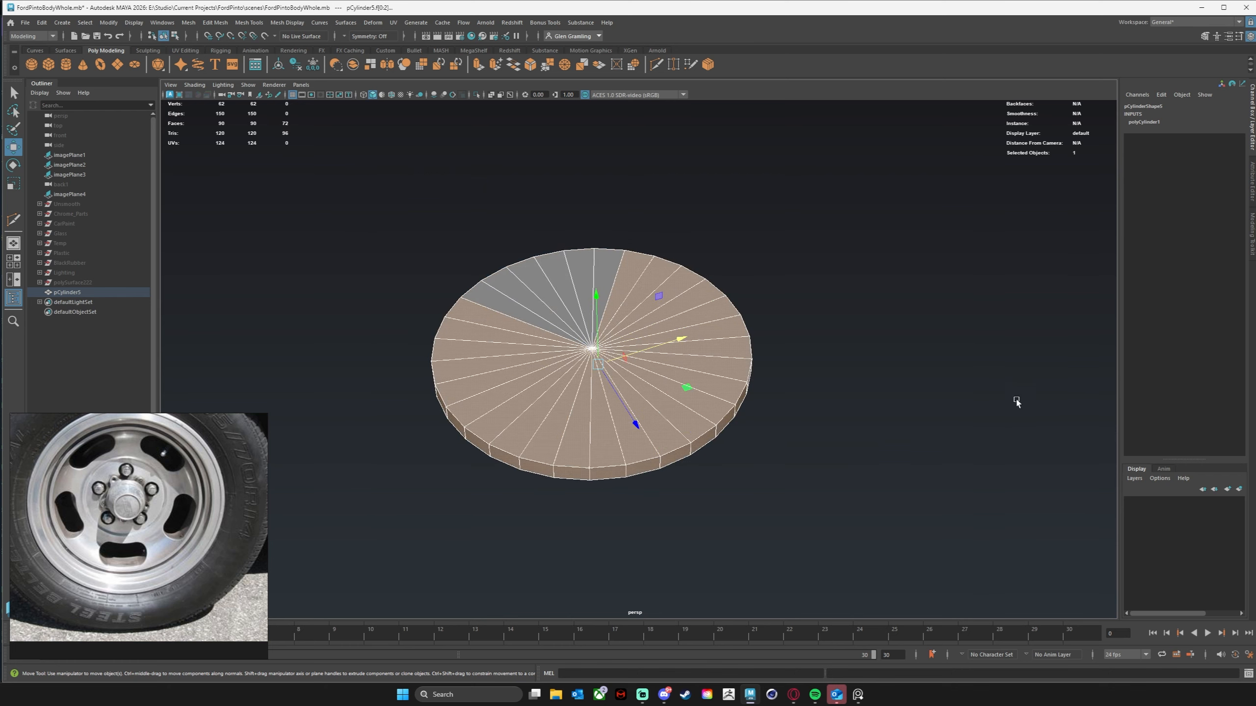
Step: Assign the existing material openPBRSurface6 to the selected cylinder faces, leaving the six-slice wedge of the top cap in its original material
mouse_move(921, 424)
left_mouse_down("alt")
mouse_move(894, 438)
mouse_move(902, 430)
left_mouse_up("alt")
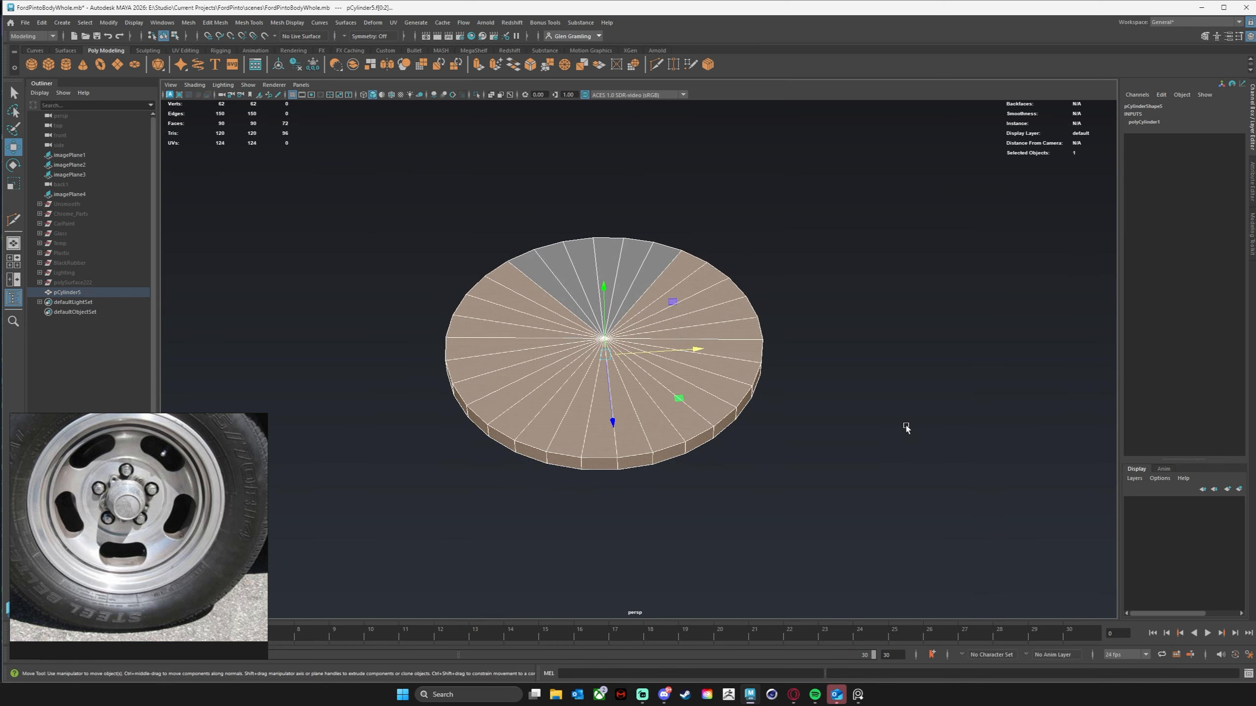
right_click(718, 367)
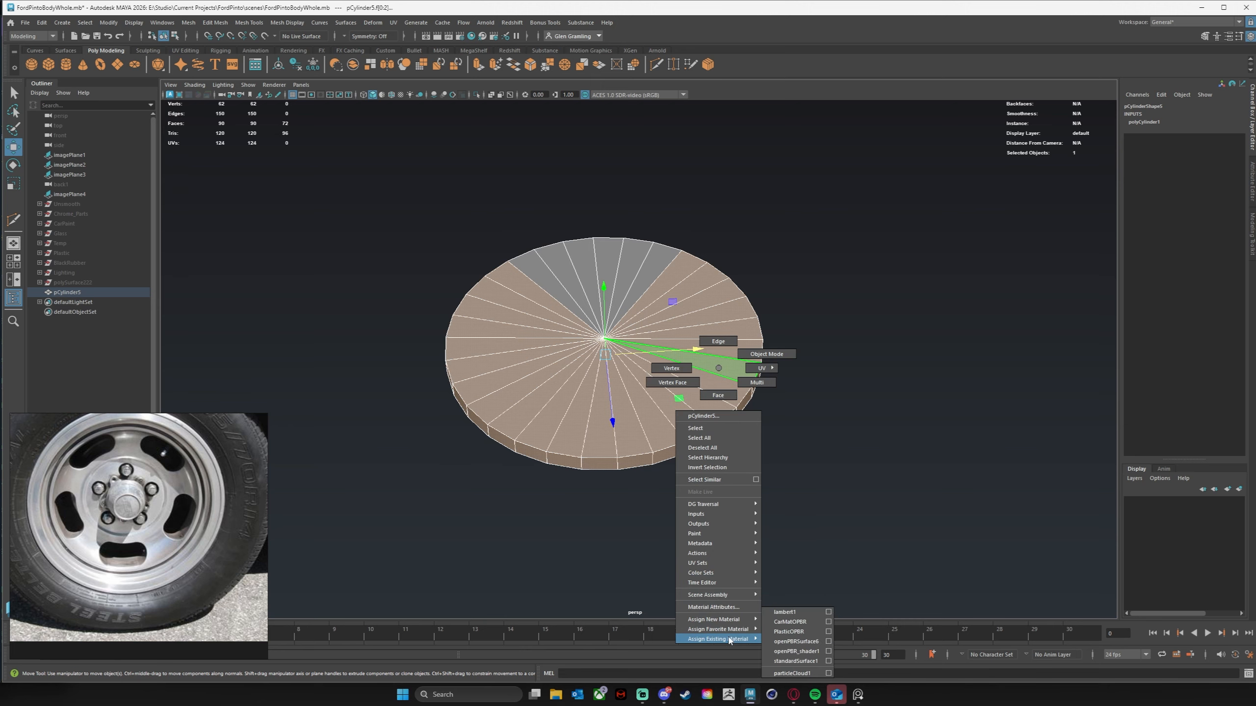
left_click(796, 638)
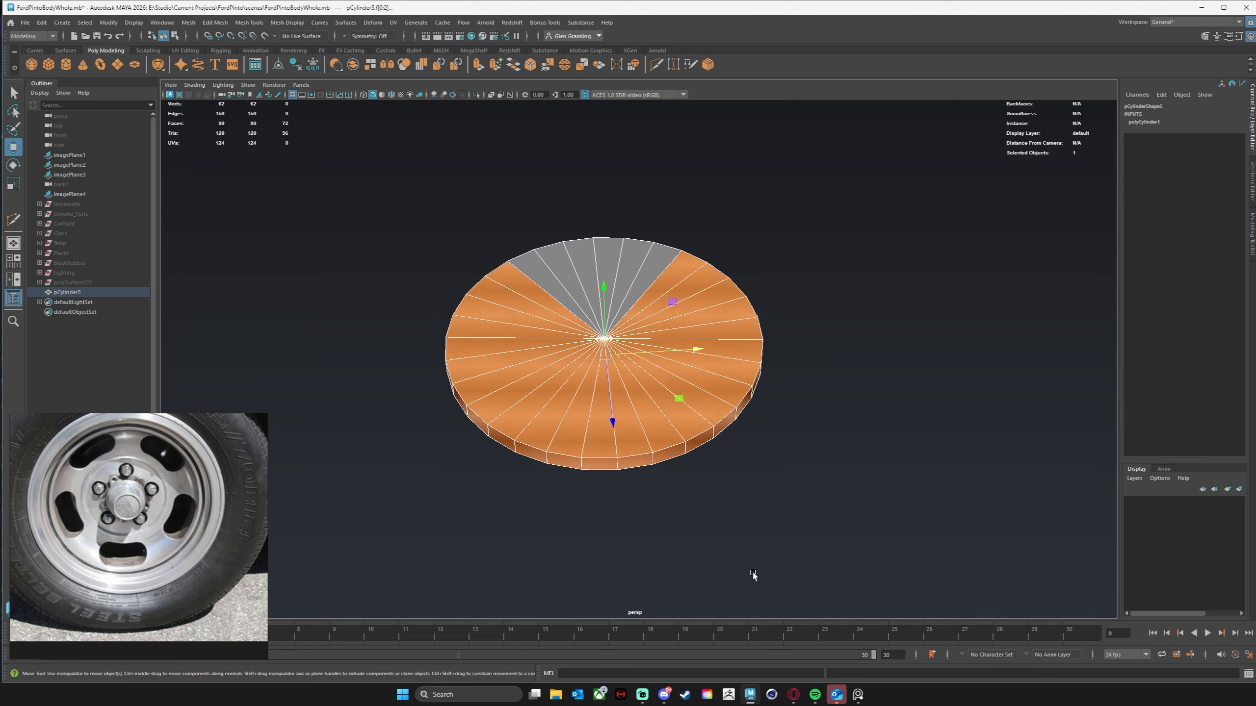
left_click(804, 531)
Step: Examine the six-slice grey wedge on the top cap and the rim of the disc from several angles
left_click_drag(752, 516, 626, 318, "alt")
scroll(644, 352, "up", 3)
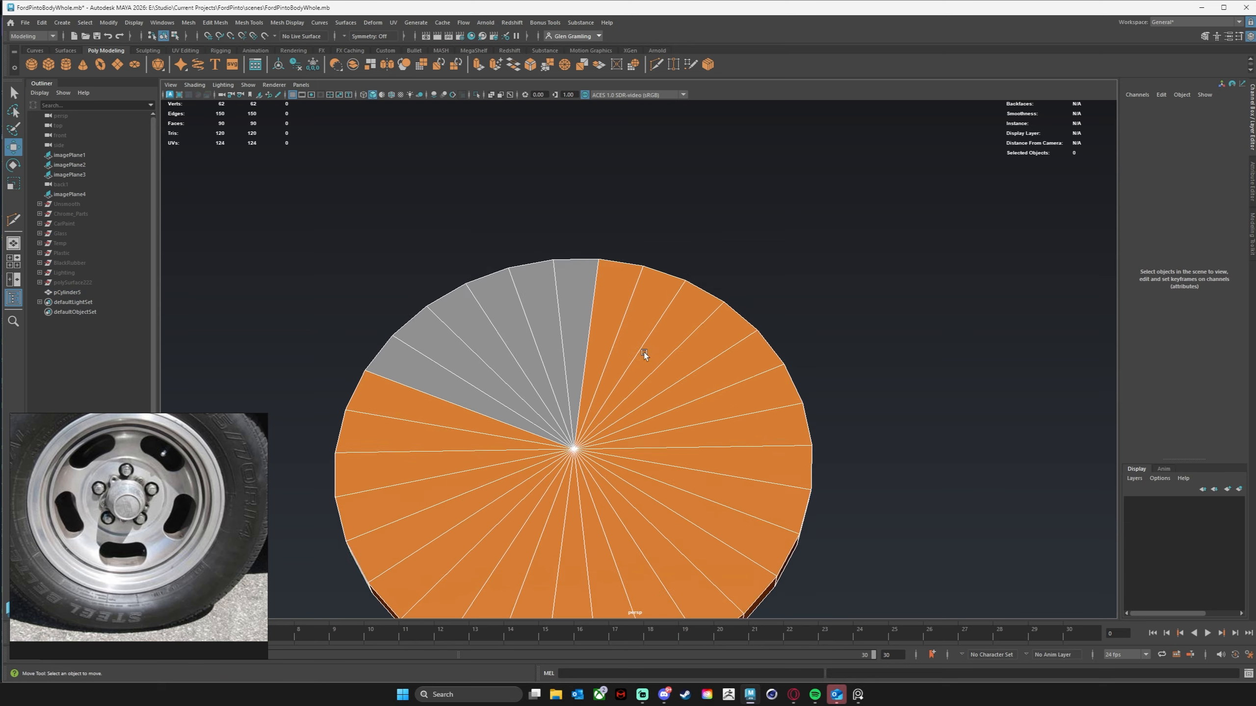
scroll(644, 352, "up", 1)
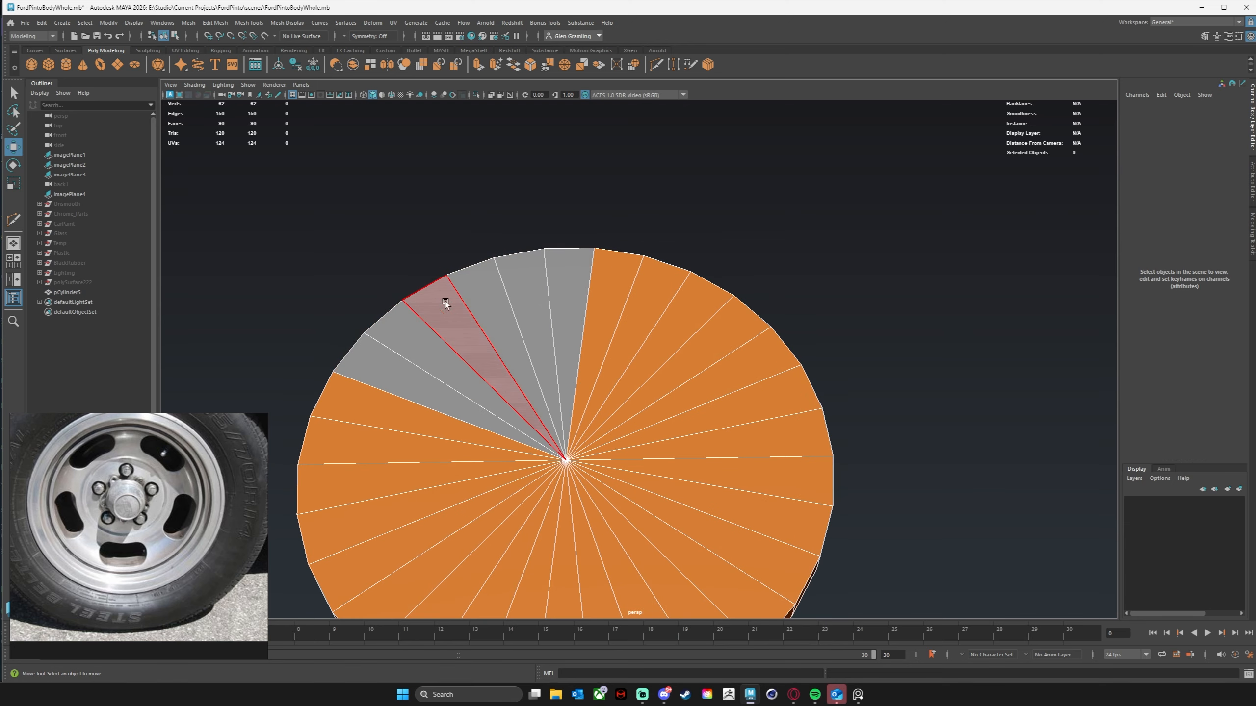
key("alt")
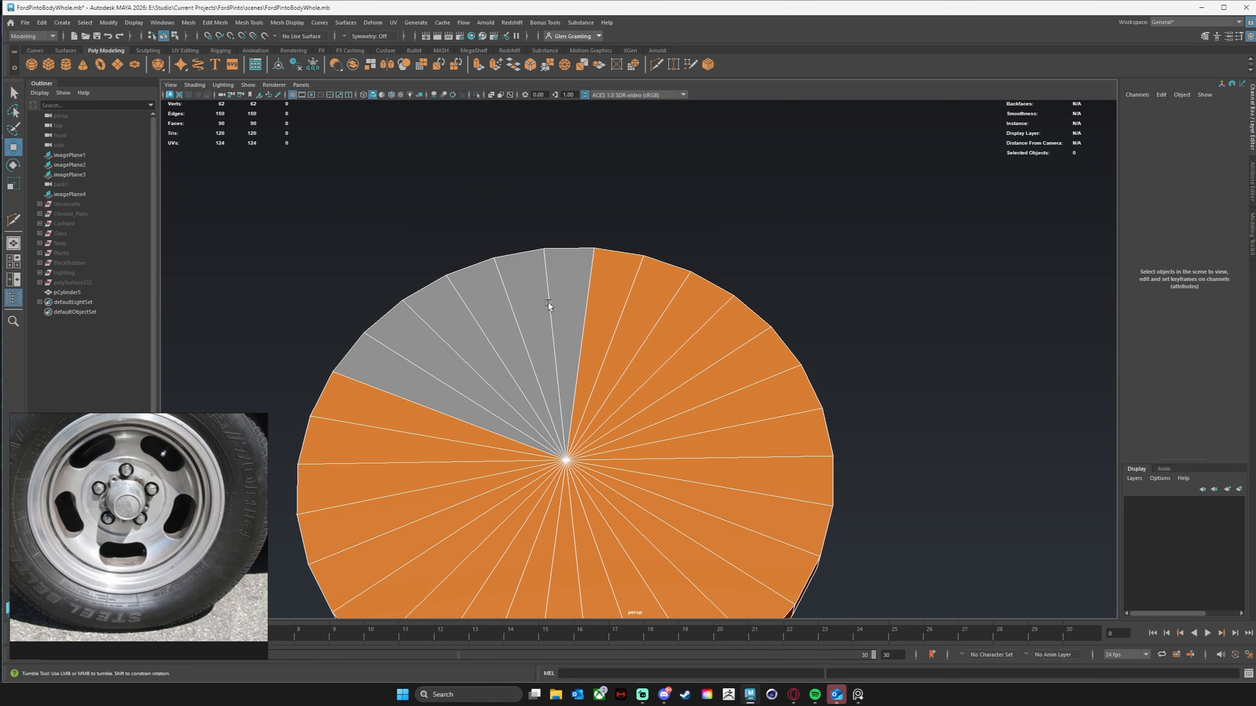
left_click_drag(549, 305, 549, 318, "alt")
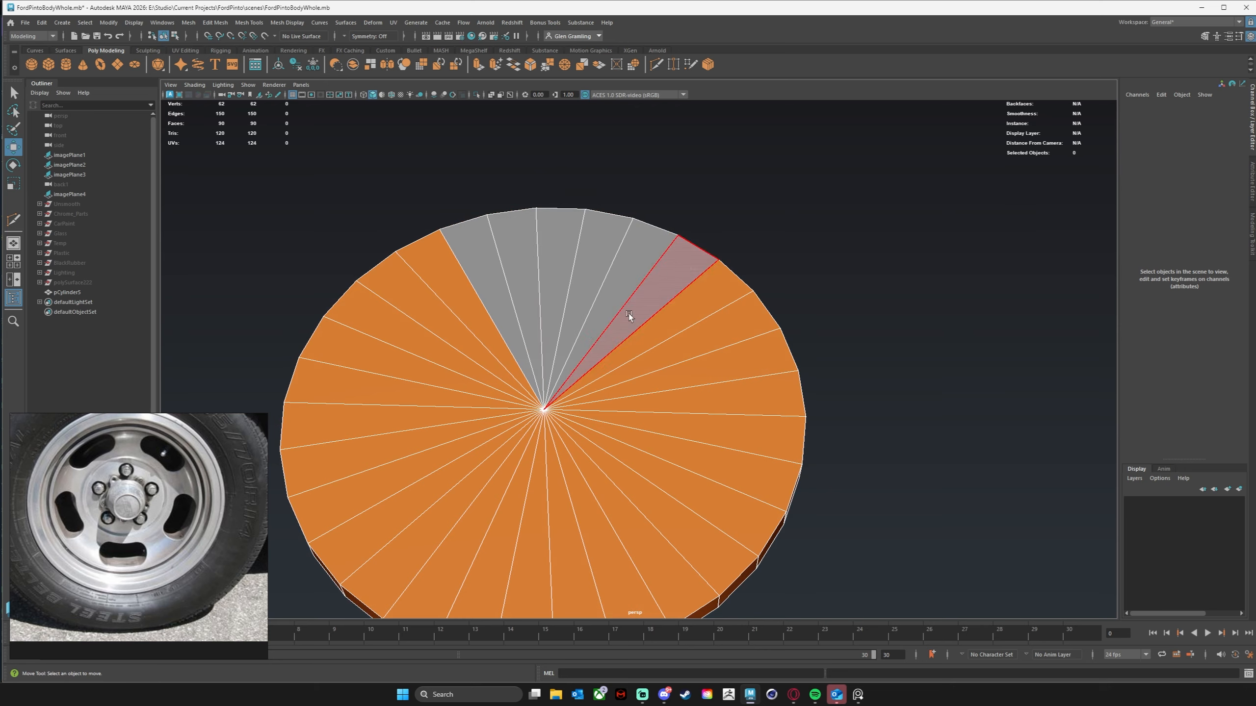
left_click_drag(569, 311, 622, 318, "alt")
right_click_drag(622, 318, 574, 354, "alt")
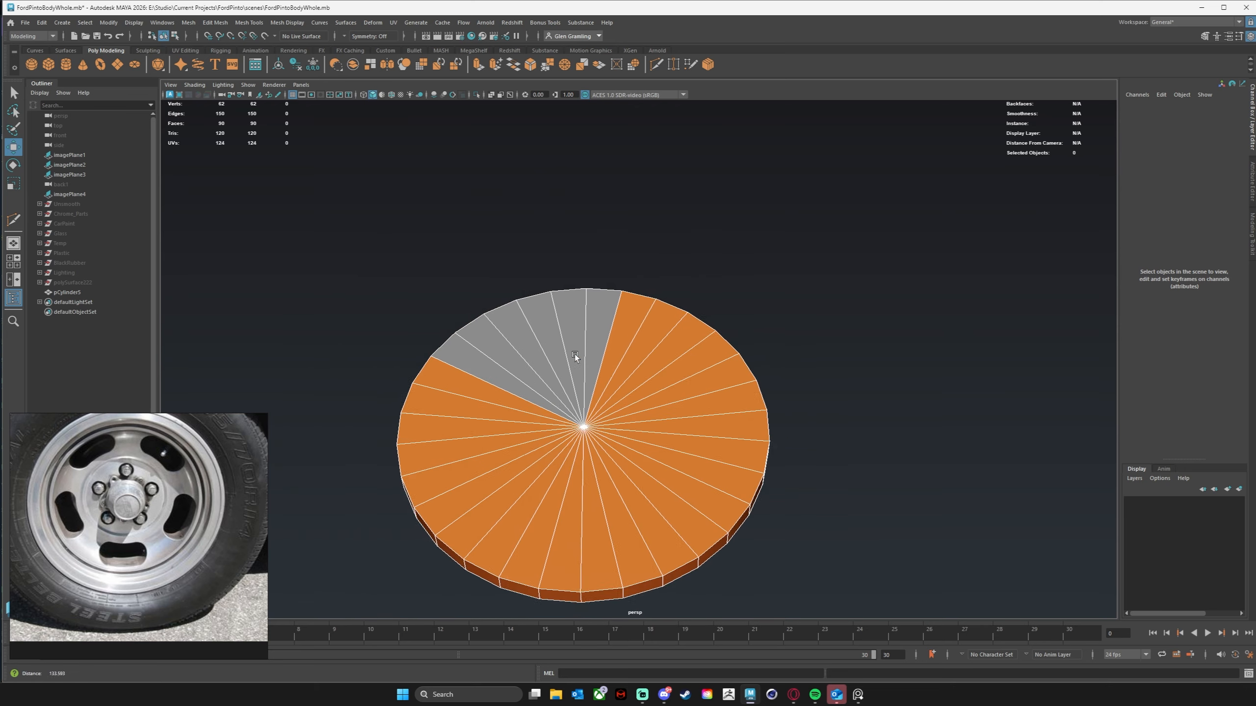
left_click_drag(575, 354, 631, 336, "alt")
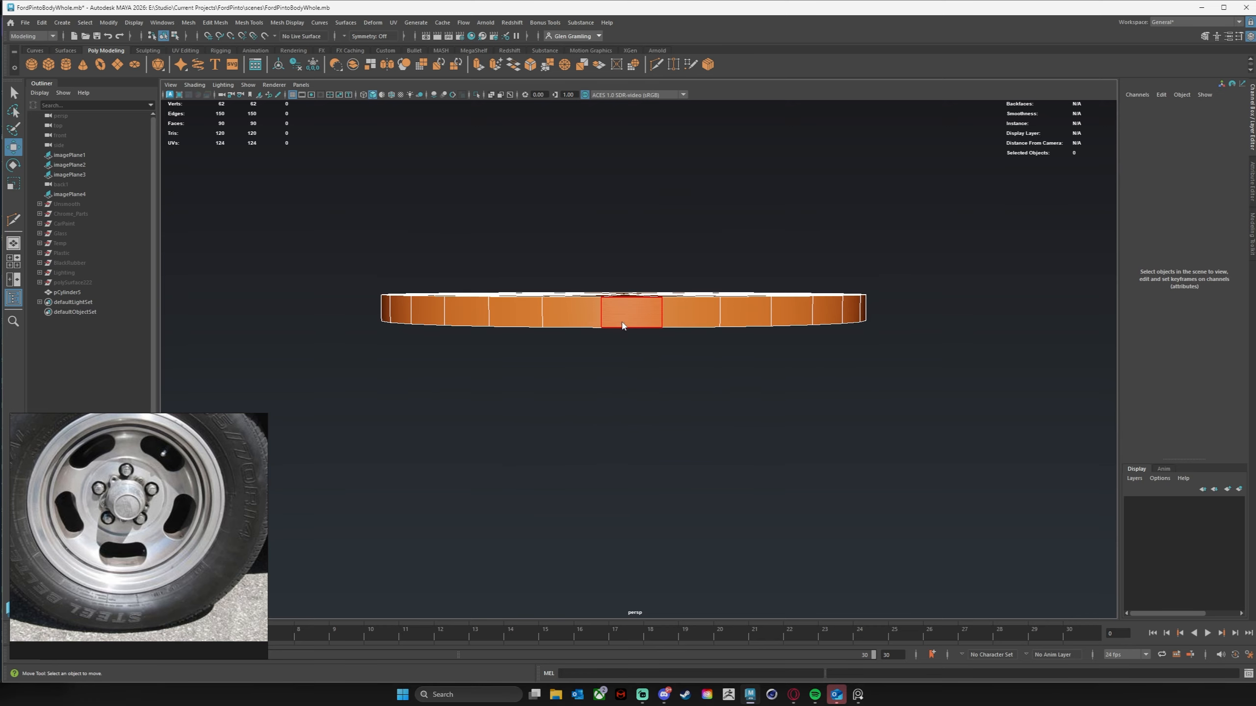
Step: Move the cylinder's bottom row of vertices straight down in the side view to make the disc several times deeper
right_click_drag(622, 326, 588, 327)
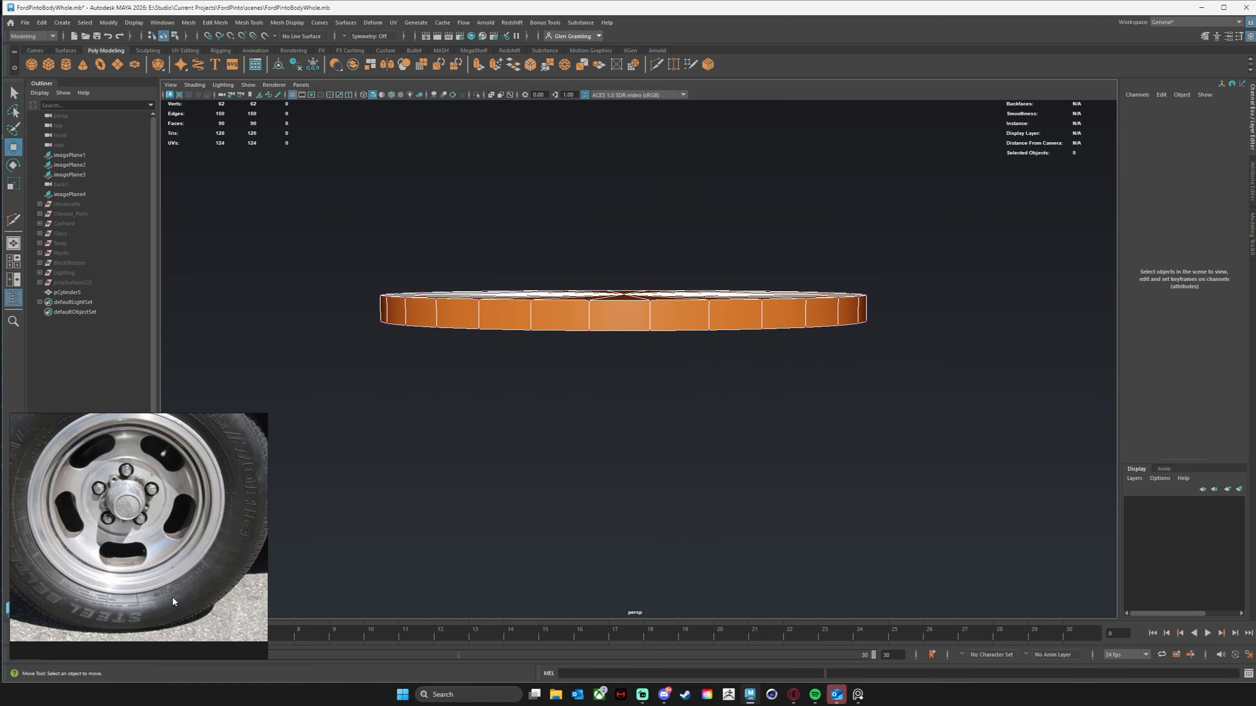
left_click_drag(510, 505, 526, 499, "alt")
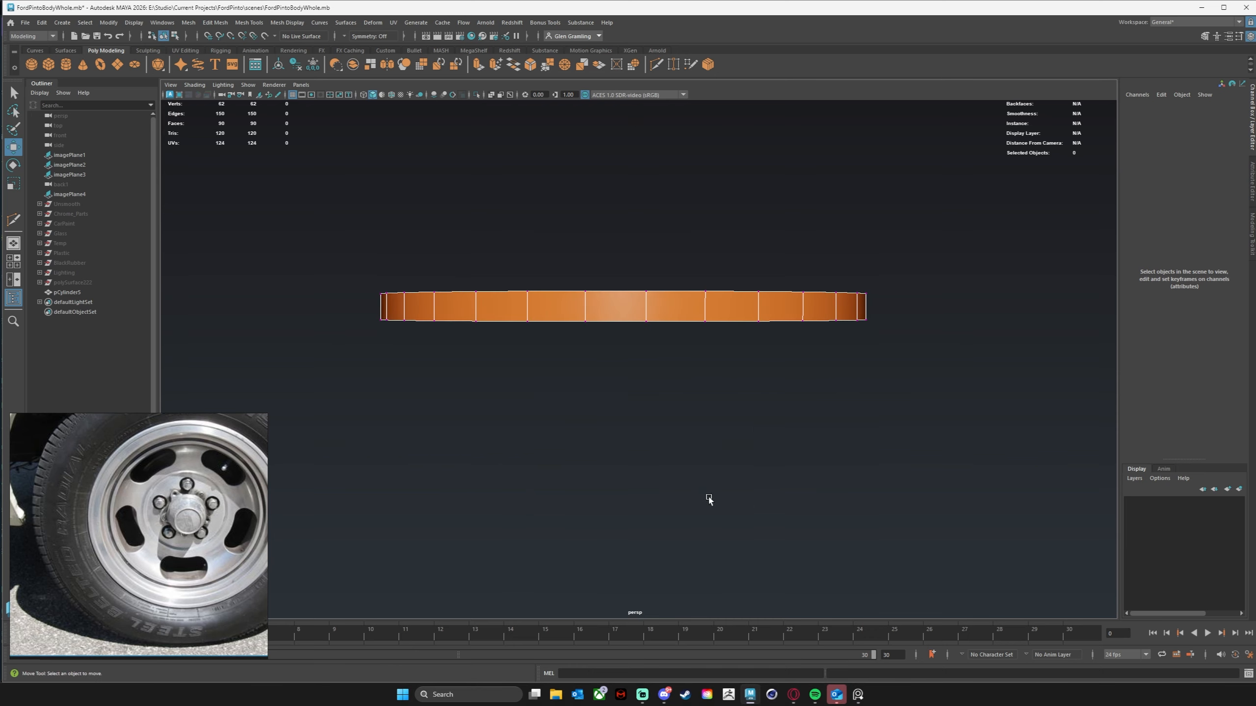
key("space")
key("space")
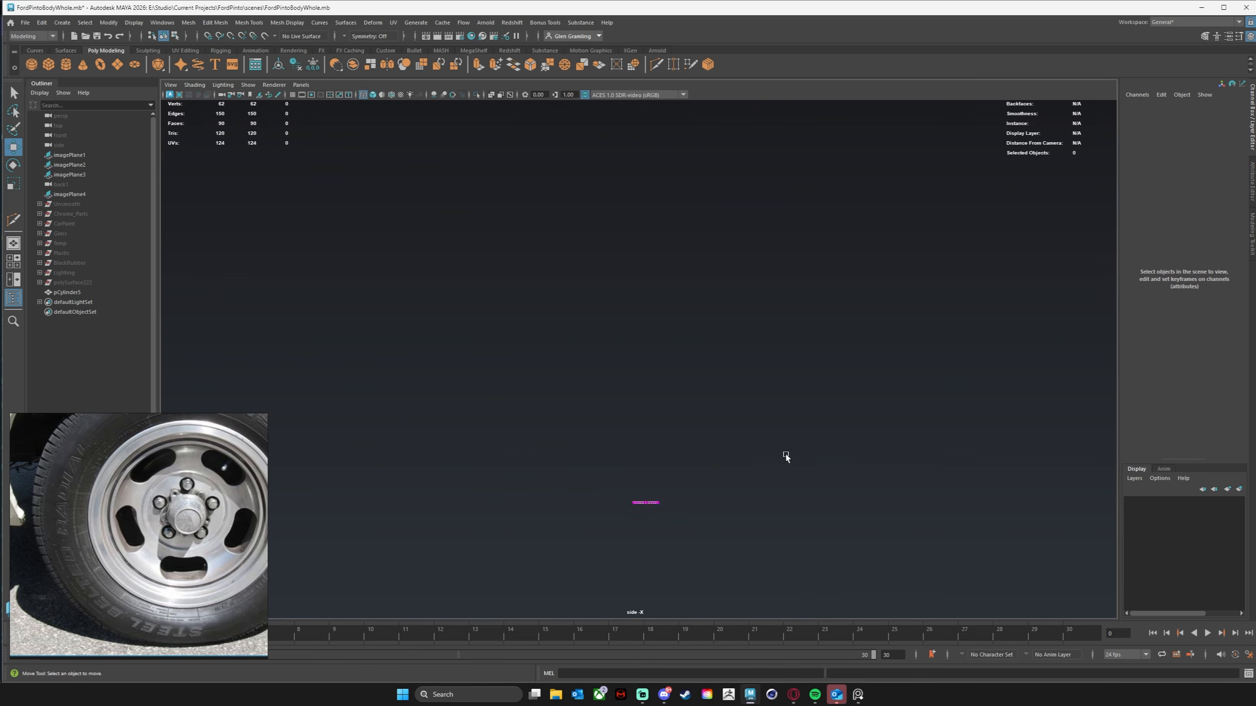
middle_click_drag(660, 510, 666, 345, "alt")
mouse_move(588, 376)
right_mouse_down("alt")
mouse_move(723, 377)
mouse_move(849, 297)
right_mouse_up("alt")
middle_click_drag(644, 298, 562, 381, "alt")
right_click_drag(562, 384, 628, 339, "alt")
middle_click_drag(628, 340, 677, 314, "alt")
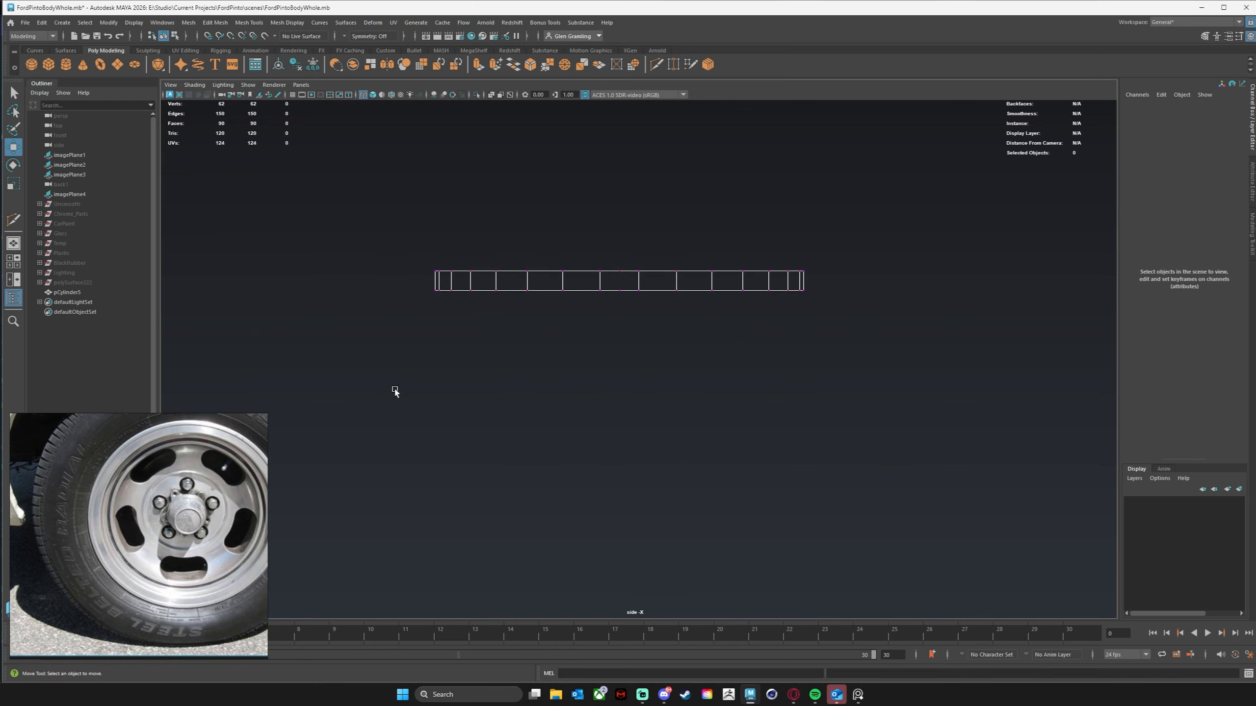
left_click_drag(392, 387, 911, 287)
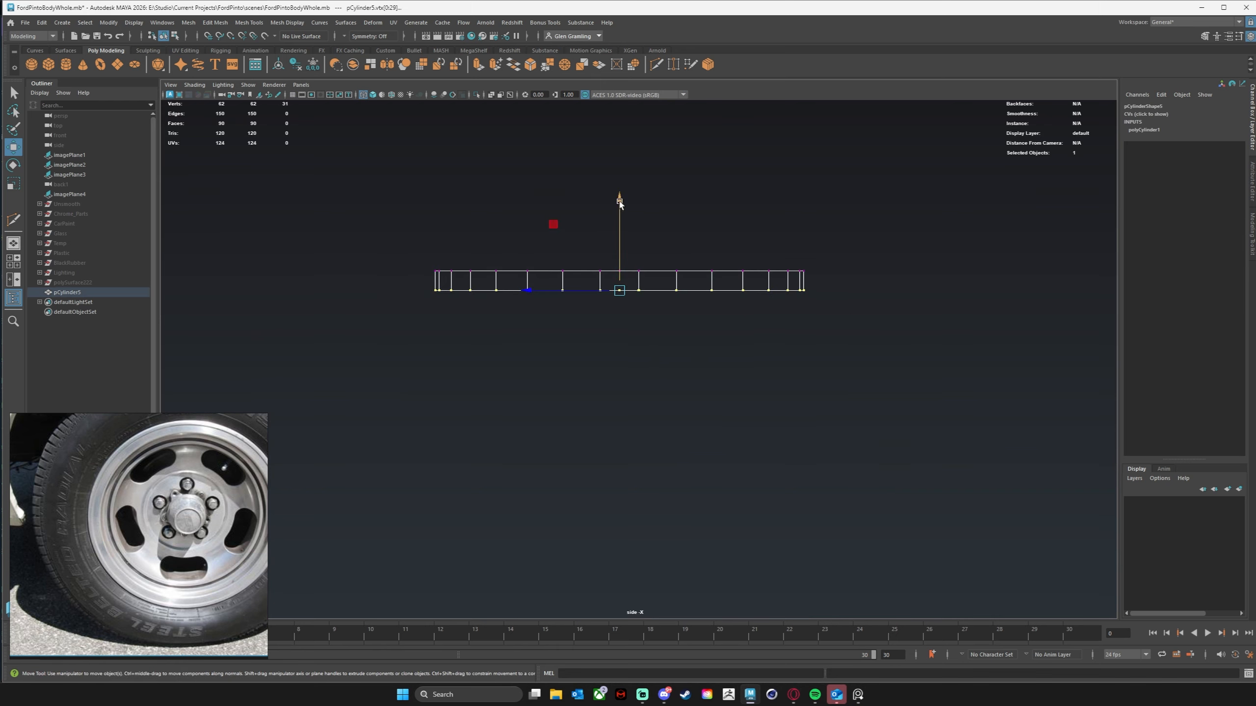
left_click_drag(620, 204, 617, 365)
left_click(930, 325)
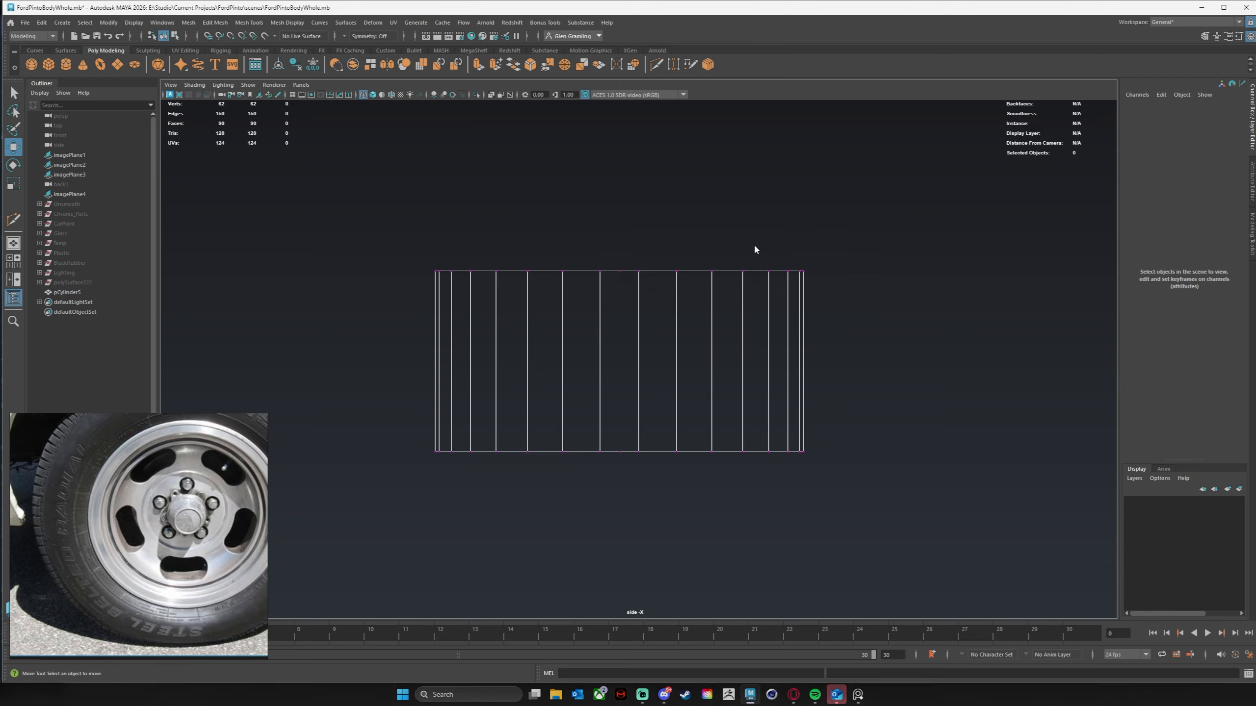
Step: Examine the deepened cylinder and the grey wedge of its top cap in the perspective view
key("space")
key("space")
left_click_drag(791, 223, 776, 303, "alt")
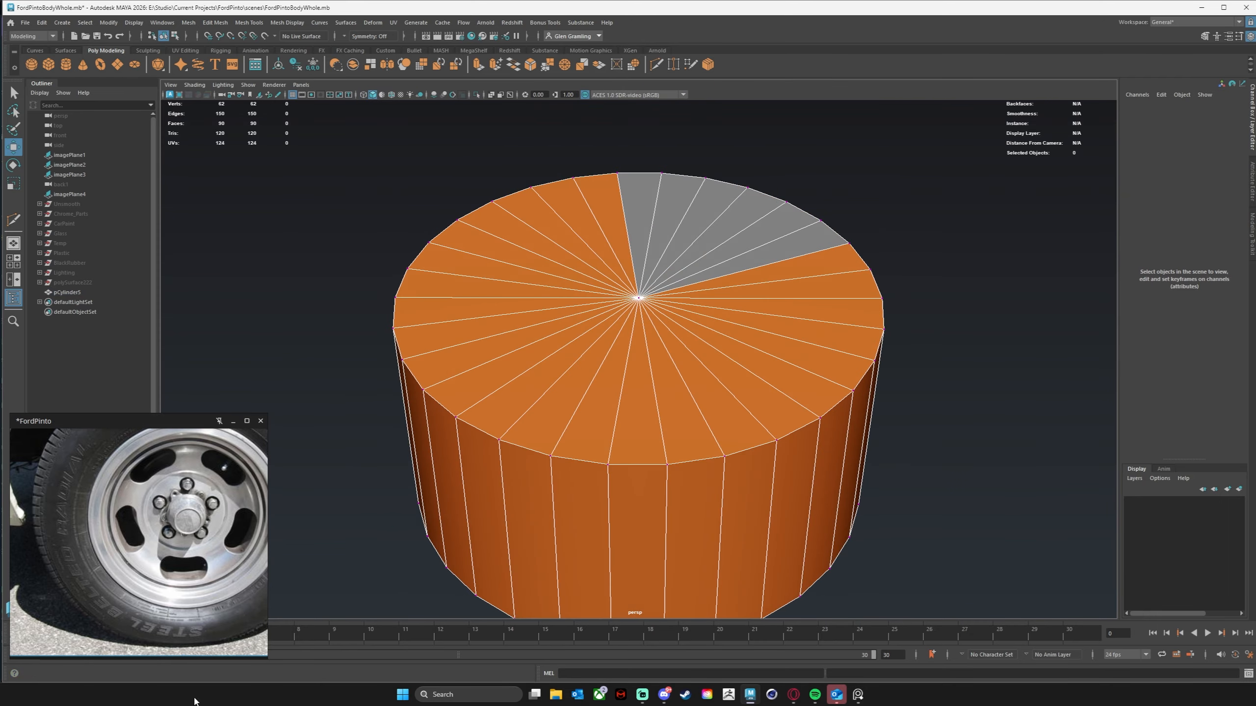
mouse_move(983, 490)
left_mouse_down("alt")
mouse_move(932, 480)
mouse_move(964, 486)
left_mouse_up("alt")
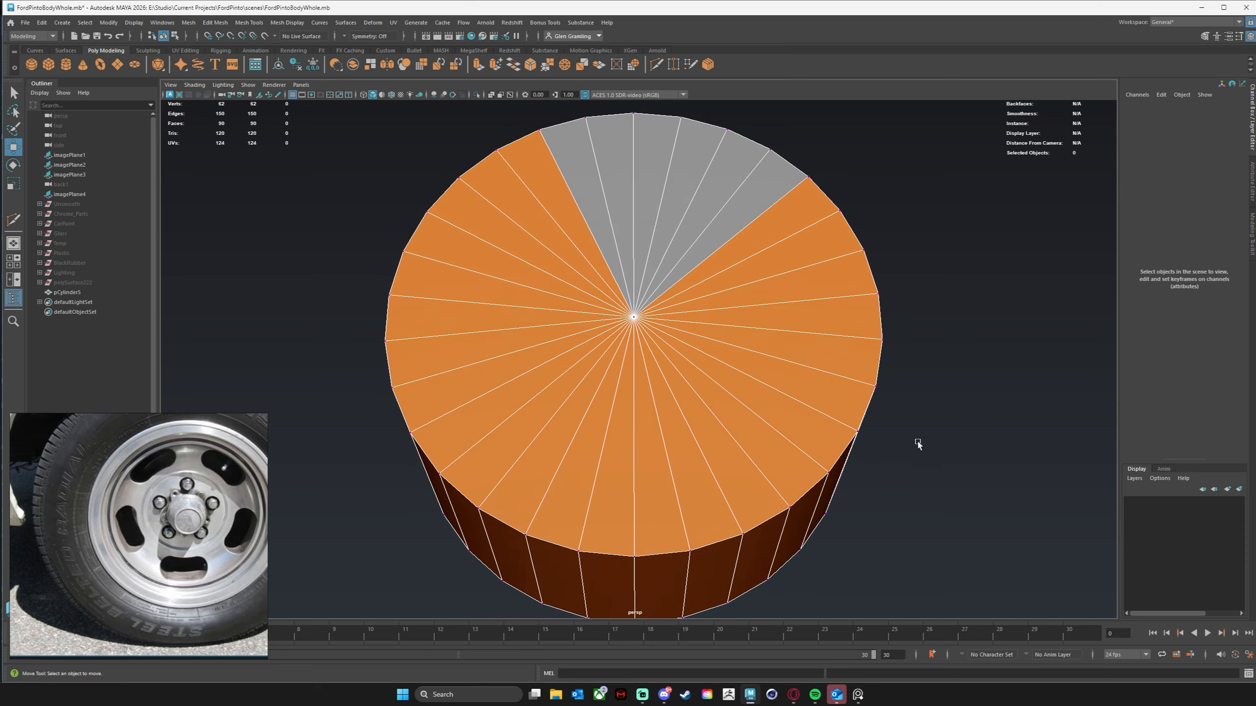
left_click_drag(917, 444, 913, 440, "alt")
middle_click_drag(690, 304, 689, 373, "alt")
right_click_drag(689, 374, 767, 303, "alt")
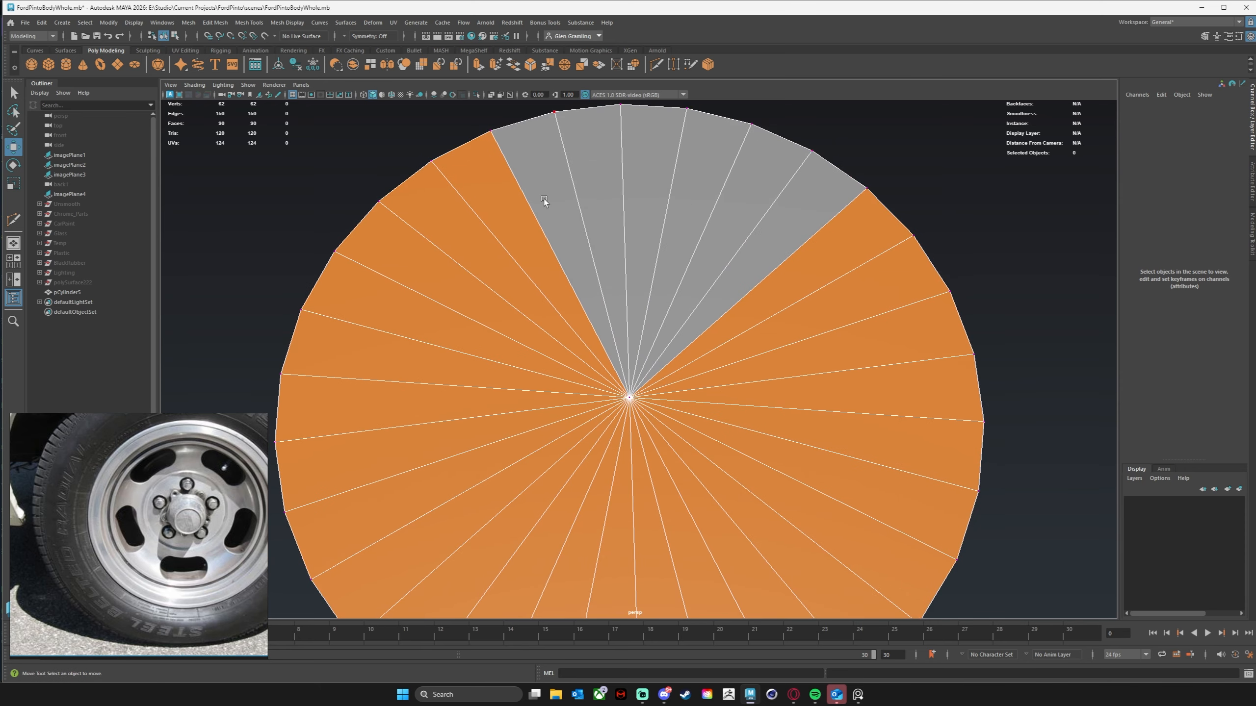
left_click_drag(604, 475, 482, 522, "alt")
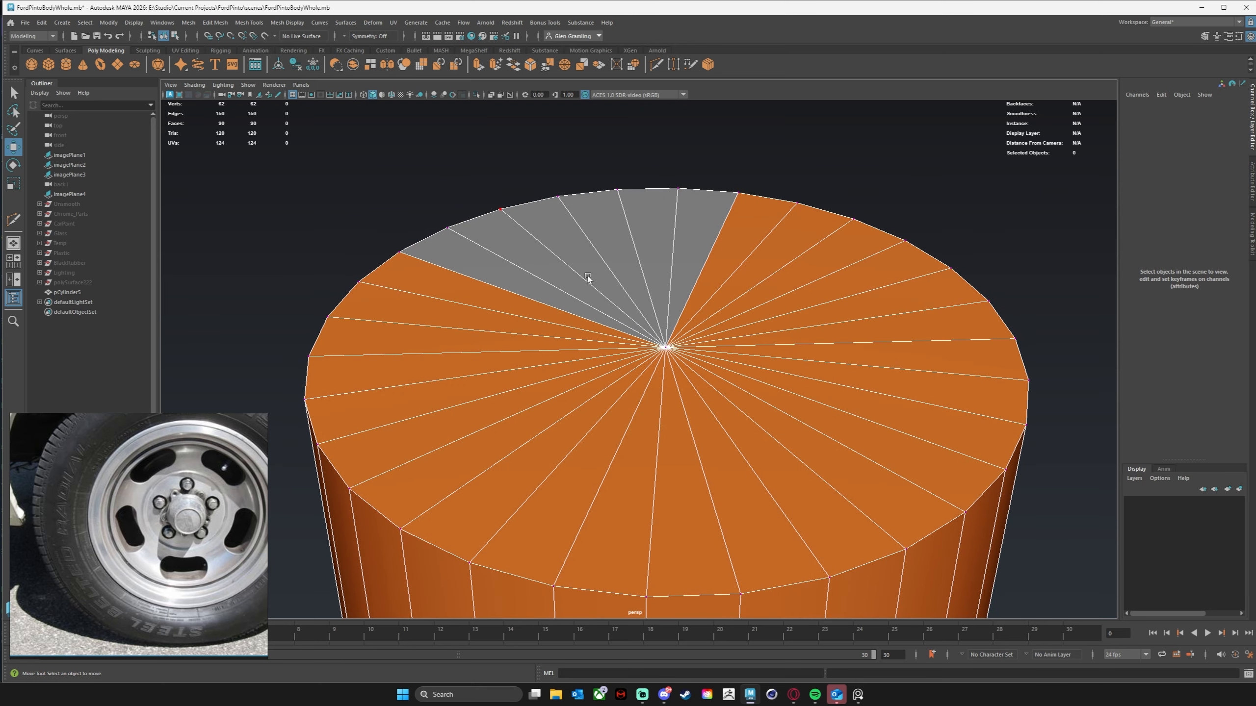
mouse_move(650, 432)
left_mouse_down("alt")
mouse_move(675, 434)
mouse_move(654, 436)
left_mouse_up("alt")
middle_click_drag(675, 421, 710, 344, "alt")
right_click_drag(710, 344, 700, 391, "alt")
middle_click_drag(776, 346, 737, 343, "alt")
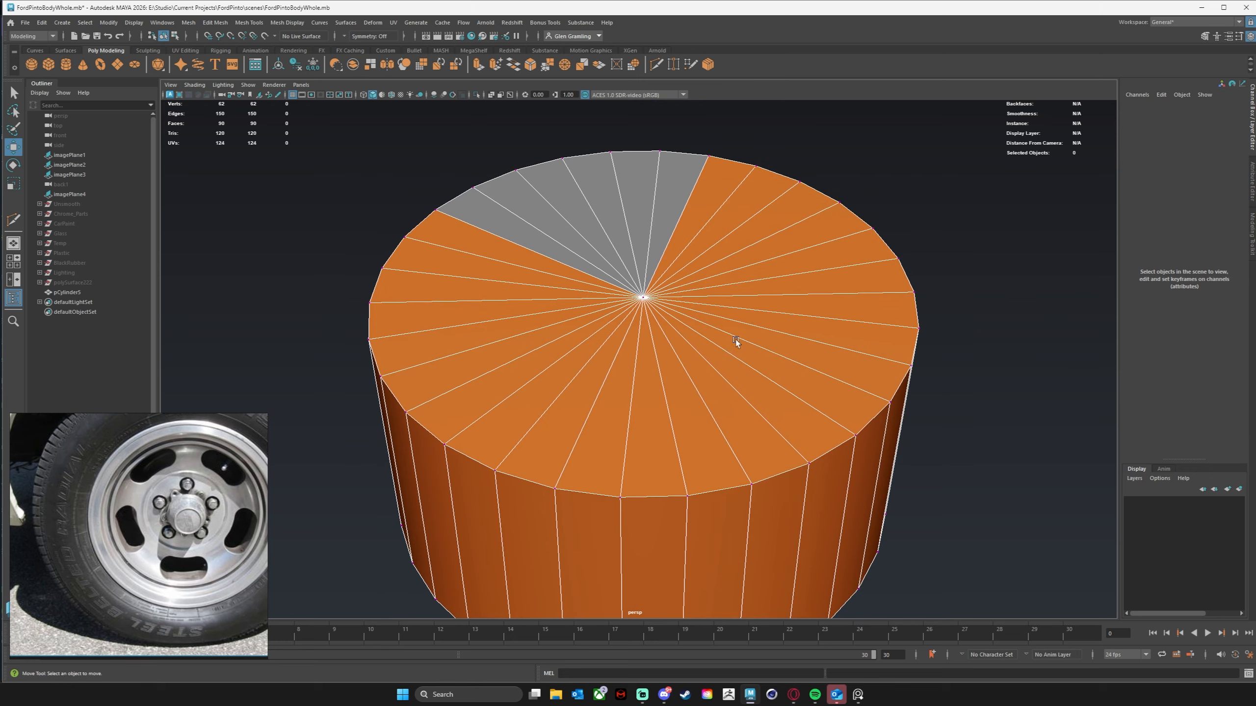
Step: Try changing the cap subdivisions of the deepened cylinder through its polyCylinder1 construction settings
right_click_drag(751, 320, 870, 272)
left_click(1138, 217)
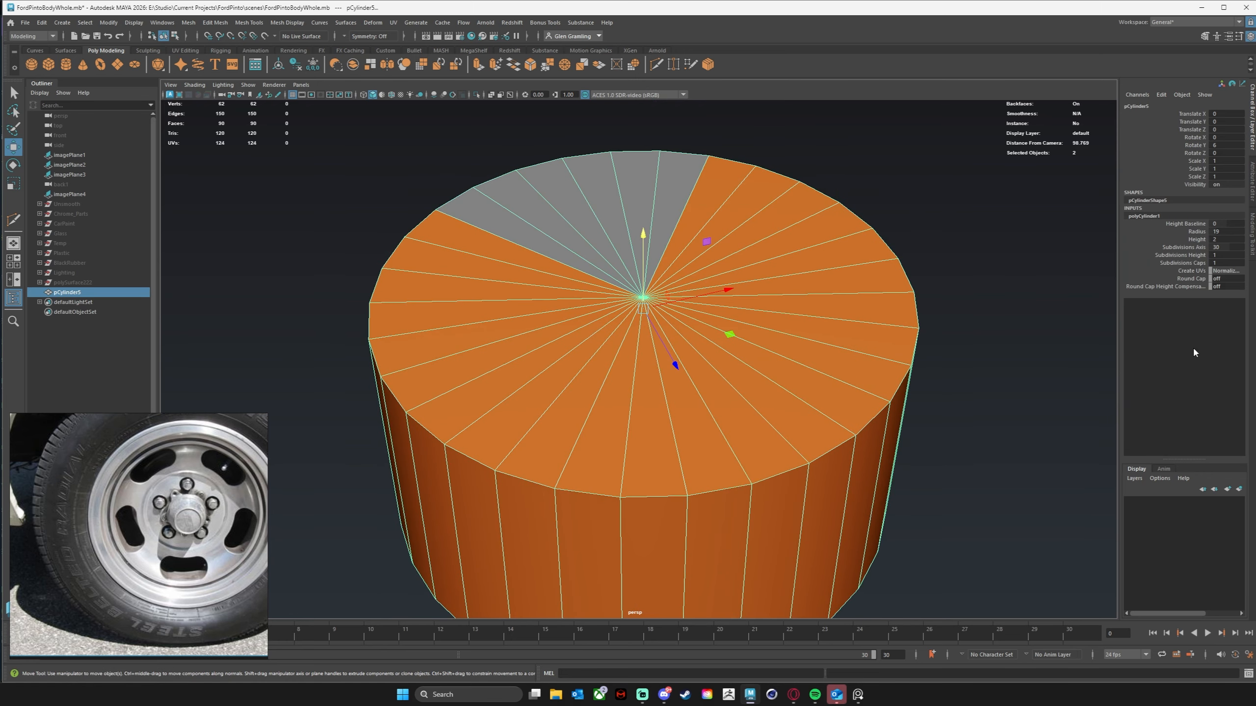
left_click(1176, 264)
mouse_move(771, 382)
middle_mouse_down()
mouse_move(784, 375)
mouse_move(769, 373)
middle_mouse_up()
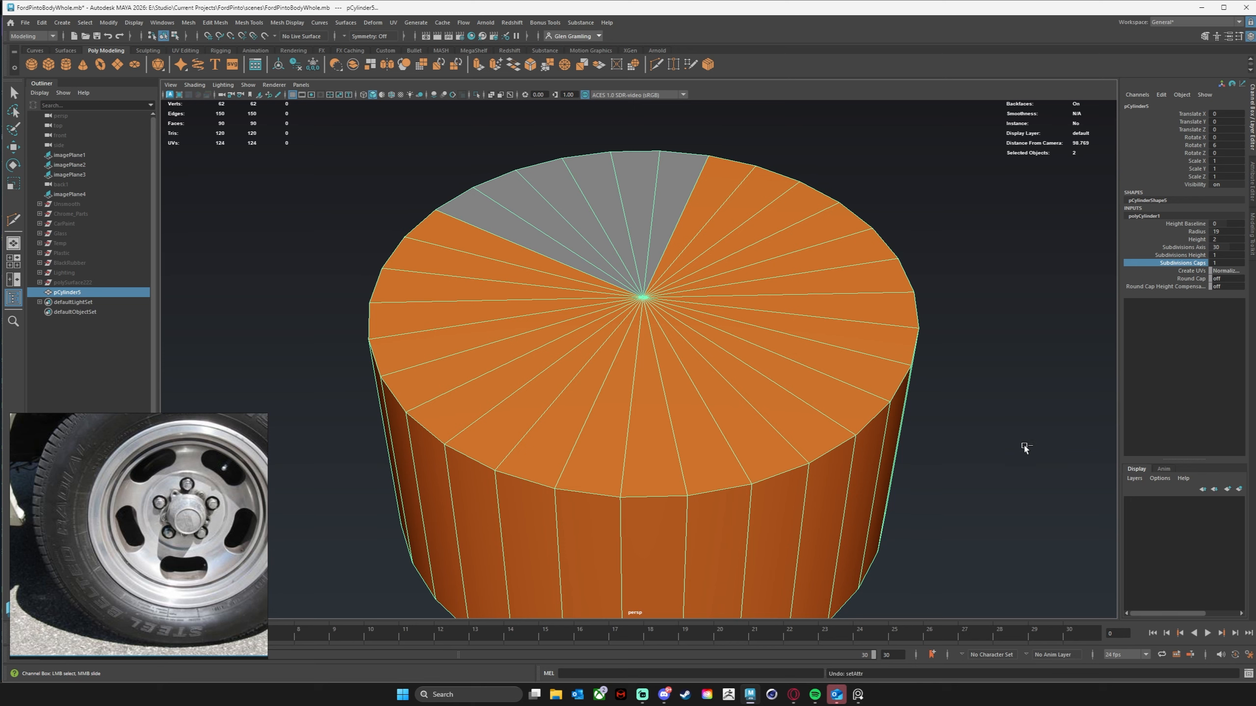
Step: Undo the cap subdivision change and the downward move of the cylinder's bottom vertices
key("ctrl+z")
key("ctrl+z")
key("ctrl+z")
key("ctrl+z")
key("ctrl+z")
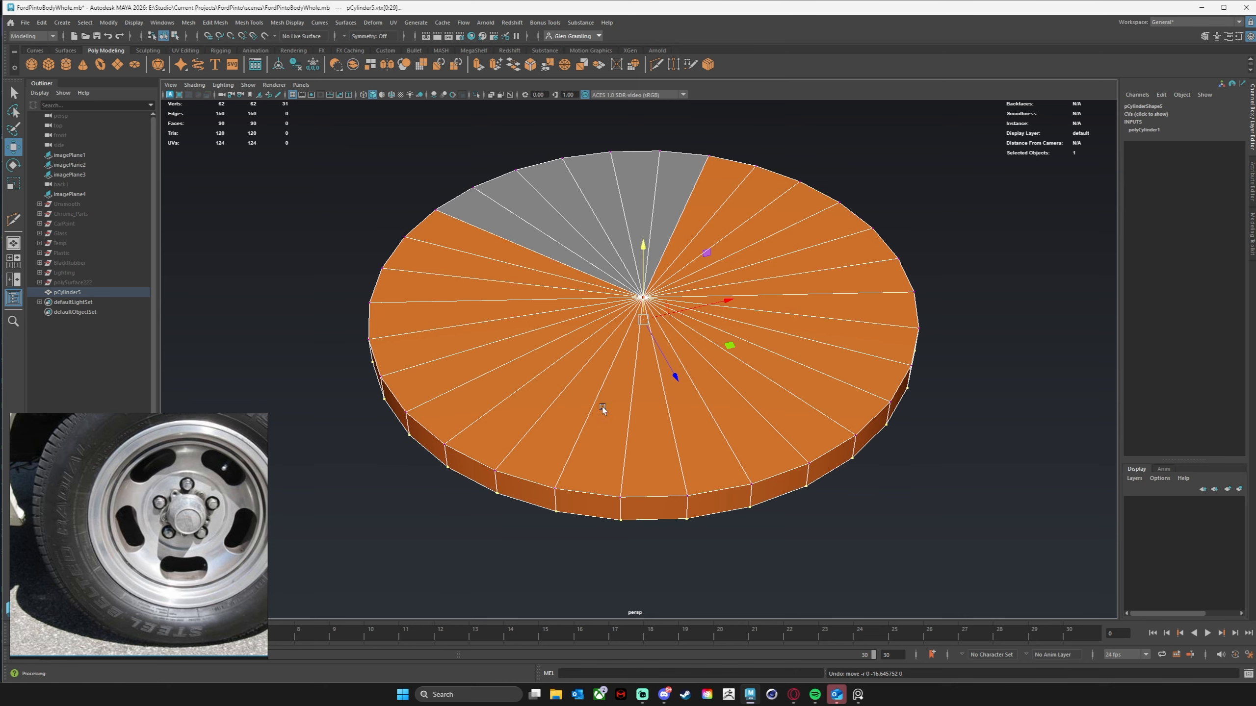
Step: Set the cylinder's cap subdivisions to 6 in its polyCylinder1 construction settings
mouse_move(602, 407)
left_mouse_down("alt")
mouse_move(585, 398)
mouse_move(610, 402)
left_mouse_up("alt")
right_click_drag(885, 281, 844, 291)
left_click(1143, 216)
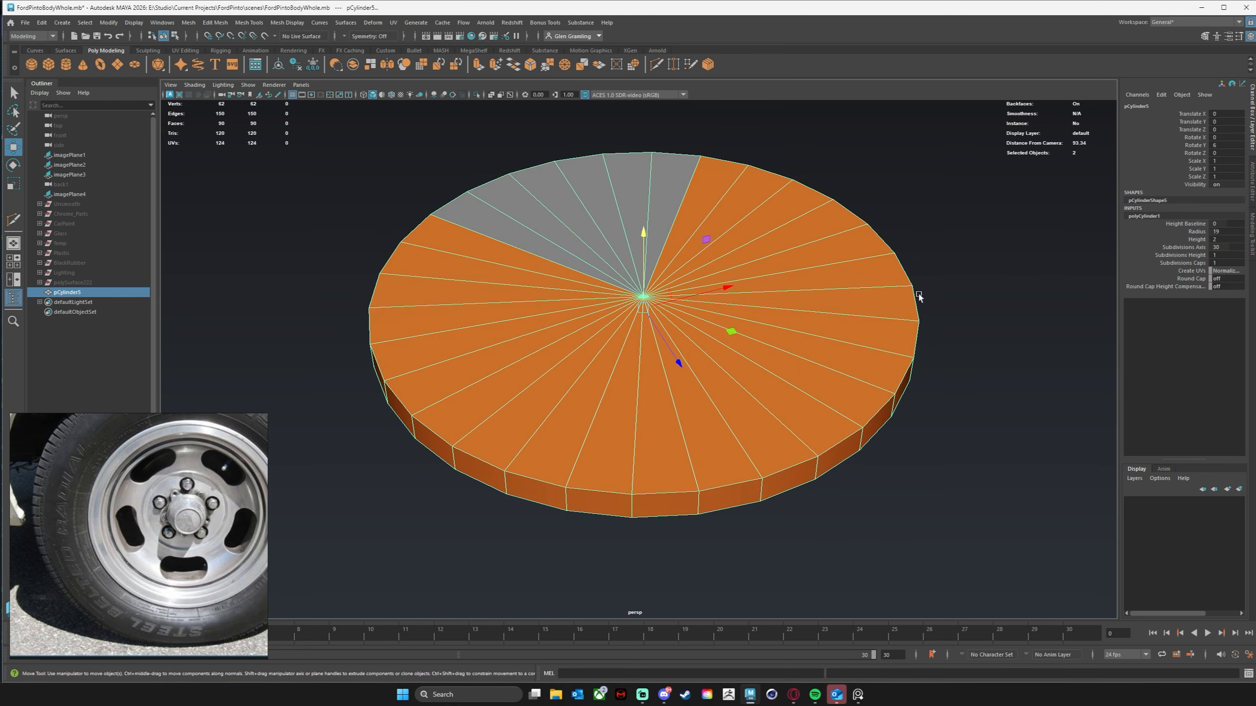
left_click(1187, 263)
middle_click_drag(651, 342, 683, 340)
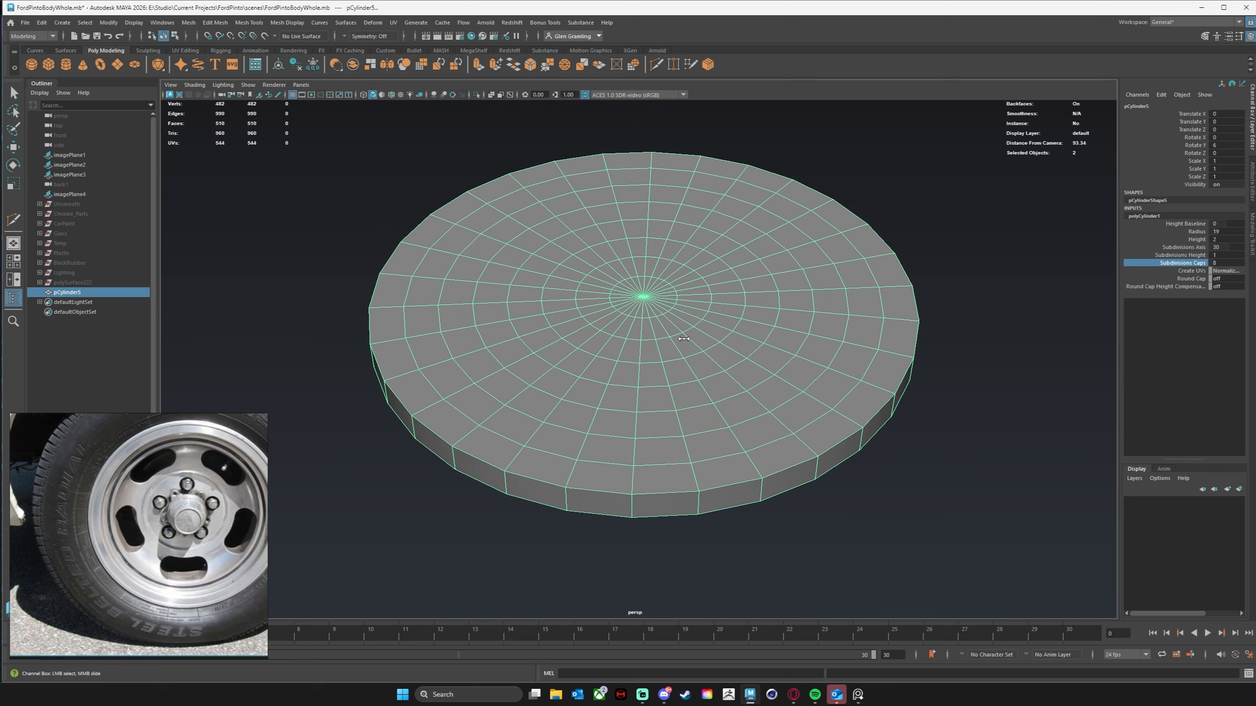
middle_click_drag(683, 338, 677, 339)
Step: Examine the ring and spoke layout of the disc's subdivided top cap
scroll(800, 414, "down", 2)
left_click_drag(796, 414, 678, 435, "alt")
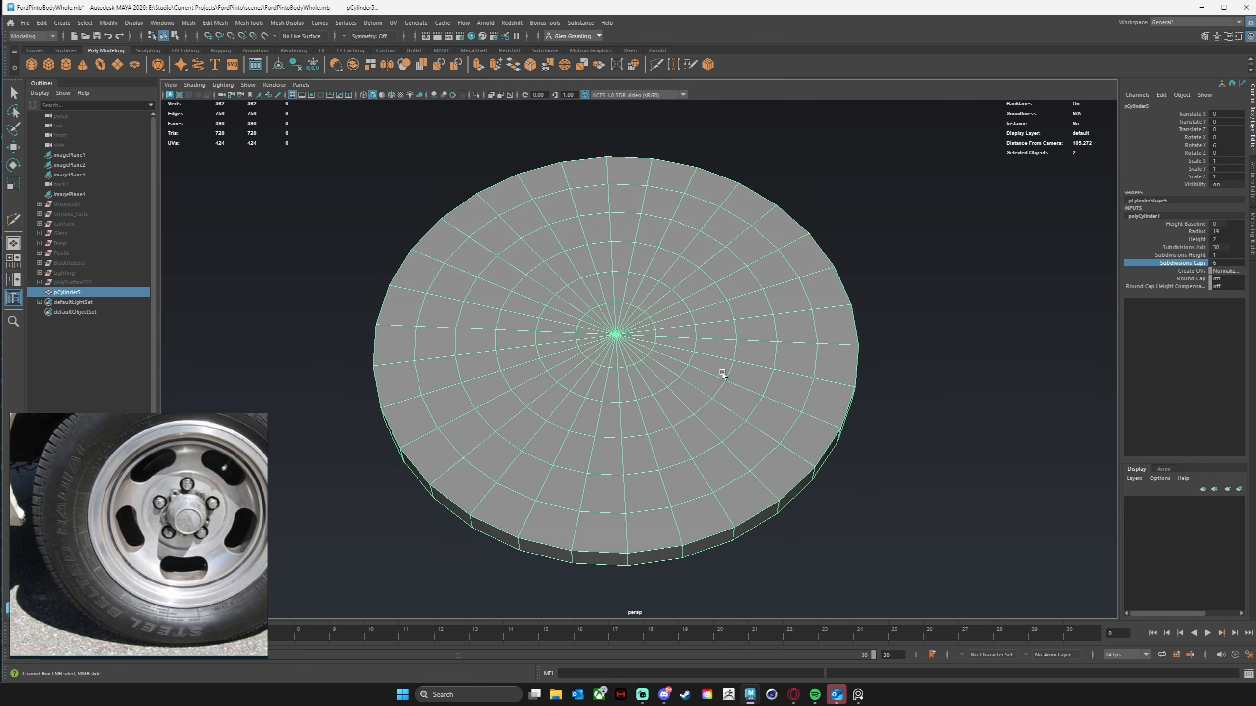
left_click_drag(655, 391, 659, 387, "alt")
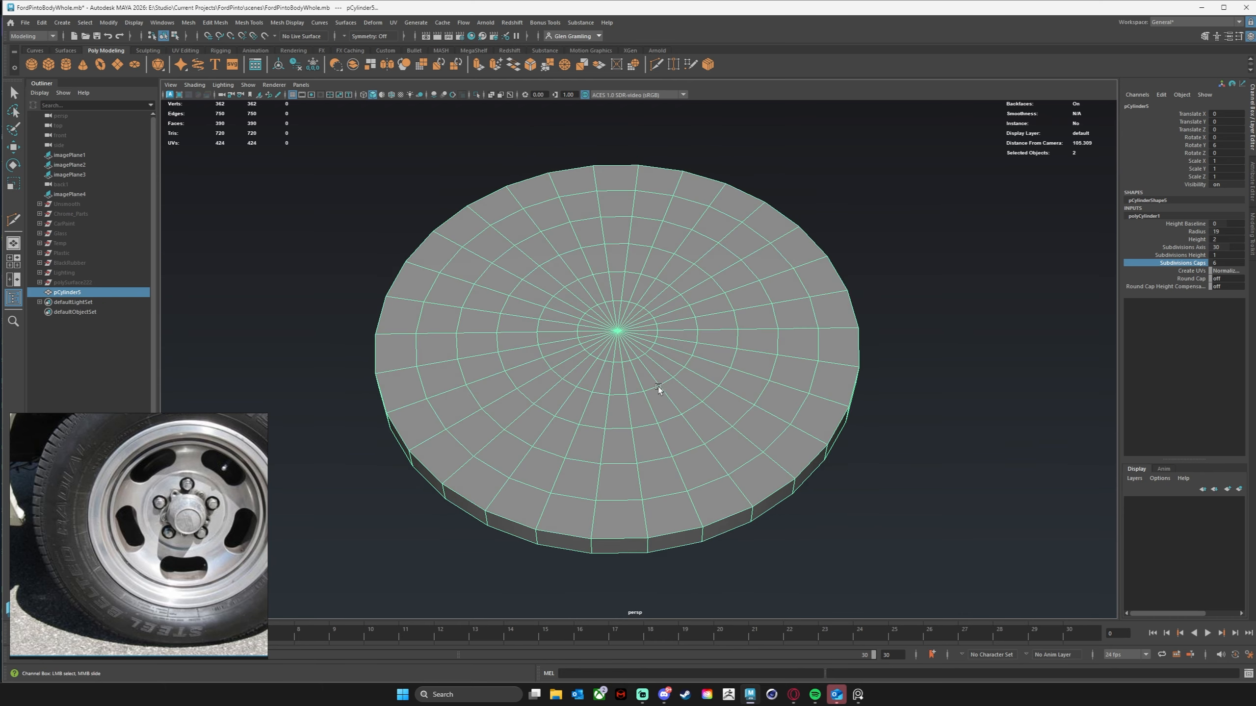
middle_click_drag(625, 412, 644, 415, "alt")
right_click_drag(700, 279, 700, 304)
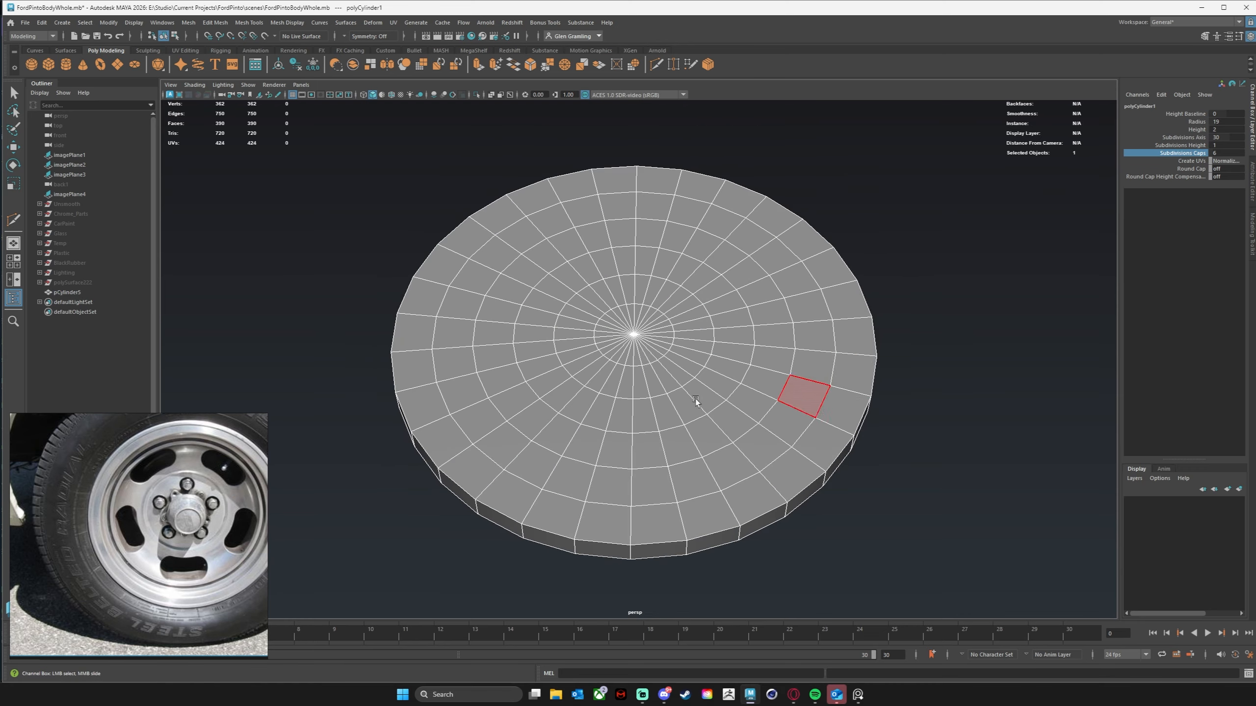
left_click_drag(694, 399, 701, 404, "alt")
right_click_drag(670, 315, 727, 292)
middle_click_drag(660, 337, 656, 290, "alt")
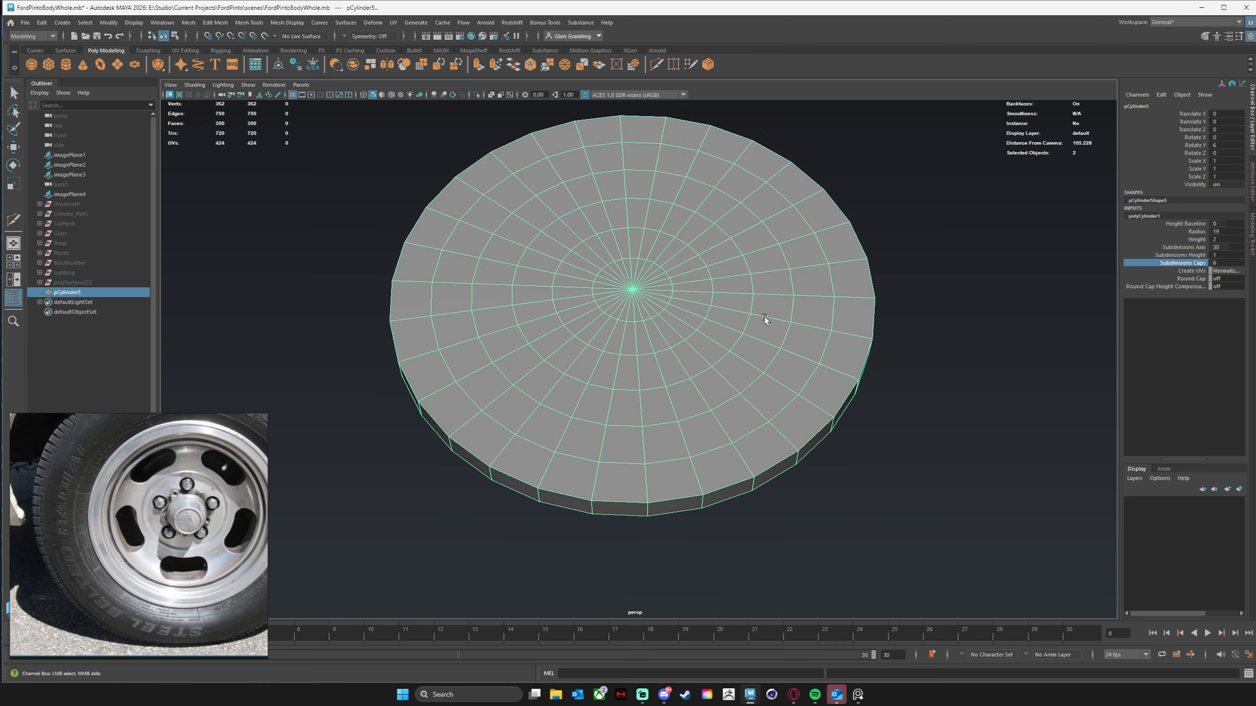
scroll(733, 354, "down", 3)
left_click_drag(630, 331, 623, 341, "alt")
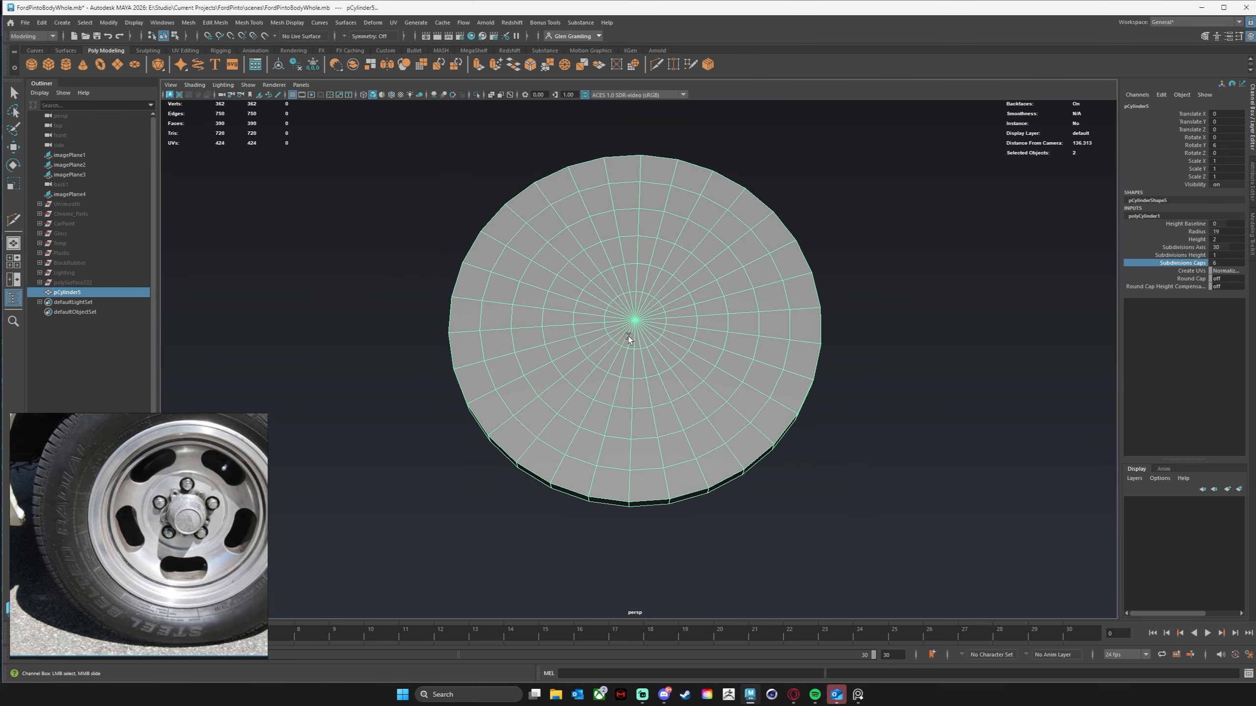
Step: Assign a glossy grey material to the whole cylinder and inspect its top cap
right_click_drag(635, 331, 713, 610)
left_click_drag(819, 442, 727, 345, "alt")
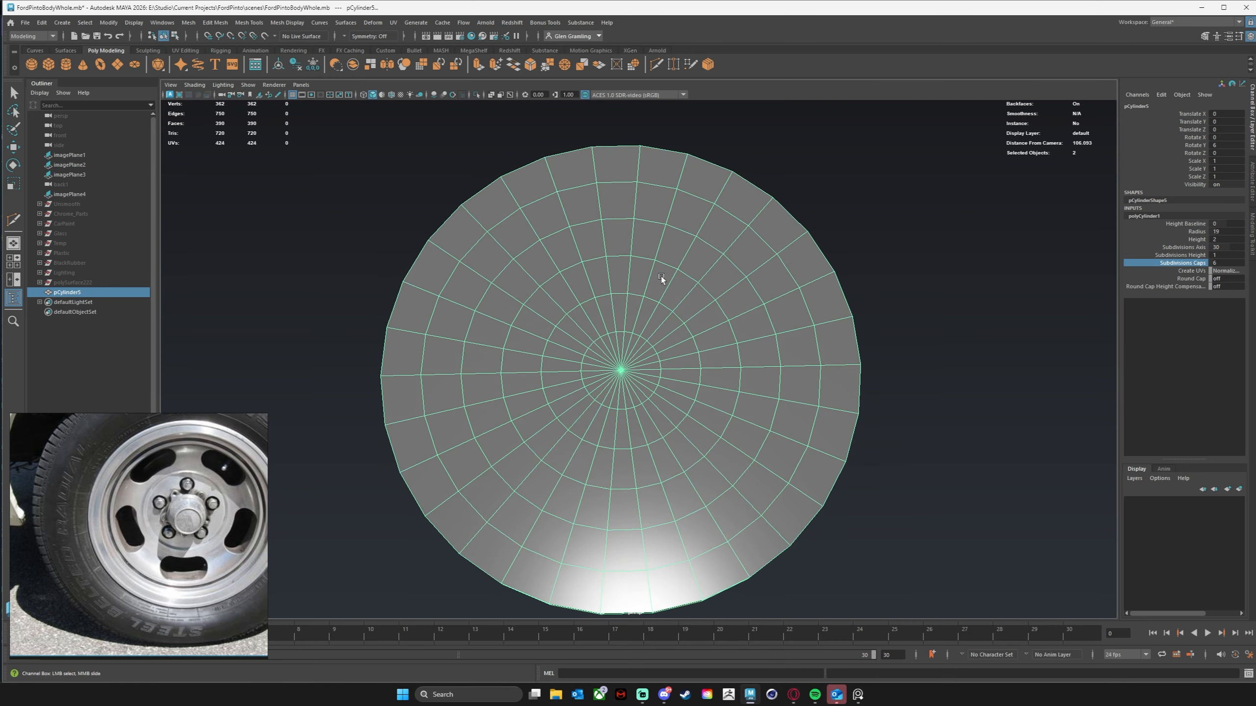
left_click_drag(602, 183, 634, 344, "alt")
Step: Lasso-select the faces of a six-segment wedge of the disc in the top view, reaching from the outer edge to the centre
key("space")
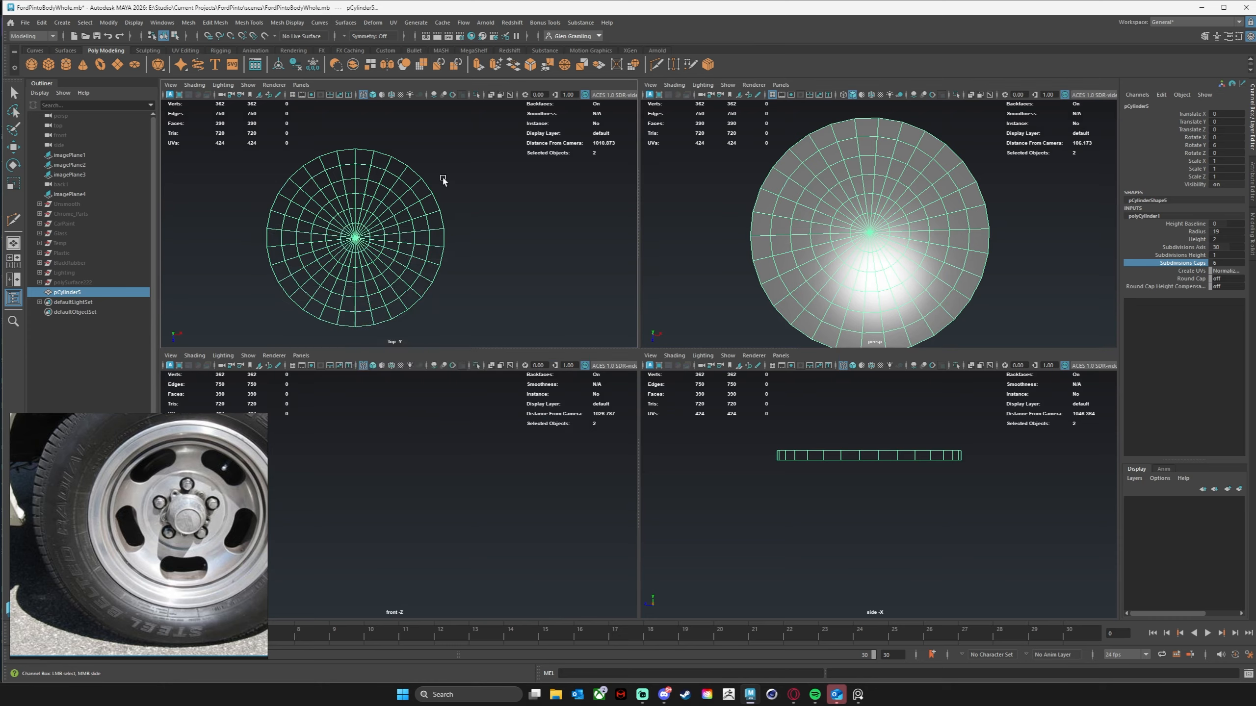
key("space")
scroll(544, 237, "up", 3)
right_click_drag(533, 204, 482, 163)
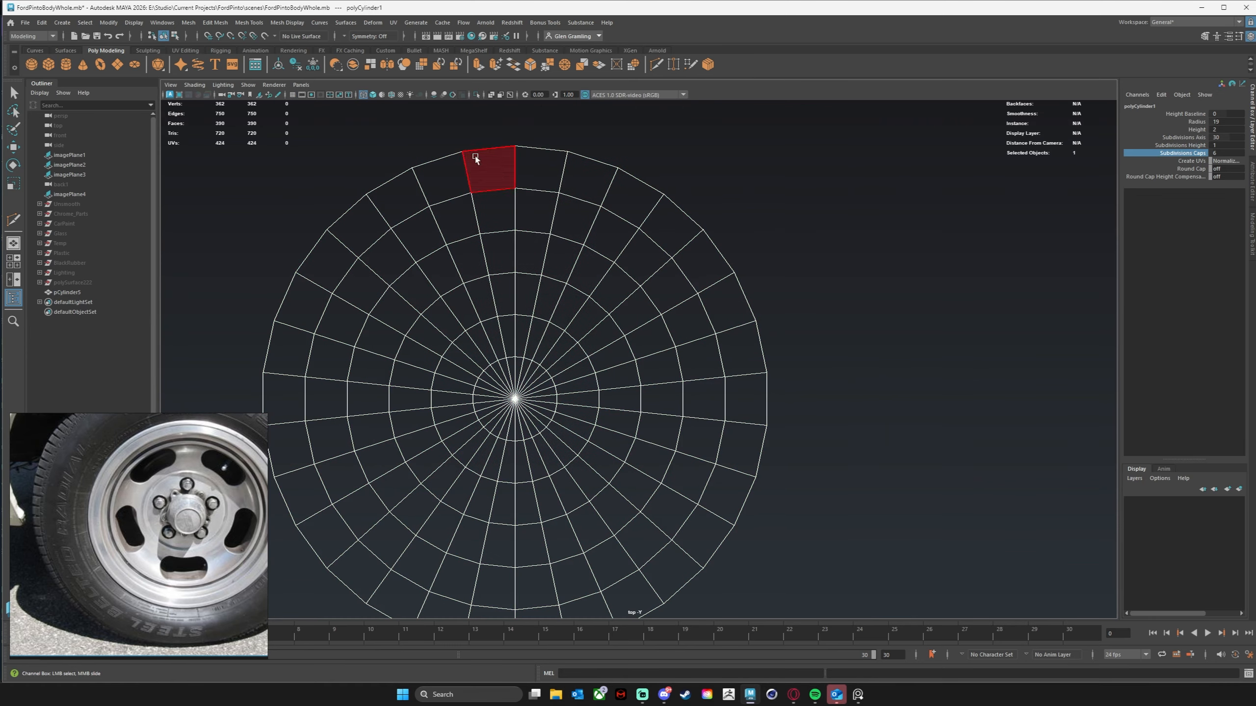
left_click_drag(408, 135, 587, 208)
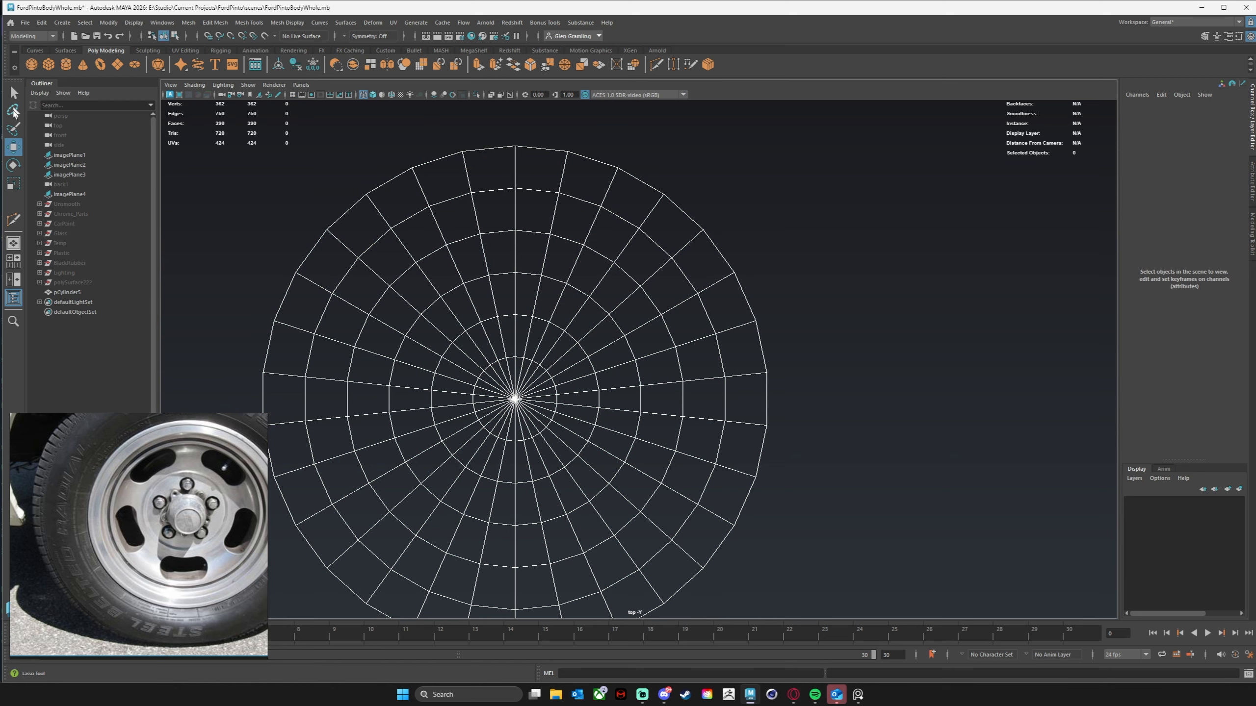
left_click(13, 110)
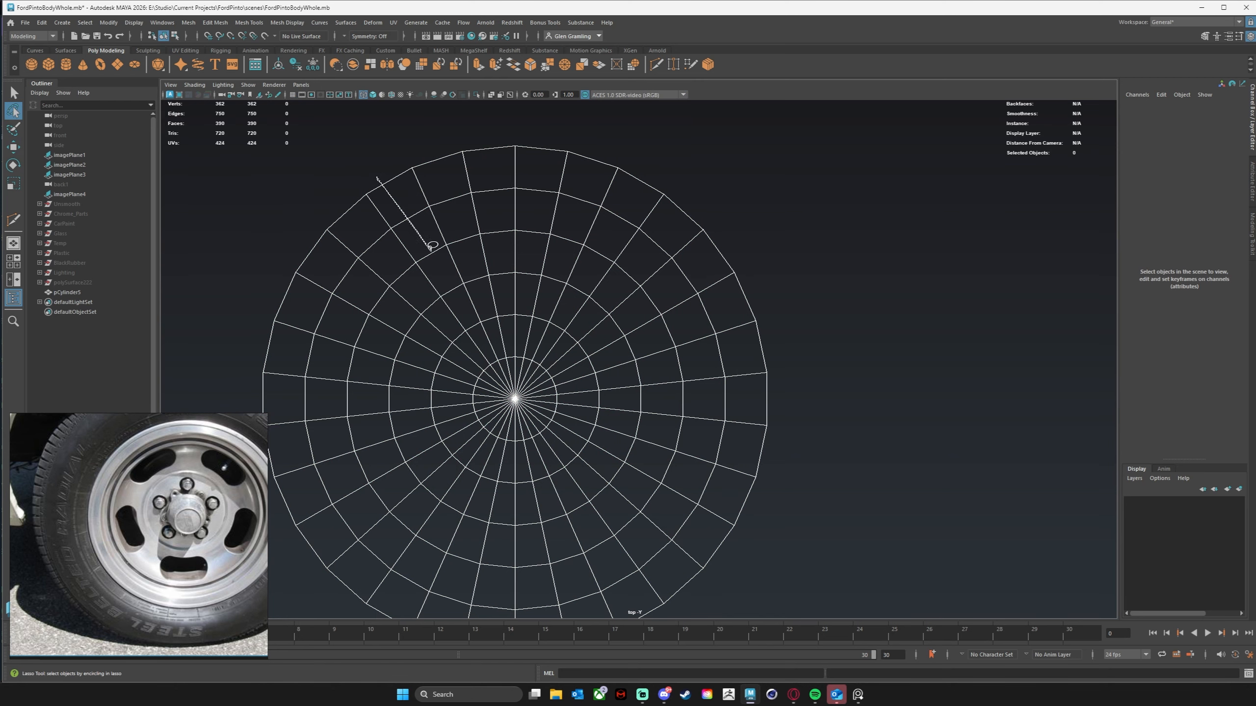
mouse_move(430, 247)
left_mouse_down()
mouse_move(528, 394)
mouse_move(632, 141)
mouse_move(354, 144)
mouse_move(366, 163)
left_mouse_up()
key("w")
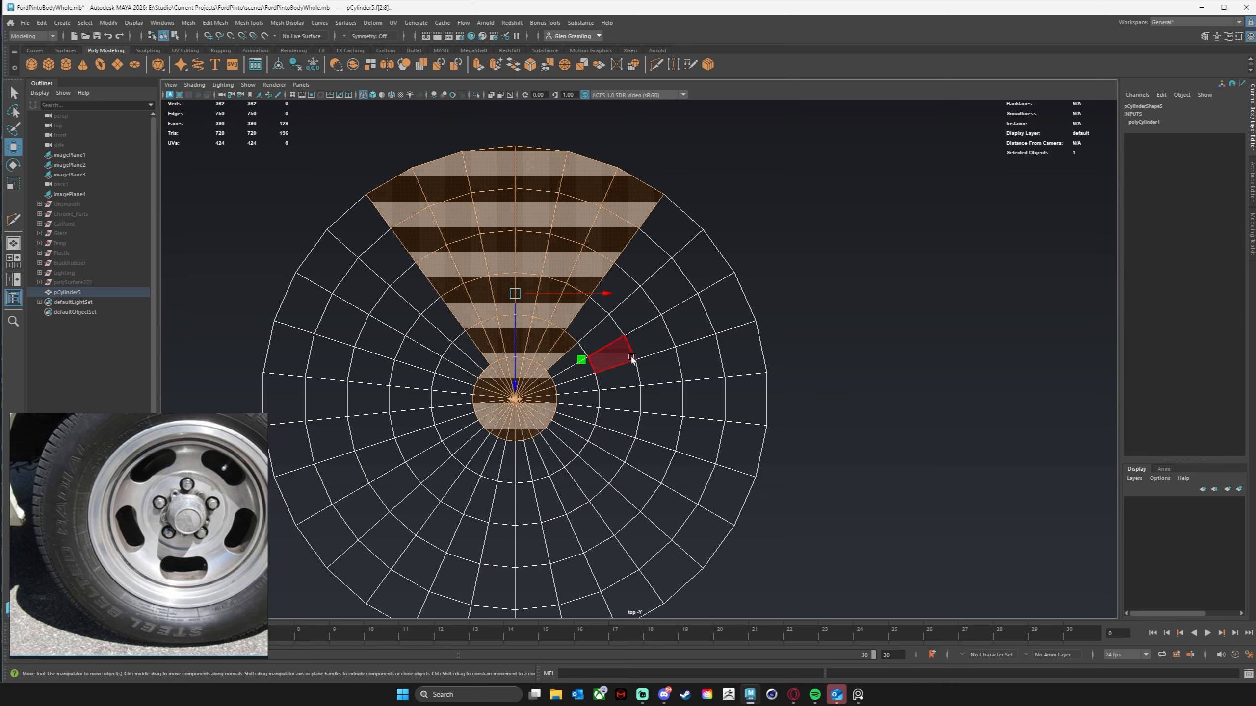
Step: Deselect the innermost centre faces that lie outside the six-segment wedge
left_click_drag(572, 368, 572, 368, "ctrl")
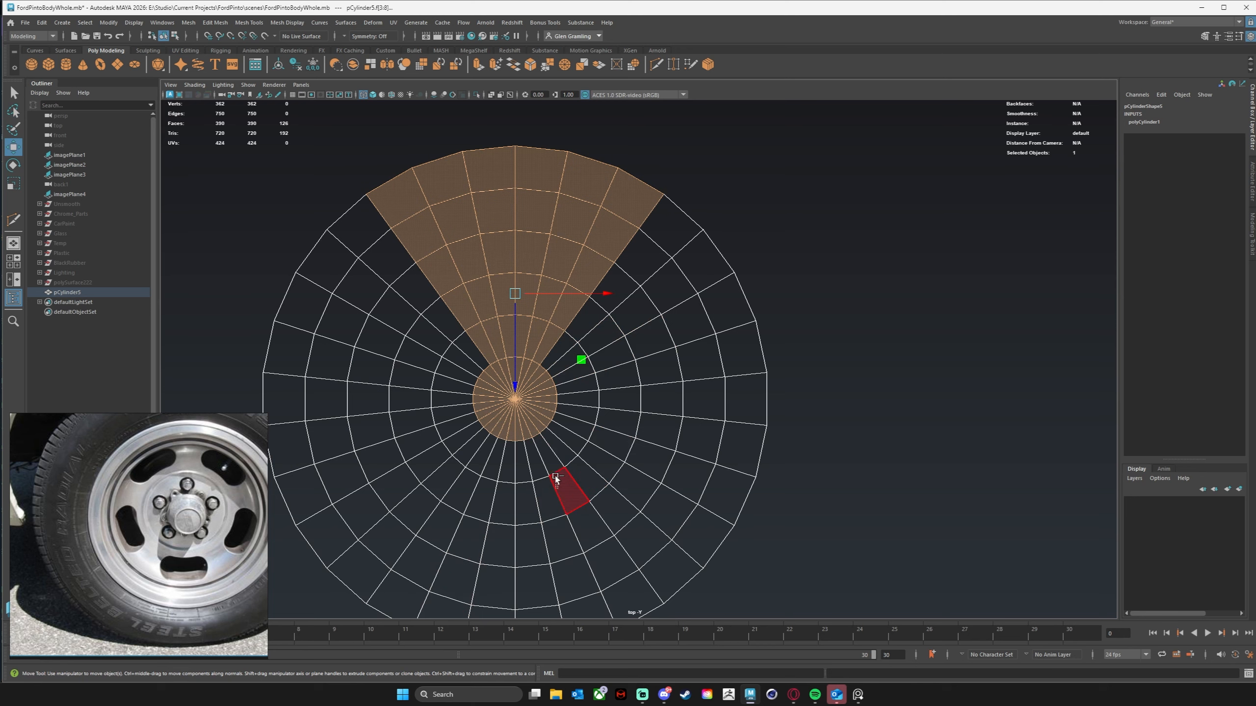
left_click_drag(558, 489, 540, 373, "ctrl")
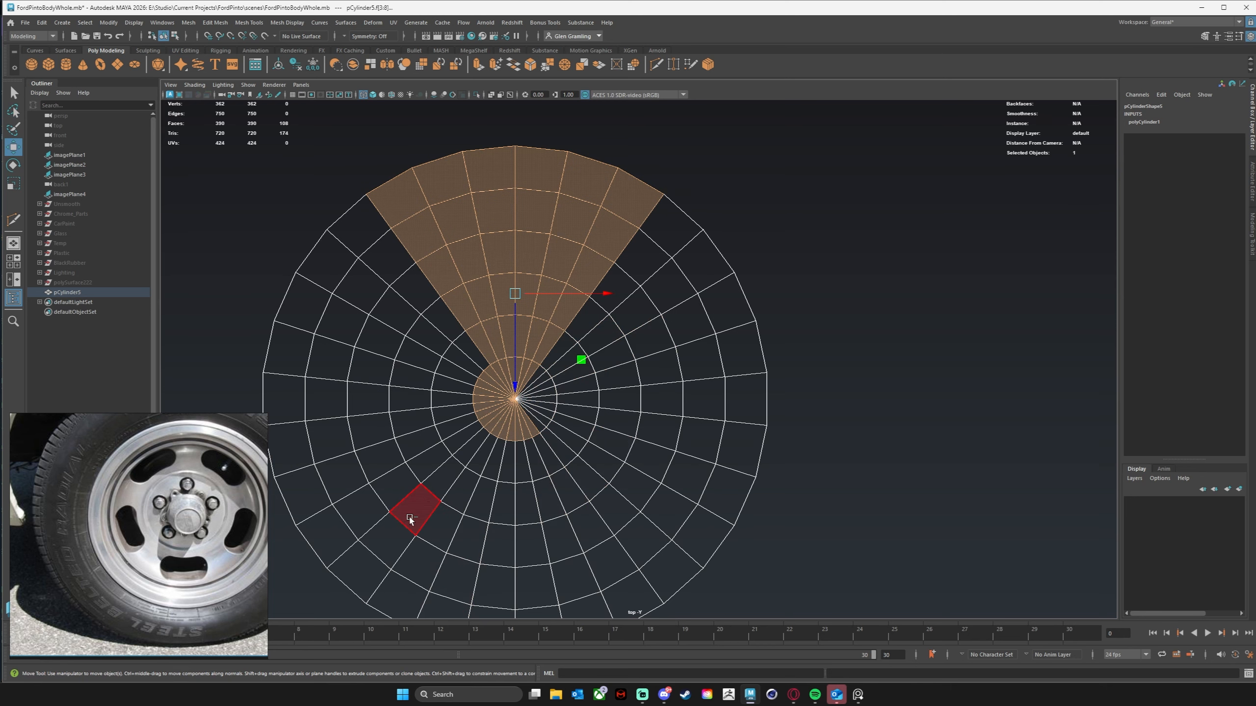
left_click_drag(410, 519, 487, 371, "ctrl")
left_click_drag(484, 504, 583, 421, "ctrl")
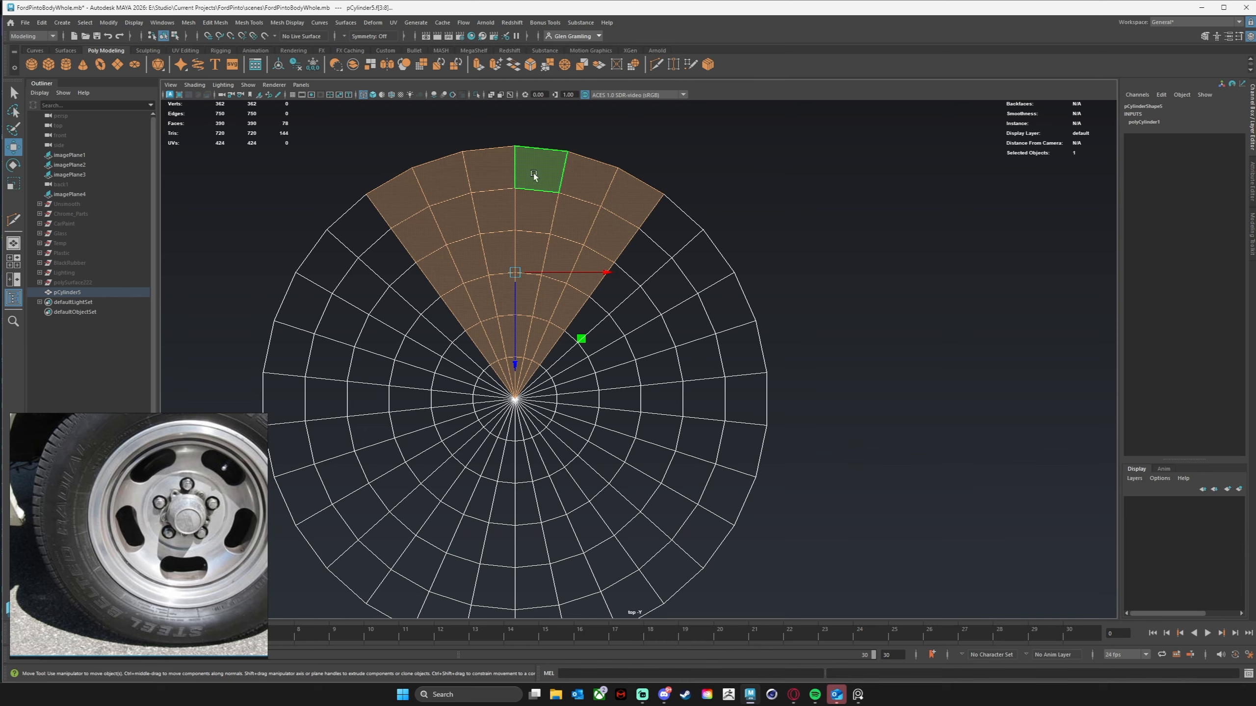
Step: Invert the face selection and assign an orange material to every face outside the grey wedge
key("space")
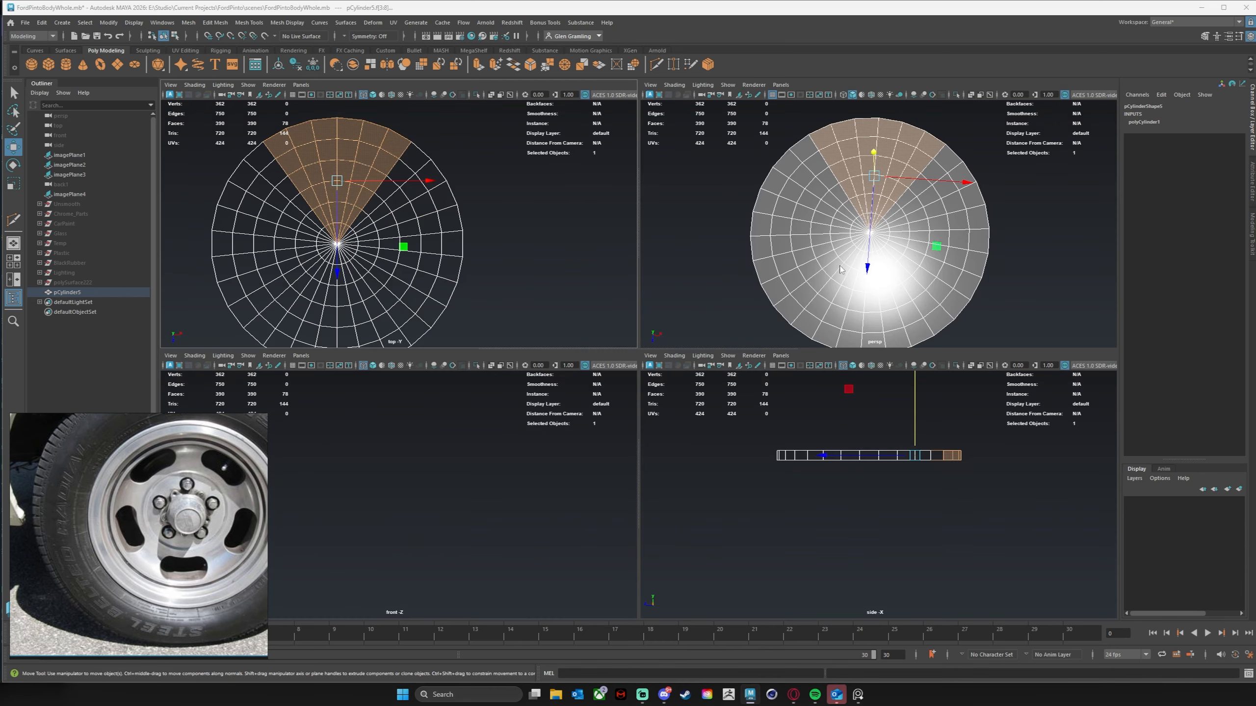
key("space")
left_click_drag(712, 317, 801, 257, "alt")
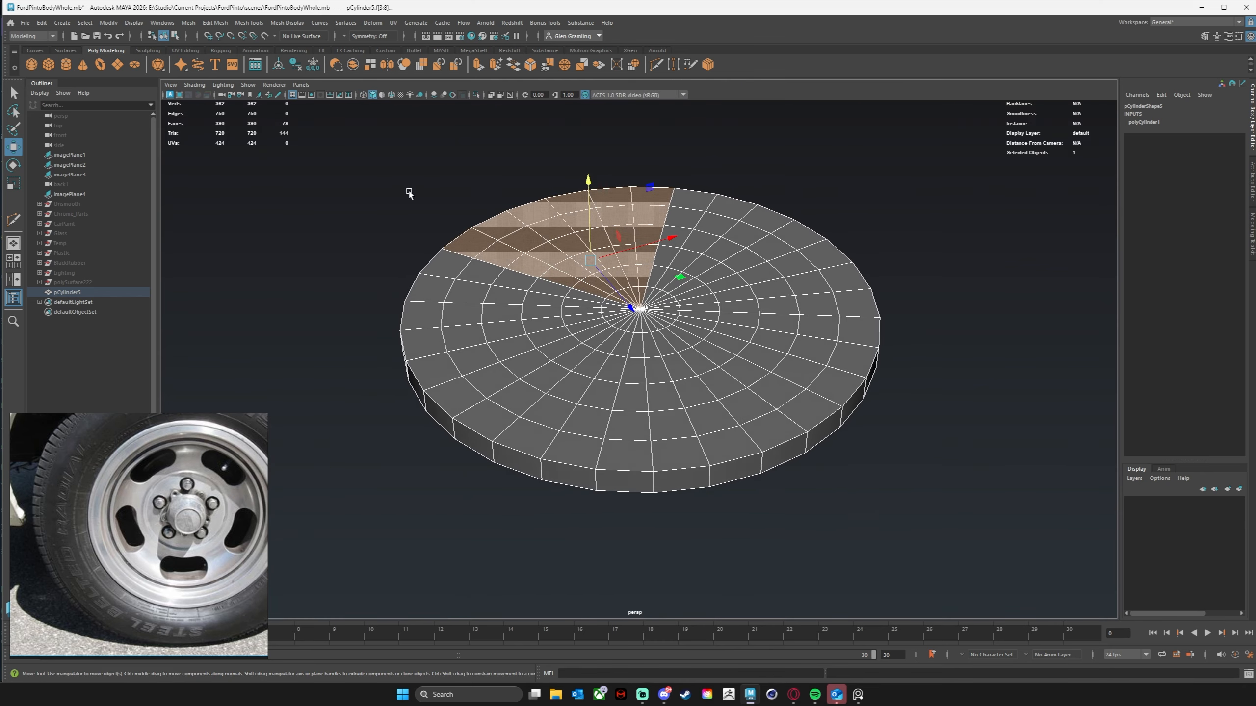
left_click_drag(325, 150, 1063, 572, "shift")
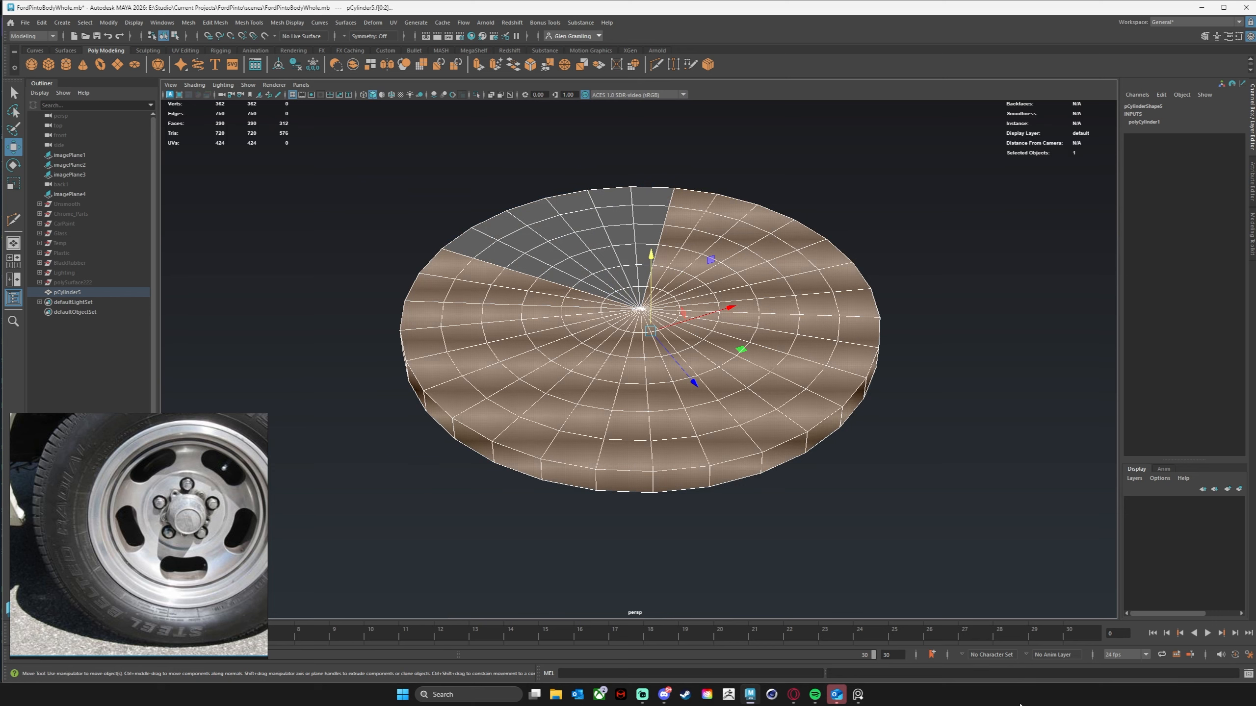
right_click_drag(558, 294, 649, 587)
left_click(944, 503)
mouse_move(929, 446)
left_mouse_down("alt")
mouse_move(861, 513)
mouse_move(876, 510)
left_mouse_up("alt")
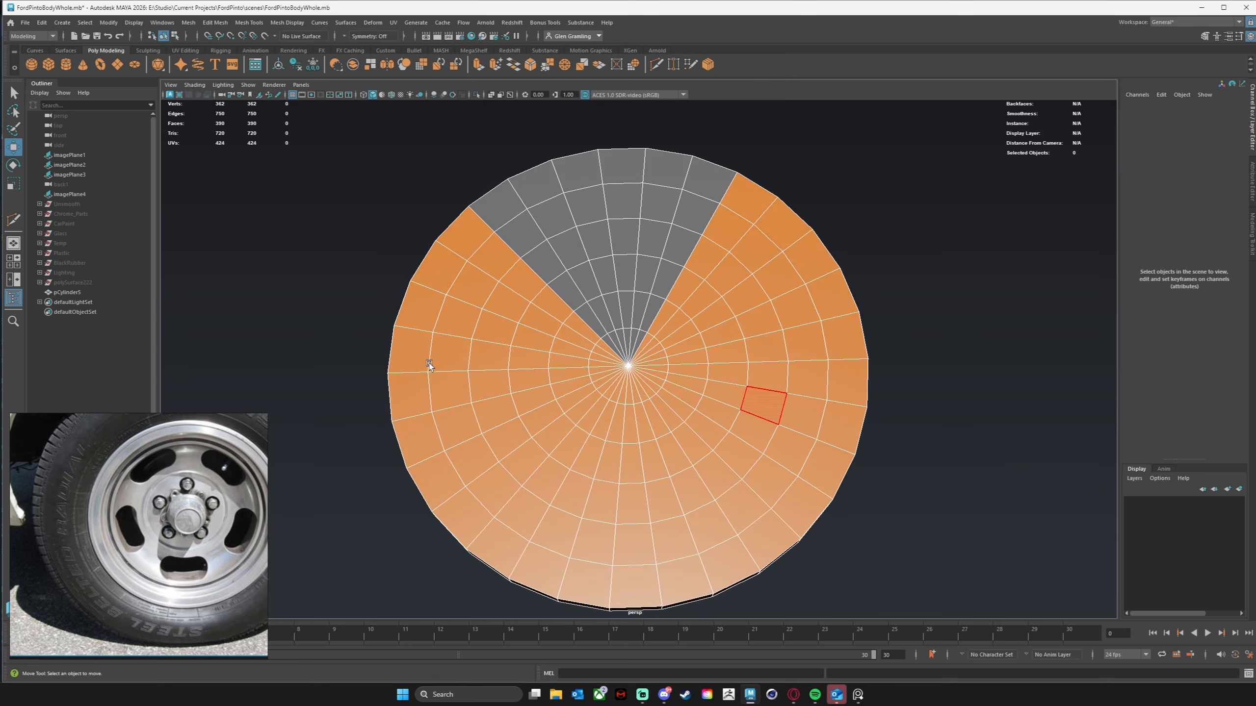
Step: Lower the cylinder's bottom vertices in the side view and delete the side and bottom faces, keeping only the top cap
left_click_drag(428, 367, 566, 249, "alt")
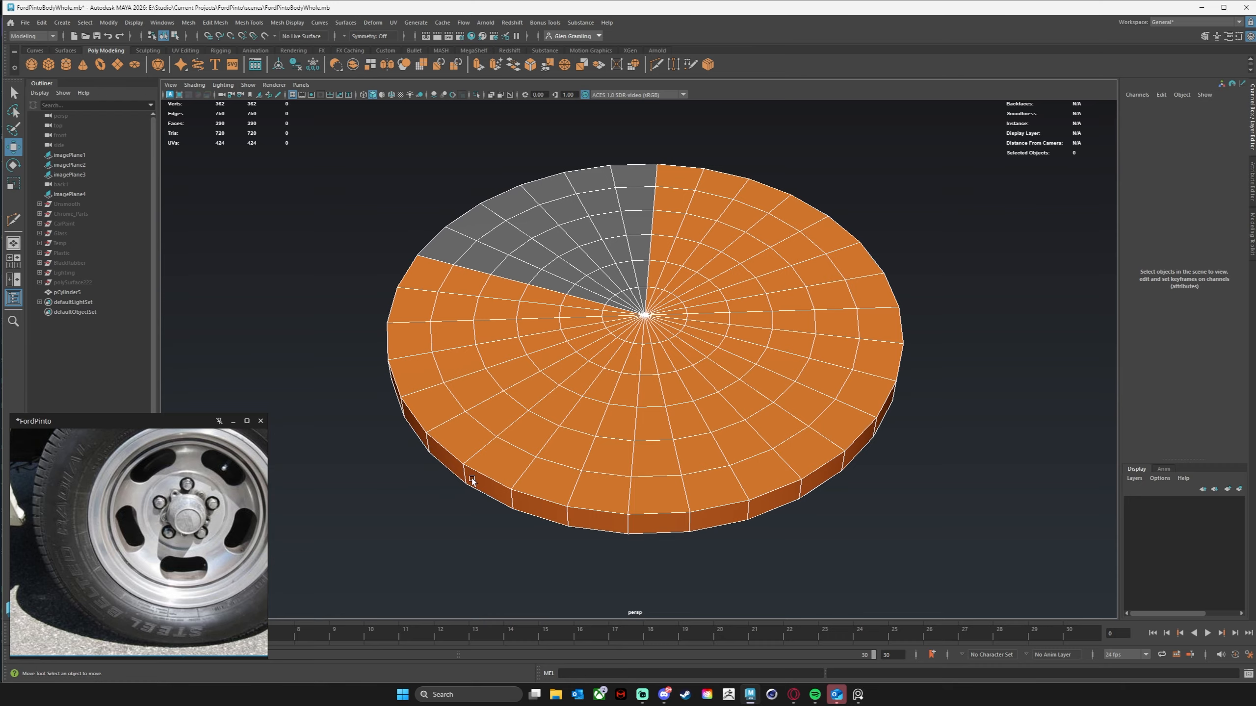
left_click_drag(423, 499, 574, 357, "alt")
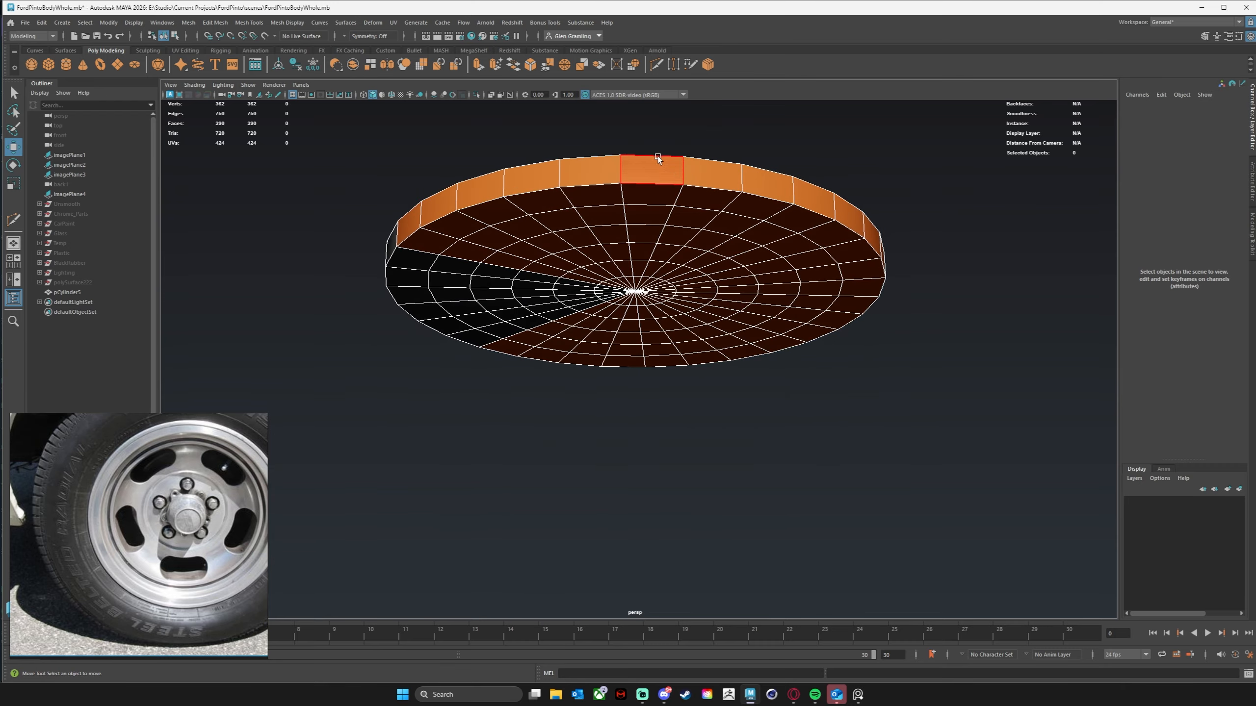
right_click_drag(670, 169, 624, 168)
left_click_drag(618, 271, 614, 446, "alt")
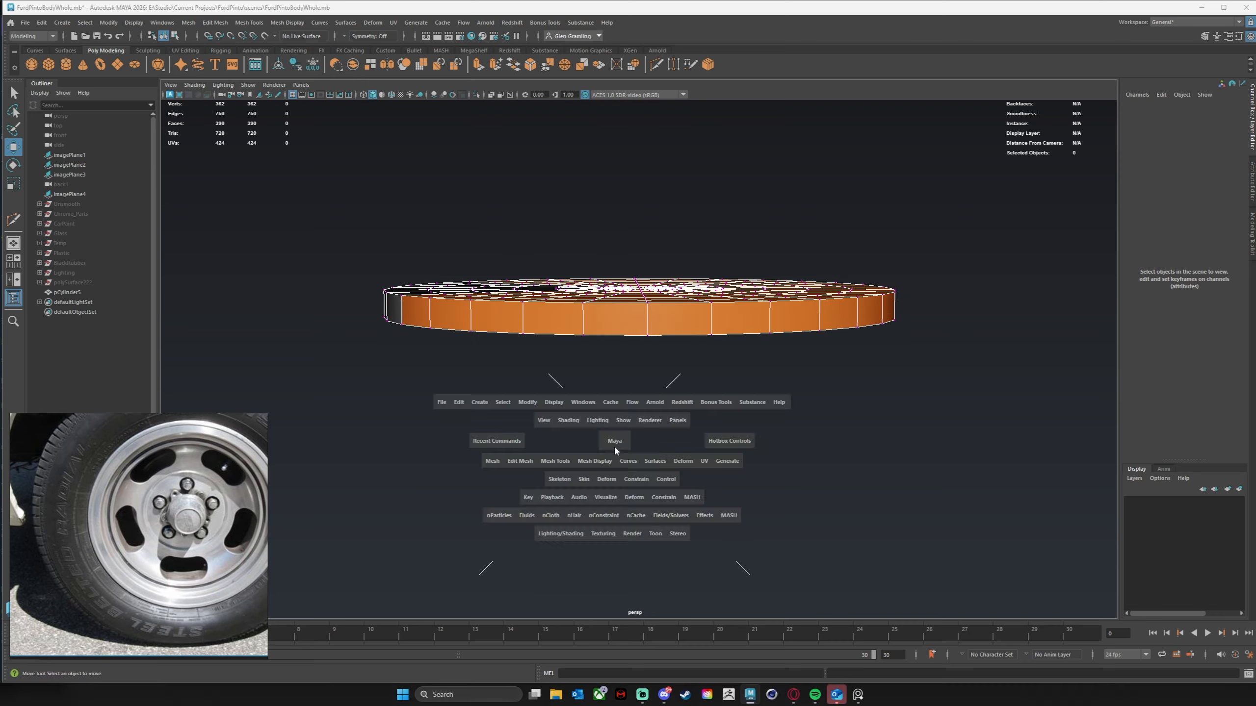
key("space")
key("space")
left_click_drag(372, 424, 1004, 286)
left_click_drag(619, 197, 619, 305)
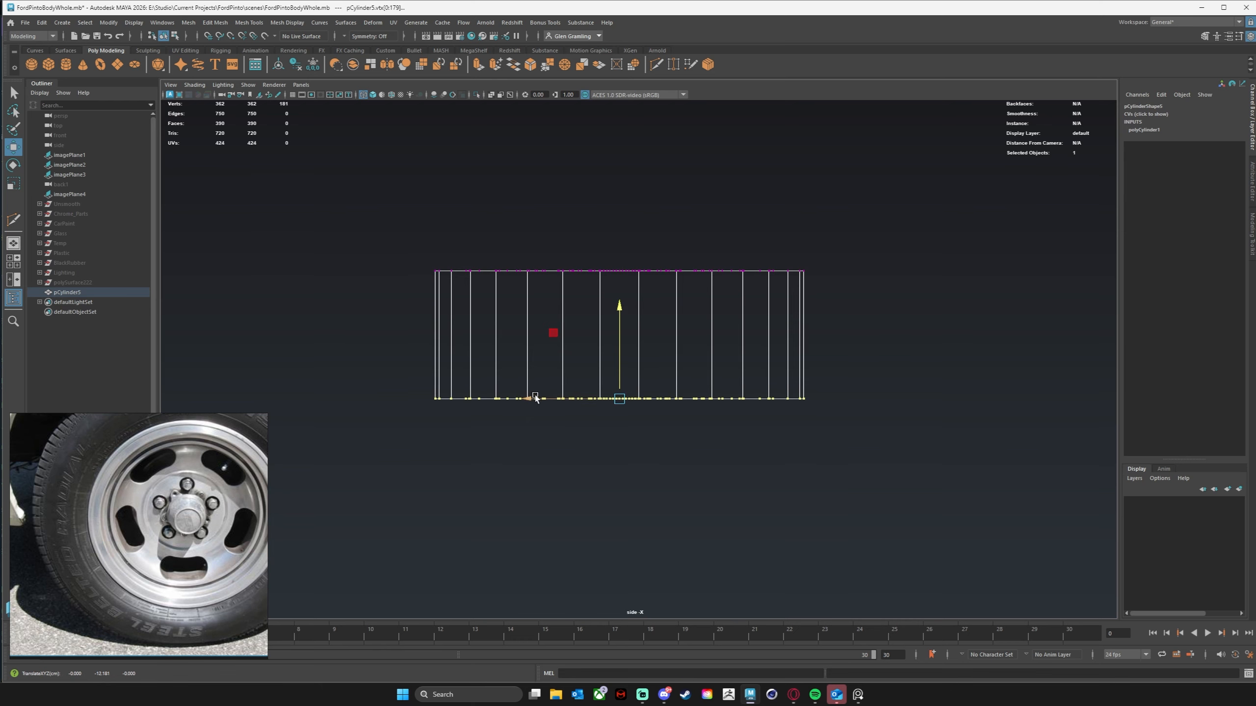
right_click_drag(561, 307, 563, 325)
left_click_drag(359, 487, 917, 339)
key("Delete")
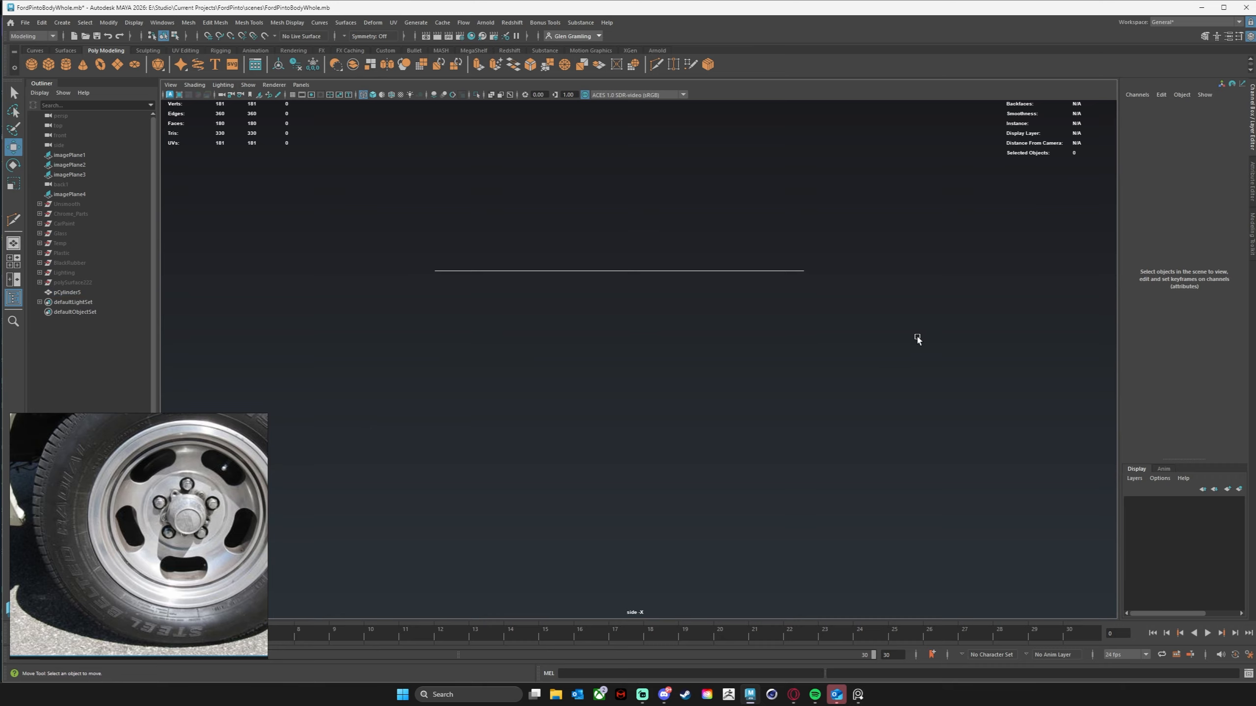
Step: Scale the edge loop nearest the disc's border outward to leave a thin ring of faces along the rim
key("space")
key("space")
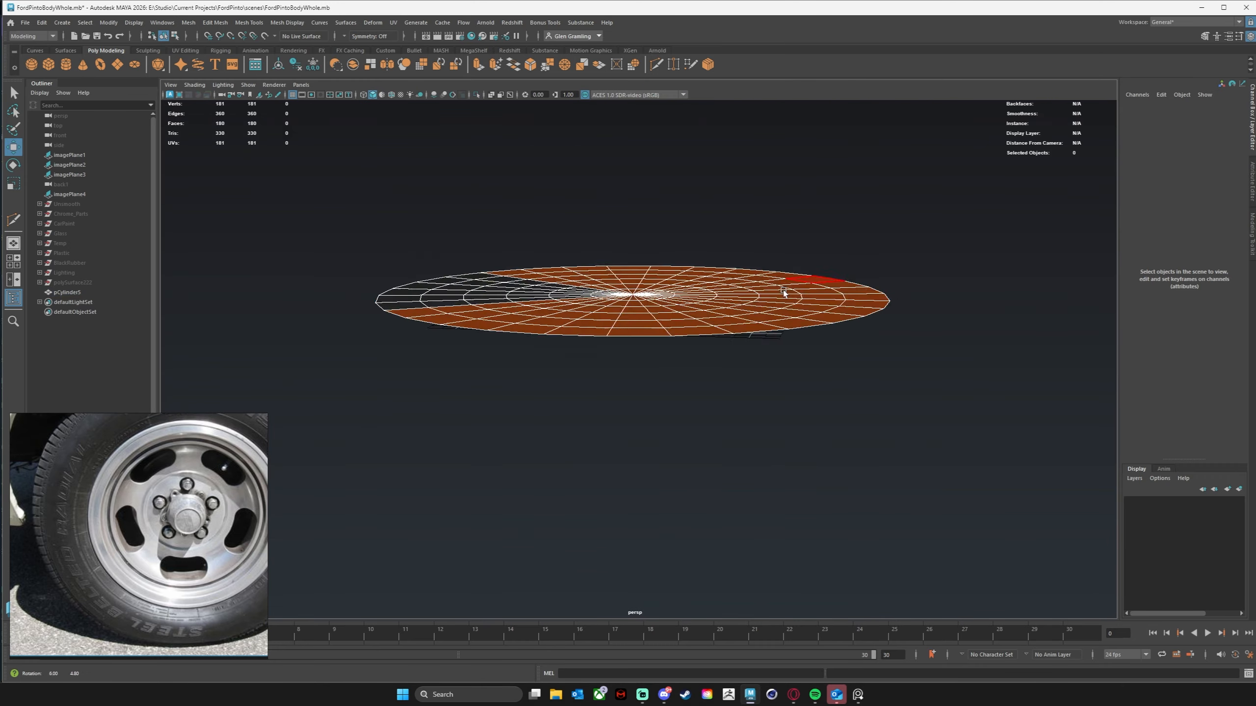
left_click_drag(788, 289, 827, 428, "alt")
left_click(565, 445)
middle_click_drag(565, 446, 677, 366, "alt")
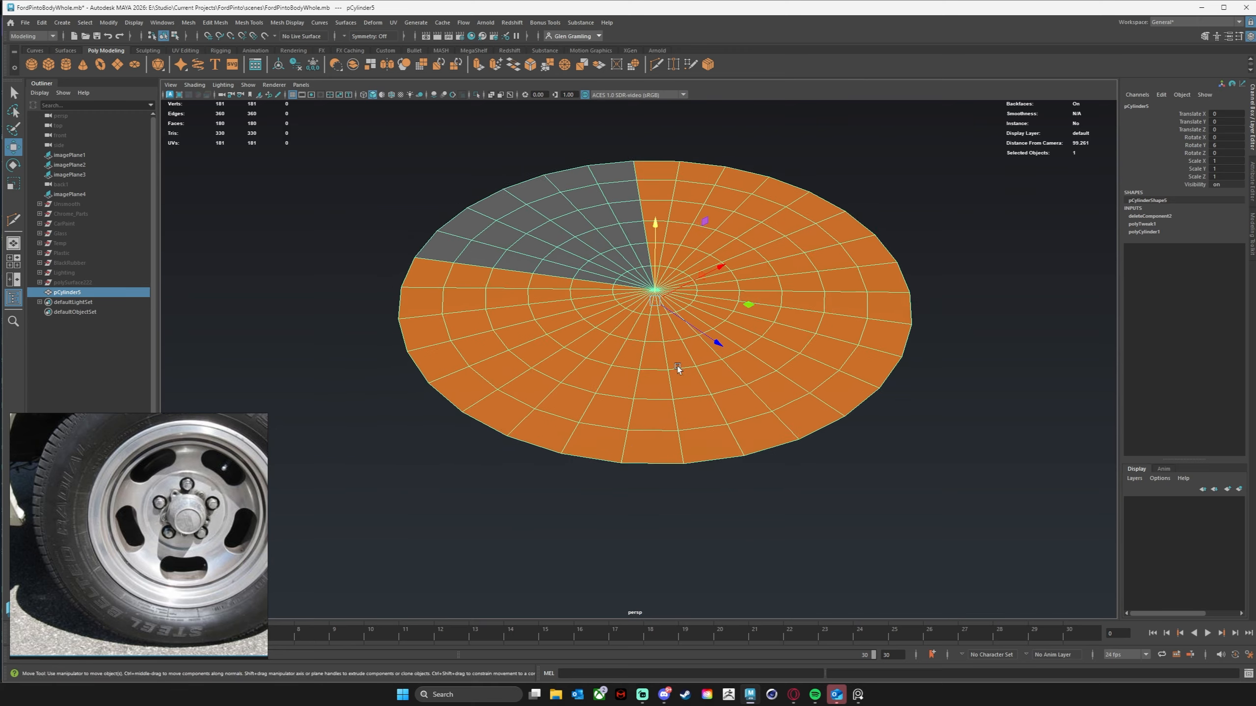
mouse_move(677, 366)
right_mouse_down("alt")
mouse_move(551, 384)
mouse_move(675, 352)
right_mouse_up("alt")
middle_click_drag(675, 353, 737, 372, "alt")
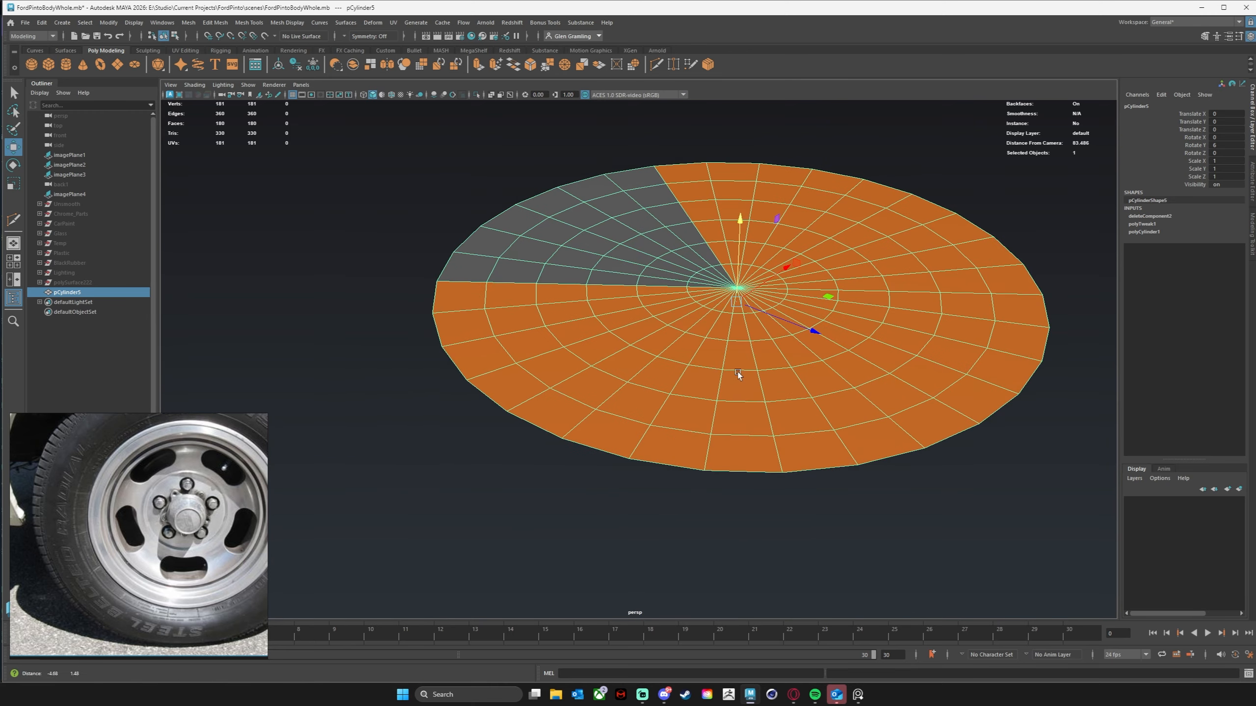
scroll(687, 359, "up", 5)
middle_click_drag(418, 258, 521, 280, "alt")
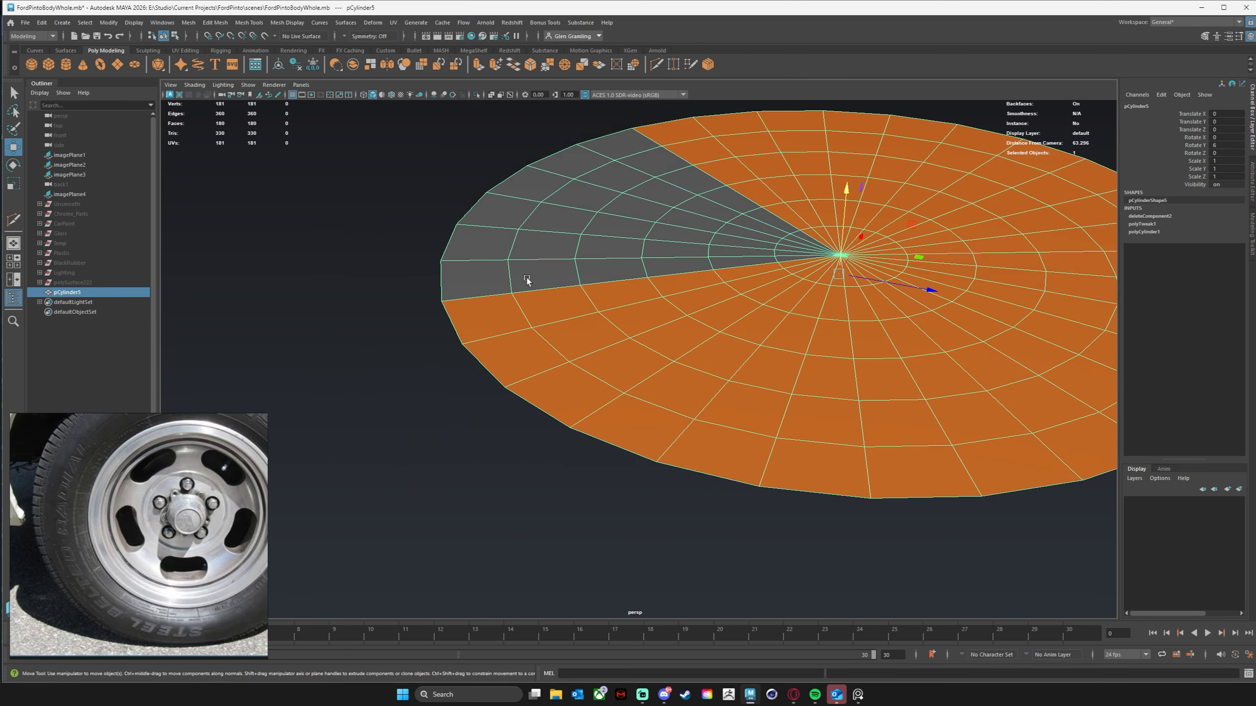
right_click_drag(521, 280, 525, 266)
double_click(507, 276)
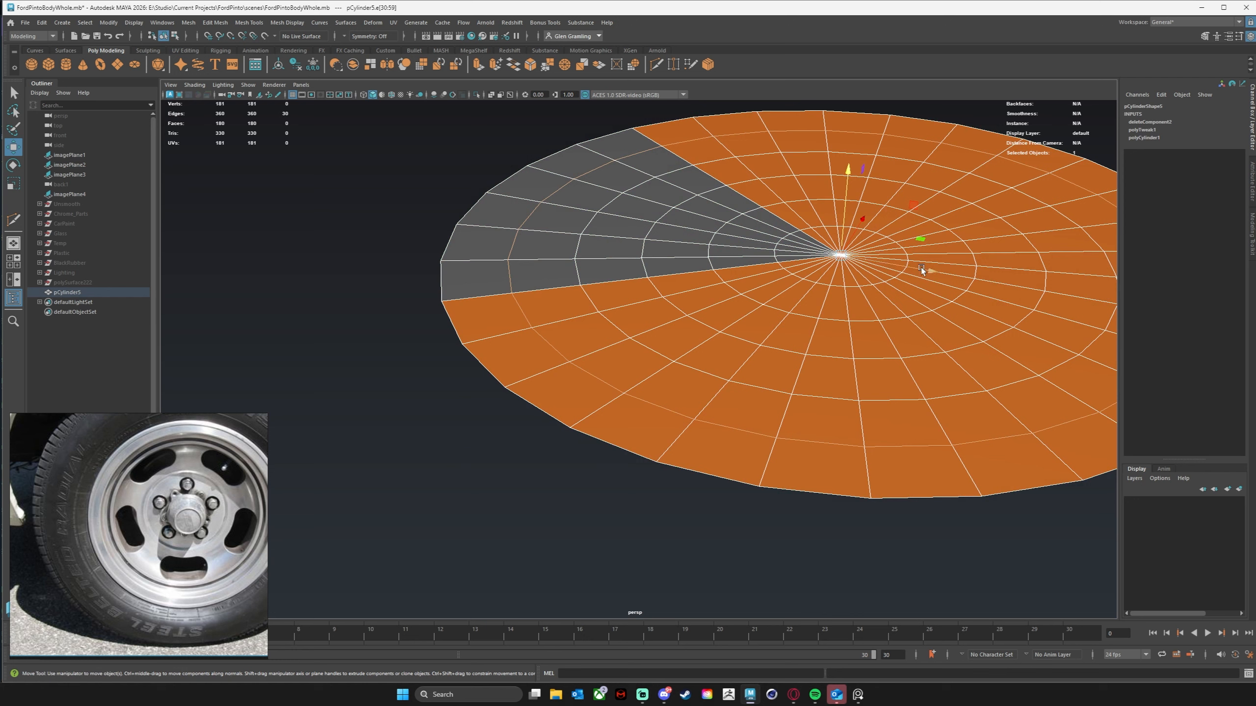
key("r")
left_click_drag(914, 235, 918, 253)
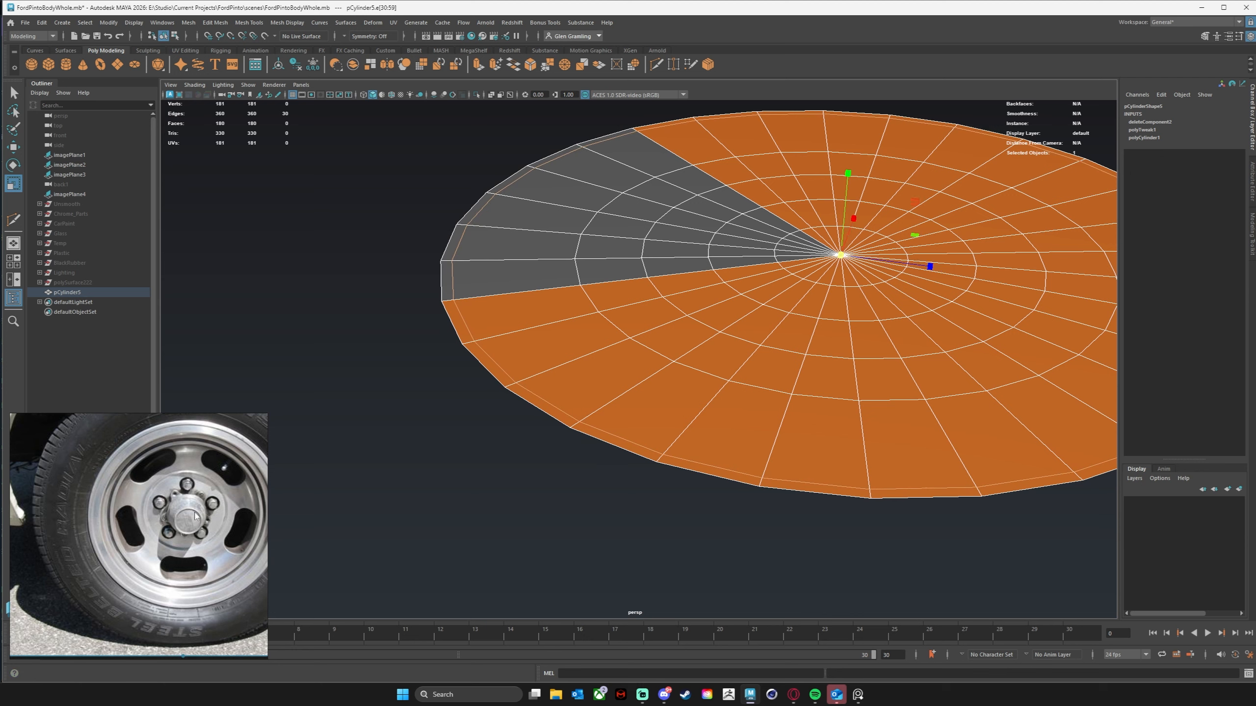
Step: Examine the outer lip and slotted face of the wheel in the reference photos
mouse_move(179, 429)
middle_click_drag(131, 443, 52, 579)
scroll(126, 529, "down", 5)
middle_click_drag(179, 453, 110, 572)
middle_click_drag(144, 494, 212, 558)
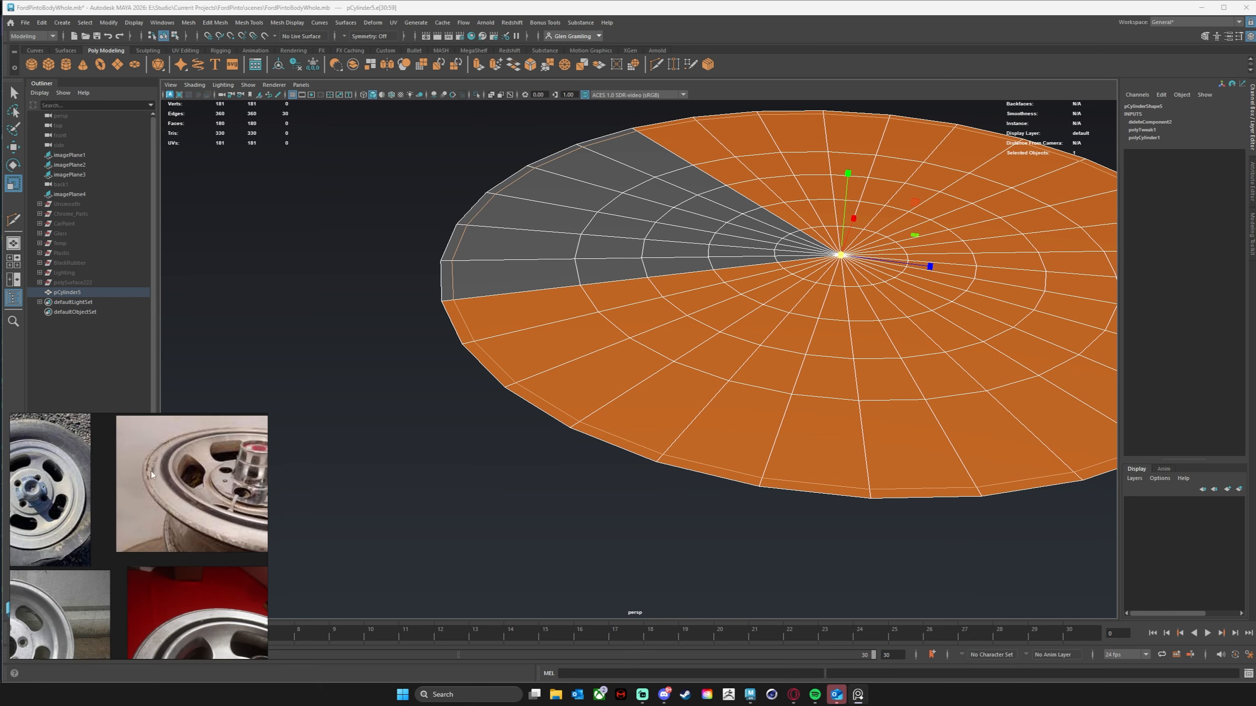
middle_click_drag(203, 491, 167, 488)
middle_click_drag(105, 599, 15, 614)
mouse_move(146, 449)
middle_mouse_down()
mouse_move(92, 575)
mouse_move(153, 453)
middle_mouse_up()
middle_click_drag(72, 619, 140, 438)
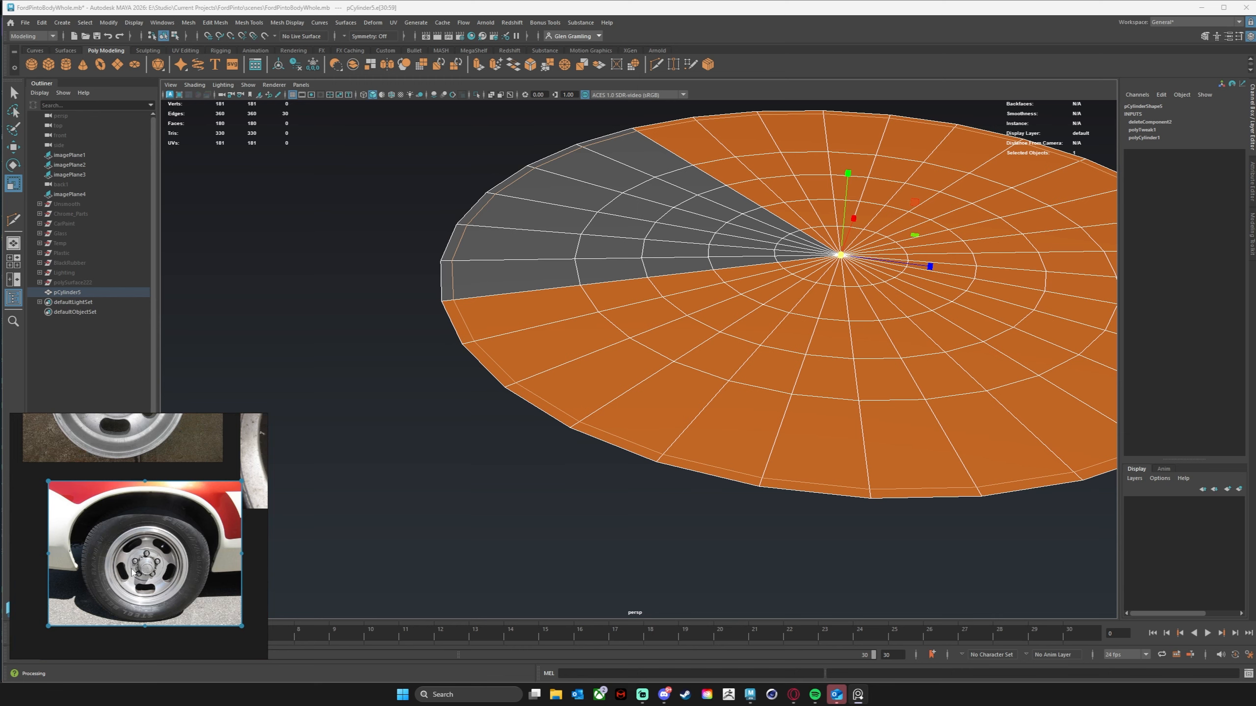
scroll(133, 572, "up", 5)
middle_click_drag(97, 565, 92, 542)
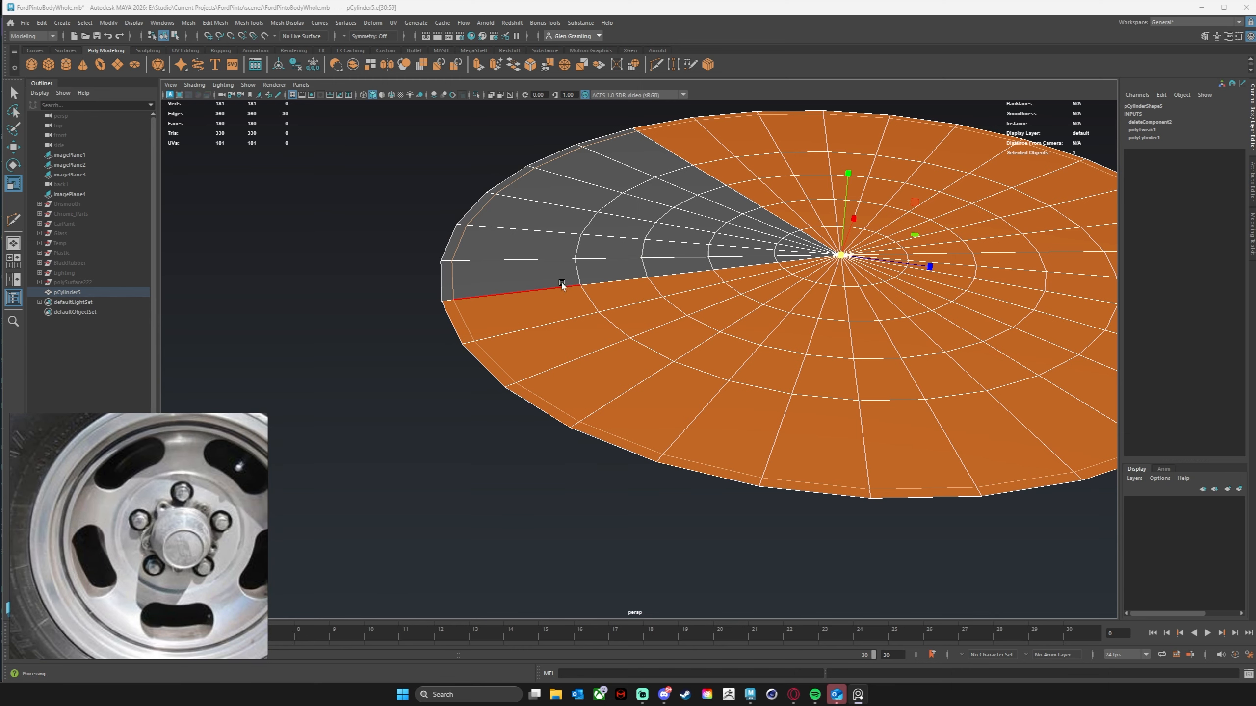
Step: Extrude the thin outer ring of faces upward about 1.5 units to form a raised rim lip
scroll(561, 285, "down", 3)
middle_click_drag(638, 320, 544, 318, "alt")
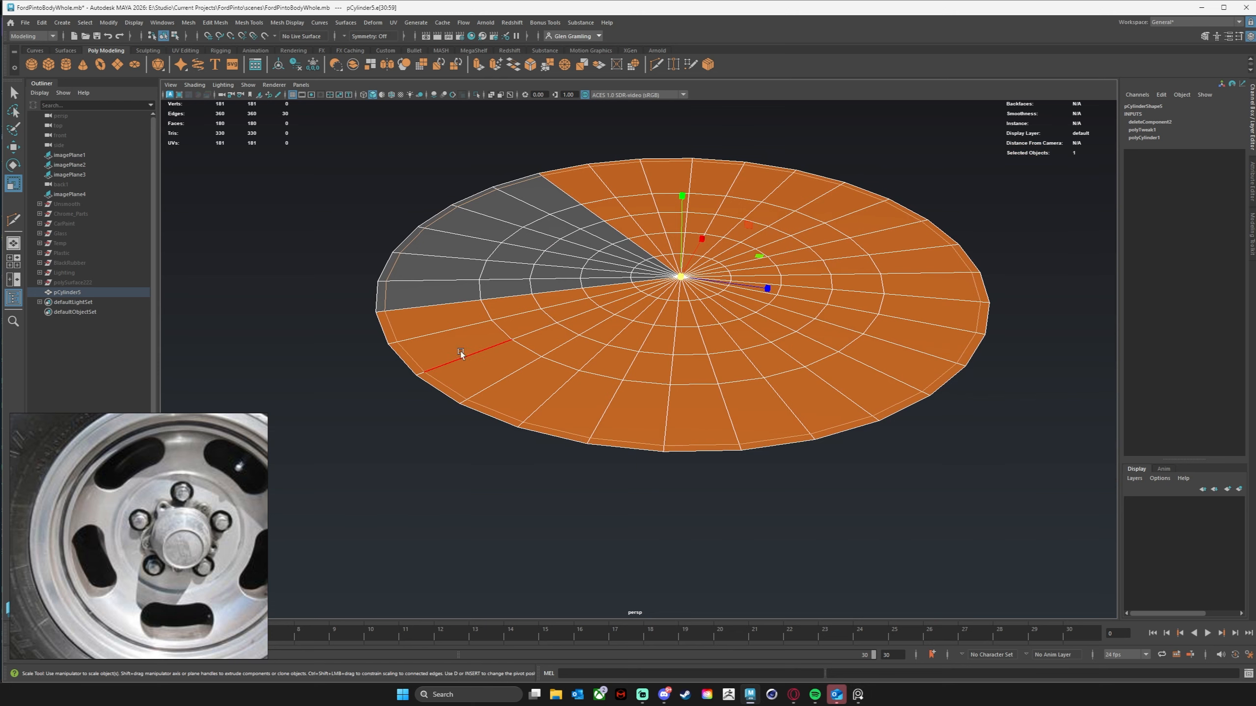
right_click_drag(393, 350, 414, 391)
left_click(434, 385)
key("w")
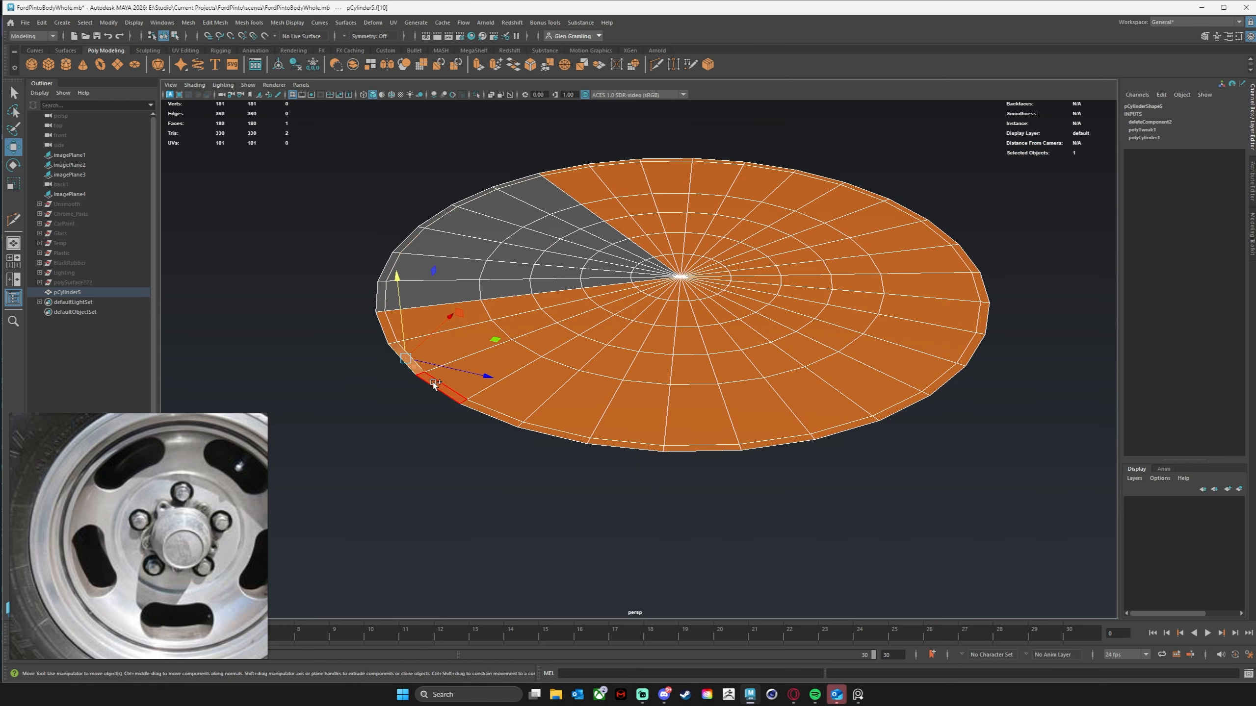
double_click(433, 385)
left_click_drag(680, 193, 684, 187)
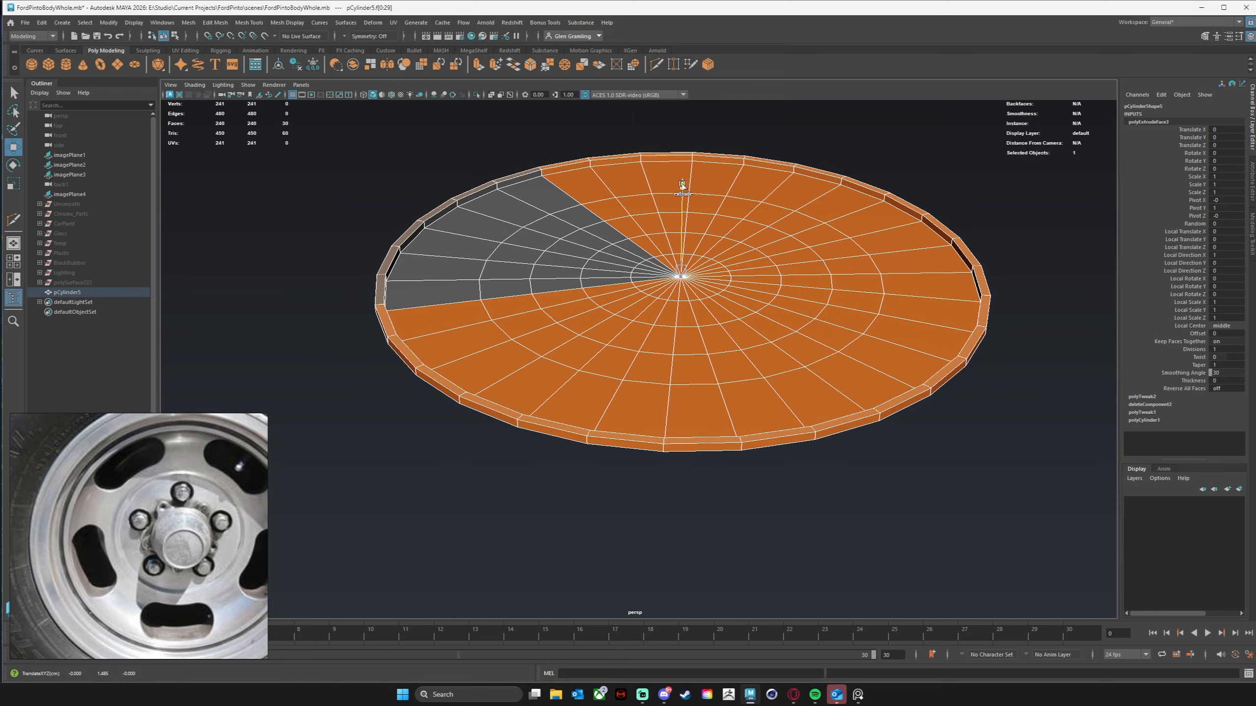
Step: Inspect the raised lip around the disc's outer edge from several angles
left_click_drag(535, 381, 520, 389, "alt")
scroll(548, 346, "up", 2)
middle_click_drag(547, 346, 636, 339, "alt")
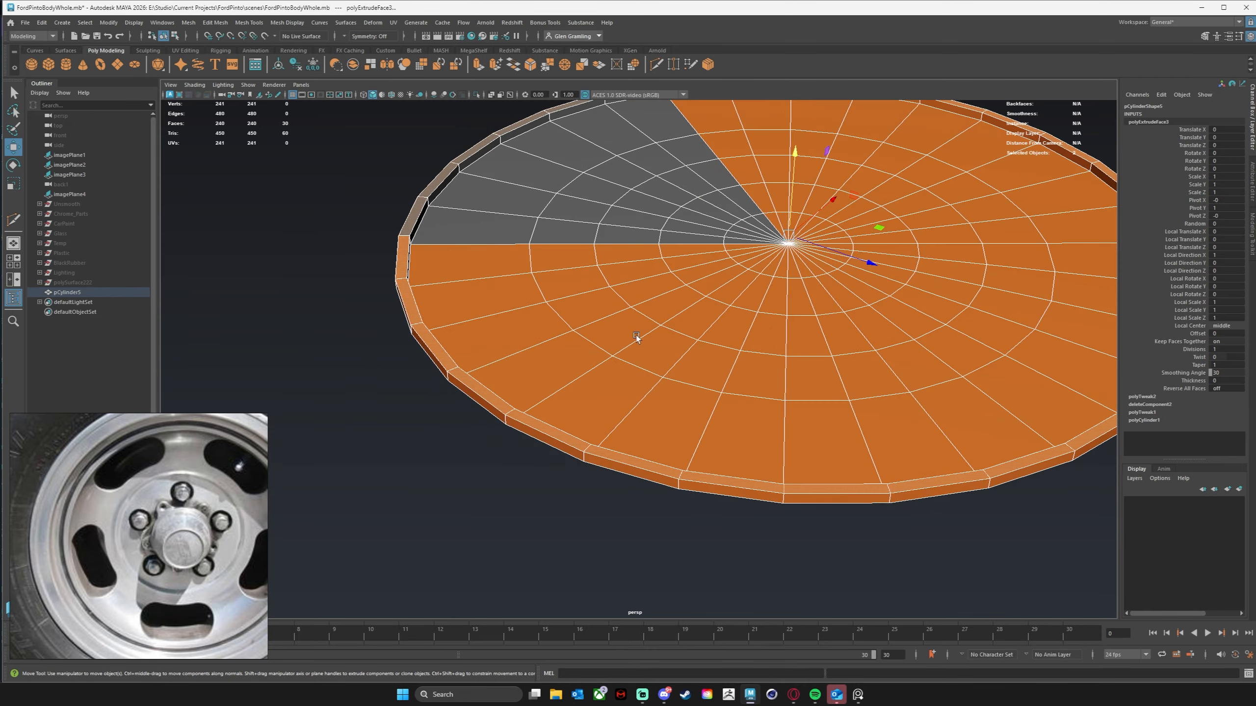
scroll(636, 339, "up", 1)
left_click_drag(529, 348, 556, 326, "alt")
middle_click_drag(539, 311, 528, 360, "alt")
scroll(528, 360, "up", 1)
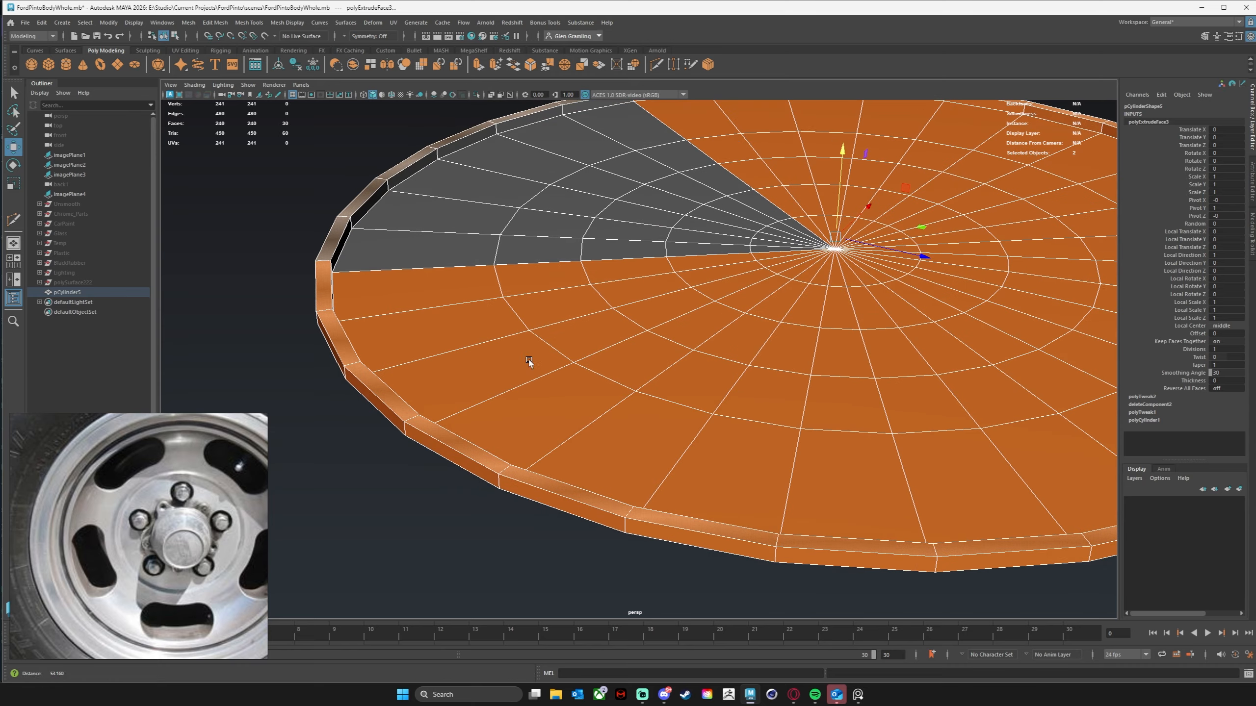
left_click_drag(528, 360, 561, 353, "alt")
middle_click_drag(620, 282, 593, 342, "alt")
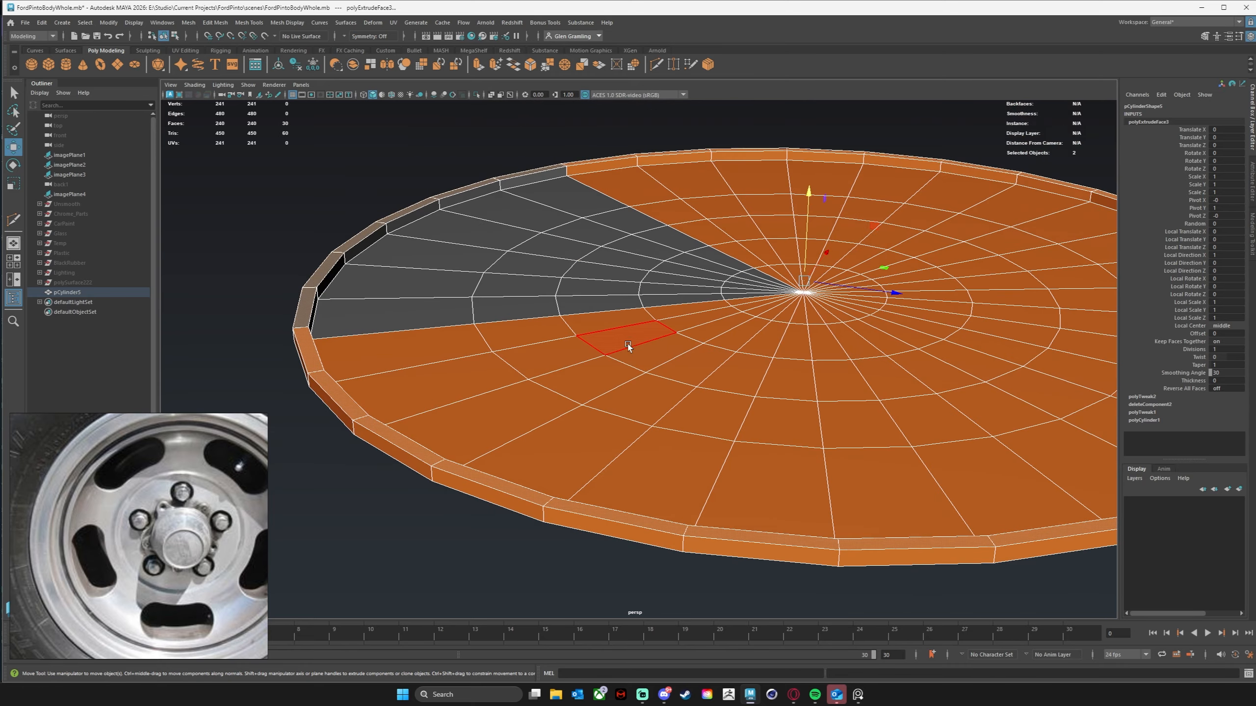
scroll(628, 347, "down", 4)
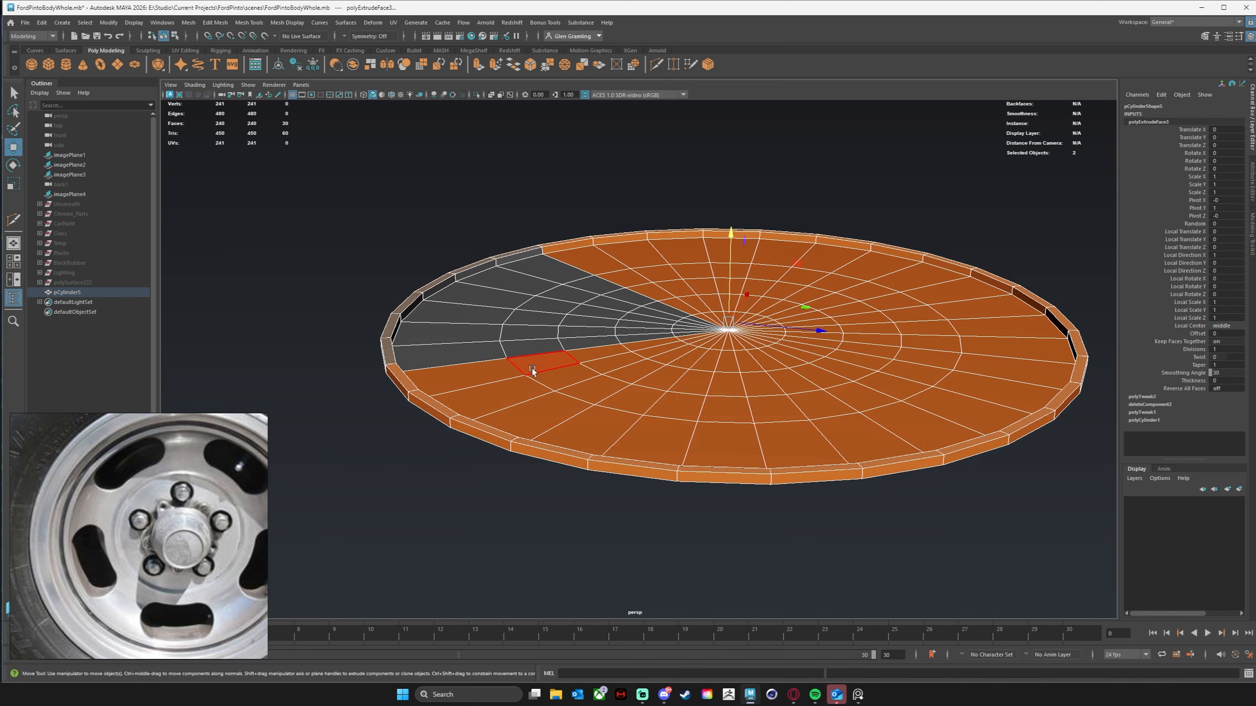
left_click_drag(676, 419, 668, 389, "alt")
scroll(658, 376, "up", 5)
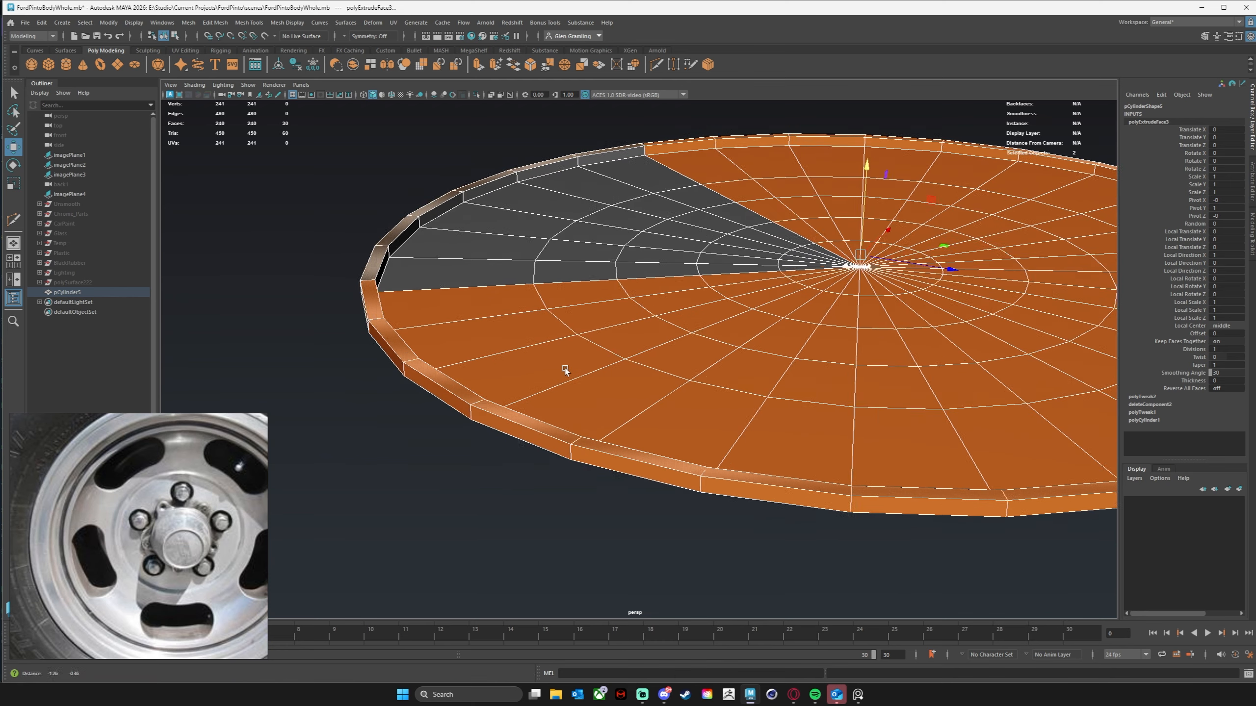
left_click_drag(459, 359, 437, 402, "alt")
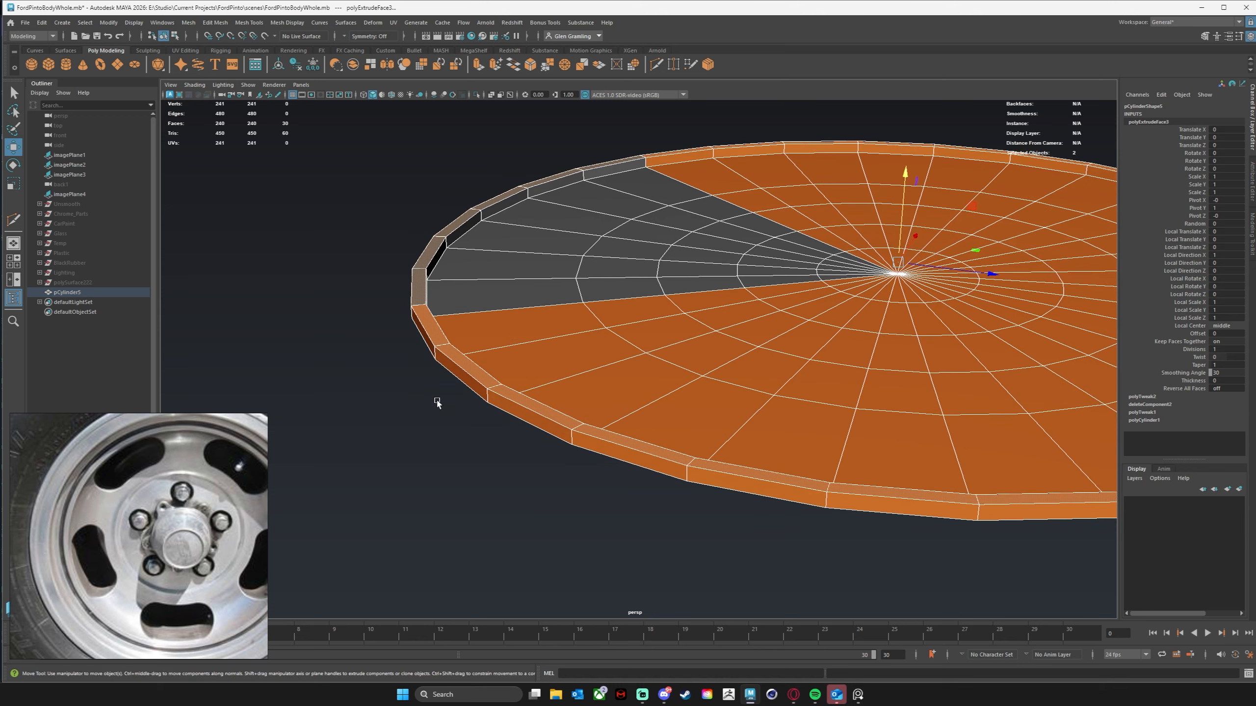
Step: Bevel the top outer edge loop of the disc's raised lip with a fraction of 0.3
left_click_drag(463, 330, 475, 326, "alt")
left_click(458, 428)
right_click_drag(451, 349, 441, 276)
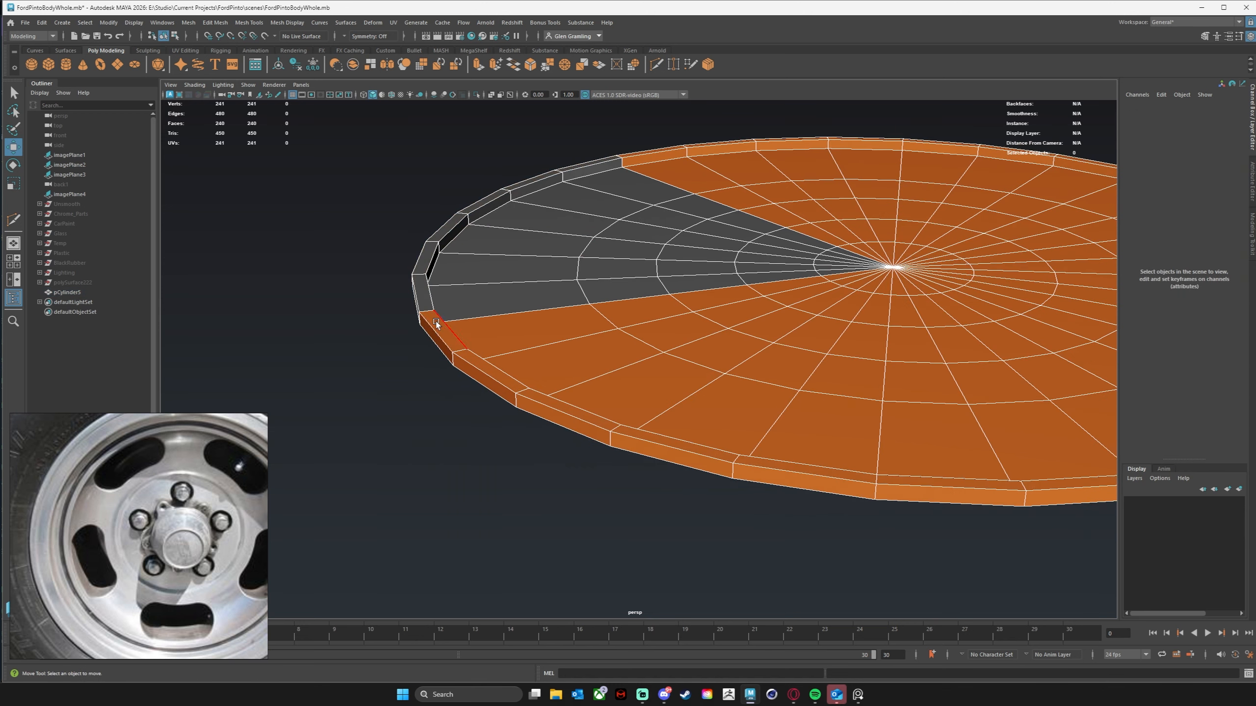
double_click(437, 335)
left_click_drag(449, 418, 435, 418, "alt")
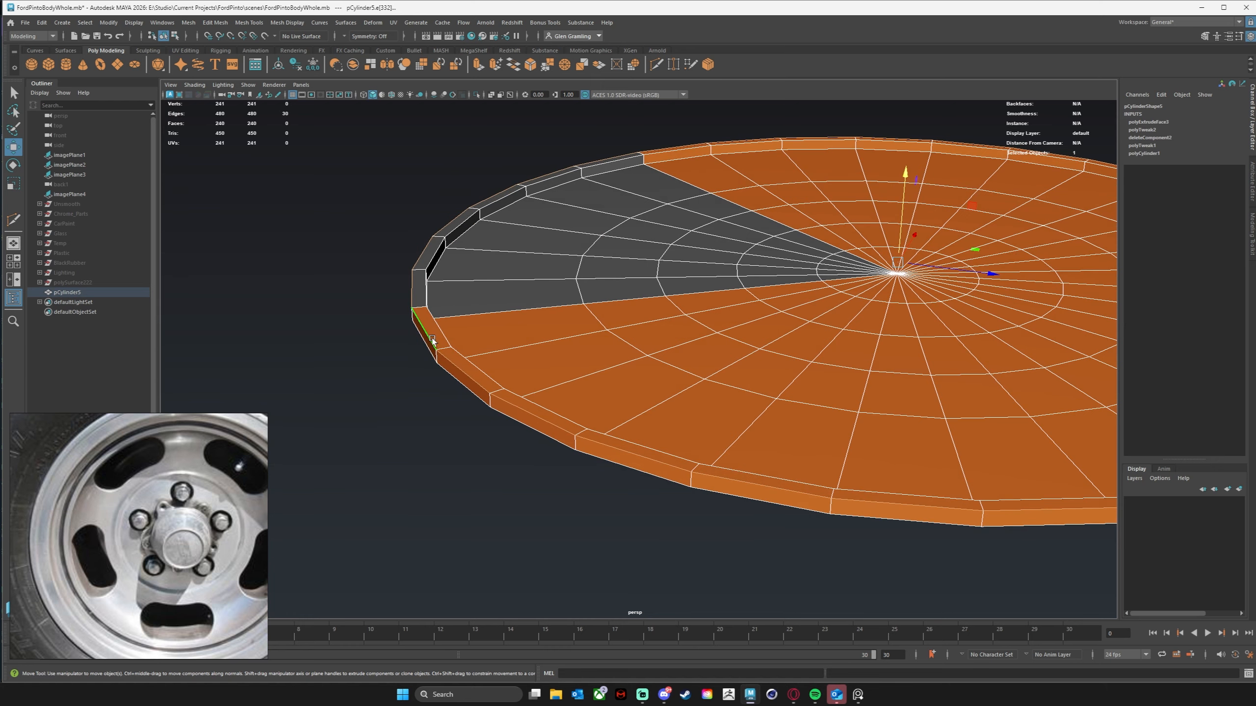
left_click_drag(455, 349, 359, 328, "alt")
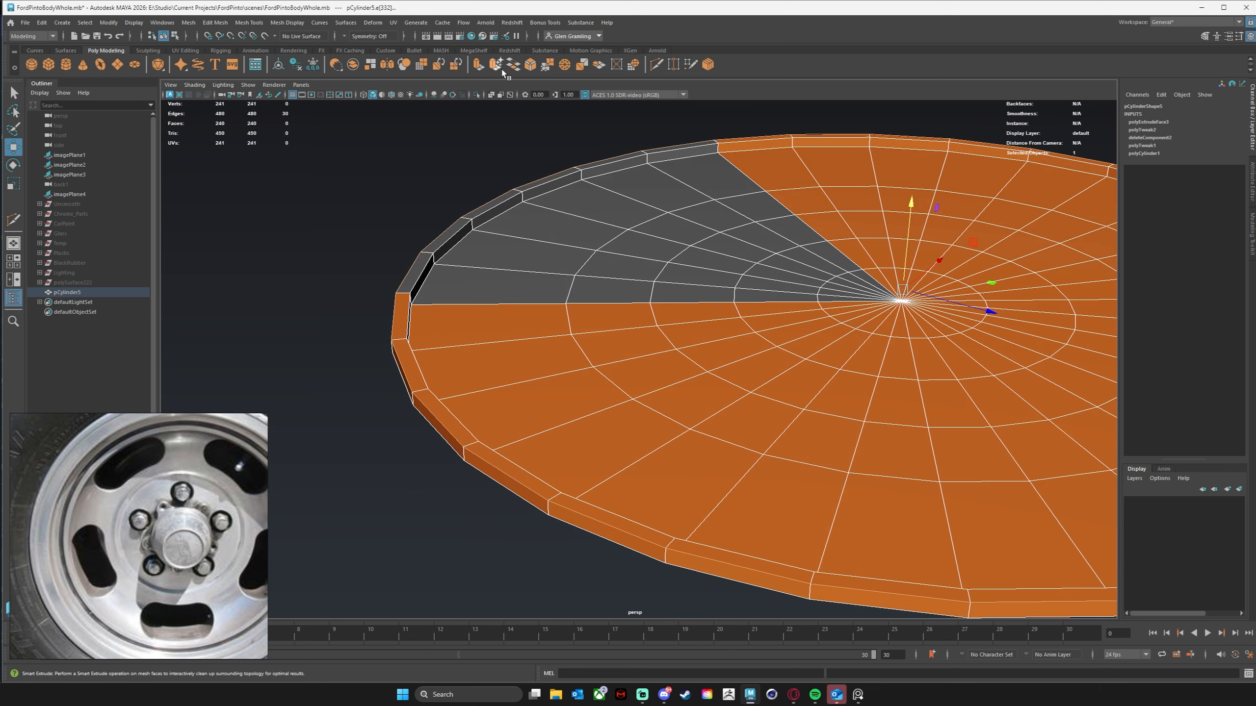
left_click(530, 69)
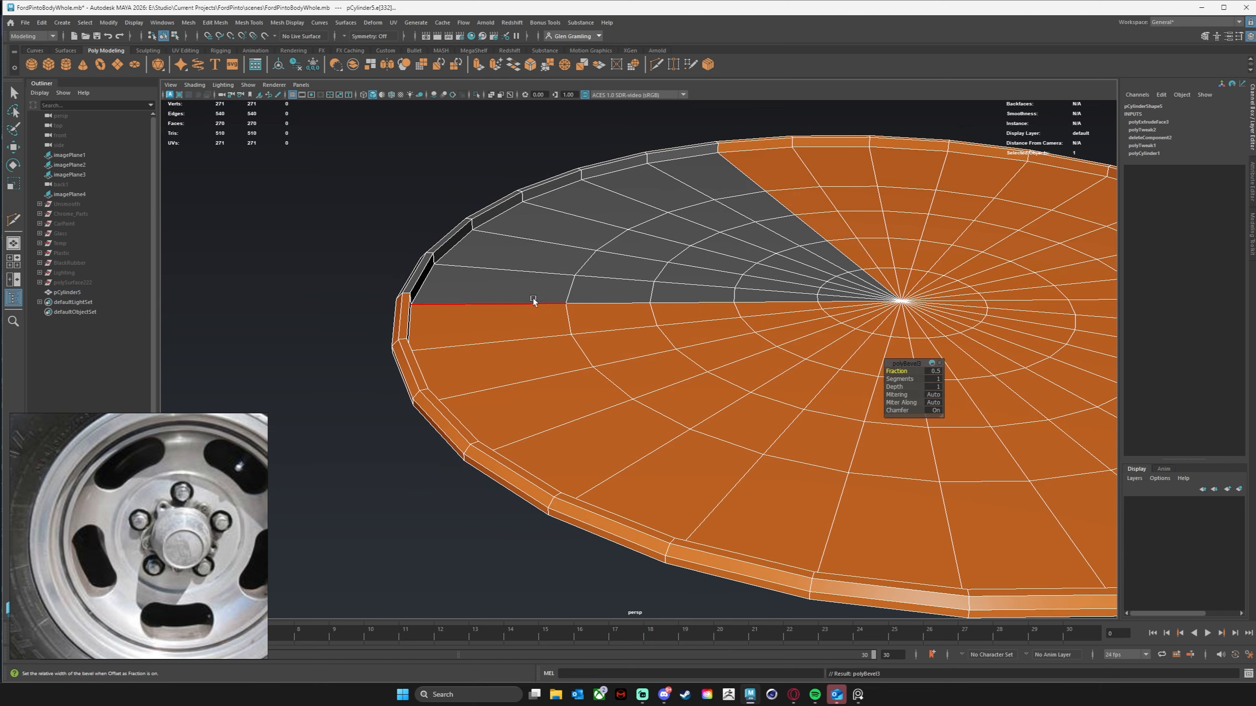
left_click_drag(536, 270, 499, 299, "alt")
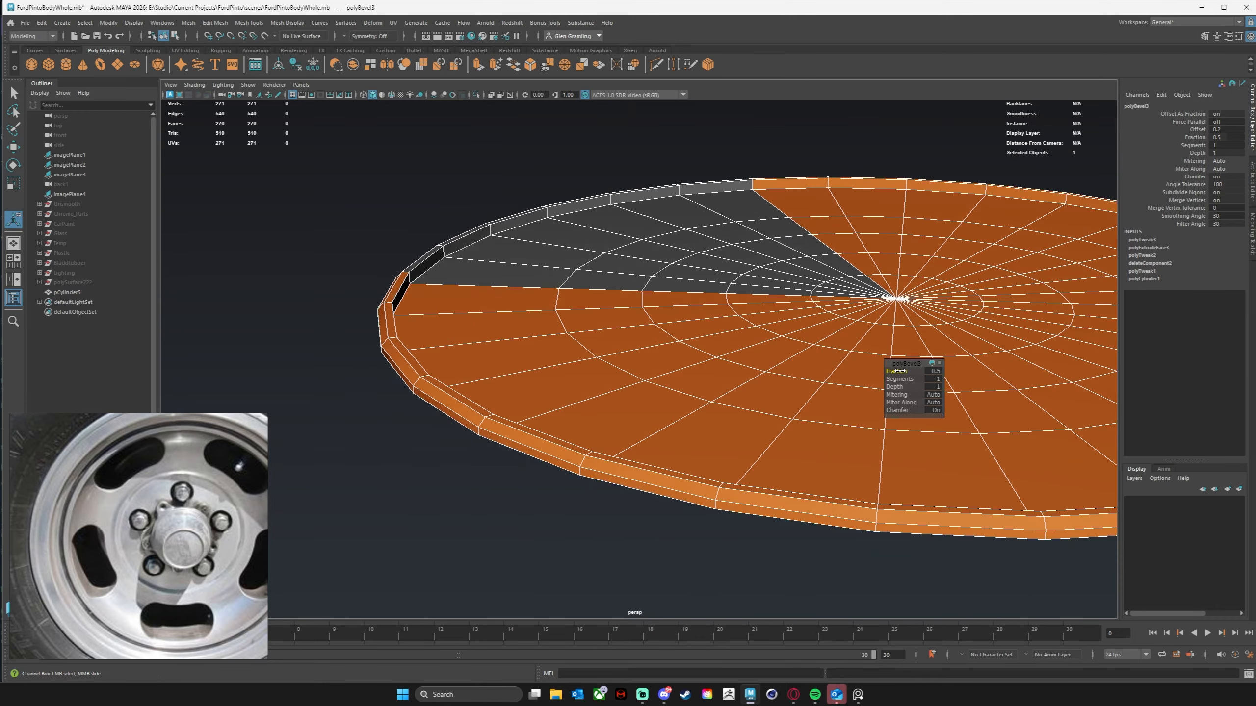
left_click_drag(896, 370, 896, 371)
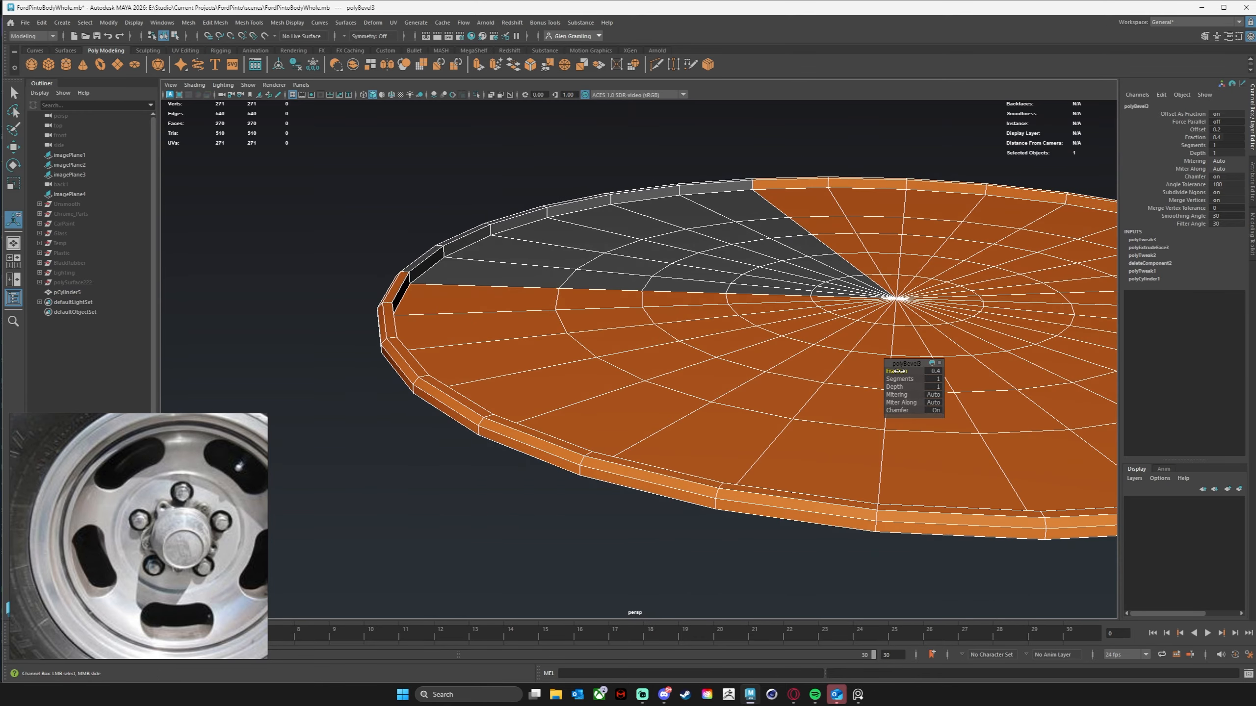
left_click_drag(557, 400, 511, 413, "alt")
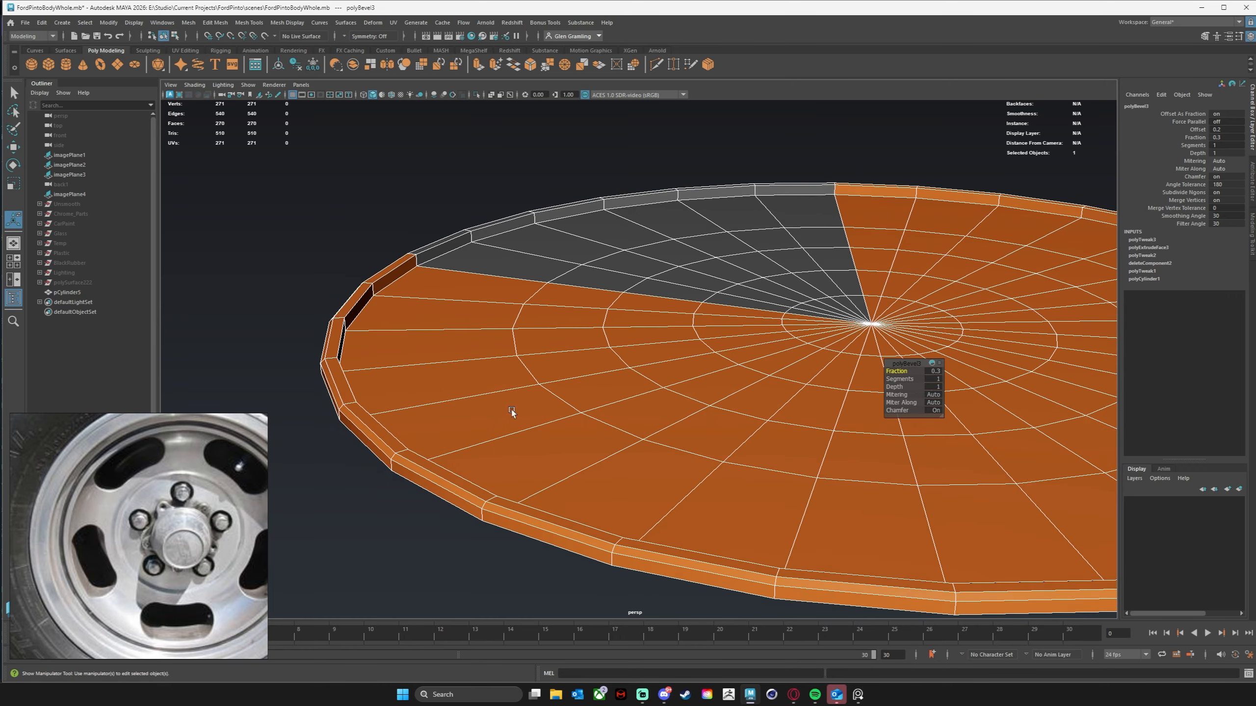
Step: Insert an edge loop around the inner wall of the raised lip, close to its top edge
middle_click_drag(467, 336, 552, 337, "alt")
right_click_drag(552, 336, 640, 259, "alt")
left_click(651, 69)
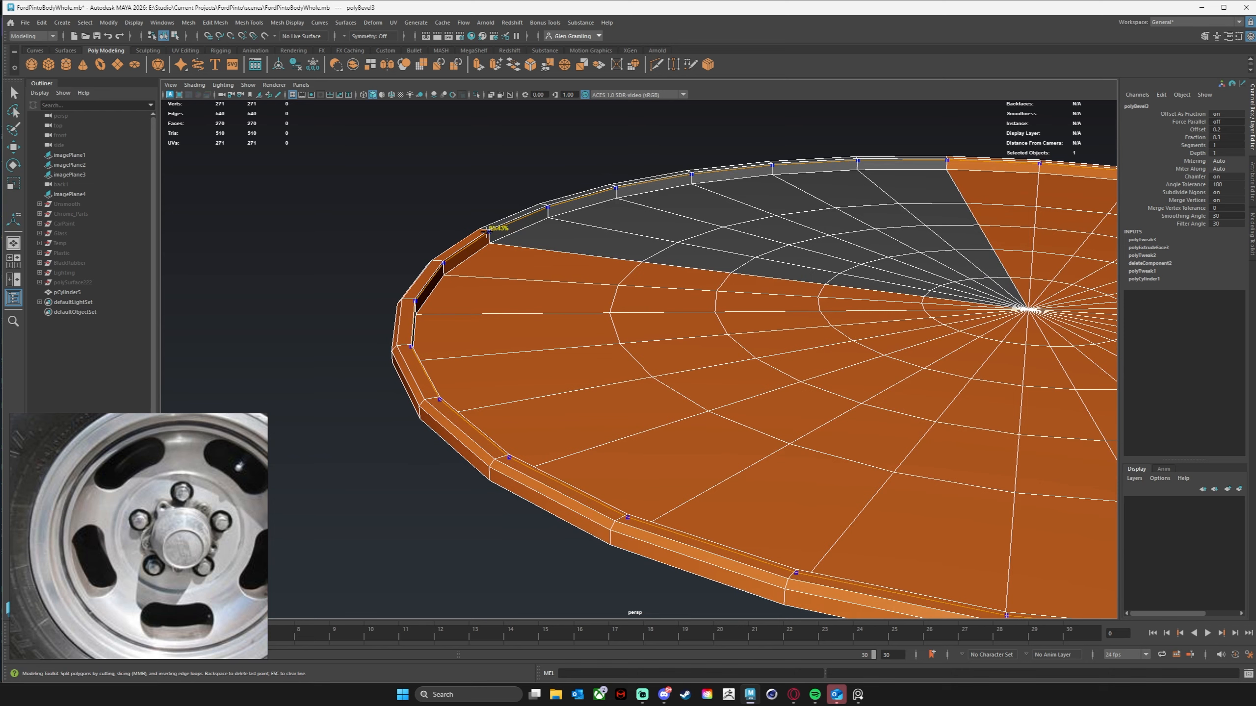
left_click(488, 231, "ctrl")
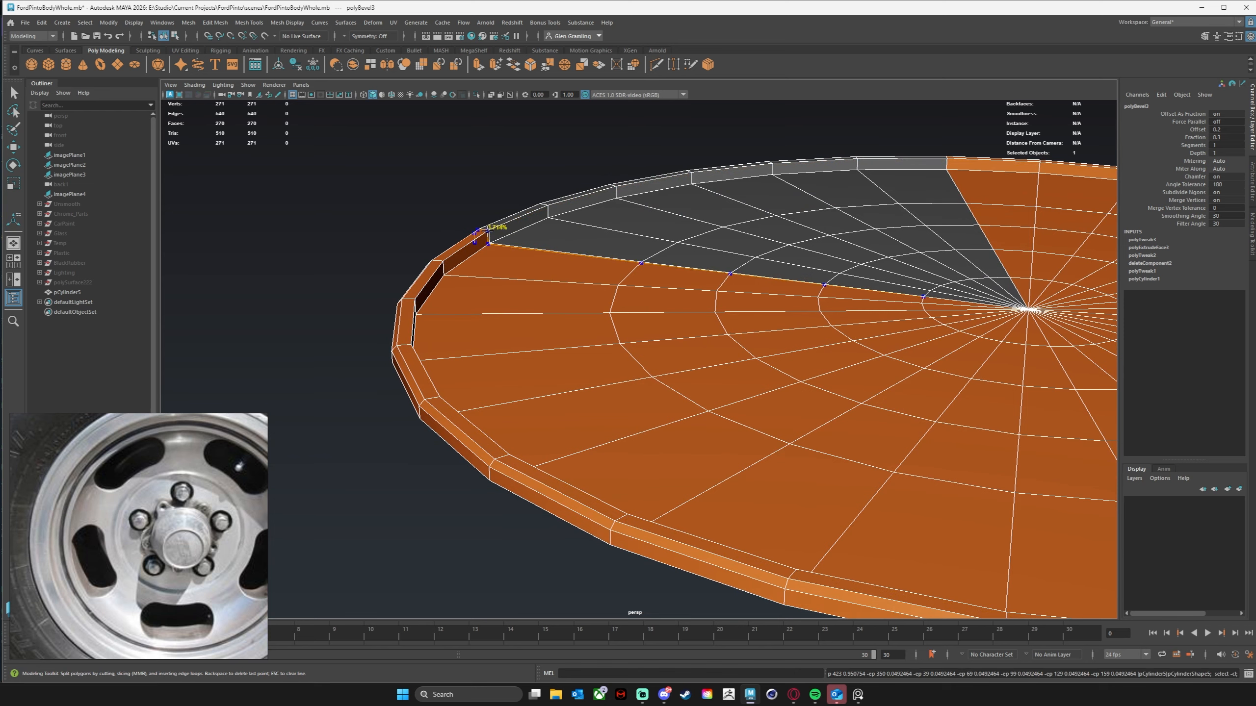
left_click(489, 232, "ctrl")
left_click_drag(667, 353, 787, 339, "alt")
right_click_drag(788, 340, 583, 329, "alt")
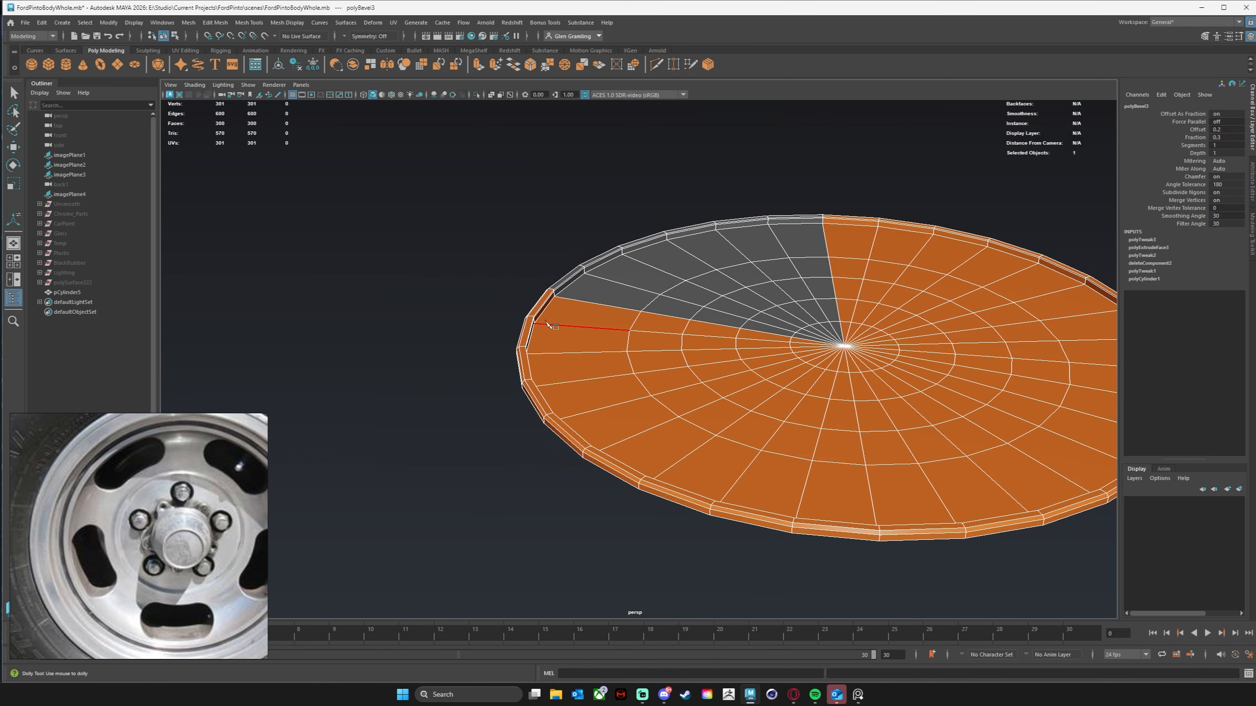
Step: Preview the disc in smoothed display and inspect how the lip rounds off around its rim
key("3")
left_click_drag(638, 338, 642, 342, "alt")
right_click_drag(621, 285, 688, 267)
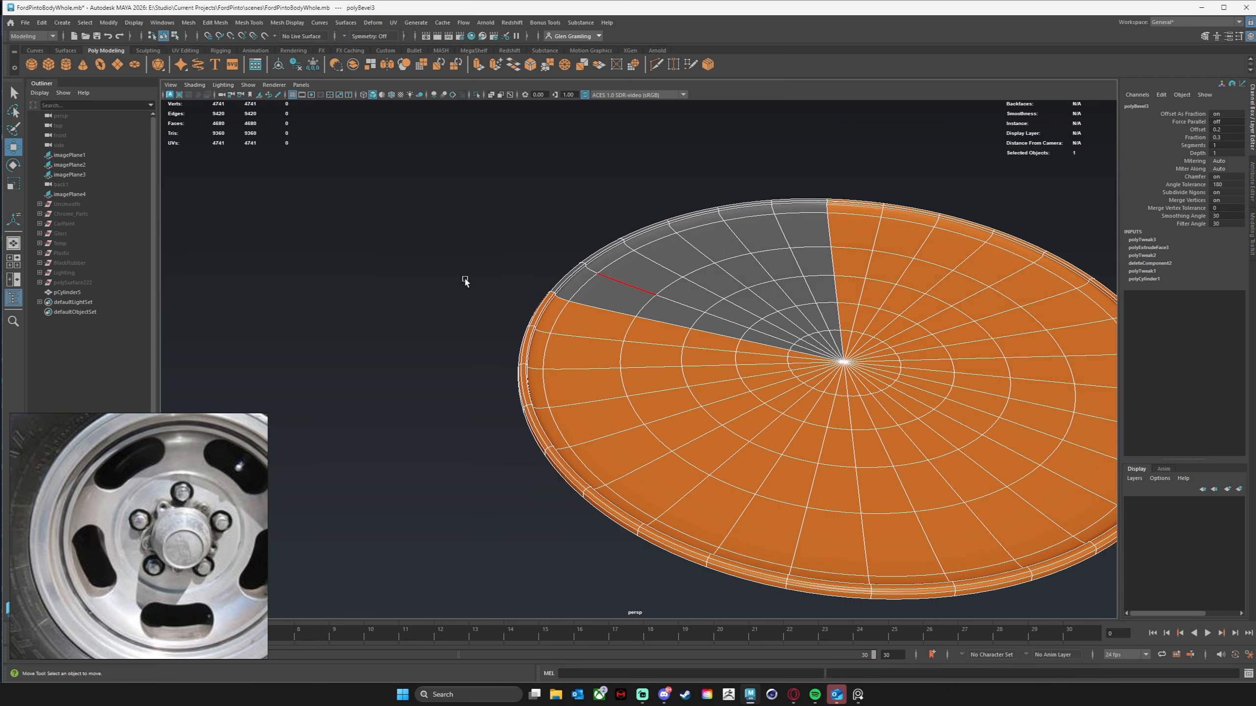
left_click(465, 281)
left_click_drag(578, 298, 582, 313, "alt")
right_click_drag(600, 299, 648, 283)
left_click_drag(520, 306, 630, 306, "alt")
left_click_drag(473, 281, 588, 346)
left_click(618, 369)
middle_click_drag(589, 346, 528, 385, "alt")
right_click_drag(529, 385, 572, 364, "alt")
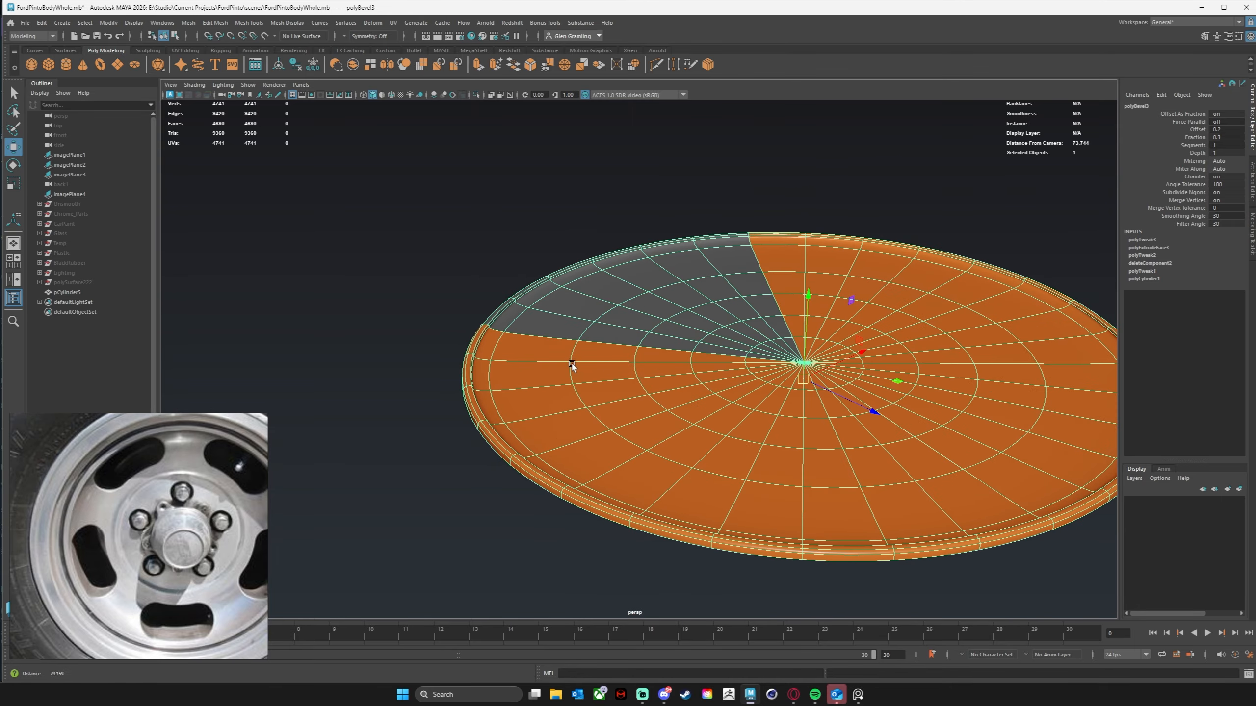
Step: Return the disc to unsmoothed display and examine the lip's edge loops up close beside the grey wedge
key("1")
left_click_drag(524, 371, 497, 375, "alt")
right_click_drag(496, 376, 673, 333, "alt")
middle_click_drag(674, 333, 727, 262, "alt")
right_click_drag(727, 262, 668, 292, "alt")
middle_click_drag(669, 292, 544, 303, "alt")
left_click_drag(544, 303, 440, 287, "alt")
middle_click_drag(440, 287, 524, 355, "alt")
right_click_drag(524, 356, 738, 324, "alt")
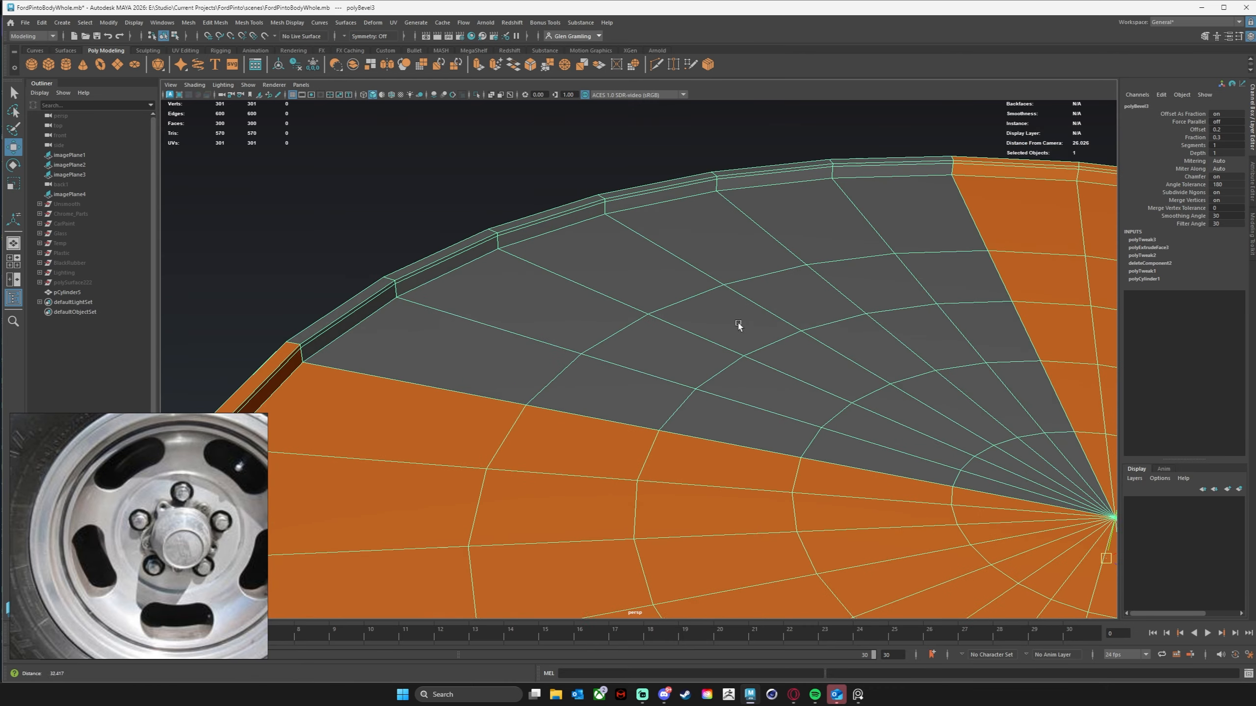
middle_click_drag(475, 317, 604, 314, "alt")
right_click_drag(499, 316, 612, 320, "alt")
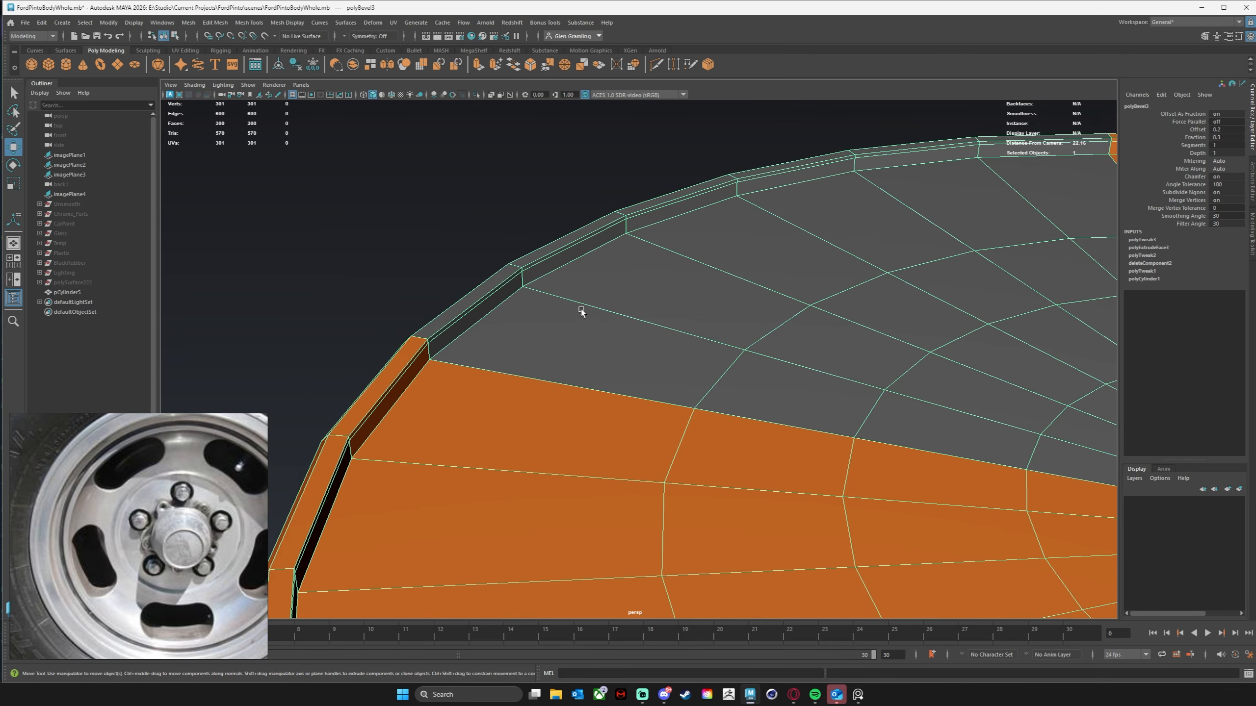
left_click(656, 65)
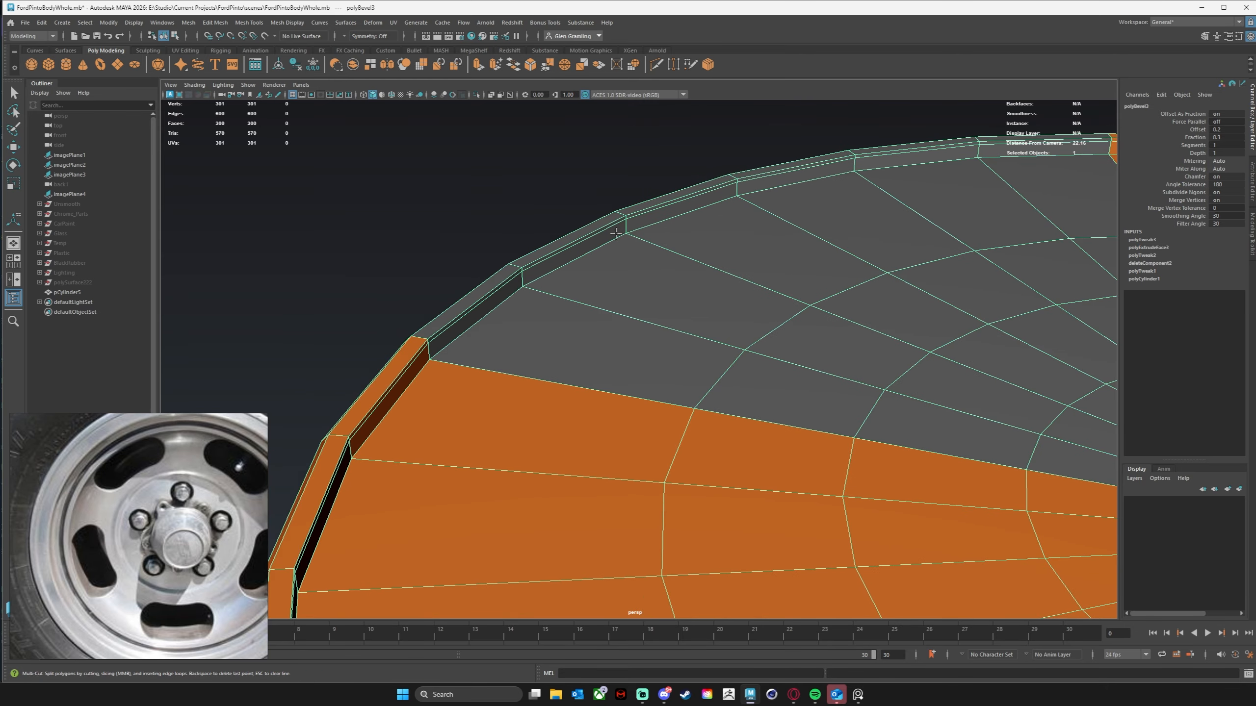
left_click_drag(625, 320, 574, 334, "alt")
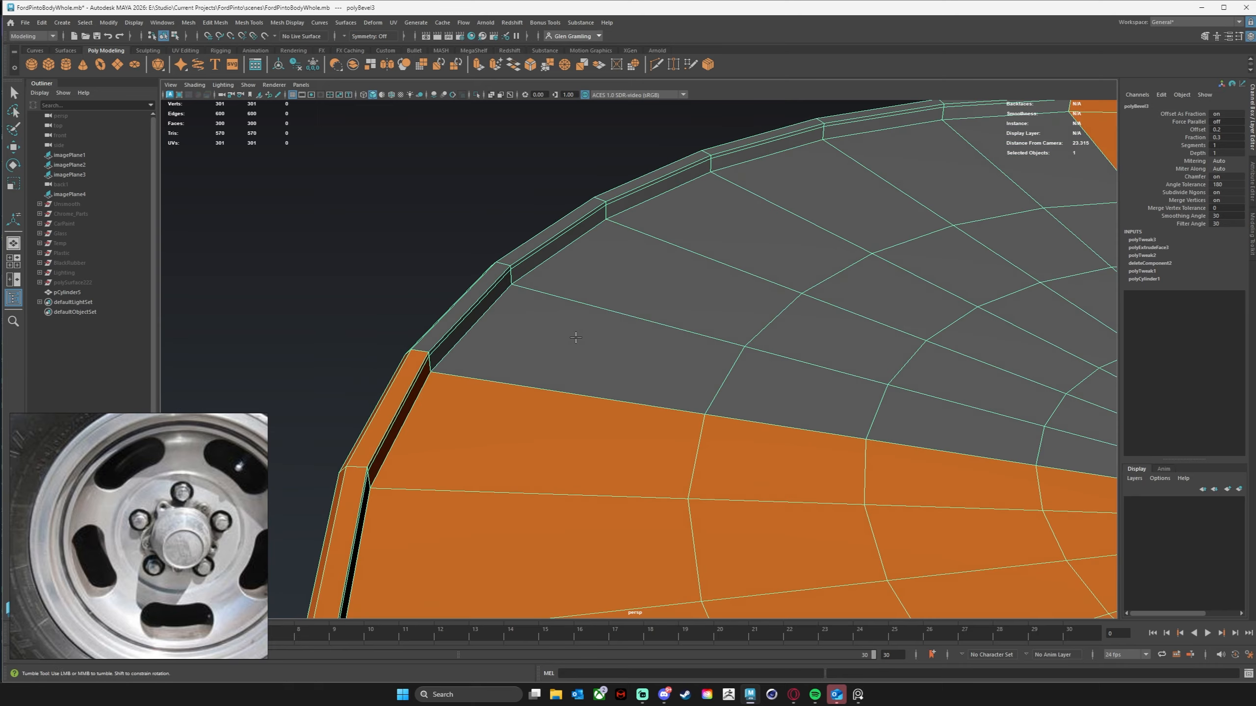
key("w")
right_click_drag(667, 336, 554, 332, "alt")
middle_click_drag(732, 326, 667, 302, "alt")
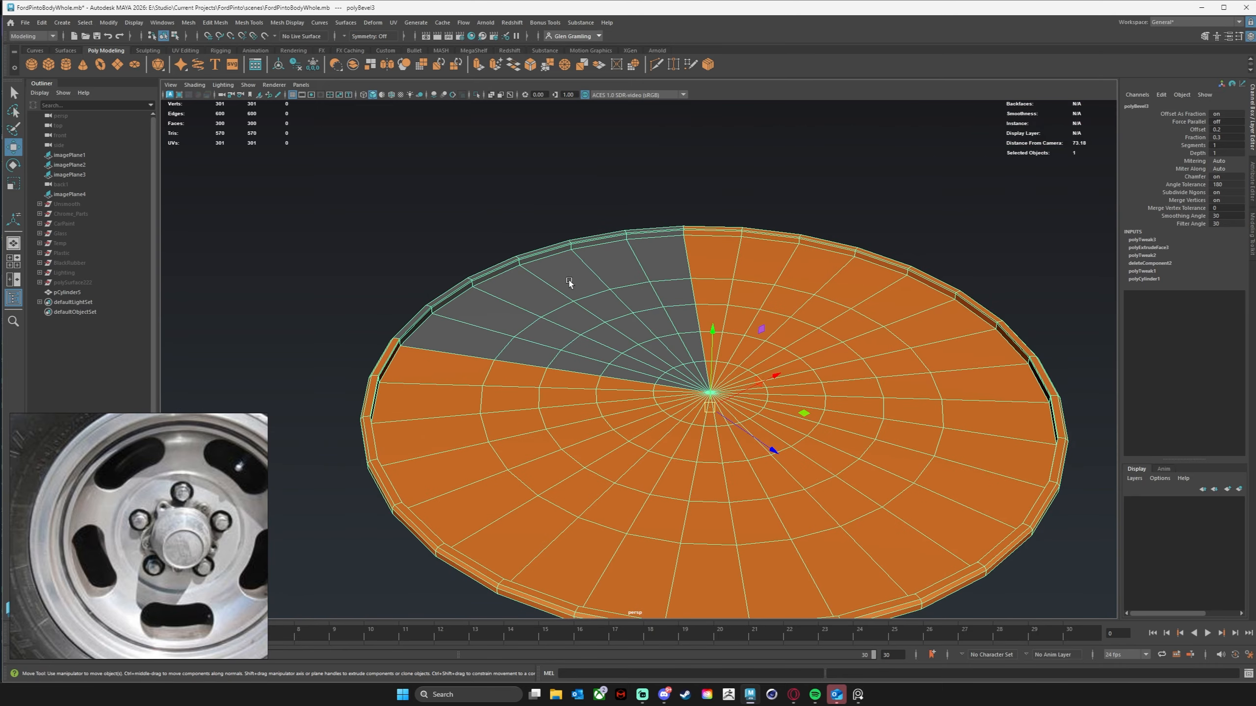
right_click_drag(499, 293, 533, 282)
Step: Set the Viewport 2.0 rendering engine to DirectX 11 in the display preferences and save them
left_click(163, 23)
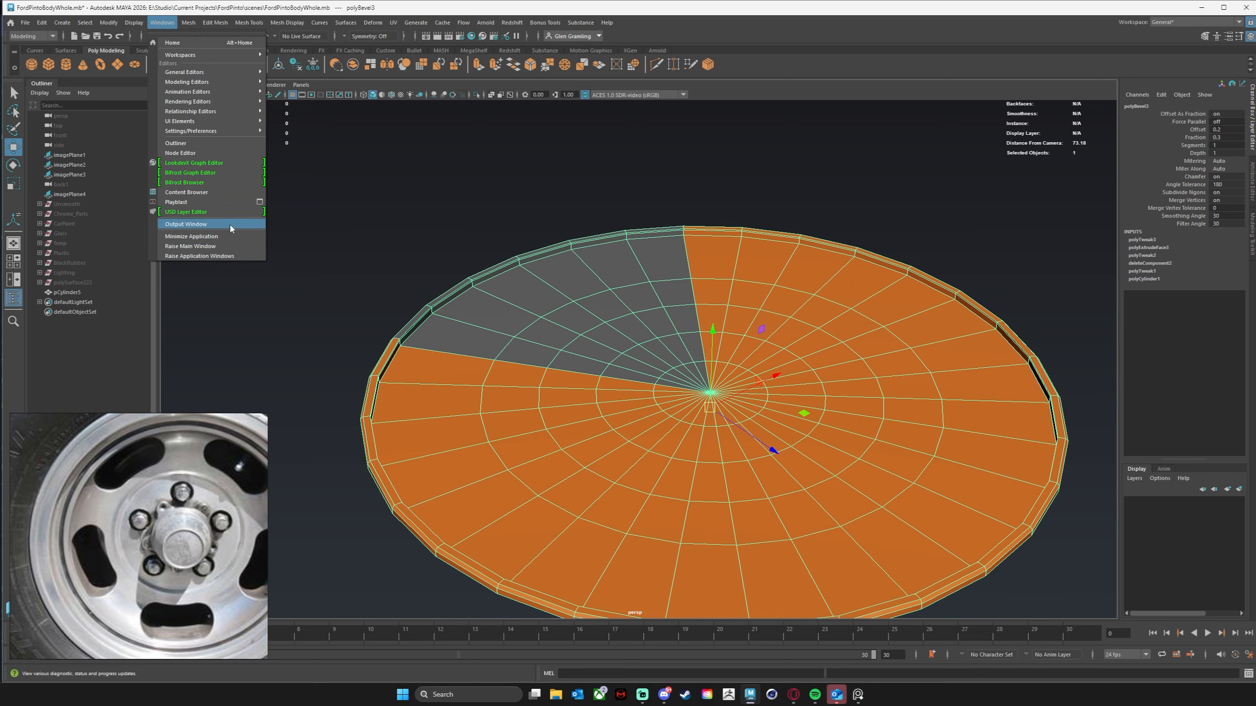
mouse_move(203, 133)
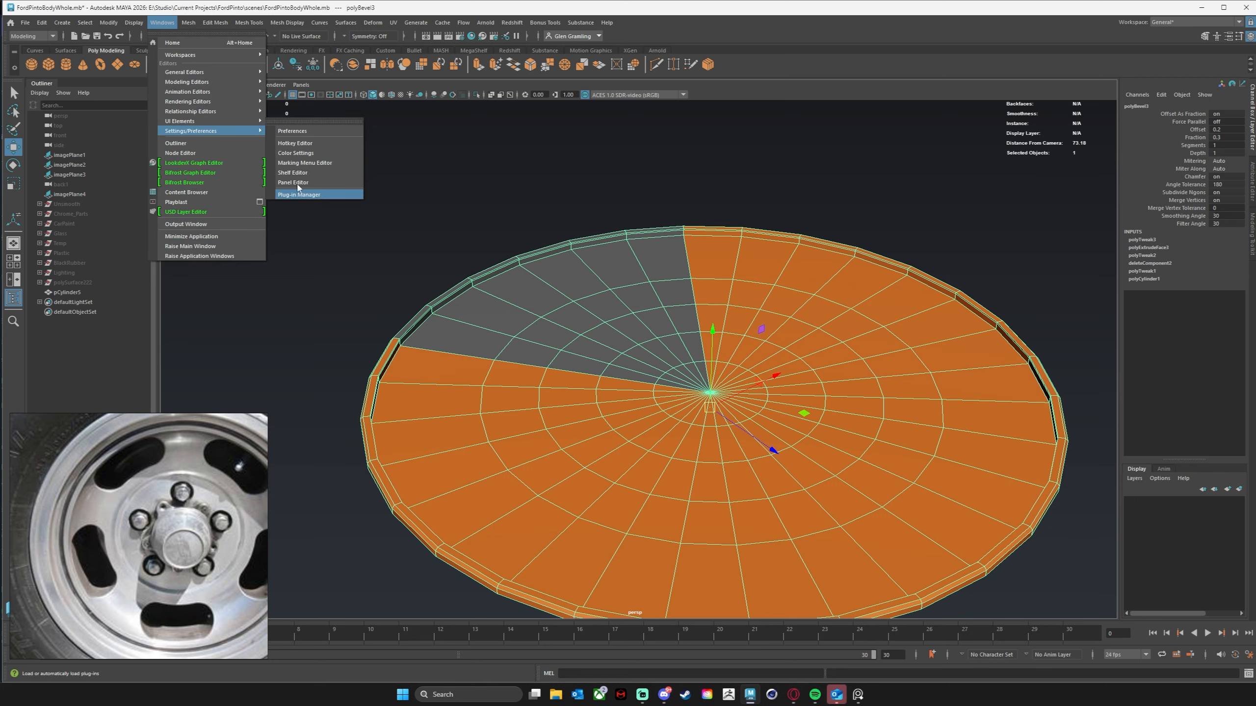
left_click(296, 131)
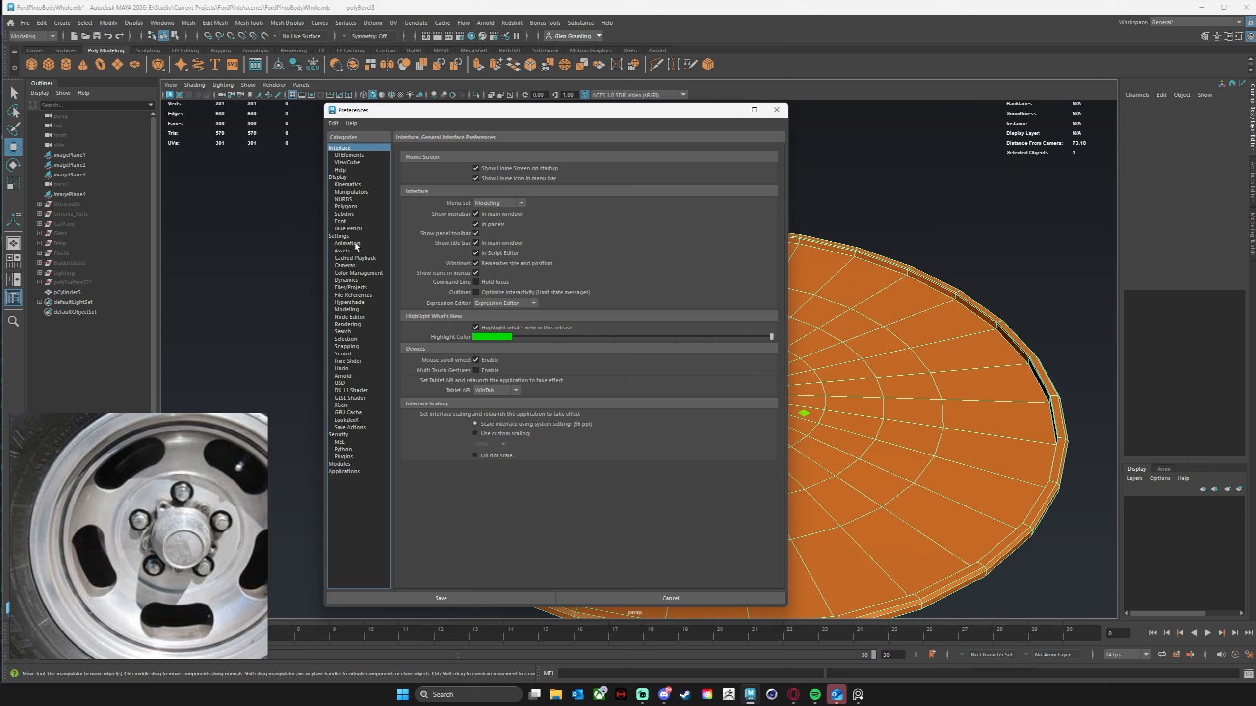
left_click(339, 178)
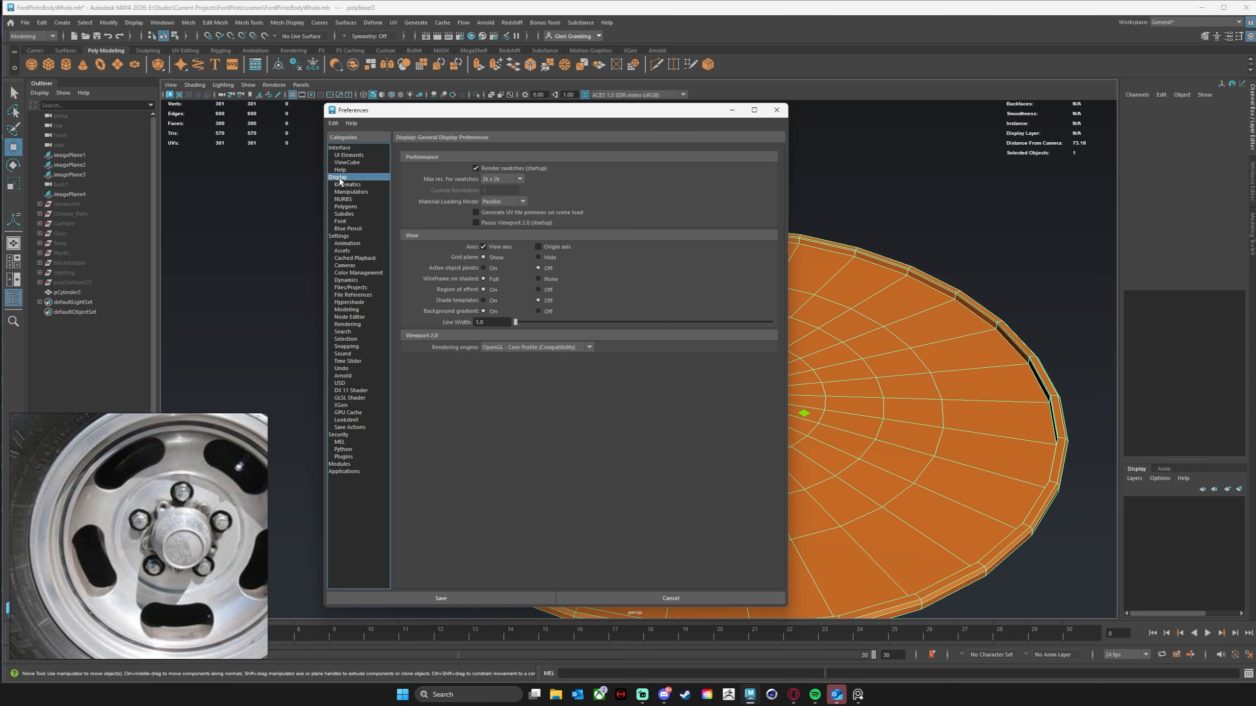
left_click_drag(601, 113, 641, 89)
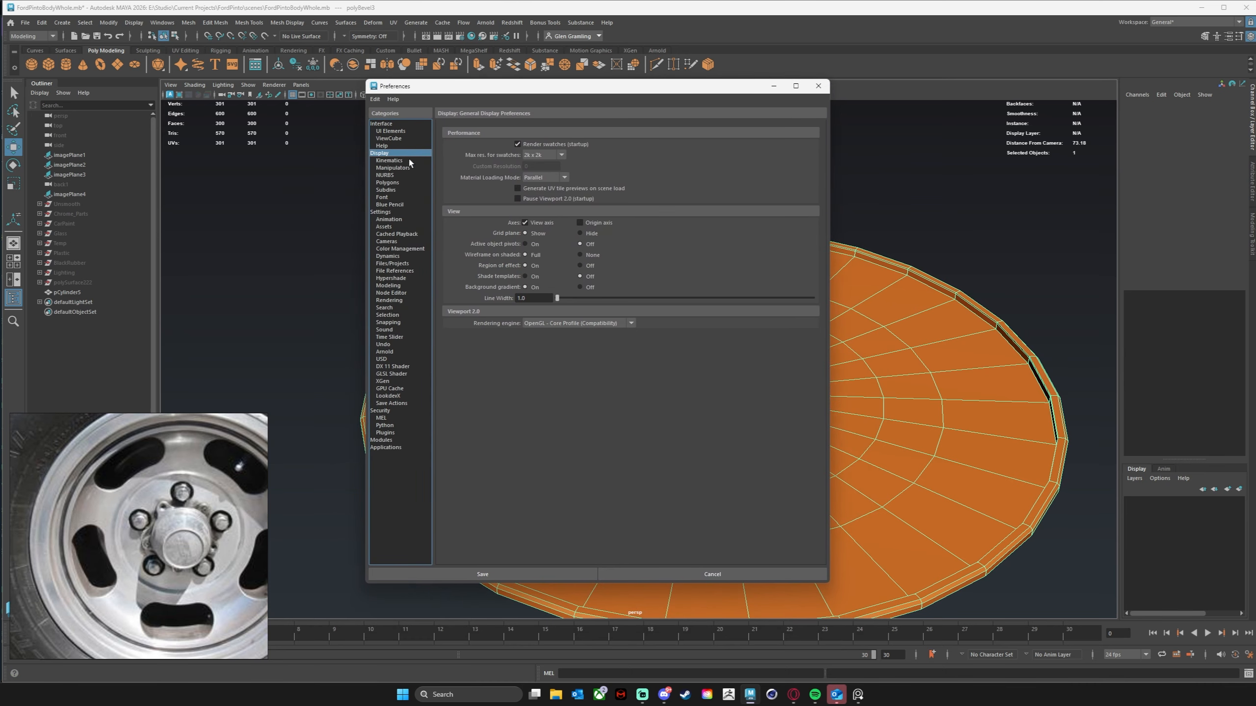
left_click(581, 323)
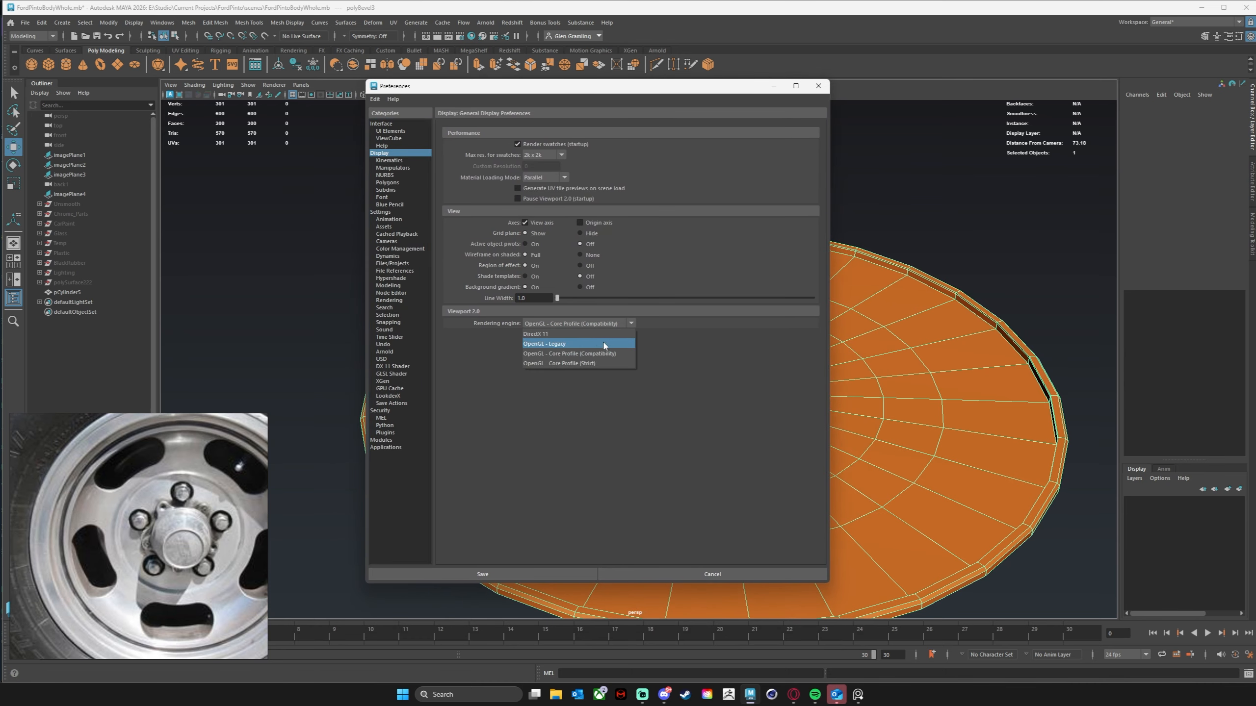
left_click(556, 337)
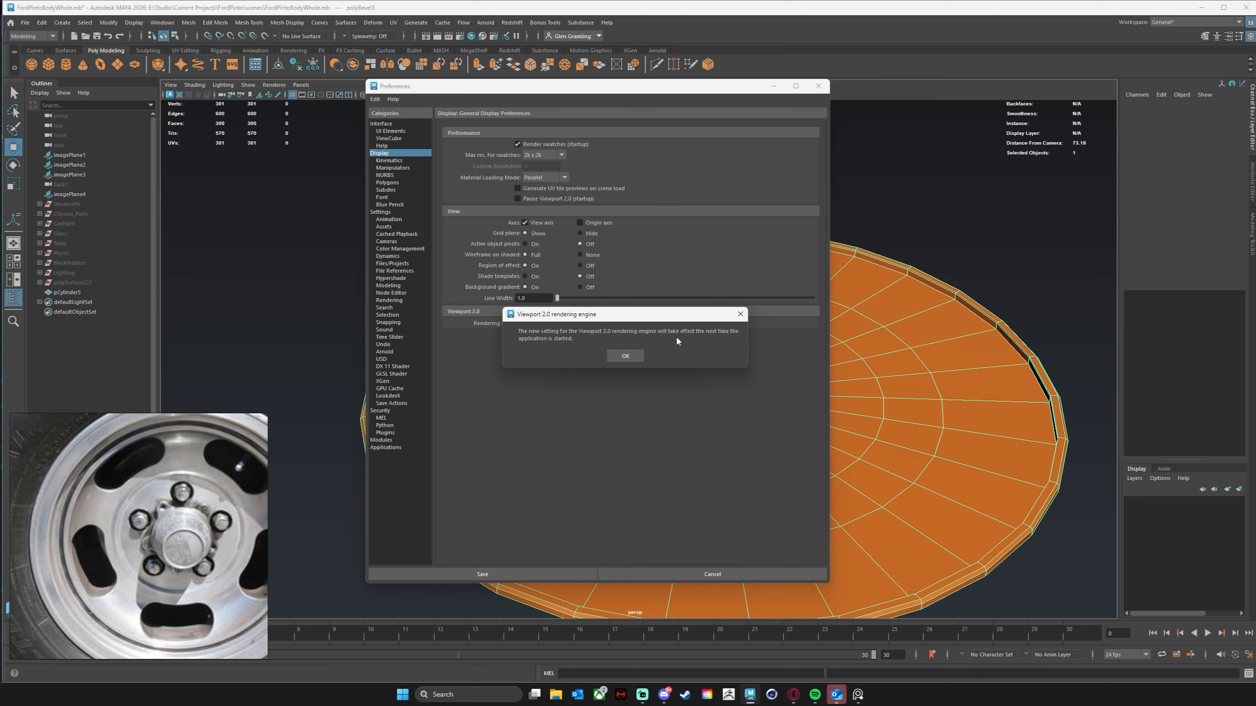
left_click(624, 358)
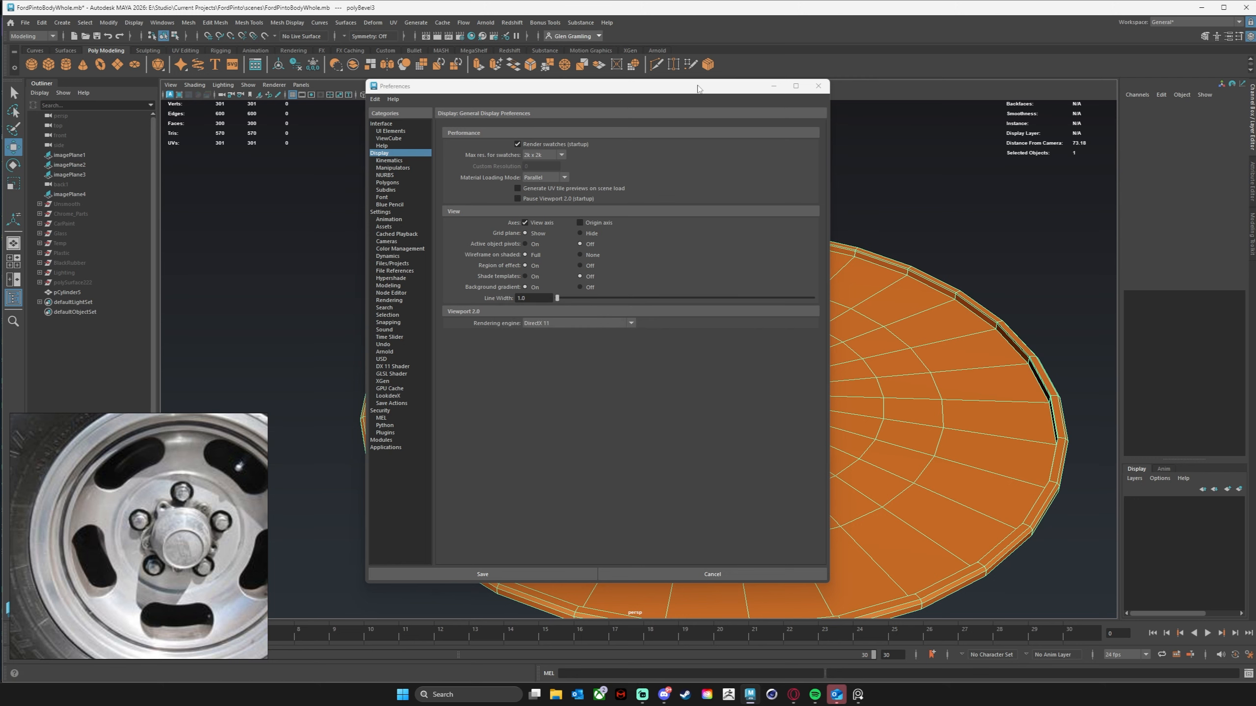
left_click_drag(698, 89, 640, 100)
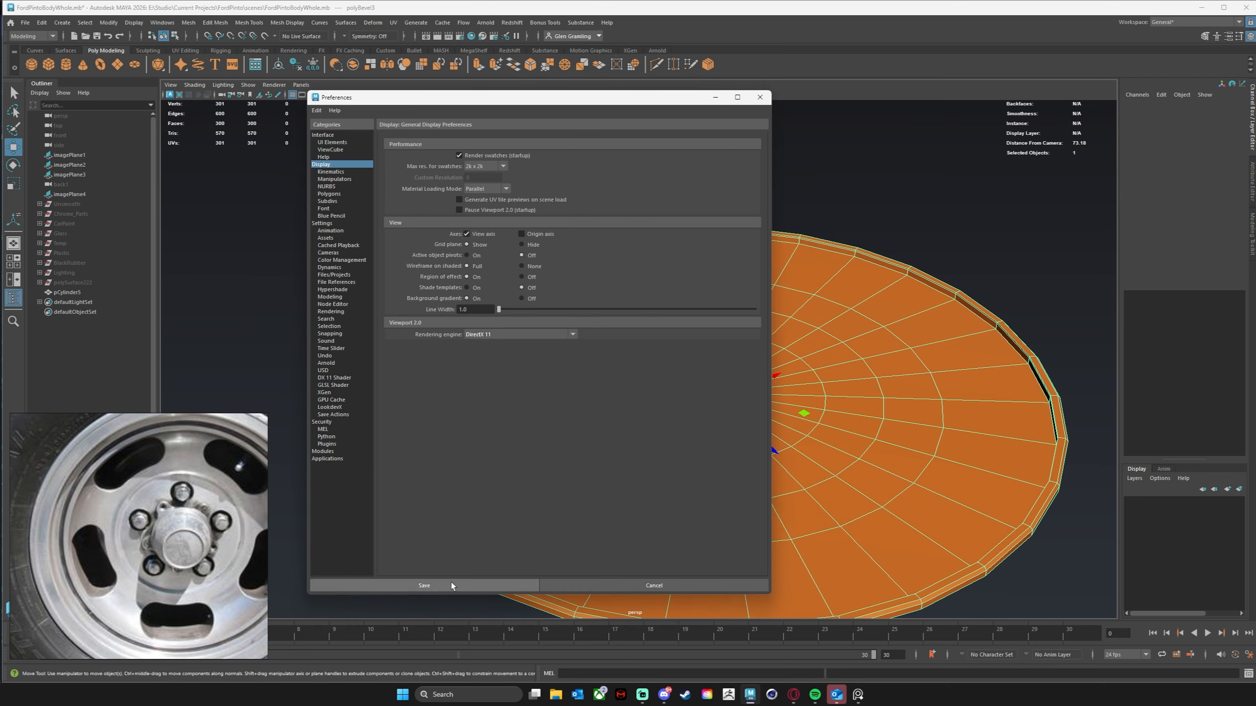
left_click(424, 585)
middle_click_drag(777, 261, 774, 254, "alt")
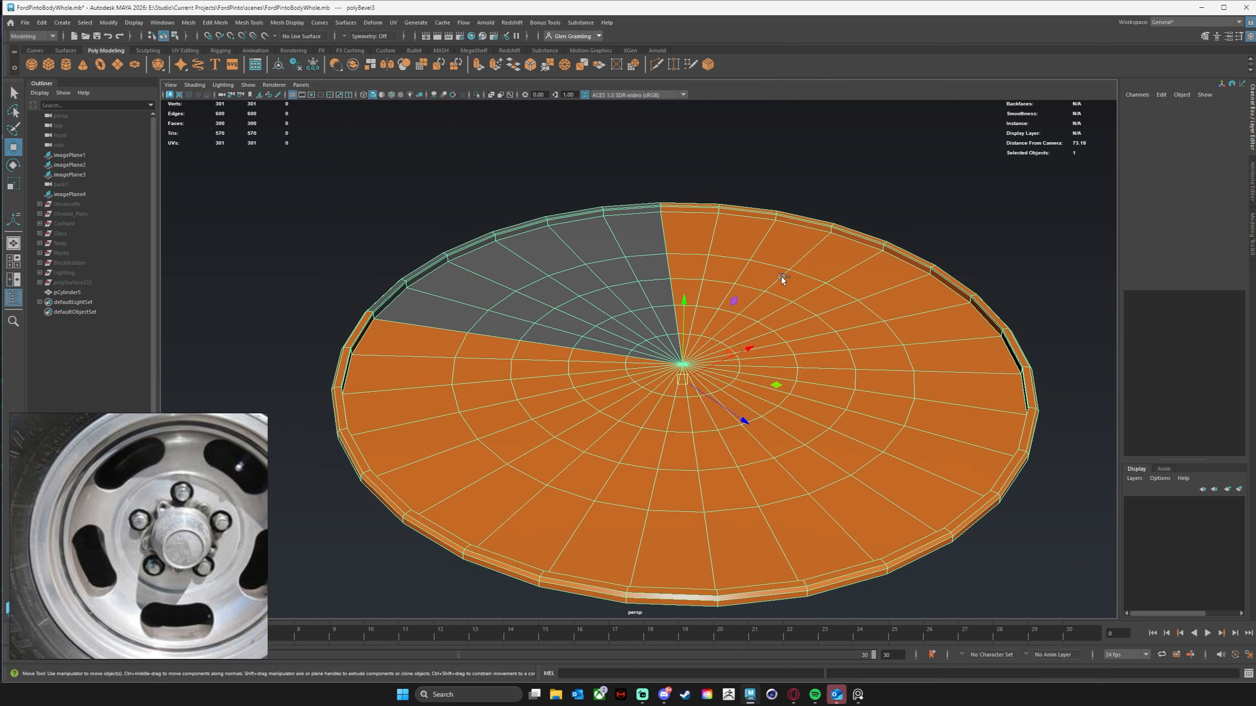
left_click_drag(767, 289, 775, 296, "alt")
right_click_drag(775, 297, 685, 312, "alt")
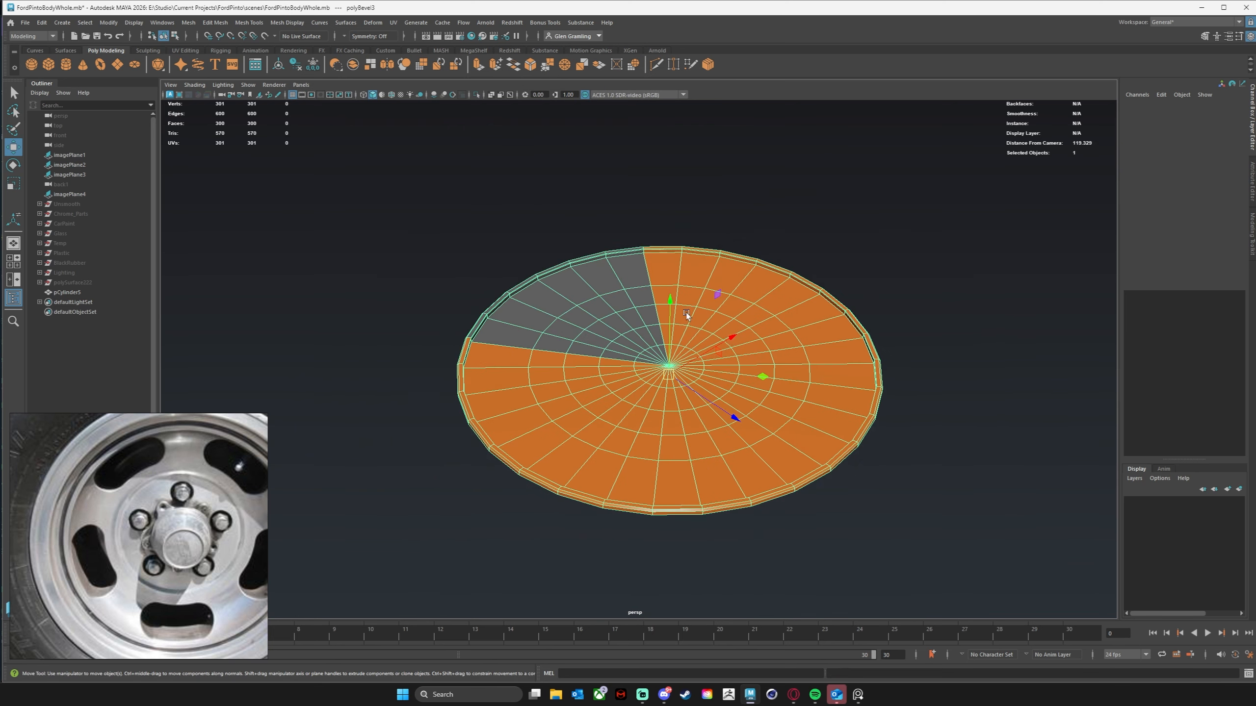
middle_click_drag(686, 312, 644, 290, "alt")
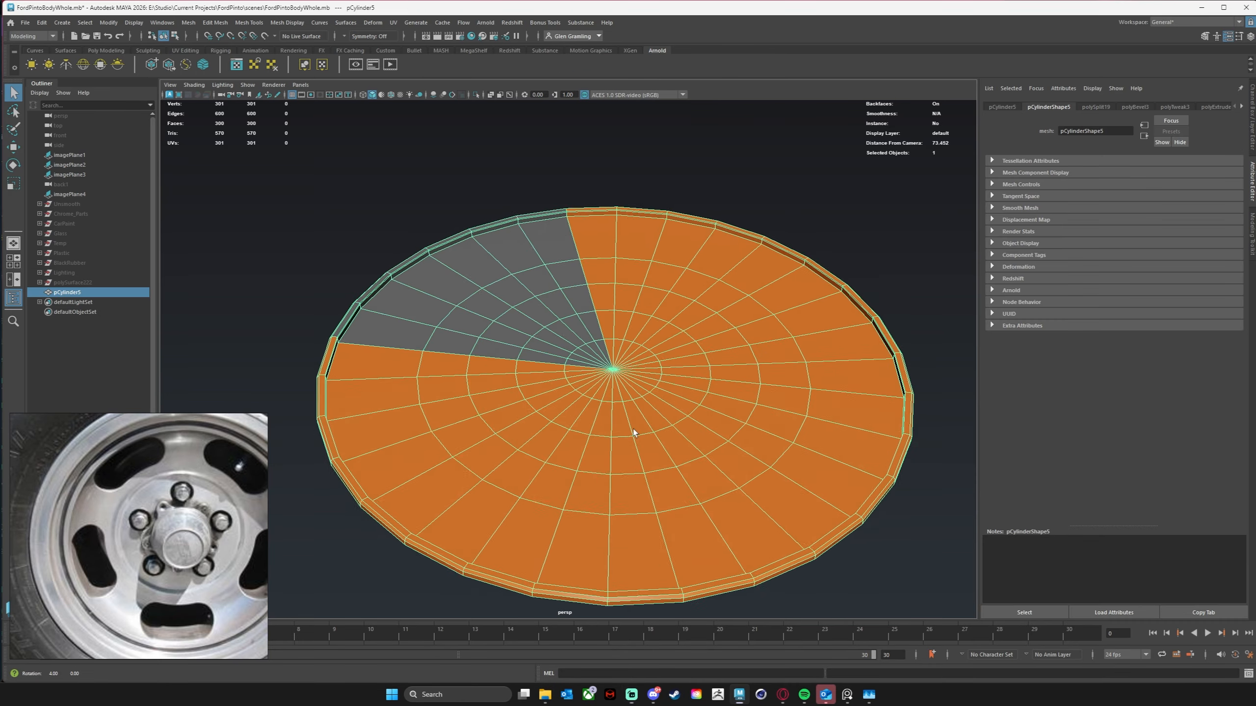
Step: Insert another edge loop around the disc's raised lip with the Multi-Cut tool
right_click_drag(491, 417, 673, 341, "alt")
left_click_drag(673, 340, 491, 308, "alt")
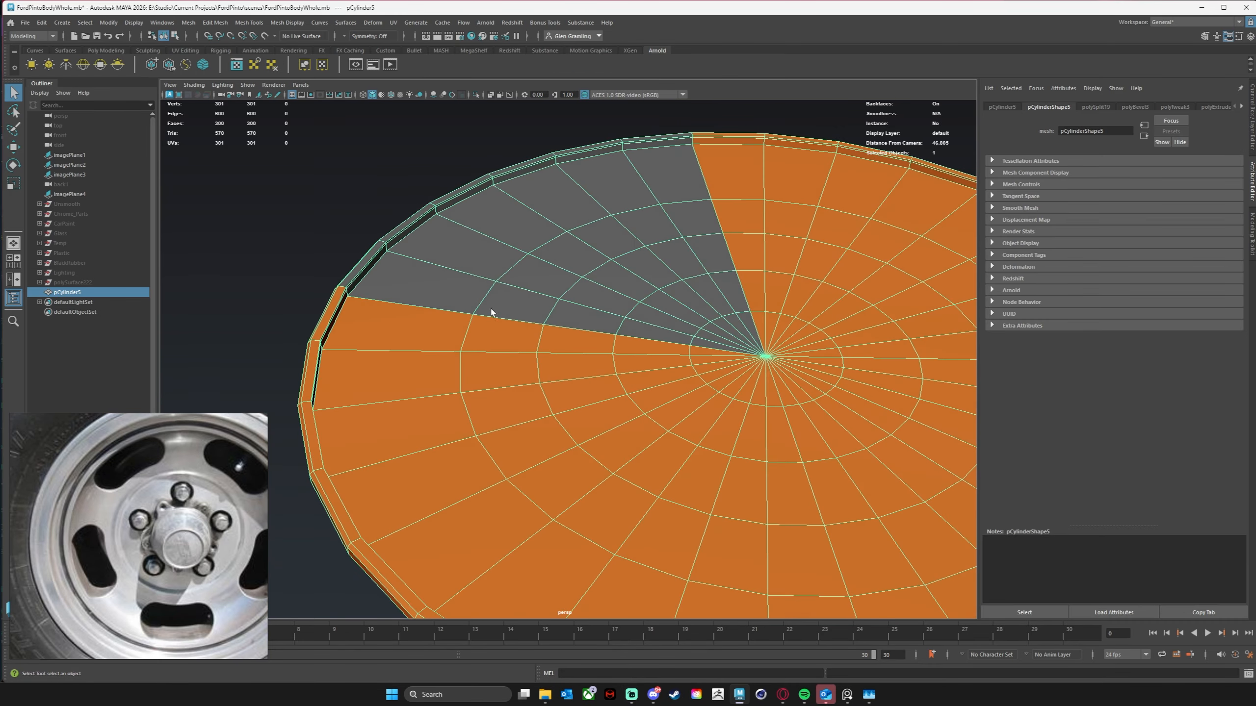
middle_click_drag(491, 308, 555, 282, "alt")
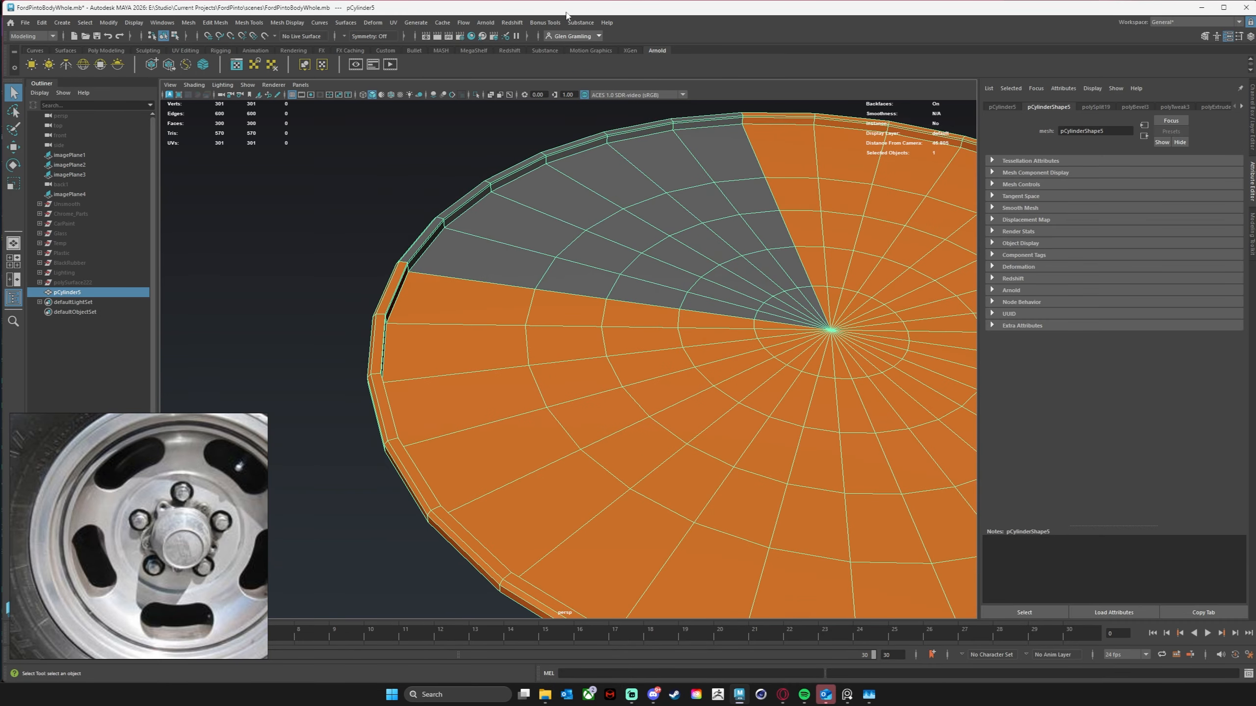
left_click(106, 51)
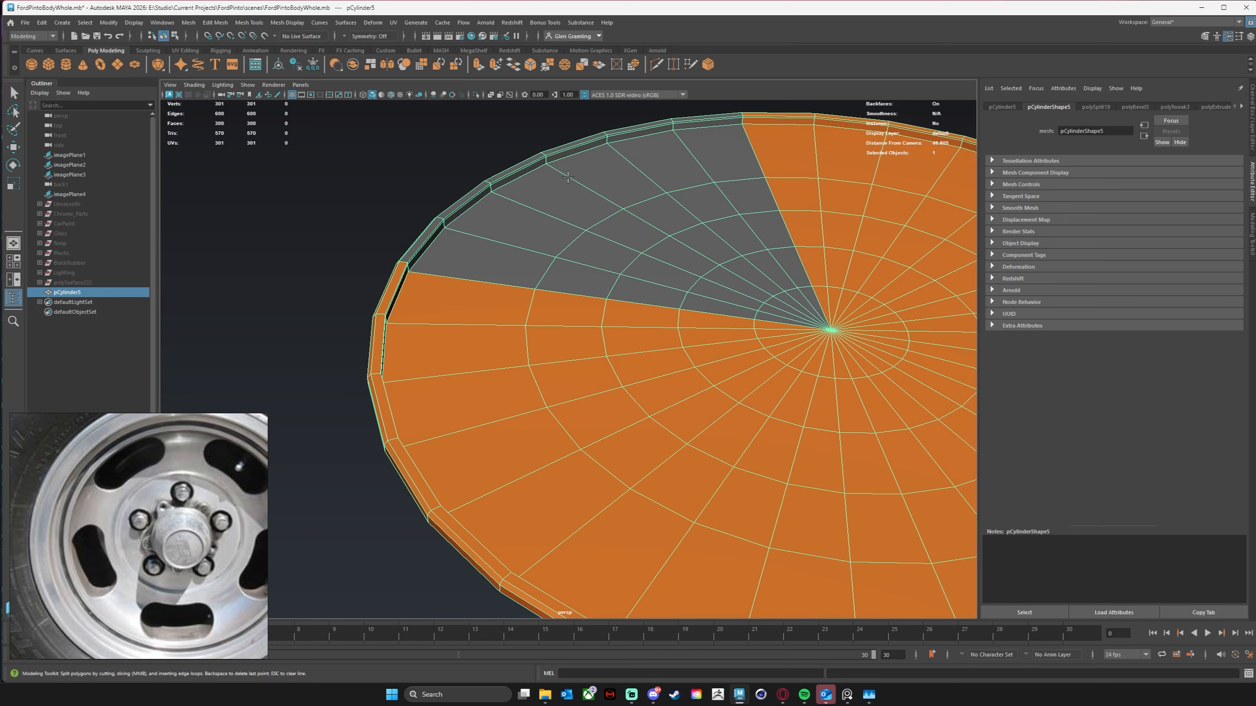
middle_click_drag(577, 183, 460, 207, "alt")
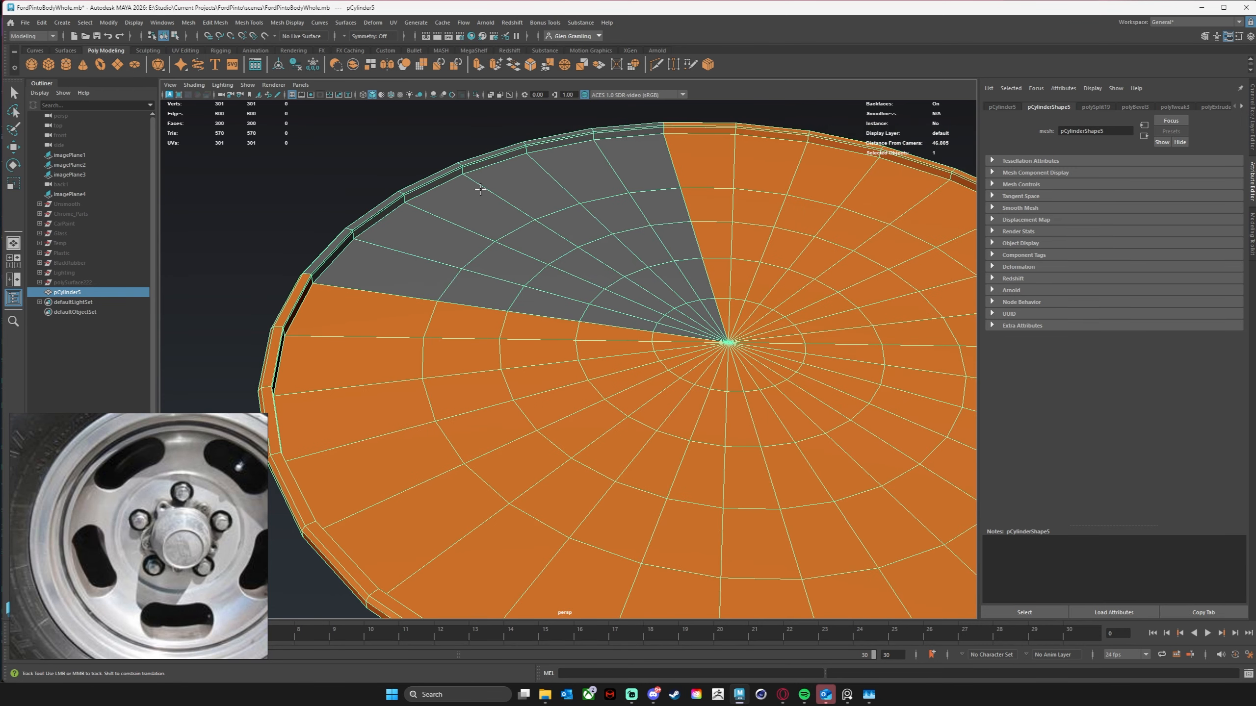
right_click_drag(481, 194, 505, 182)
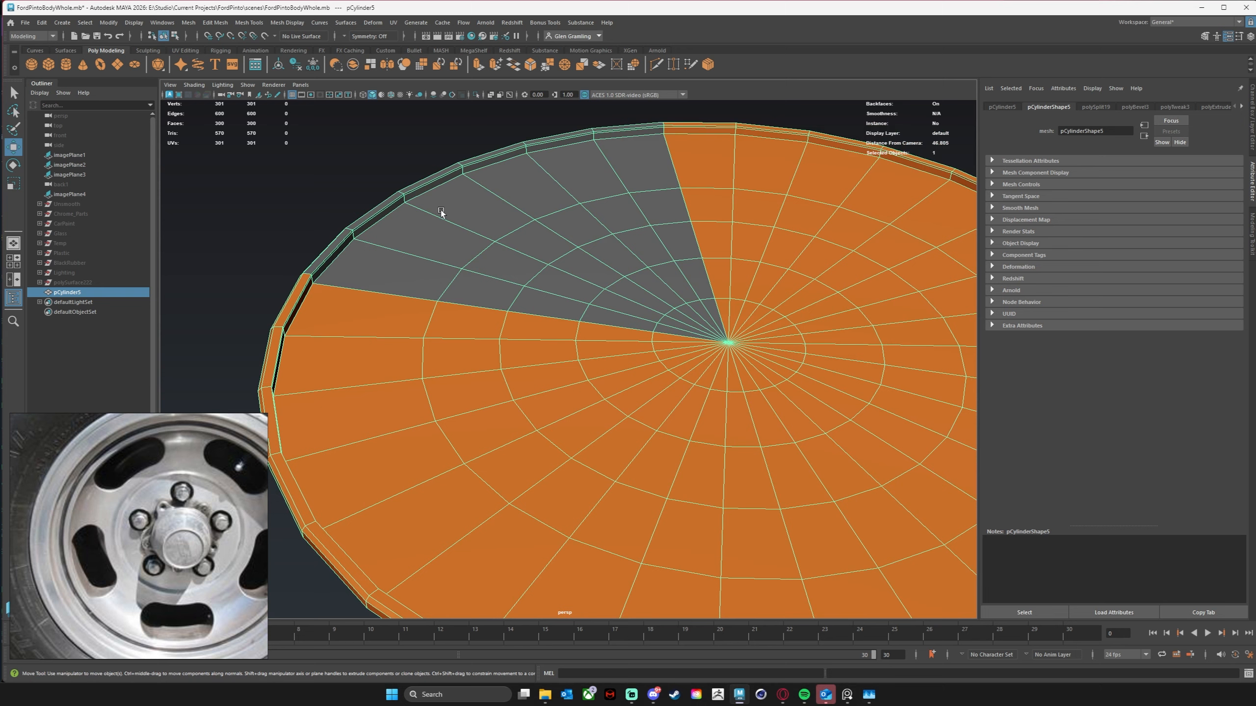
left_click(655, 67)
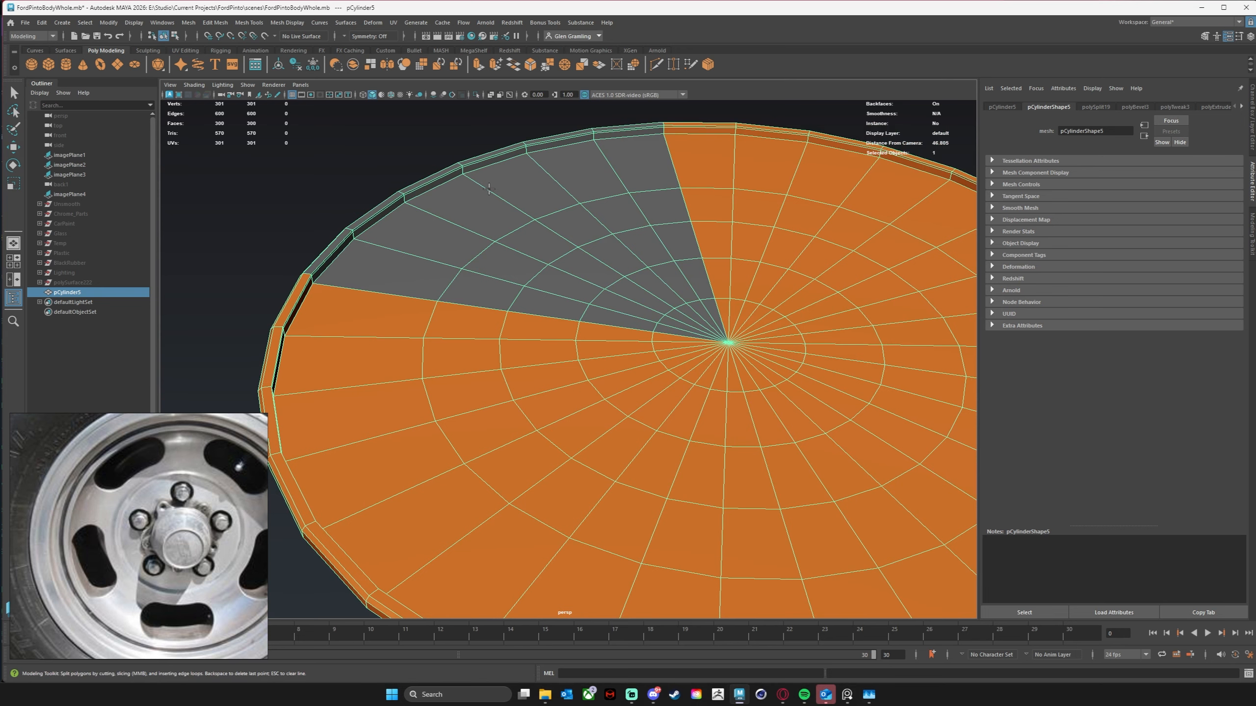
left_click_drag(488, 189, 483, 202, "alt")
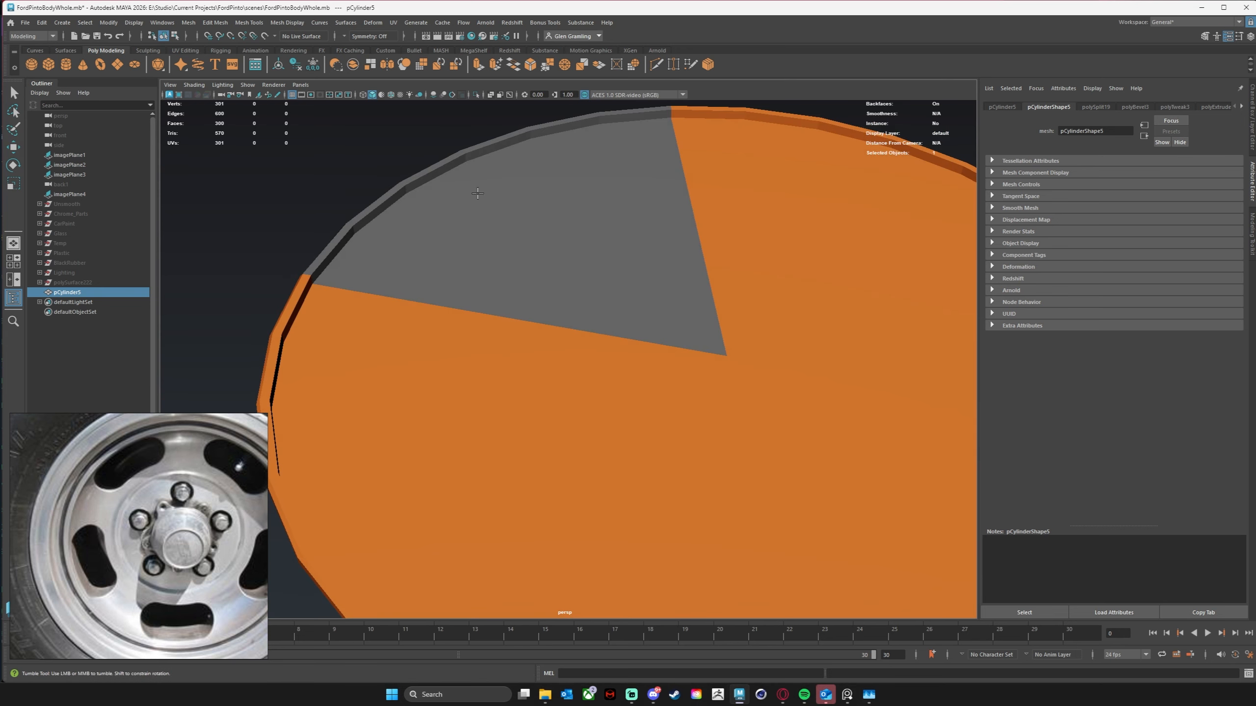
left_click(466, 163, "ctrl")
left_click_drag(514, 250, 521, 235, "alt")
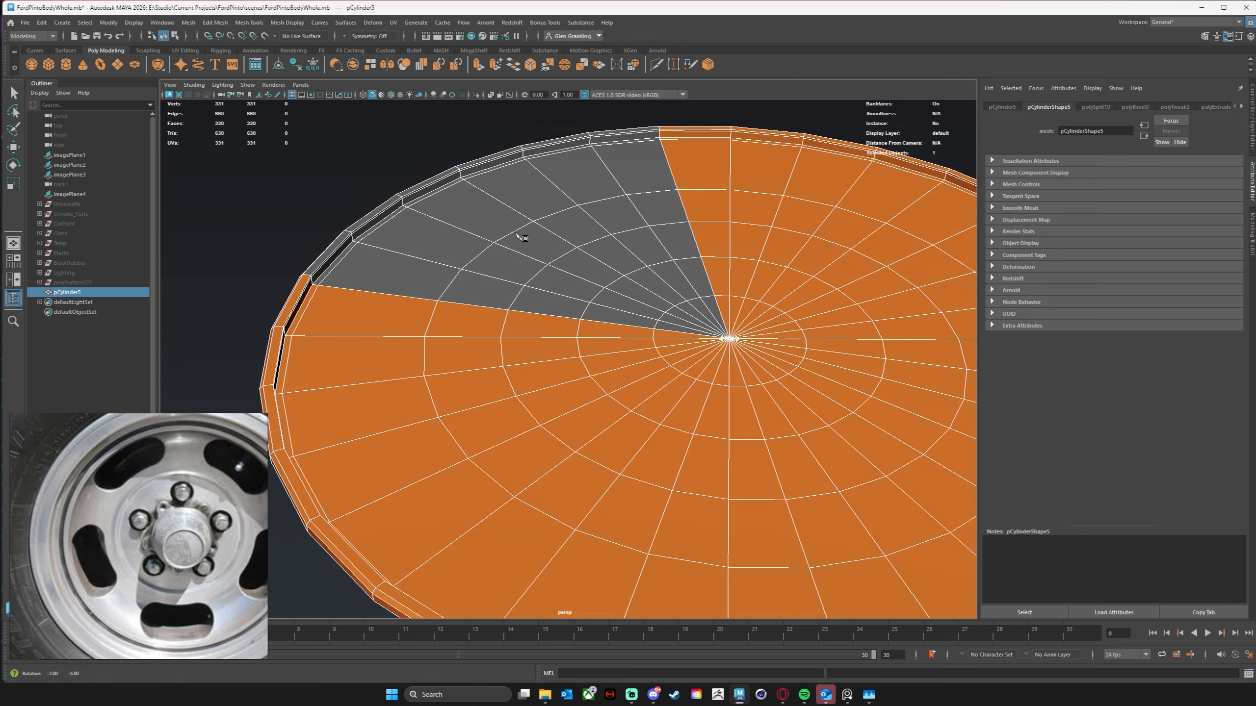
Step: Insert an edge loop around the disc's flat face, a short distance inside the raised lip
middle_click_drag(472, 372, 519, 329, "alt")
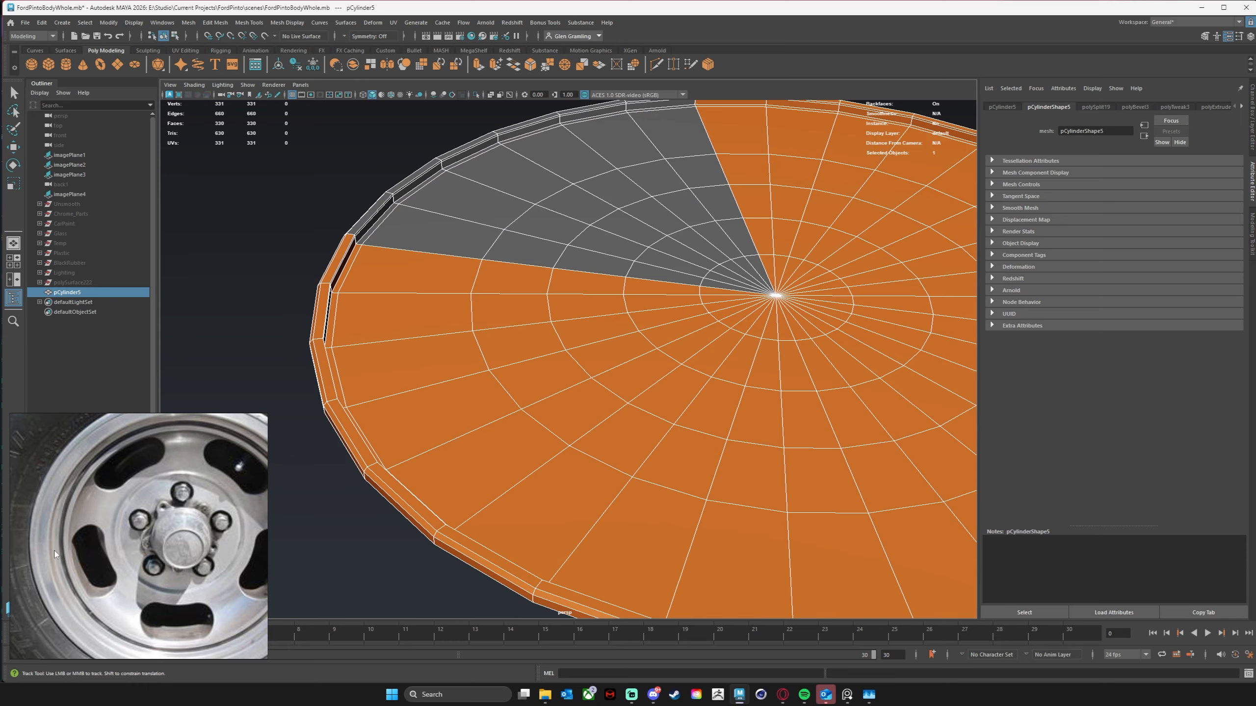
left_click_drag(395, 385, 382, 400, "alt")
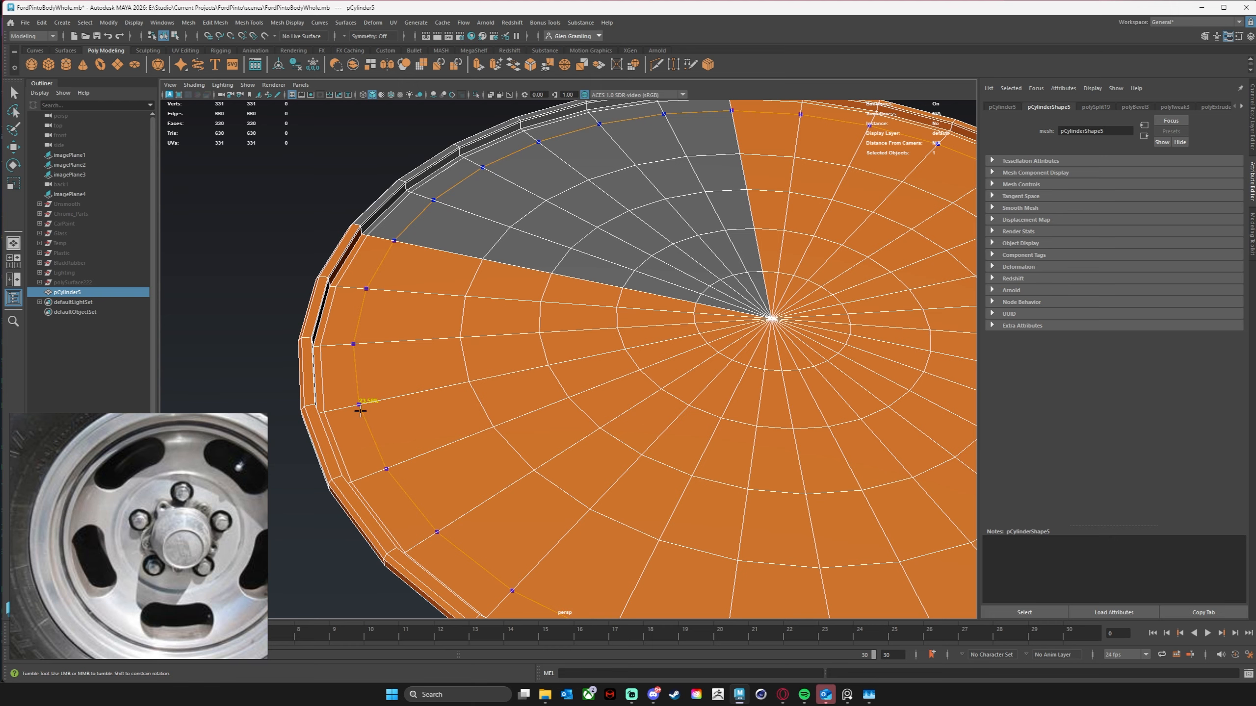
left_click(359, 409)
Step: Delete the innermost ring of triangular faces to open a round hole in the disc's centre
right_click_drag(617, 407, 573, 370, "alt")
mouse_move(573, 370)
left_mouse_down("alt")
mouse_move(552, 359)
mouse_move(577, 295)
mouse_move(575, 328)
mouse_move(548, 301)
mouse_move(572, 298)
left_mouse_up("alt")
key("w")
right_click_drag(578, 283, 575, 309)
scroll(569, 324, "up", 5)
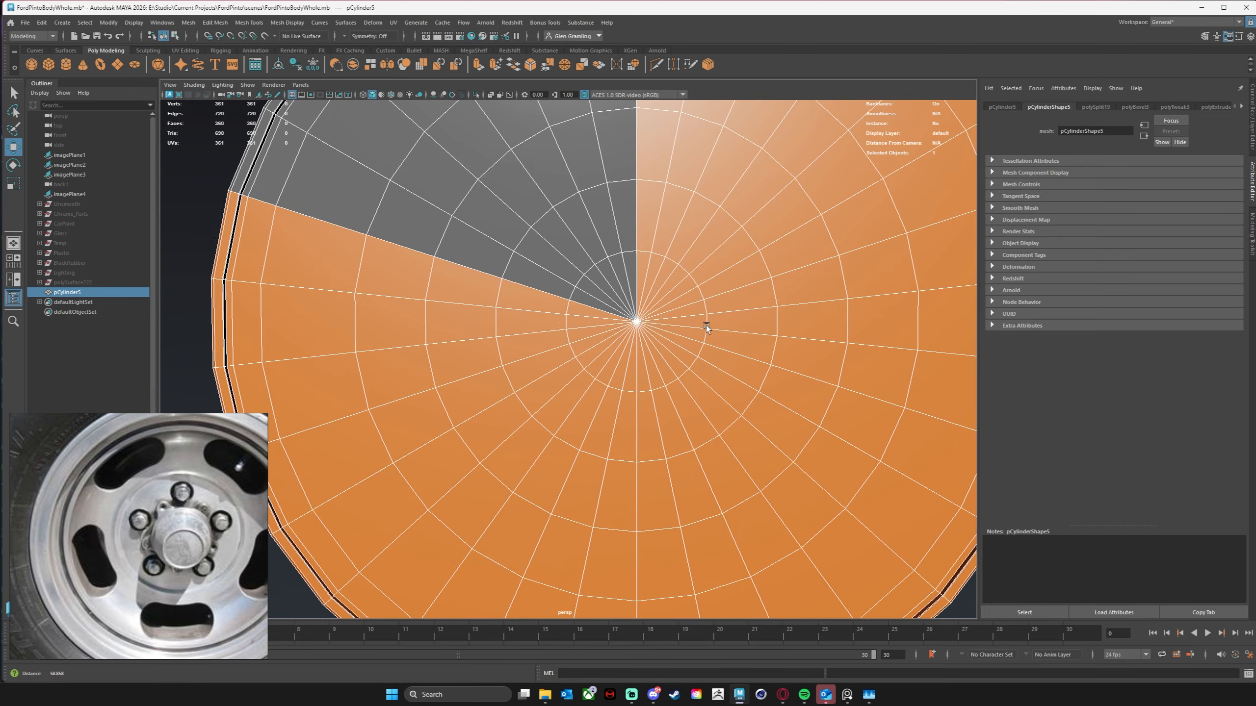
double_click(596, 313)
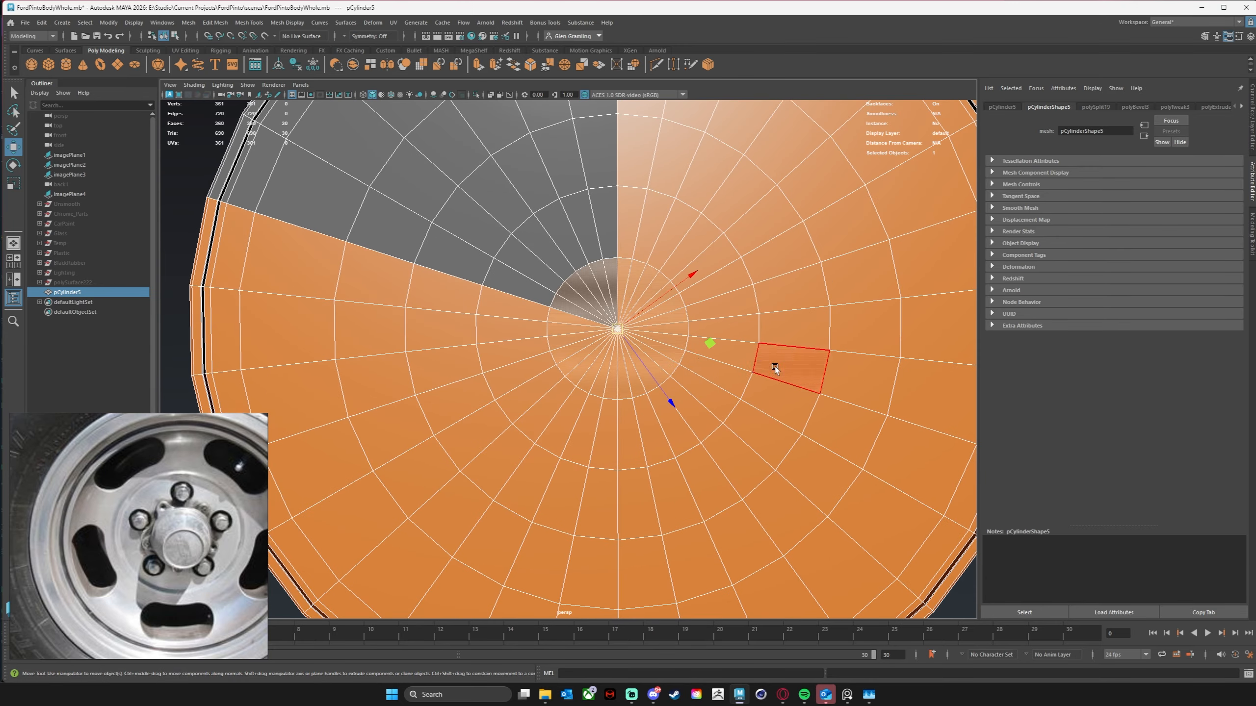
left_click_drag(787, 363, 692, 350, "alt")
key("Delete")
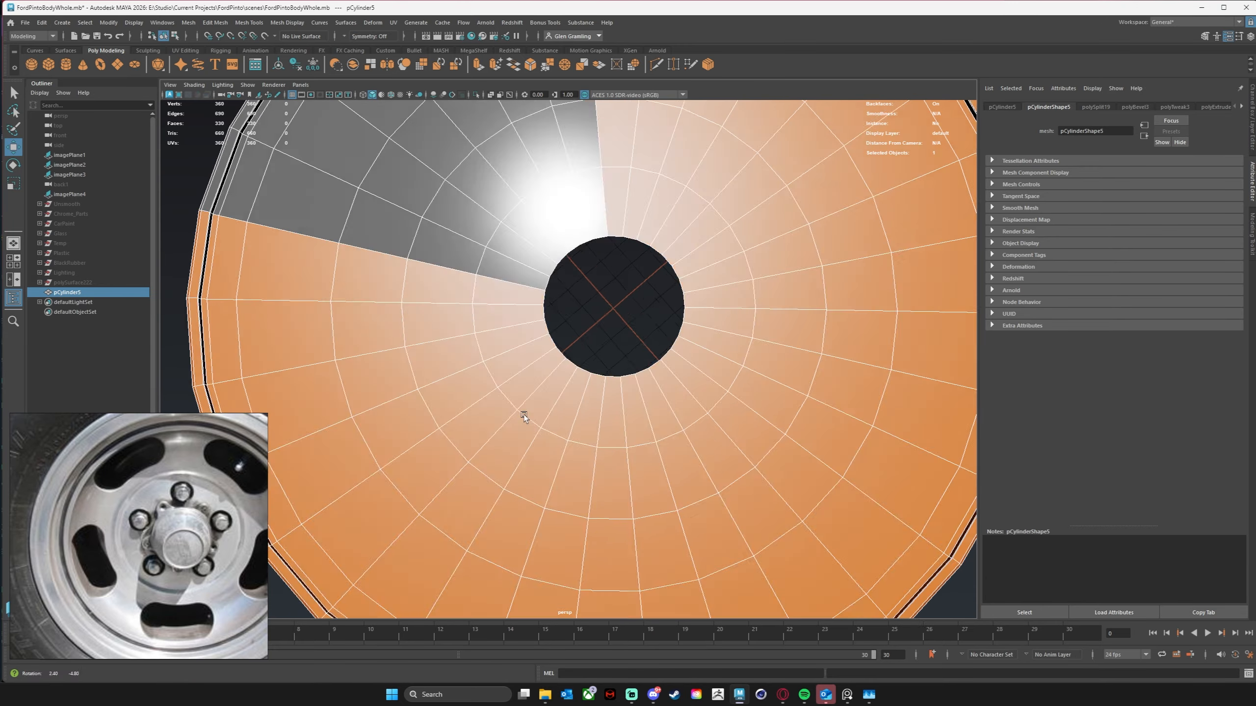
Step: Extrude the four face rings around the centre hole slightly downward, recessing the disc face inside the outer border ring
left_click_drag(521, 415, 641, 270, "alt")
scroll(541, 345, "down", 5)
mouse_move(541, 345)
left_mouse_down("alt")
mouse_move(455, 319)
mouse_move(477, 342)
mouse_move(483, 273)
left_mouse_up("alt")
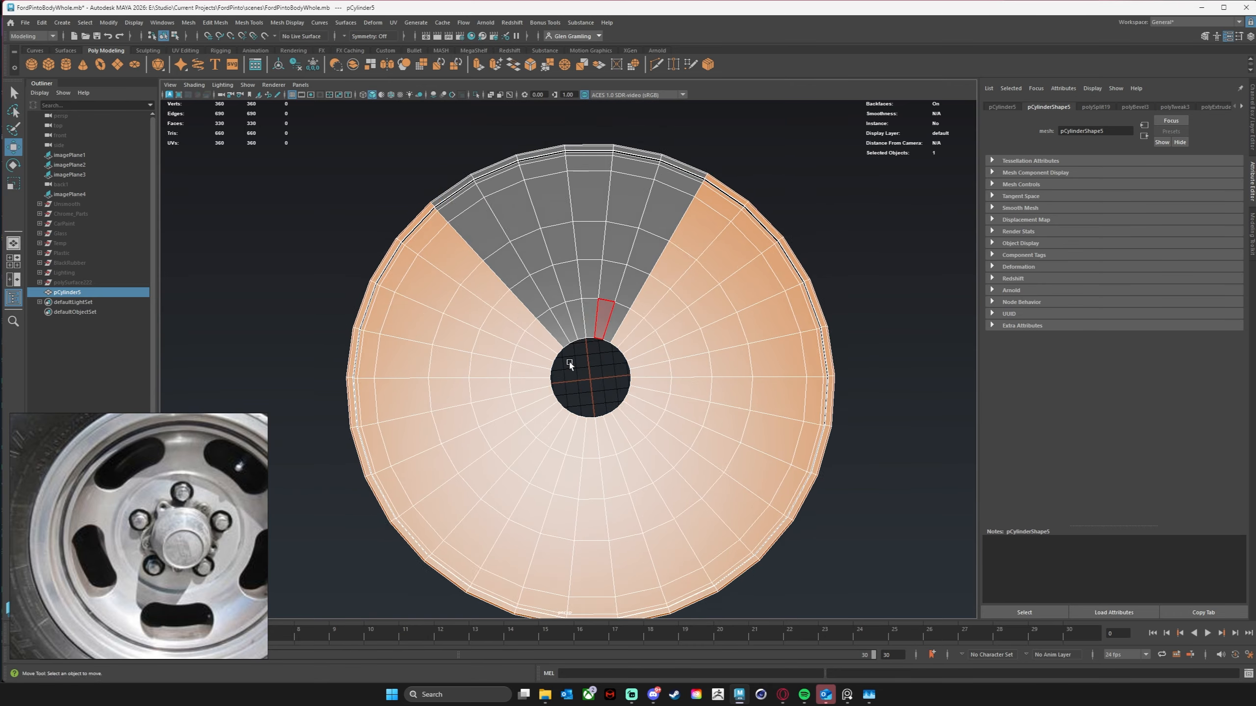
scroll(588, 336, "up", 5)
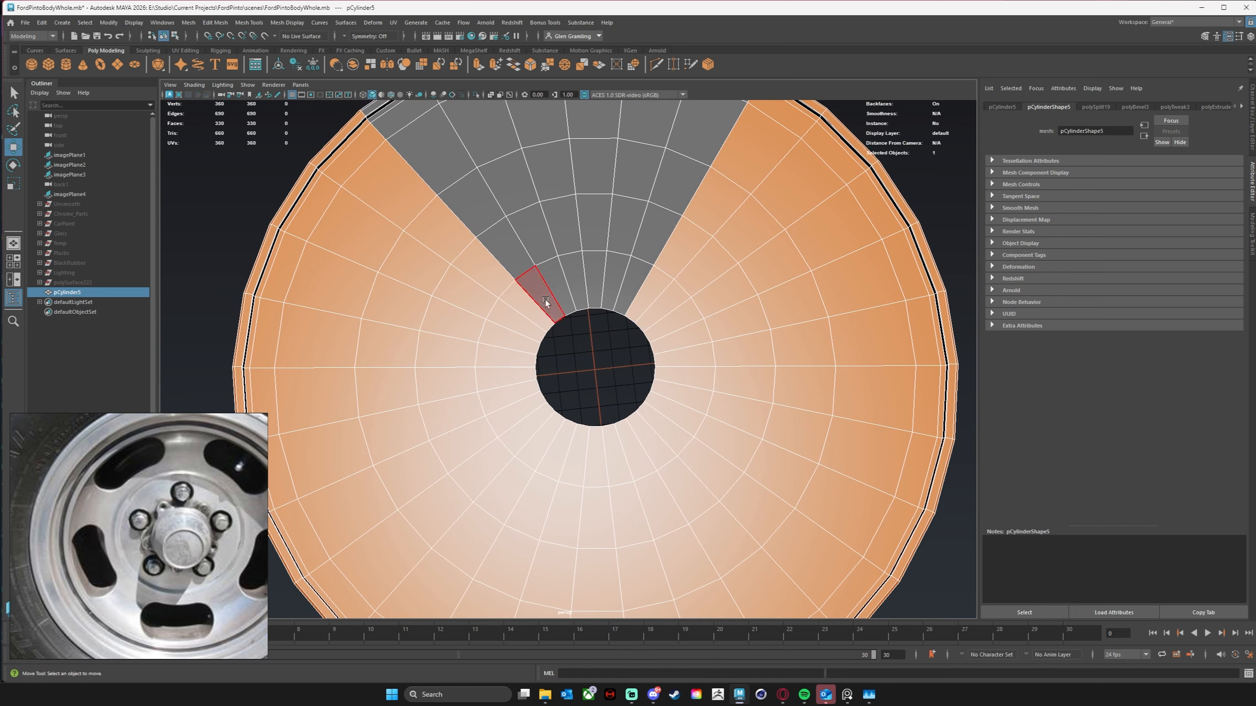
left_click_drag(563, 391, 618, 393, "alt")
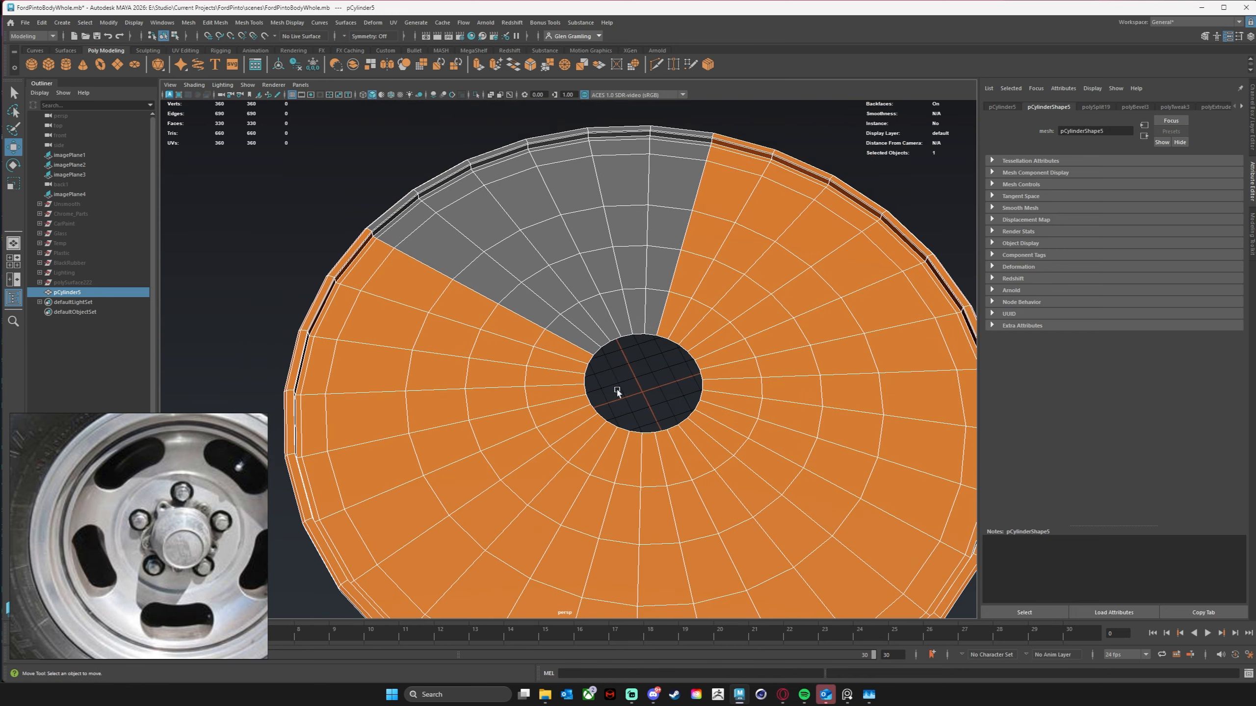
left_click(636, 311)
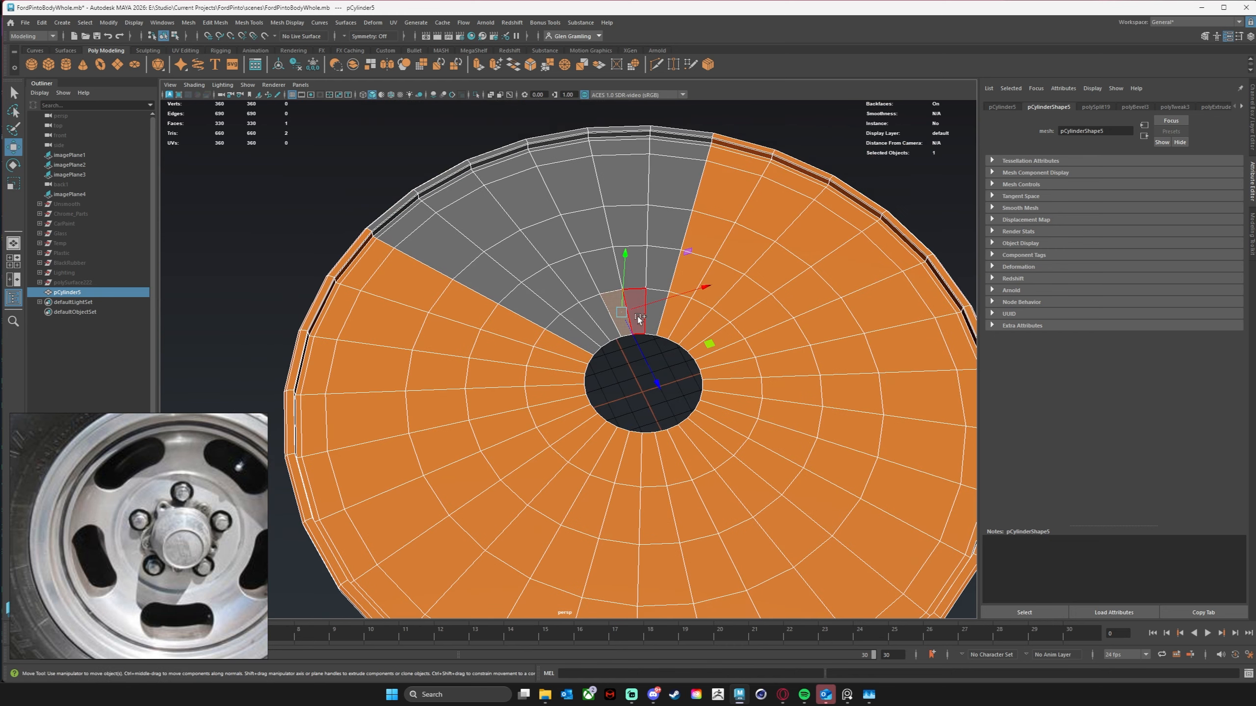
double_click(639, 324)
left_click_drag(707, 460, 711, 404, "alt")
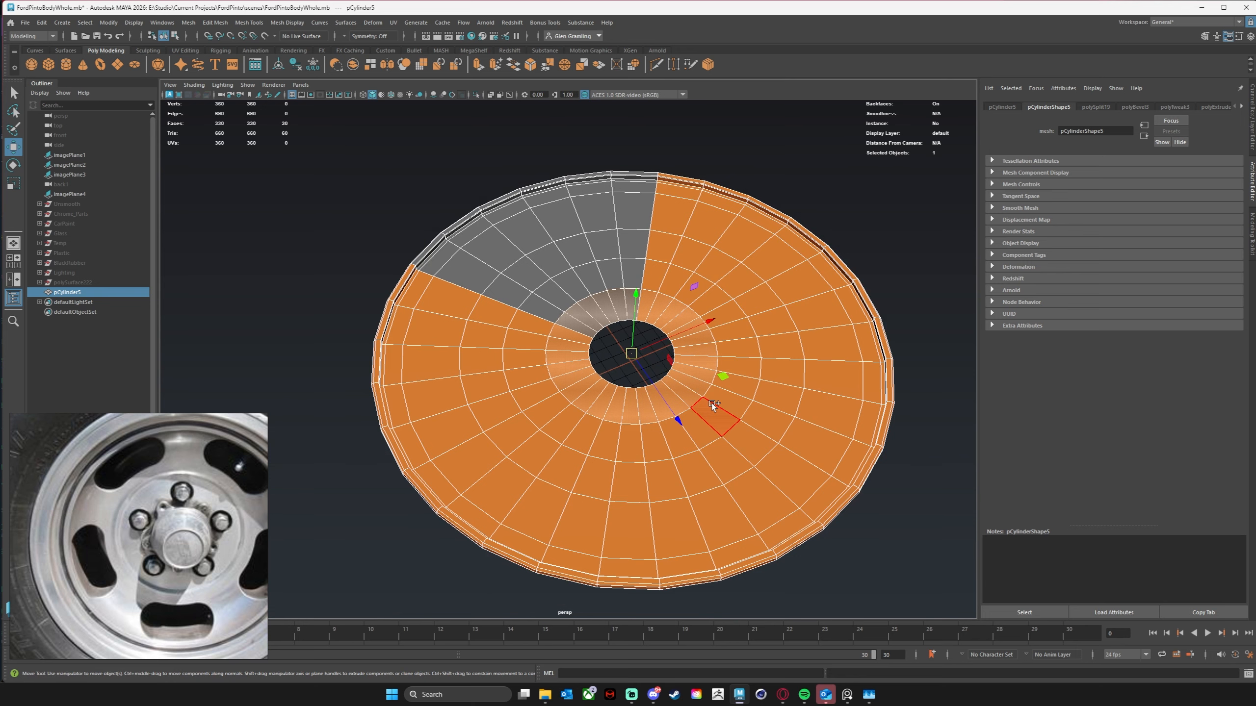
key("shift+period")
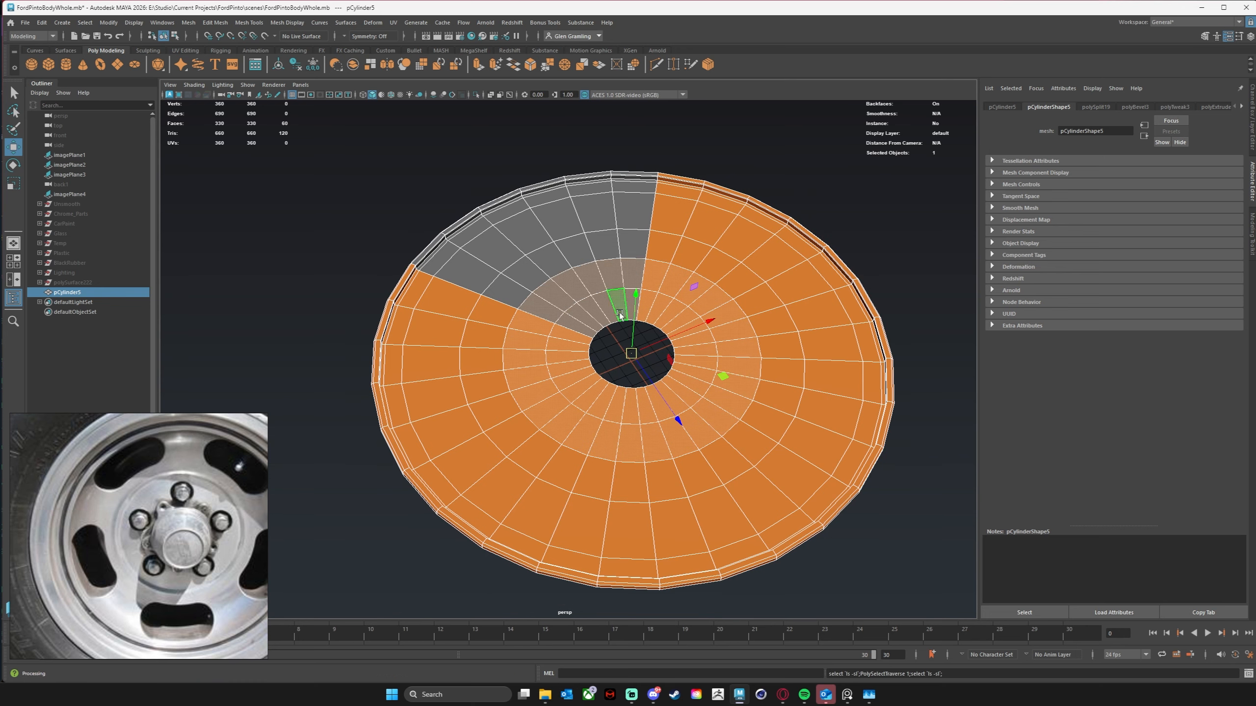
left_click_drag(448, 404, 572, 389, "alt")
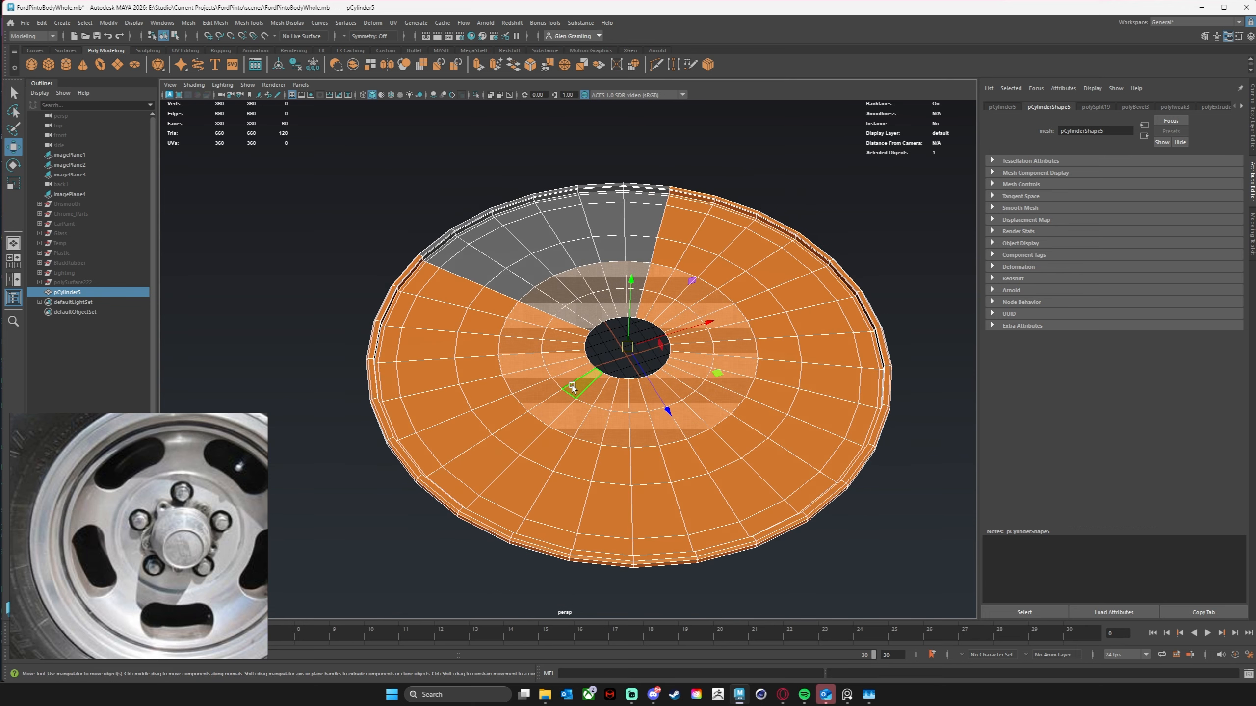
key("shift+period")
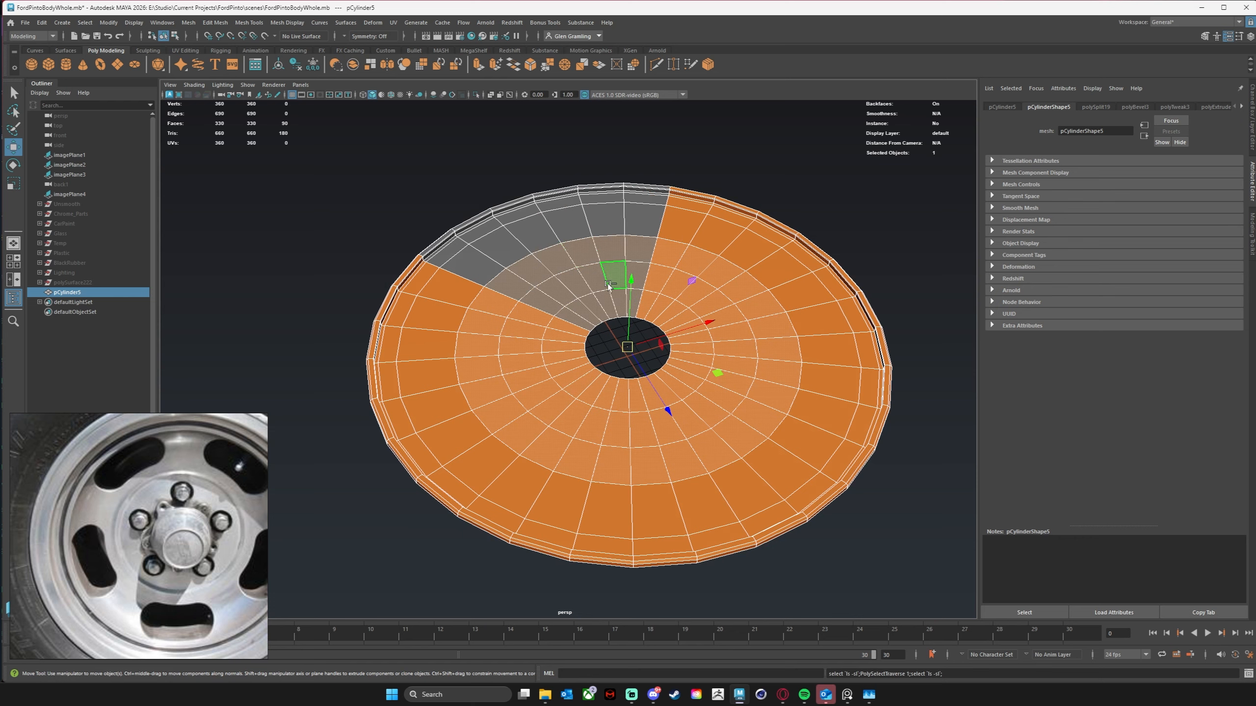
key("shift+period")
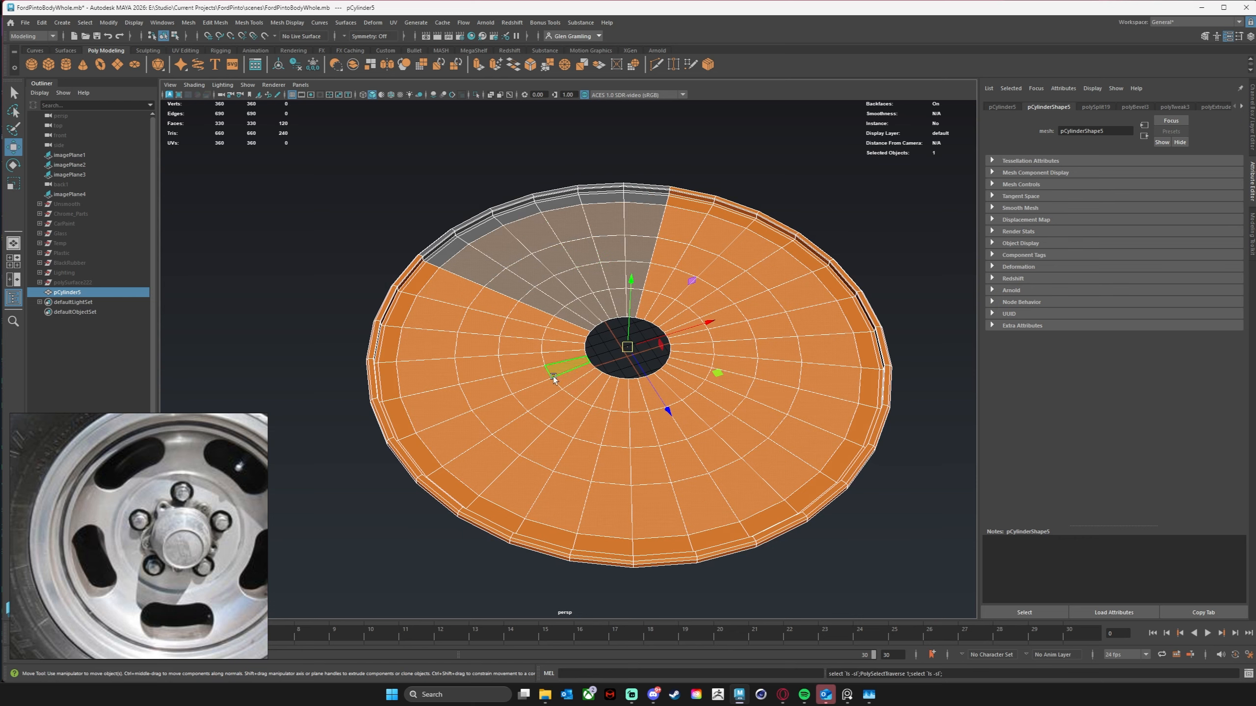
left_click_drag(610, 286, 622, 358, "alt")
key("ctrl+e")
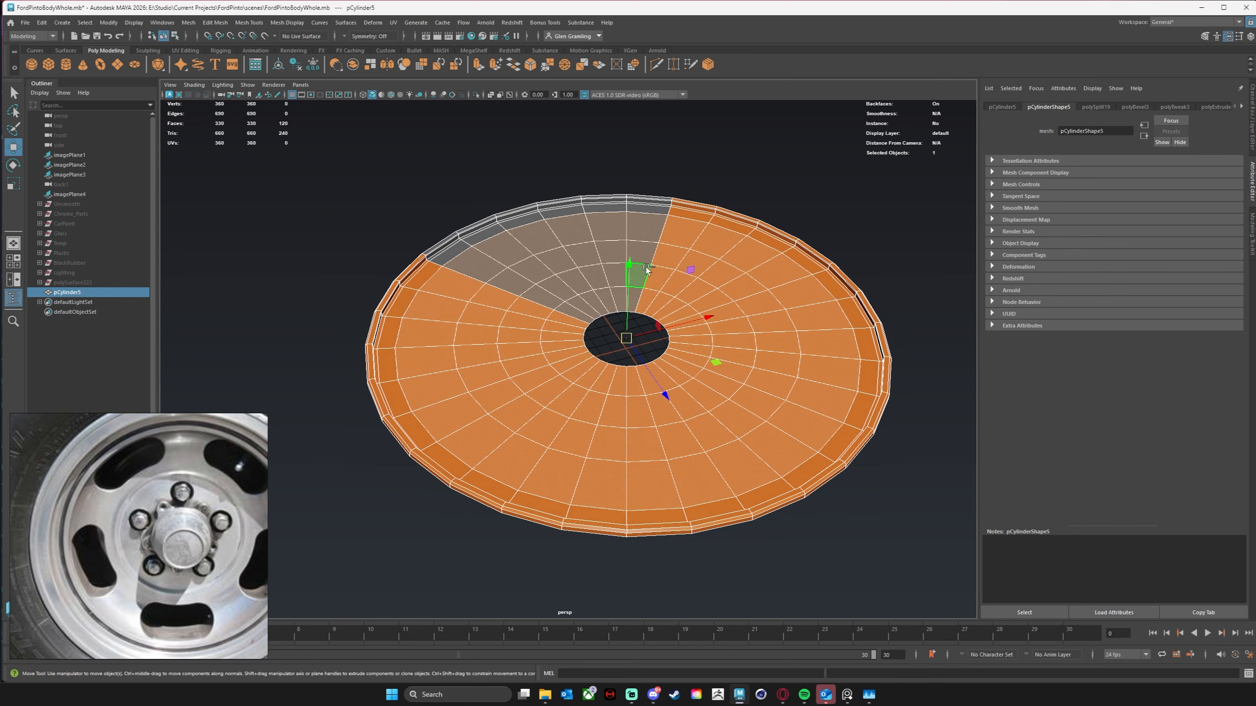
left_click_drag(631, 273, 637, 282)
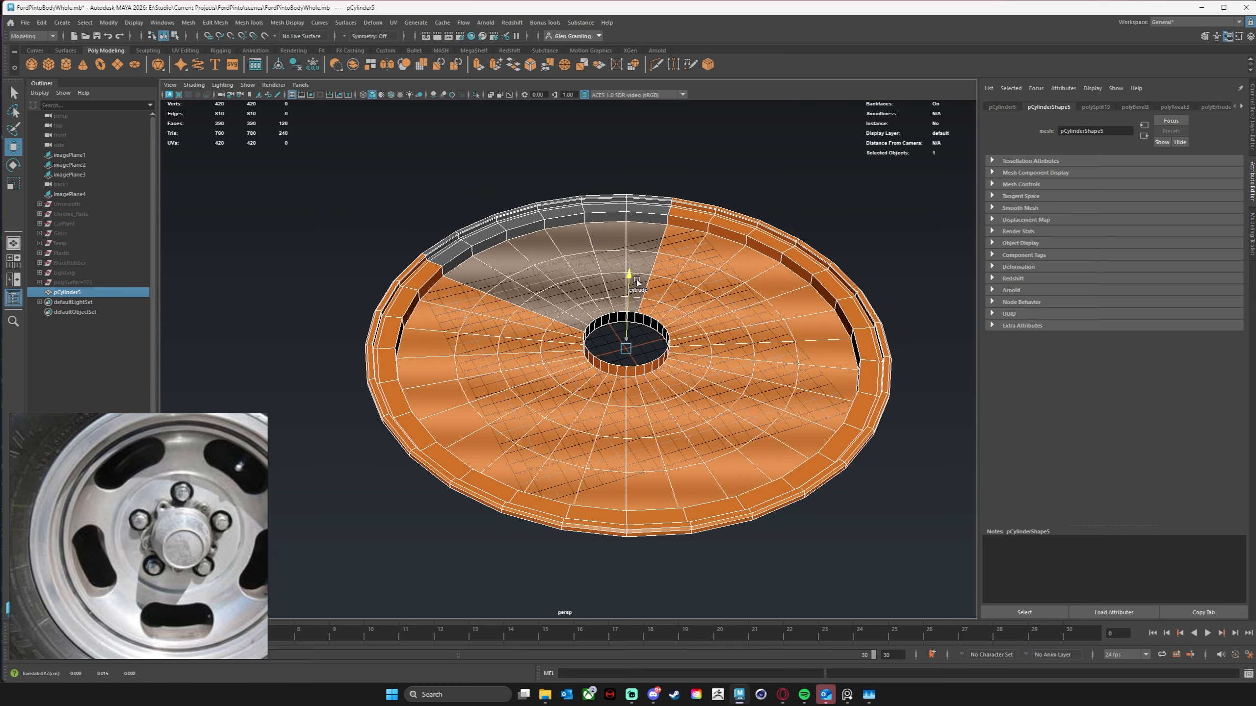
key("w")
Step: Bevel the upper and lower edge loops of the recess's outer wall with a fraction of 0.5 and 2 segments
scroll(502, 298, "up", 5)
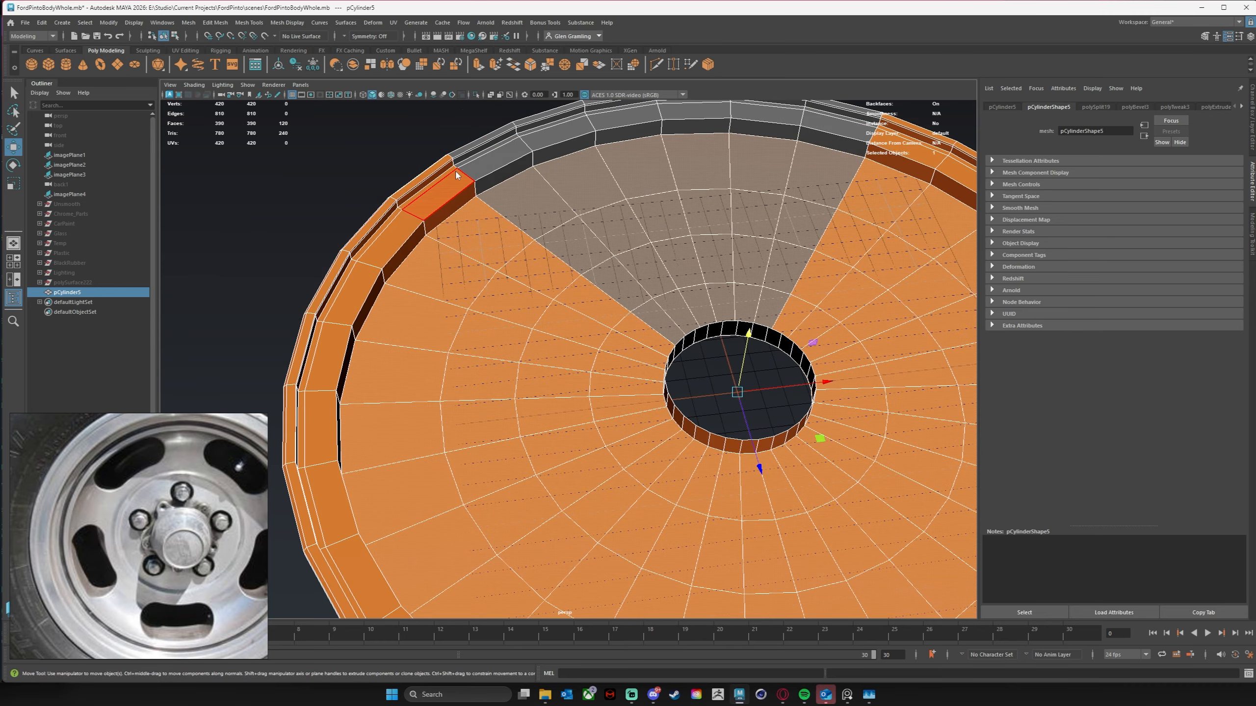
right_click_drag(455, 173, 456, 150)
double_click(492, 172)
double_click(508, 179, "shift")
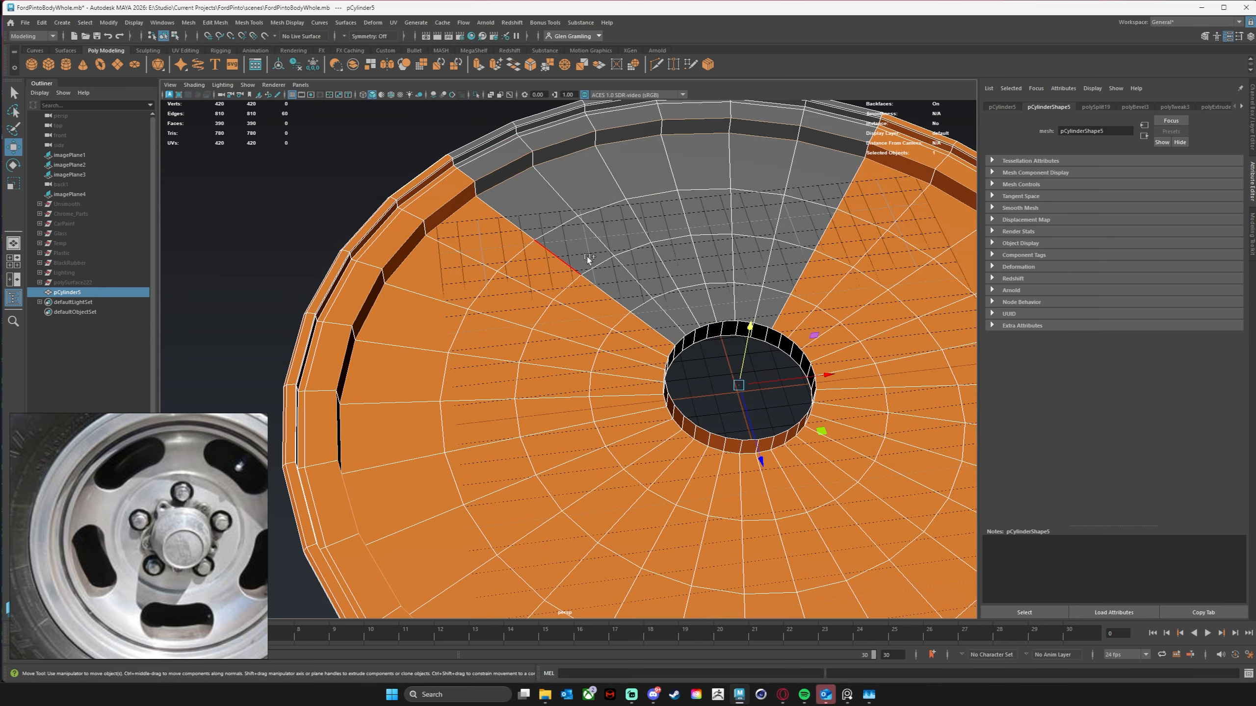
left_click_drag(588, 260, 581, 217, "alt")
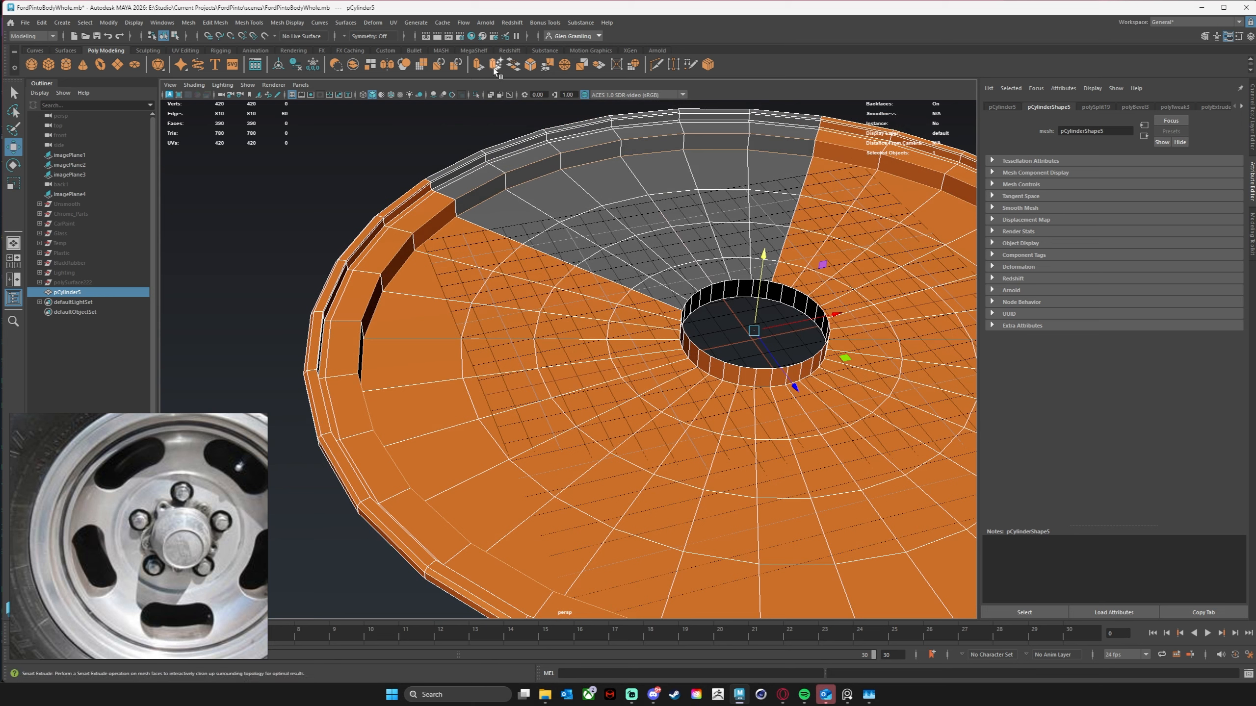
left_click(531, 65)
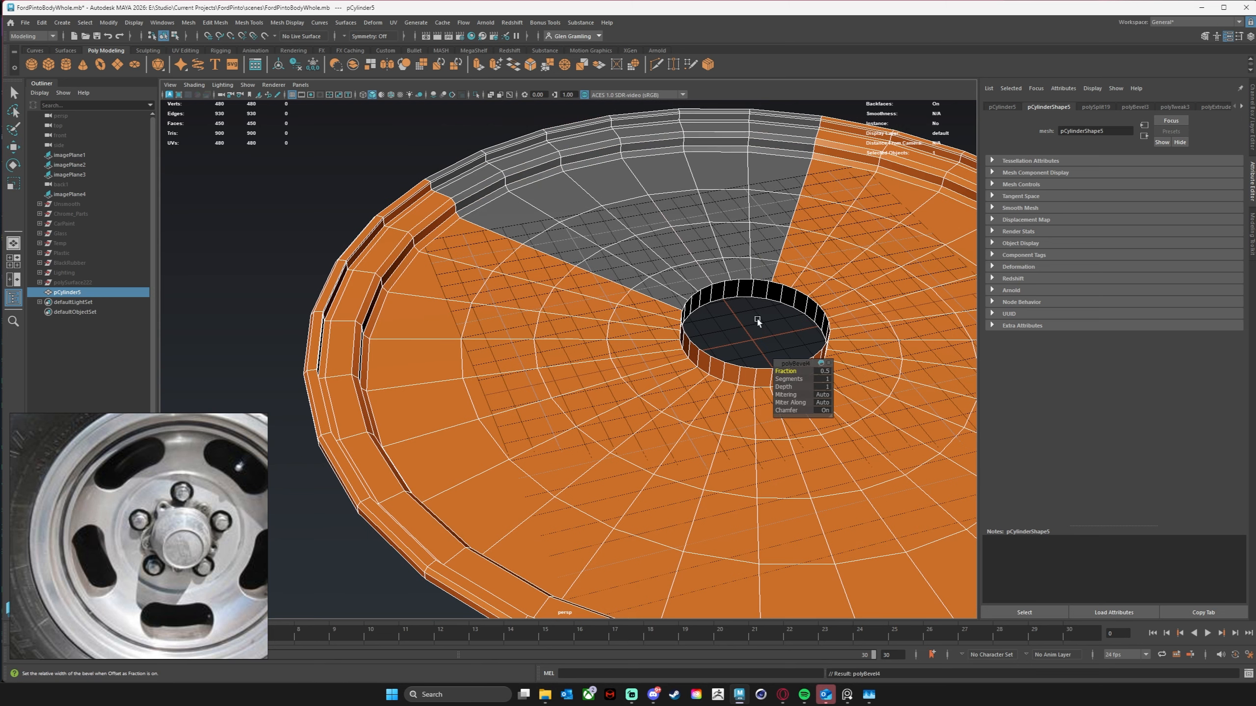
mouse_move(786, 372)
left_mouse_down()
mouse_move(772, 372)
mouse_move(794, 380)
mouse_move(786, 371)
left_mouse_up()
Step: Preview the disc in smoothed display and check it in the top view and in perspective
right_click_drag(628, 373, 403, 361, "alt")
left_click_drag(403, 361, 390, 370, "alt")
key("3")
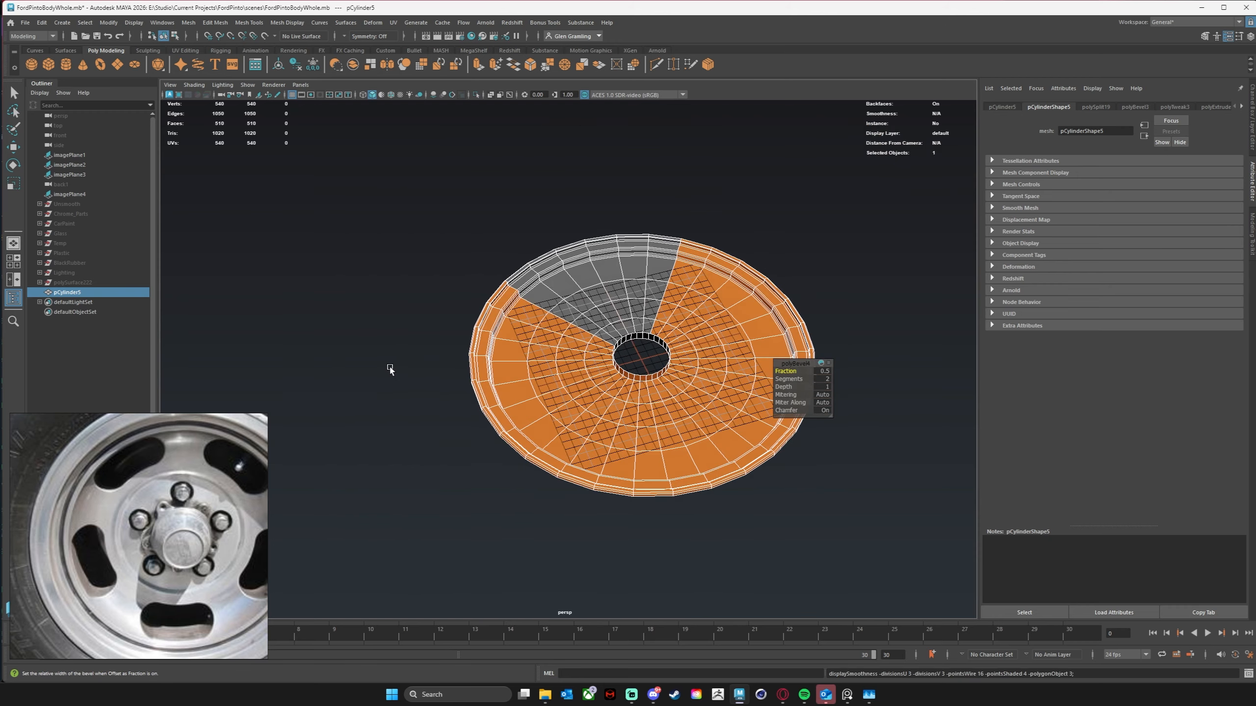
key("space")
left_click_drag(513, 421, 469, 422)
left_click_drag(624, 344, 639, 338, "alt")
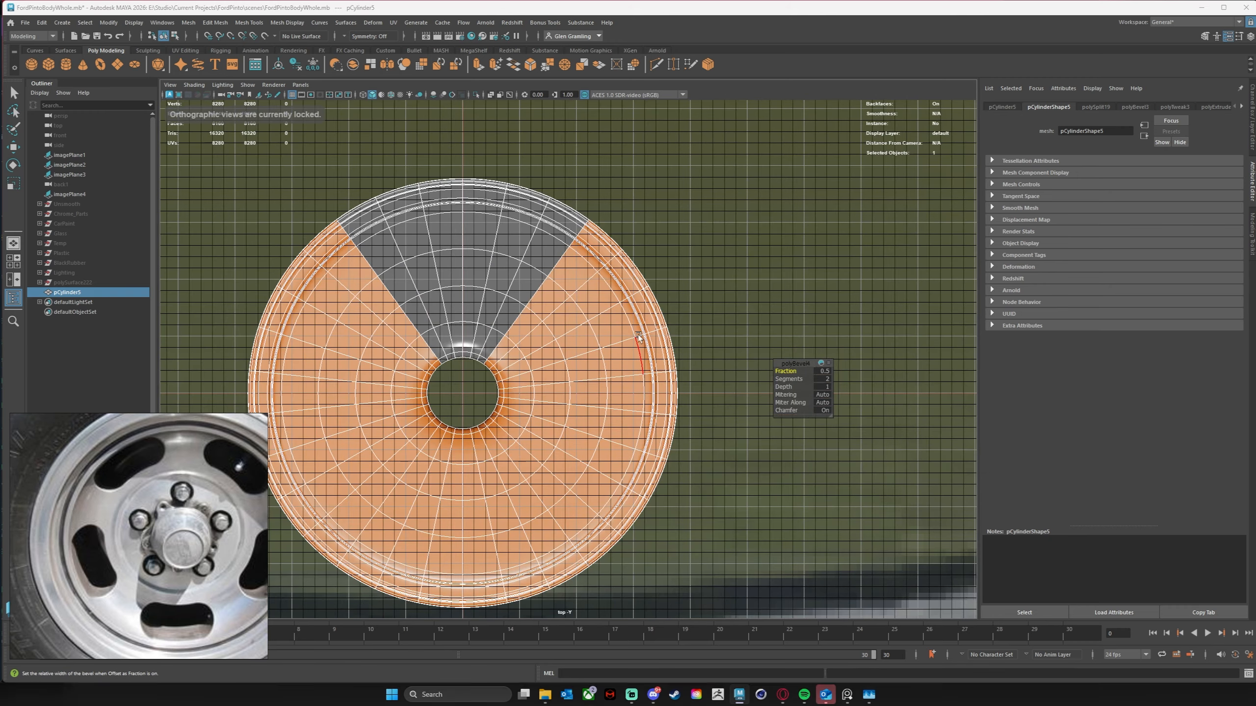
key("space")
key("space")
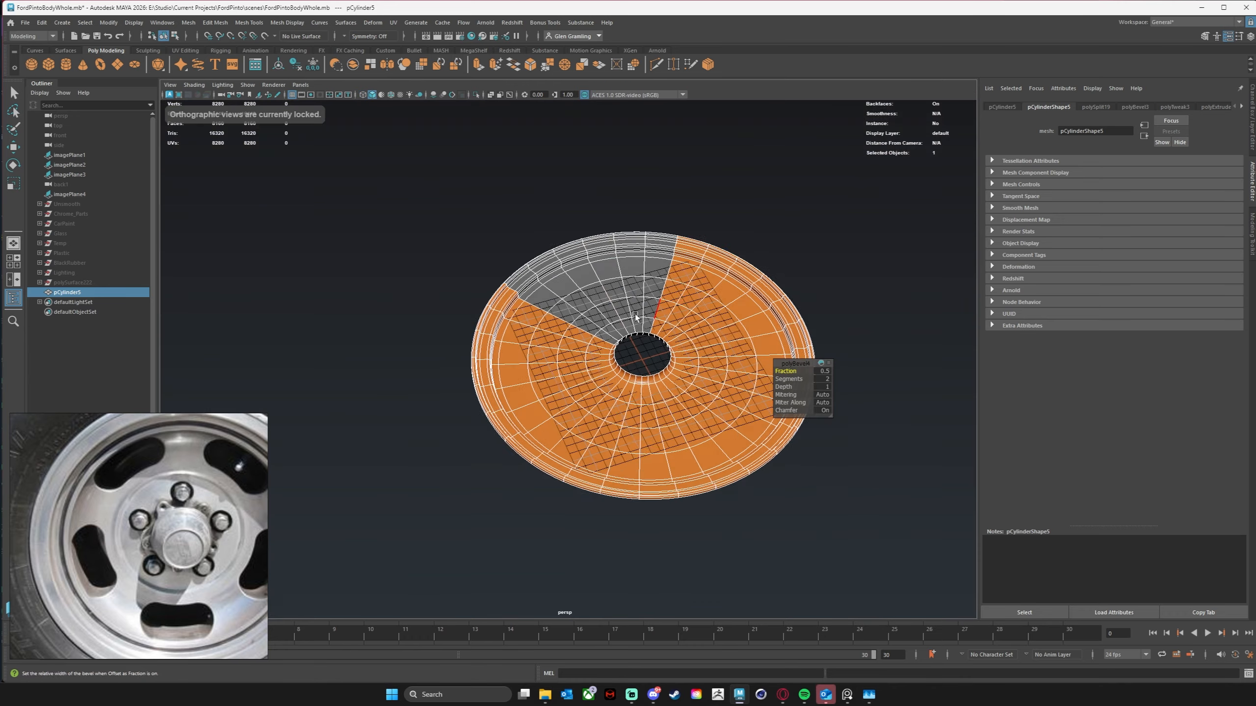
Step: Deselect the disc, examine its smoothed recess and centre hole up close, and return it to unsmoothed display
key("q")
left_click(845, 287)
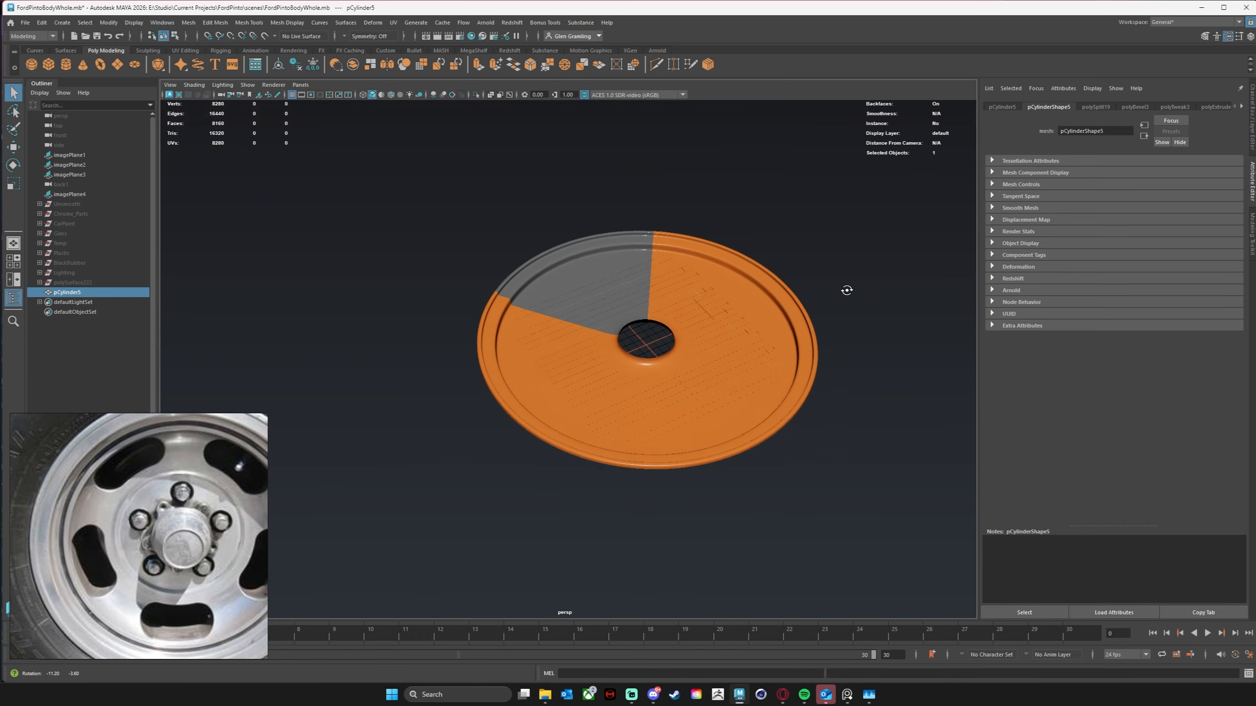
scroll(694, 289, "up", 5)
left_click_drag(695, 288, 674, 273, "alt")
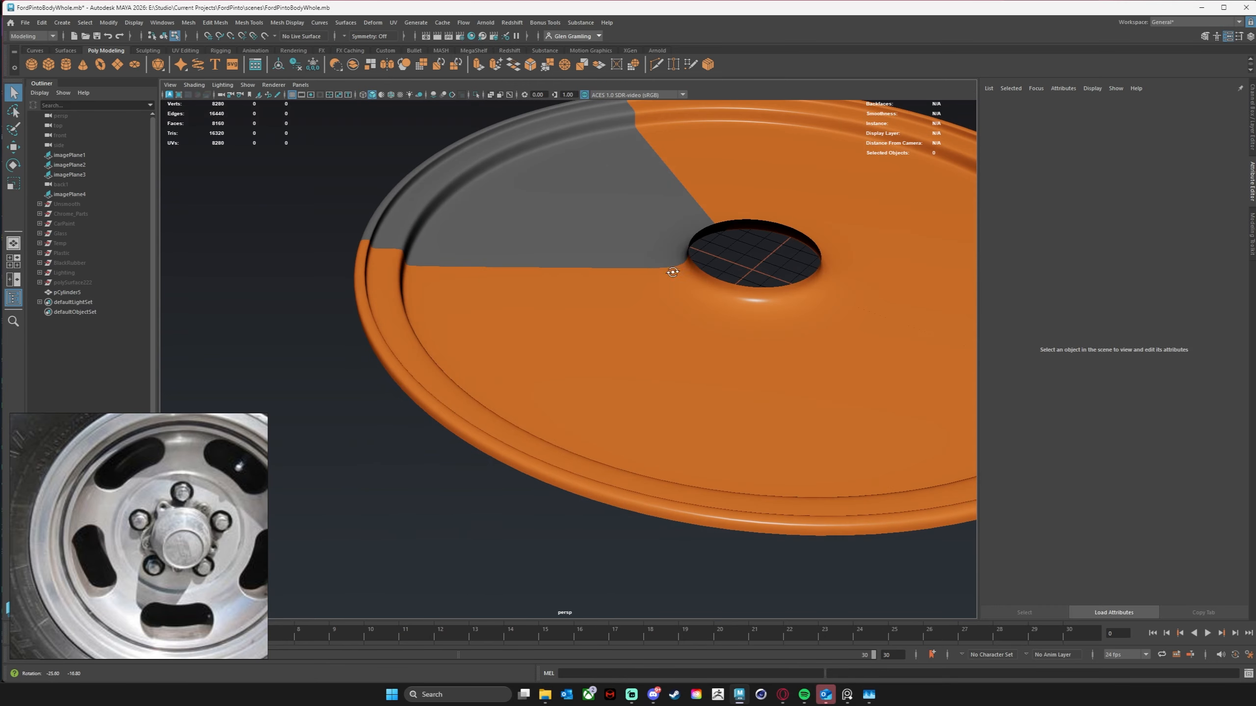
middle_click_drag(641, 277, 585, 310, "alt")
scroll(600, 299, "down", 2)
left_click_drag(600, 298, 595, 306, "alt")
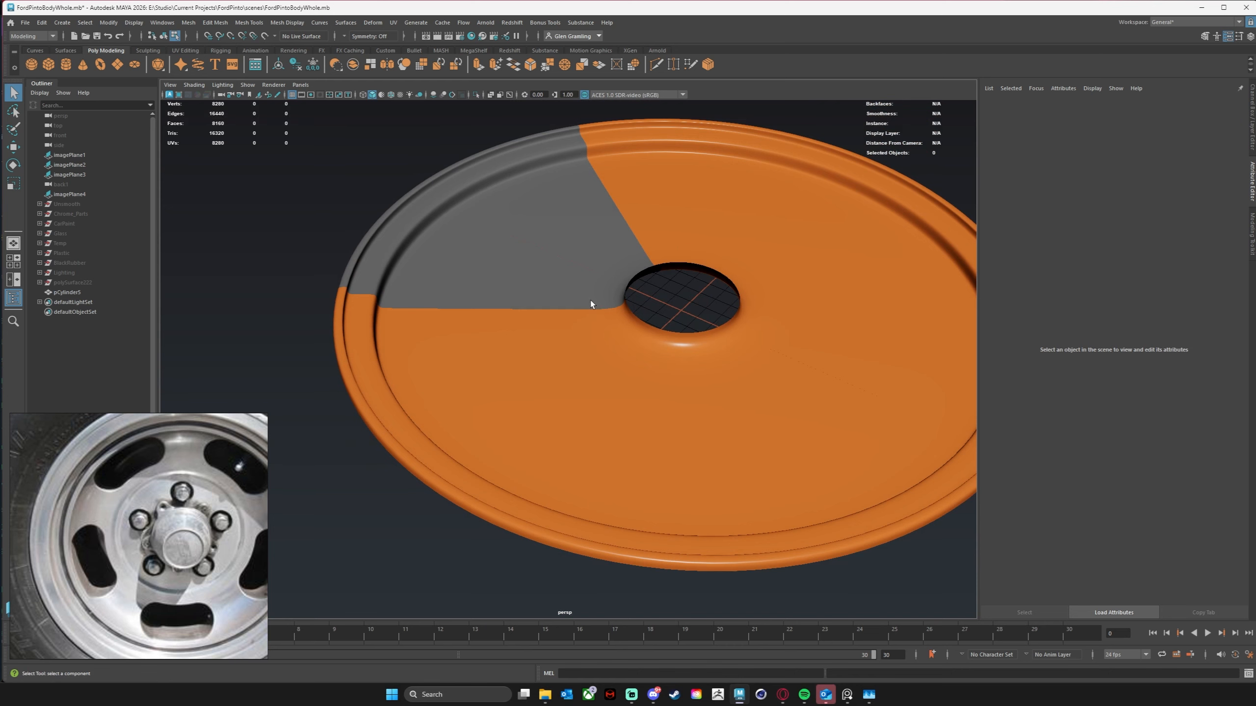
left_click(556, 230)
mouse_move(558, 230)
left_mouse_down("alt")
mouse_move(555, 255)
mouse_move(546, 247)
left_mouse_up("alt")
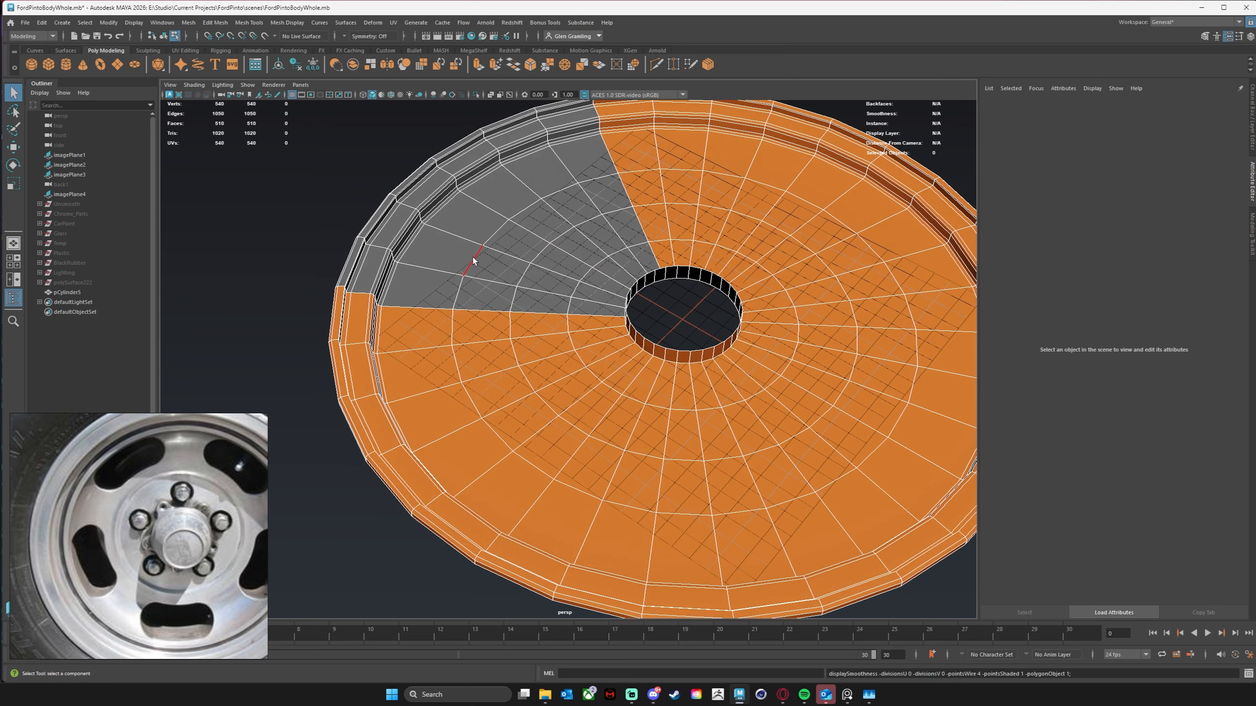
Step: Insert an edge loop through the outermost face ring of the recessed disc face, just inside the recess wall
key("1")
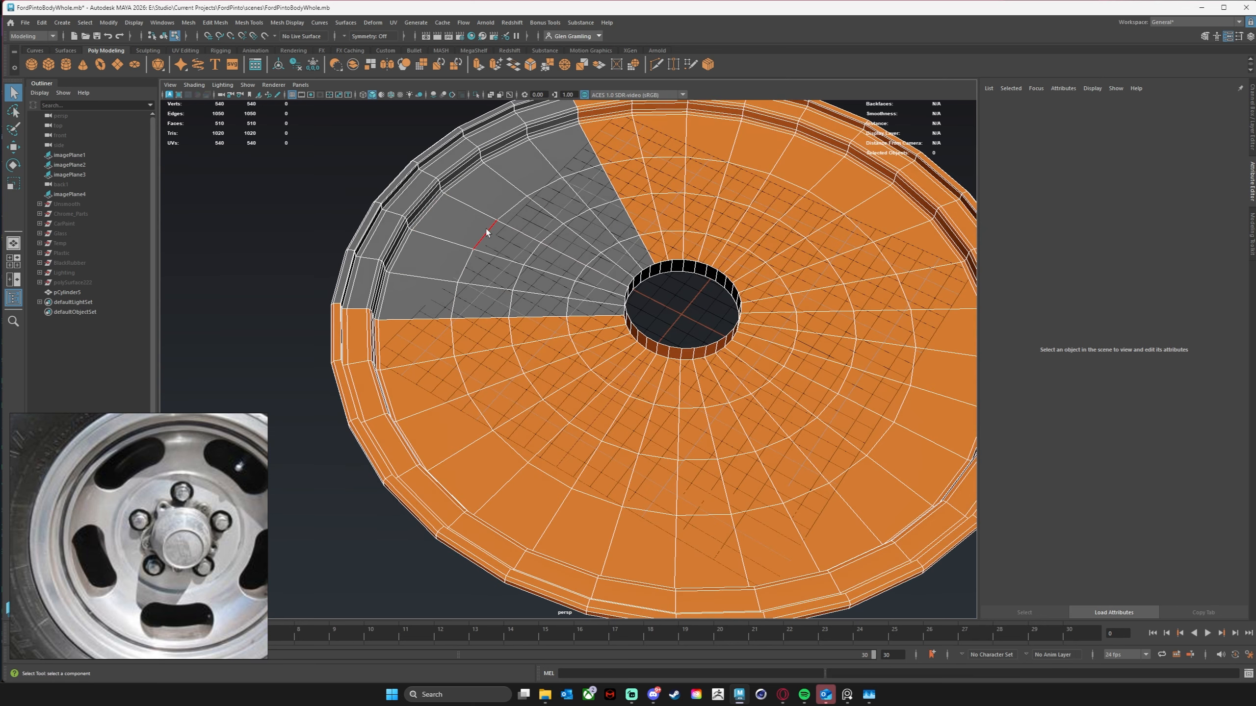
left_click(656, 64)
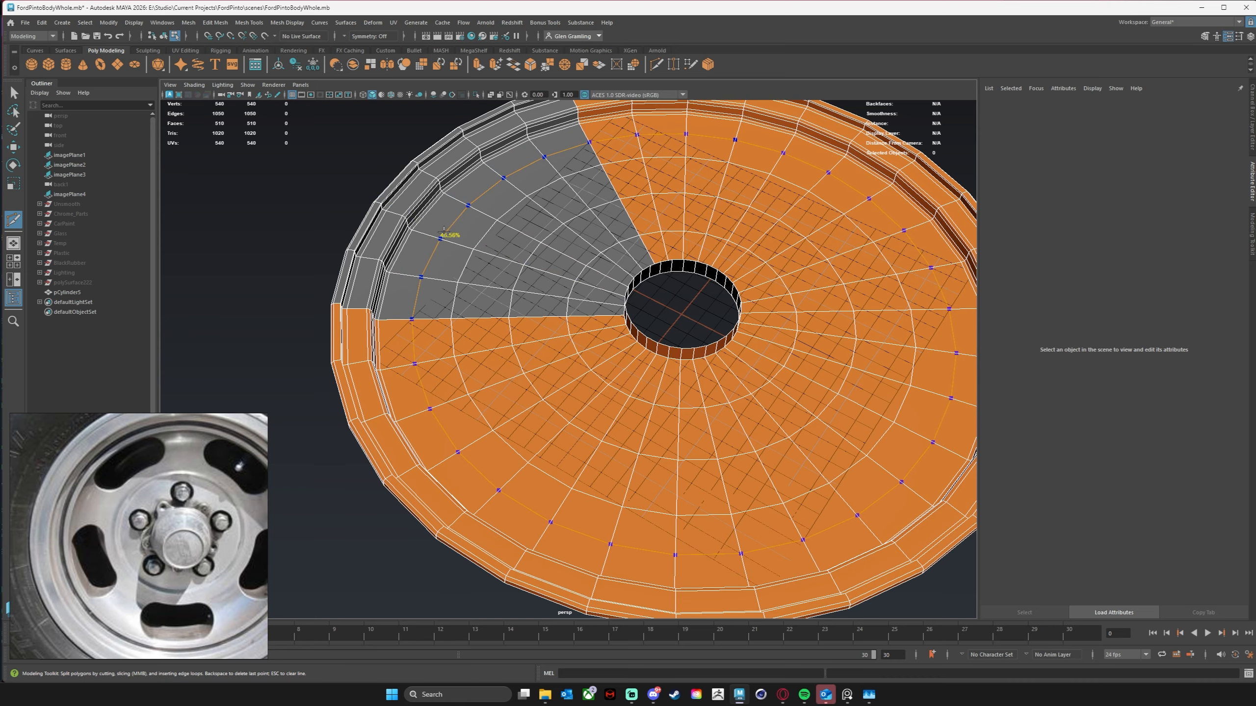
left_click(445, 232, "ctrl")
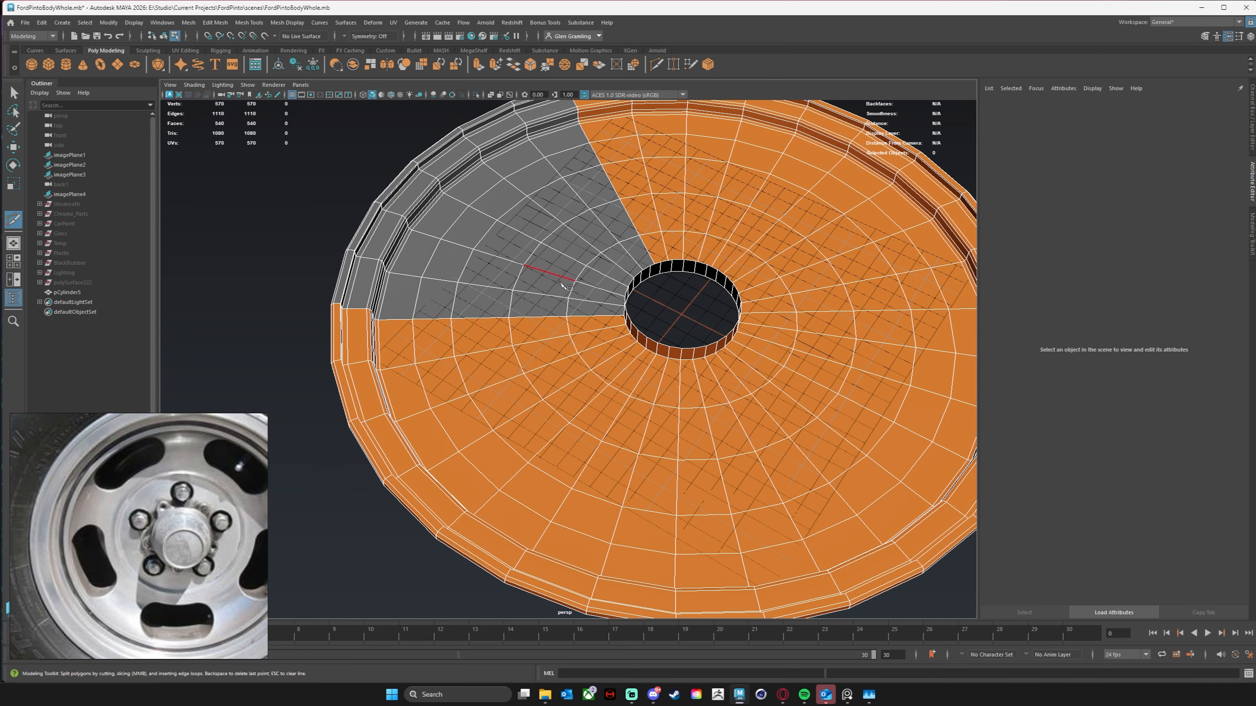
Step: Delete the ring of inner wall faces lining the disc's centre hole
left_click_drag(534, 278, 632, 320, "alt")
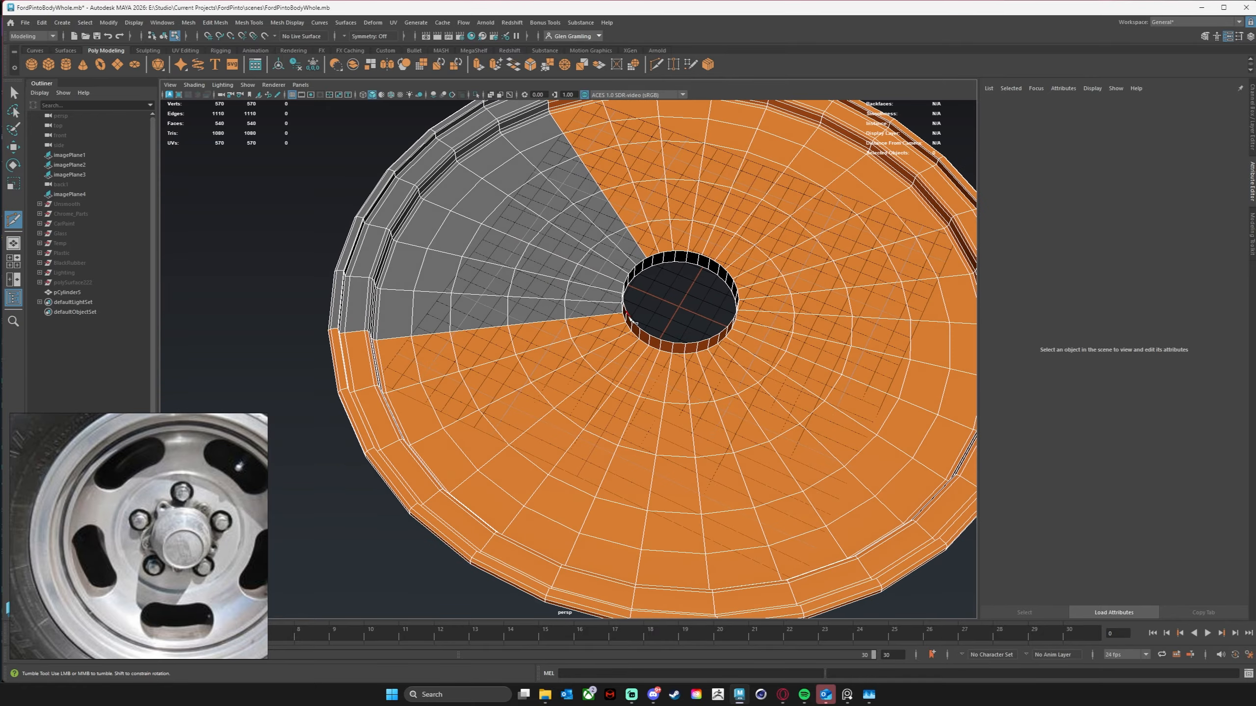
mouse_move(714, 244)
left_mouse_down("alt")
mouse_move(713, 222)
mouse_move(697, 235)
left_mouse_up("alt")
middle_click_drag(610, 301, 591, 308, "alt")
left_click_drag(568, 313, 580, 311, "alt")
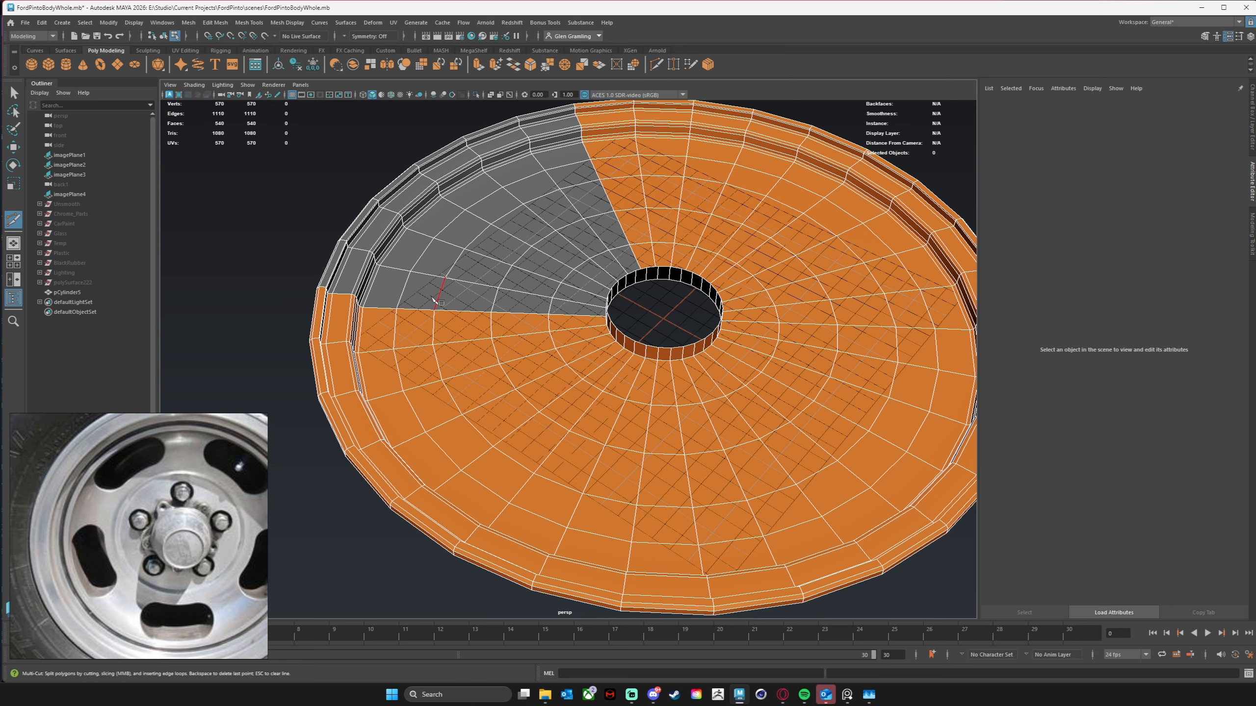
left_click_drag(573, 309, 611, 273, "alt")
middle_click_drag(610, 272, 642, 289, "alt")
right_click_drag(643, 289, 676, 290, "alt")
middle_click_drag(676, 289, 679, 307, "alt")
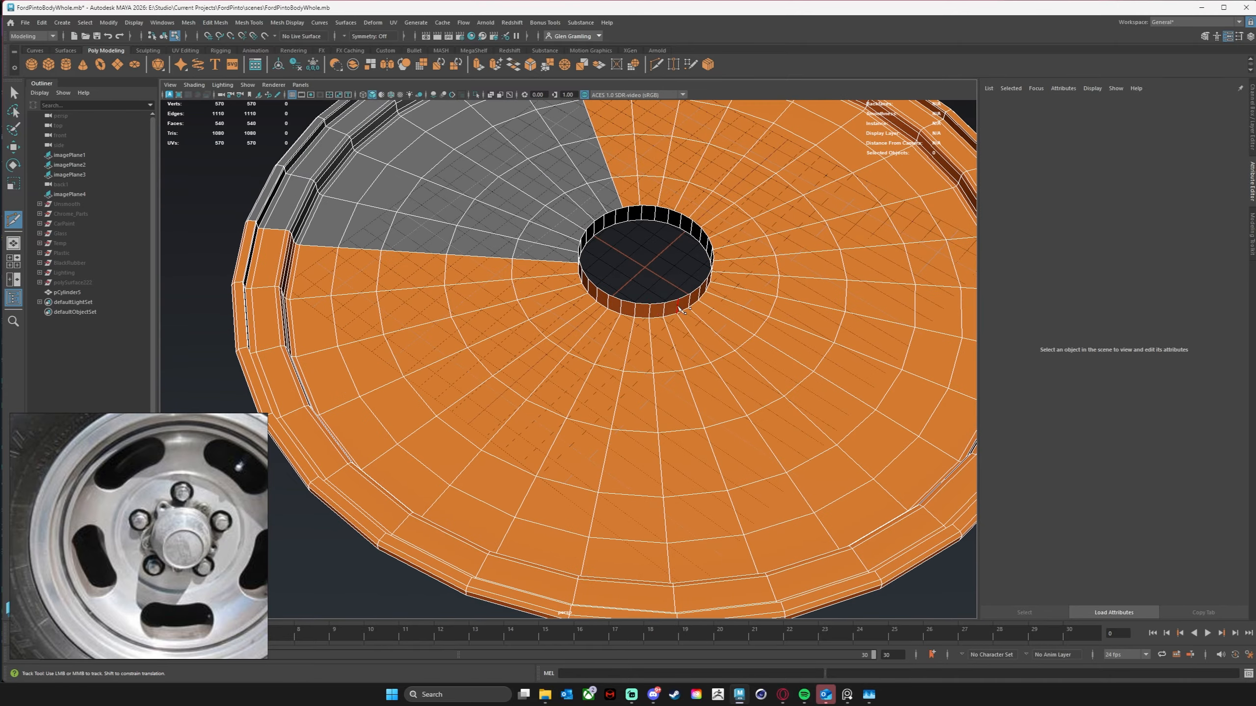
key("w")
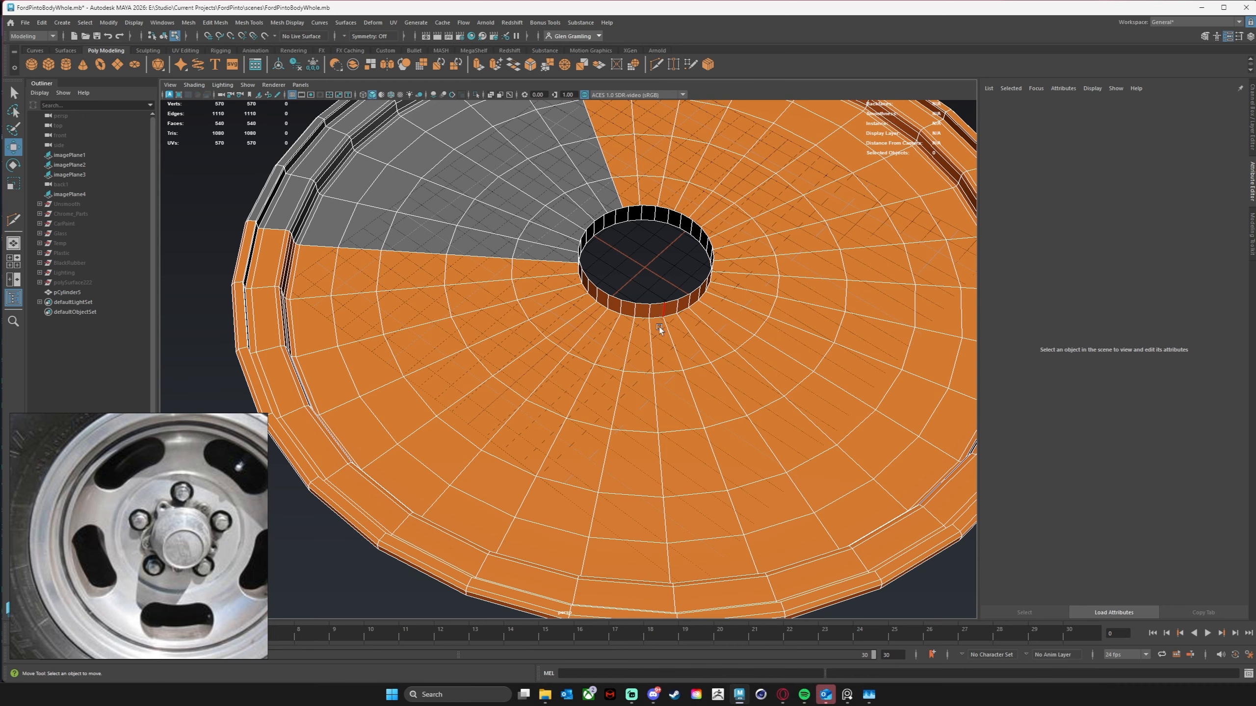
left_click(664, 310)
double_click(676, 310)
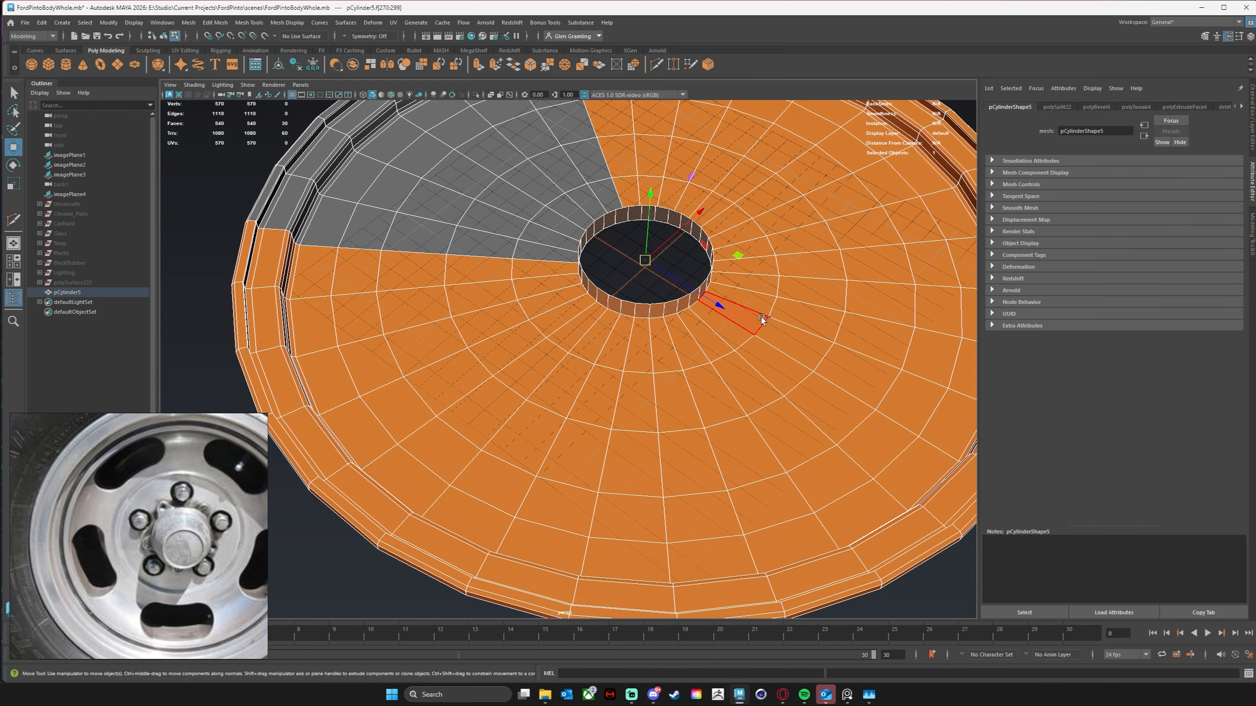
key("Delete")
left_click_drag(474, 420, 479, 414, "alt")
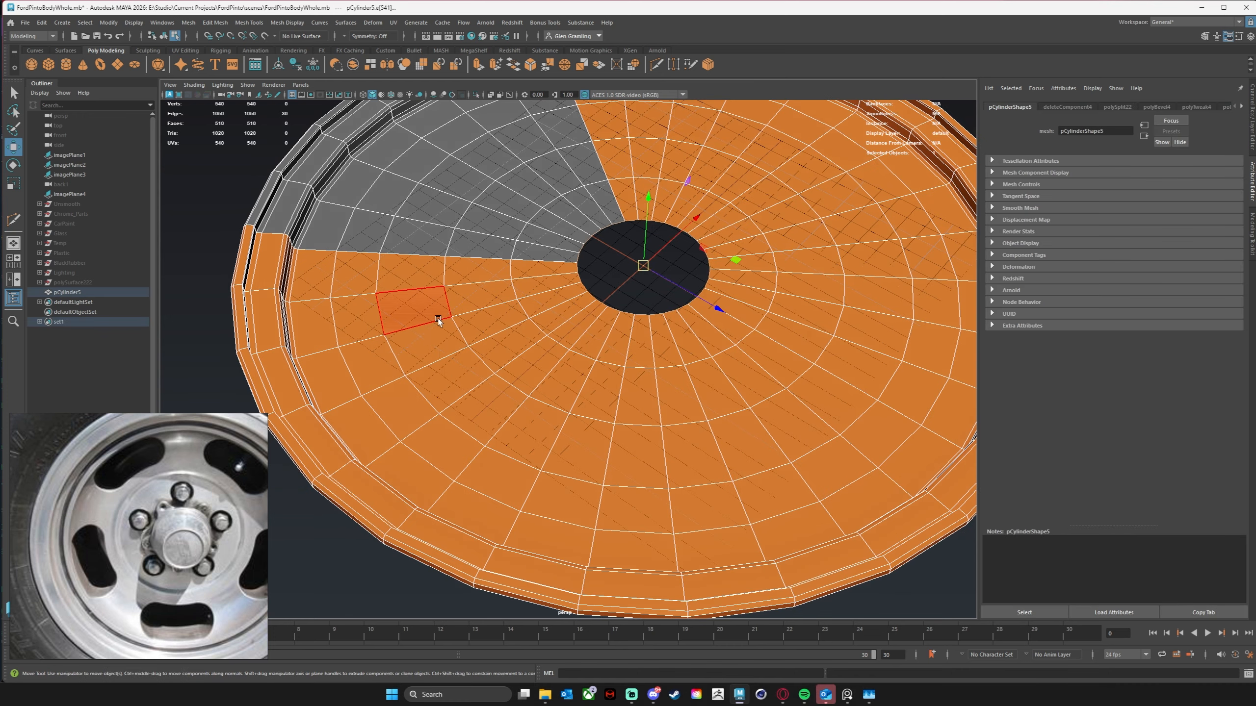
Step: Select the three face rings around the centre hole and move them down, so the face slopes inward from the inserted edge loop
middle_click_drag(438, 318, 418, 328, "alt")
left_click_drag(467, 345, 490, 298, "alt")
middle_click_drag(462, 301, 512, 314, "alt")
left_click_drag(512, 315, 583, 349, "alt")
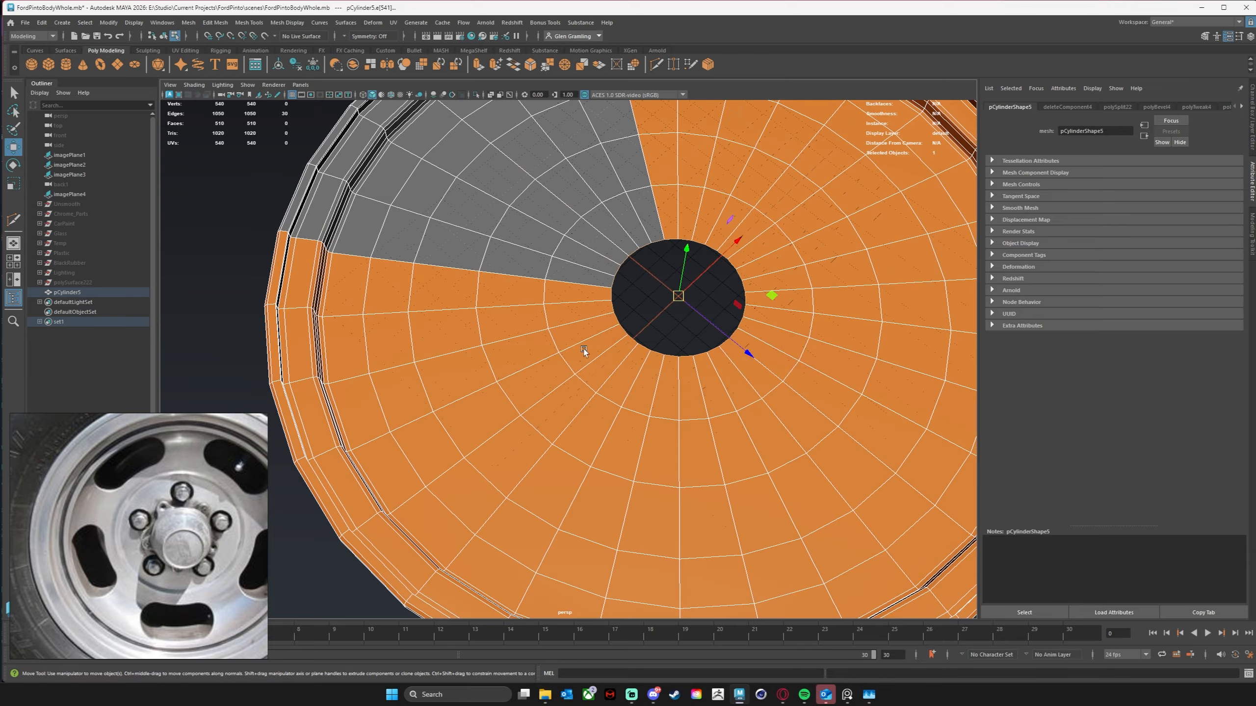
left_click(595, 325)
double_click(583, 353, "shift")
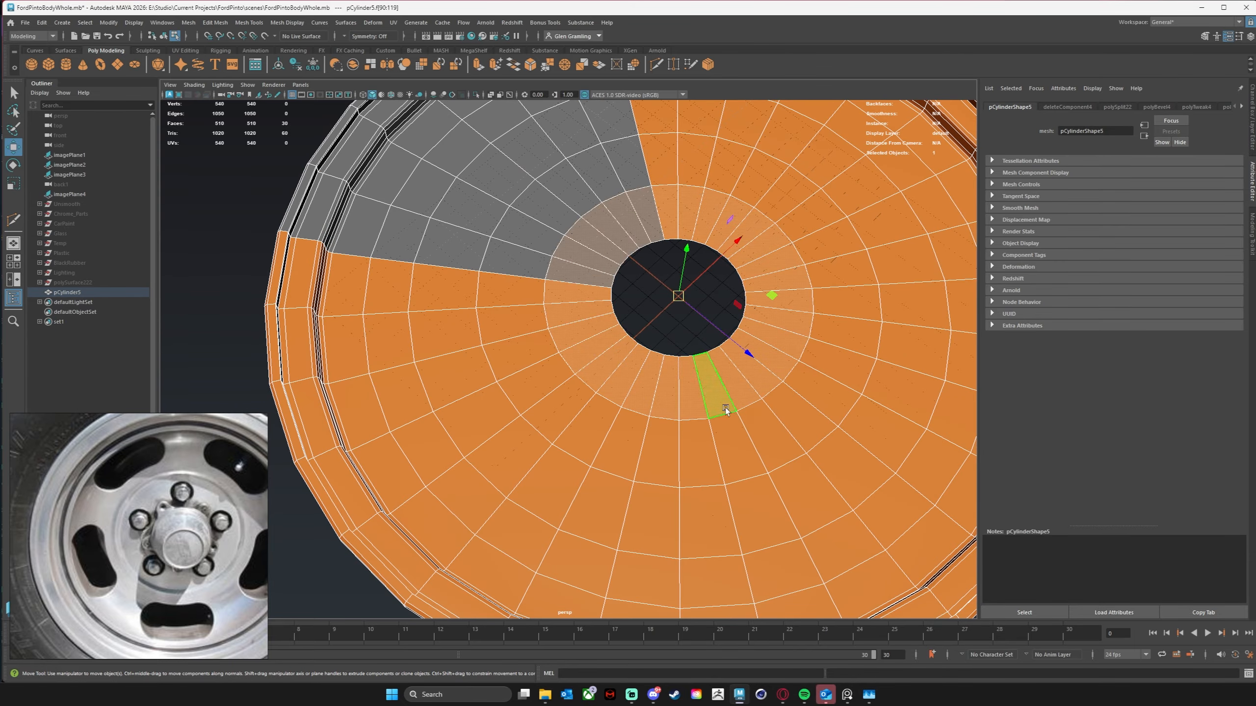
mouse_move(673, 414)
left_mouse_down("alt")
mouse_move(660, 379)
mouse_move(655, 405)
left_mouse_up("alt")
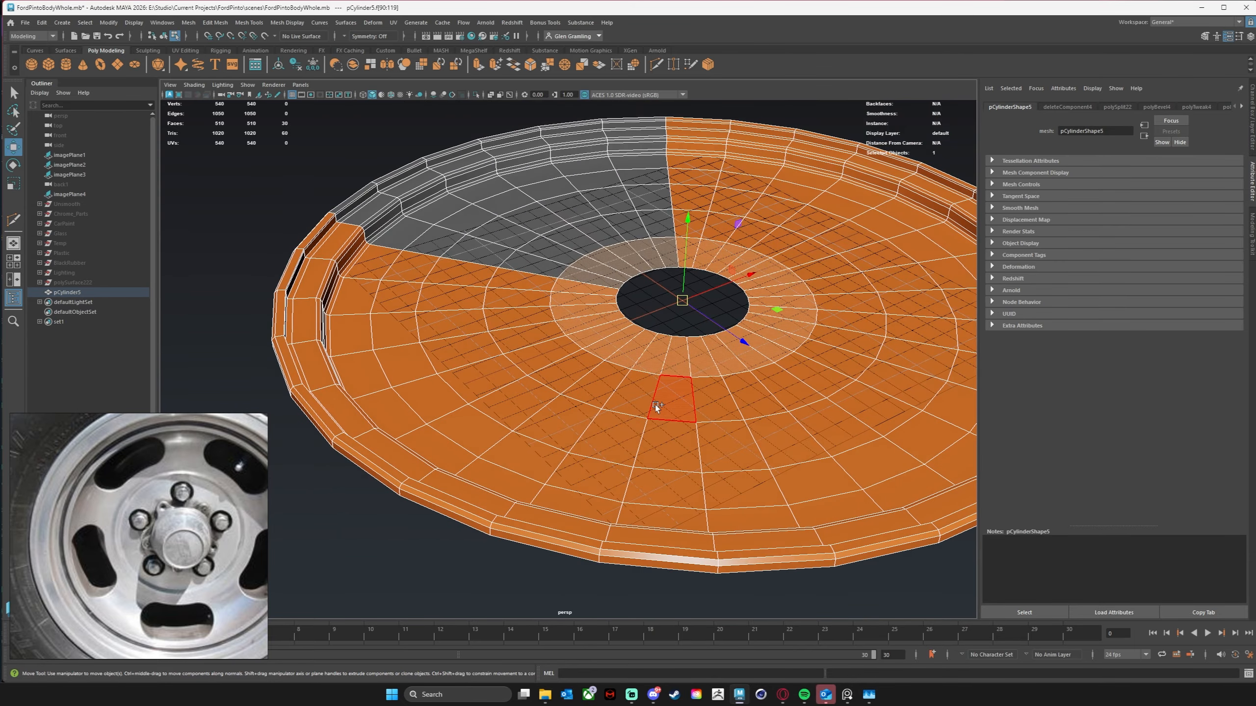
key("shift+period")
key("shift+period")
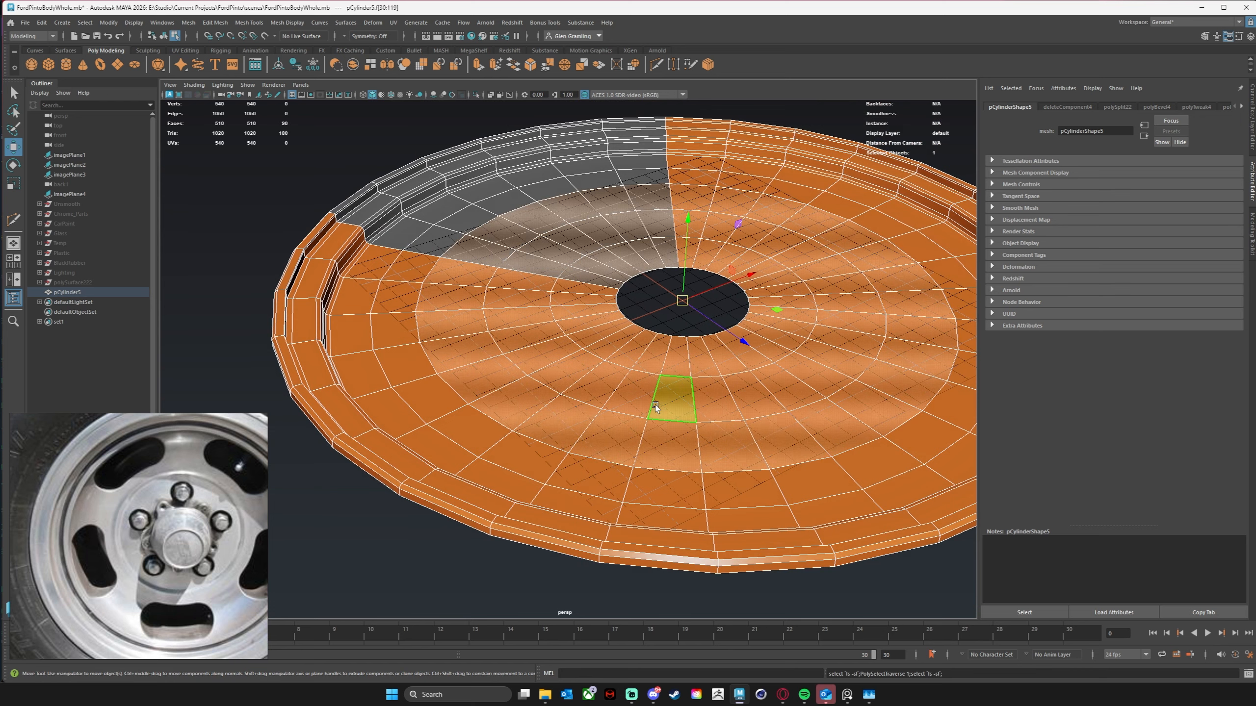
left_click_drag(576, 355, 646, 226, "alt")
left_click_drag(619, 276, 613, 283, "alt")
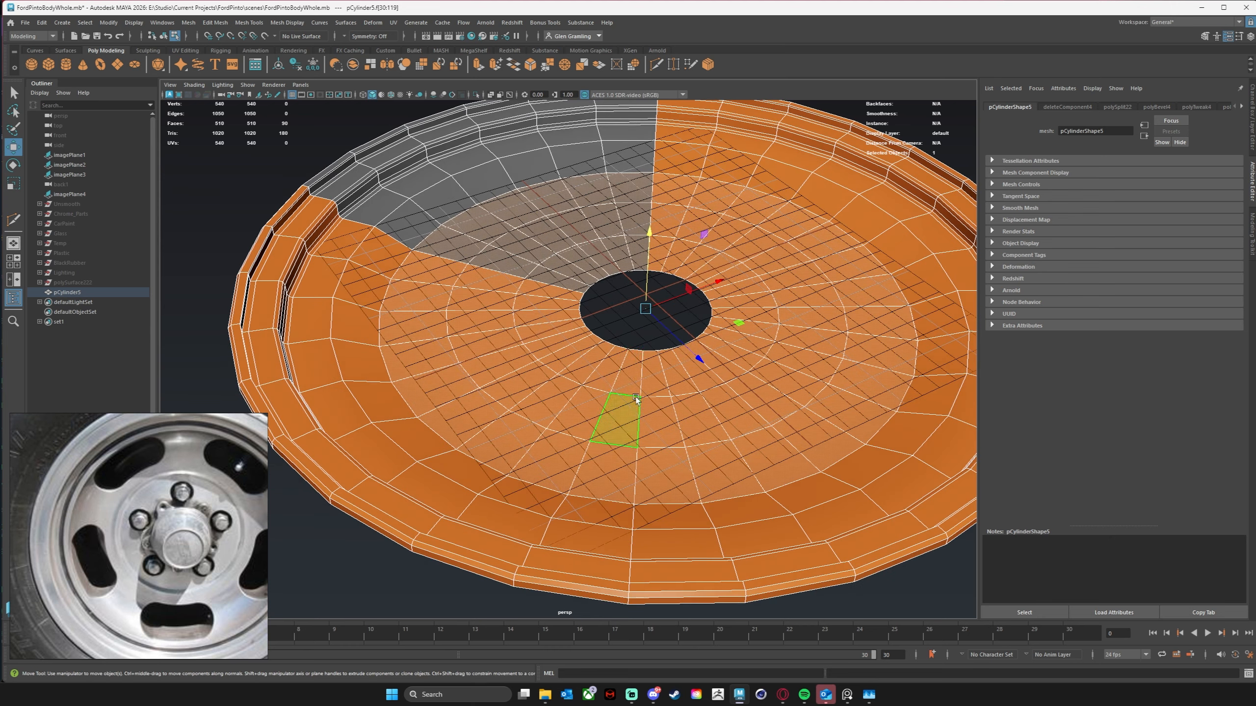
Step: Move the two innermost face rings slightly further down to dish the centre, and hide the viewport grid
left_click(630, 379)
left_click(652, 389, "shift")
double_click(652, 389, "shift")
left_click_drag(651, 389, 585, 380, "alt")
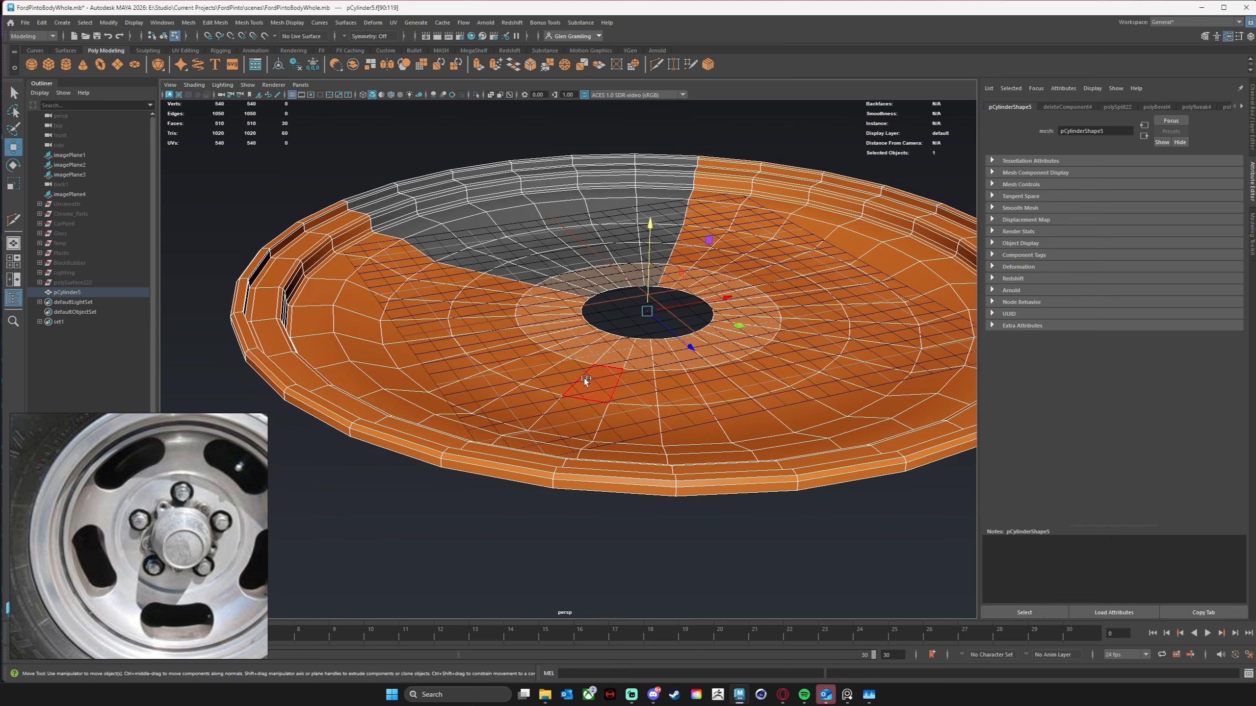
double_click(587, 379, "shift")
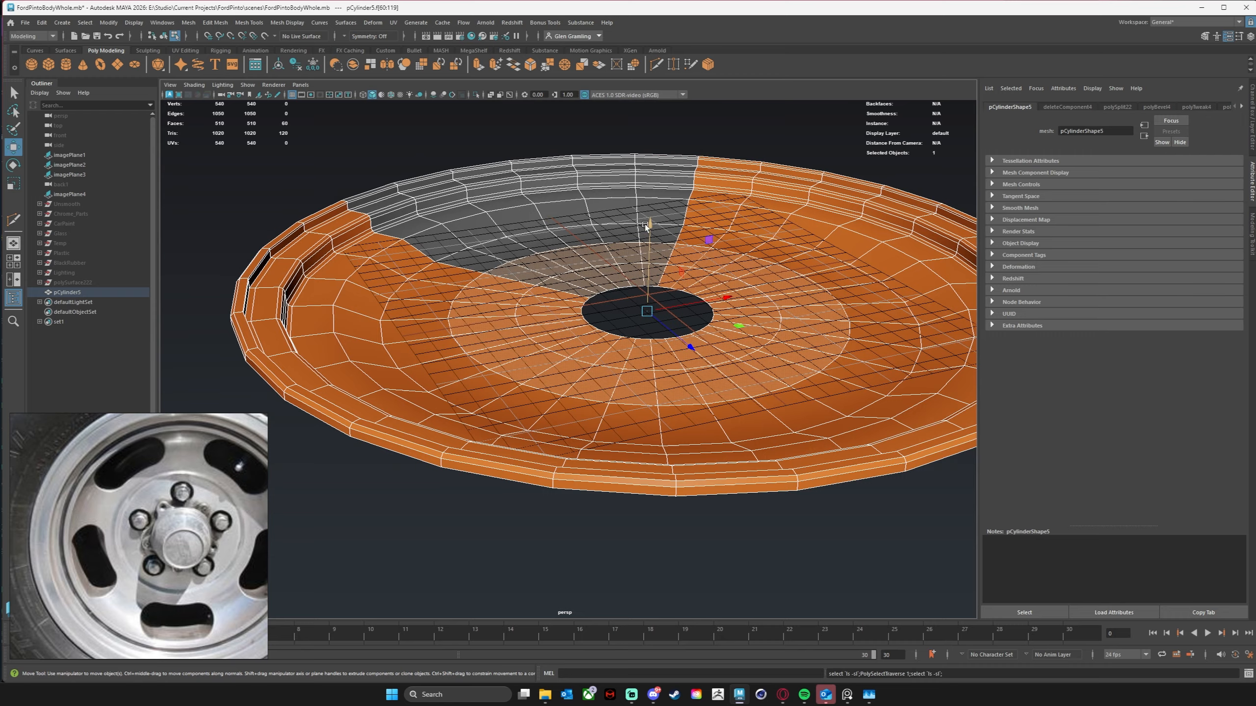
left_click_drag(650, 226, 655, 248)
left_click_drag(599, 333, 522, 359, "alt")
left_click(292, 97)
left_click_drag(692, 385, 460, 318, "alt")
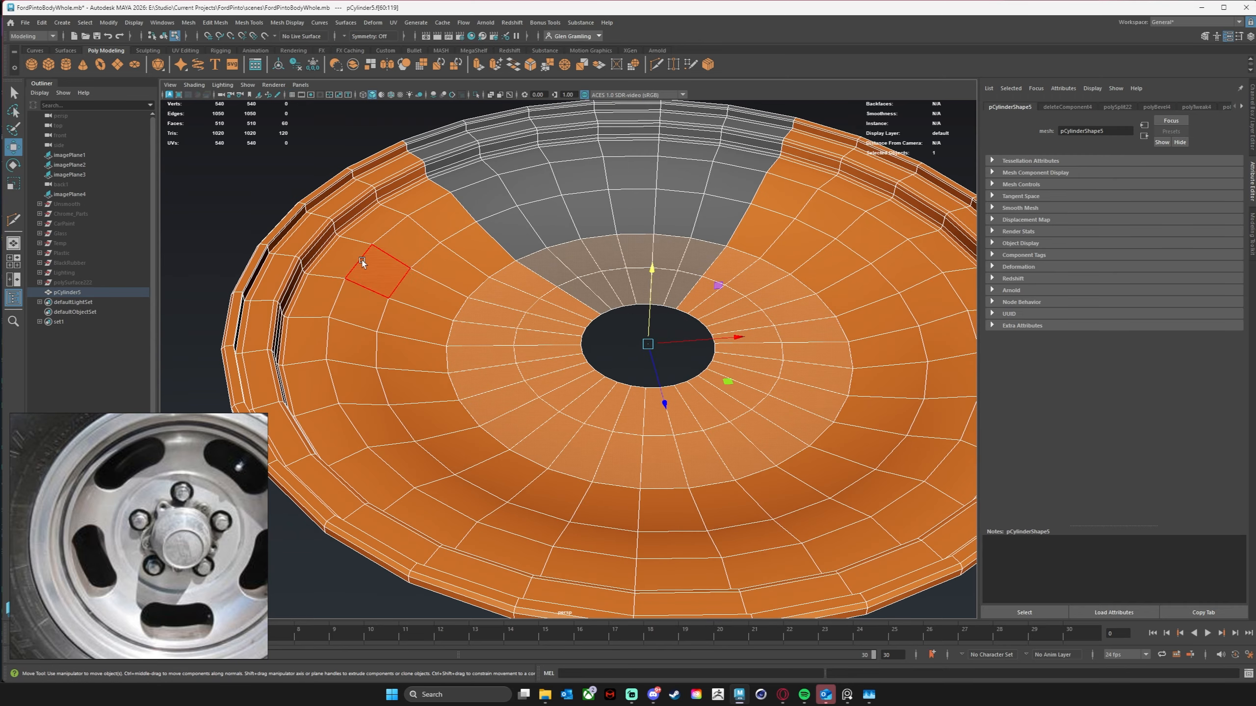
Step: Bevel the edge loop at the top of the dished slope with chamfer off and a fraction of 0.05
right_click_drag(330, 290, 341, 288)
double_click(341, 289)
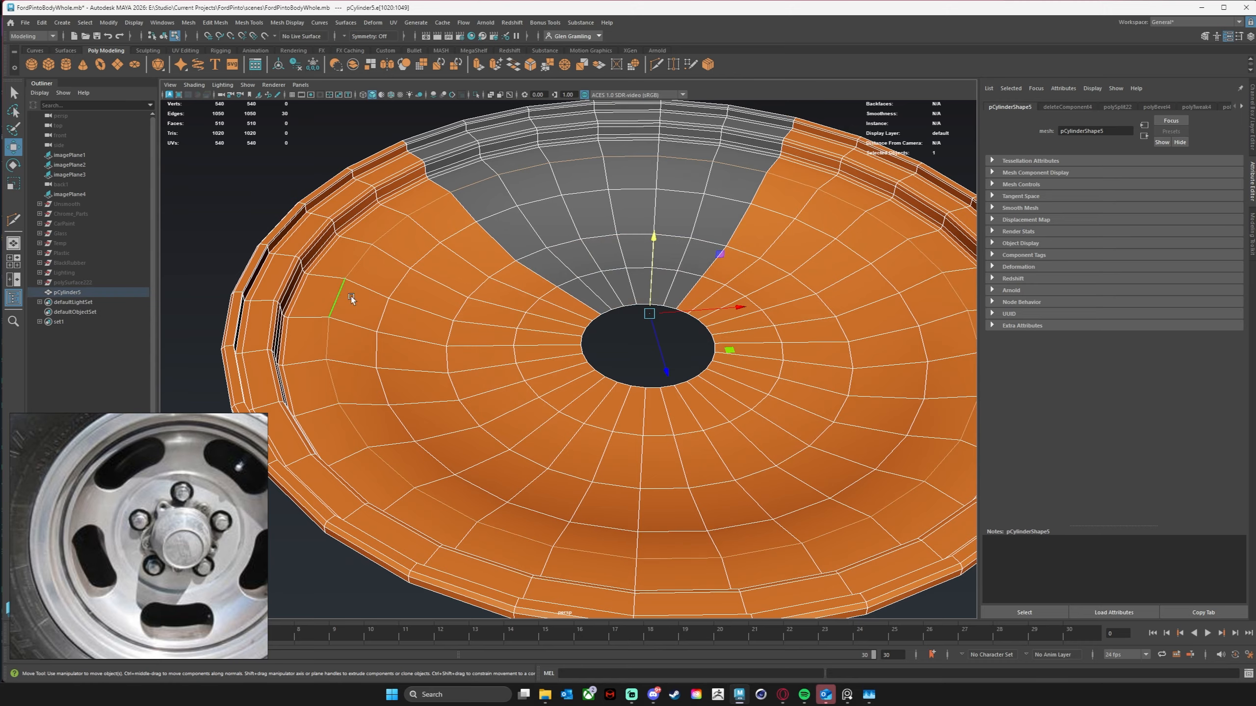
left_click_drag(352, 297, 554, 336, "alt")
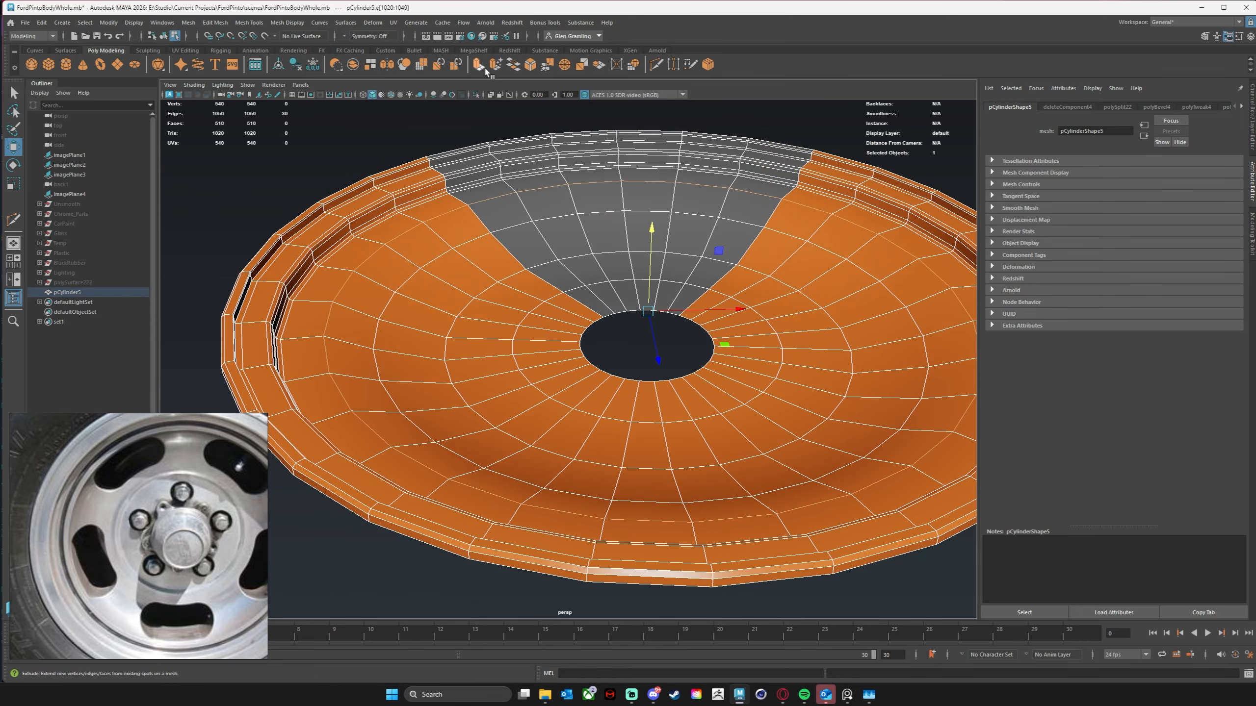
left_click(530, 65)
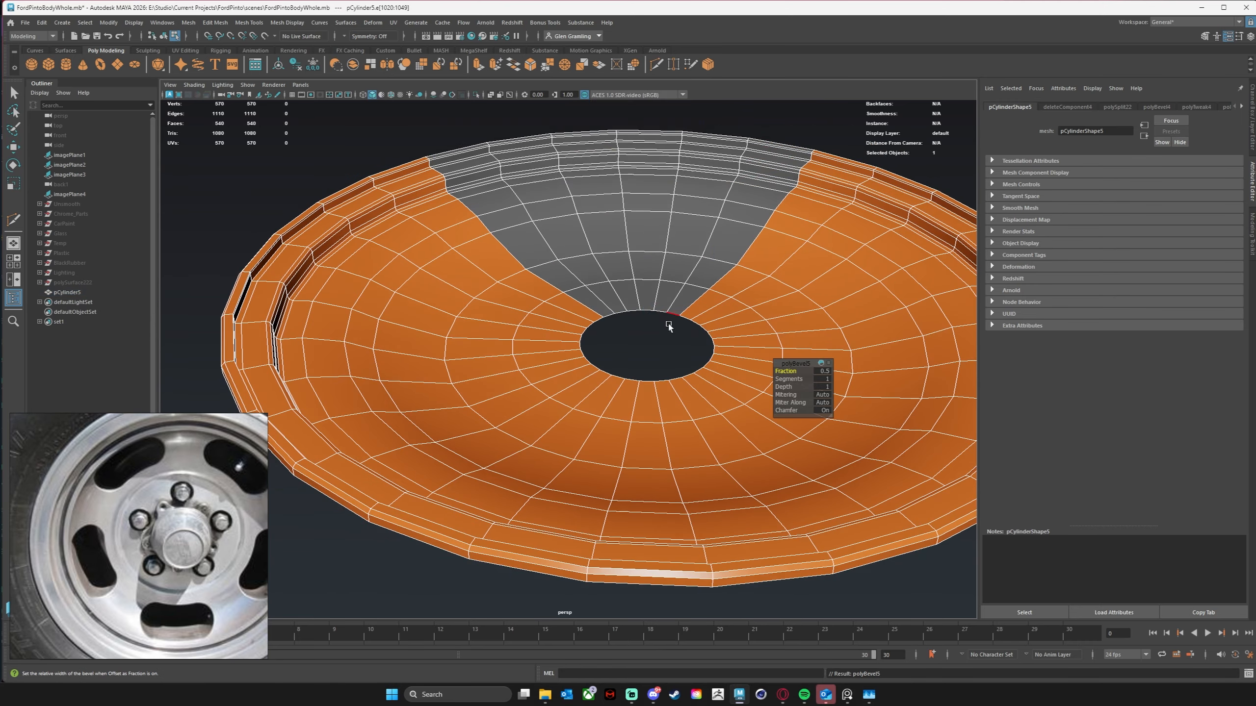
left_click(789, 410)
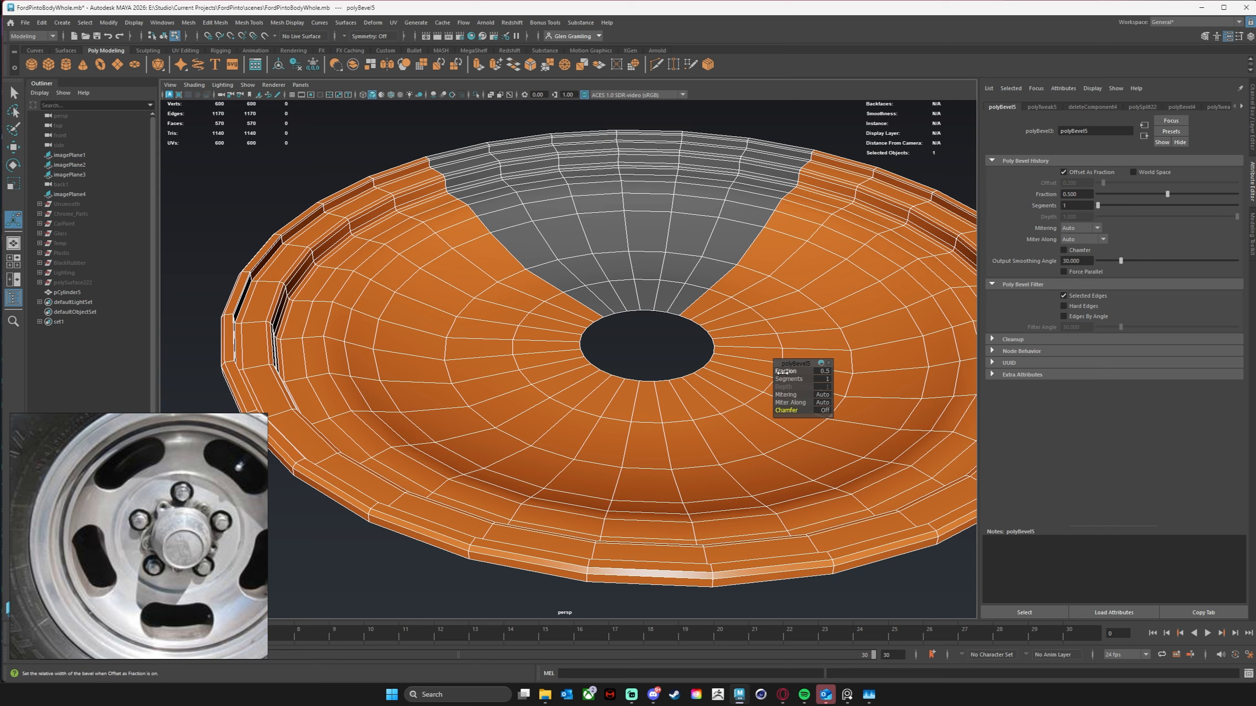
left_click_drag(785, 371, 782, 371)
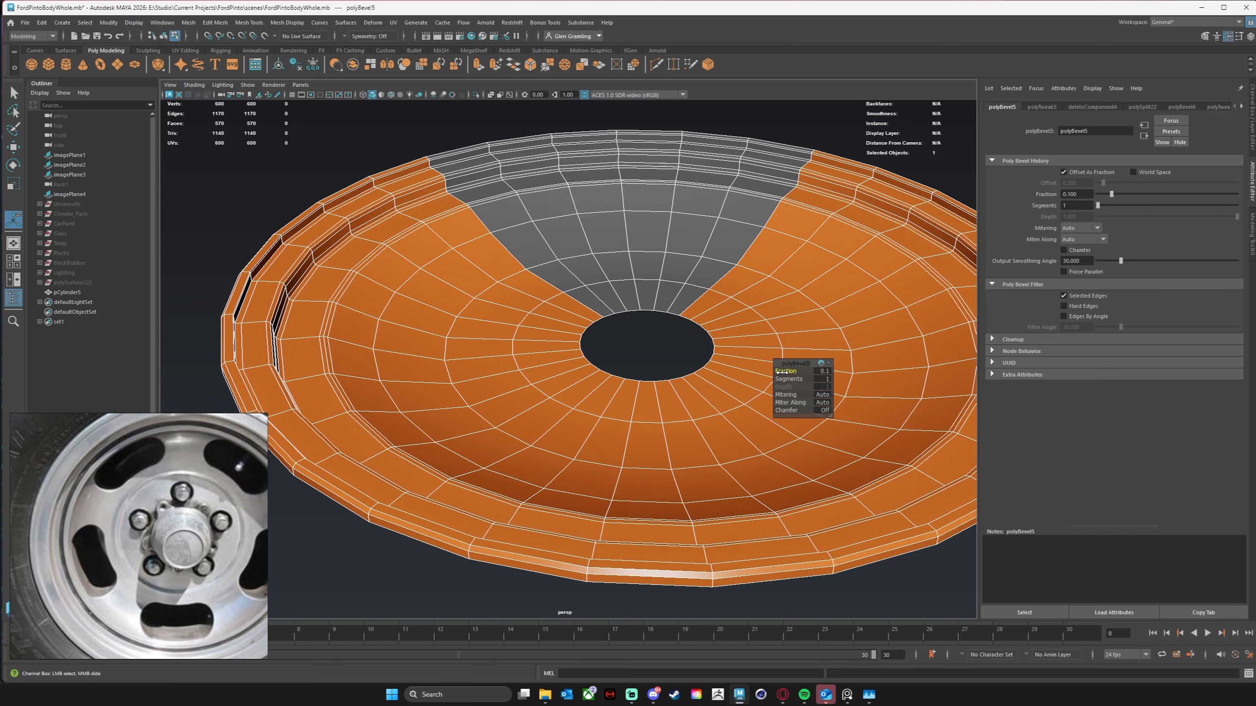
left_click(824, 372)
key("Return")
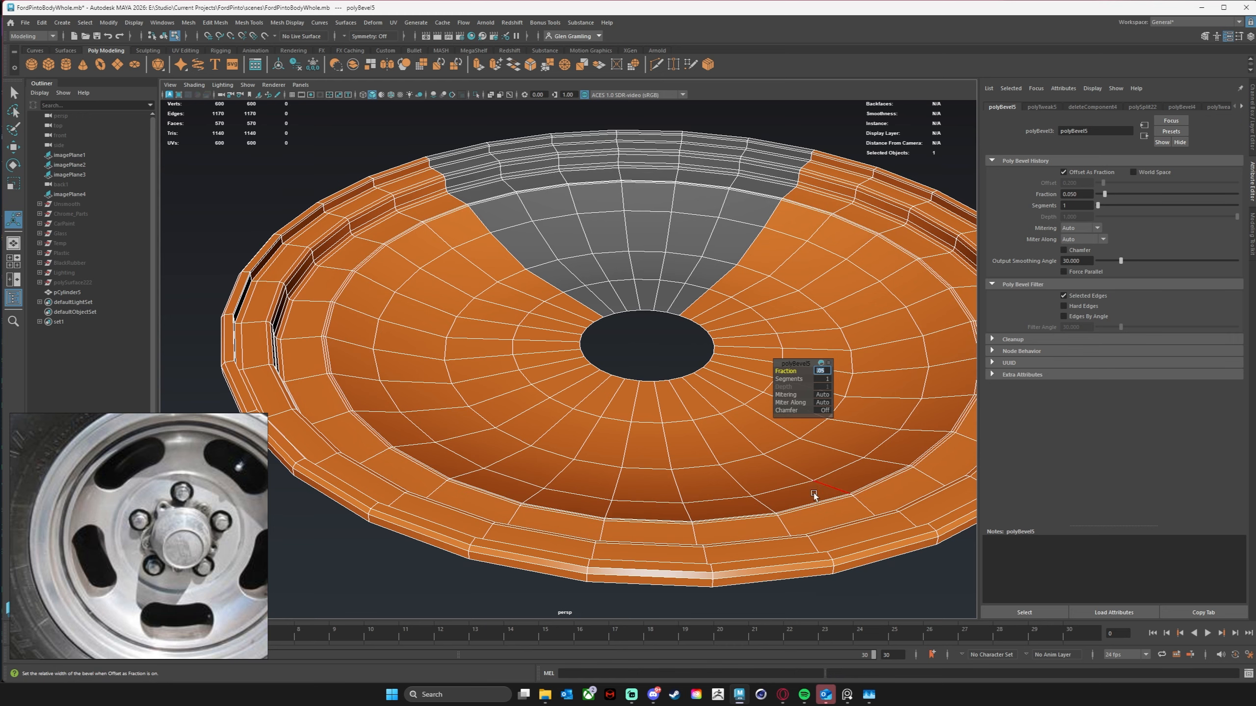
Step: Preview the dished disc in smoothed display, inspect the bevelled slope edge, and return the disc to unsmoothed display
left_click_drag(814, 495, 812, 522, "alt")
right_click_drag(813, 522, 452, 378, "alt")
left_click_drag(453, 378, 456, 400, "alt")
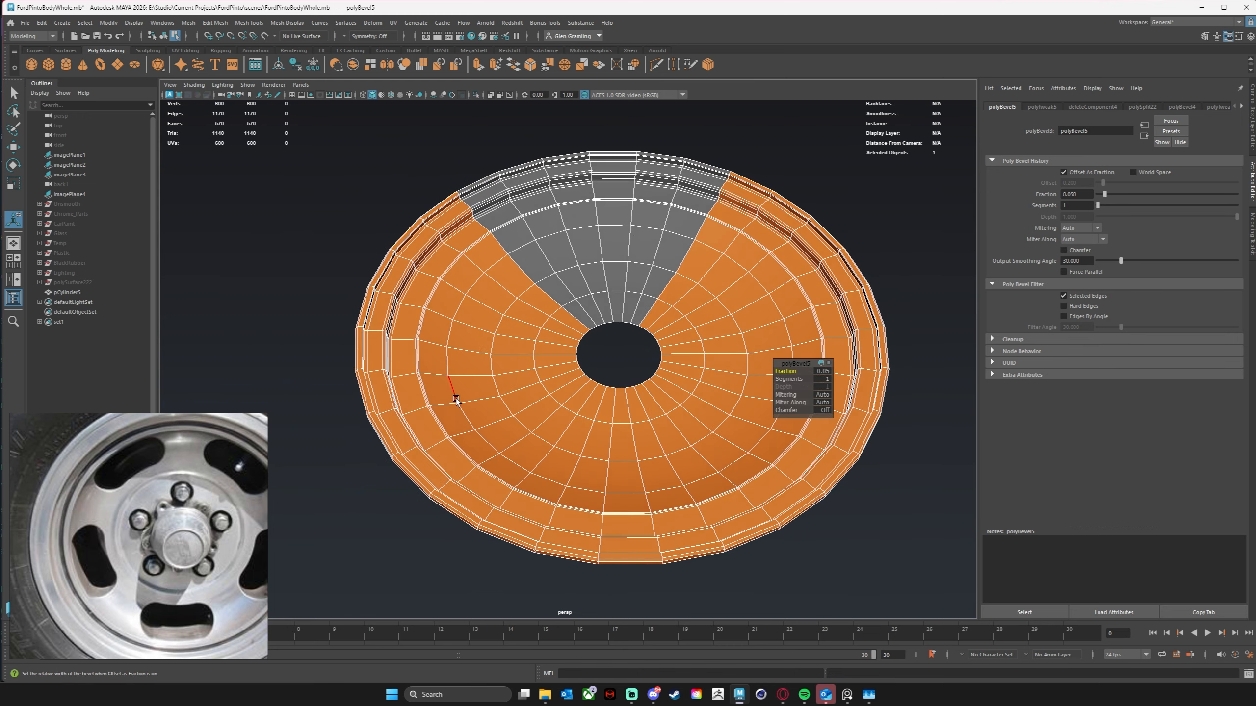
key("3")
right_click_drag(505, 343, 549, 328)
left_click(326, 253)
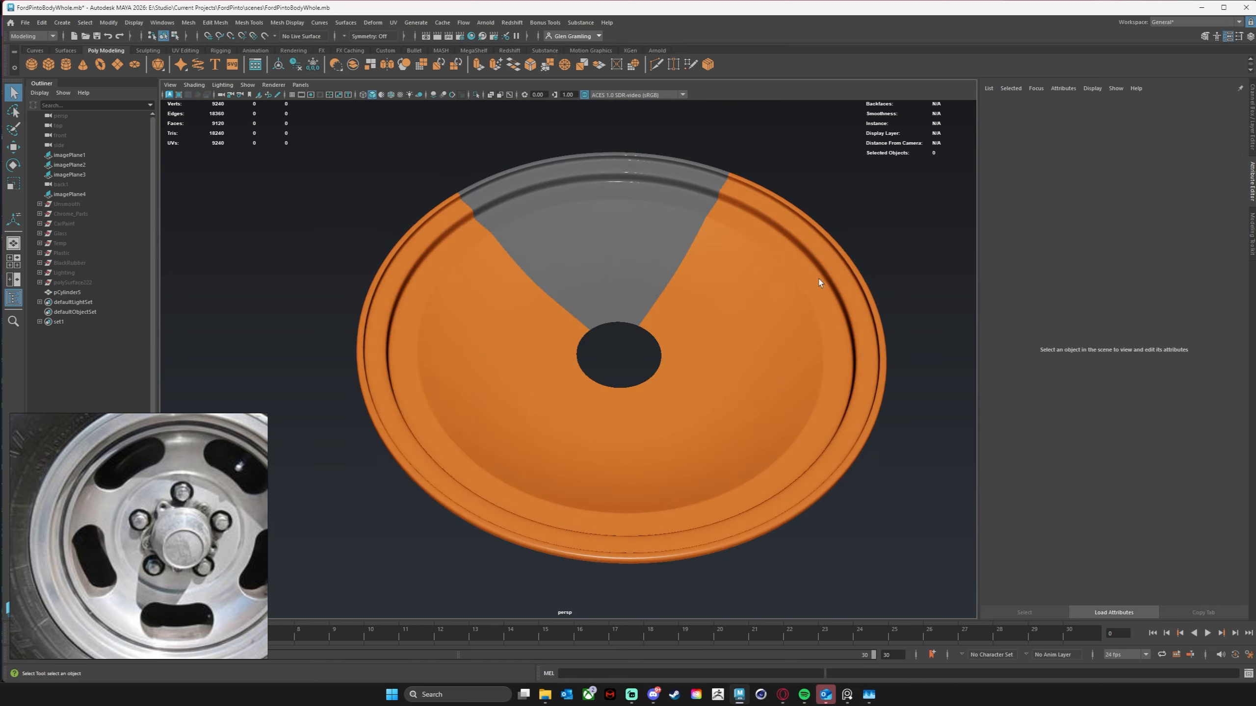
mouse_move(818, 283)
left_mouse_down("alt")
mouse_move(841, 241)
mouse_move(859, 241)
mouse_move(905, 314)
mouse_move(889, 283)
mouse_move(892, 310)
mouse_move(546, 341)
left_mouse_up("alt")
left_click(527, 387)
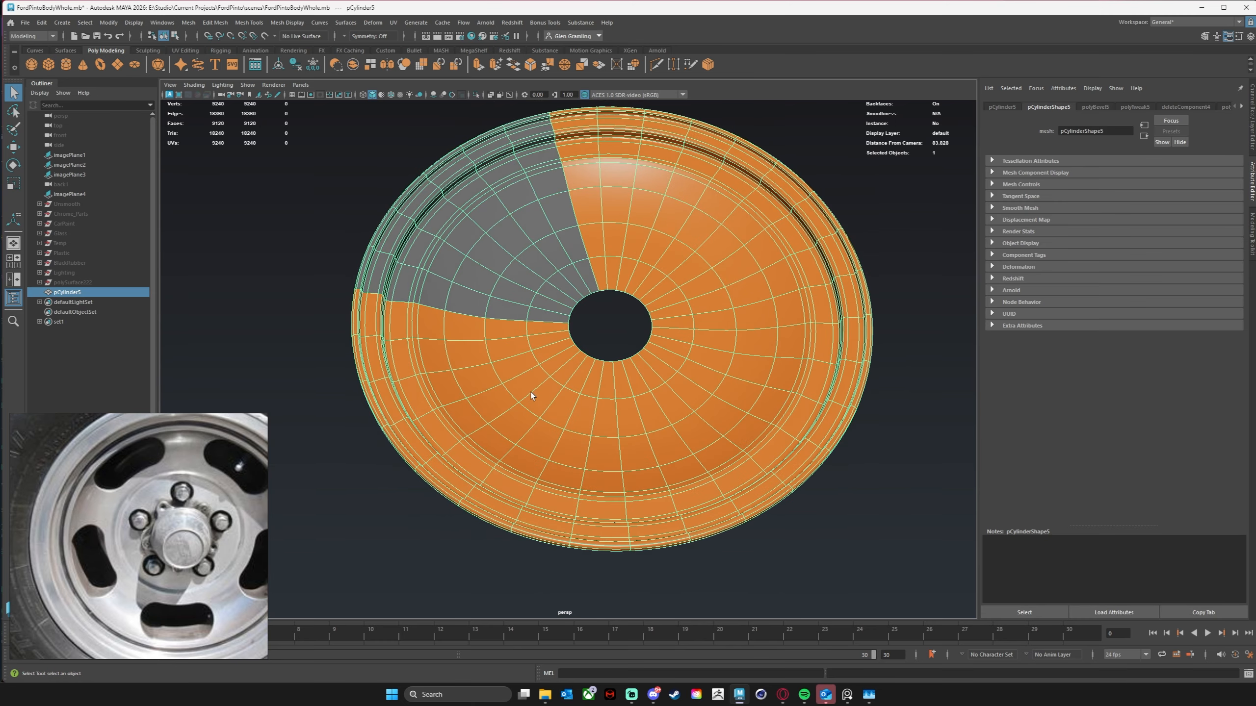
key("1")
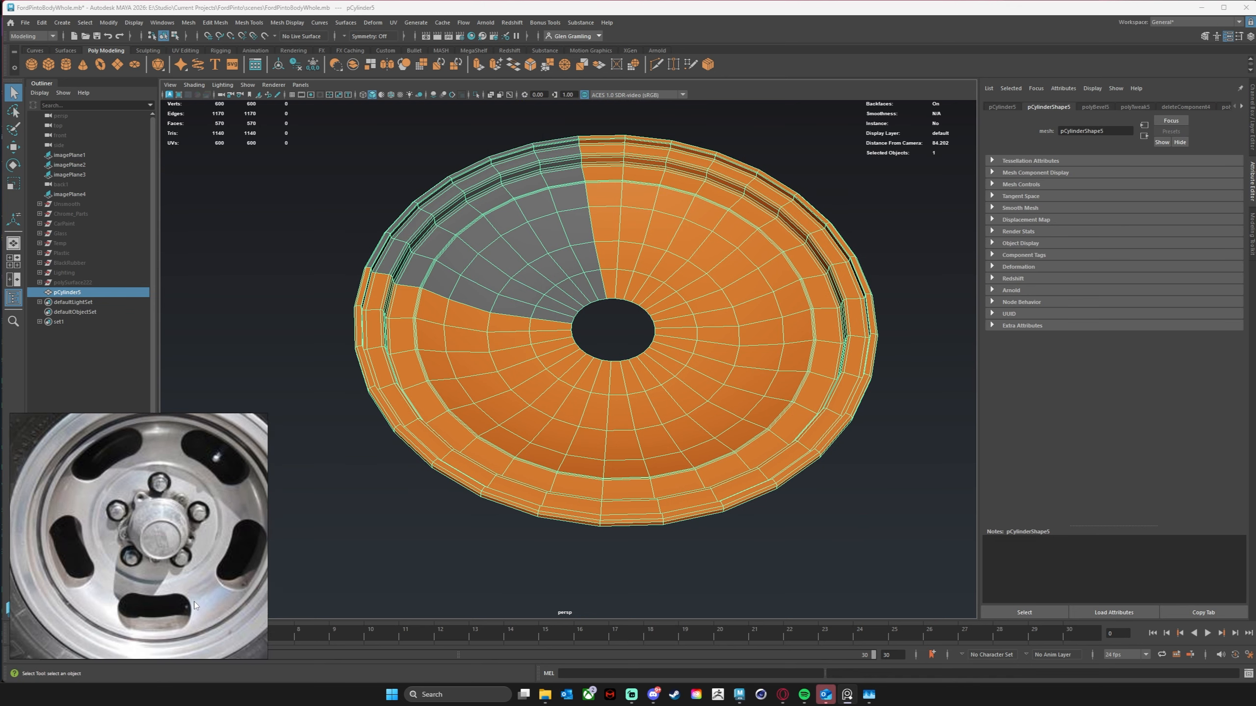
Step: Compare the dished disc from above and at a low angle with the slotted wheel reference photo
left_click_drag(545, 501, 519, 499, "alt")
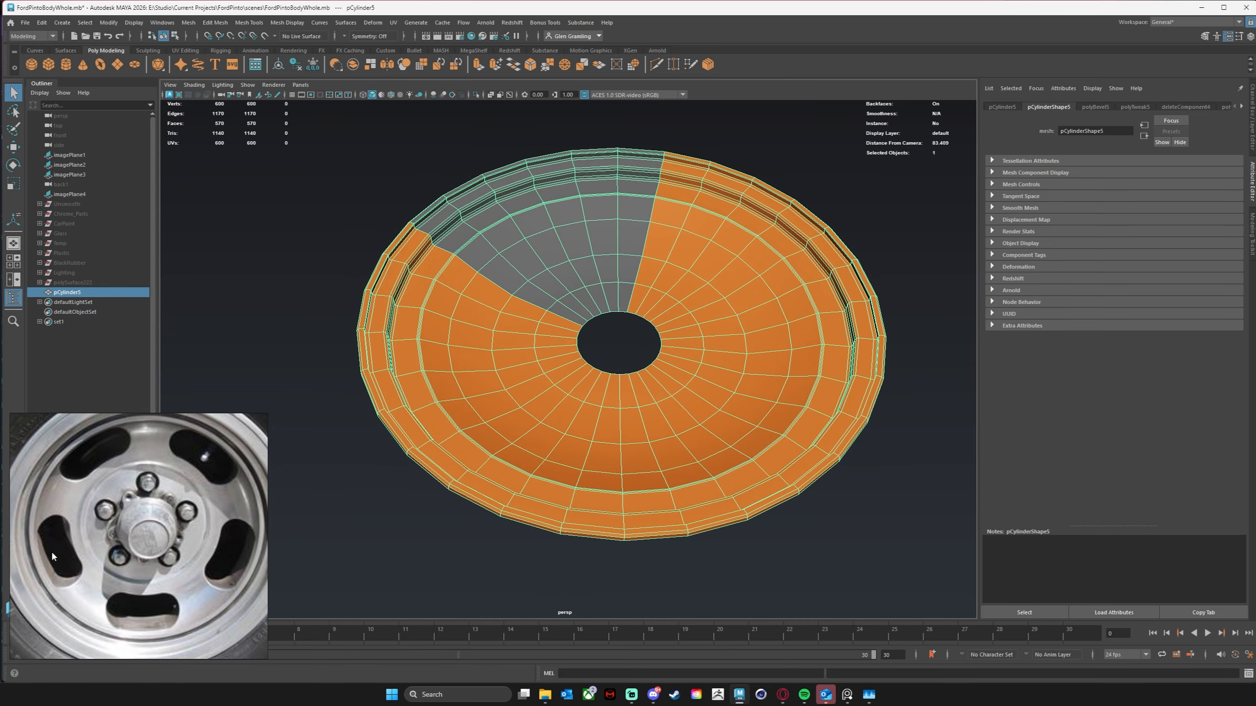
left_click_drag(651, 431, 641, 450, "alt")
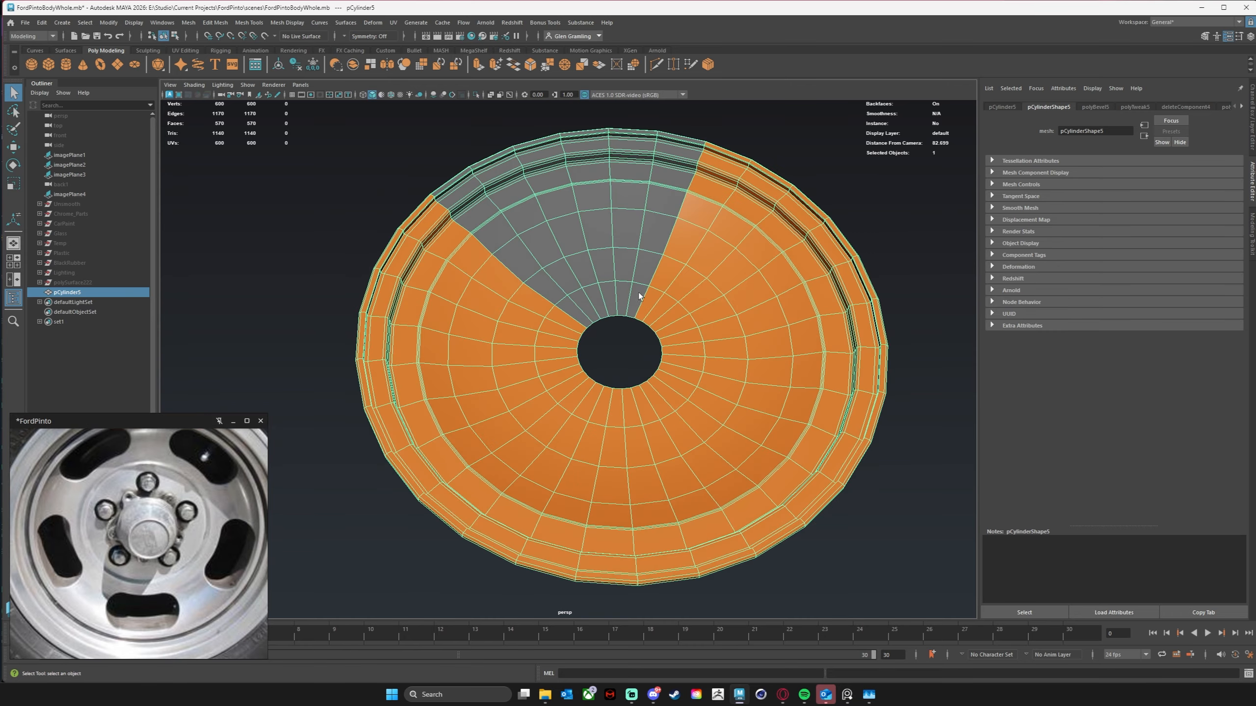
middle_click_drag(638, 292, 640, 329, "alt")
right_click_drag(595, 359, 690, 464, "alt")
left_click_drag(690, 464, 620, 394, "alt")
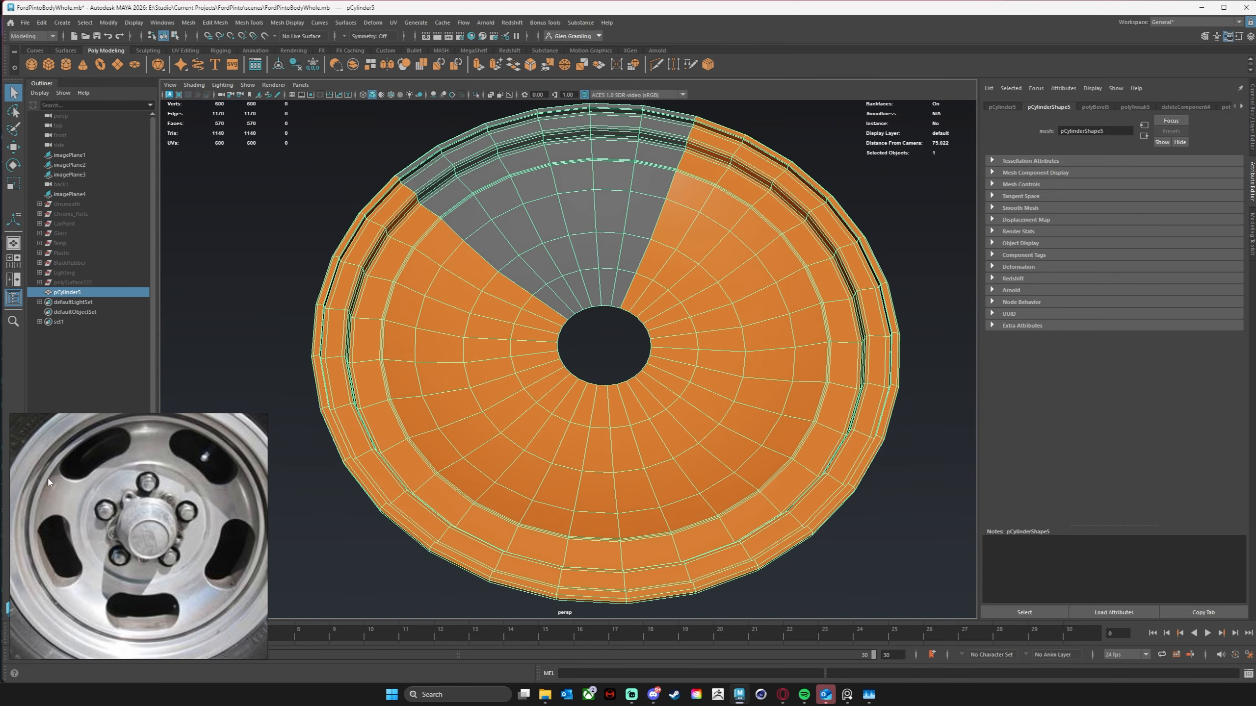
left_click_drag(748, 384, 762, 342, "alt")
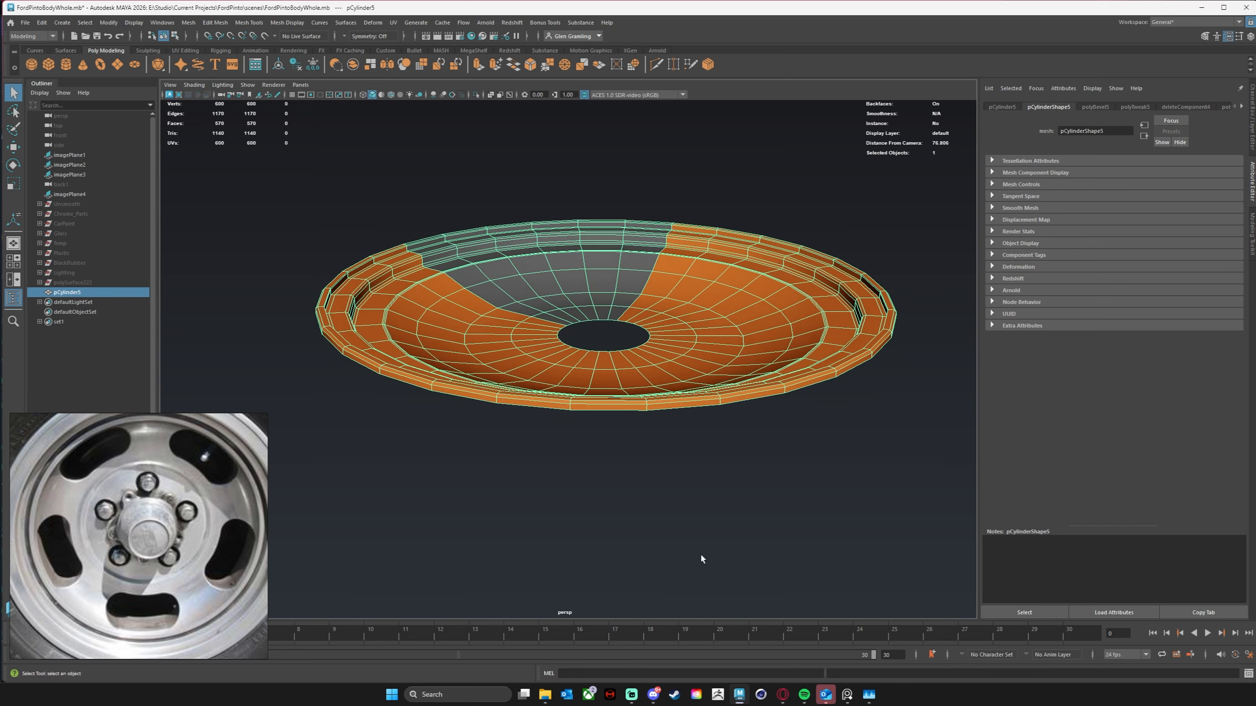
Step: Browse the wheel reference photos and examine the slot layout on the grey five-slot wheel up close
scroll(206, 486, "down", 3)
middle_click_drag(207, 485, 163, 564)
scroll(233, 467, "down", 4)
middle_click_drag(234, 468, 121, 505)
mouse_move(155, 431)
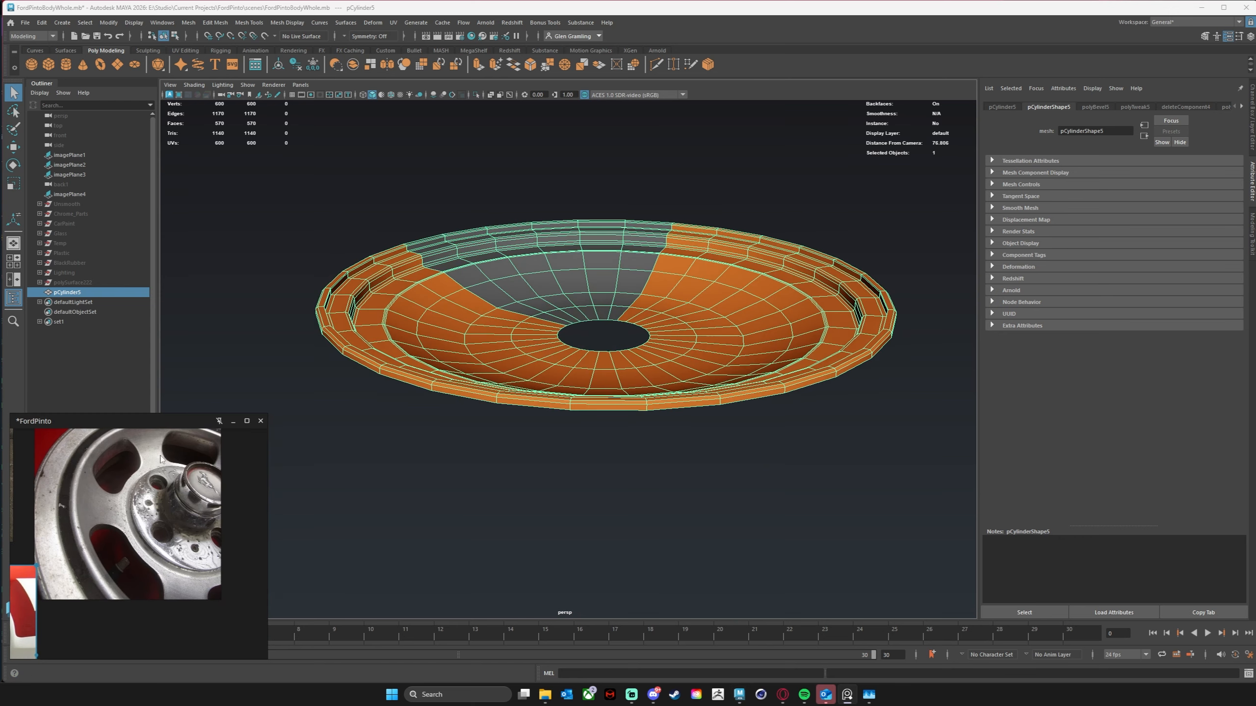
scroll(108, 464, "down", 5)
middle_click_drag(168, 471, 157, 501)
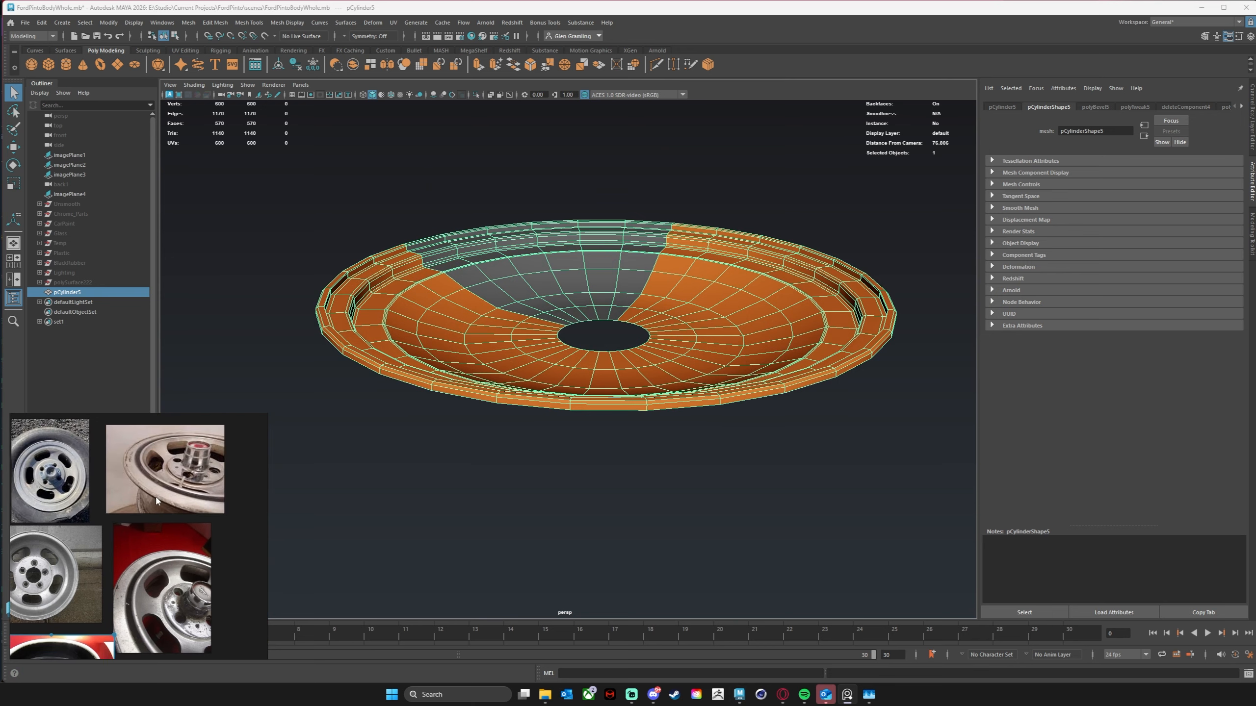
middle_click_drag(78, 530, 189, 555)
scroll(188, 479, "up", 5)
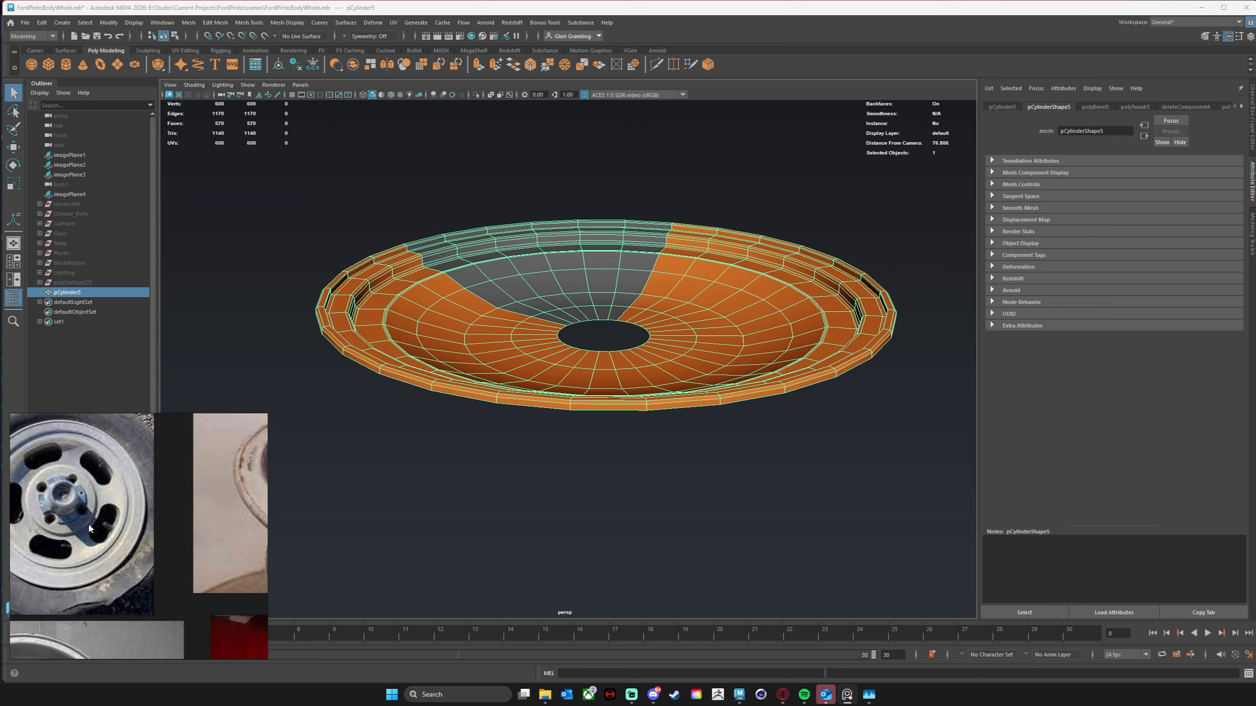
middle_click_drag(88, 522, 133, 526)
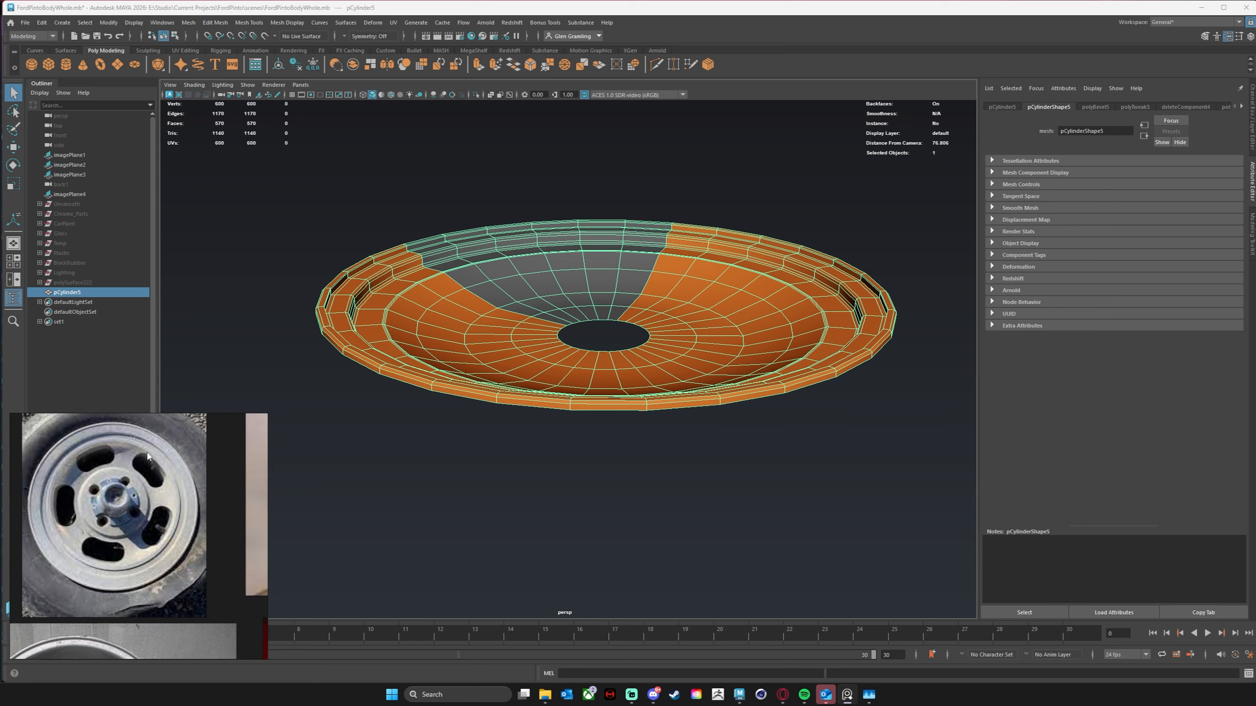
Step: Browse the wheel reference photos and examine the slotted wheel against the red background
middle_click_drag(174, 603, 210, 484)
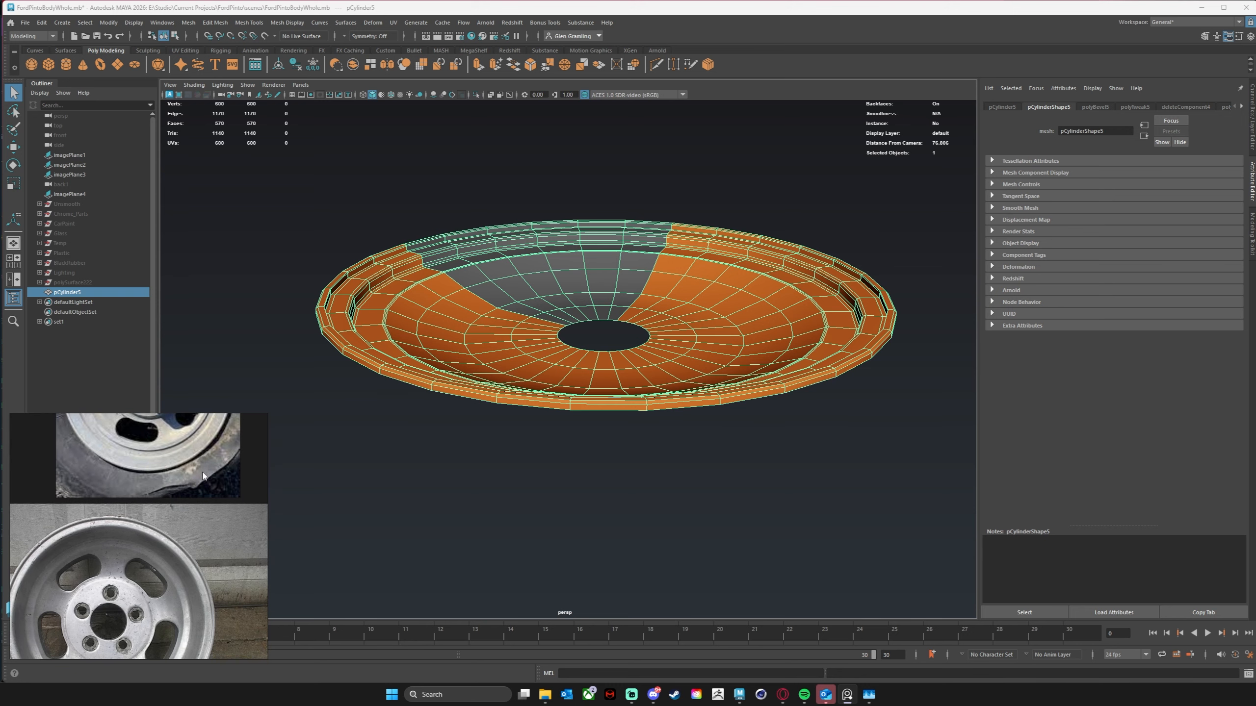
middle_click_drag(179, 580, 84, 629)
middle_click_drag(192, 523, 67, 584)
scroll(181, 523, "down", 2)
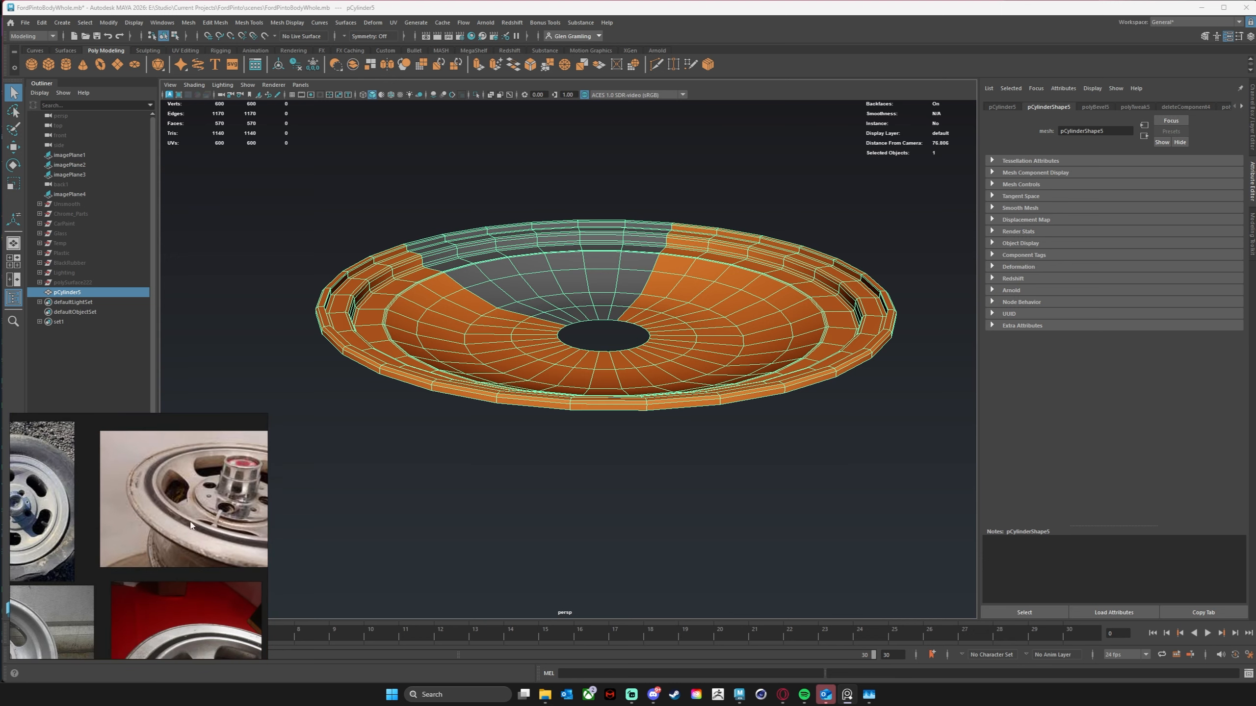
middle_click_drag(181, 524, 100, 528)
middle_click_drag(121, 572, 140, 489)
middle_click_drag(132, 577, 140, 510)
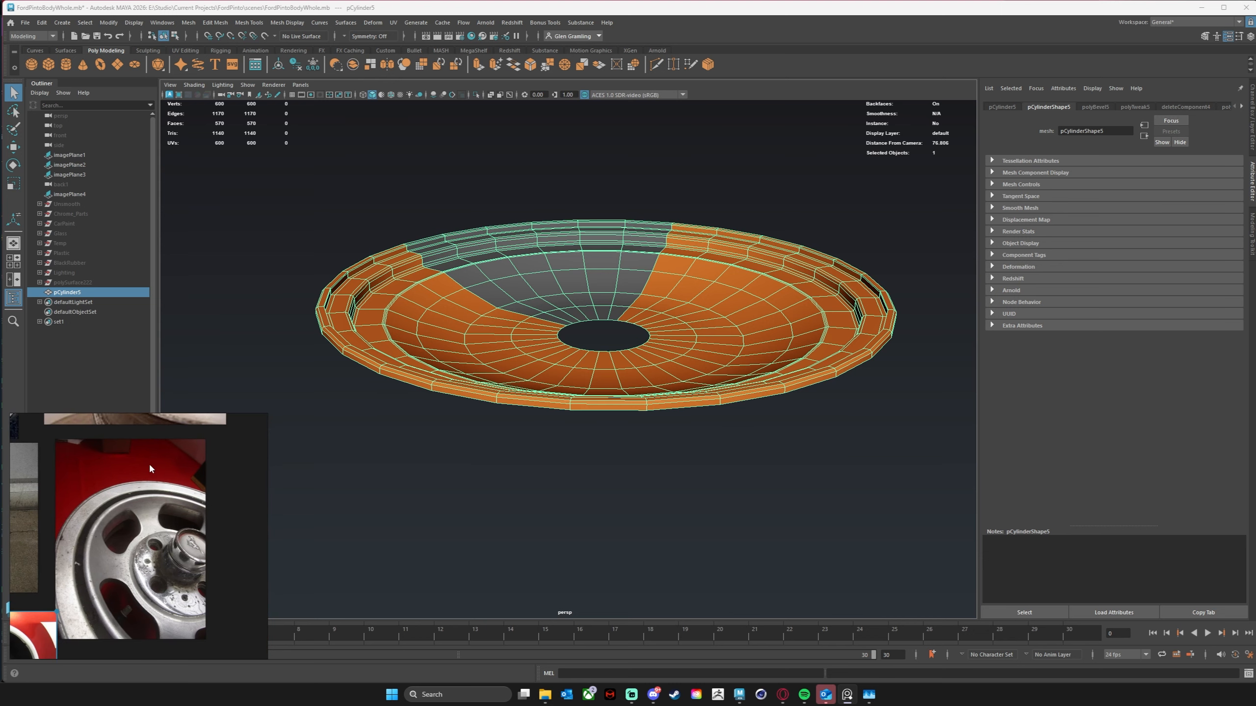
middle_click_drag(145, 467, 148, 485)
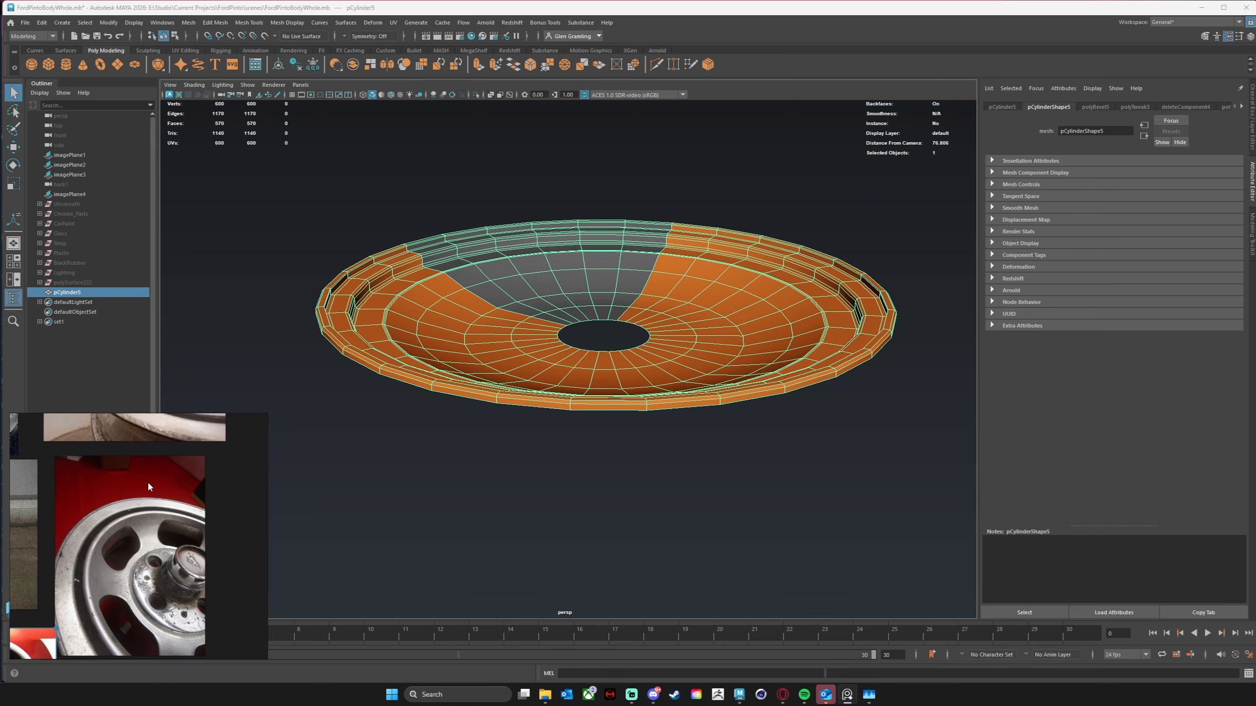
Step: View the dished disc from above and compare it with a close-up of the five-slot wheel in the front-on tyre photo
left_click_drag(633, 496, 633, 515, "alt")
middle_click_drag(586, 391, 579, 419, "alt")
right_click_drag(580, 420, 592, 417, "alt")
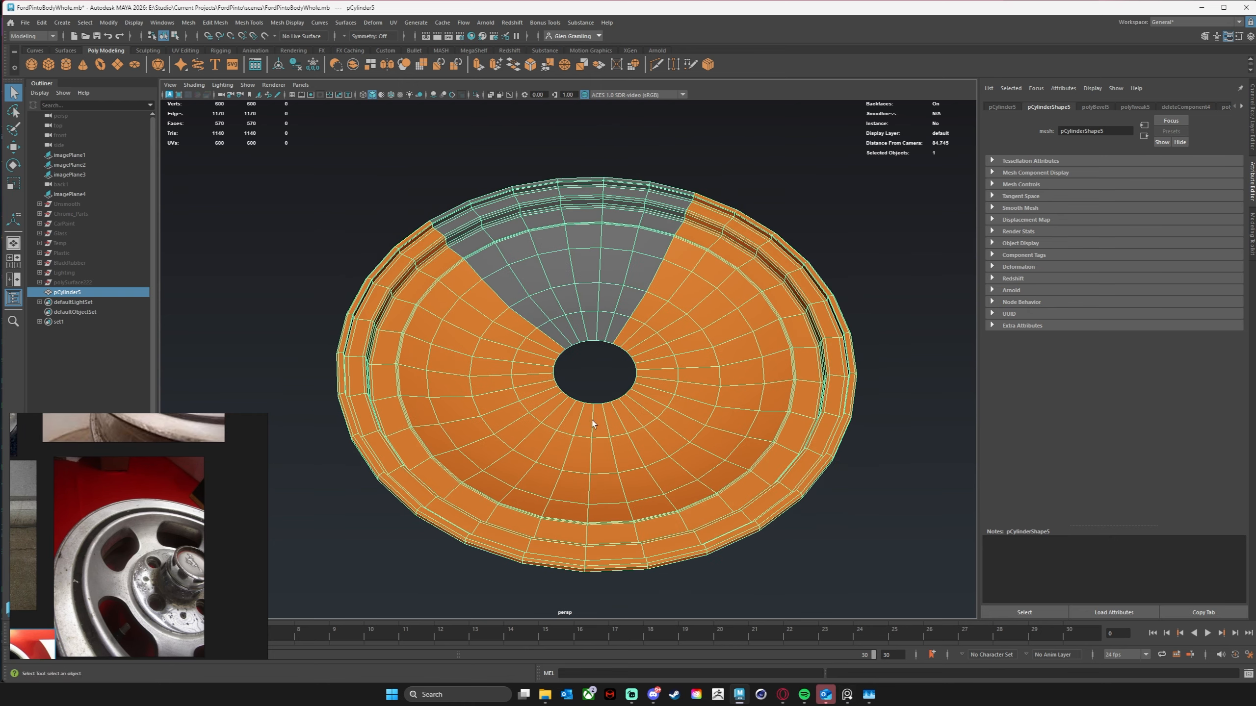
left_click_drag(592, 414, 589, 421, "alt")
left_click_drag(598, 347, 593, 307, "alt")
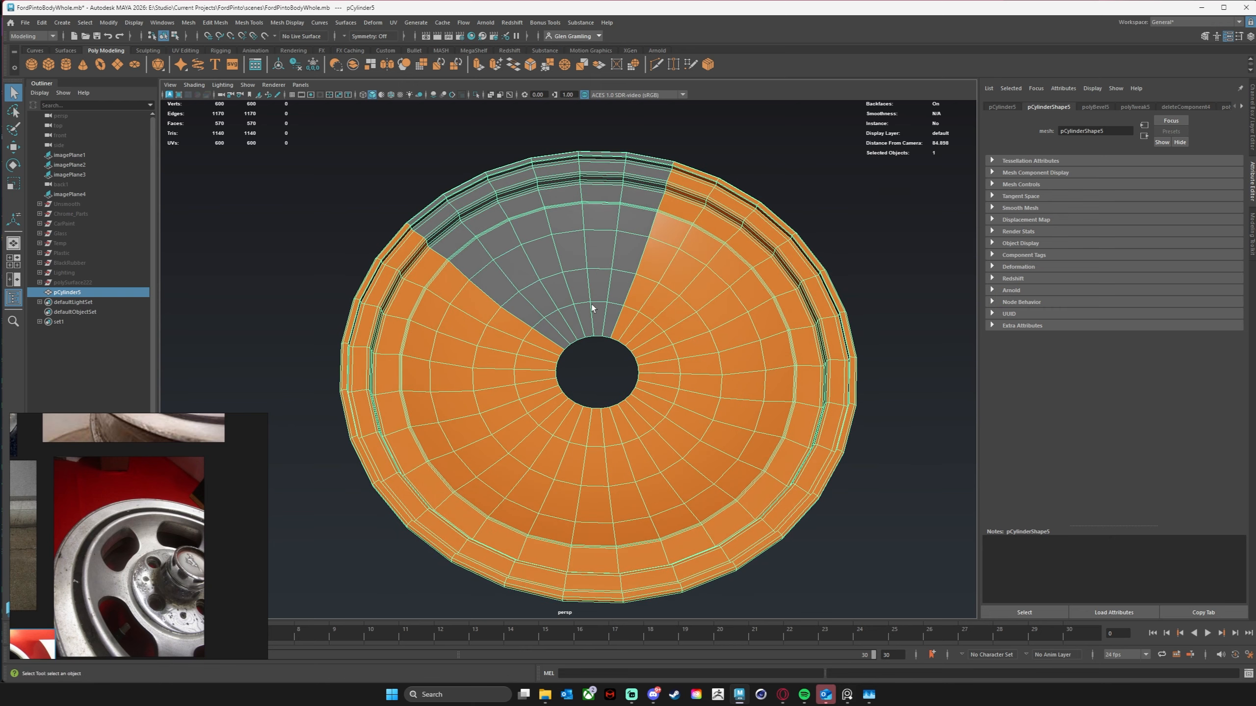
scroll(584, 345, "down", 3)
scroll(125, 589, "down", 5)
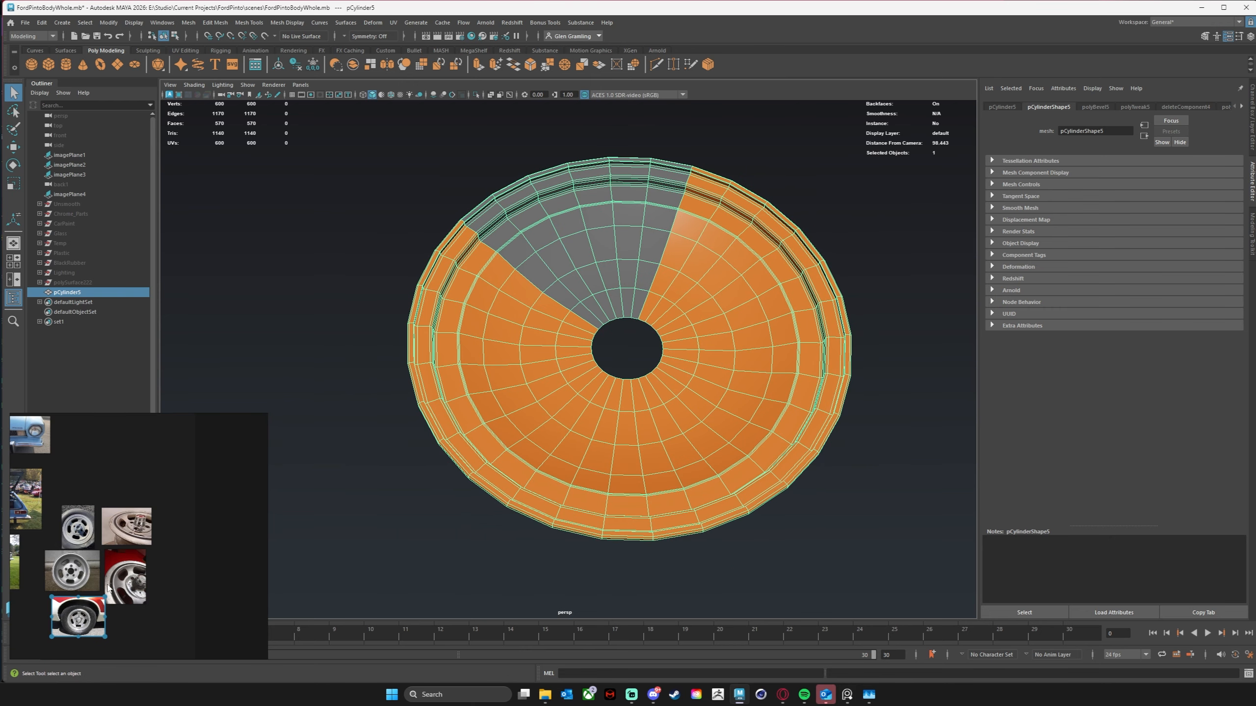
scroll(74, 541, "up", 8)
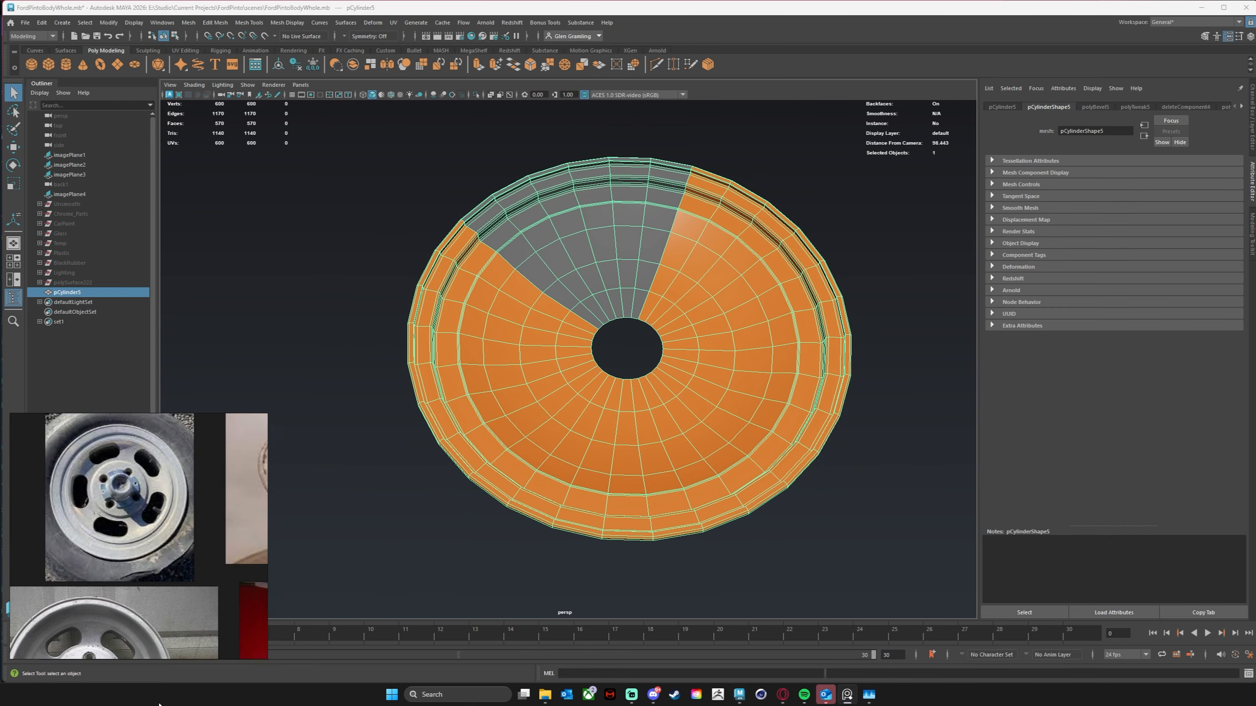
middle_click_drag(159, 705, 157, 696)
middle_click_drag(155, 648, 150, 435)
scroll(150, 507, "up", 2)
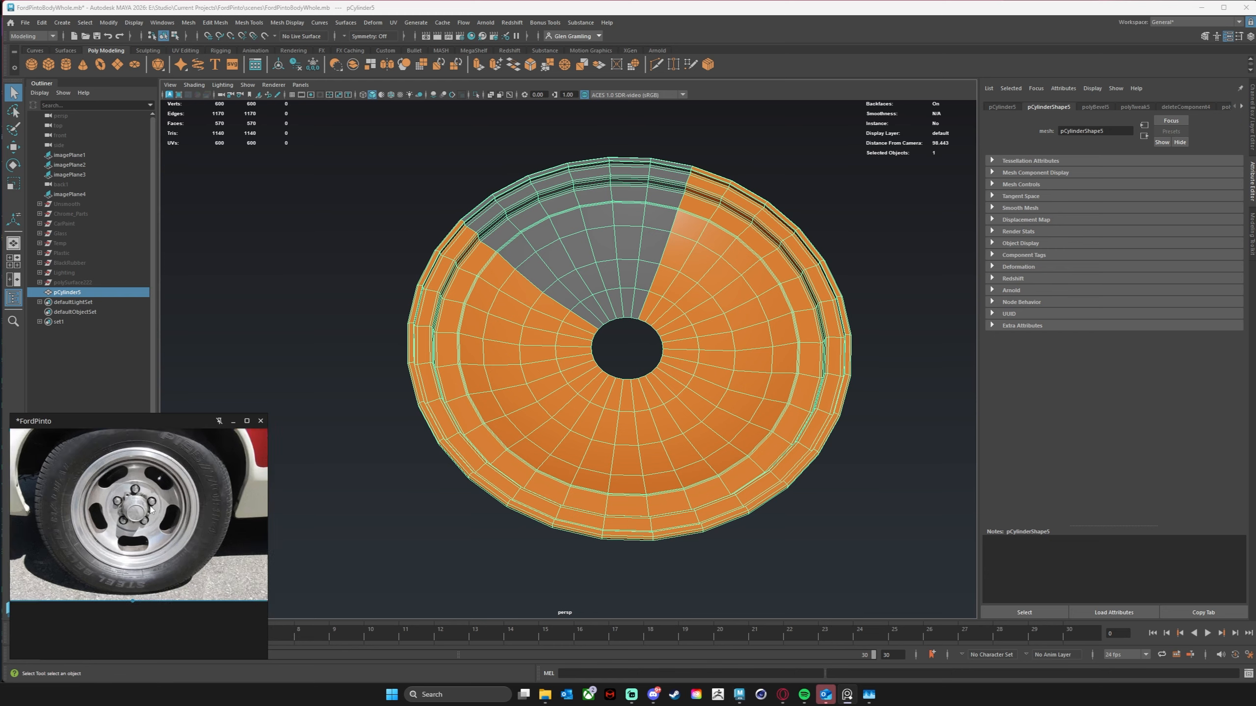
scroll(149, 514, "up", 3)
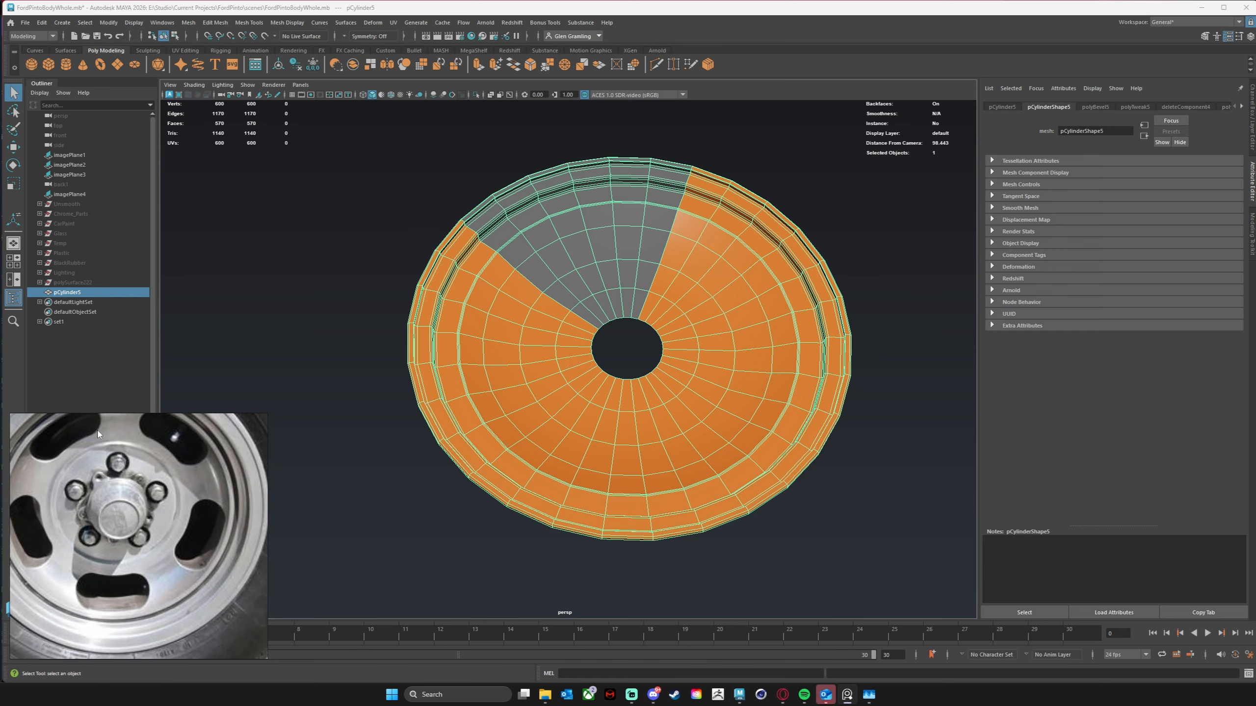
Step: Insert two edge loops around the centre hole on the disc's dished face with the Multi-Cut tool
left_click_drag(665, 443, 648, 400, "alt")
scroll(702, 399, "up", 2)
scroll(703, 398, "up", 2)
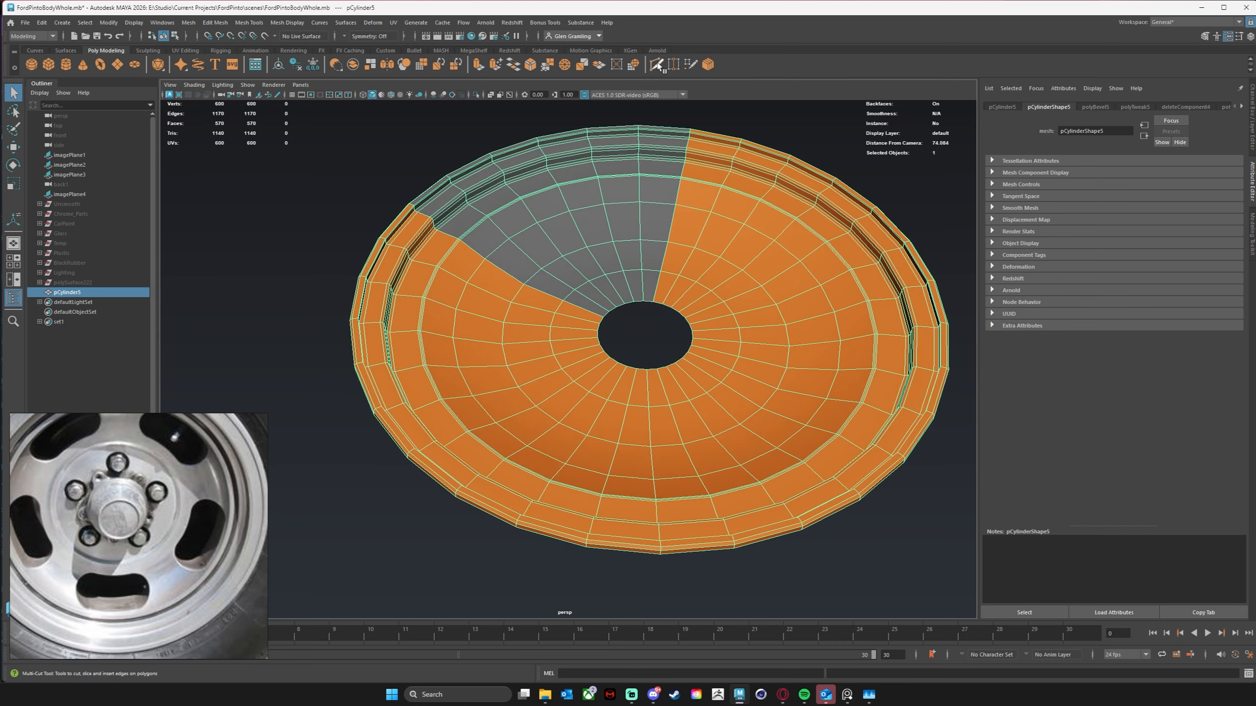
key("ctrl")
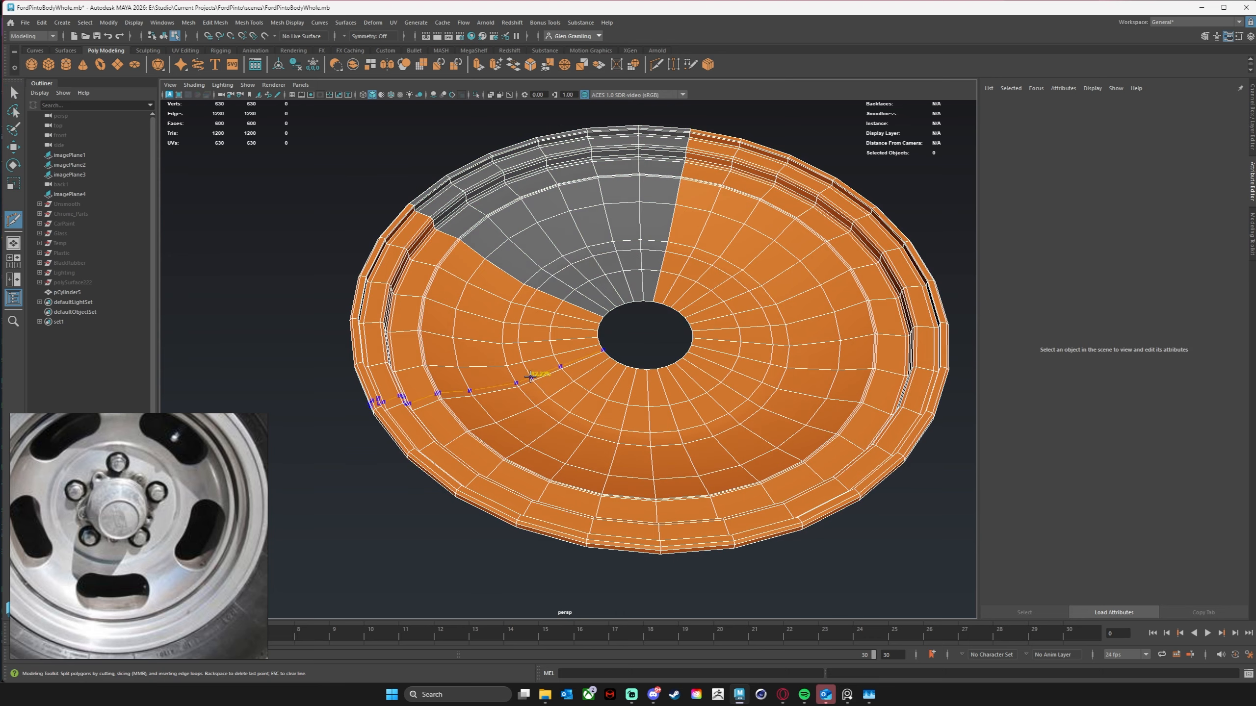
left_click_drag(638, 396, 633, 401, "alt")
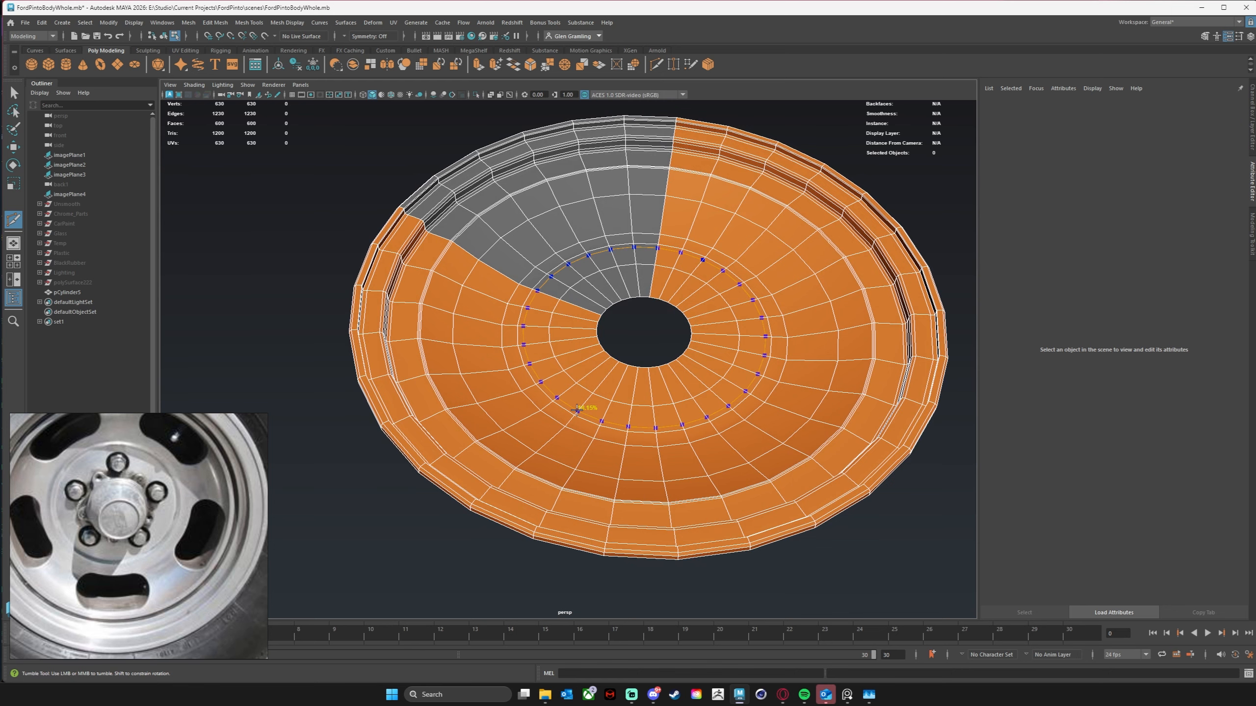
left_click_drag(727, 407, 670, 397, "alt")
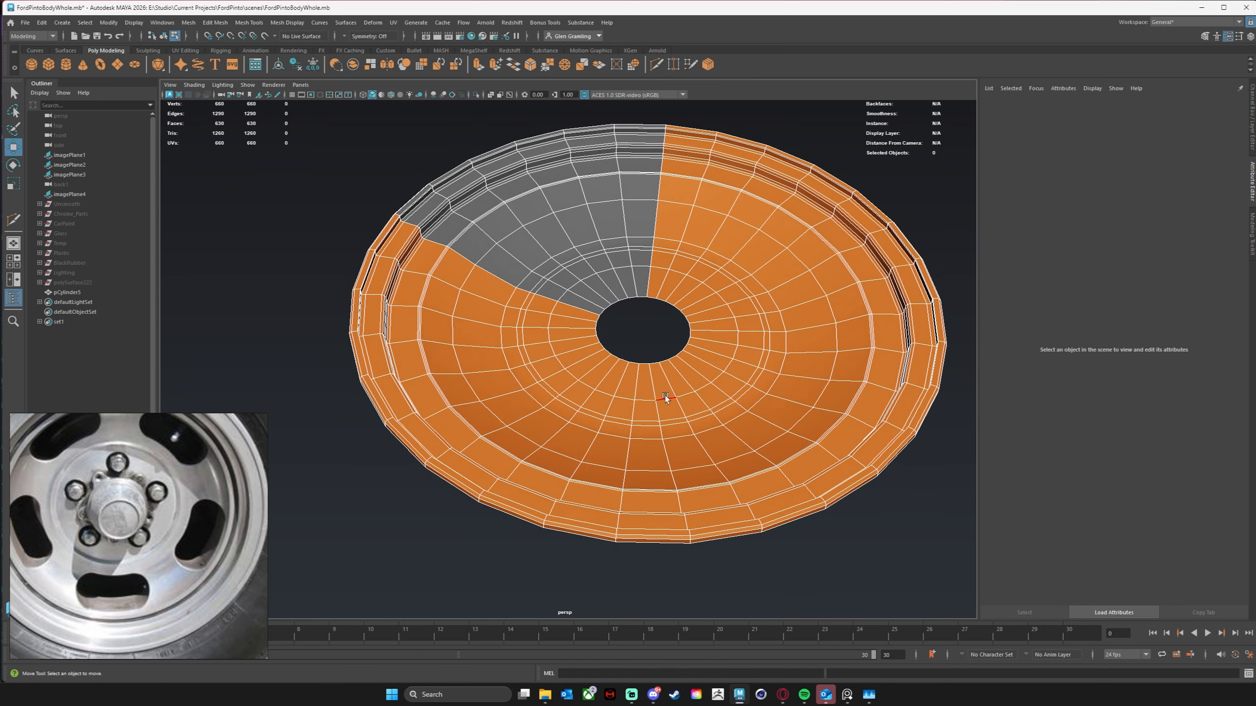
Step: Select the two innermost face rings around the centre hole and raise them into a hub platform
double_click(641, 380)
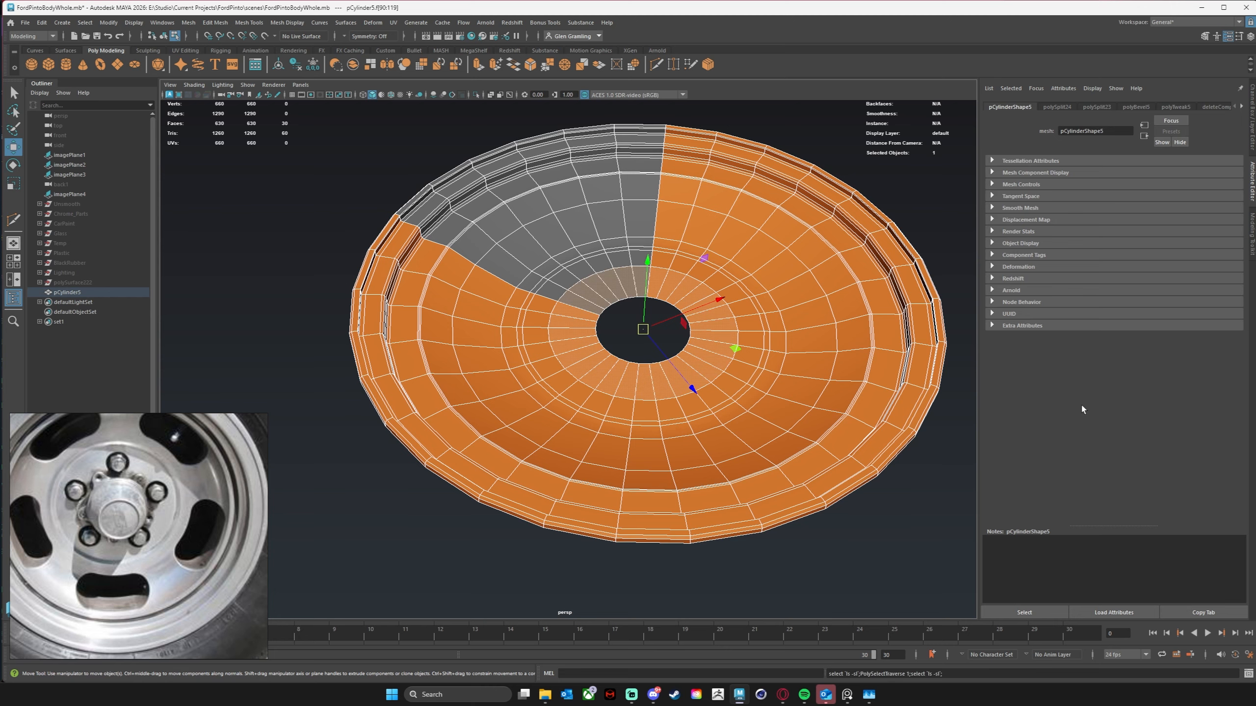
key("shift+period")
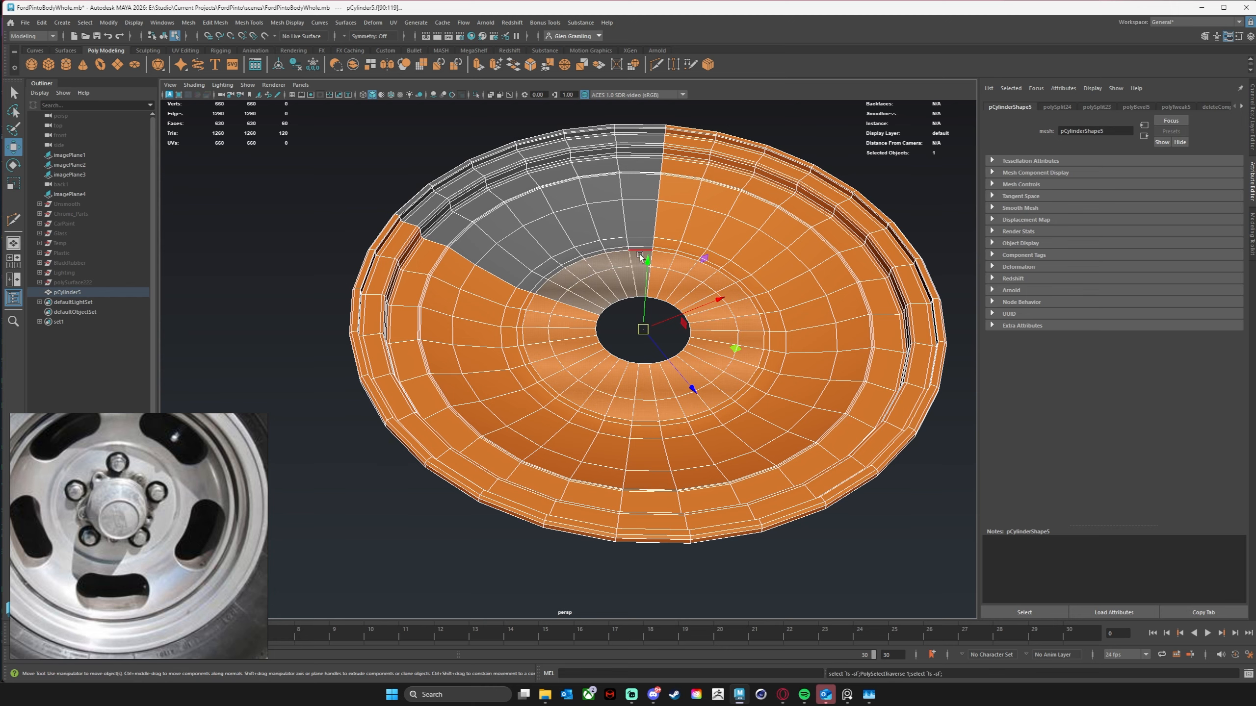
left_click_drag(640, 256, 645, 327, "alt")
key("r")
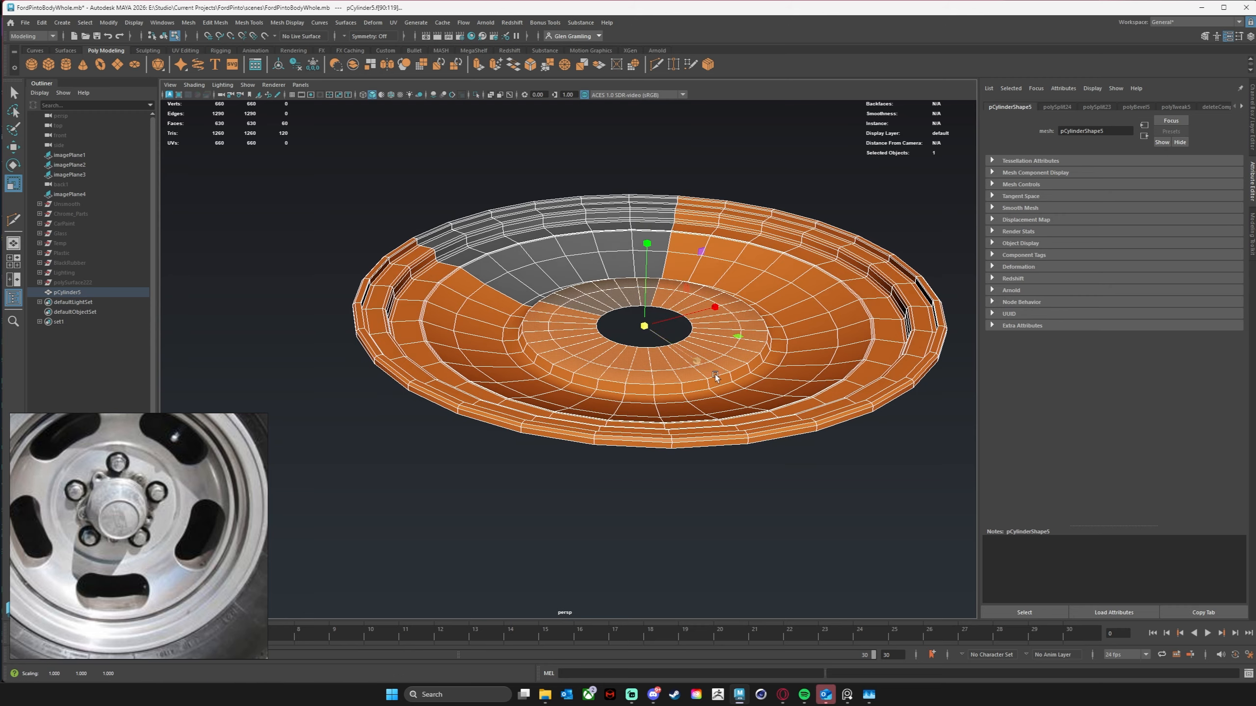
left_click_drag(715, 375, 627, 451, "alt")
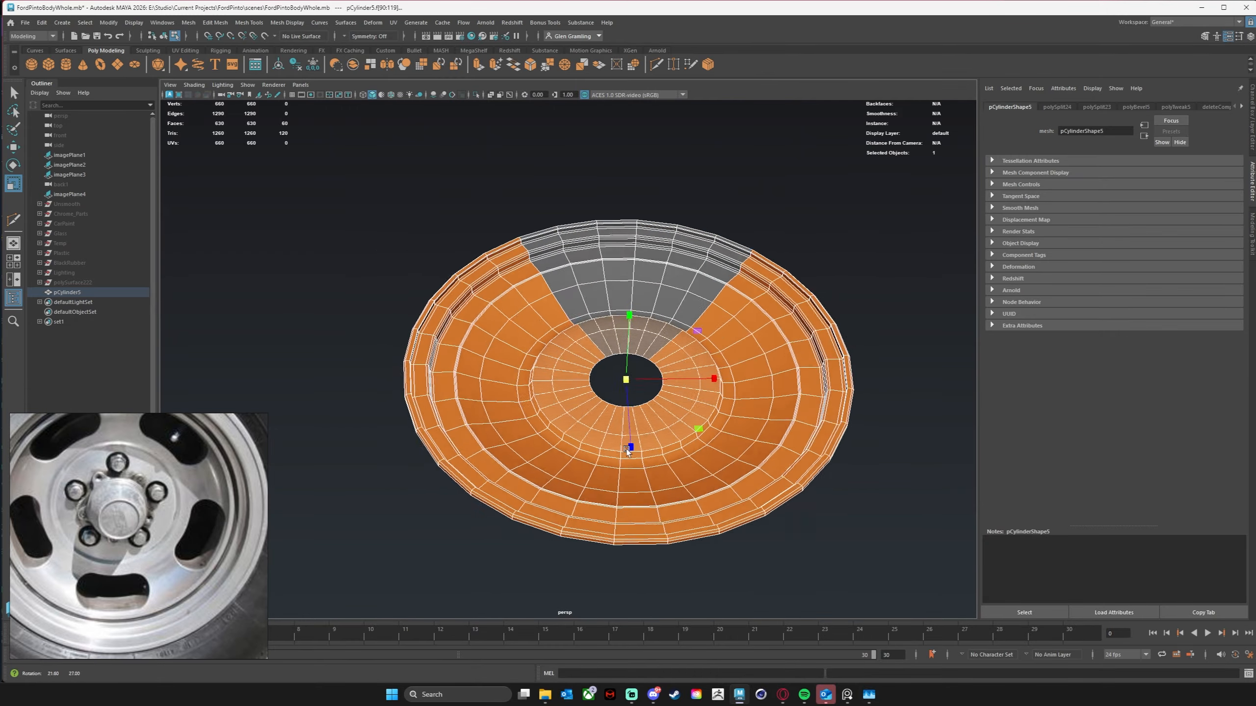
right_click_drag(627, 452, 692, 414, "alt")
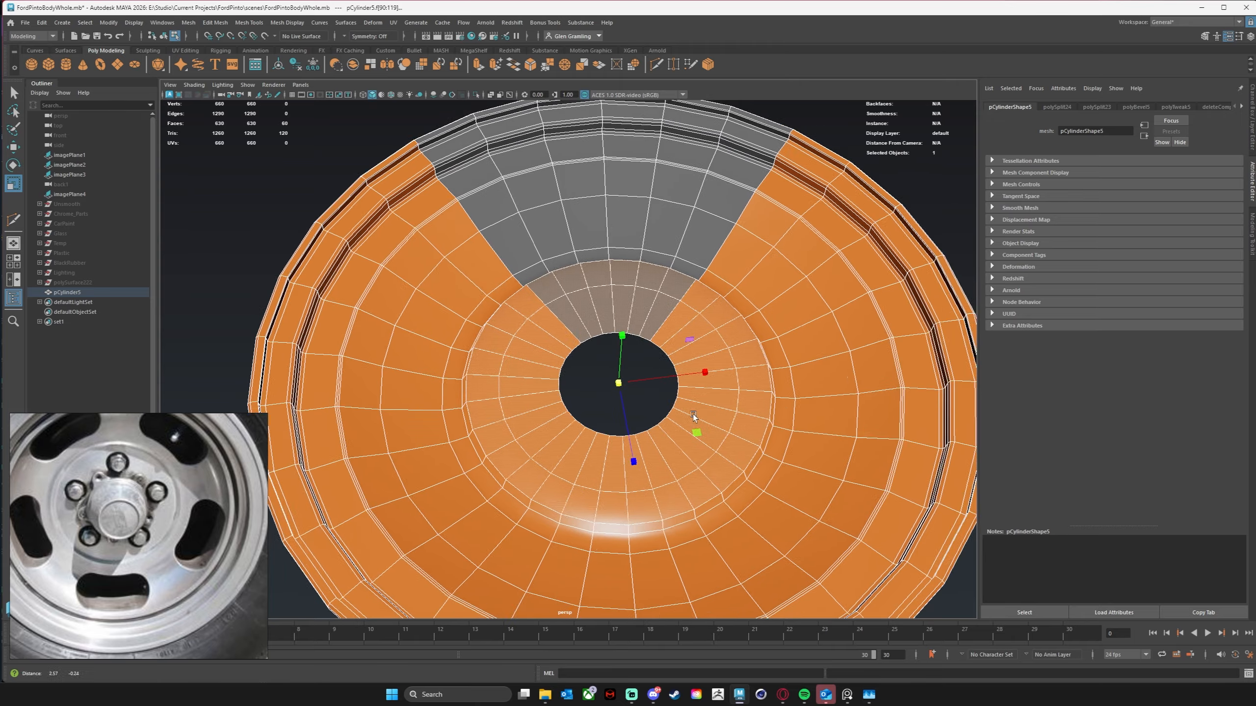
middle_click_drag(693, 414, 658, 402, "alt")
right_click_drag(657, 401, 606, 407, "alt")
left_click_drag(606, 407, 665, 391, "alt")
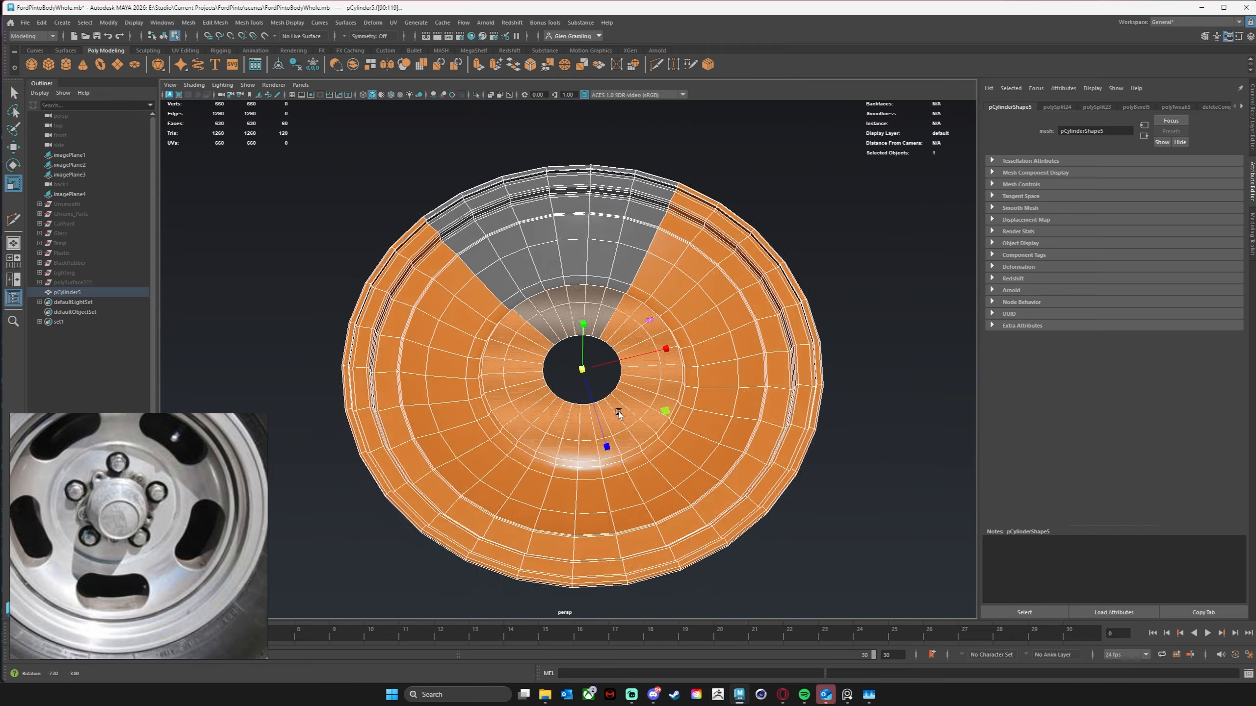
Step: Bevel the edge loop around the raised hub's upper rim with a fraction of 0.6 and 2 segments
scroll(671, 400, "up", 5)
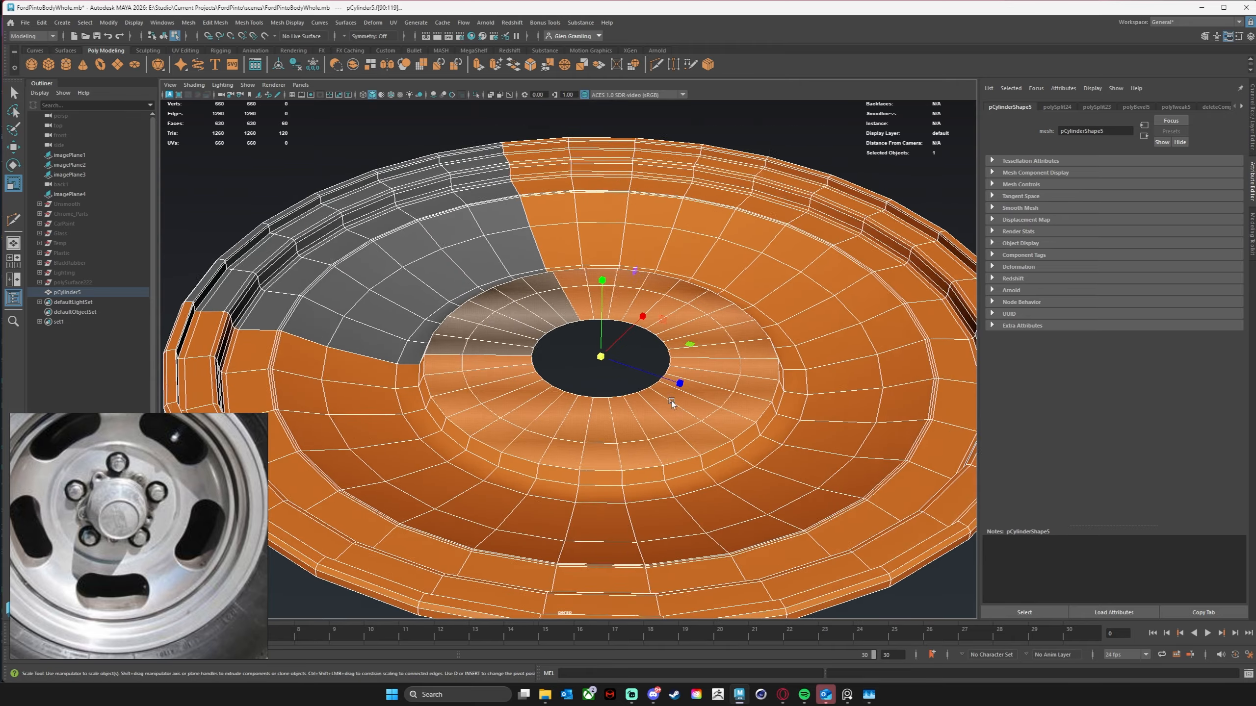
scroll(671, 401, "up", 3)
middle_click_drag(615, 433, 631, 365, "alt")
scroll(609, 391, "down", 2)
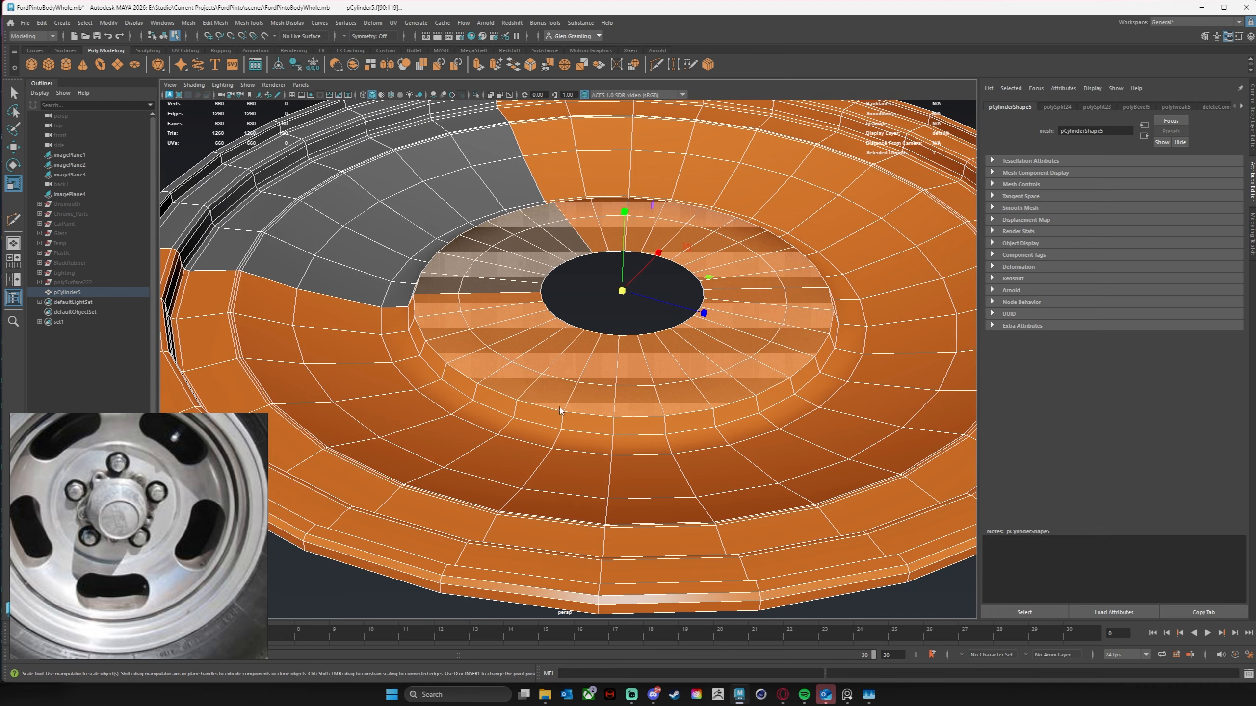
right_click_drag(559, 407, 558, 378)
left_click(556, 410)
middle_click_drag(594, 252, 600, 285, "alt")
scroll(600, 285, "down", 4)
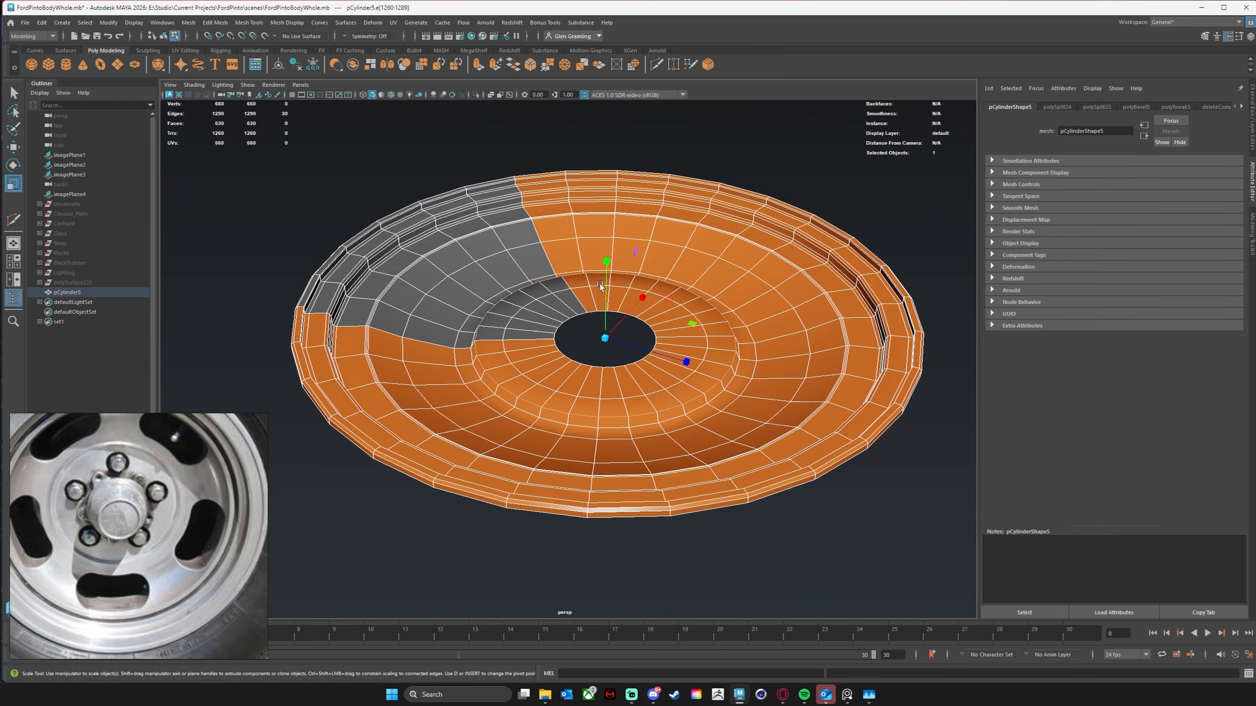
left_click(536, 69)
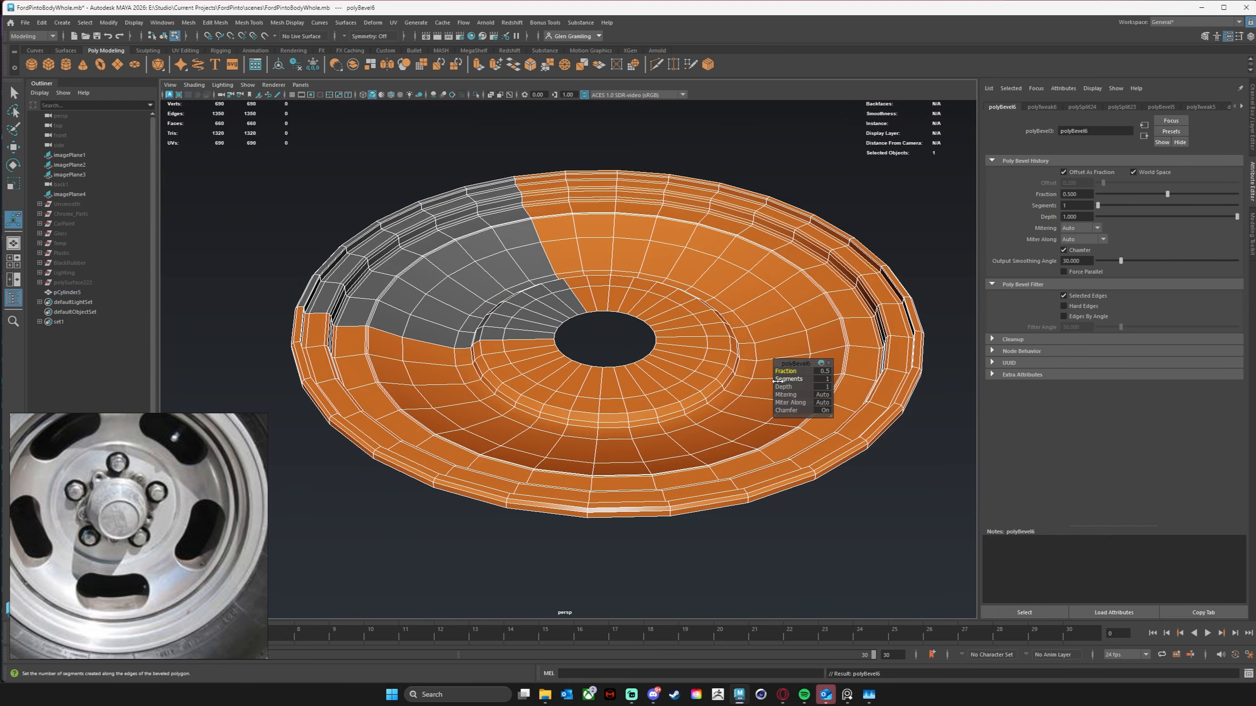
left_click_drag(790, 372, 789, 372)
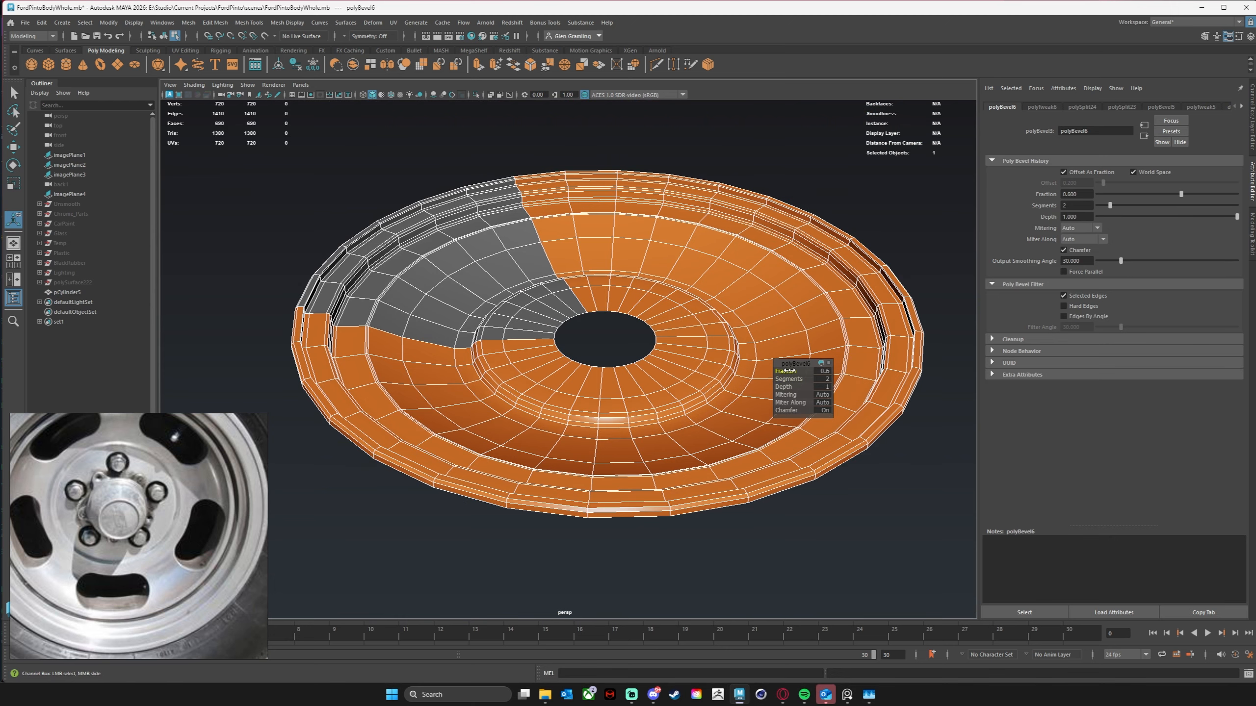
Step: Preview the disc in smoothed display, deselect it in object mode, and inspect the bevelled hub from the front
left_click_drag(566, 391, 600, 391, "alt")
key("3")
right_click_drag(640, 284, 687, 268)
key("q")
left_click(814, 179)
left_click_drag(815, 181, 755, 231, "alt")
scroll(801, 253, "down", 7)
left_click_drag(608, 292, 604, 290, "alt")
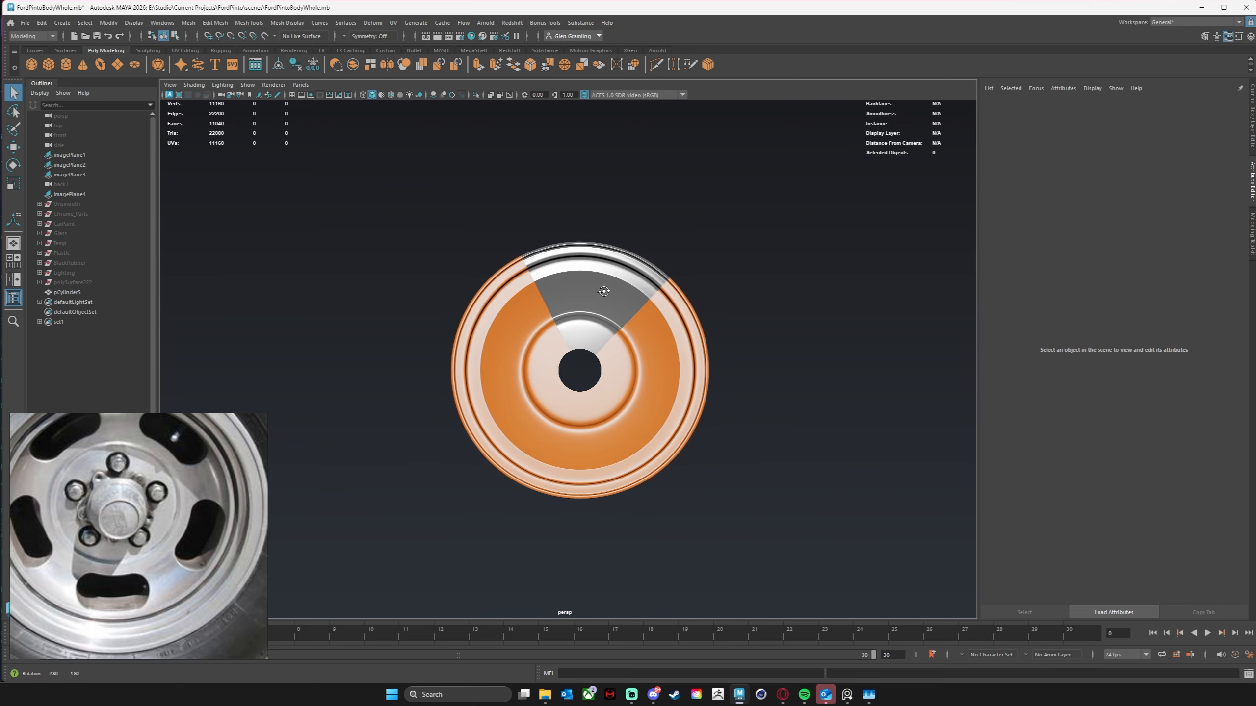
right_click_drag(604, 291, 775, 313, "alt")
left_click_drag(775, 312, 779, 317, "alt")
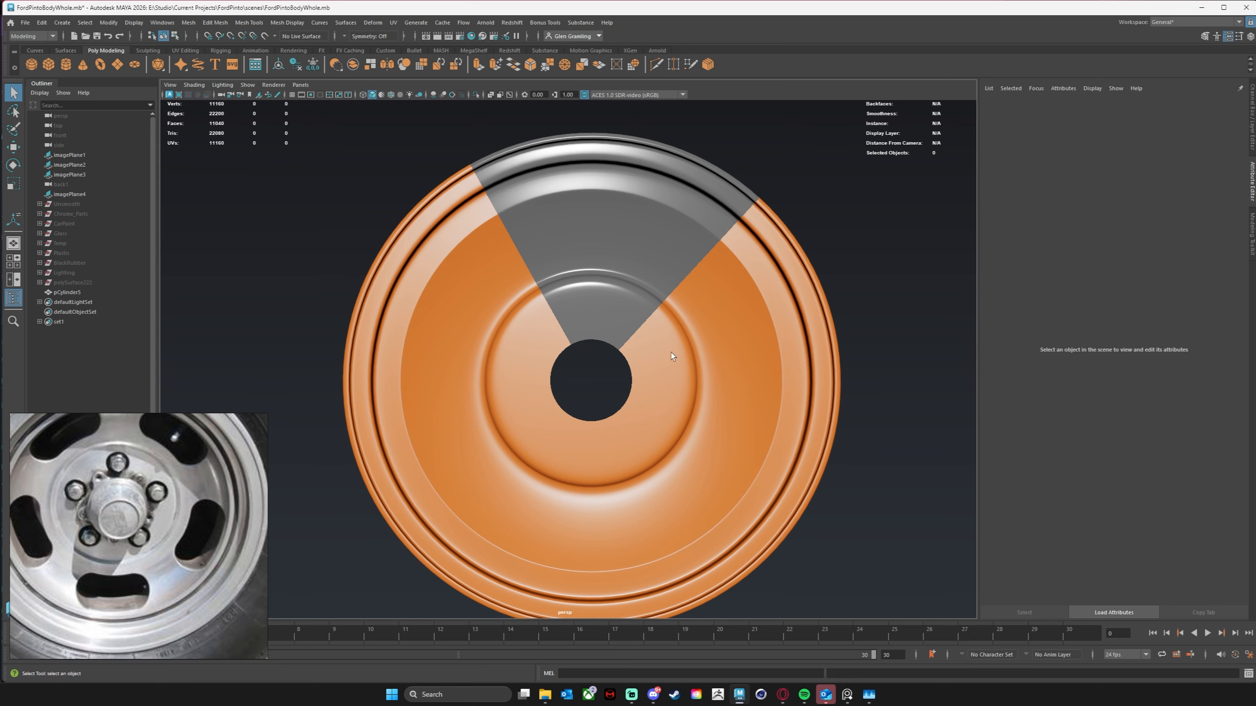
Step: Select the smoothed disc and examine its hub and dish profile at low angles
left_click_drag(671, 352, 604, 353, "alt")
left_click(606, 214)
left_click_drag(607, 213, 571, 291, "alt")
middle_click_drag(571, 291, 544, 341, "alt")
scroll(619, 319, "up", 3)
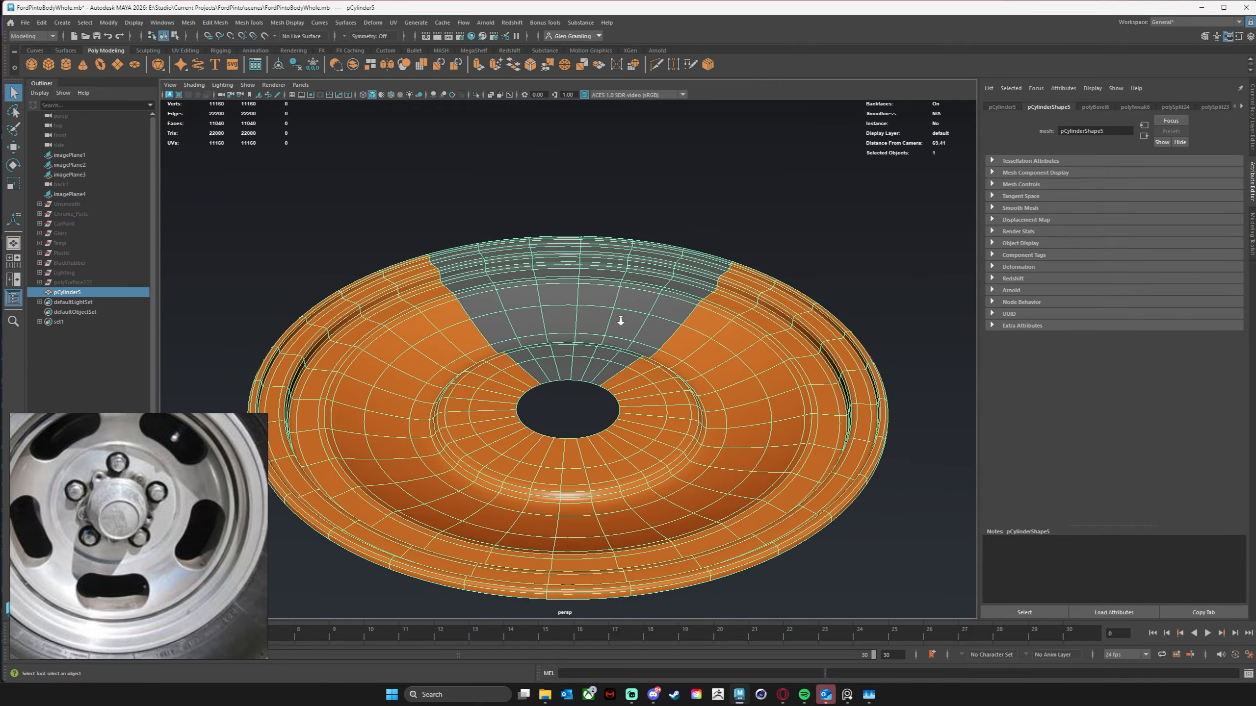
middle_click_drag(626, 352, 671, 309, "alt")
scroll(642, 331, "down", 1)
left_click_drag(643, 331, 627, 392, "alt")
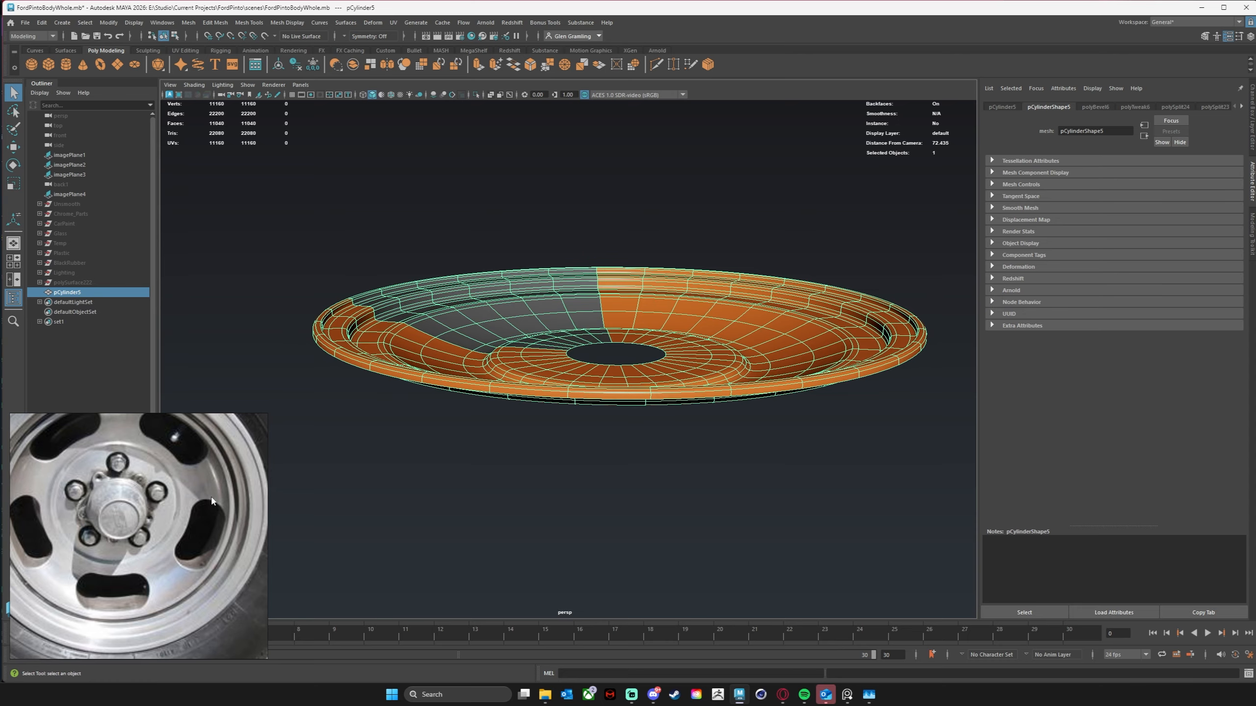
Step: Inspect the disc's side and hollow underside, and return it to unsmoothed display
left_click_drag(433, 453, 613, 396, "alt")
scroll(640, 312, "up", 5)
left_click_drag(641, 315, 729, 359, "alt")
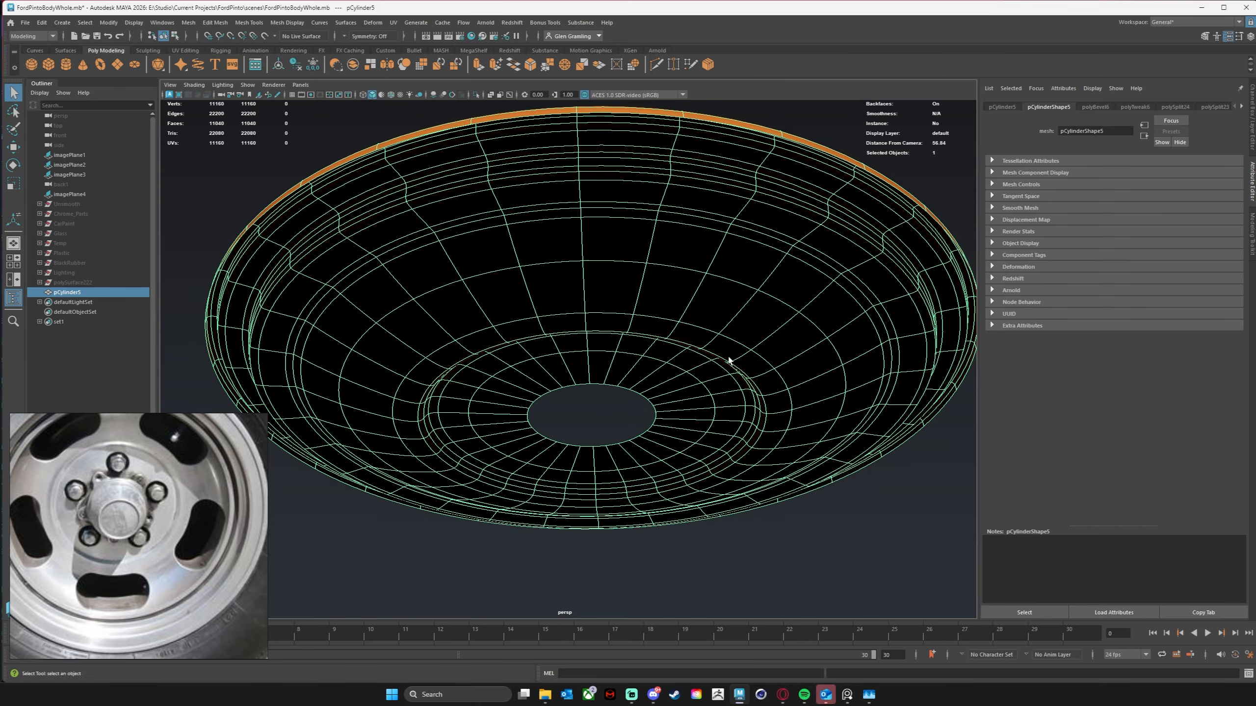
scroll(729, 359, "down", 6)
left_click_drag(591, 343, 550, 388, "alt")
scroll(571, 395, "up", 3)
key("1")
right_click_drag(537, 388, 582, 354)
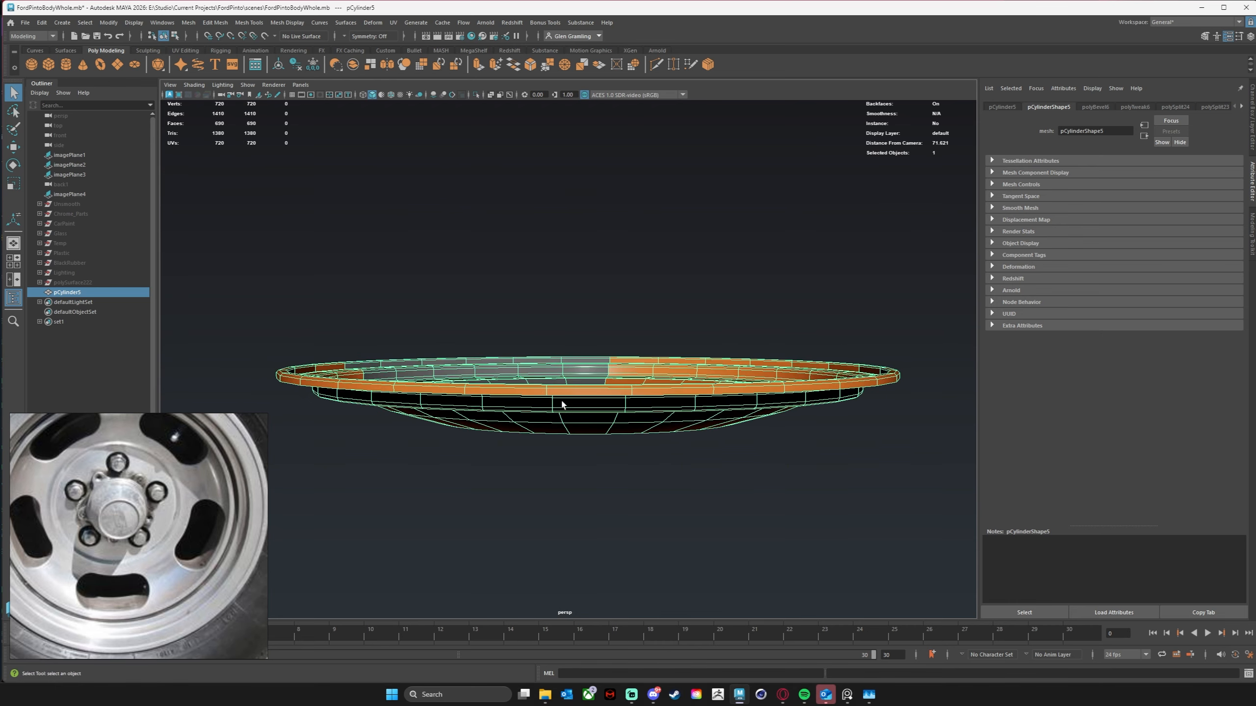
Step: Select the lower edge loop of the disc's outer lip, check the wheel photos, and extrude the loop downward into an outer wall
right_click_drag(490, 393, 496, 367)
double_click(497, 395)
mouse_move(516, 472)
left_mouse_down("alt")
mouse_move(493, 455)
mouse_move(632, 433)
mouse_move(557, 439)
mouse_move(505, 487)
left_mouse_up("alt")
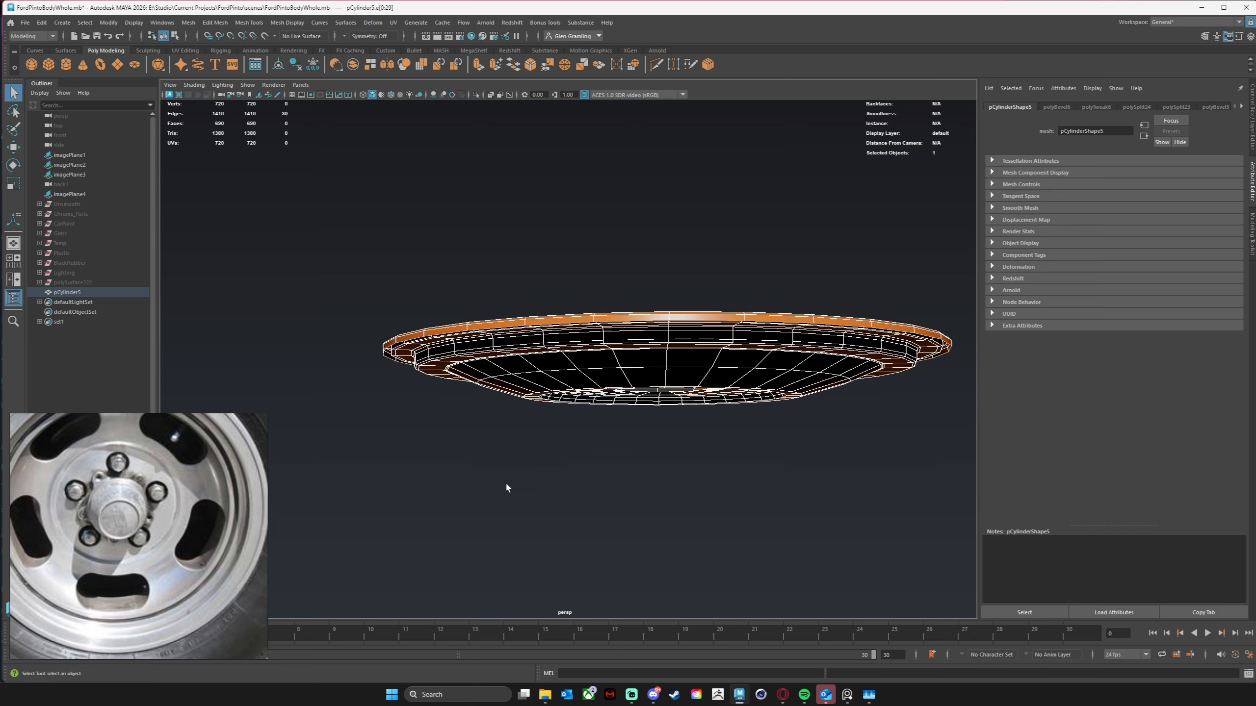
scroll(241, 487, "down", 6)
middle_click_drag(253, 481, 124, 608)
middle_click_drag(187, 527, 138, 572)
scroll(183, 566, "up", 3)
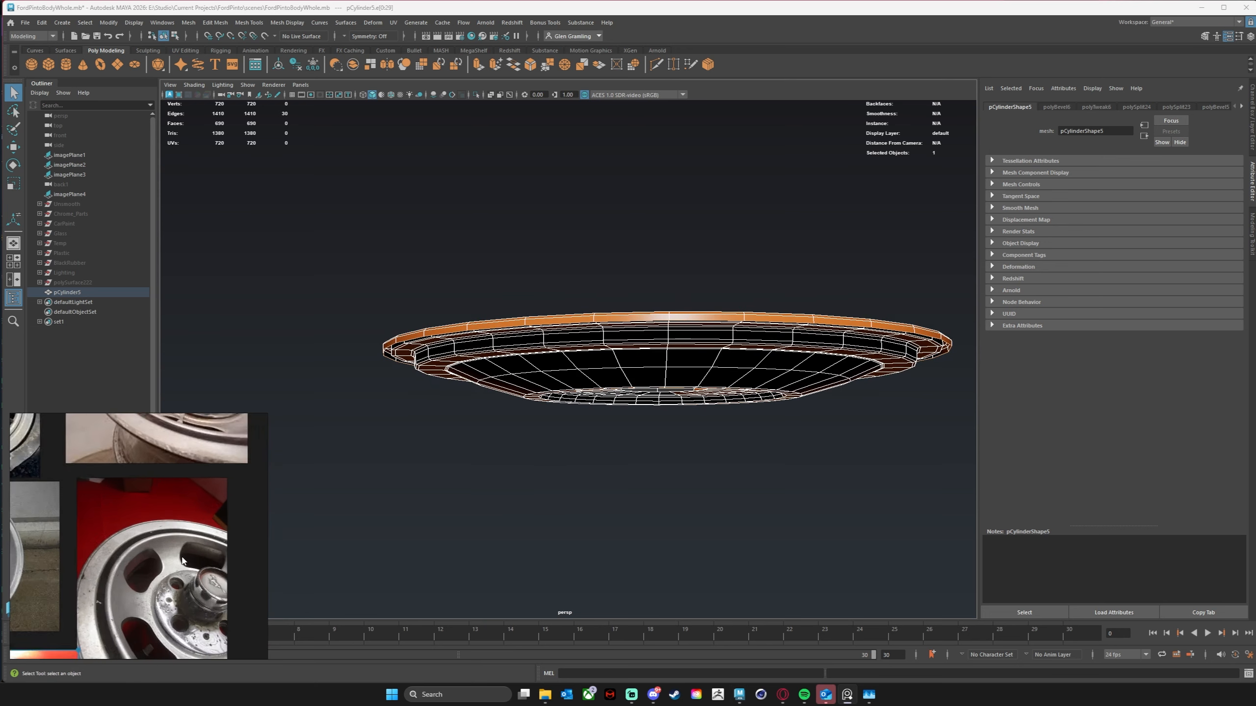
left_click_drag(614, 443, 569, 346, "alt")
key("w")
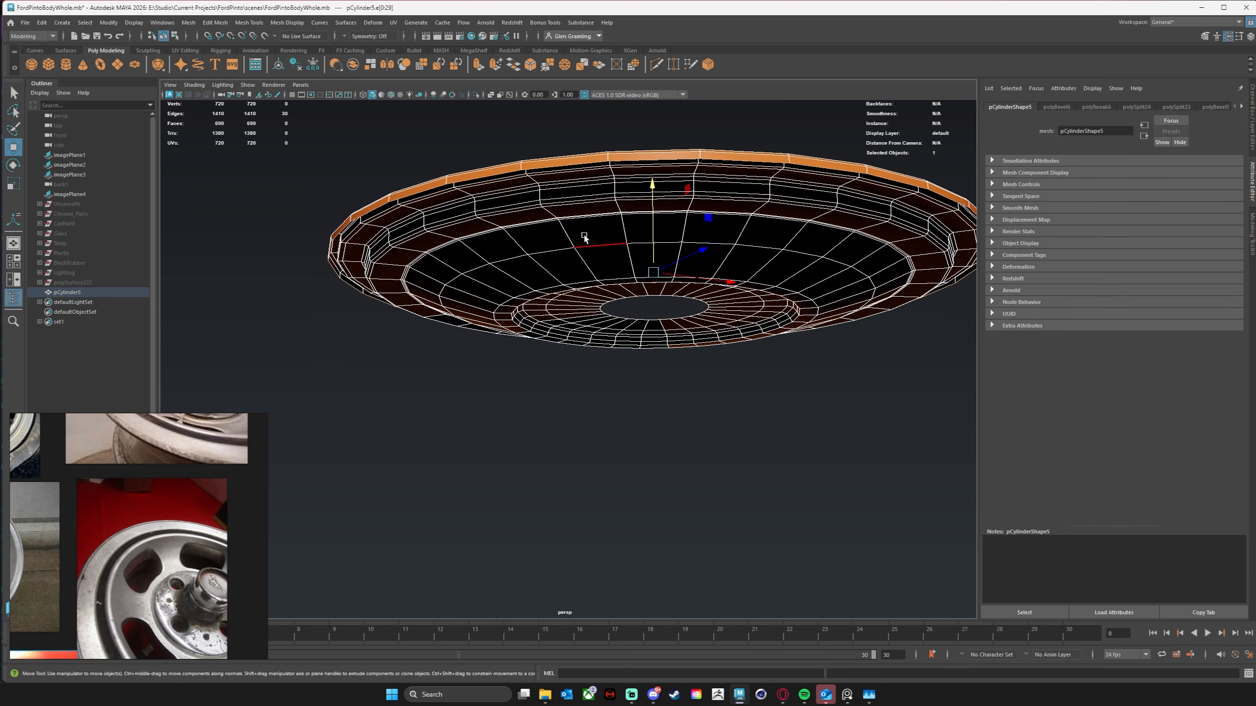
left_click_drag(652, 183, 651, 212, "shift")
left_click_drag(612, 331, 566, 348, "alt")
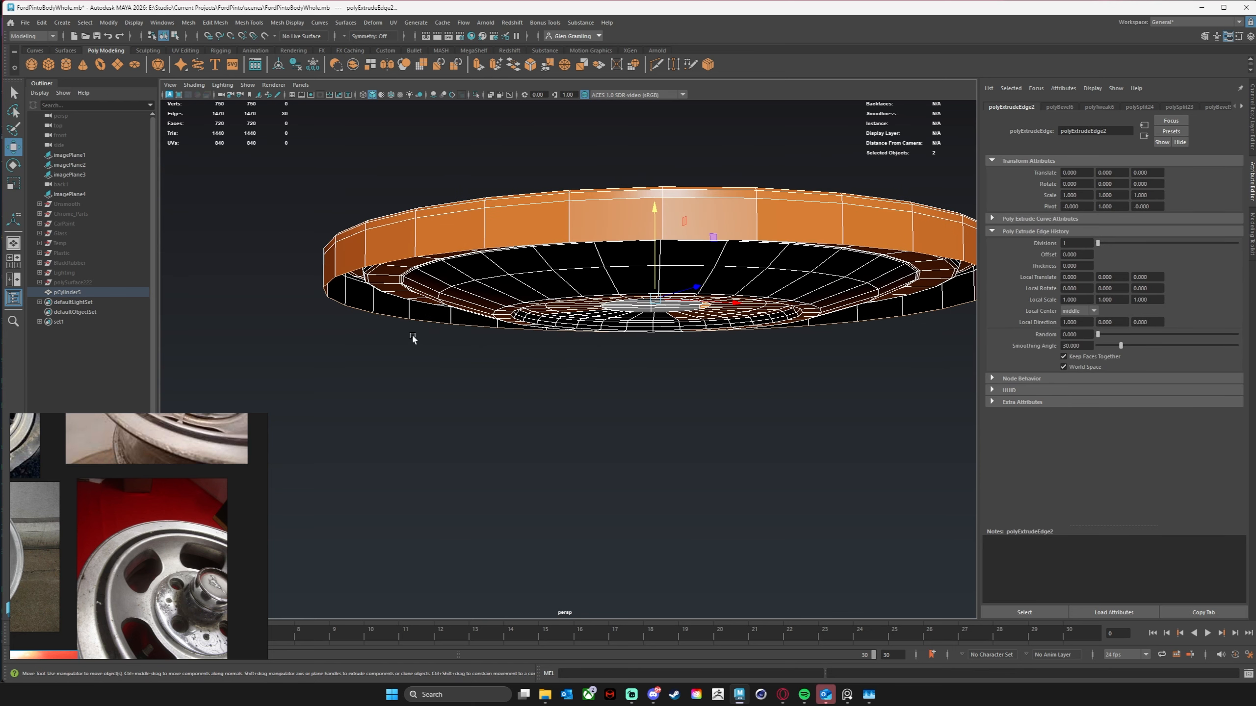
Step: Lower the outer wall's bottom edge loop to deepen the wall, and extrude it inward into a flat rear ring
left_click_drag(377, 337, 416, 386, "alt")
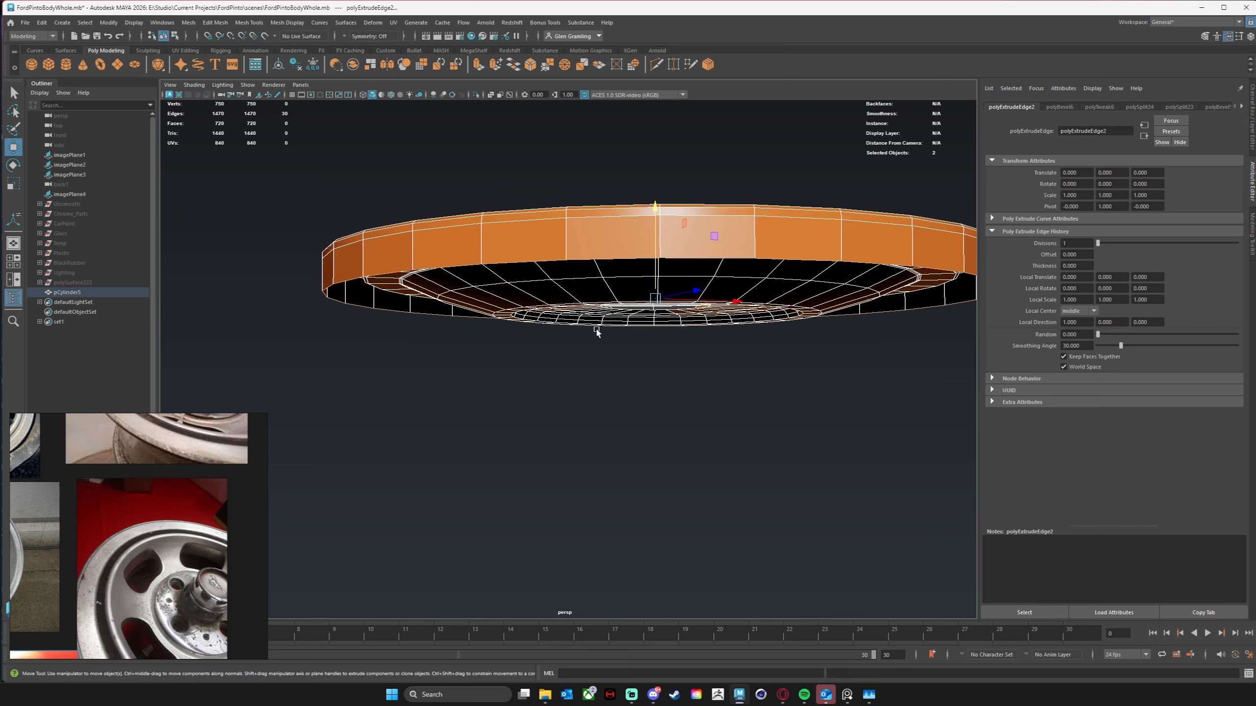
left_click_drag(651, 209, 584, 307)
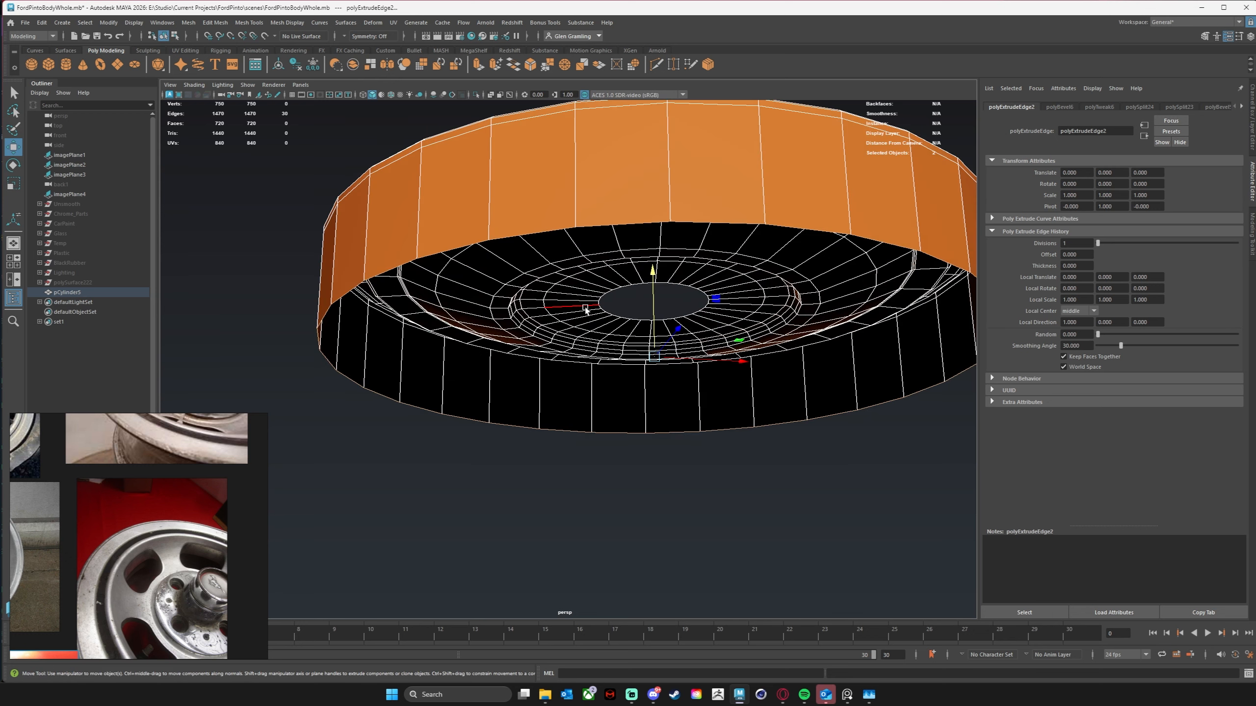
key("r")
left_click_drag(653, 360, 554, 360, "shift")
left_click_drag(601, 371, 662, 375, "alt")
scroll(662, 374, "up", 3)
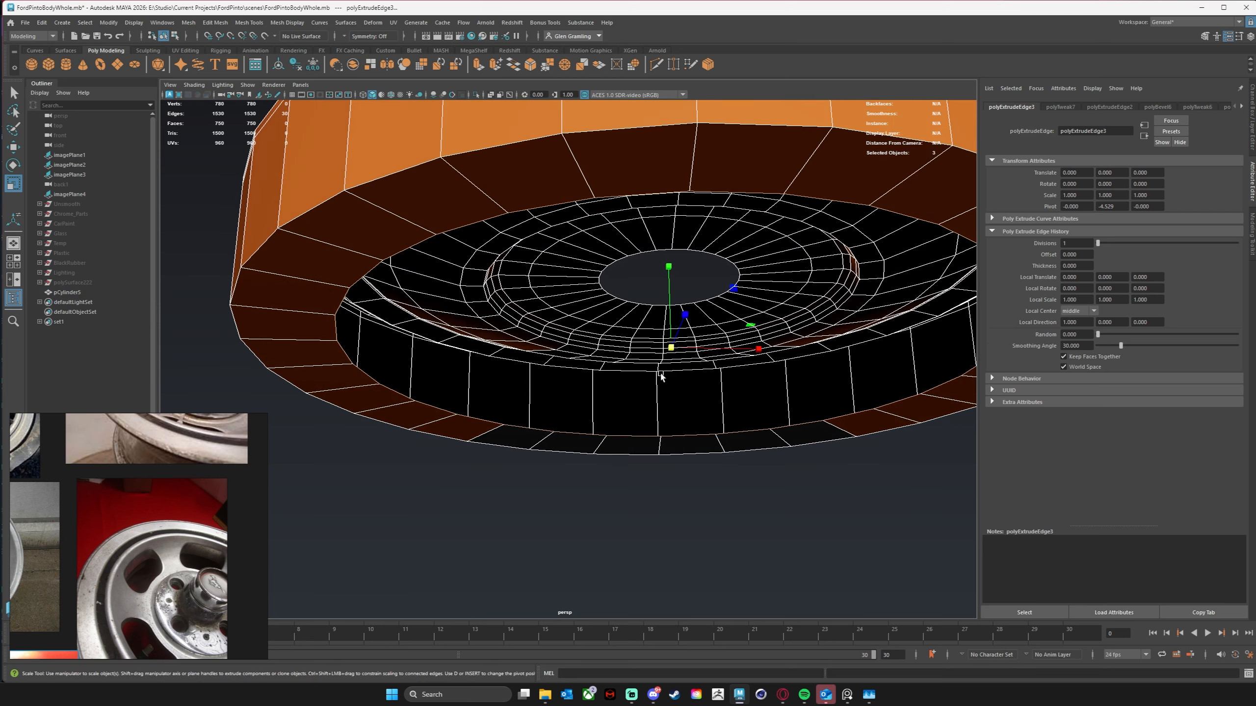
Step: Extrude the rear ring's inner edge up into the wheel and scale it inward to form a tapered inner wall
key("w")
left_click_drag(676, 298, 678, 251, "shift")
key("r")
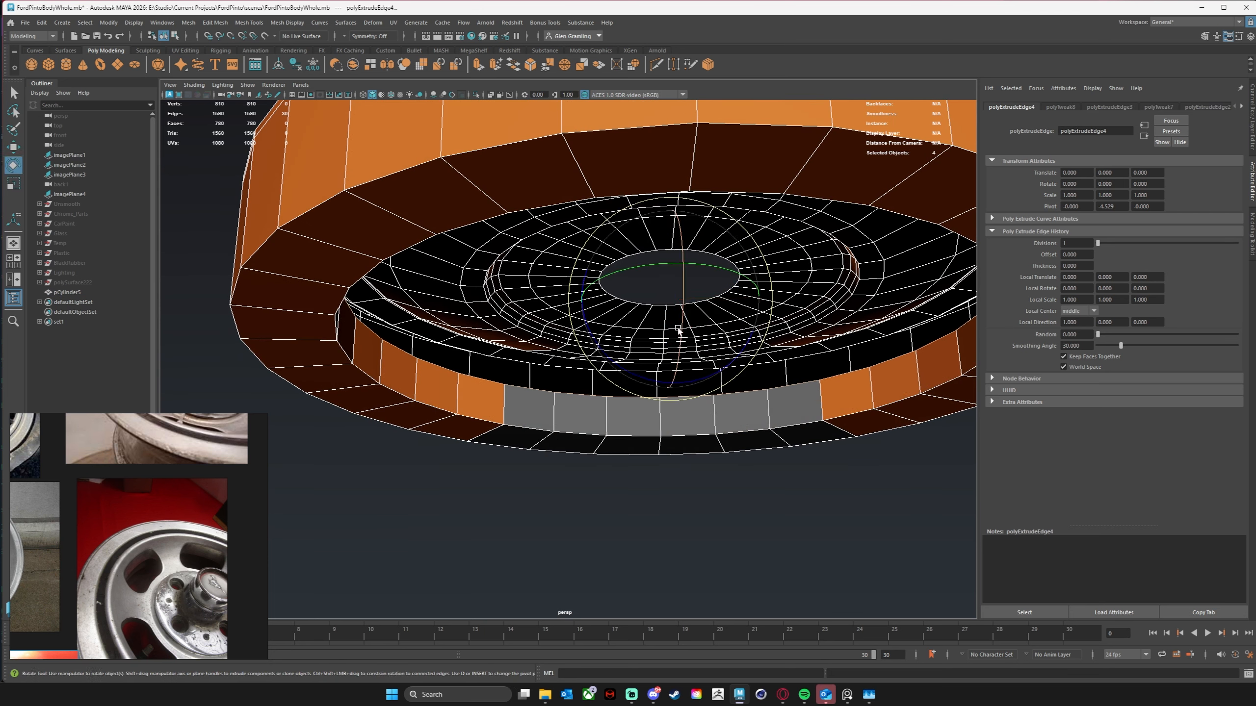
left_click_drag(665, 303, 601, 315)
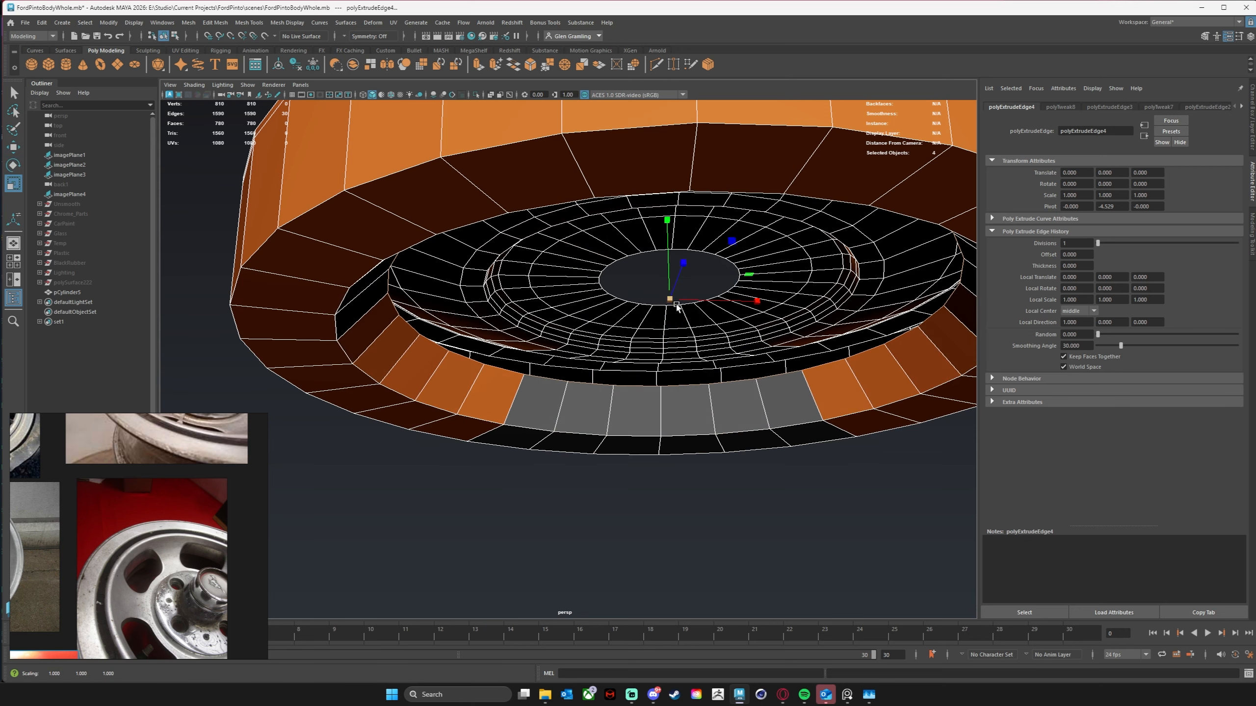
Step: Extrude the tapered inner wall's edge loop inward toward the hub and raise it slightly
left_click_drag(676, 307, 576, 313, "shift")
key("w")
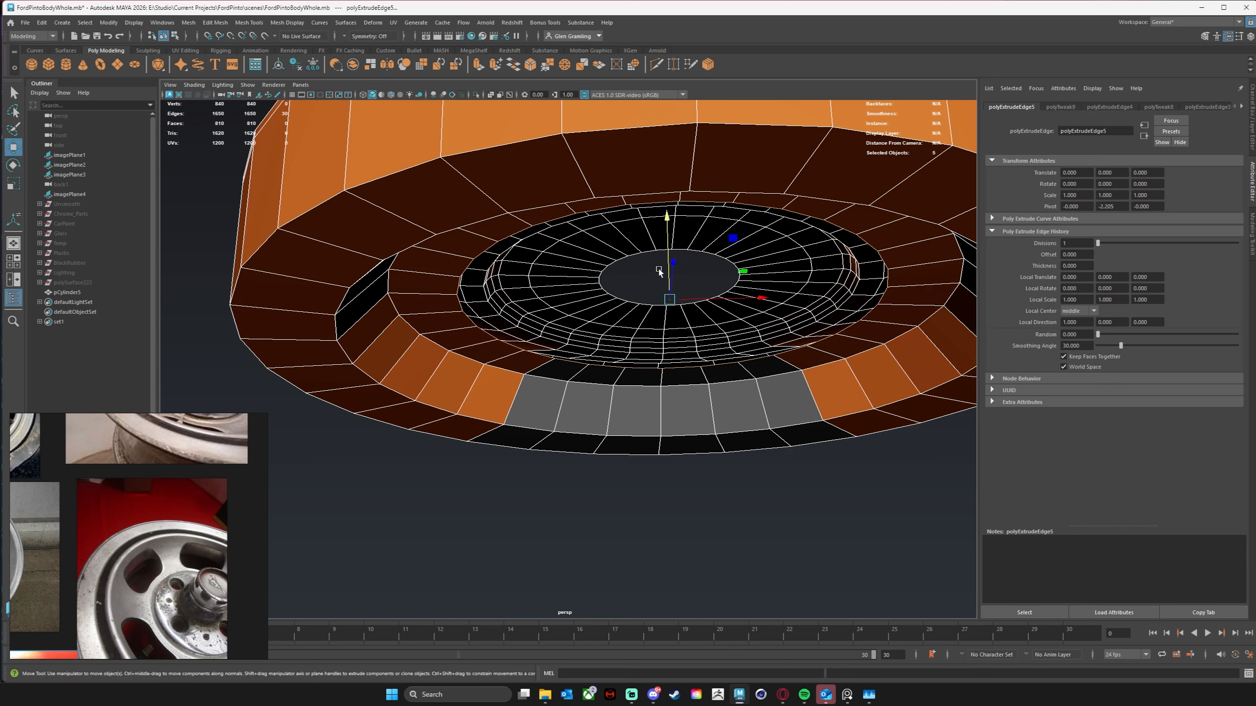
left_click_drag(667, 266, 671, 257)
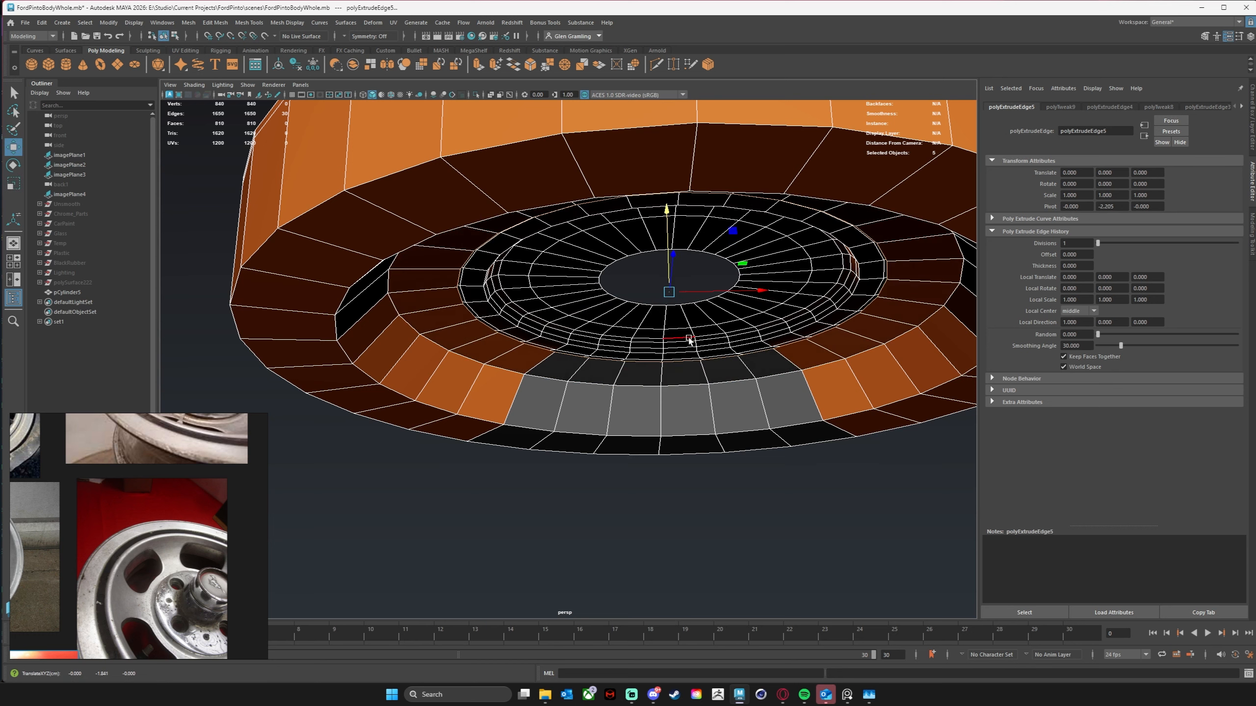
Step: Extrude the underside's inner loop inward again until it closes in around the central hub hole
key("r")
left_click_drag(669, 291, 467, 294, "shift")
left_click_drag(652, 317, 681, 398, "alt")
middle_click_drag(681, 398, 637, 367, "alt")
right_click_drag(637, 367, 730, 351, "alt")
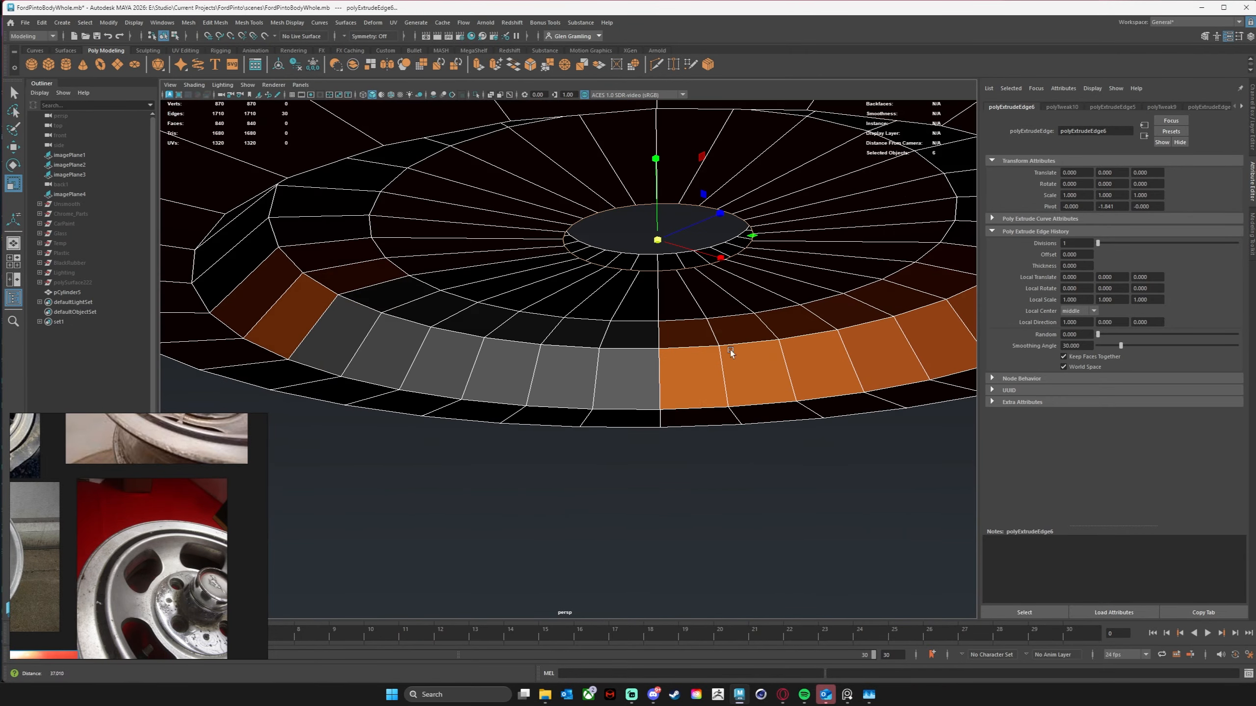
Step: Select the edge loop at the top of the tapered inner wall on the underside and lower it
left_click(685, 349)
key("w")
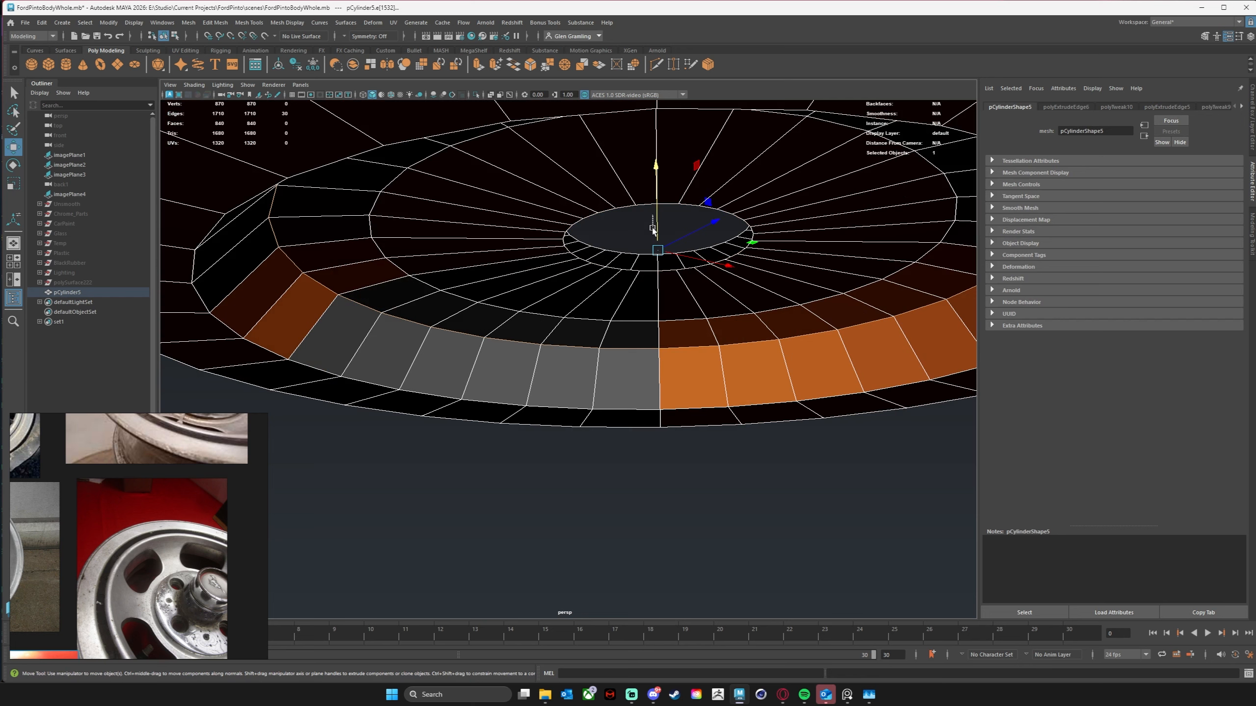
left_click(658, 222)
left_click(688, 347)
left_click_drag(663, 232, 662, 266)
Step: Select the next edge loop inward on the underside, undo the stray edge move, and lower the whole loop slightly
left_click(631, 322)
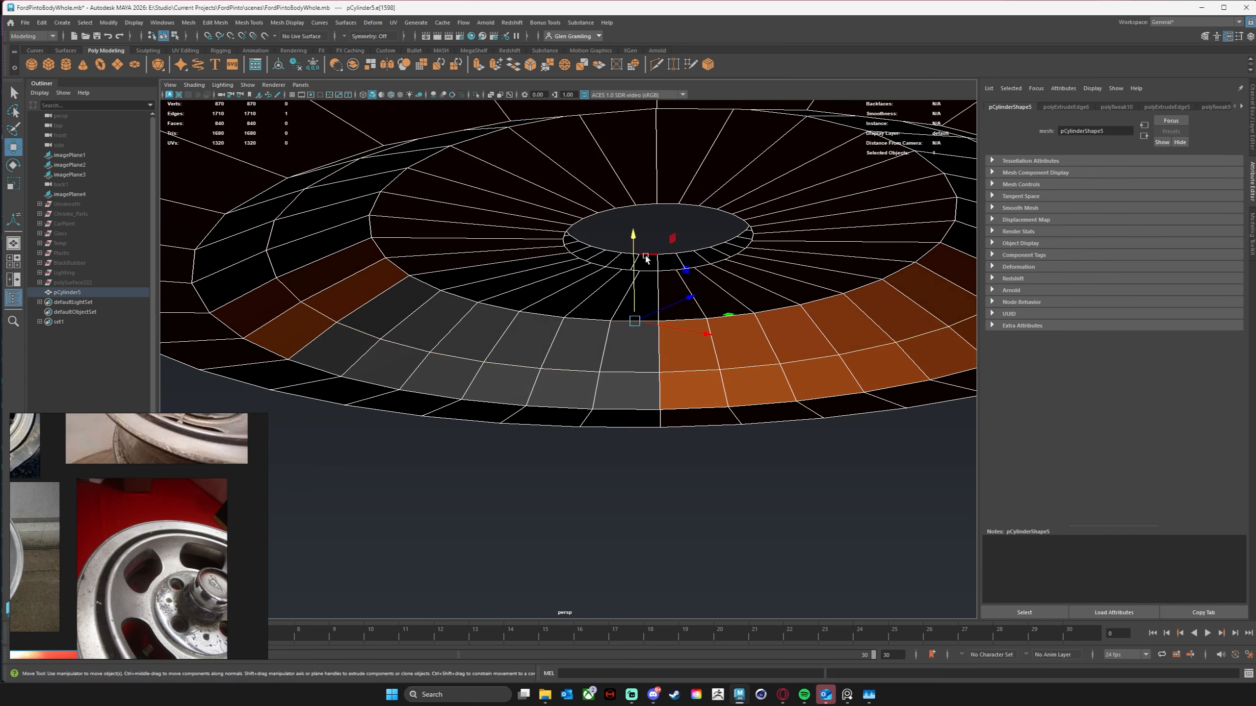
left_click(633, 268)
key("ctrl+z")
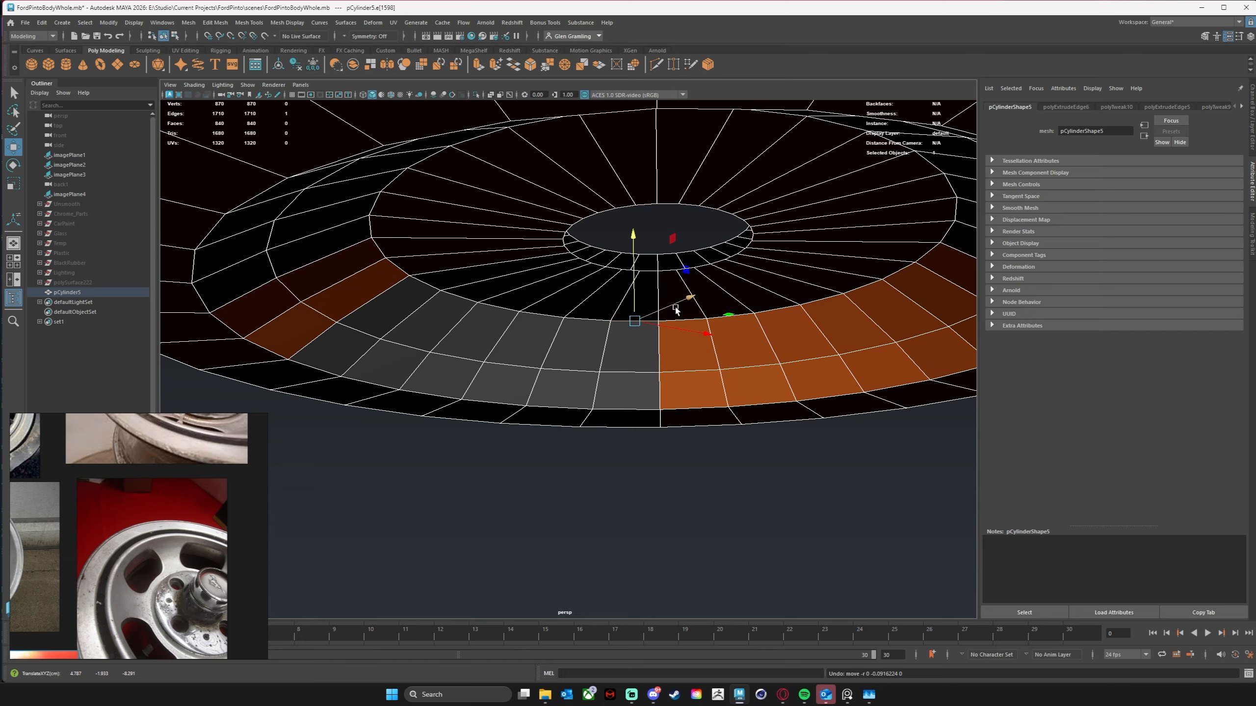
double_click(596, 318)
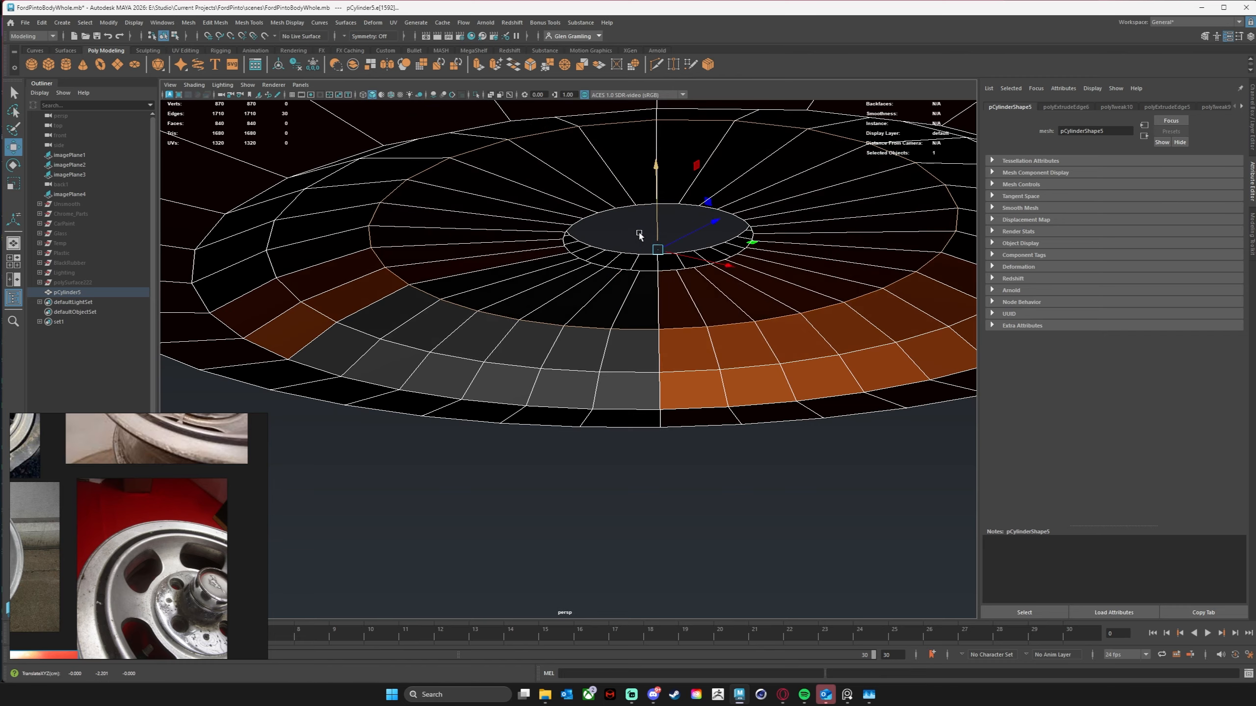
Step: Select the outer wall's bottom edge loop and scale it inward to about 0.87 in X and Z
left_click_drag(639, 239, 431, 275, "alt")
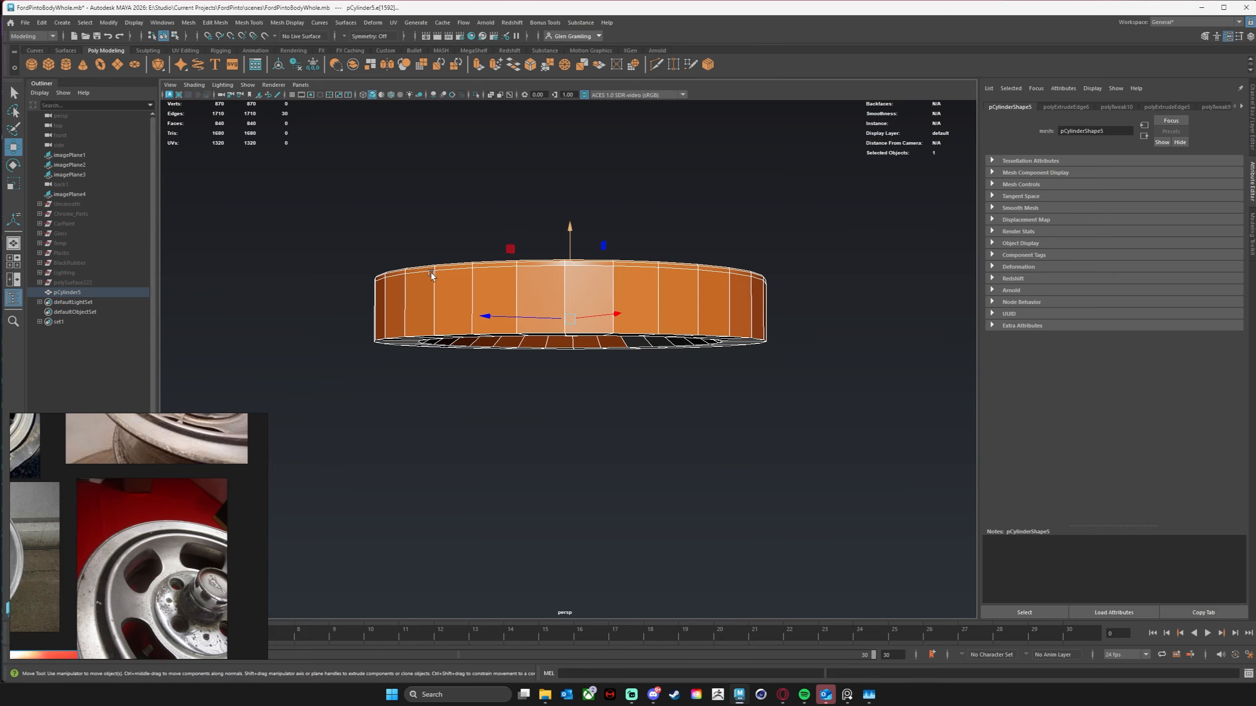
left_click_drag(664, 359, 622, 362, "alt")
scroll(621, 363, "up", 5)
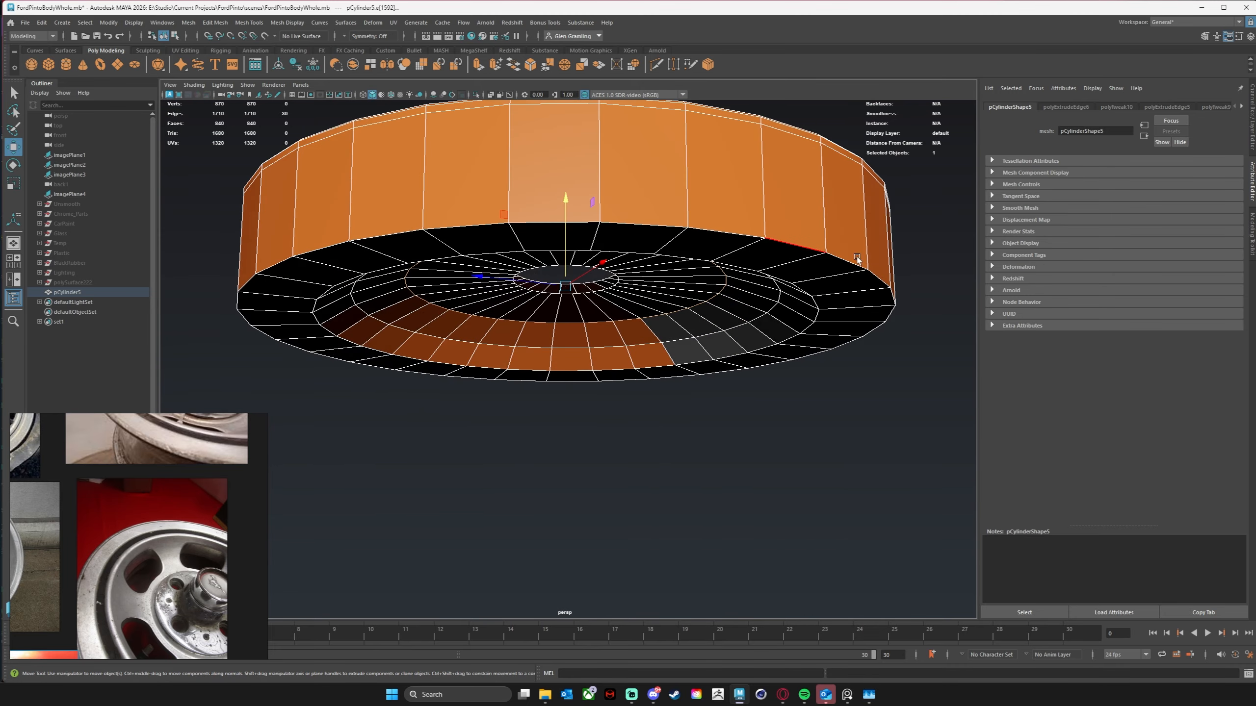
middle_click_drag(736, 211, 706, 263, "alt")
left_click_drag(706, 263, 726, 269, "alt")
middle_click_drag(773, 342, 750, 268, "alt")
double_click(786, 300)
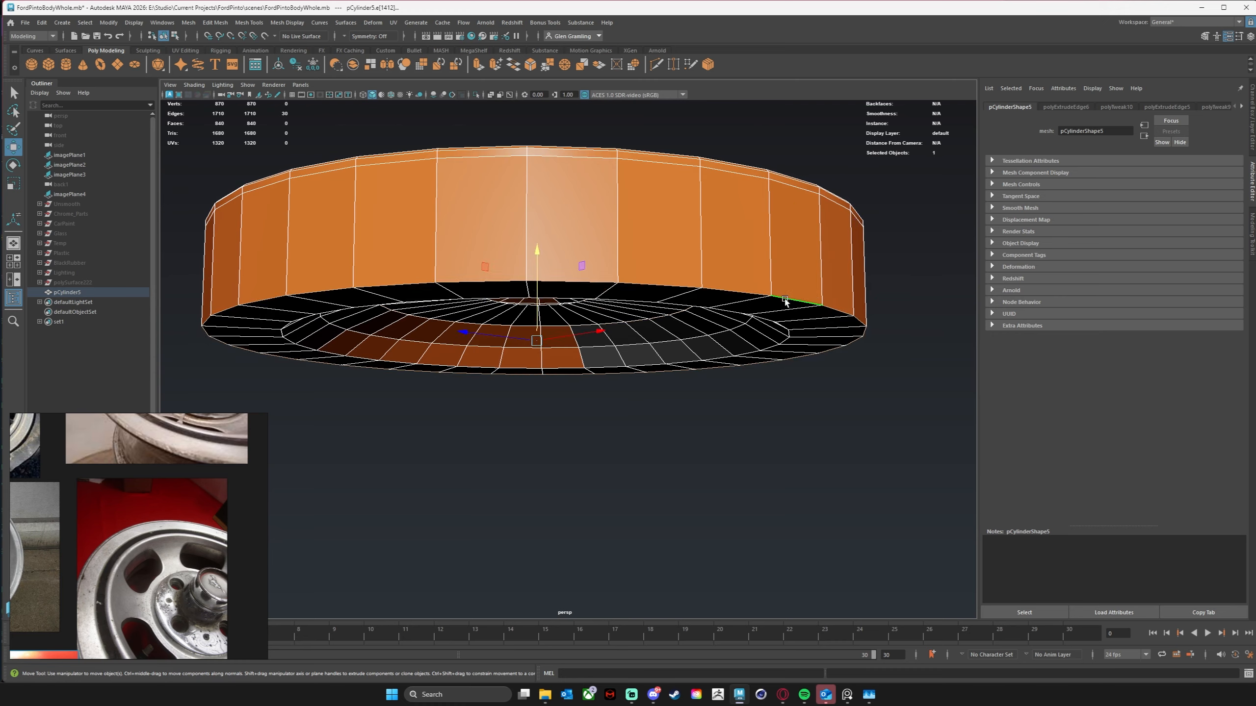
left_click_drag(786, 300, 731, 351, "alt")
key("e")
key("r")
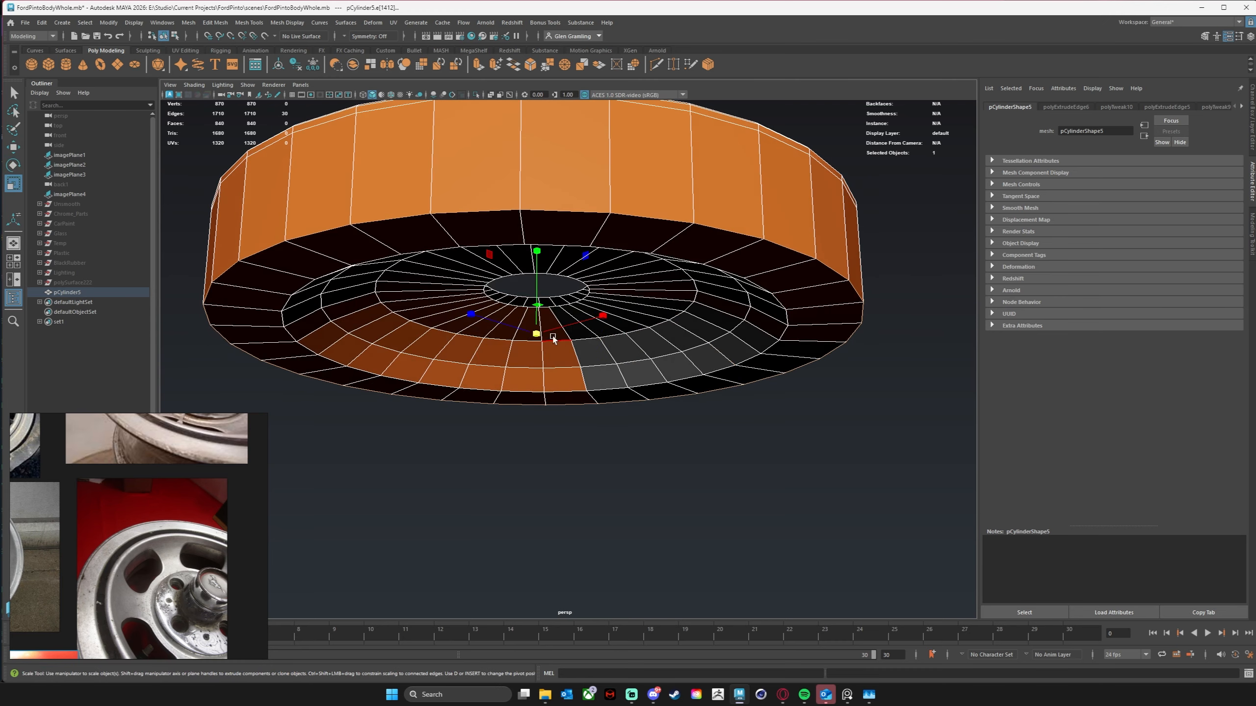
left_click_drag(535, 335, 510, 336)
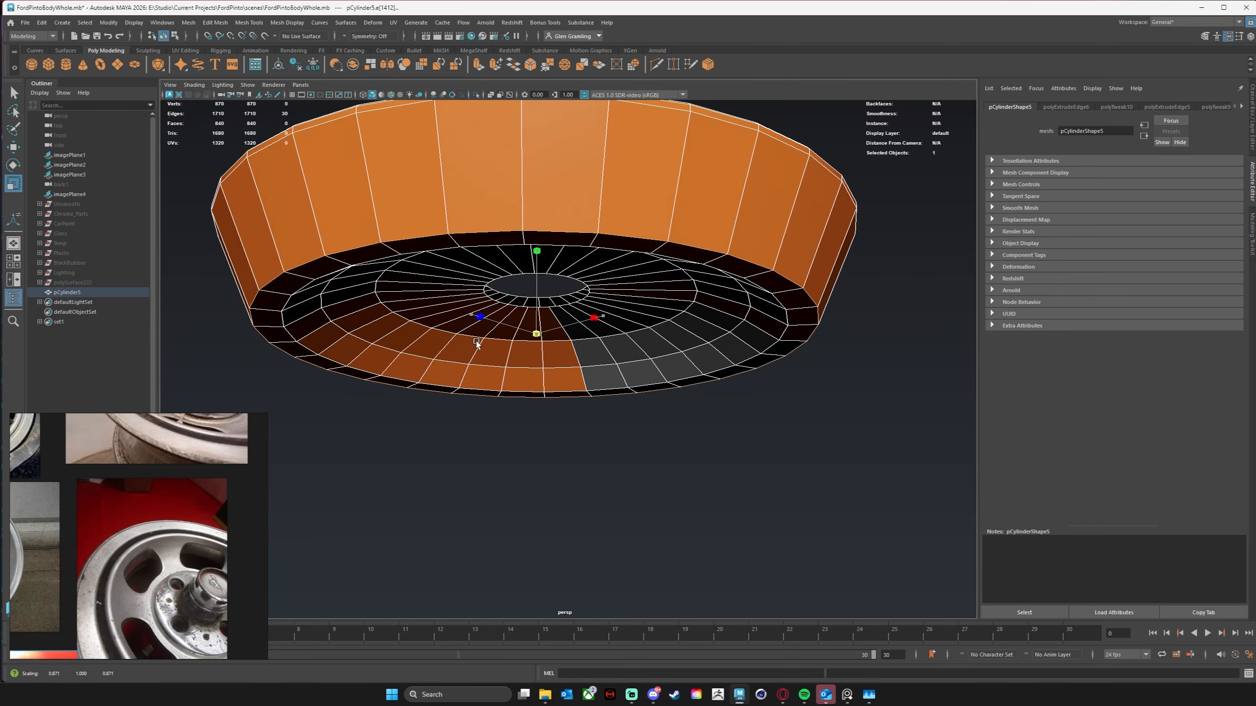
Step: Insert an edge loop around the upper part of the outer wall with Multi-Cut
left_click(655, 65)
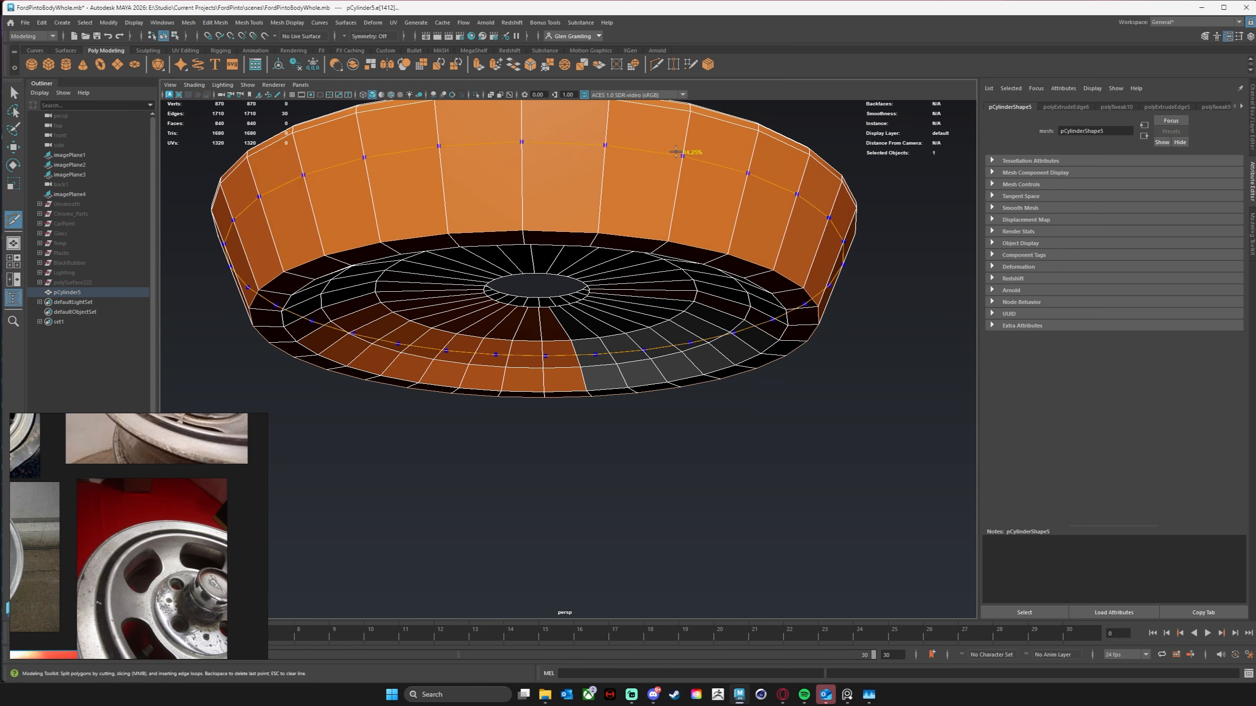
left_click(687, 135, "ctrl")
left_click_drag(688, 200, 618, 324, "alt")
Step: Scale the new wall loop inward and lower it slightly to form a straight barrel beneath the flared lip
key("q")
double_click(656, 202)
key("e")
key("r")
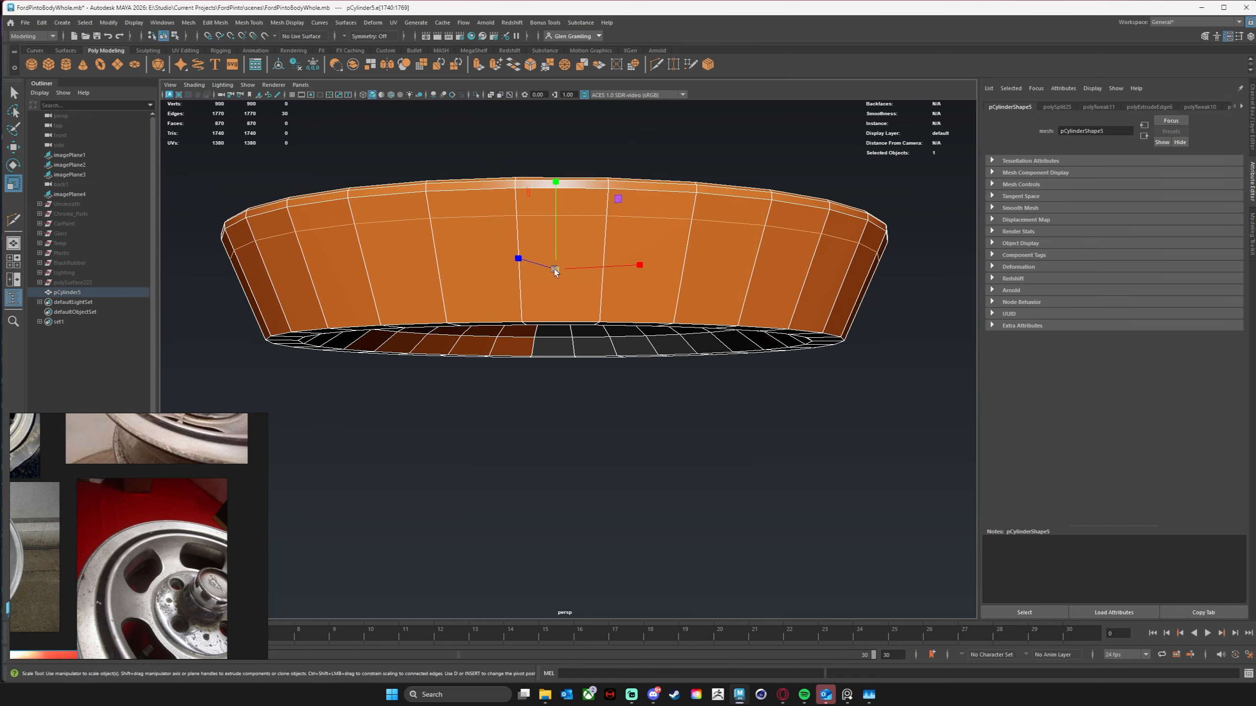
left_click_drag(555, 269, 515, 277)
key("w")
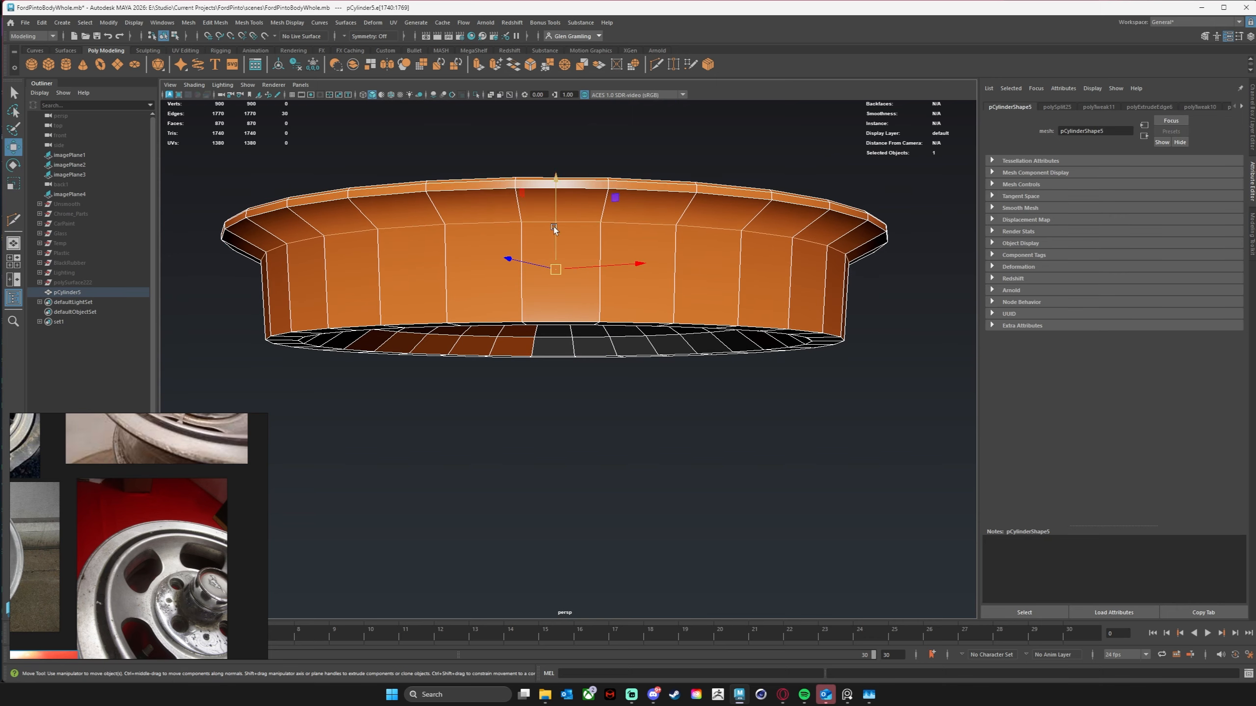
left_click_drag(554, 229, 553, 241)
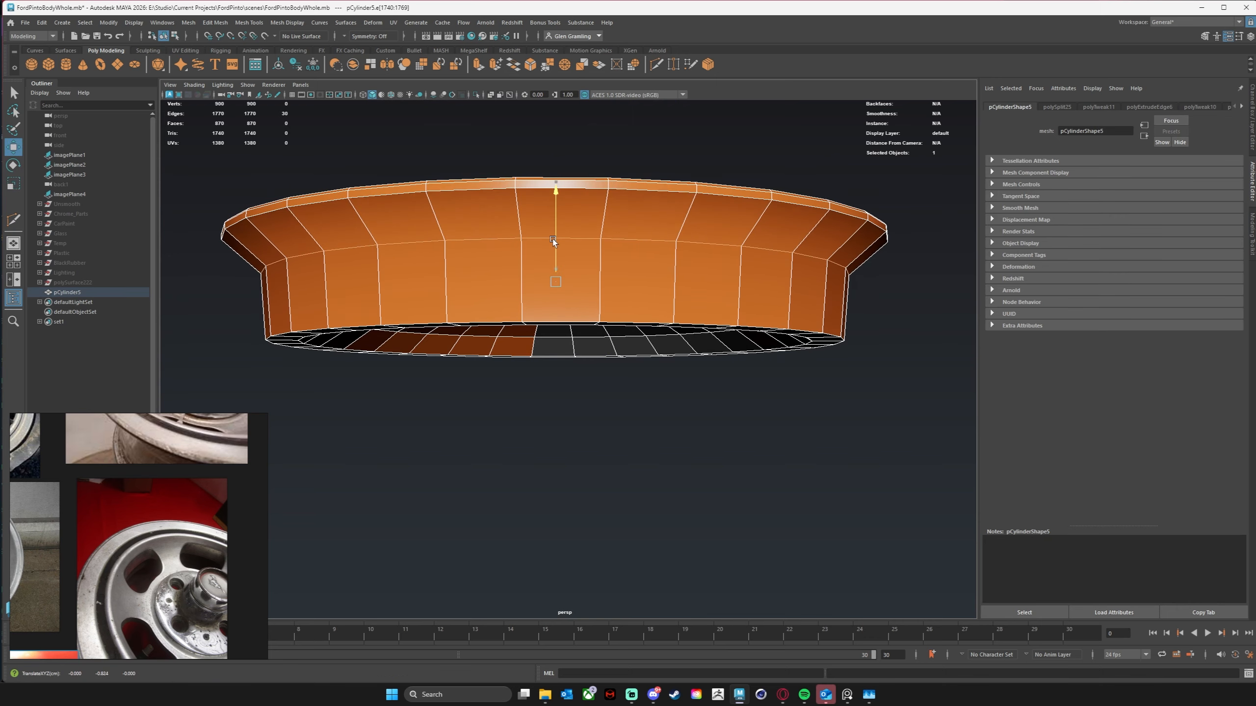
Step: Deselect the edges, inspect the wheel's back and front, and reselect the whole wheel
left_click_drag(665, 315, 641, 392, "alt")
left_click(858, 462)
left_click_drag(858, 462, 583, 392, "alt")
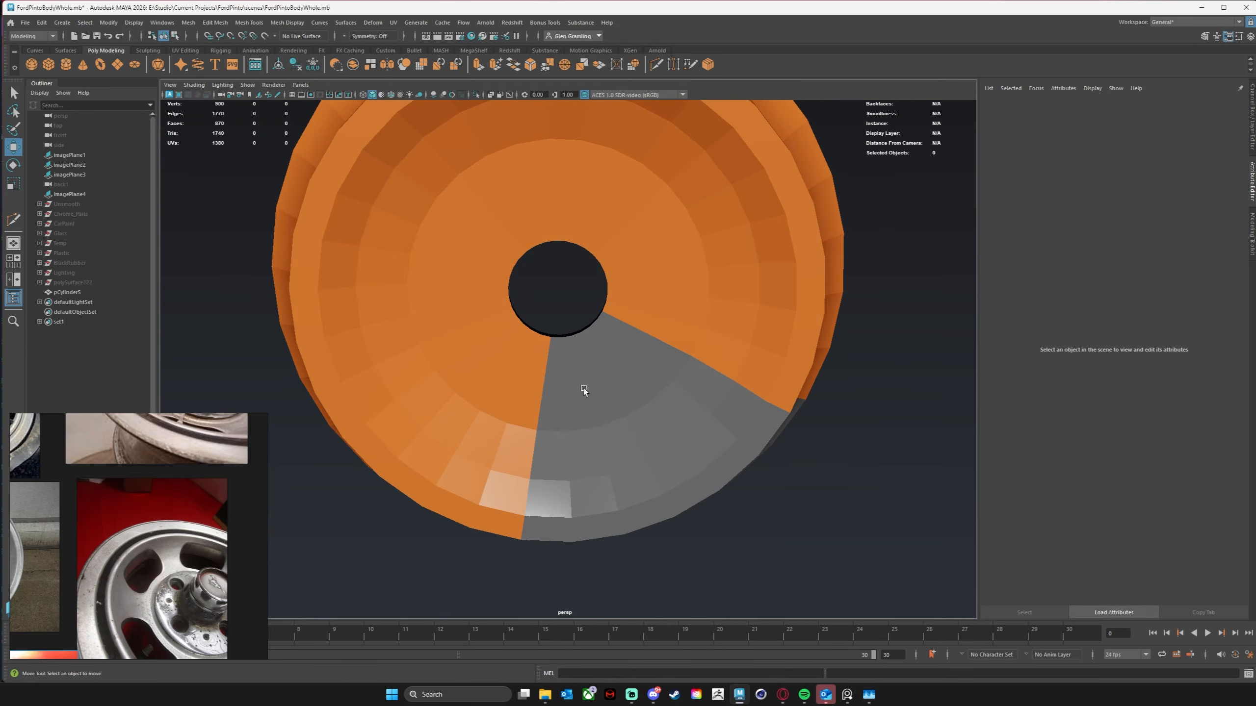
left_click(513, 348)
left_click_drag(513, 349, 524, 449, "alt")
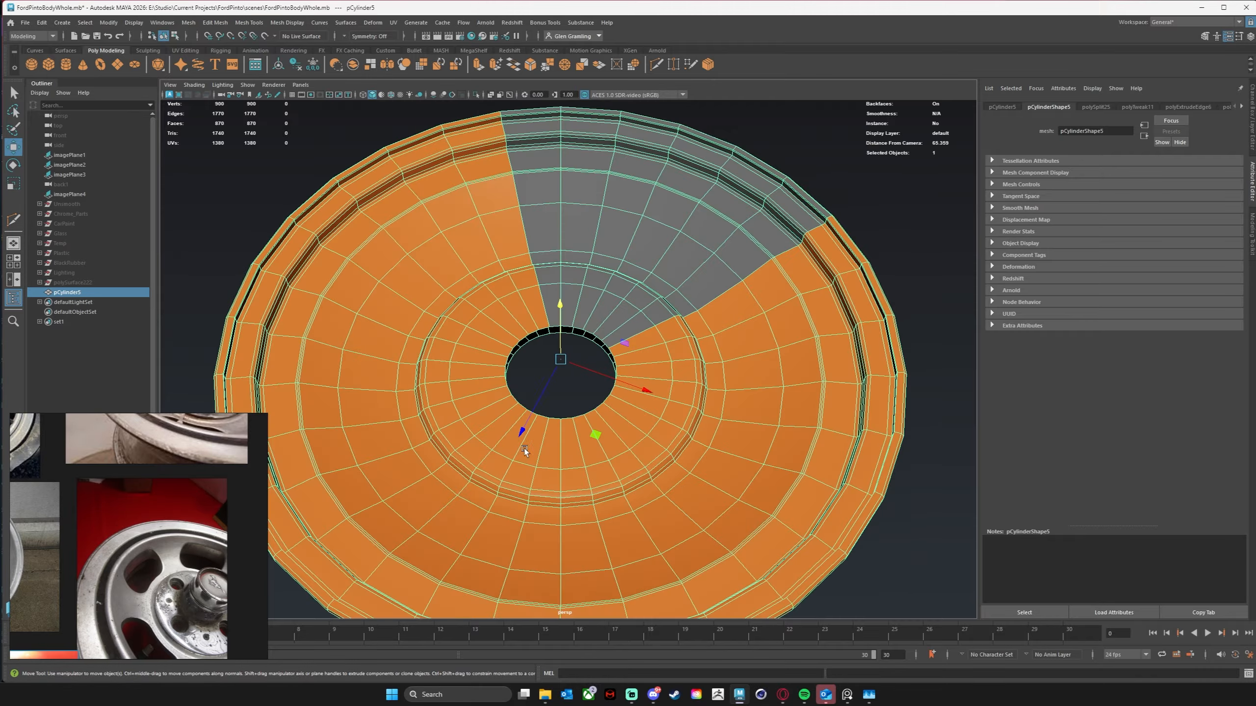
Step: Select the front and rear border edge loops of the central hub hole and bridge them with 0 divisions
scroll(630, 405, "up", 5)
middle_click_drag(540, 410, 627, 345, "alt")
scroll(748, 334, "up", 4)
middle_click_drag(709, 288, 655, 369, "alt")
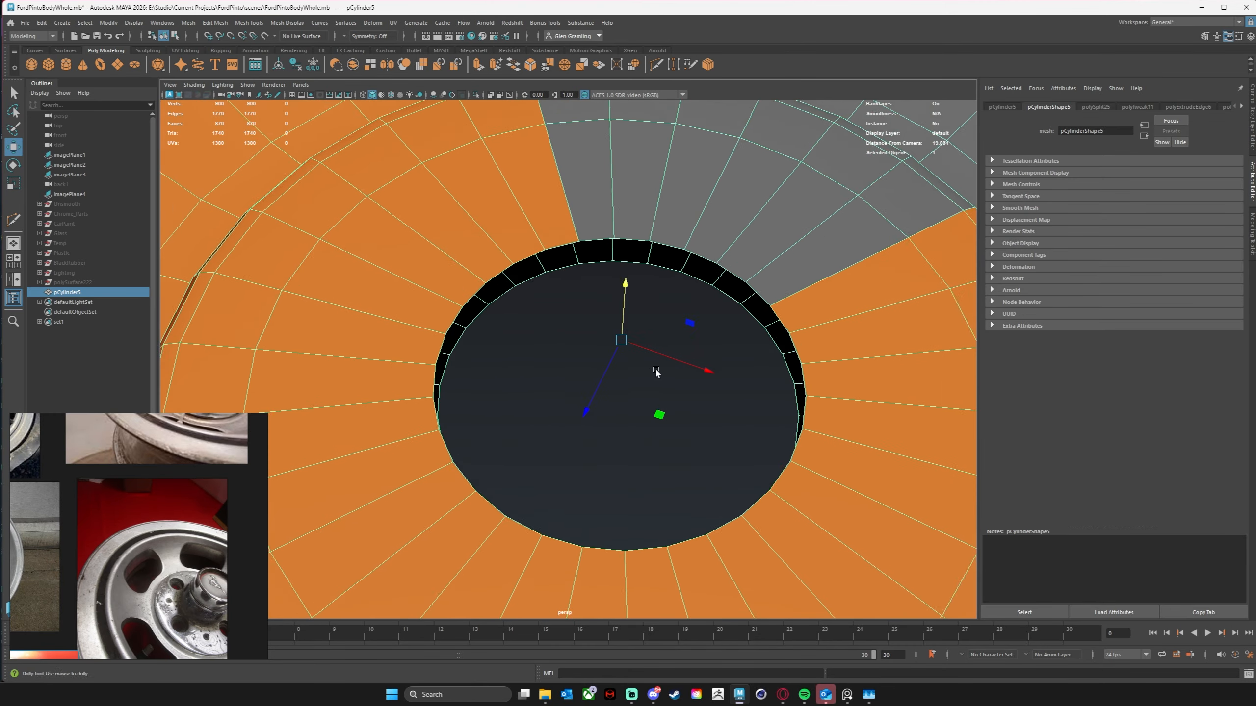
scroll(656, 370, "up", 1)
right_click_drag(645, 233, 641, 183)
left_click_drag(637, 253, 737, 230, "alt")
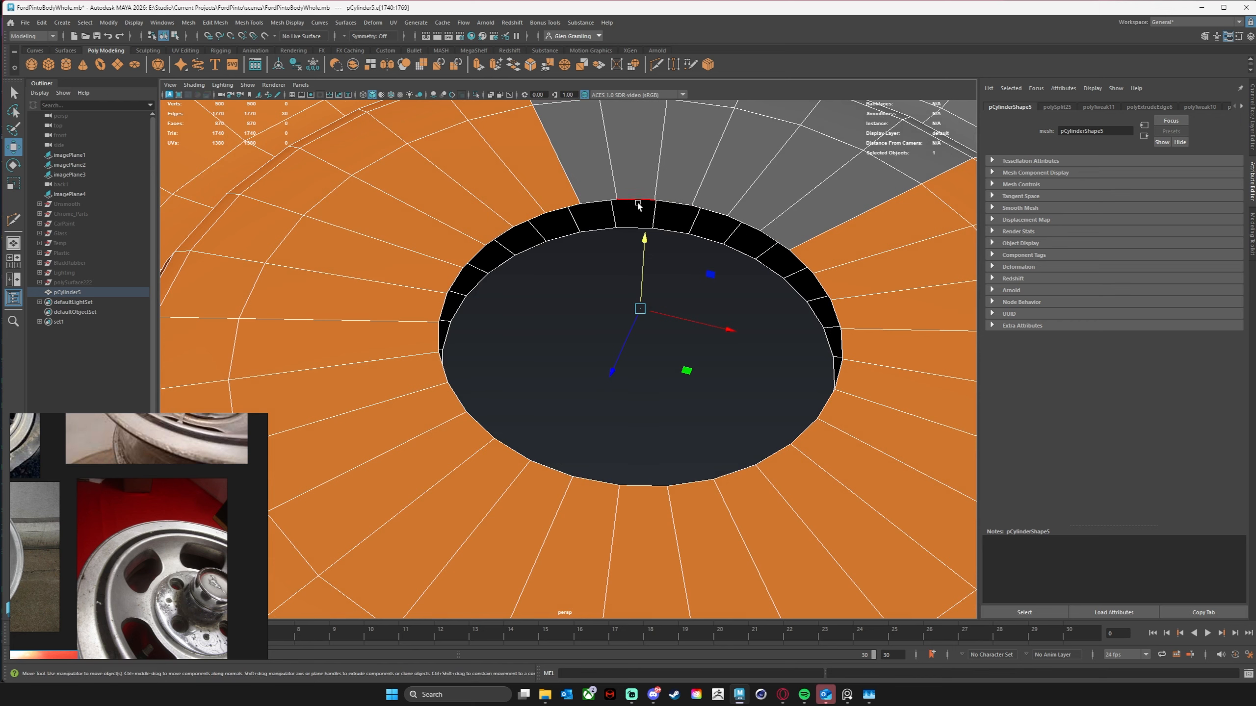
left_click(648, 217)
left_click_drag(609, 319, 614, 315, "alt")
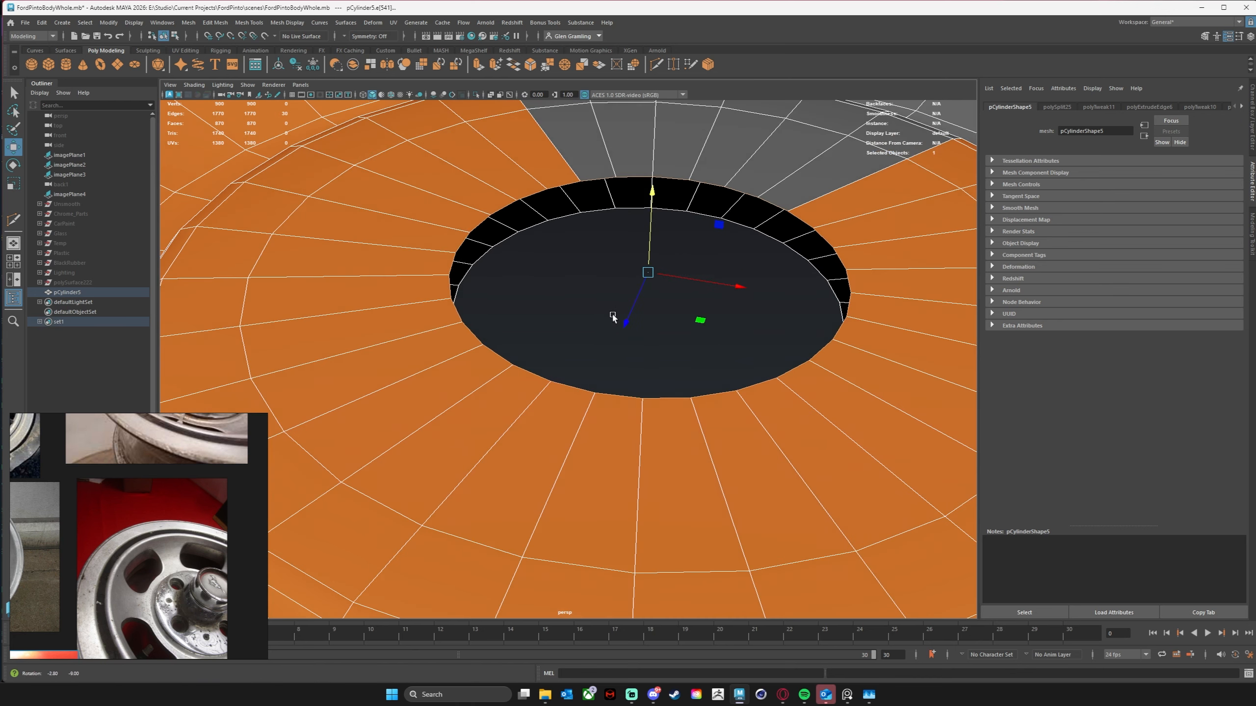
left_click_drag(617, 259, 628, 275, "alt")
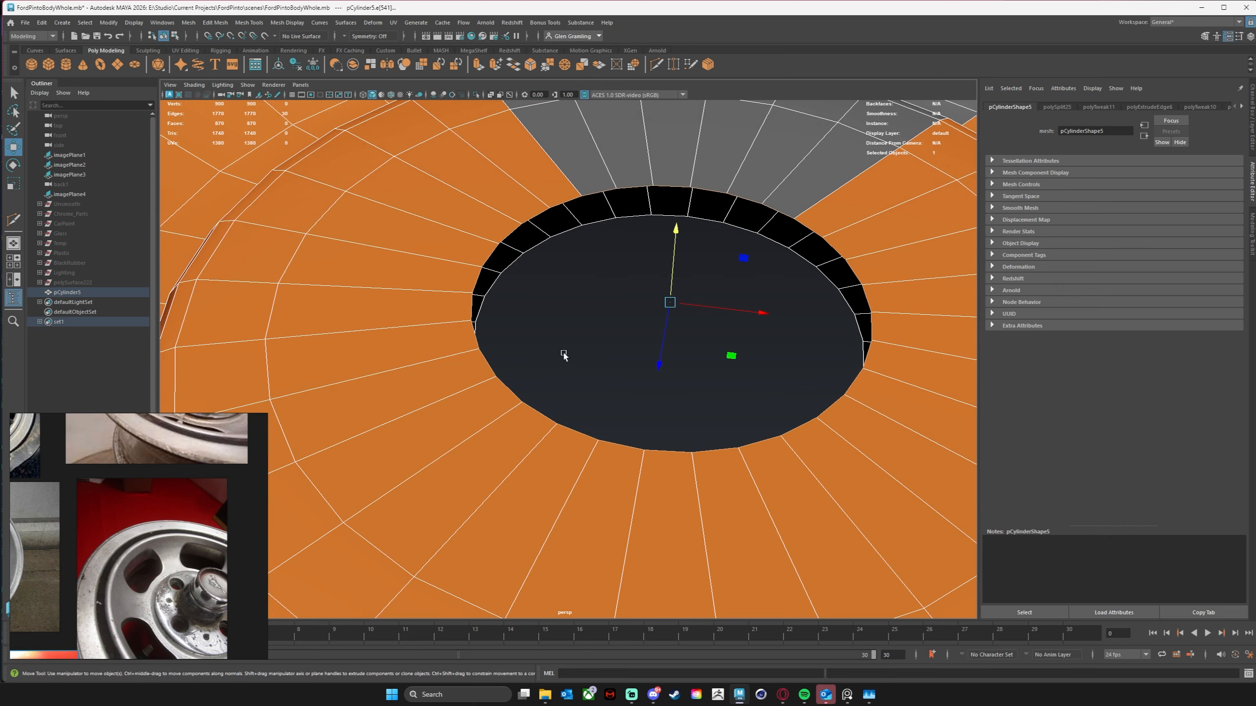
left_click_drag(600, 299, 586, 299, "alt")
double_click(679, 240, "shift")
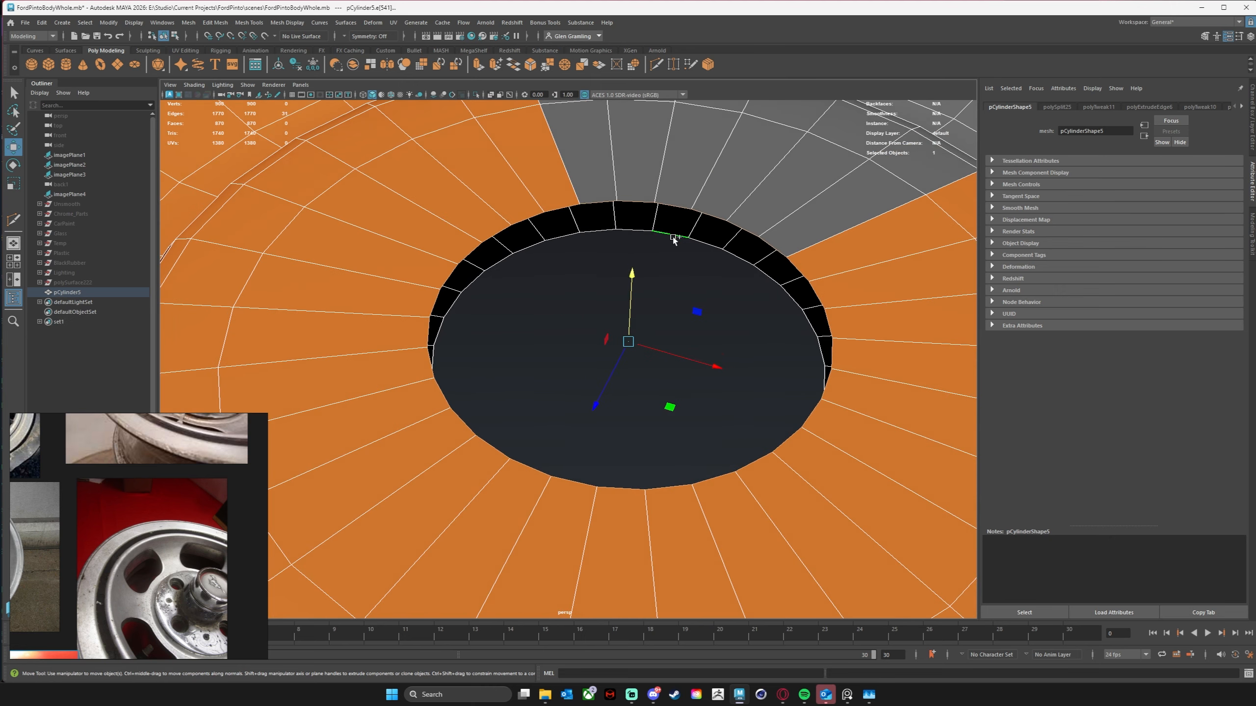
left_click_drag(539, 359, 548, 253, "alt")
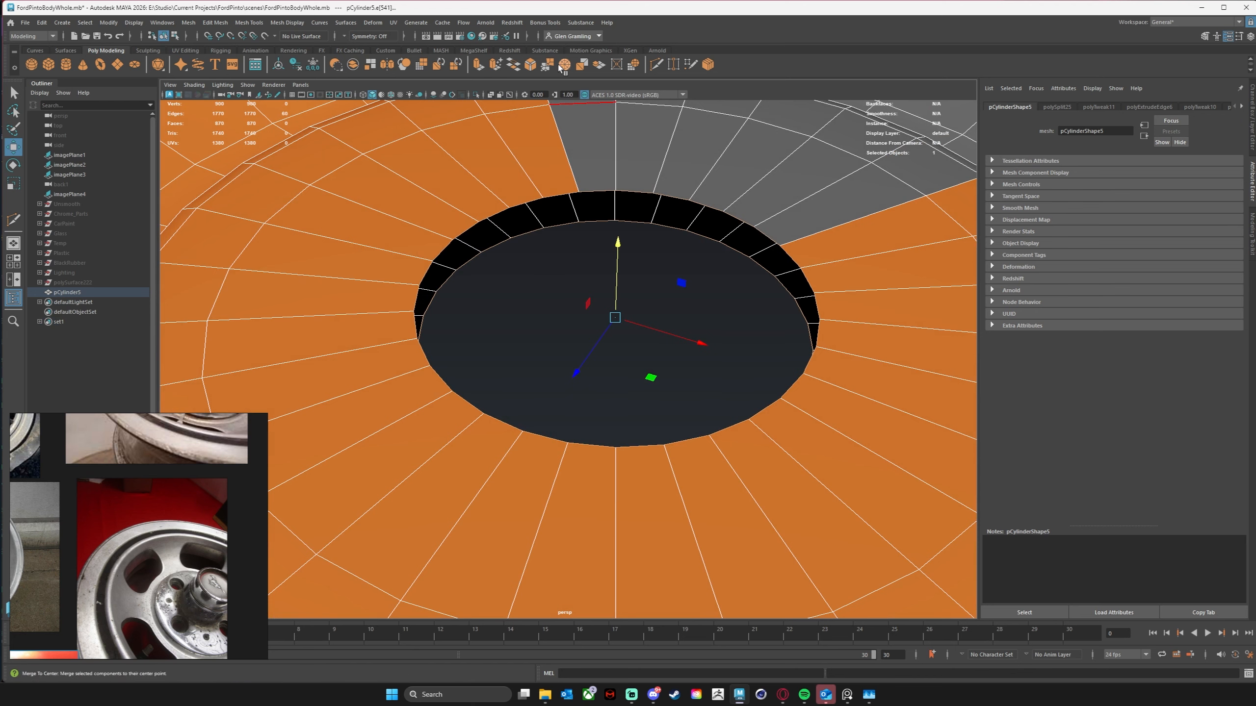
left_click(514, 65)
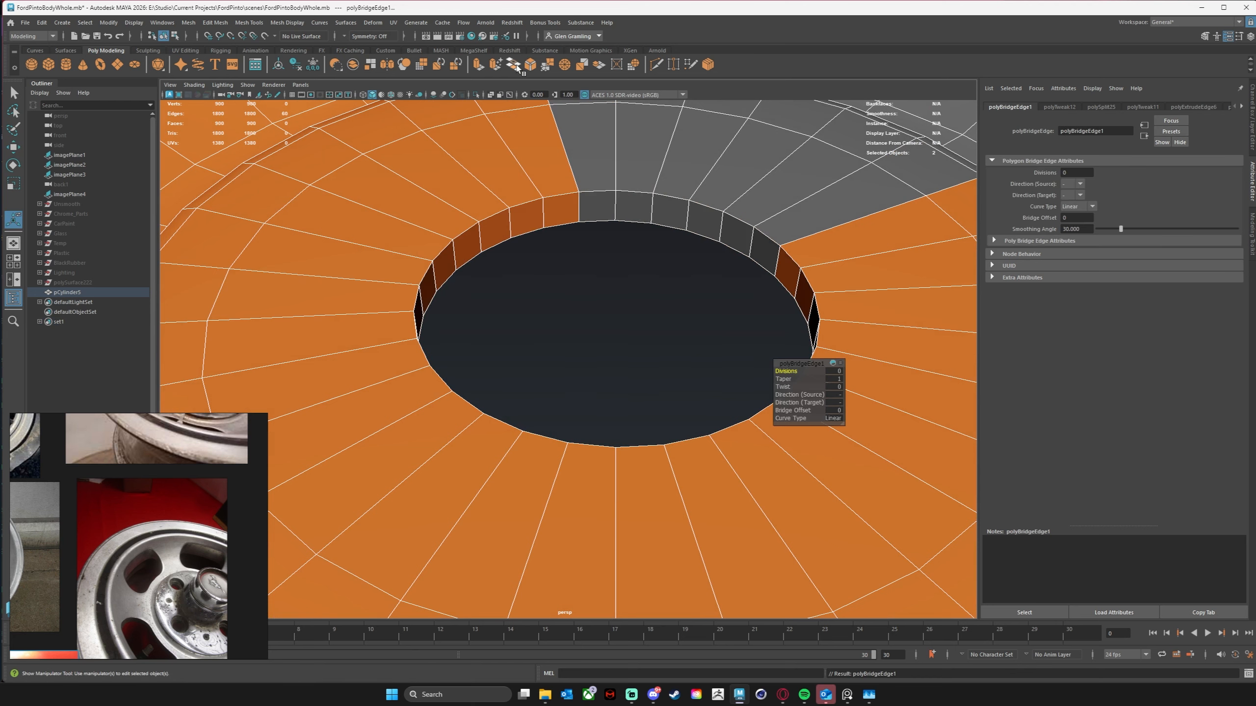
Step: Return to object mode, deselect the wheel, and inspect the bridged hub hole and barrel from above
scroll(544, 324, "down", 5)
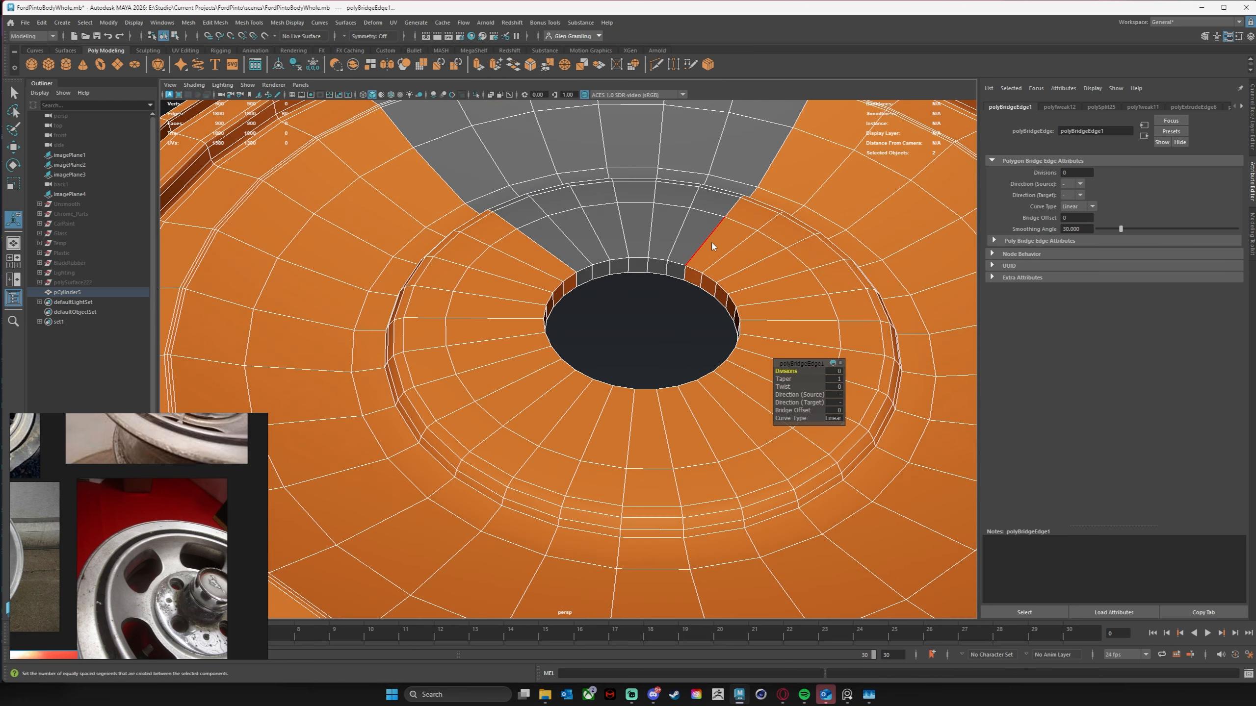
right_click_drag(711, 244, 741, 223)
key("q")
key("alt+shift+d")
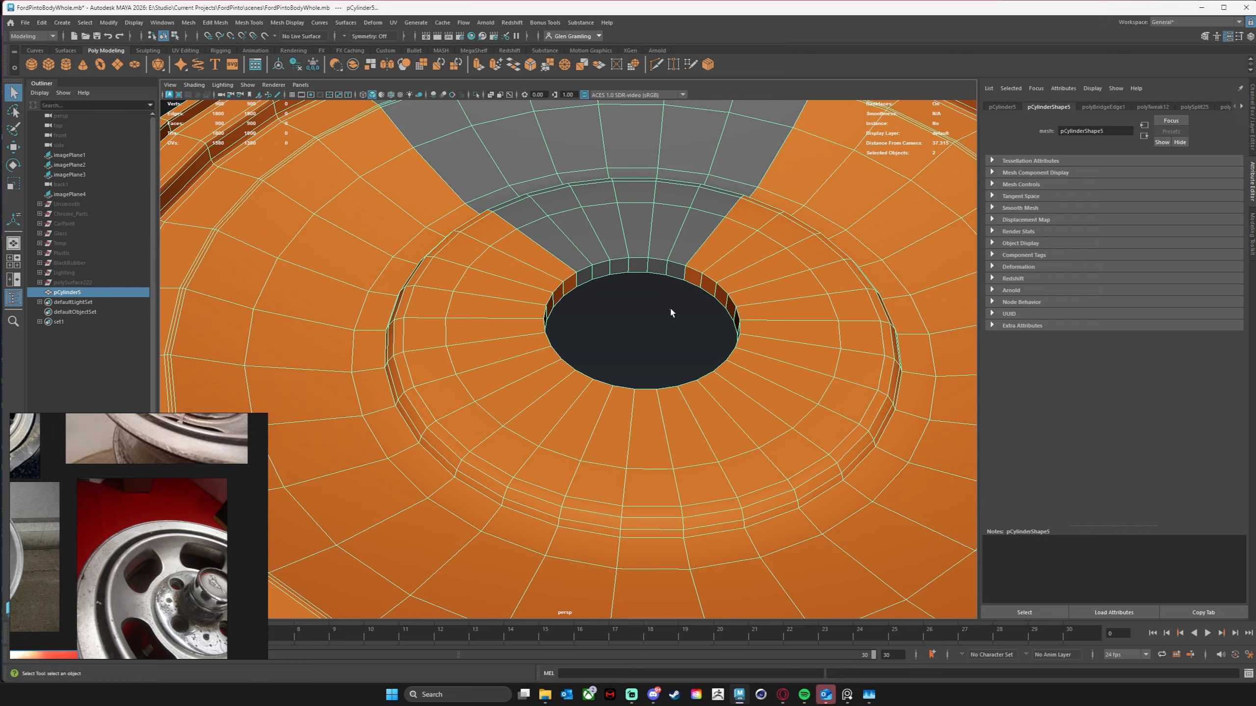
left_click(668, 310)
left_click_drag(653, 346, 655, 316, "alt")
right_click_drag(810, 353, 563, 348, "alt")
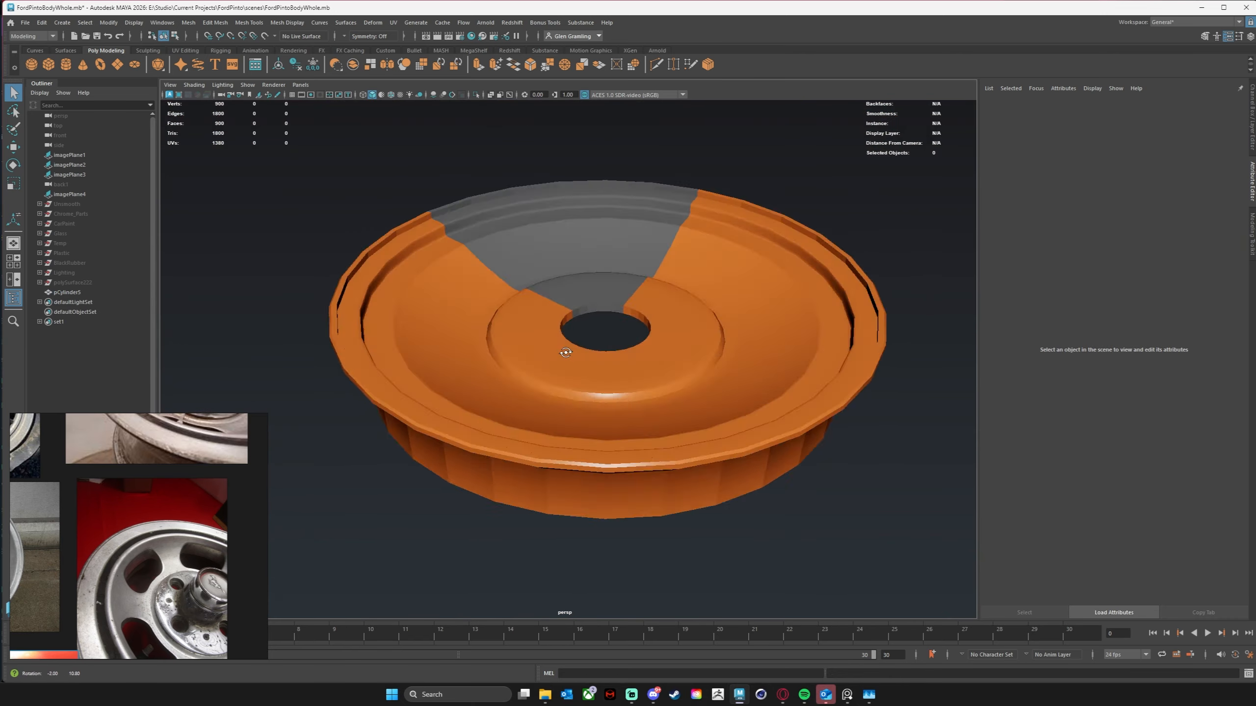
left_click_drag(564, 347, 567, 399, "alt")
Step: Select the wheel, preview it in smoothed display, and return it to unsmoothed display
left_click(693, 353)
key("3")
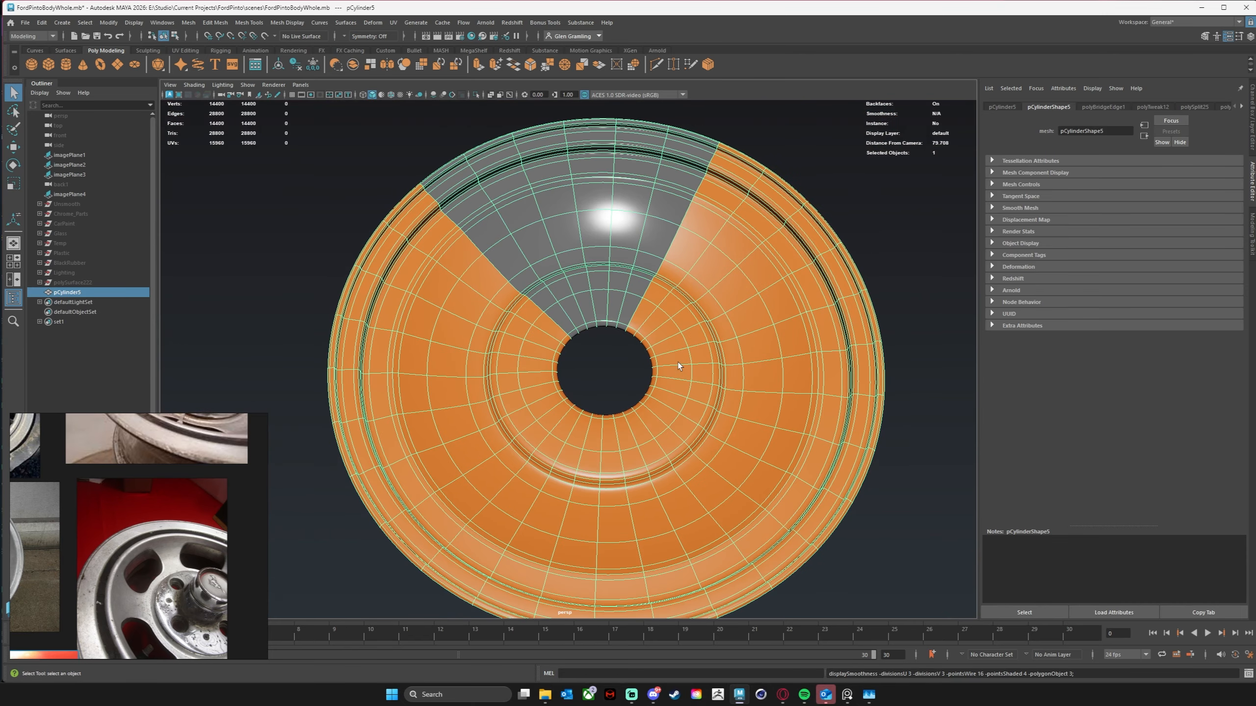
key("1")
key("3")
key("1")
Step: Select the vertices around the central hub hole and scale them inward uniformly to narrow the hole slightly
left_click_drag(658, 383, 640, 410, "alt")
middle_click_drag(655, 411, 634, 353, "alt")
right_click_drag(632, 322, 569, 316)
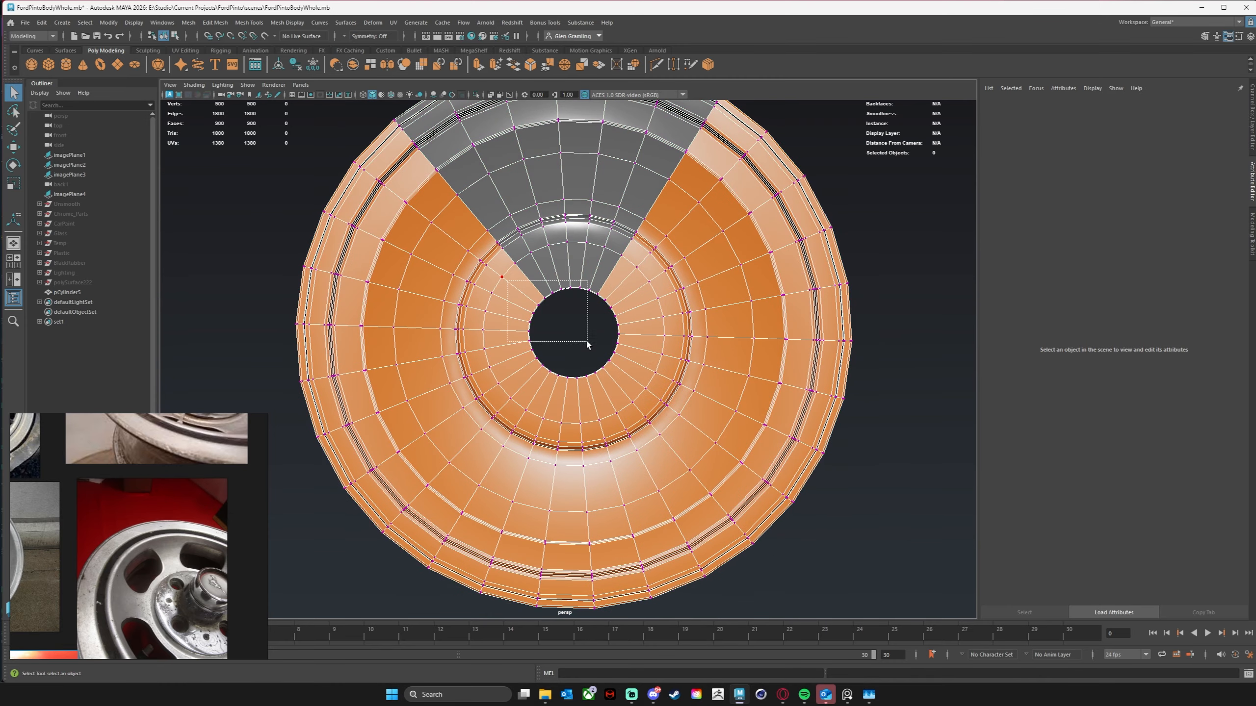
left_click_drag(635, 386, 637, 391)
key("w")
key("r")
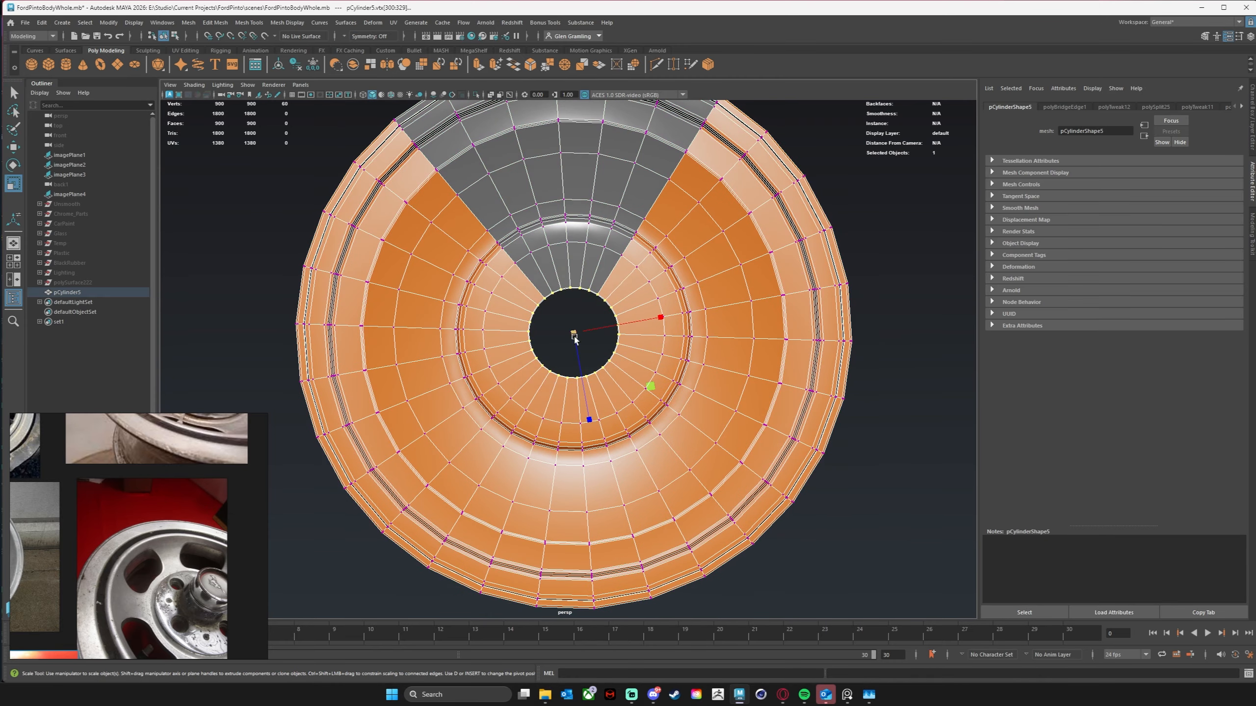
left_click_drag(573, 332, 564, 336)
left_click_drag(623, 400, 626, 364, "alt")
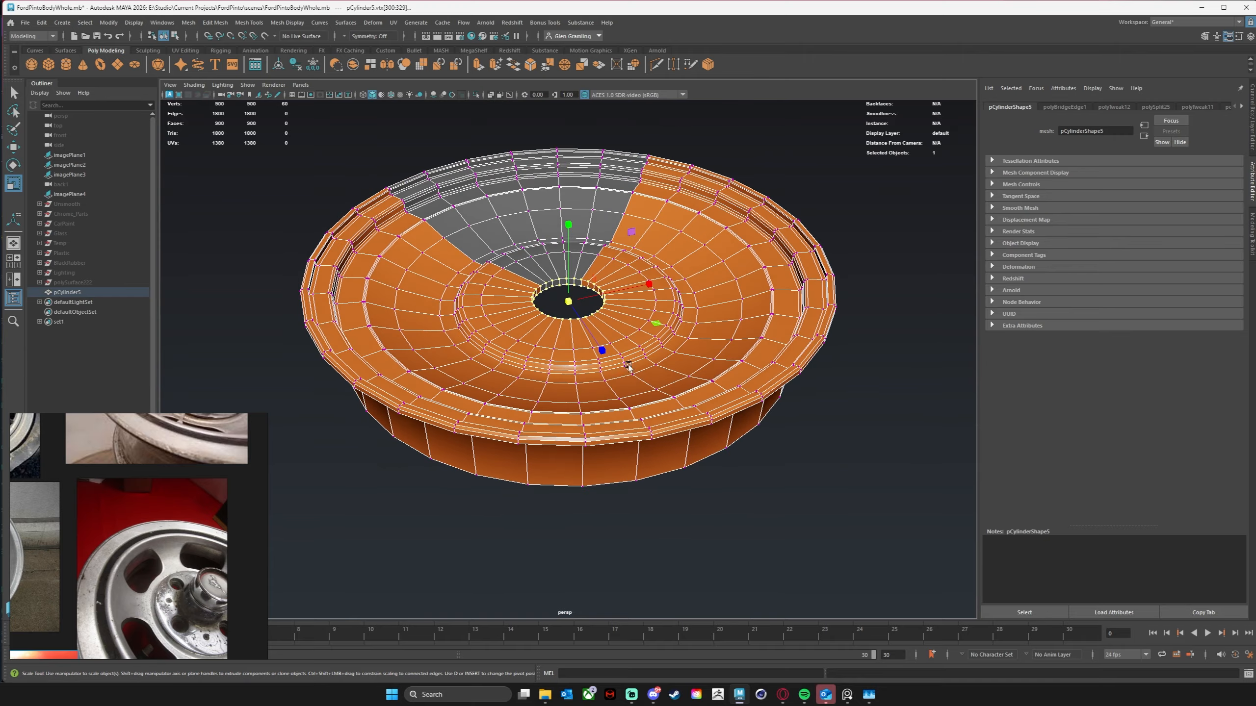
left_click(876, 432)
Step: Return to object mode and select the whole wheel
mouse_move(720, 450)
left_mouse_down("alt")
mouse_move(685, 466)
mouse_move(707, 457)
left_mouse_up("alt")
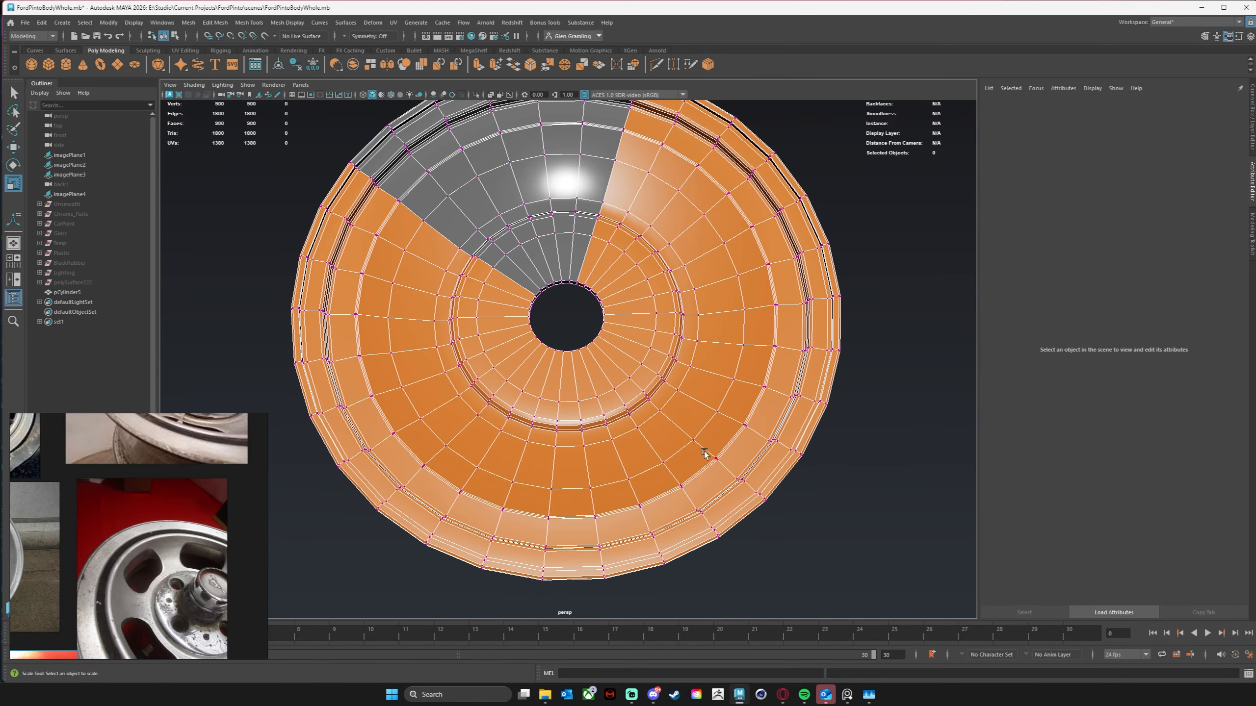
left_click_drag(596, 353, 579, 308, "alt")
right_click_drag(559, 225, 606, 212)
left_click(703, 382)
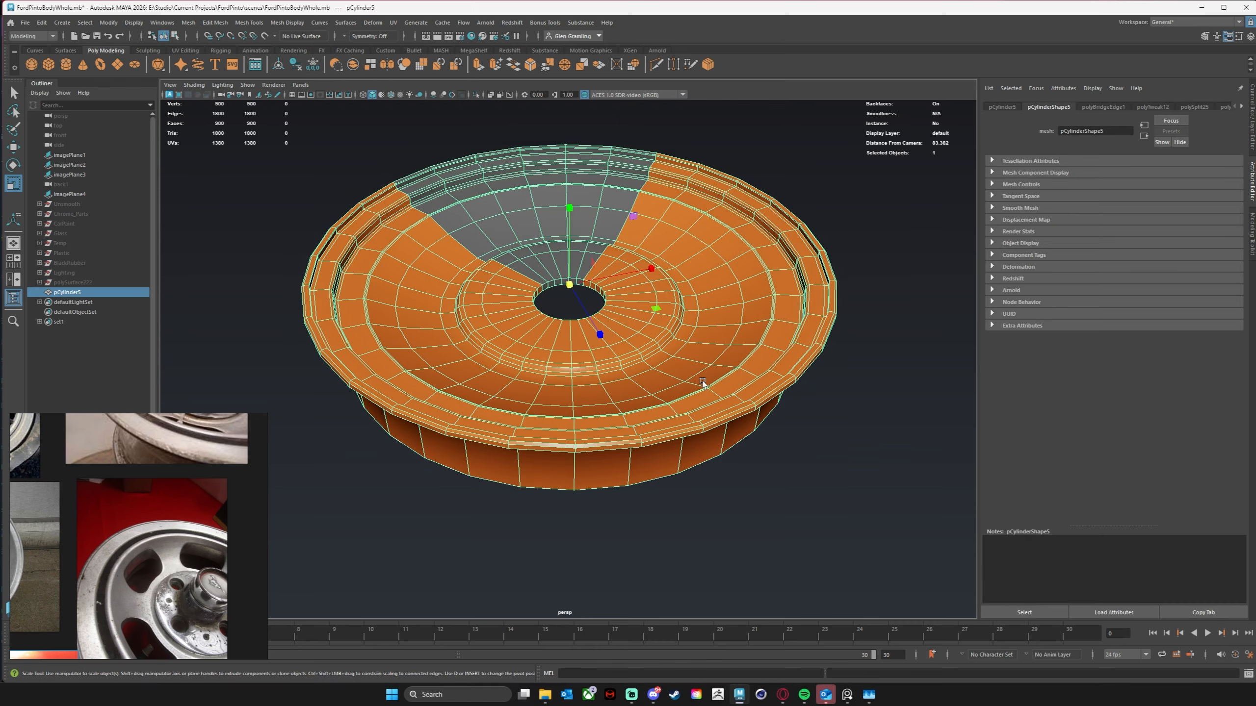
Step: Examine the wheel's dished face, rim lip and hub from the front and at an angle, comparing them with the reference photo
left_click_drag(702, 382, 583, 375, "alt")
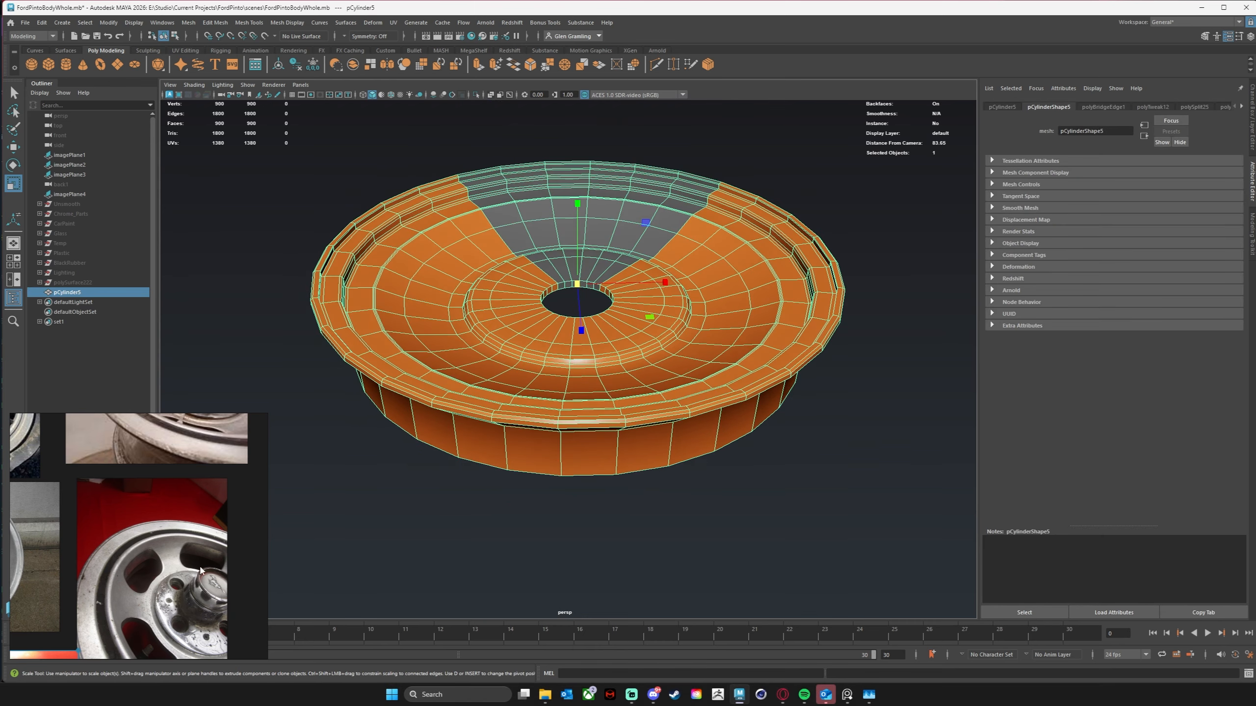
left_click_drag(539, 404, 686, 363, "alt")
middle_click_drag(620, 381, 687, 345, "alt")
right_click_drag(756, 341, 699, 355, "alt")
middle_click_drag(633, 354, 609, 368, "alt")
right_click_drag(608, 368, 700, 364, "alt")
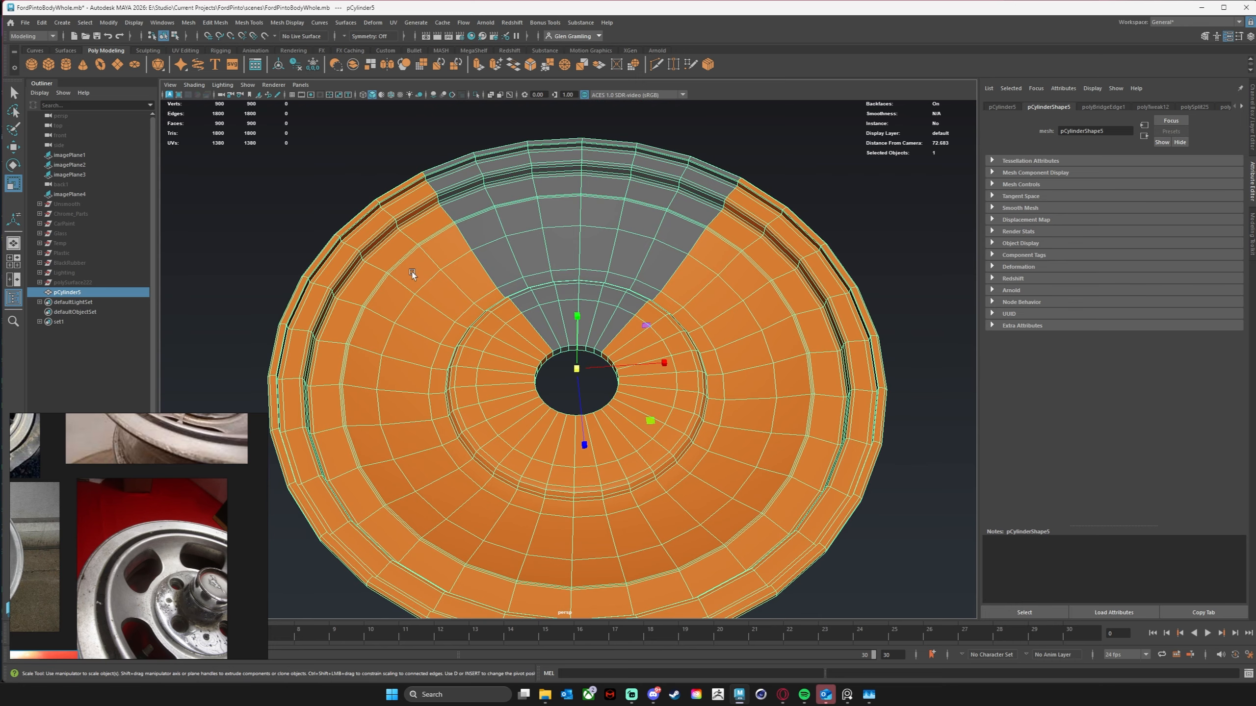
left_click_drag(750, 266, 750, 310, "alt")
right_click_drag(642, 310, 670, 275, "alt")
left_click_drag(670, 275, 595, 327, "alt")
middle_click_drag(642, 326, 633, 325, "alt")
right_click_drag(599, 326, 674, 308, "alt")
middle_click_drag(675, 309, 679, 323, "alt")
left_click_drag(688, 284, 678, 352, "alt")
right_click_drag(677, 352, 664, 356, "alt")
mouse_move(661, 355)
left_mouse_down("alt")
mouse_move(648, 357)
mouse_move(672, 357)
left_mouse_up("alt")
right_click_drag(673, 357, 730, 346, "alt")
left_click_drag(730, 345, 643, 353, "alt")
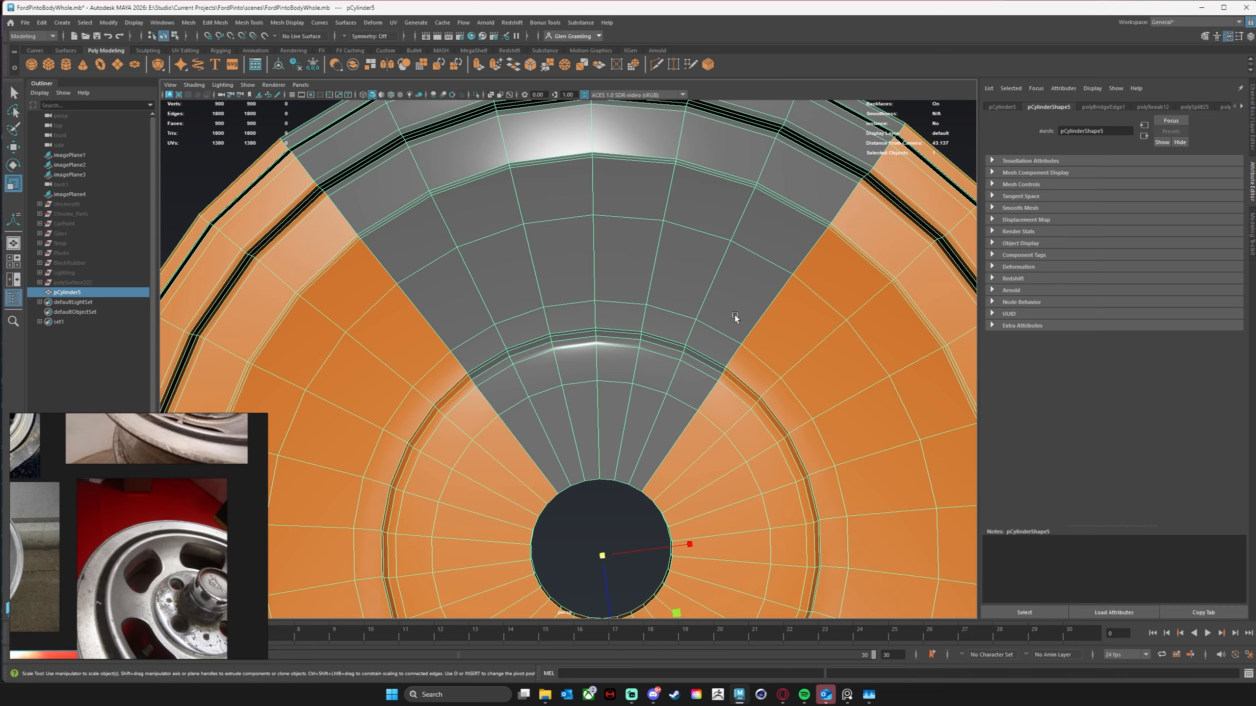
right_click_drag(733, 315, 577, 325, "alt")
middle_click_drag(662, 374, 650, 291, "alt")
right_click_drag(727, 329, 690, 338, "alt")
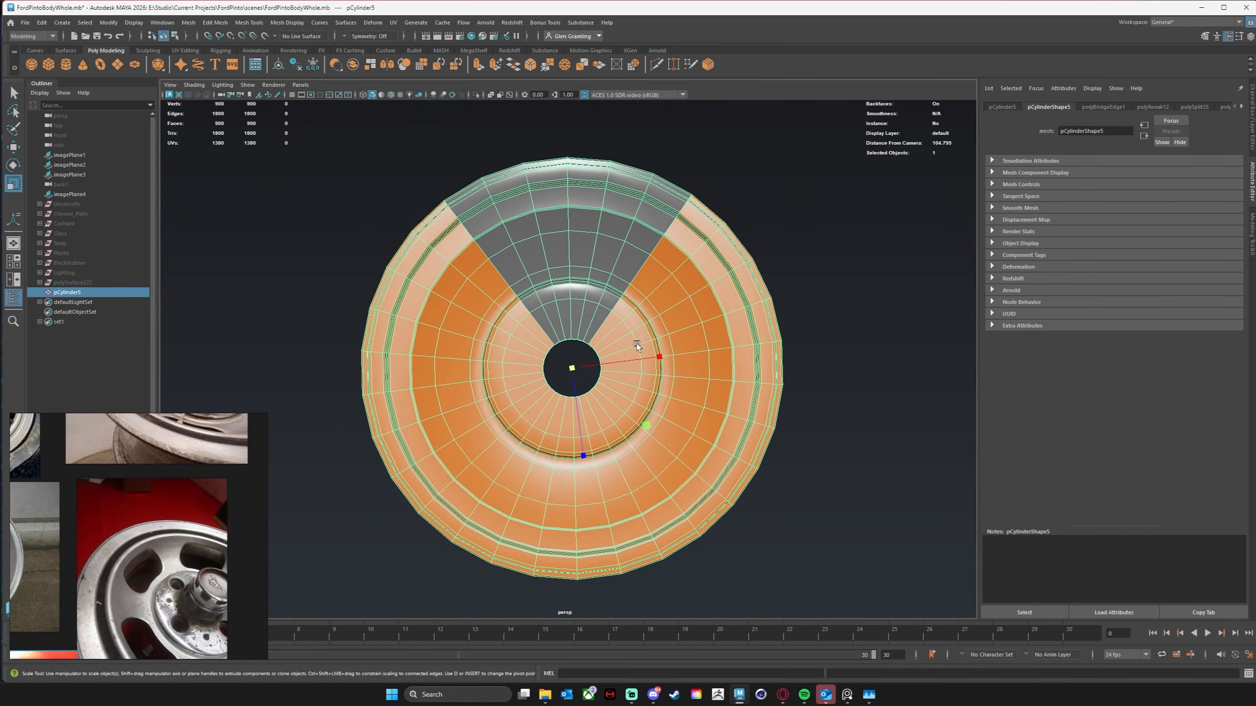
mouse_move(465, 329)
left_mouse_down("alt")
mouse_move(485, 306)
mouse_move(496, 317)
mouse_move(486, 325)
left_mouse_up("alt")
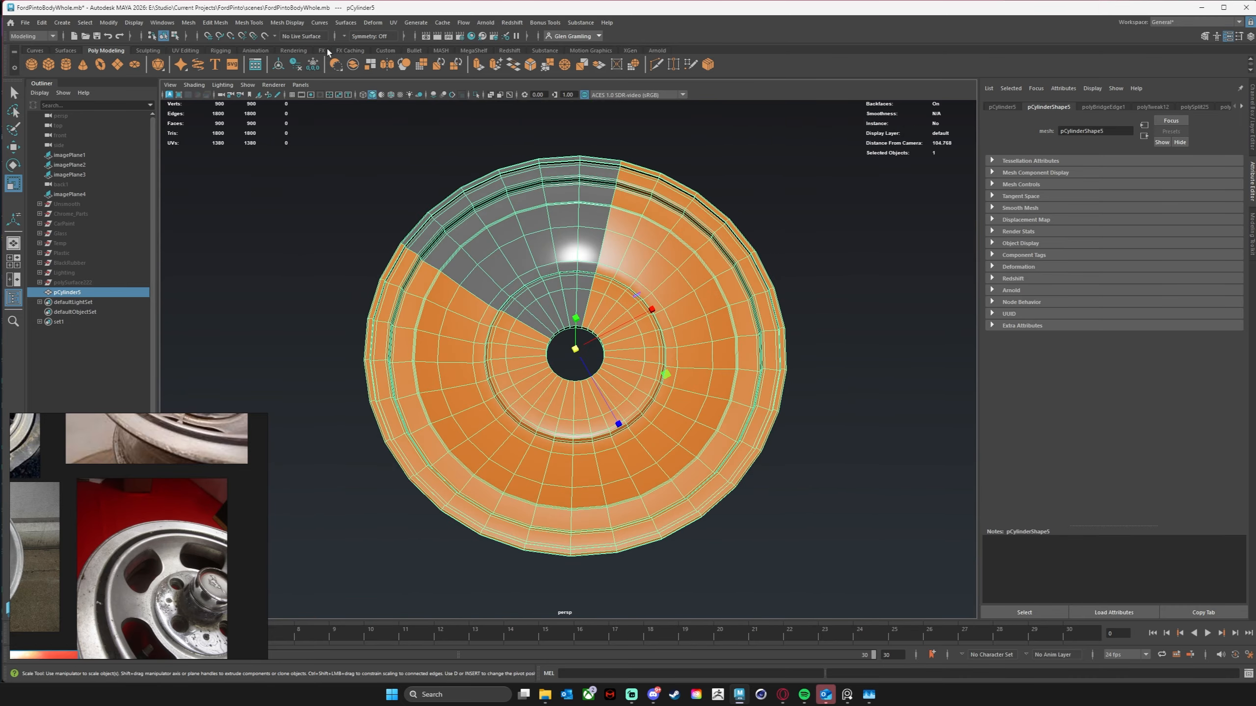
left_click(49, 64)
left_click_drag(748, 332, 697, 348, "alt")
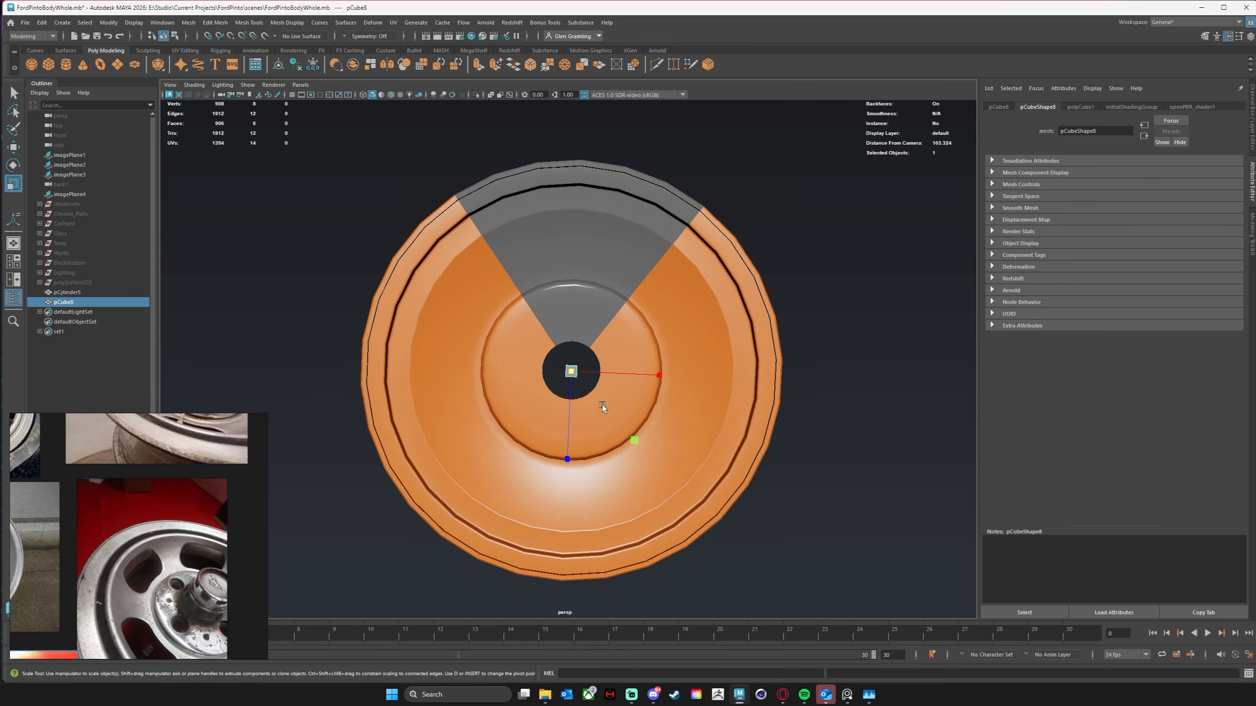
key("Delete")
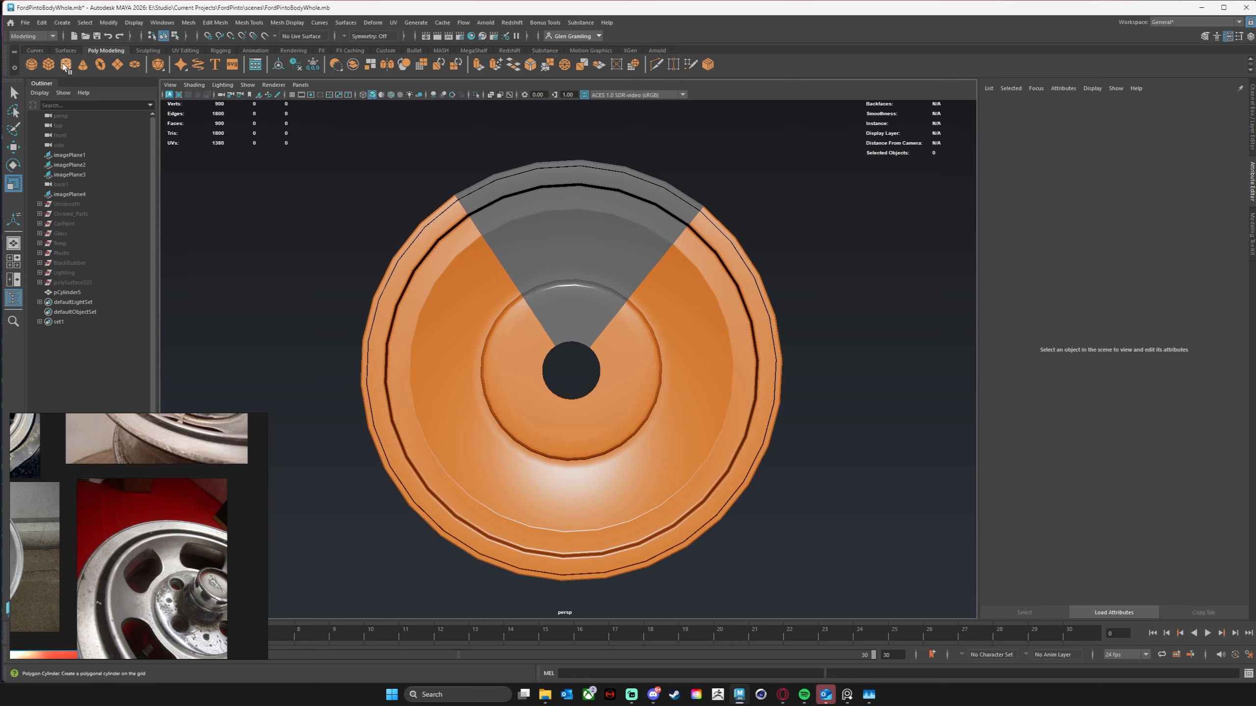
Step: Create a polygon pipe primitive at the wheel's centre
left_click(69, 23)
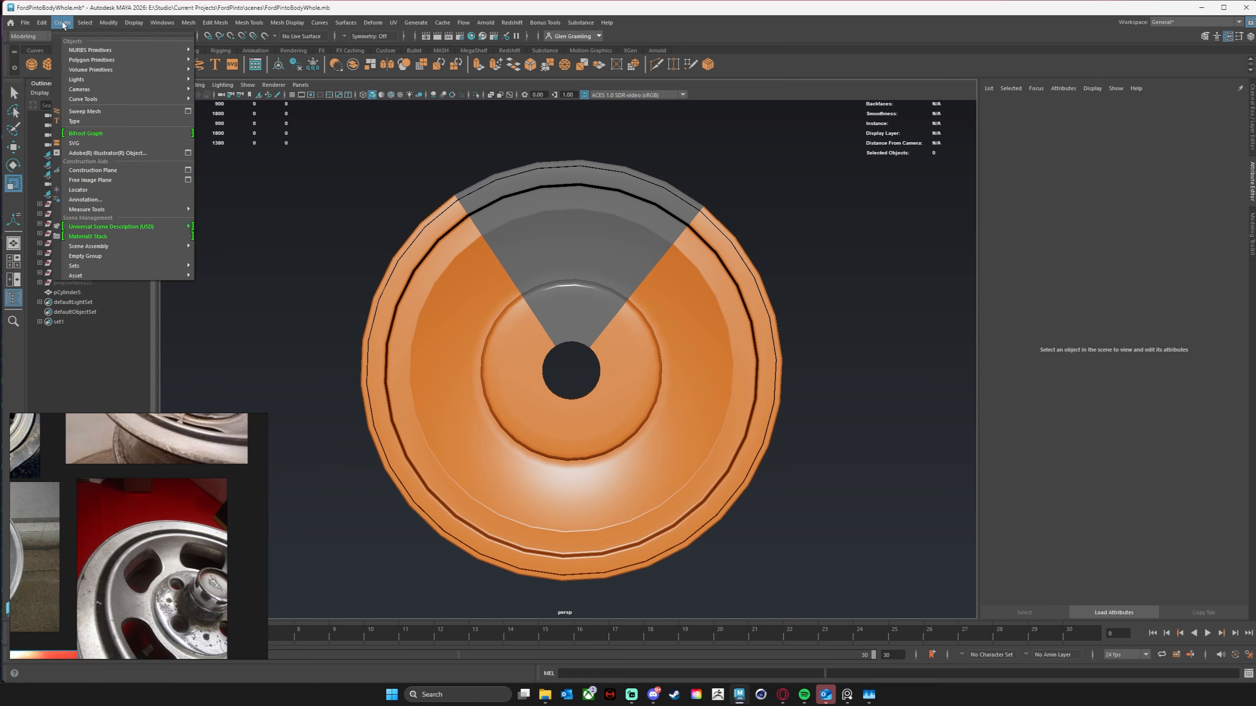
mouse_move(72, 66)
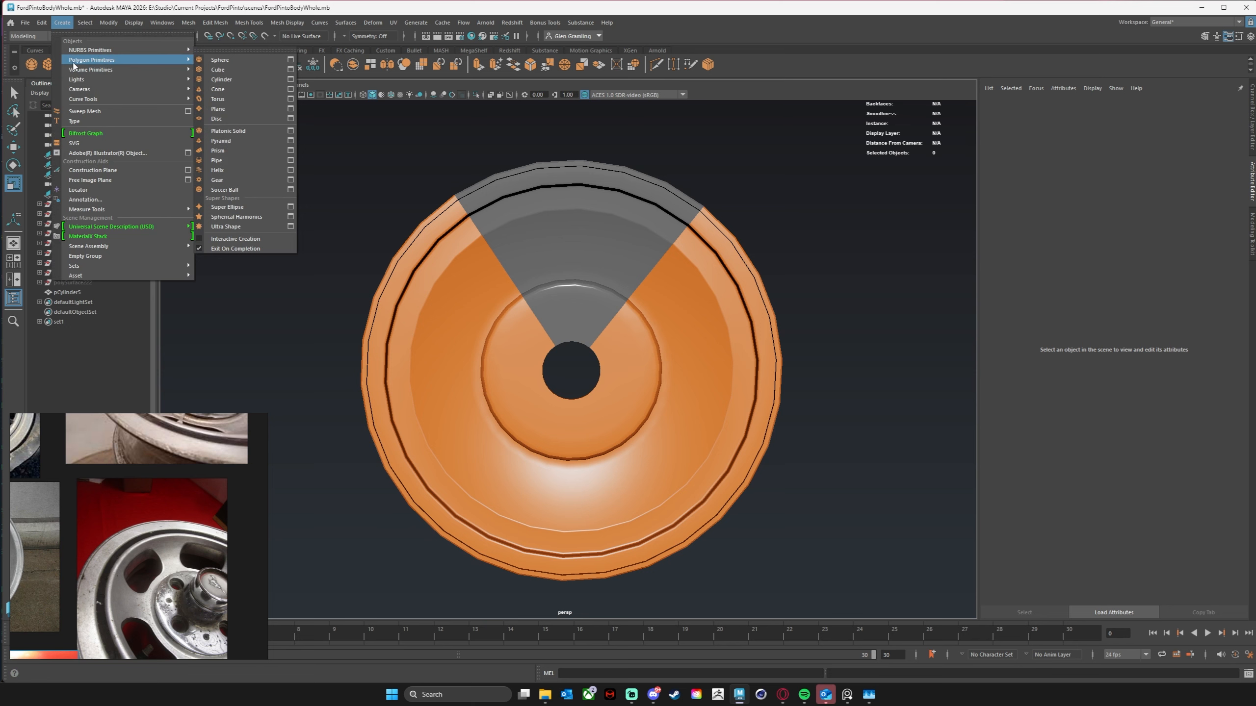
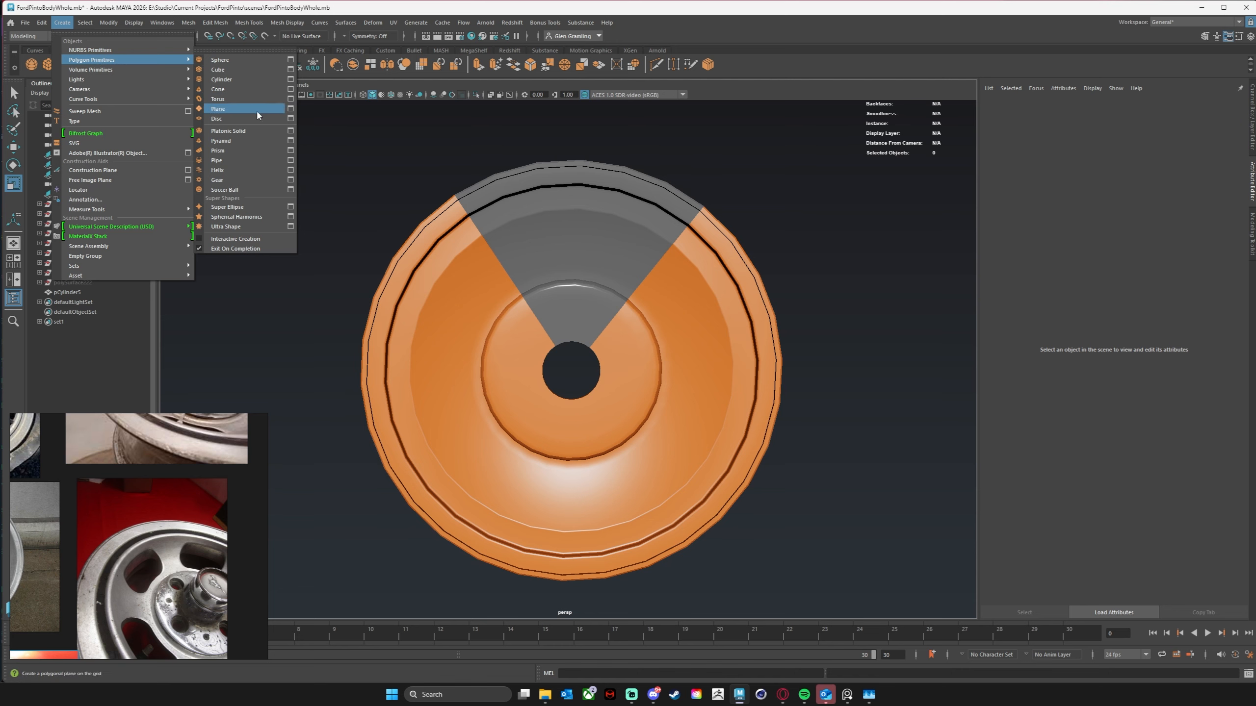
left_click(256, 159)
left_click_drag(538, 336, 520, 307, "alt")
right_click_drag(520, 307, 730, 321, "alt")
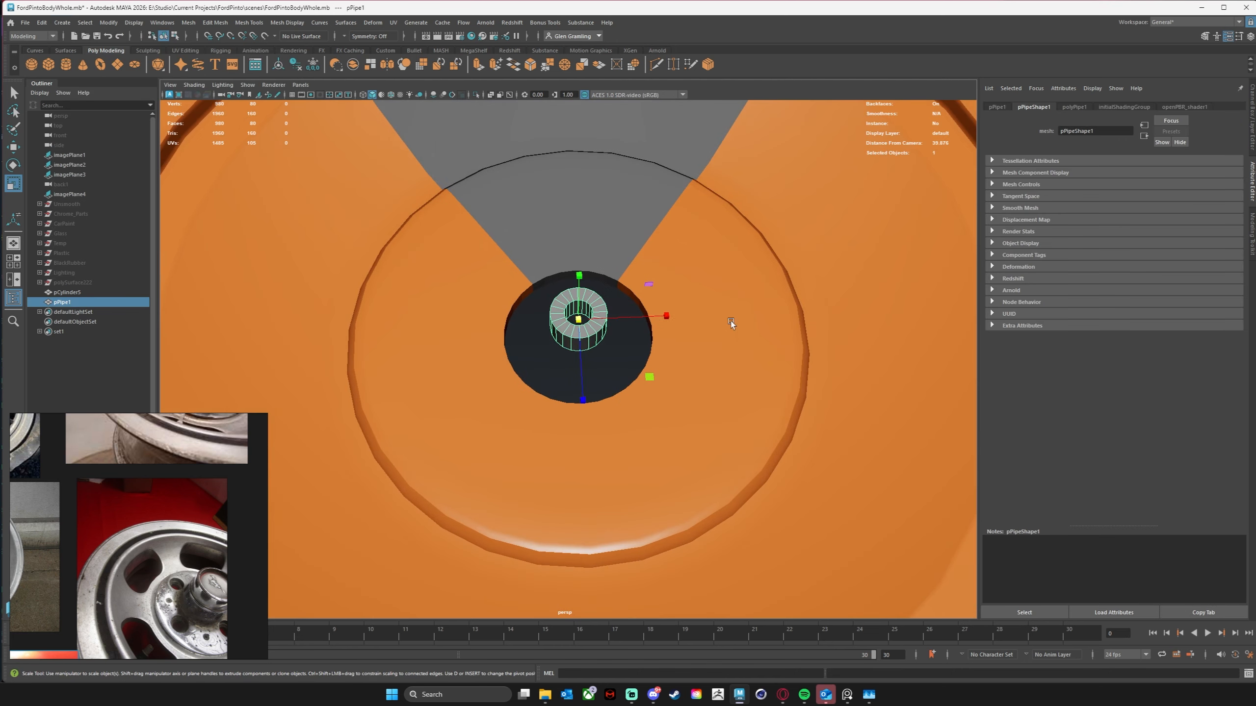
left_click_drag(647, 319, 701, 317, "alt")
right_click_drag(701, 318, 620, 325, "alt")
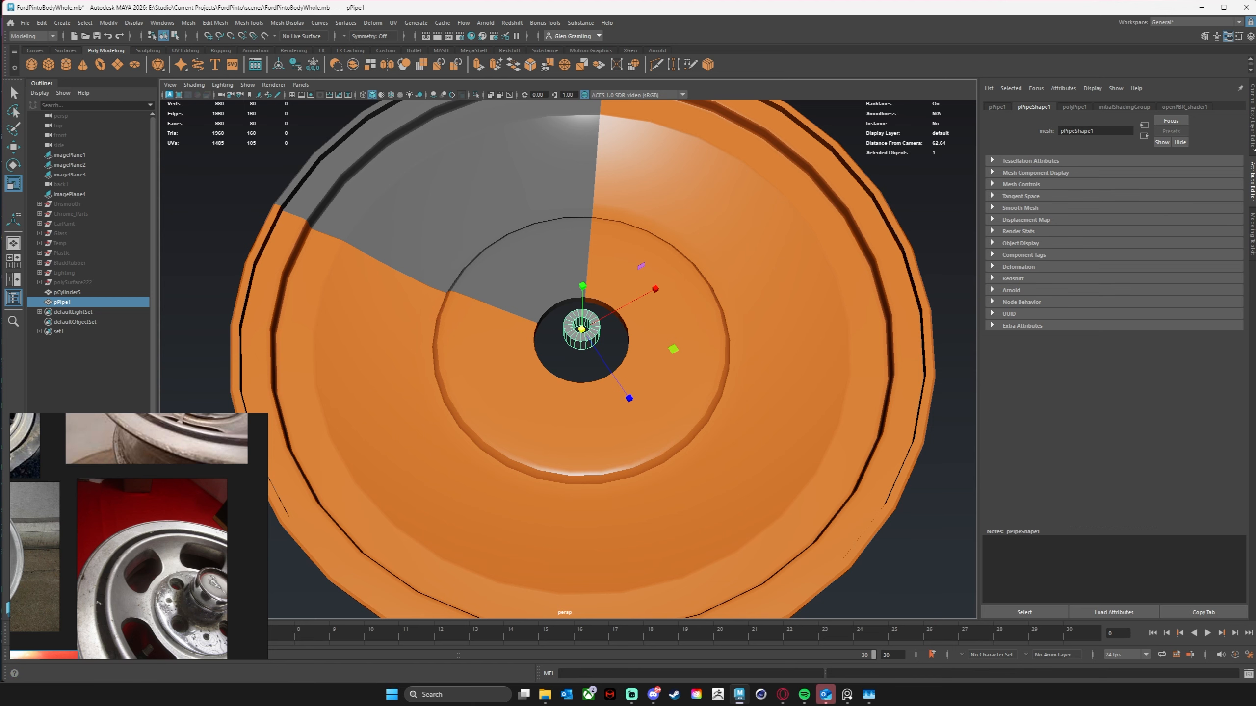
Step: Set the pipe's axis subdivisions to 30 in its construction inputs
left_click(1252, 145)
left_click(1139, 217)
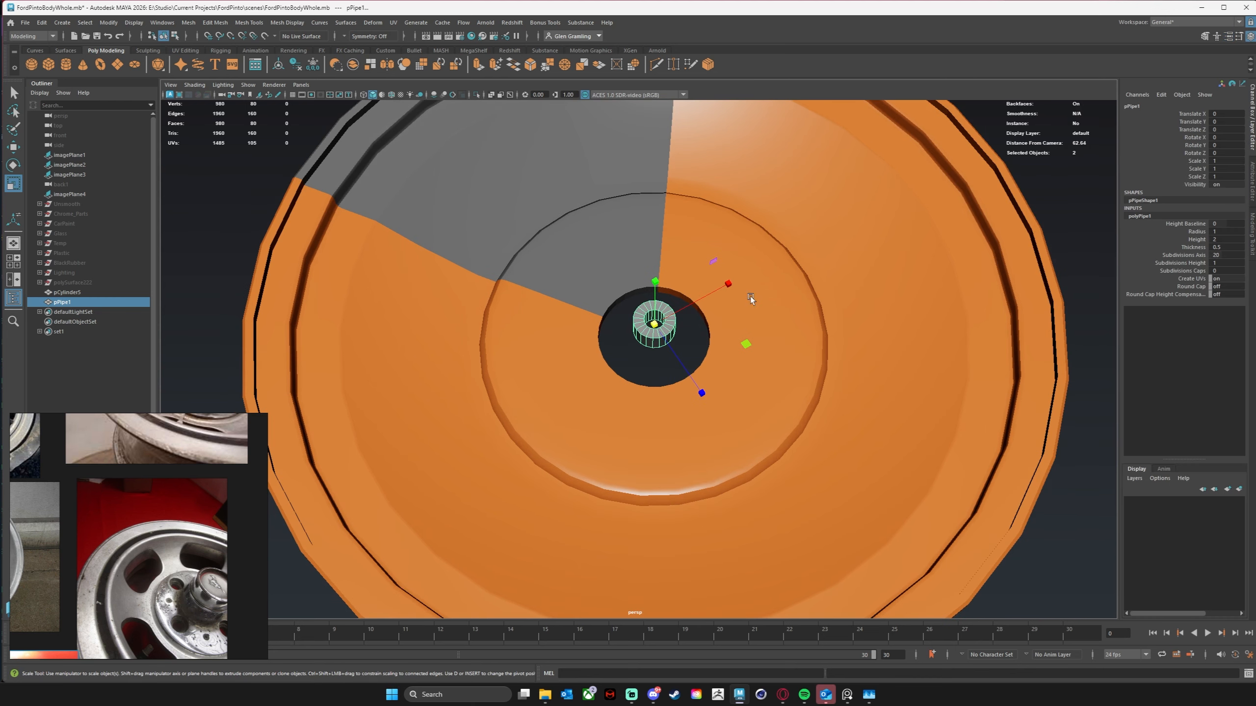
left_click(1203, 255)
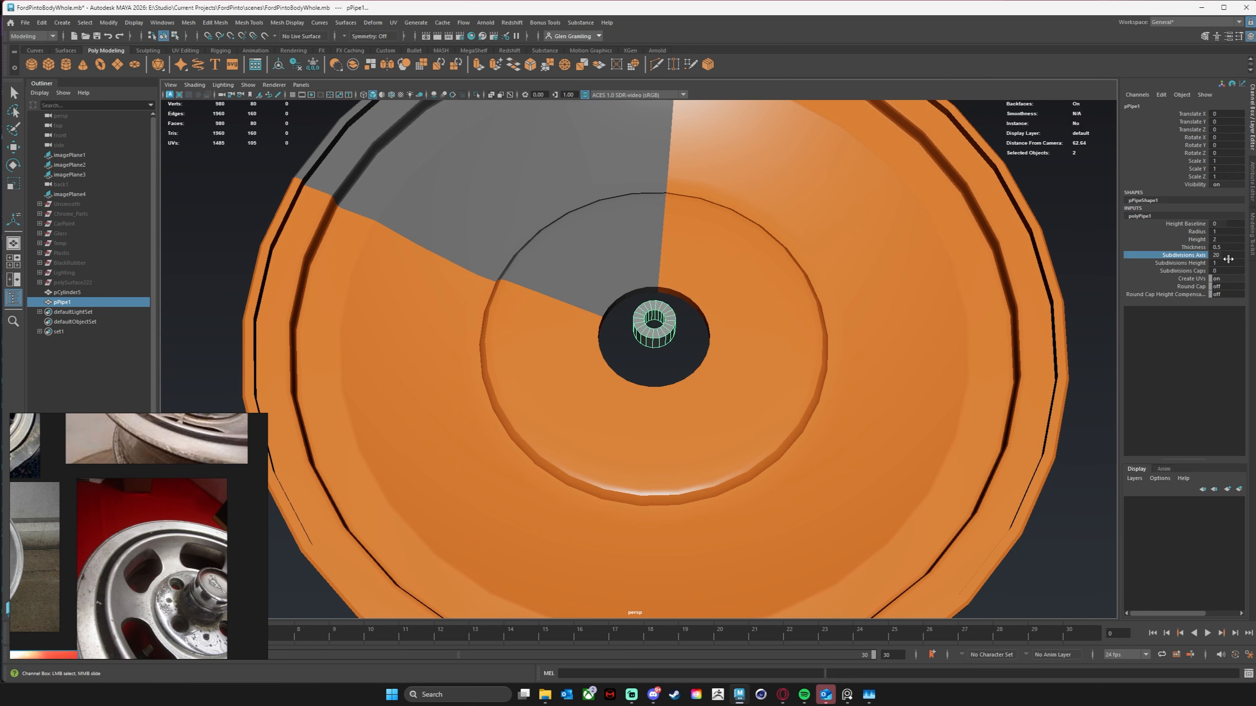
left_click(1228, 255)
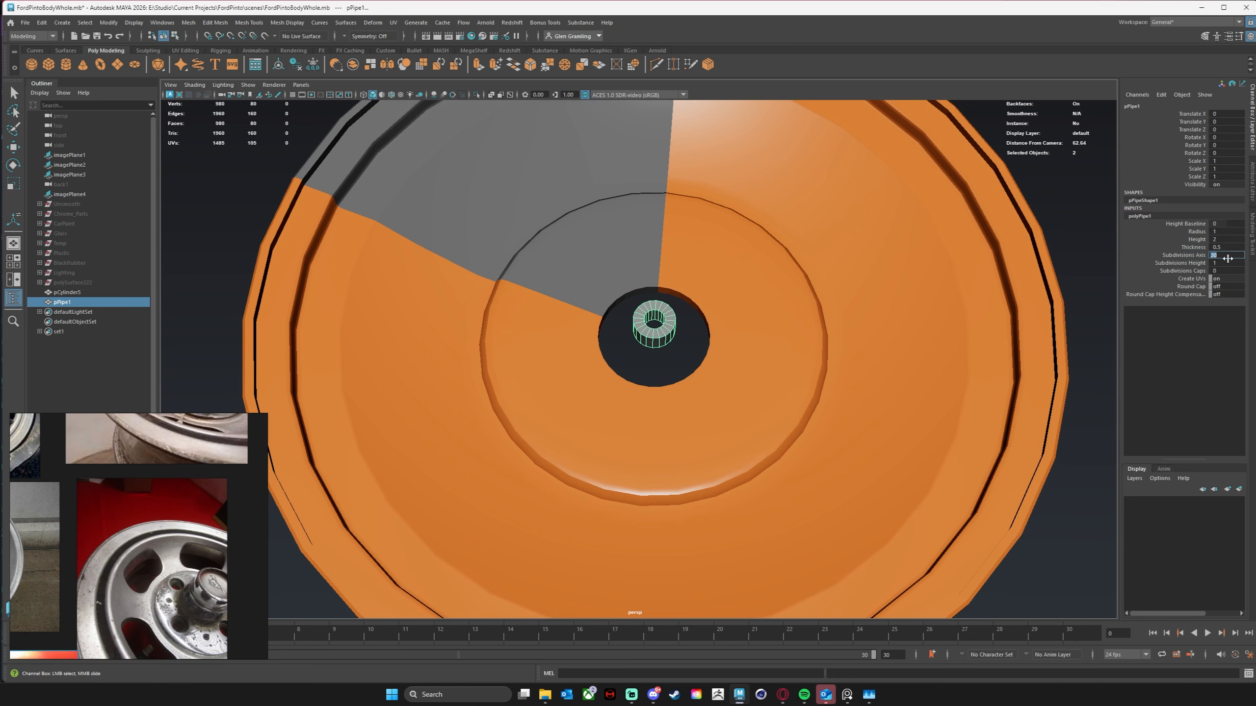
type("30")
key("Return")
Step: Display wireframe on shaded and set the pipe's radius to 12.1 and its thickness to 3.3
left_click_drag(700, 298, 704, 324, "alt")
right_click_drag(761, 316, 673, 340, "alt")
middle_click_drag(687, 362, 670, 361, "alt")
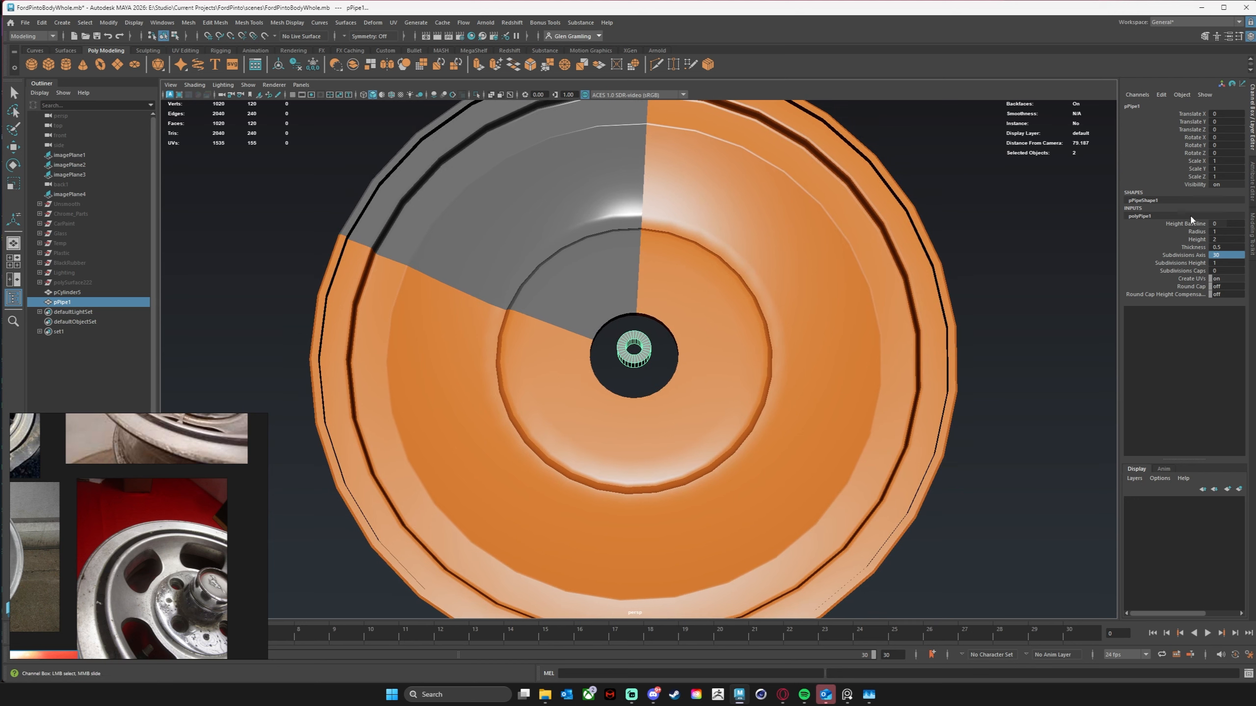
left_click(391, 96)
left_click(1196, 232)
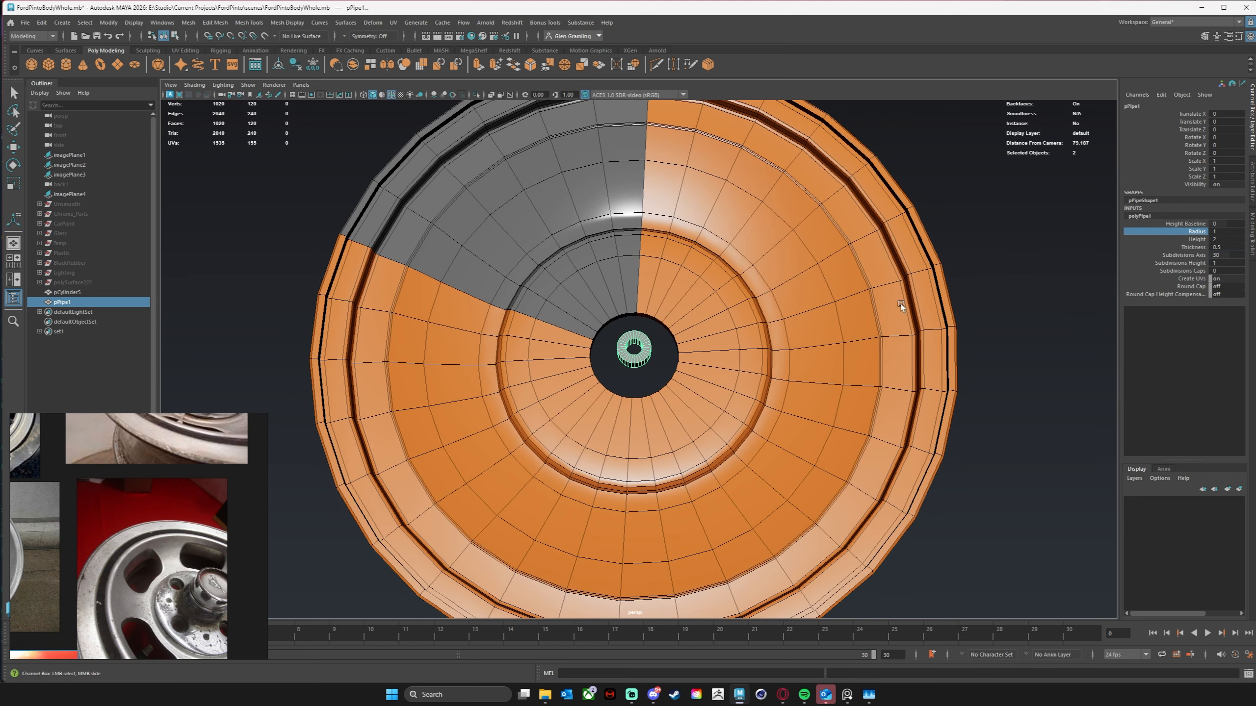
middle_click_drag(644, 348, 702, 346)
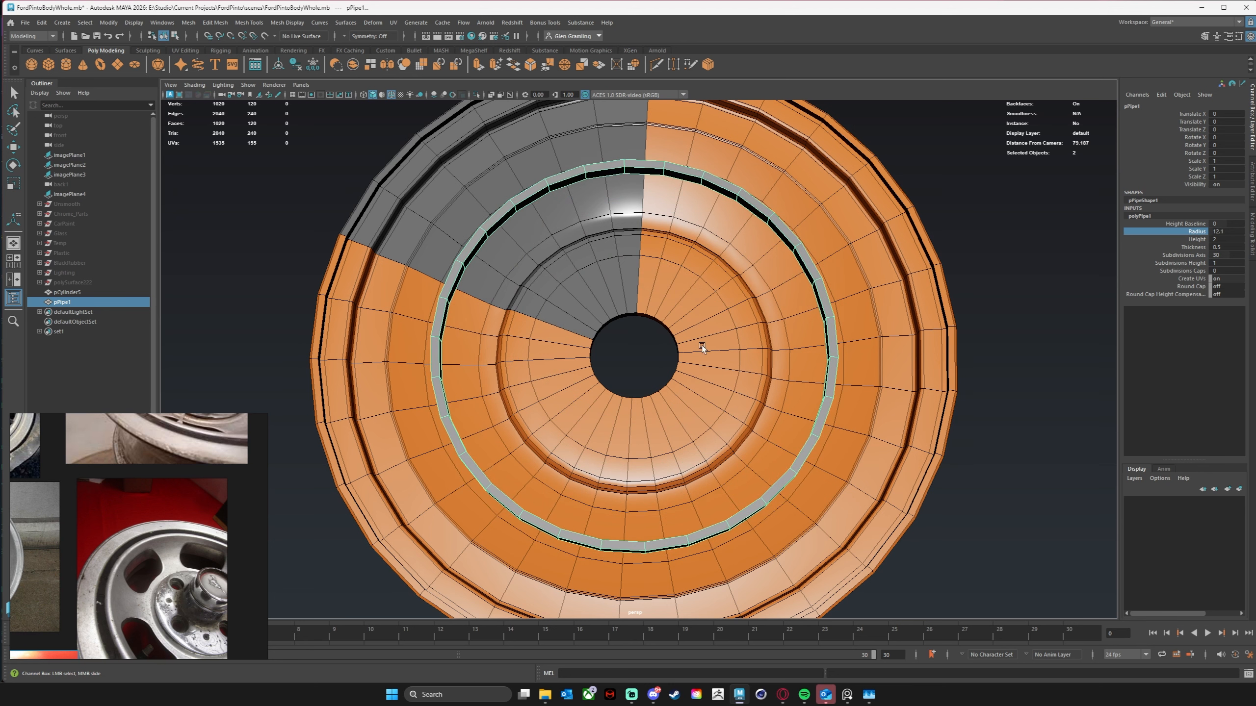
middle_click_drag(660, 335, 676, 327)
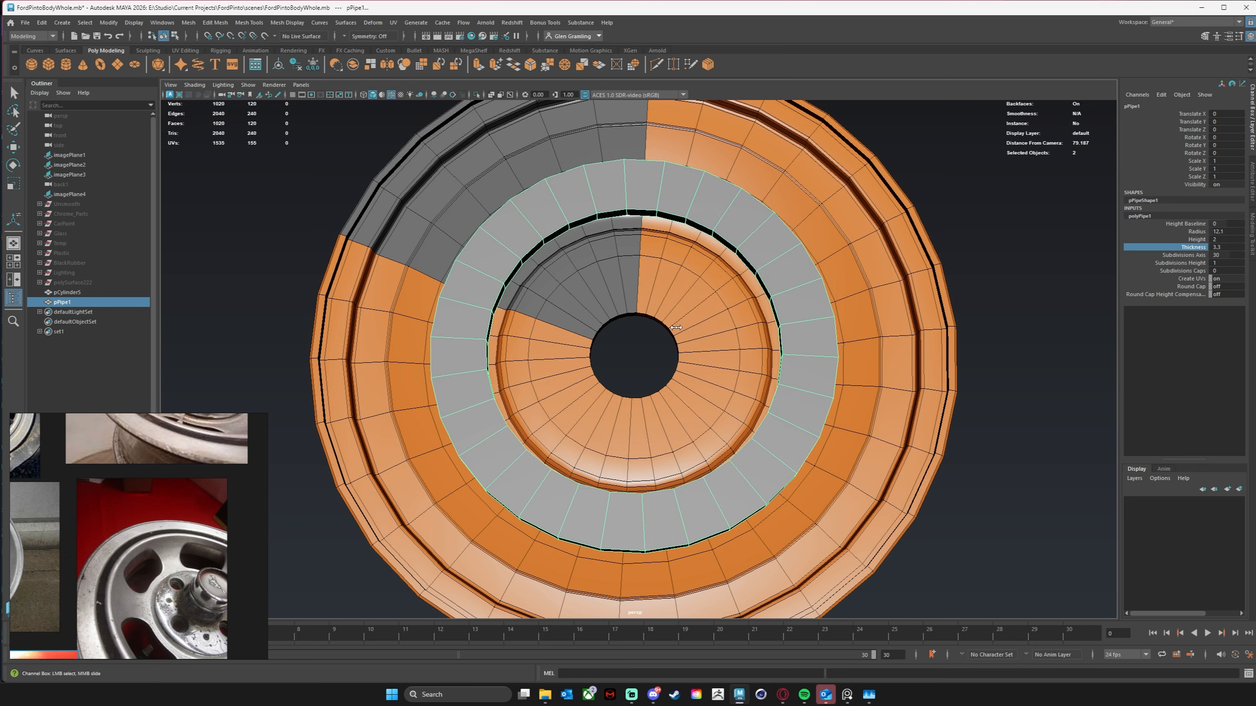
Step: Increase the pipe's height so it stands out from the wheel face, and set its radius to 13
left_click(1189, 241)
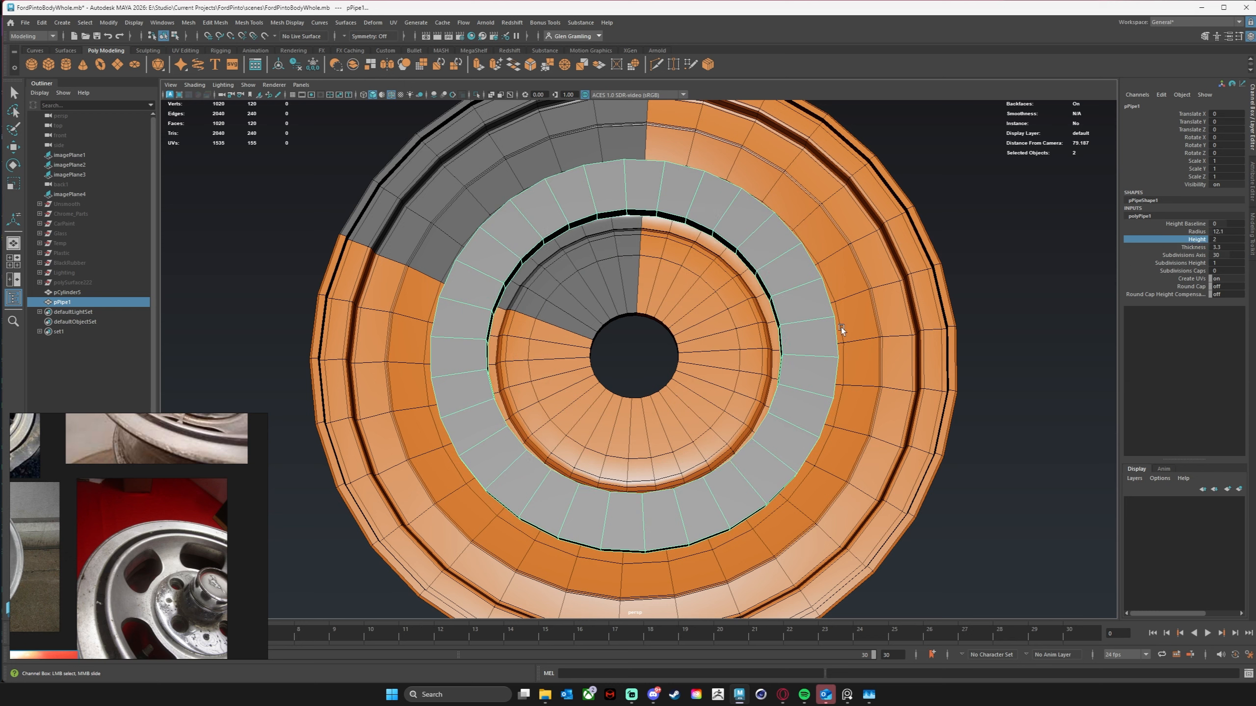
middle_click_drag(841, 328, 867, 325)
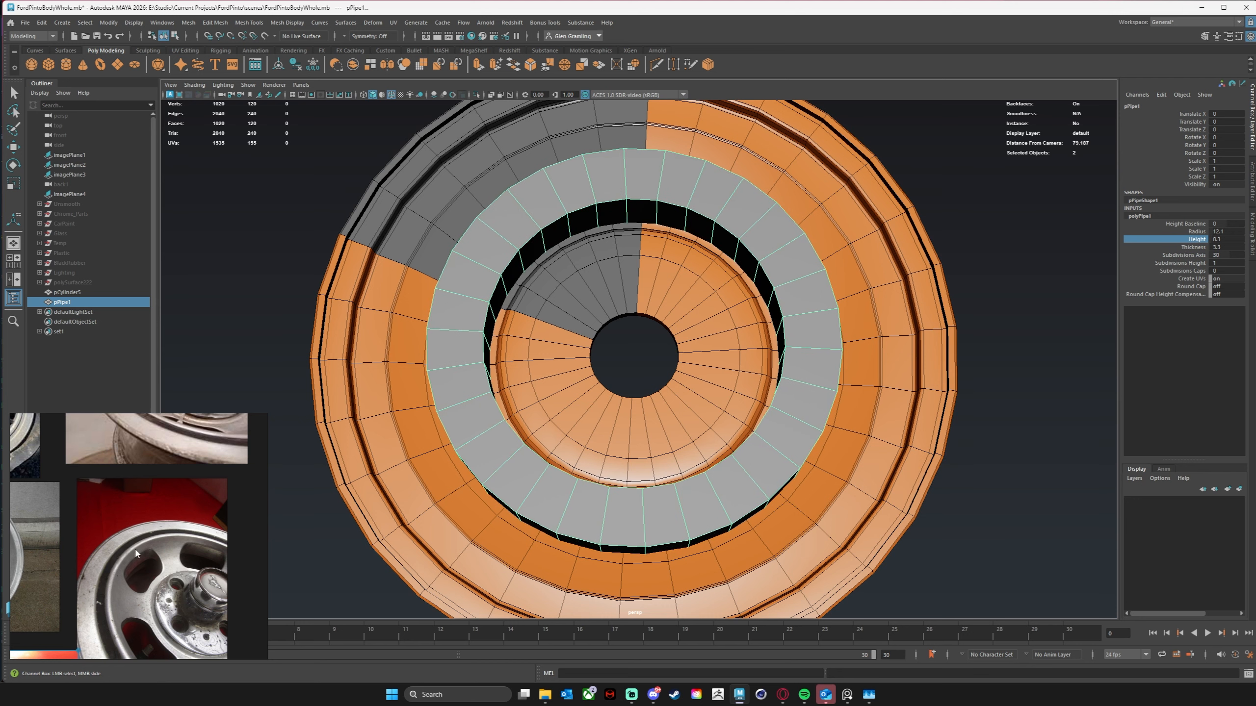
left_click(1195, 234)
middle_click_drag(642, 299, 647, 296)
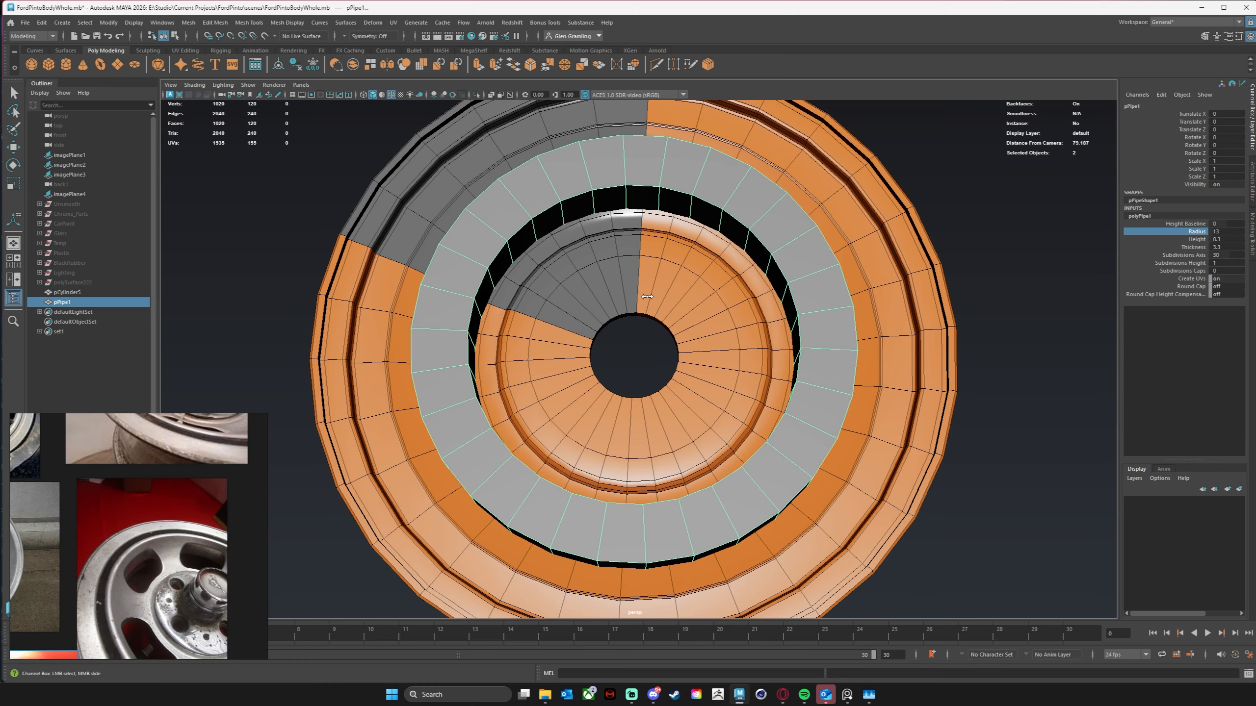
Step: Set the pipe's thickness to 4 and its radius to 13.7
left_click_drag(657, 318, 849, 292, "alt")
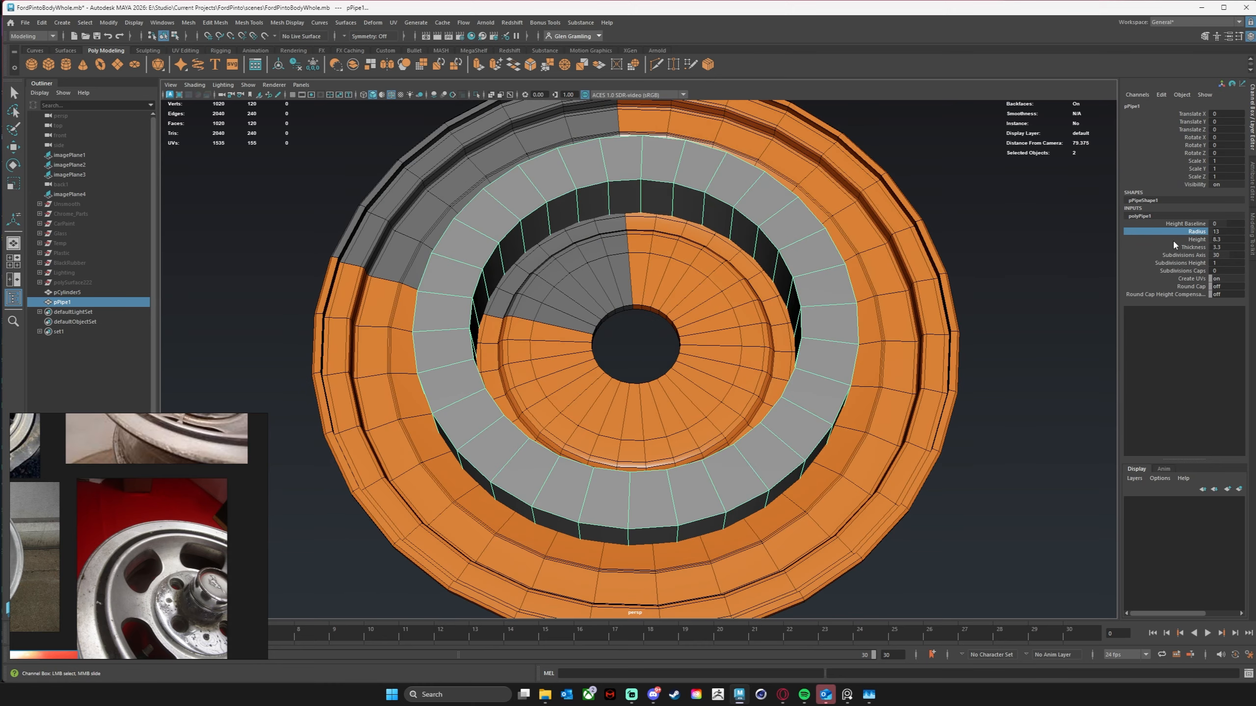
left_click(1197, 247)
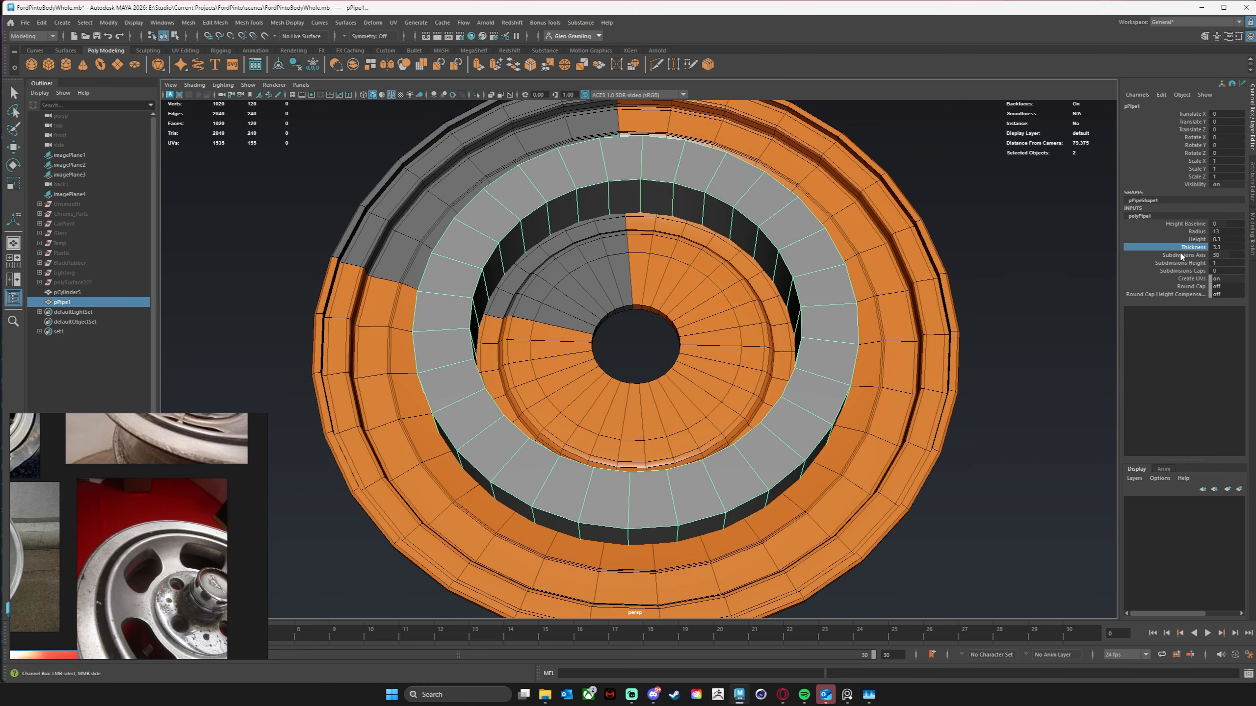
middle_click_drag(752, 292, 755, 289)
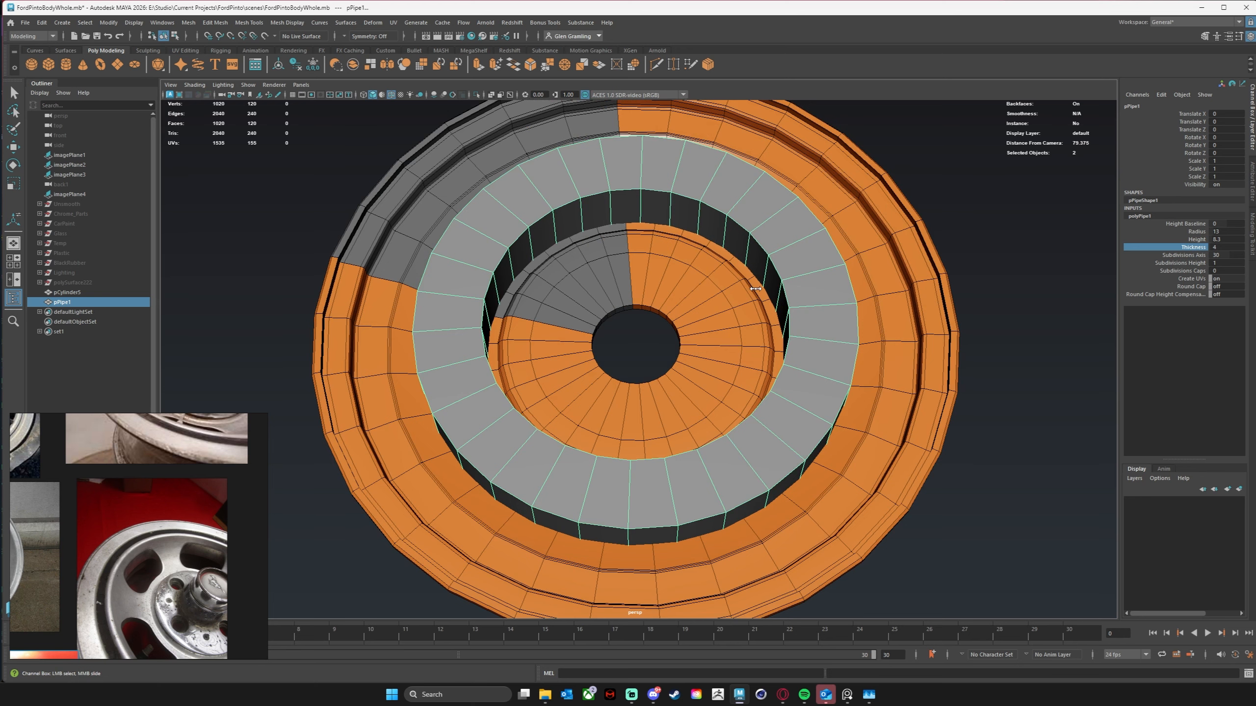
left_click(1196, 232)
middle_click_drag(580, 304, 583, 301)
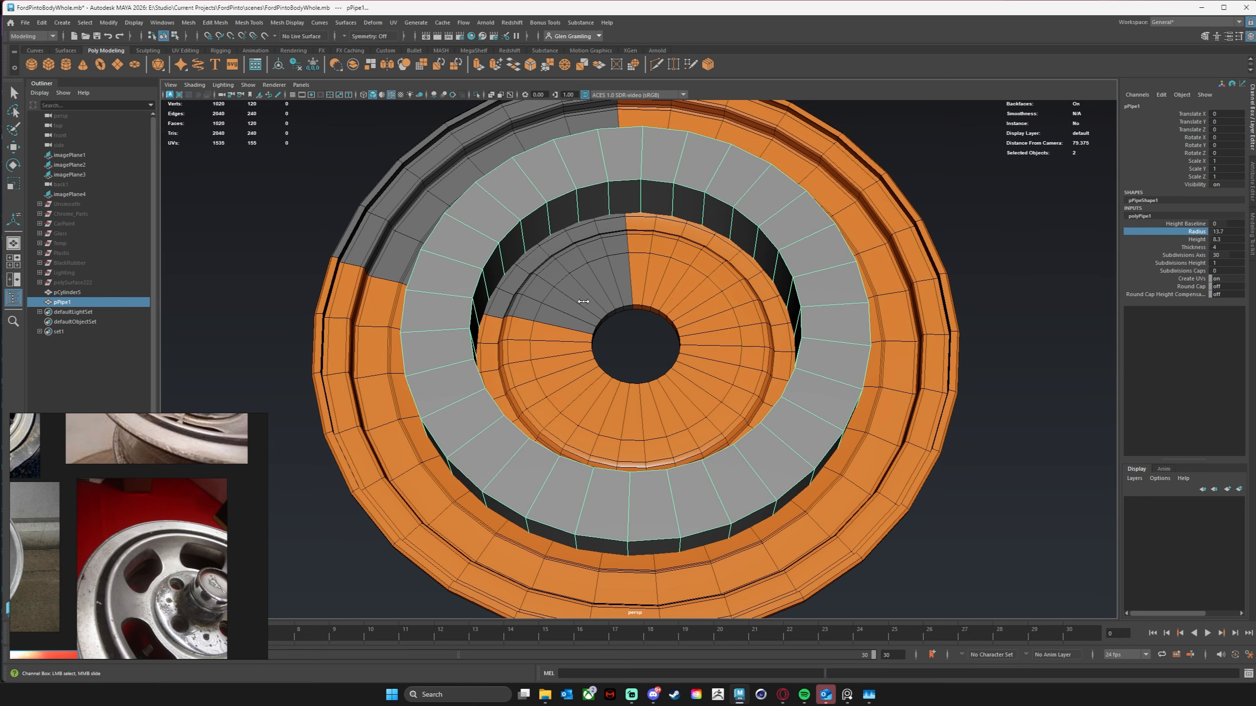
Step: Set the pipe's radius to 14.1 and its thickness to 4.8
left_click_drag(584, 301, 678, 283, "alt")
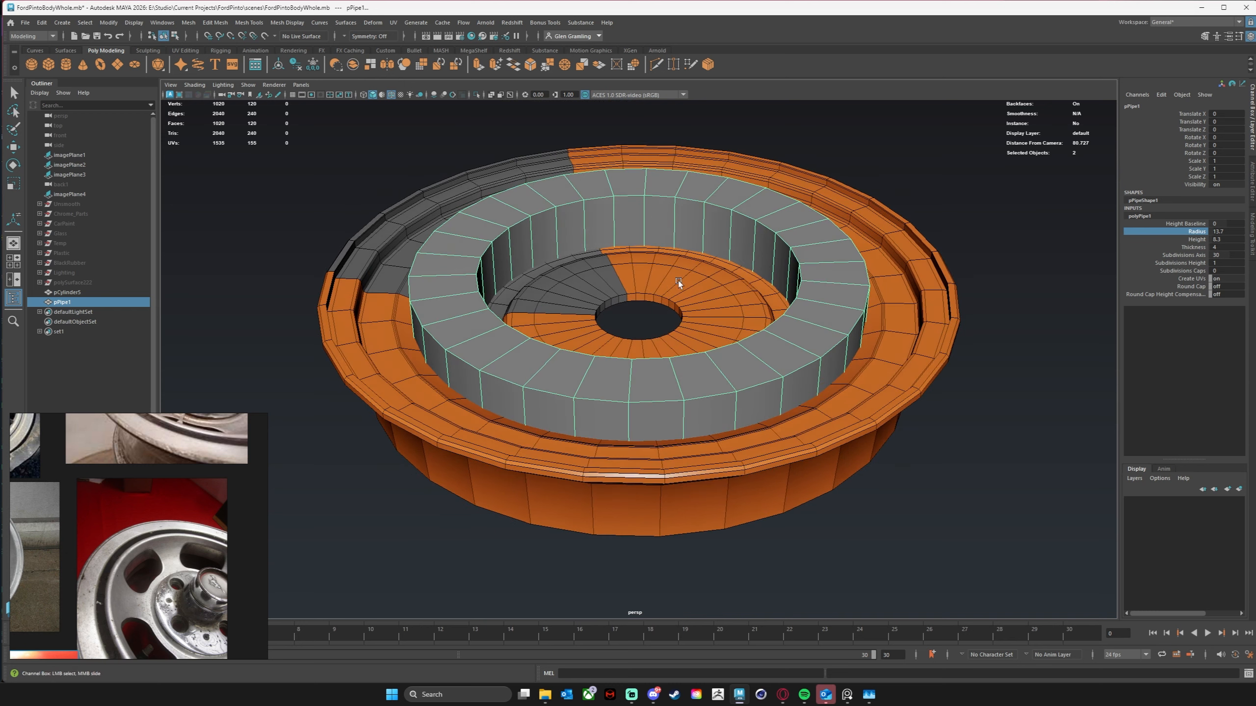
middle_click_drag(768, 257, 770, 257)
scroll(778, 257, "up", 1)
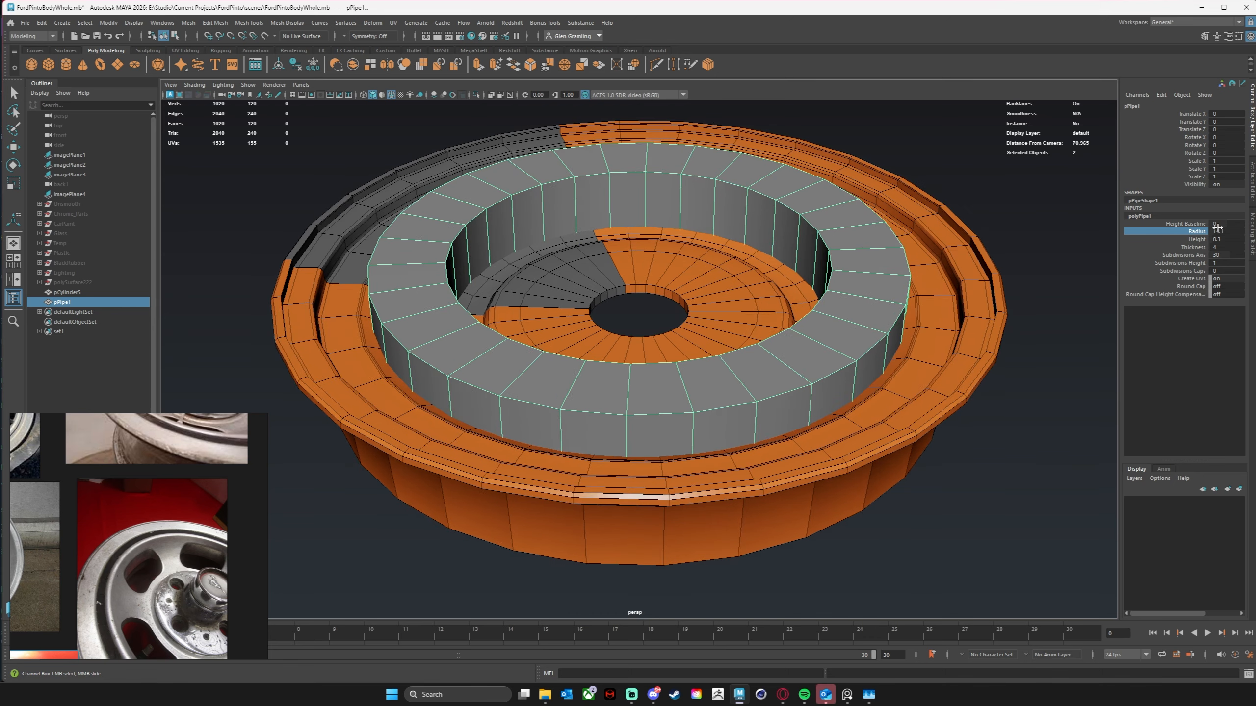
left_click(1196, 247)
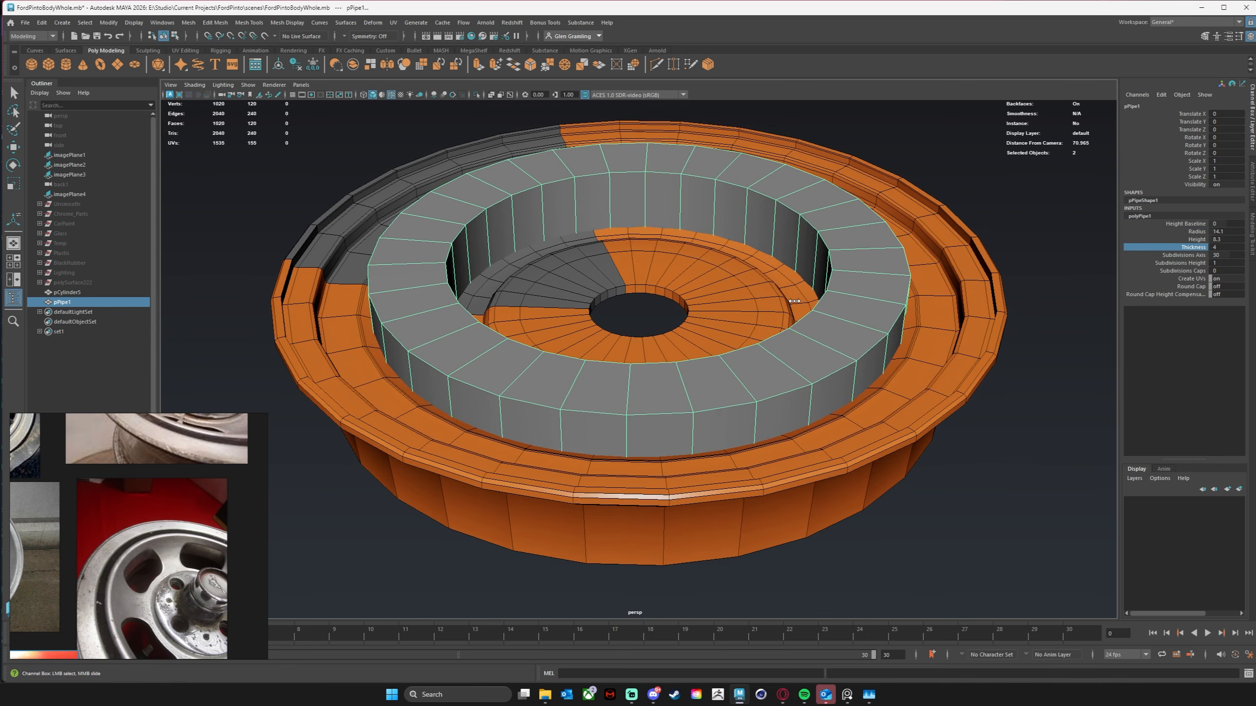
middle_click_drag(794, 300, 798, 296)
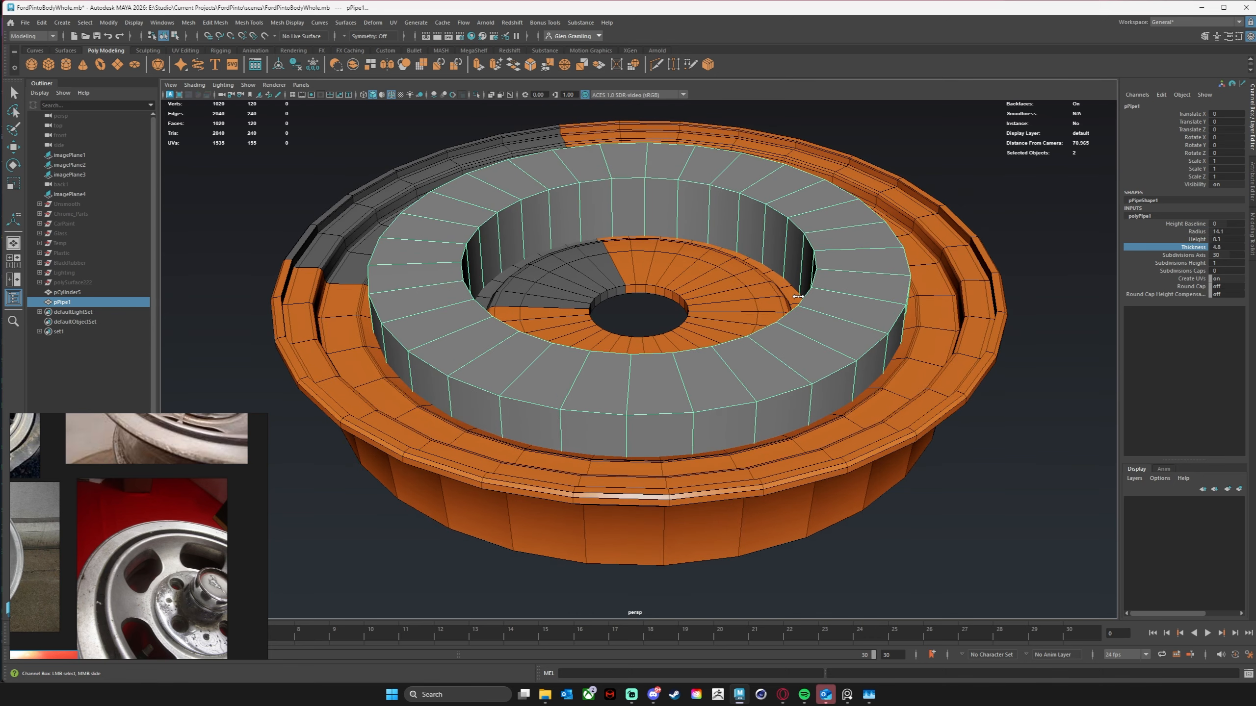
Step: Lower the pipe to Translate Y -1.552 and stretch it vertically to Scale Y 1.565 so it passes through the wheel face
left_click_drag(798, 297, 503, 378, "alt")
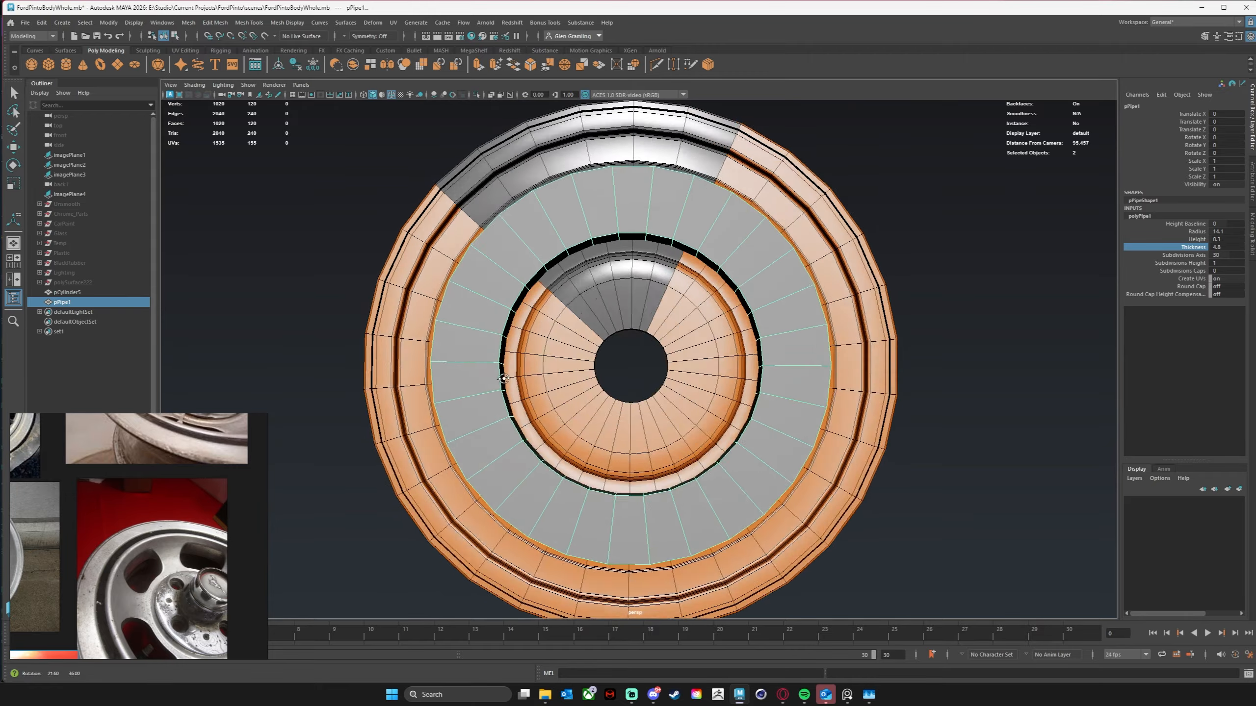
key("w")
left_click_drag(618, 350, 673, 399, "alt")
key("r")
right_click_drag(558, 451, 634, 289, "alt")
middle_click_drag(633, 289, 612, 500, "alt")
left_click_drag(648, 395, 621, 497, "alt")
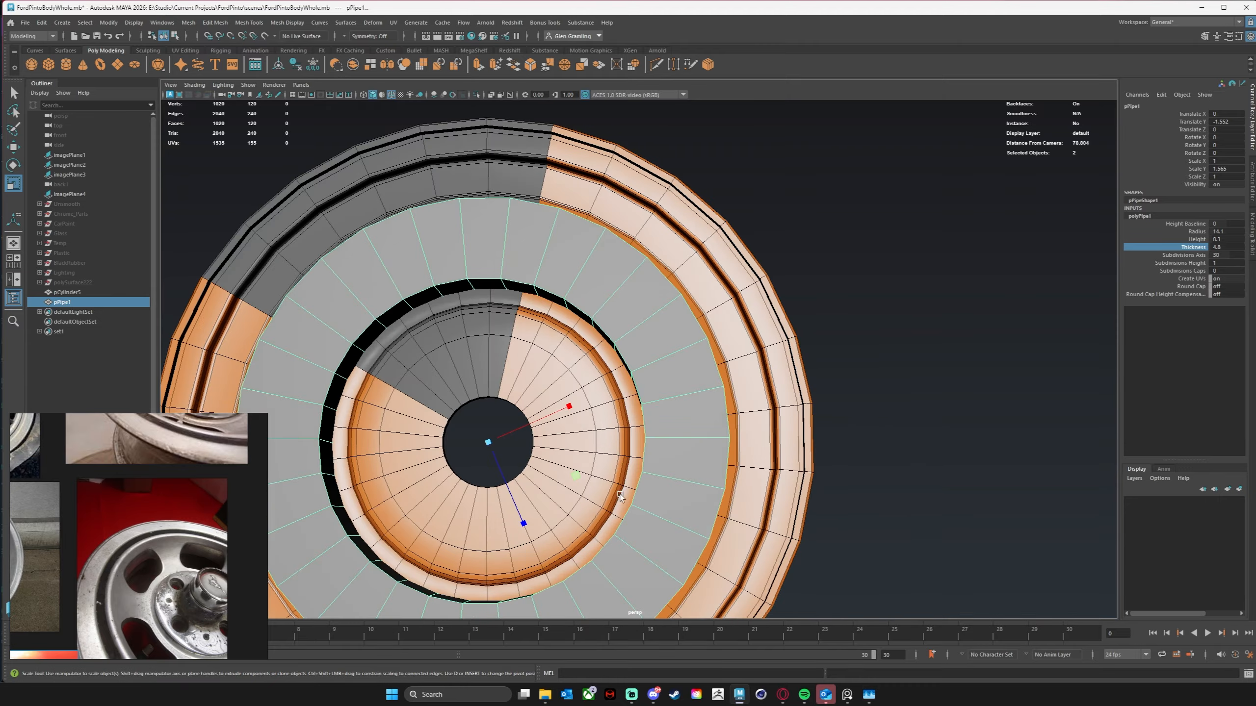
Step: Rotate the pipe to Rotate Y 6 so its segment edges line up with the wheel's radial edges, and deselect it
middle_click_drag(643, 433, 817, 451, "alt")
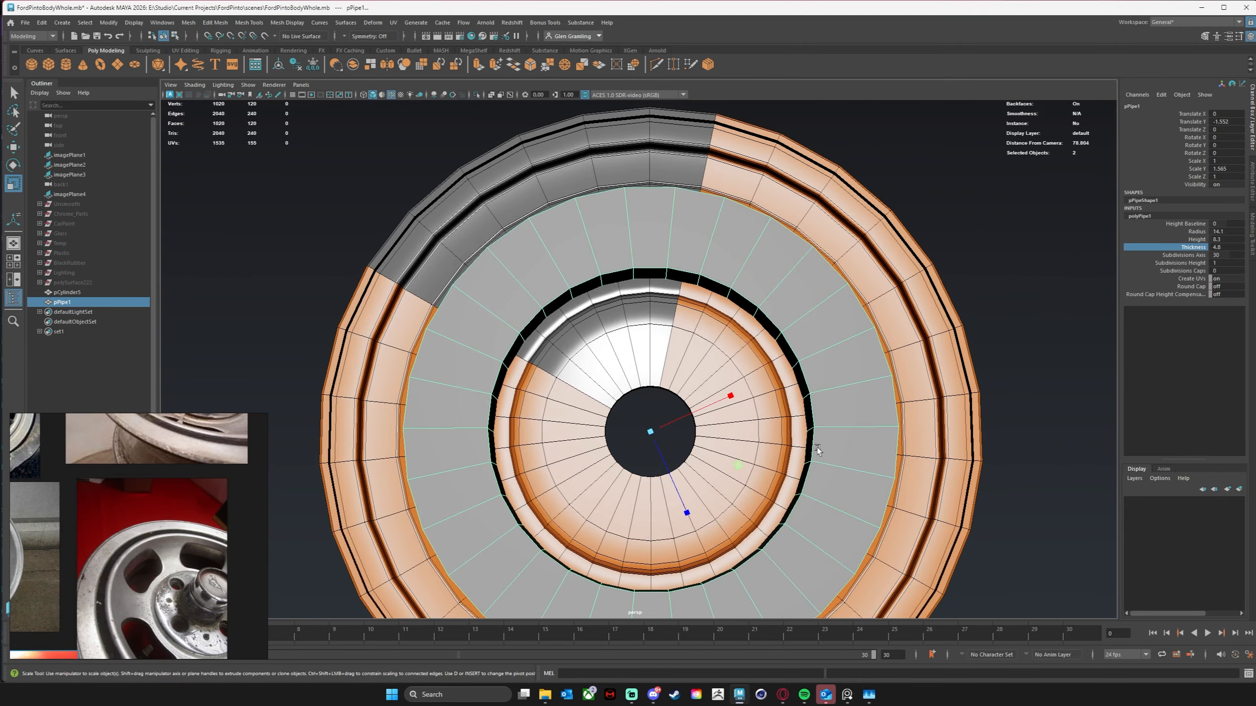
right_click_drag(817, 451, 716, 460, "alt")
left_click_drag(706, 463, 668, 481, "alt")
middle_click_drag(693, 291, 715, 355, "alt")
right_click_drag(712, 353, 743, 339, "alt")
left_click_drag(642, 335, 672, 333, "alt")
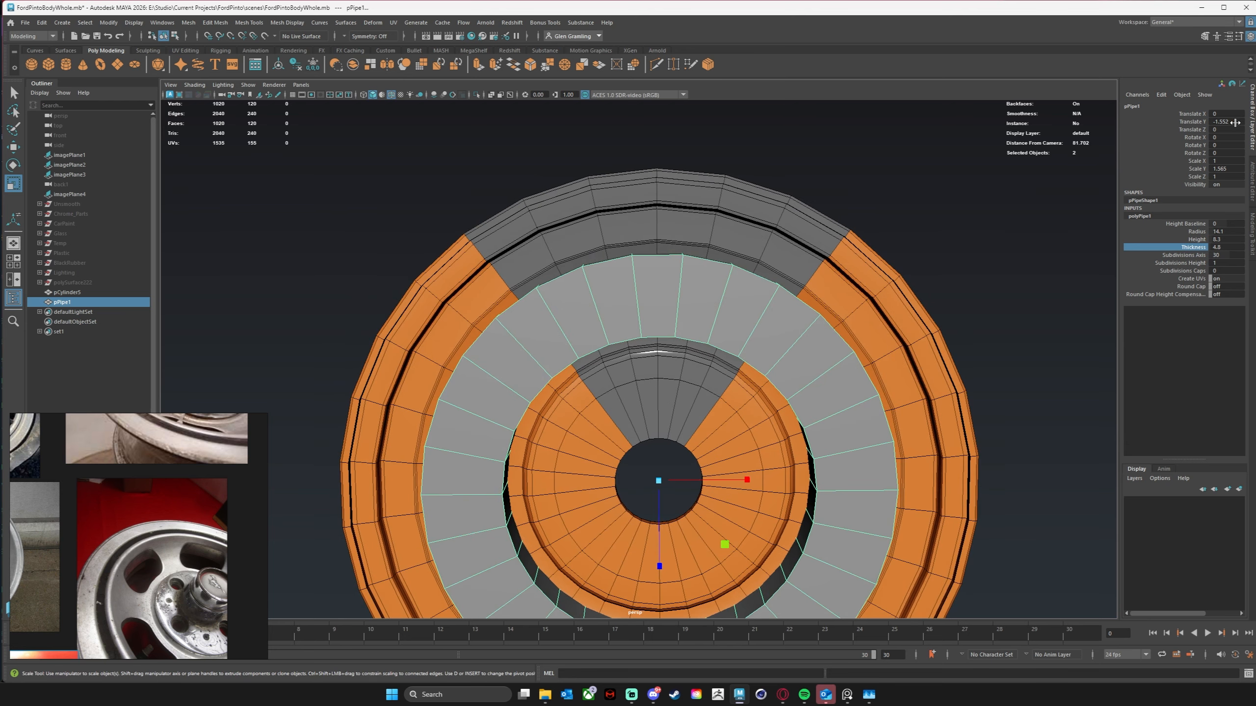
key("e")
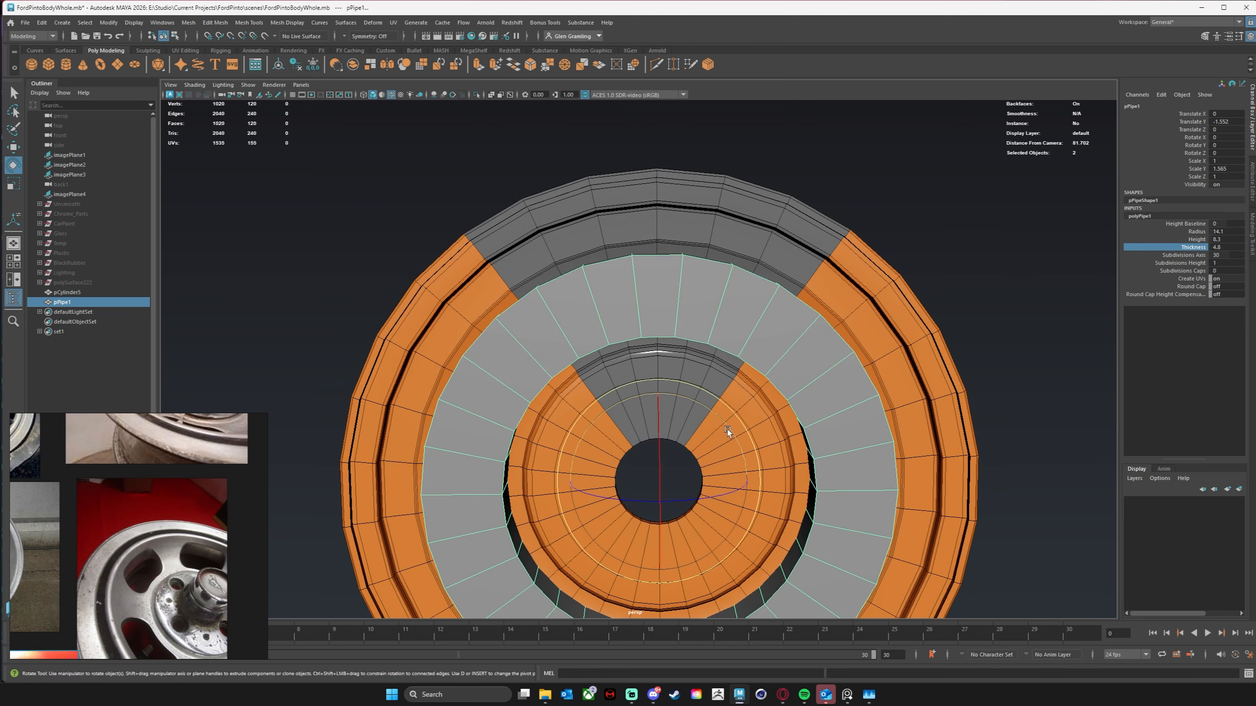
left_click_drag(730, 430, 742, 433)
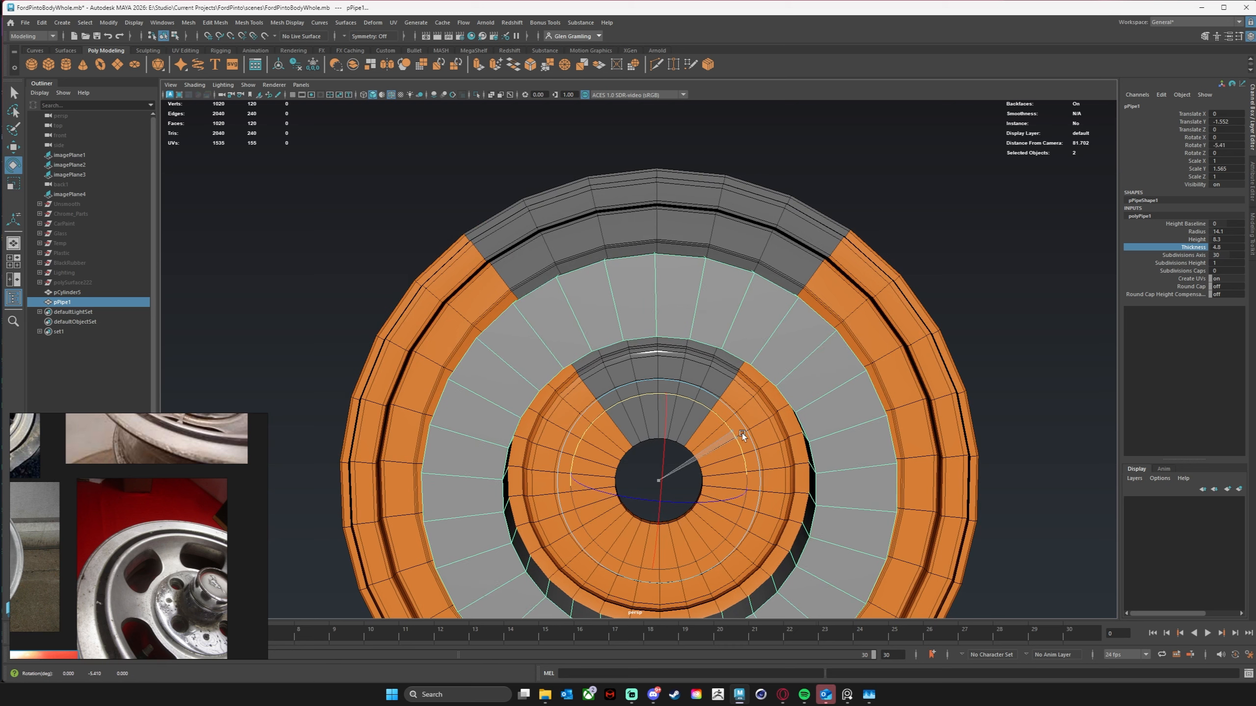
double_click(1235, 145)
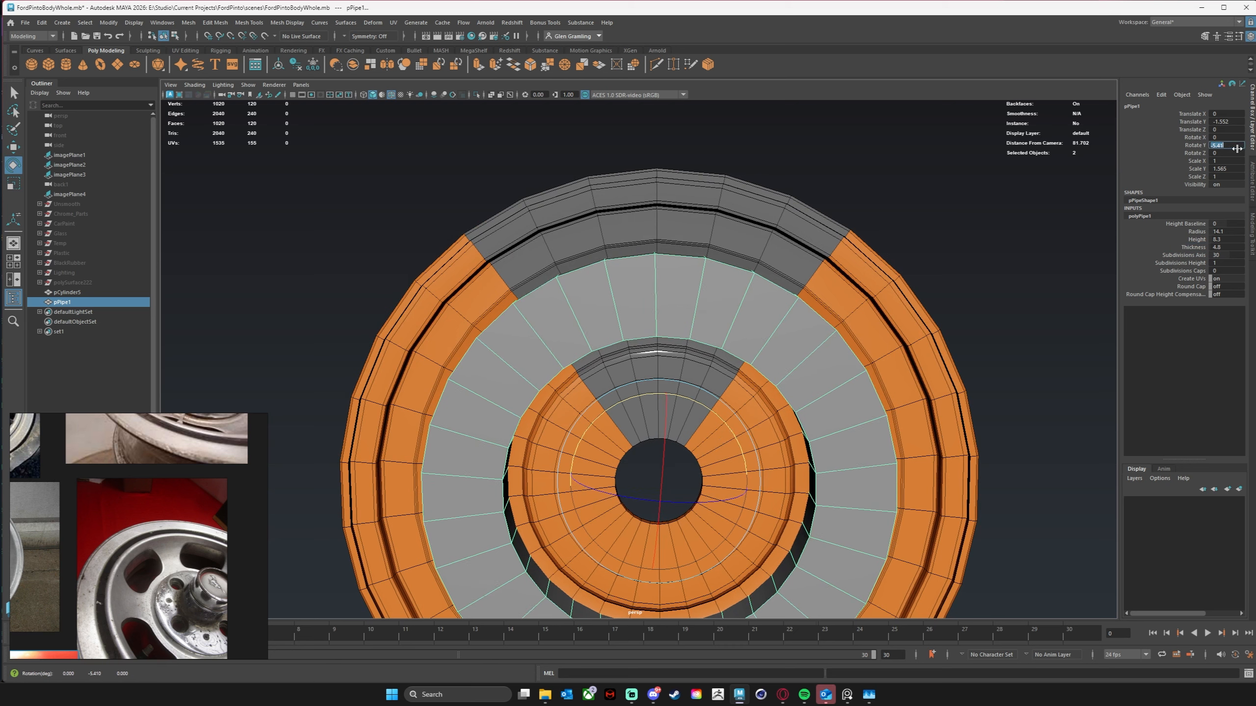
type("60")
key("Return")
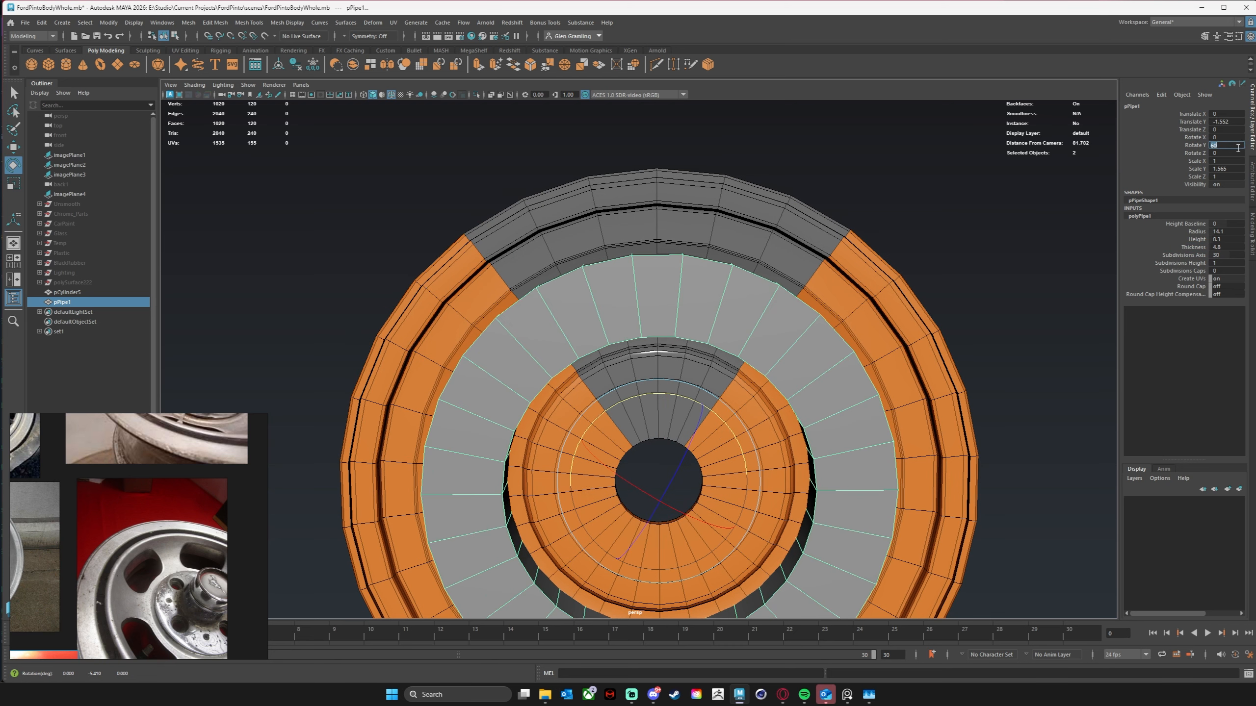
key("Return")
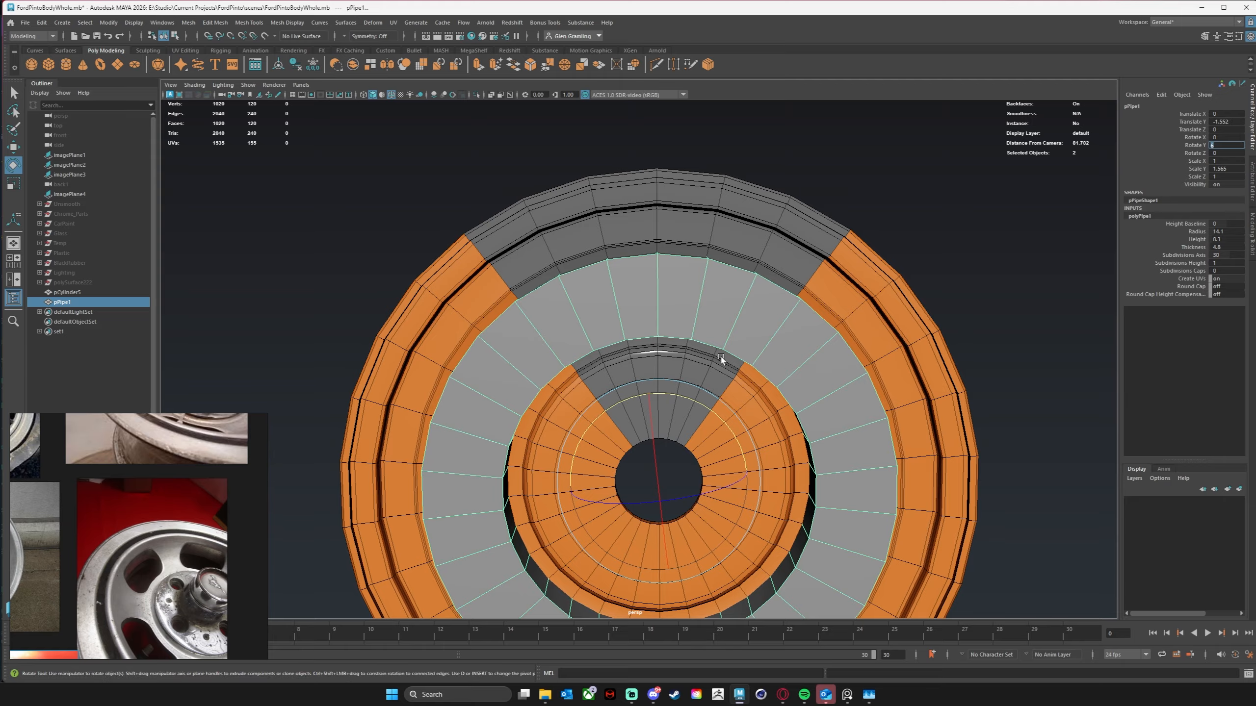
left_click_drag(719, 355, 725, 345, "alt")
left_click(1040, 268)
Step: Switch the pipe to face selection and delete the faces of its lower half
left_click_drag(826, 394, 855, 337, "alt")
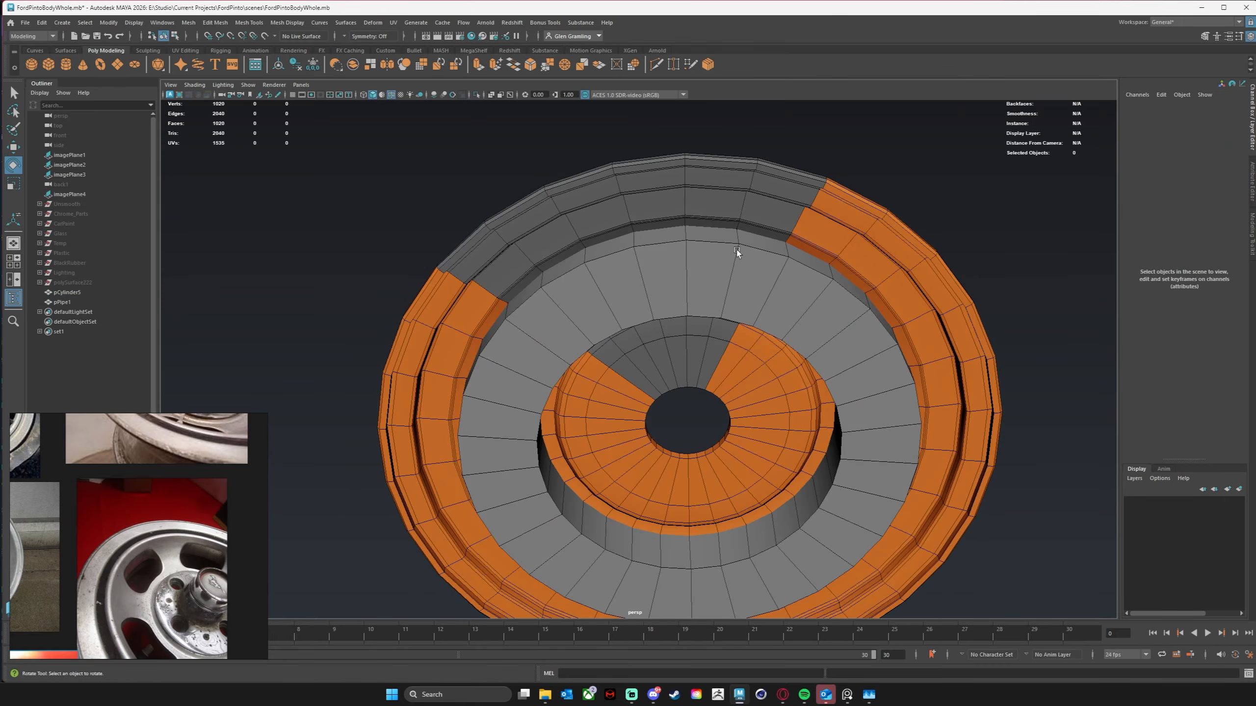
left_click_drag(736, 251, 797, 346, "alt")
right_click_drag(796, 345, 806, 373)
left_click_drag(816, 380, 834, 415, "alt")
left_click(545, 636)
left_click_drag(681, 601, 649, 527, "alt")
left_click_drag(542, 562, 911, 311)
key("Delete")
left_click_drag(745, 244, 472, 451, "alt")
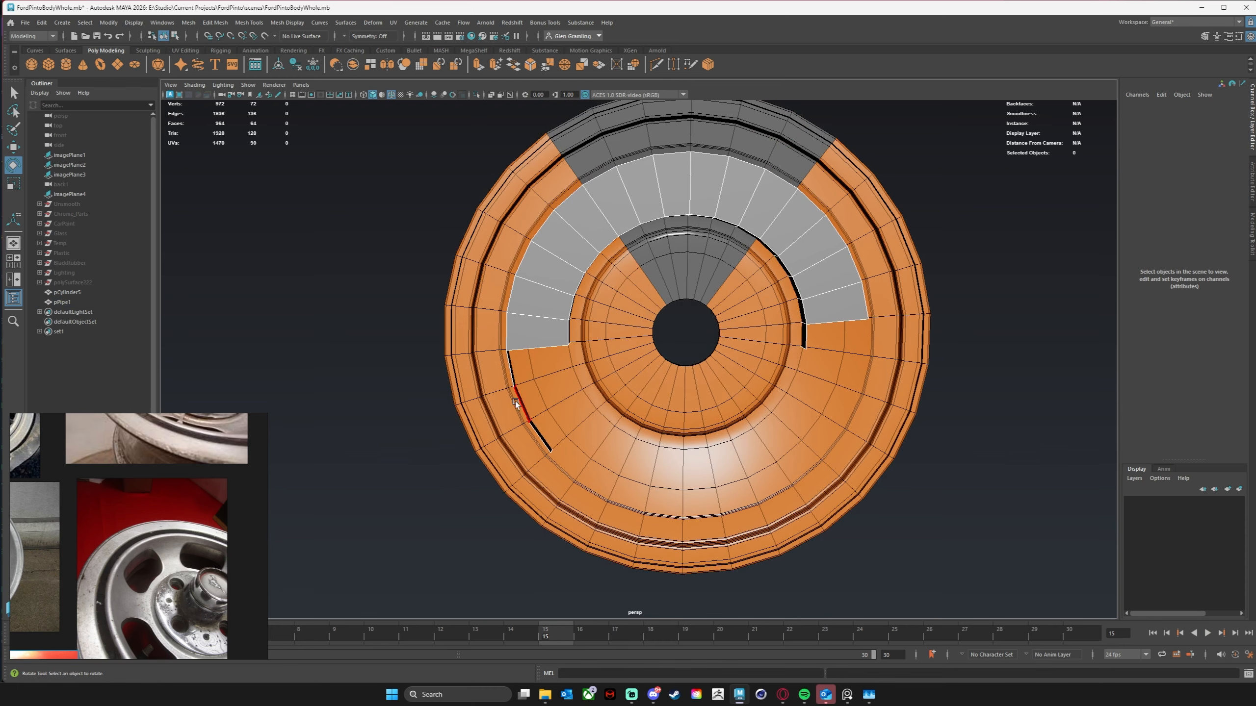
Step: Delete the two end segments at the left of the remaining half ring
left_click_drag(515, 402, 603, 300, "alt")
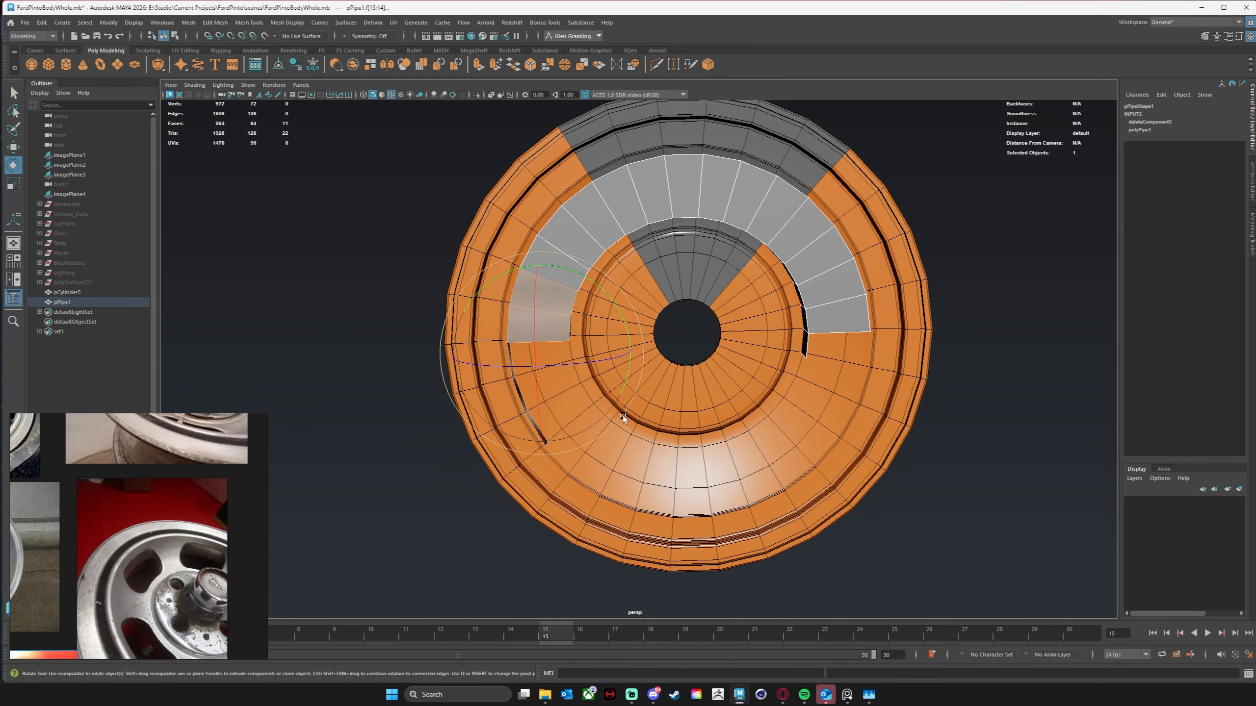
key("Delete")
left_click_drag(621, 418, 528, 336, "alt")
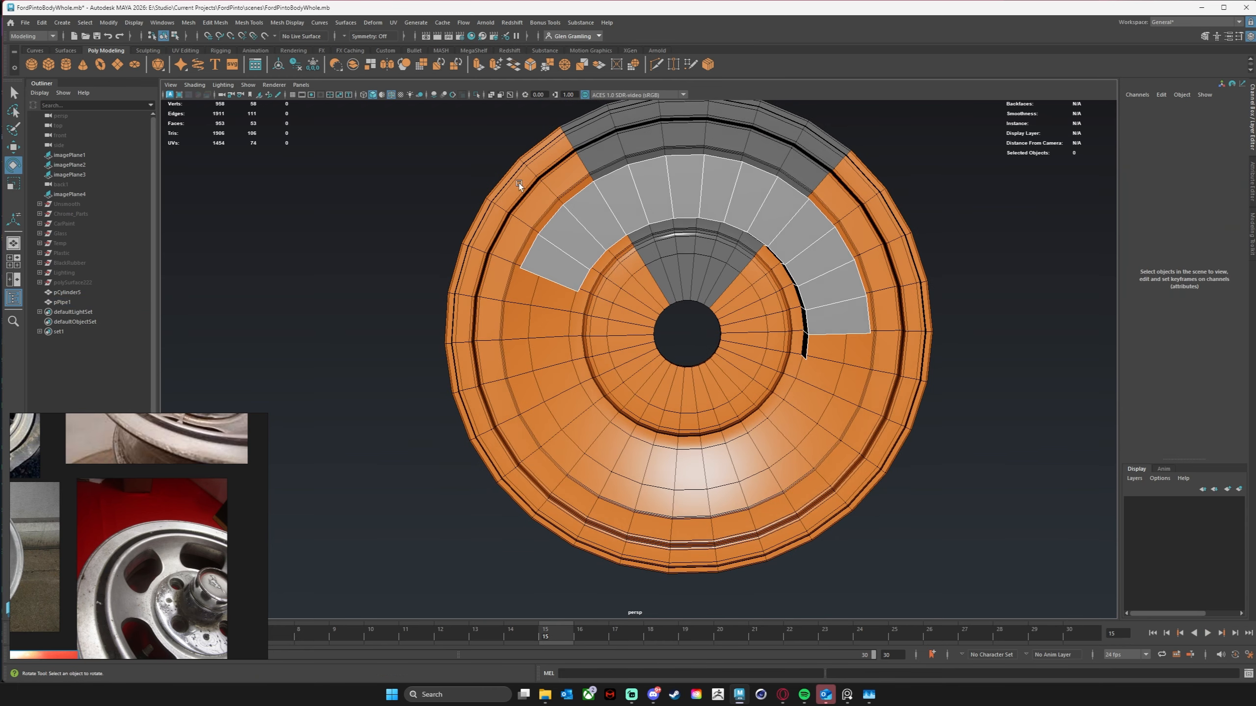
Step: Try trimming the ring on both sides down to four segments over the grey wheel section by deleting the outer faces
left_click_drag(515, 173, 611, 314)
key("Delete")
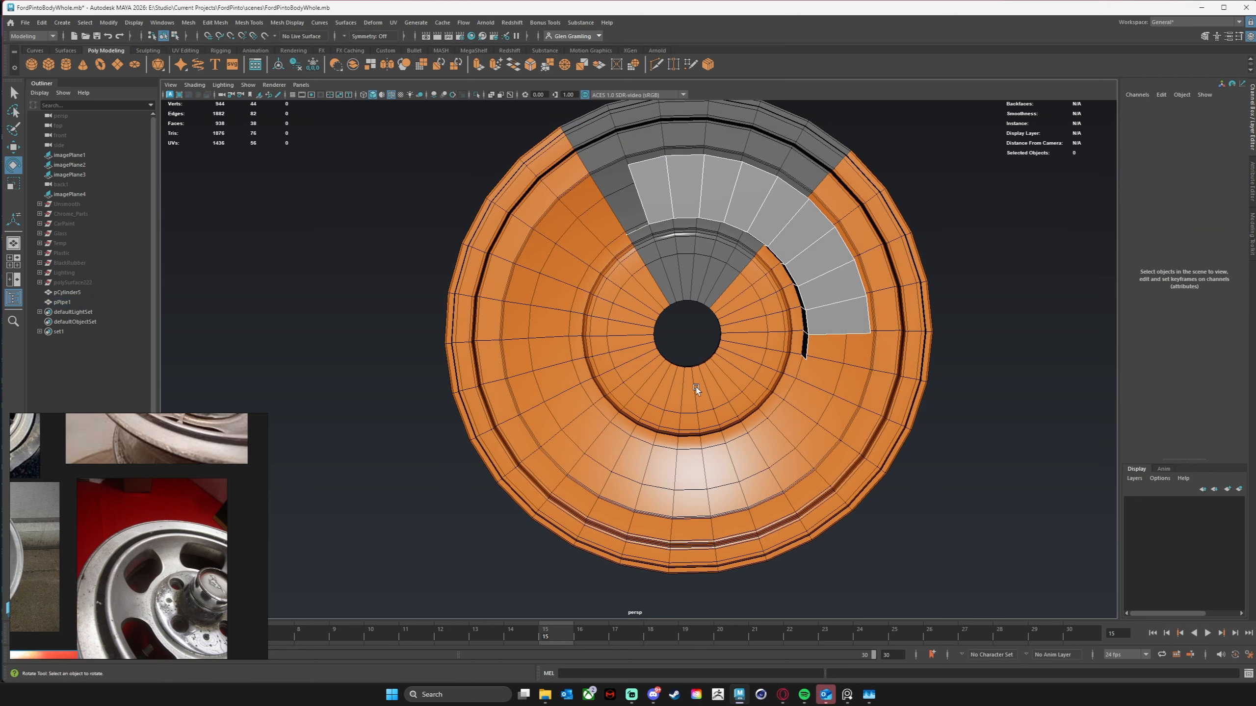
left_click_drag(624, 244, 625, 244)
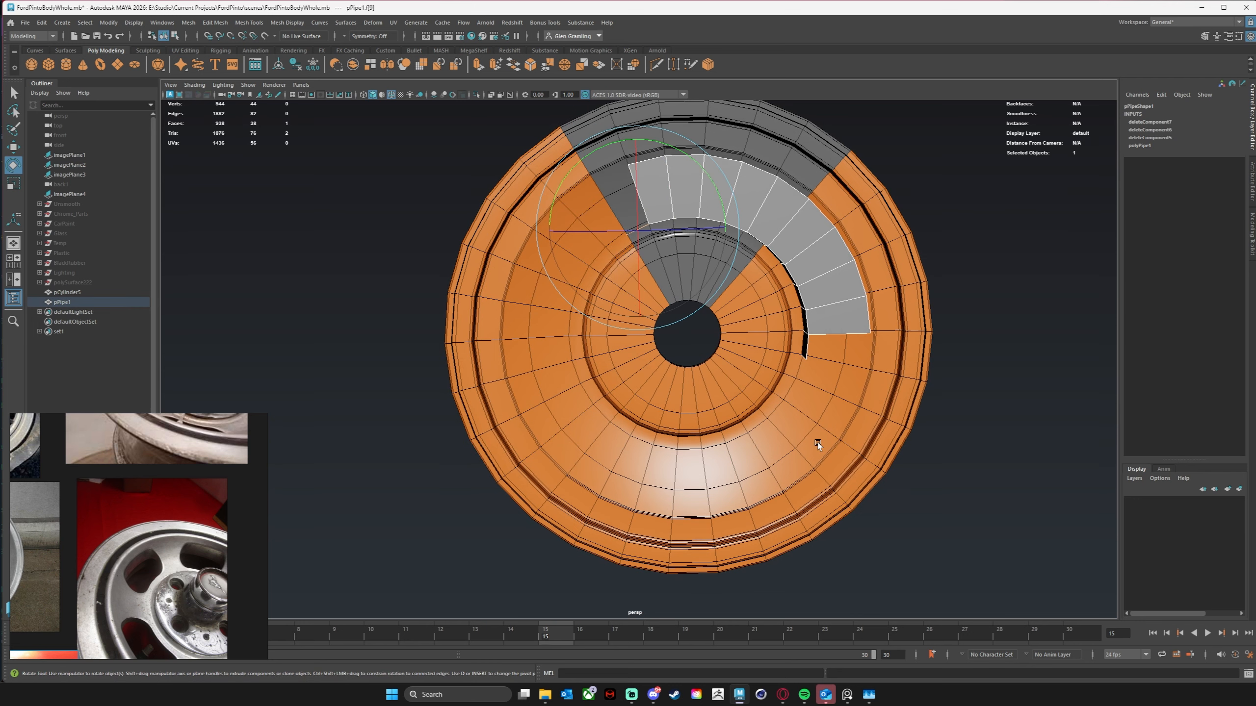
key("Delete")
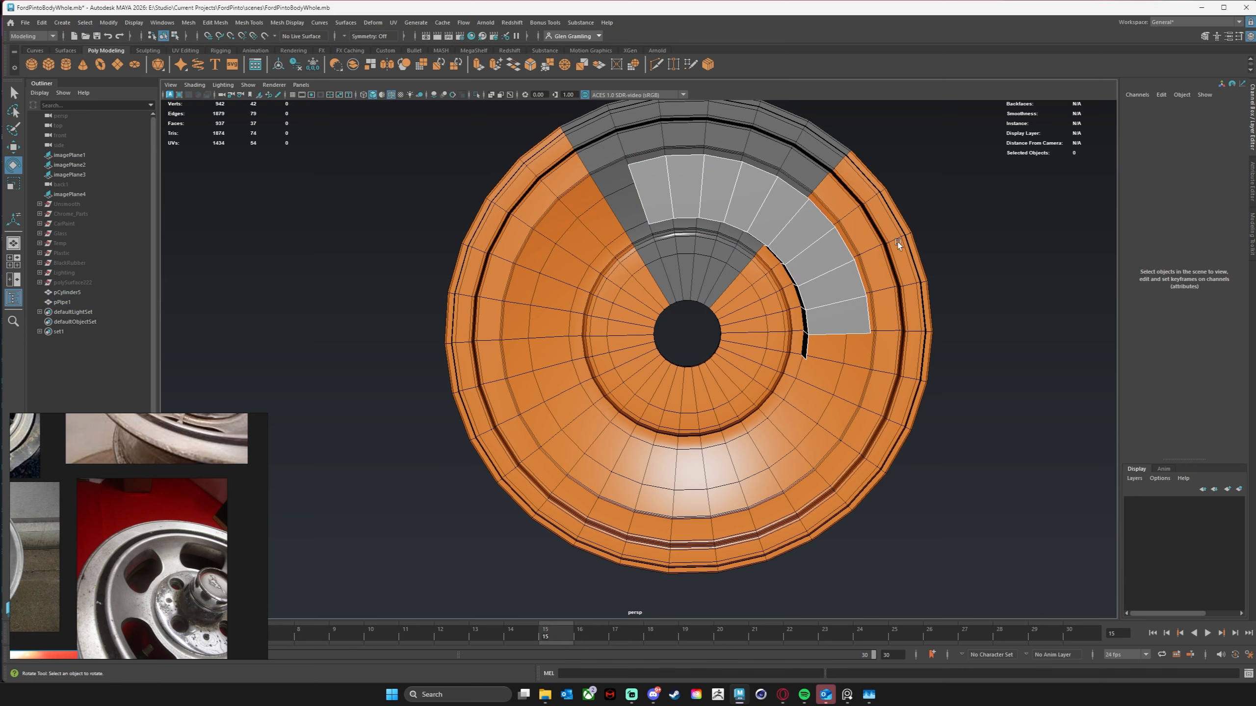
left_click_drag(902, 224, 777, 377)
key("Delete")
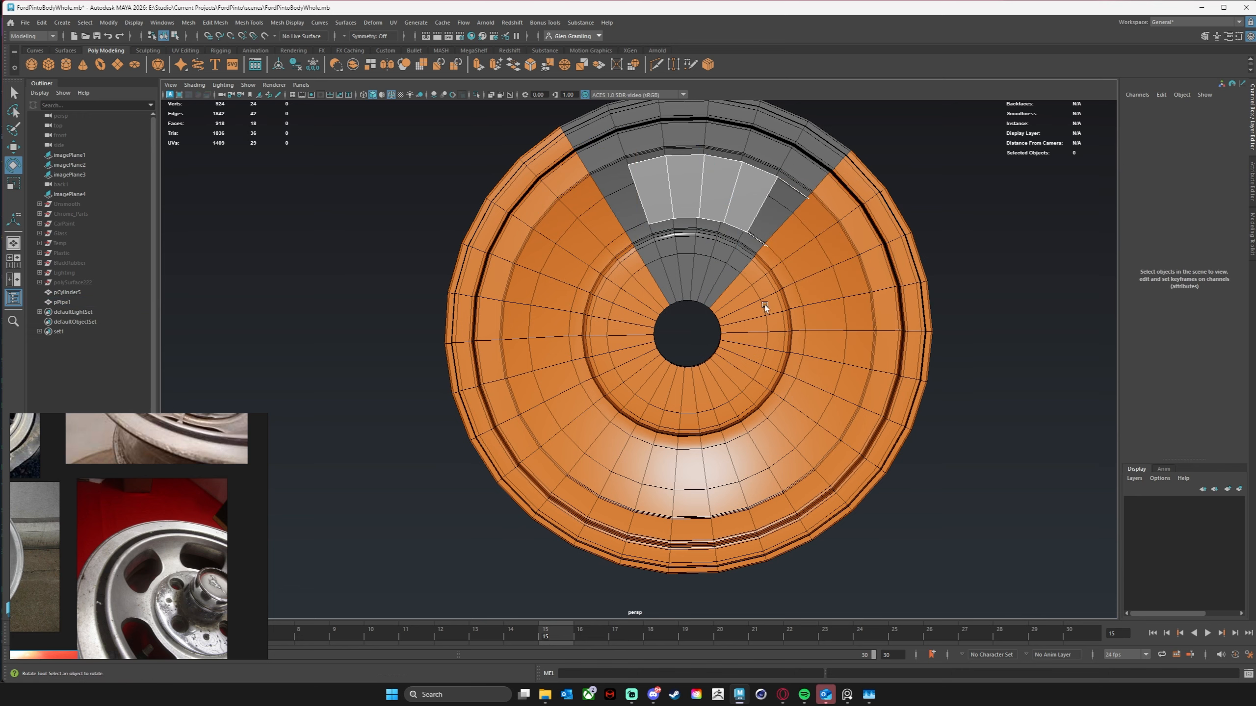
Step: Undo the last face deletions on both sides of the ring and clear the face selection
left_click_drag(764, 304, 791, 262, "alt")
key("ctrl+z")
key("ctrl+z")
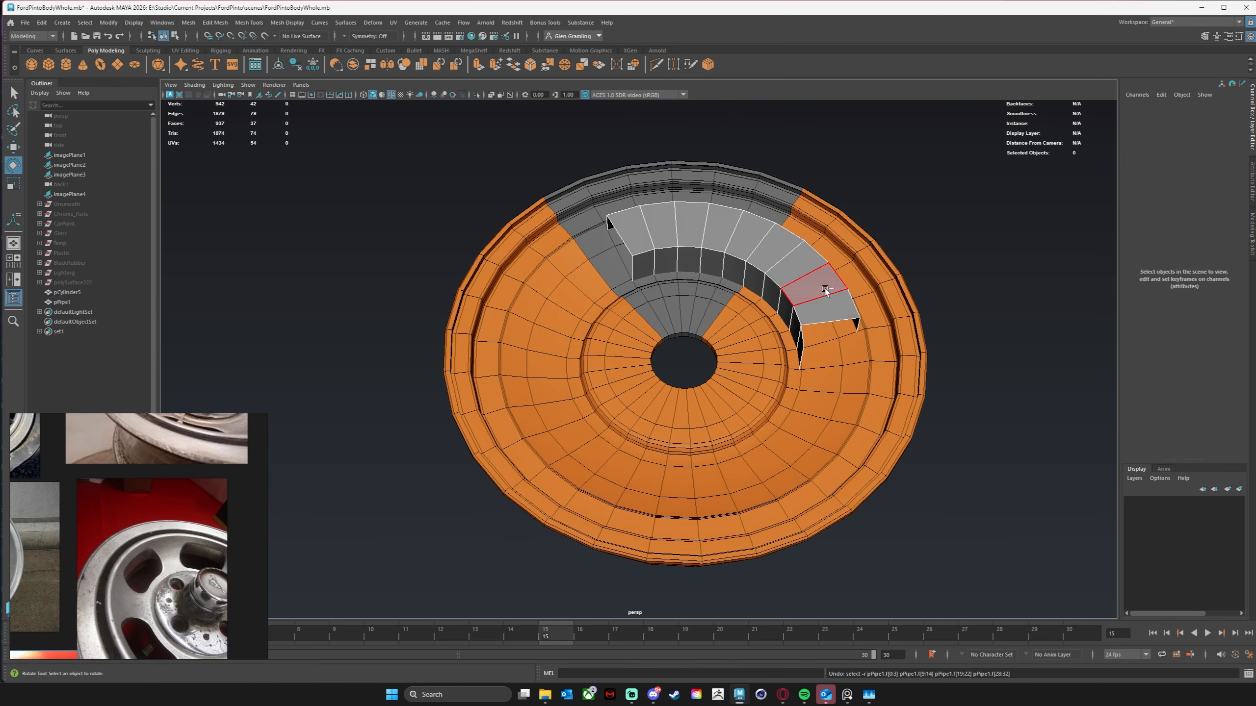
key("ctrl+z")
key("ctrl+z")
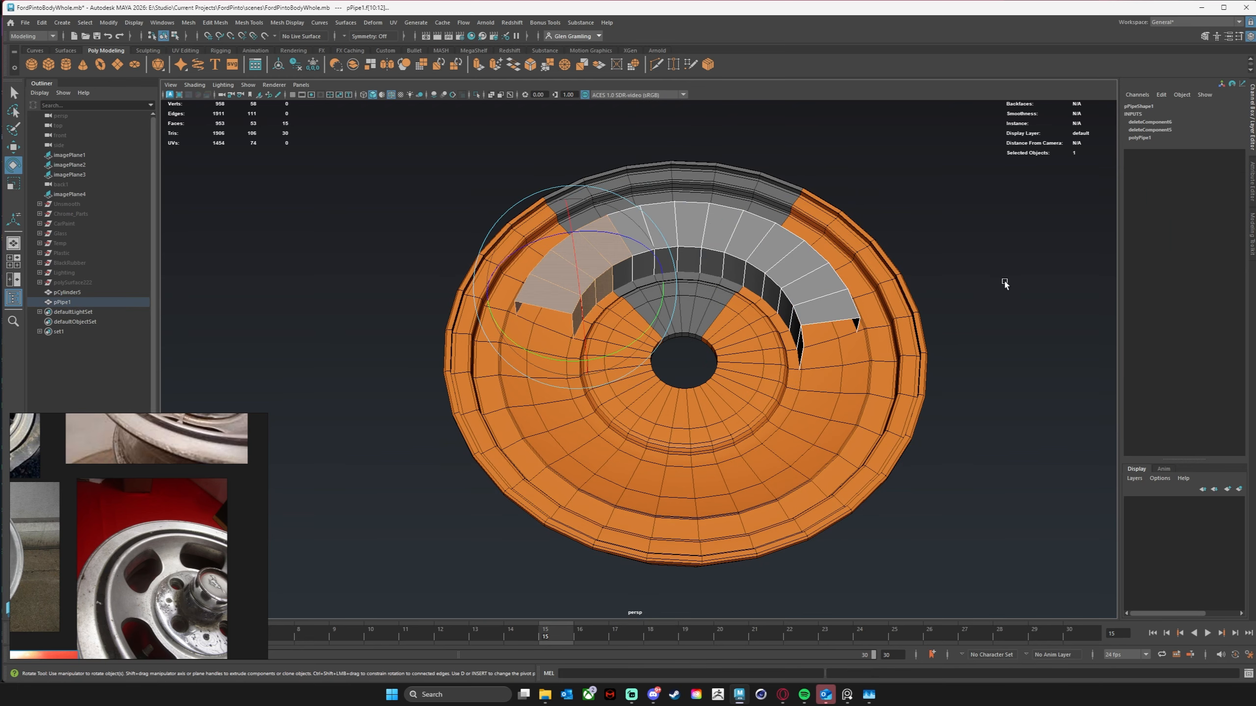
left_click(1005, 283)
left_click_drag(1005, 283, 1036, 299, "alt")
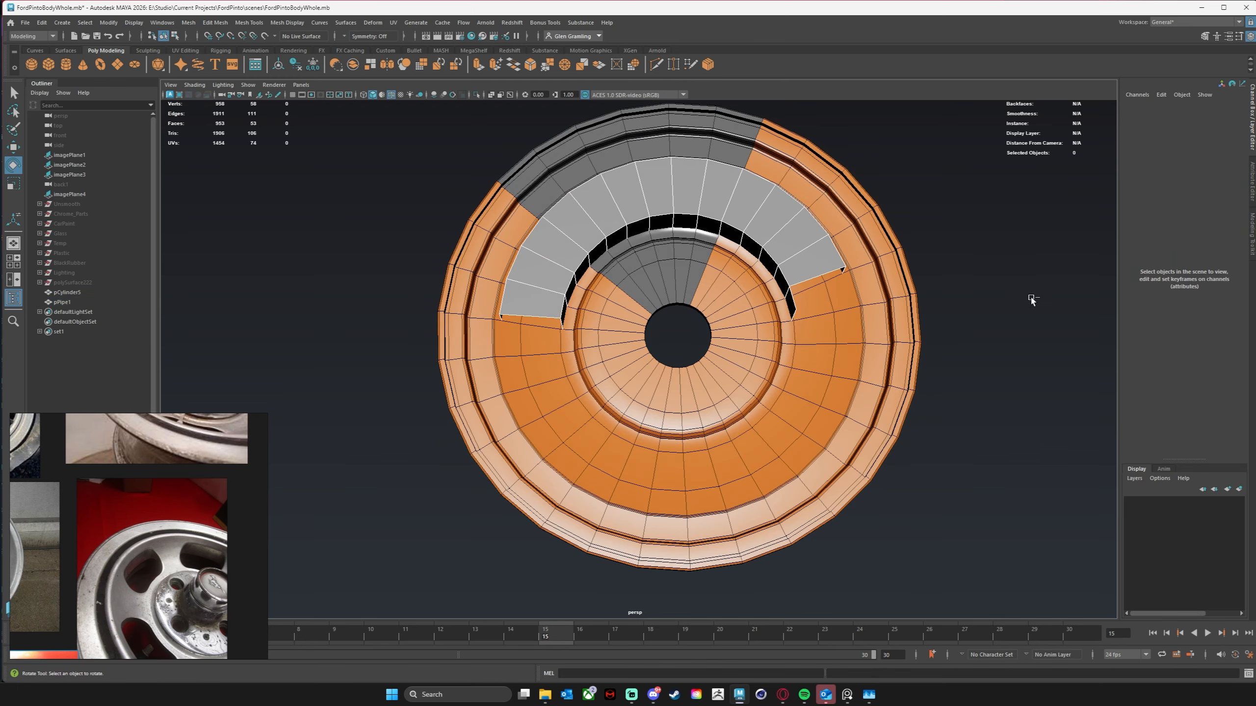
Step: Undo the recent face deletions on the pipe to restore the complete ring
key("ctrl+z")
key("ctrl+z")
key("ctrl+z")
key("ctrl+z")
key("ctrl+z")
key("ctrl+z")
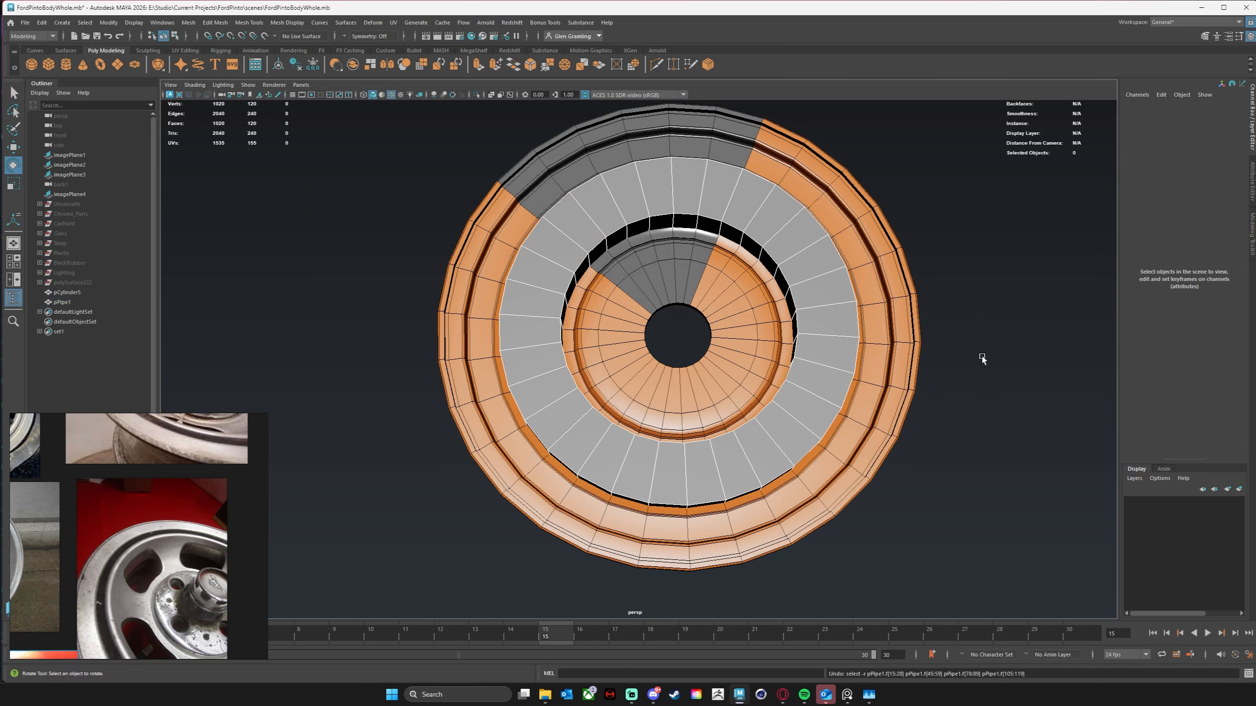
mouse_move(981, 356)
left_mouse_down("alt")
mouse_move(964, 280)
mouse_move(979, 350)
left_mouse_up("alt")
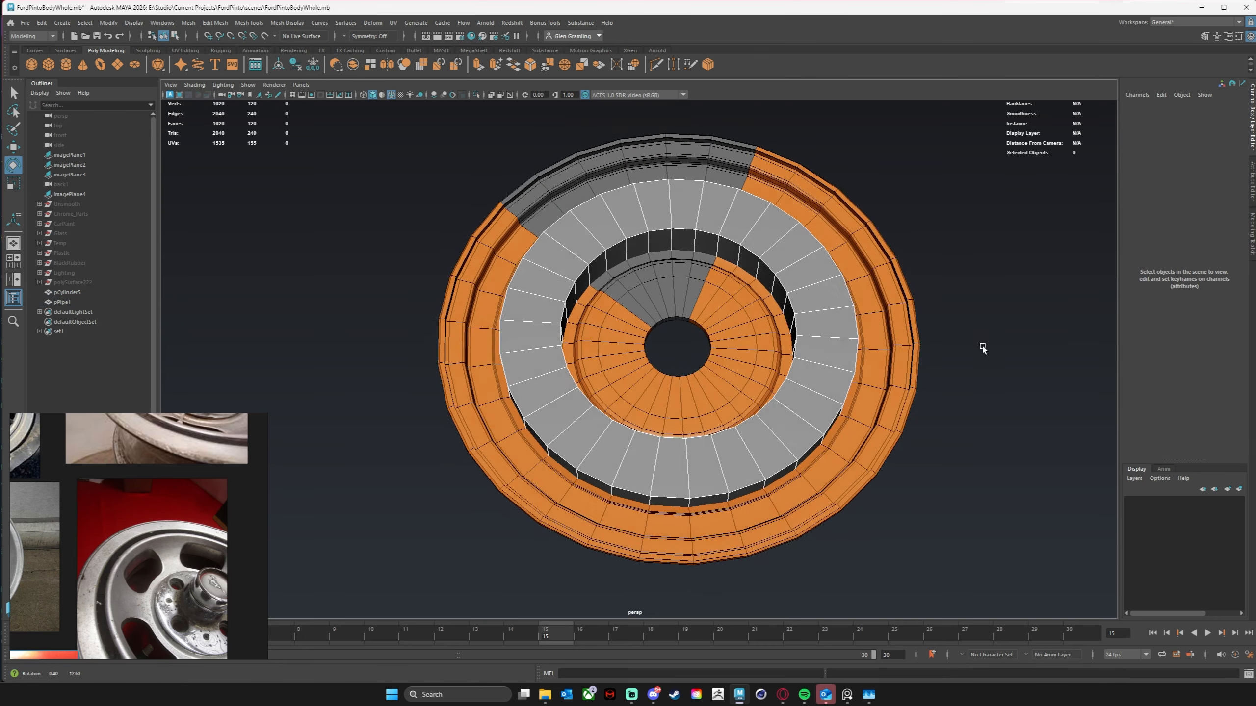
Step: Set the pipe's Scale Y to 1 and its Subdivisions Axis to 60
left_click(817, 309)
double_click(1228, 170)
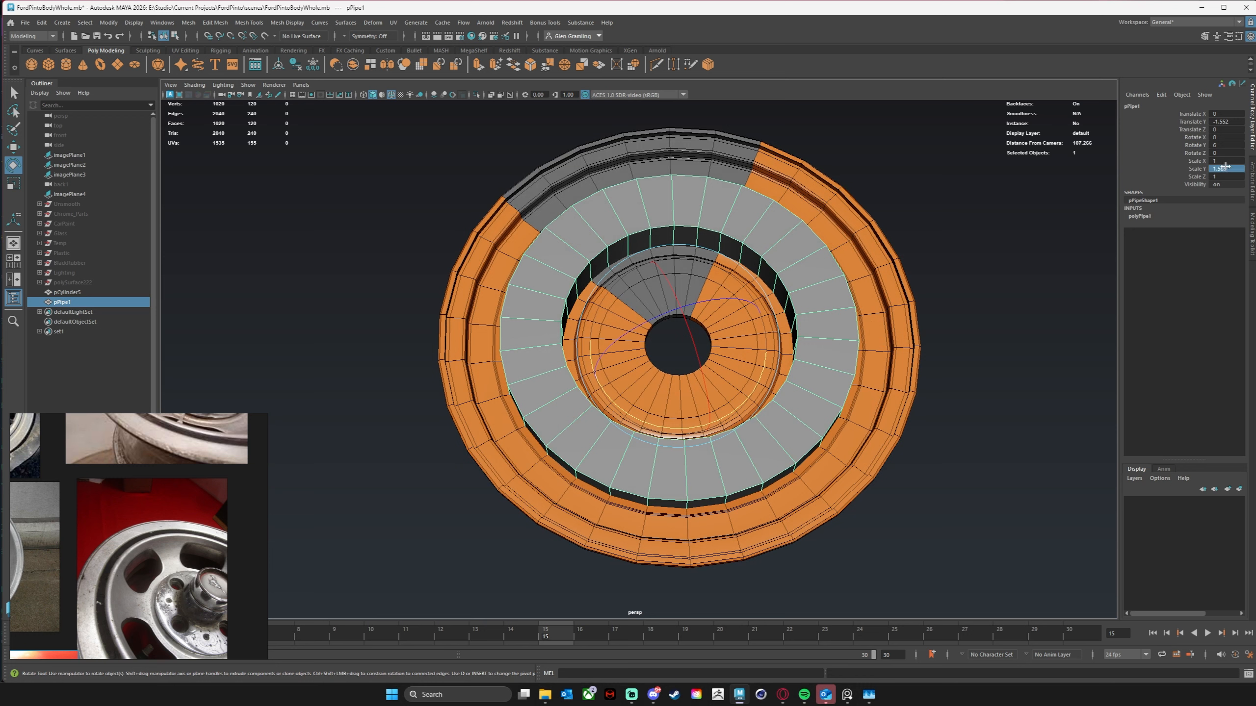
type("1")
key("Return")
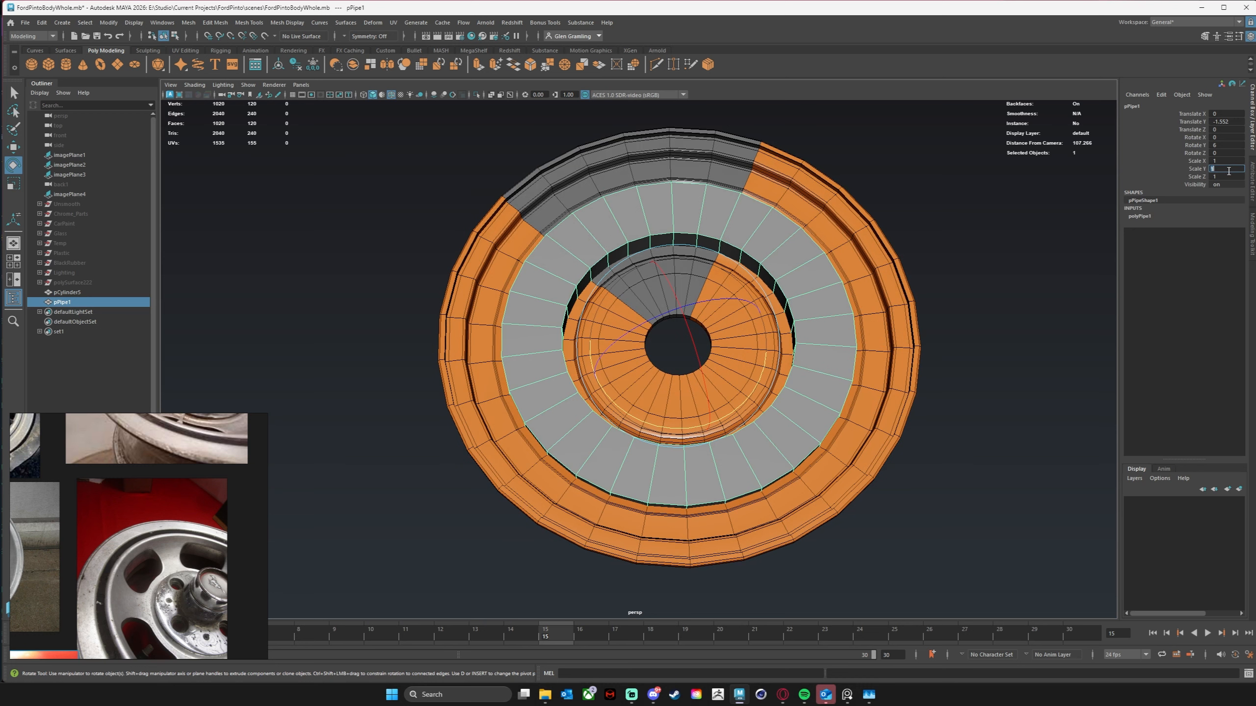
left_click(1140, 217)
double_click(1232, 255)
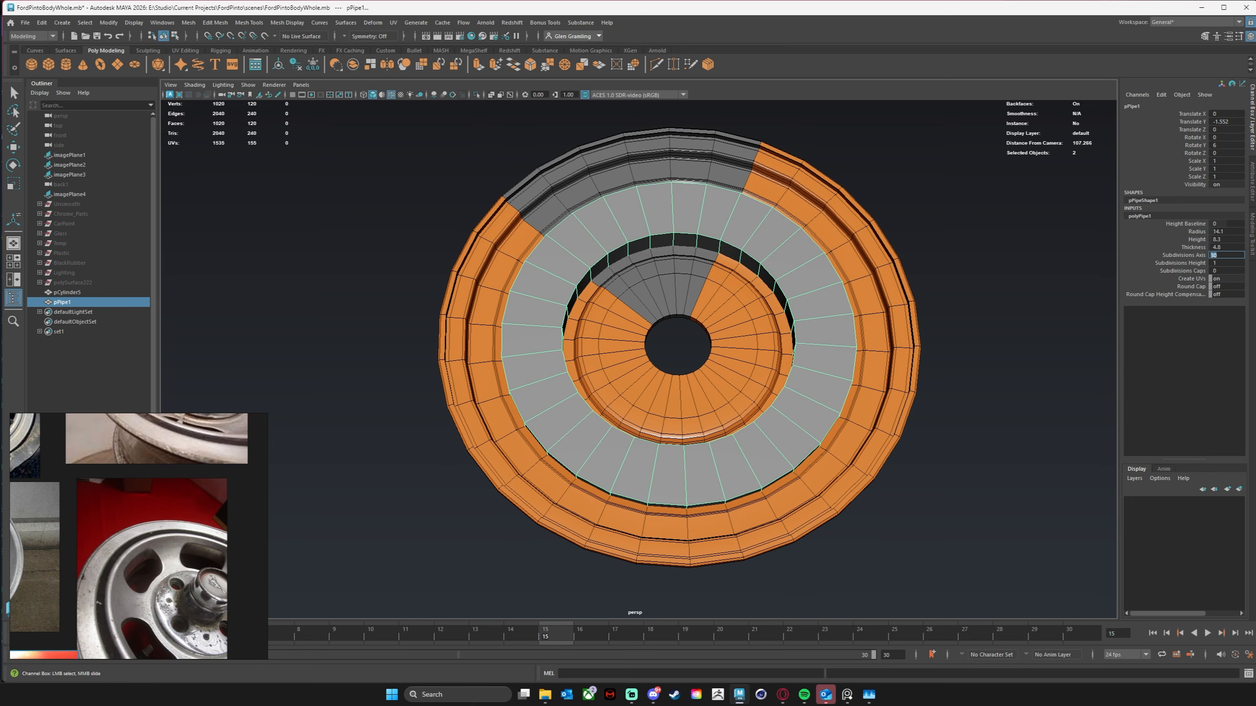
type("60")
key("Return")
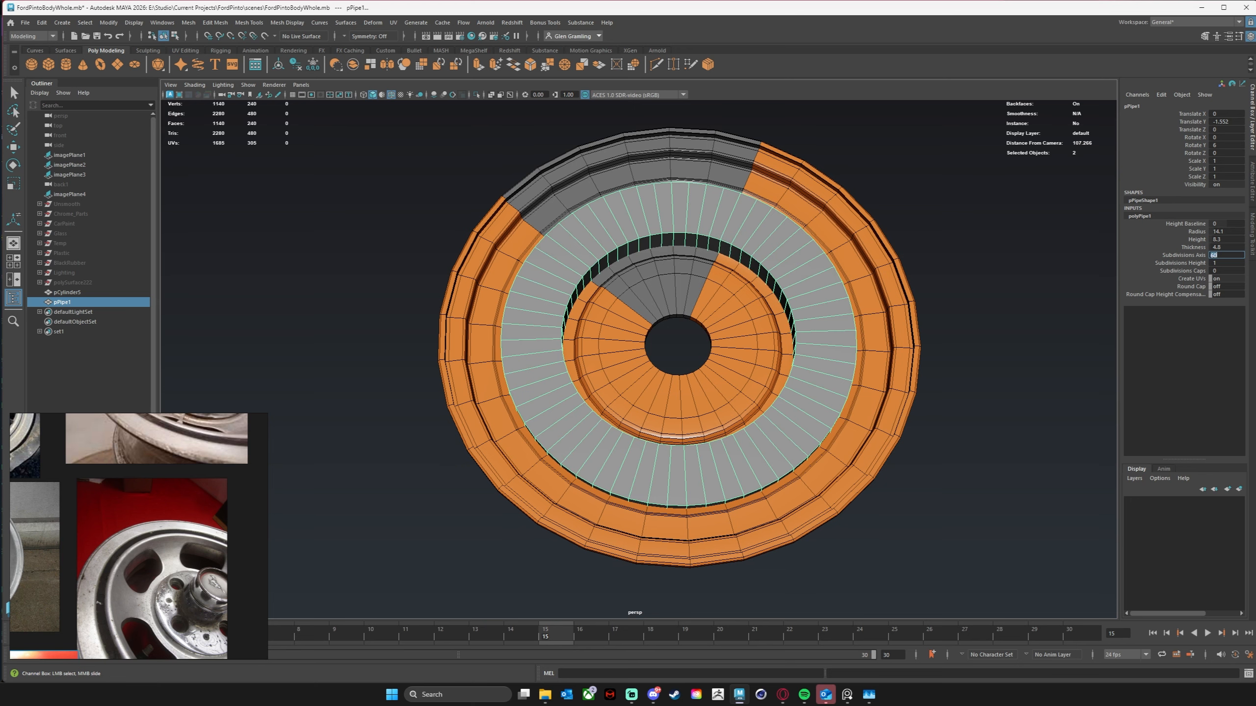
Step: Delete the faces of the pipe's lower half, keeping only the upper arc
left_click_drag(584, 220, 676, 214, "alt")
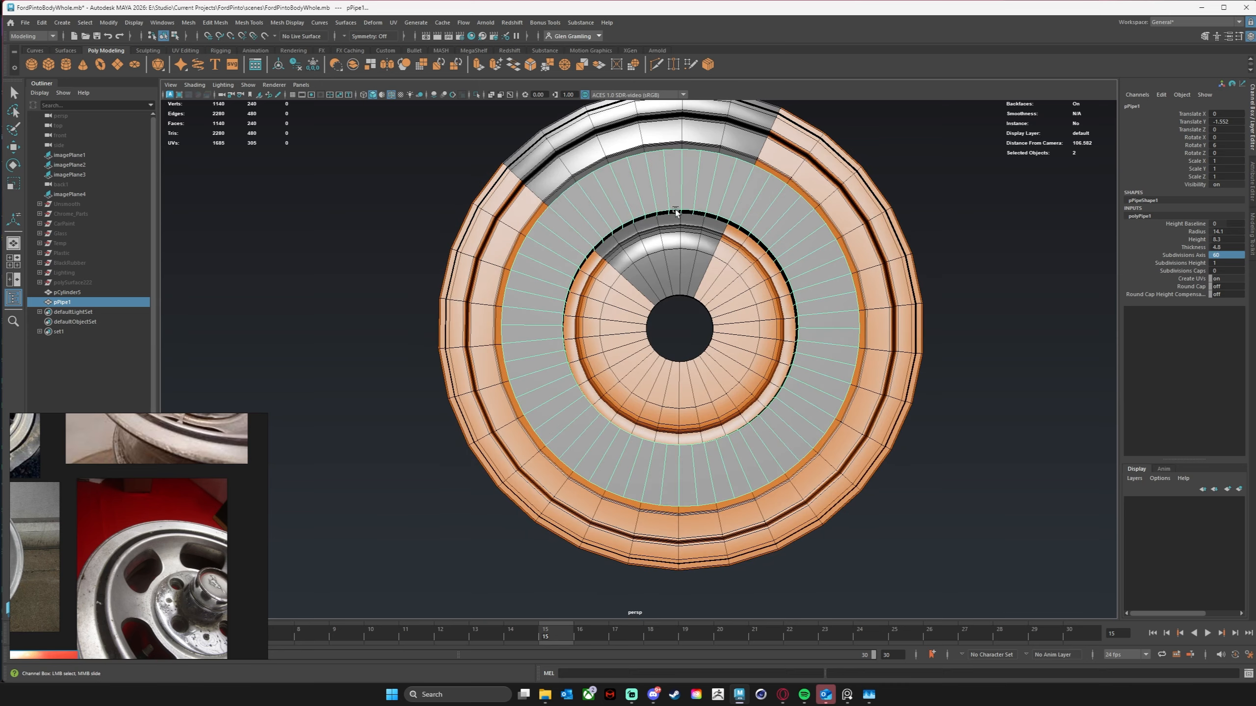
middle_click_drag(754, 235, 725, 284, "alt")
left_click_drag(725, 283, 710, 289, "alt")
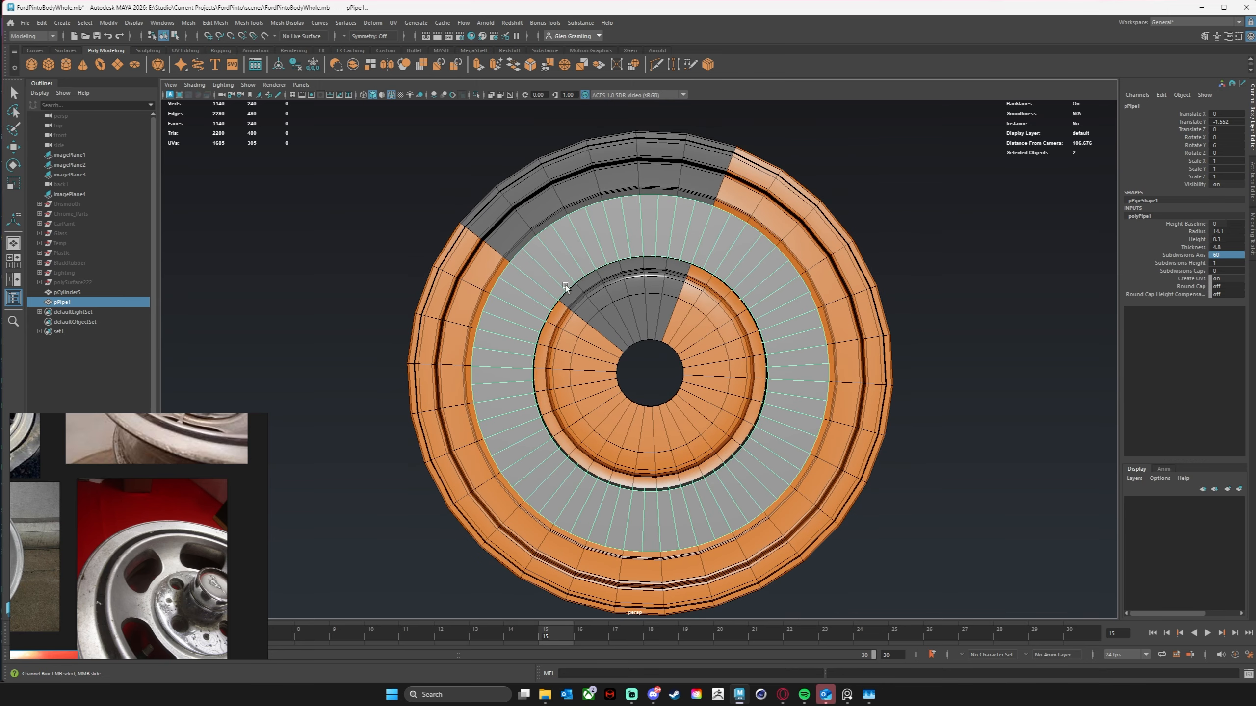
left_click_drag(538, 274, 533, 265, "alt")
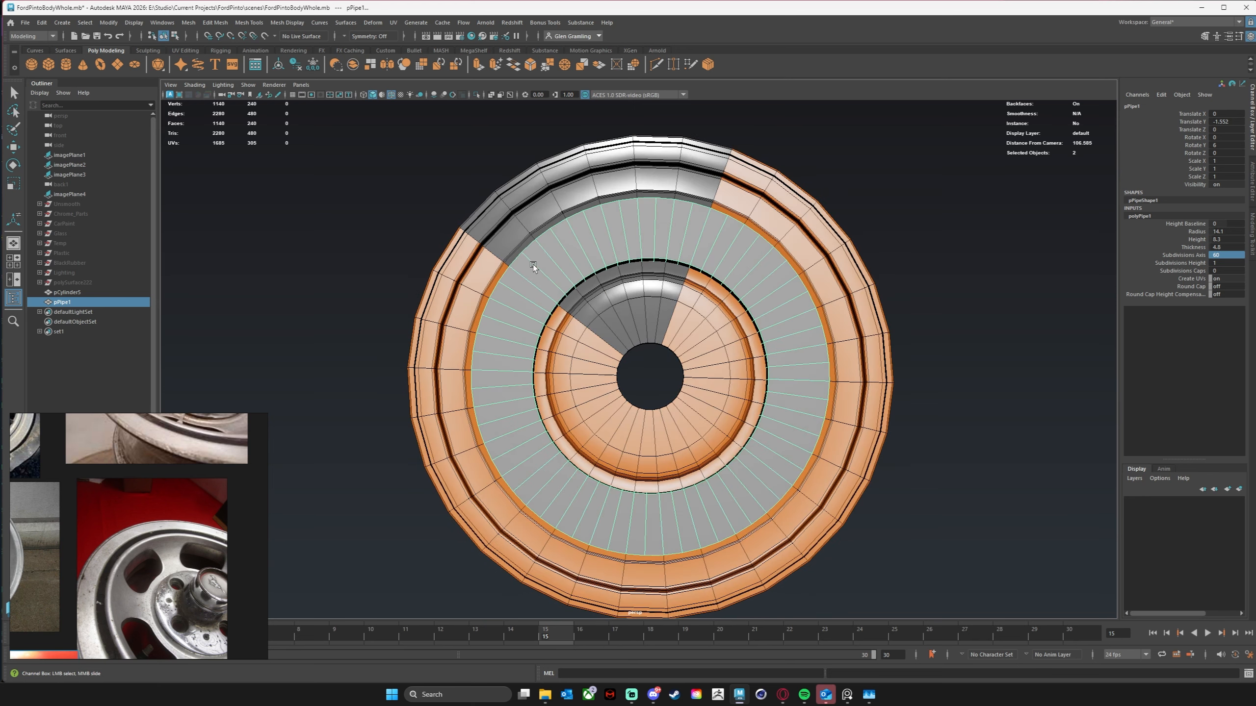
left_click_drag(512, 332, 496, 286, "alt")
right_click_drag(496, 282, 496, 308)
left_click_drag(458, 590, 901, 361)
key("Delete")
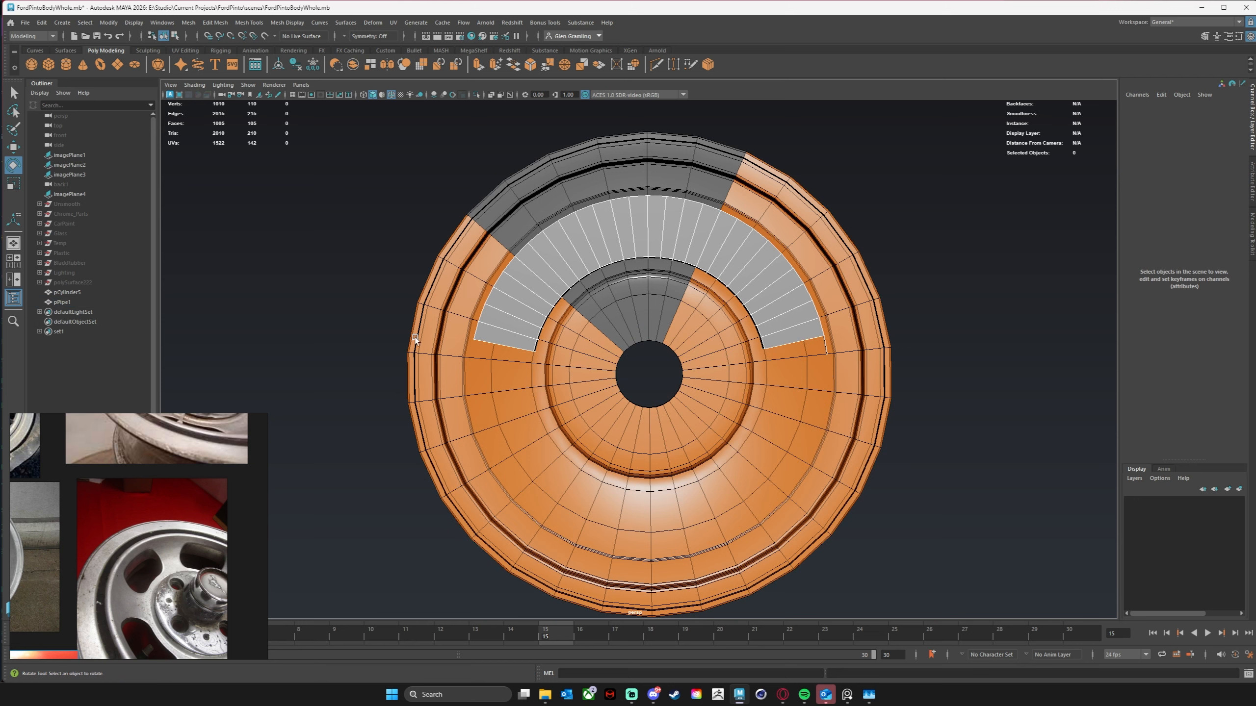
Step: Delete faces from both ends of the pipe arc to trim it to the grey wedge of the wheel
left_click_drag(437, 434, 536, 277)
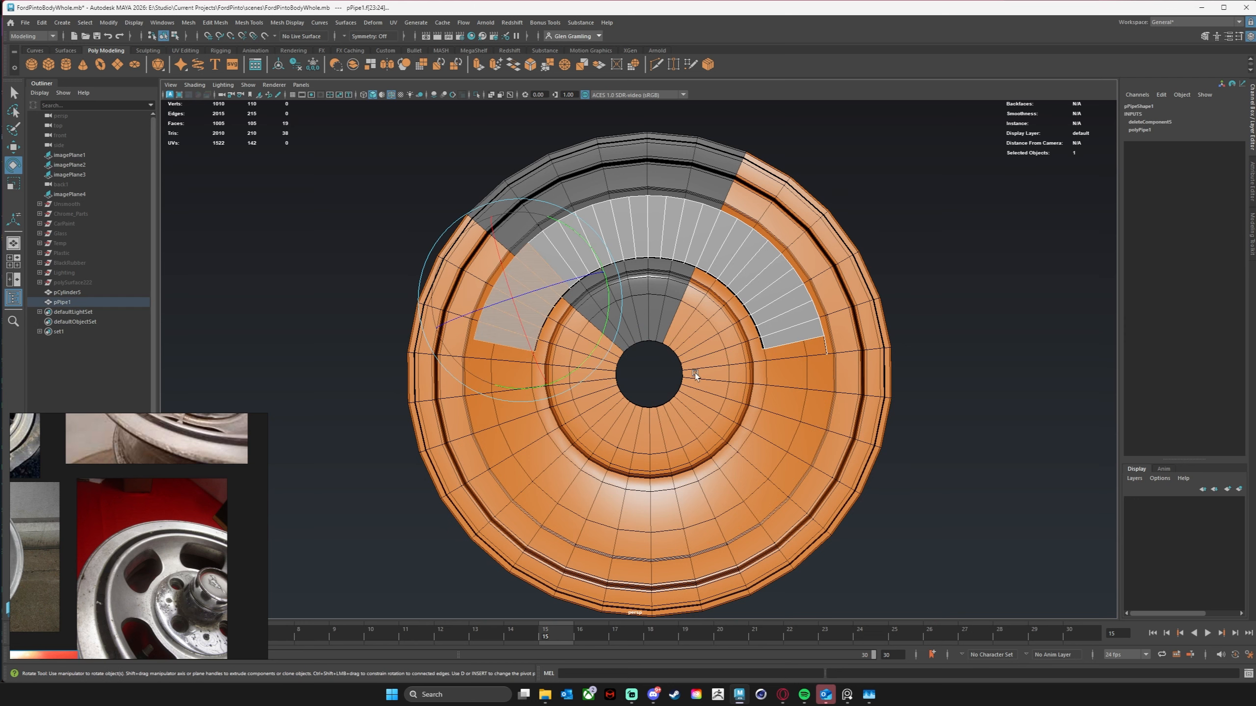
key("Delete")
left_click_drag(806, 410, 866, 208)
key("Delete")
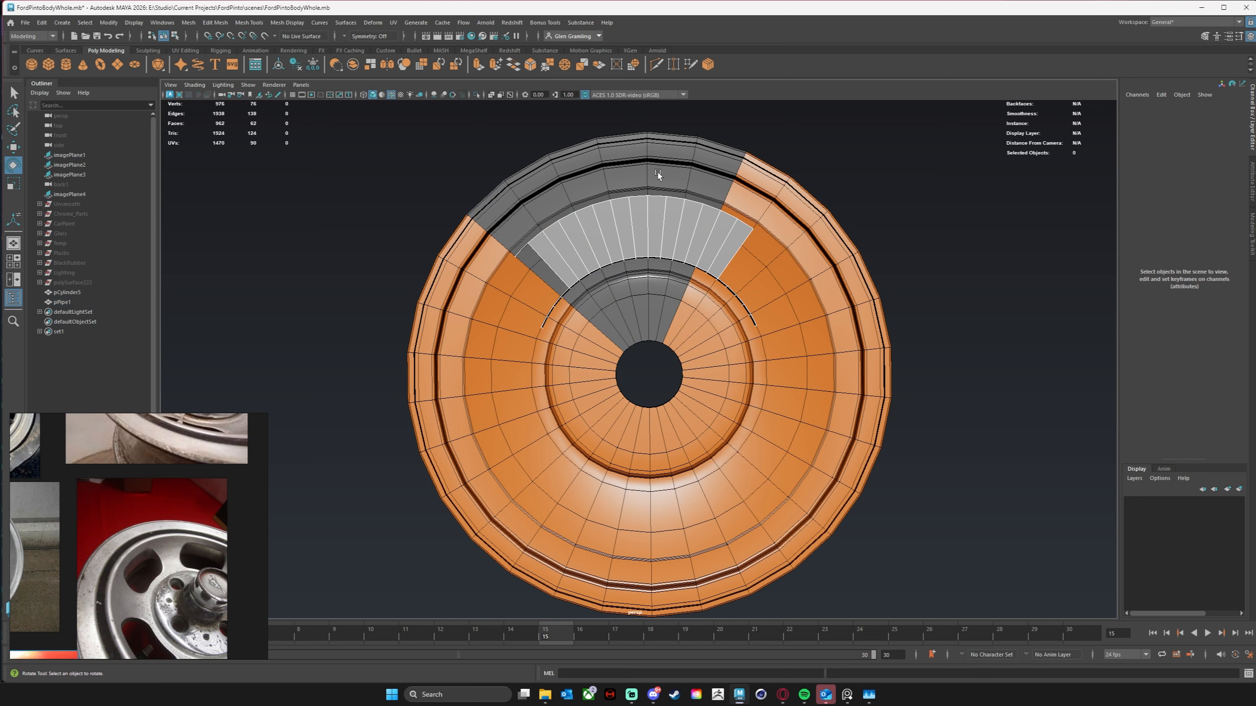
left_click_drag(772, 280, 850, 224)
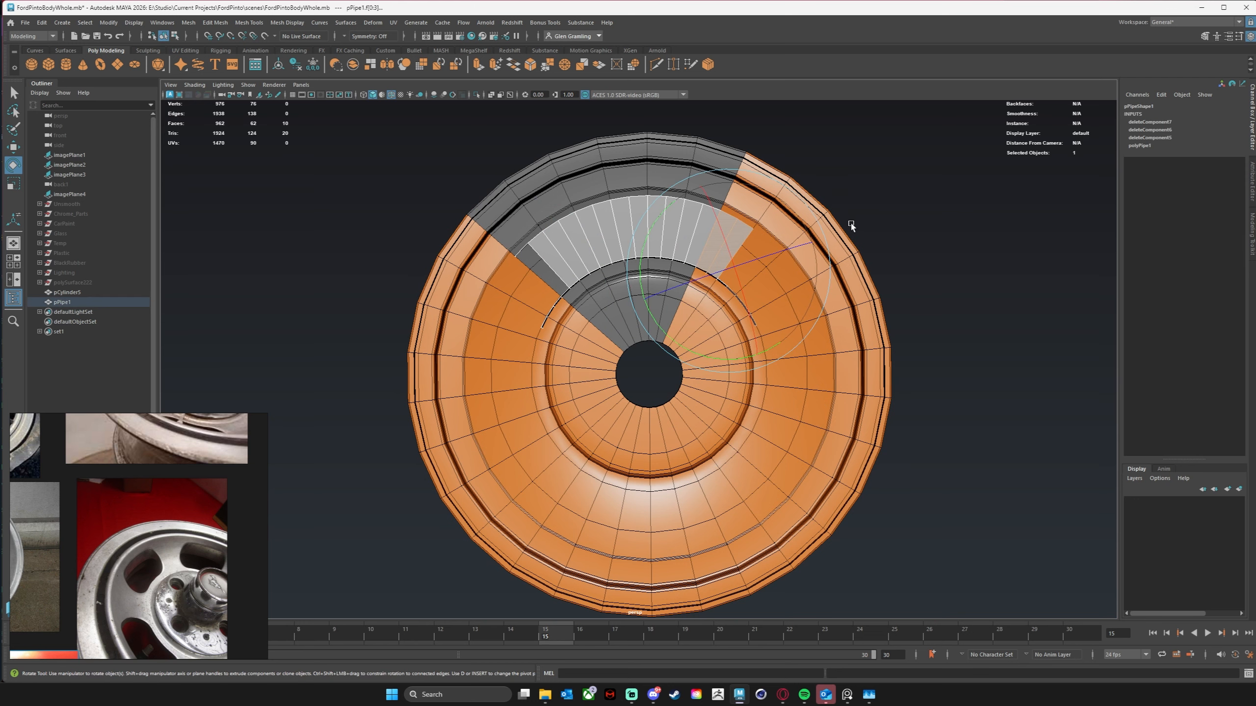
key("Delete")
left_click_drag(699, 295, 731, 249)
key("Delete")
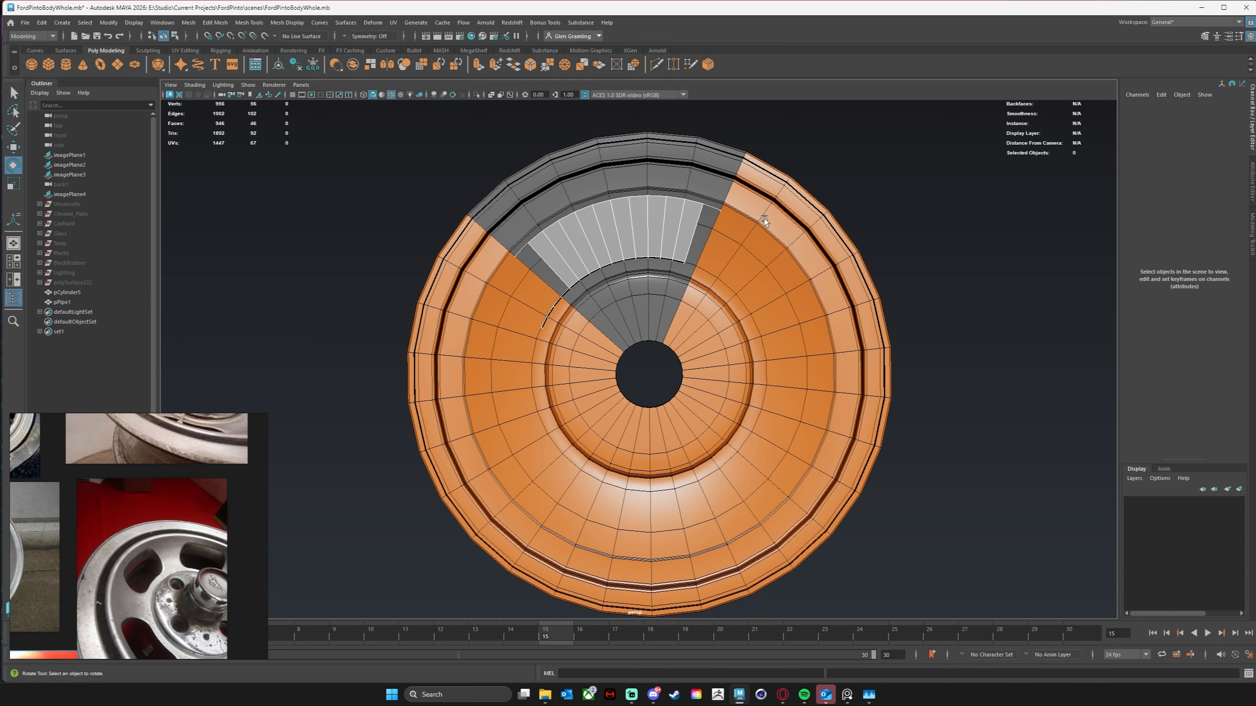
left_click_drag(760, 199, 711, 235)
key("Delete")
Step: Delete the leftover inner and outer wall faces that extend past the end of the pipe arc
left_click_drag(641, 381, 647, 340, "alt")
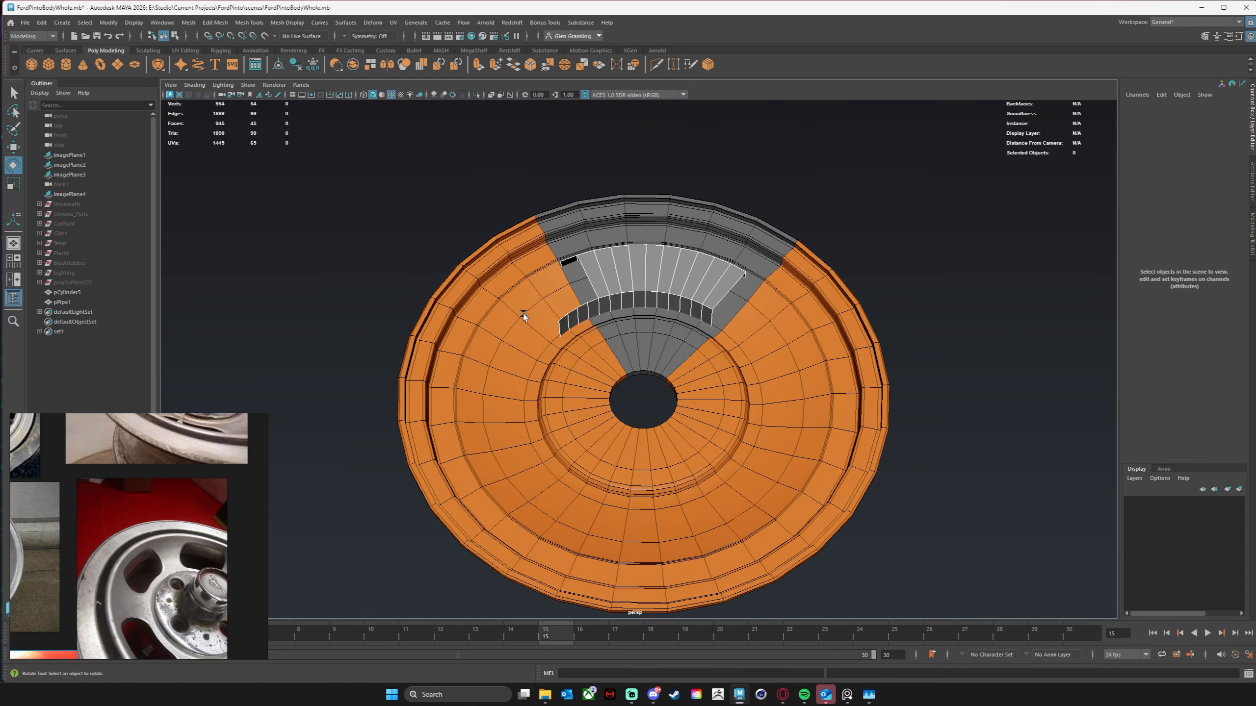
left_click_drag(523, 315, 600, 344, "alt")
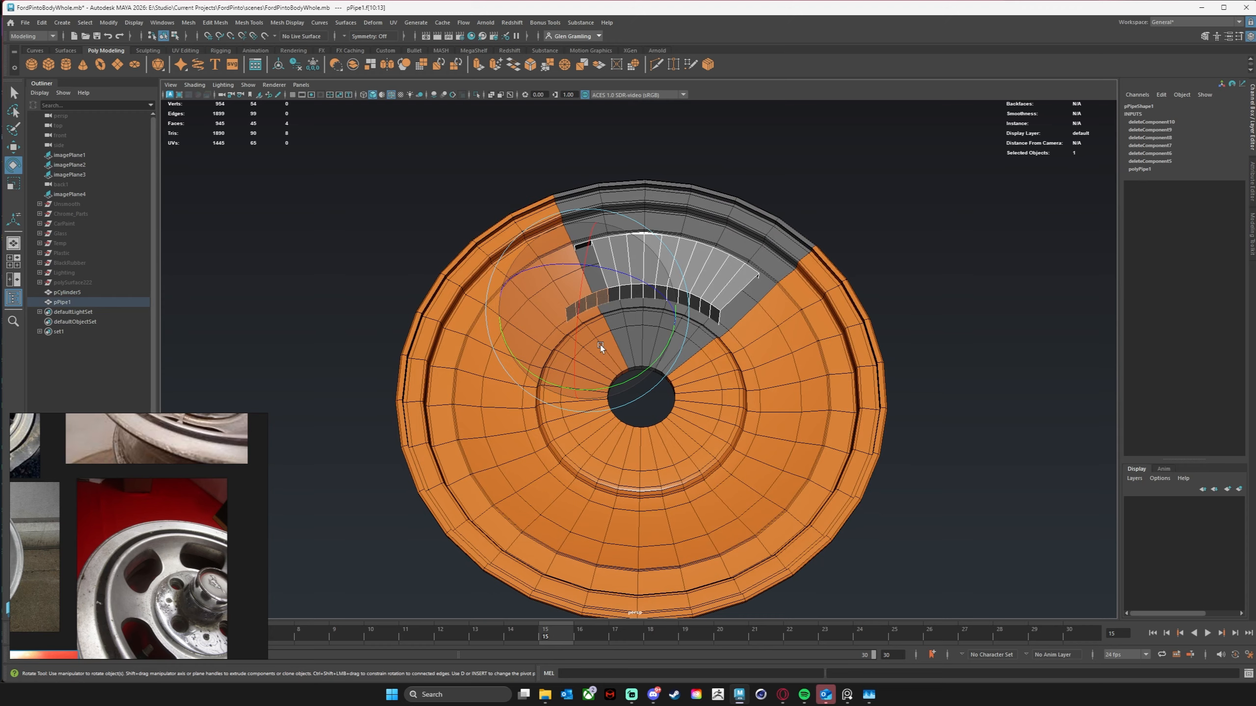
key("Delete")
left_click_drag(565, 272, 631, 287)
key("Delete")
Step: Move the whole pipe segment up off the wheel to a Translate Y of about 14.7
right_click_drag(631, 287, 677, 269)
key("w")
left_click_drag(619, 424, 652, 336)
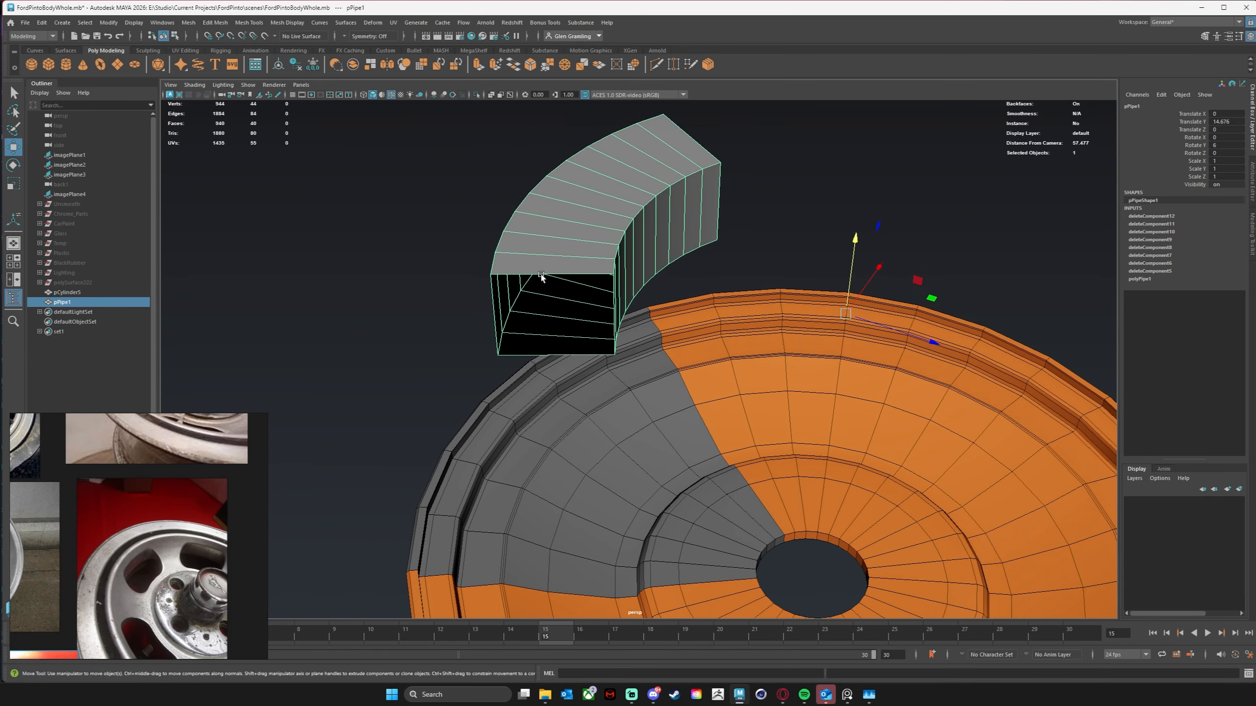
Step: Close one open end of the pipe segment by bridging its top and bottom edges
right_click_drag(553, 282, 556, 264)
left_click(564, 271)
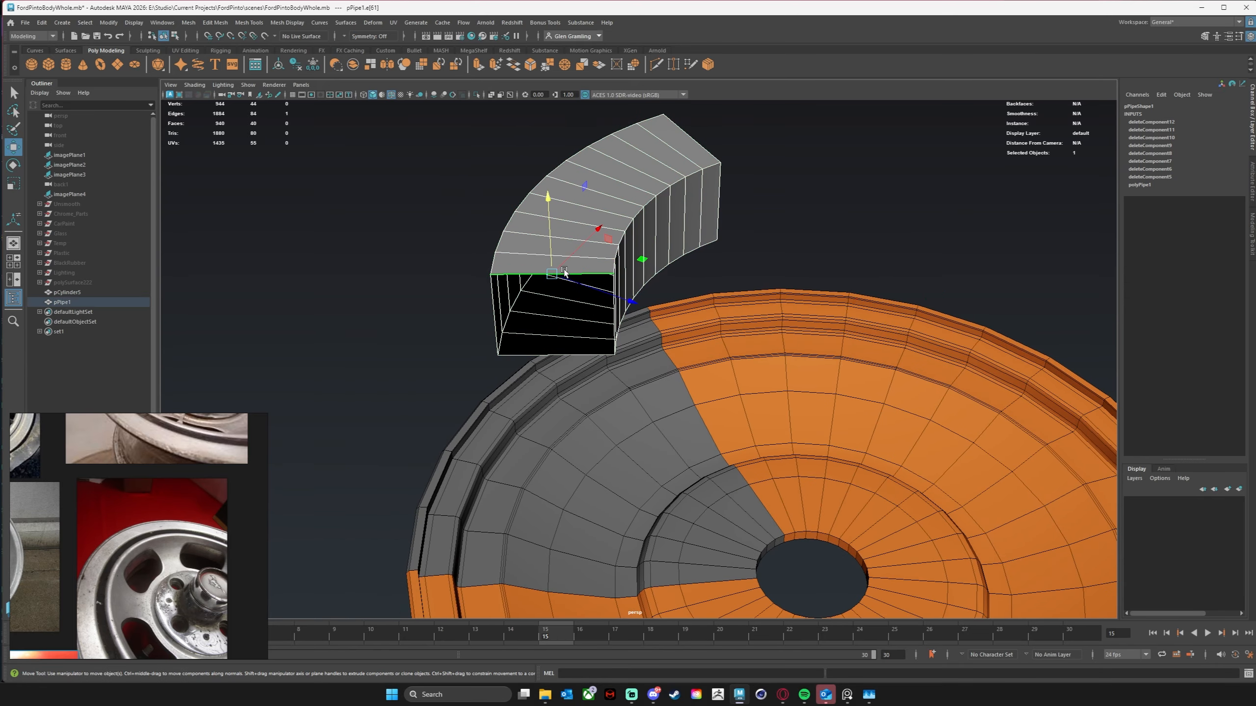
left_click(572, 354, "shift")
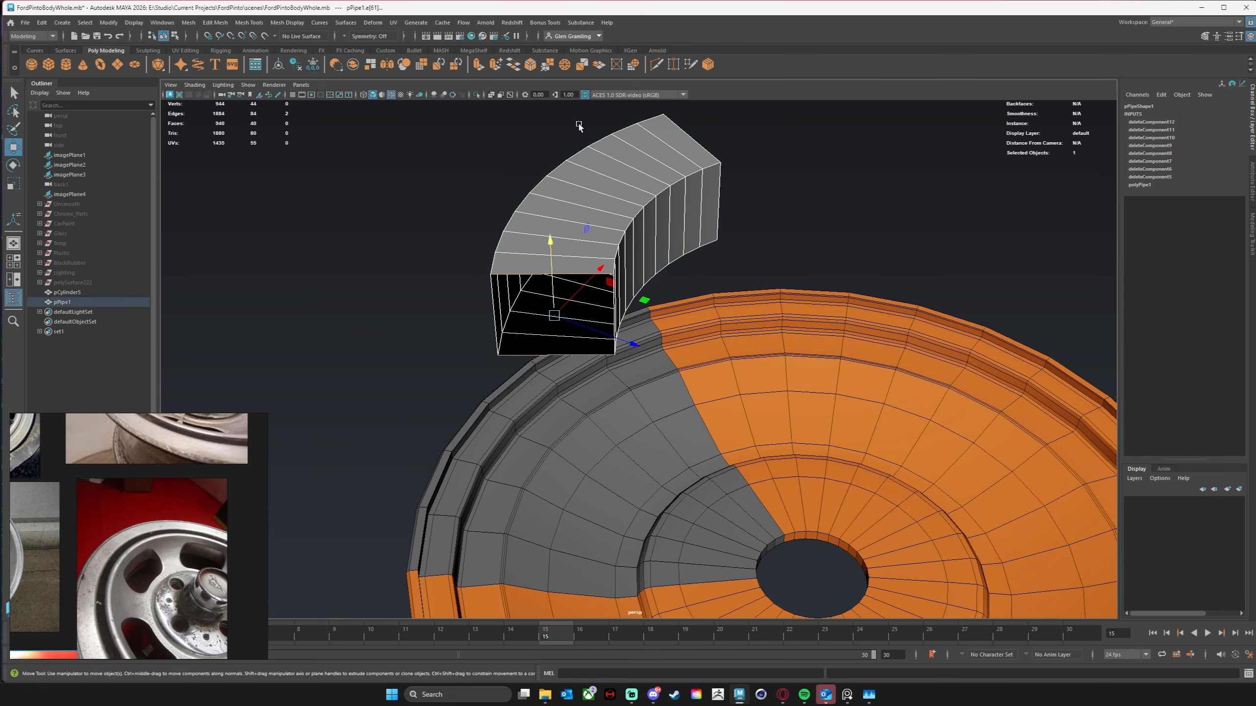
left_click(513, 64)
Step: Close the opposite open end of the pipe segment with a bridge between its top and bottom edges
left_click_drag(793, 281, 641, 279, "alt")
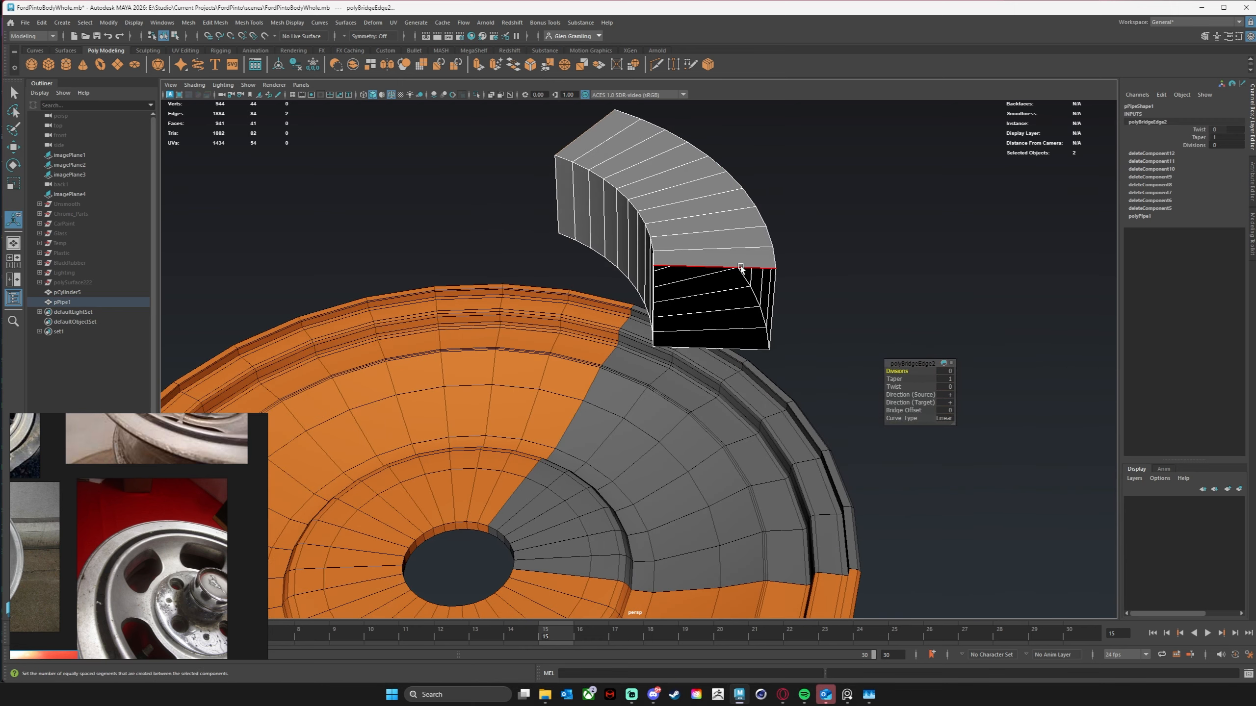
key("t")
left_click_drag(860, 273, 616, 130, "alt")
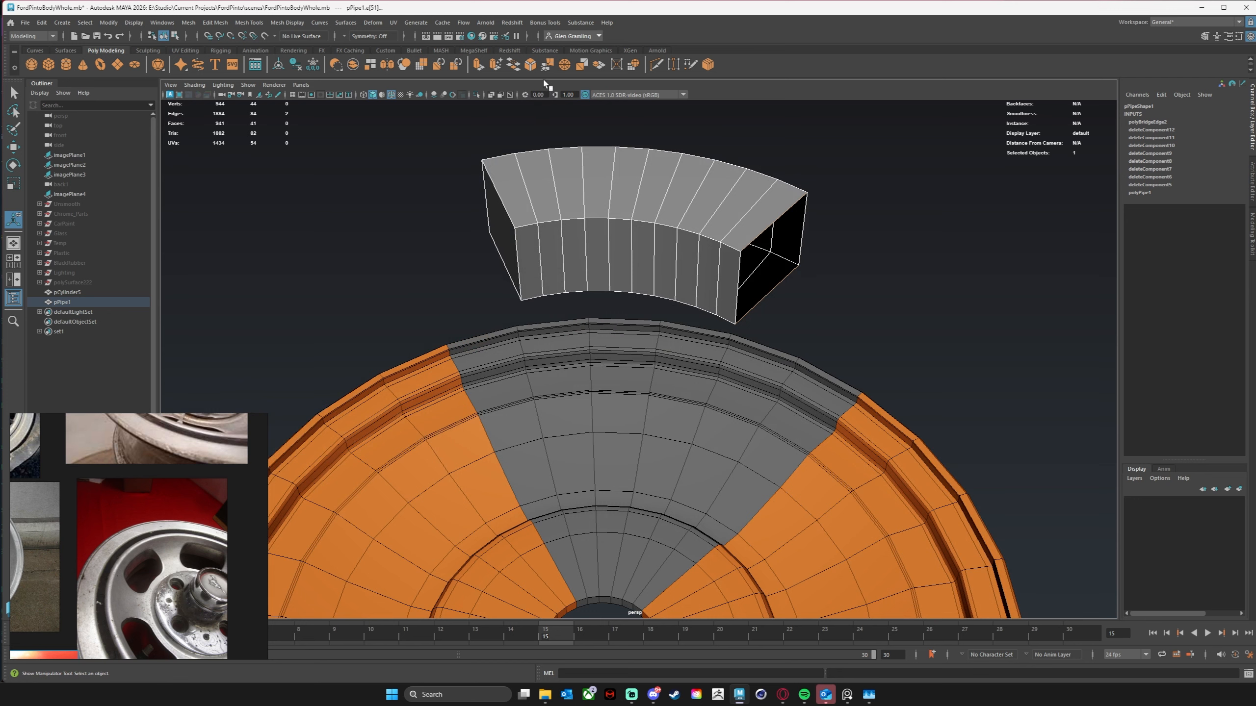
left_click(513, 65)
left_click_drag(713, 227, 702, 269, "alt")
left_click_drag(682, 432, 666, 394, "alt")
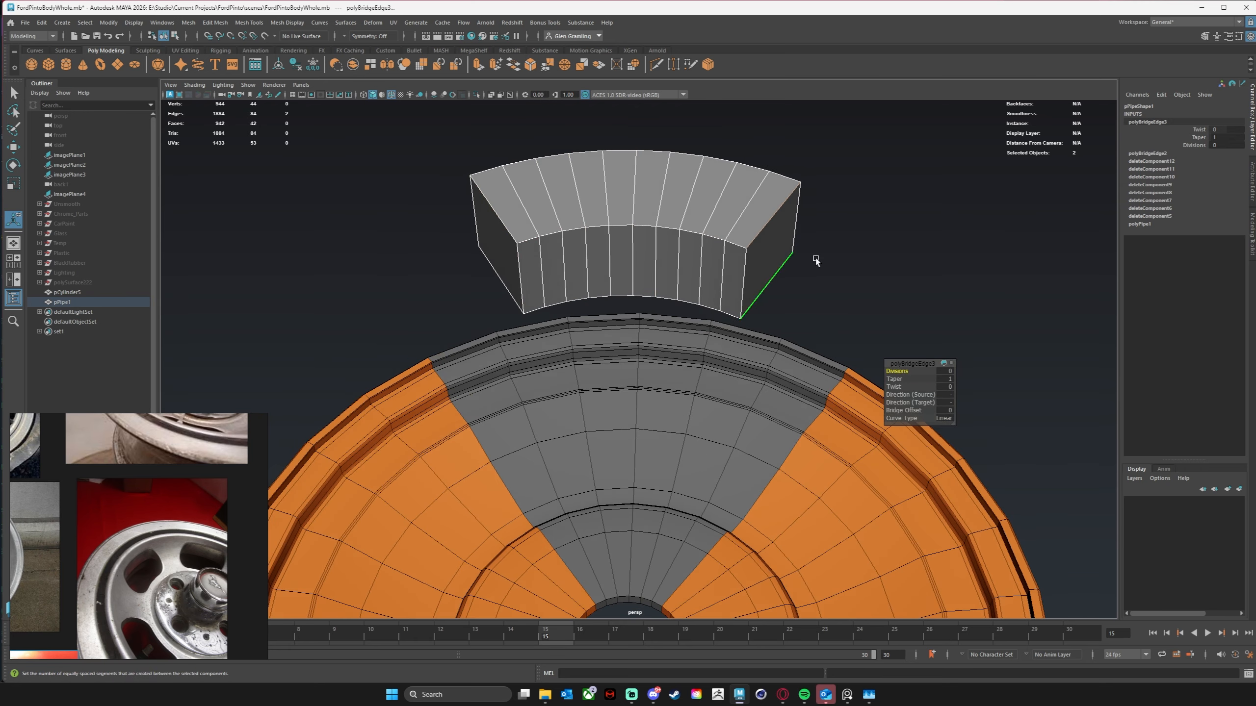
left_click_drag(686, 264, 691, 275, "alt")
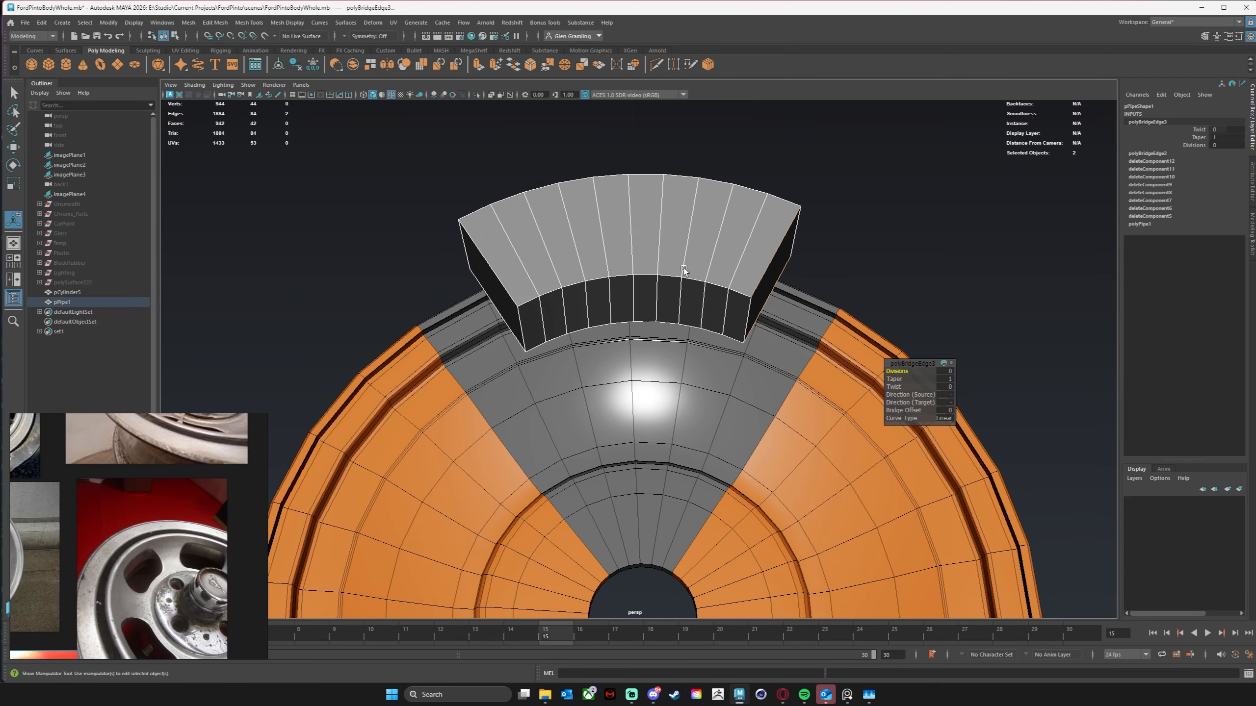
left_click_drag(745, 292, 698, 300, "alt")
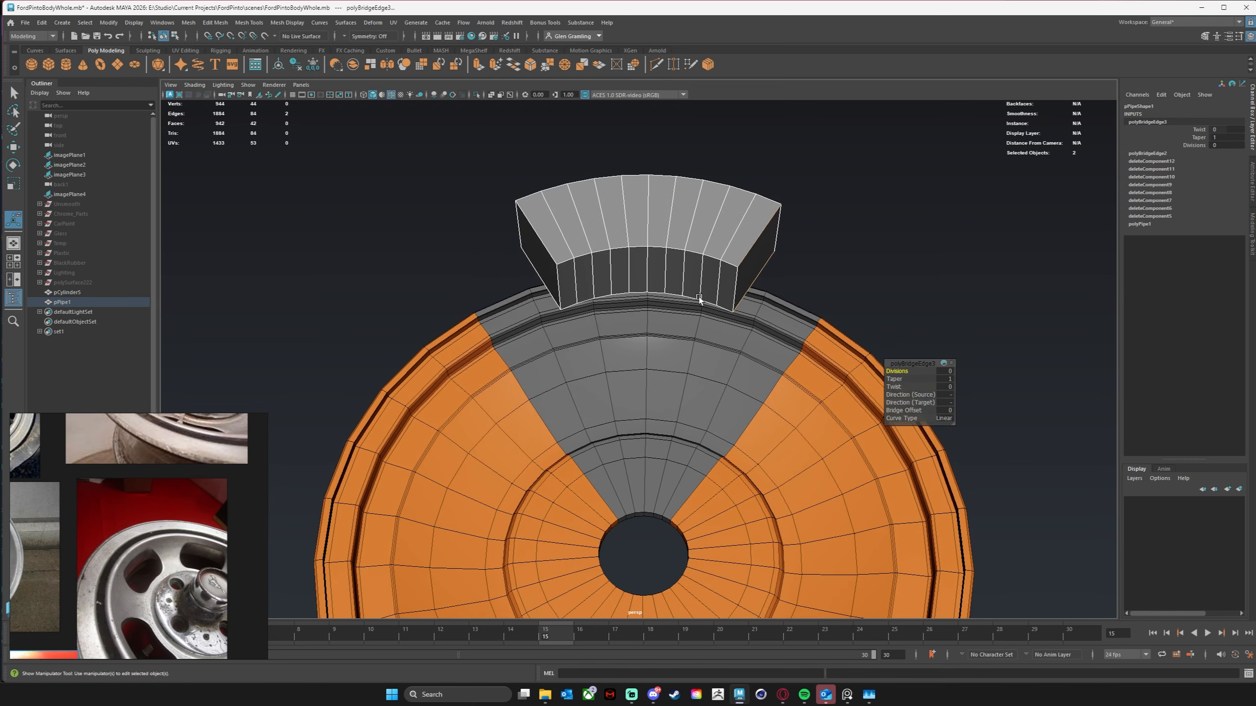
left_click_drag(598, 309, 639, 291, "alt")
right_click_drag(639, 292, 742, 262, "alt")
left_click(882, 213)
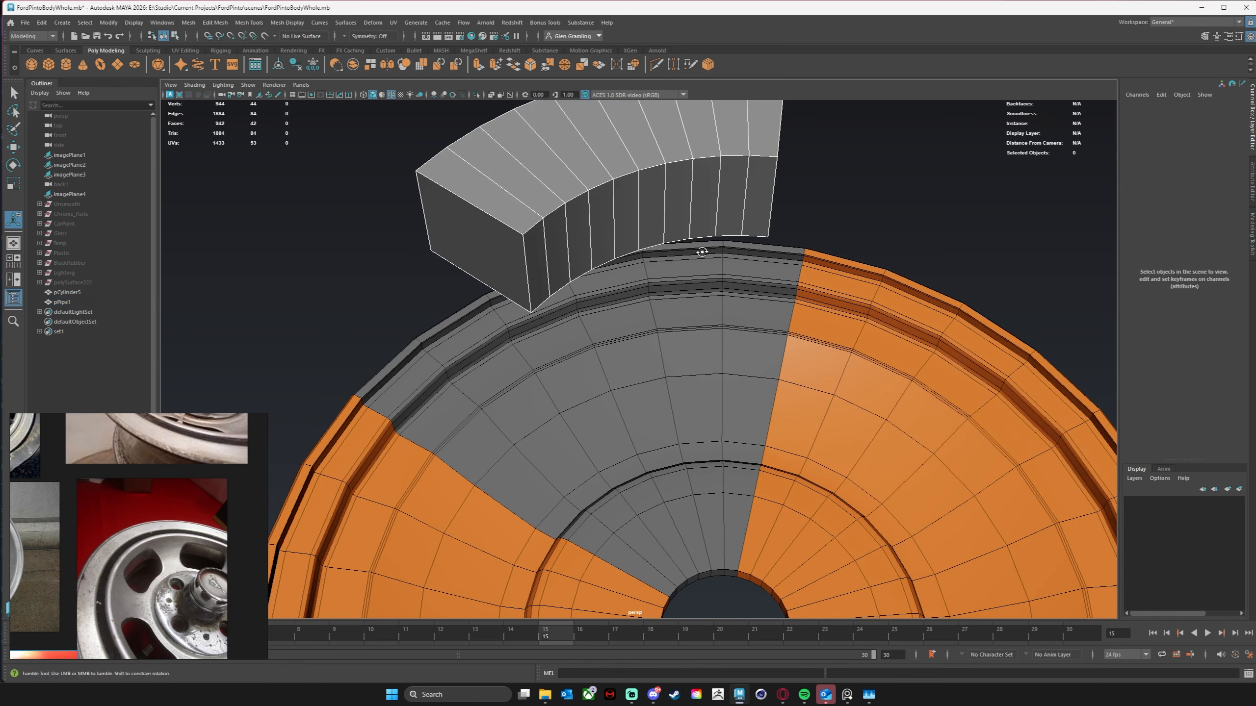
Step: Try beveling the two vertical edges at one end of the segment with fraction 1 and 4 segments
left_click_drag(546, 281, 581, 292, "alt")
left_click(659, 275)
left_click_drag(719, 346, 630, 319, "alt")
middle_click_drag(631, 275, 620, 359, "alt")
right_click_drag(619, 359, 590, 363, "alt")
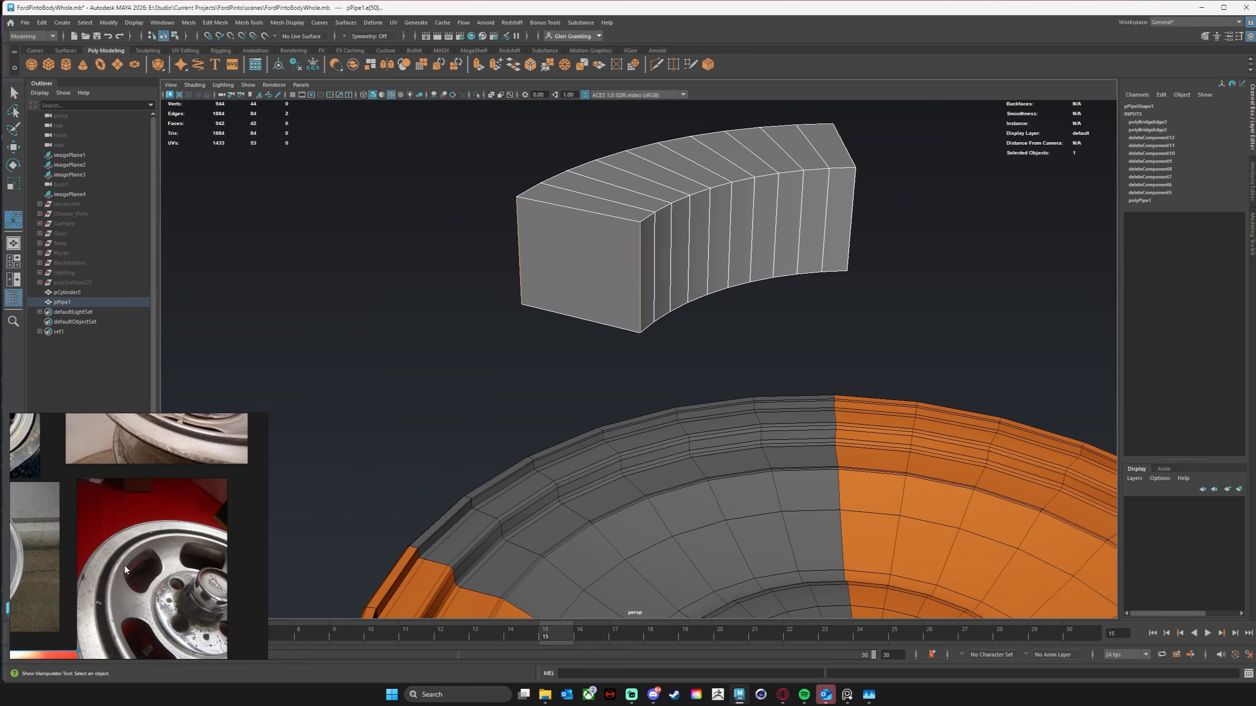
left_click_drag(483, 343, 486, 373, "alt")
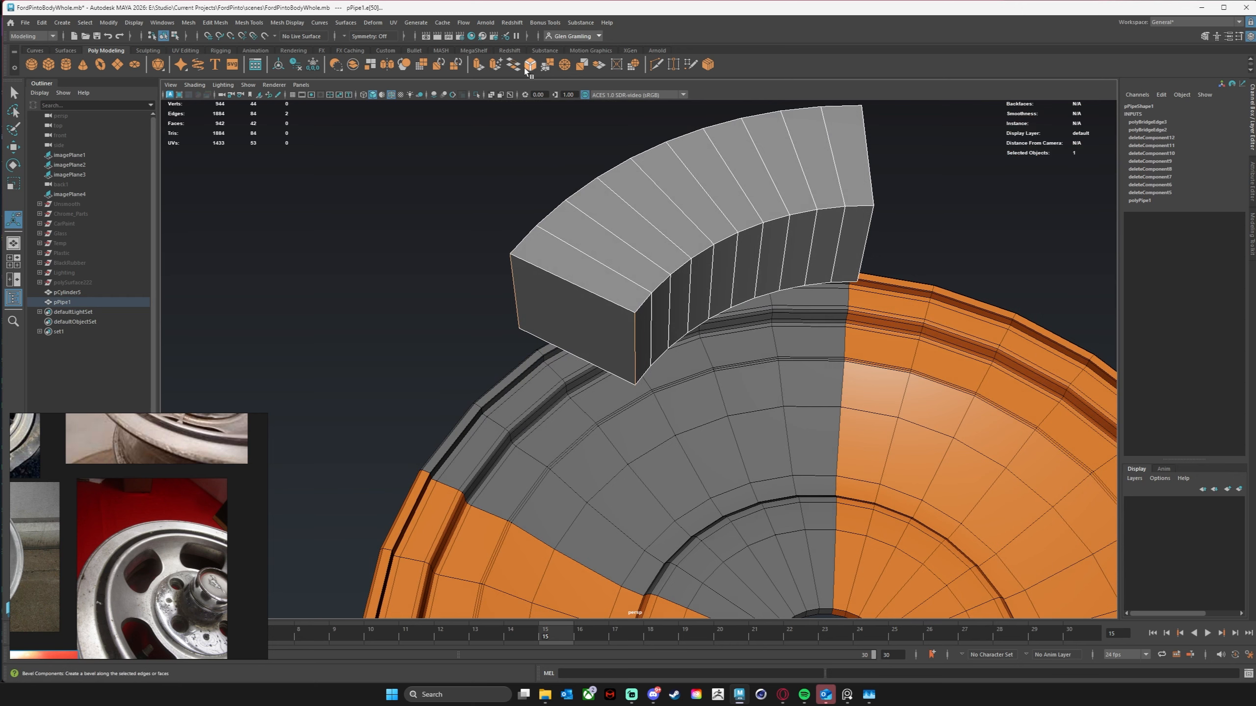
left_click(533, 71)
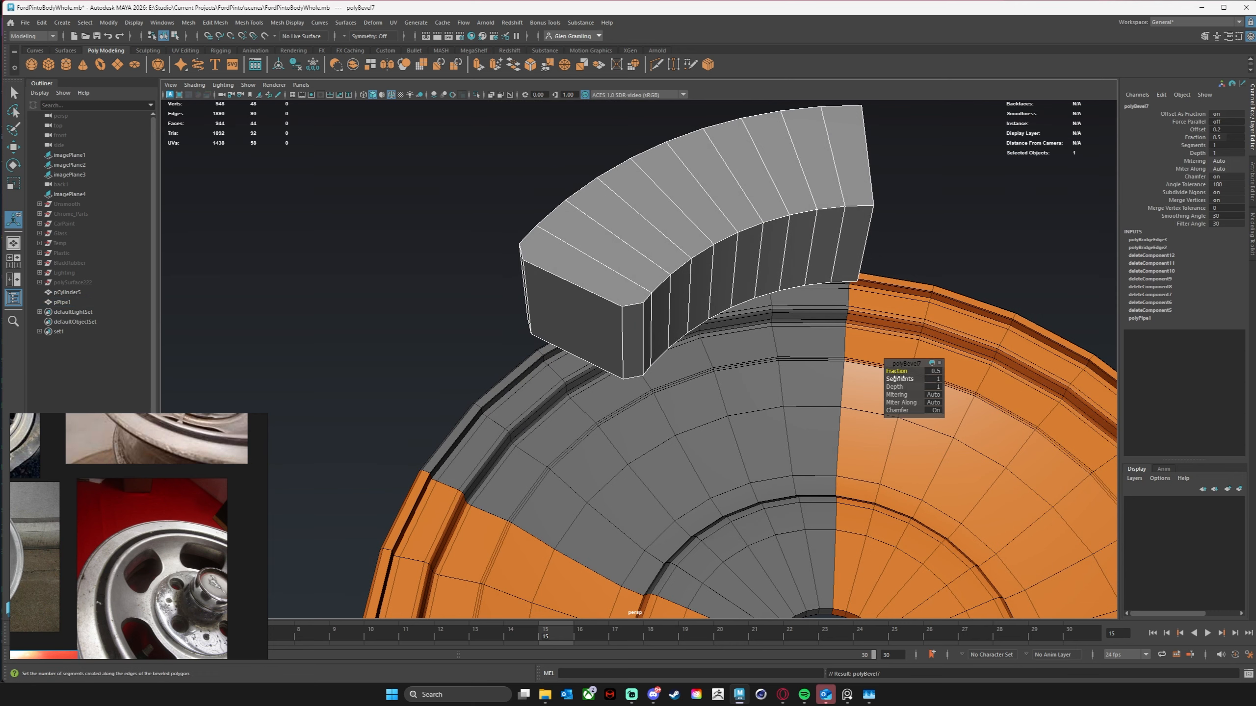
left_click_drag(899, 378, 906, 369)
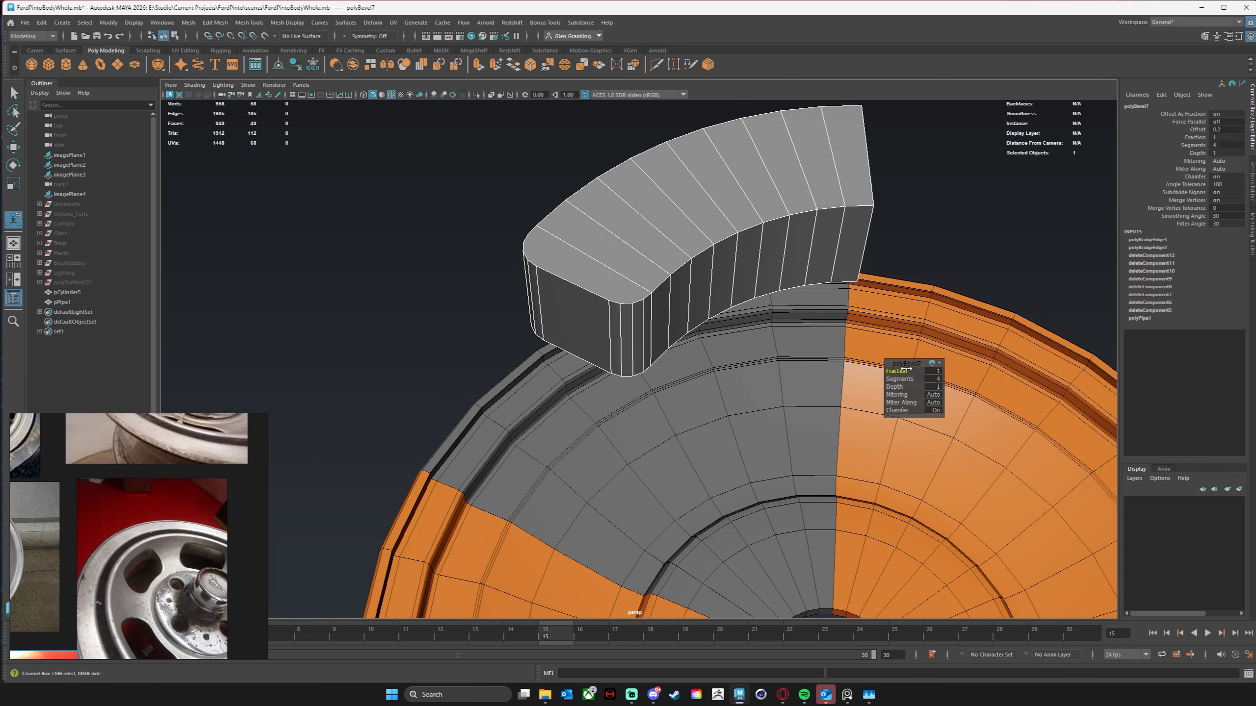
left_click_drag(676, 372, 641, 376, "alt")
key("ctrl+z")
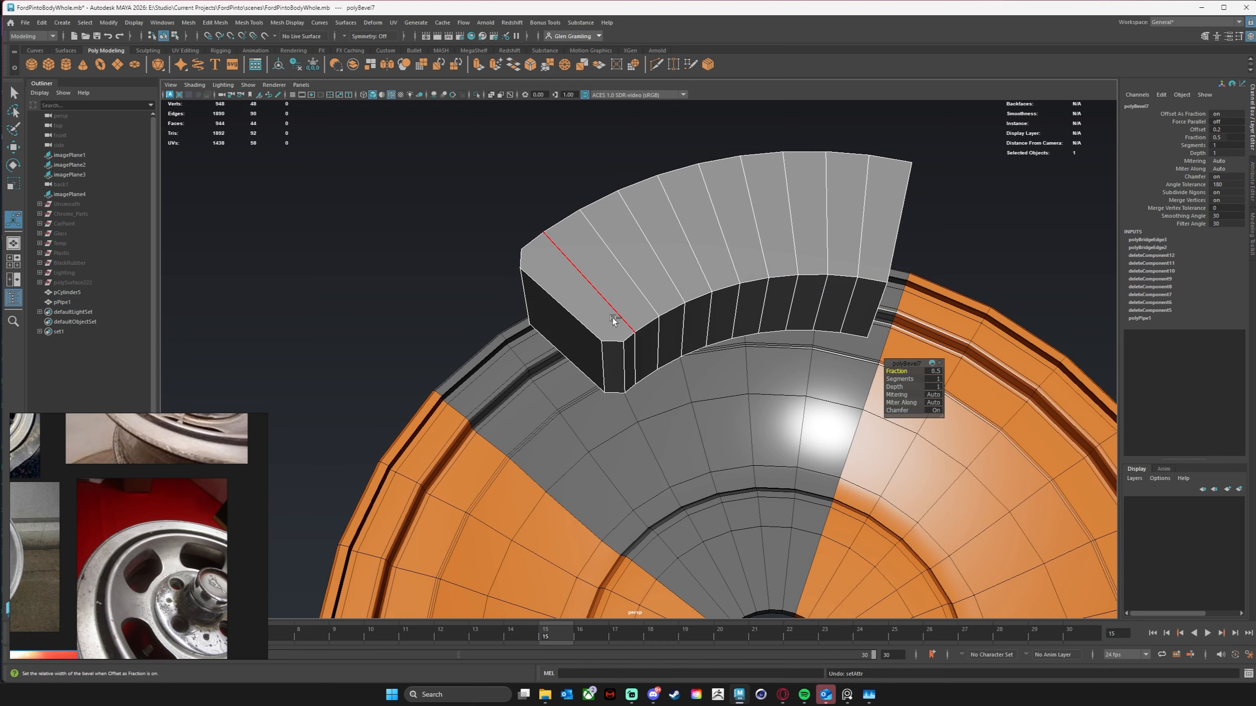
key("ctrl+z")
Step: Try deleting the edge loop nearest to the end of the pipe segment
double_click(612, 308)
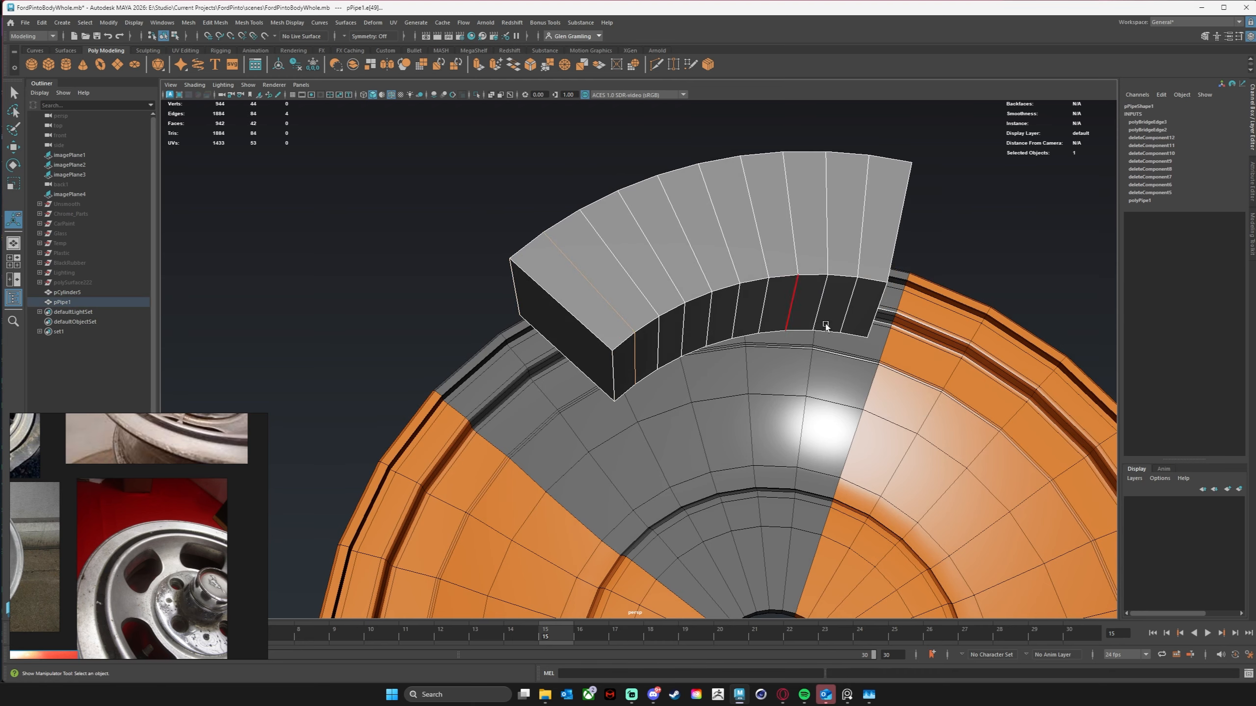
key("Delete")
left_click_drag(722, 368, 699, 368, "alt")
key("ctrl+z")
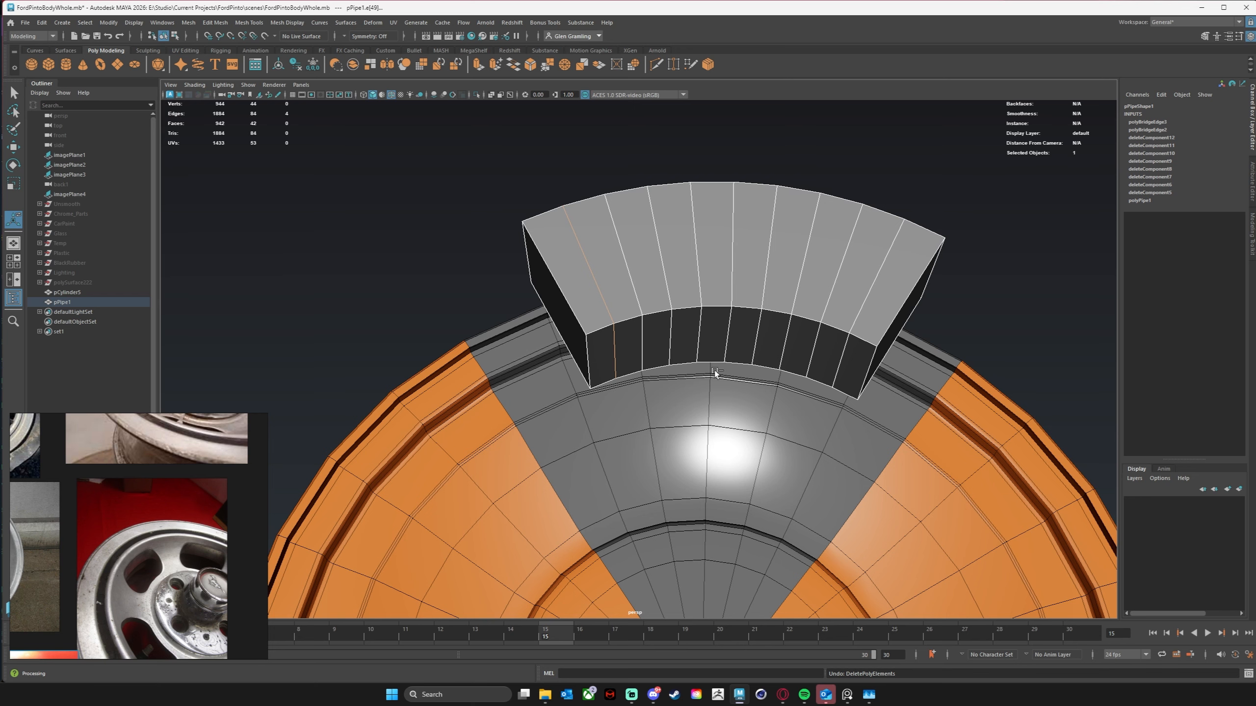
Step: Move the closed pipe segment back down into the wheel to a Translate Y of about -0.74
right_click_drag(754, 265, 799, 249)
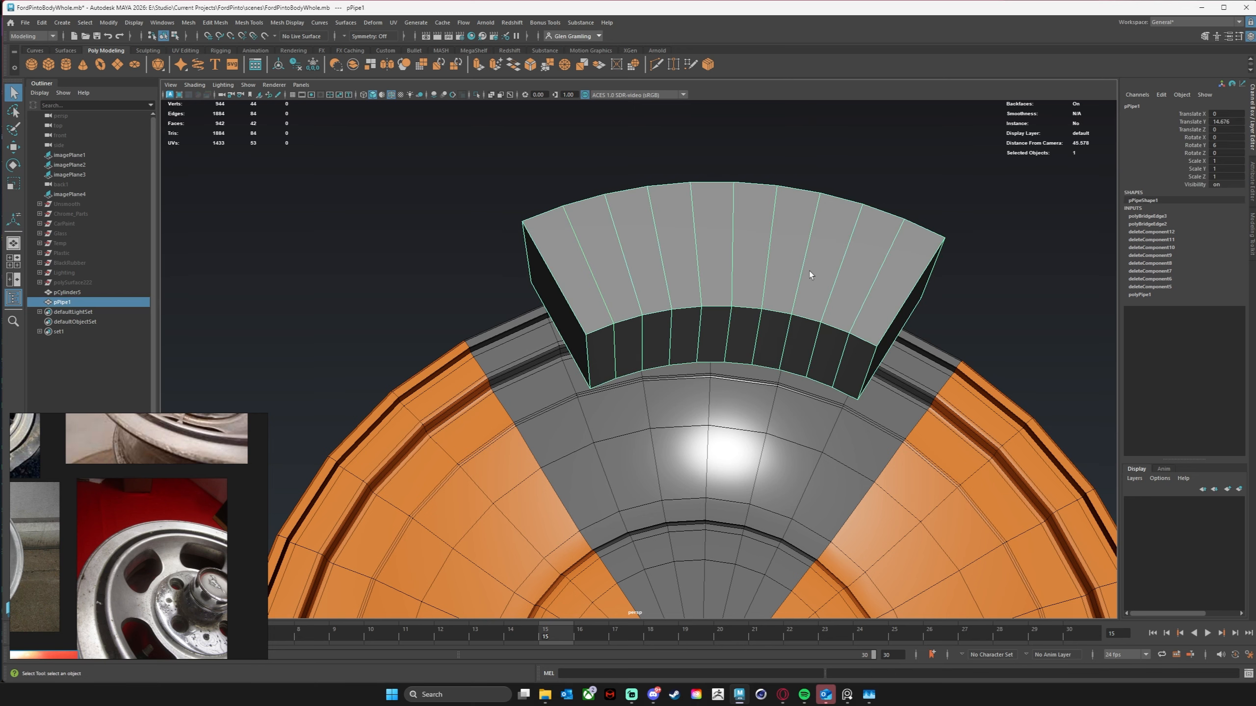
key("w")
left_click_drag(754, 277, 729, 273, "alt")
left_click_drag(816, 345, 796, 705)
left_click_drag(653, 403, 648, 493, "alt")
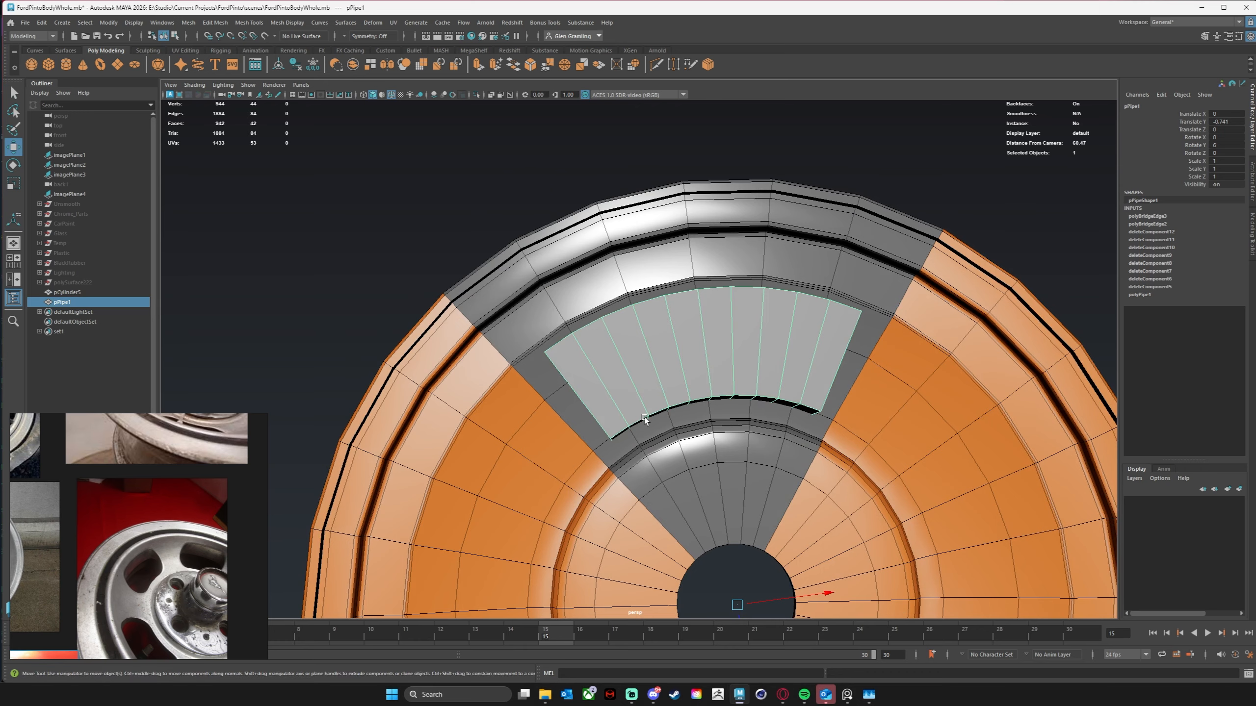
middle_click_drag(645, 419, 652, 490, "alt")
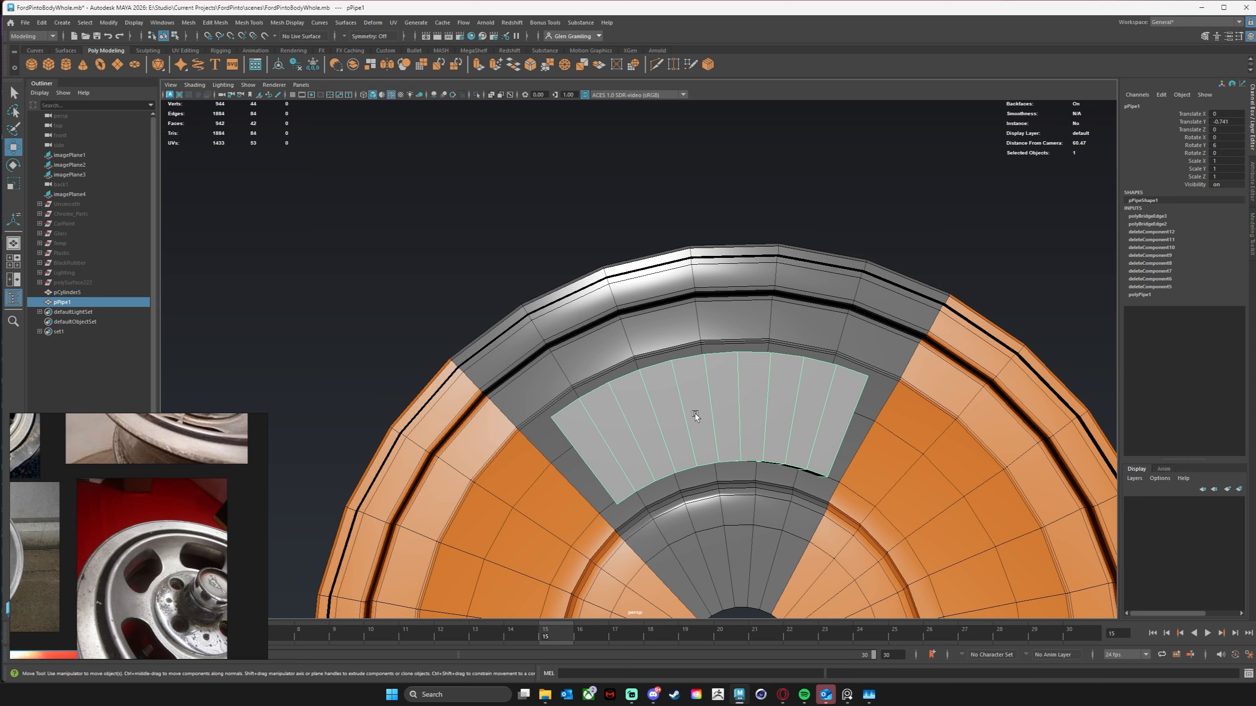
Step: Delete the edge loop nearest to the end of the pipe segment
right_click_drag(594, 431, 591, 384)
double_click(600, 429)
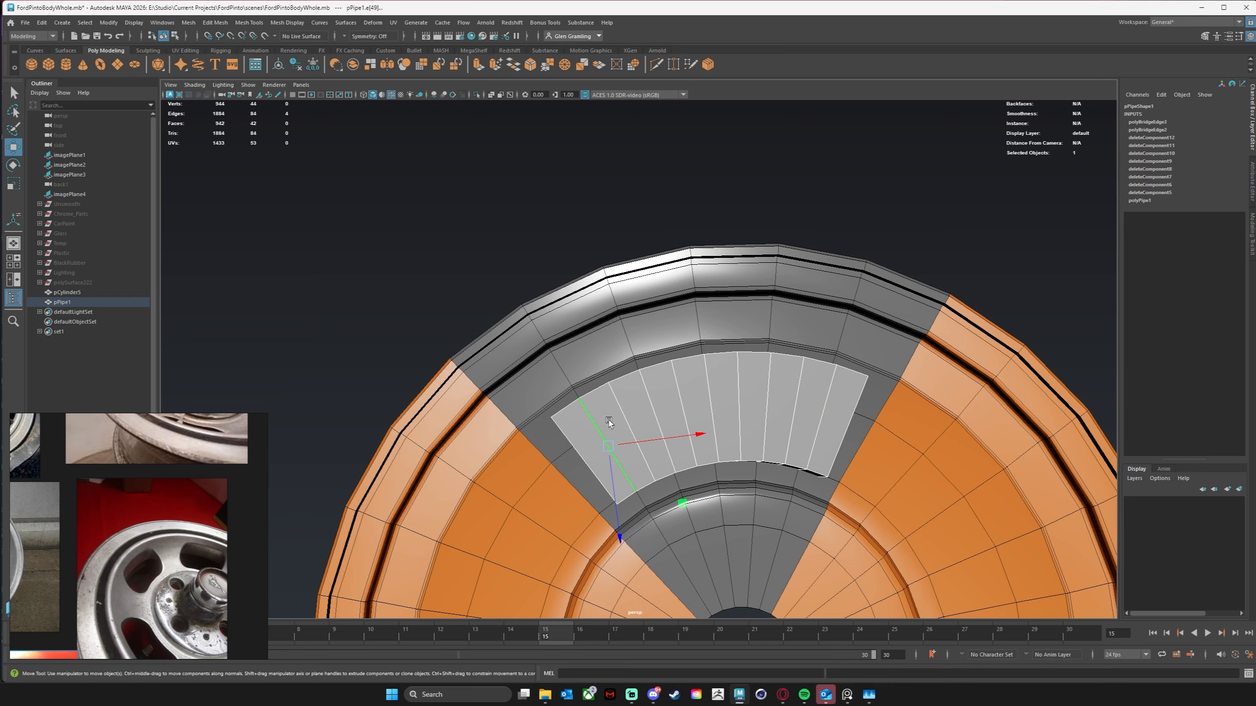
key("Delete")
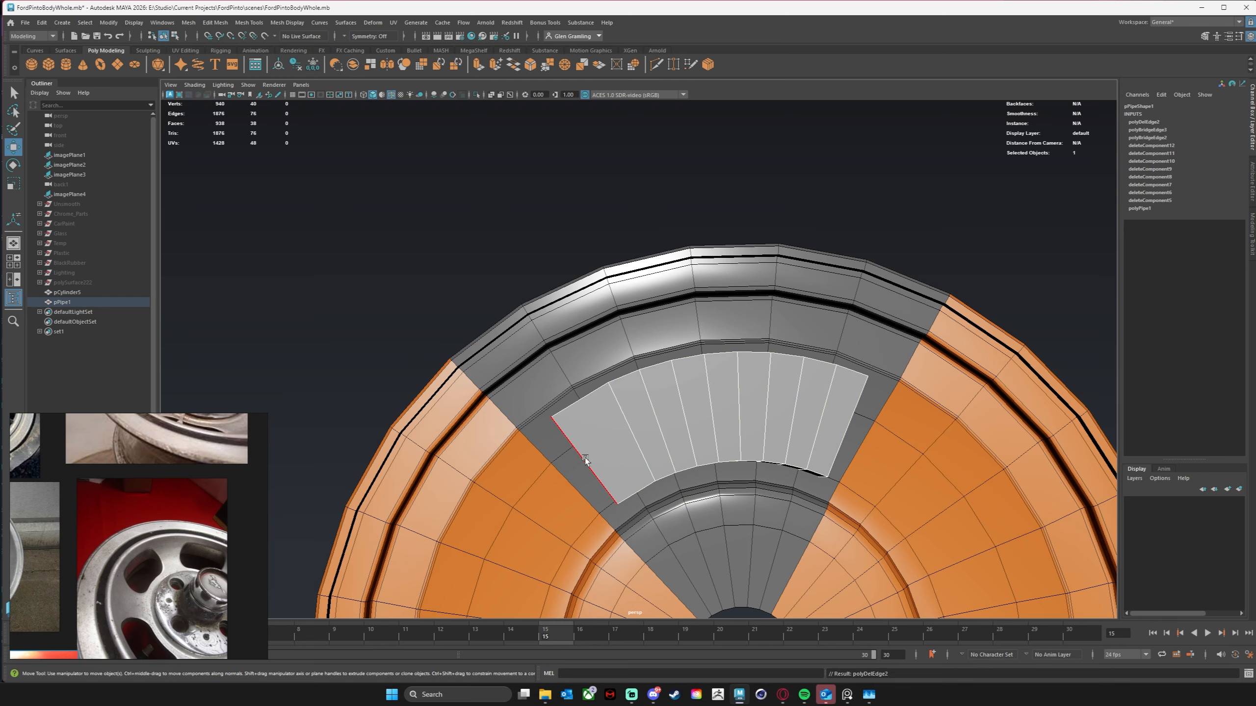
Step: Bevel the two vertical edges at that end of the pipe segment with fraction 1 and 3 segments
left_click_drag(584, 458, 647, 456, "alt")
left_click(570, 487, "shift")
left_click_drag(574, 485, 683, 488, "alt")
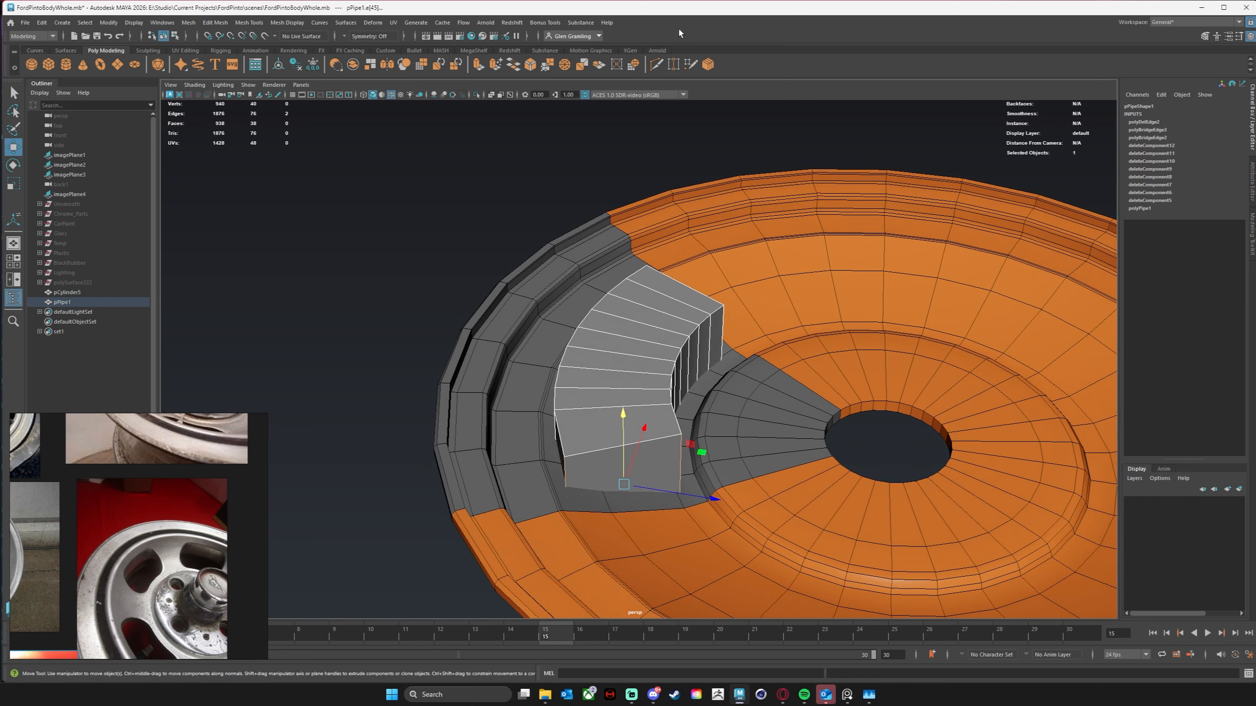
left_click(529, 65)
left_click_drag(899, 378, 915, 371)
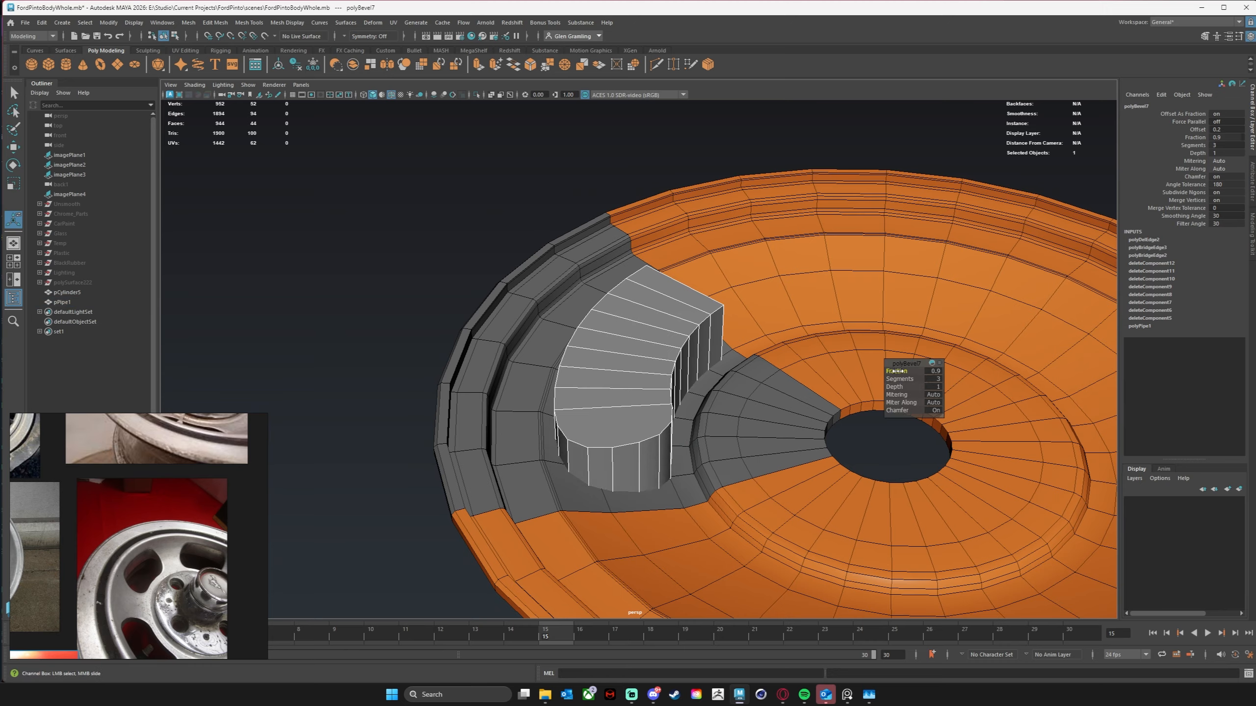
left_click_drag(738, 451, 823, 402, "alt")
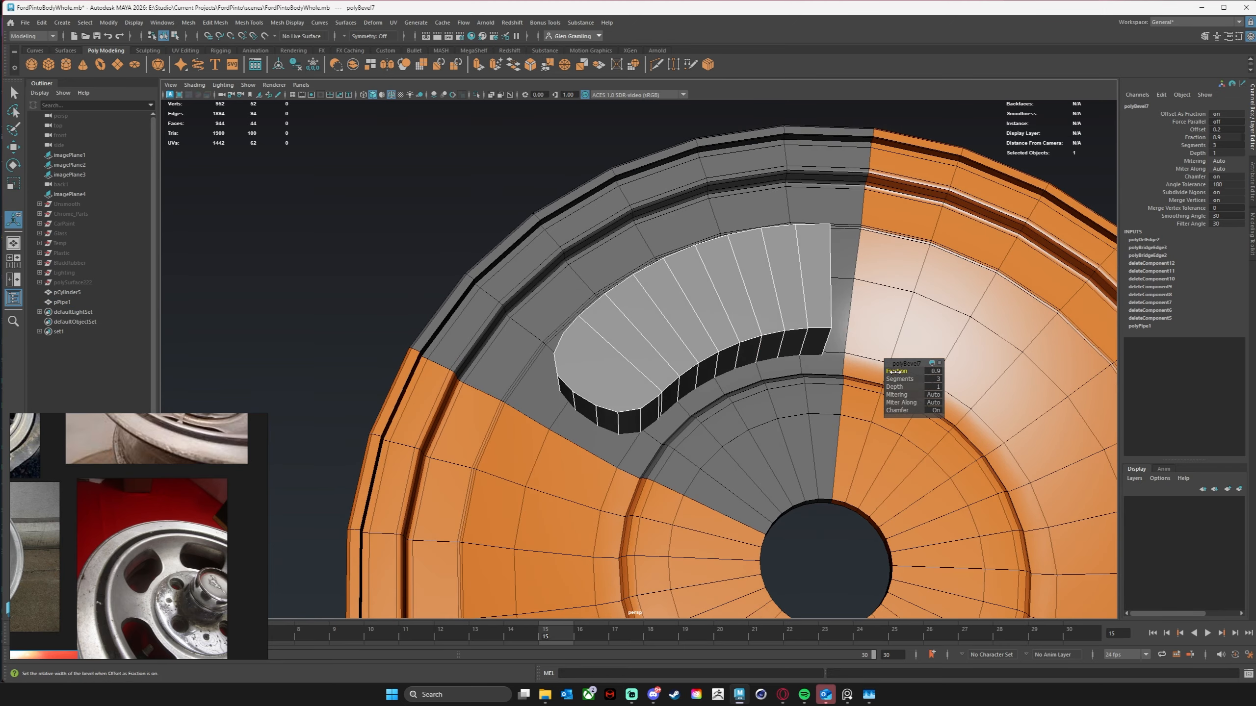
left_click_drag(896, 371, 896, 371)
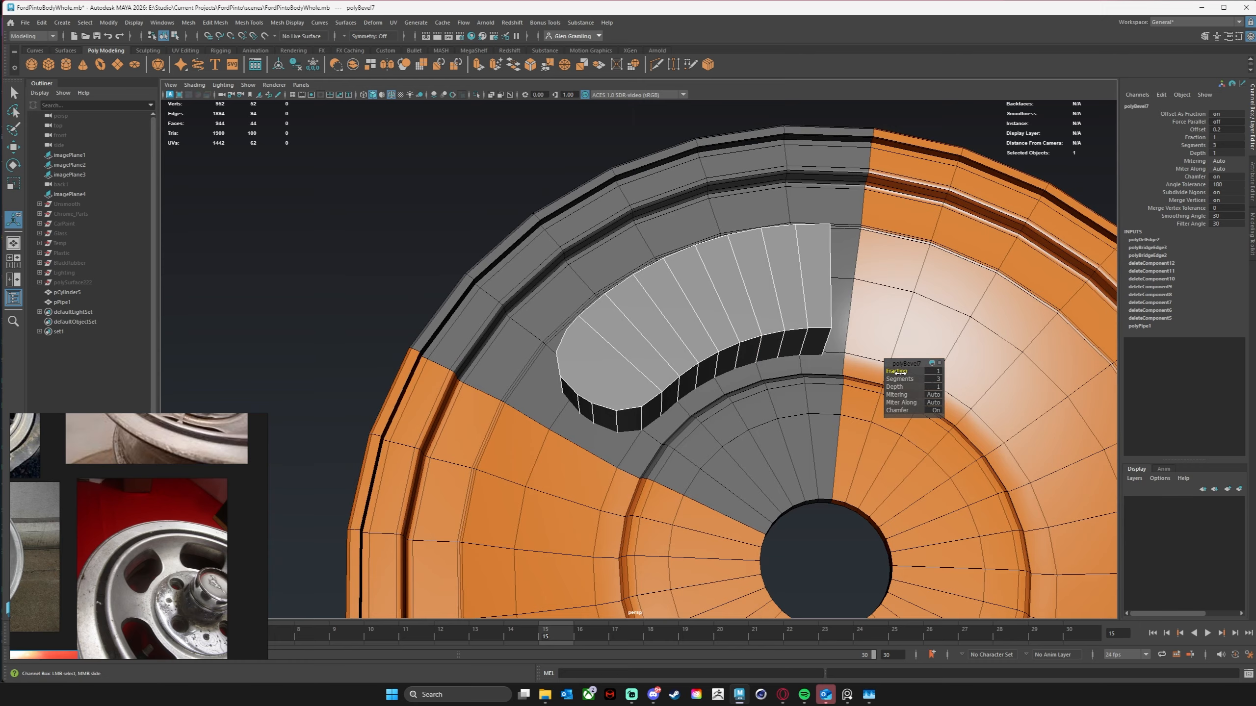
mouse_move(643, 425)
left_mouse_down("alt")
mouse_move(667, 443)
mouse_move(643, 426)
mouse_move(600, 562)
mouse_move(618, 442)
mouse_move(636, 451)
mouse_move(598, 385)
mouse_move(561, 360)
mouse_move(640, 404)
left_mouse_up("alt")
right_click_drag(666, 394, 708, 363)
key("q")
left_click(807, 253)
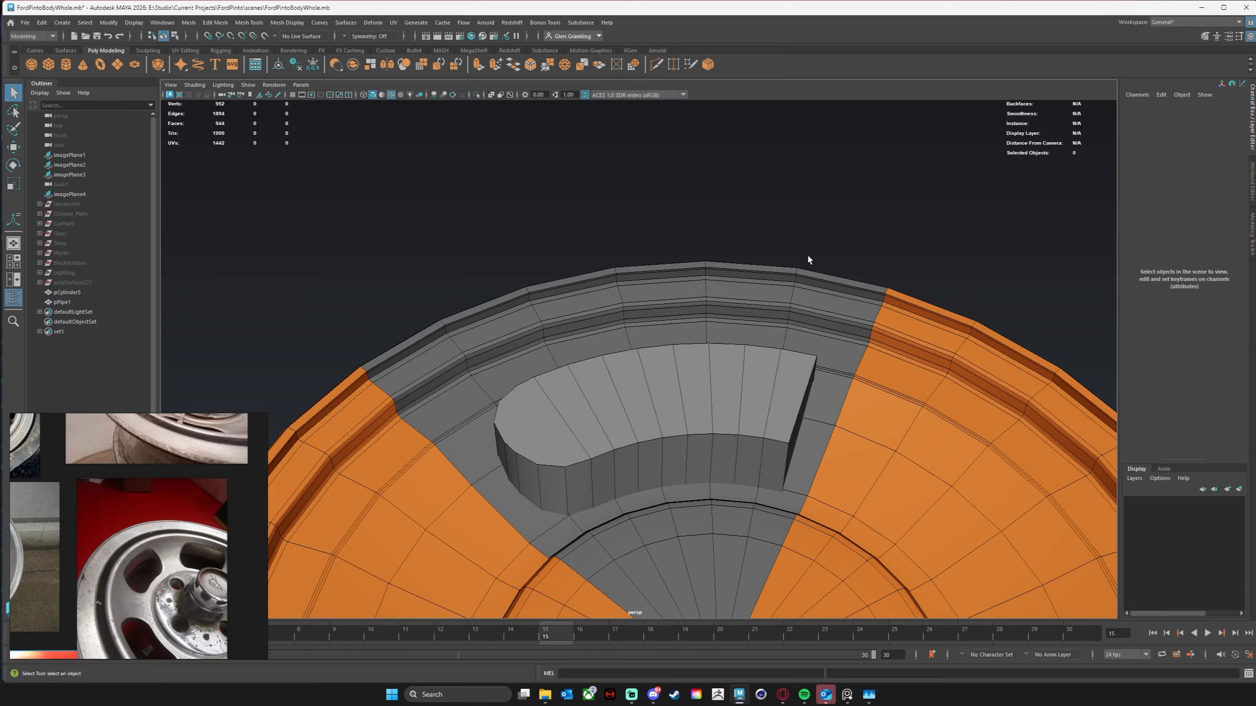
Step: Delete three alternating edge loops across the middle and unbeveled half of the pipe segment
left_click_drag(807, 254, 696, 347, "alt")
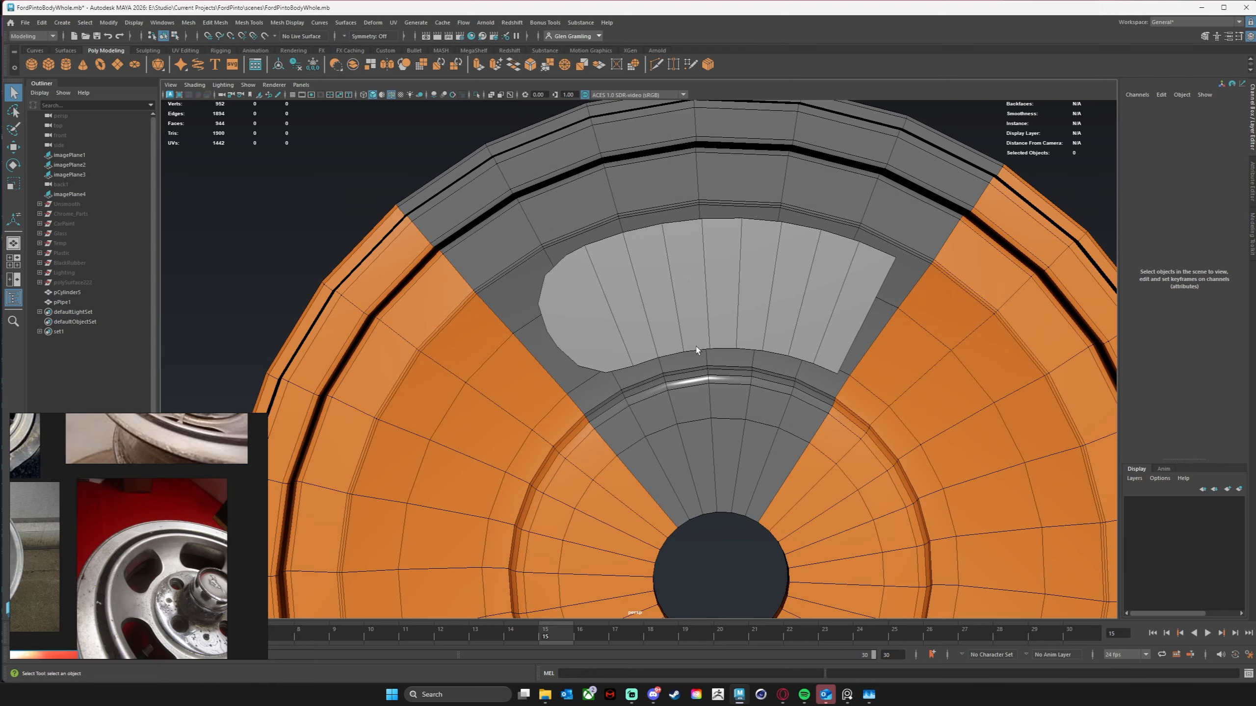
left_click(671, 272)
double_click(671, 273)
left_click_drag(671, 272, 741, 312, "alt")
key("Delete")
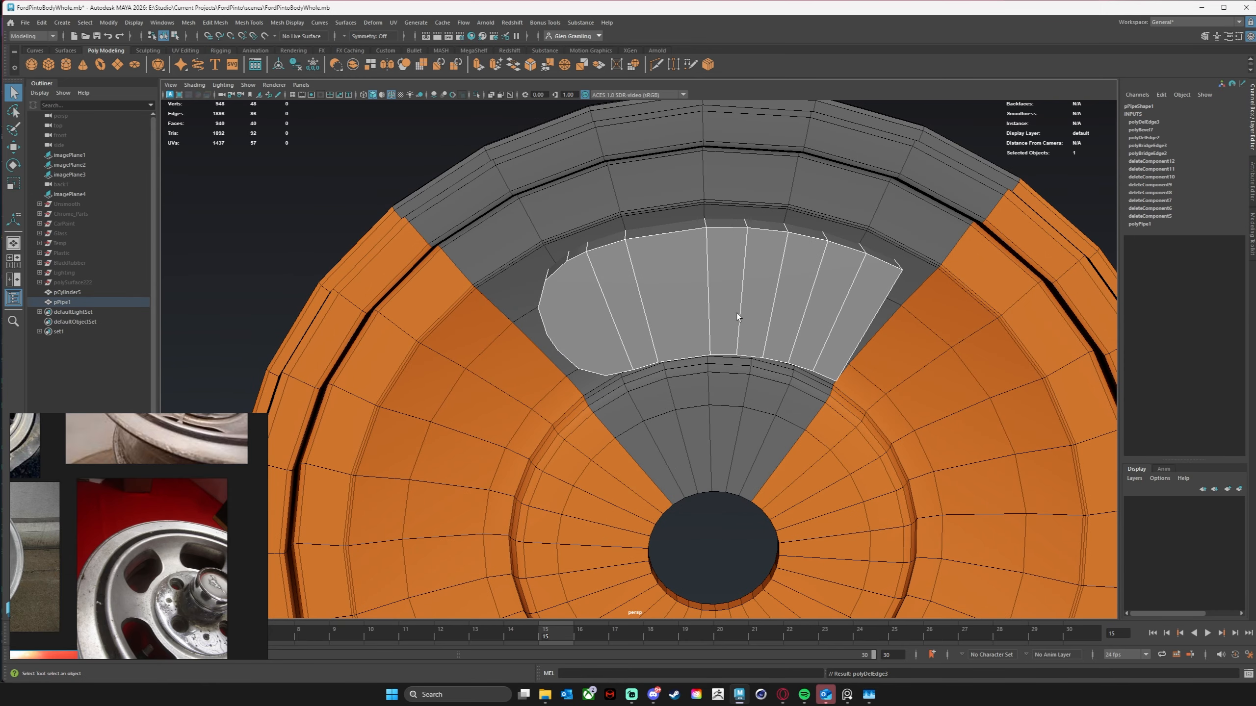
double_click(742, 258)
key("Delete")
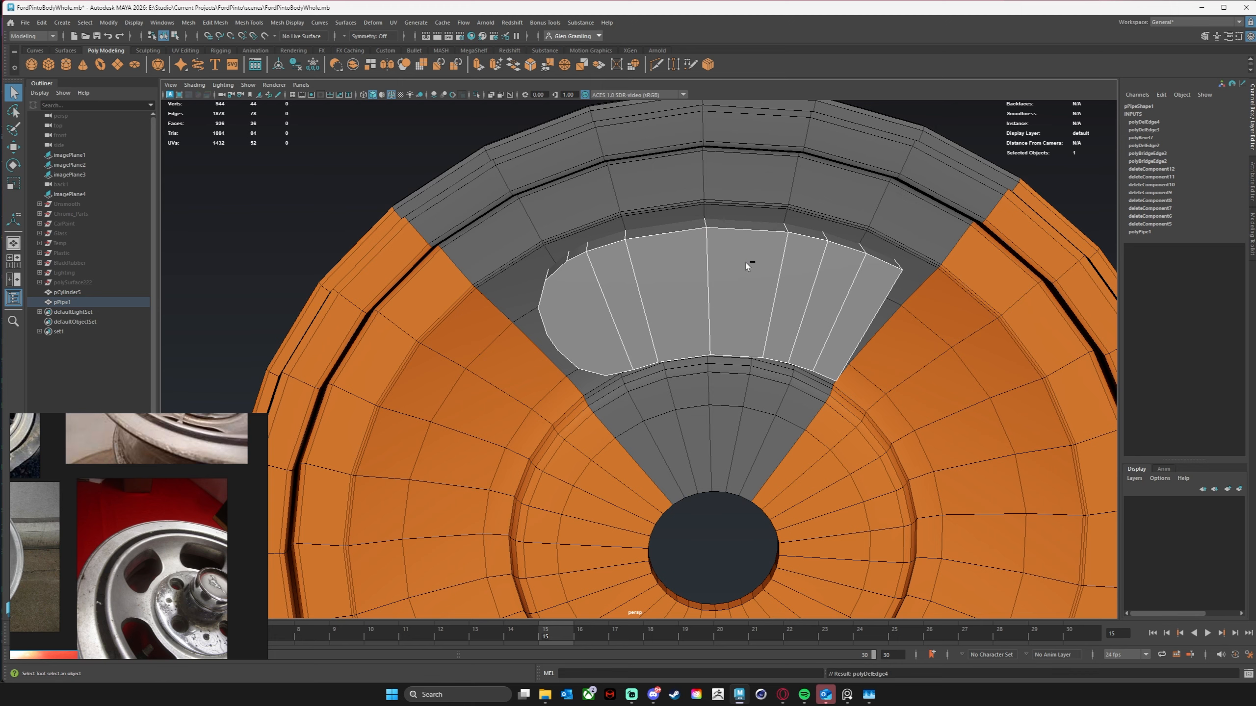
key("Delete")
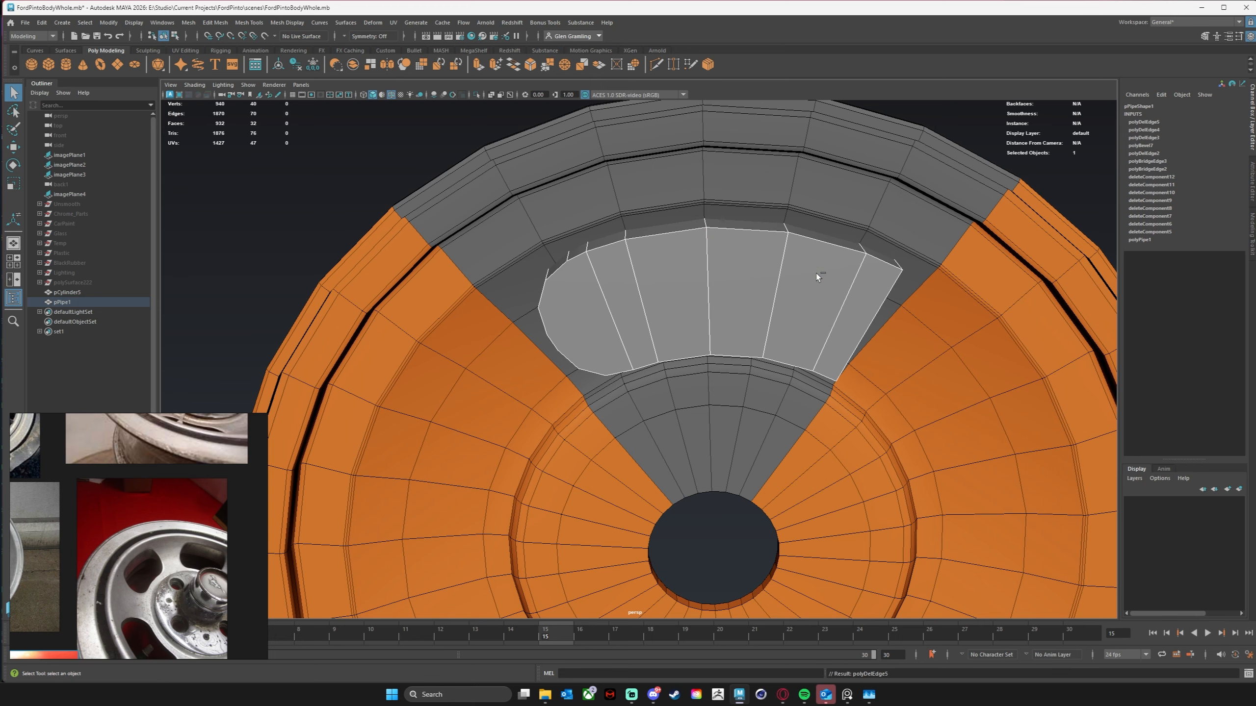
Step: Move the whole pipe segment down through the wheel to a Translate Y of about -2.32
left_click_drag(817, 275, 759, 355, "alt")
right_click_drag(759, 355, 675, 322, "alt")
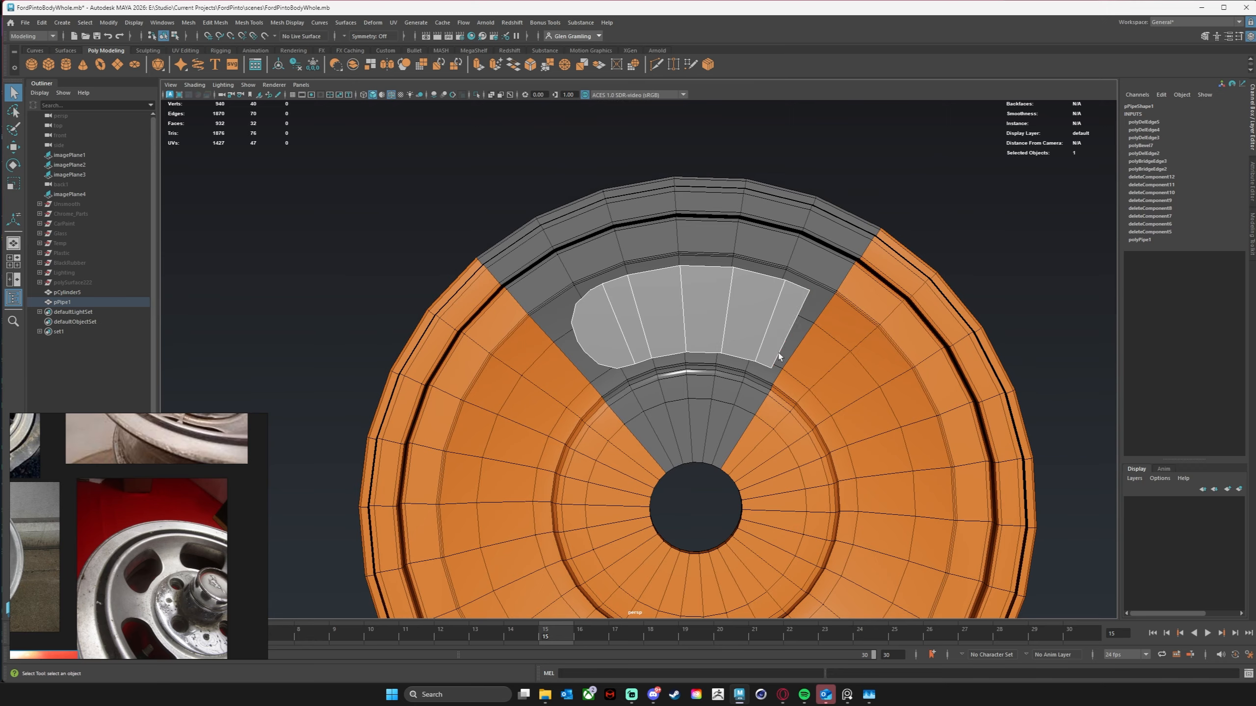
left_click_drag(778, 353, 779, 428, "alt")
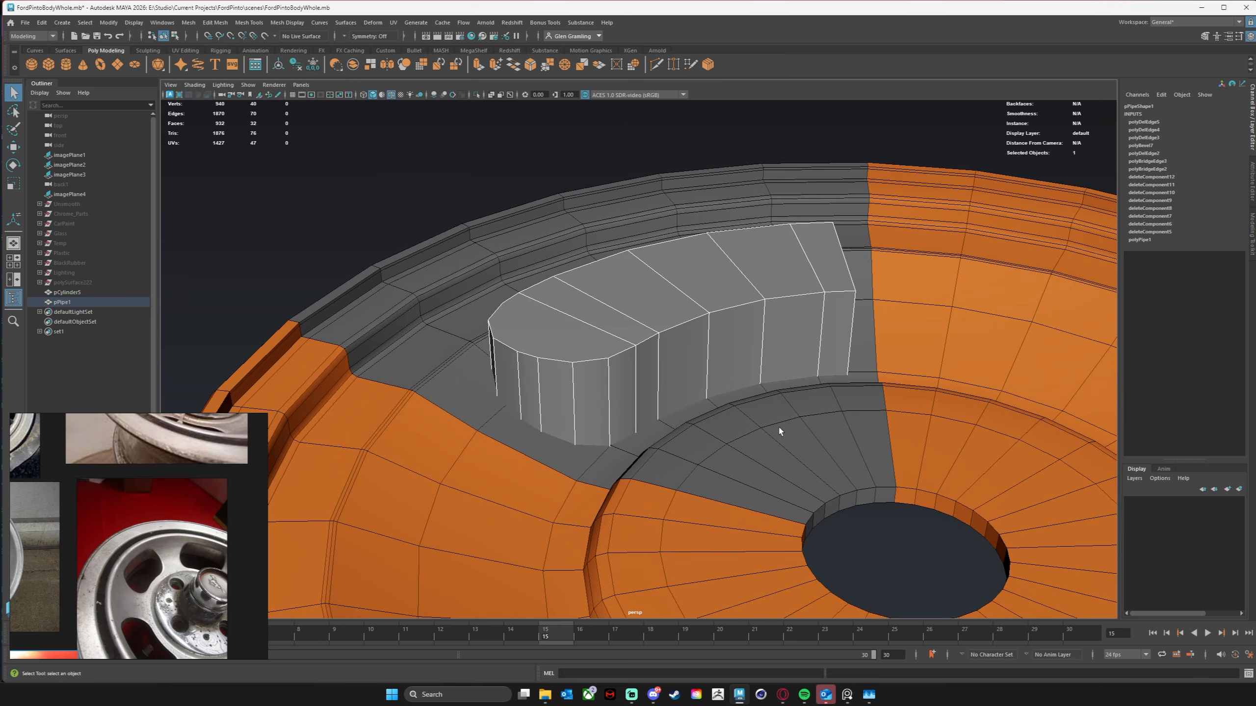
middle_click_drag(779, 427, 790, 350, "alt")
key("w")
left_click_drag(712, 357, 691, 357, "alt")
right_click_drag(703, 250, 742, 237)
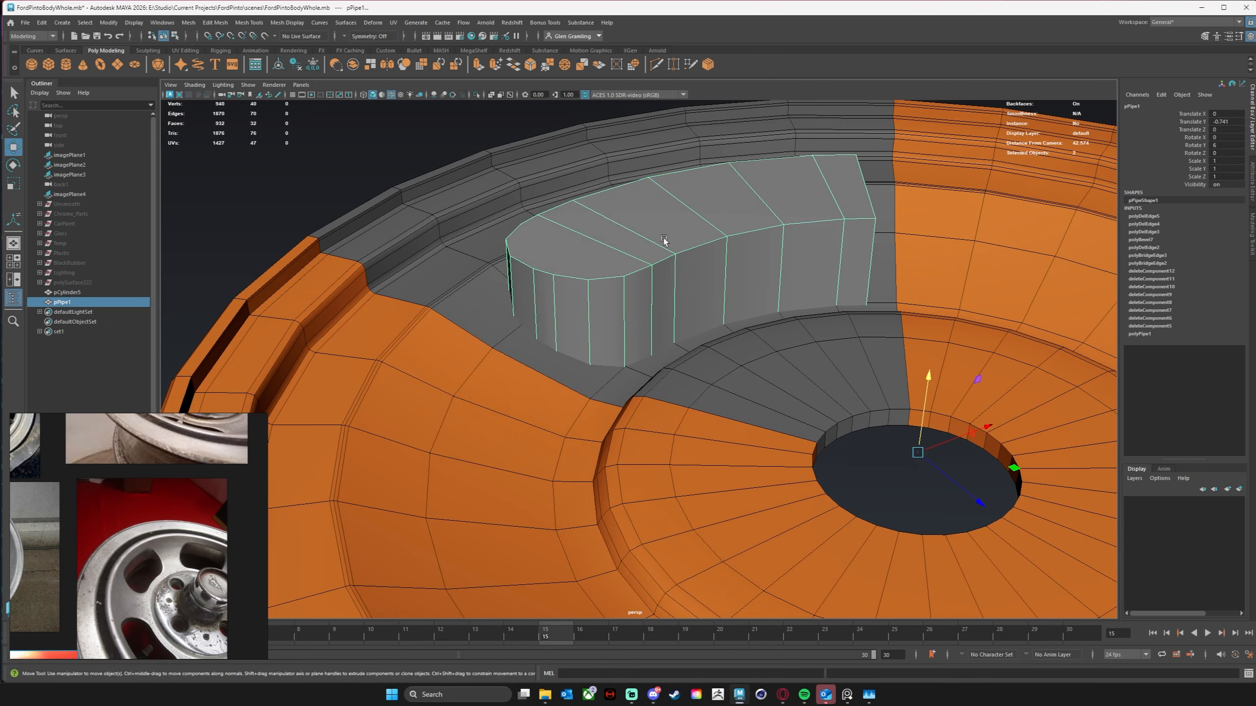
left_click(629, 313)
left_click_drag(629, 313, 626, 303, "alt")
right_click_drag(626, 302, 641, 314, "alt")
left_click_drag(642, 314, 514, 433, "alt")
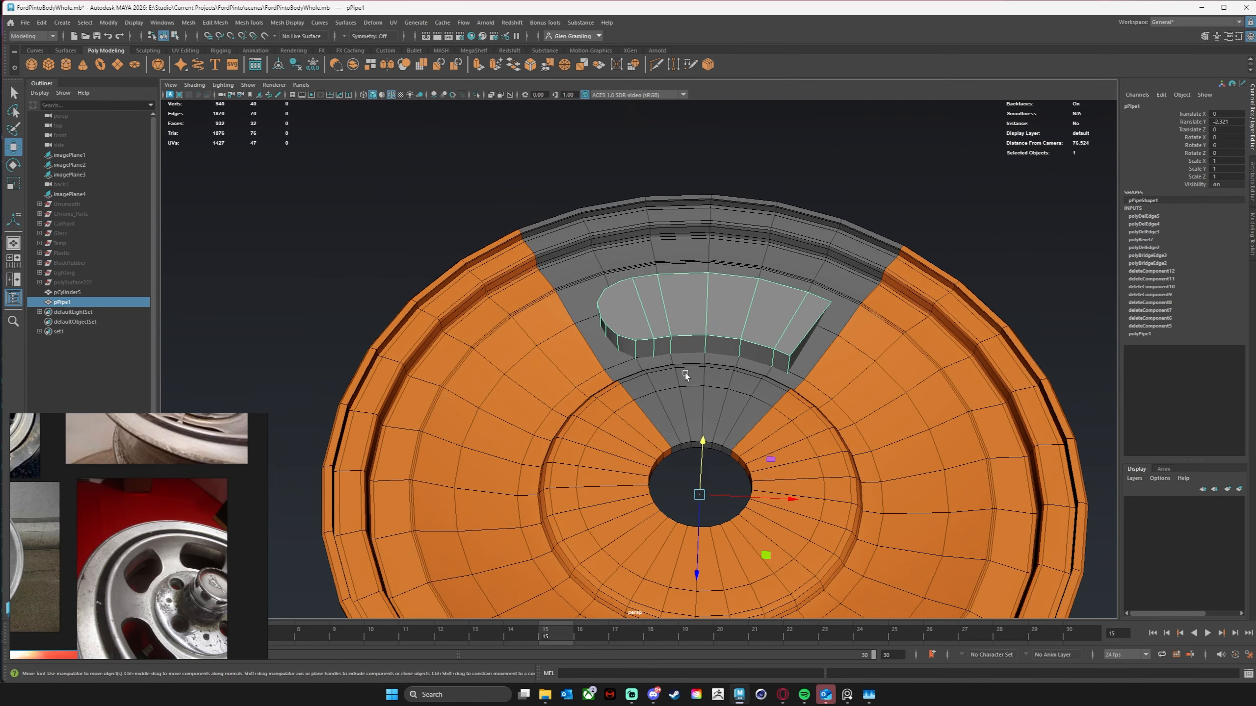
Step: Scale the pipe segment vertically to a Scale Y of about 1.22 and deselect it
key("e")
key("r")
left_click_drag(714, 435, 731, 376)
left_click(417, 400)
middle_click_drag(731, 376, 701, 389, "alt")
left_click_drag(629, 387, 614, 406, "alt")
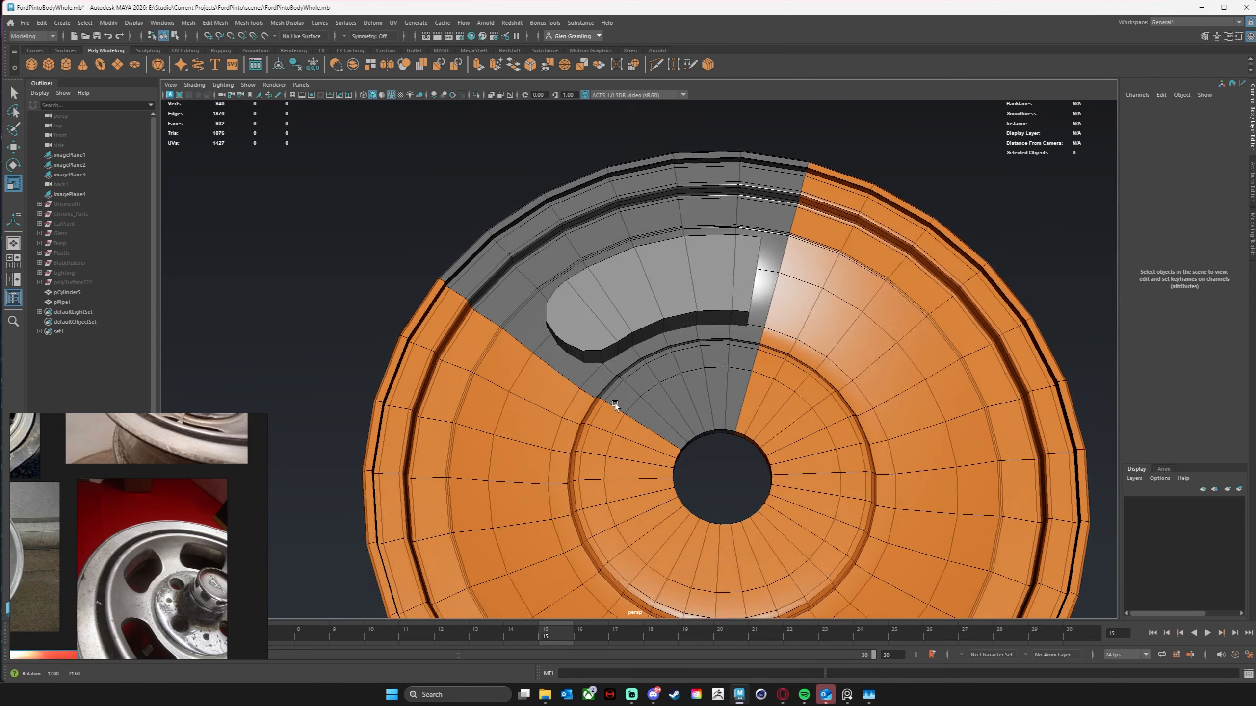
middle_click_drag(567, 382, 608, 380, "alt")
right_click_drag(608, 381, 686, 373, "alt")
mouse_move(686, 371)
left_mouse_down("alt")
mouse_move(765, 351)
mouse_move(689, 349)
left_mouse_up("alt")
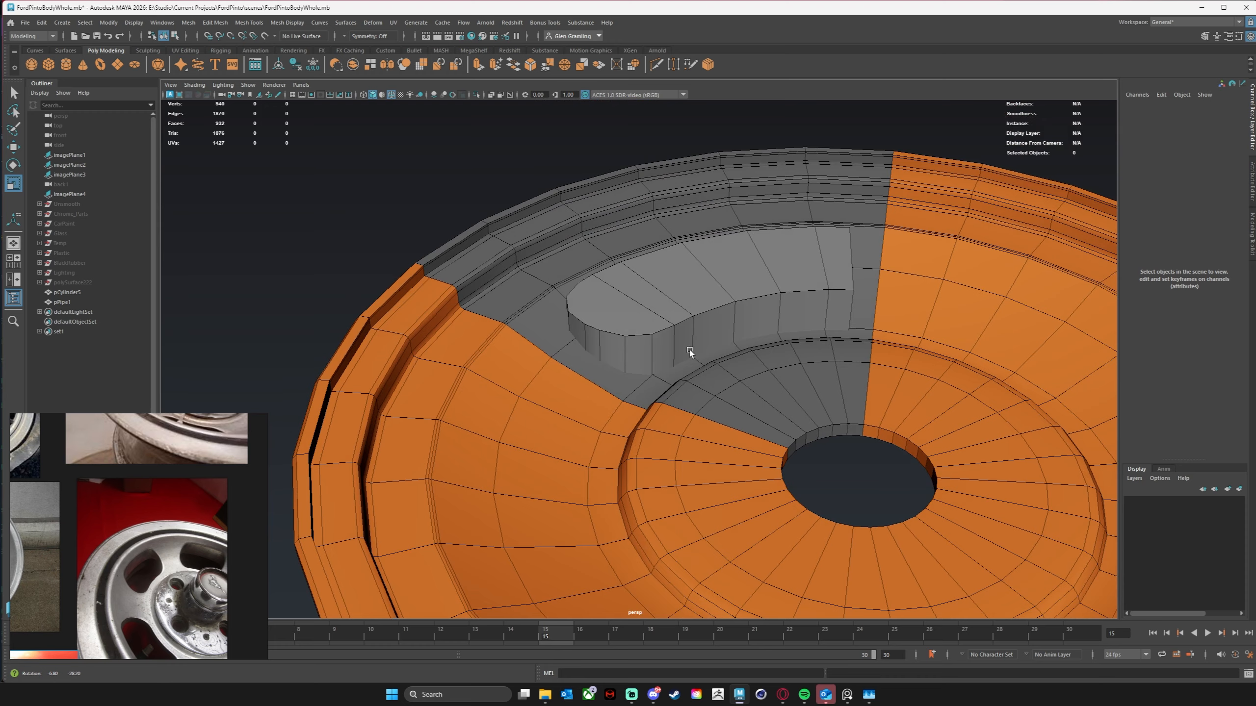
Step: Try subtracting the pipe segment from the wheel with a Boolean Difference (A - B)
left_click_drag(689, 352, 673, 305, "alt")
left_click(673, 304)
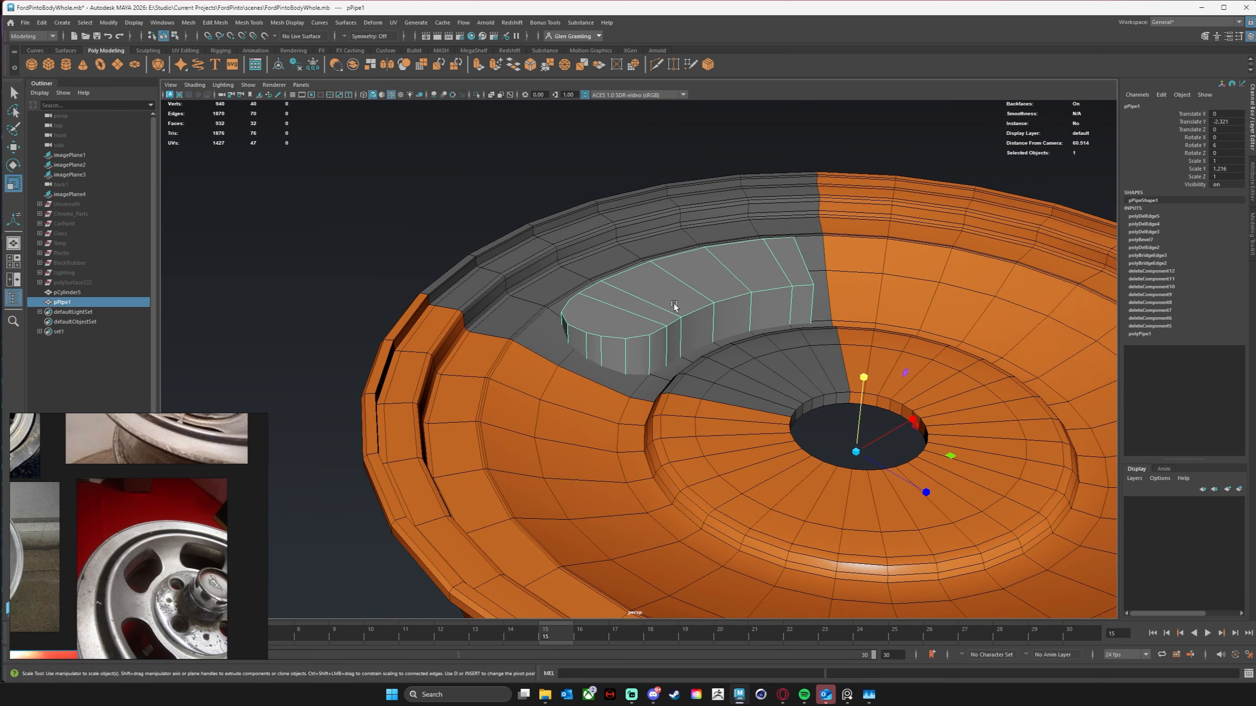
left_click_drag(569, 424, 591, 409, "alt")
left_click(589, 404)
left_click(627, 320, "shift")
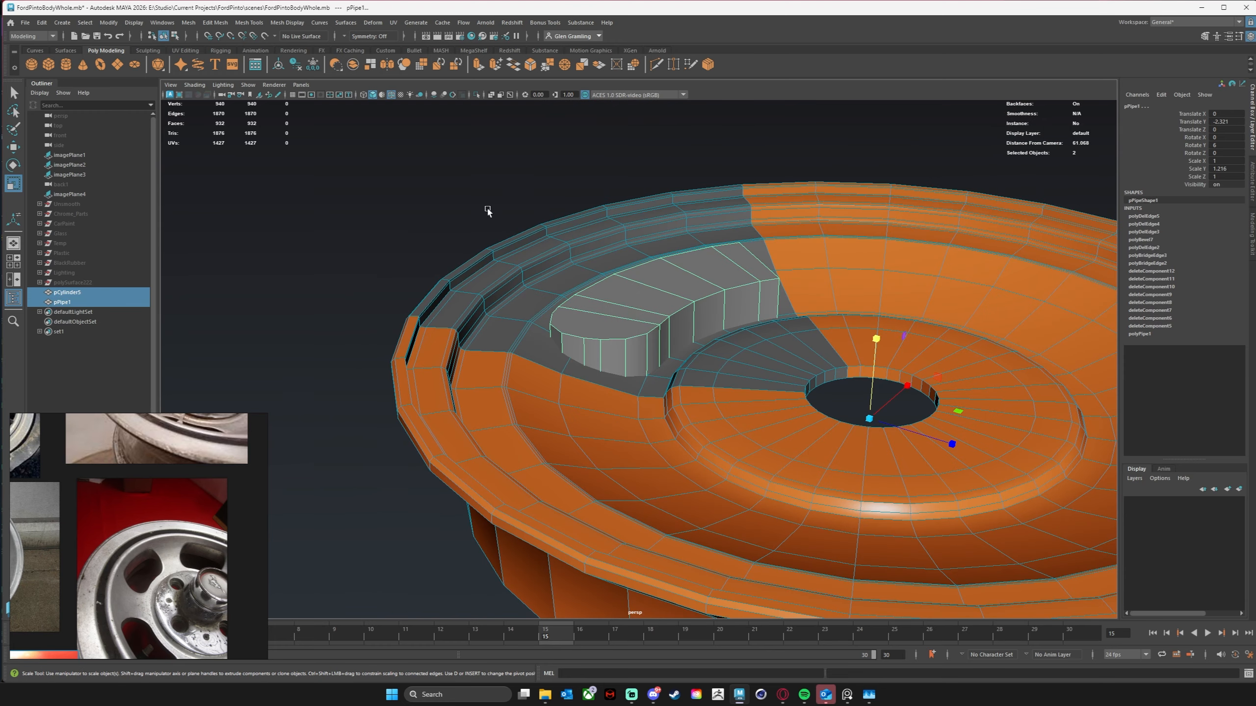
left_click_drag(487, 211, 477, 356, "alt")
left_click(477, 358)
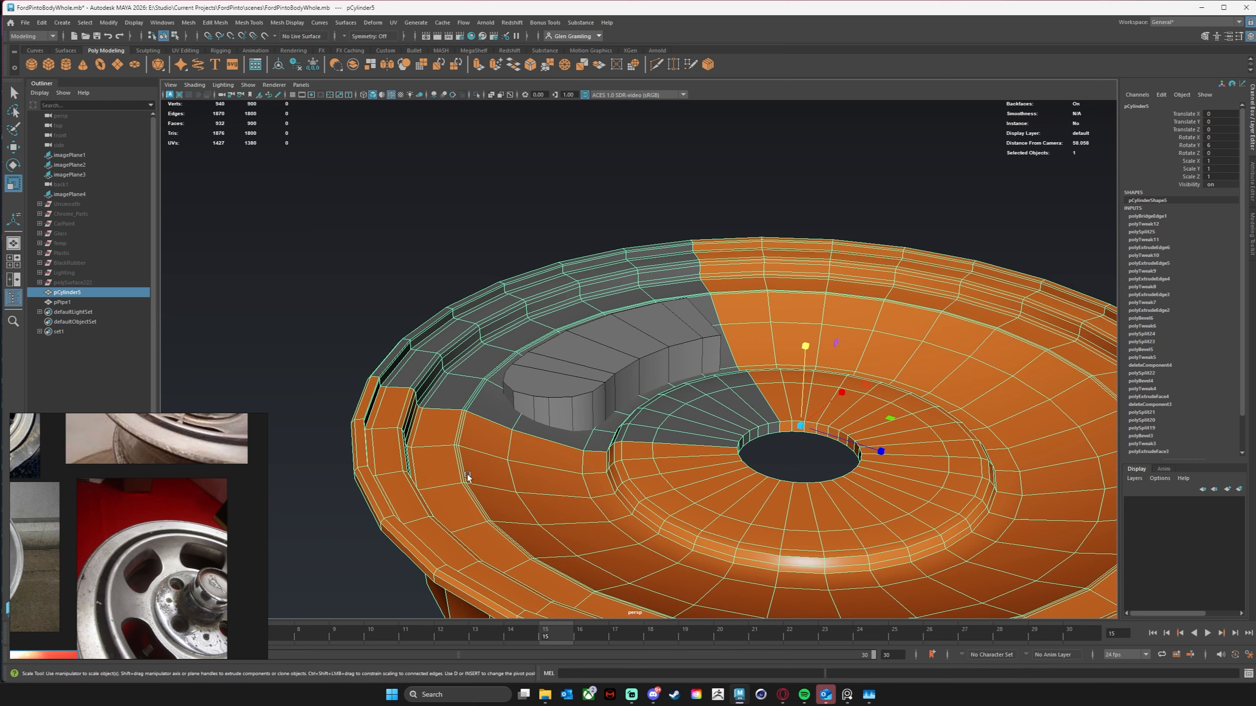
left_click(593, 365, "shift")
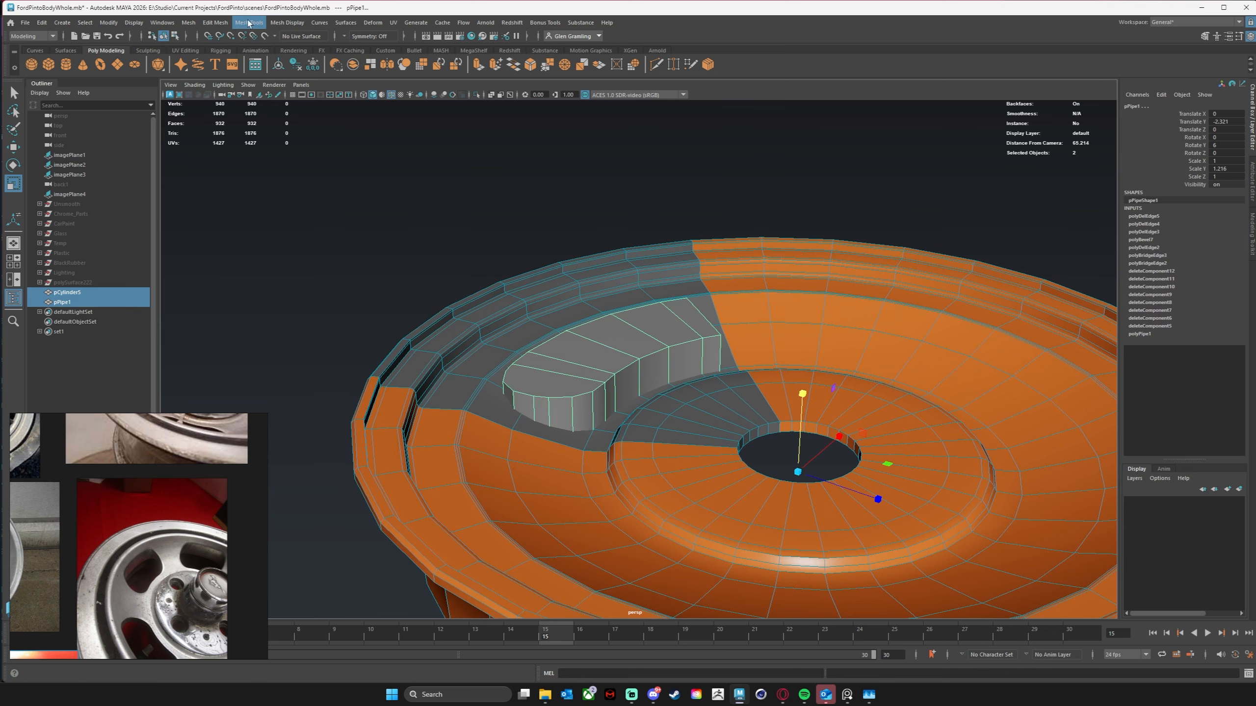
left_click(188, 22)
mouse_move(213, 53)
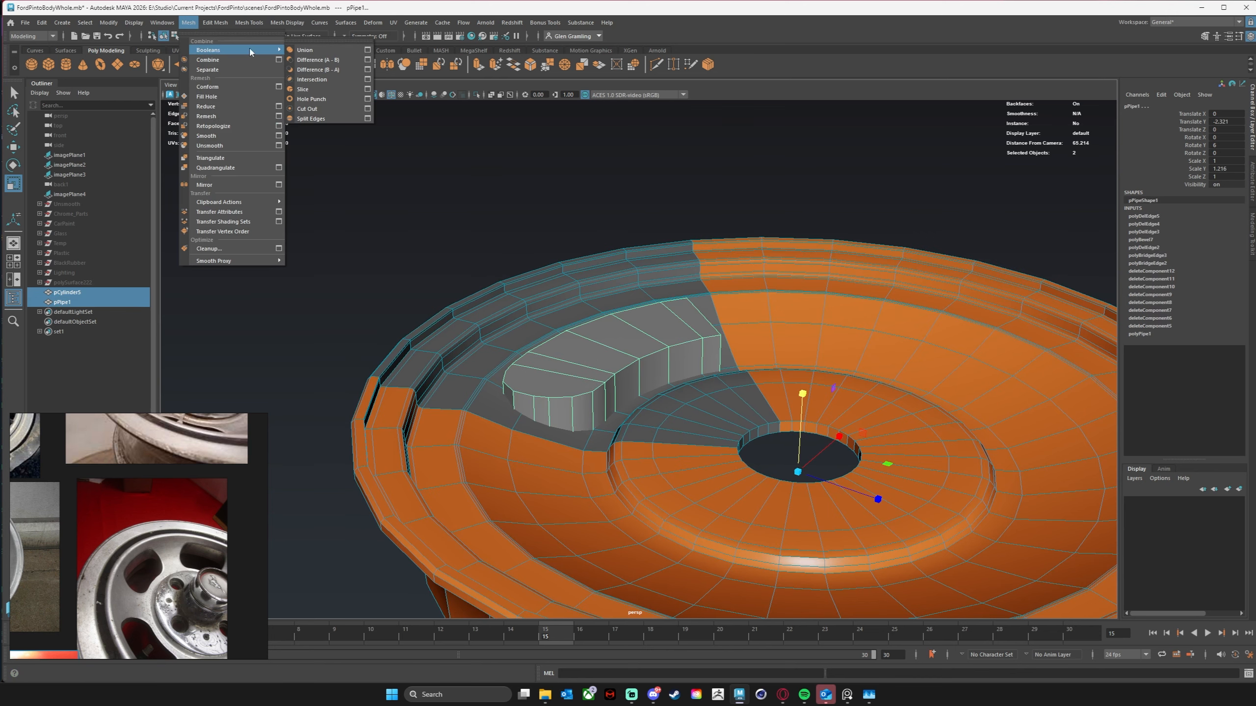
left_click(338, 60)
left_click_drag(622, 210, 660, 317, "alt")
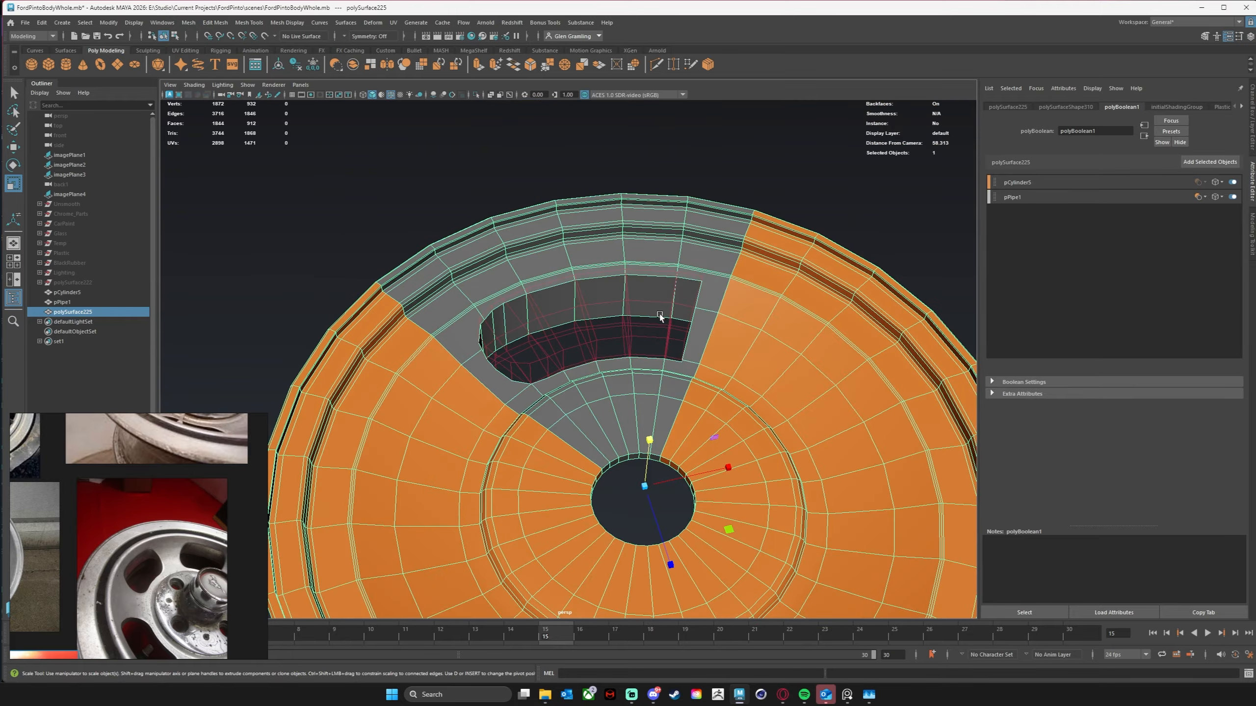
left_click_drag(753, 373, 537, 363, "alt")
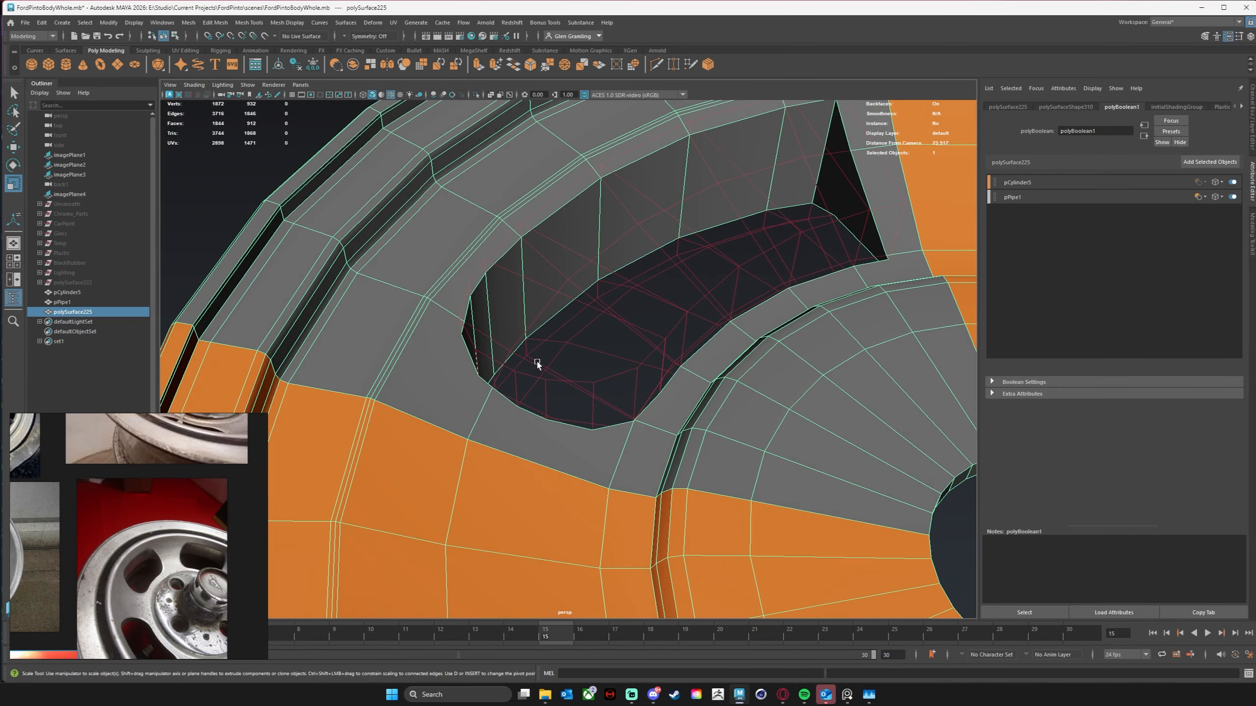
Step: Undo the Boolean Difference and inspect how the cutter block sits in the wheel wedge
key("ctrl+z")
left_click_drag(623, 364, 680, 368, "alt")
right_click_drag(681, 368, 455, 359, "alt")
left_click_drag(454, 359, 435, 363, "alt")
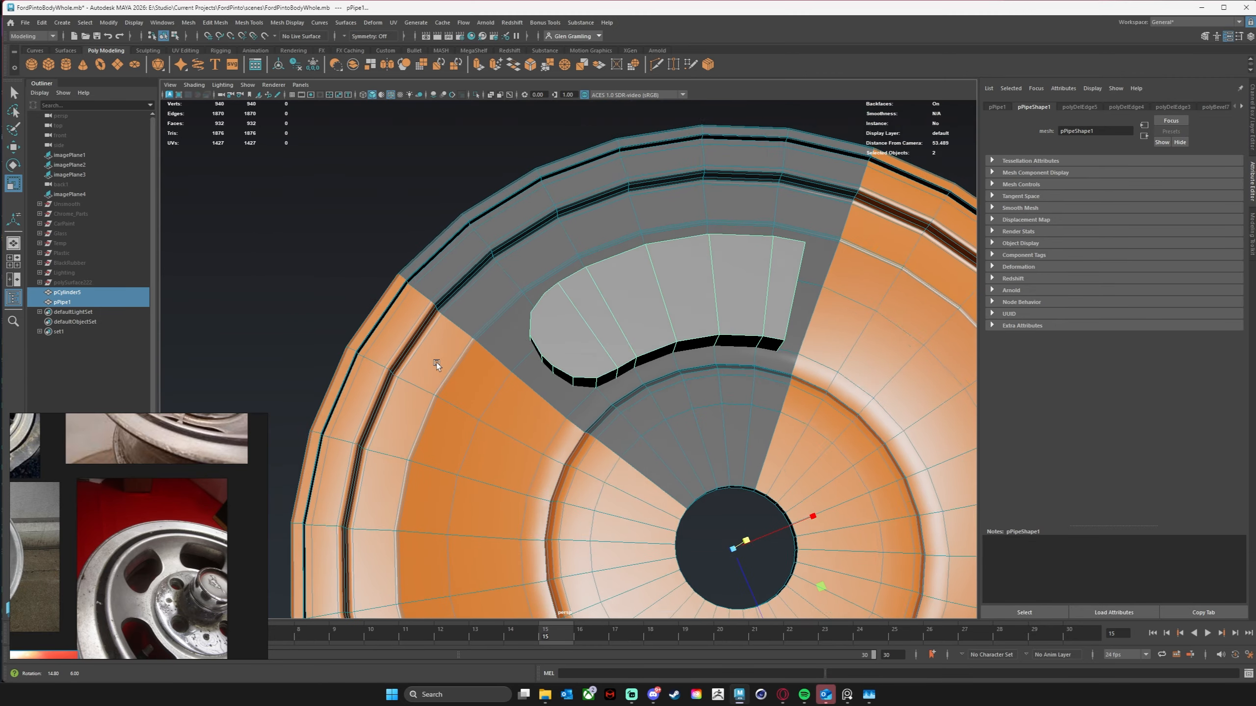
left_click_drag(607, 351, 565, 353, "alt")
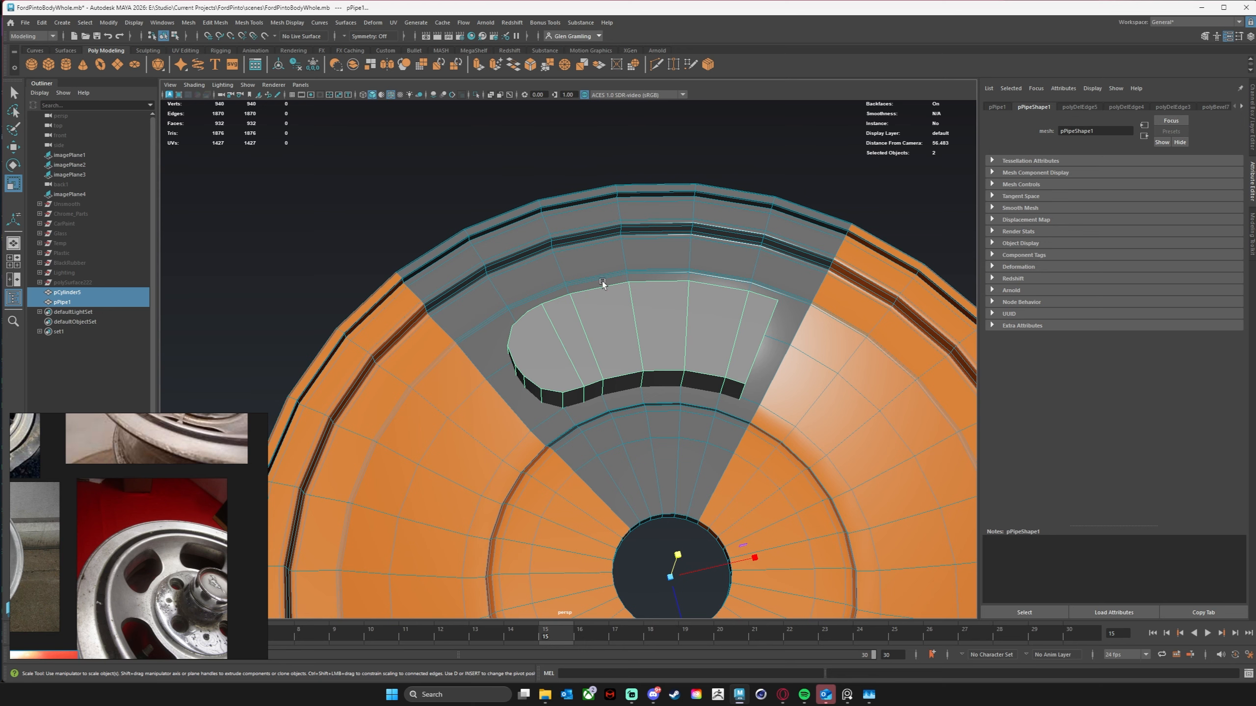
left_click_drag(602, 281, 593, 318, "alt")
right_click_drag(594, 318, 762, 398, "alt")
left_click_drag(642, 391, 619, 381, "alt")
left_click_drag(639, 306, 509, 364, "alt")
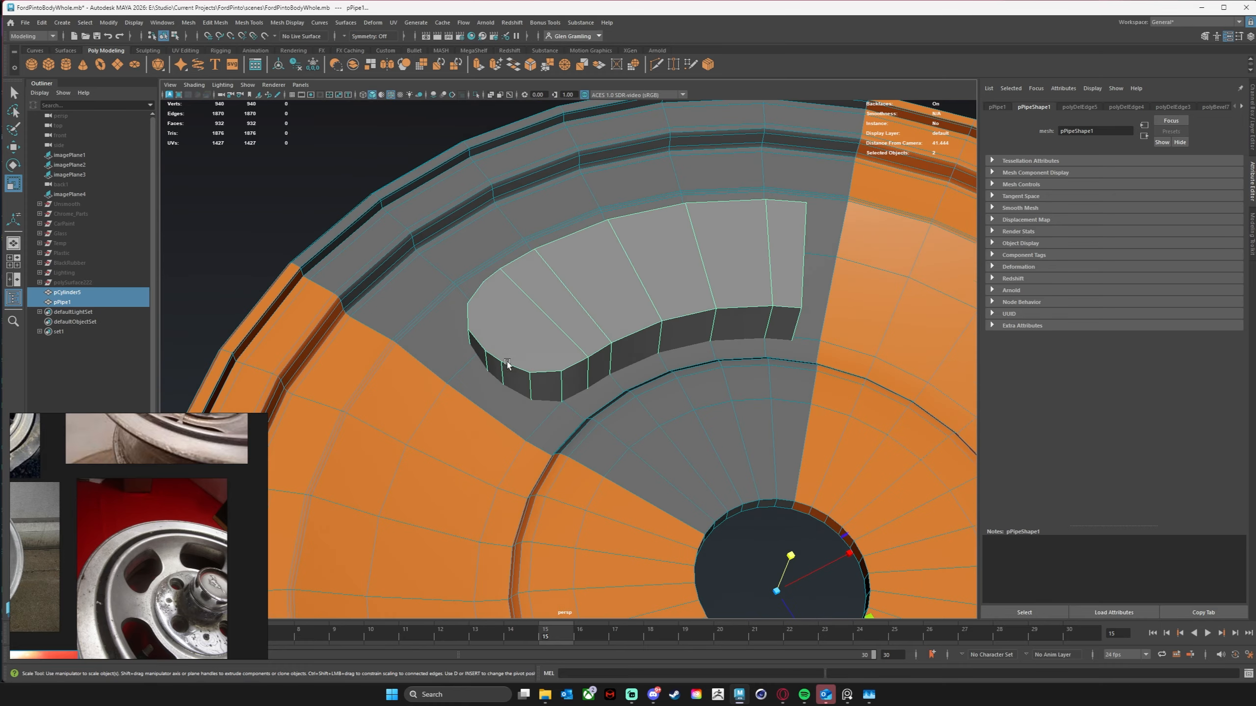
middle_click_drag(508, 363, 556, 352, "alt")
left_click_drag(557, 353, 451, 341, "alt")
Step: Cut the slotted opening by subtracting the pipe segment from the wheel with Boolean Difference (A - B)
left_click(598, 315, "shift")
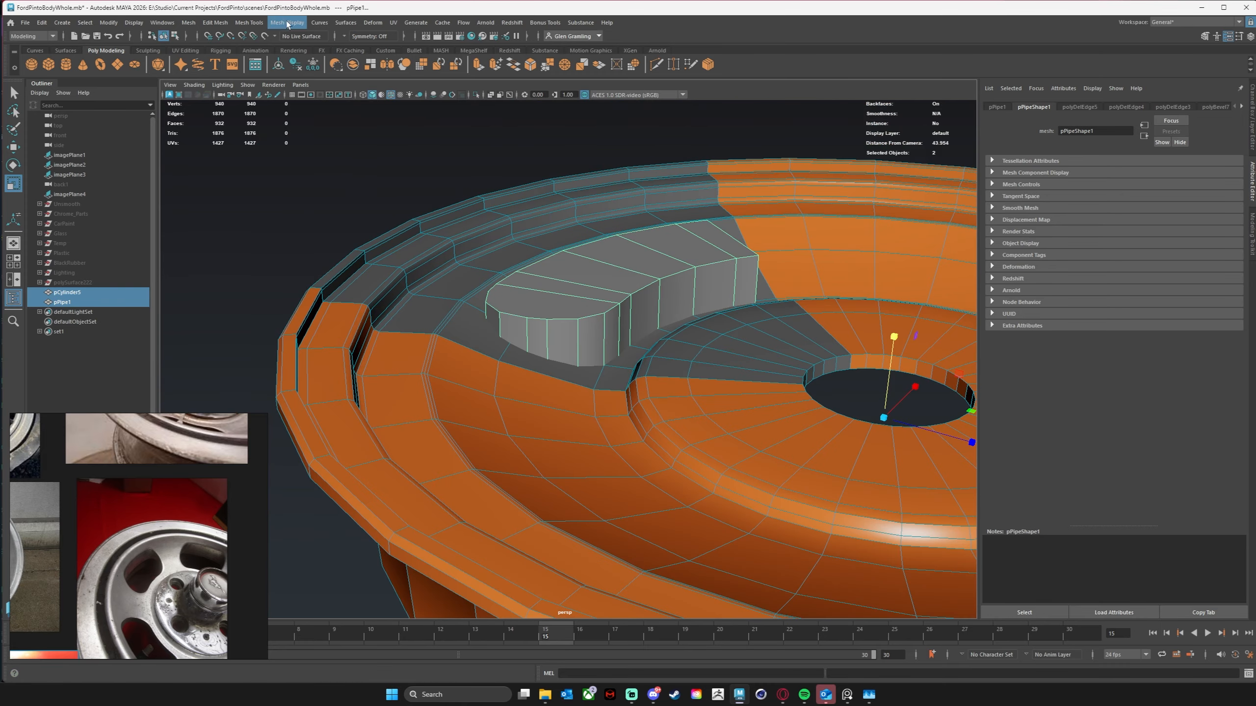
left_click(188, 22)
mouse_move(212, 41)
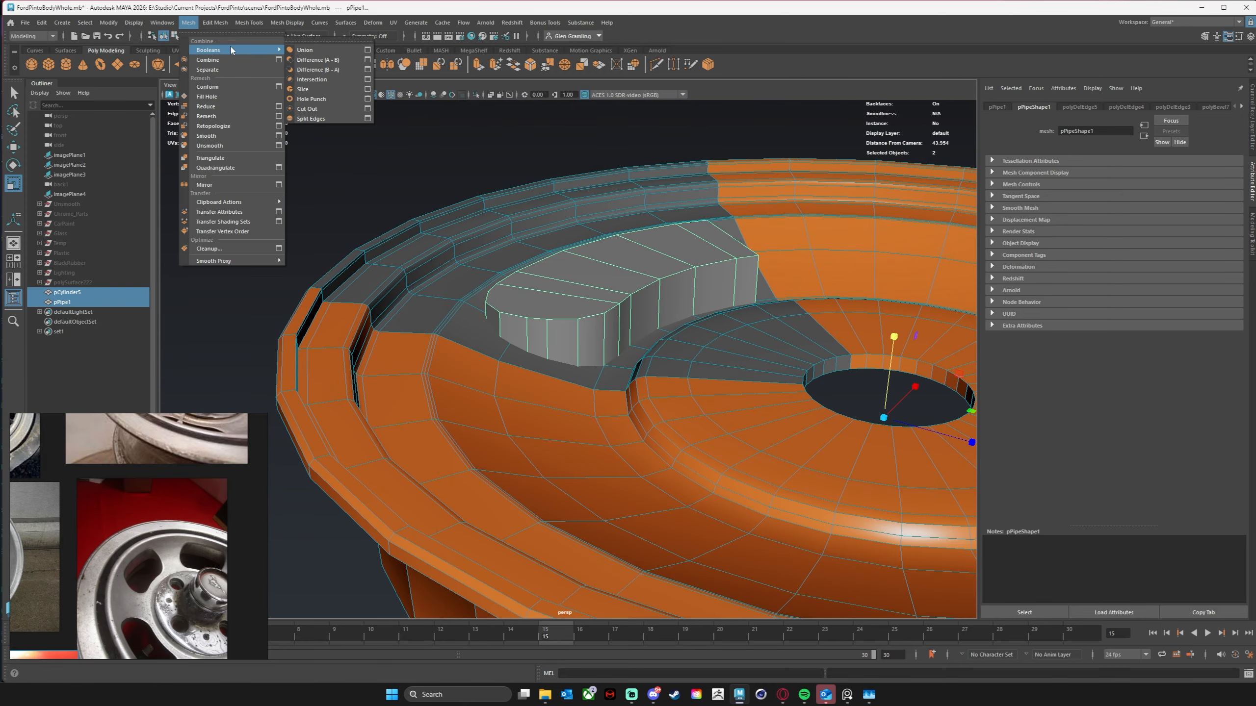
left_click(347, 64)
left_click_drag(420, 177, 695, 289, "alt")
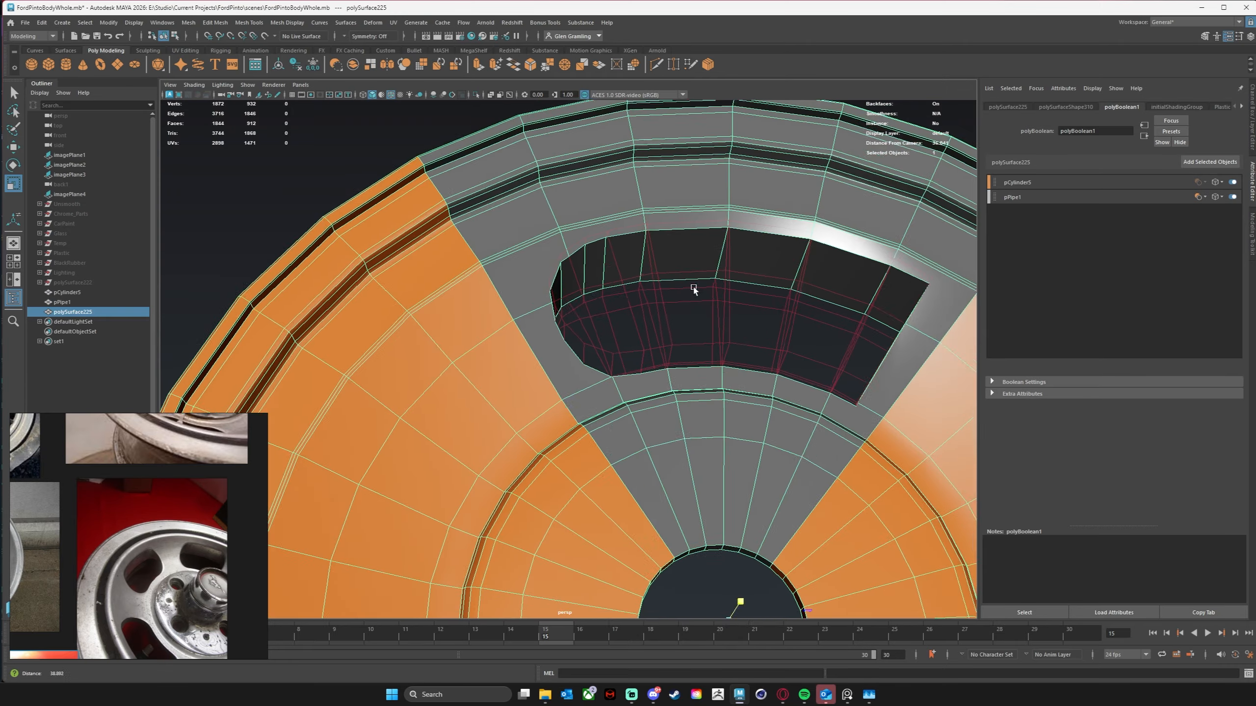
right_click_drag(695, 289, 660, 252, "alt")
left_click_drag(660, 253, 613, 220, "alt")
left_click(667, 219)
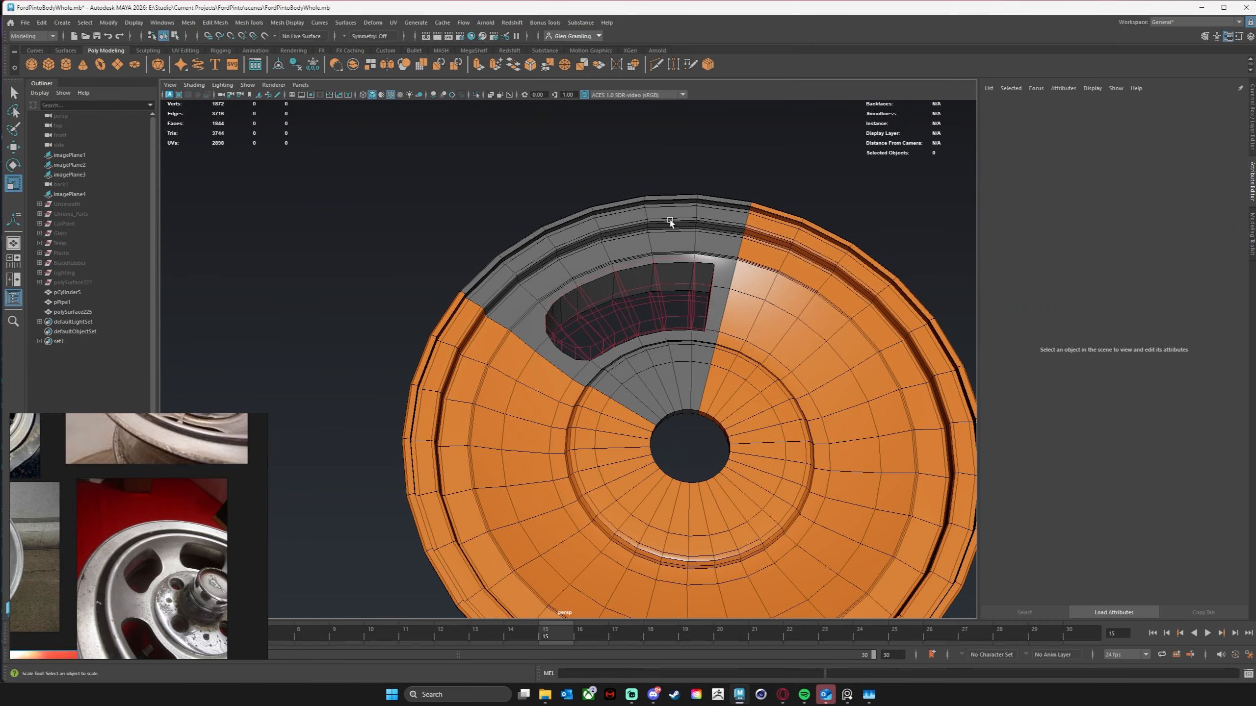
Step: Delete the construction history of the original wheel object pCylinder5
left_click(297, 67)
left_click_drag(558, 219, 558, 210, "alt")
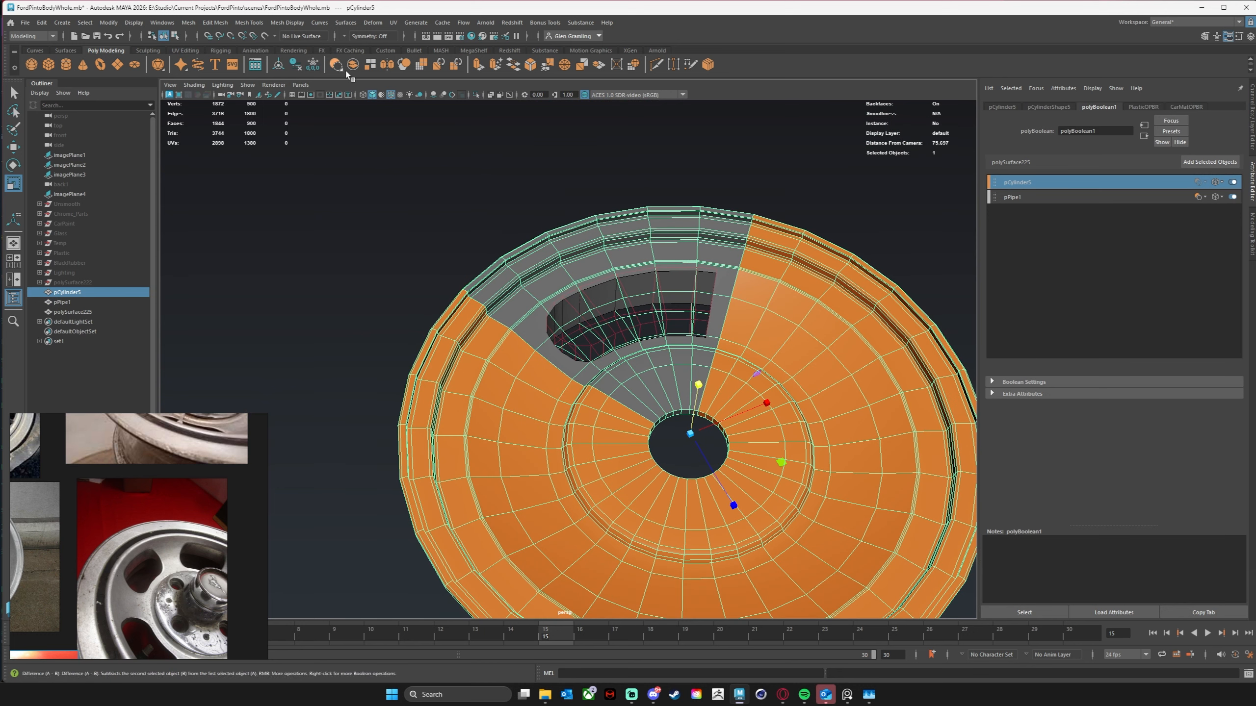
left_click(296, 67)
left_click_drag(552, 220, 552, 212, "alt")
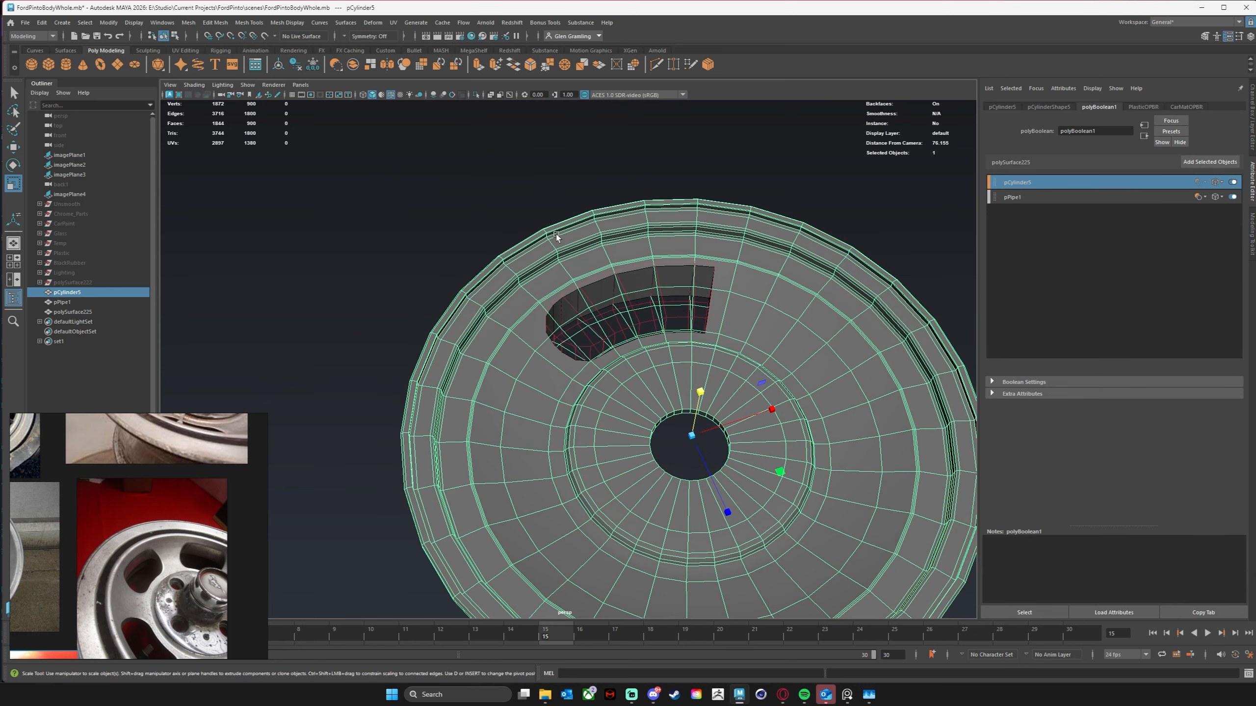
Step: Delete the construction history of the cut wheel together with its Boolean source objects pCylinder5 and pPipe1
left_click(556, 233)
left_click(650, 254)
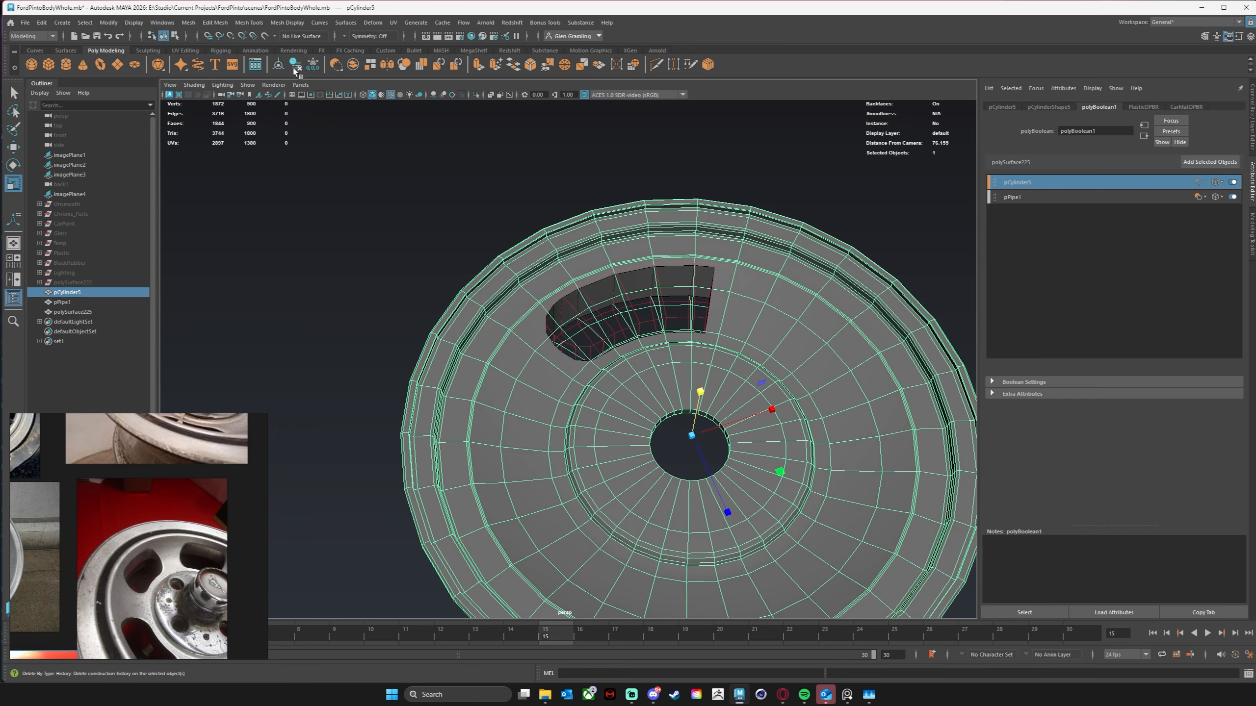
left_click_drag(451, 159, 643, 328)
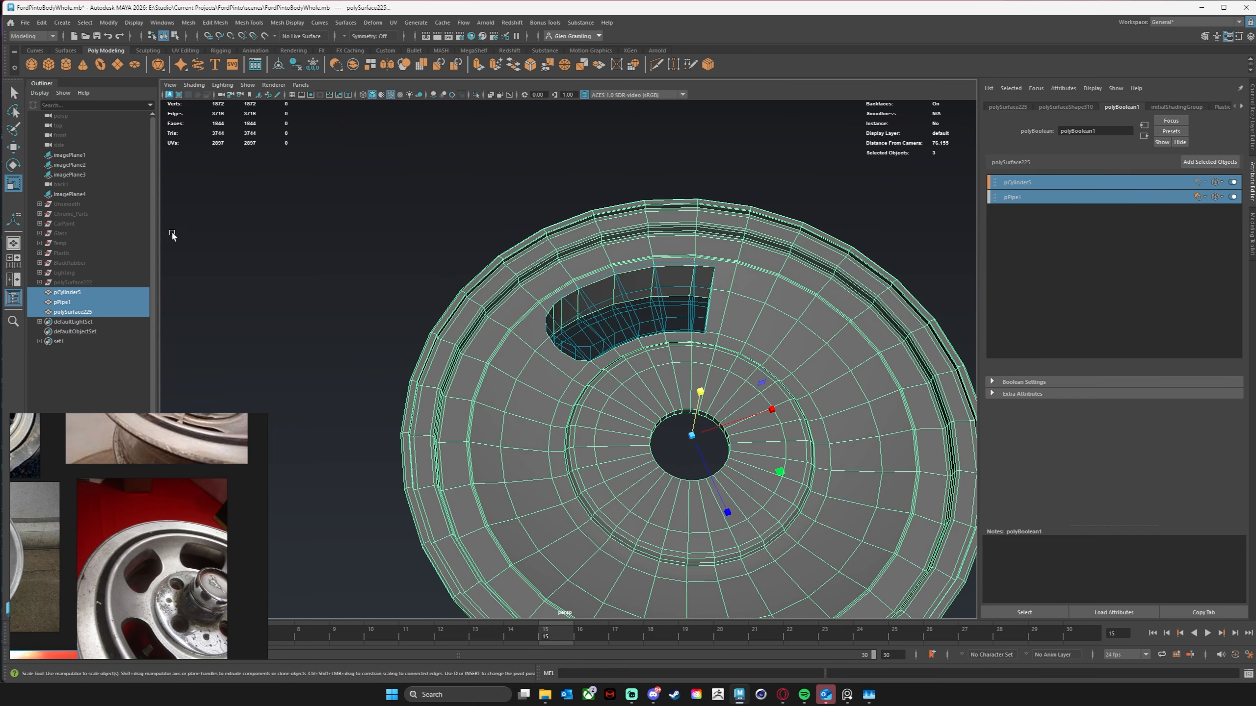
left_click(295, 64)
left_click(386, 178)
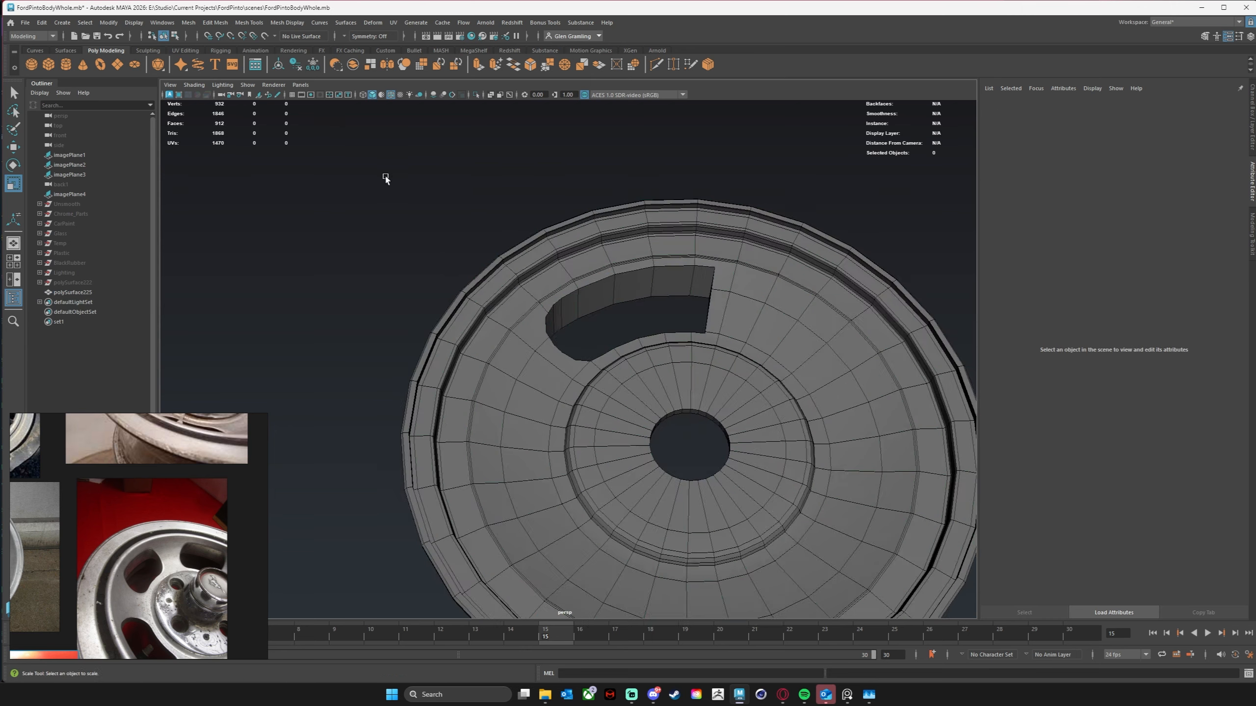
Step: Compare the cut wheel in smooth preview and unsmoothed display to check how the opening's edges behave
scroll(398, 303, "down", 2)
left_click(459, 327)
left_click_drag(459, 327, 511, 368, "alt")
key("3")
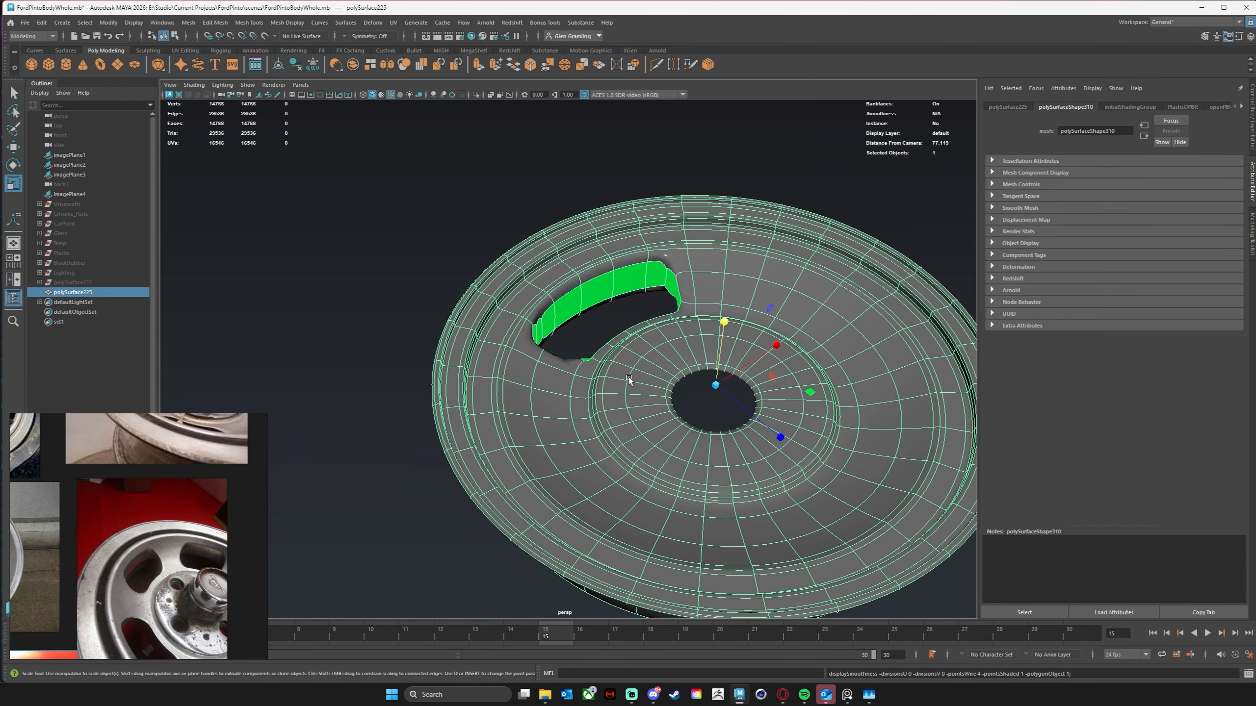
key("3")
key("1")
key("3")
key("1")
key("3")
key("1")
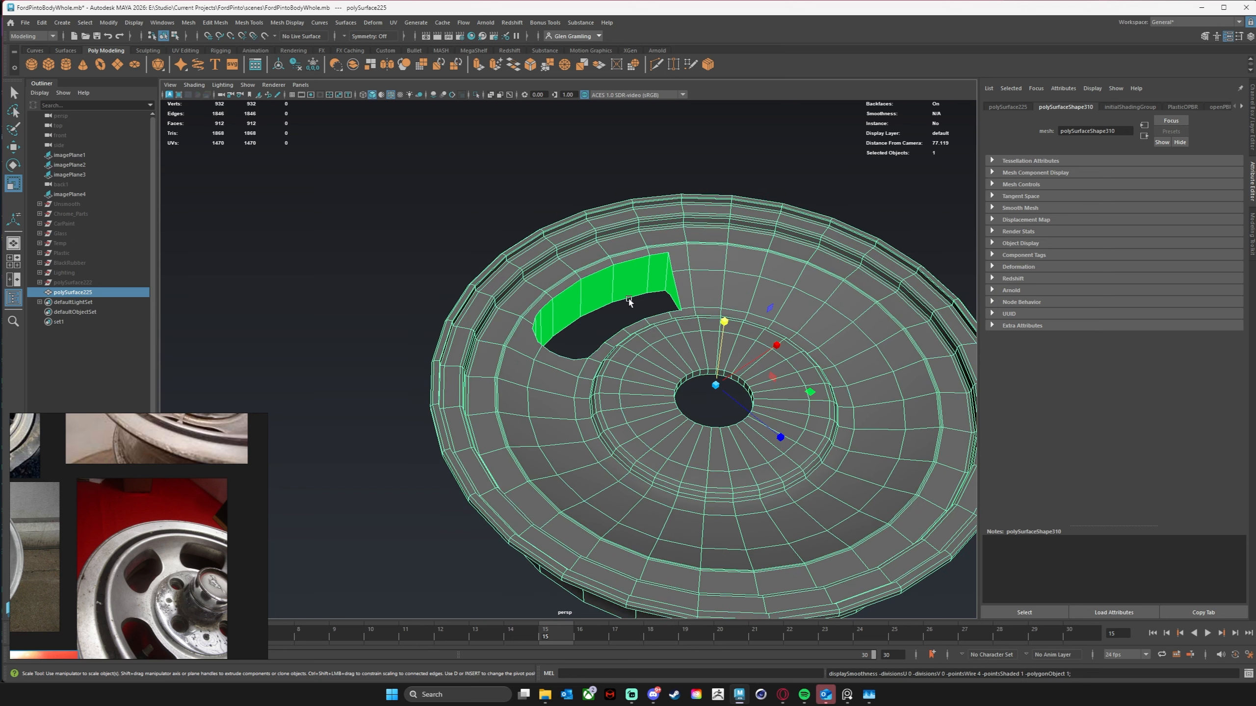
Step: Try assigning a new OpenPBR Surface material to the wheel, and undo the assignment
left_click_drag(622, 283, 630, 287, "alt")
right_click_drag(629, 287, 619, 307)
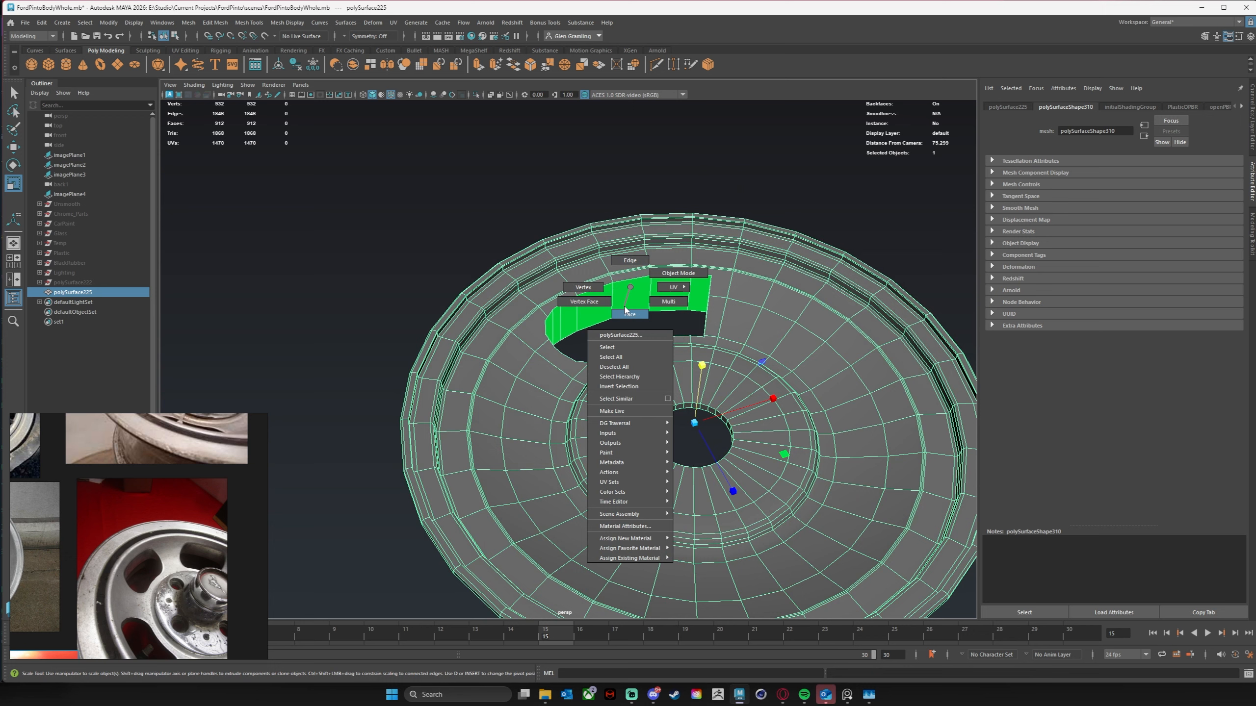
right_click_drag(625, 311, 717, 559)
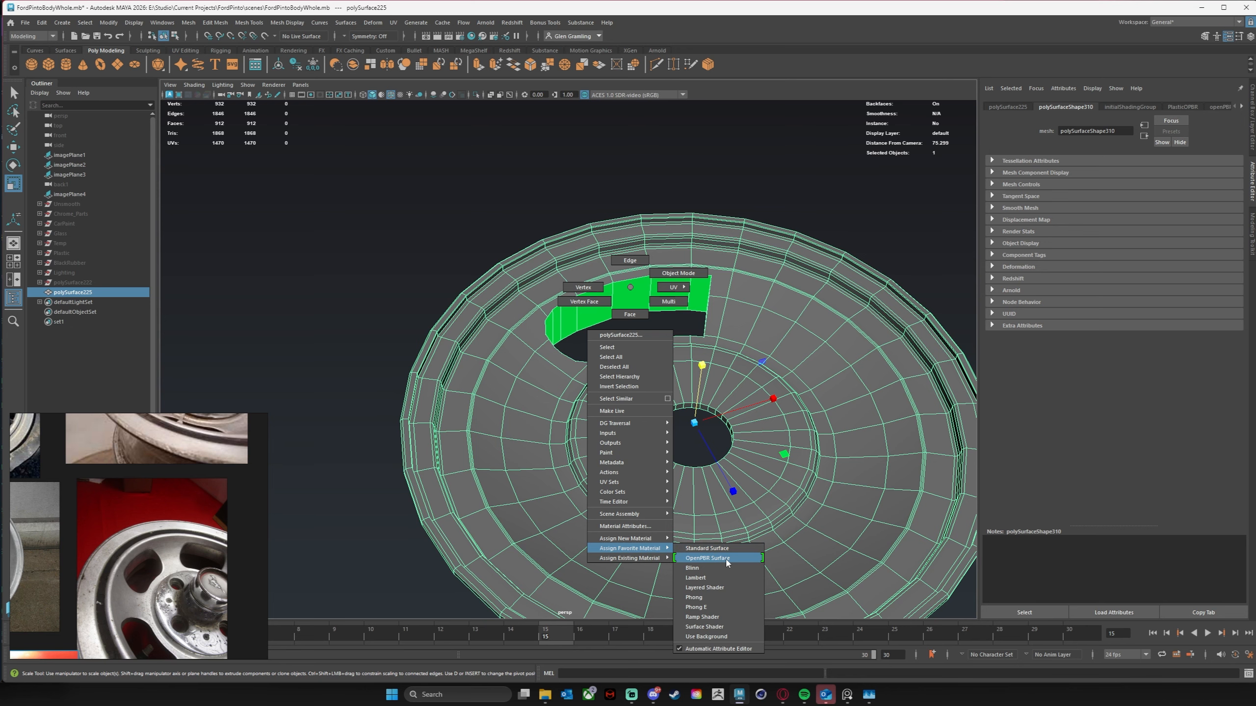
right_click_drag(727, 563, 726, 561)
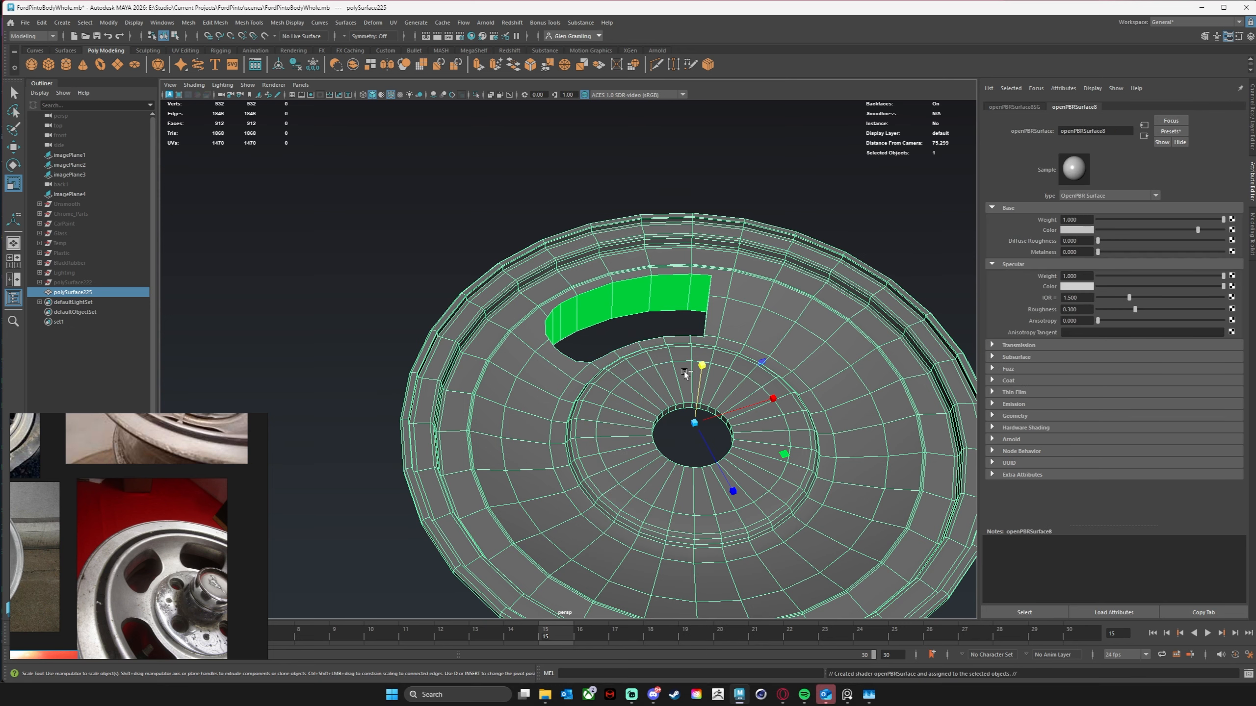
key("ctrl+z")
Step: Assign an existing material to the whole wheel, including the inner walls of the slotted opening
right_click_drag(637, 293, 657, 509)
right_click_drag(635, 571, 701, 574)
left_click_drag(664, 425, 632, 316, "alt")
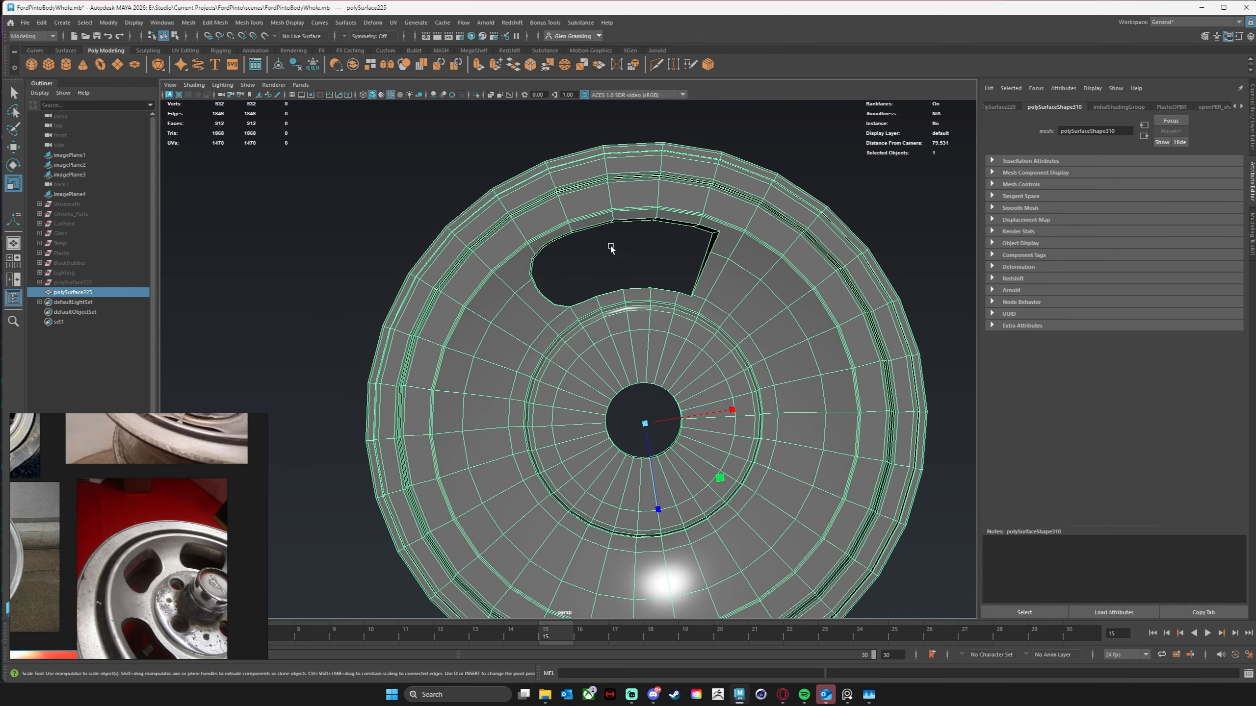
Step: Examine the slotted opening's shape, wall thickness and surrounding topology from several angles against the reference photo
left_click_drag(611, 246, 485, 305, "alt")
right_click_drag(485, 306, 641, 289, "alt")
left_click_drag(642, 289, 683, 318, "alt")
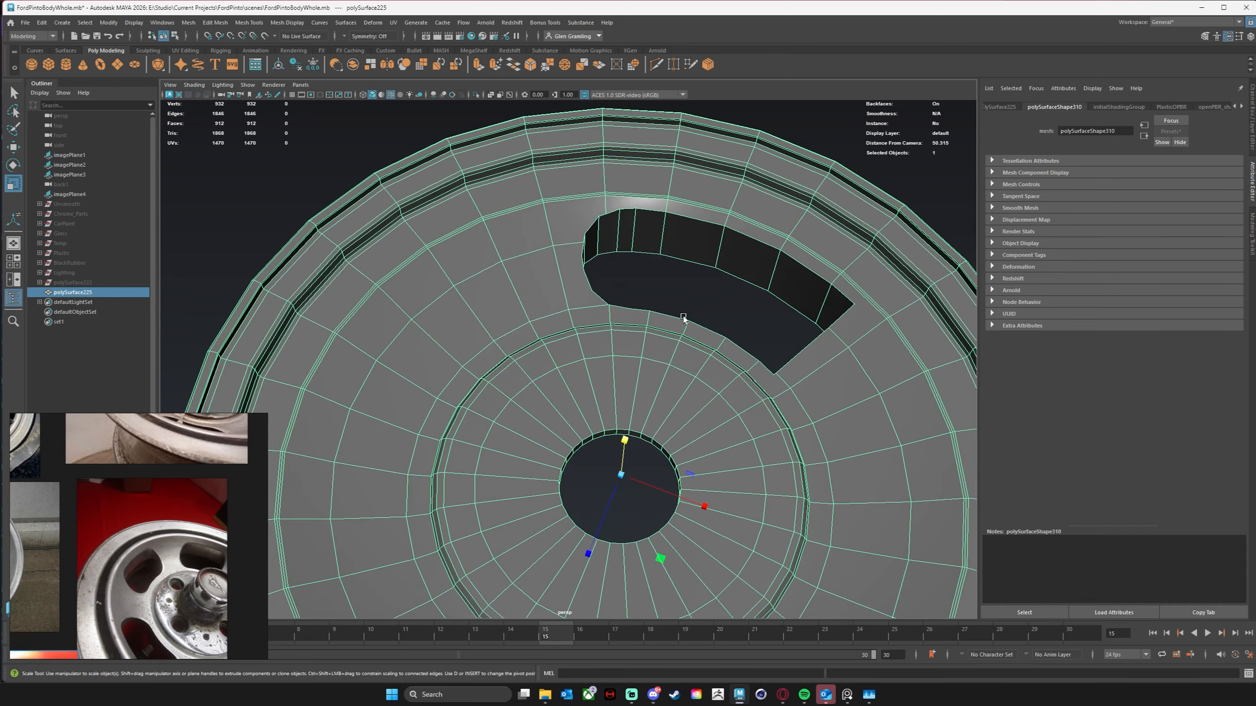
middle_click_drag(682, 318, 613, 269, "alt")
right_click_drag(743, 289, 544, 369, "alt")
left_click_drag(544, 370, 624, 394, "alt")
middle_click_drag(655, 408, 691, 288, "alt")
right_click_drag(692, 289, 632, 290, "alt")
left_click_drag(632, 290, 621, 347, "alt")
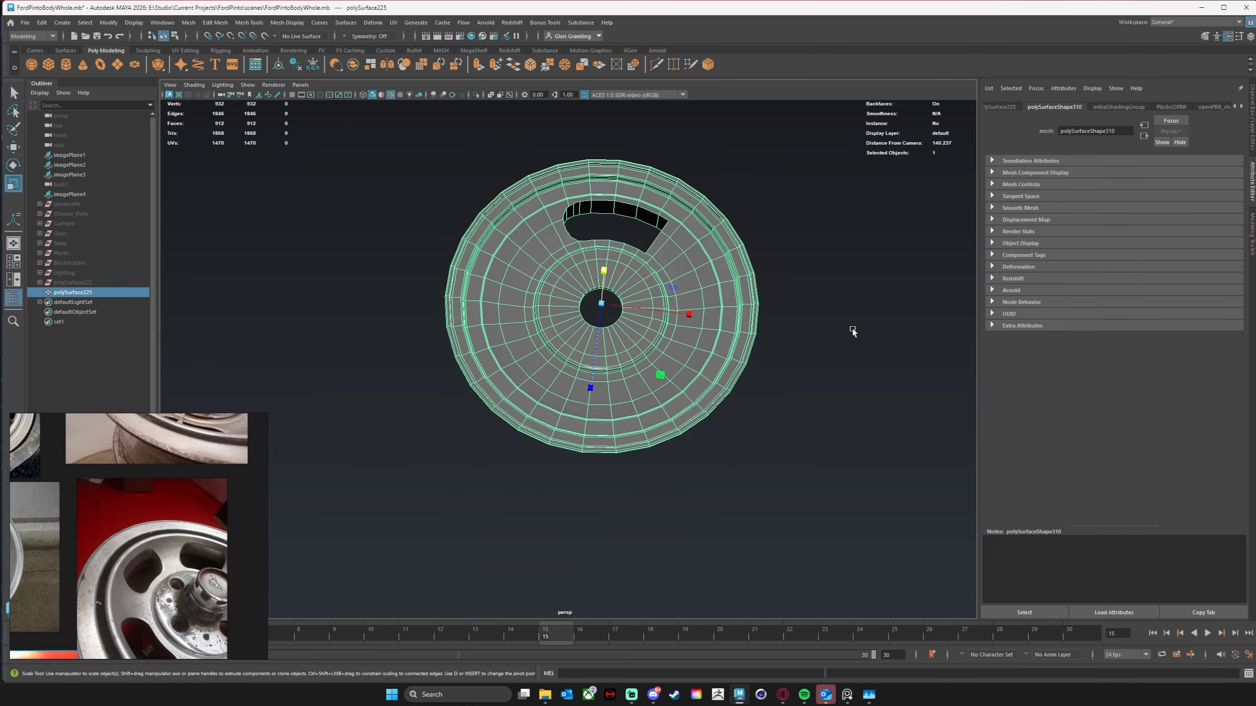
left_click(853, 331)
scroll(660, 367, "up", 8)
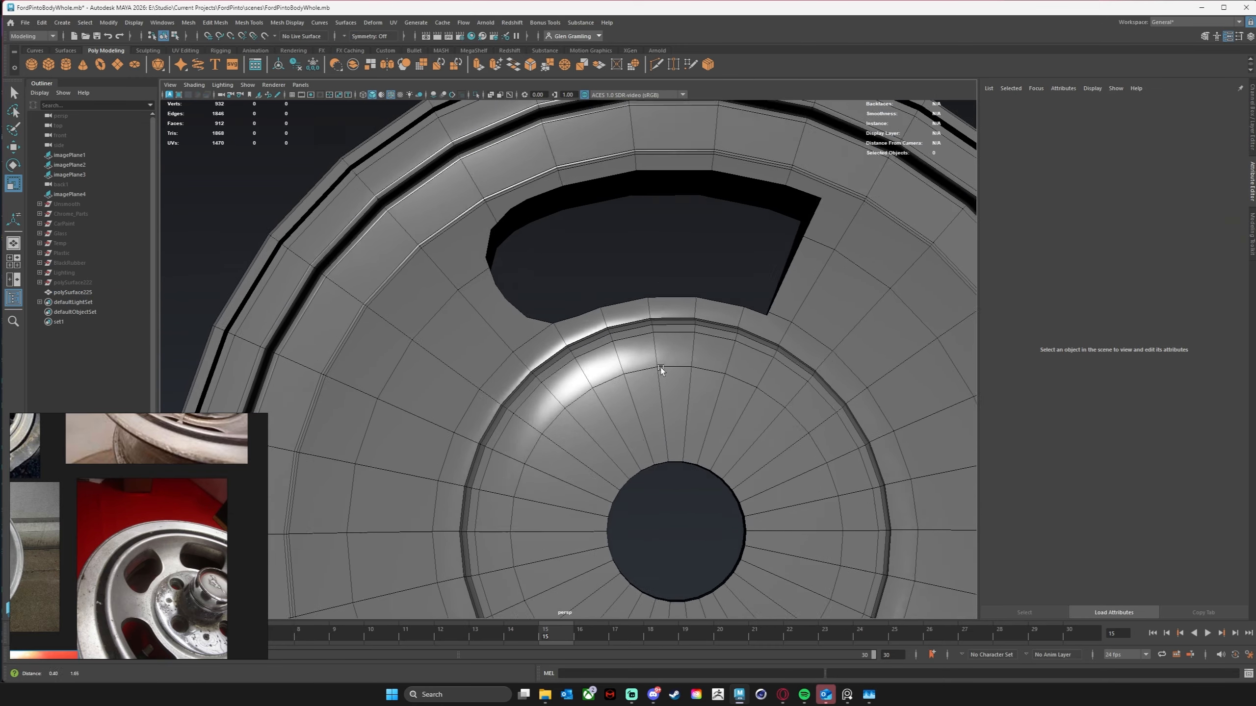
middle_click_drag(660, 367, 650, 384, "alt")
left_click(556, 363)
left_click_drag(556, 364, 585, 402, "alt")
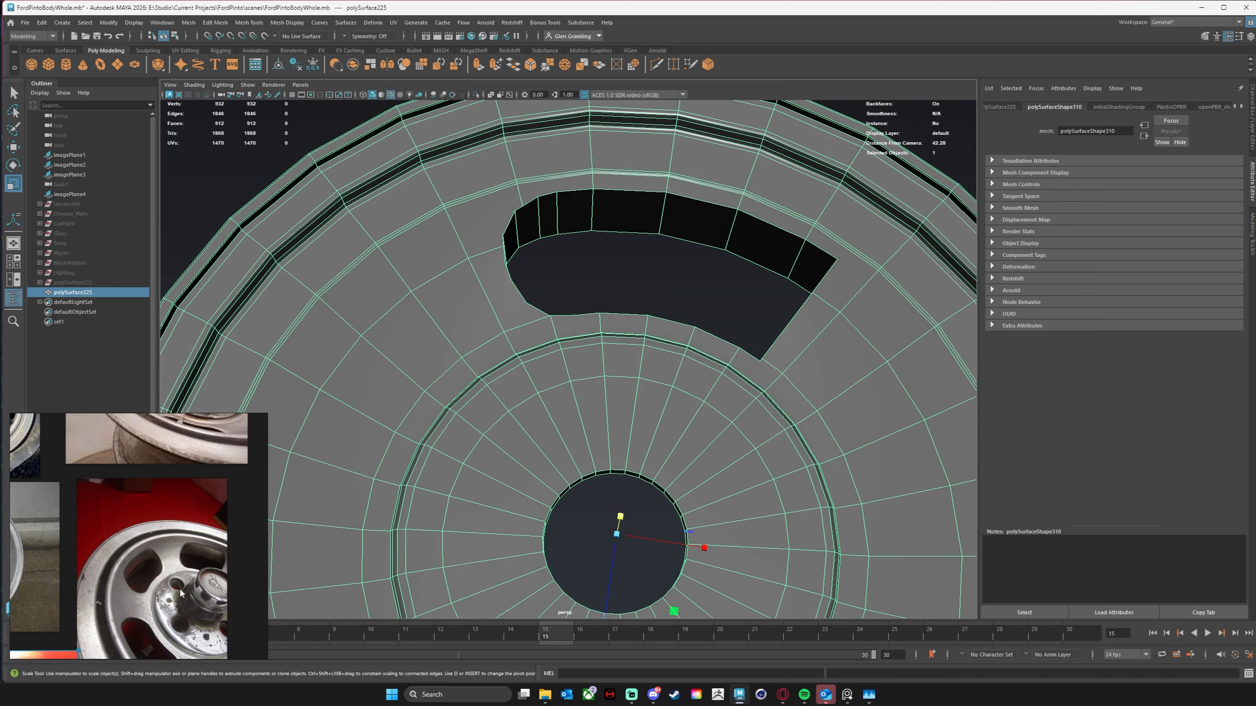
left_click_drag(553, 537, 235, 593, "alt")
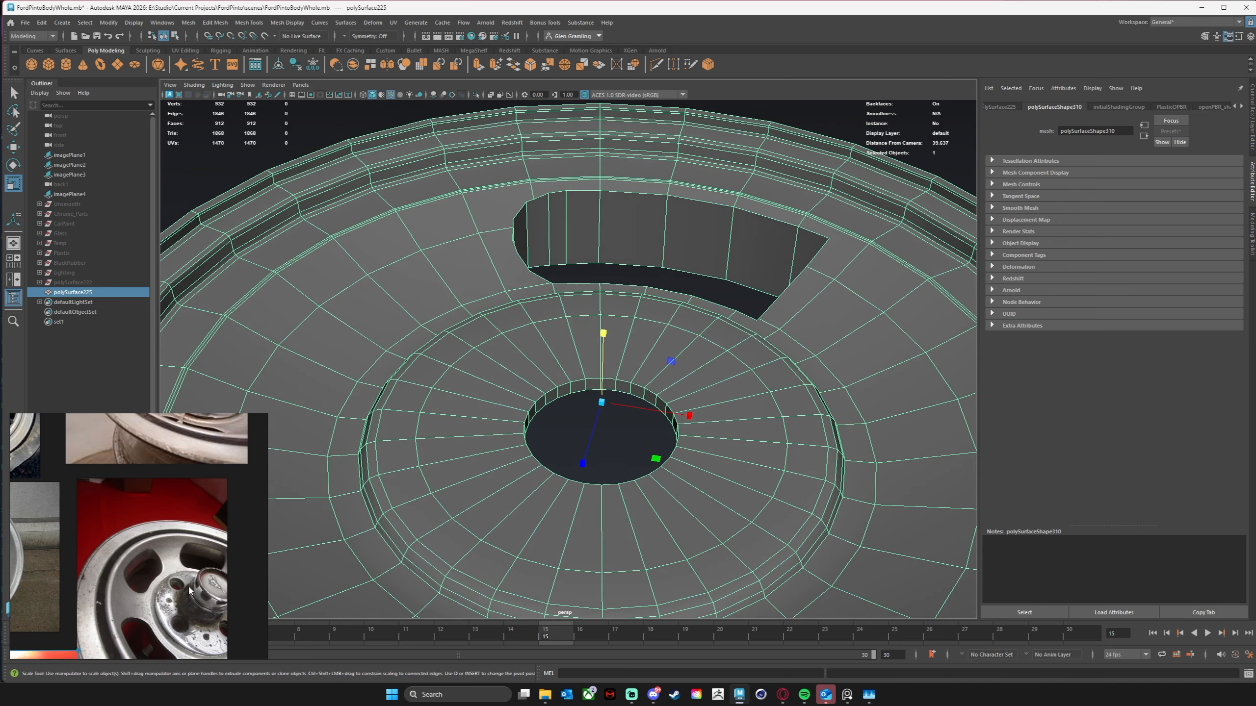
left_click_drag(700, 428, 700, 272, "alt")
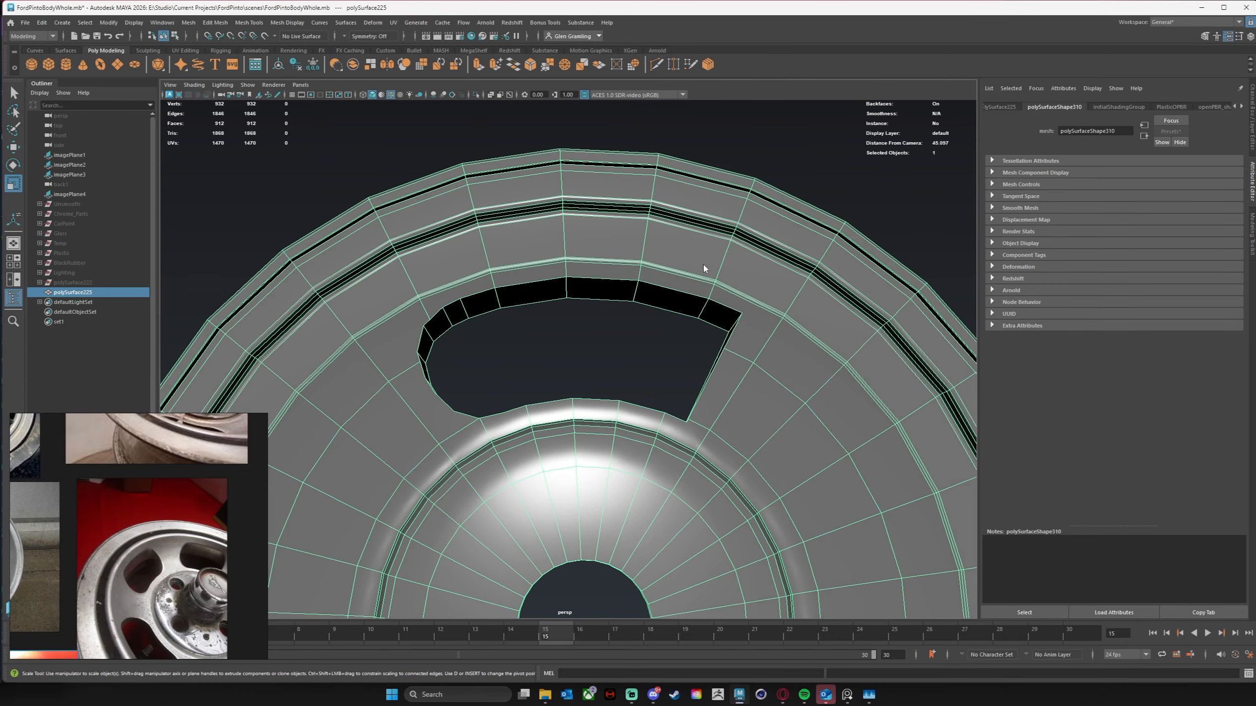
Step: Merge the vertices around the slotted opening with a distance threshold of 0.01
right_click_drag(703, 264, 621, 264)
left_click_drag(439, 314, 342, 210, "alt")
left_click_drag(320, 147, 905, 512)
left_click_drag(554, 347, 521, 306, "alt")
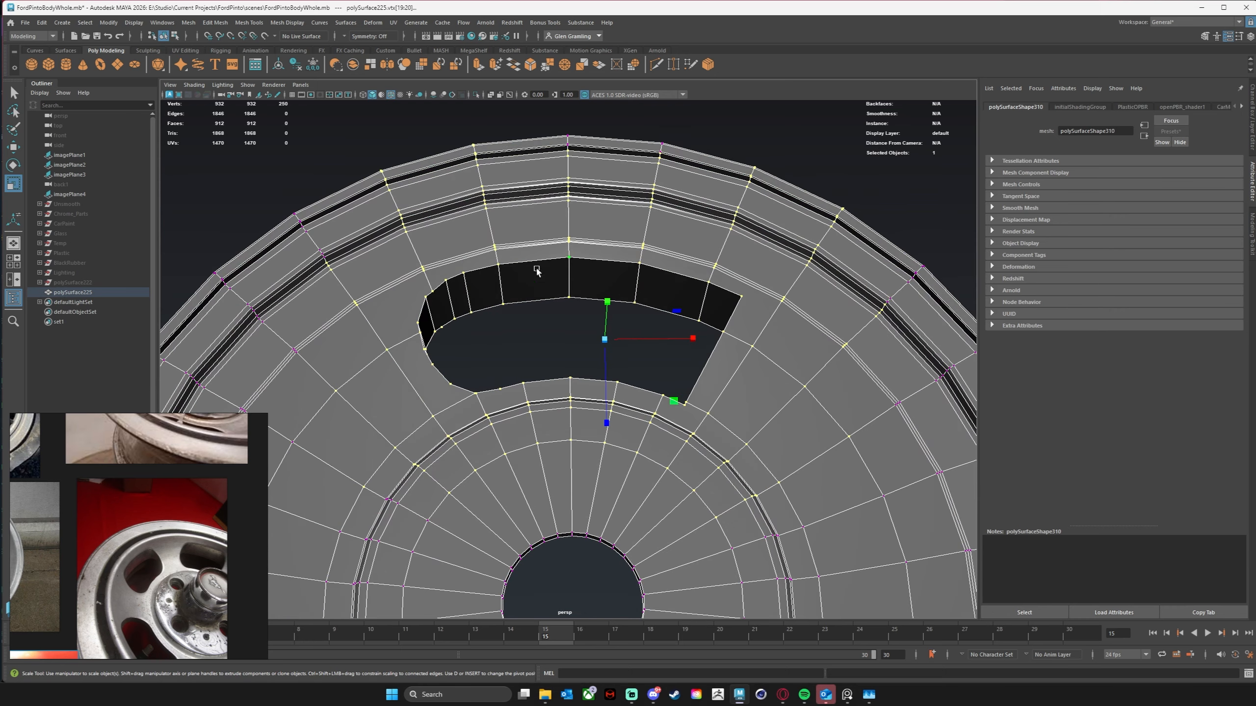
left_click(215, 22)
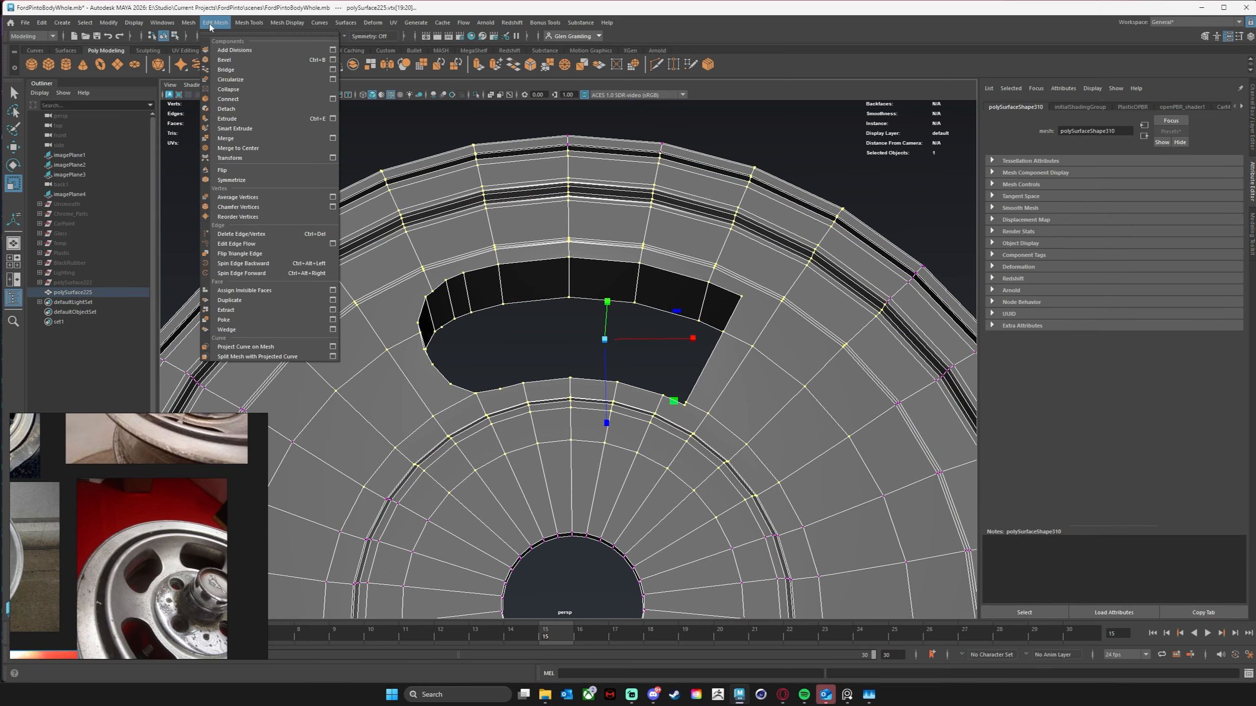
left_click(251, 140)
scroll(582, 327, "down", 3)
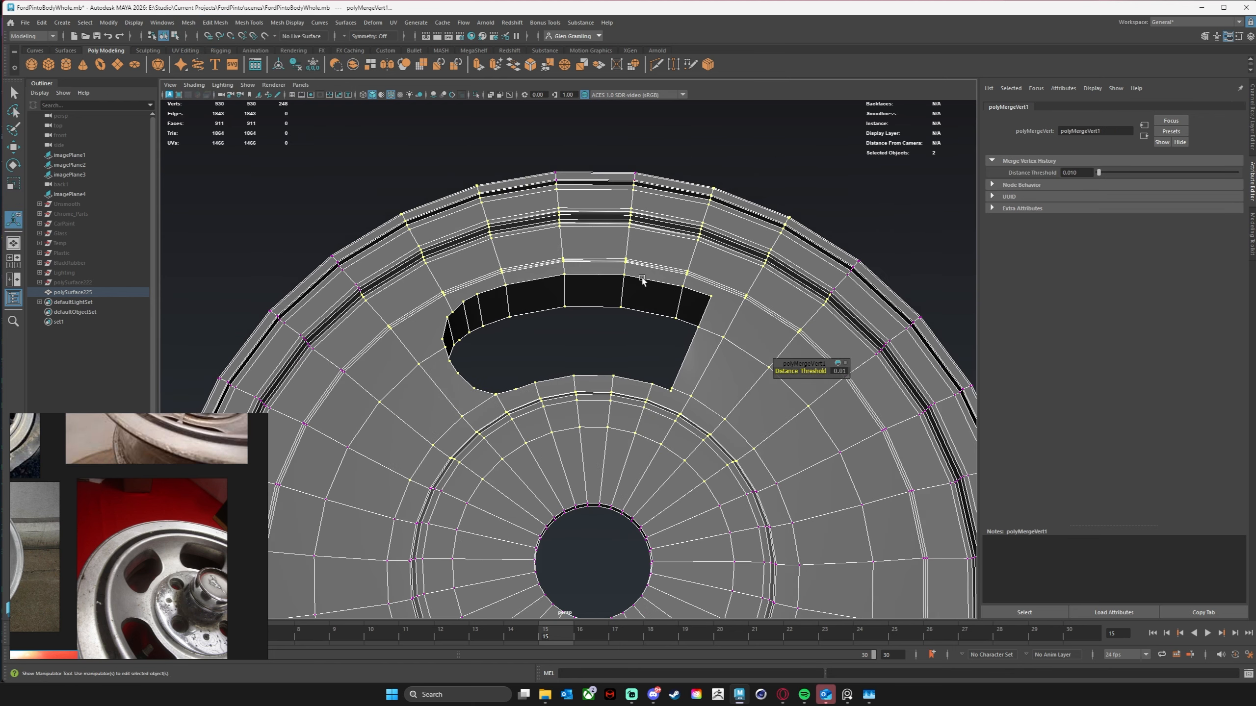
Step: Return the wheel to object mode and check the merged opening in smooth preview from the front and back
right_click_drag(650, 255, 698, 242)
key("3")
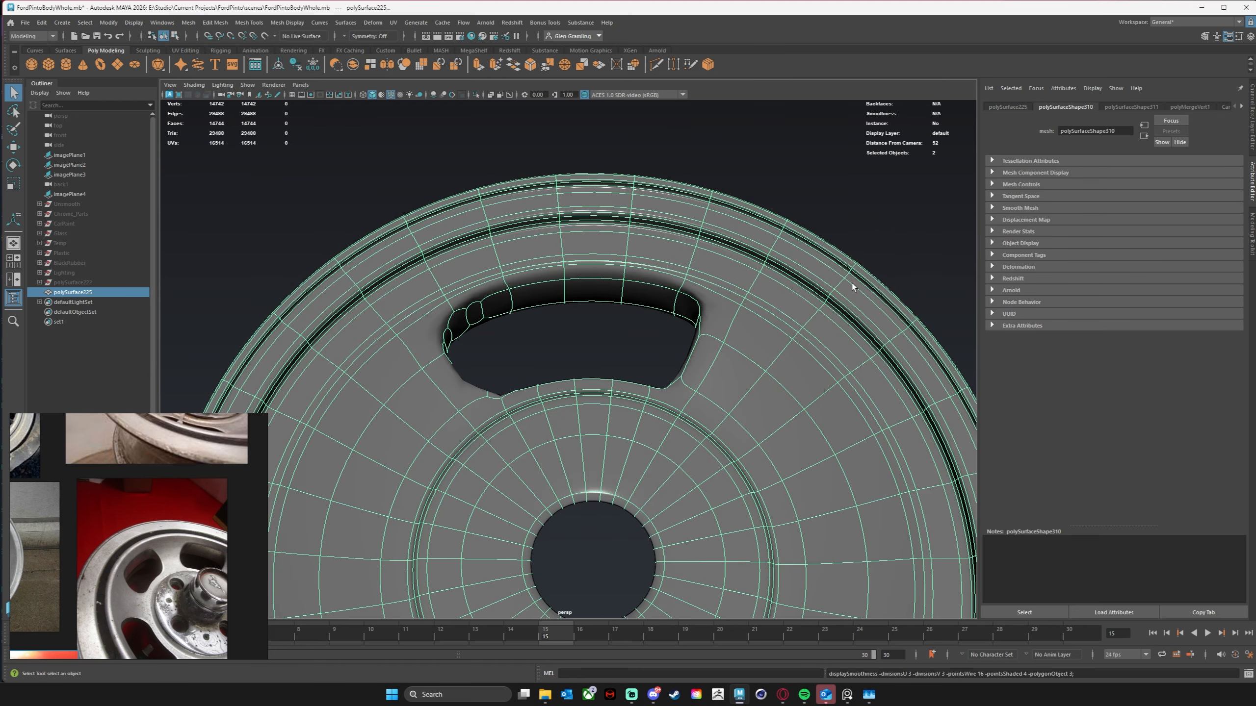
left_click_drag(852, 283, 861, 245, "alt")
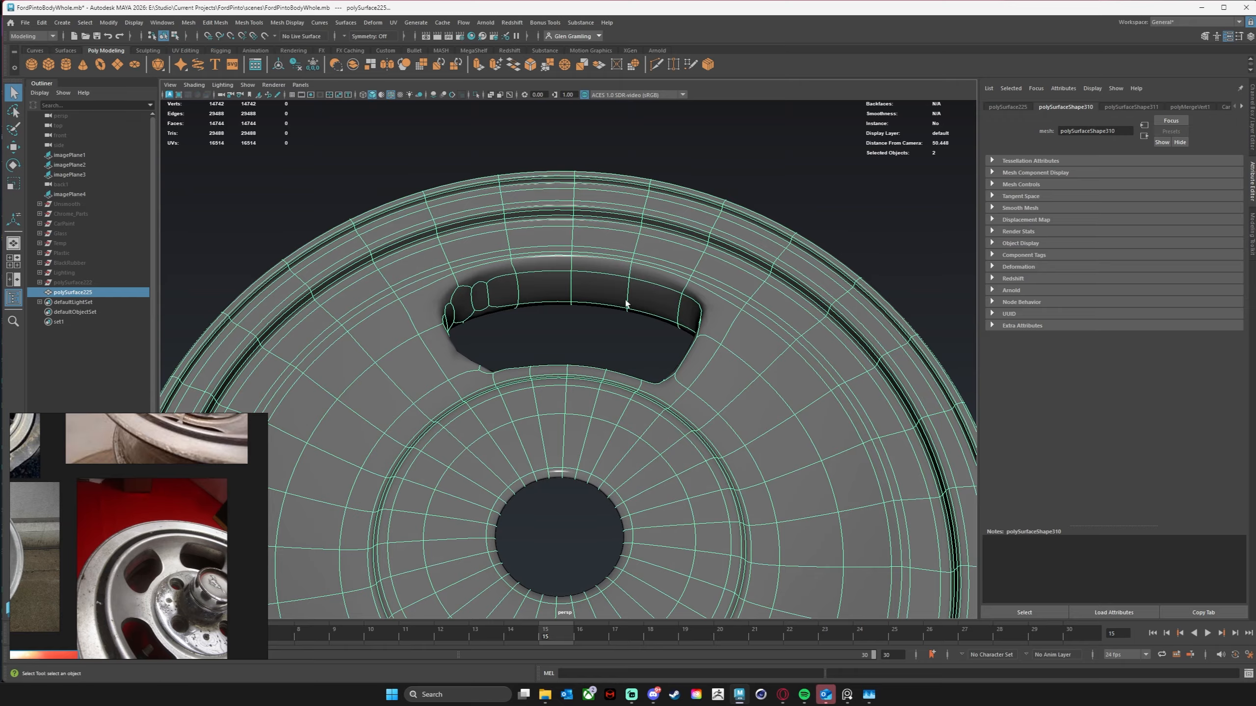
left_click_drag(626, 303, 601, 444, "alt")
key("1")
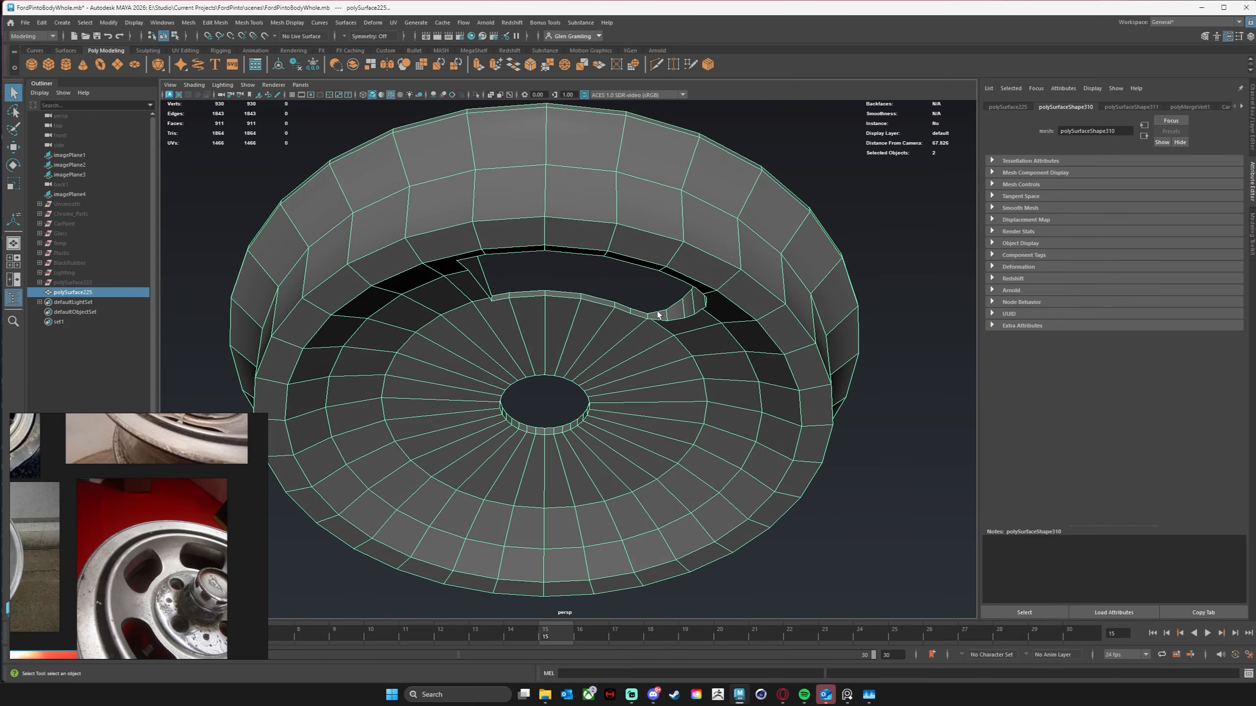
Step: Delete the surplus cross edges on the opening's inner walls near its rounded end
left_click_drag(657, 315, 701, 398, "alt")
middle_click_drag(665, 304, 656, 385, "alt")
scroll(608, 361, "up", 10)
middle_click_drag(722, 341, 722, 412, "alt")
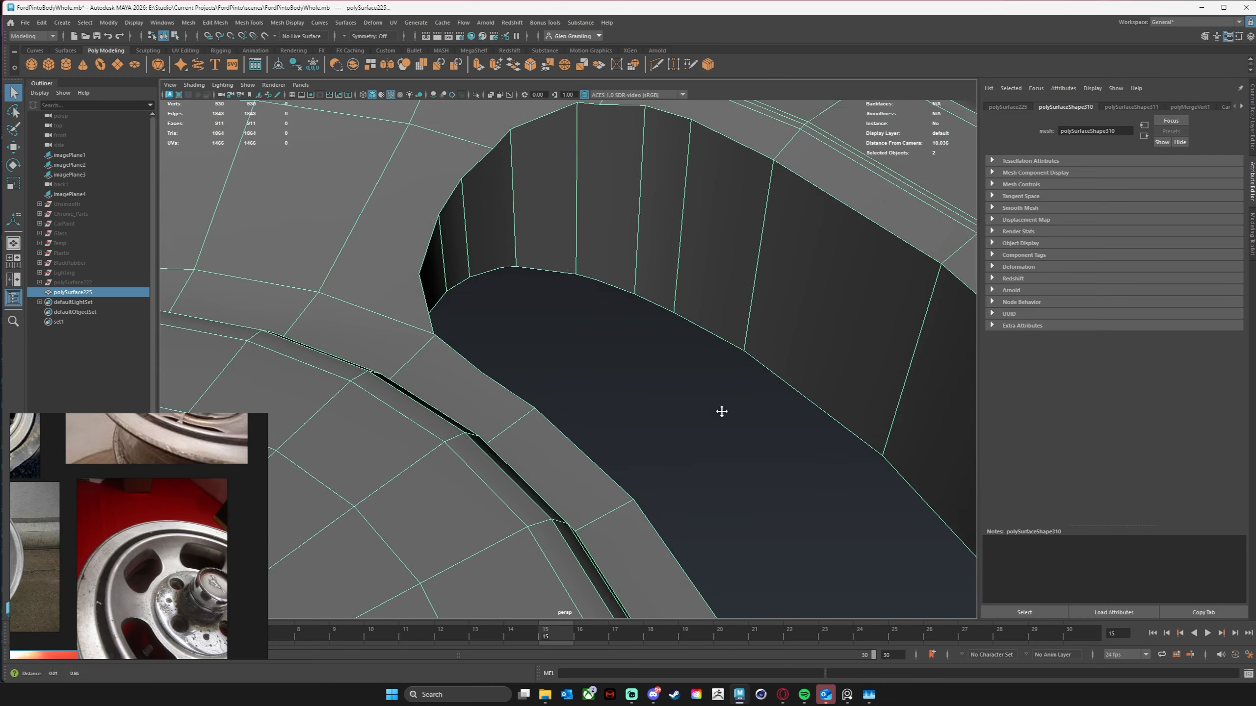
left_click_drag(721, 411, 725, 419, "alt")
right_click_drag(685, 154, 685, 126)
left_click(682, 163)
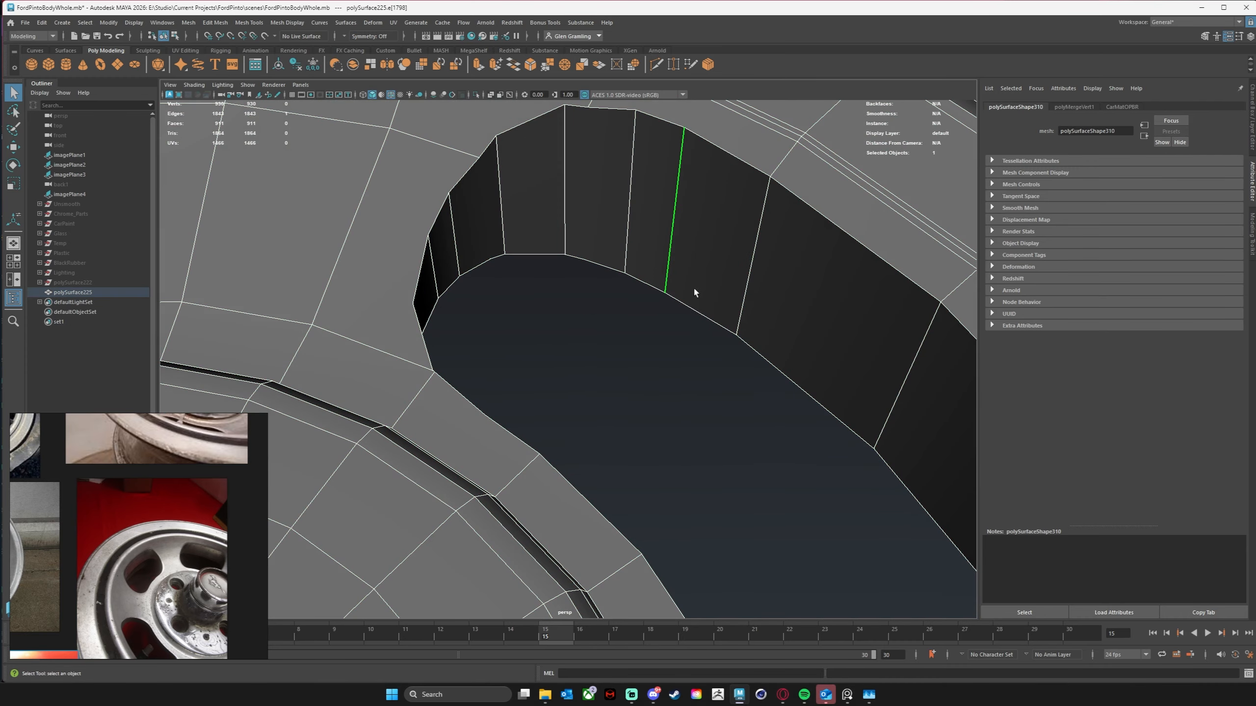
left_click_drag(693, 291, 558, 334, "alt")
key("ctrl+Delete")
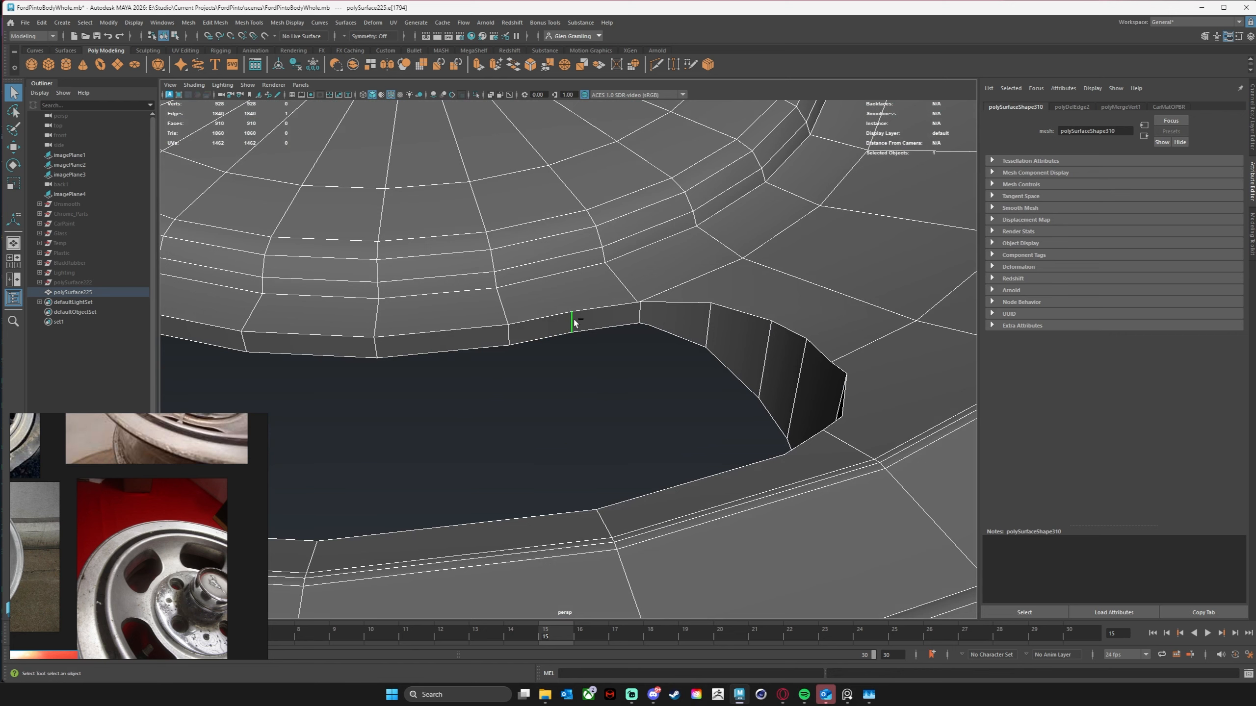
key("ctrl+Delete")
Step: Try to join the near-duplicate vertices at the opening's inner corner with Target Weld, and undo the weld
left_click_drag(629, 324, 611, 328, "alt")
right_click_drag(611, 328, 603, 260, "alt")
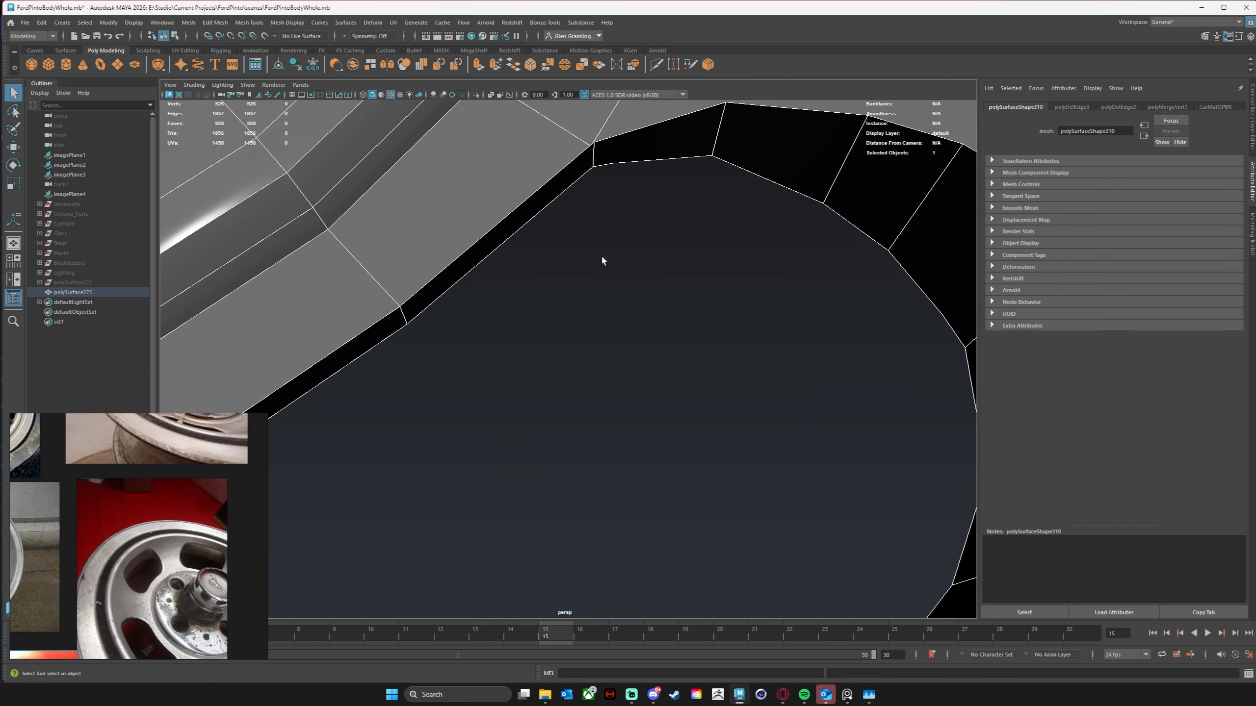
middle_click_drag(603, 260, 550, 390, "alt")
right_click_drag(550, 390, 712, 288, "alt")
middle_click_drag(713, 288, 666, 364, "alt")
right_click_drag(666, 365, 718, 297, "alt")
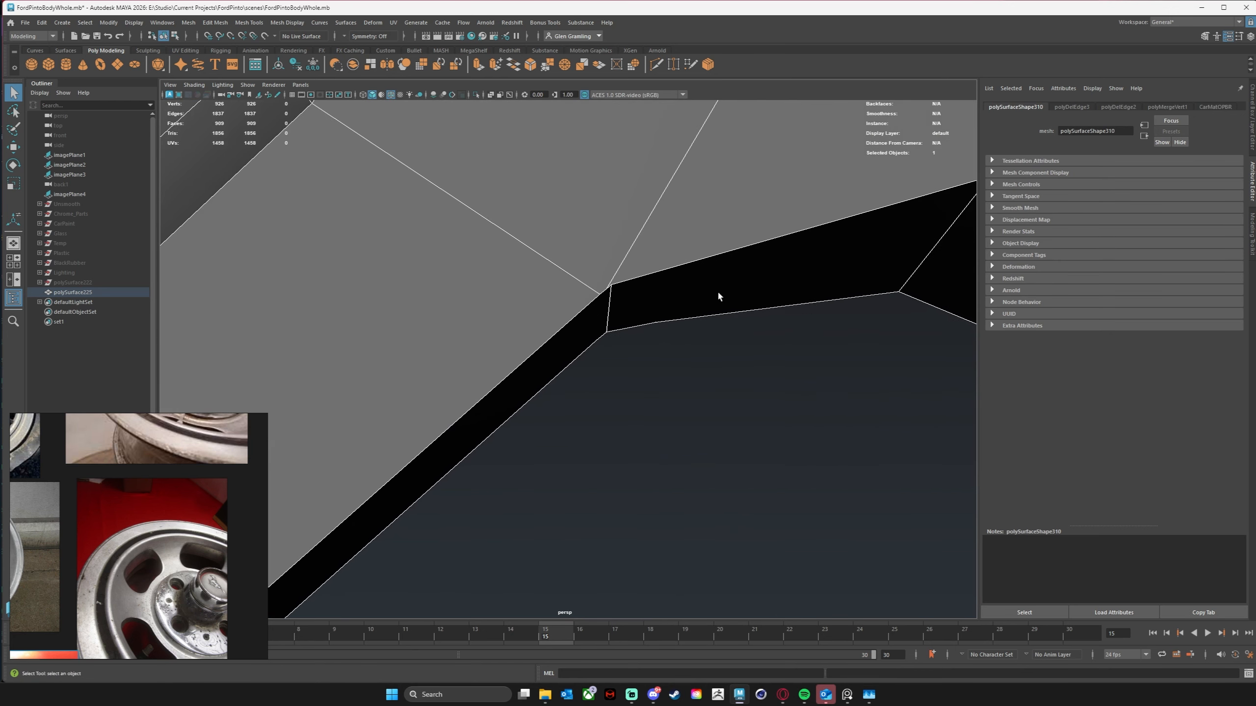
left_click(680, 61)
right_click_drag(625, 262, 560, 267)
left_click_drag(607, 288, 612, 286)
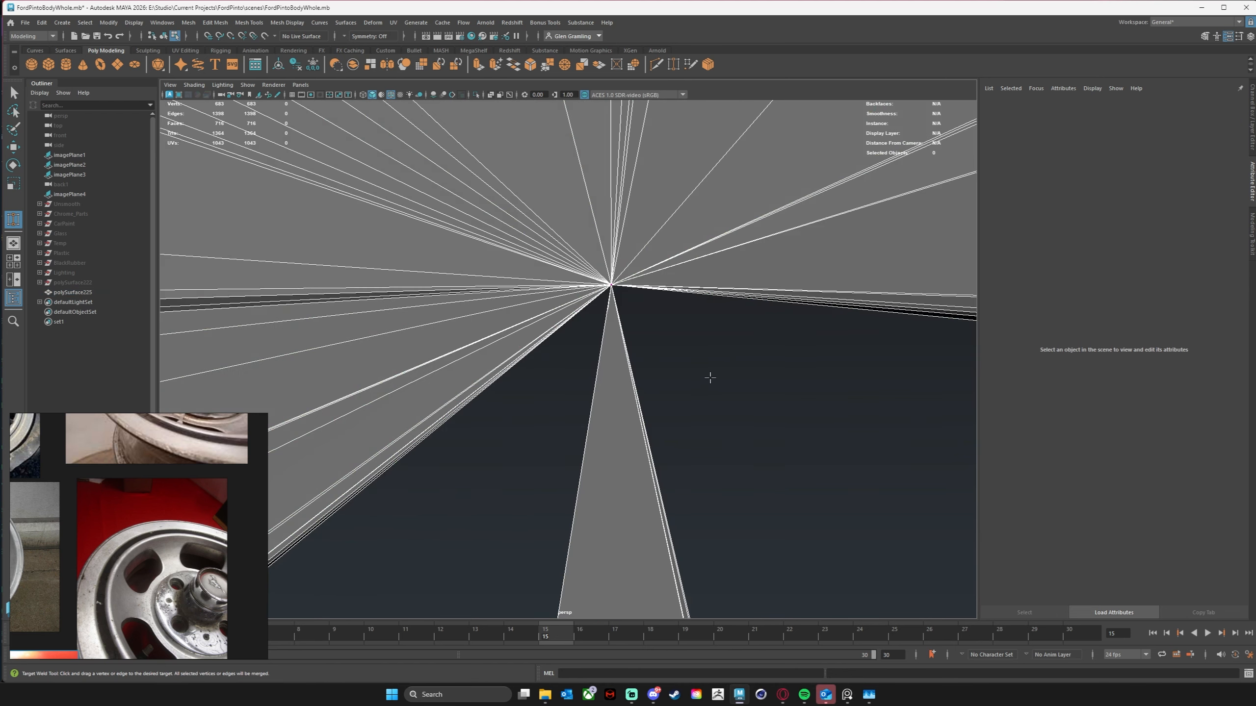
key("ctrl+z")
key("w")
left_click(619, 278)
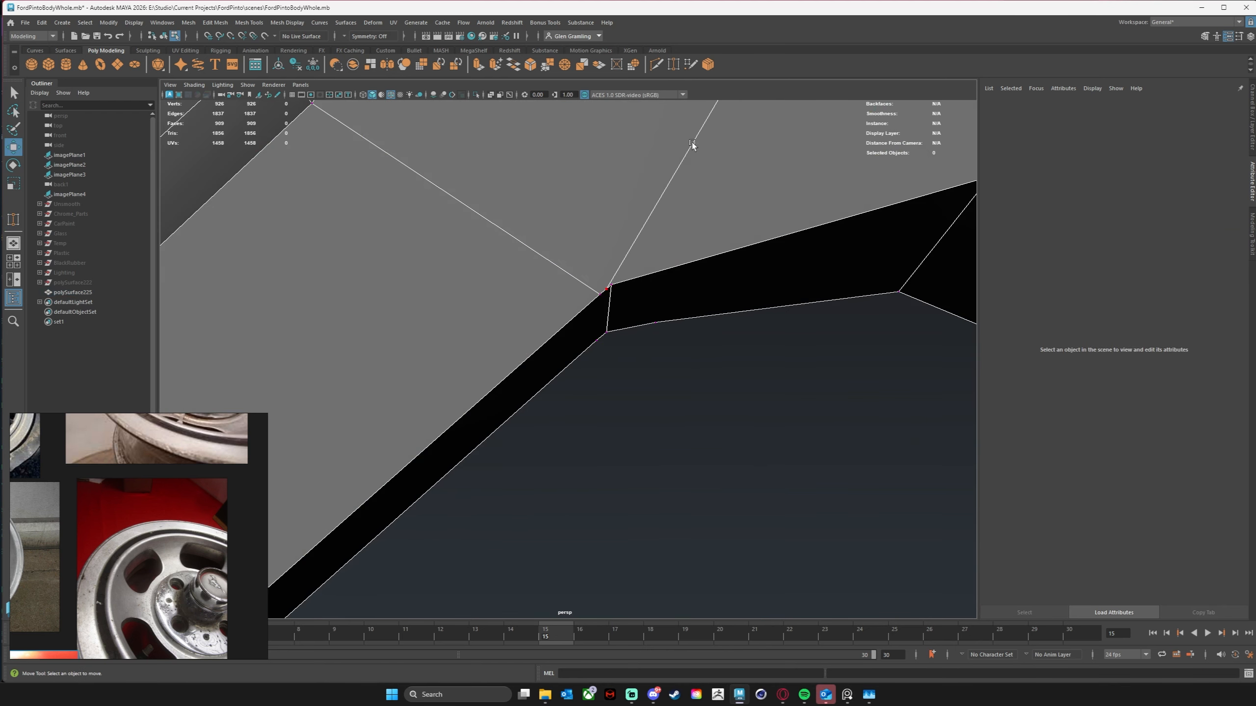
Step: Join the near-duplicate vertices at the opening's inner corner and around its rounded end with Target Weld
left_click(674, 65)
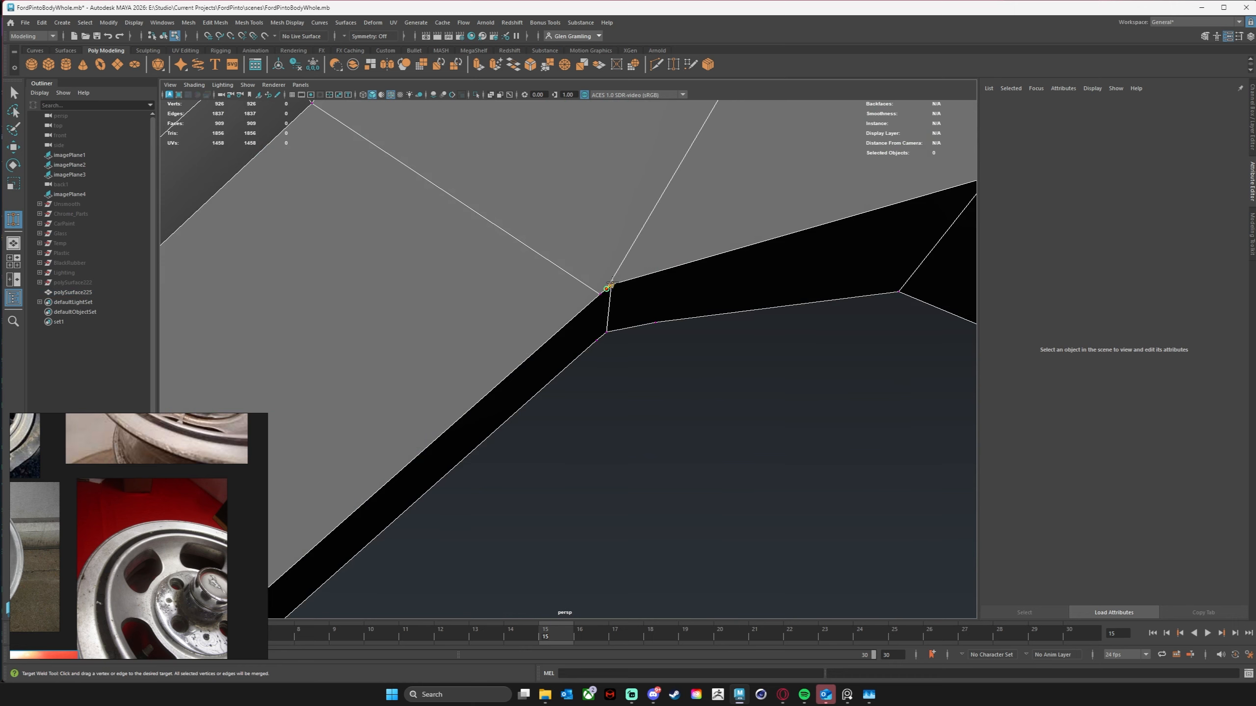
left_click_drag(612, 282, 612, 283)
left_click_drag(614, 302, 658, 415, "alt")
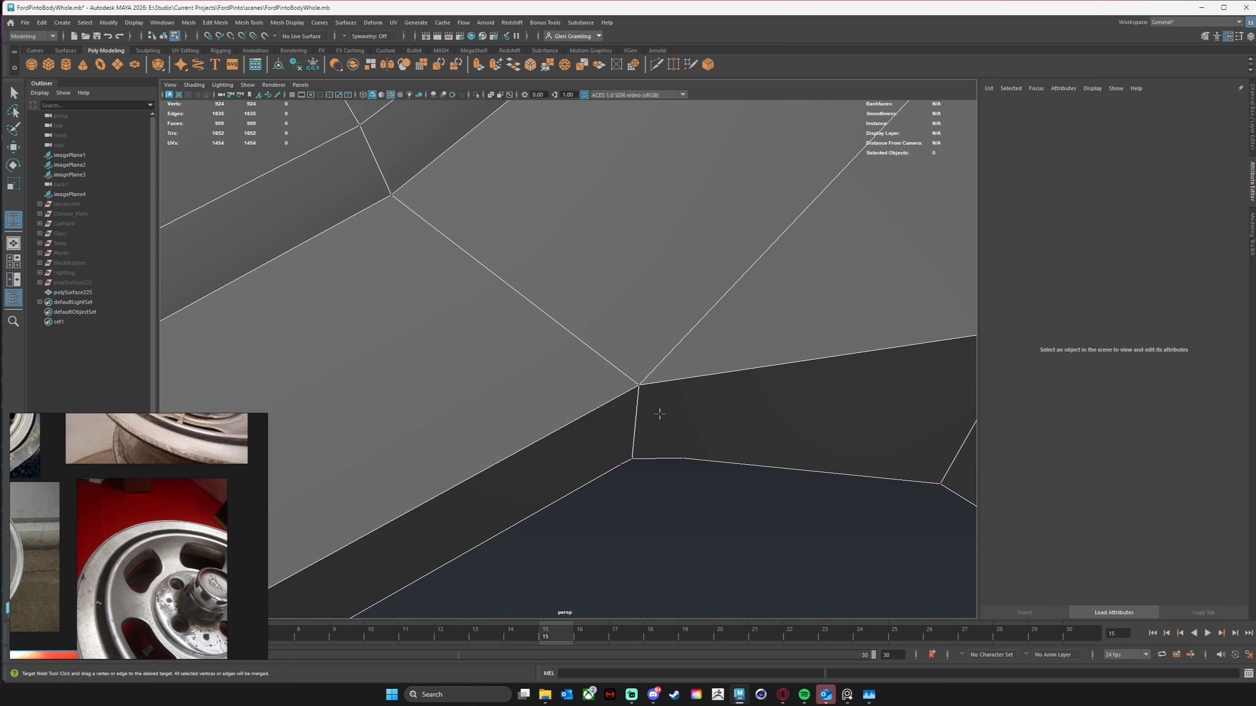
middle_click_drag(658, 415, 501, 196, "alt")
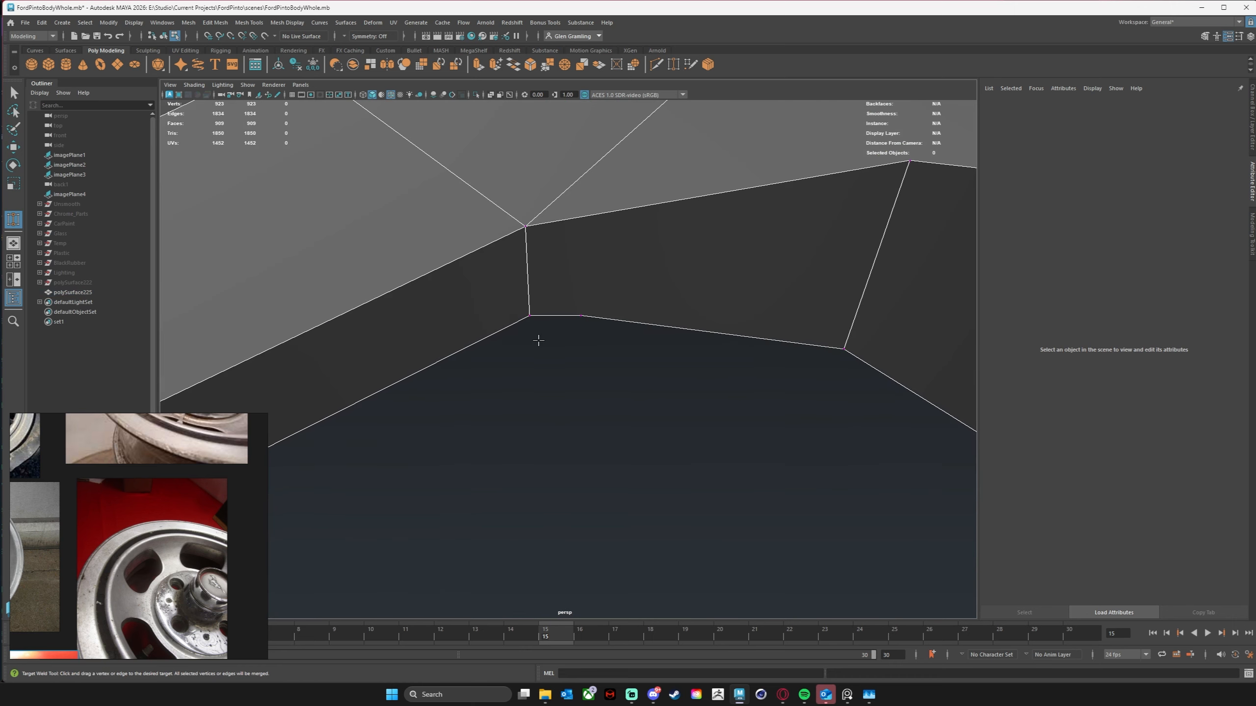
left_click_drag(538, 341, 505, 325, "alt")
left_click_drag(523, 332, 637, 385, "alt")
scroll(638, 386, "down", 5)
left_click_drag(668, 438, 494, 382, "alt")
left_click_drag(549, 388, 561, 292, "alt")
scroll(560, 345, "down", 5)
left_click_drag(561, 293, 663, 356, "alt")
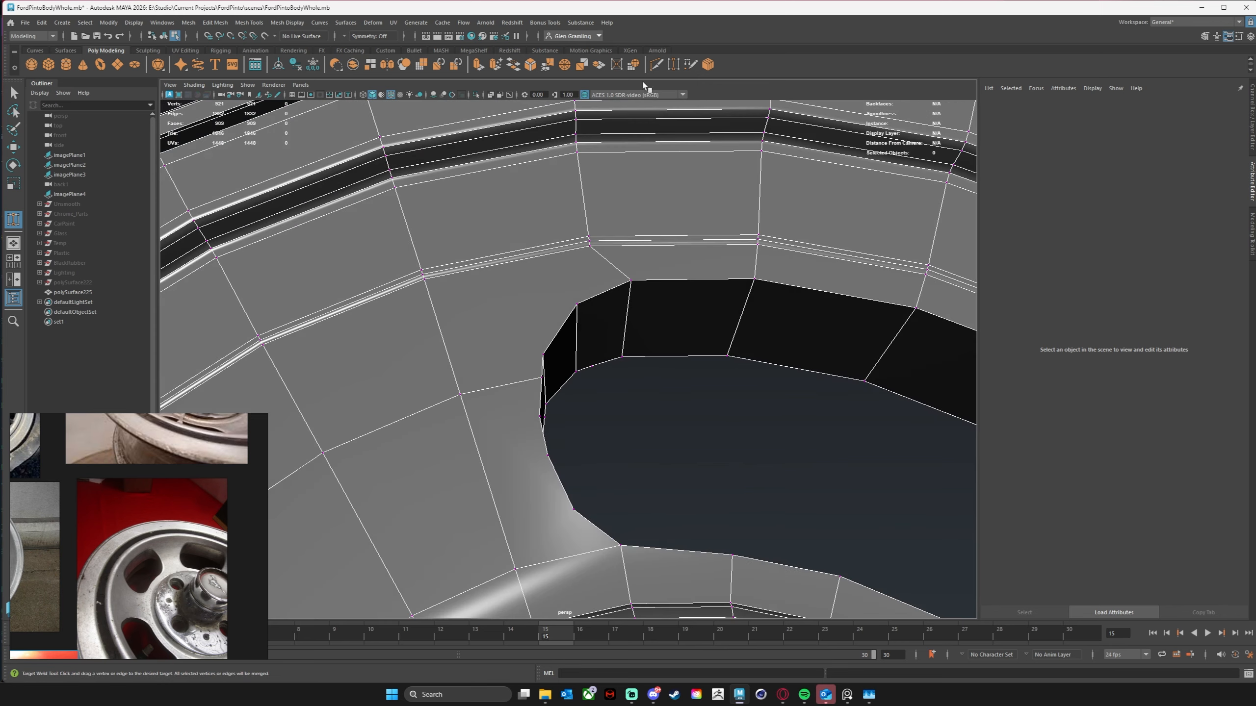
Step: Connect the vertices on the rounded end's front rim to the neighbouring front-face vertices with Multi-Cut
key("ctrl+shift+x")
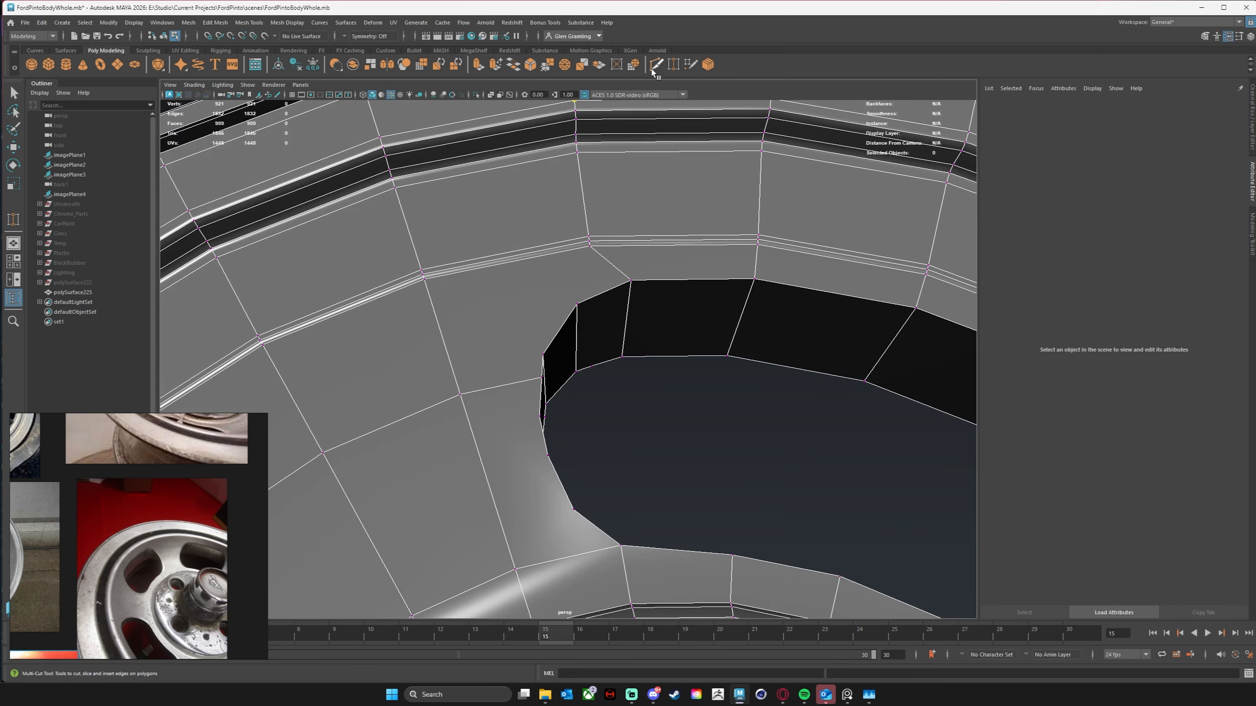
left_click_drag(695, 331, 657, 312, "alt")
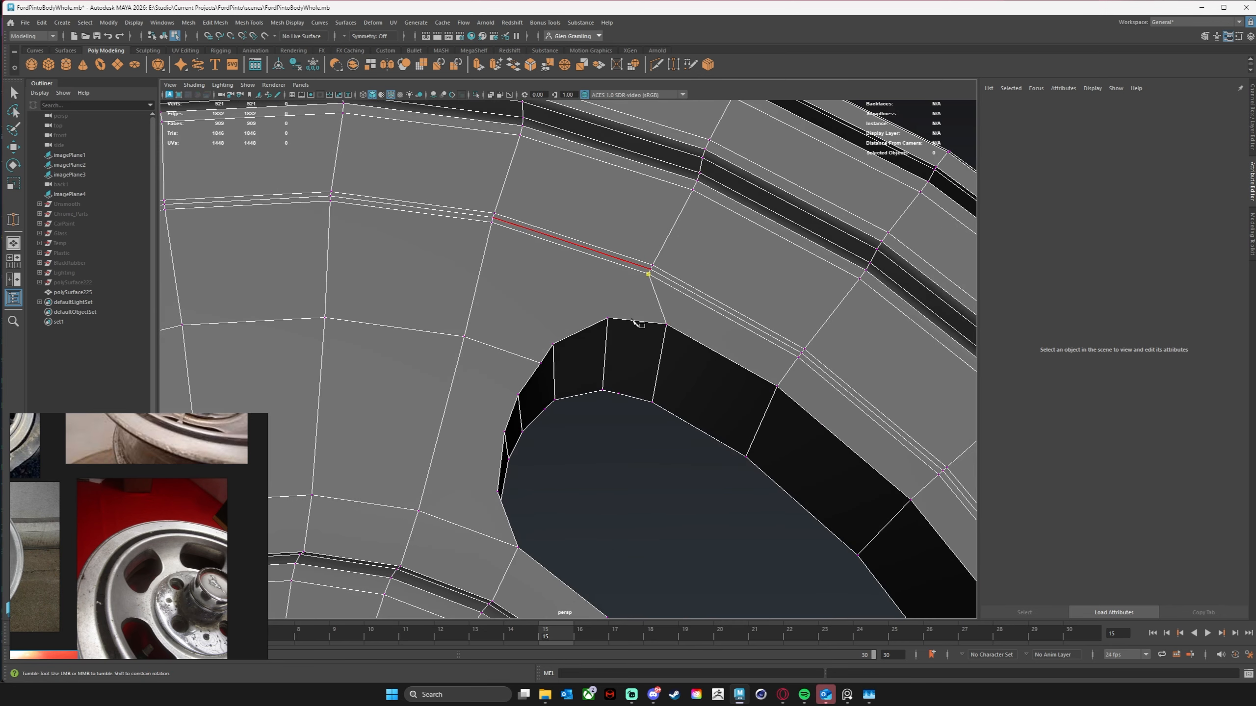
right_click(592, 333)
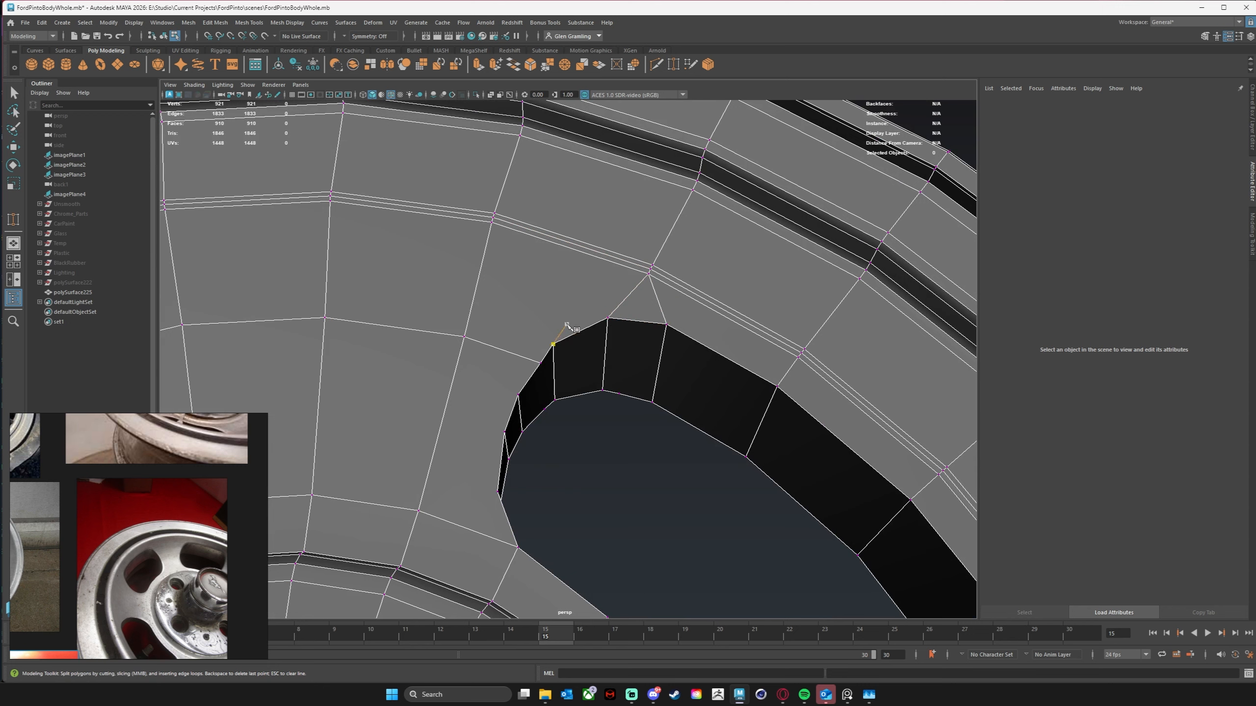
left_click(553, 343)
left_click(498, 489)
left_click_drag(460, 494, 623, 343, "alt")
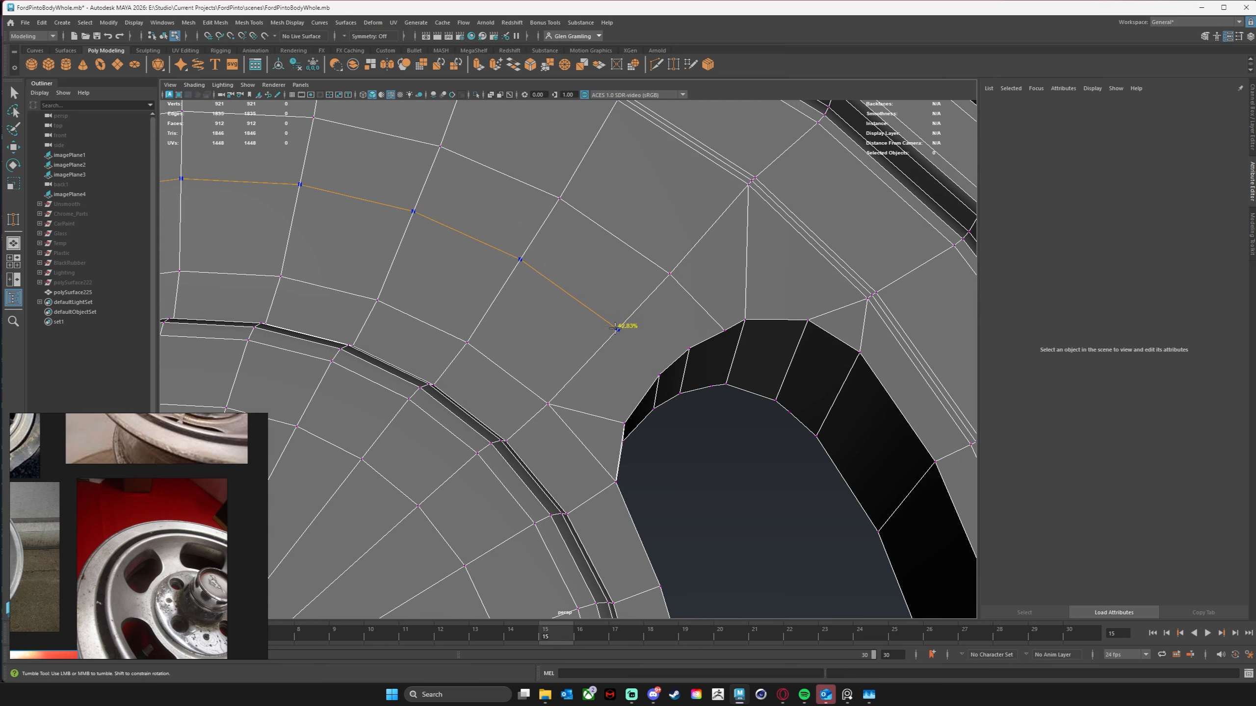
Step: Insert two edge loops beside the opening's rounded end on the front face and connect their ends to the rim vertices
left_click(611, 337)
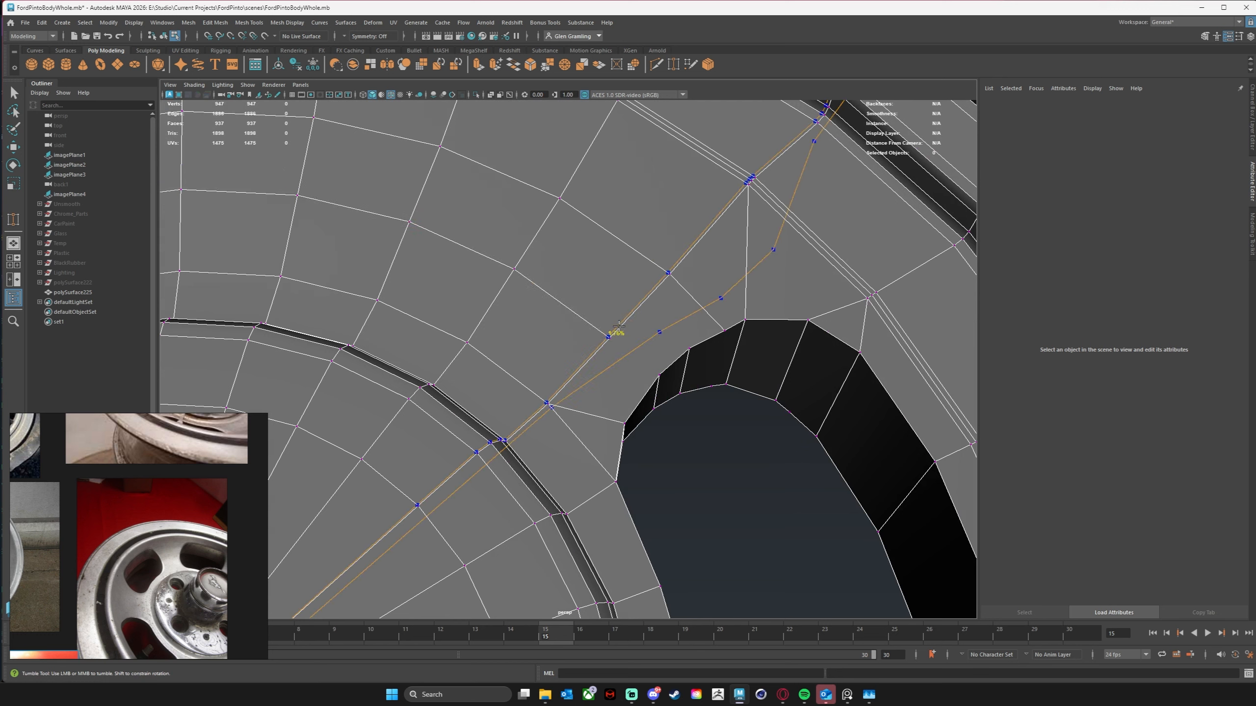
left_click(645, 304)
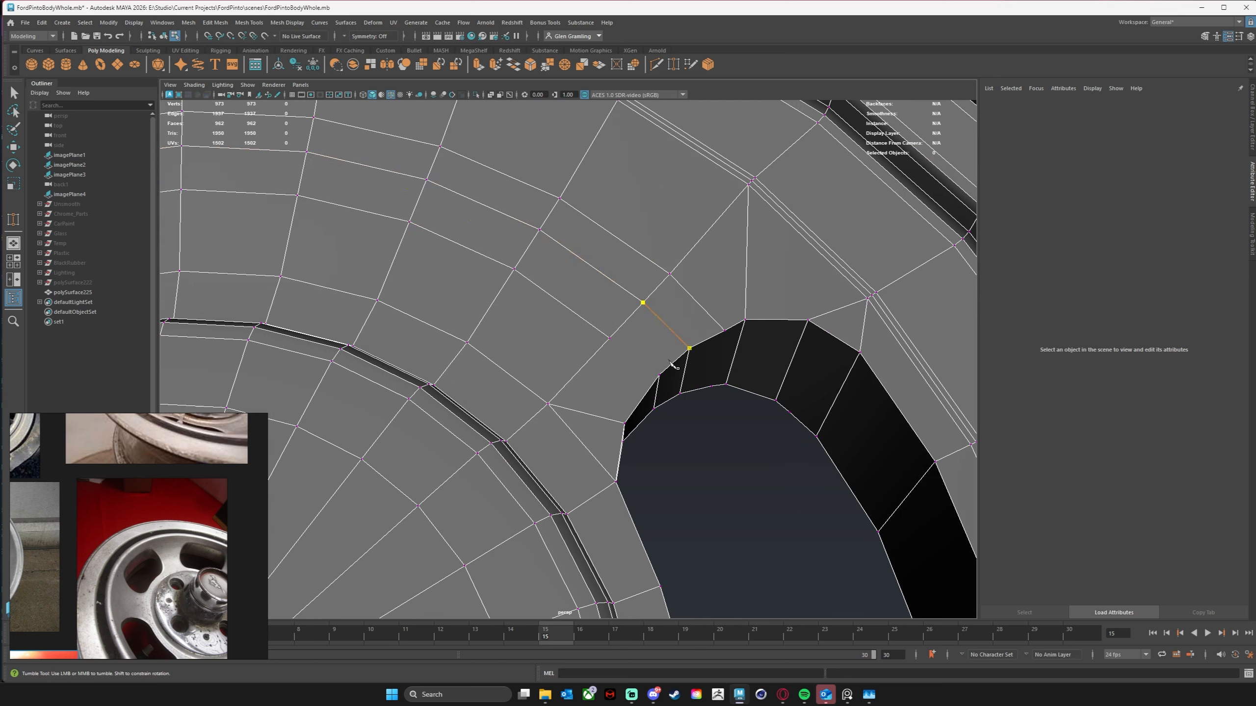
right_click(649, 333)
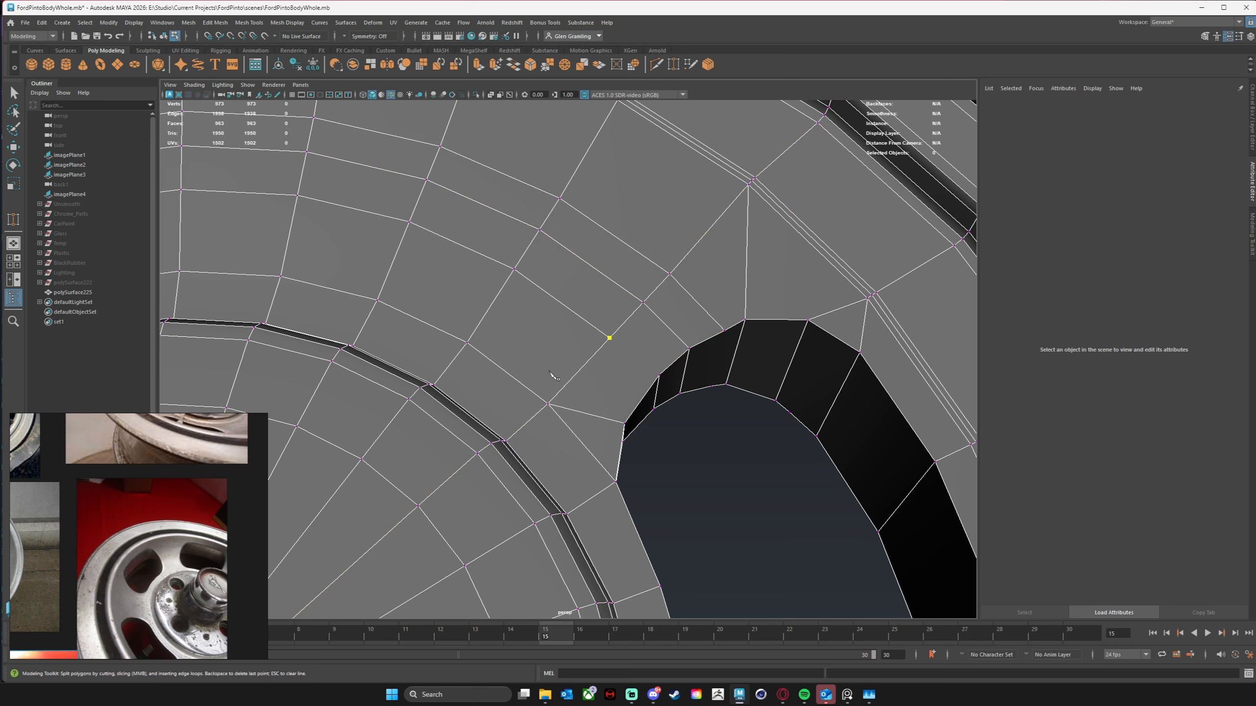
left_click(660, 374)
Step: Merge the stray vertices on the rounded end's front rim into their neighbouring rim vertices with Target Weld
middle_click_drag(759, 364, 637, 341, "alt")
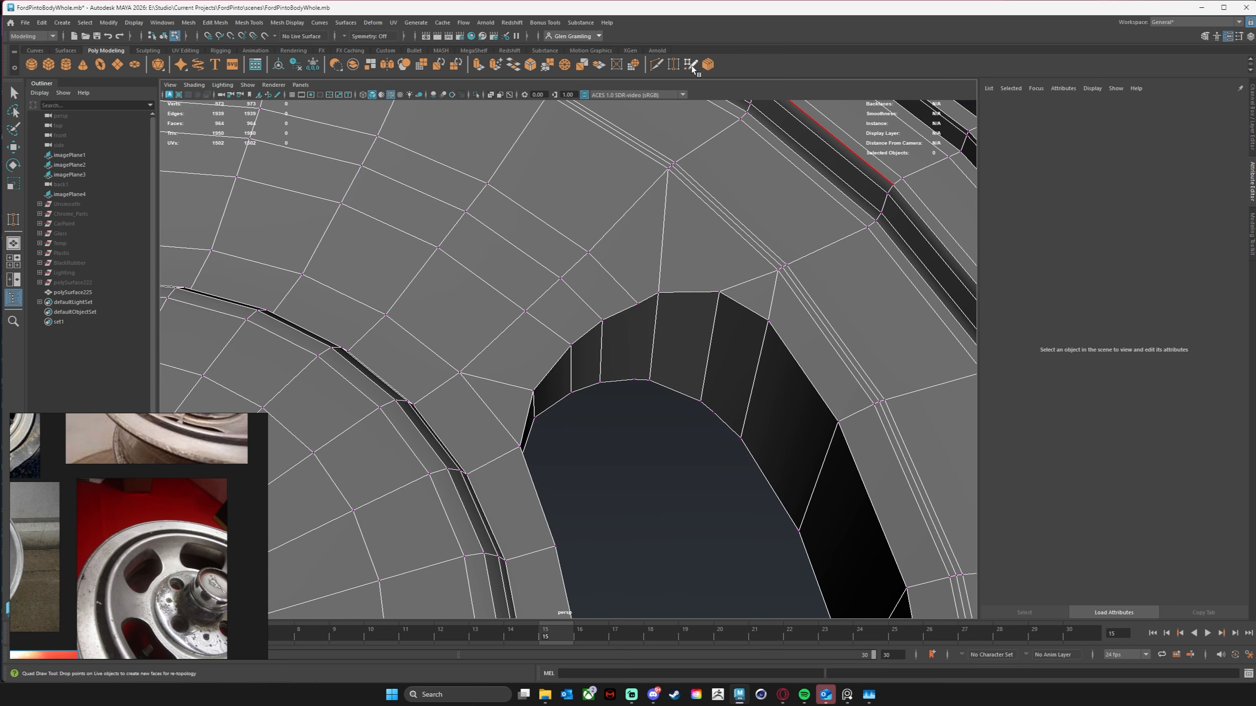
left_click(674, 65)
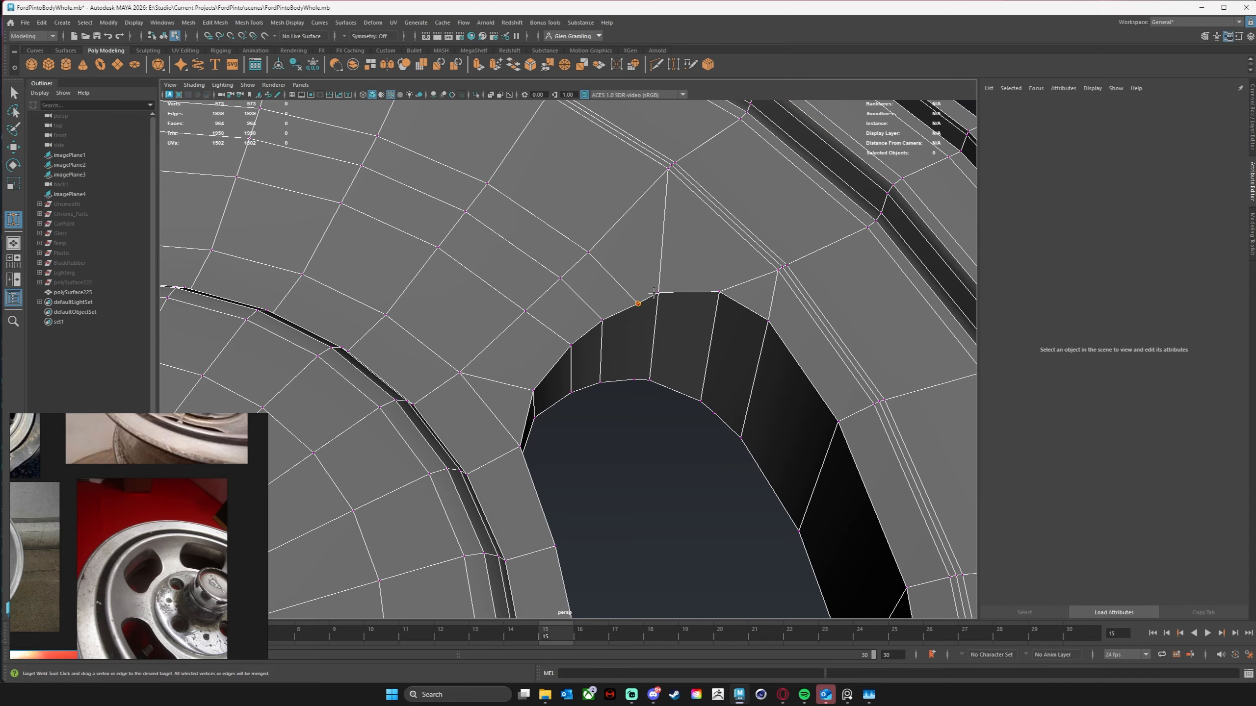
left_click_drag(684, 434, 725, 382, "alt")
Step: Connect the opening's back rim vertices to the surrounding back-face vertices with Multi-Cut and insert a radial edge loop that ends at the rim
left_click_drag(711, 403, 751, 429, "alt")
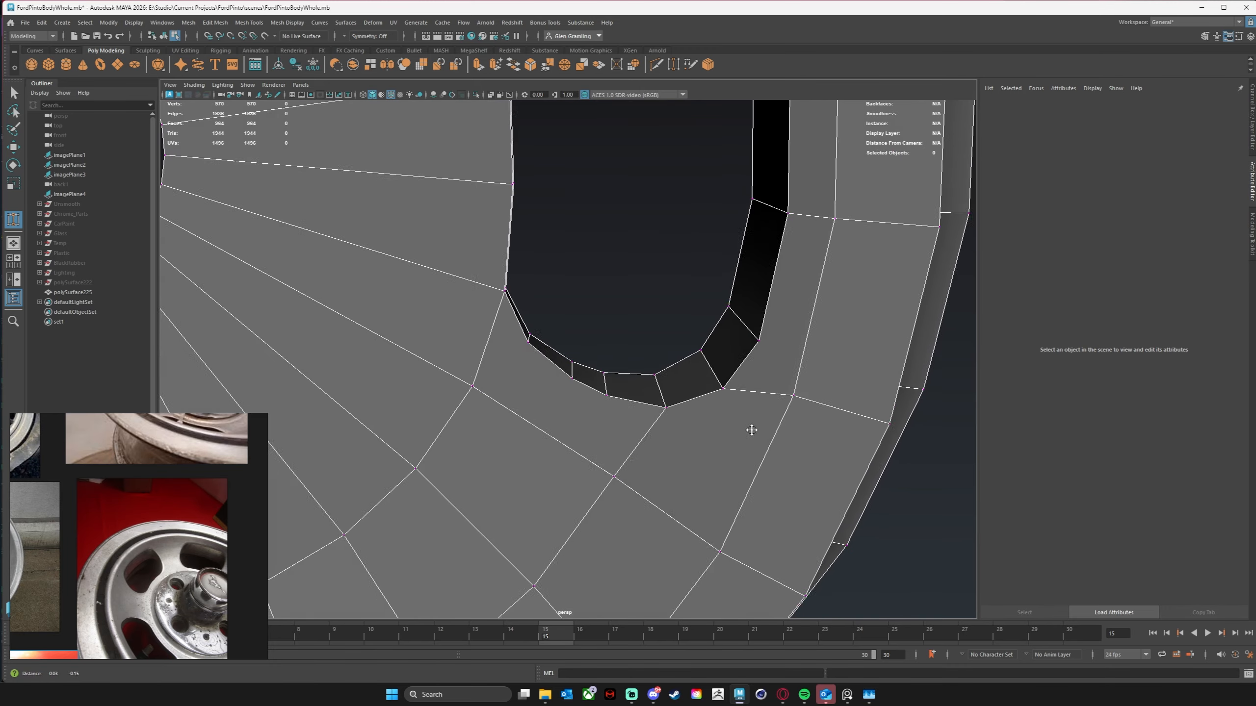
middle_click_drag(751, 430, 767, 328, "alt")
key("ctrl+shift+x")
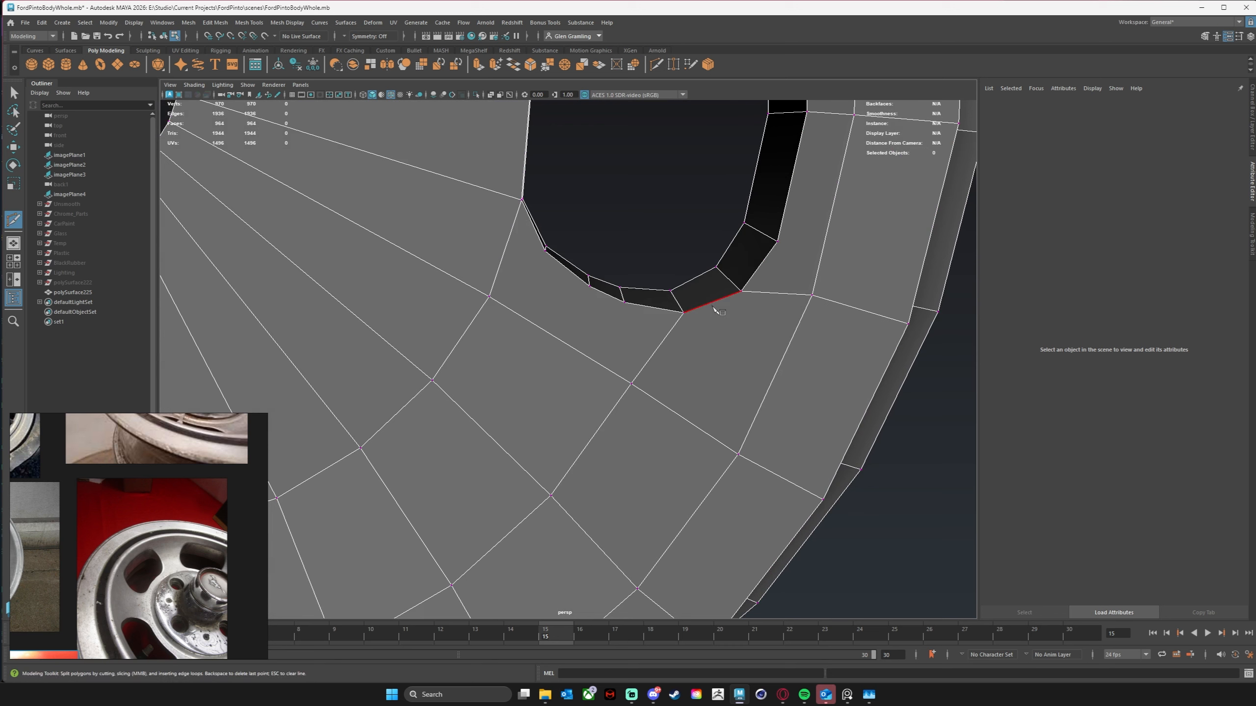
key("Return")
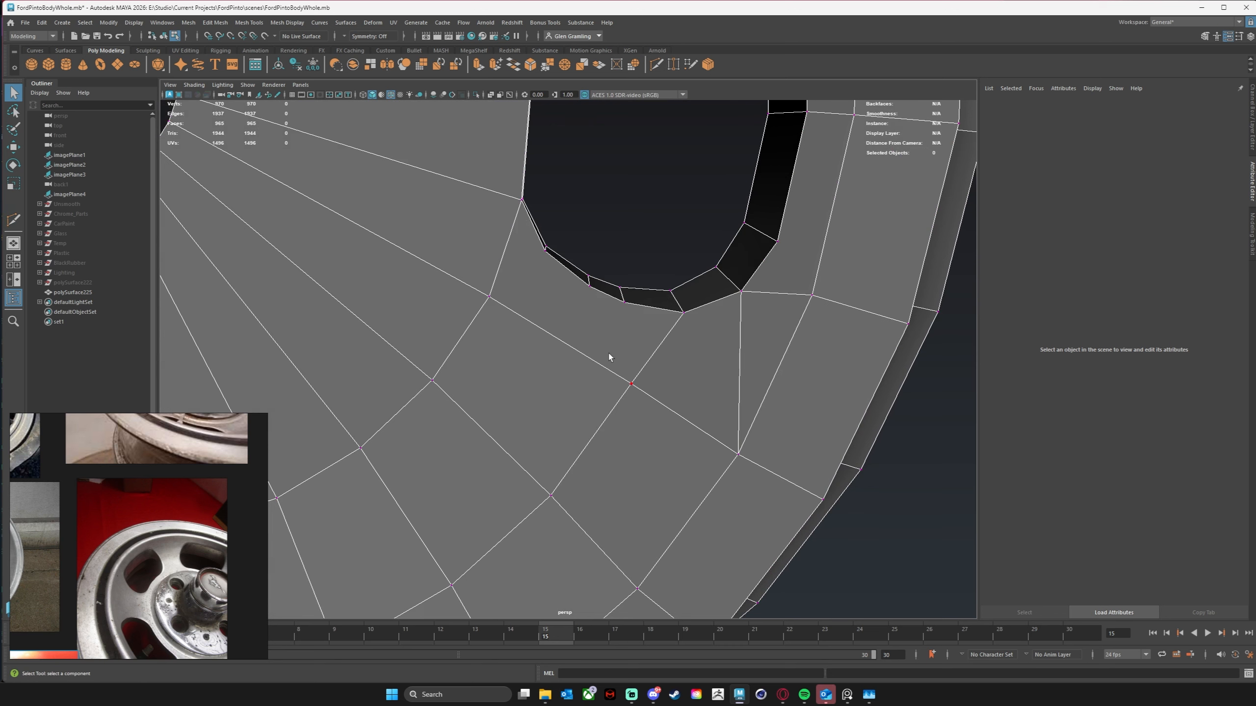
left_click(631, 383)
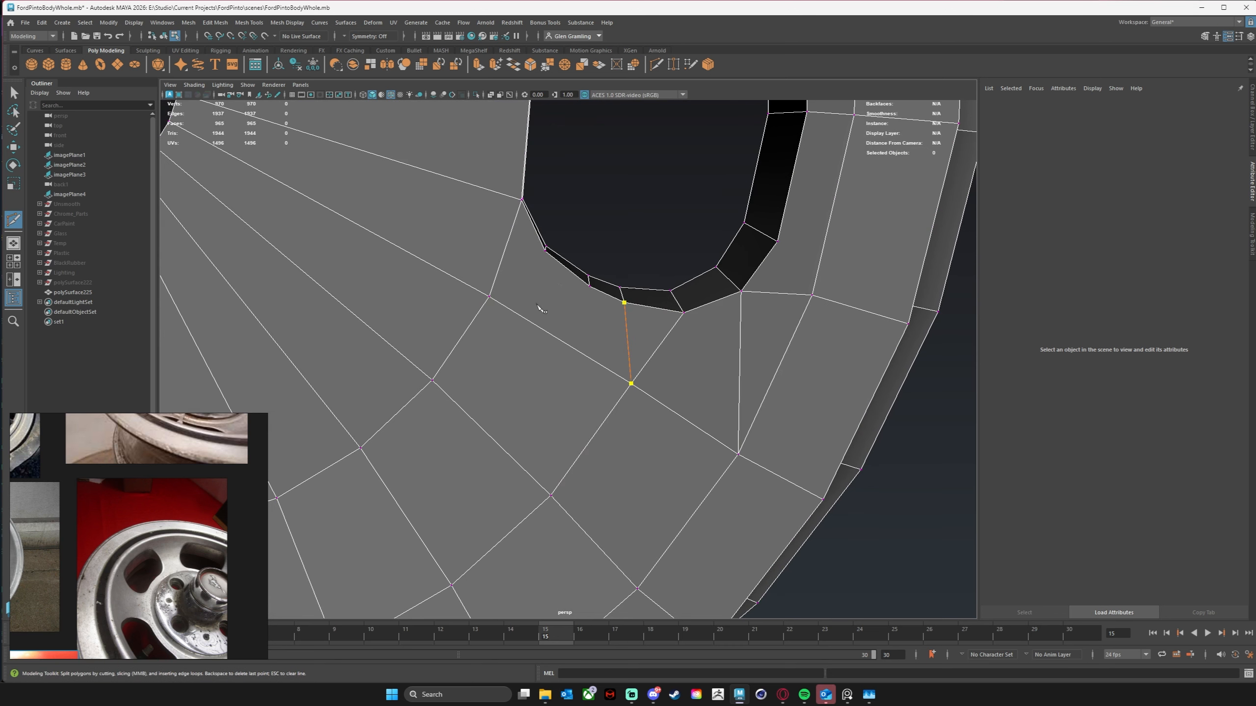
key("q")
key("ctrl+shift+x")
left_click(544, 245)
key("q")
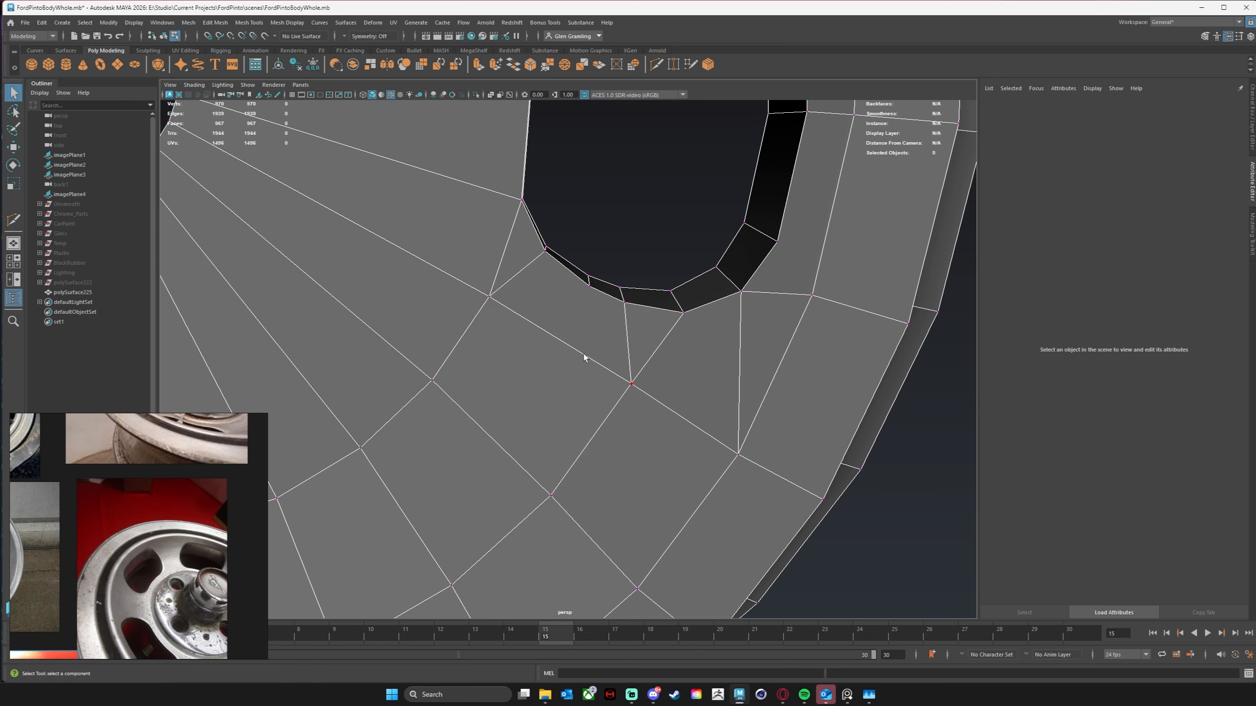
key("ctrl+shift+x")
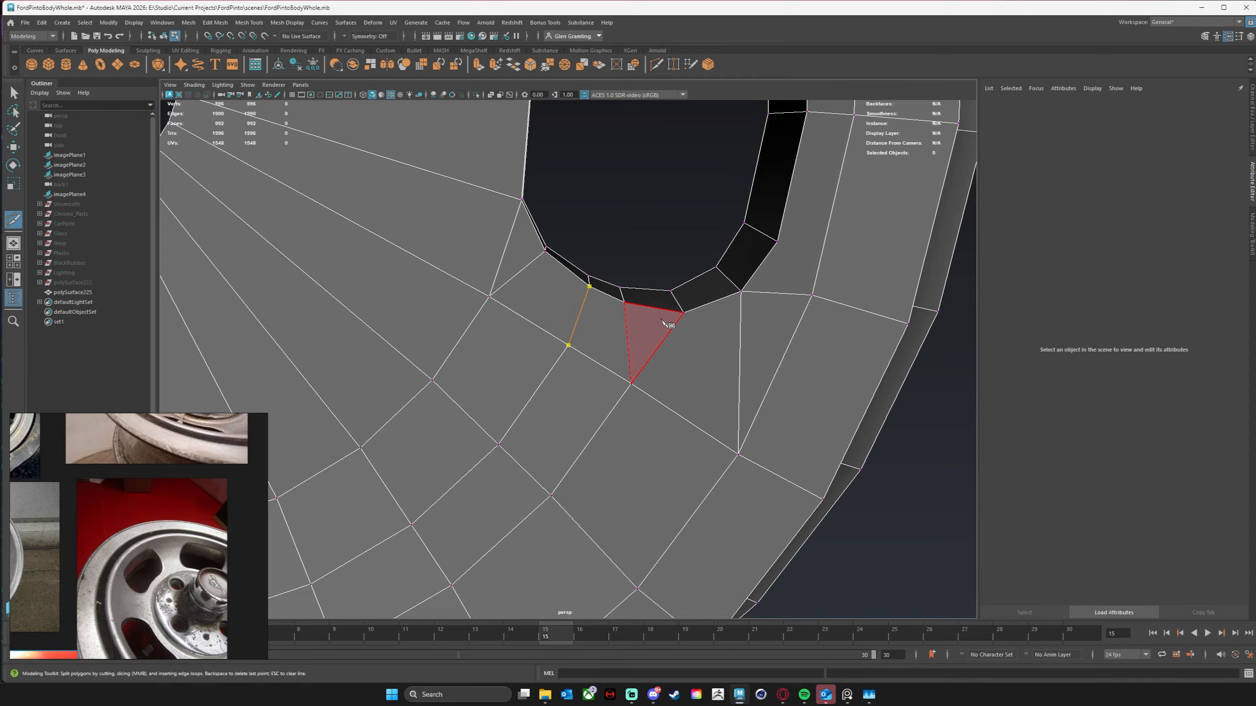
Step: Return the wheel to object mode and check the opening's rounded end in smooth preview before going back to the unsmoothed mesh
left_click_drag(609, 337, 616, 367, "alt")
key("3")
key("w")
right_click_drag(616, 368, 661, 303)
left_click(903, 322)
left_click_drag(903, 322, 751, 303, "alt")
left_click(725, 377)
key("1")
left_click_drag(725, 376, 717, 337, "alt")
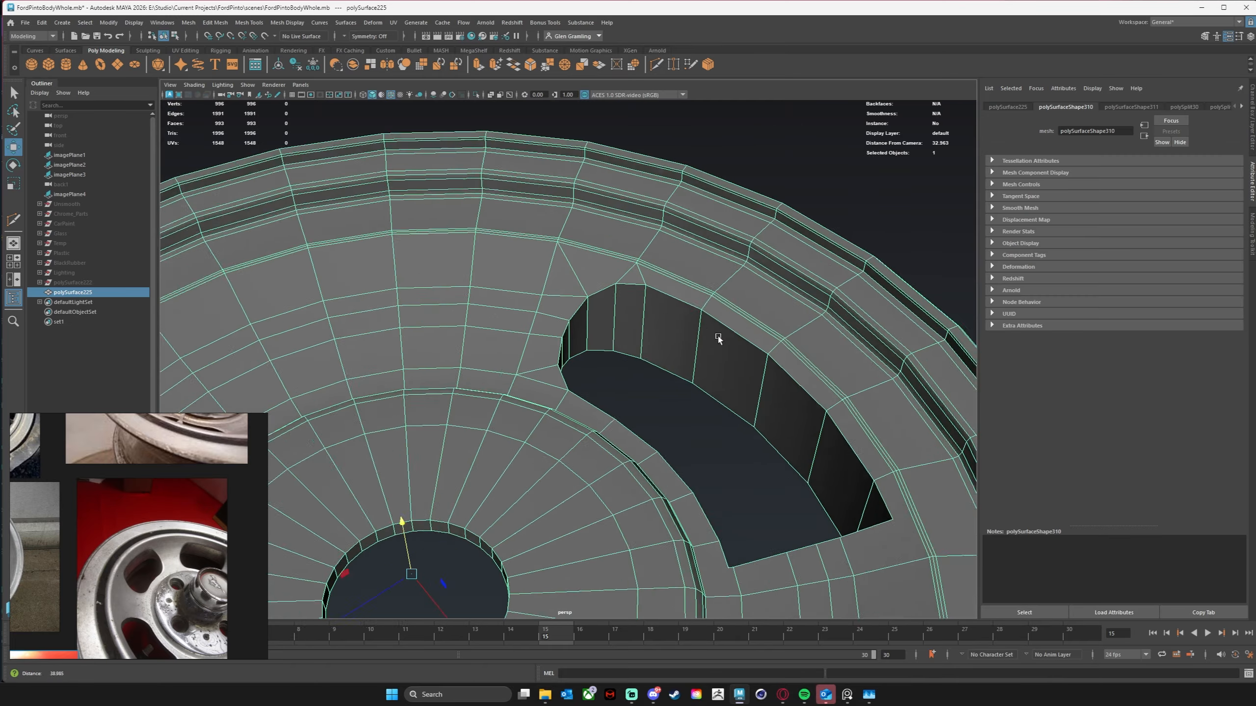
Step: Select the full edge loop around the opening's front rim and bevel it with a reduced fraction
scroll(715, 332, "up", 5)
left_click(657, 64)
left_click_drag(702, 277, 771, 331, "alt")
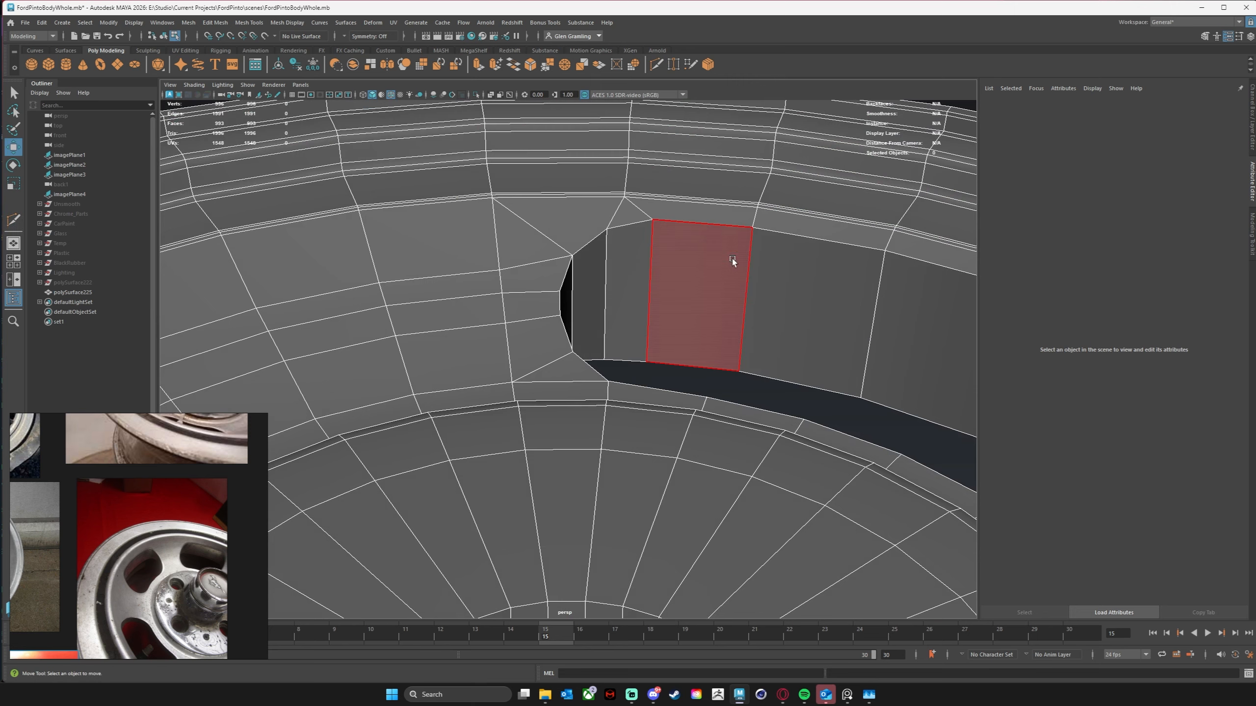
double_click(729, 225)
left_click_drag(732, 227, 524, 401, "alt")
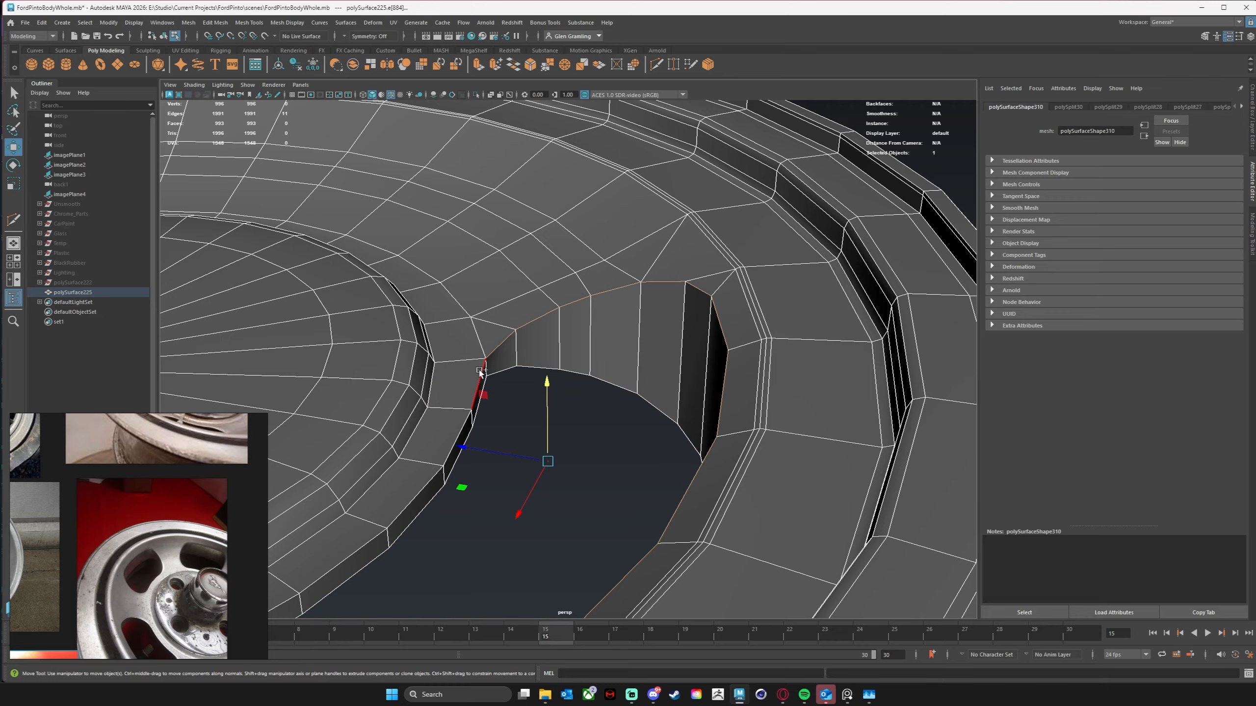
left_click_drag(522, 389, 552, 409, "alt")
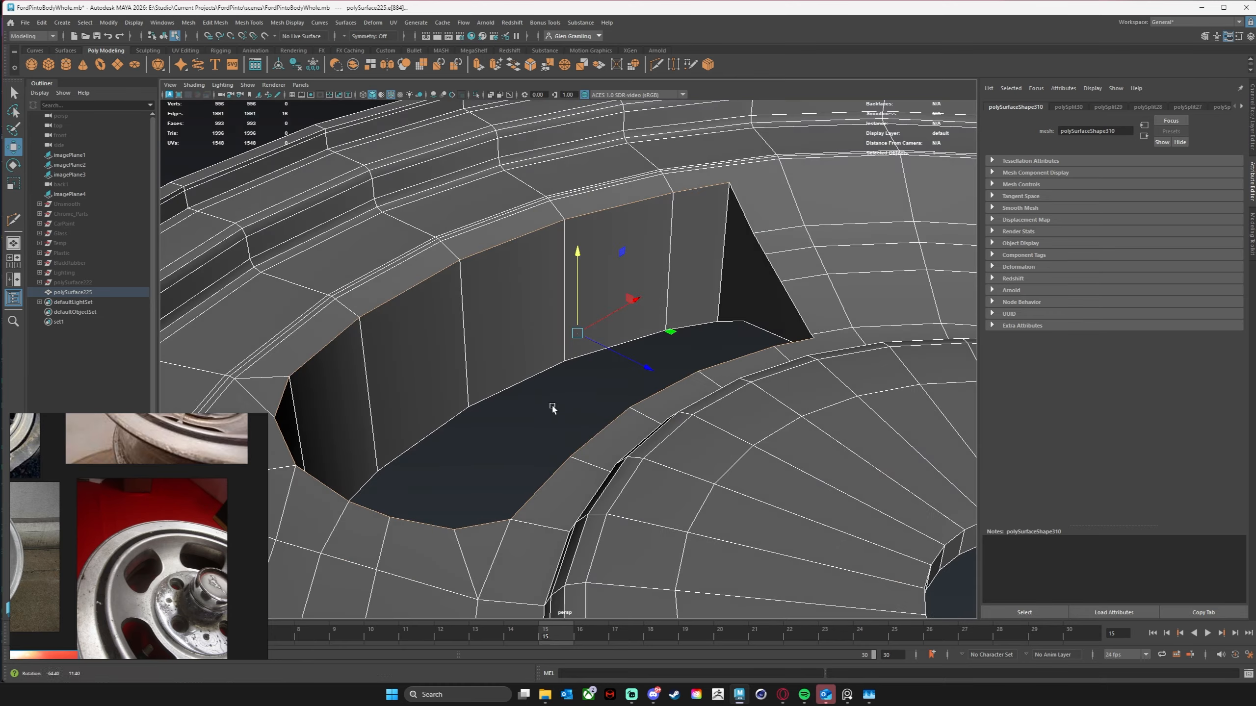
left_click_drag(442, 393, 562, 290, "alt")
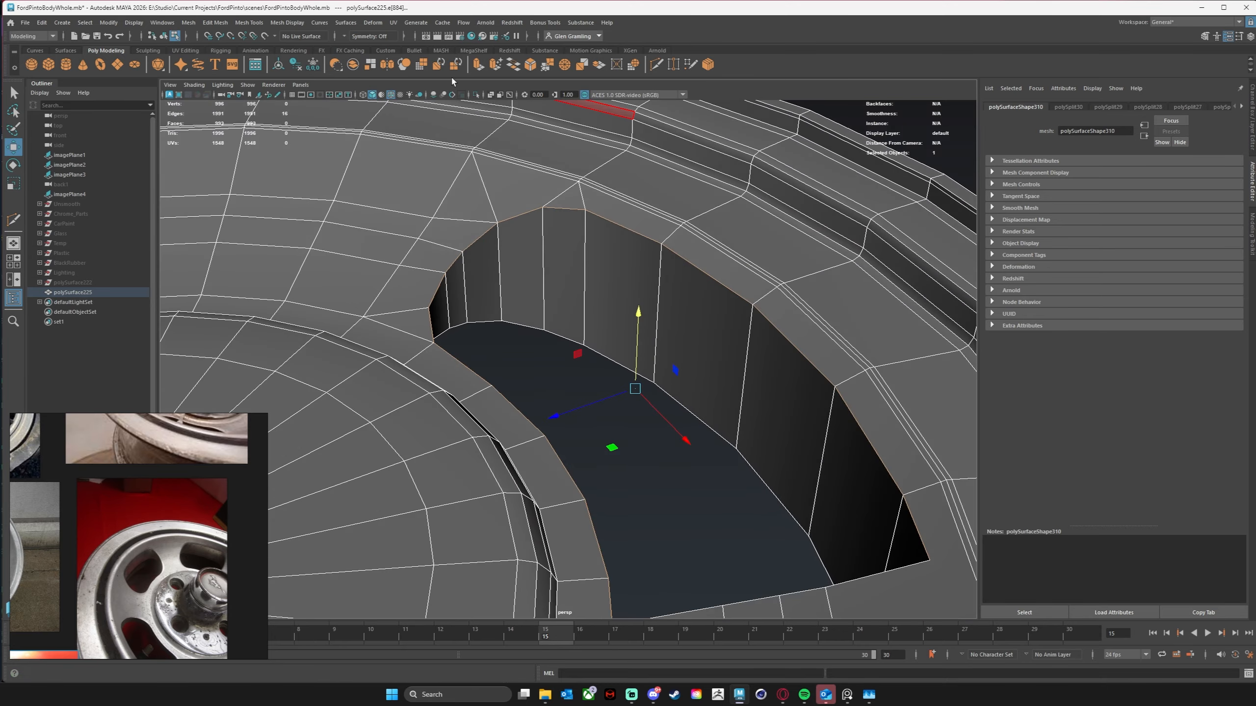
left_click(530, 65)
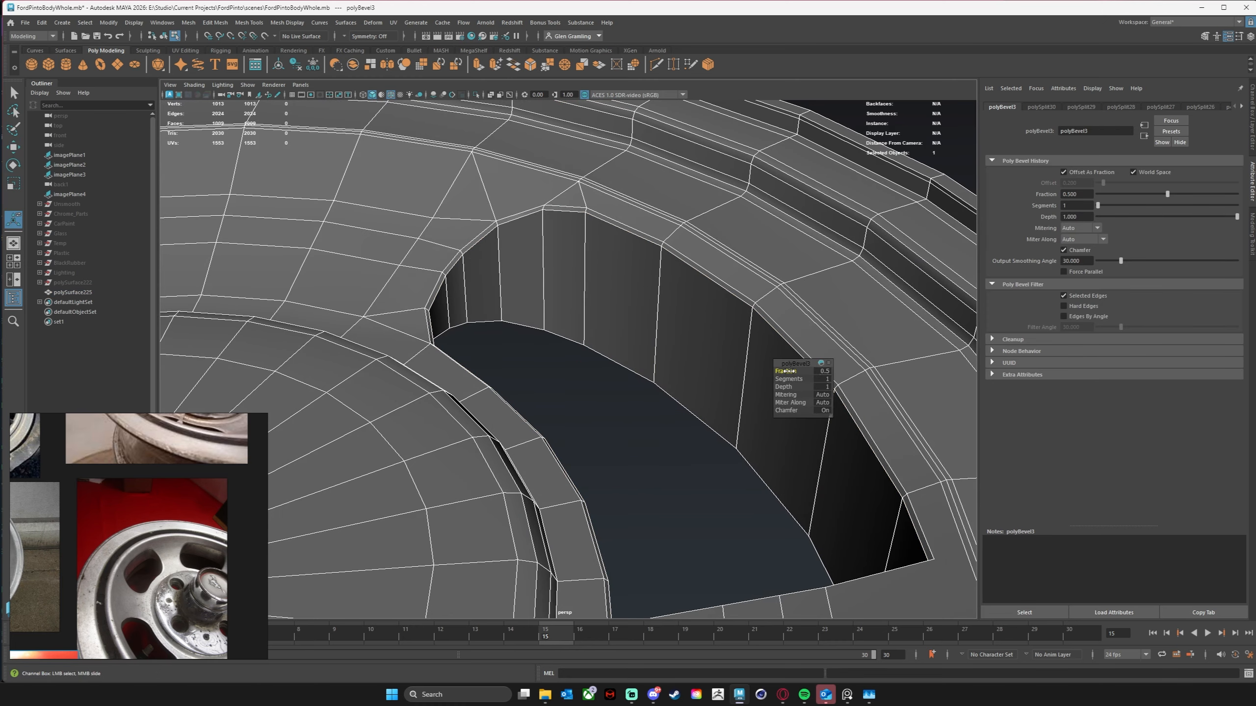
mouse_move(787, 371)
left_mouse_down()
mouse_move(774, 371)
mouse_move(786, 371)
left_mouse_up()
Step: Select the full edge loop around the opening's back rim and bevel it with a fraction of 0.4
left_click_drag(672, 391, 534, 399, "alt")
double_click(564, 345)
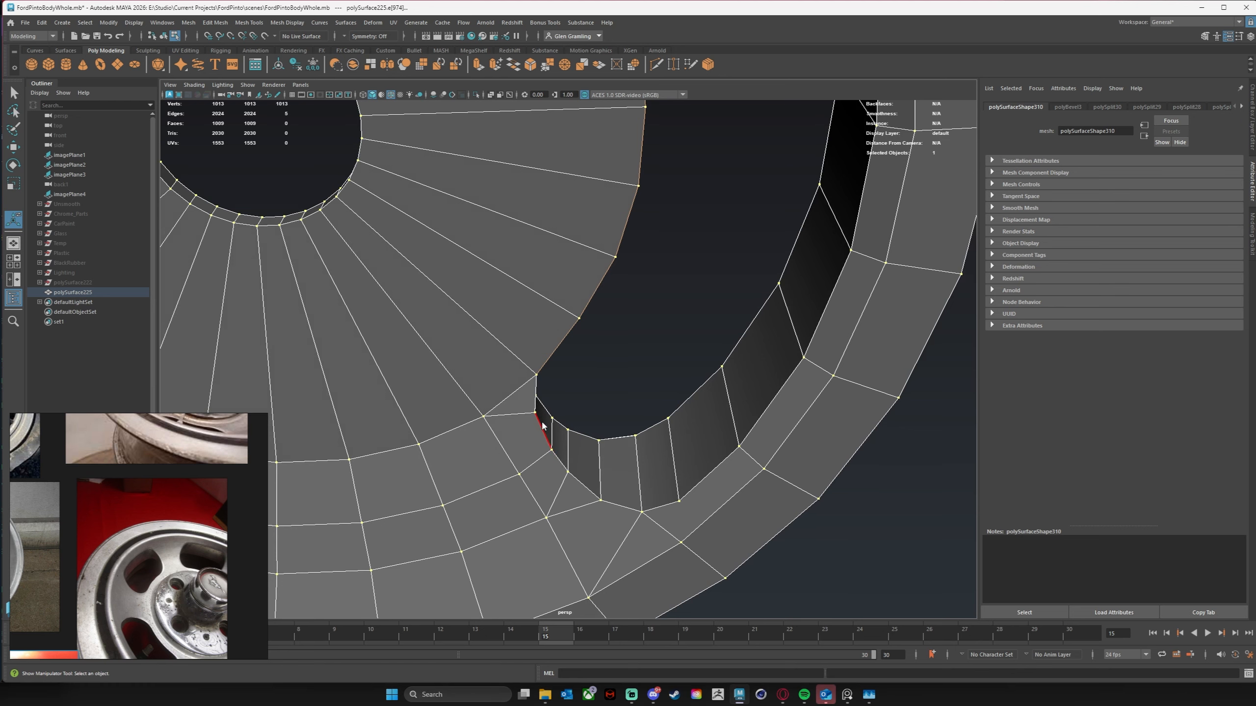
key("q")
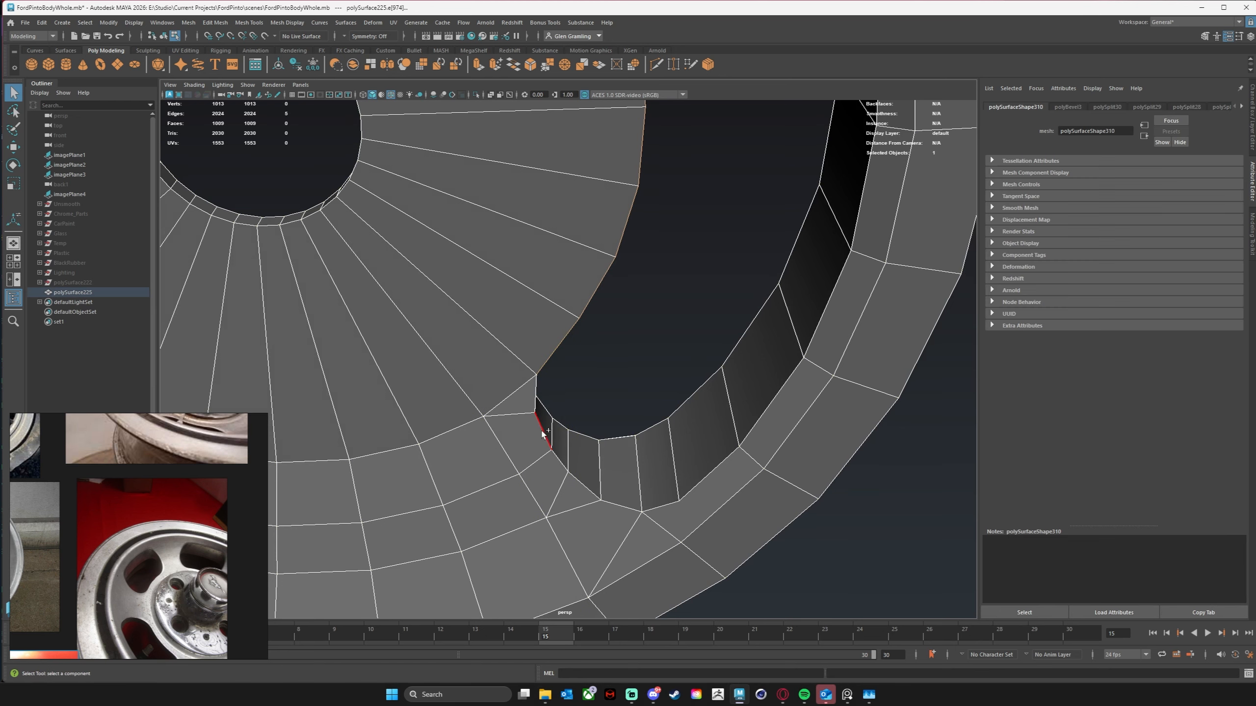
double_click(663, 509, "shift")
left_click_drag(769, 420, 786, 371, "alt")
left_click(530, 64)
left_click_drag(689, 391, 697, 303, "alt")
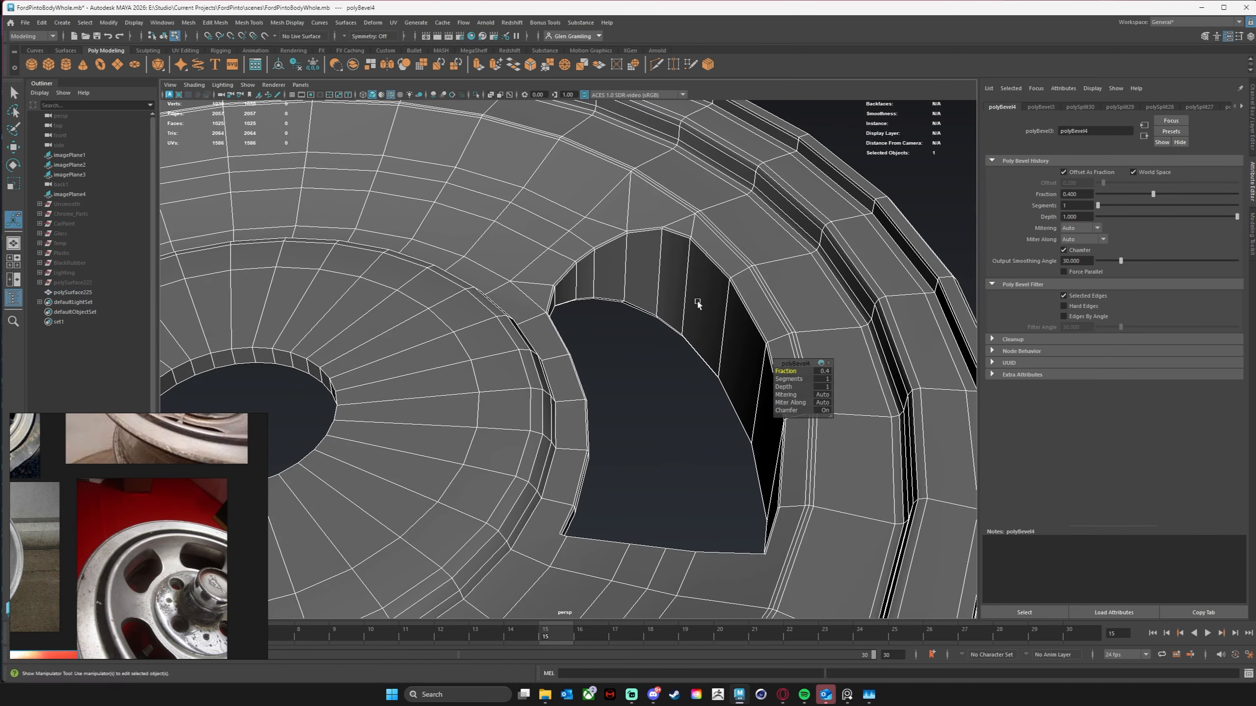
Step: Insert an edge loop at 50% along the opening's inner walls with Multi-Cut
left_click(656, 65)
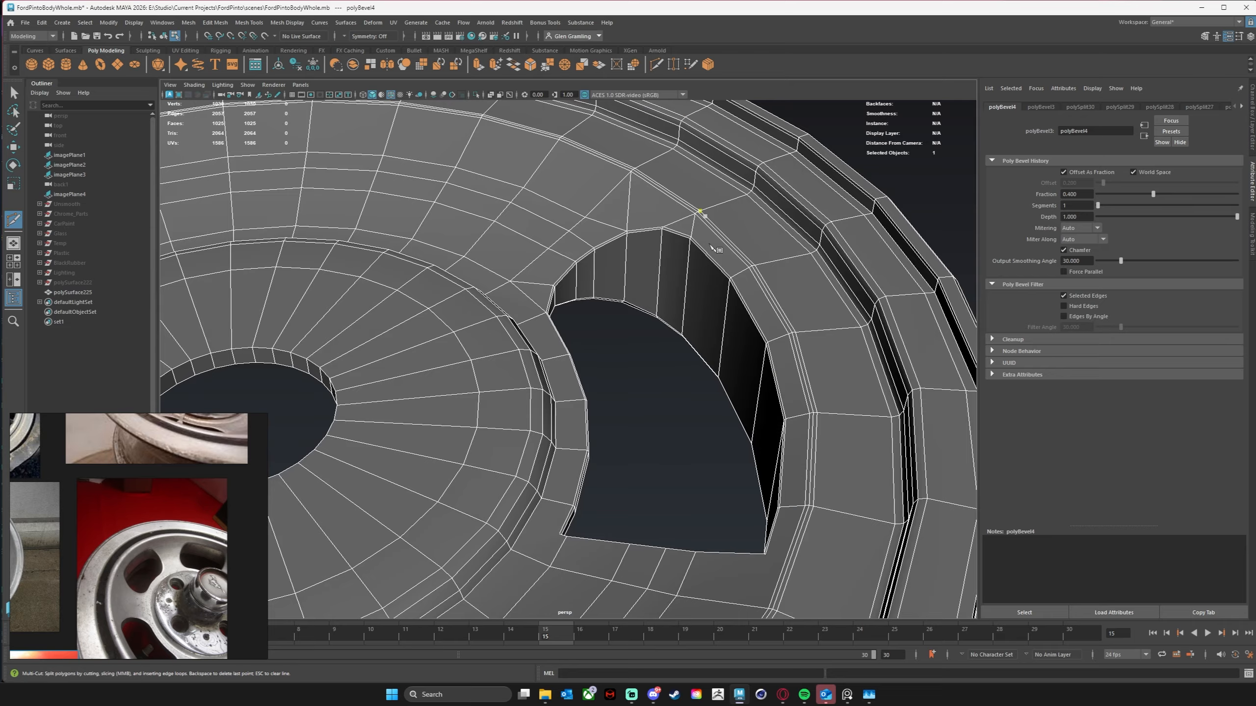
key("q")
left_click_drag(712, 247, 731, 320, "alt")
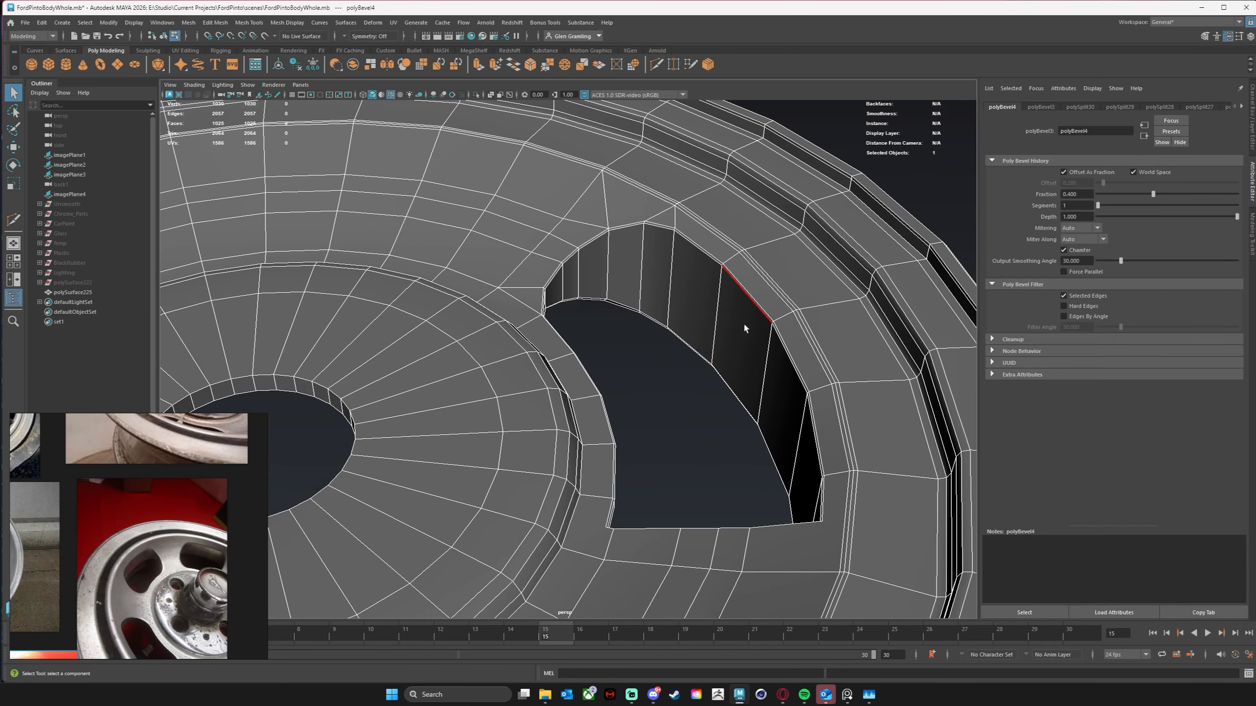
key("w")
right_click_drag(721, 310, 763, 294)
left_click(638, 422)
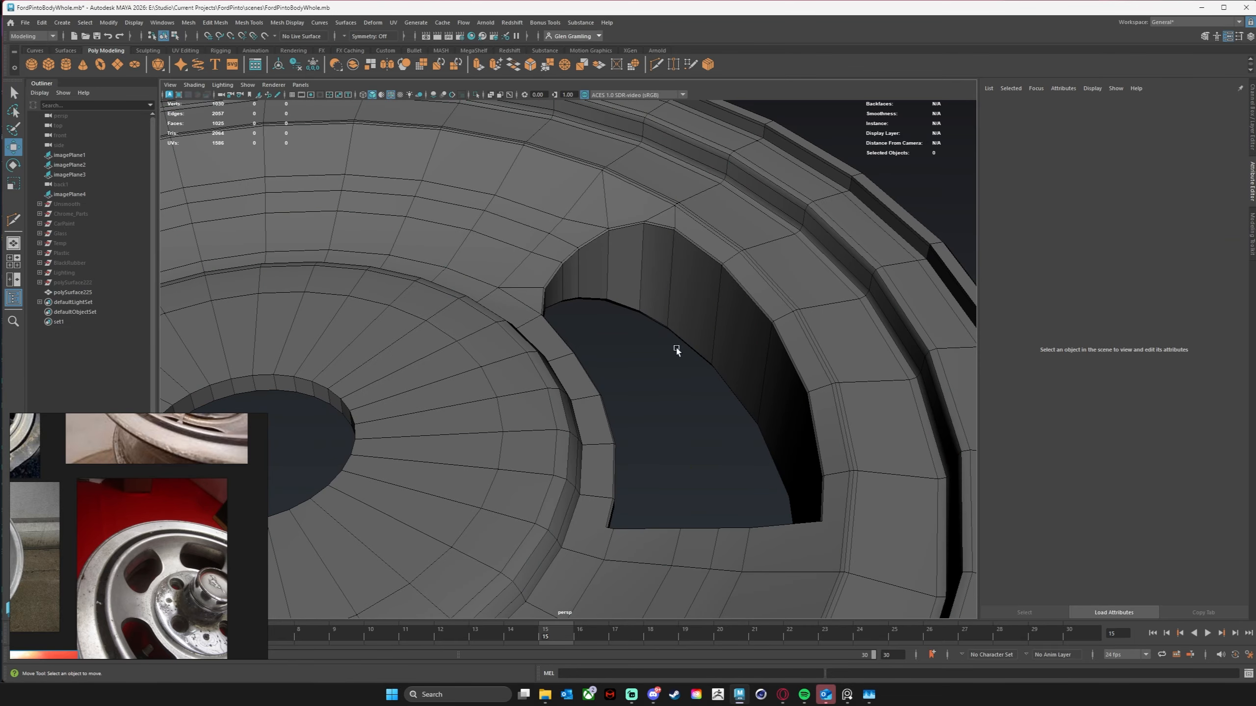
left_click(676, 350)
left_click(655, 66)
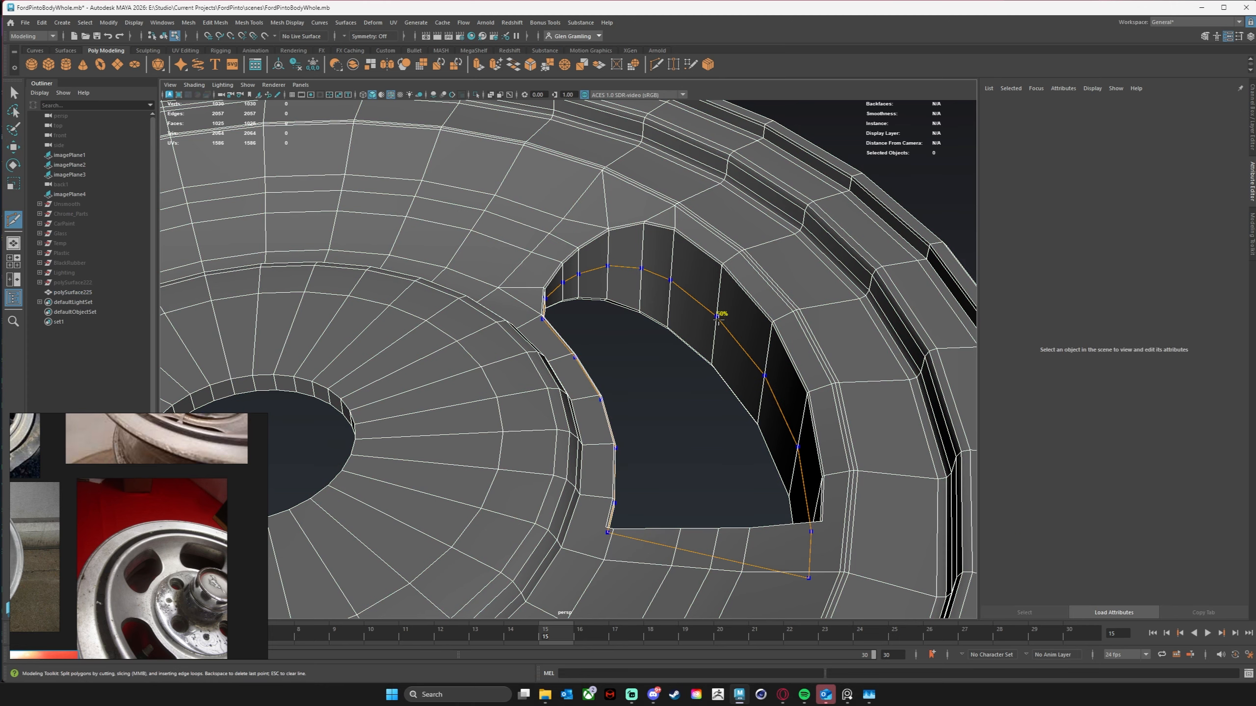
left_click(718, 316, "ctrl+shift")
Step: Return the wheel to object mode and examine the bevelled opening in smooth preview from both sides
left_click_drag(687, 468, 771, 432, "alt")
right_click_drag(772, 432, 673, 411, "alt")
key("3")
left_click_drag(674, 411, 683, 417, "alt")
right_click_drag(626, 246, 678, 228)
left_click(891, 192)
right_click_drag(891, 192, 638, 229, "alt")
left_click_drag(637, 229, 701, 255, "alt")
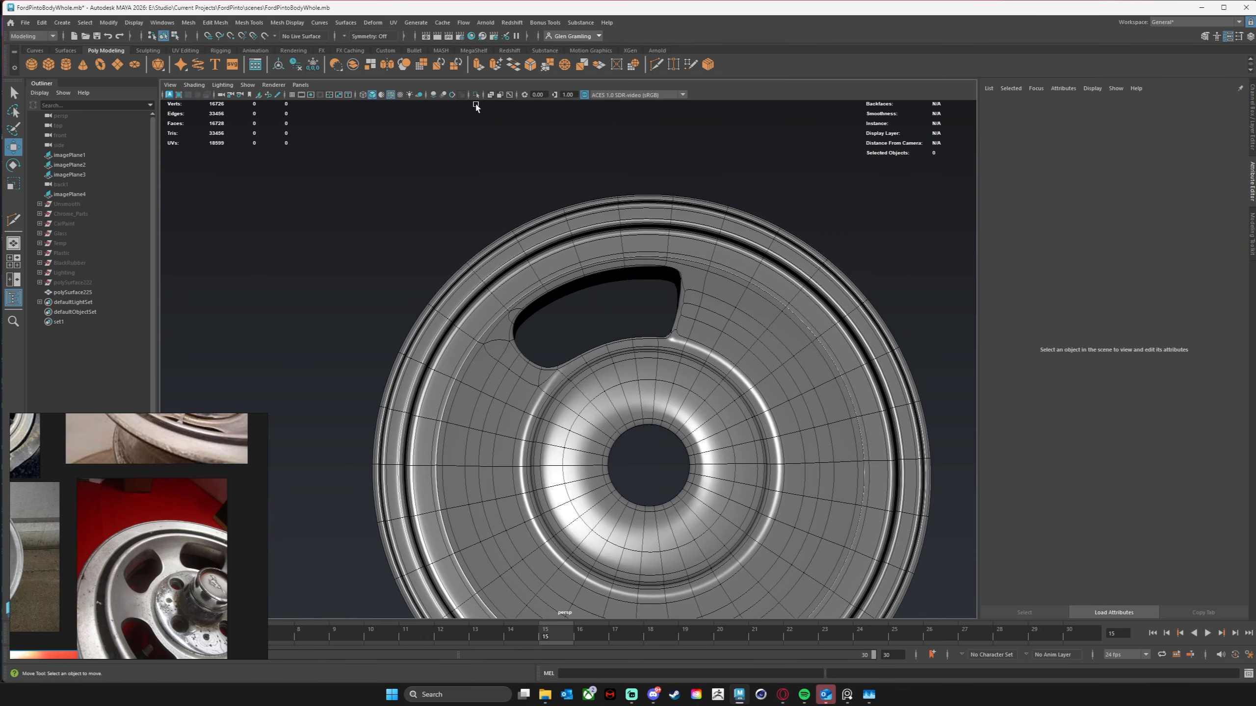
left_click(400, 94)
mouse_move(905, 243)
left_mouse_down("alt")
mouse_move(821, 233)
mouse_move(915, 249)
mouse_move(770, 250)
mouse_move(762, 244)
mouse_move(870, 232)
mouse_move(937, 247)
mouse_move(902, 242)
mouse_move(846, 201)
mouse_move(743, 188)
mouse_move(668, 196)
mouse_move(697, 257)
mouse_move(698, 241)
mouse_move(886, 243)
mouse_move(934, 217)
mouse_move(911, 253)
left_mouse_up("alt")
left_click(793, 301)
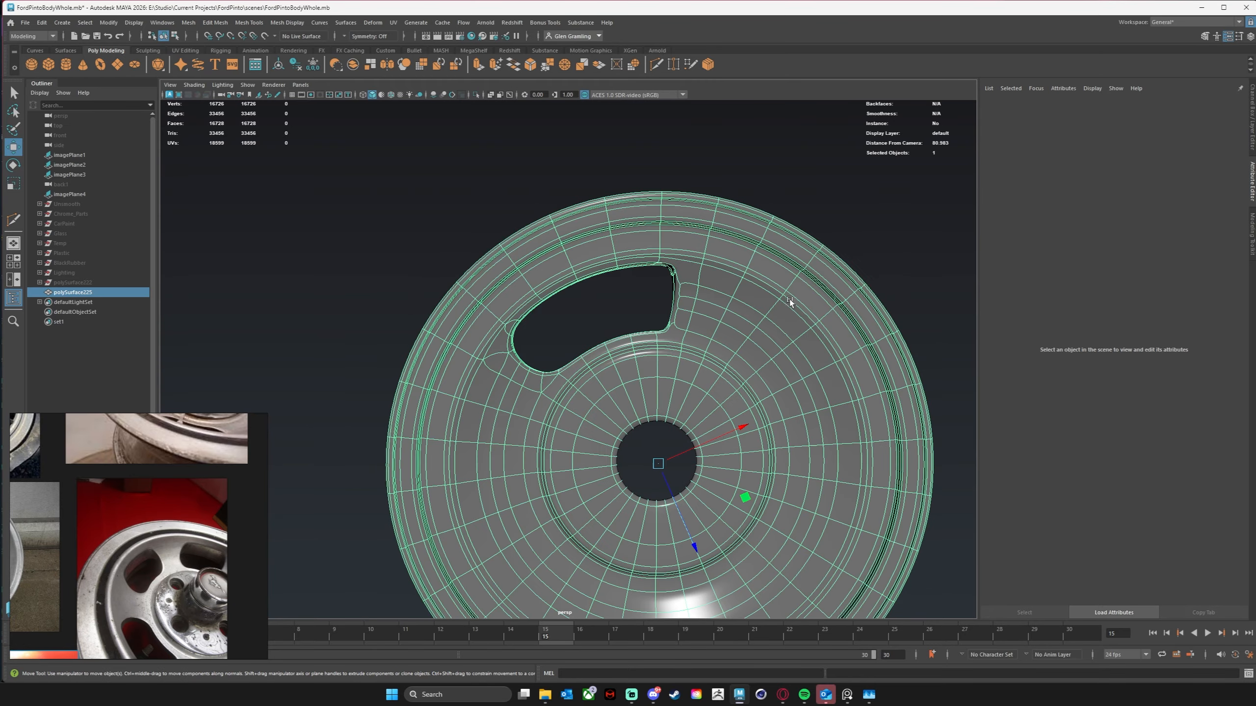
Step: Examine the unsmoothed wheel's topology around the opening and the hub hole from several angles
left_click_drag(753, 346, 704, 376, "alt")
middle_click_drag(703, 375, 712, 301, "alt")
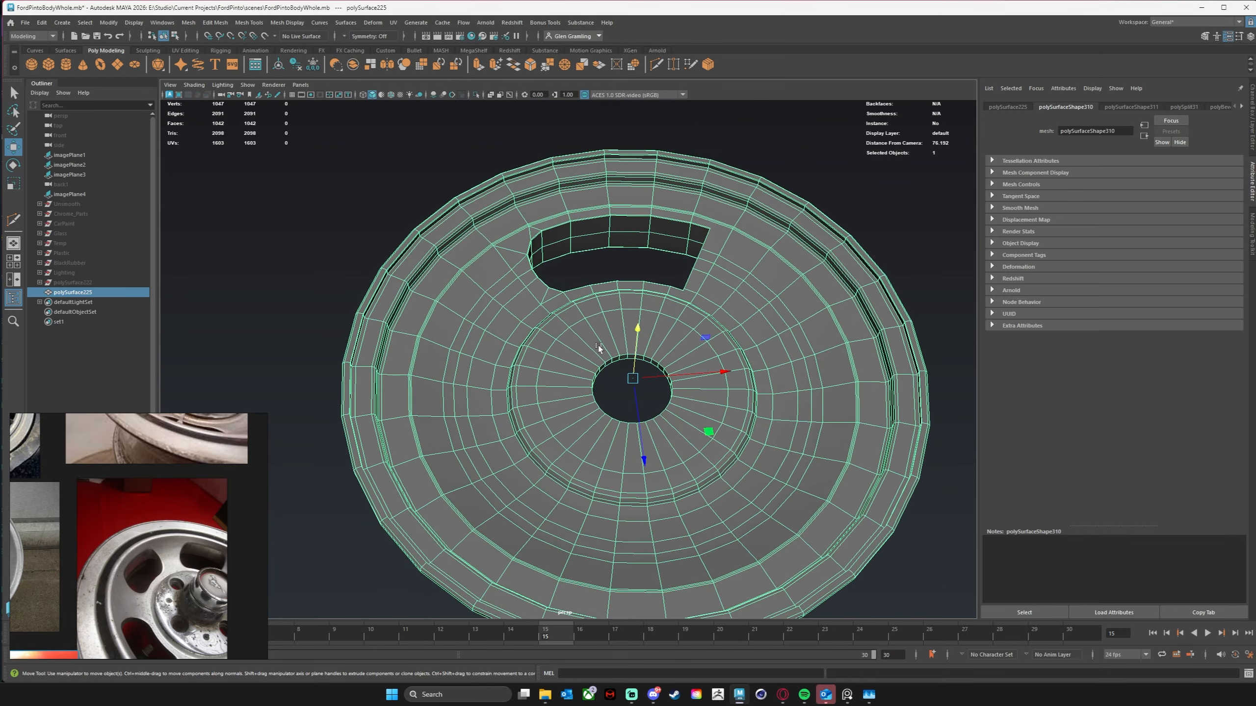
right_click_drag(599, 346, 755, 333, "alt")
left_click_drag(756, 330, 645, 391, "alt")
middle_click_drag(651, 399, 656, 378, "alt")
right_click_drag(661, 378, 628, 377, "alt")
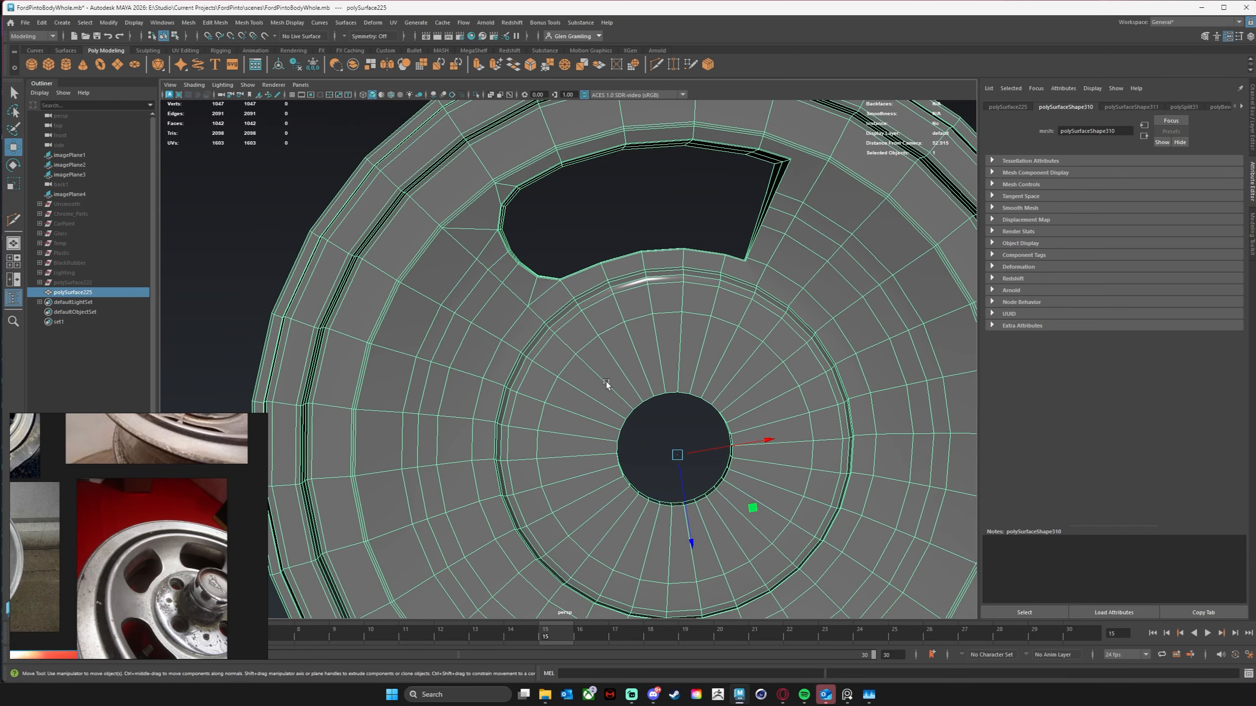
left_click_drag(585, 355, 613, 367, "alt")
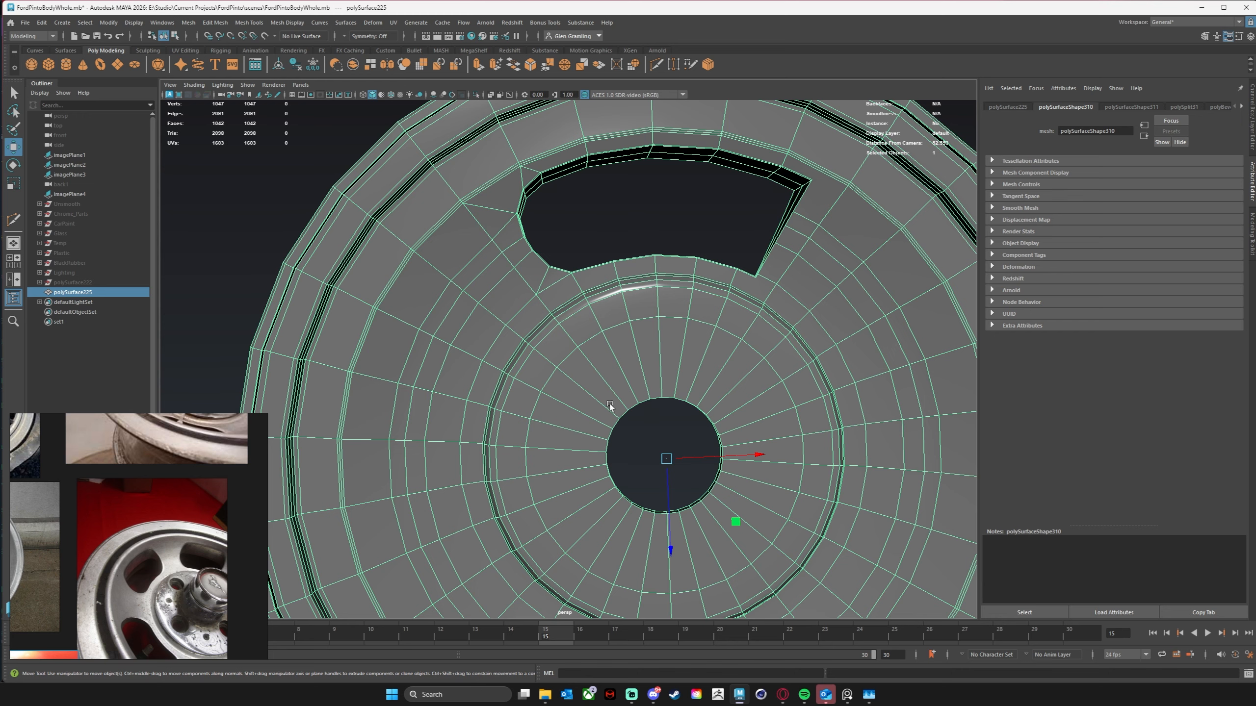
left_click_drag(610, 394, 532, 382, "alt")
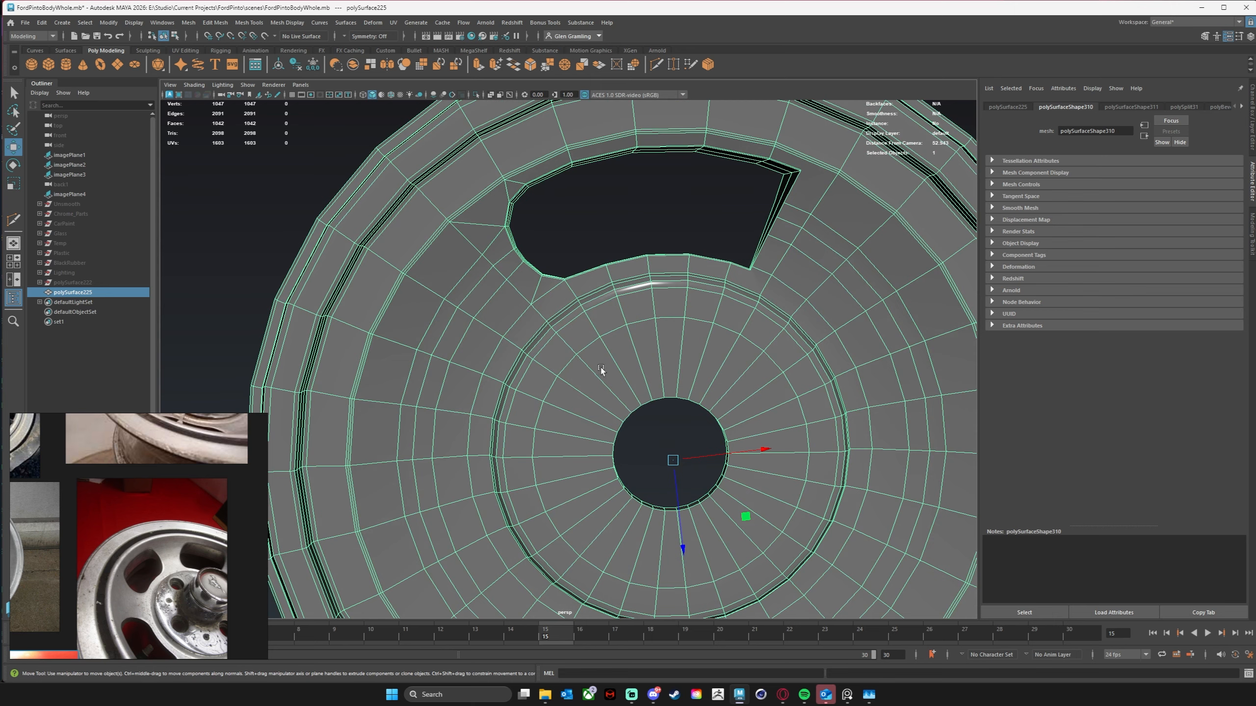
left_click_drag(634, 354, 592, 376, "alt")
right_click_drag(552, 395, 692, 374, "alt")
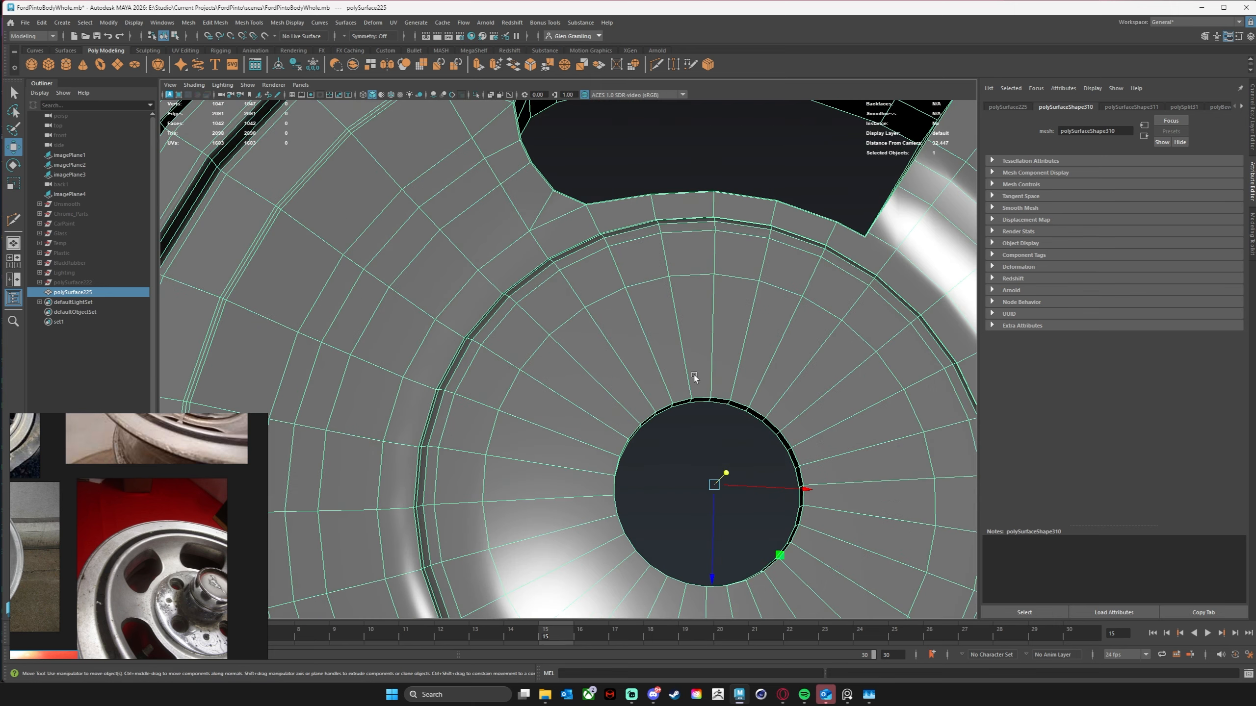
Step: Insert three concentric edge loops with Multi-Cut on the front hub face, between the hub hole and the surrounding raised ring
middle_click_drag(691, 374, 683, 289, "alt")
right_click_drag(709, 291, 673, 278, "alt")
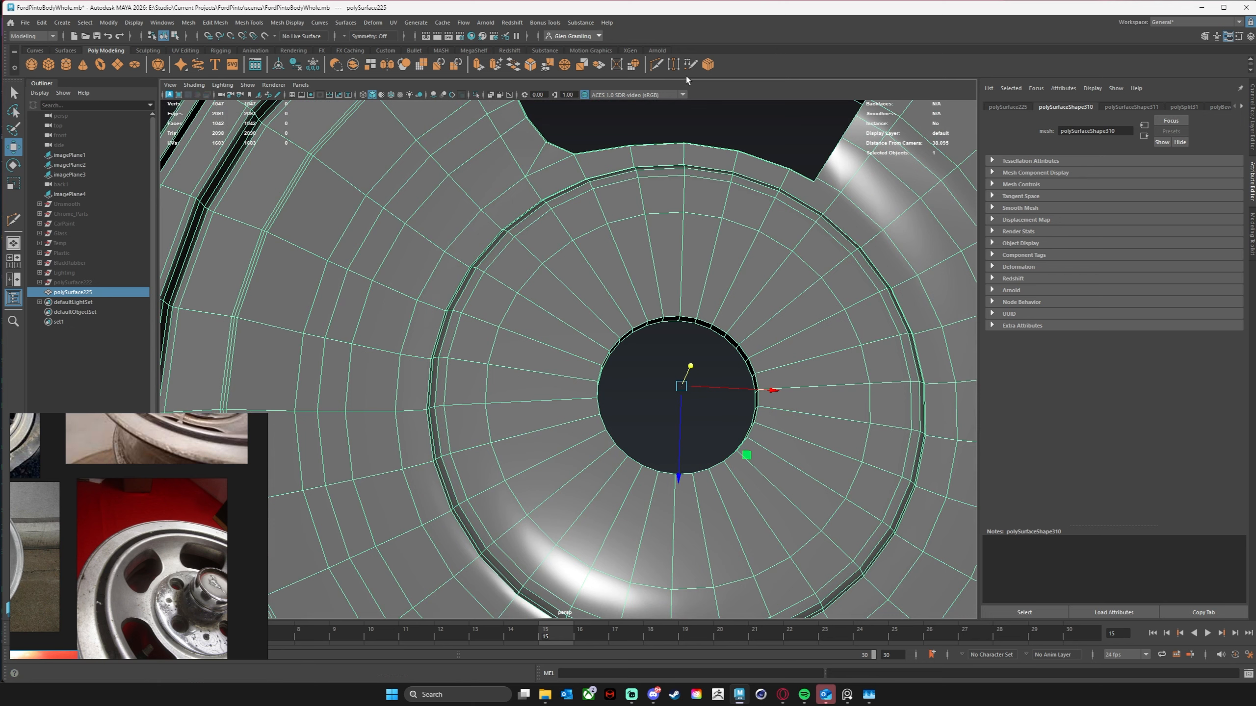
left_click(657, 64)
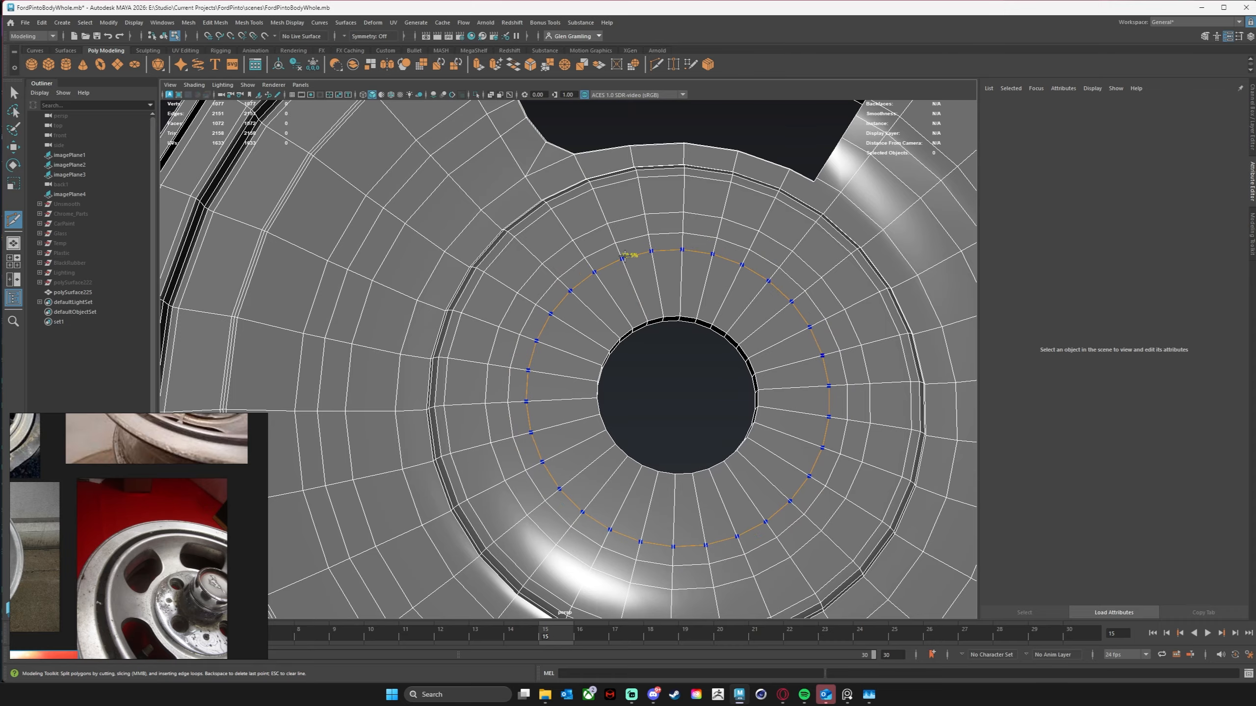
left_click(626, 257, "ctrl")
left_click(634, 274, "ctrl")
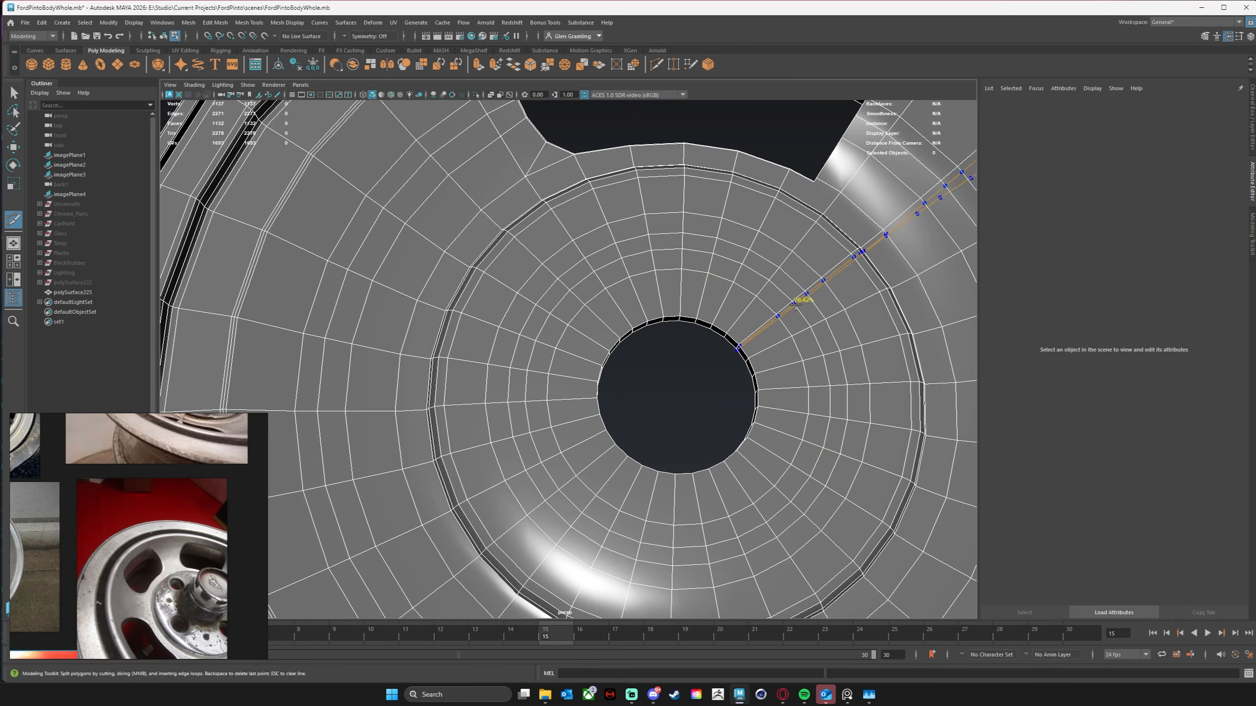
Step: Select a block of six adjacent faces, two wide and three deep, on the front hub face between the centre hole and the raised ring
left_click_drag(741, 300, 745, 329, "alt")
right_click_drag(741, 327, 670, 296, "alt")
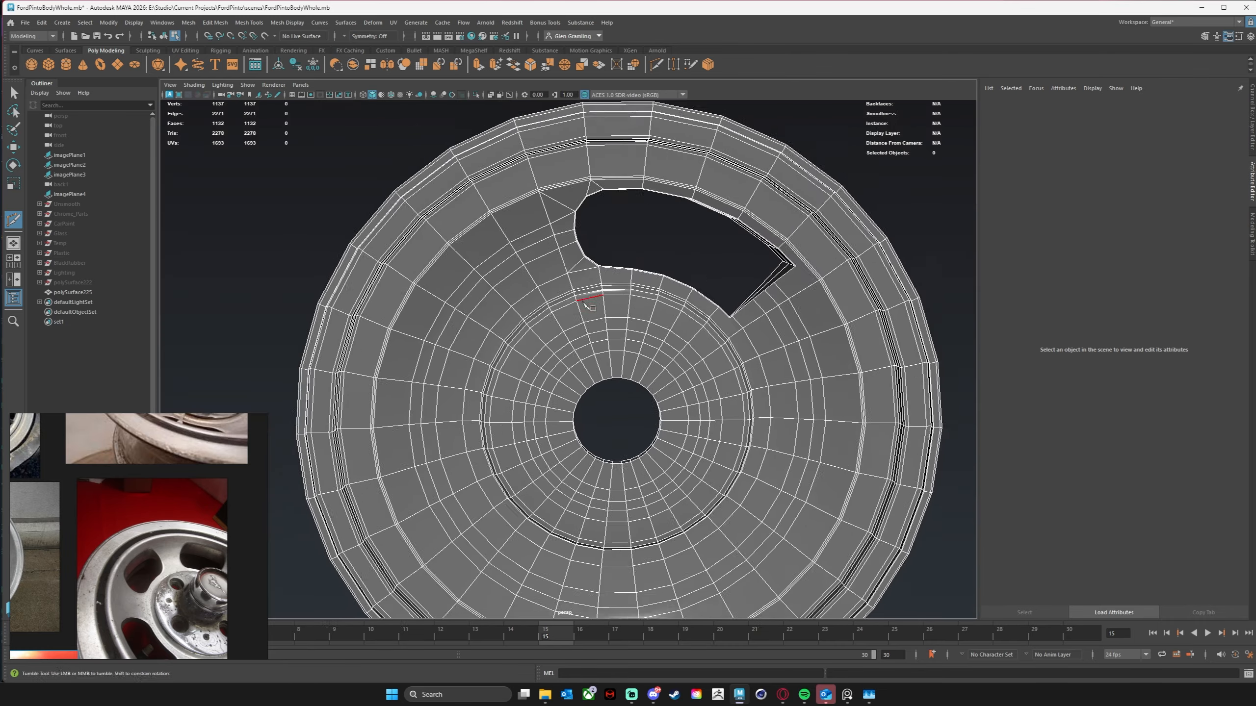
left_click_drag(670, 292, 613, 301, "alt")
right_click_drag(613, 300, 702, 309, "alt")
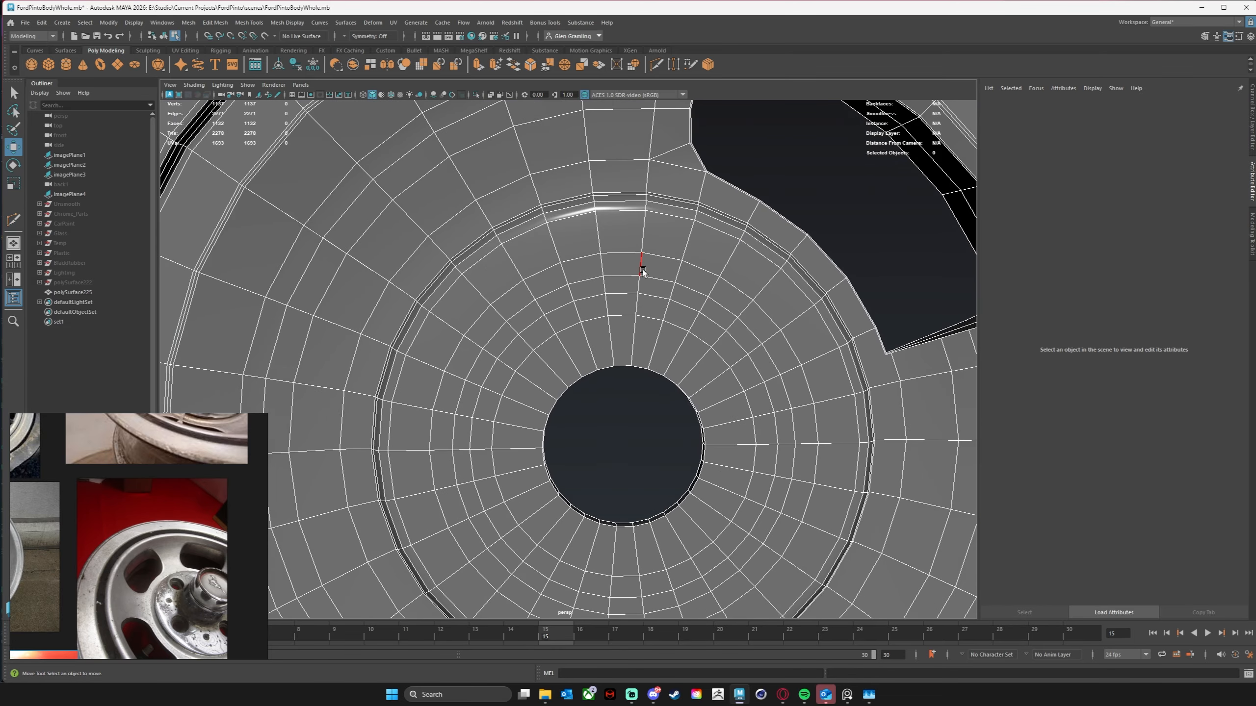
left_click(626, 273)
left_click(623, 289, "shift")
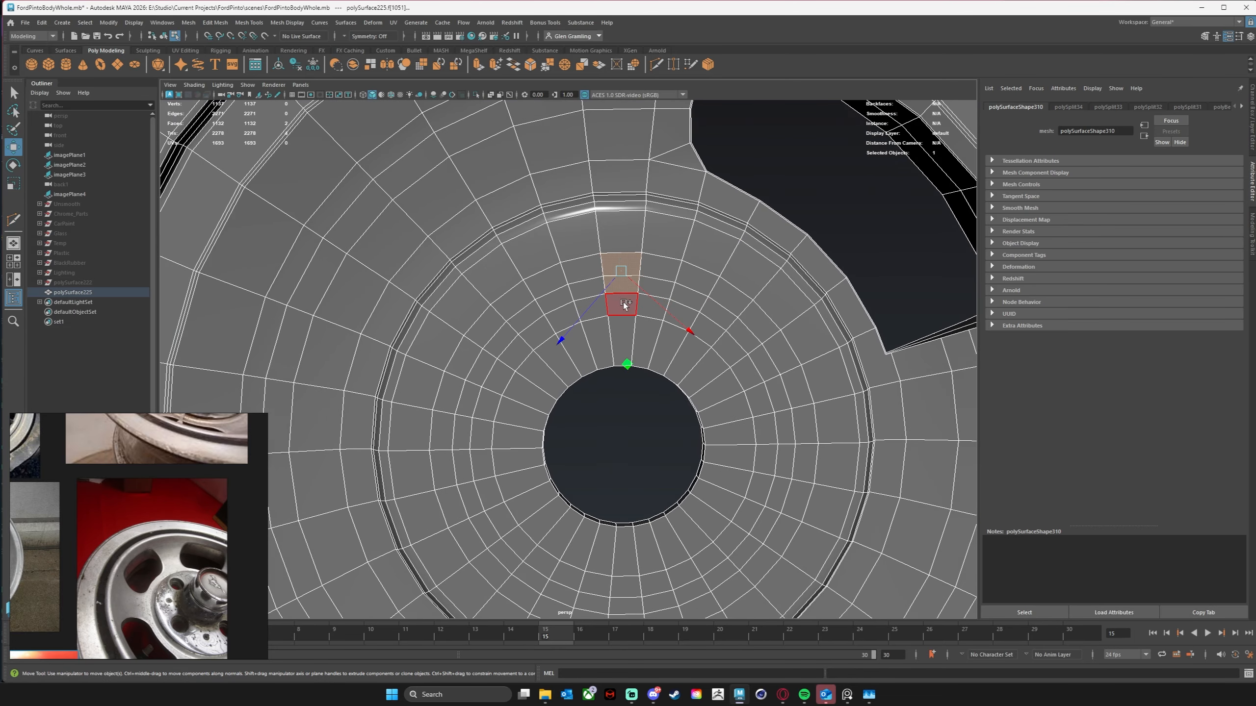
left_click_drag(599, 309, 602, 310, "shift")
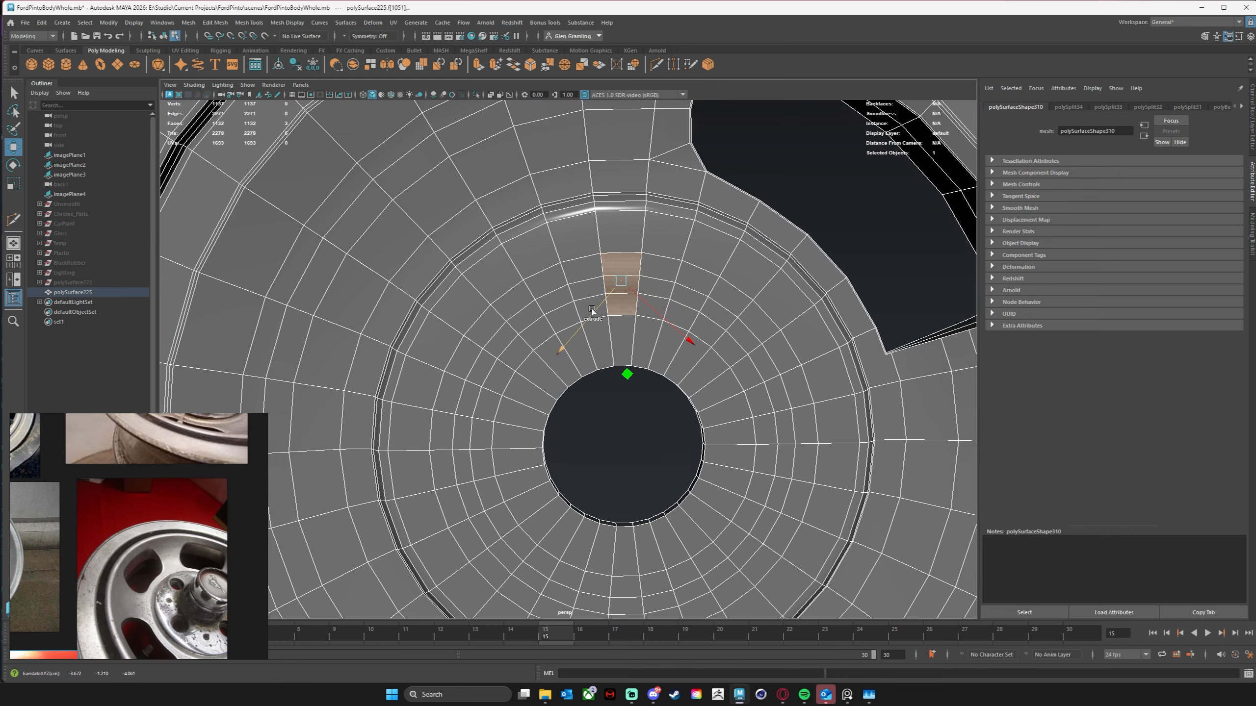
left_click(586, 310, "shift")
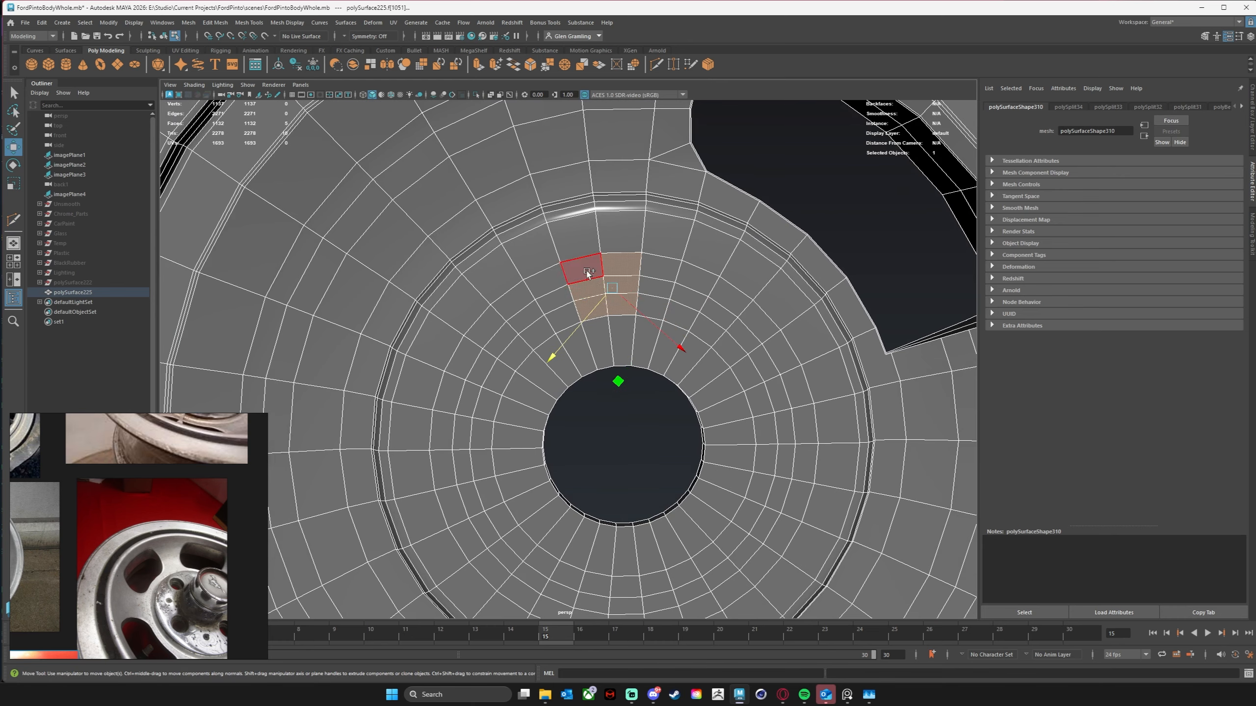
left_click(587, 273, "shift")
left_click_drag(711, 356, 544, 494, "alt")
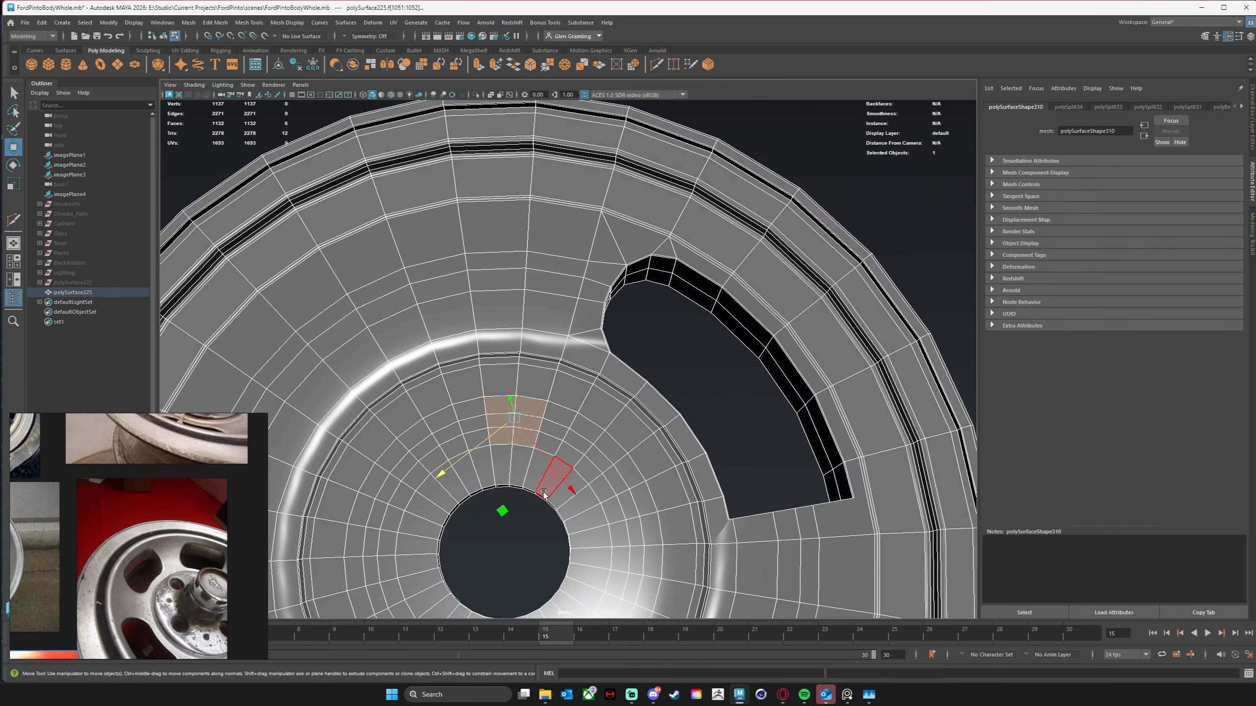
left_click_drag(593, 366, 707, 388, "alt")
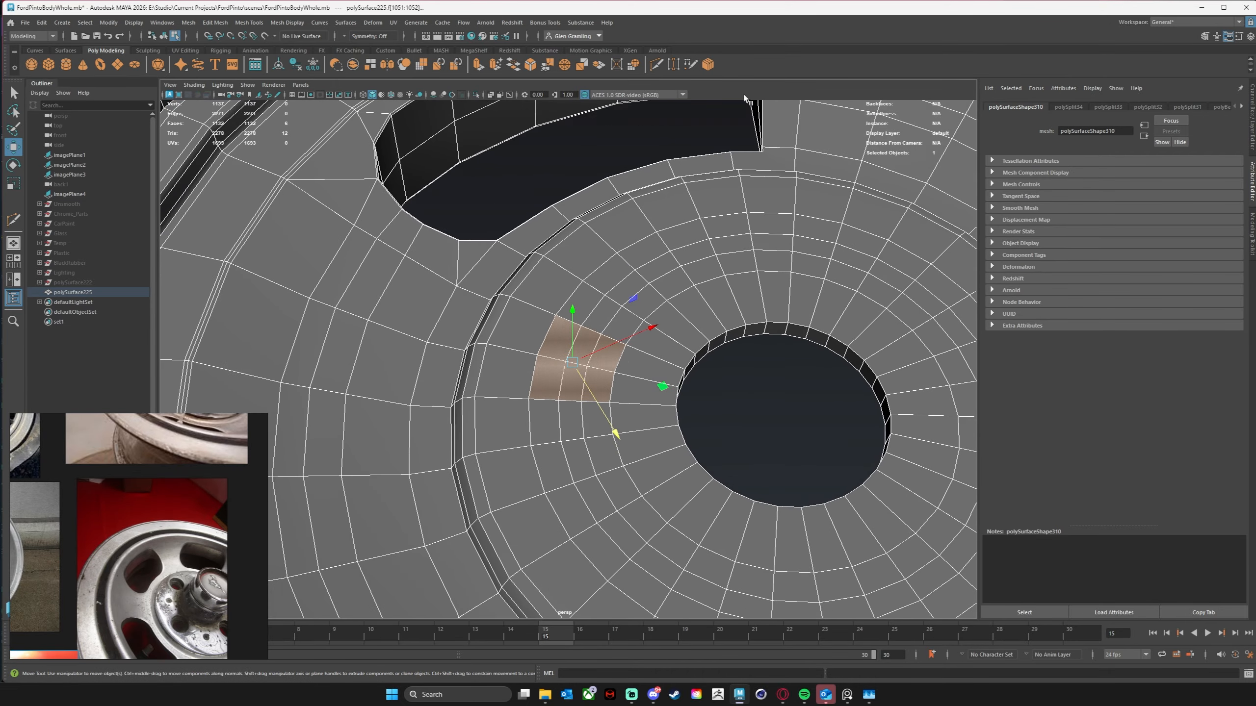
Step: Circularize the six selected hub faces and set the twist to 17
left_click(632, 65)
left_click_drag(683, 315, 606, 358, "alt")
scroll(625, 340, "down", 5)
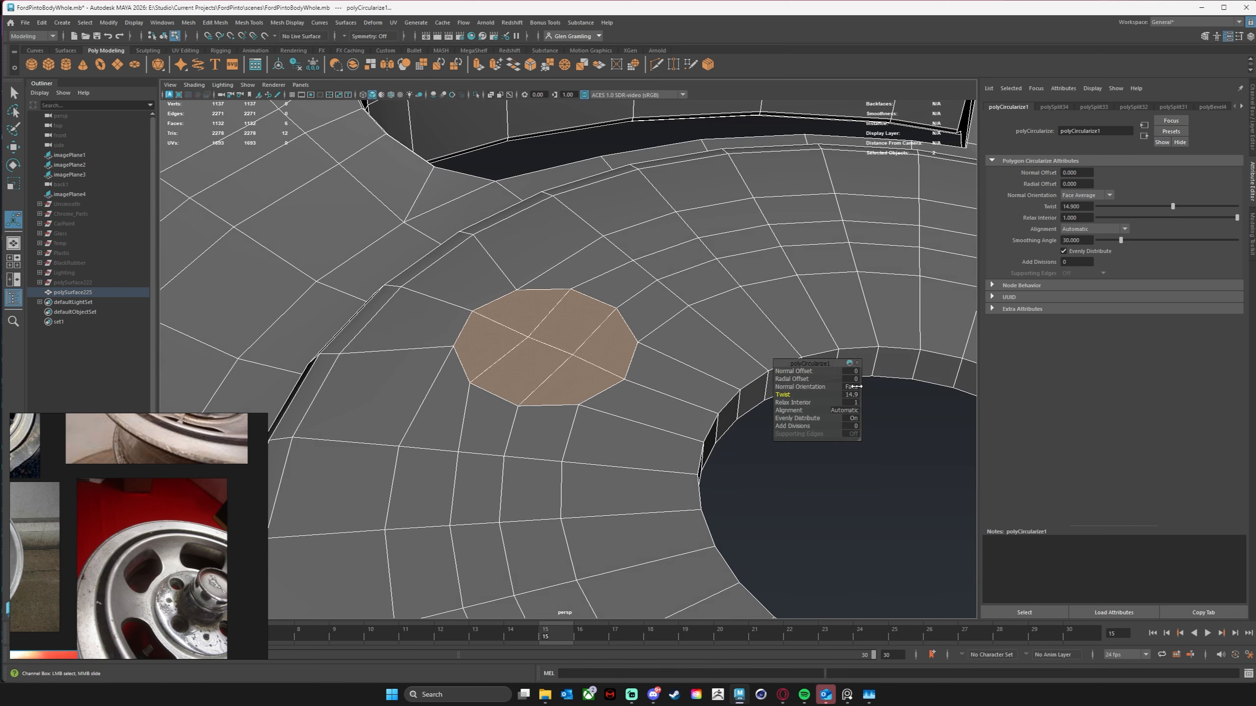
left_click_drag(704, 393, 836, 423, "alt")
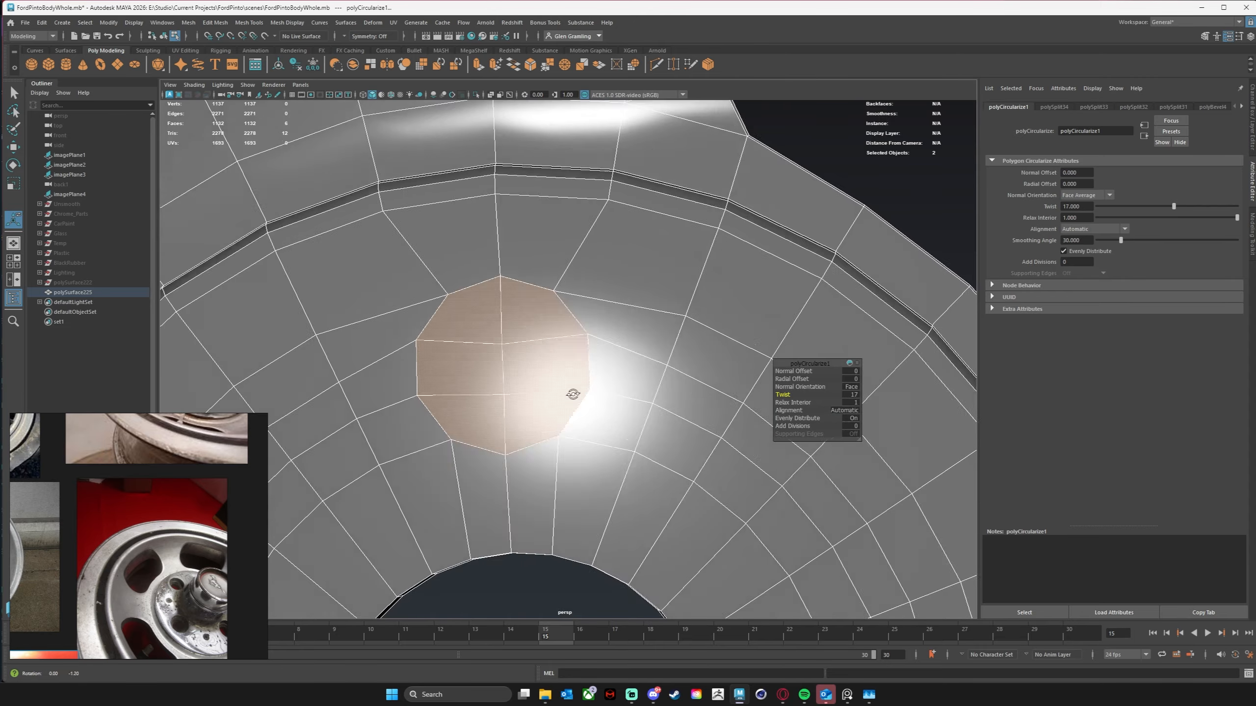
left_click_drag(572, 393, 611, 356, "alt")
Step: Extrude the circular faces down into a shallow recess like the reference lug holes, and inset its floor with a second extrusion scaled inward
key("w")
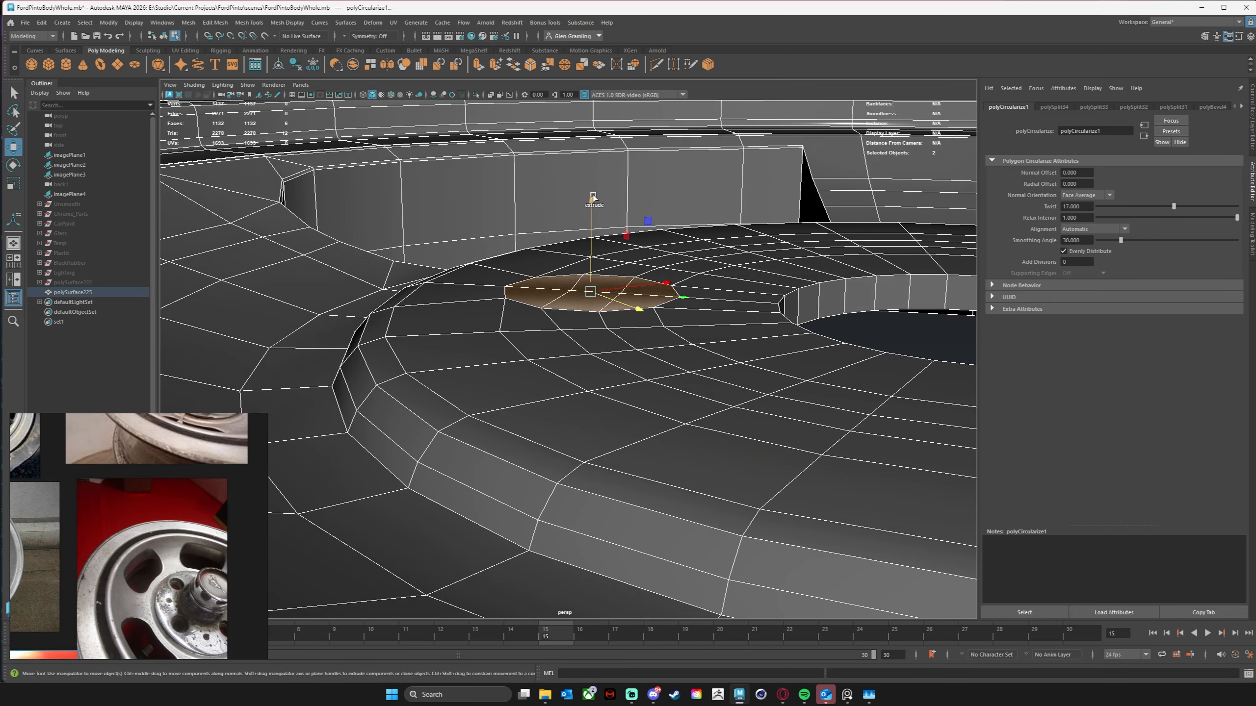
left_click_drag(593, 197, 592, 204, "shift")
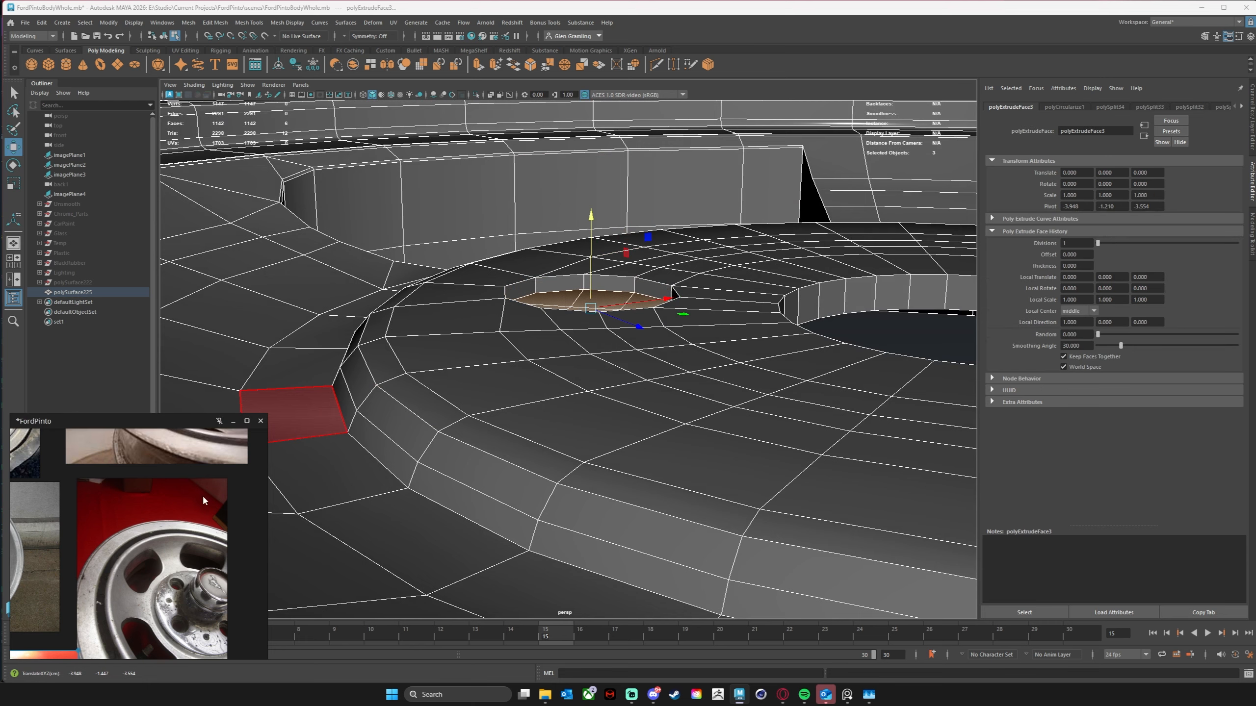
middle_click_drag(167, 443, 233, 591)
middle_click_drag(162, 631, 212, 570)
scroll(212, 574, "up", 6)
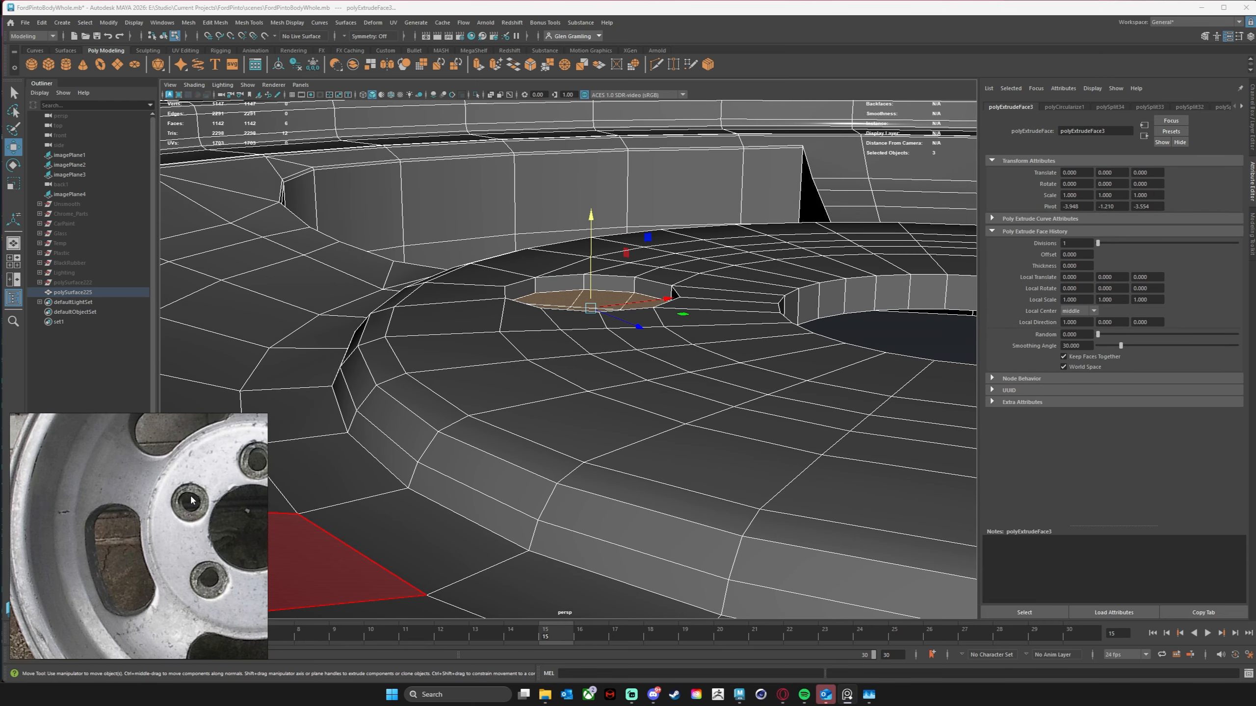
left_click_drag(670, 335, 547, 374, "alt")
key("ctrl+e")
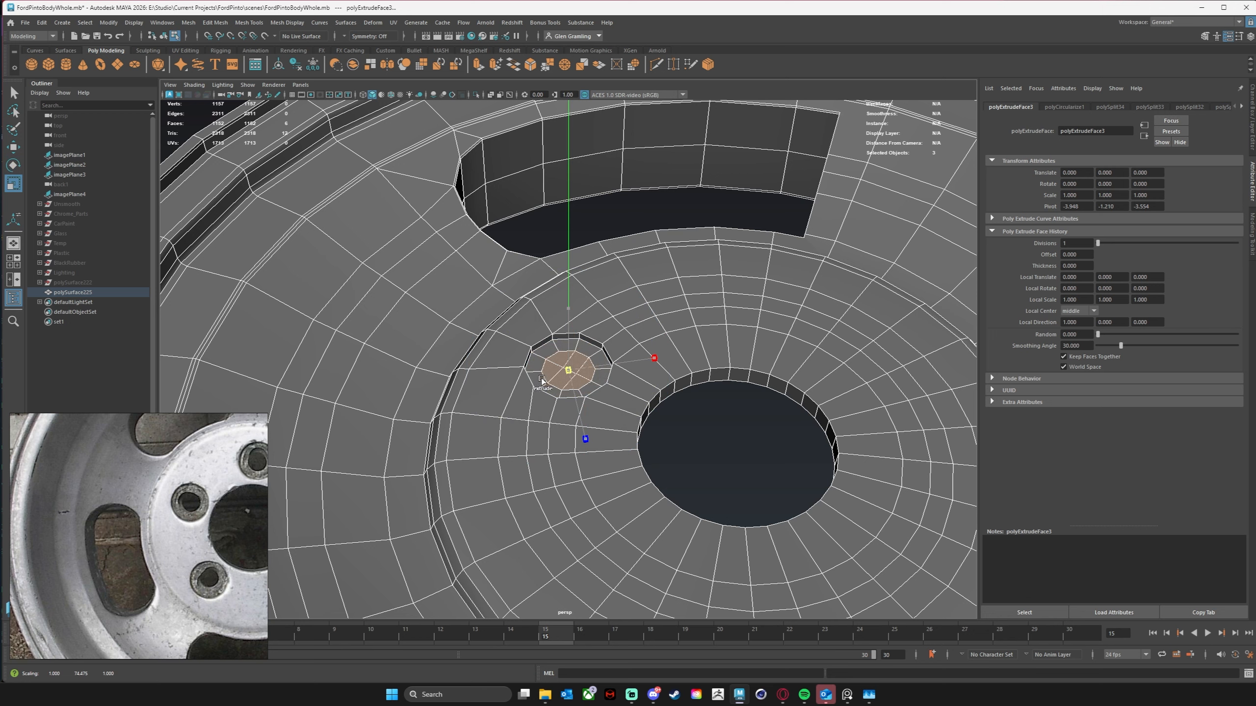
key("ctrl+e")
key("w")
left_click_drag(572, 329, 571, 350, "shift")
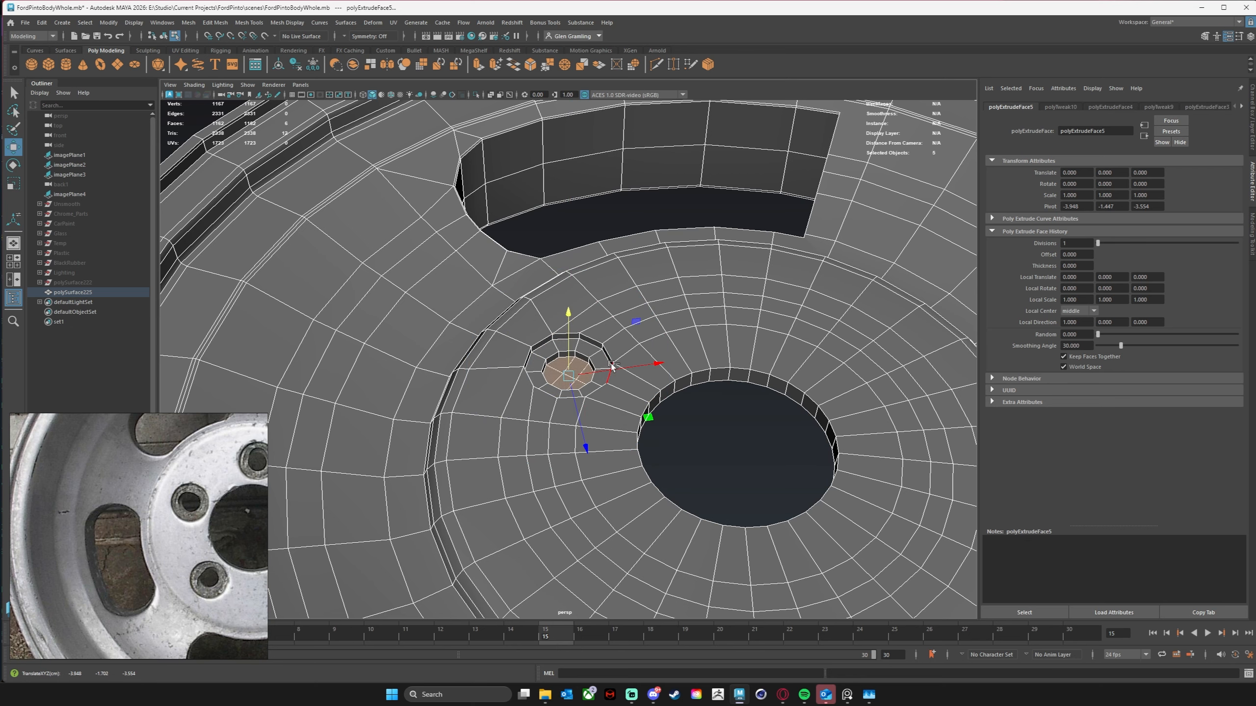
key("ctrl+z")
Step: Return the wheel to object mode and examine the new recess and the hub from the front and the back
left_click_drag(664, 418, 650, 415, "alt")
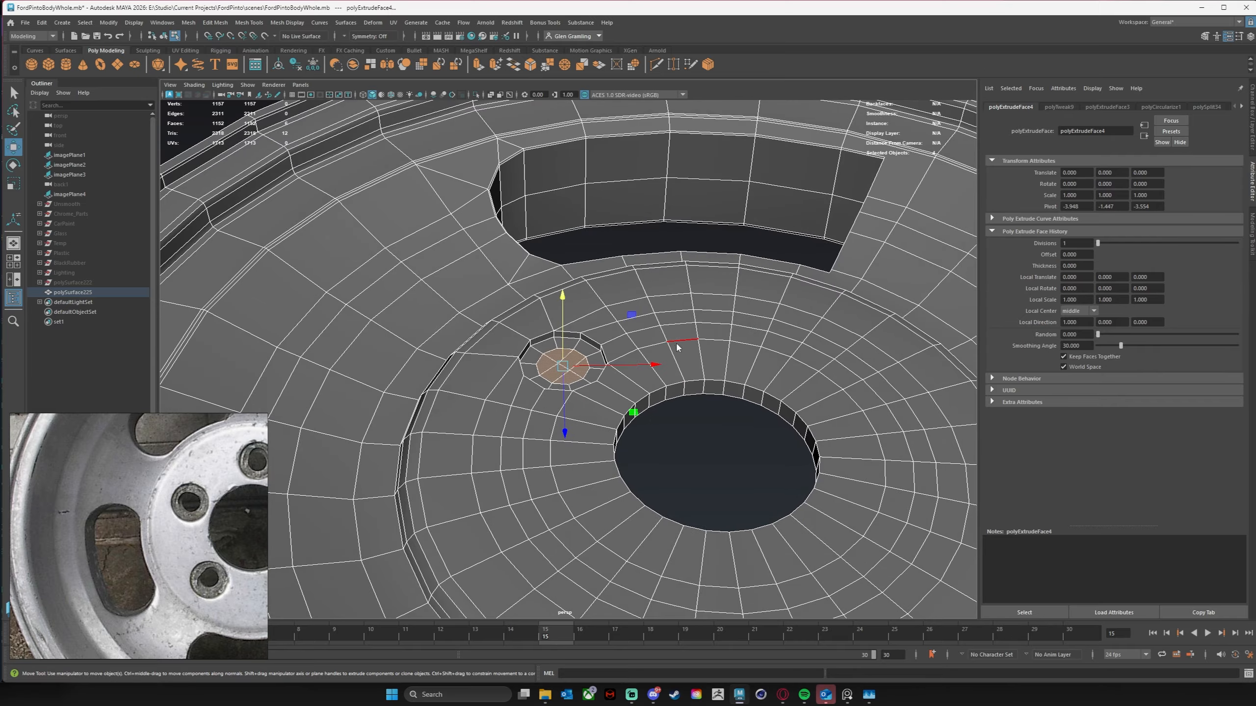
right_click_drag(676, 357, 708, 331)
left_click(669, 458)
mouse_move(668, 458)
left_mouse_down("alt")
mouse_move(658, 488)
mouse_move(499, 444)
mouse_move(622, 343)
mouse_move(696, 401)
mouse_move(678, 465)
mouse_move(659, 420)
mouse_move(650, 449)
mouse_move(662, 469)
left_mouse_up("alt")
left_click(658, 488)
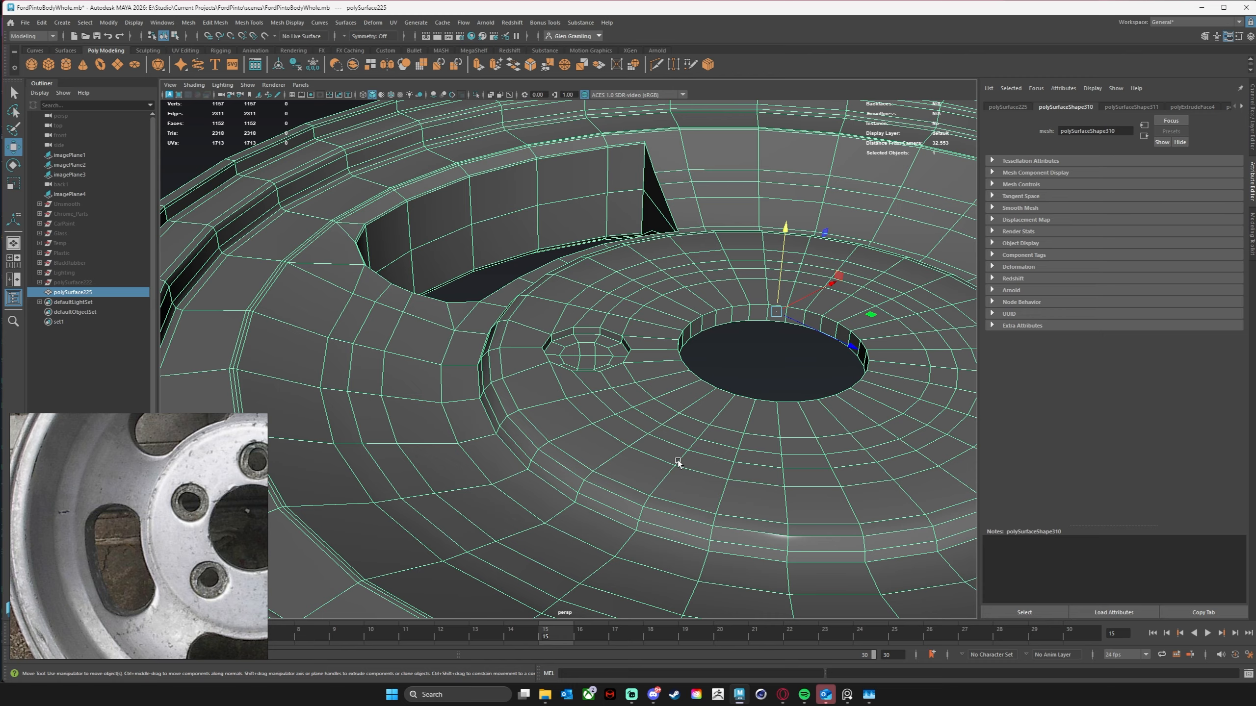
left_click_drag(627, 380, 667, 281, "alt")
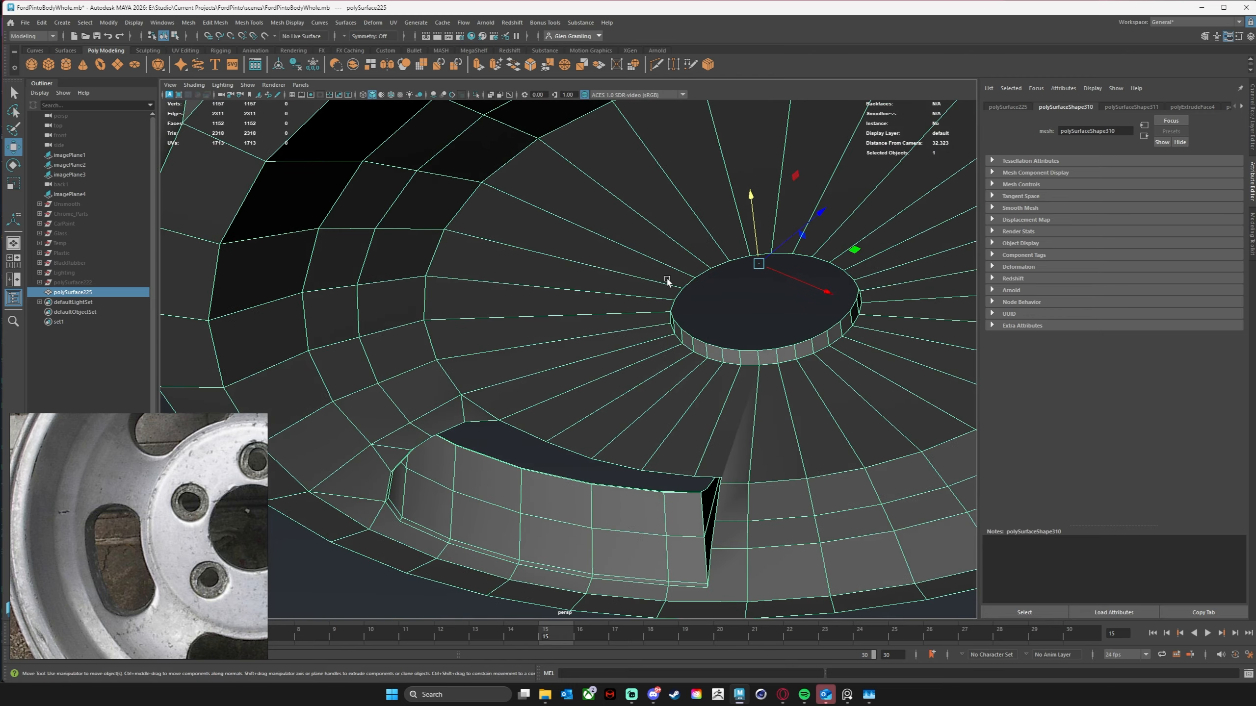
left_click_drag(877, 364, 609, 401, "alt")
right_click_drag(609, 401, 579, 397, "alt")
middle_click_drag(588, 446, 629, 378, "alt")
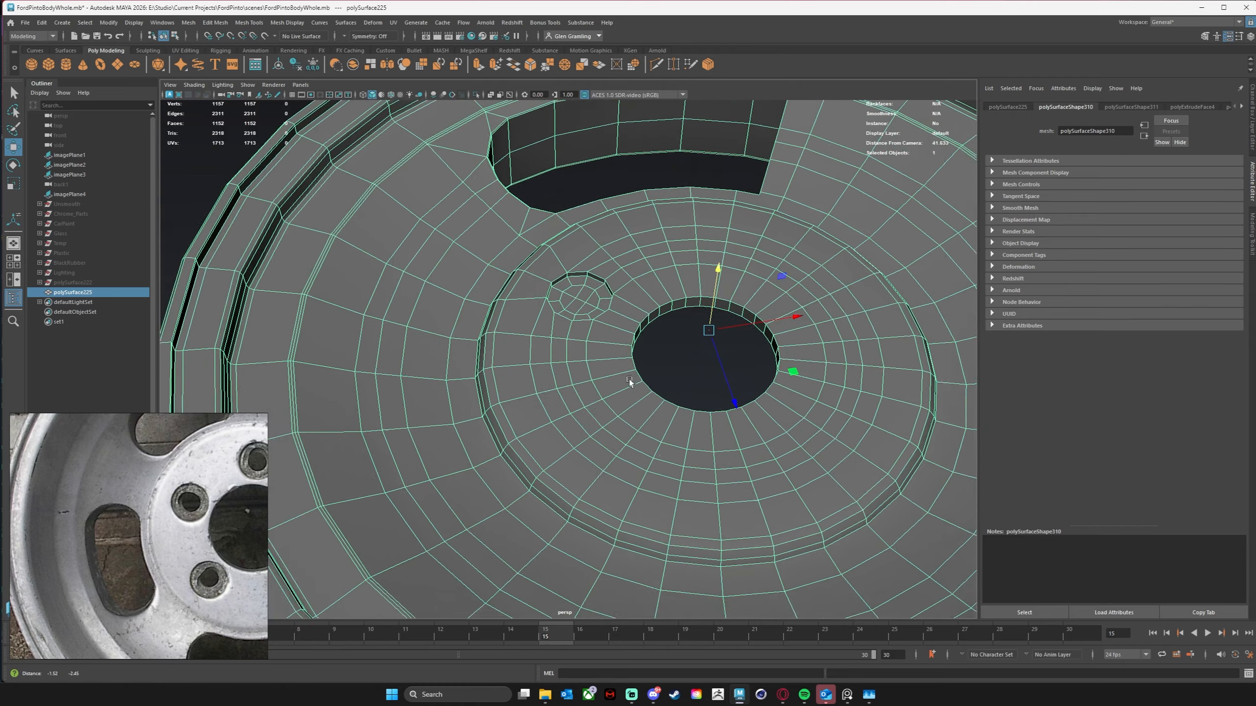
right_click_drag(629, 379, 655, 393, "alt")
mouse_move(655, 393)
left_mouse_down("alt")
mouse_move(643, 383)
mouse_move(667, 383)
left_mouse_up("alt")
right_click_drag(667, 383, 475, 341, "alt")
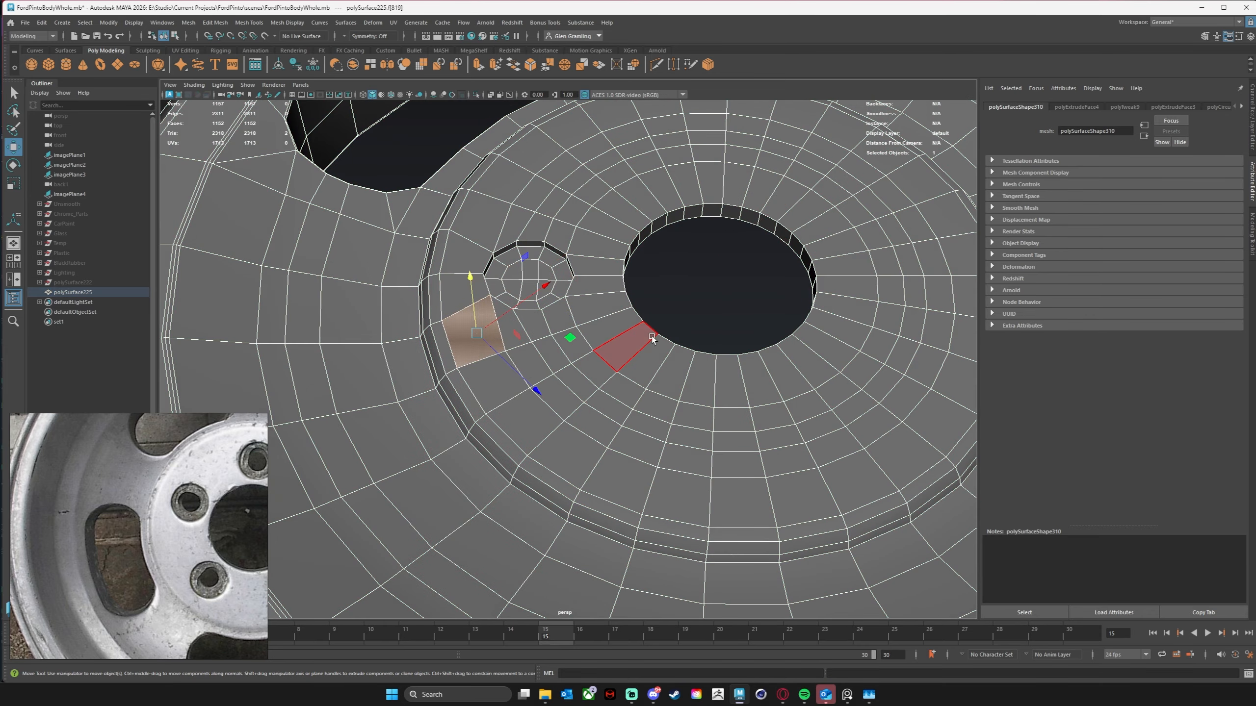
double_click(661, 349)
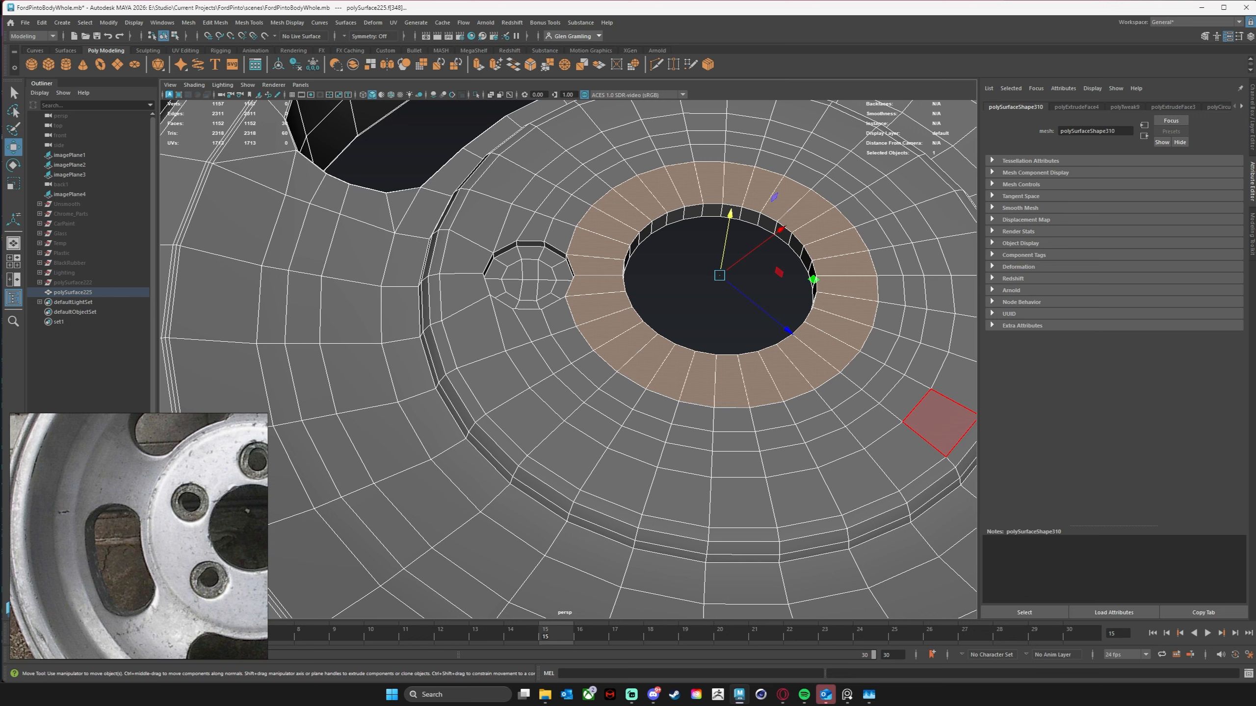
key("shift+period")
key("shift+period")
key("shift+period")
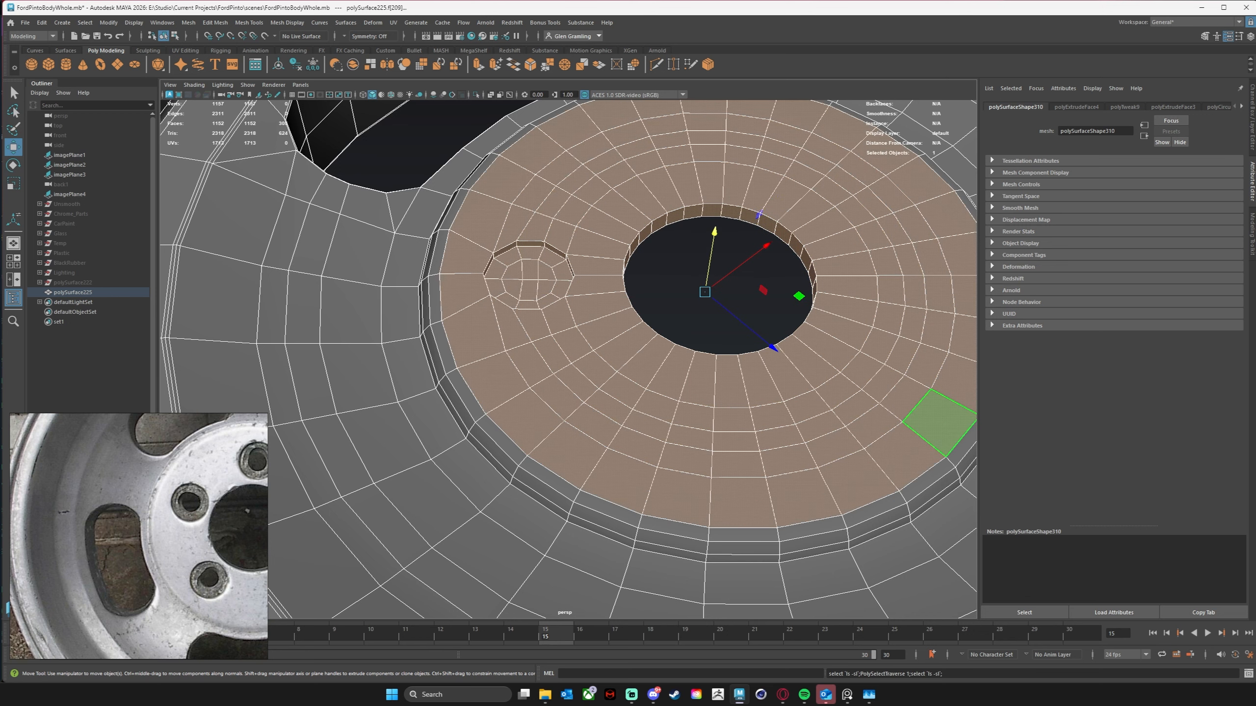
middle_click_drag(551, 469, 522, 487, "alt")
scroll(665, 453, "down", 3)
left_click_drag(665, 454, 657, 348, "alt")
left_click(588, 427)
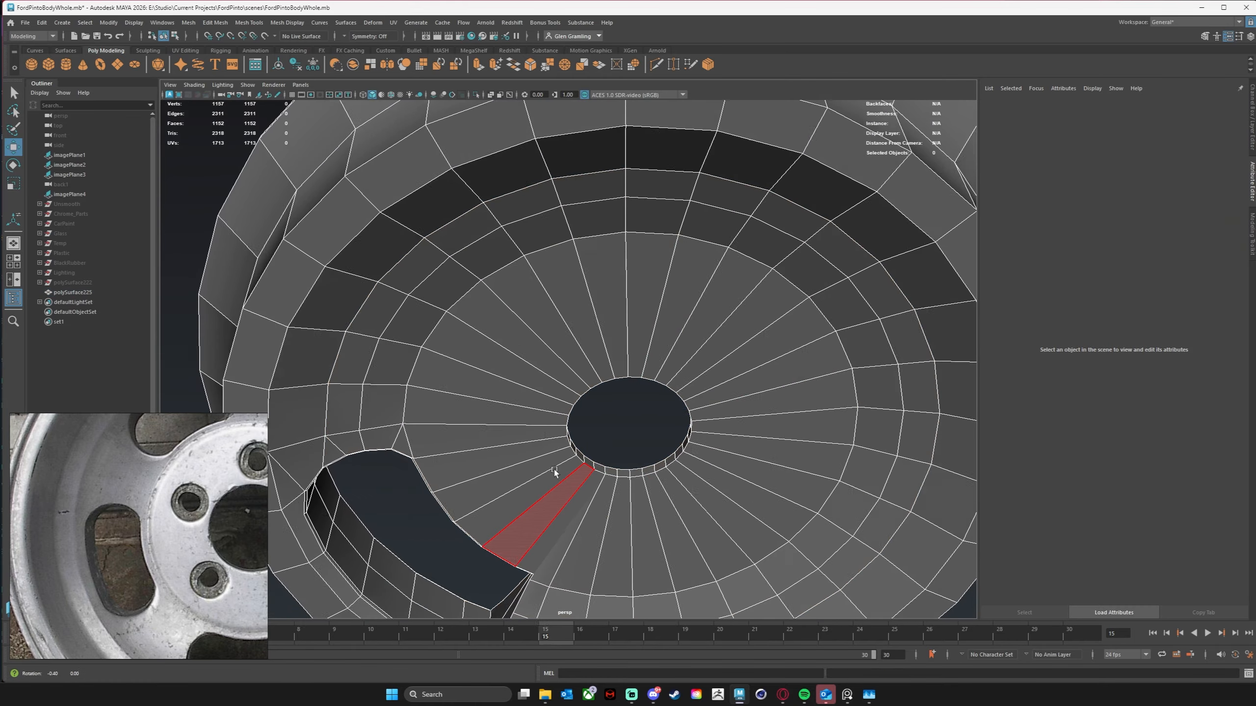
Step: Delete the ring of long faces around the hub hole on the wheel's back side
left_click(536, 464)
double_click(470, 451, "shift")
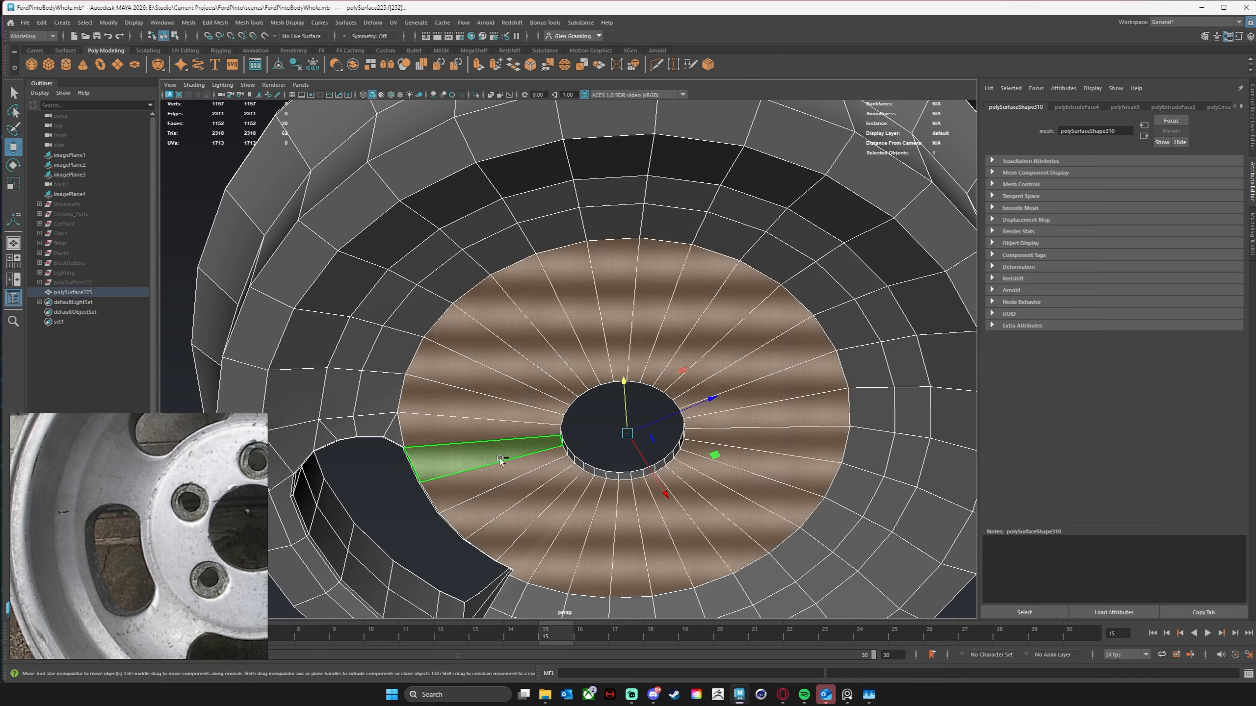
left_click_drag(501, 461, 681, 465, "alt")
key("Delete")
Step: Select the face ring crossing the recess on the front hub and grow the selection to cover the whole flat hub face
left_click_drag(344, 358, 645, 445, "alt")
scroll(697, 335, "up", 2)
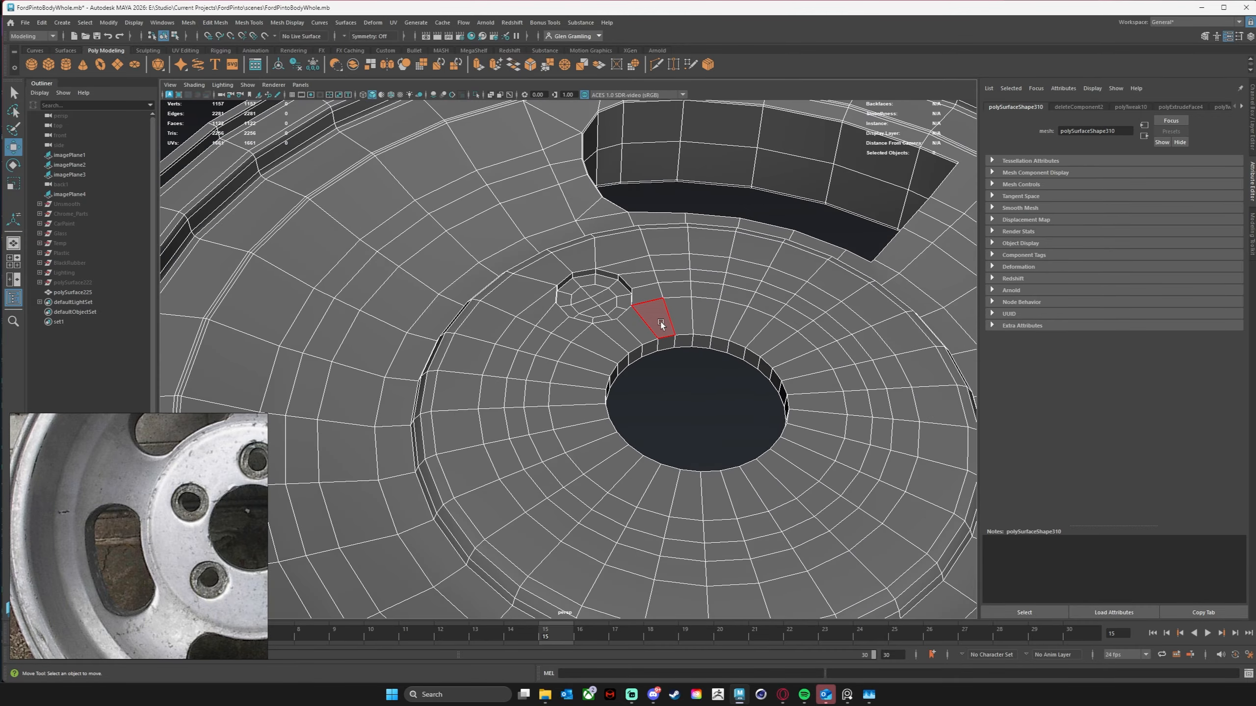
left_click_drag(661, 329, 626, 367, "alt")
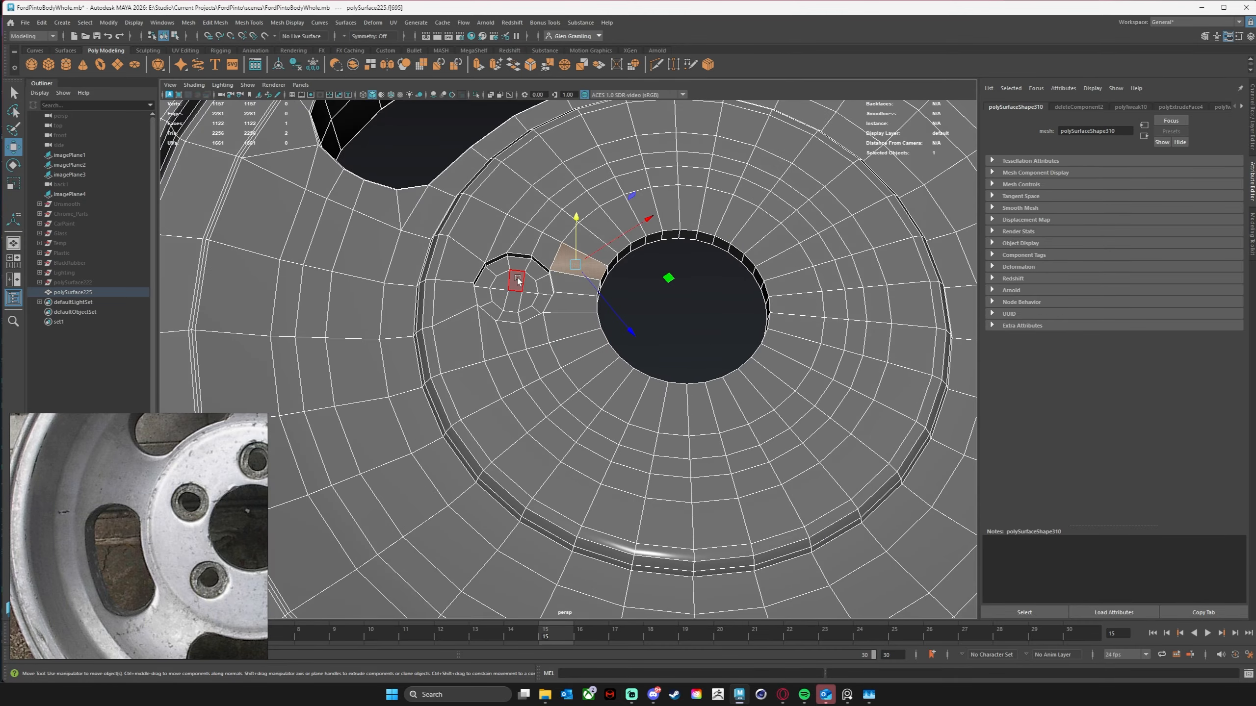
double_click(517, 305, "shift")
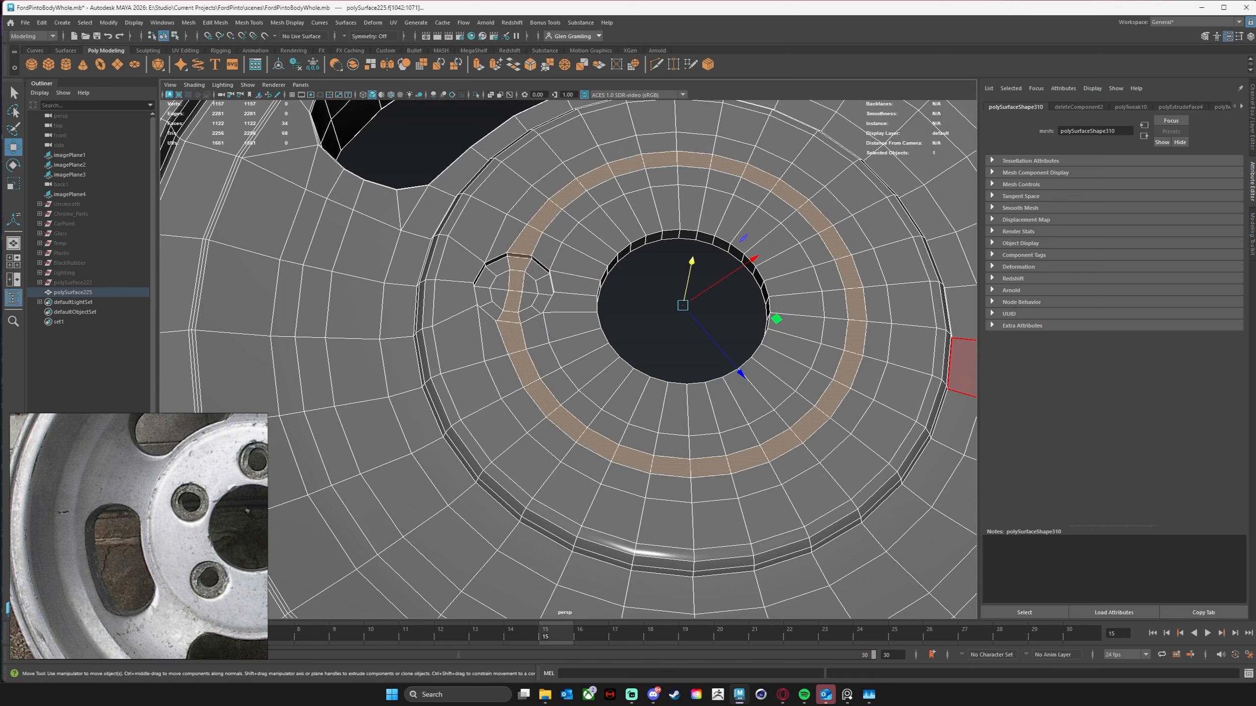
key("shift+period")
key("shift+period")
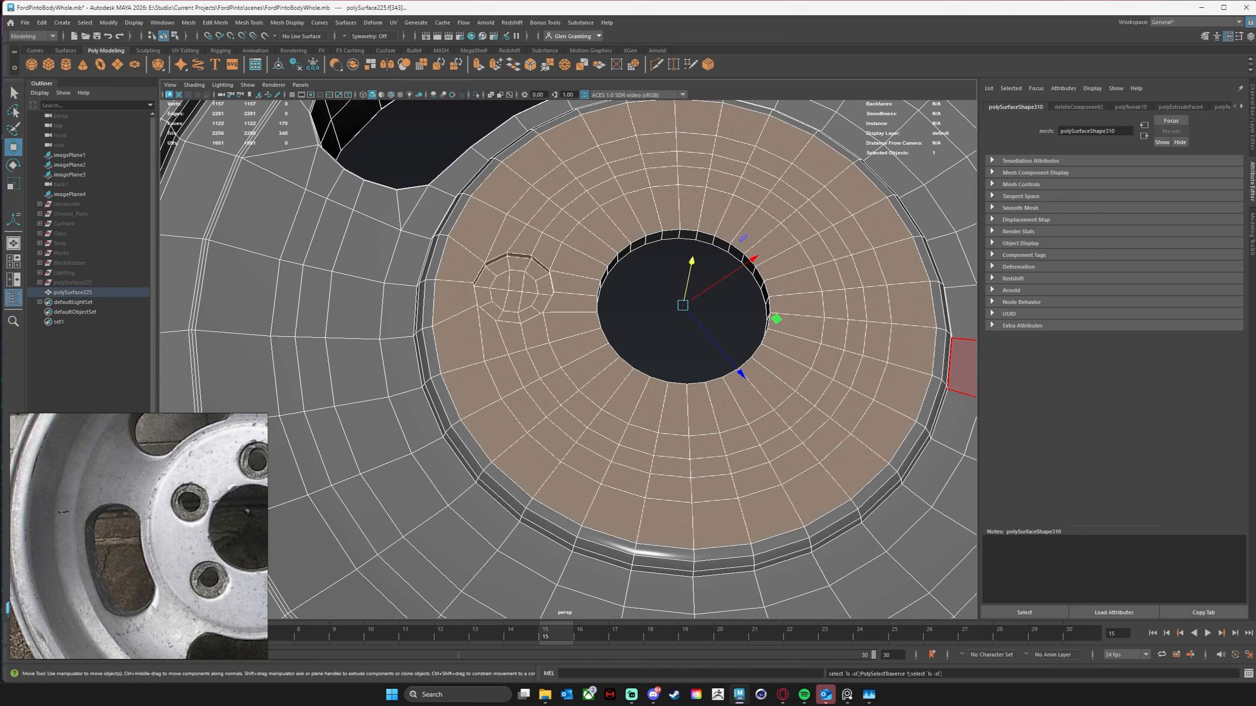
Step: Duplicate the selected front hub faces, including the recess, with Keep Faces Together enabled
left_click_drag(710, 348, 672, 324, "alt")
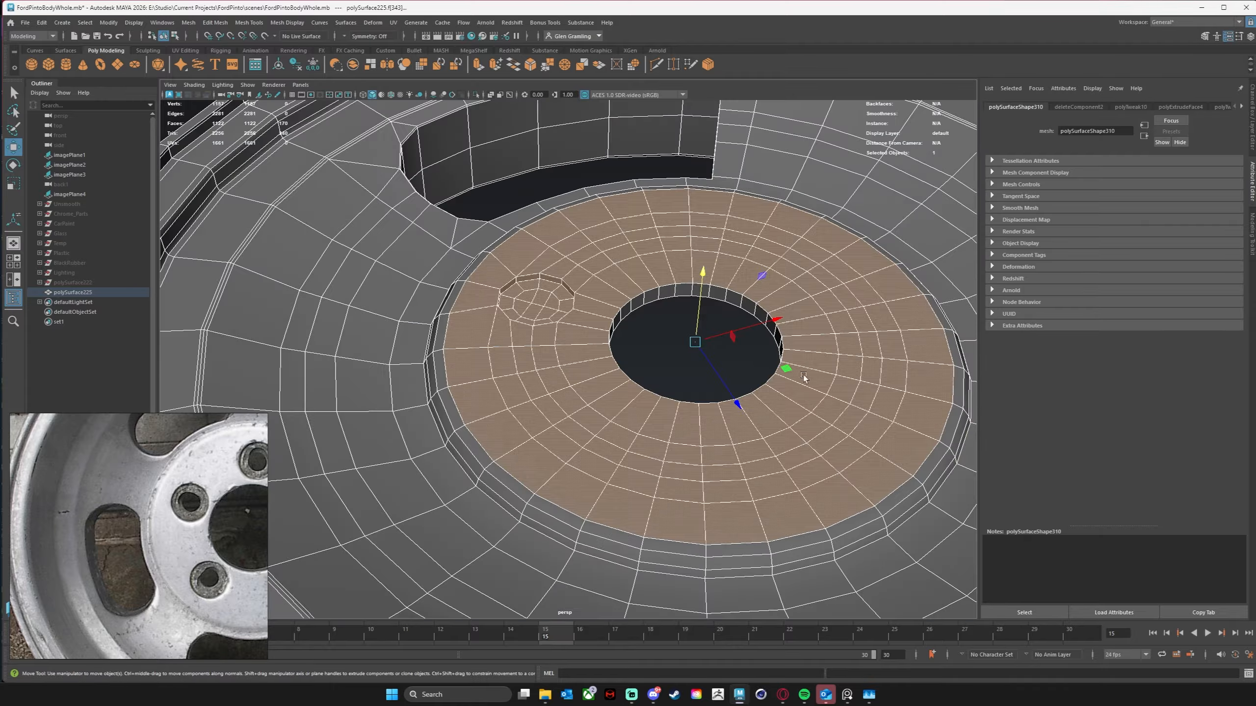
right_click_drag(801, 378, 623, 377, "alt")
mouse_move(624, 377)
left_mouse_down("alt")
mouse_move(612, 381)
mouse_move(619, 395)
mouse_move(613, 378)
left_mouse_up("alt")
right_click_drag(613, 378, 681, 369, "alt")
left_click_drag(619, 370, 630, 353, "alt")
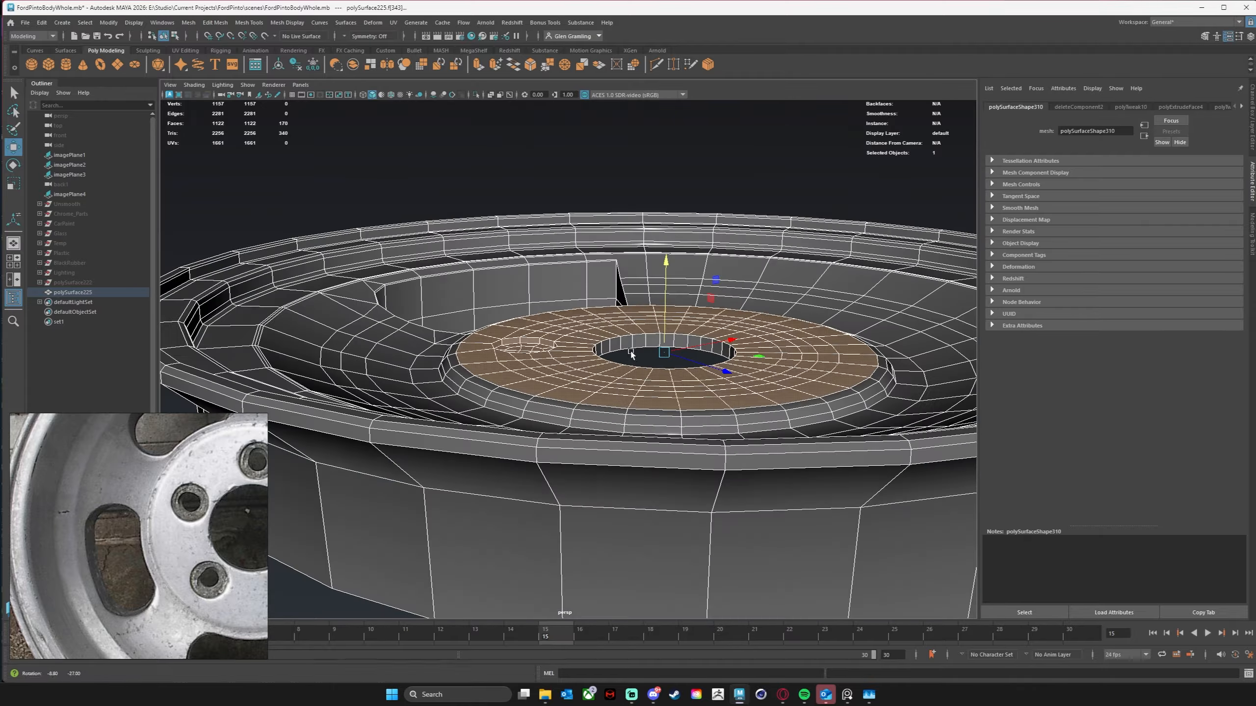
middle_click_drag(665, 428, 606, 366, "alt")
left_click_drag(606, 367, 611, 379, "alt")
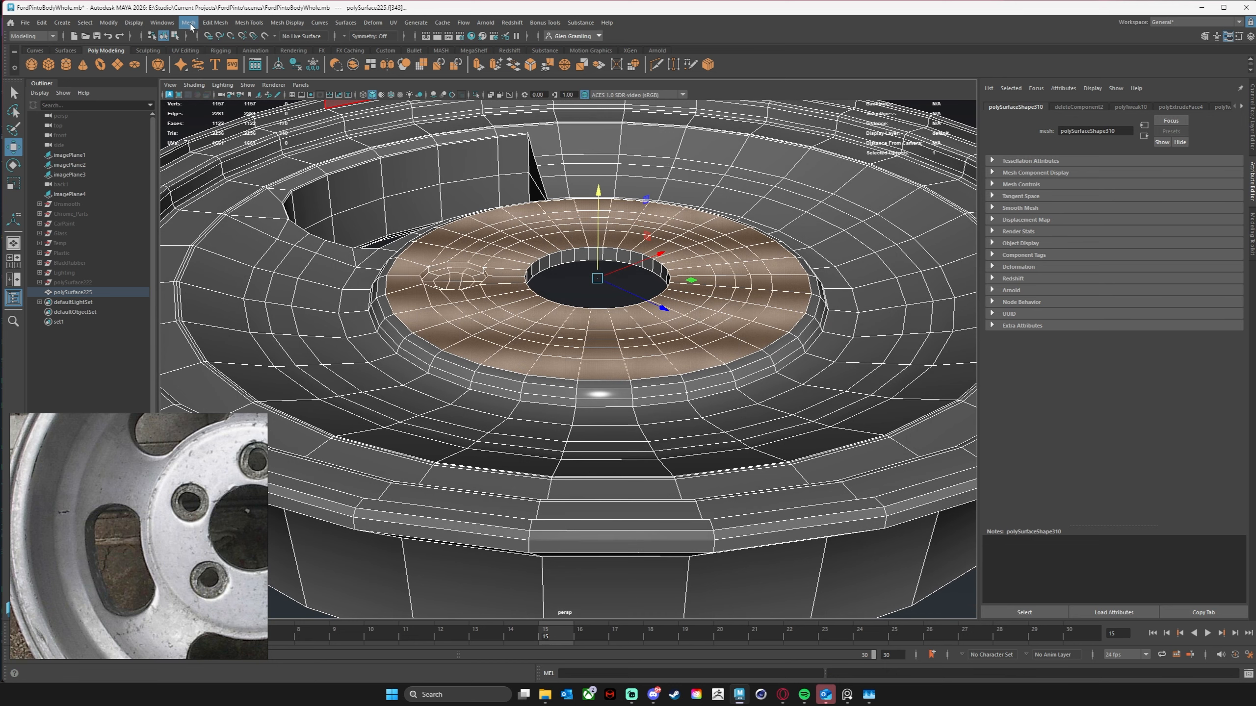
left_click(219, 27)
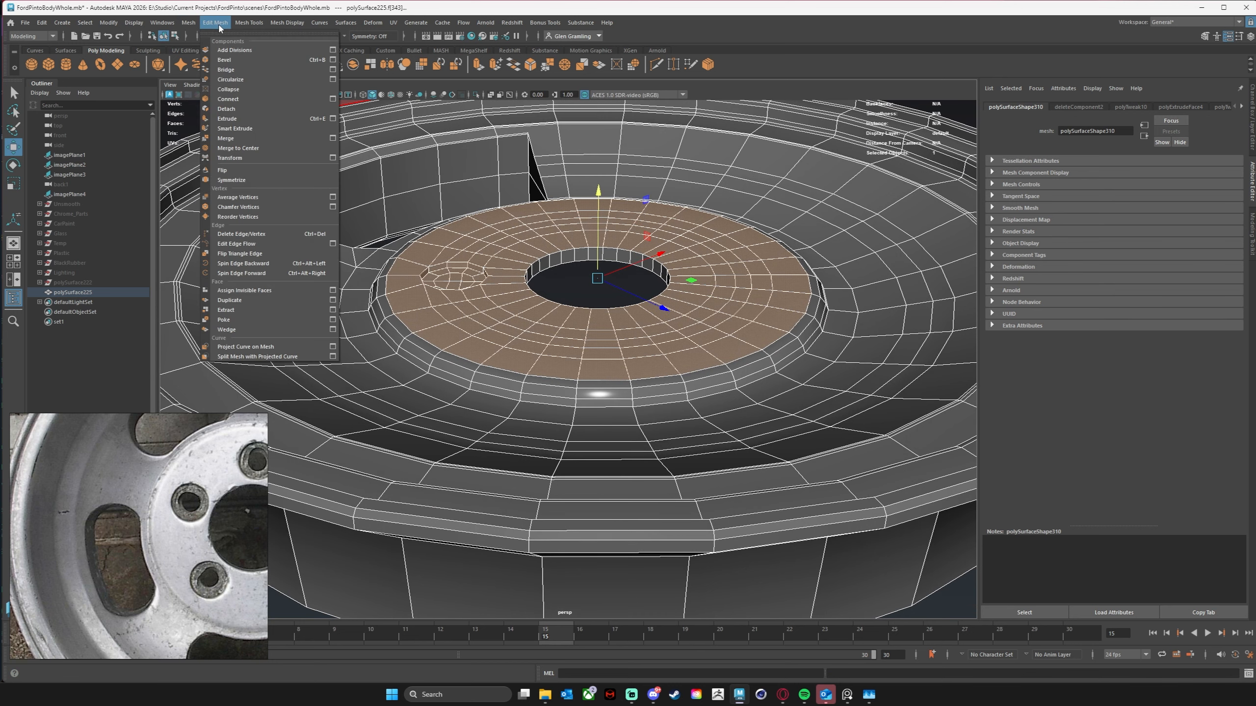
left_click(275, 300)
left_click_drag(645, 395, 645, 366, "alt")
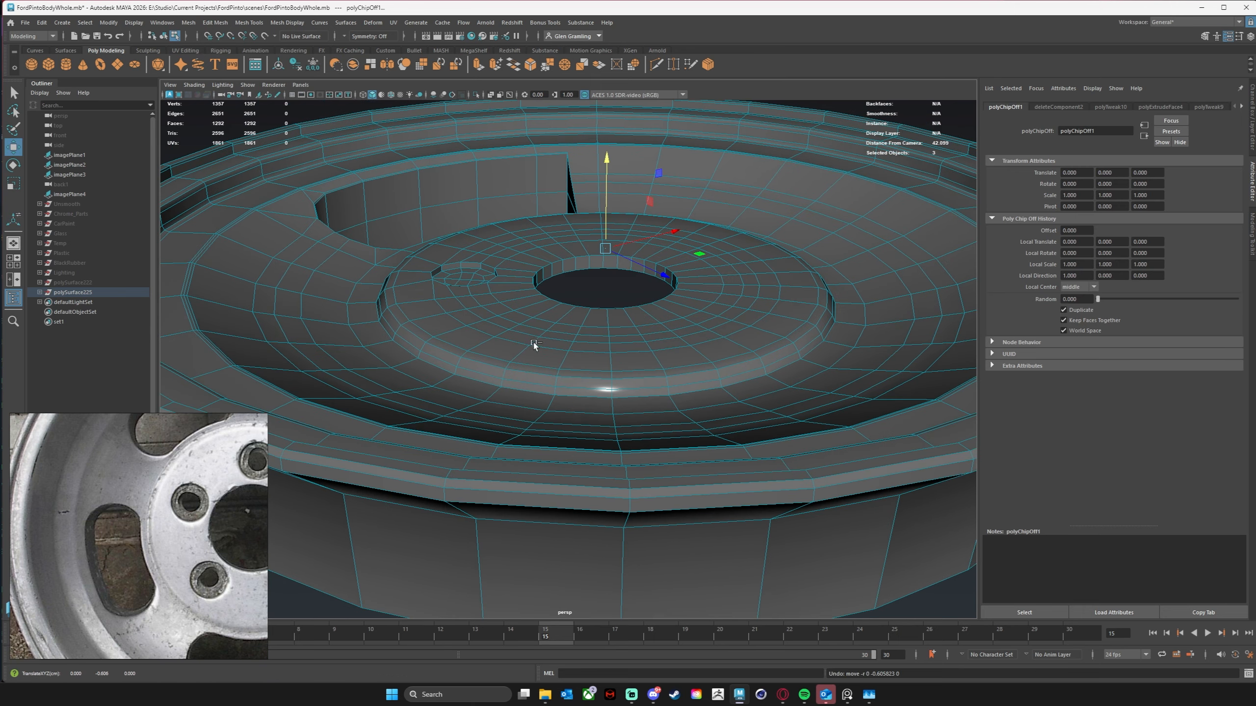
Step: Select the duplicated hub disc as an object and move it to about -1.107 in Y, towards the wheel's back side
right_click(543, 324)
right_click_drag(543, 324, 577, 311)
left_click(600, 251)
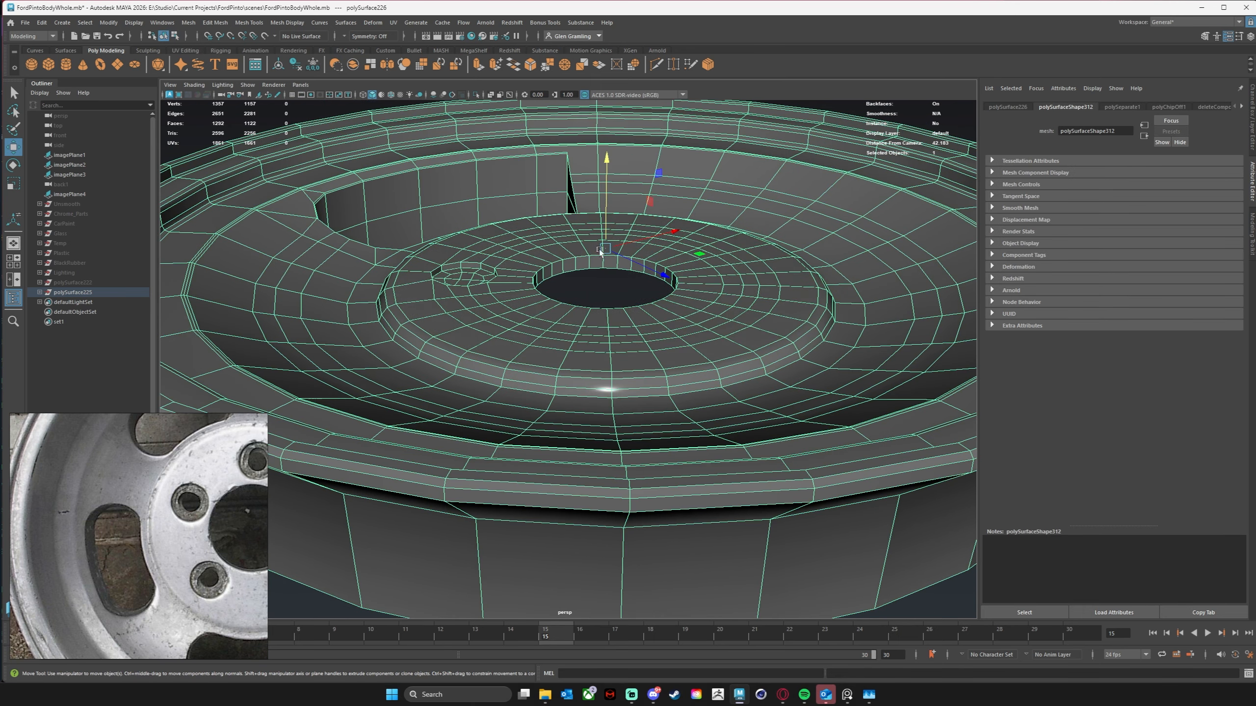
left_click(560, 311)
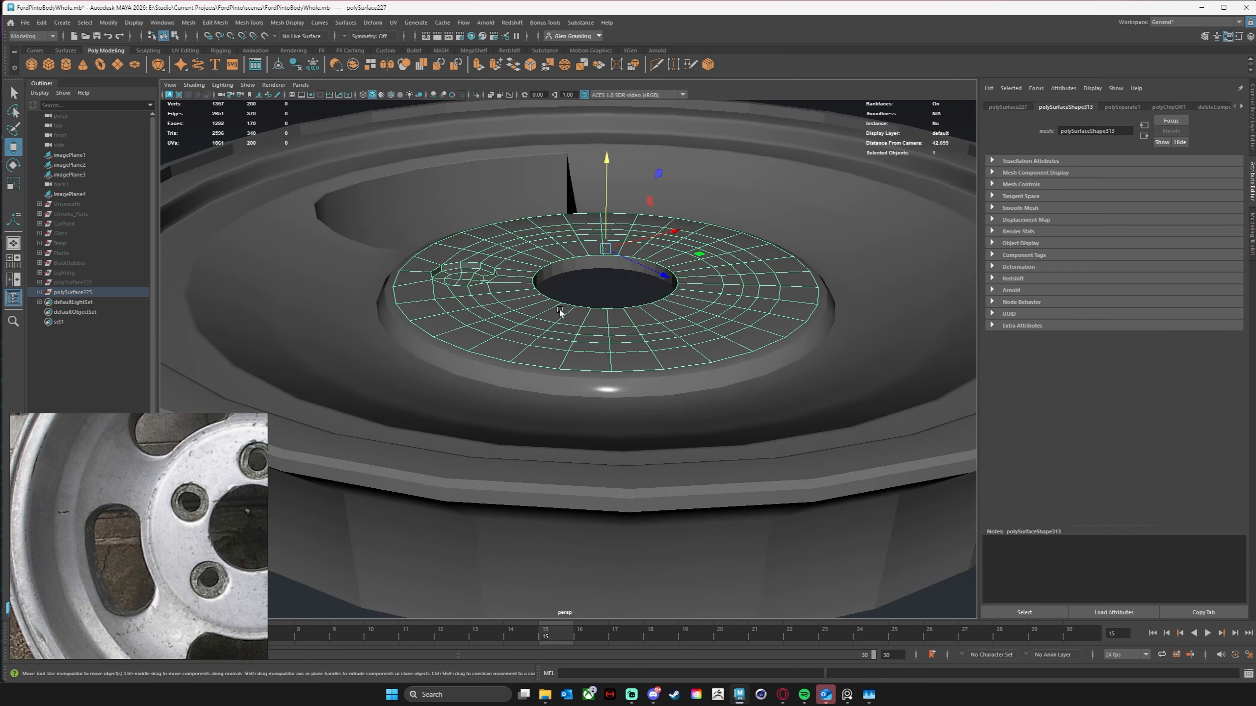
left_click_drag(608, 260, 612, 296, "alt")
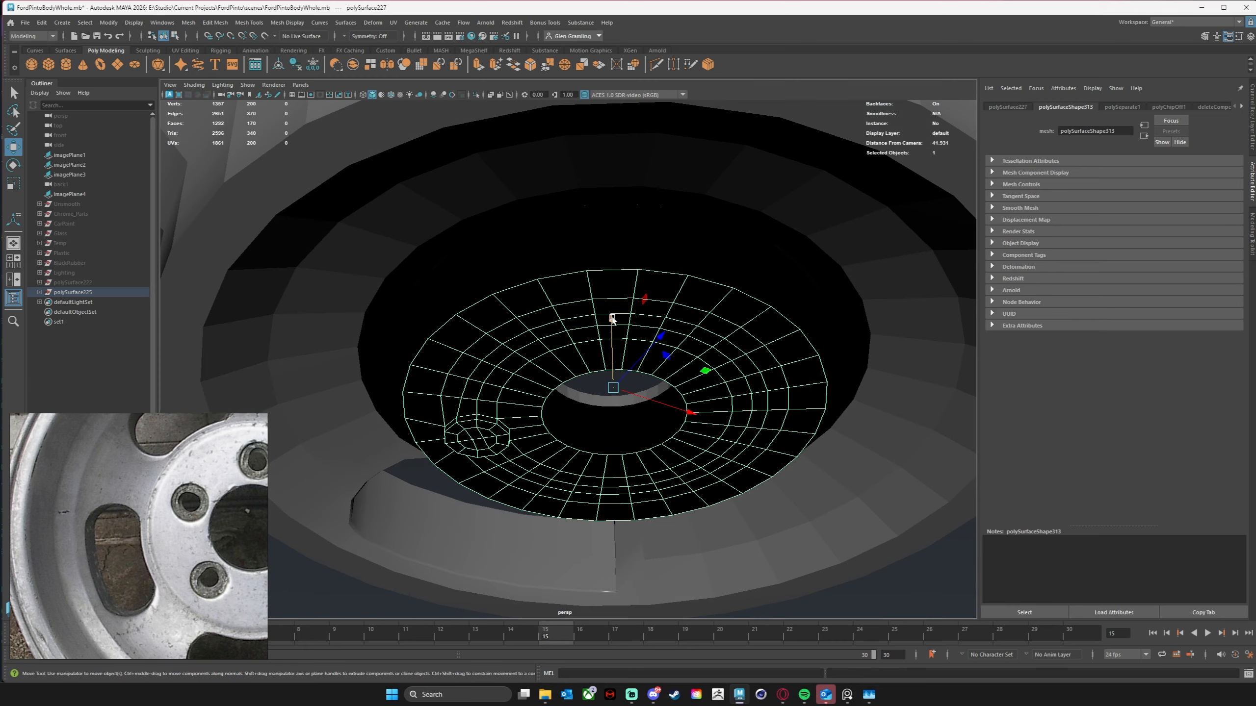
left_click_drag(626, 343, 603, 317, "alt")
left_click(1250, 144)
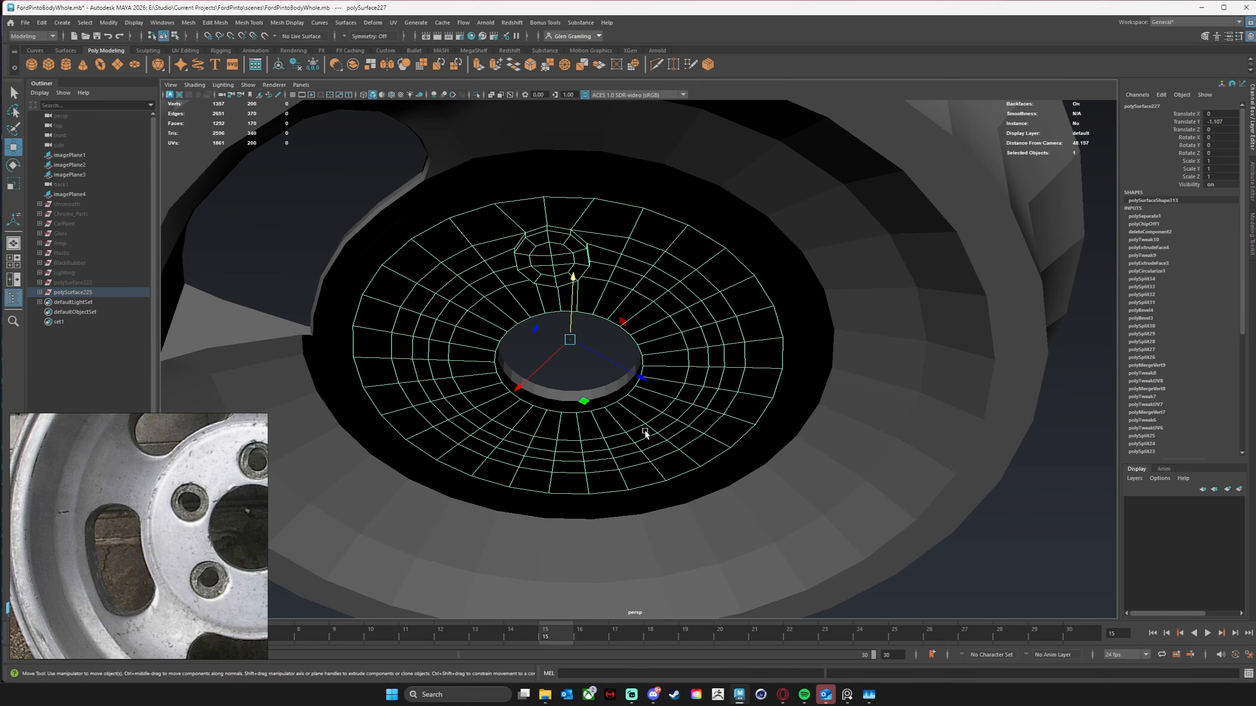
Step: Reverse the normals of the duplicated hub disc so its faces point out of the wheel's back side
left_click_drag(645, 433, 685, 412, "alt")
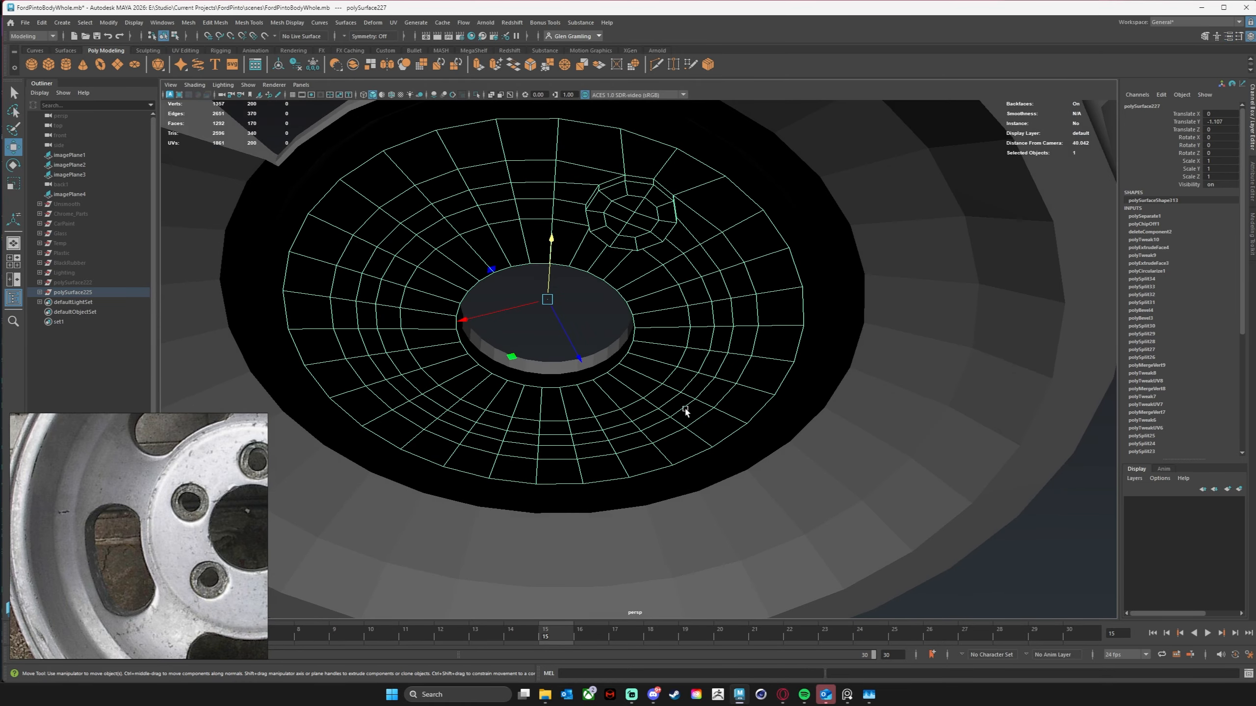
left_click_drag(486, 307, 516, 322, "alt")
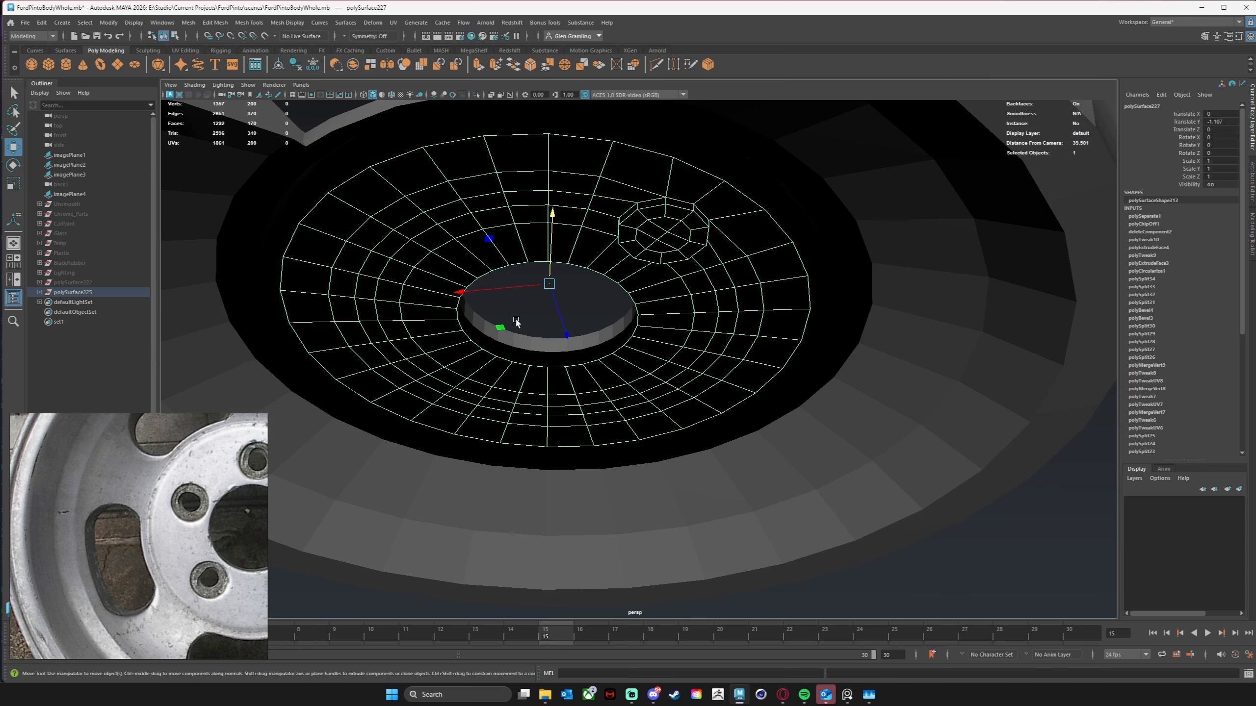
left_click_drag(839, 246, 712, 277, "alt")
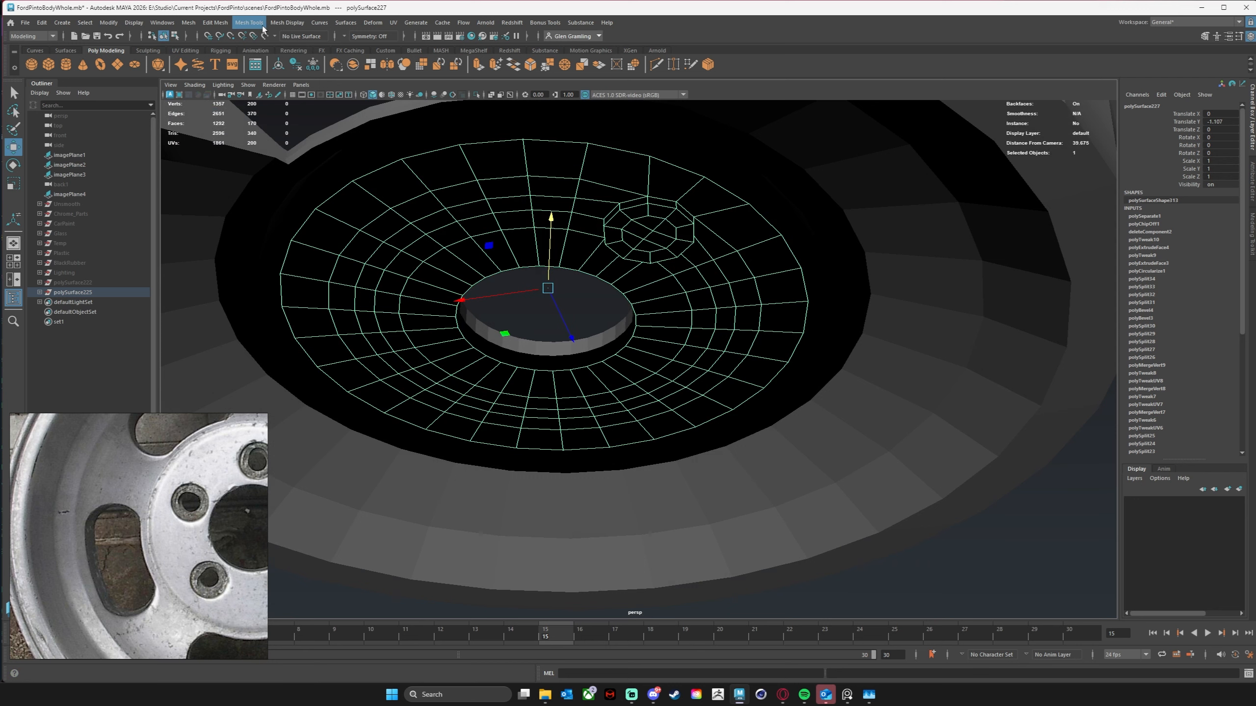
left_click(284, 22)
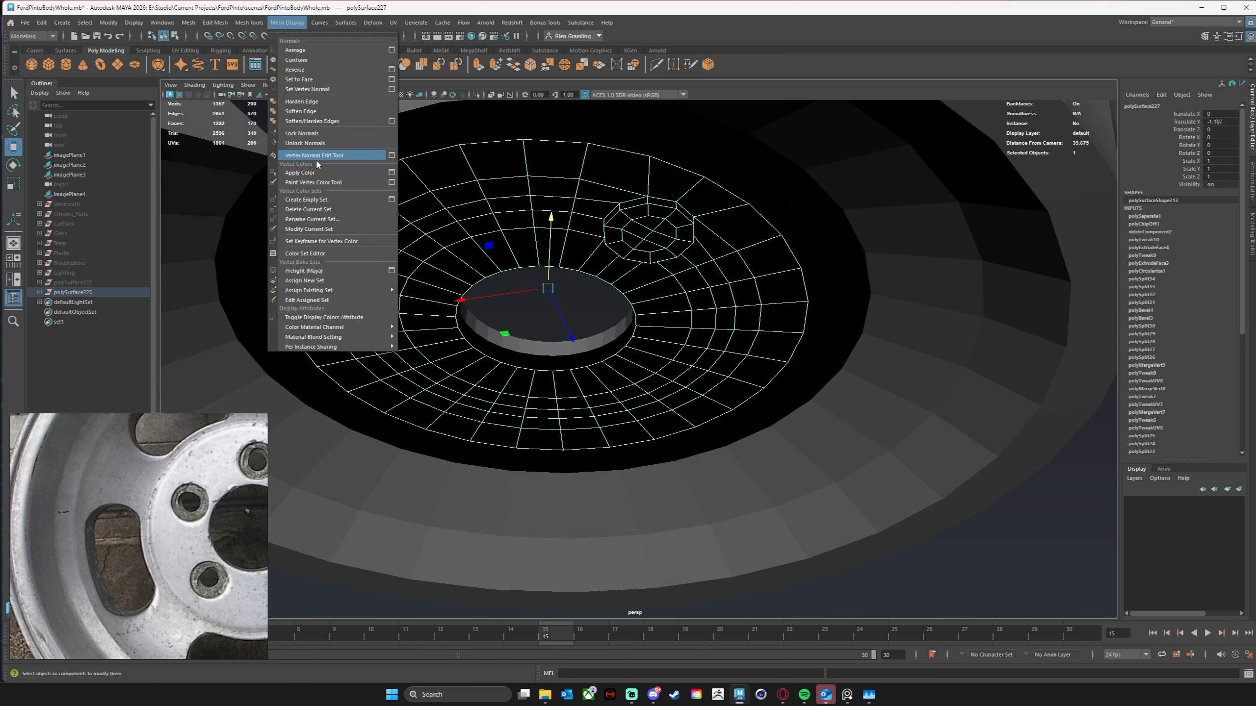
left_click(317, 73)
Step: Reposition the reversed hub disc to about -0.699 in Y
left_click_drag(703, 284, 673, 269, "alt")
right_click_drag(710, 263, 761, 242)
left_click_drag(766, 301, 635, 185, "alt")
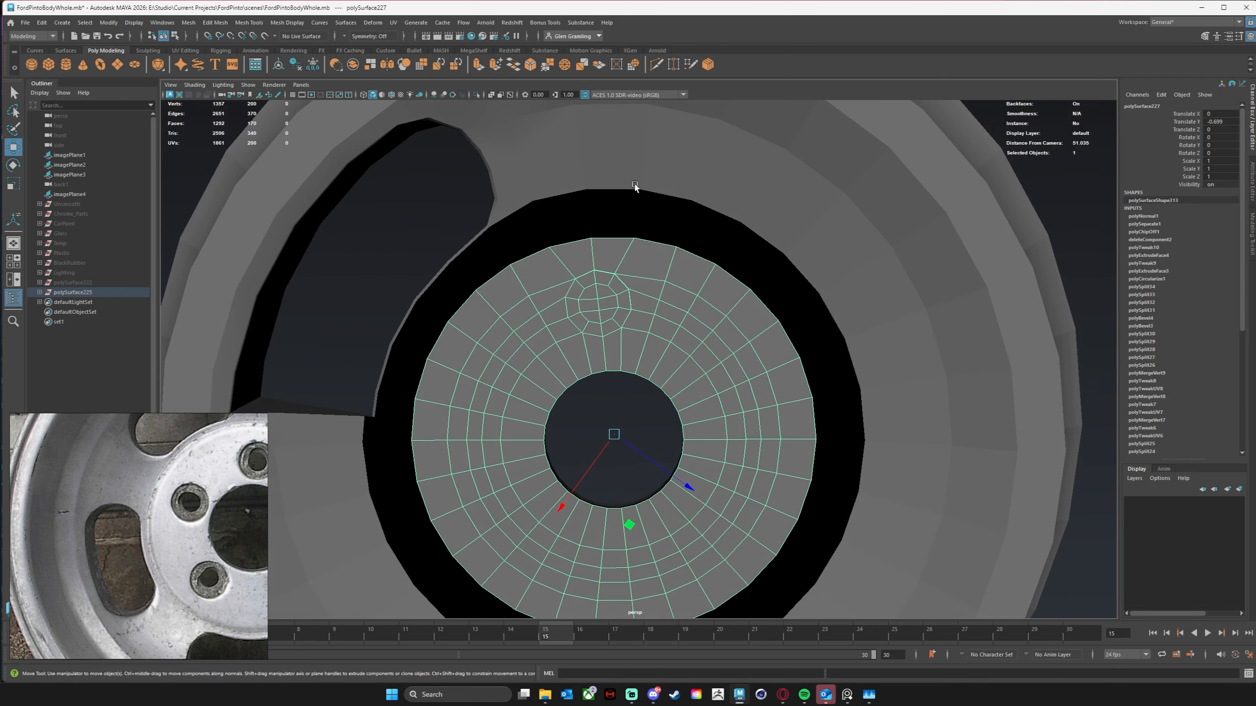
Step: Examine the reversed hub disc and its lug recess against the surrounding opening on the wheel's back side
right_click_drag(635, 186, 634, 156)
left_click_drag(622, 245, 625, 298, "alt")
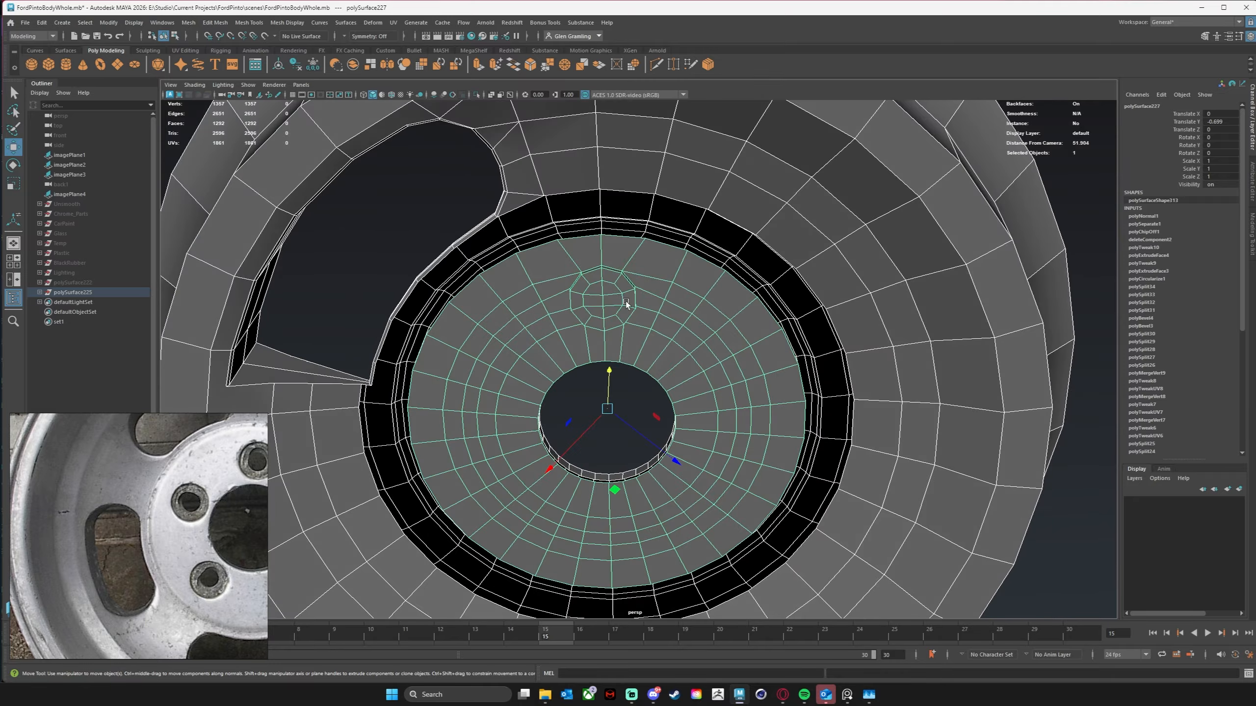
left_click(628, 300)
right_click_drag(673, 307, 717, 296)
left_click(659, 346)
left_click_drag(660, 345, 712, 368, "alt")
right_click_drag(711, 368, 785, 328, "alt")
scroll(712, 328, "up", 5)
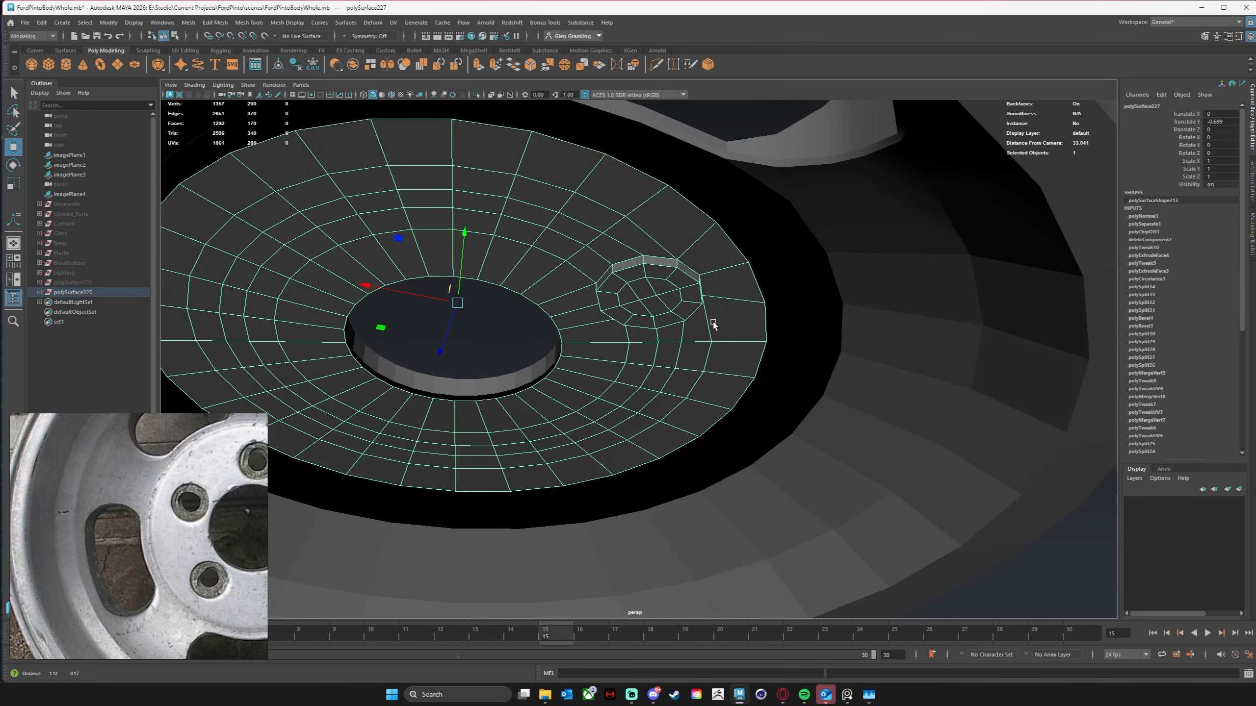
right_click_drag(635, 245, 634, 269)
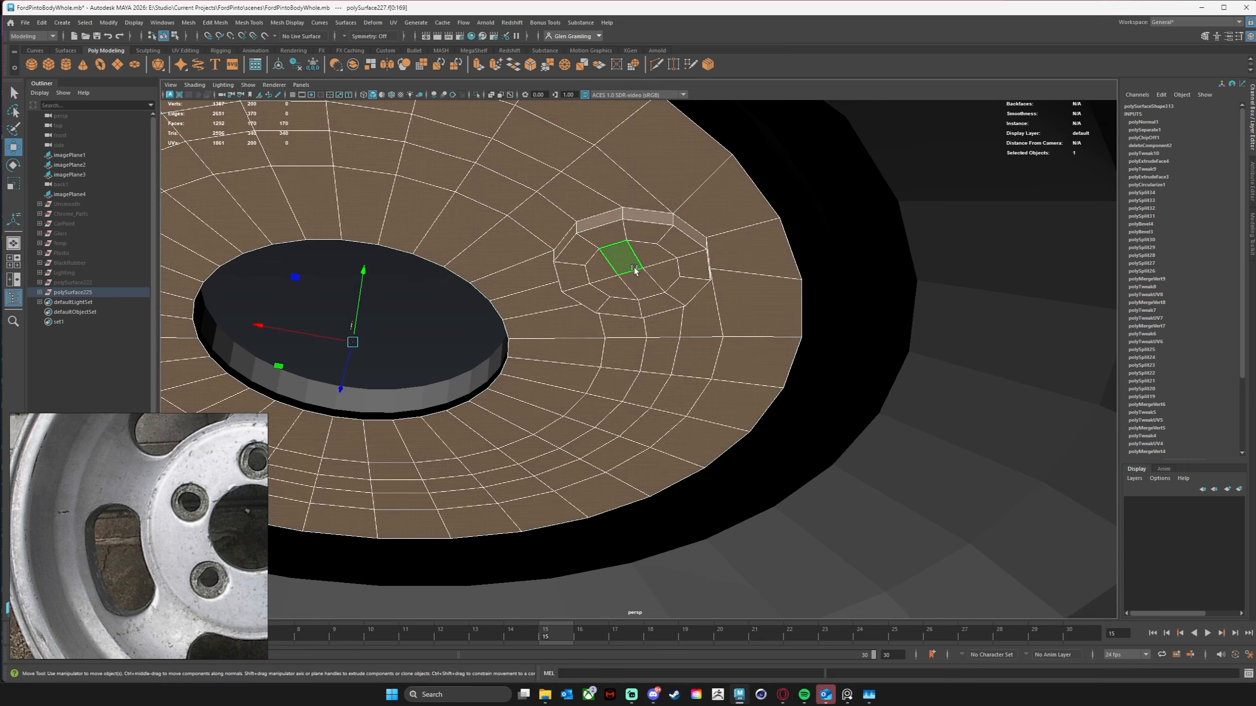
left_click_drag(634, 270, 638, 281, "alt")
left_click(679, 288)
left_click_drag(751, 314, 757, 347, "alt")
right_click_drag(758, 346, 574, 262, "alt")
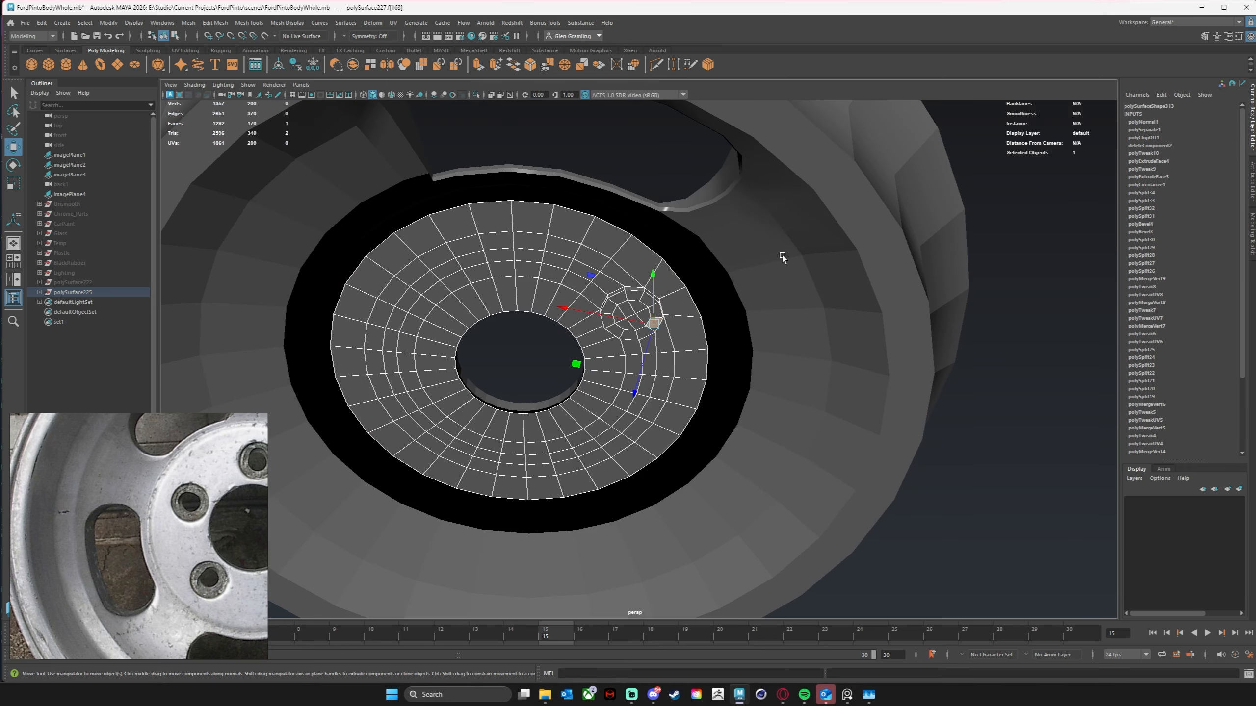
Step: Select the hub disc and the wheel body together and combine them into one mesh
right_click_drag(781, 257, 805, 236)
left_click(742, 281, "shift")
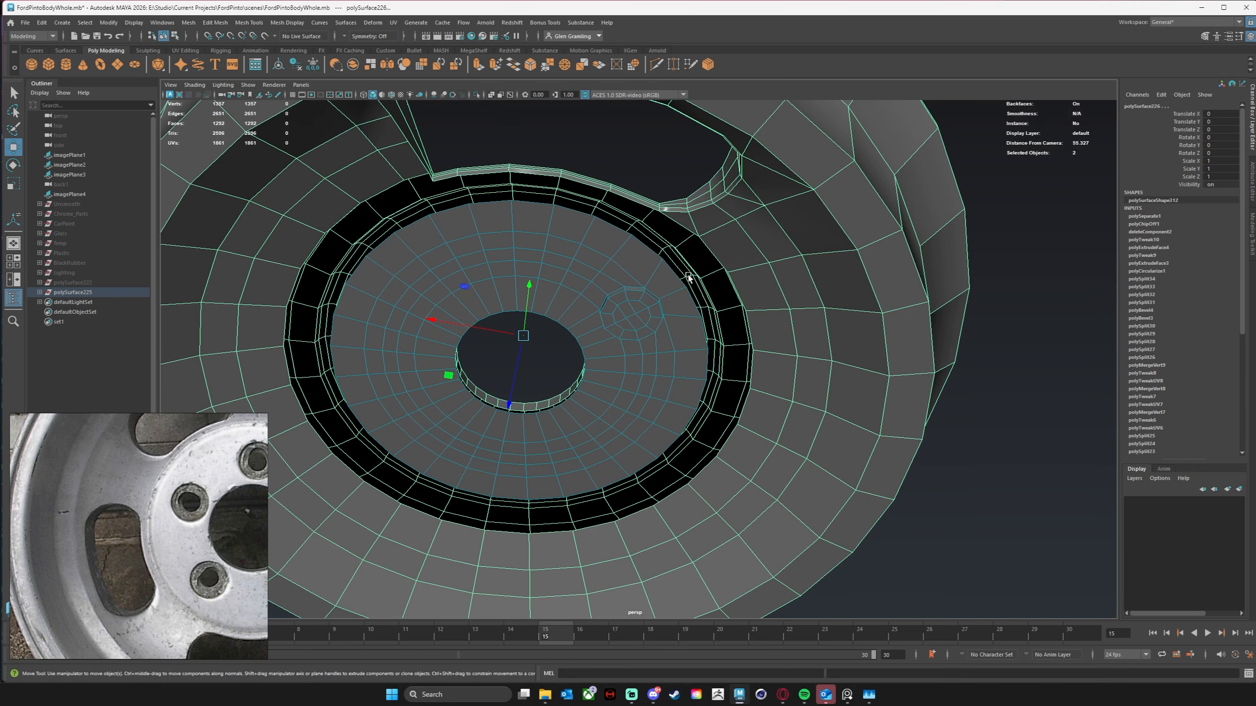
key("space")
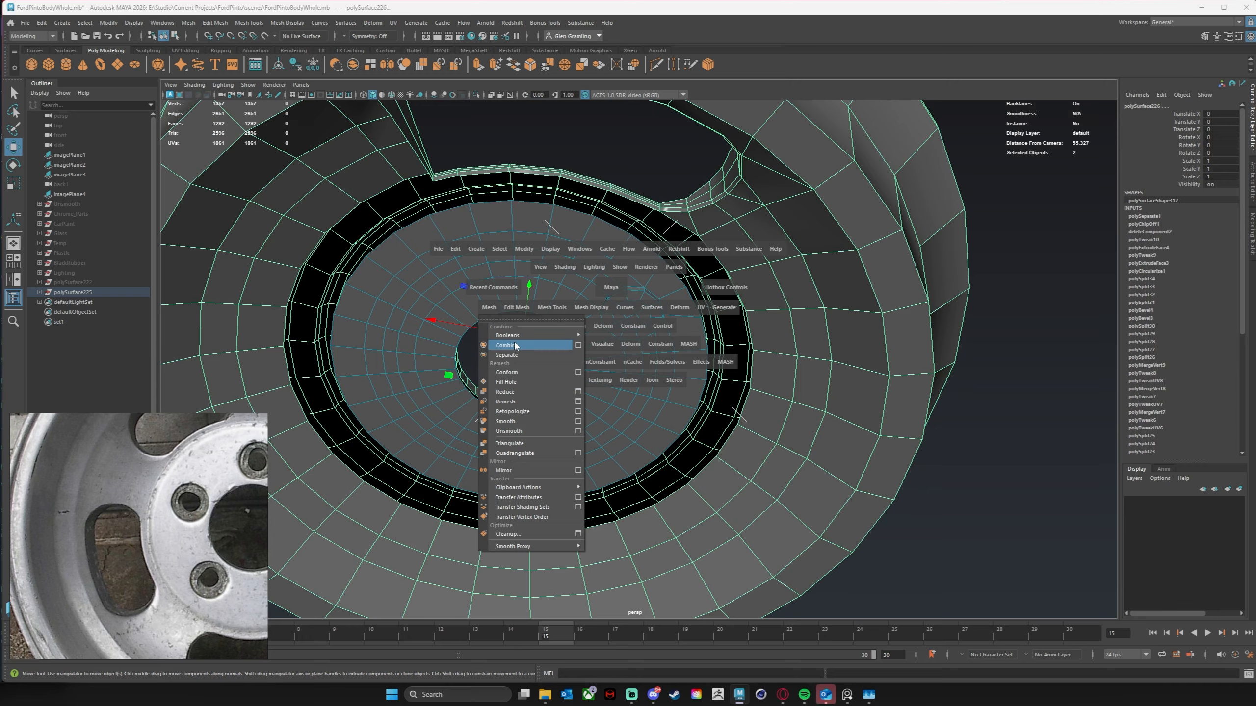
left_click(509, 345)
Step: Try to bridge the hub disc's outer border loop to the inner border of the surrounding back faces
mouse_move(515, 345)
left_mouse_down("alt")
mouse_move(628, 272)
mouse_move(550, 294)
left_mouse_up("alt")
right_click_drag(534, 254, 535, 187)
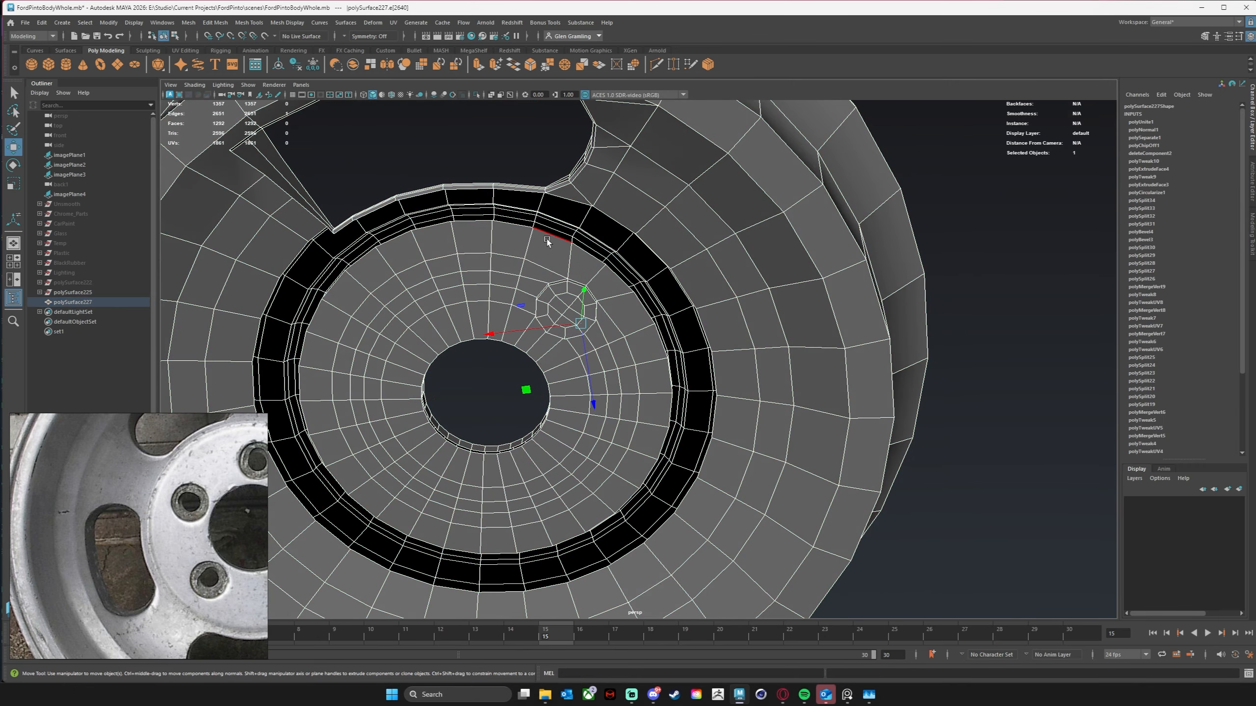
mouse_move(546, 241)
left_mouse_down("alt")
mouse_move(504, 219)
mouse_move(504, 205)
mouse_move(499, 220)
mouse_move(583, 218)
mouse_move(700, 277)
mouse_move(698, 253)
mouse_move(662, 255)
mouse_move(635, 140)
left_mouse_up("alt")
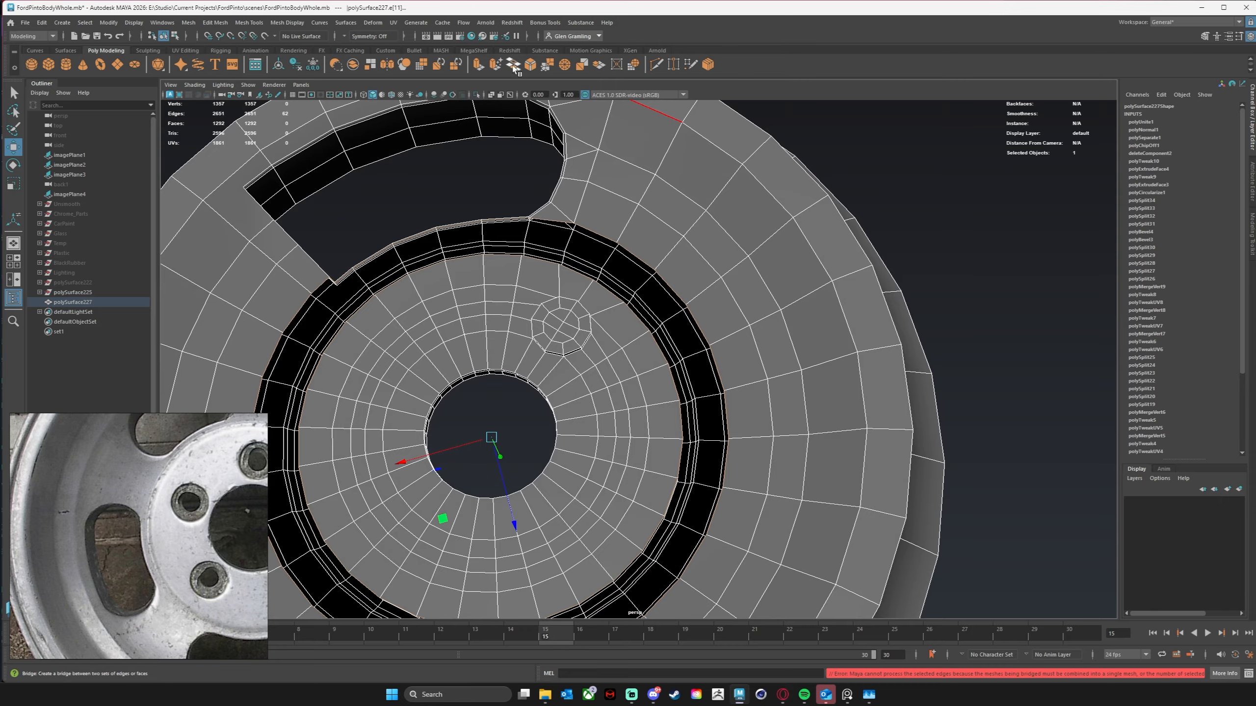
Step: Examine the gap between the hub disc's outer border and the back faces around the slotted opening
left_click_drag(456, 293, 443, 303, "alt")
middle_click_drag(435, 285, 494, 329, "alt")
left_click_drag(460, 329, 476, 291, "alt")
right_click_drag(480, 332, 505, 351, "alt")
middle_click_drag(505, 352, 587, 312, "alt")
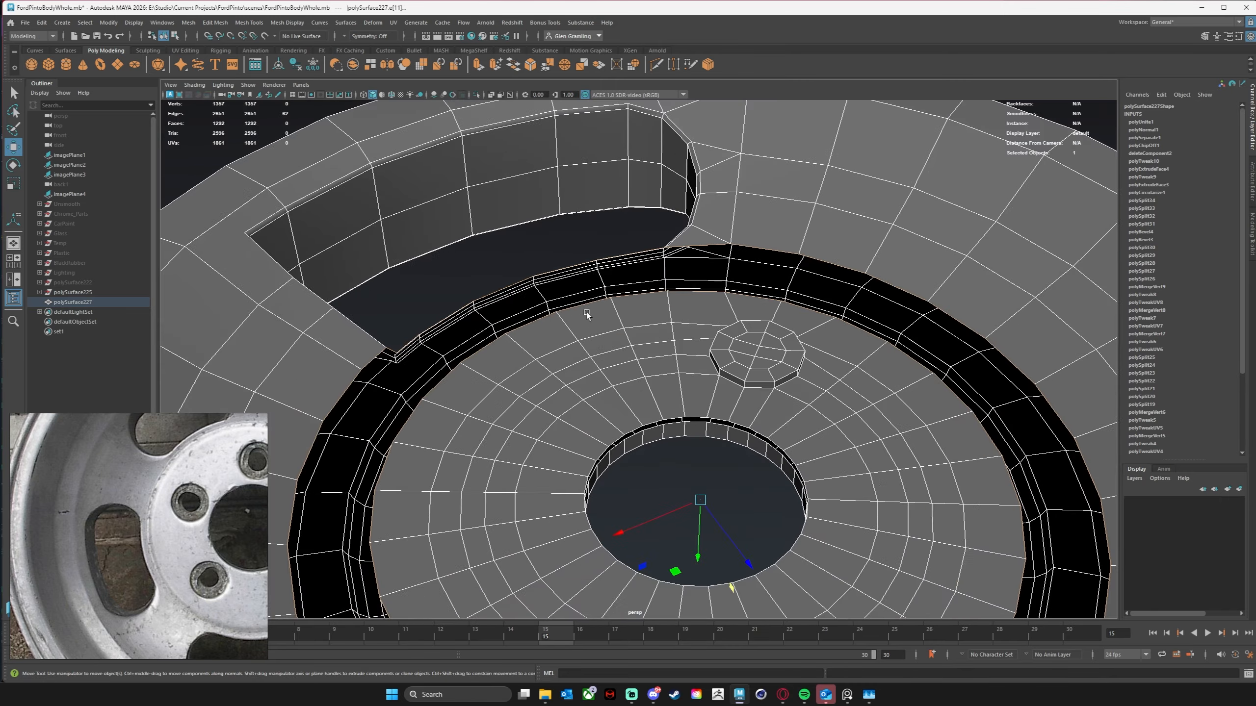
left_click_drag(556, 322, 567, 264, "alt")
left_click(601, 275)
right_click_drag(567, 264, 914, 342, "alt")
middle_click_drag(913, 341, 745, 319, "alt")
left_click_drag(746, 319, 786, 303, "alt")
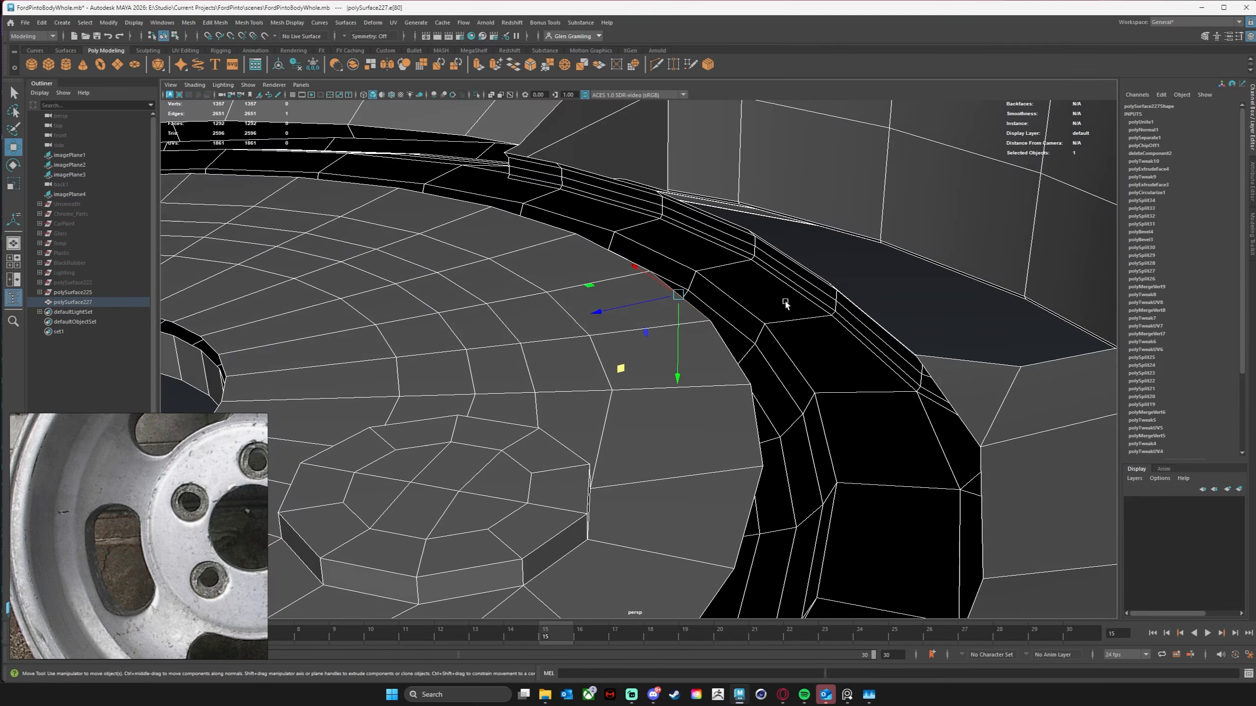
mouse_move(508, 332)
left_mouse_down("alt")
mouse_move(485, 316)
mouse_move(523, 330)
left_mouse_up("alt")
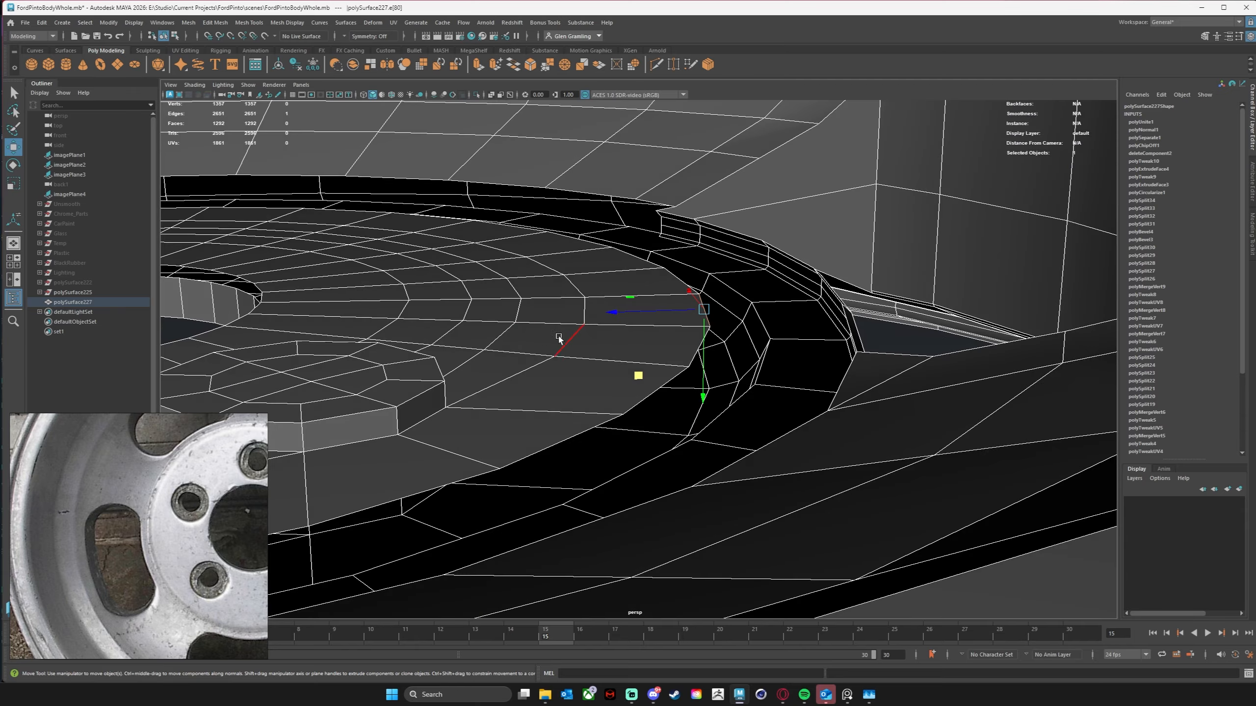
Step: Select all faces of the back hub disc and move them in Y, outward from the wheel's back side
right_click_drag(559, 338, 625, 300)
left_click_drag(527, 338, 692, 314, "alt")
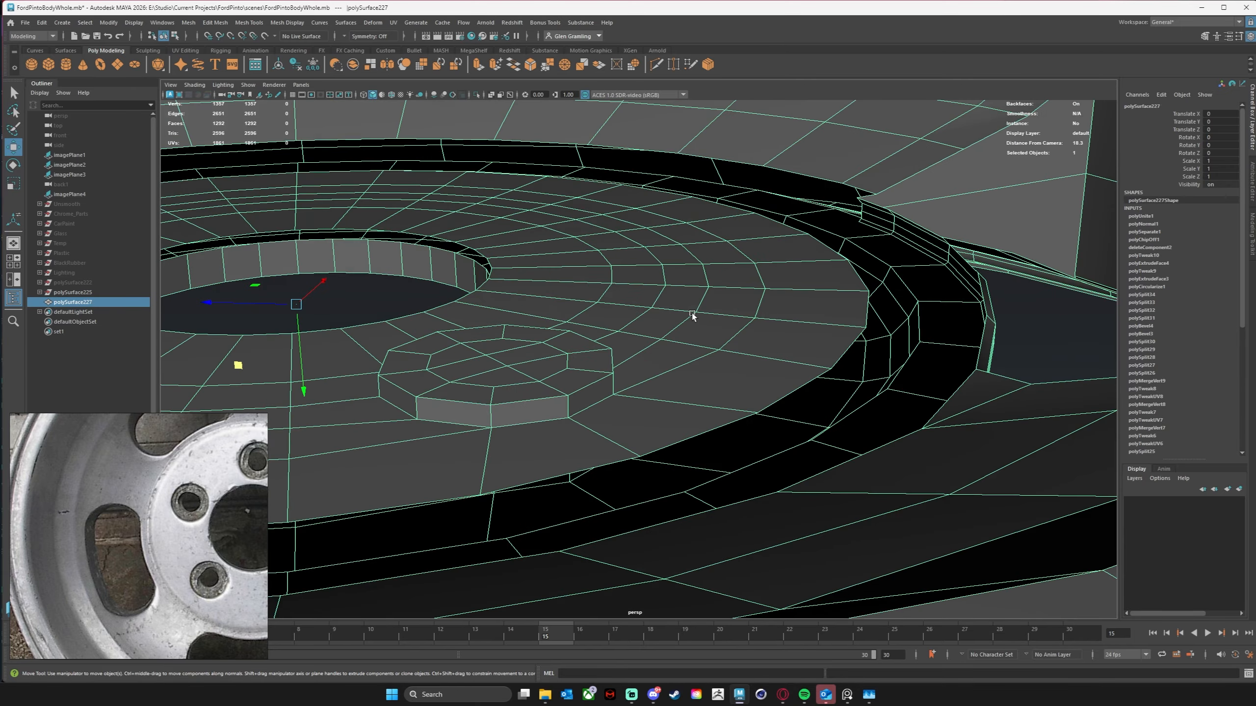
right_click_drag(692, 314, 687, 337)
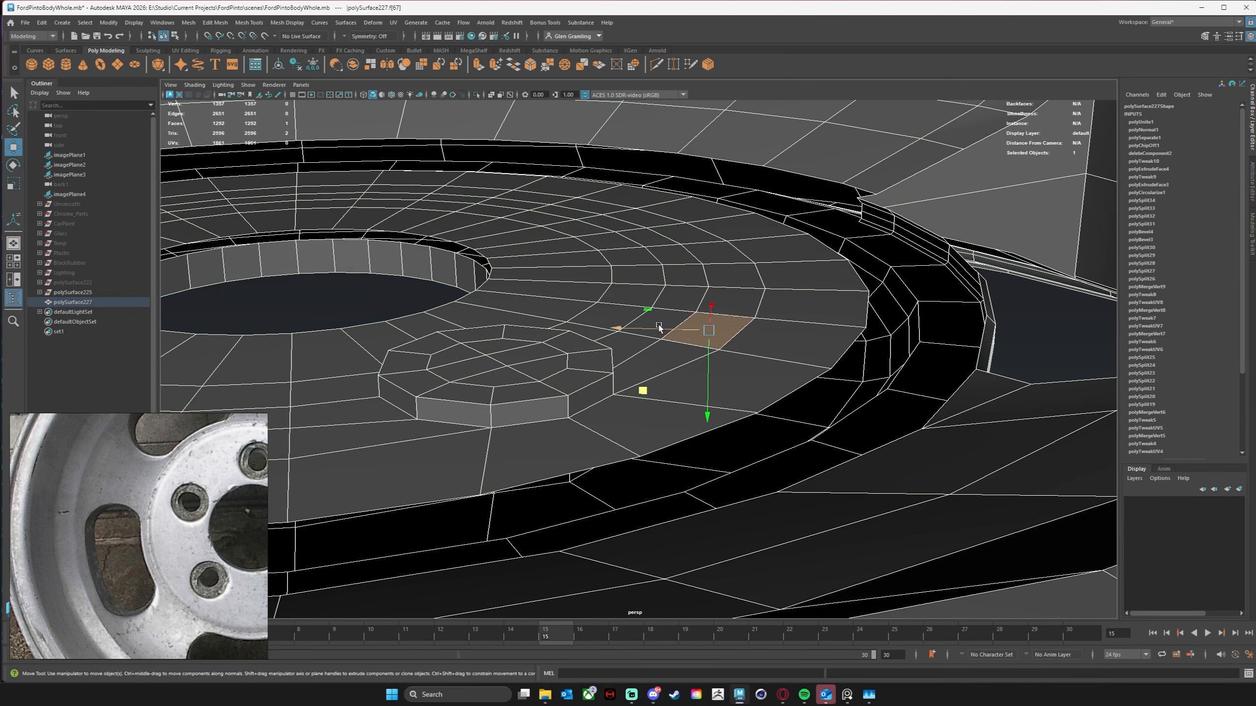
left_click(548, 305)
double_click(610, 317)
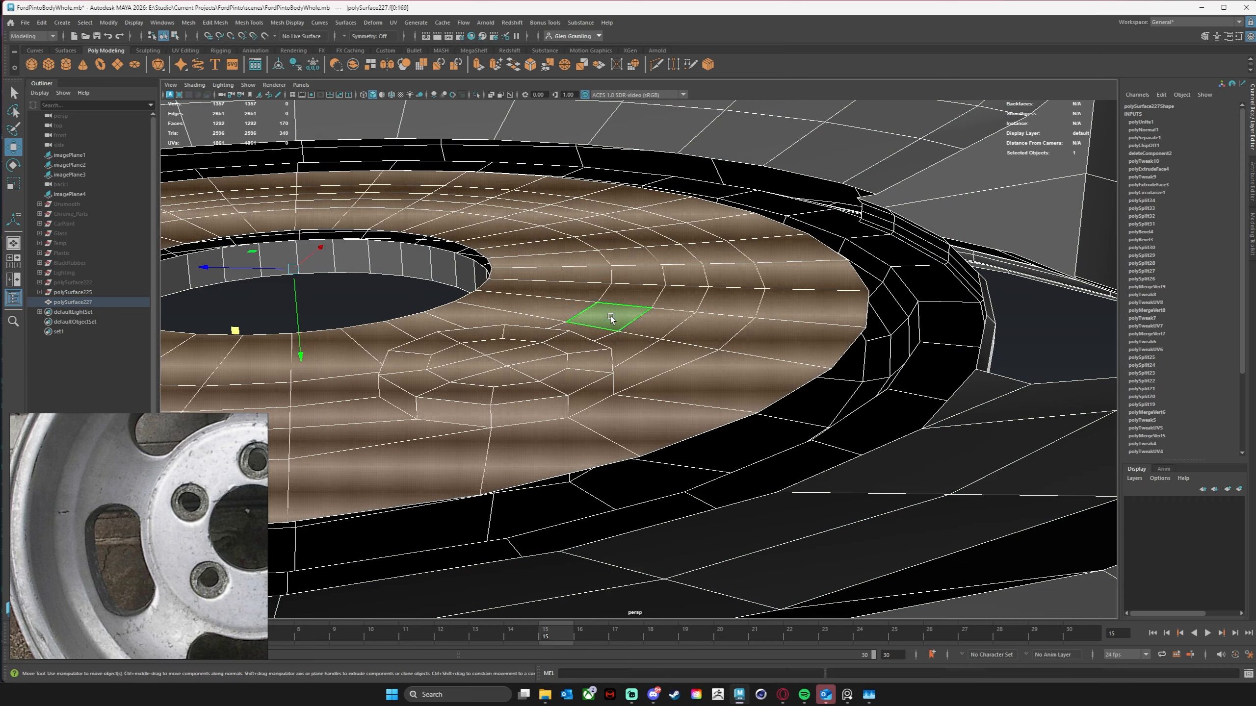
left_click_drag(307, 321, 519, 320, "alt")
middle_click_drag(519, 320, 807, 320, "alt")
right_click_drag(807, 320, 517, 336, "alt")
left_click_drag(517, 336, 556, 331, "alt")
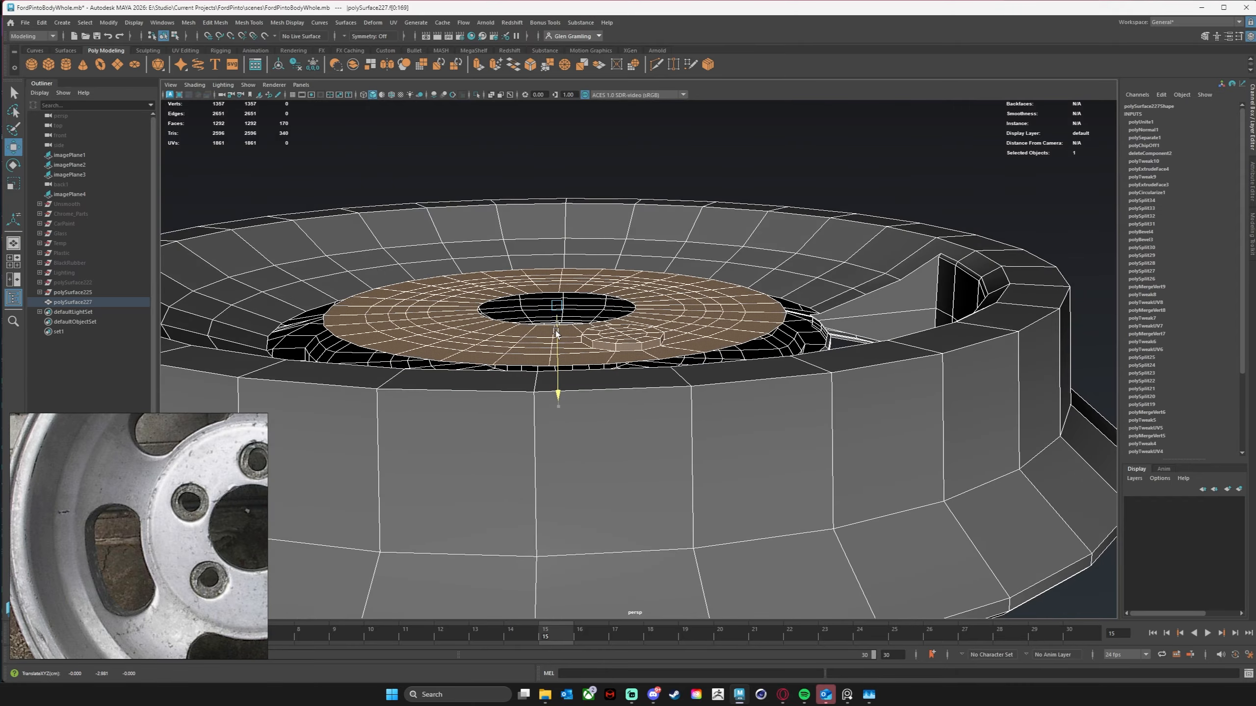
Step: Examine the moved hub disc's height and alignment with the surrounding ring from the side and the back
left_click_drag(755, 343, 638, 354, "alt")
left_click_drag(555, 357, 473, 349, "alt")
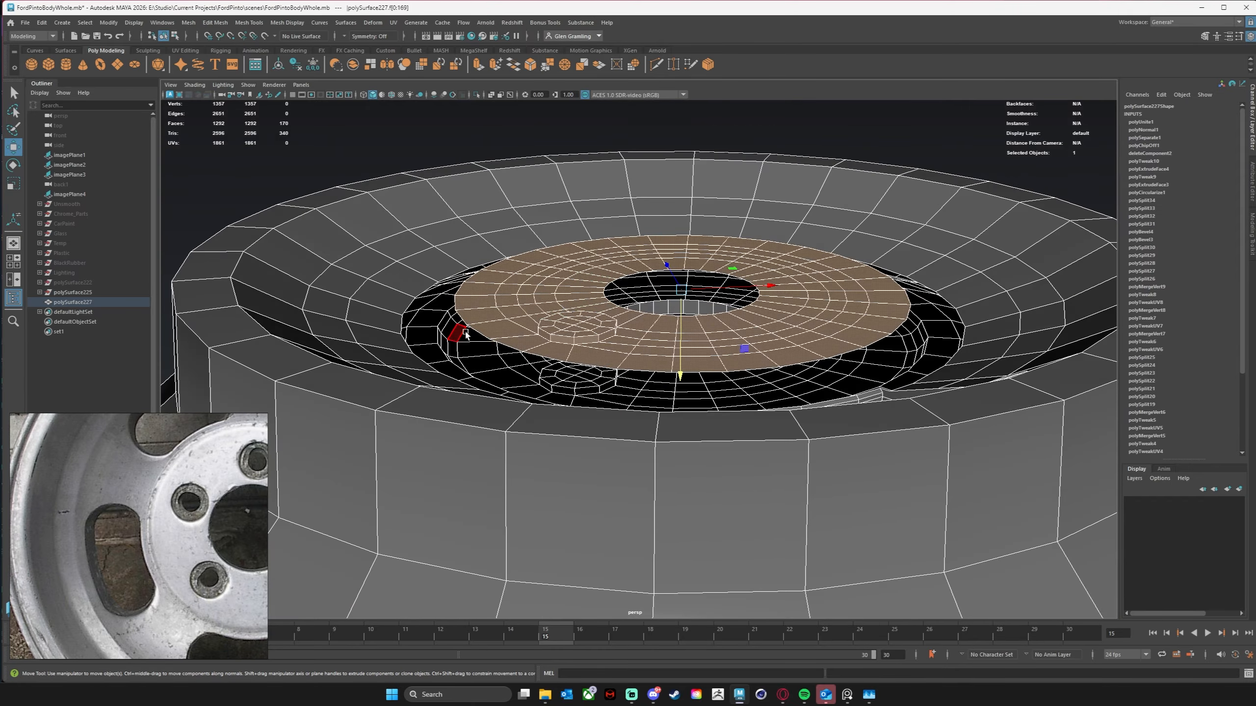
left_click_drag(584, 349, 764, 356, "alt")
right_click_drag(764, 356, 905, 359, "alt")
left_click_drag(807, 305, 929, 495, "alt")
middle_click_drag(670, 253, 707, 445, "alt")
right_click_drag(707, 445, 654, 370, "alt")
left_click_drag(633, 369, 687, 370, "alt")
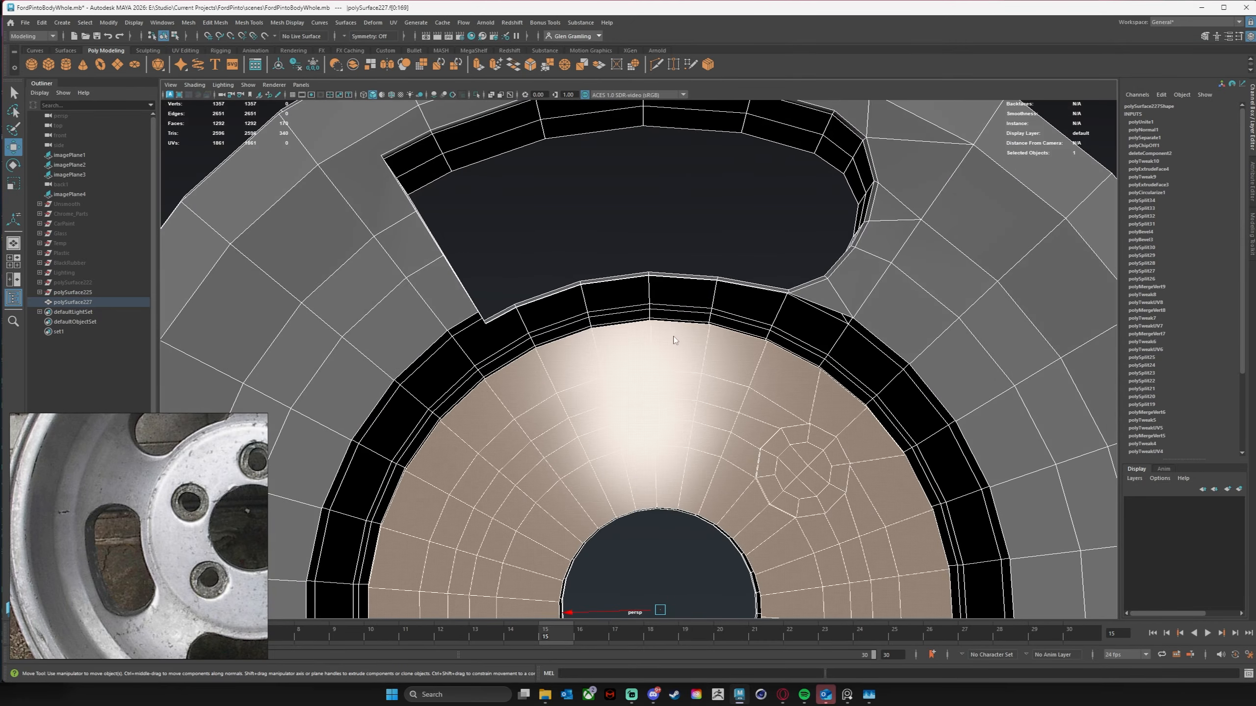
Step: Bridge one outer edge of the hub disc to the facing border edge beside the slotted opening
right_click_drag(674, 341, 674, 311)
left_click(668, 322)
left_click_drag(663, 341, 786, 324, "alt")
middle_click_drag(500, 375, 724, 360, "alt")
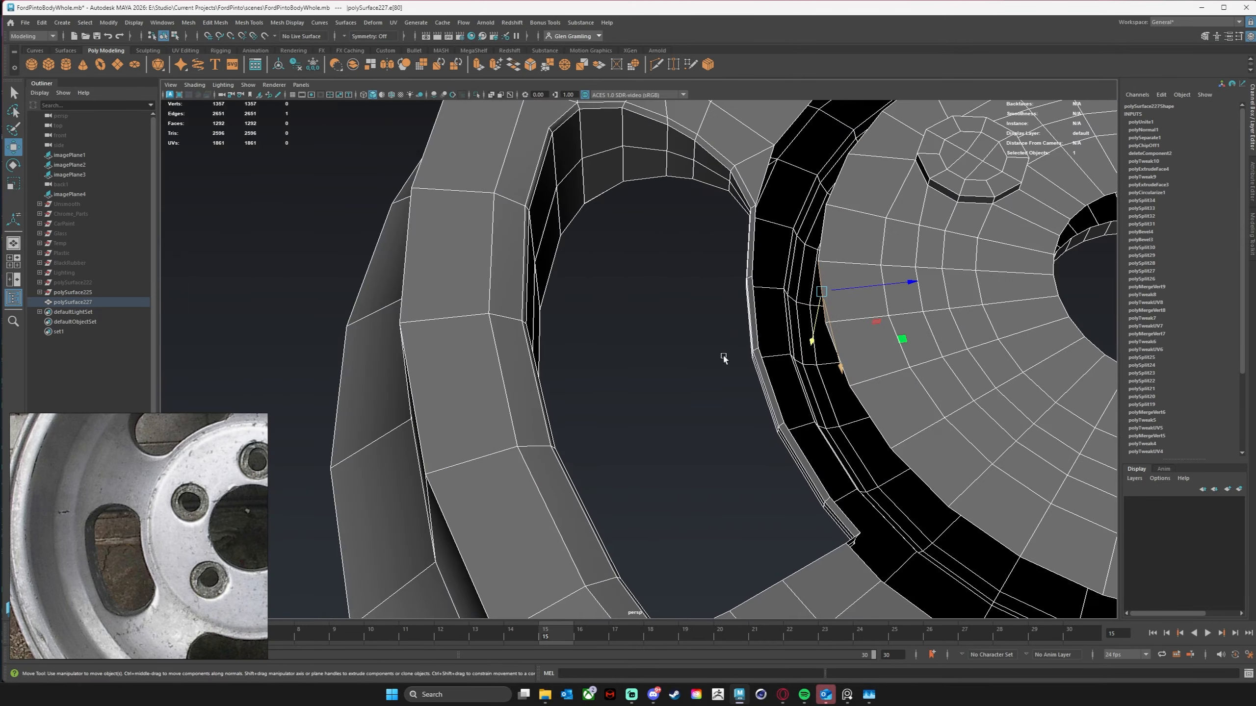
left_click_drag(724, 357, 609, 312, "alt")
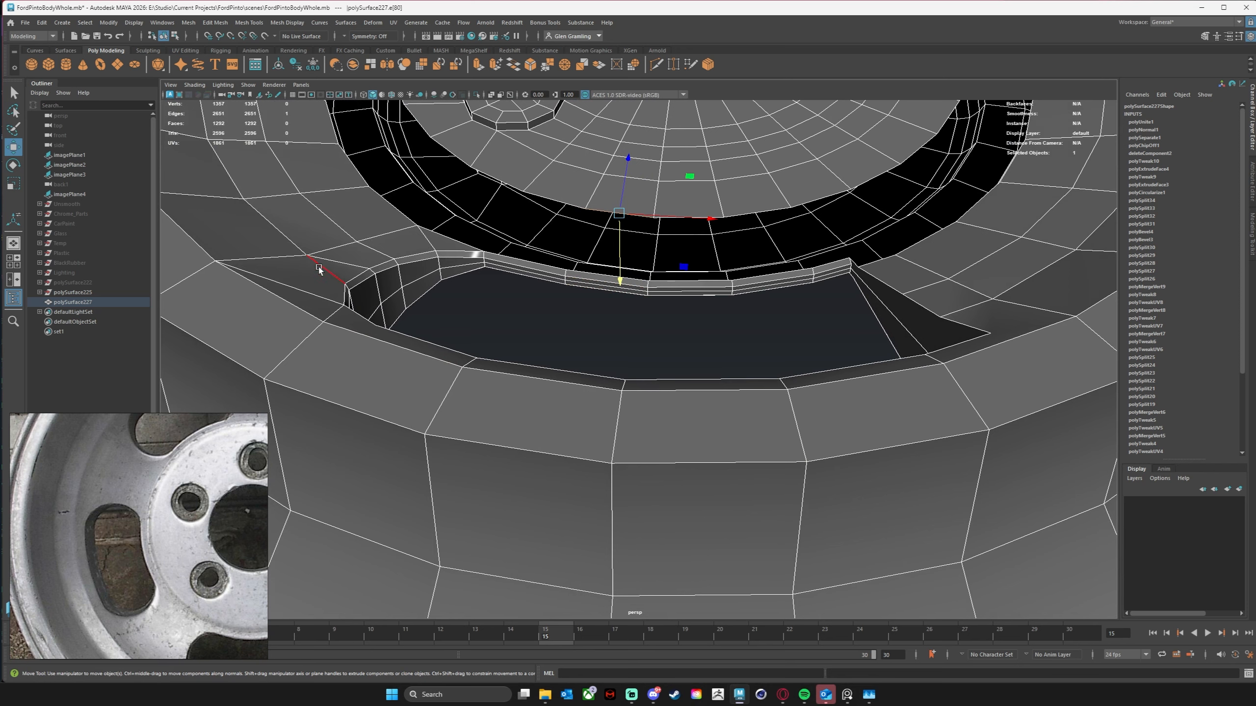
left_click(604, 276, "shift")
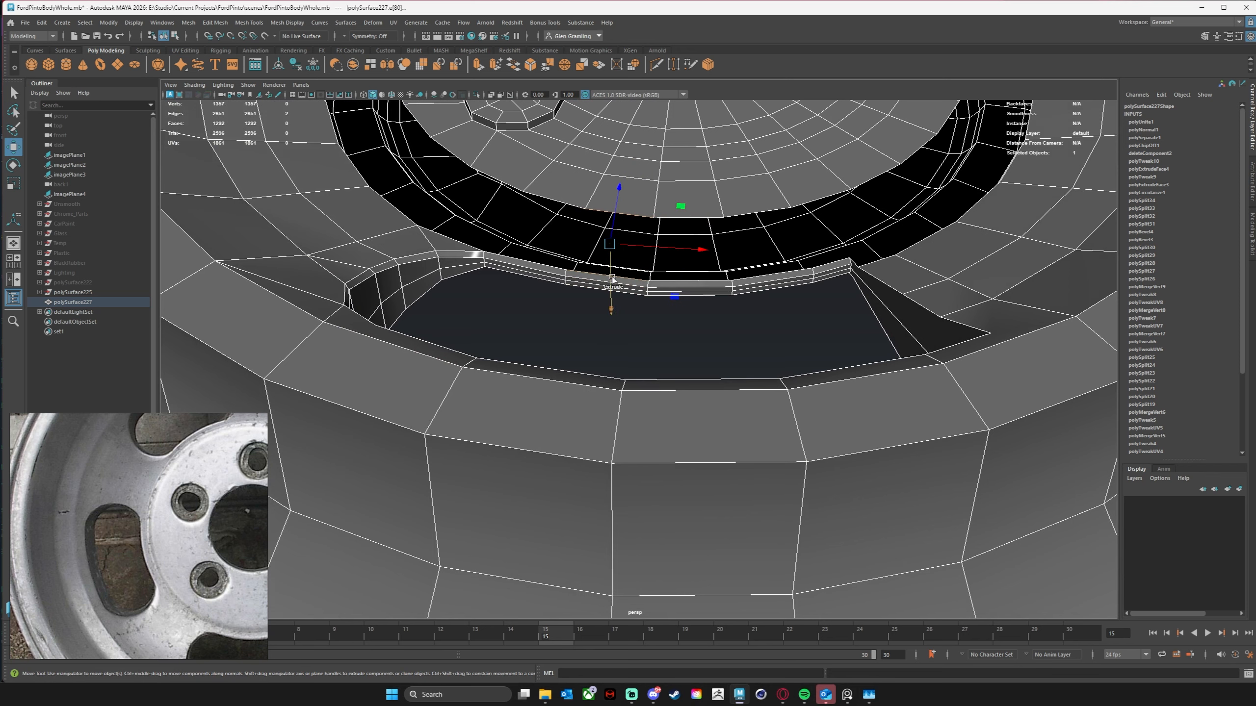
left_click(520, 70)
Step: Bridge the next two pairs of facing border edges, continuing from the first bridge towards the lug recess
middle_click_drag(687, 285, 806, 351, "alt")
left_click(676, 274)
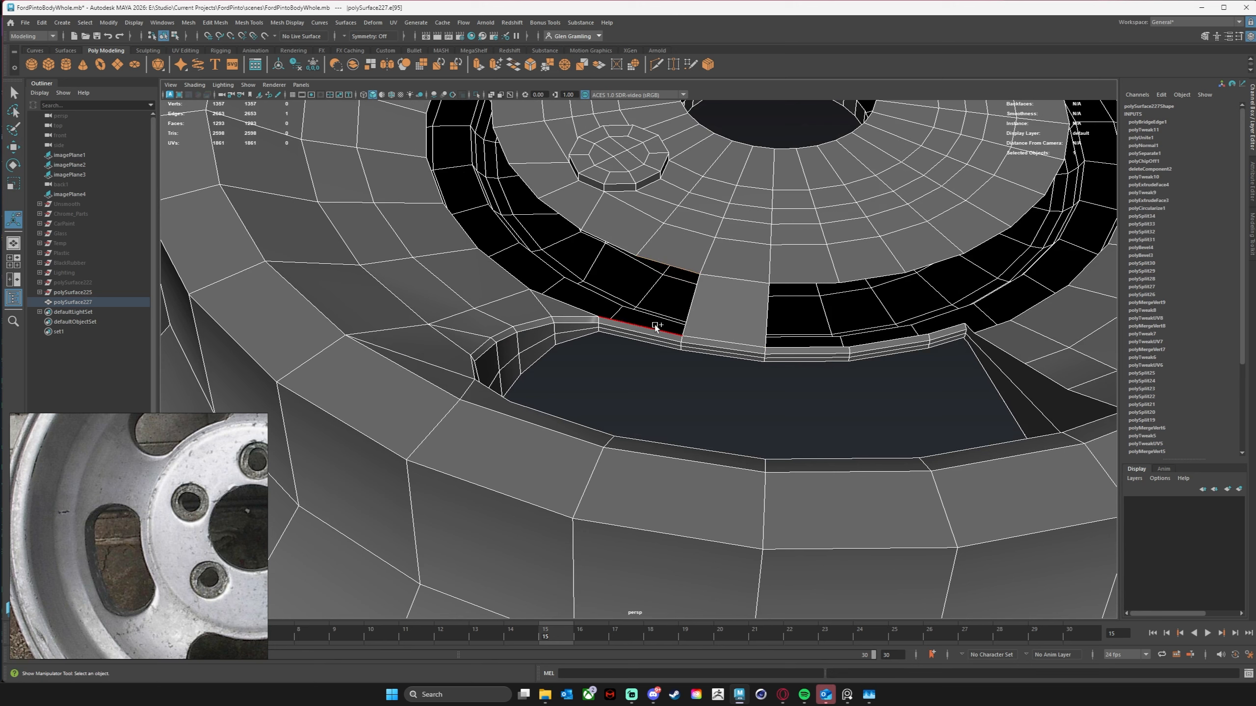
key("g")
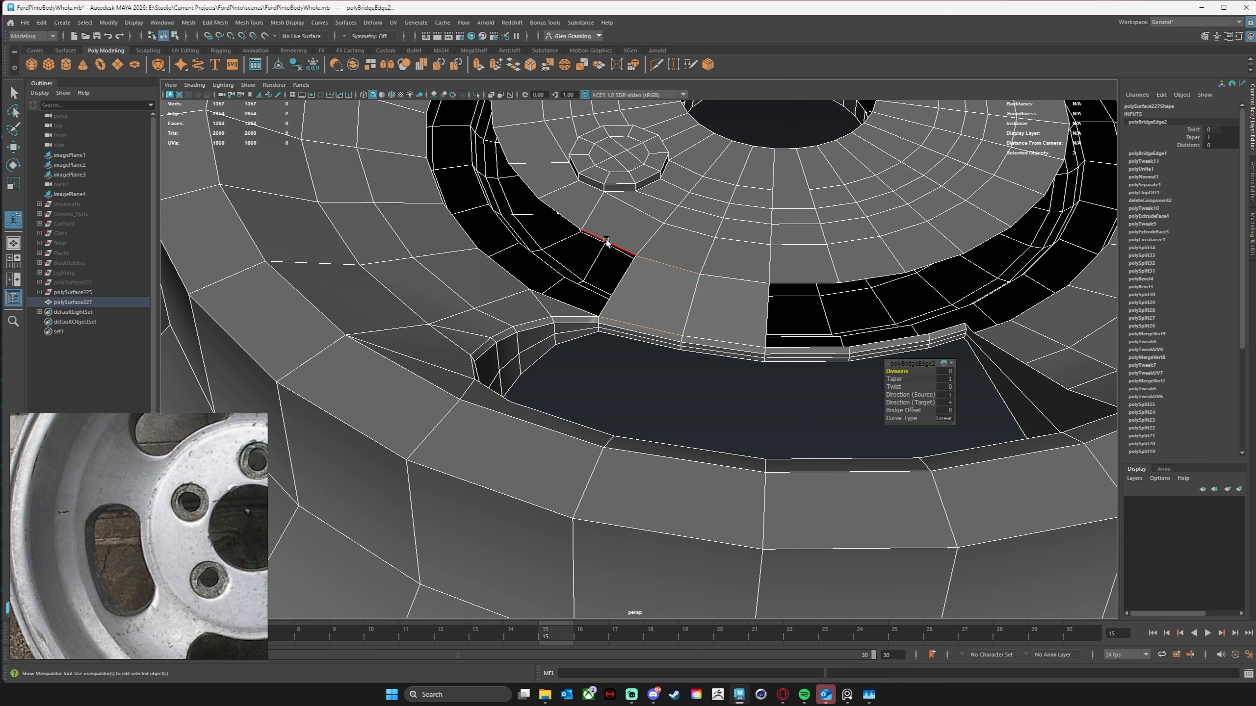
left_click(552, 307)
key("g")
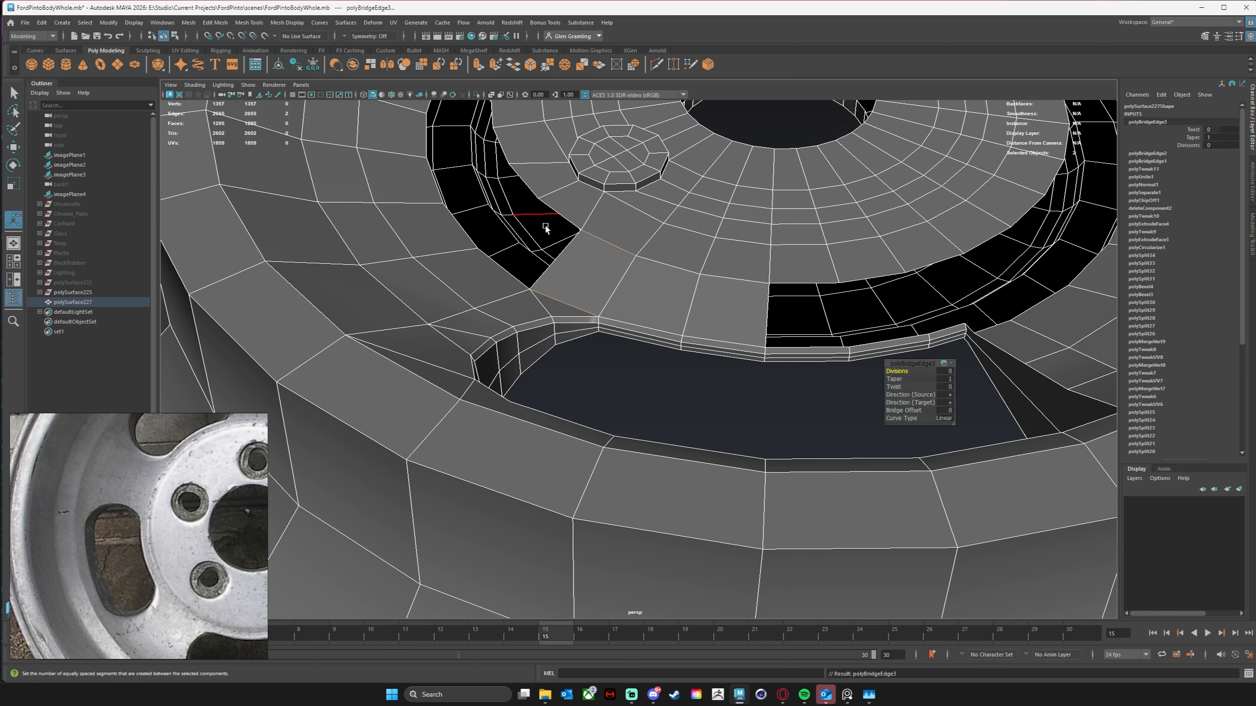
Step: Bridge the next pair of facing border edges between the hub disc and the surrounding ring, continuing from the previous bridge
left_click(557, 213)
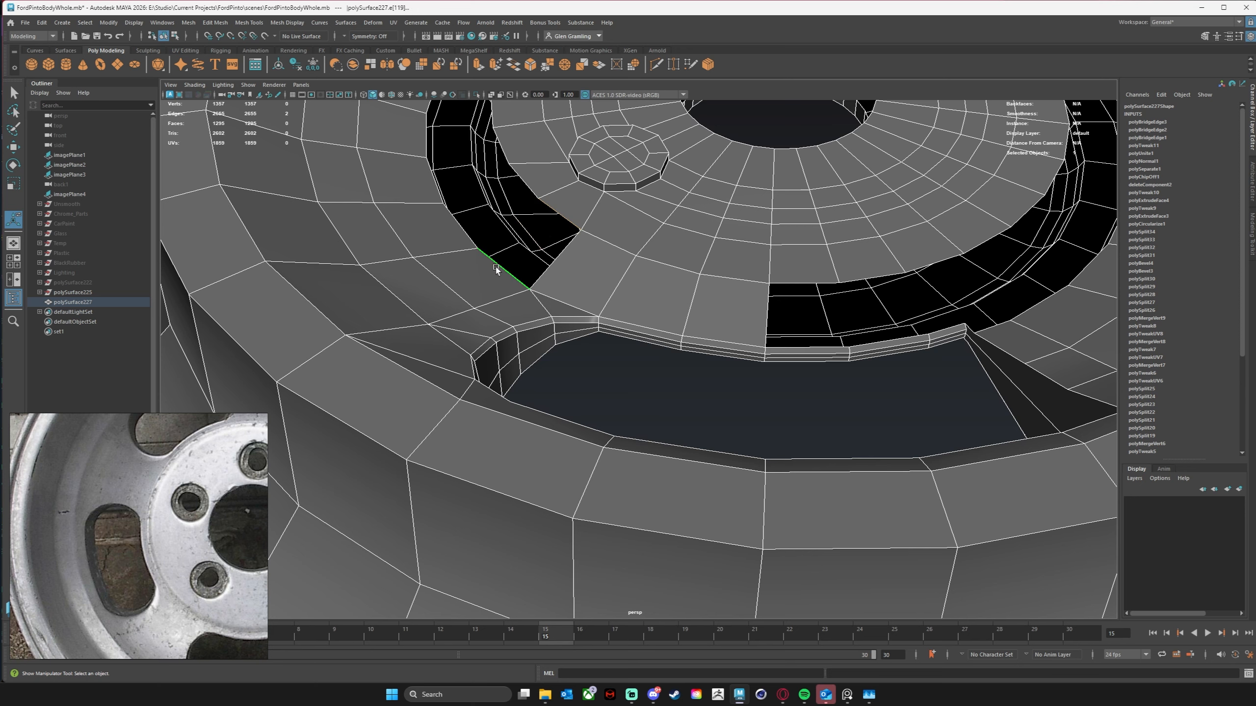
key("g")
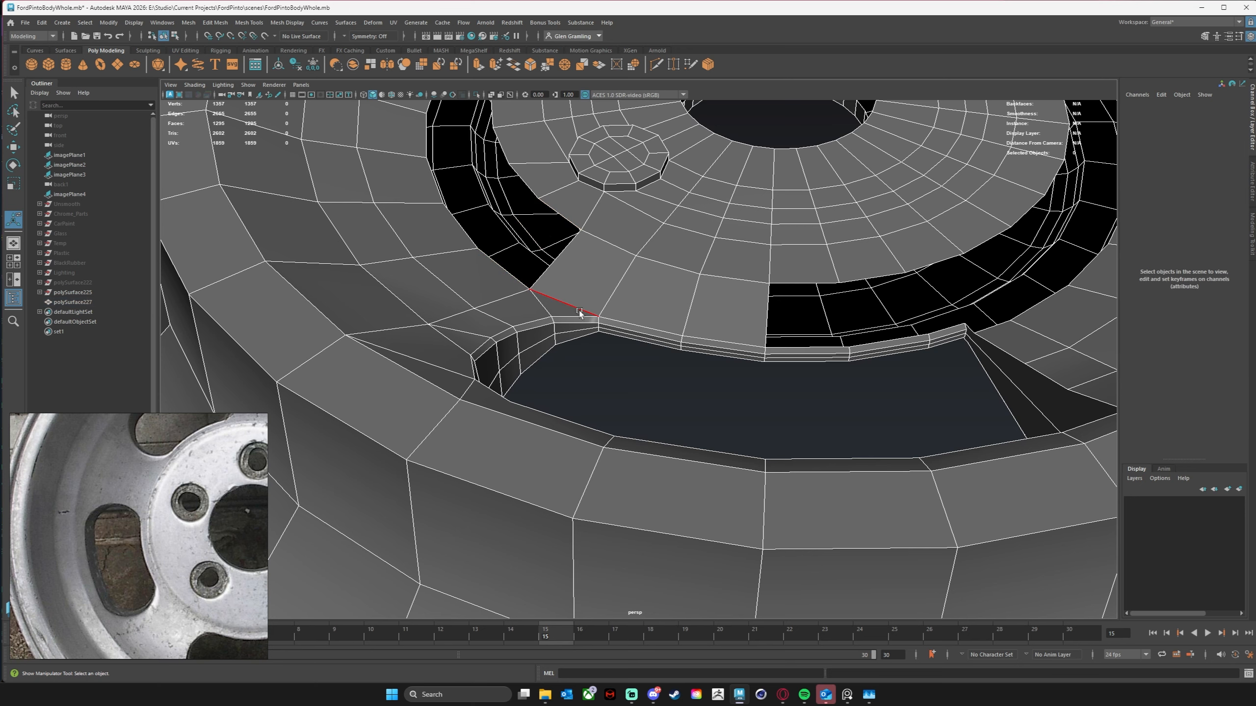
left_click(572, 226)
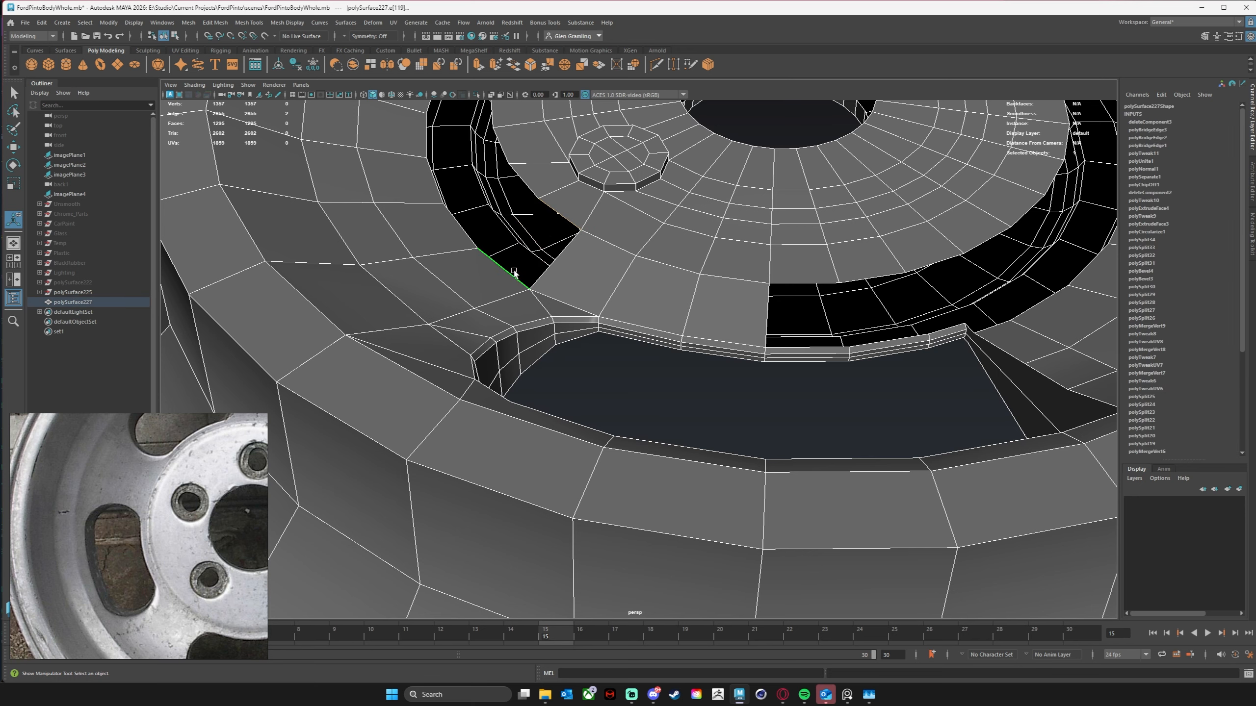
key("g")
left_click_drag(485, 223, 683, 324, "alt")
scroll(580, 403, "up", 5)
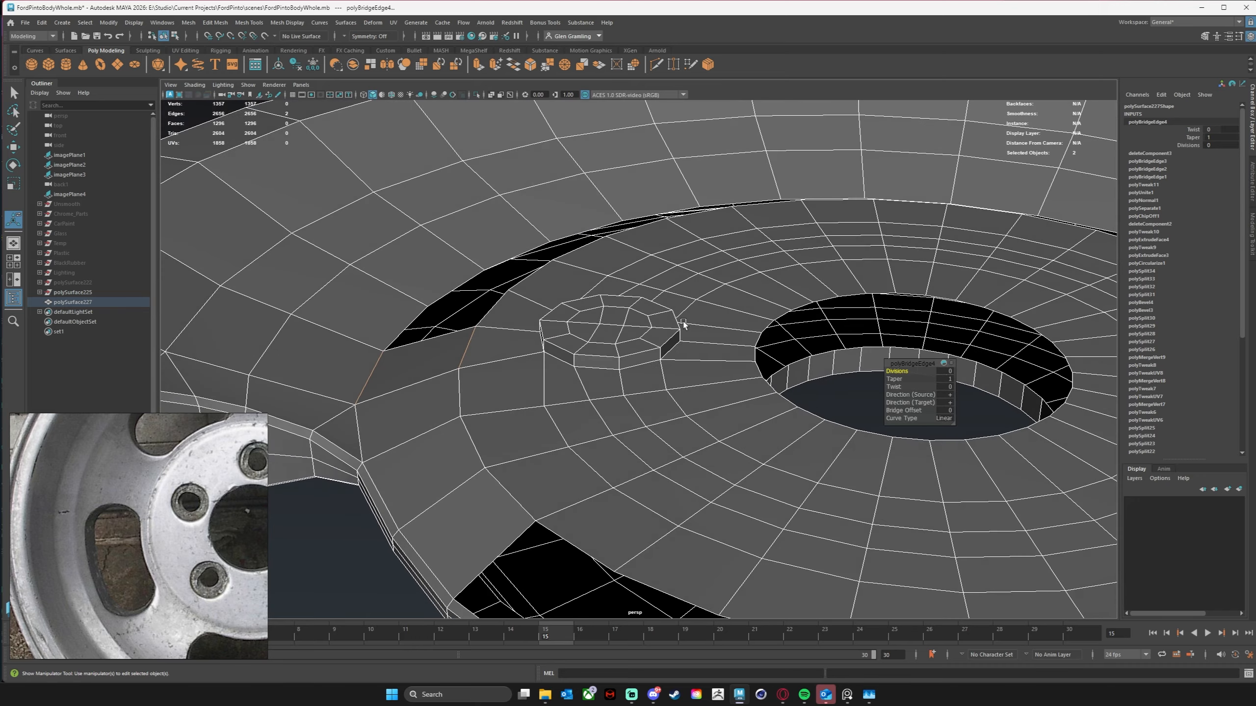
Step: Delete the faces capping the centre of the raised lug feature on the hub's back side
left_click_drag(619, 294, 491, 359, "alt")
scroll(491, 359, "up", 5)
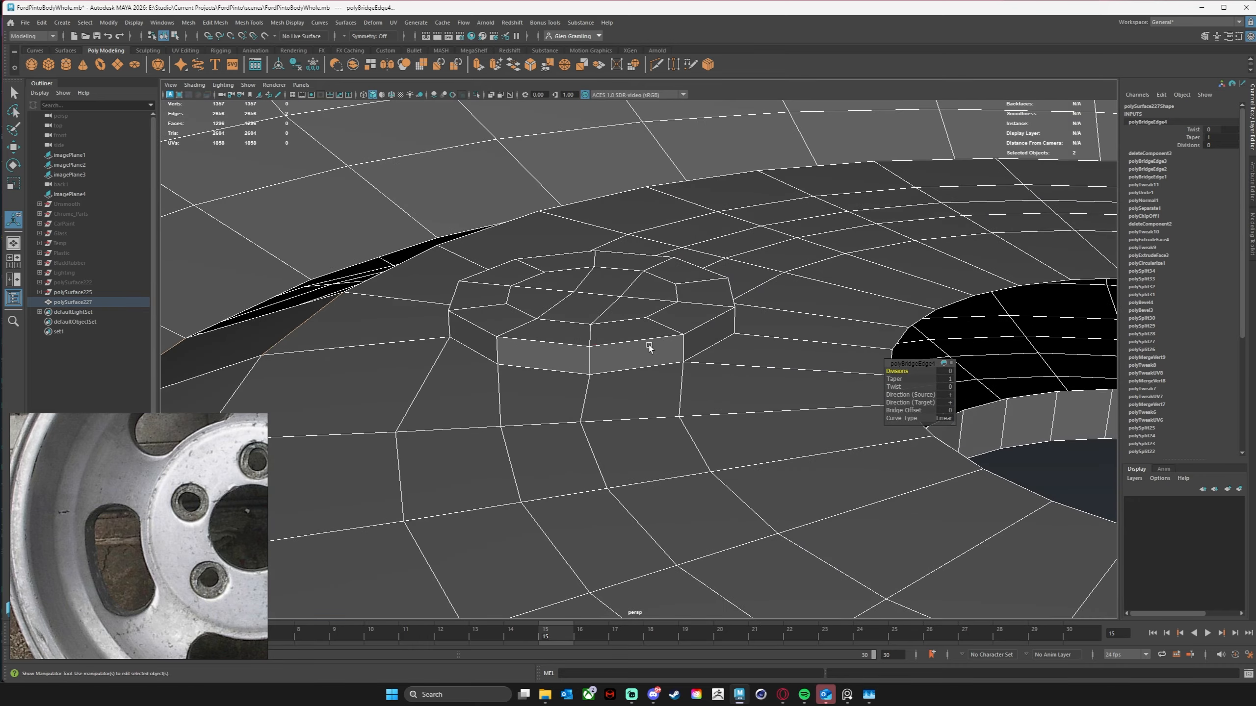
right_click(609, 341)
left_click(608, 315)
left_click_drag(616, 322, 662, 320, "alt")
scroll(700, 334, "up", 3)
left_click(629, 278)
right_click_drag(650, 287, 651, 313)
left_click_drag(608, 275, 657, 326)
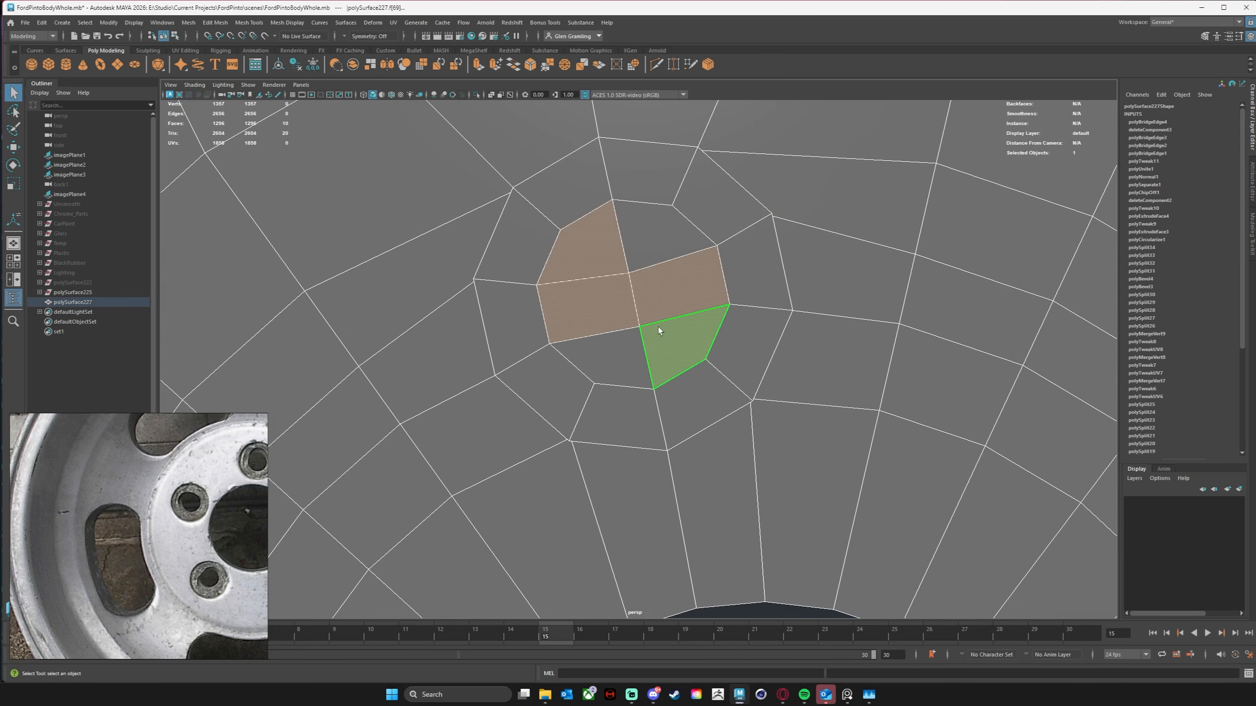
left_click(636, 262)
left_click(591, 264, "shift")
left_click(591, 303, "shift")
left_click(687, 298, "shift")
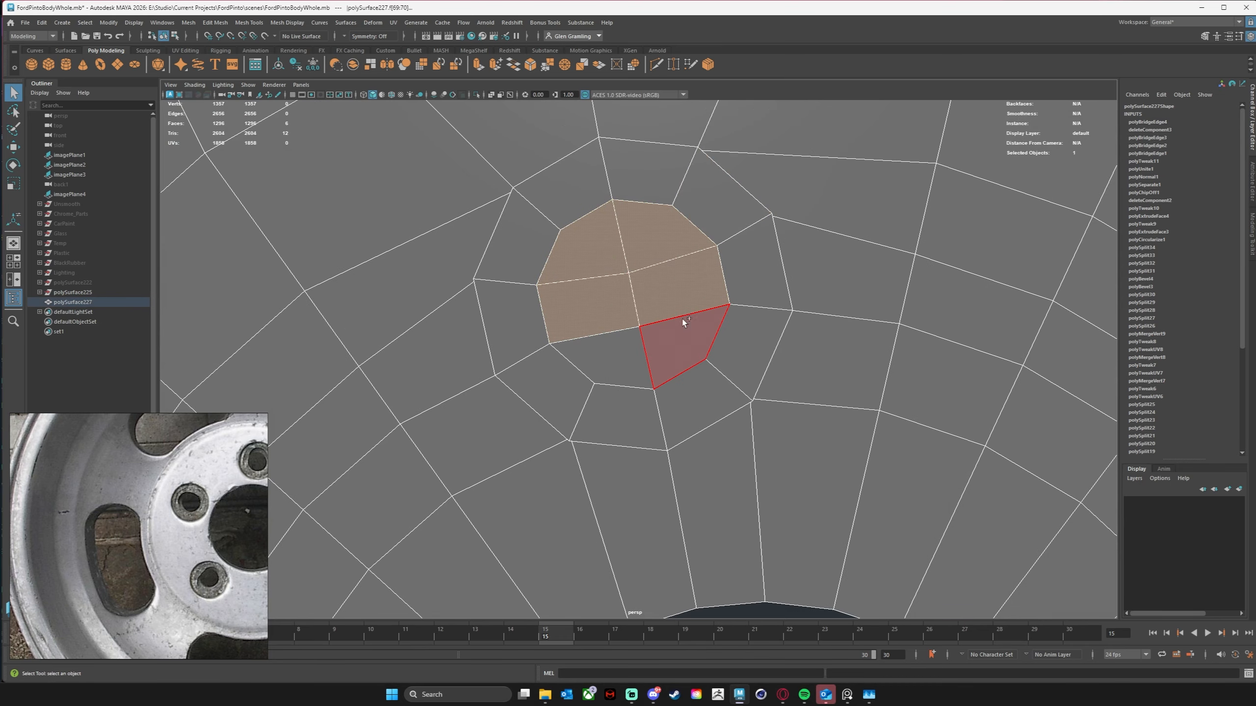
left_click(632, 351, "shift")
key("Delete")
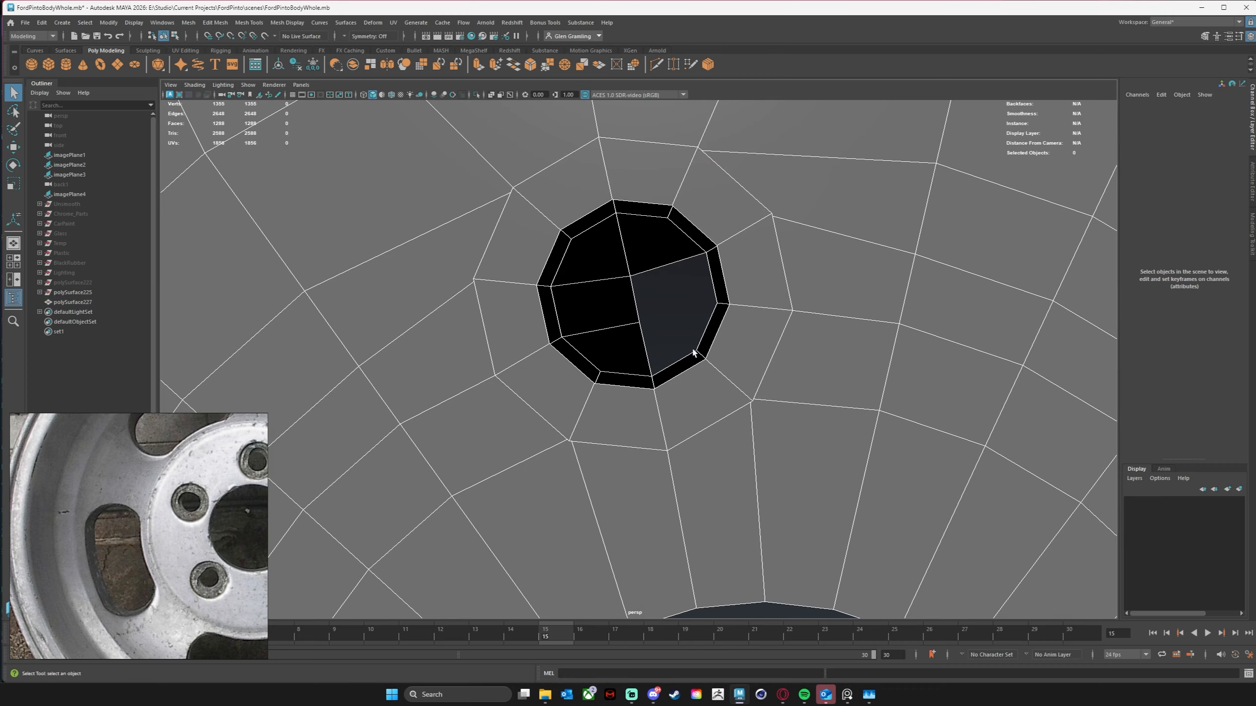
Step: Delete the front cap faces seen through the opening so that the lug hole passes through the wheel
left_click(637, 262)
key("Delete")
left_click(601, 272)
key("Delete")
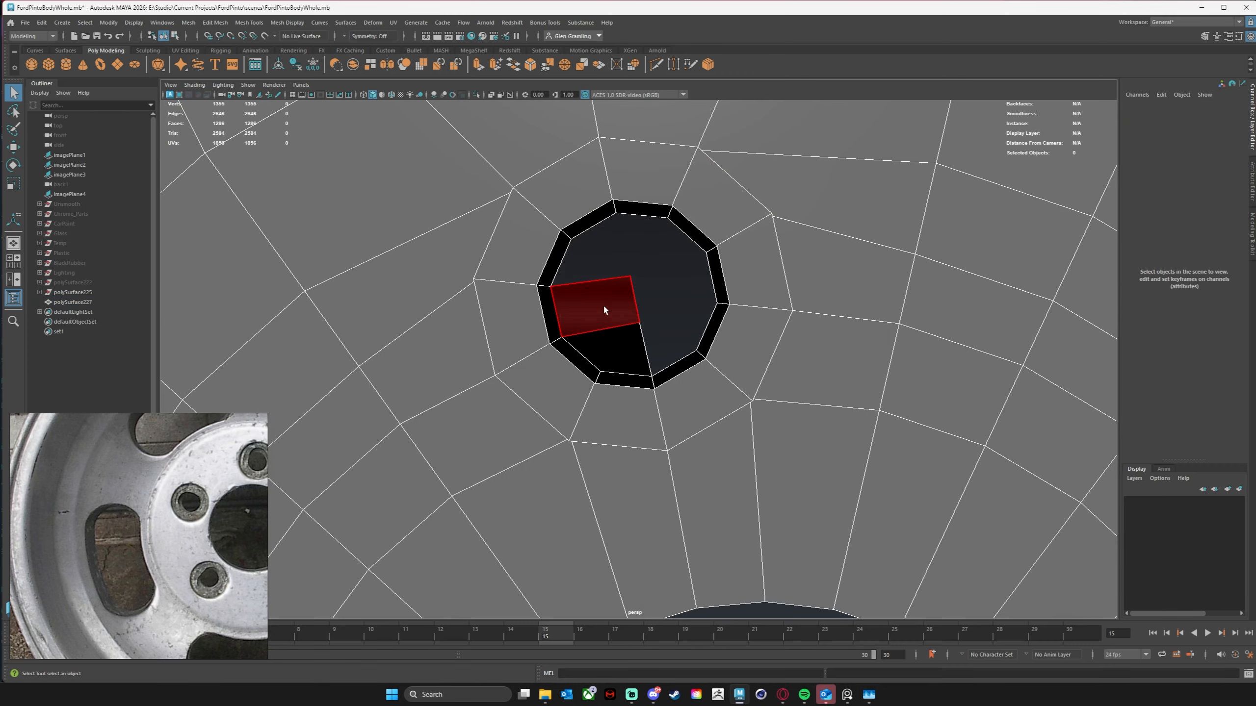
left_click(603, 304)
key("Delete")
left_click(611, 343)
key("Delete")
Step: Bridge the lug hole's front and back border edge loops to form its inner wall
left_click_drag(707, 338, 688, 353, "alt")
right_click_drag(714, 272, 712, 206)
double_click(679, 274)
left_click_drag(679, 275, 649, 352, "alt")
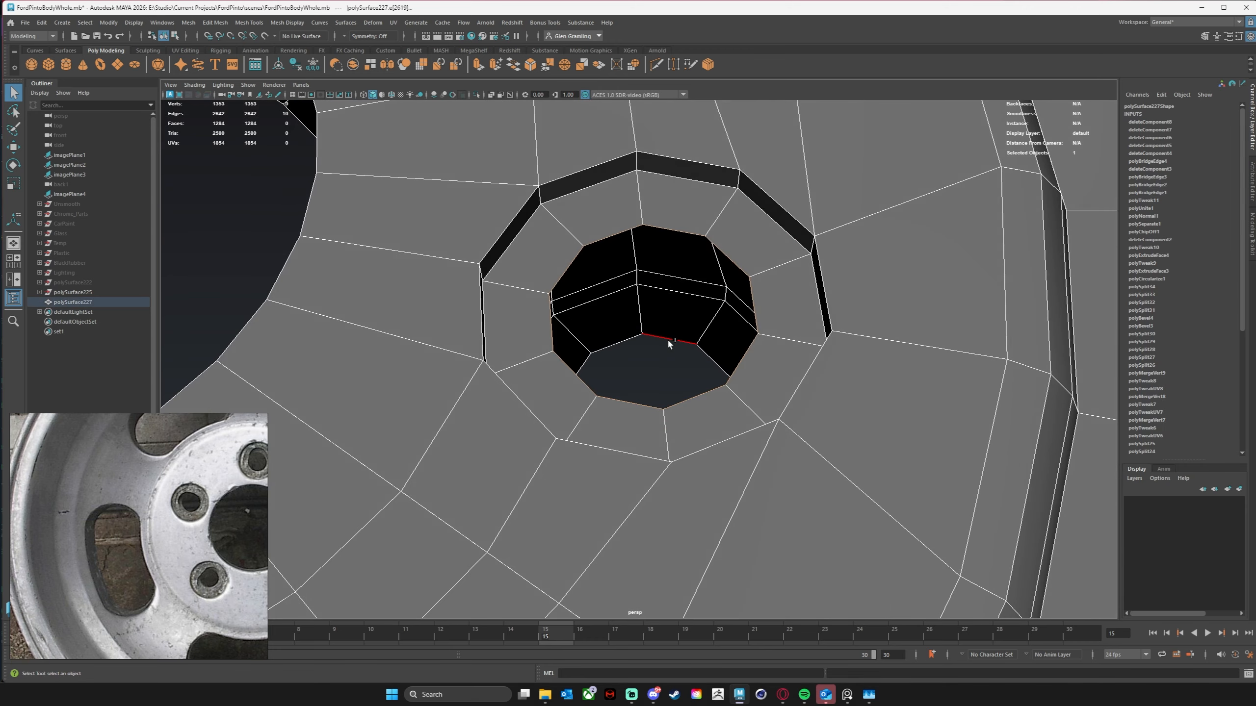
right_click_drag(757, 374, 583, 295, "alt")
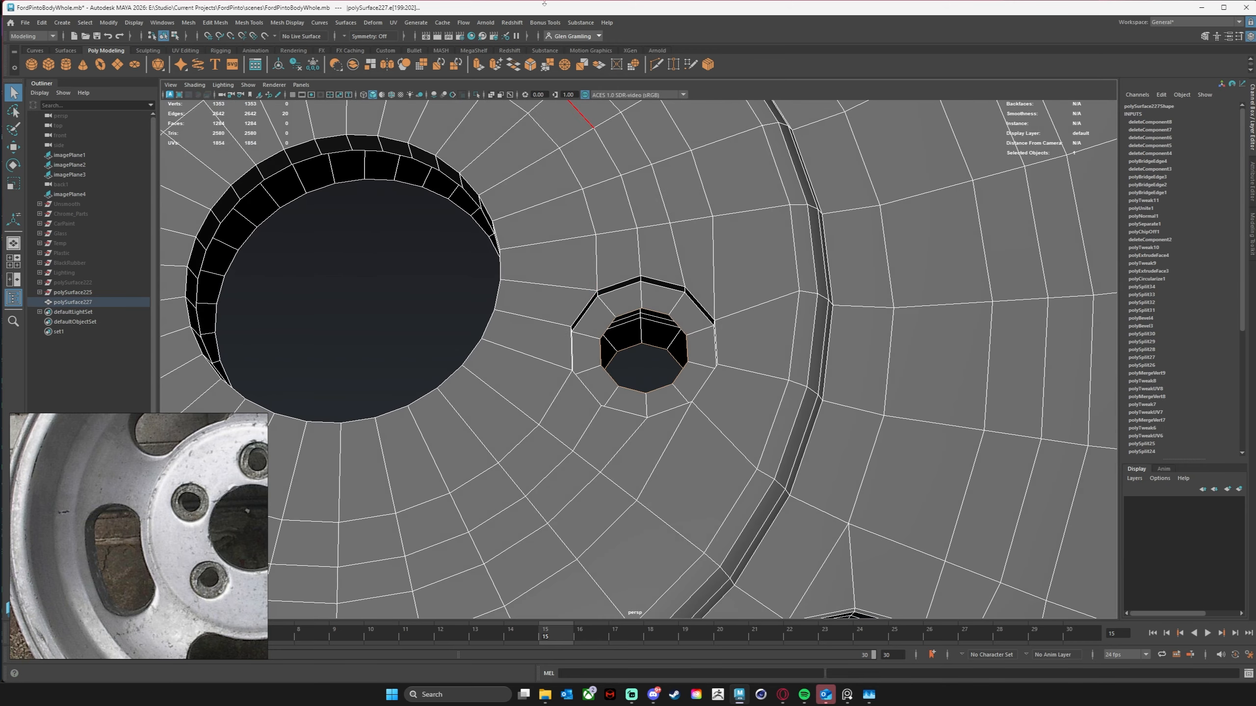
left_click(515, 68)
left_click_drag(704, 444, 632, 410, "alt")
right_click_drag(637, 408, 788, 387, "alt")
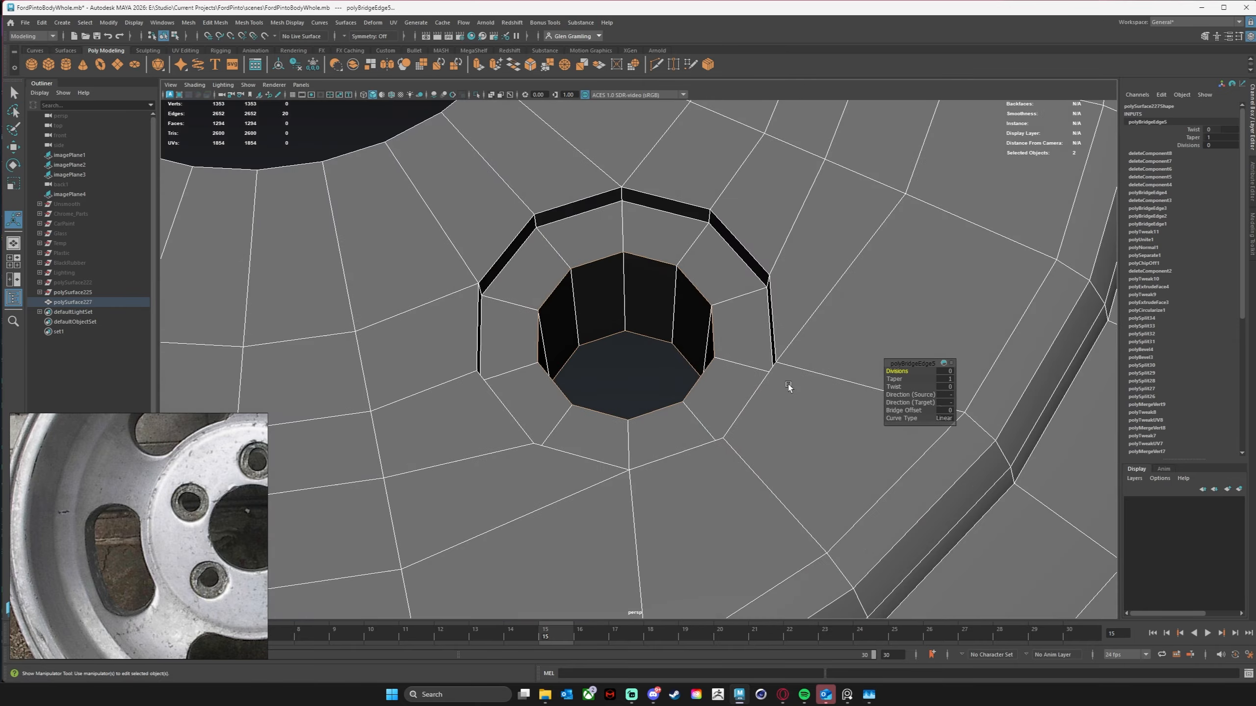
left_click_drag(788, 387, 660, 311, "alt")
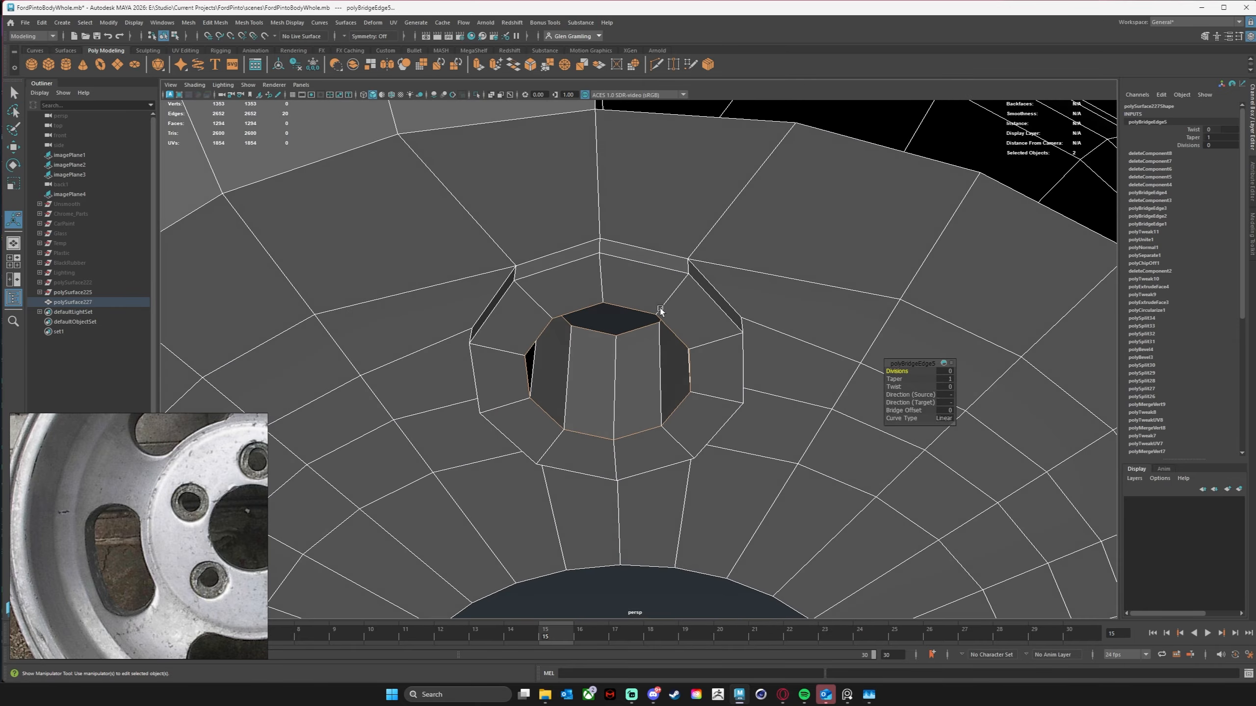
Step: Delete the edge loop at the inner base of the step around the lug hole on the back side
key("q")
left_click(647, 267, "shift")
mouse_move(652, 263)
left_mouse_down("alt")
mouse_move(626, 269)
mouse_move(643, 251)
left_mouse_up("alt")
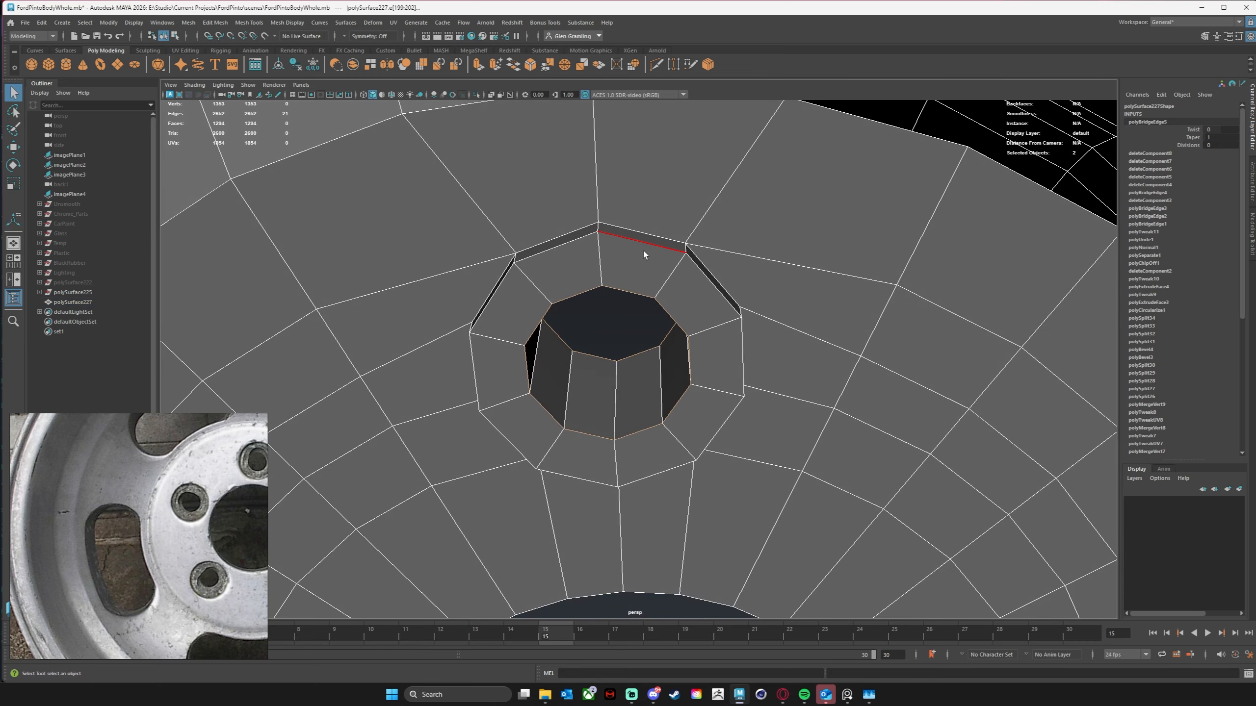
double_click(645, 245)
key("Delete")
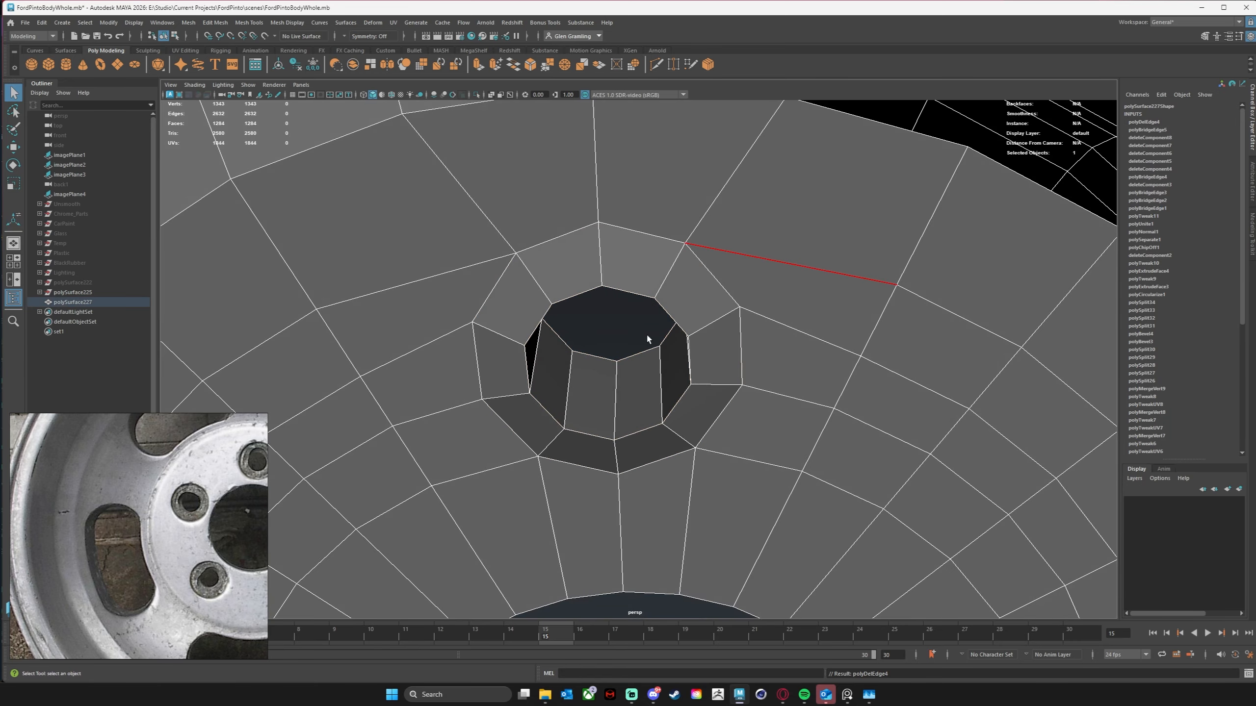
Step: Select the edge loop around the lug hole's back opening and move it along Y
left_click_drag(650, 340, 636, 406, "alt")
double_click(691, 399)
key("w")
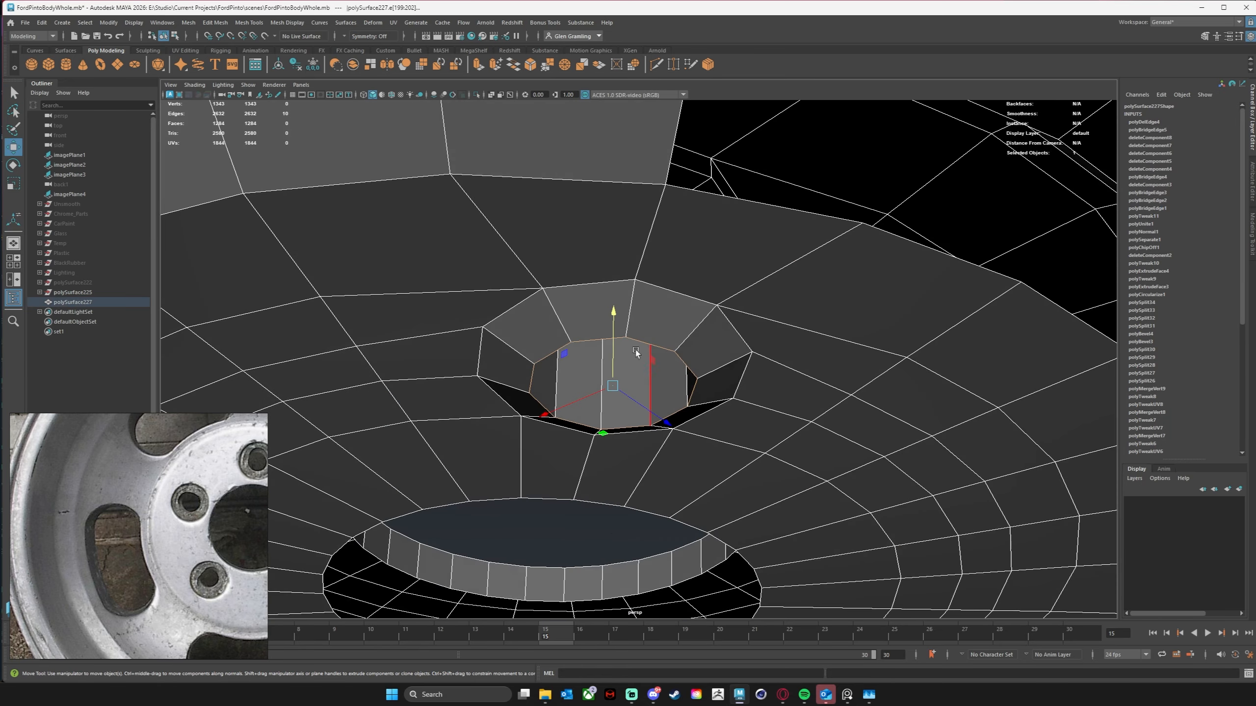
left_click_drag(613, 355, 509, 451)
scroll(774, 419, "up", 6)
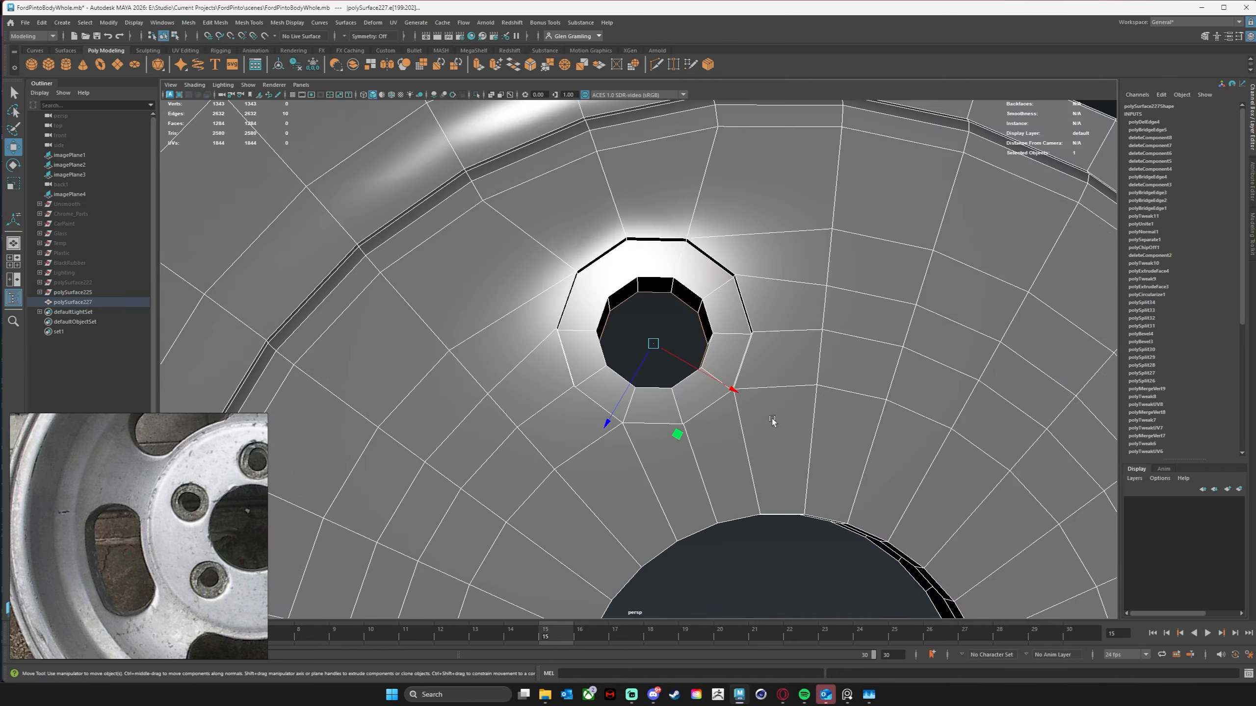
Step: Bevel the front lug recess's outer rim, floor edge and hole edge loops with a fraction of 0.3
left_click_drag(659, 388, 672, 338, "alt")
scroll(672, 252, "up", 4)
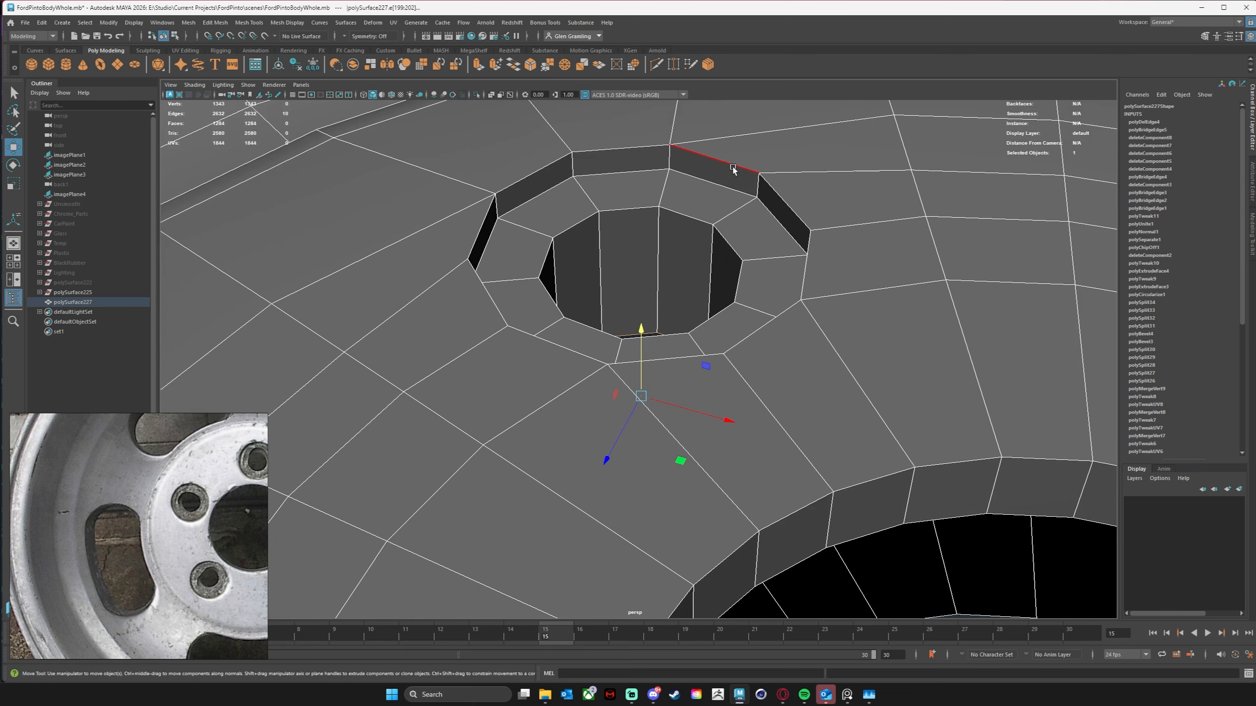
right_click_drag(731, 169, 721, 110)
double_click(717, 167)
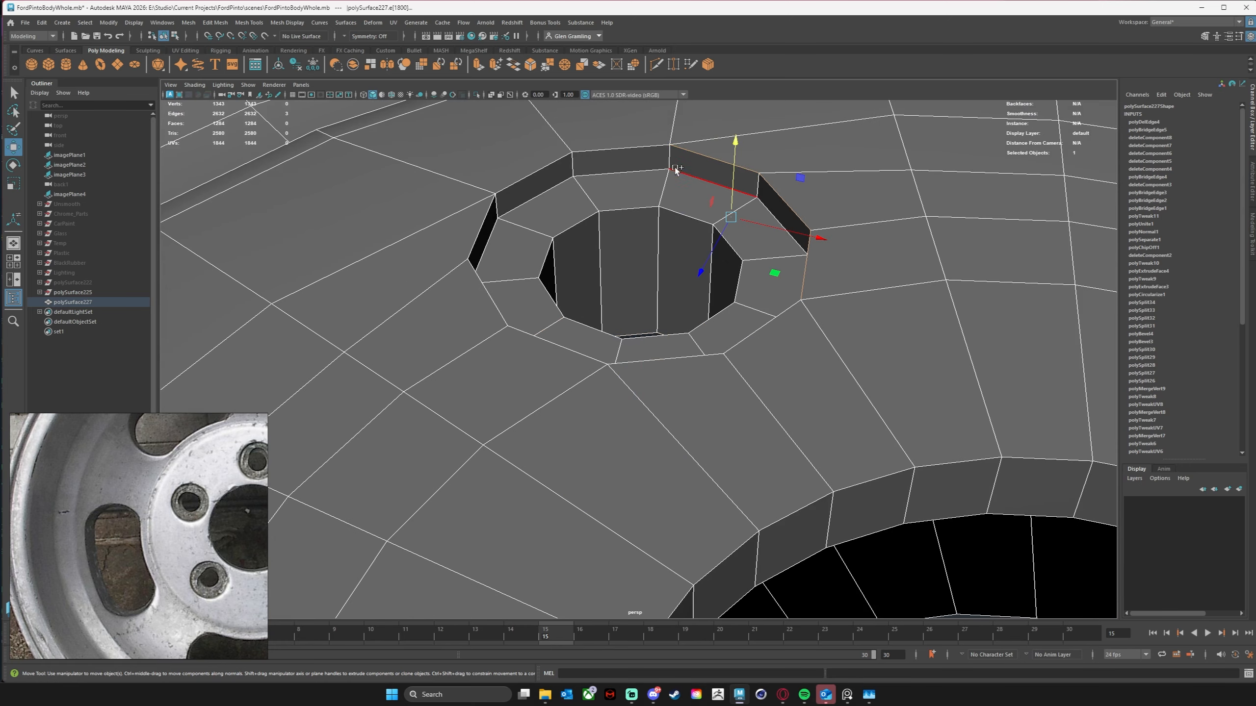
double_click(630, 148)
double_click(473, 235, "shift")
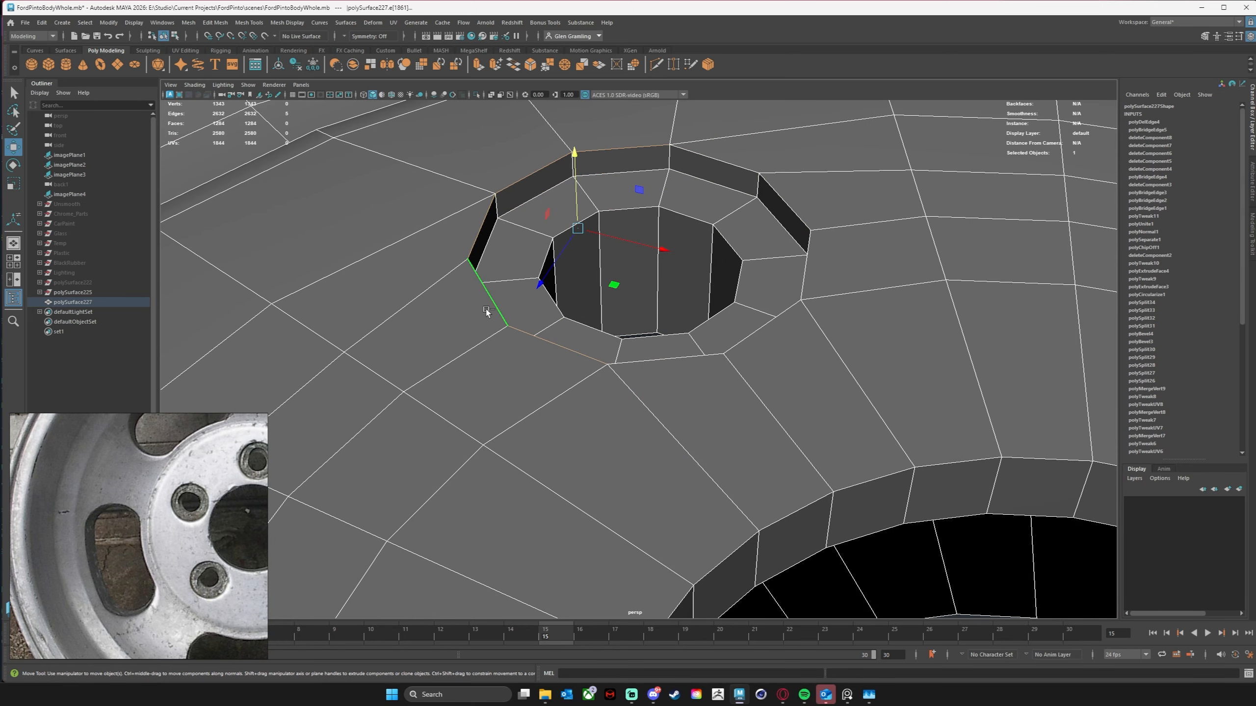
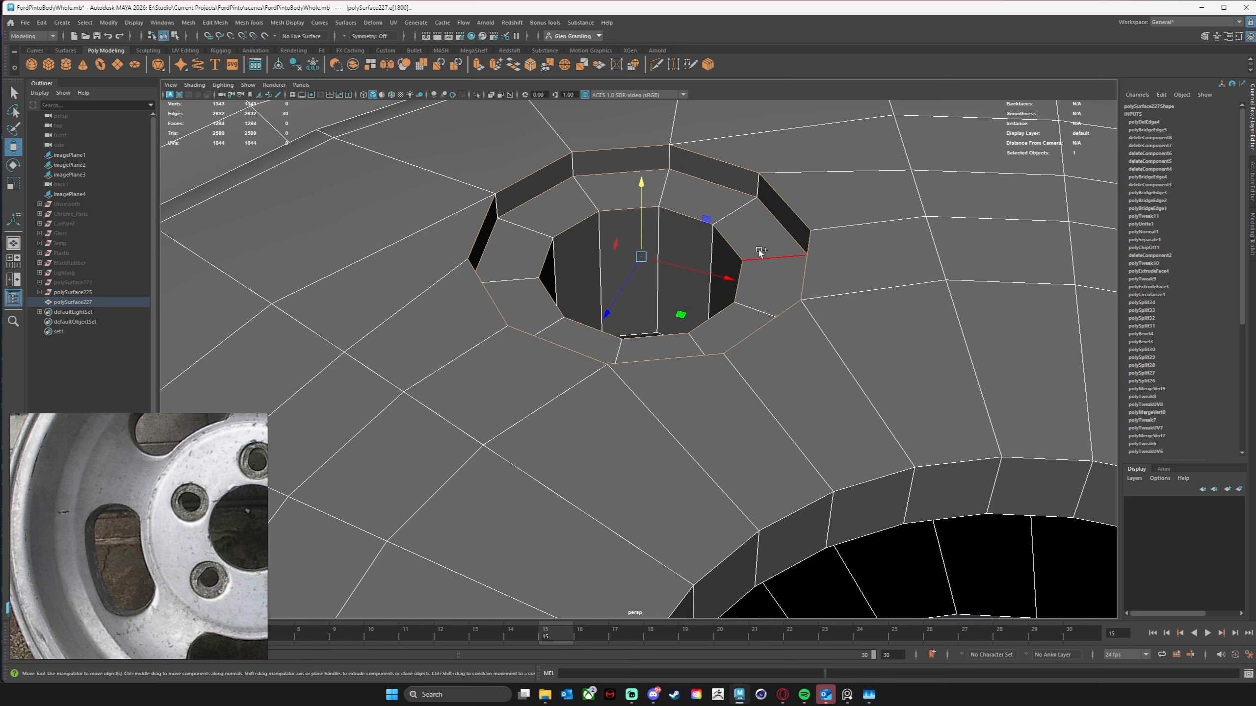
left_click_drag(760, 253, 743, 341, "alt")
left_click_drag(874, 374, 777, 276, "alt")
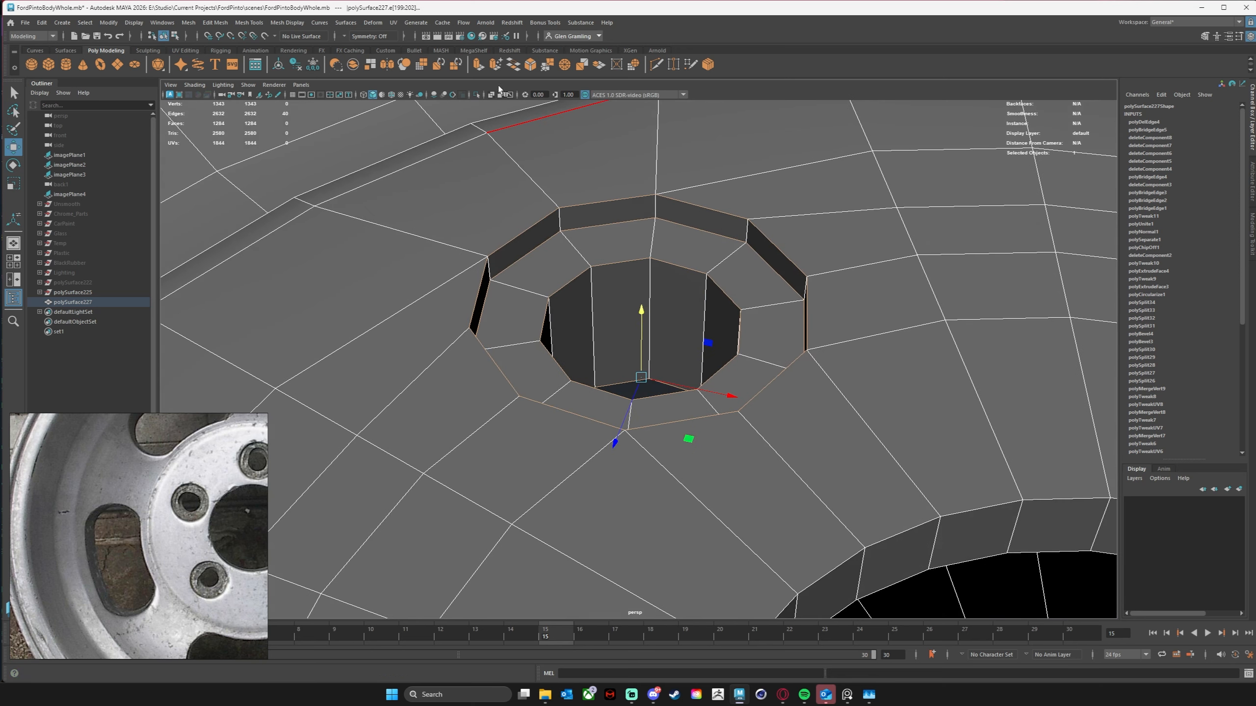
left_click(530, 64)
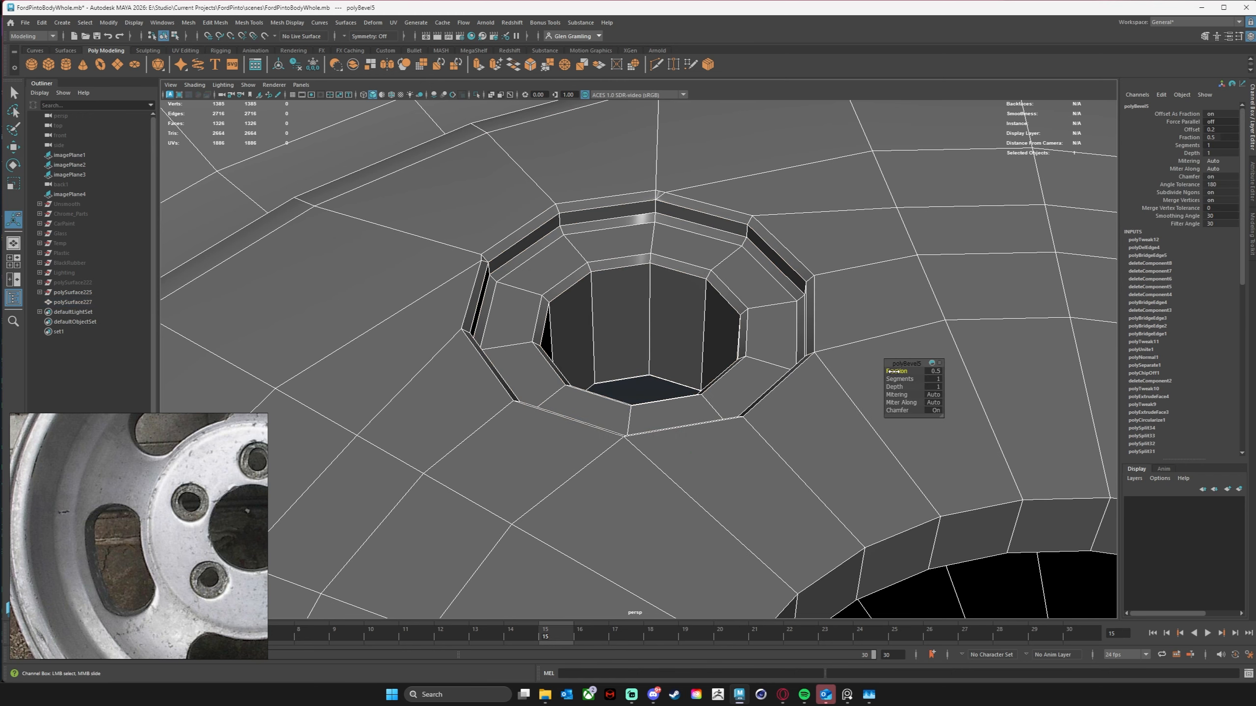
left_click_drag(890, 371, 890, 371)
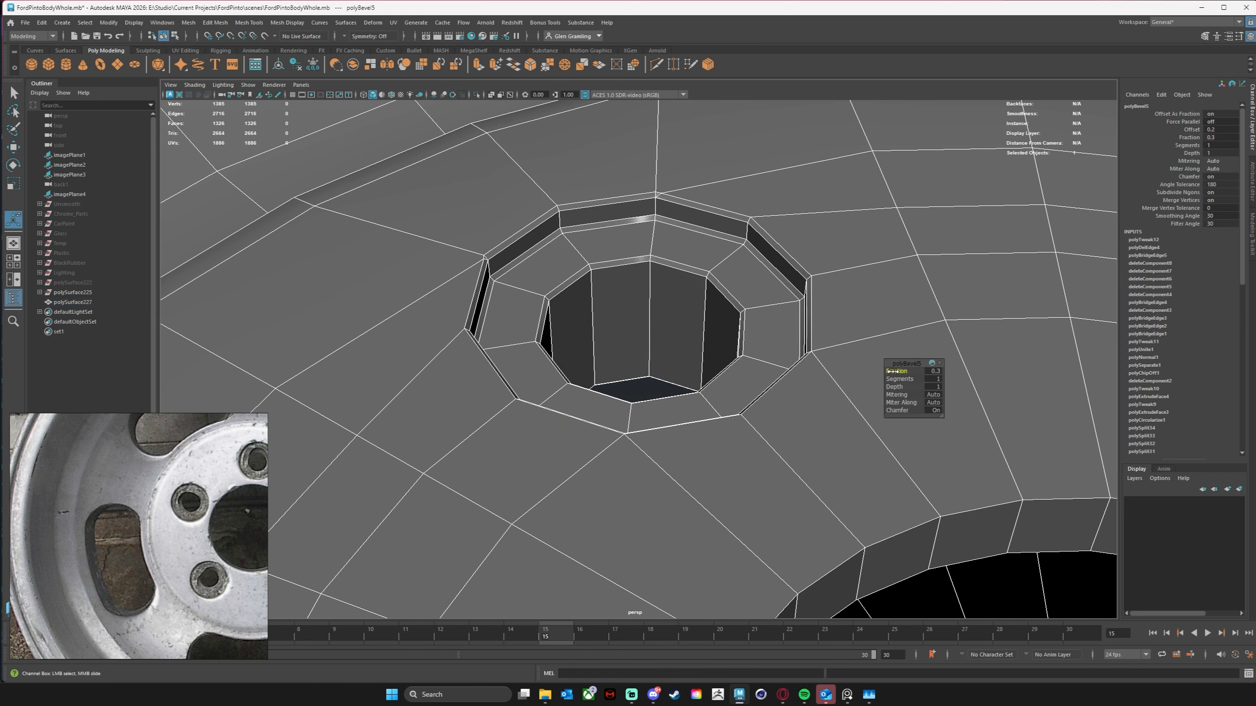
Step: Try to weld the stray bevel vertex onto the neighbouring corner of the recess's outer rim, and undo the weld
left_click_drag(552, 407, 687, 317, "alt")
middle_click_drag(687, 317, 674, 418, "alt")
right_click_drag(675, 418, 974, 324, "alt")
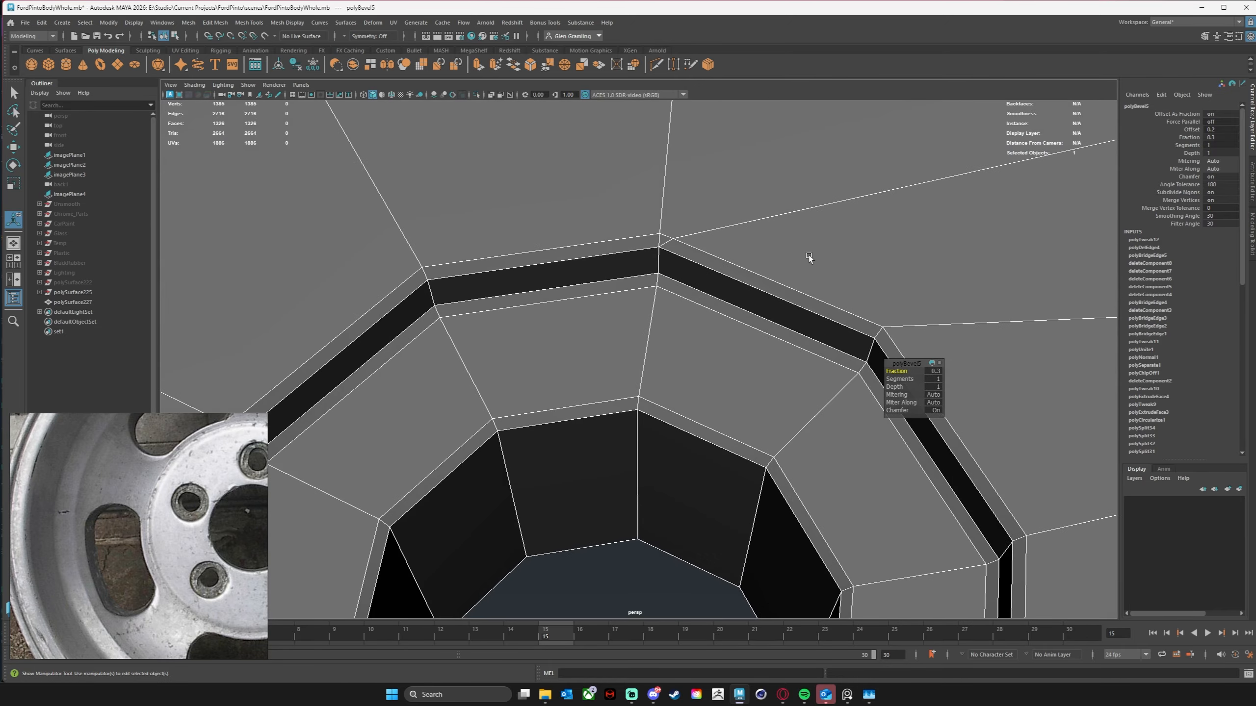
middle_click_drag(707, 243, 715, 331, "alt")
right_click_drag(651, 315, 638, 314)
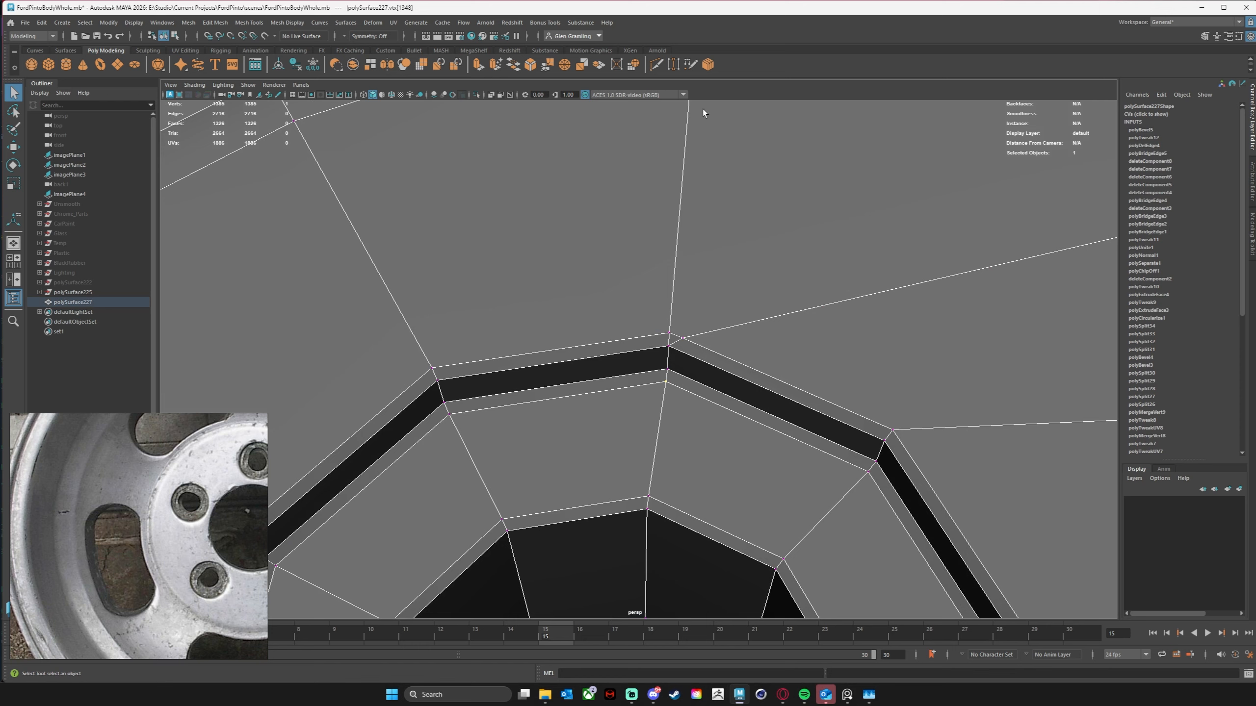
left_click(674, 64)
left_click_drag(657, 326, 658, 328)
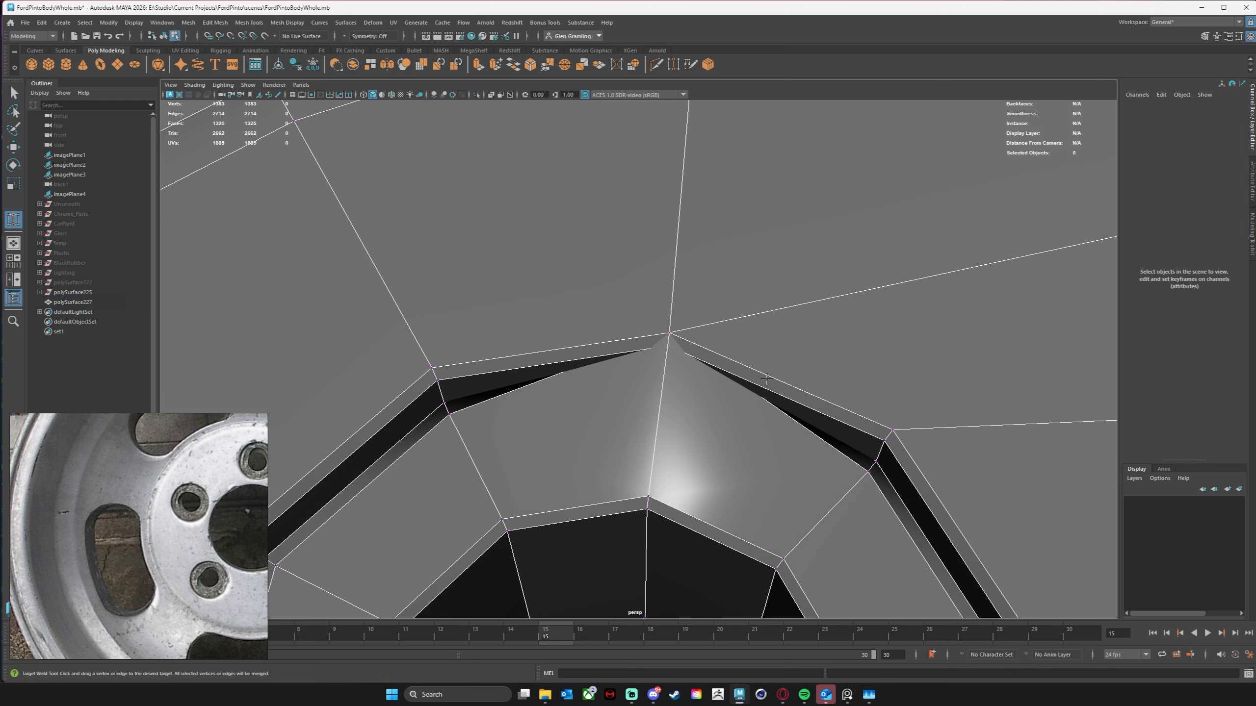
key("ctrl+z")
Step: Target-weld the stray bevel vertices into the adjacent rim corners at two places on the lug recess's outer edge
middle_click_drag(729, 562, 776, 536, "alt")
left_click(701, 534)
key("w")
left_click(732, 281)
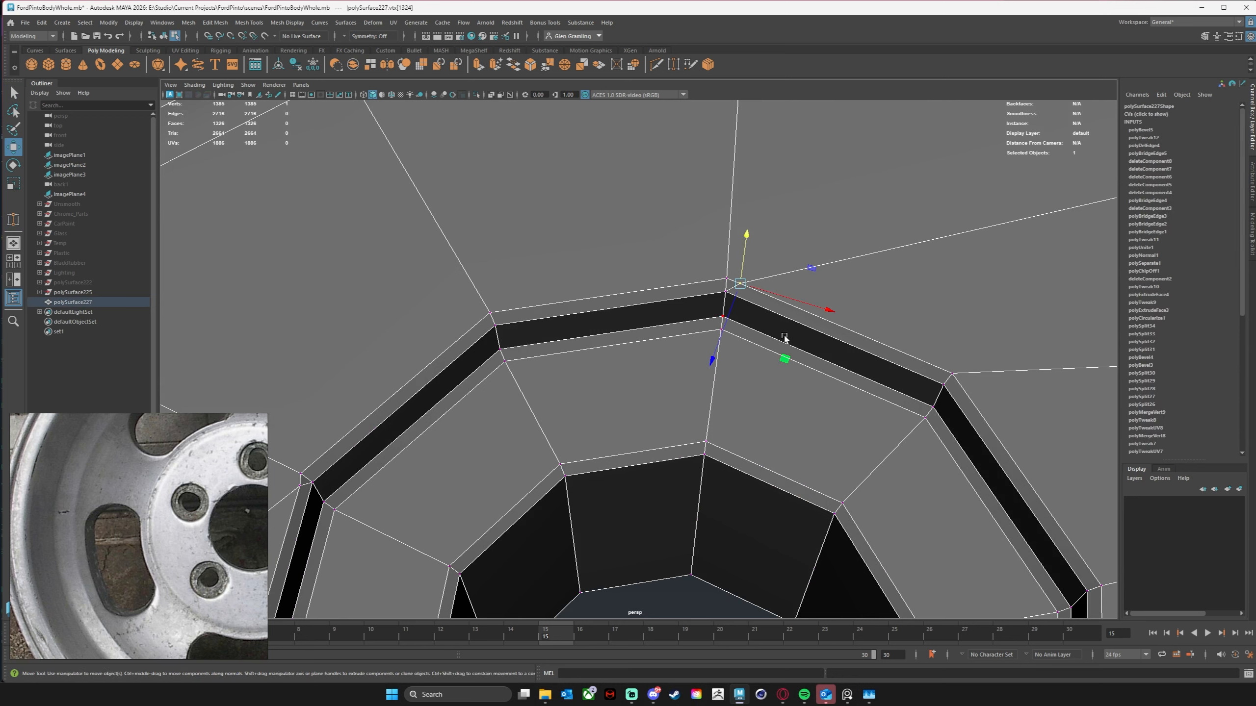
left_click(681, 586)
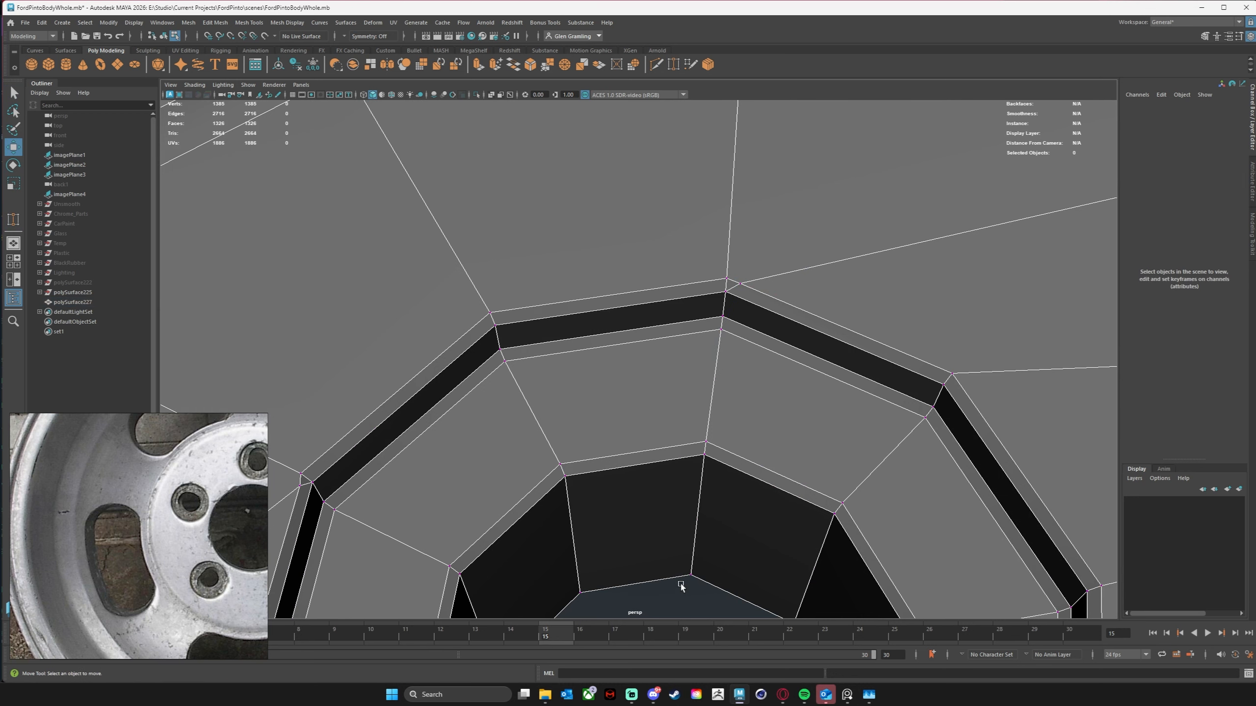
left_click(674, 65)
left_click_drag(728, 273, 728, 275)
middle_click_drag(700, 337, 845, 204, "alt")
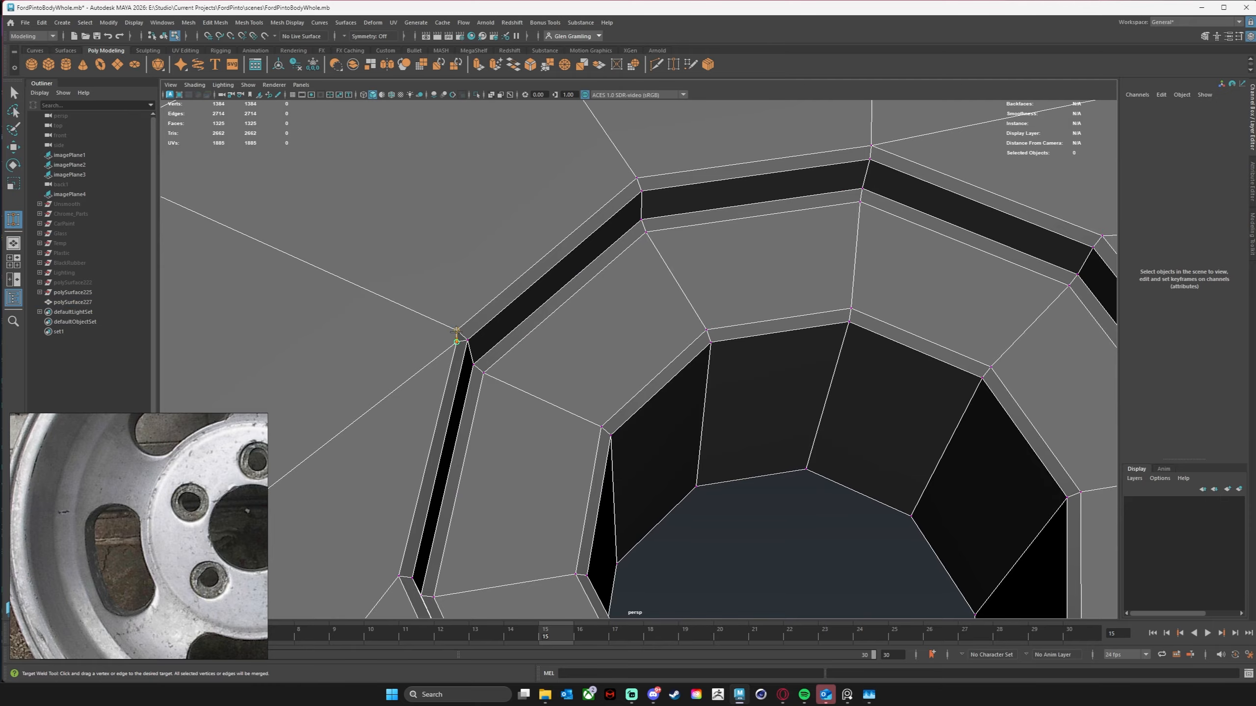
left_click_drag(456, 332, 456, 330)
Step: Leave vertex editing, clear the selection and examine the whole wheel front around the slotted opening and lug hole
right_click_drag(903, 479, 478, 413, "alt")
middle_click_drag(759, 390, 621, 345, "alt")
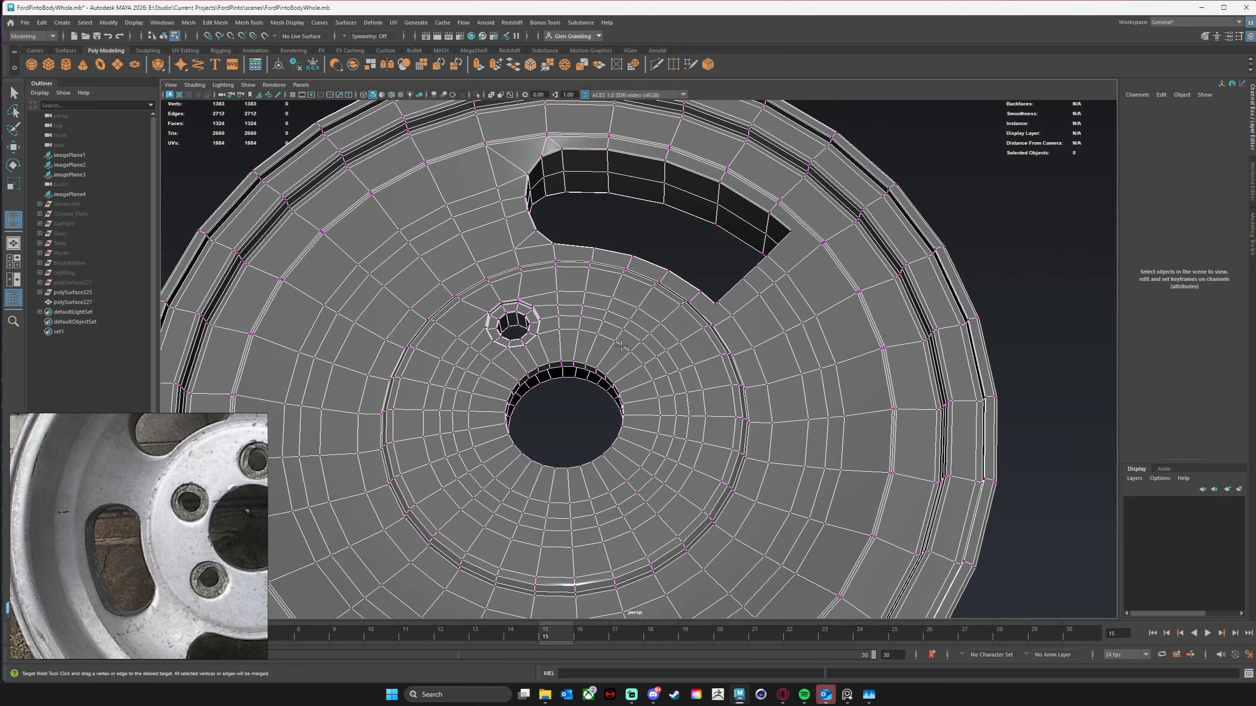
left_click_drag(621, 345, 681, 370, "alt")
middle_click_drag(681, 370, 772, 366, "alt")
right_click_drag(772, 366, 789, 286, "alt")
key("w")
left_click(366, 289)
left_click_drag(372, 297, 361, 318, "alt")
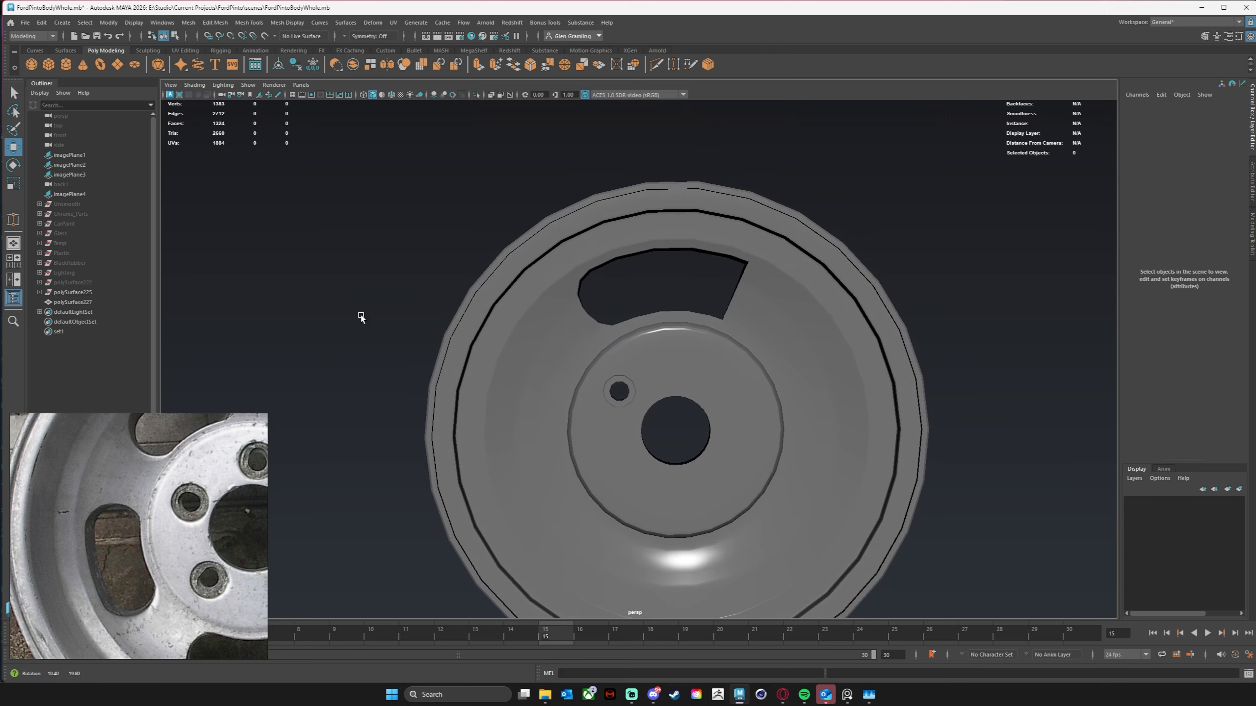
Step: Preview the wheel mesh smoothed, inspect the slot, lug hole and hub, and restore the unsmoothed display
left_click(556, 421)
left_click_drag(556, 420, 577, 393, "alt")
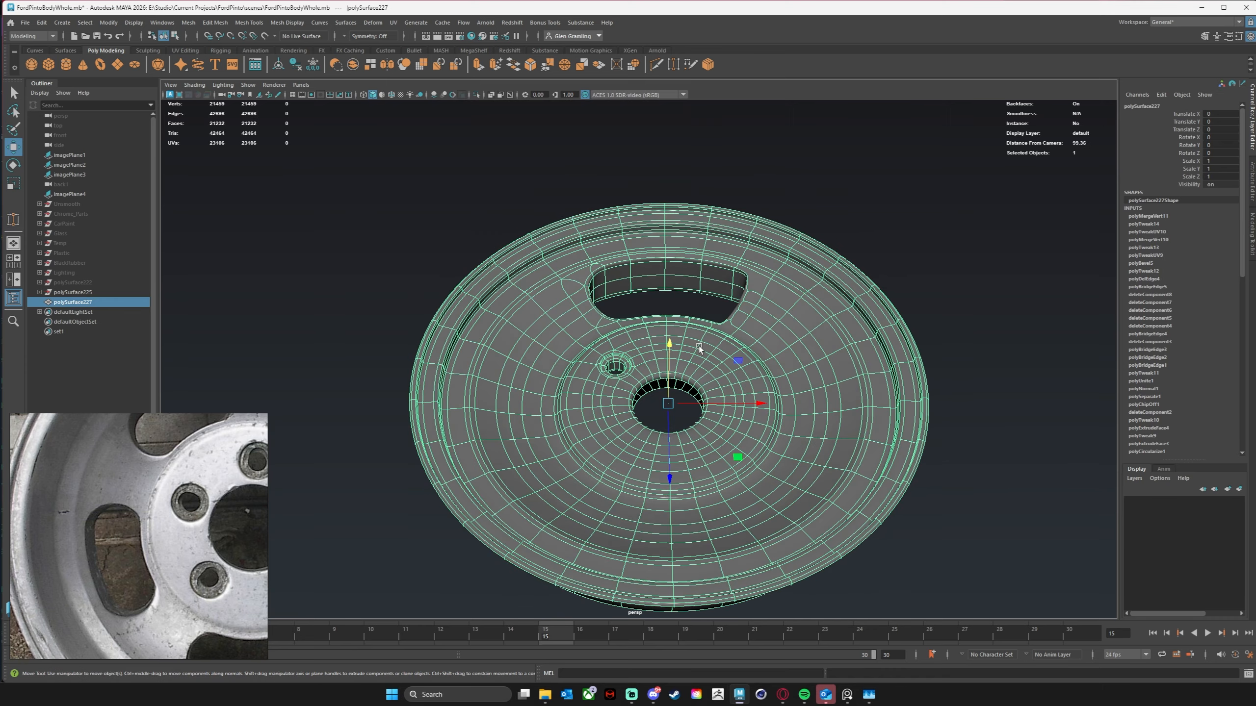
right_click_drag(699, 346, 775, 326)
left_click(986, 278)
mouse_move(837, 335)
left_mouse_down("alt")
mouse_move(864, 329)
mouse_move(878, 365)
mouse_move(763, 379)
mouse_move(793, 359)
mouse_move(842, 356)
left_mouse_up("alt")
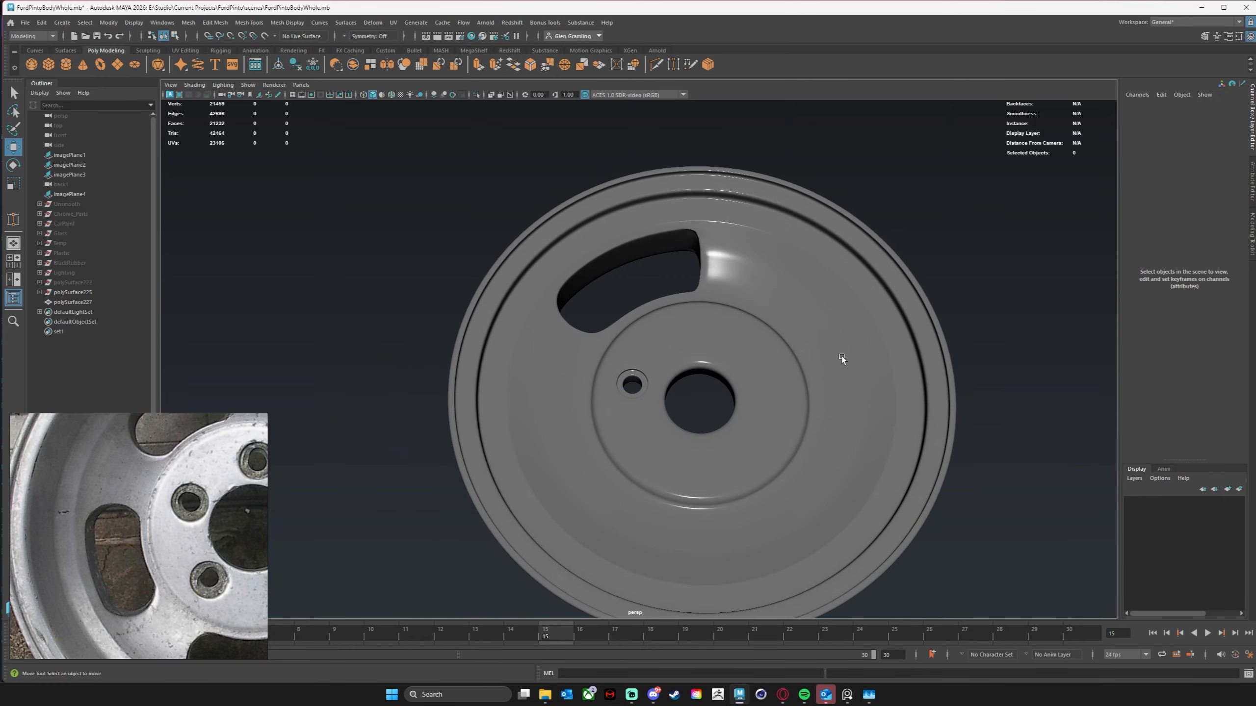
left_click_drag(552, 404, 583, 397, "alt")
left_click(750, 325)
key("1")
left_click_drag(643, 426, 631, 430, "alt")
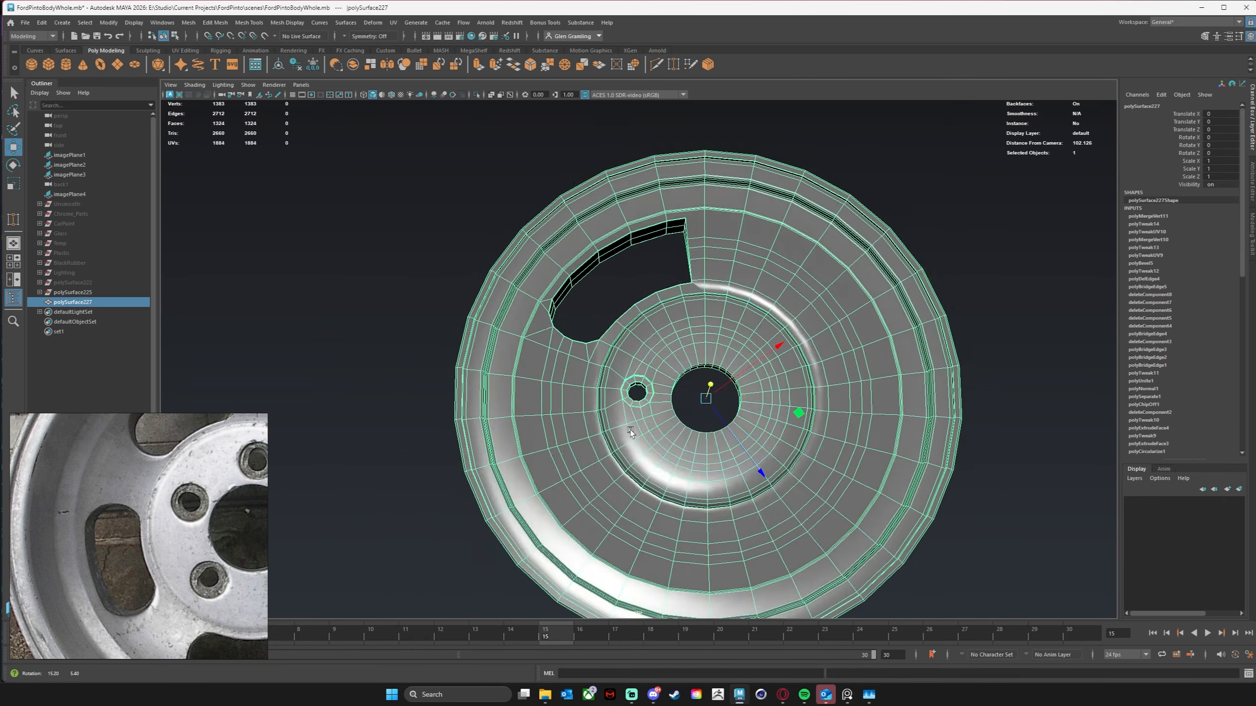
Step: Delete the ring of inner wall faces around the hub's centre bore
right_click_drag(630, 430, 964, 384, "alt")
middle_click_drag(796, 435, 680, 300, "alt")
left_click_drag(679, 300, 655, 282, "alt")
right_click_drag(697, 277, 833, 254, "alt")
right_click_drag(729, 216, 730, 179)
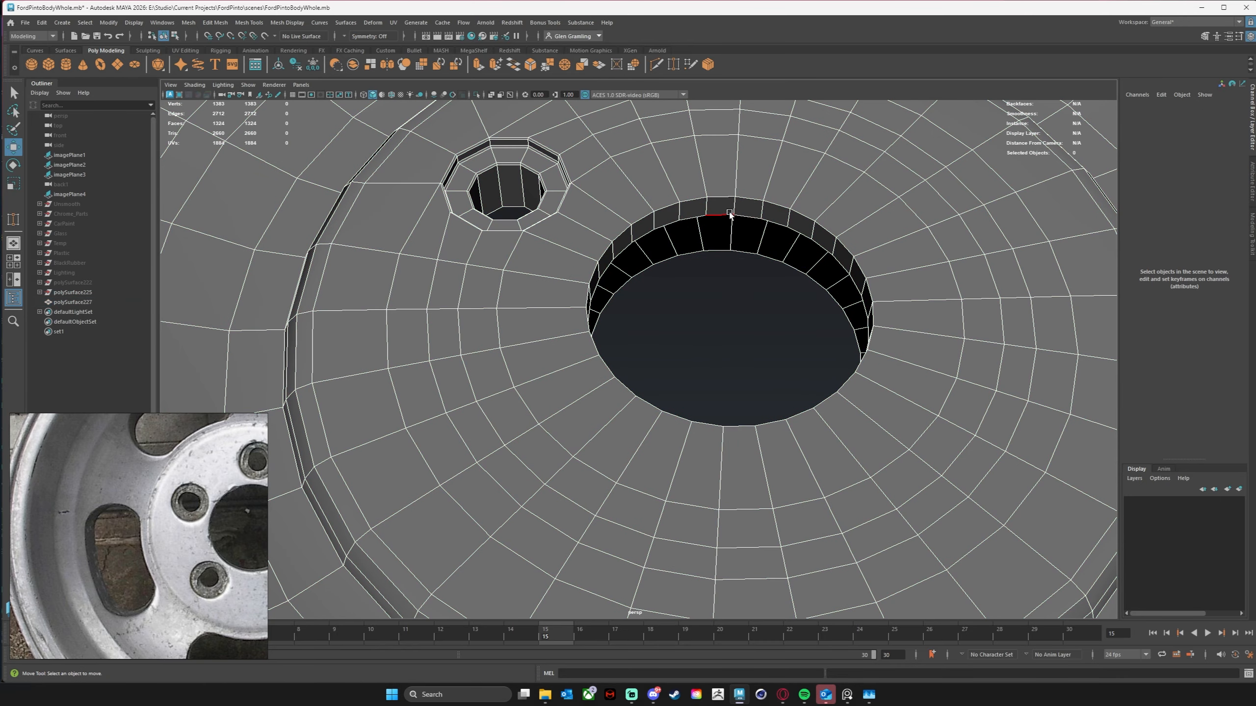
left_click(723, 215)
double_click(691, 219)
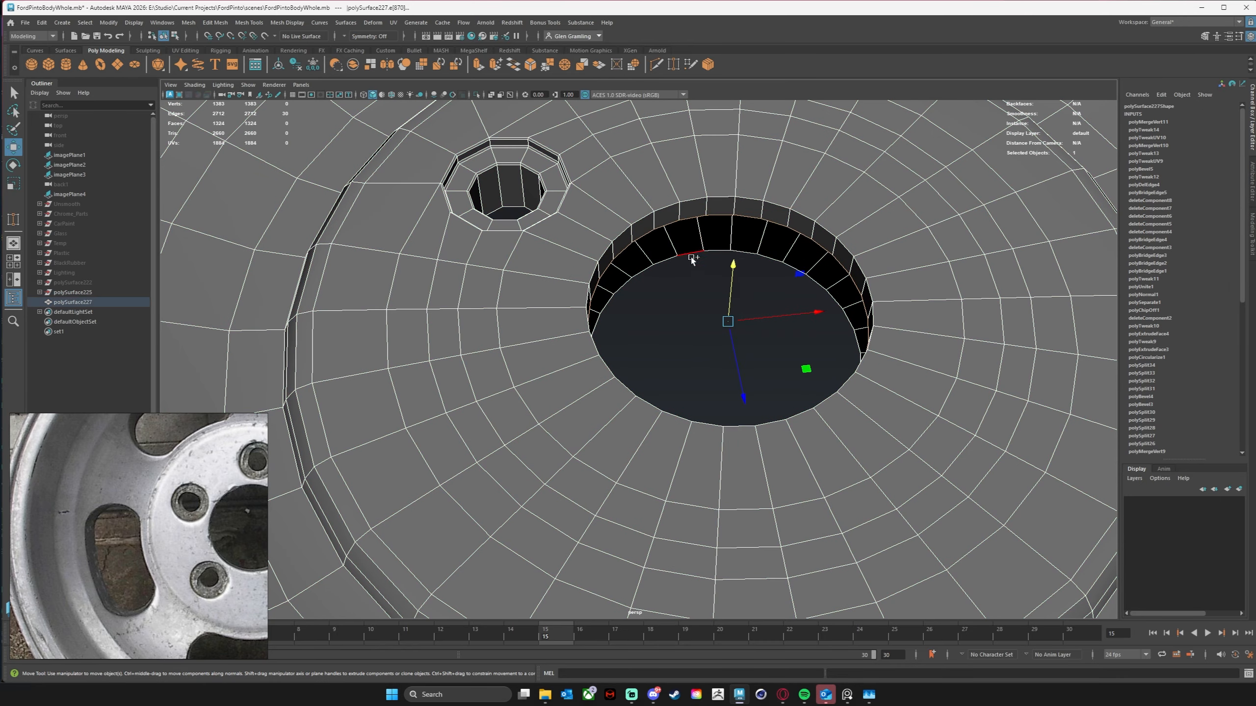
middle_click_drag(686, 241, 714, 286, "alt")
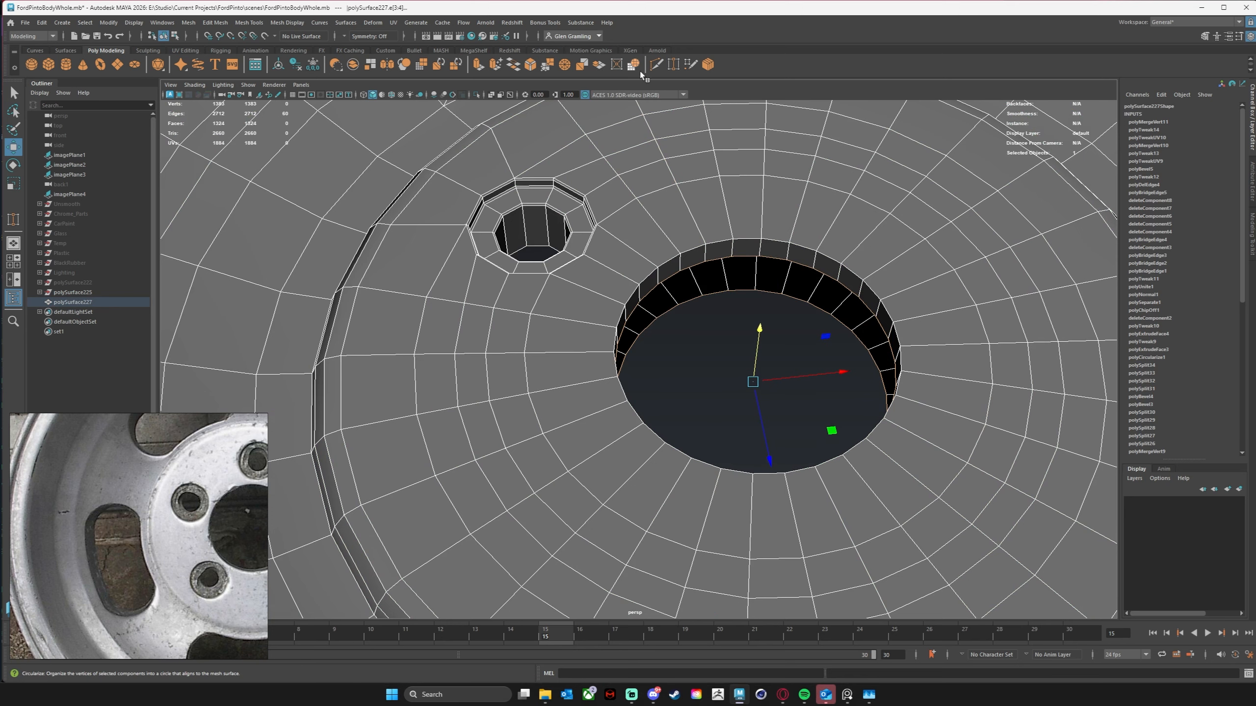
middle_click_drag(876, 351, 834, 366, "alt")
right_click_drag(768, 275, 758, 309)
double_click(766, 276)
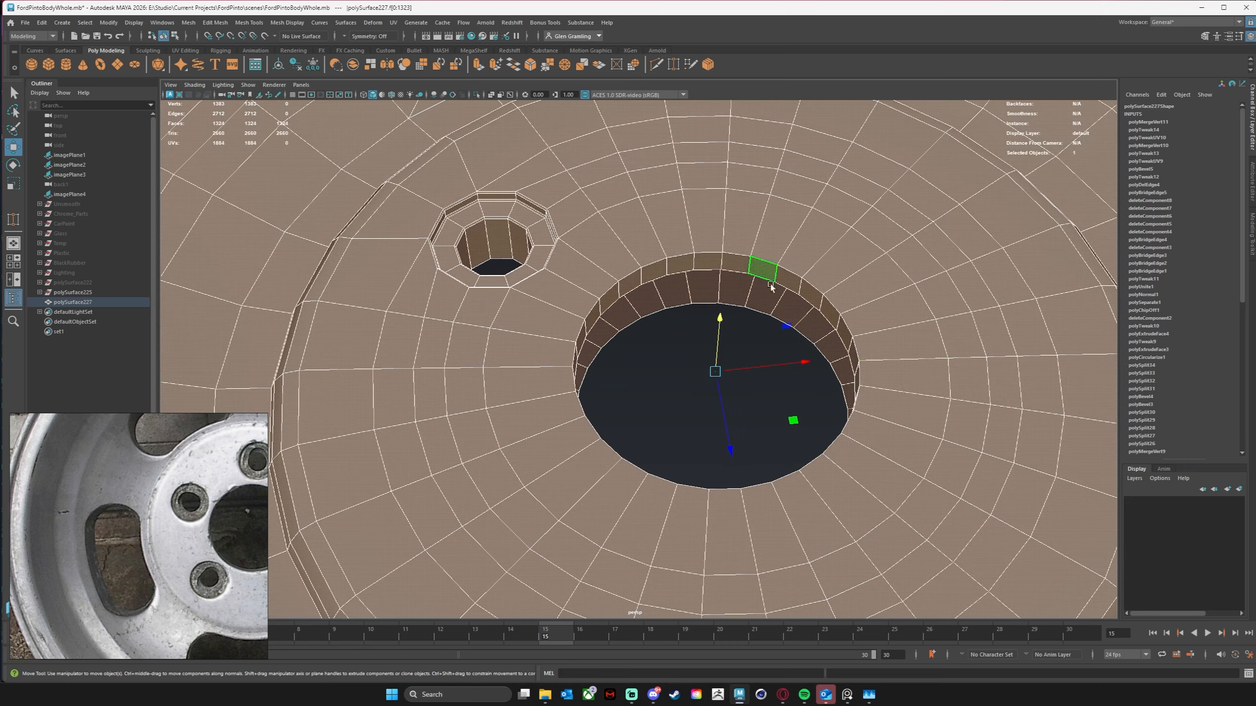
left_click(768, 275)
double_click(796, 285, "shift")
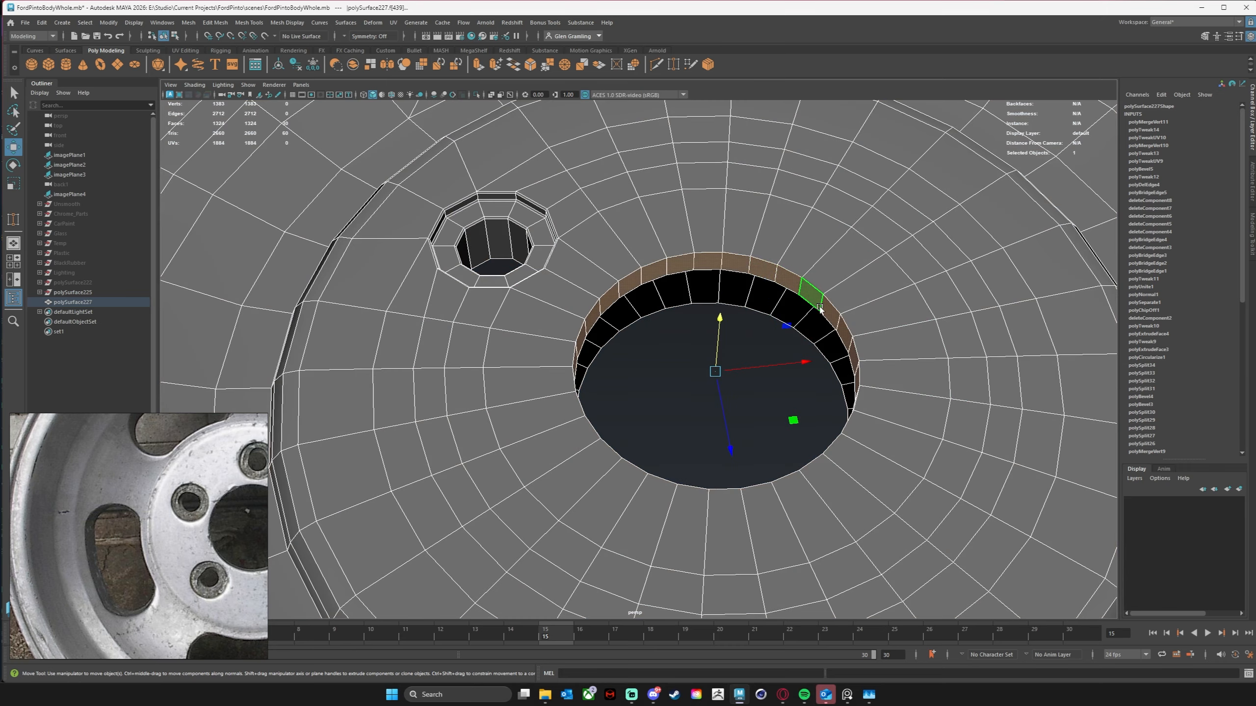
key("Delete")
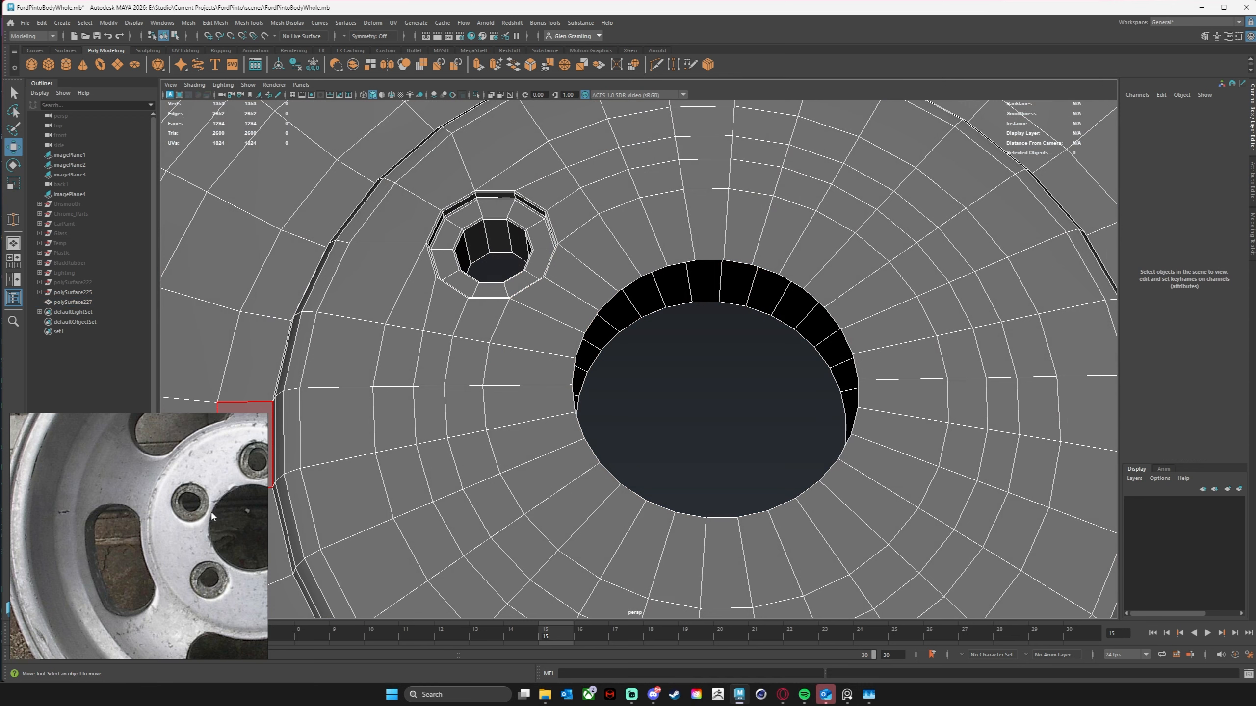
Step: Scale the centre bore's front edge loop outward to about 1.4 times in X and Z
right_click_drag(742, 269, 741, 225)
double_click(742, 265)
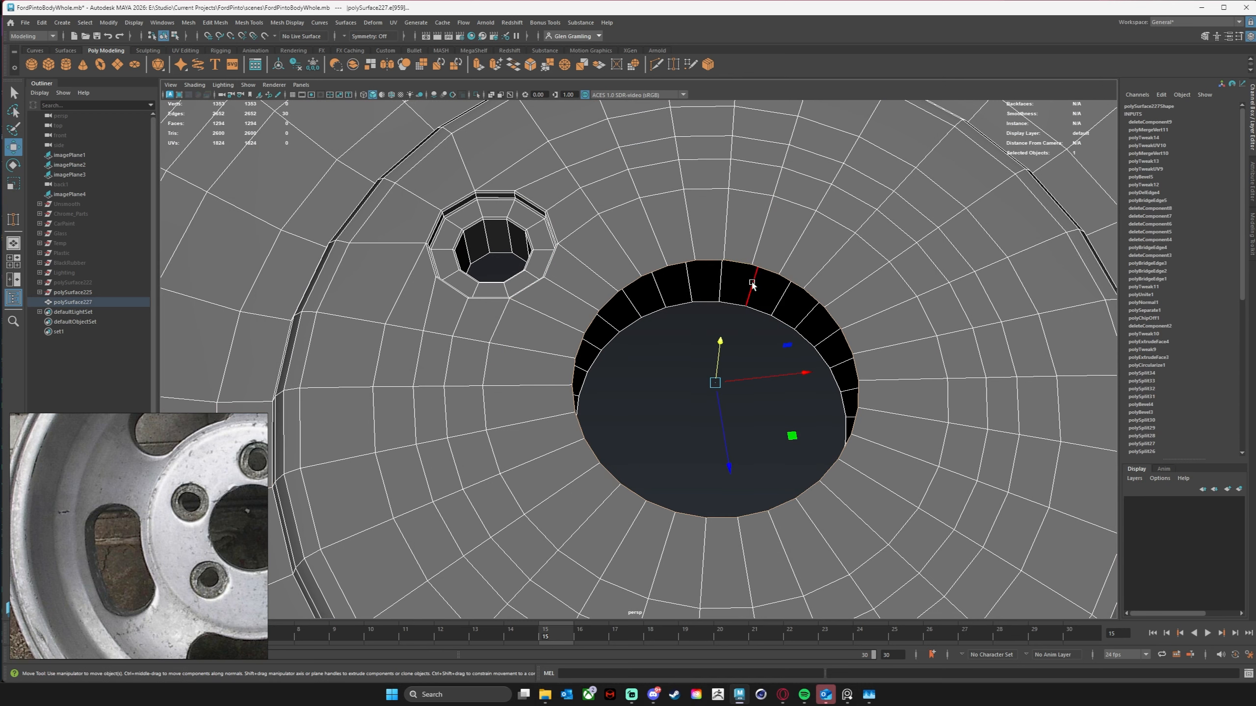
key("e")
key("r")
left_click_drag(715, 383, 797, 378)
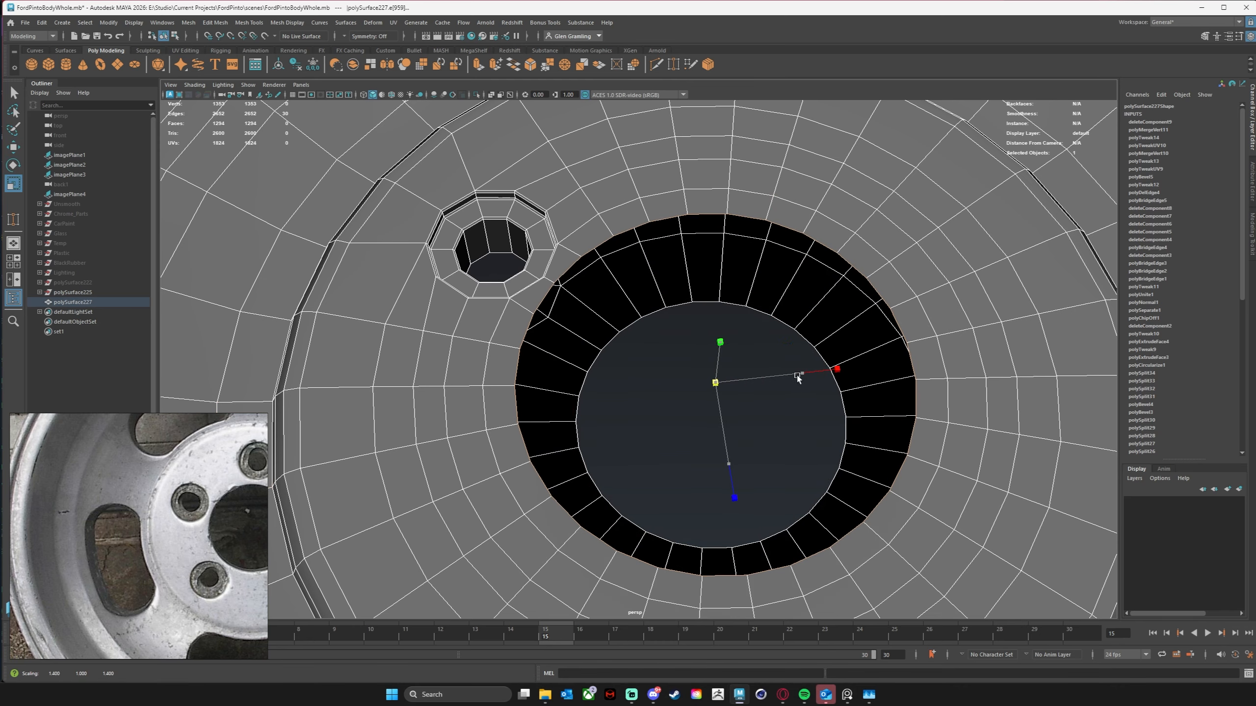
Step: Scale the centre bore's rear edge loop outward in X and Z to about 1.38 times, checking its size in the top view
double_click(683, 304)
left_click_drag(658, 392, 664, 413, "alt")
key("space")
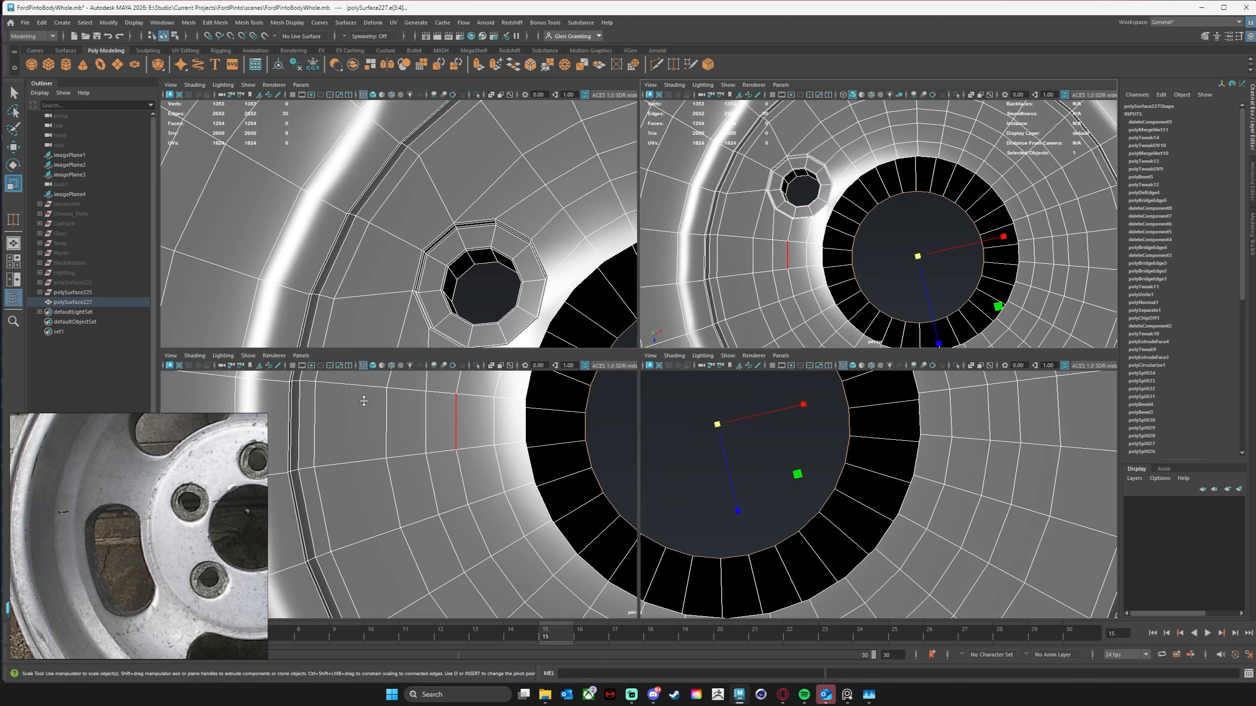
key("space")
right_click_drag(322, 261, 547, 422, "alt")
middle_click_drag(353, 433, 571, 329, "alt")
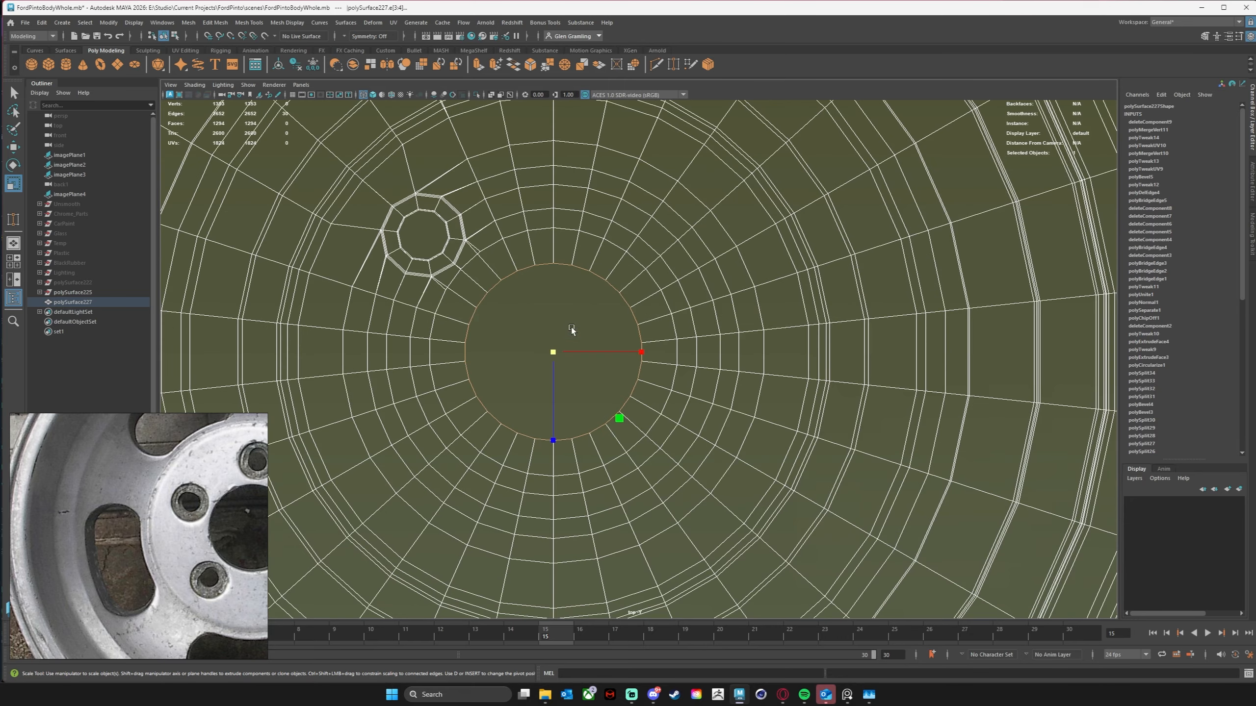
left_click_drag(554, 354, 599, 350)
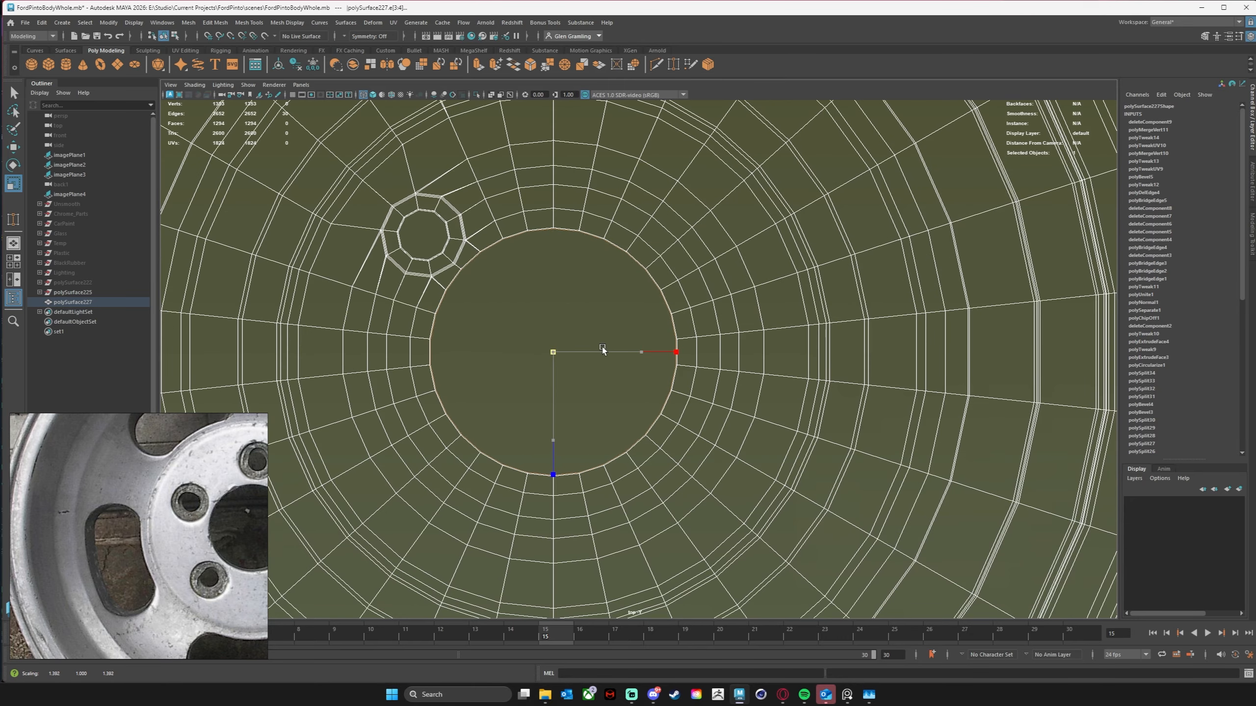
Step: Bridge the front and rear border loops of the centre bore to form a new inner wall
key("space")
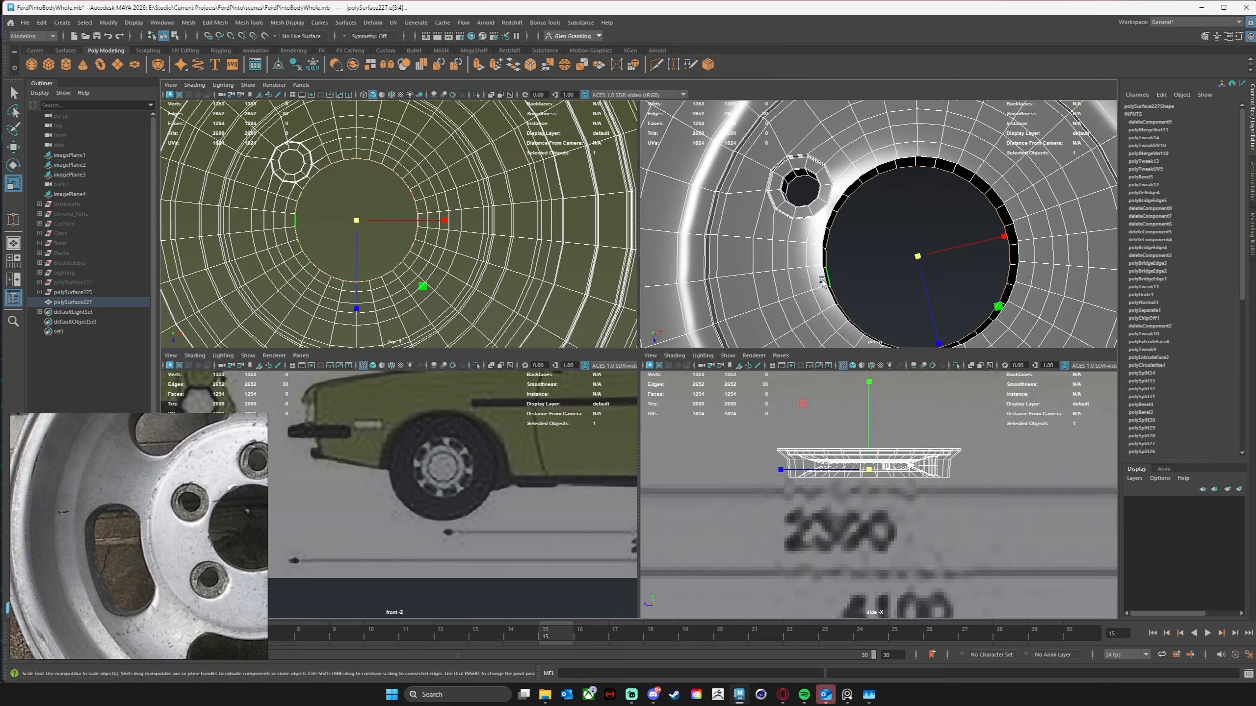
key("space")
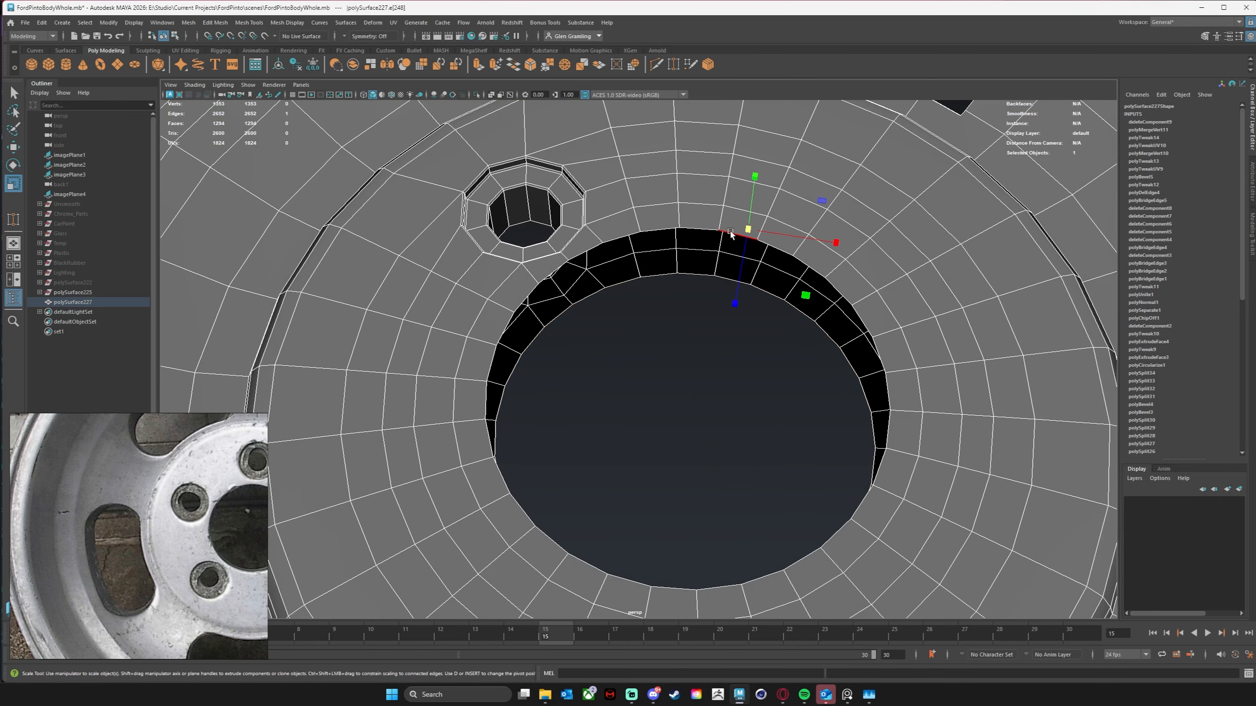
double_click(730, 232)
double_click(690, 272, "shift")
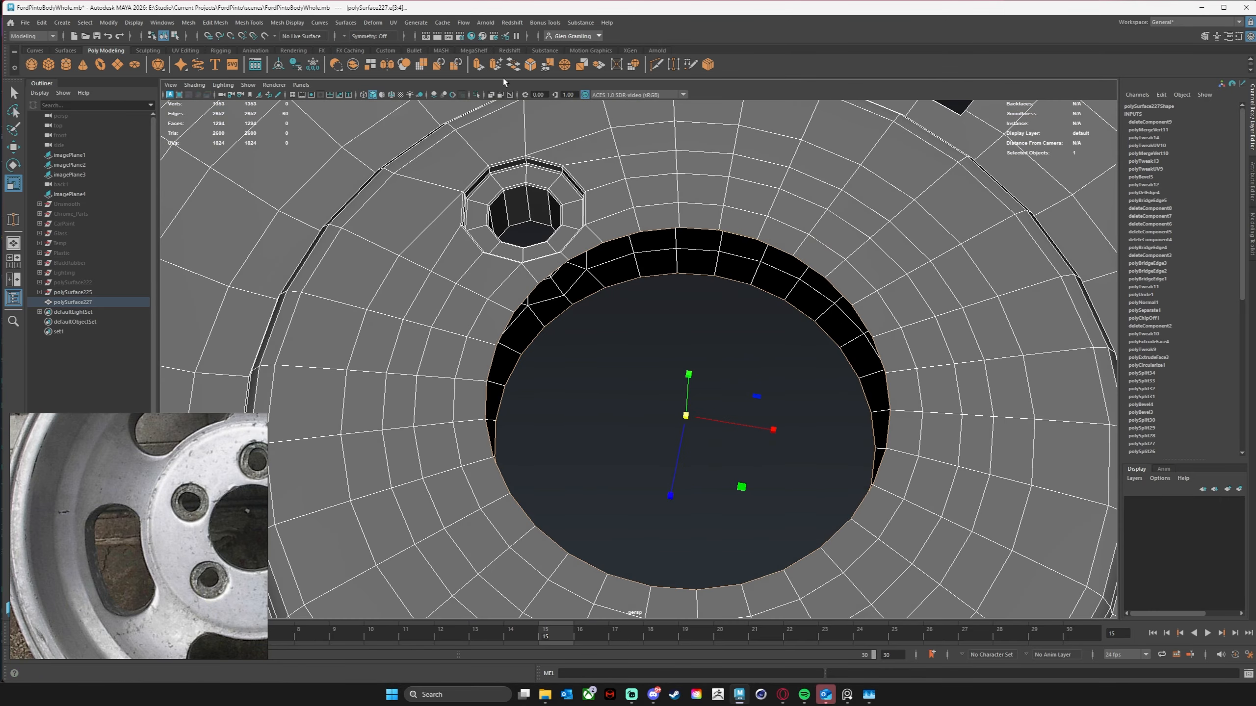
left_click(513, 66)
Step: Bevel the front and rear edge loops of the centre bore and adjust the bevel fraction
right_click_drag(742, 407, 347, 388, "alt")
left_click_drag(346, 388, 462, 373, "alt")
scroll(697, 366, "up", 5)
double_click(633, 245)
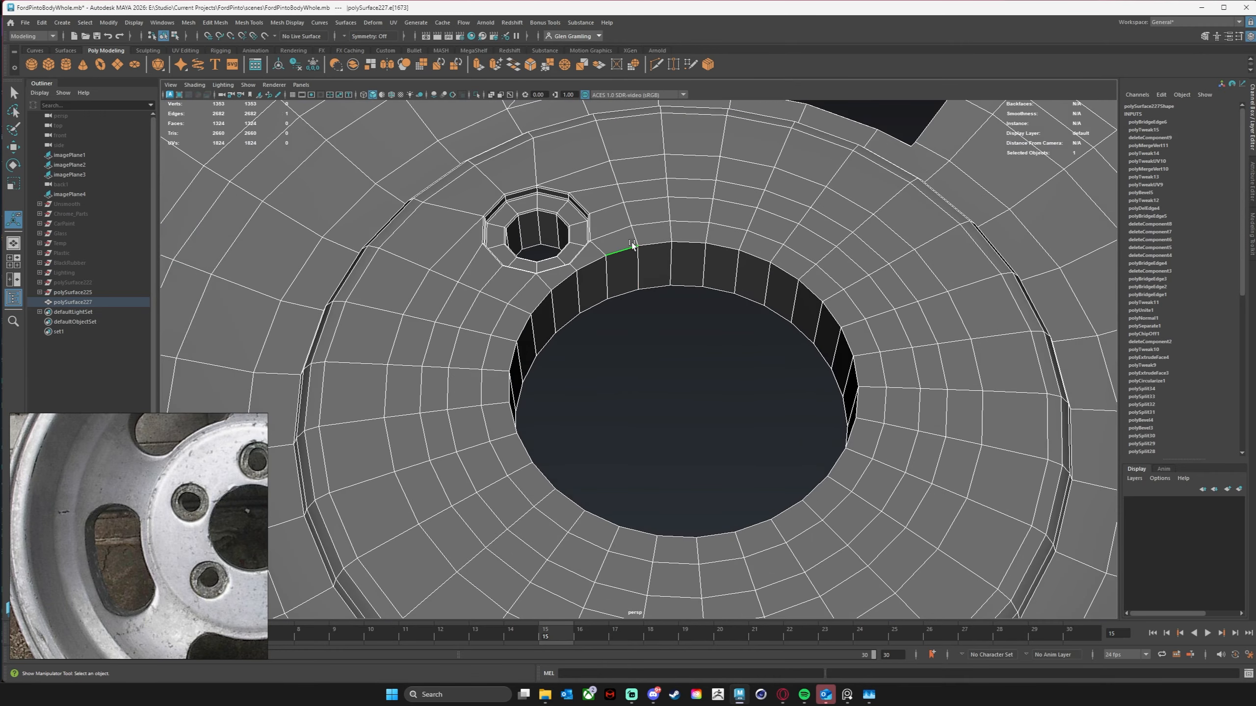
left_click_drag(761, 368, 769, 357, "alt")
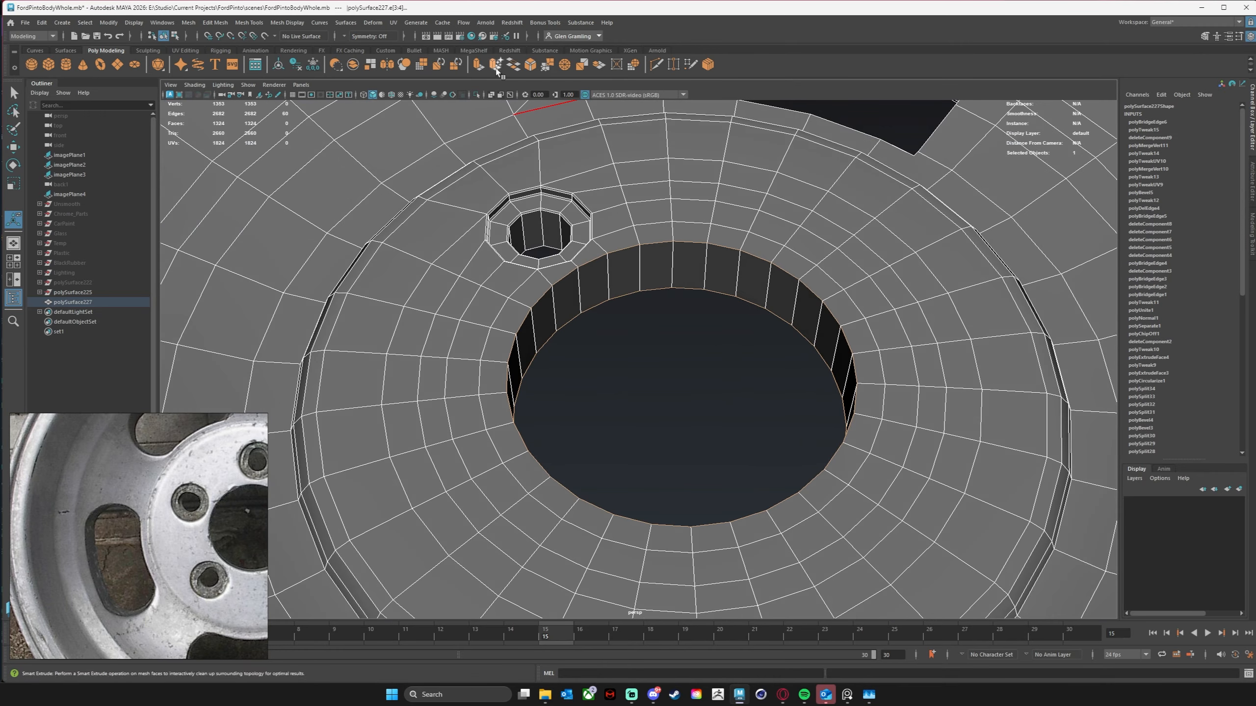
left_click(532, 68)
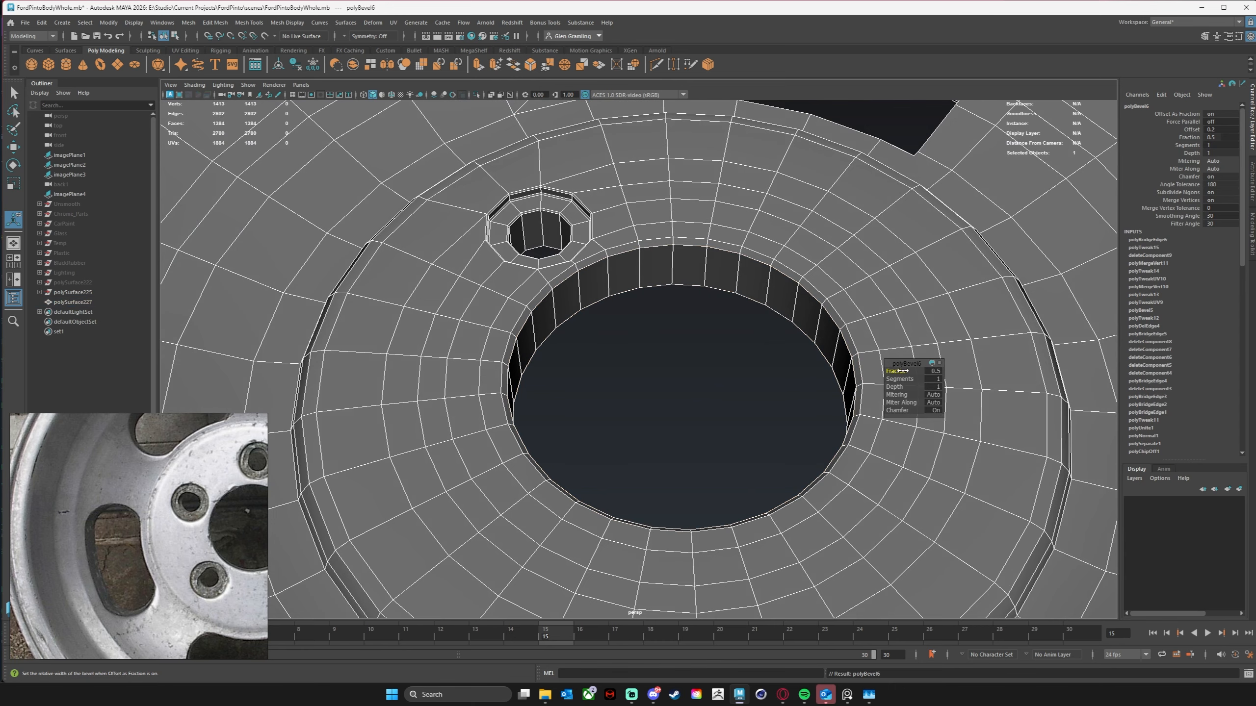
left_click_drag(900, 371, 898, 371)
Step: Insert an edge loop around the centre bore's wall and another inside the lug hole with Multi-Cut
left_click_drag(727, 386, 679, 409, "alt")
key("ctrl+shift+x")
left_click(733, 265, "ctrl")
right_click_drag(686, 389, 687, 284, "alt")
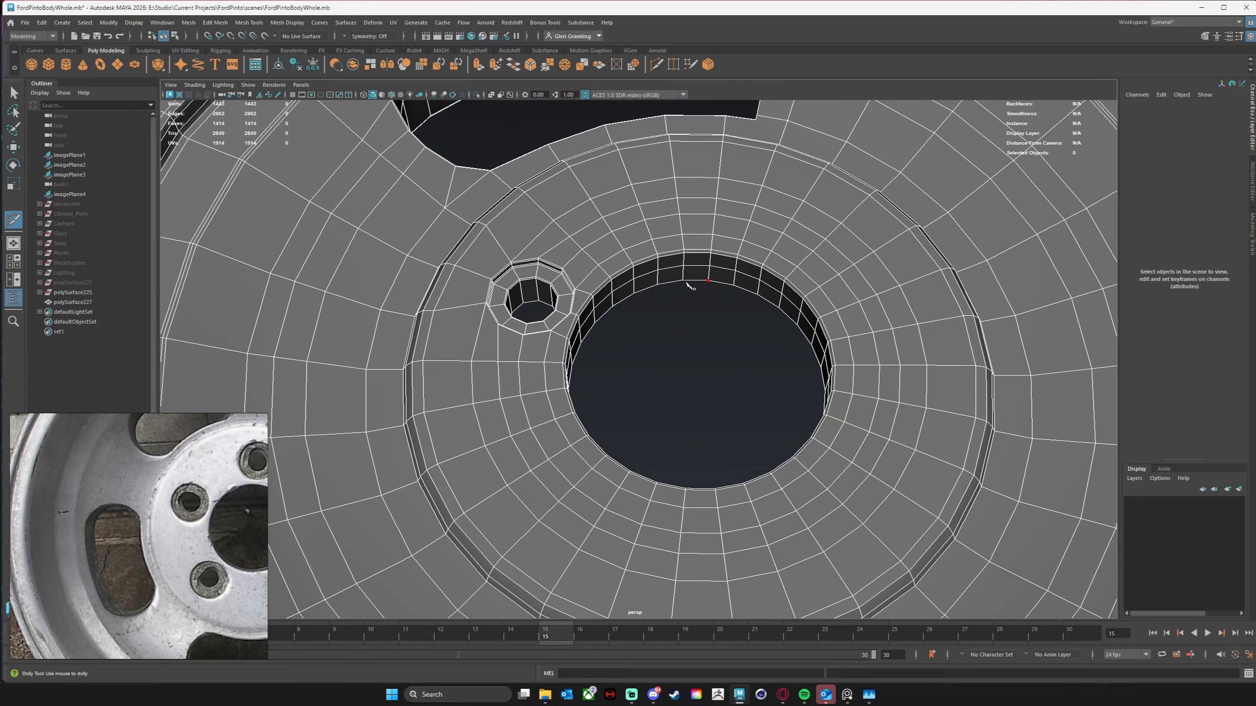
left_click_drag(797, 374, 738, 344, "alt")
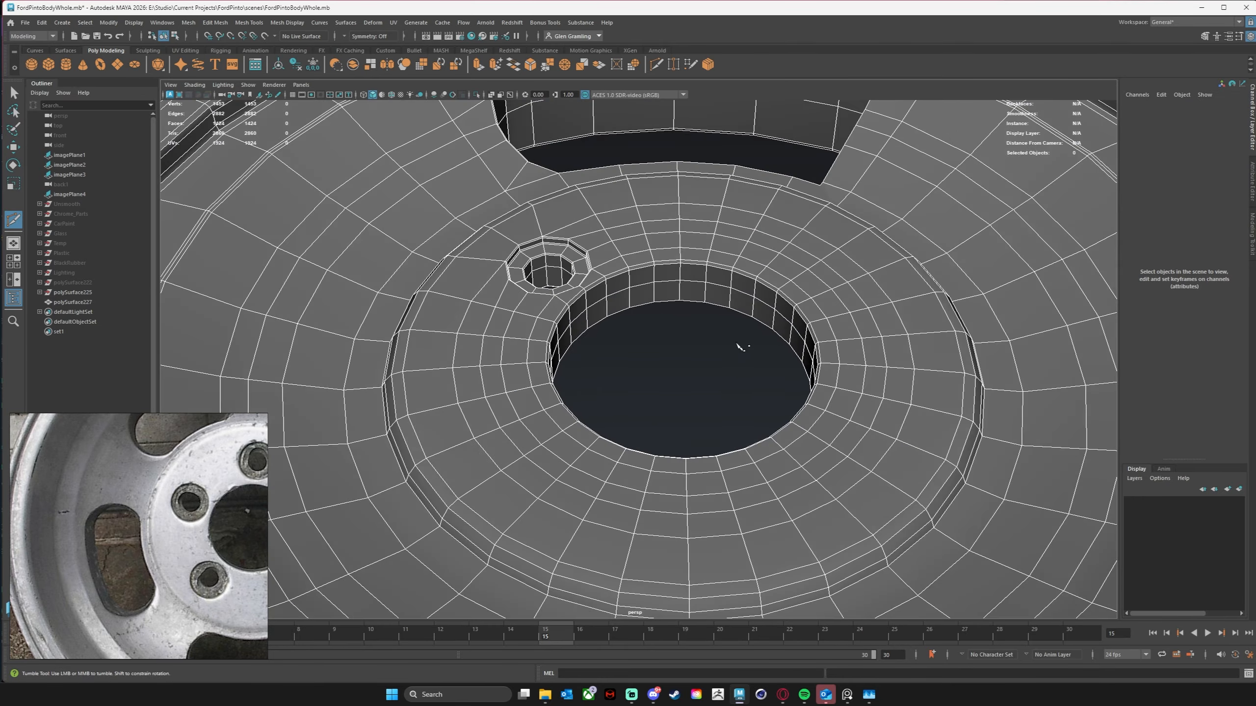
Step: Preview the wheel smoothed, return to object mode and examine the slot, lug hole and centre bore from several angles
right_click_drag(739, 344, 509, 358, "alt")
key("3")
left_click_drag(609, 346, 632, 377, "alt")
key("w")
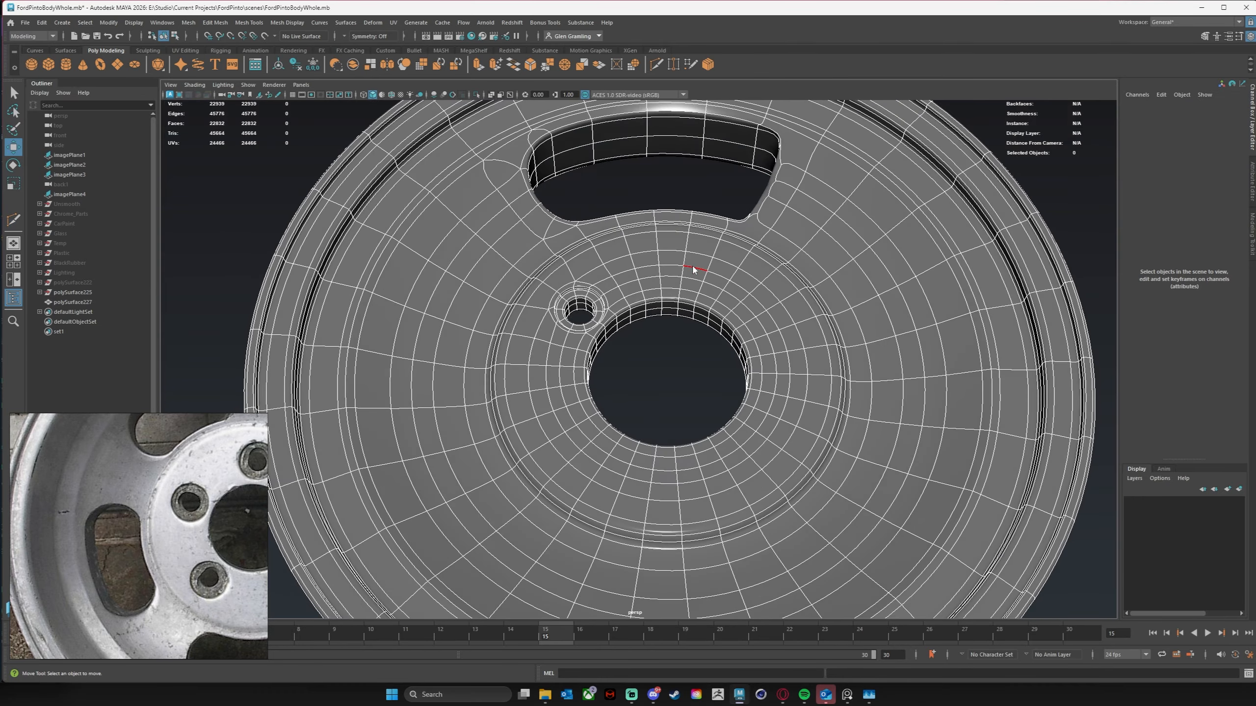
right_click_drag(693, 269, 730, 246)
left_click(620, 386)
left_click_drag(620, 387, 615, 405, "alt")
right_click_drag(773, 374, 462, 384, "alt")
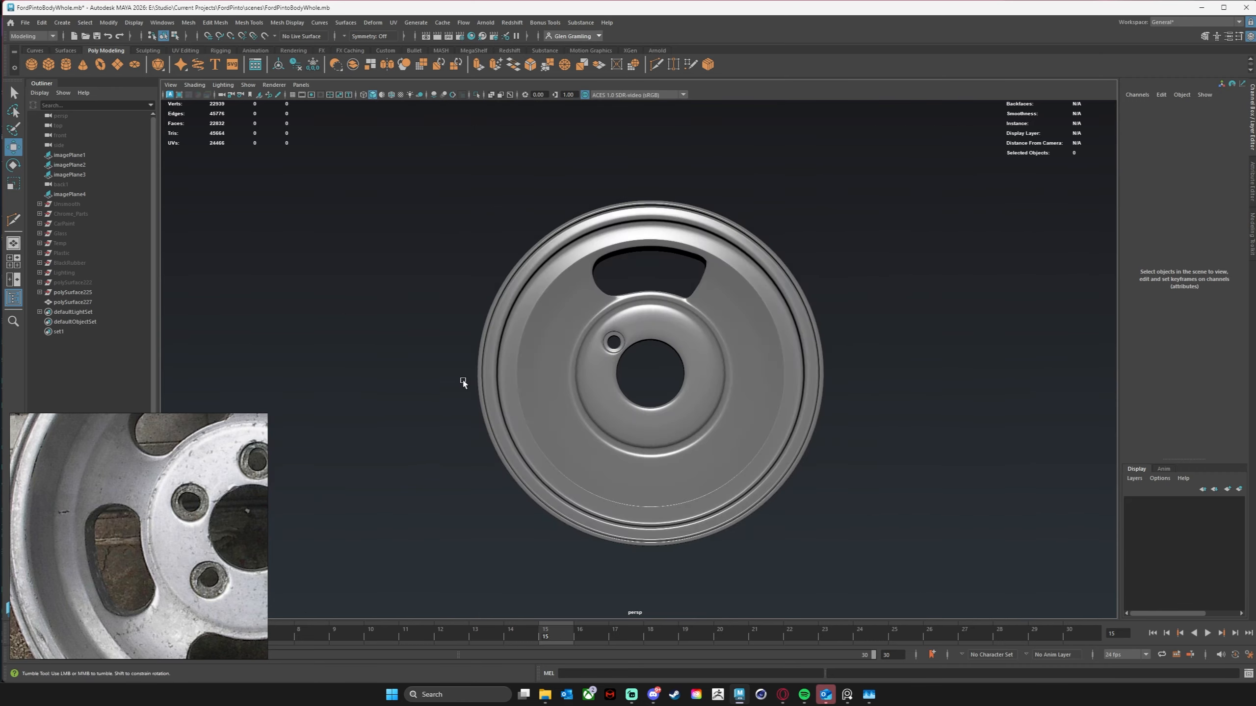
left_click_drag(462, 385, 472, 382, "alt")
left_click_drag(579, 410, 572, 374, "alt")
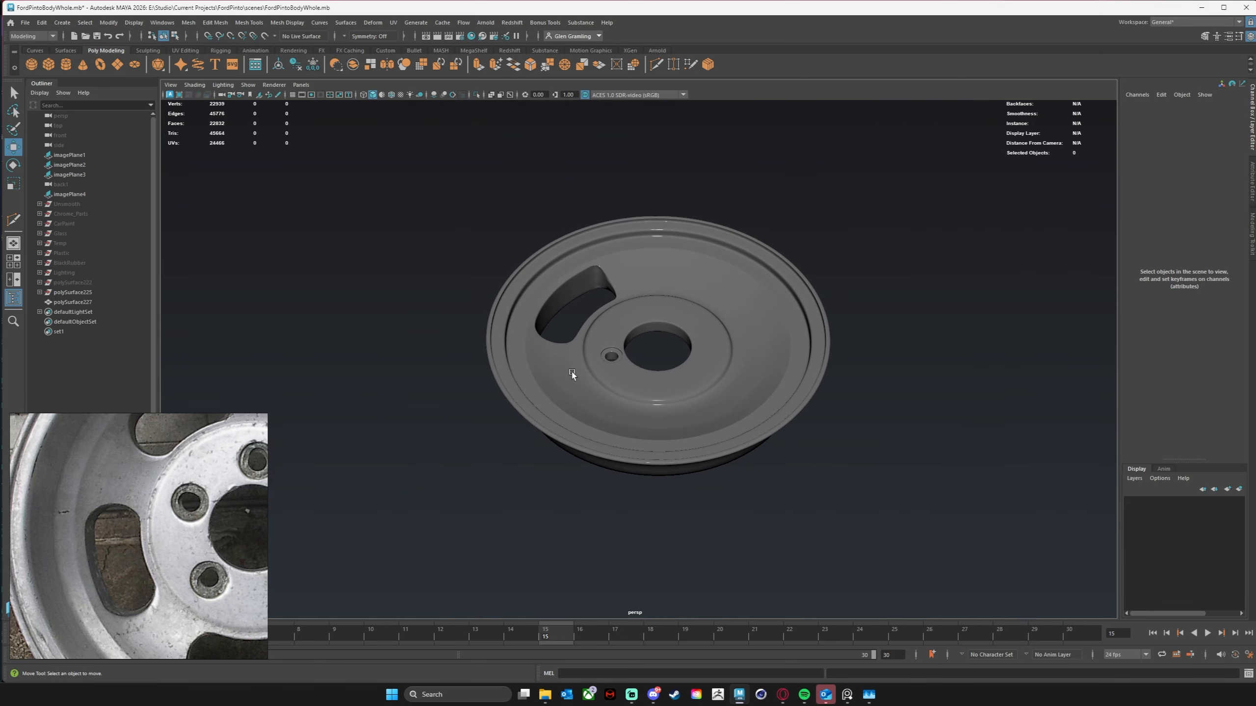
left_click_drag(561, 252, 572, 211, "alt")
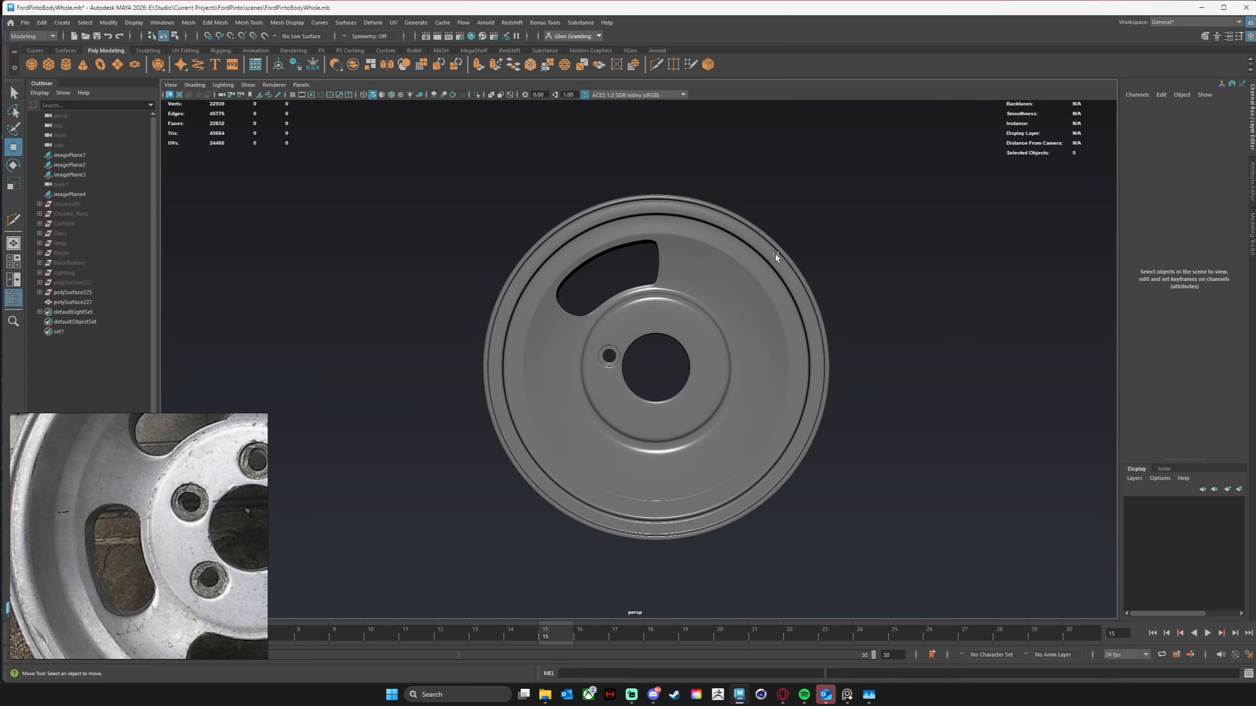
left_click_drag(775, 254, 639, 401, "alt")
Step: Select the wheel, frame it in the top view and restore its unsmoothed display
left_click(736, 374)
key("space")
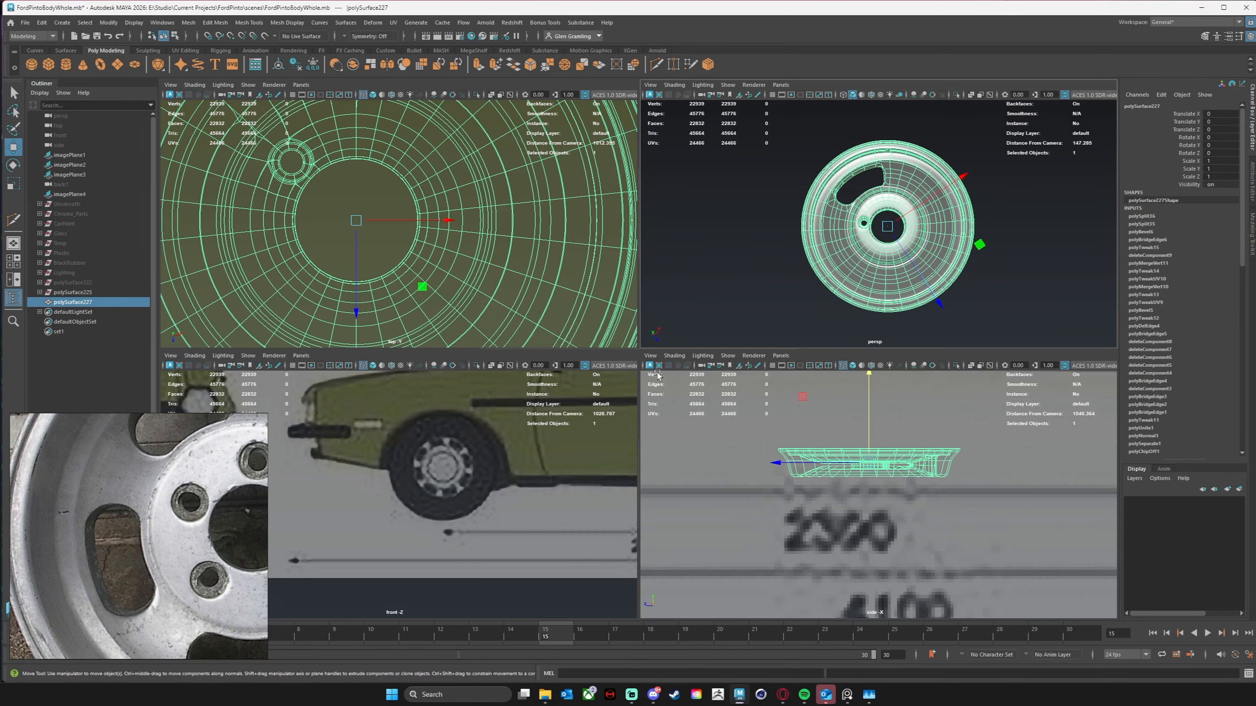
key("space")
key("space")
key("space")
middle_click_drag(487, 235, 460, 396, "alt")
scroll(567, 302, "down", 3)
scroll(568, 303, "down", 2)
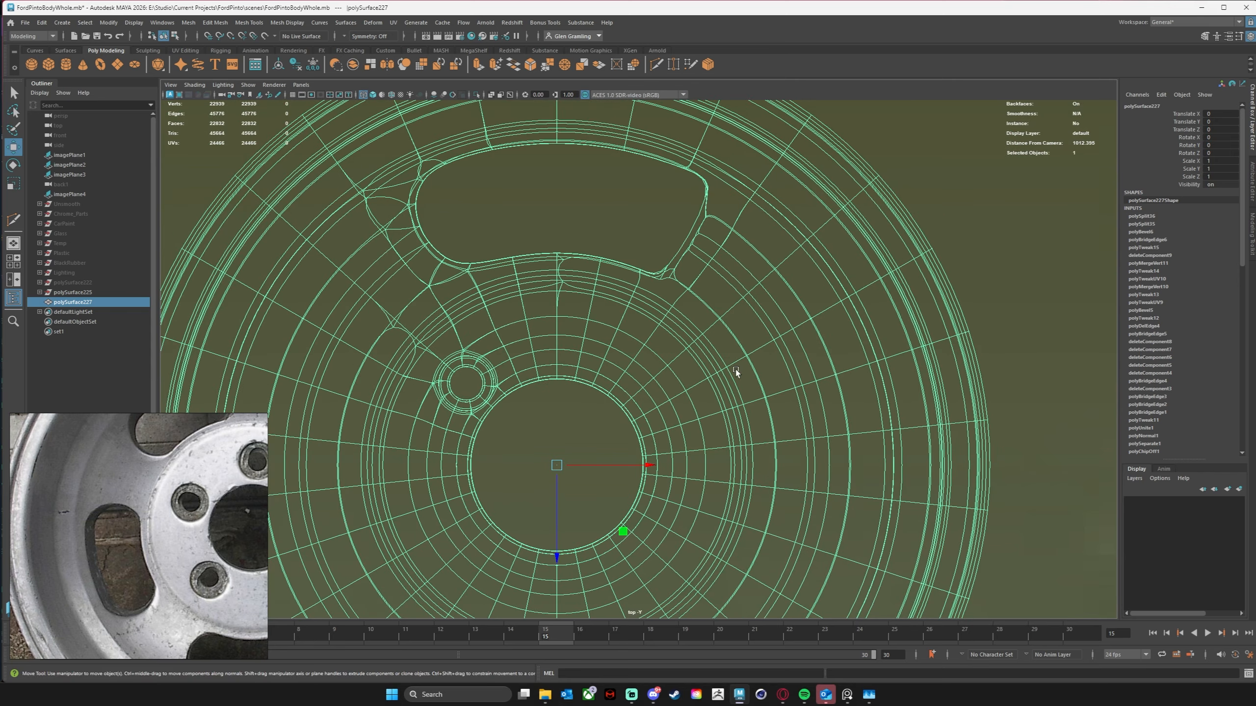
scroll(689, 342, "down", 6)
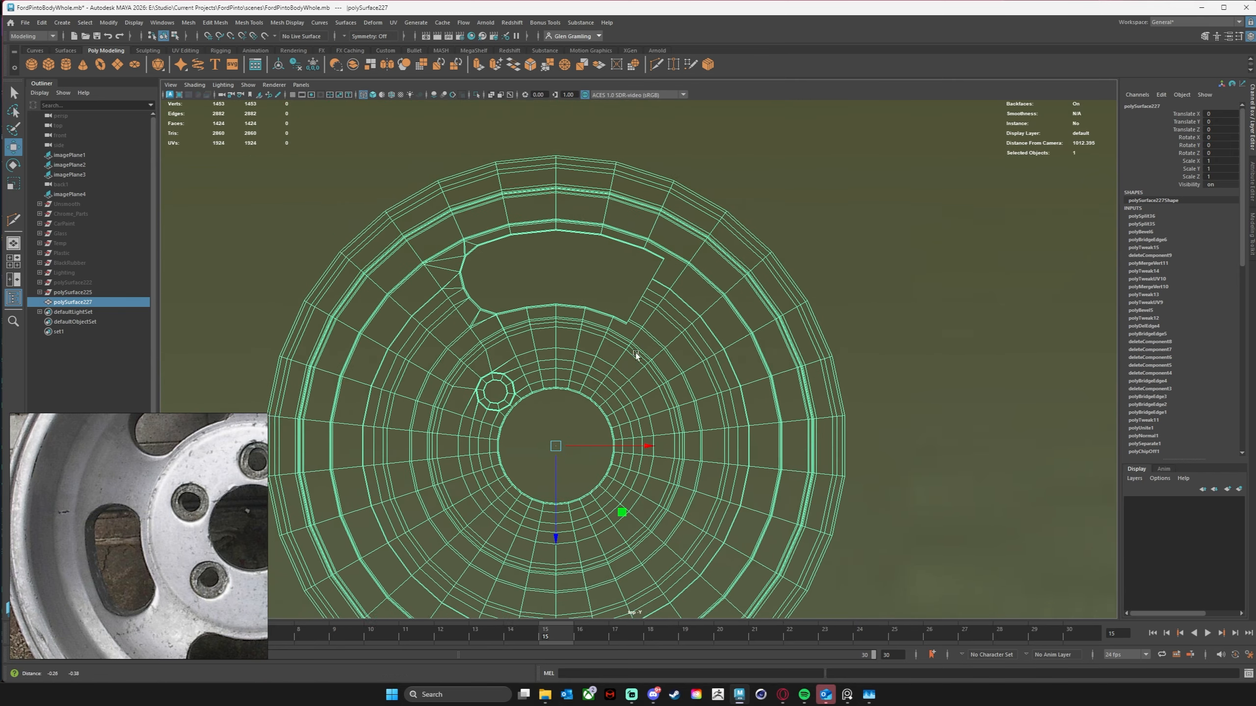
key("1")
middle_click_drag(740, 238, 699, 212, "alt")
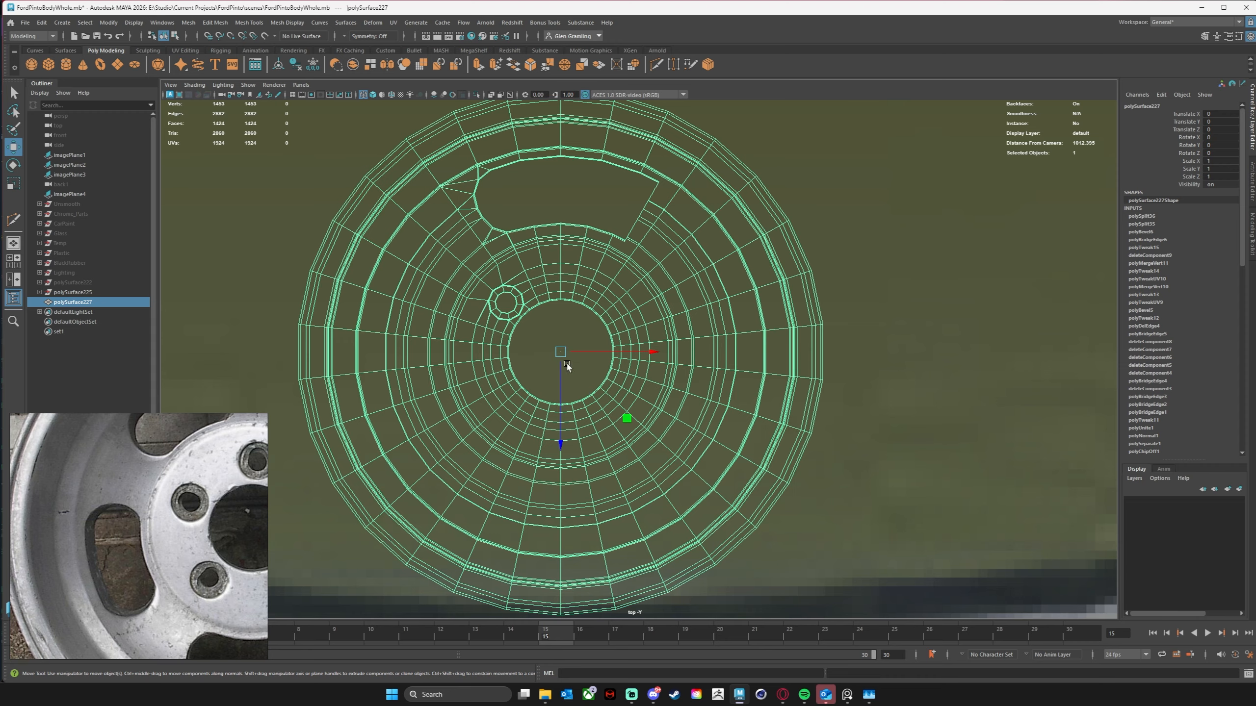
middle_click_drag(633, 312, 584, 388, "alt")
right_click_drag(668, 349, 597, 342, "alt")
Step: Delete all faces on the wheel's right half, including the leftover rim and centre bore faces beyond the vertical centreline
right_click(649, 275)
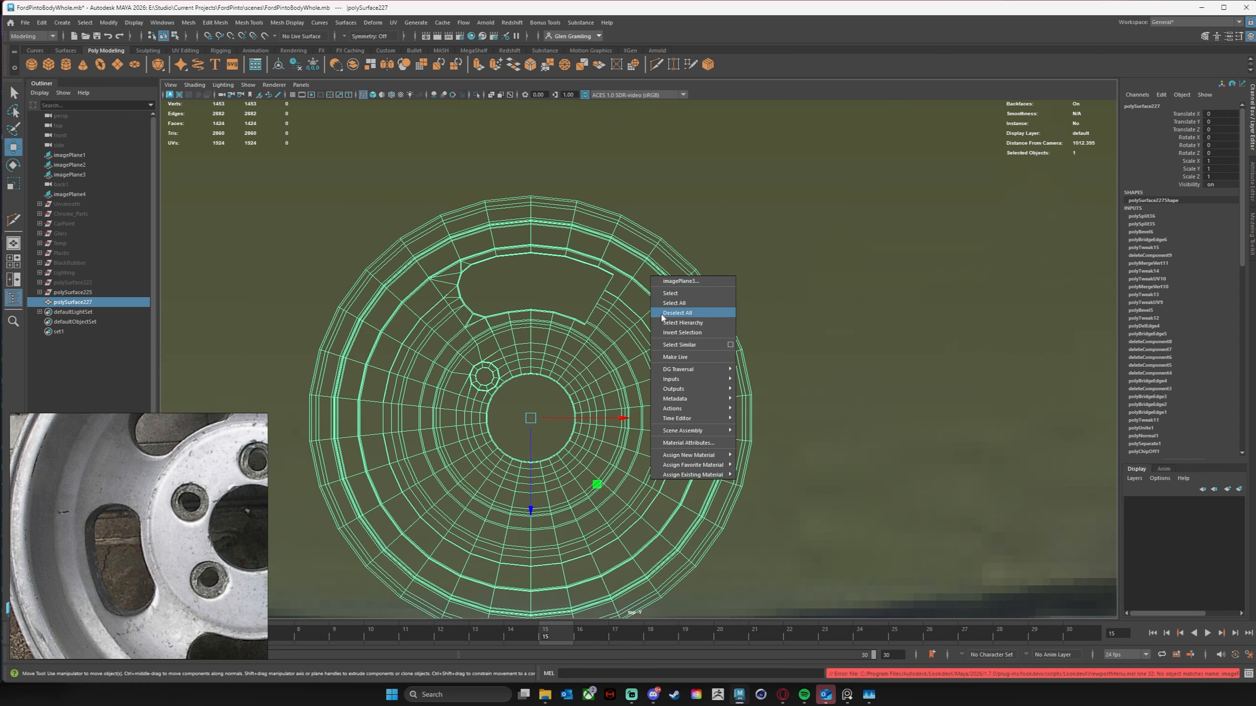
left_click(667, 345)
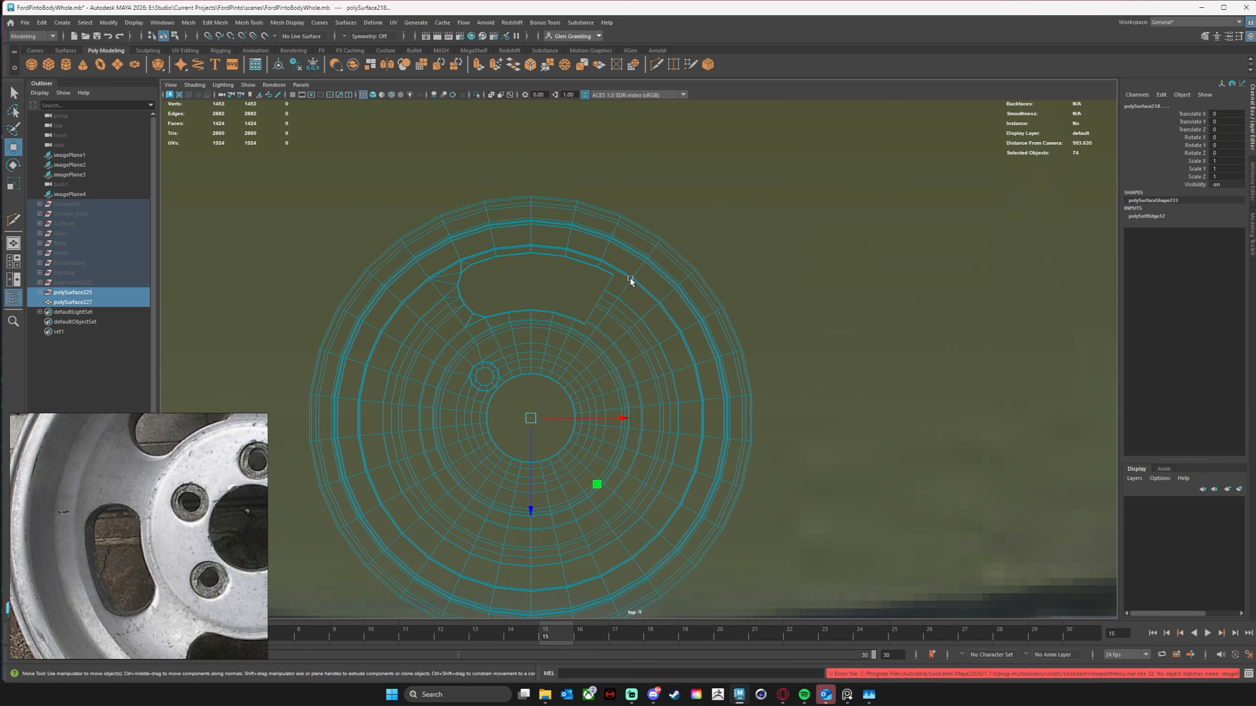
right_click_drag(631, 282, 630, 308)
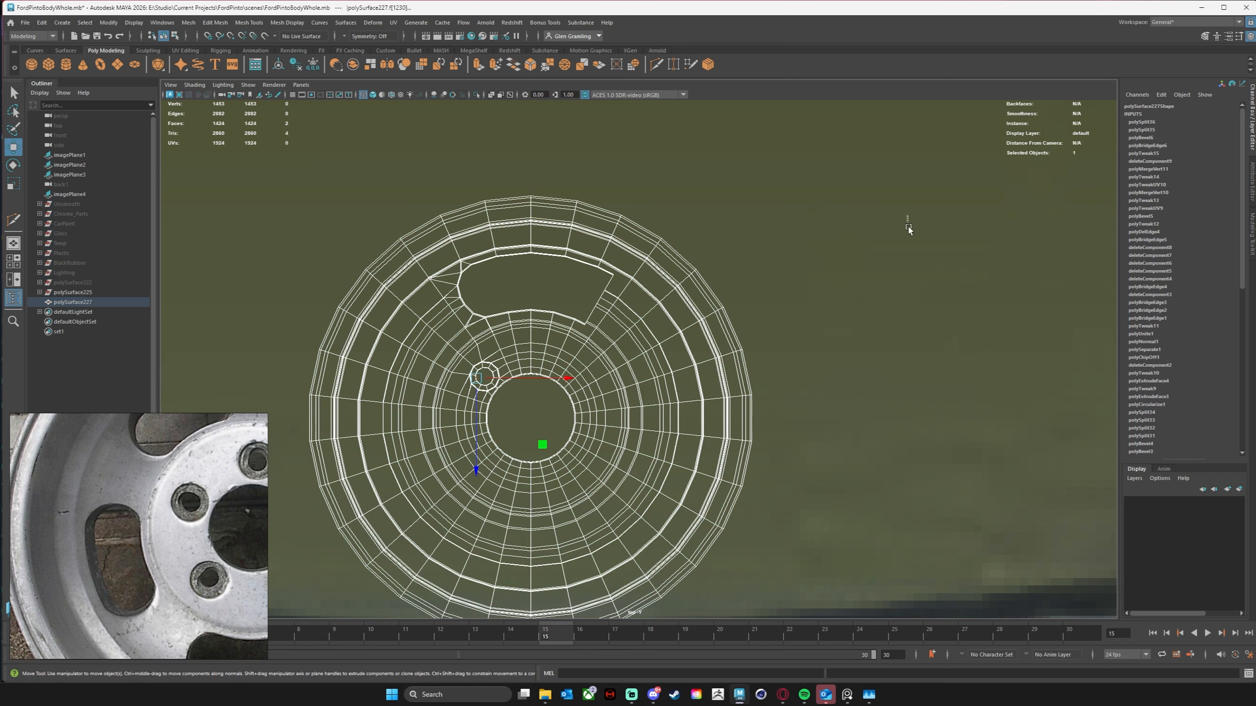
left_click_drag(907, 228, 545, 616)
key("Delete")
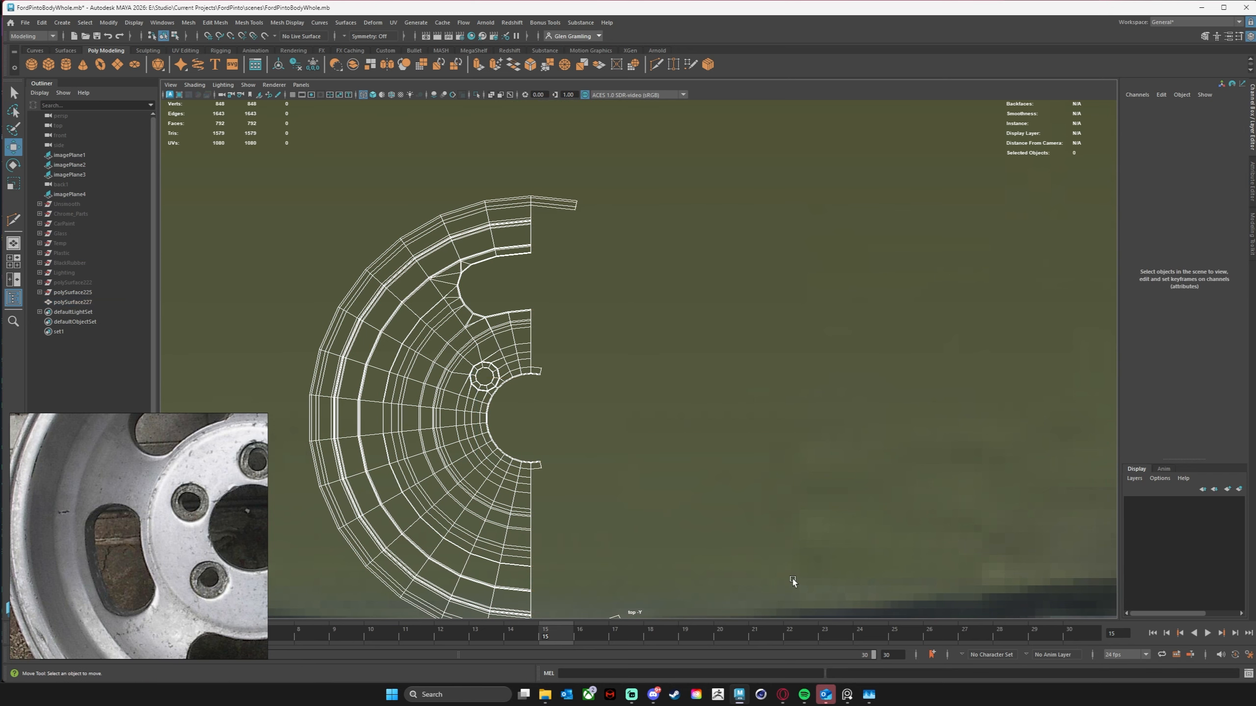
left_click_drag(633, 124, 547, 266)
key("Delete")
left_click_drag(556, 363, 535, 493)
key("Delete")
Step: Delete the lower faces of the remaining half wheel below the lug hole's section
middle_click_drag(585, 497, 646, 389, "alt")
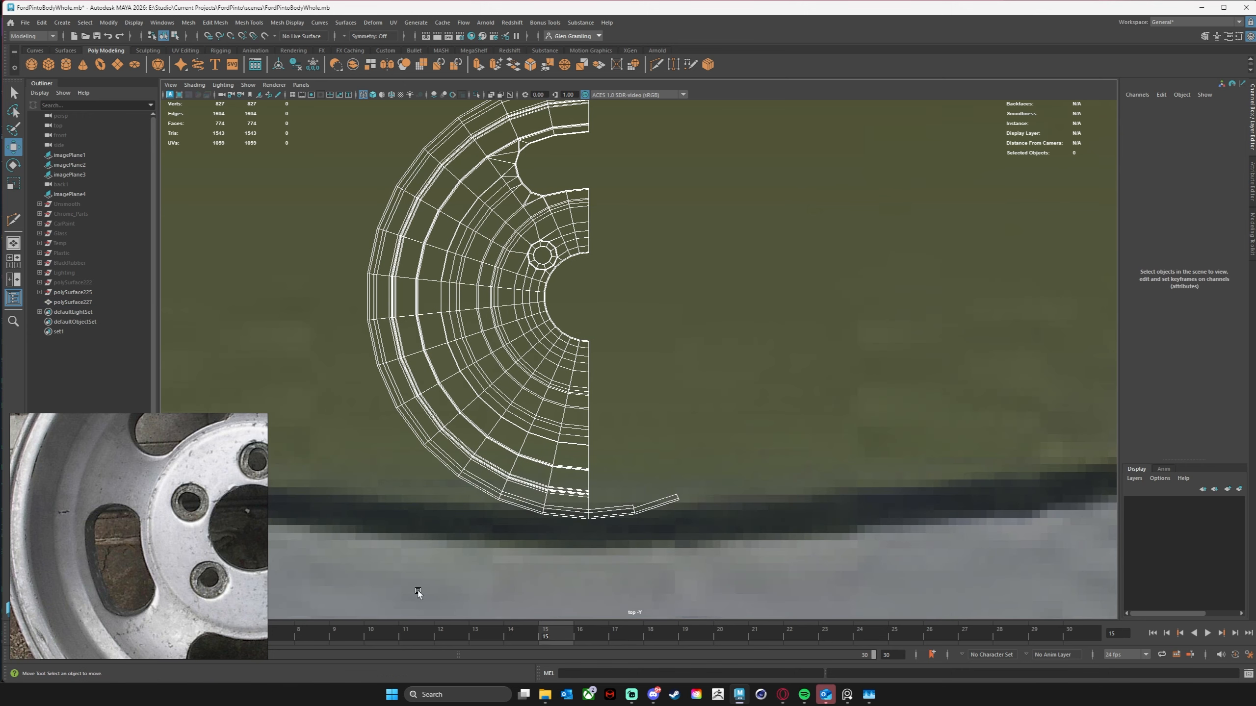
left_click_drag(425, 589, 787, 303)
key("Delete")
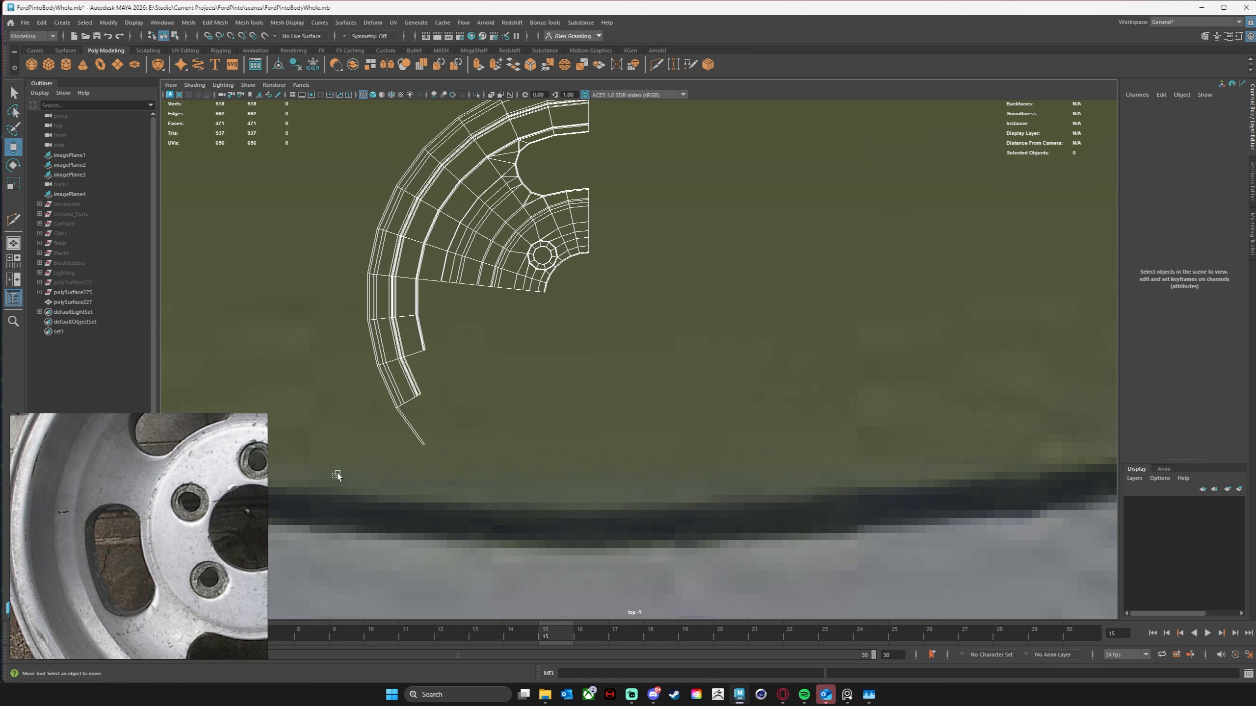
Step: Delete the leftover rim and disc faces beyond the radial edge midway between the slots, down to the hub area
left_click_drag(336, 478, 468, 306)
left_click_drag(360, 331, 410, 216)
key("Delete")
left_click_drag(419, 305, 454, 236)
key("Delete")
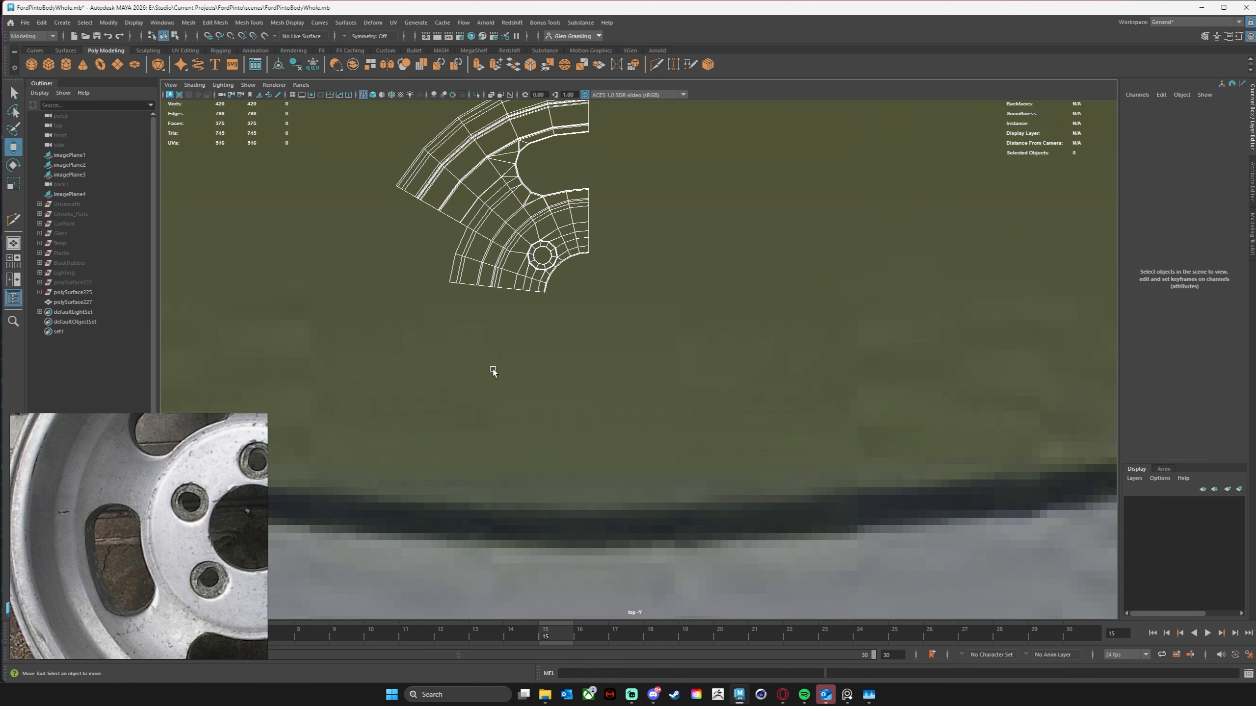
left_click_drag(428, 336, 493, 233)
key("Delete")
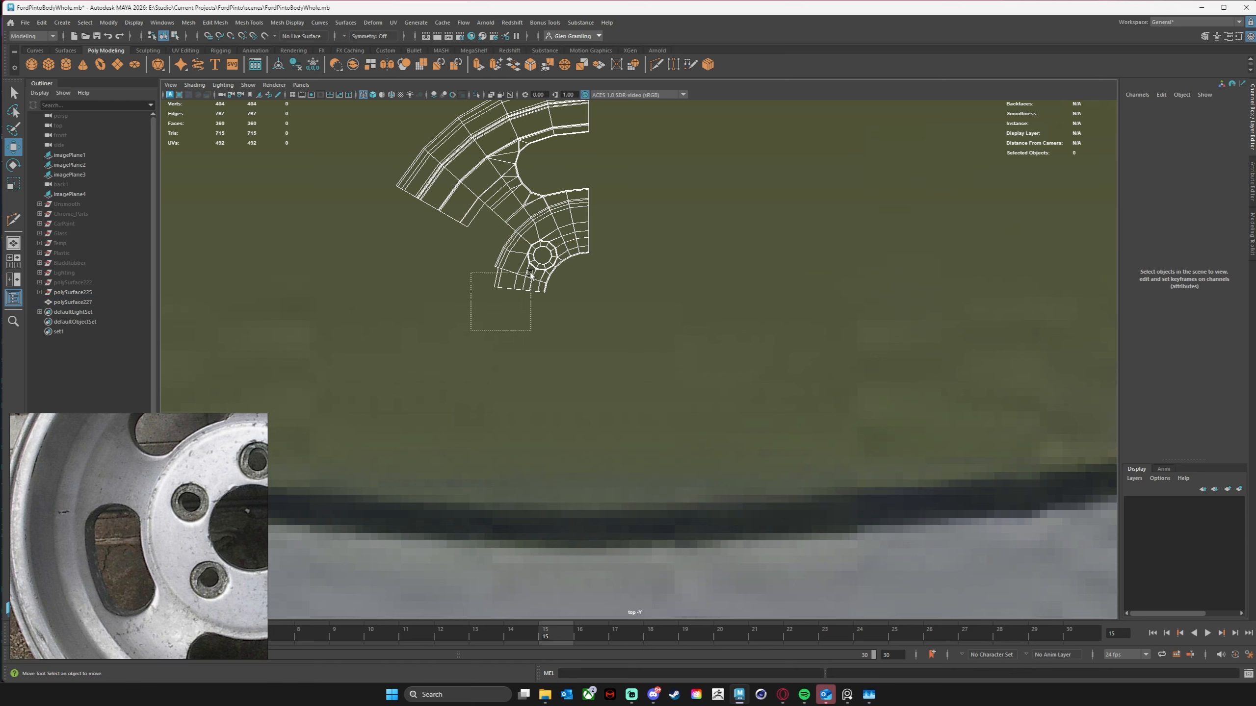
Step: Delete the hub faces below the same radial edge, leaving only half of the lug hole on the section
left_click_drag(531, 275, 569, 271)
key("Delete")
key("Delete")
key("Delete")
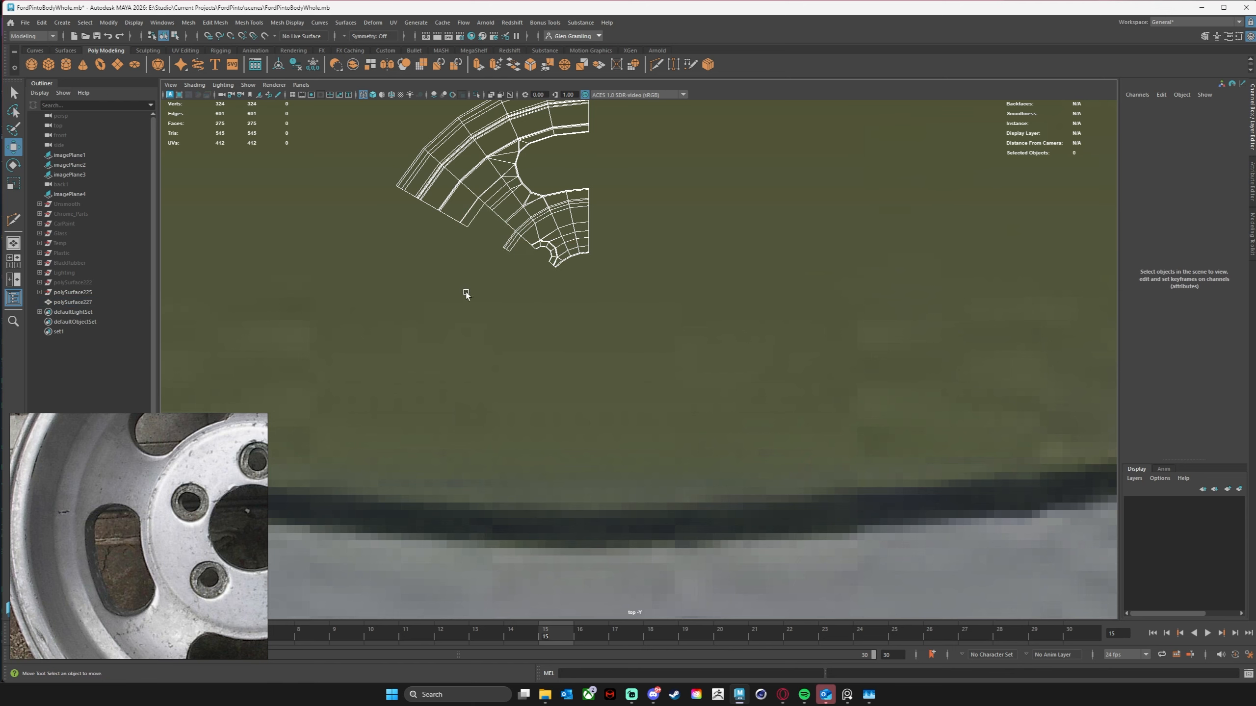
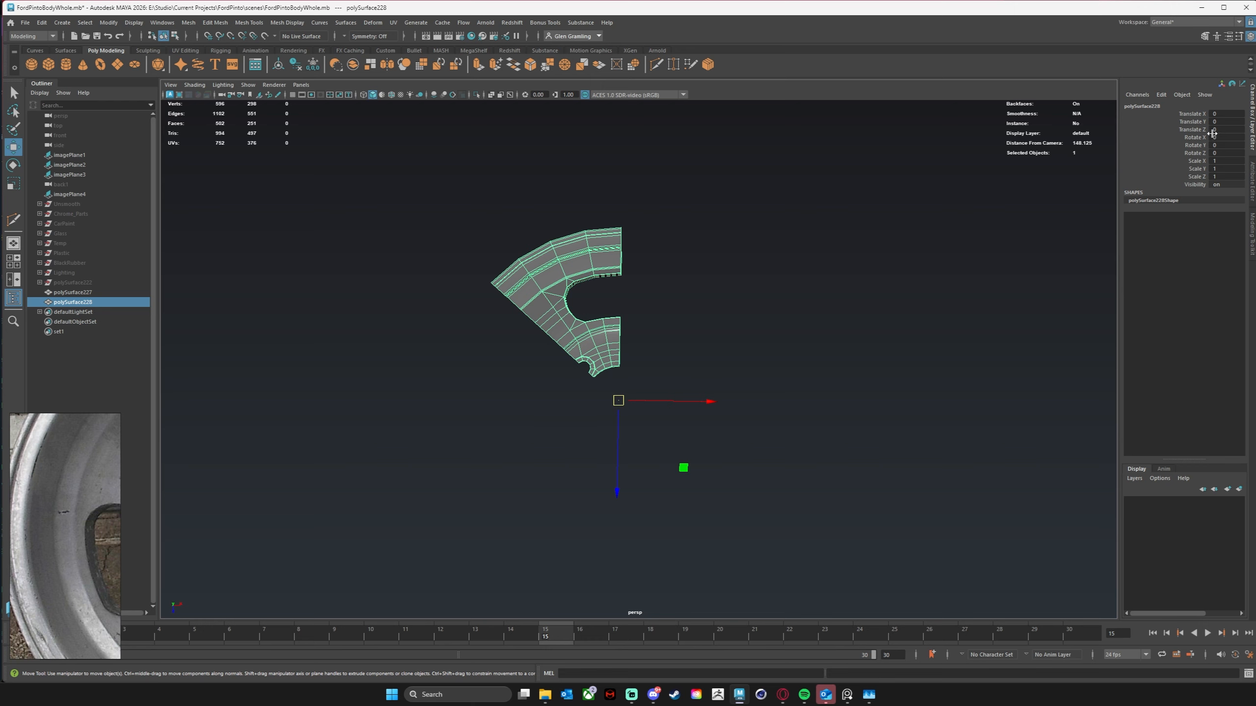
Step: Mirror the duplicated half section across the slot's centreline by setting its Scale X to -1
left_click(1227, 163)
type("-1")
key("Return")
left_click(830, 435)
left_click_drag(826, 435, 622, 385, "alt")
left_click(599, 347)
left_click(642, 342)
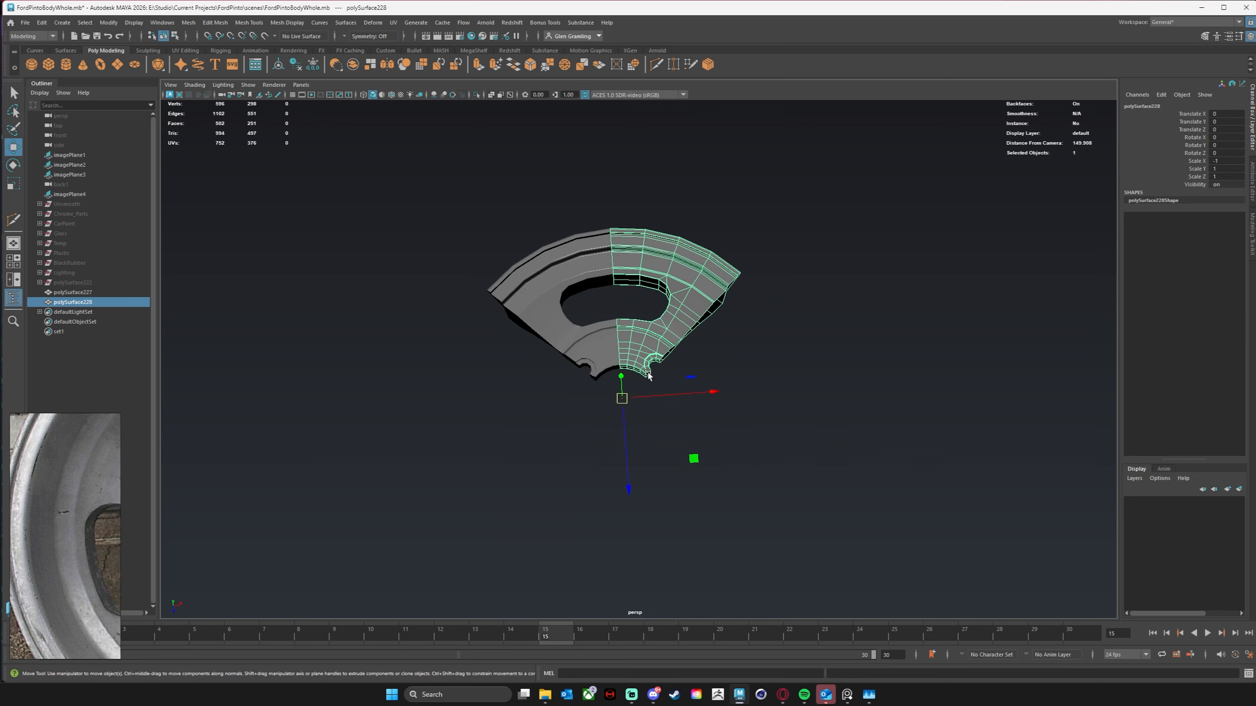
Step: Select both half sections and combine them into one mesh
left_click(593, 341)
left_click(659, 342, "shift")
key("space")
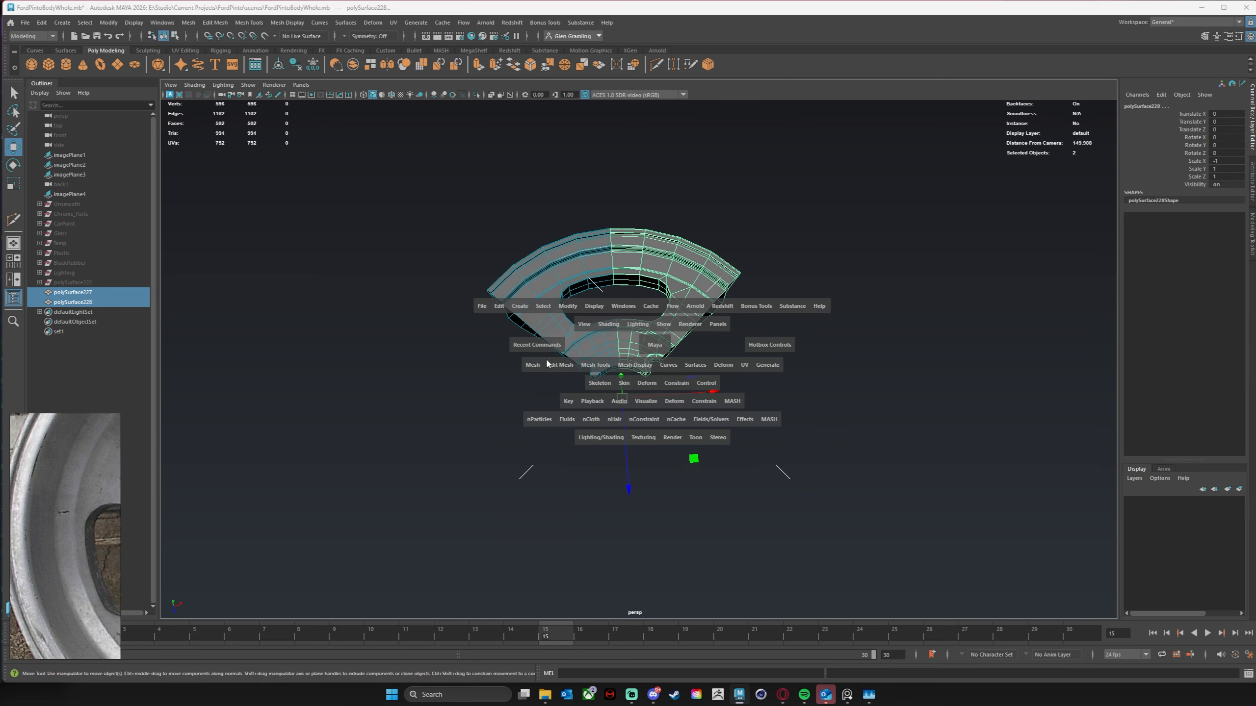
left_click(532, 365)
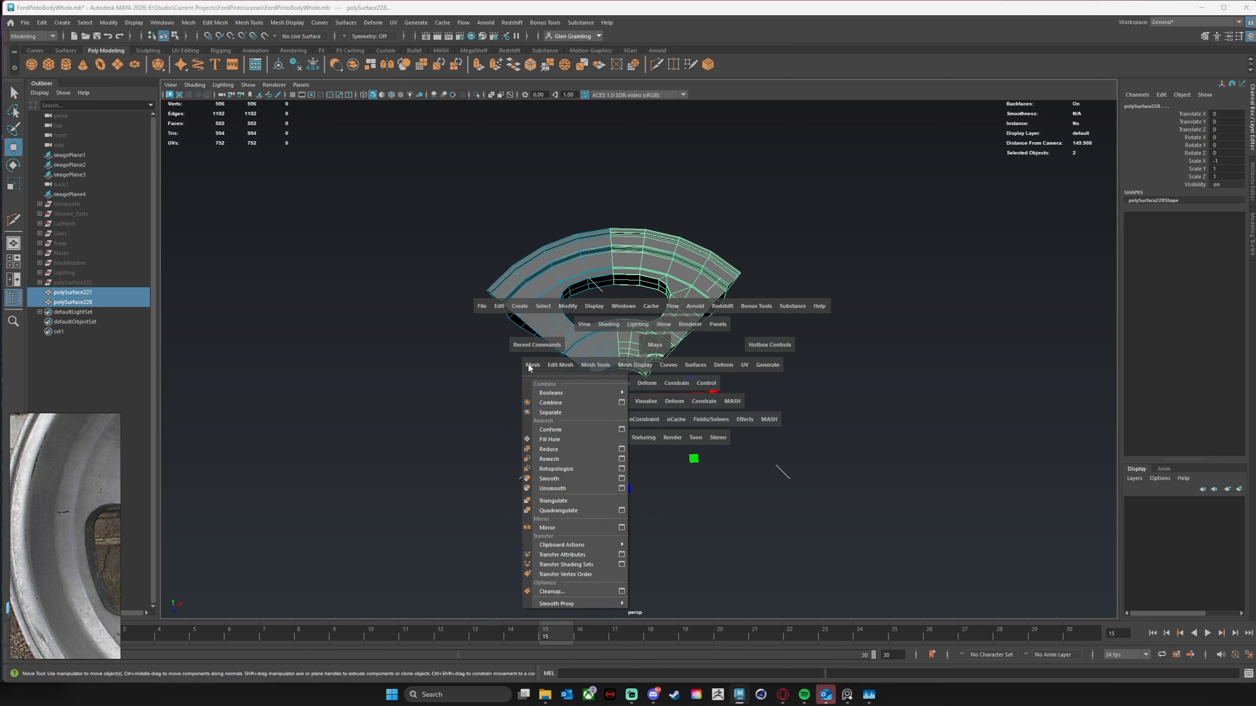
left_click(547, 402)
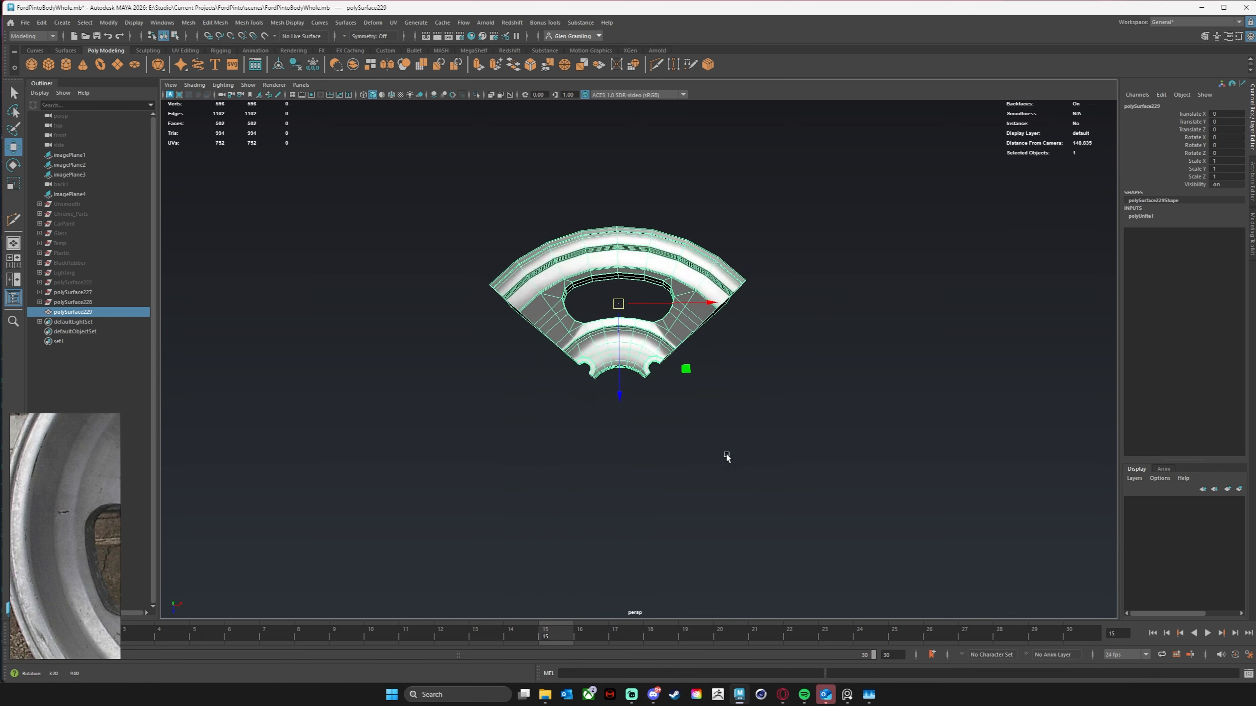
Step: Merge the vertices along the combined section's centre seam with a distance threshold of 0.01, then return to object mode
right_click_drag(619, 279, 618, 282)
left_click_drag(593, 210, 586, 222, "alt")
left_click_drag(573, 193, 588, 420)
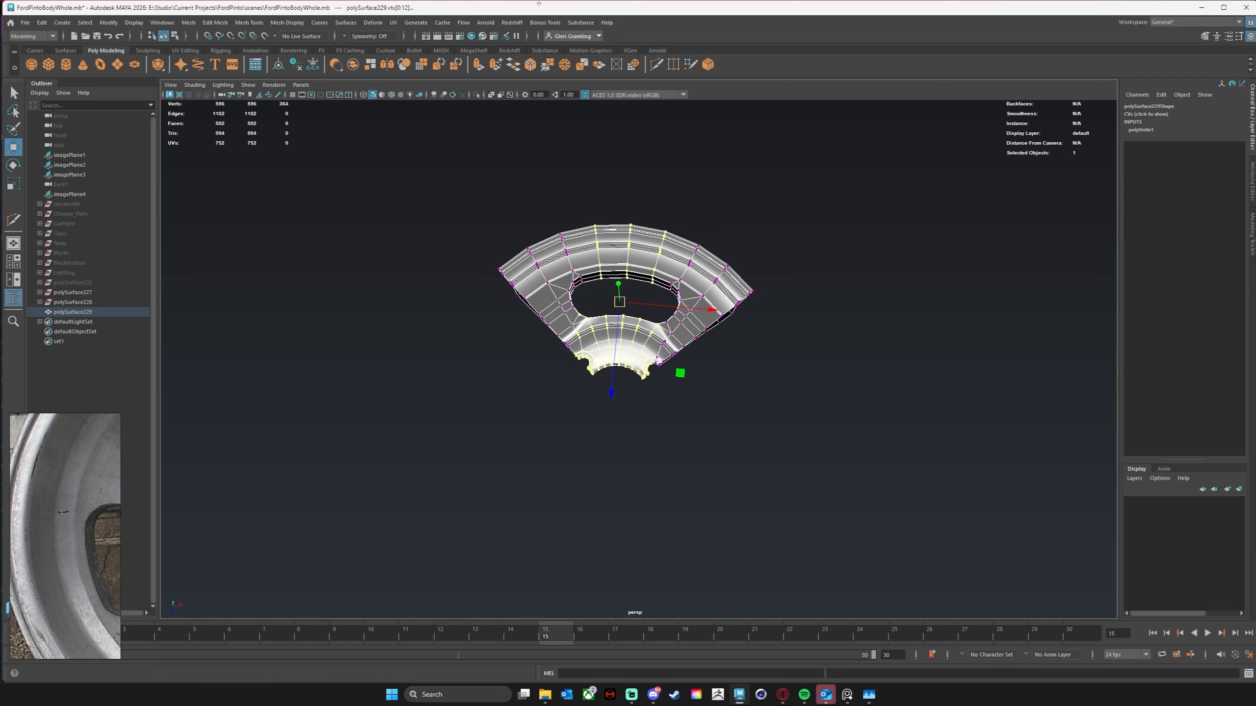
left_click(223, 23)
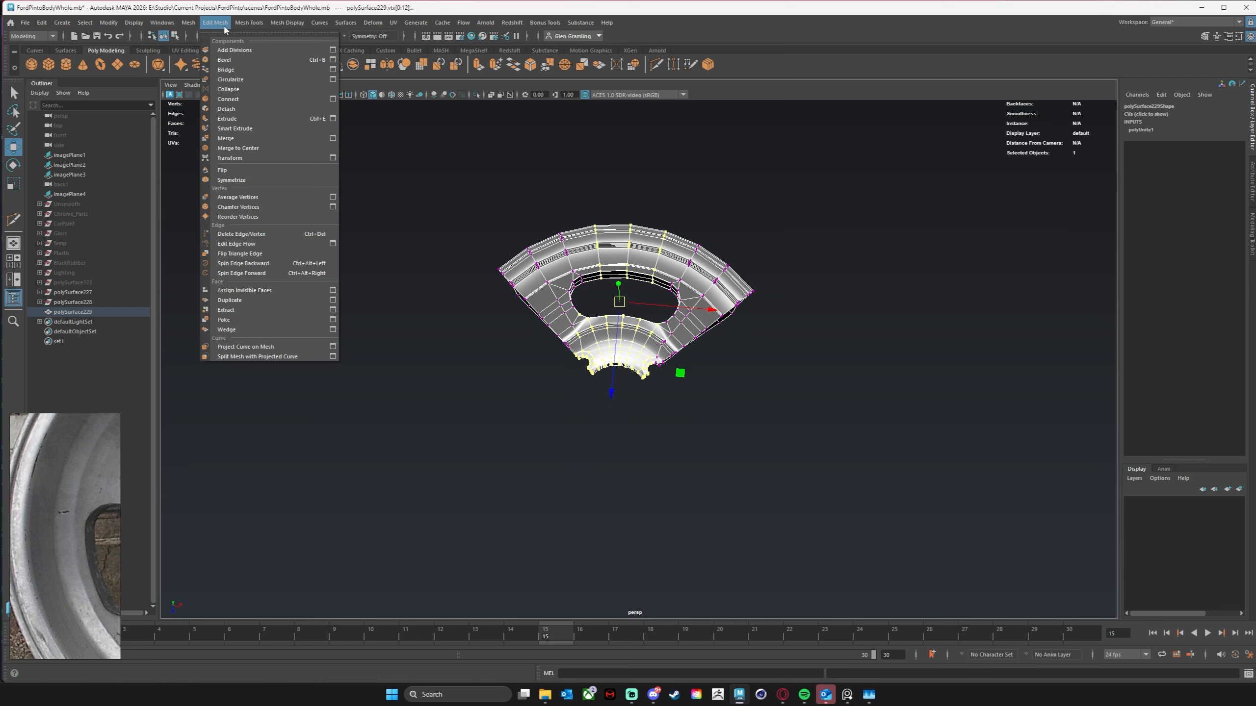
left_click(235, 139)
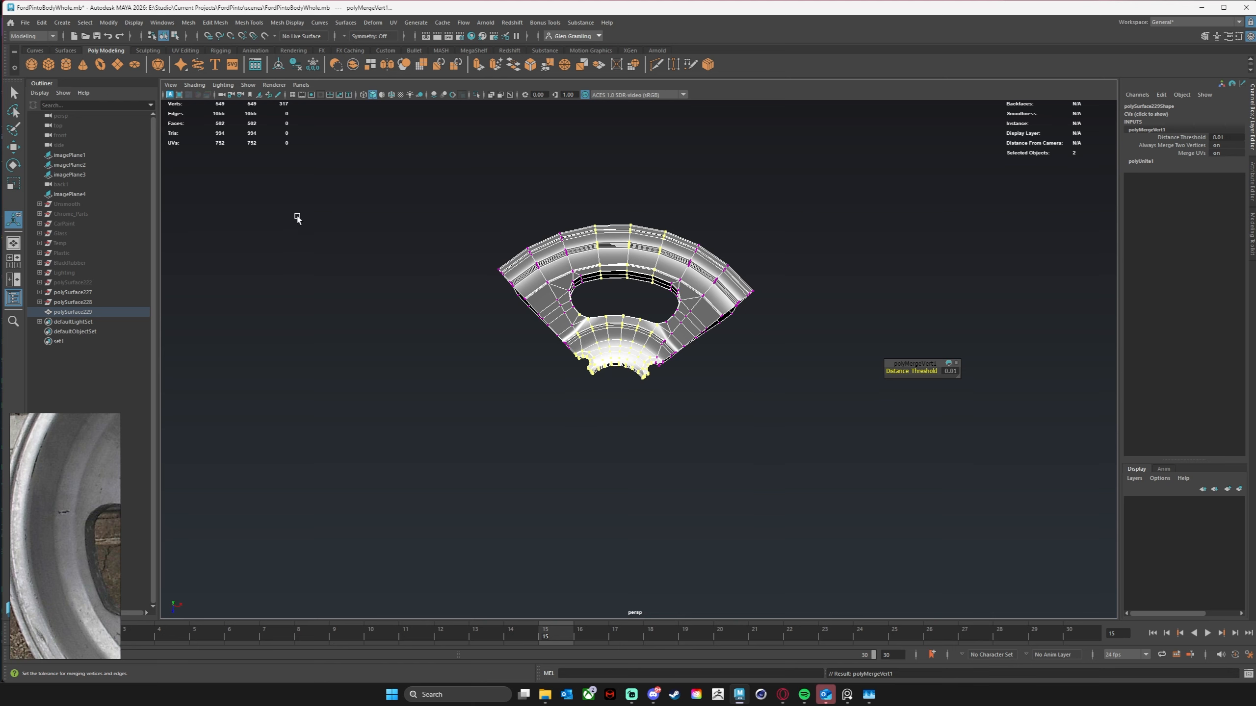
left_click(673, 412)
right_click_drag(682, 298, 716, 282)
Step: Preview the combined section smoothed and examine its centre seam, slot and half lug holes from several angles
left_click_drag(717, 283, 798, 416, "alt")
left_click(677, 467)
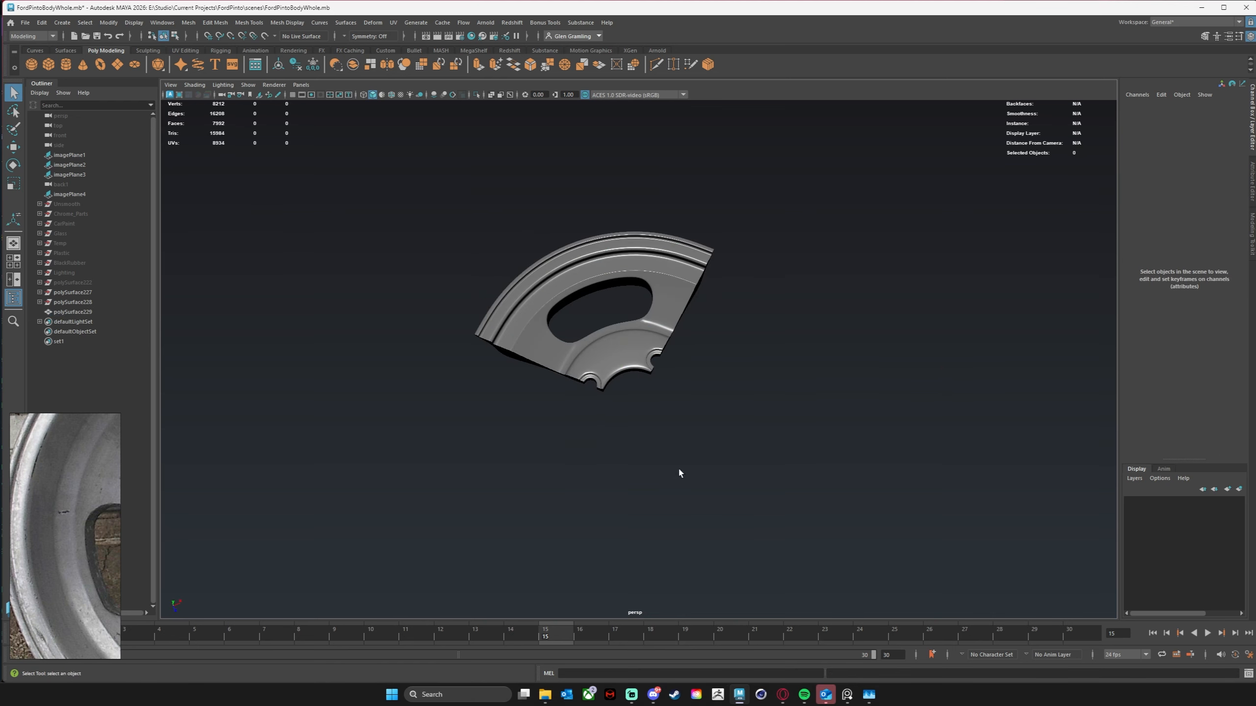
left_click_drag(678, 467, 625, 438, "alt")
scroll(663, 405, "up", 7)
scroll(681, 384, "down", 7)
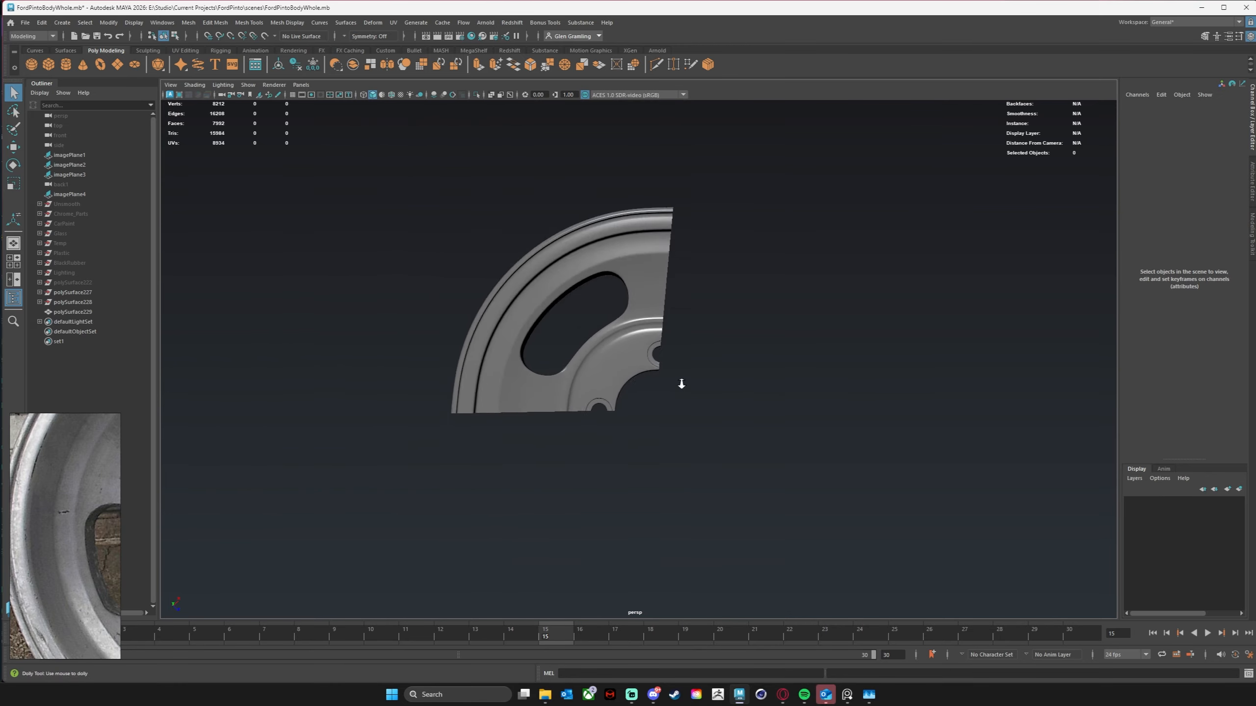
left_click_drag(681, 384, 482, 393, "alt")
scroll(563, 372, "up", 2)
scroll(563, 372, "up", 4)
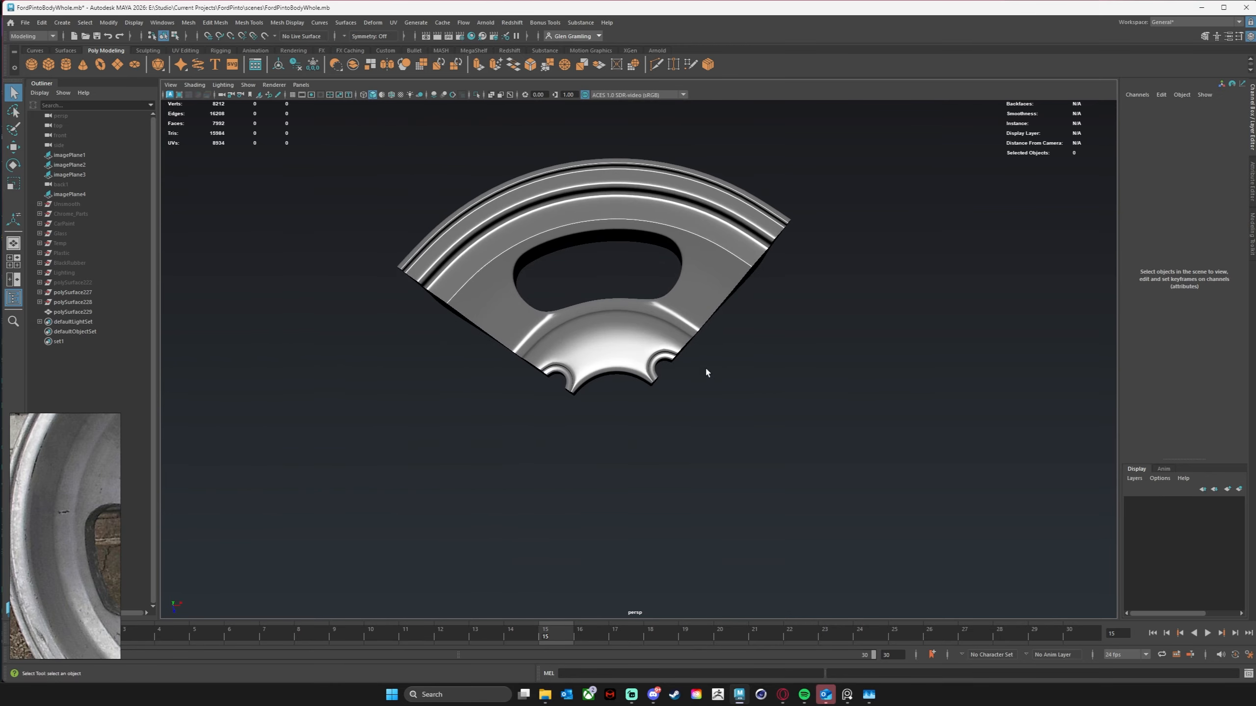
middle_click_drag(720, 359, 746, 389, "alt")
scroll(751, 401, "up", 3)
left_click_drag(794, 423, 749, 417, "alt")
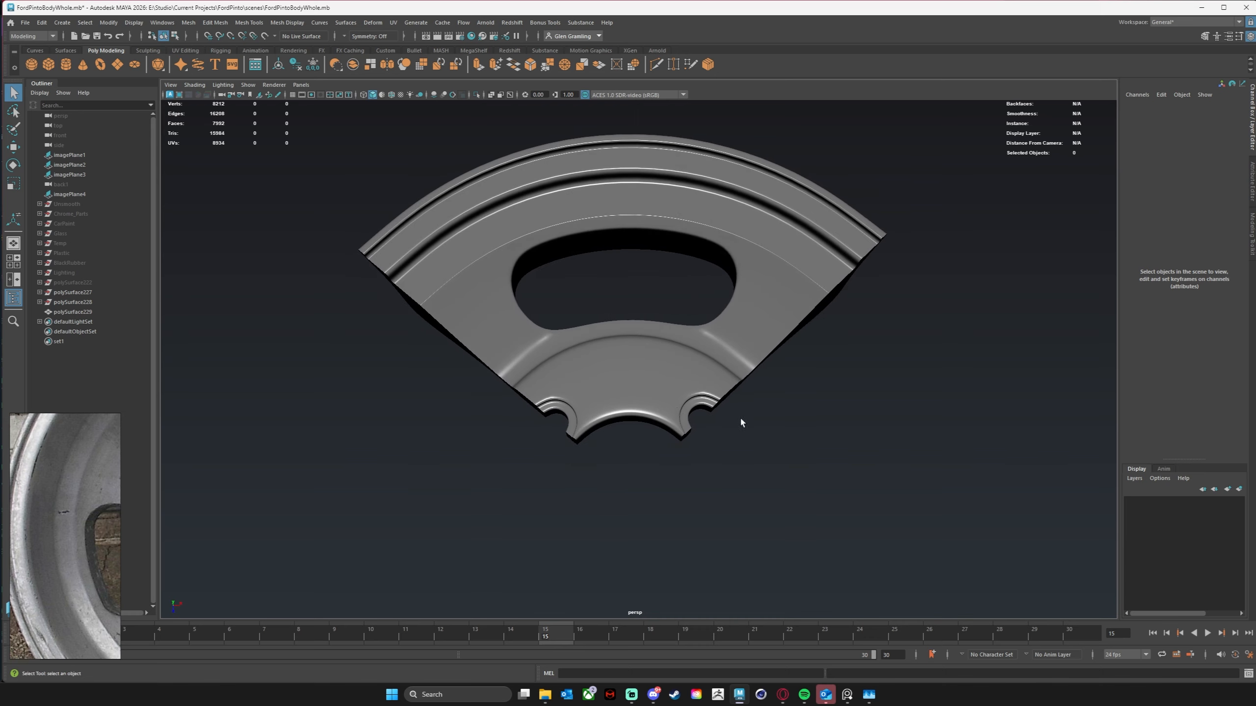
Step: Select the combined wheel section, restore its unsmoothed display and activate the Move tool
left_click(674, 428)
key("1")
left_click_drag(629, 470, 606, 488, "alt")
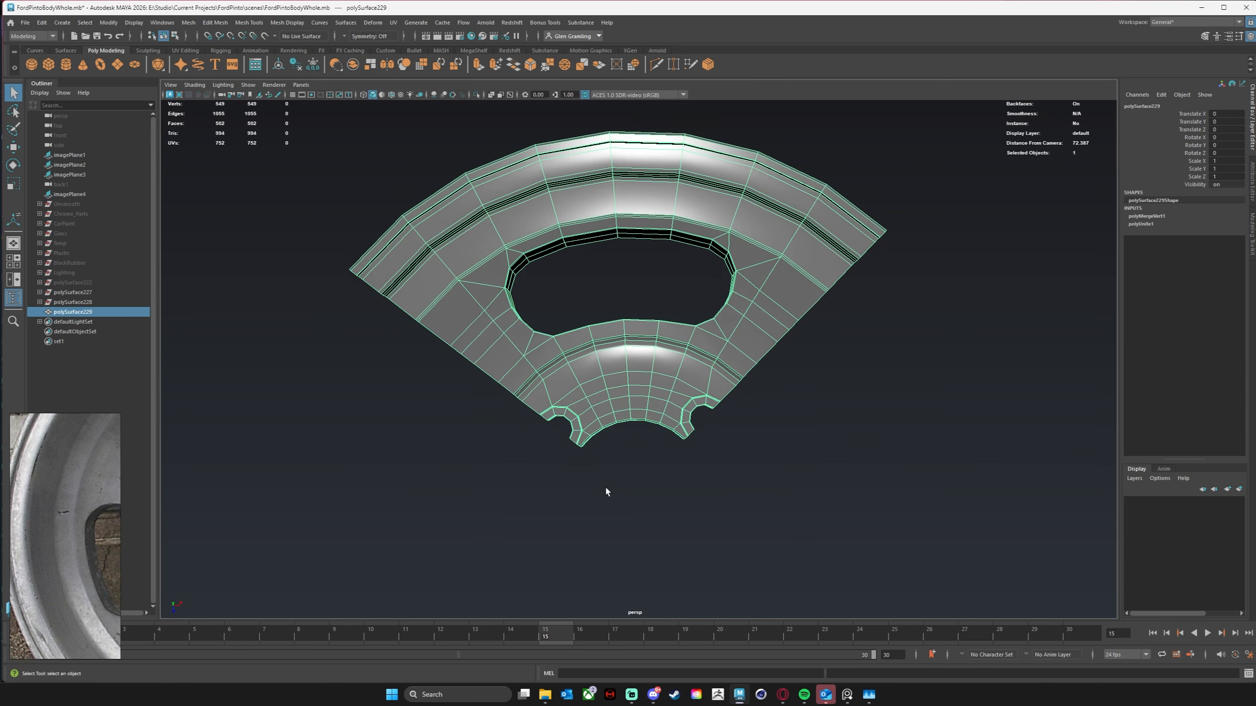
key("w")
right_click_drag(578, 463, 579, 434, "alt")
Step: Show the viewport grid and check where the wheel section lies relative to the grid's origin
left_click_drag(580, 434, 648, 384, "alt")
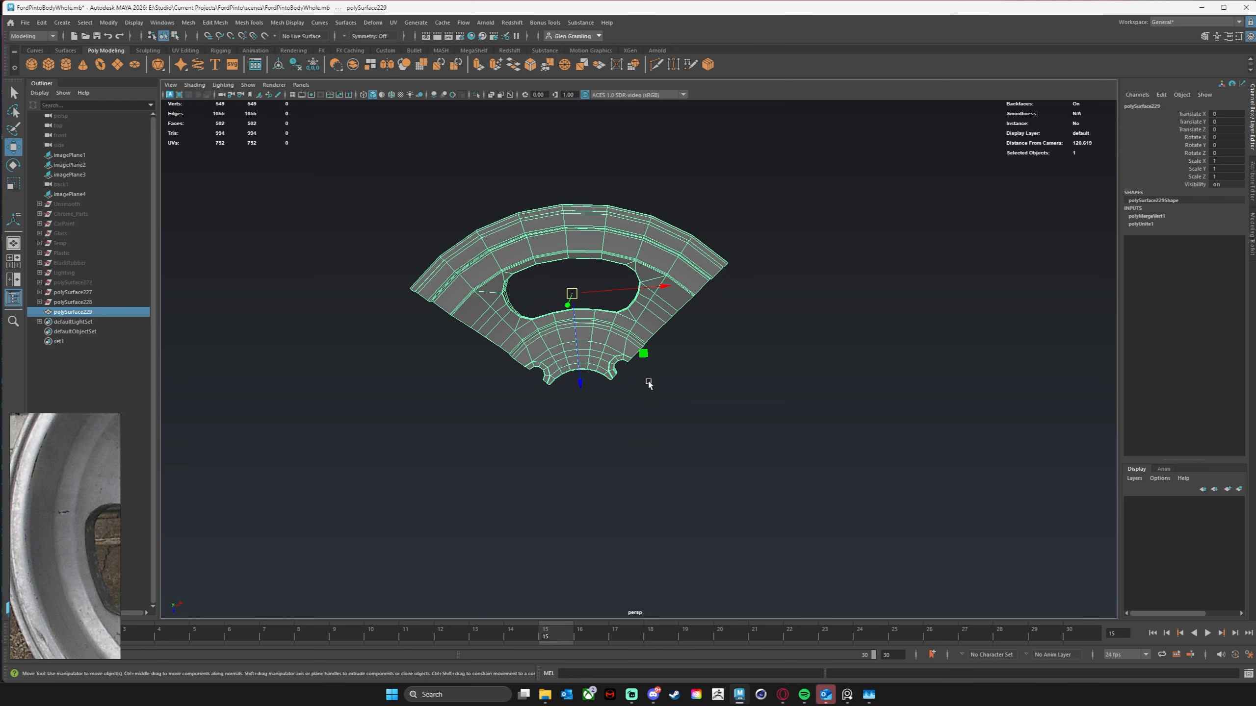
mouse_move(686, 429)
left_mouse_down("alt")
mouse_move(667, 418)
mouse_move(687, 410)
mouse_move(664, 404)
mouse_move(673, 449)
mouse_move(577, 460)
mouse_move(613, 475)
left_mouse_up("alt")
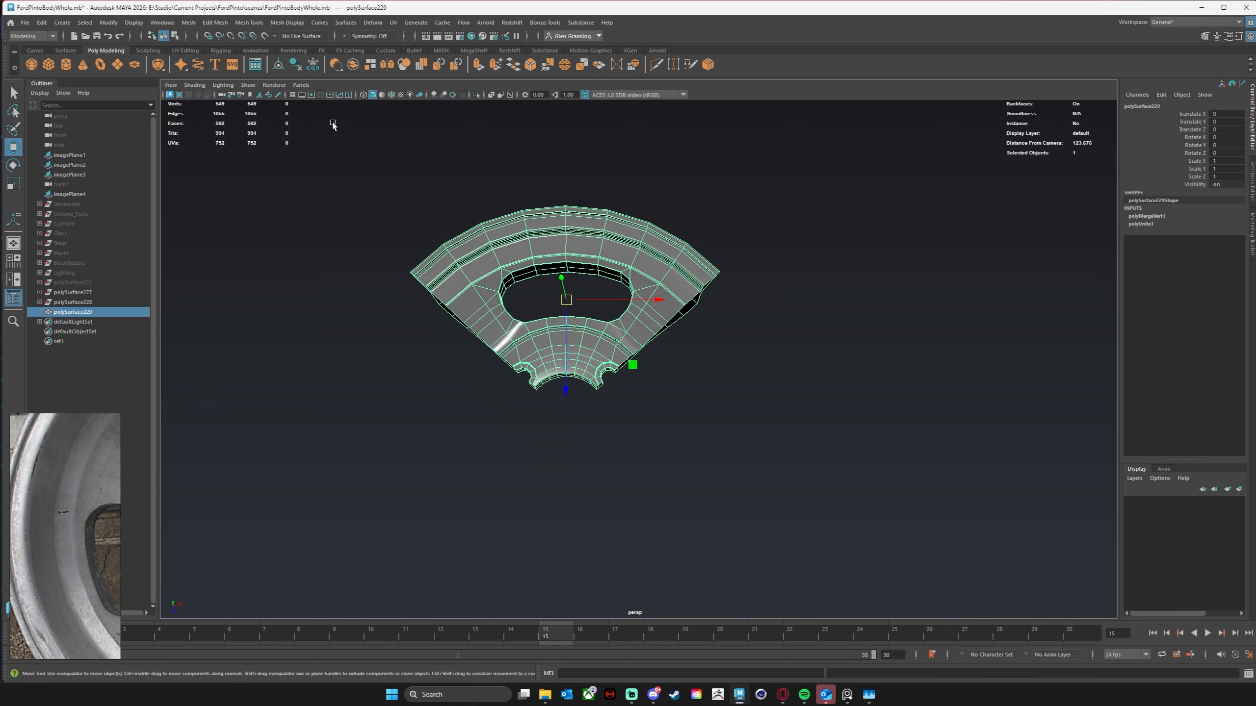
left_click(292, 95)
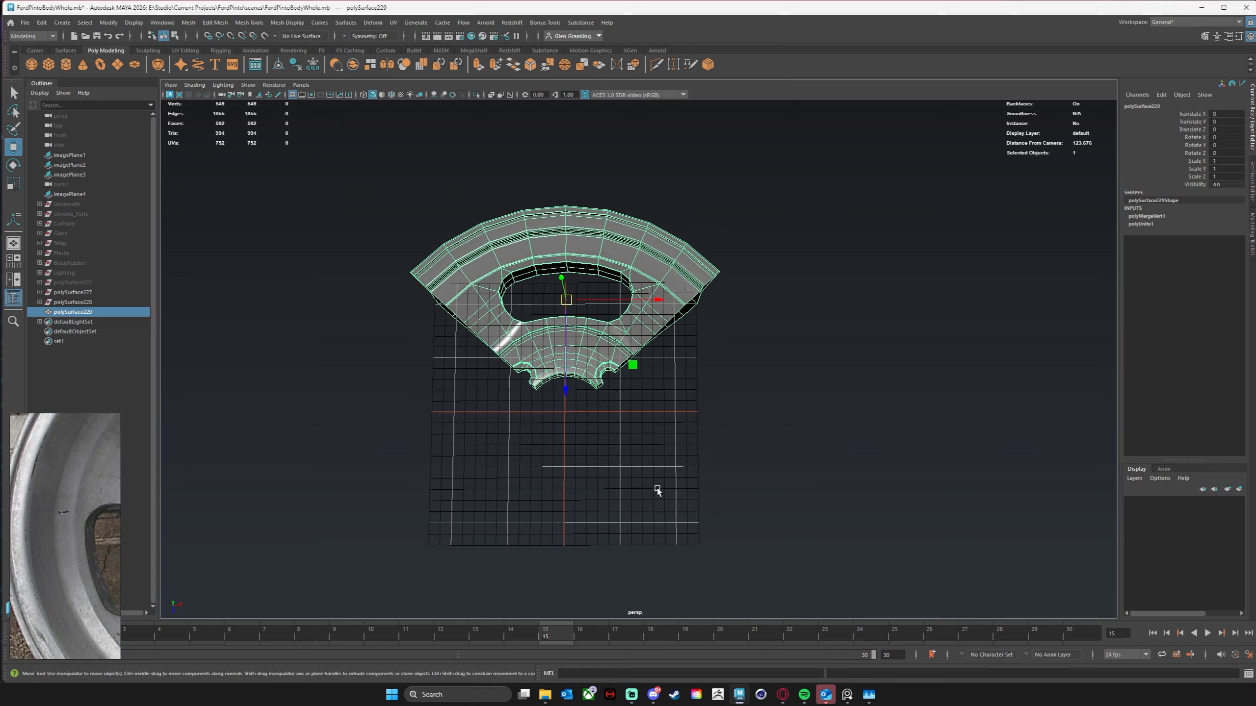
left_click_drag(657, 490, 609, 431, "alt")
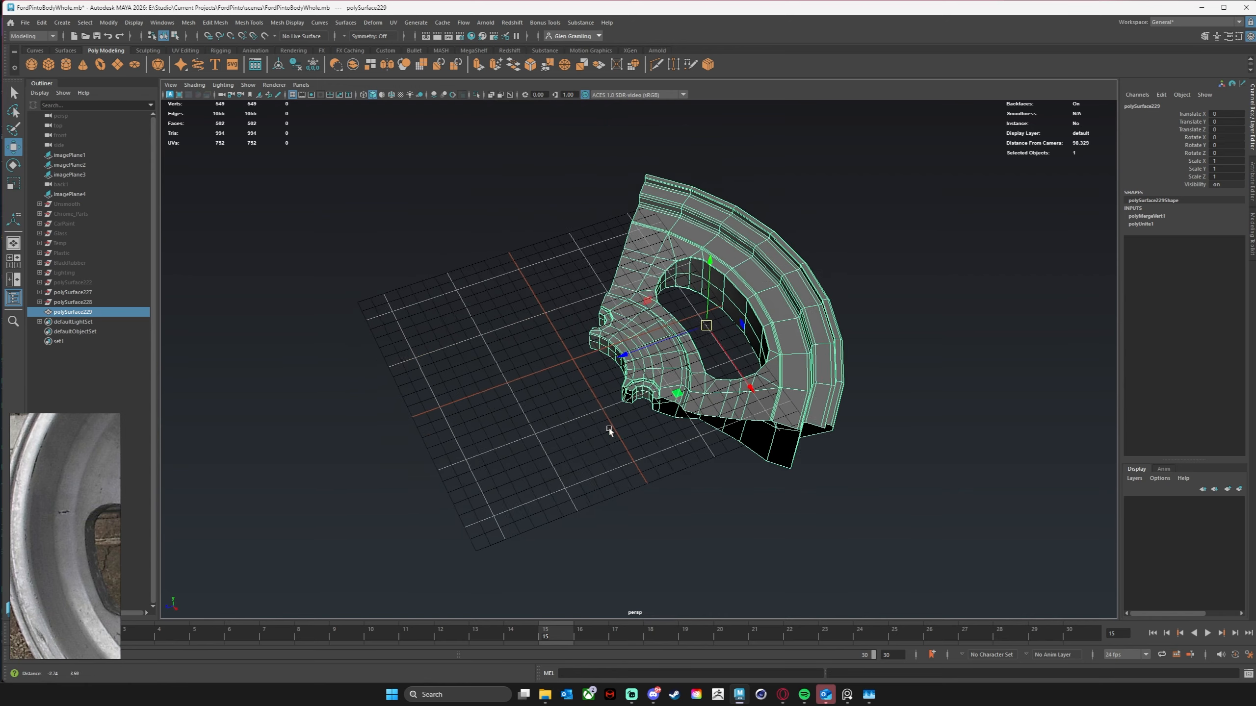
Step: Snap the wheel segment's pivot to the grid origin
scroll(609, 431, "up", 3)
key("d")
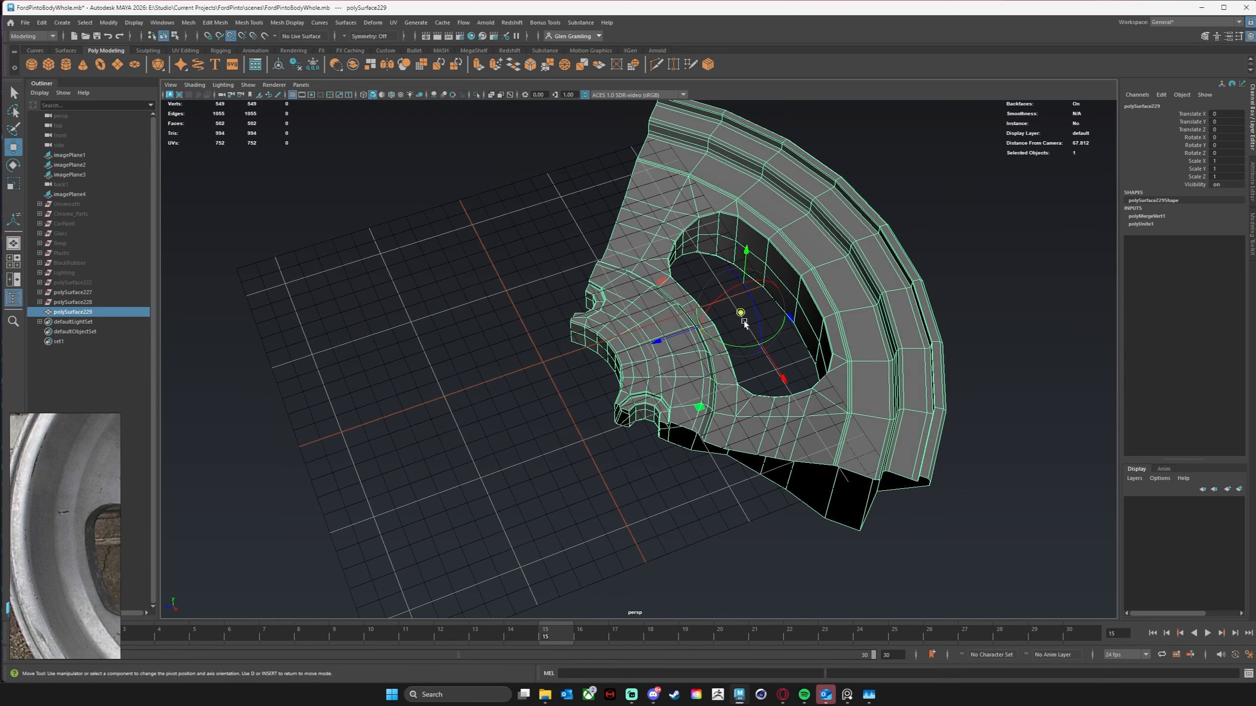
left_click_drag(744, 324, 526, 360)
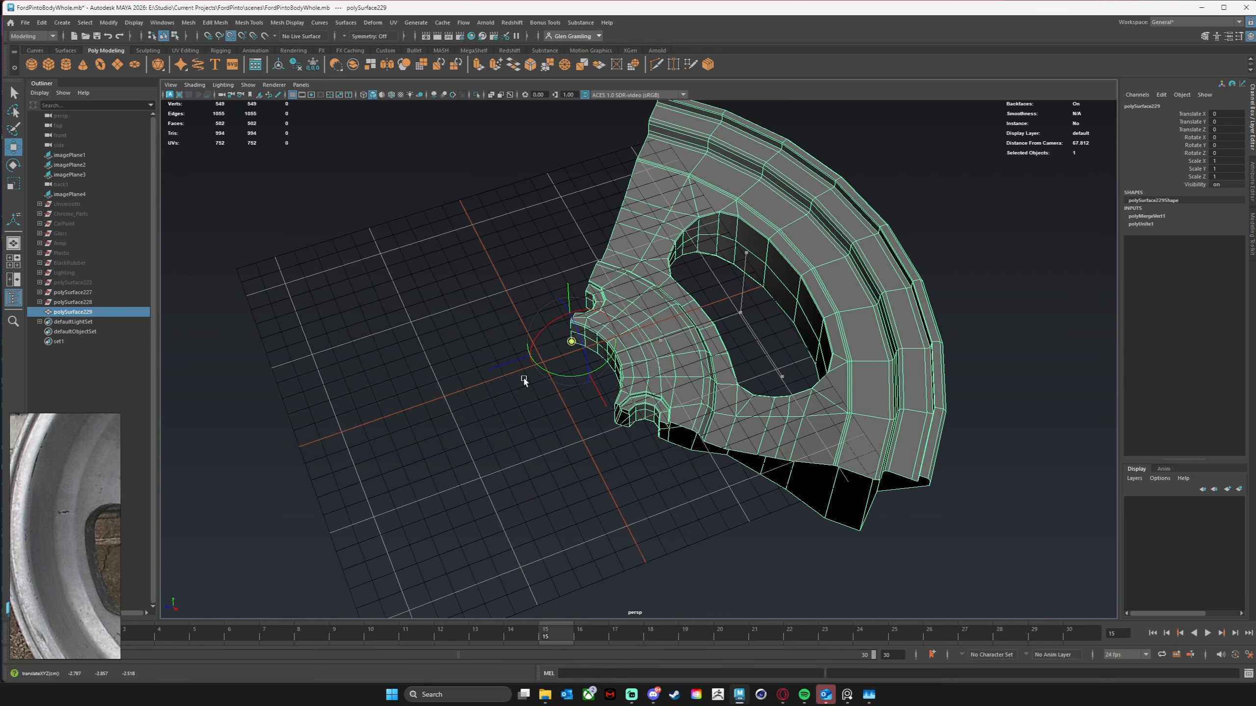
key("d")
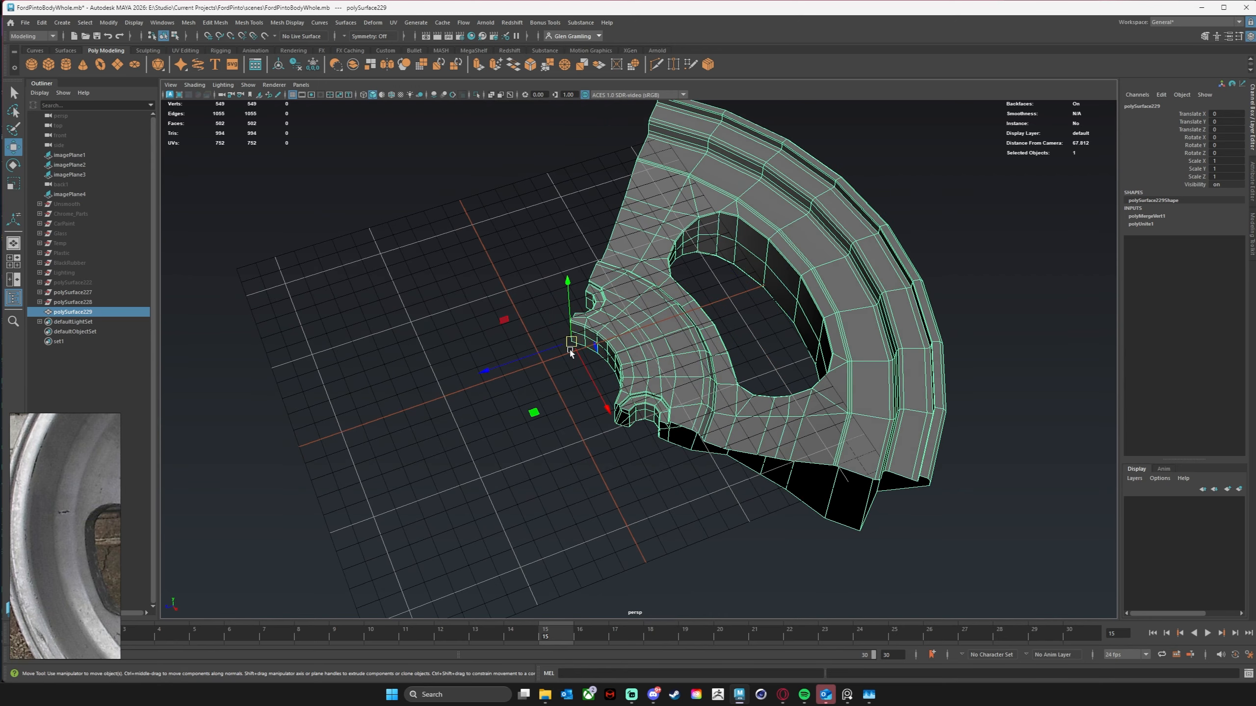
left_click(208, 37)
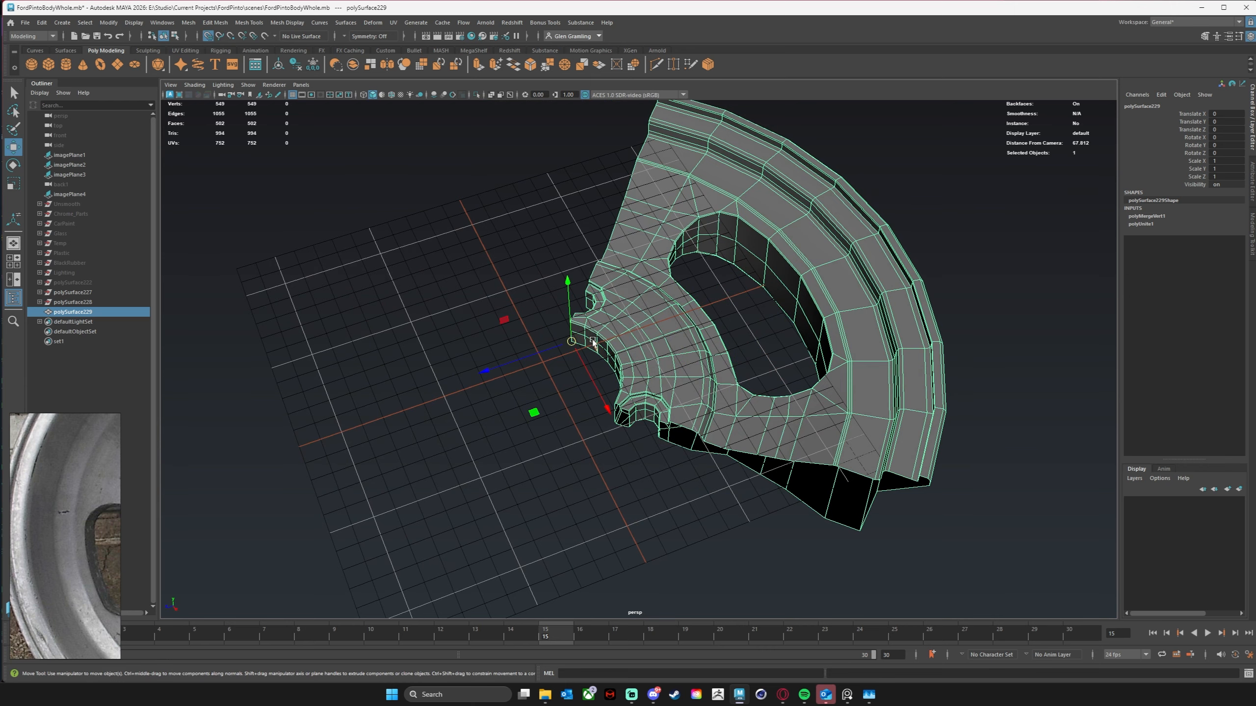
key("d")
left_click_drag(572, 343, 543, 361)
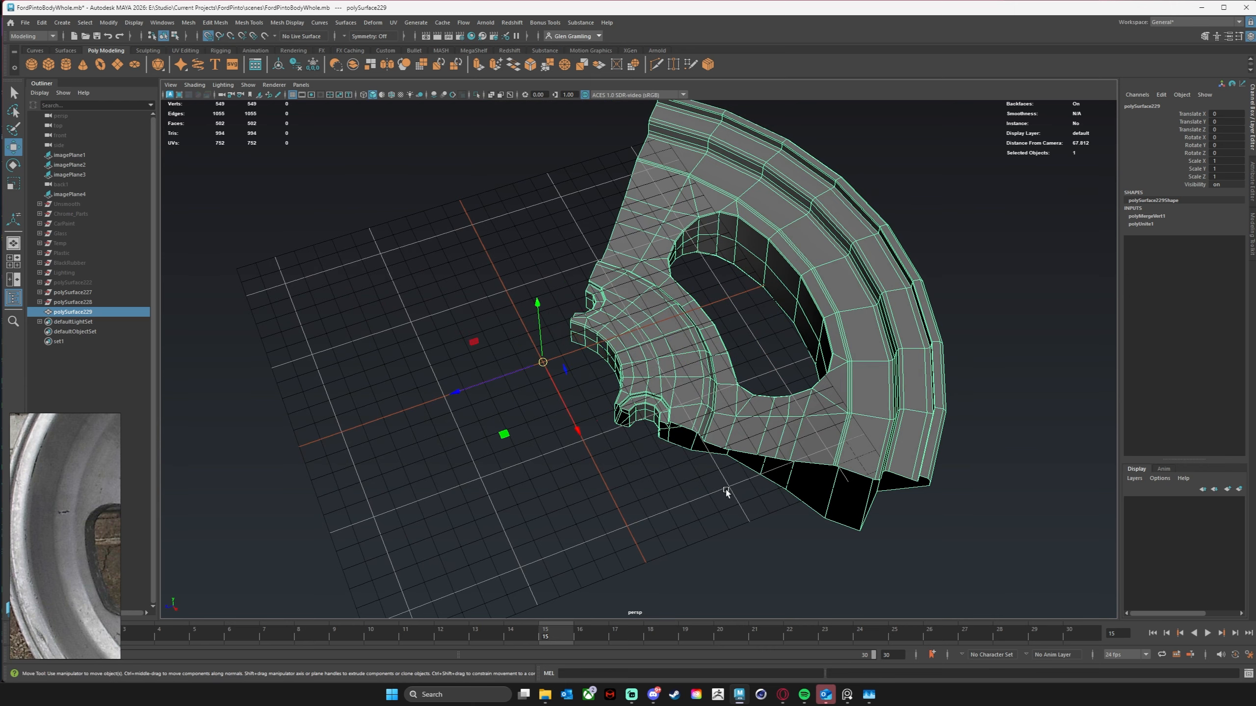
left_click_drag(528, 517, 589, 528, "alt")
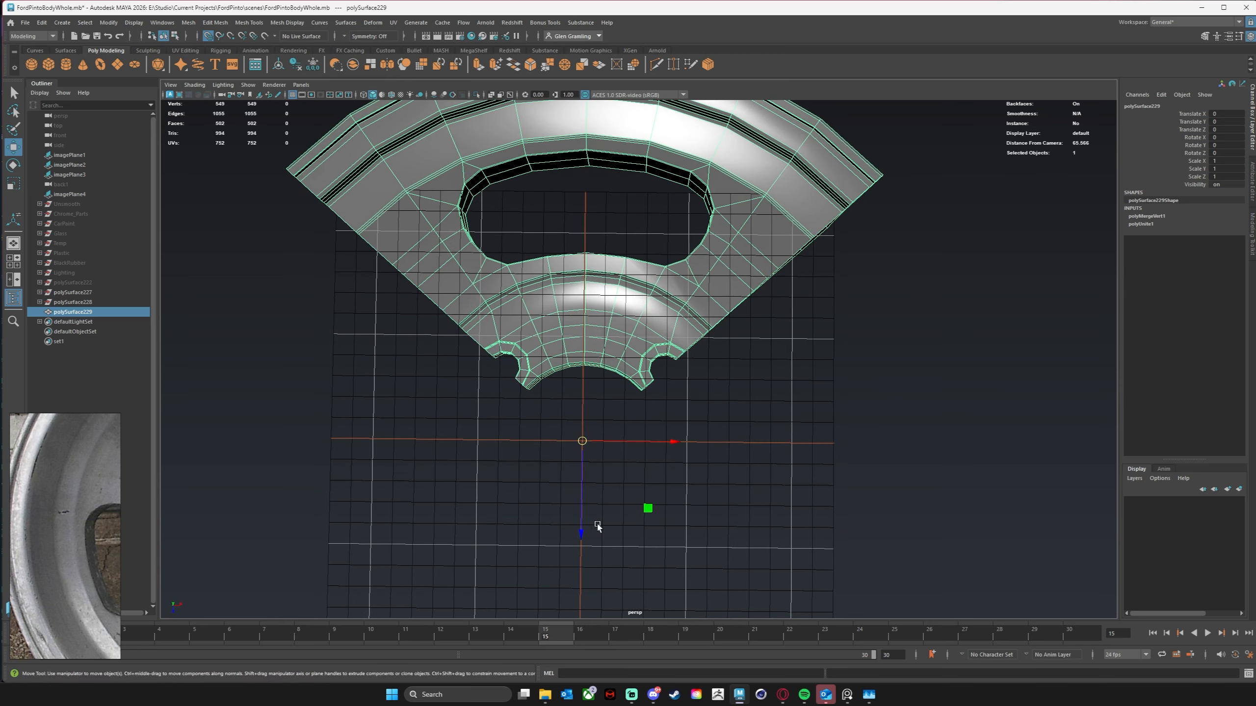
left_click(208, 36)
Step: Open the Duplicate Special options for the wheel segment and reset them to their defaults
left_click_drag(491, 220, 663, 334, "alt")
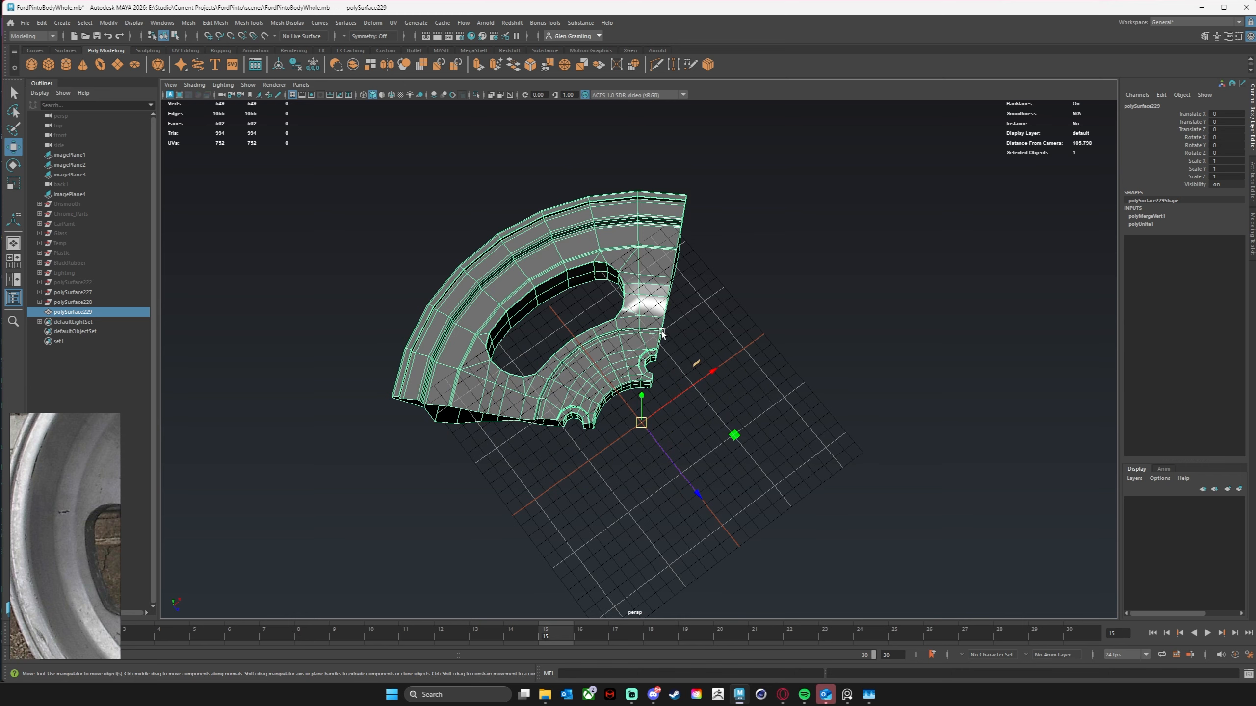
left_click_drag(747, 460, 706, 356, "alt")
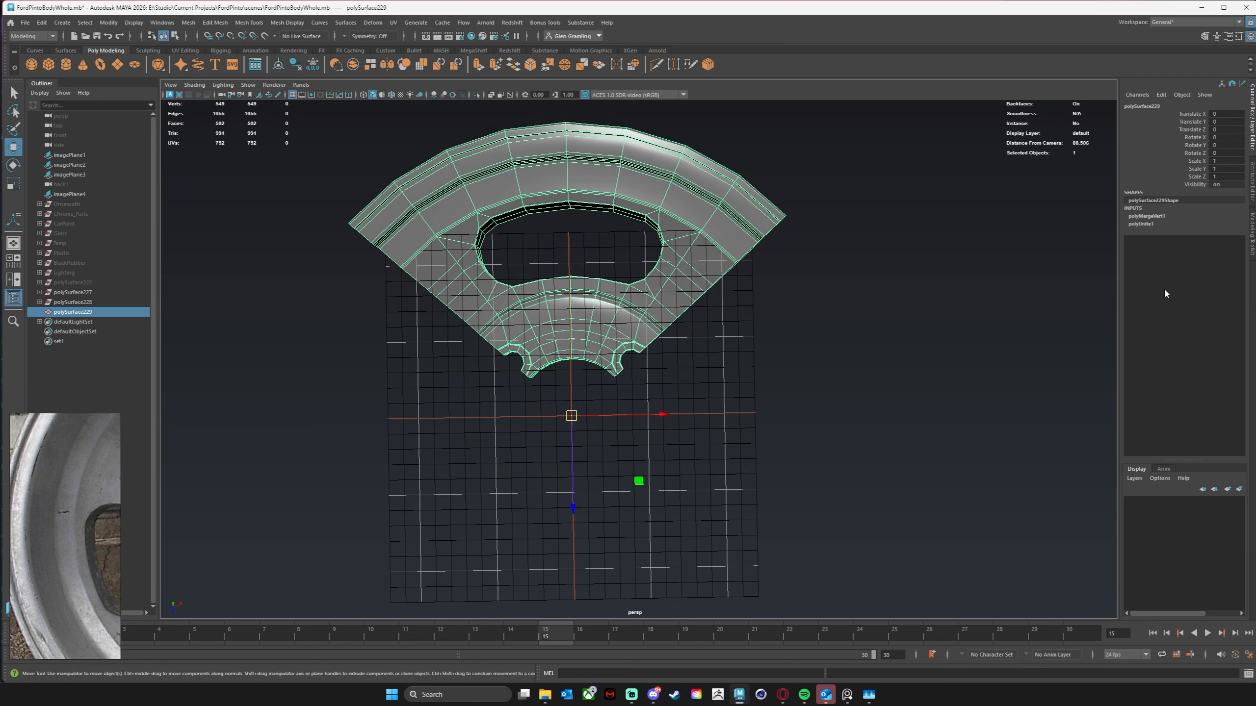
middle_click_drag(802, 392, 798, 415, "alt")
right_click_drag(798, 415, 796, 409, "alt")
left_click_drag(796, 409, 777, 397, "alt")
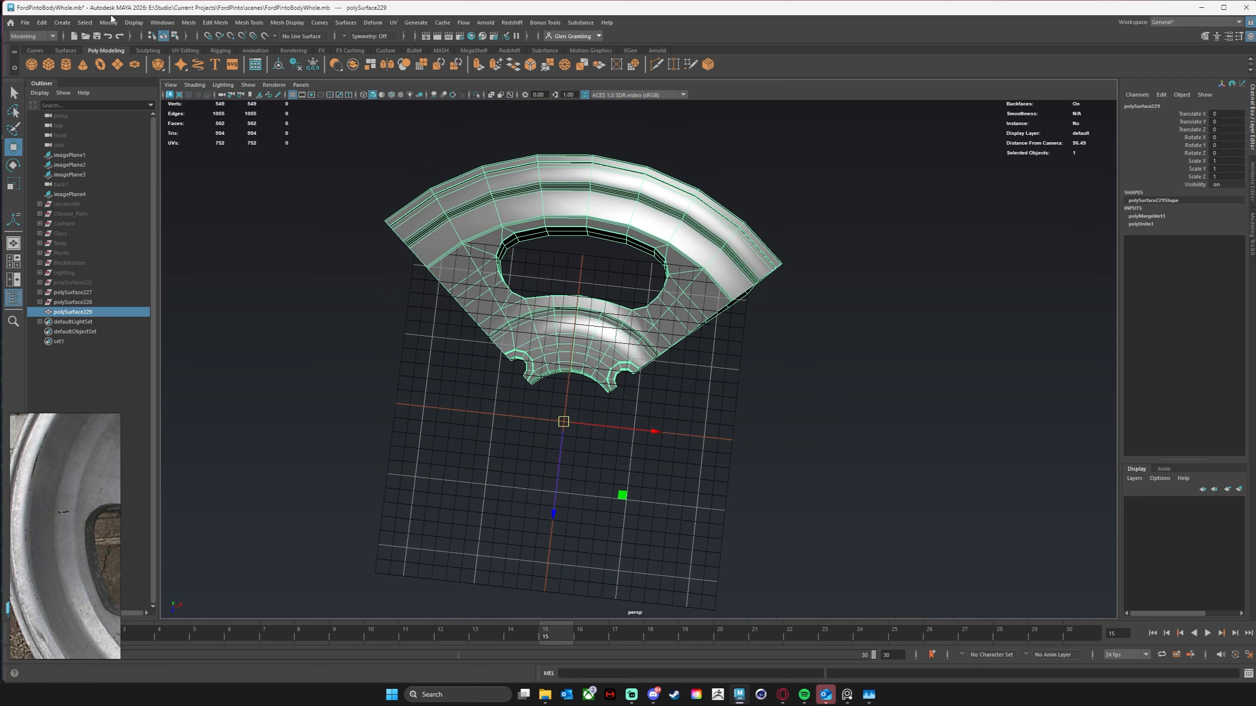
left_click(42, 25)
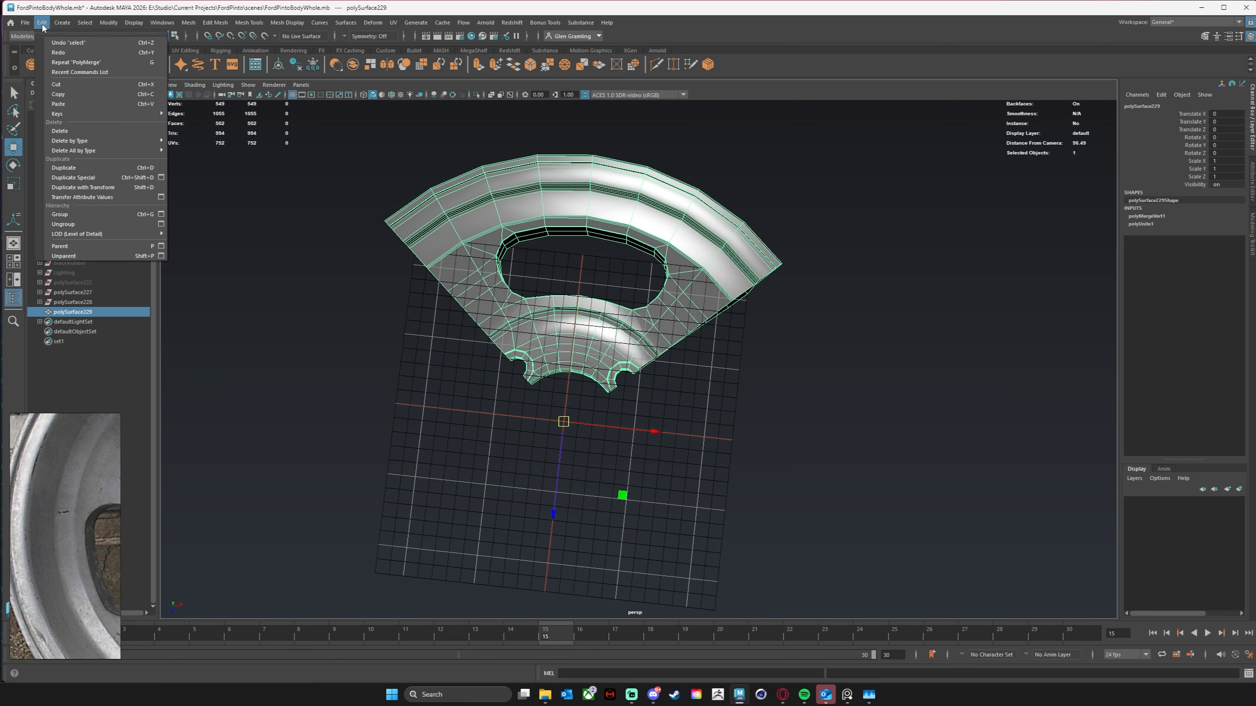
left_click(161, 178)
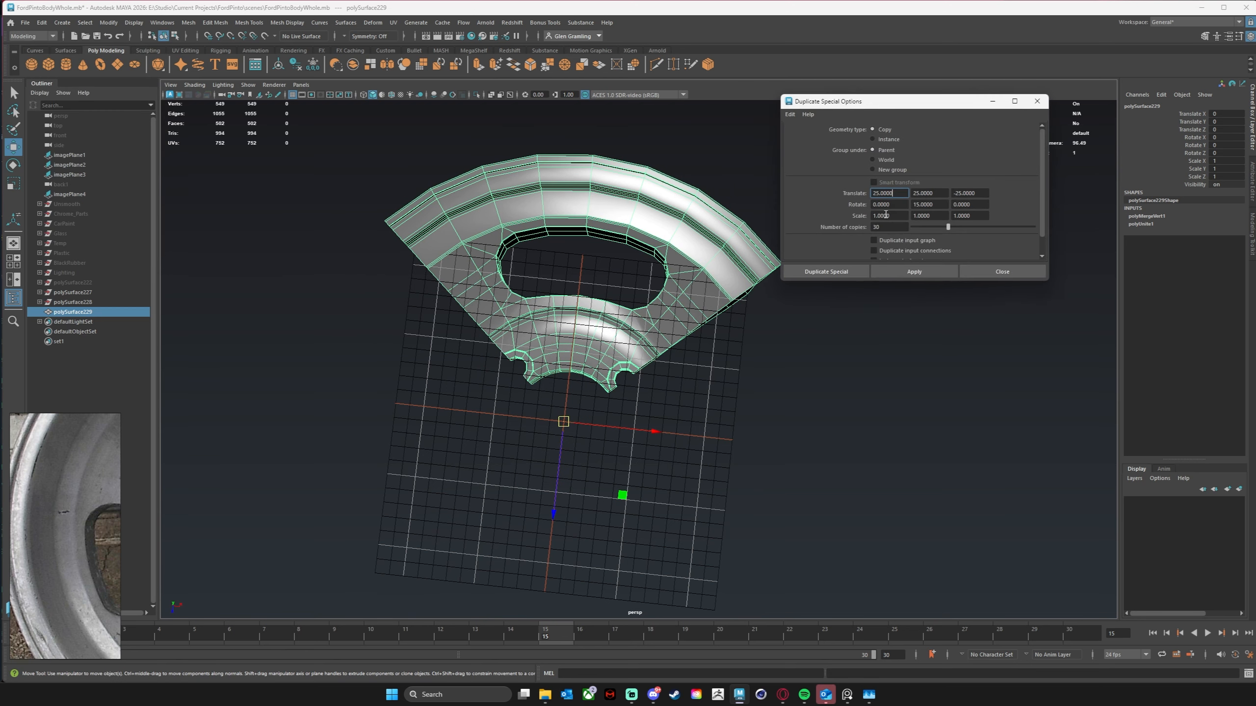
left_click_drag(936, 101, 963, 122)
left_click(817, 134)
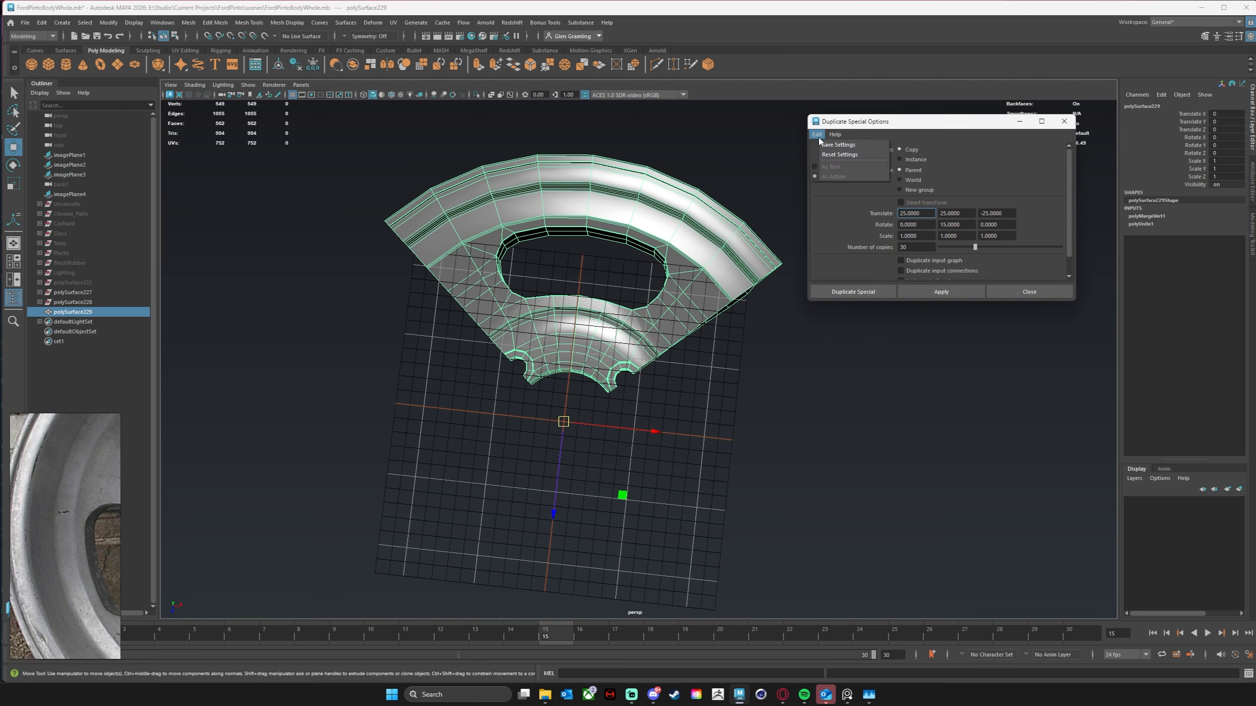
left_click(829, 154)
left_click_drag(594, 429, 638, 435, "alt")
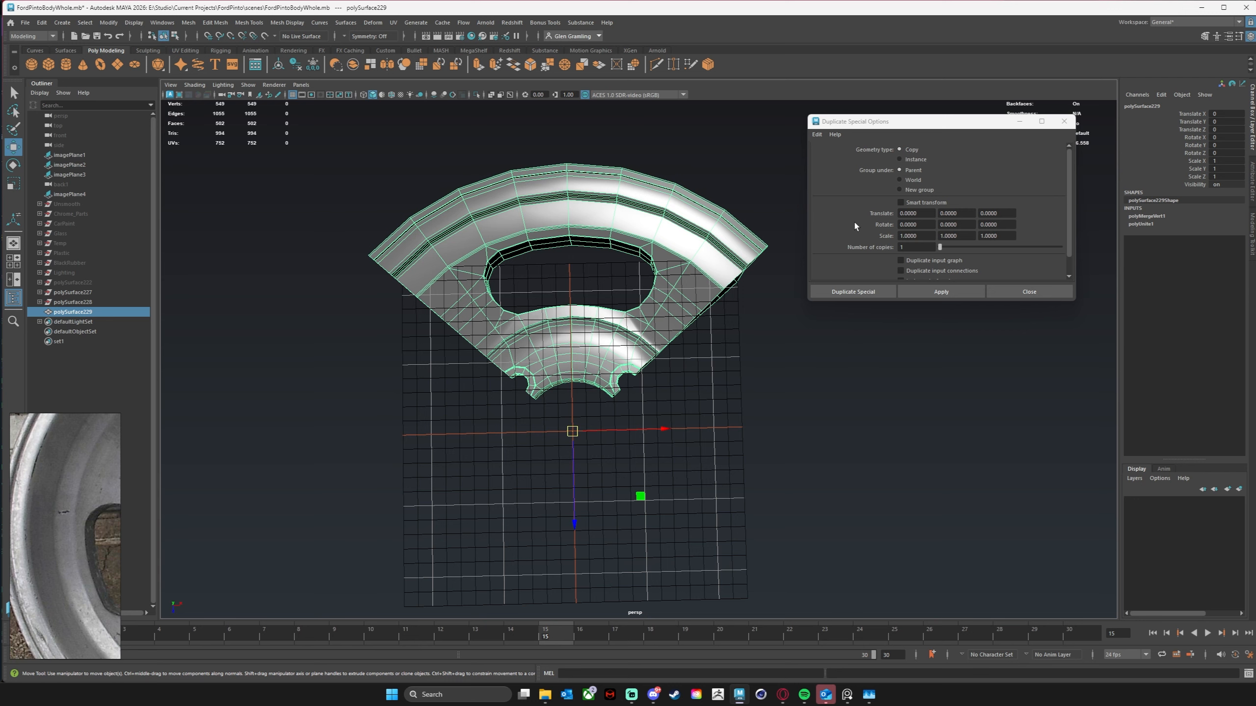
left_click_drag(604, 411, 584, 387, "alt")
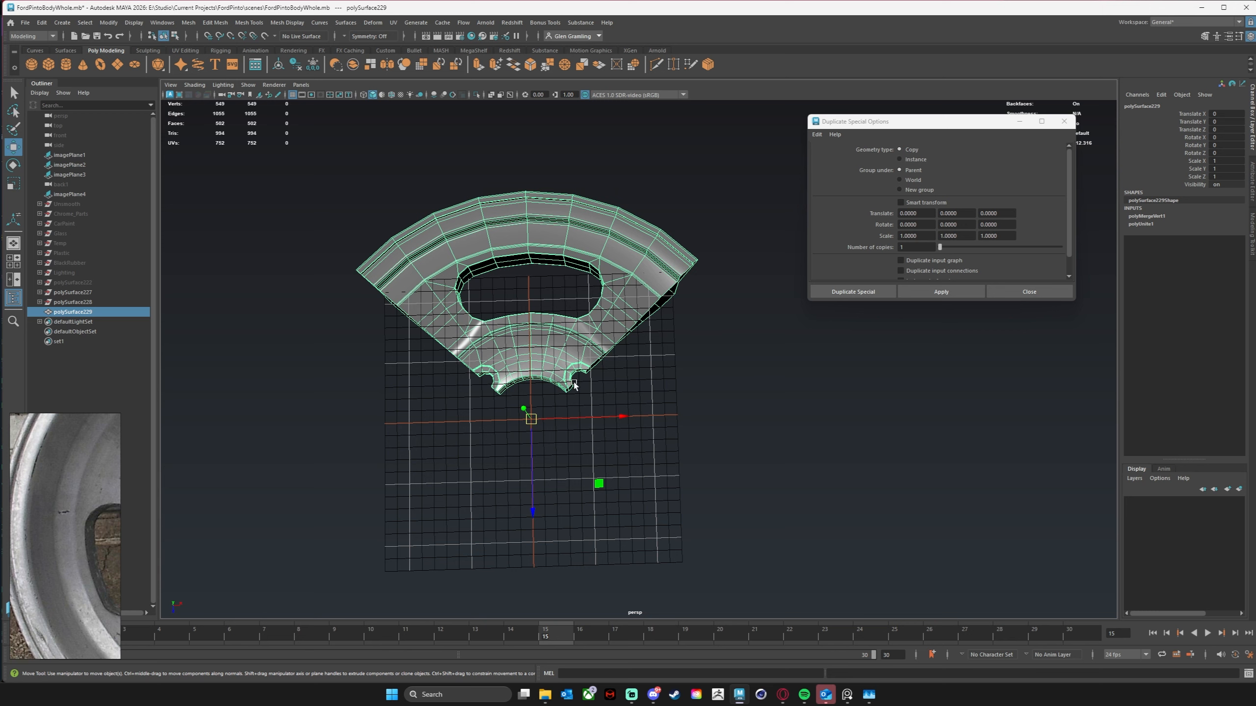
key("e")
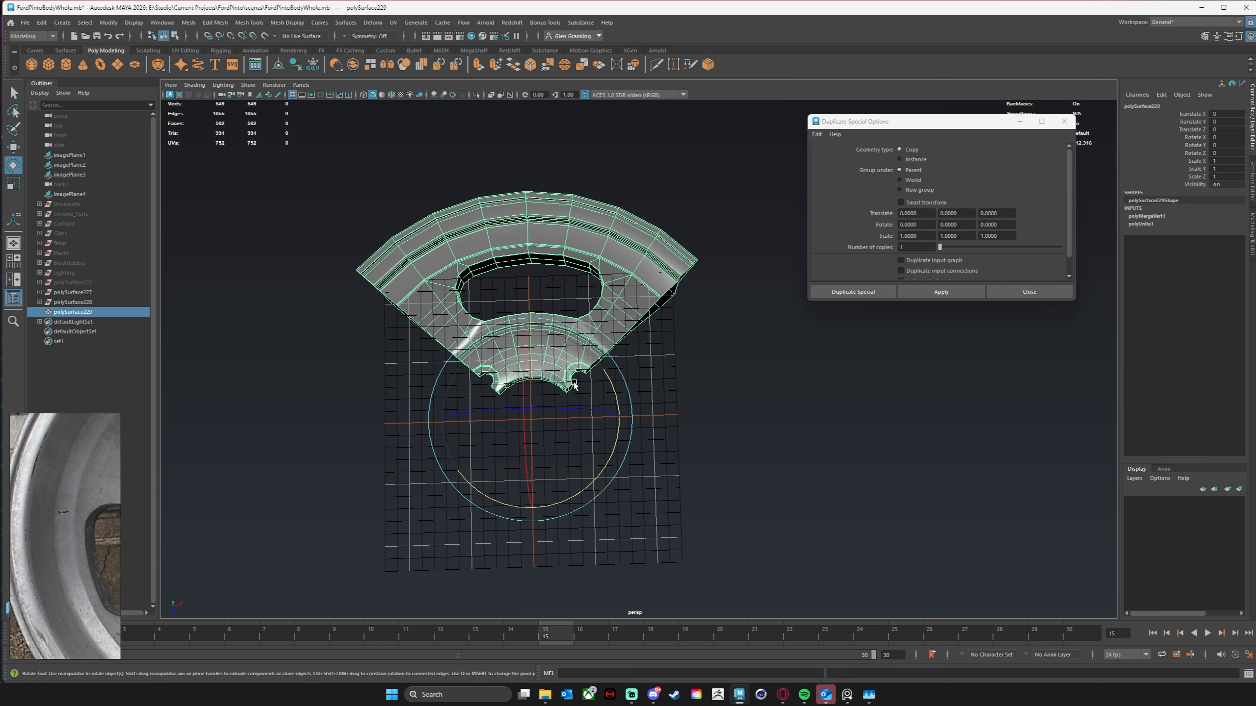
left_click_drag(611, 440, 611, 448)
key("ctrl+z")
Step: Duplicate Special the wheel segment with a Y rotation of 72 and 4 copies to complete the wheel
left_click_drag(902, 129, 845, 133)
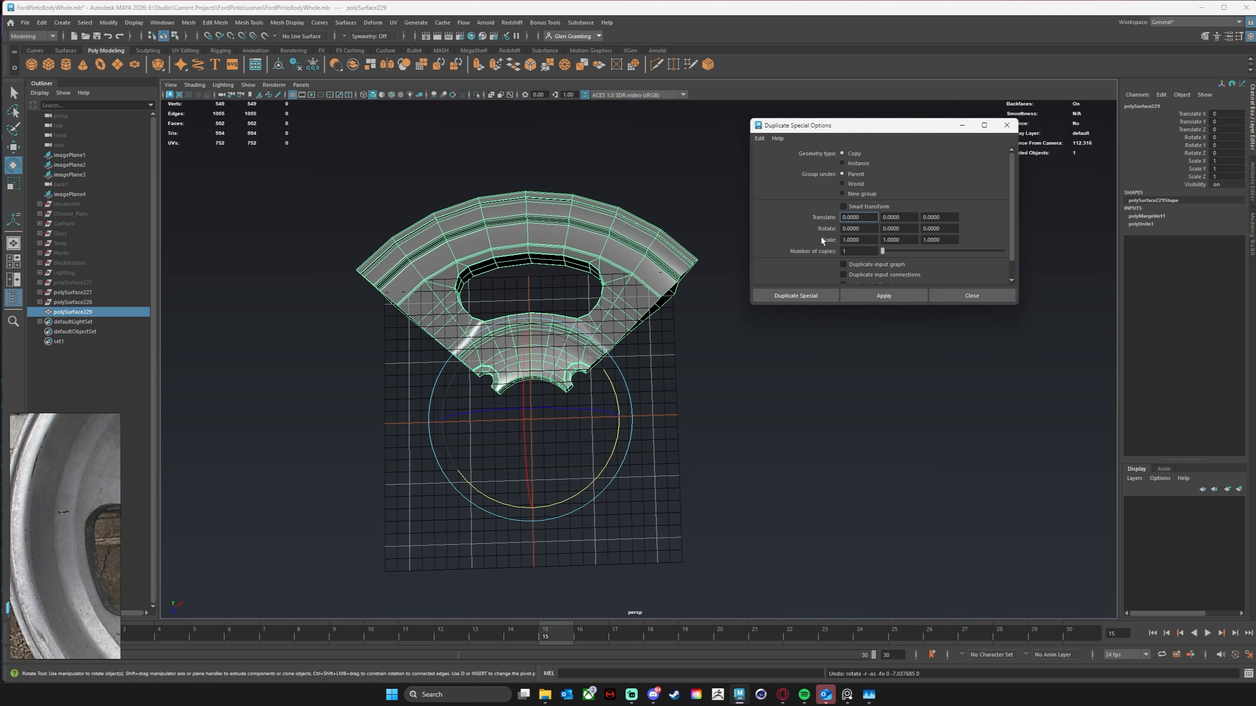
left_click(864, 228)
left_click(899, 228)
left_click(951, 229)
left_click(902, 227)
double_click(903, 230)
type("72")
left_click(852, 251)
left_click(805, 295)
left_click_drag(635, 437, 576, 360, "alt")
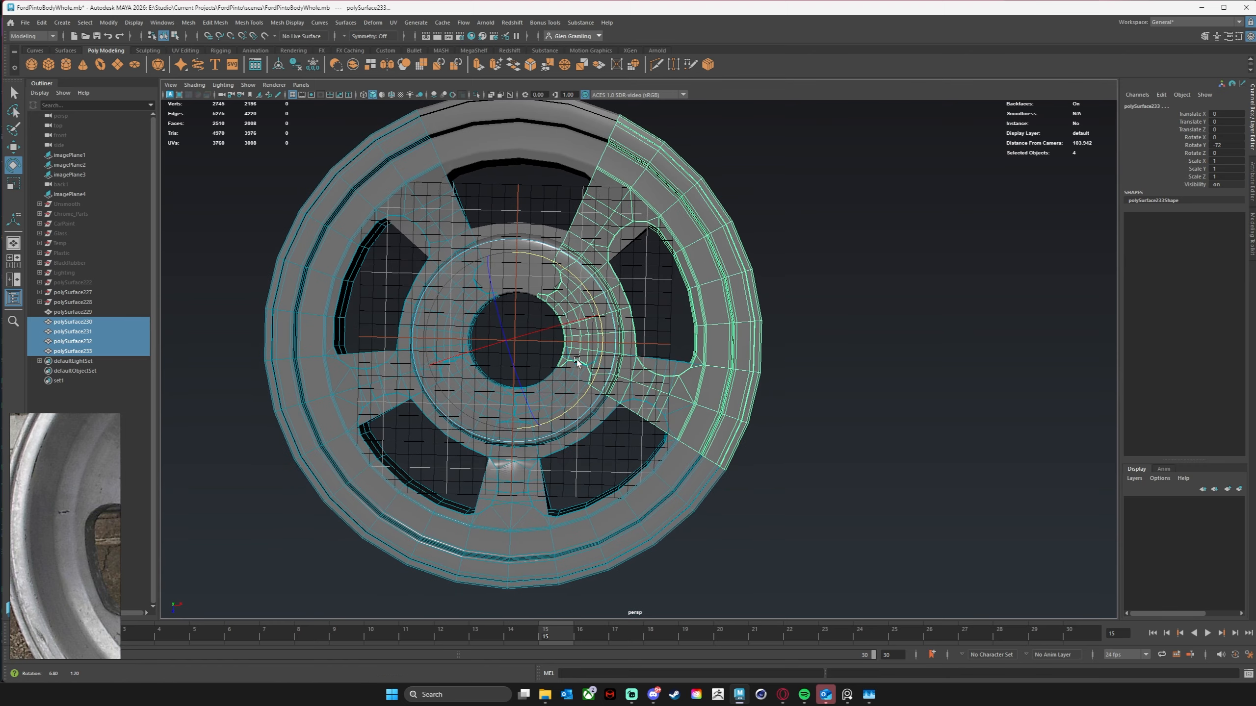
Step: Inspect the assembled wheel and its individual segments from several angles, checking the lug holes and the joins around the hub
left_click(813, 364)
left_click_drag(813, 363, 771, 332, "alt")
left_click(554, 157)
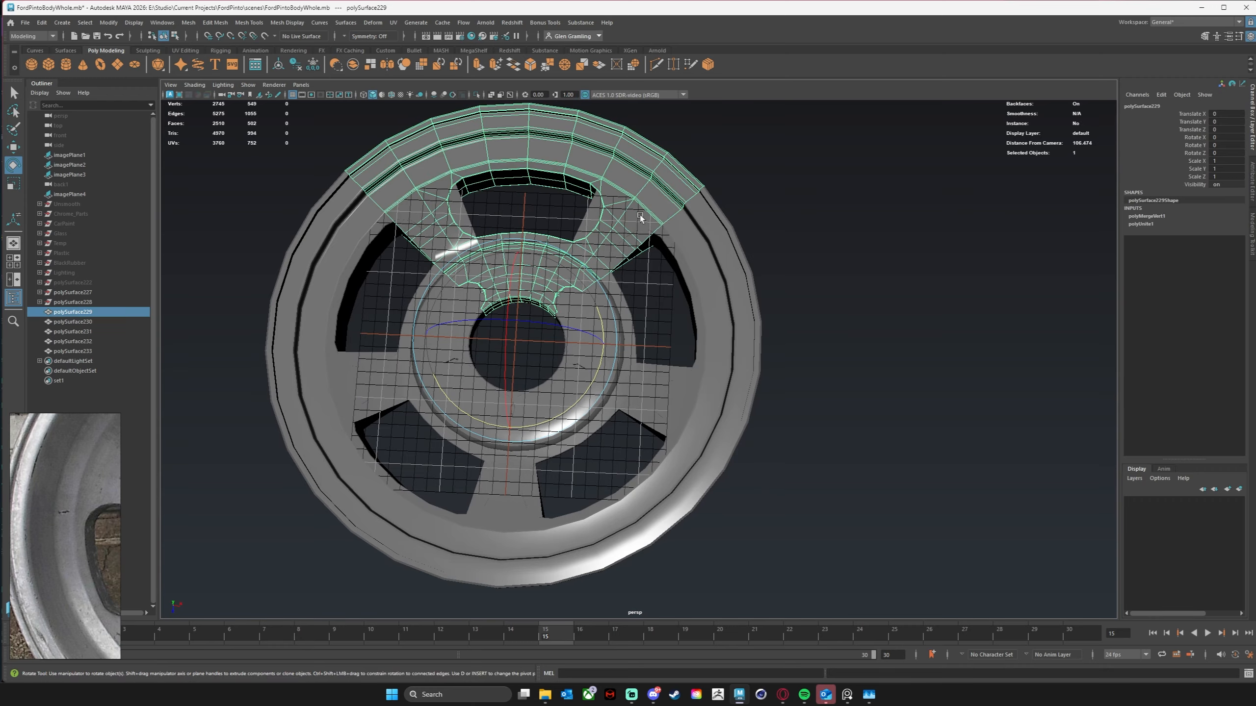
left_click(725, 253)
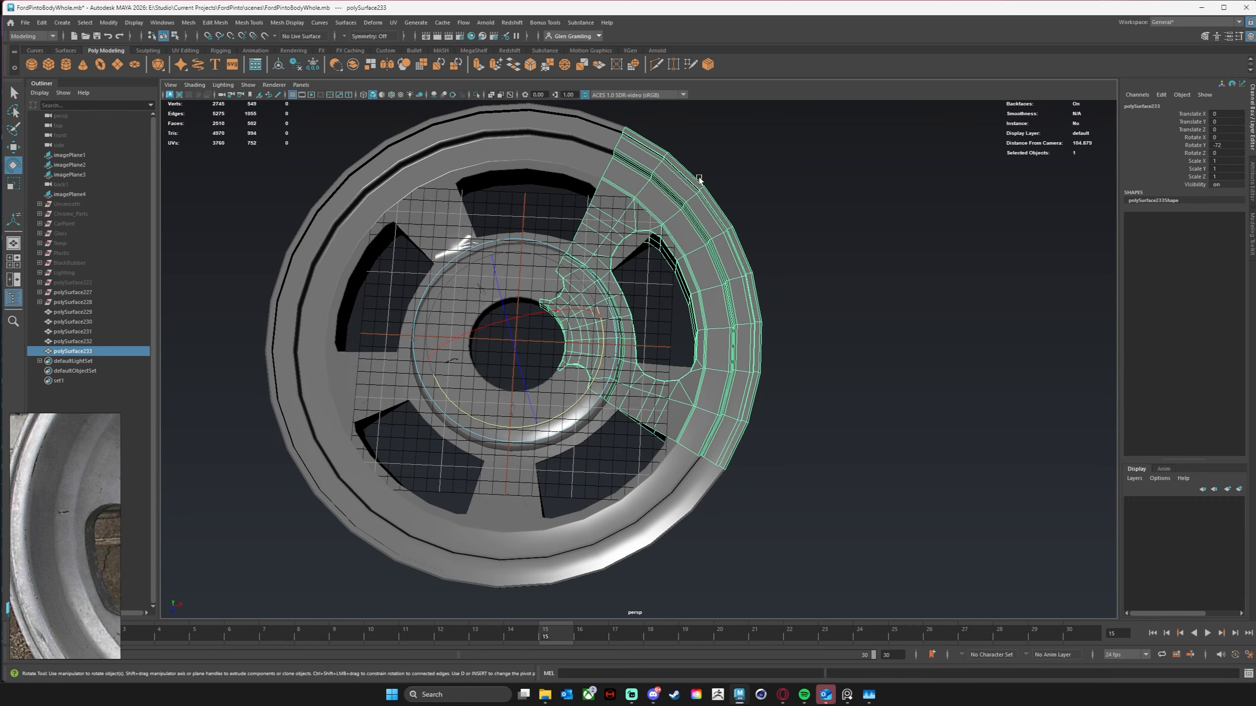
left_click_drag(754, 212, 808, 235, "alt")
right_click_drag(727, 285, 899, 257, "alt")
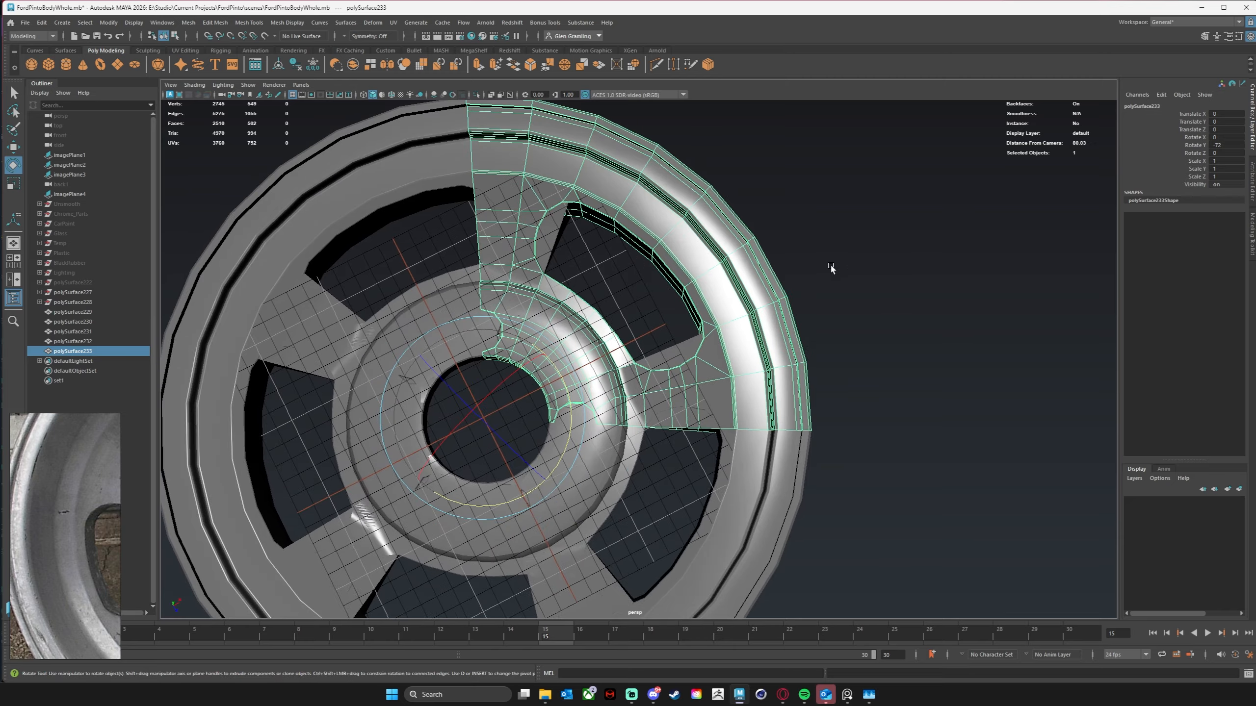
middle_click_drag(456, 373, 544, 346, "alt")
left_click(490, 300)
left_click_drag(518, 314, 844, 275, "alt")
key("ctrl+z")
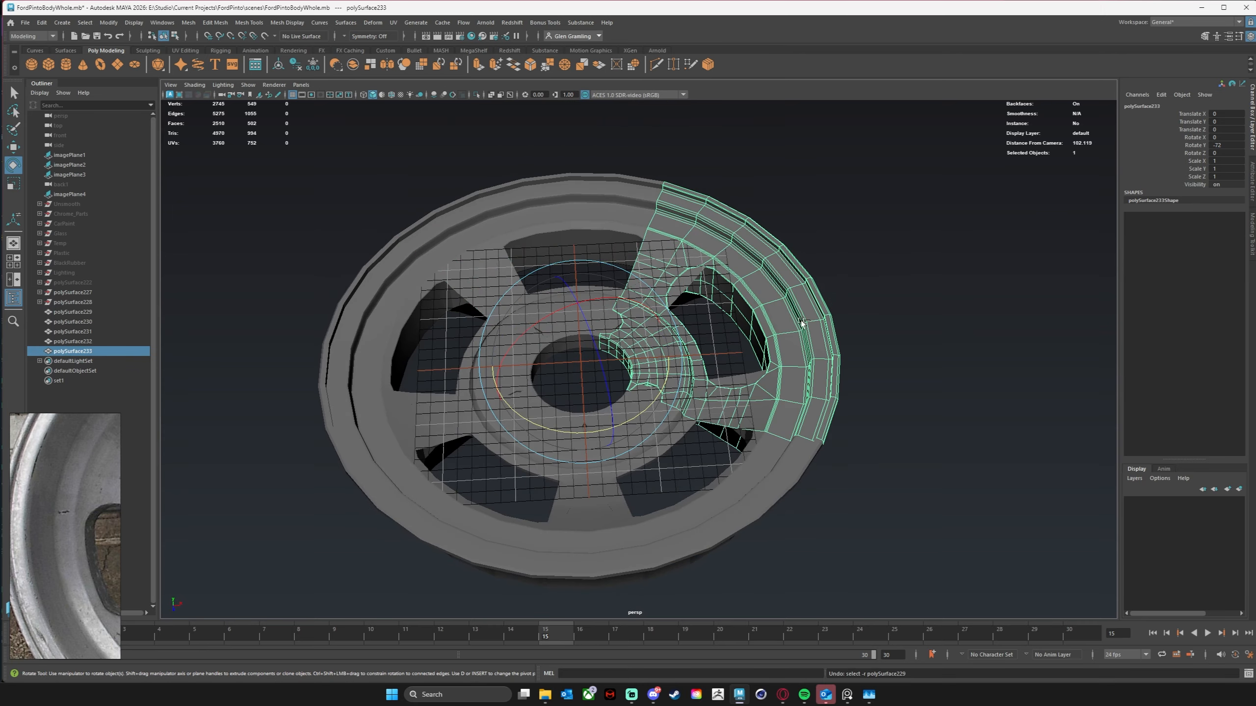
left_click(923, 314)
left_click_drag(890, 319, 866, 360, "alt")
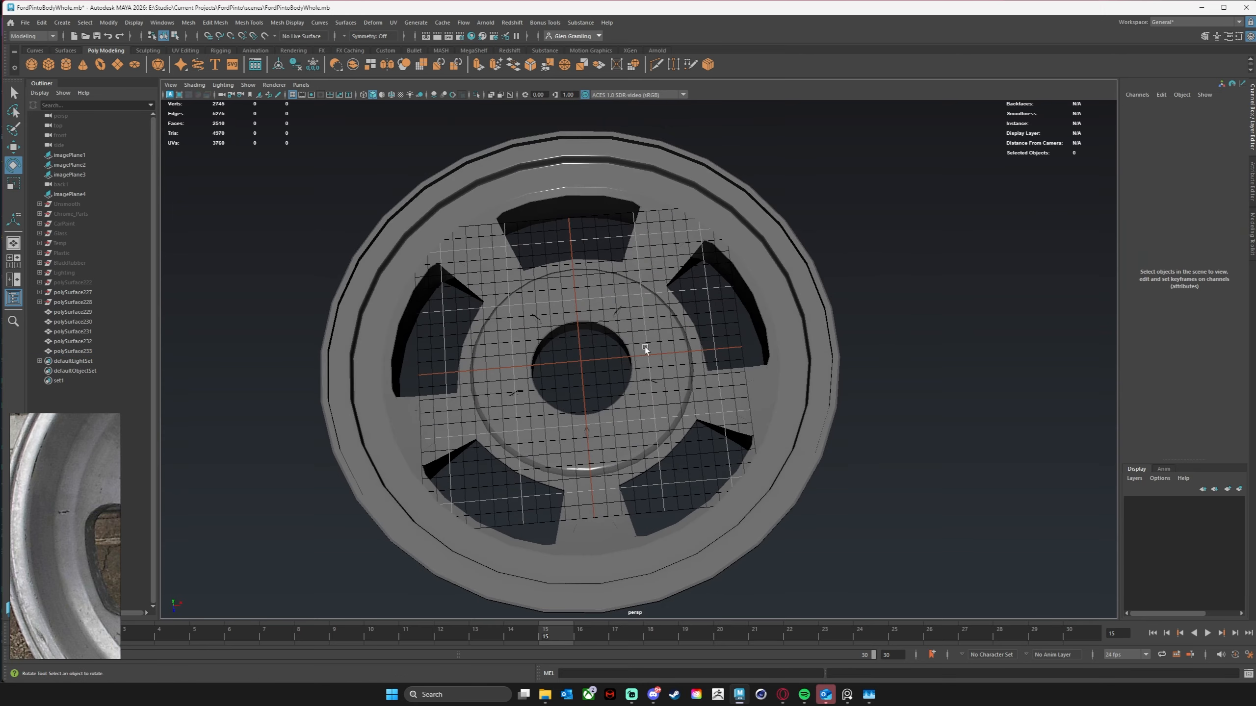
left_click(644, 349)
left_click_drag(669, 354, 534, 368, "alt")
left_click_drag(533, 367, 535, 368, "alt")
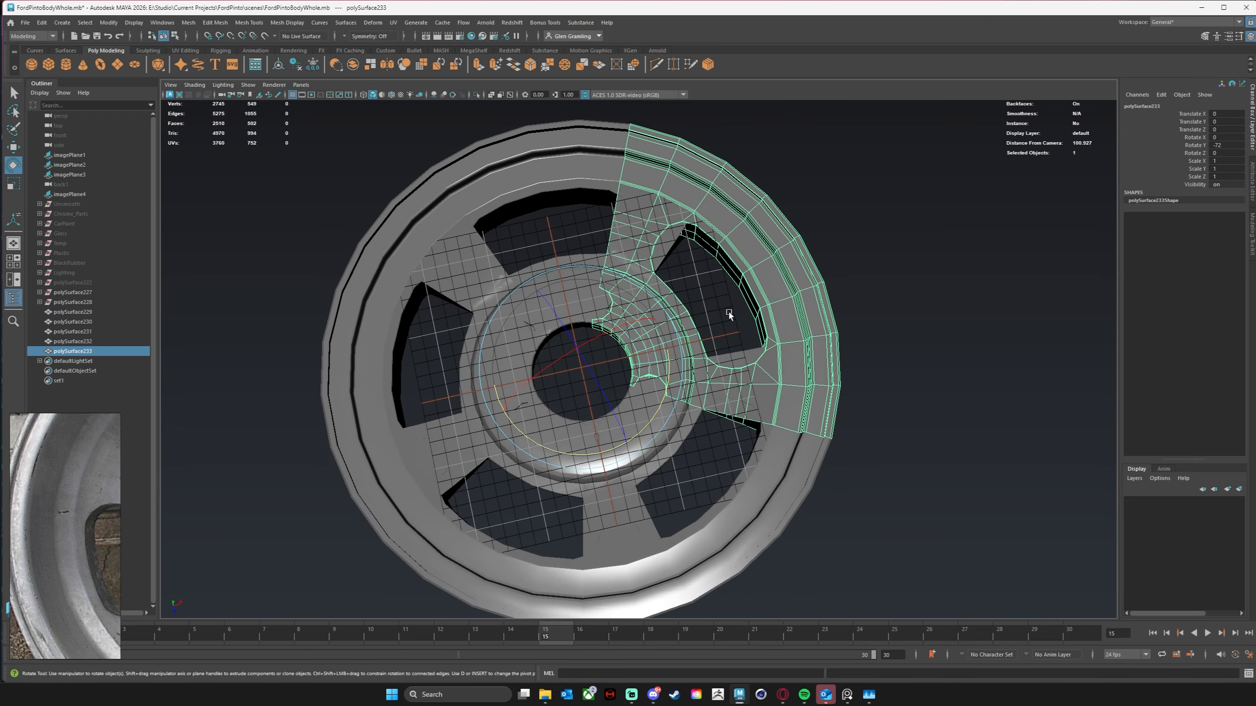
Step: Undo back through the radial duplication to the point before the two halves of the wheel segment were combined
key("ctrl+z")
key("ctrl+z")
key("ctrl+z")
key("ctrl+z")
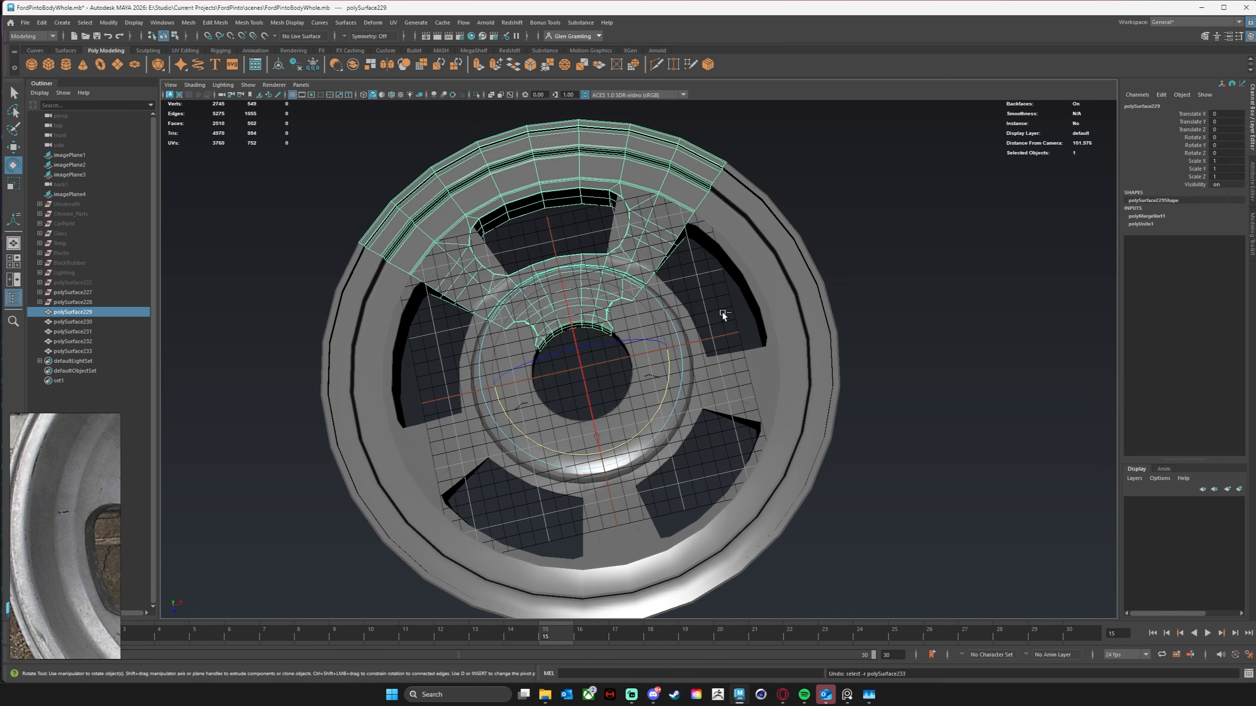
key("ctrl+z")
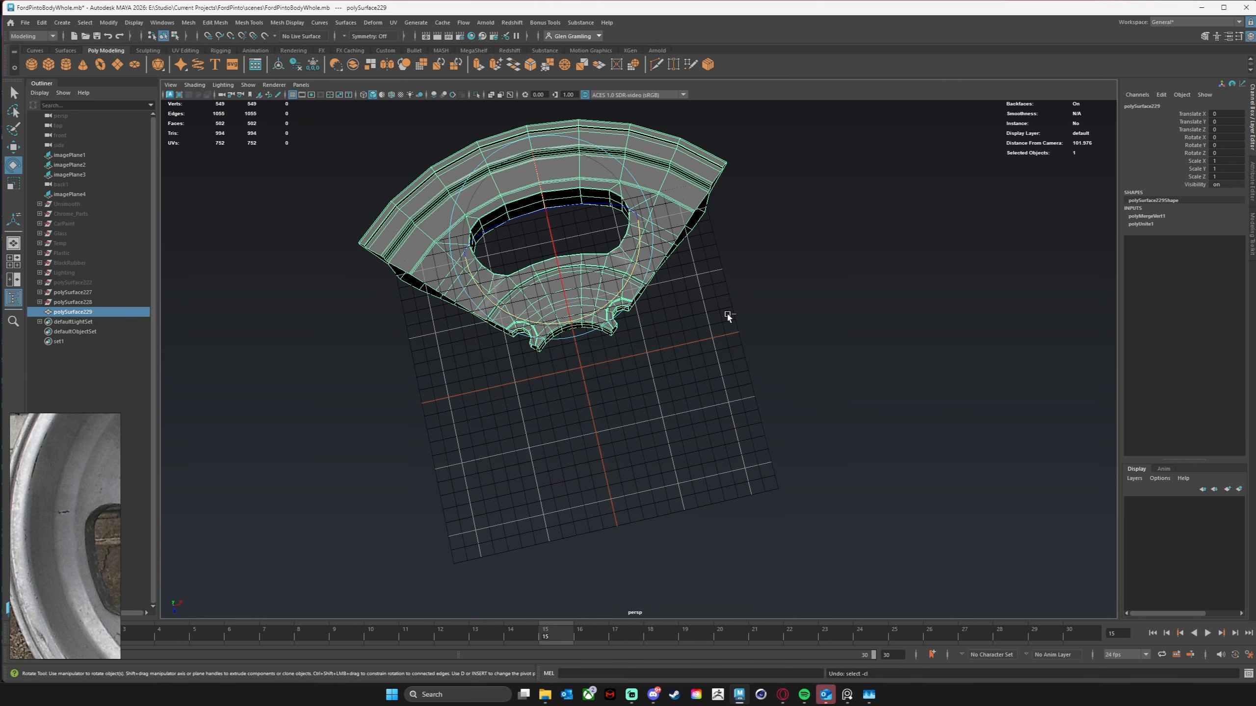
key("ctrl+z")
key("ctrl+z")
key("ctrl+z")
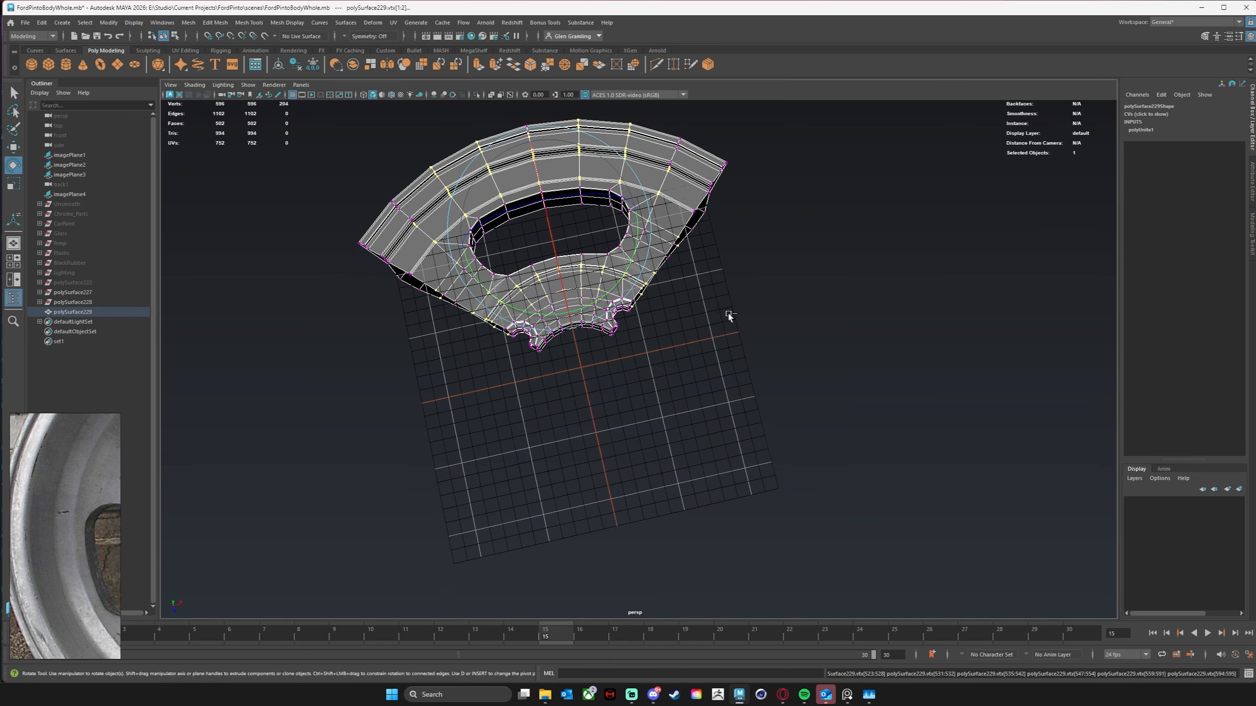
key("ctrl+z")
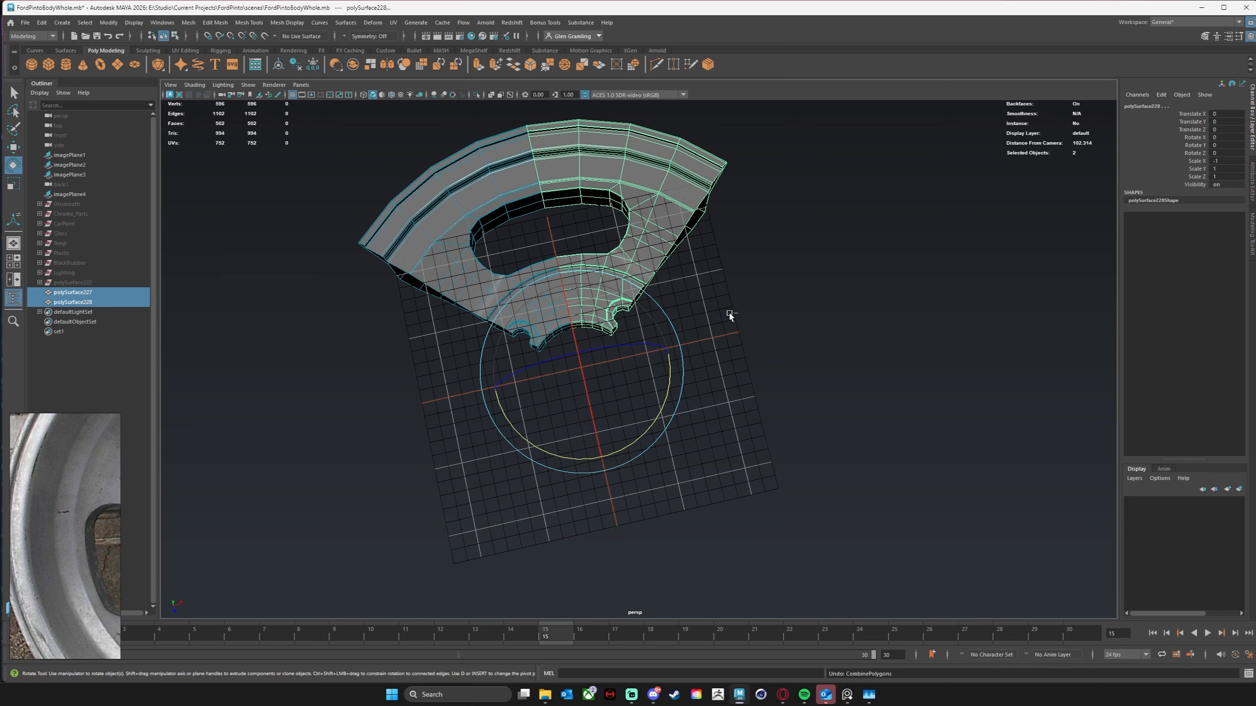
Step: Examine the two separate halves of the wheel segment, including the spoke opening, lug notches and side edges
left_click(712, 317)
left_click_drag(647, 318, 501, 279, "alt")
left_click(587, 302)
left_click(489, 262)
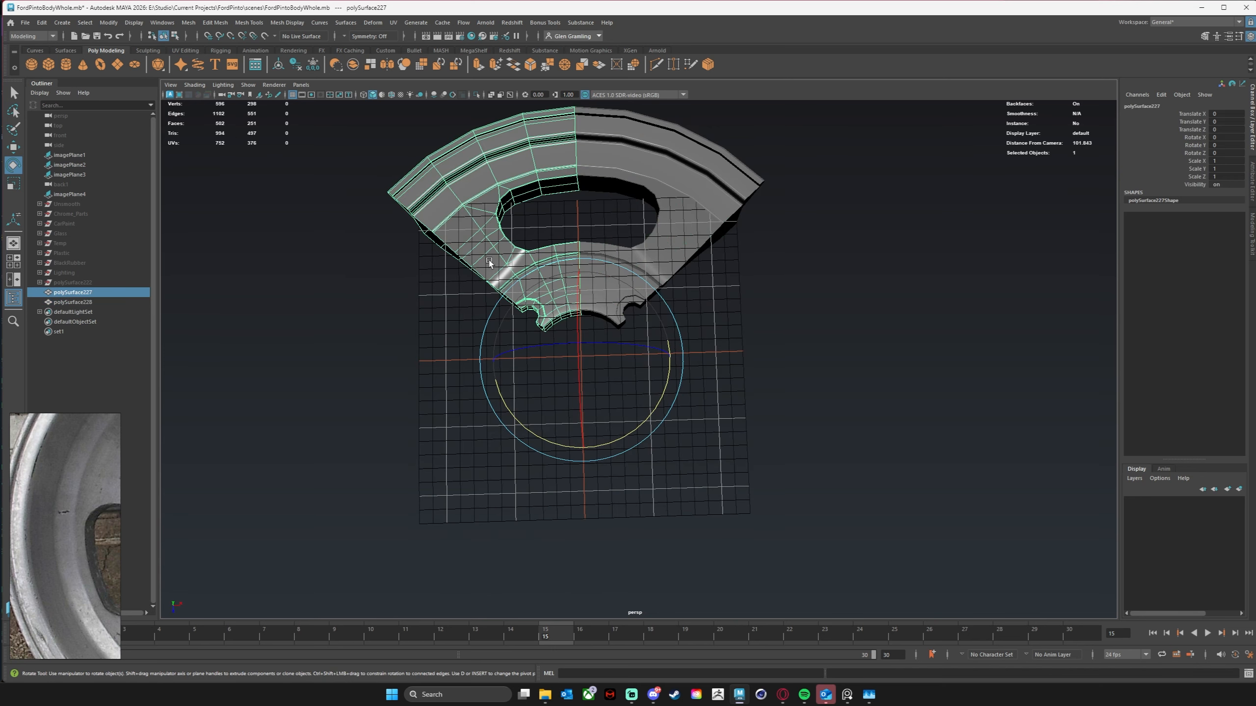
left_click(672, 241)
left_click_drag(672, 241, 502, 251, "alt")
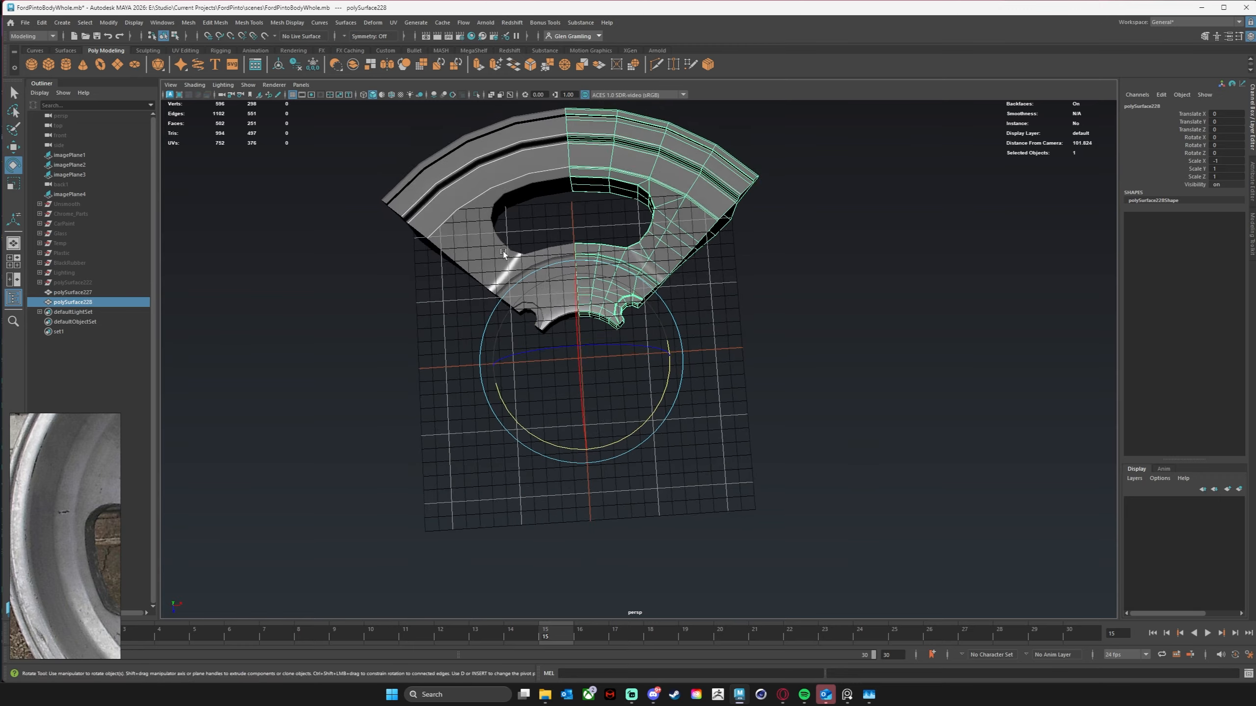
right_click_drag(502, 251, 699, 208, "alt")
left_click_drag(699, 208, 739, 328, "alt")
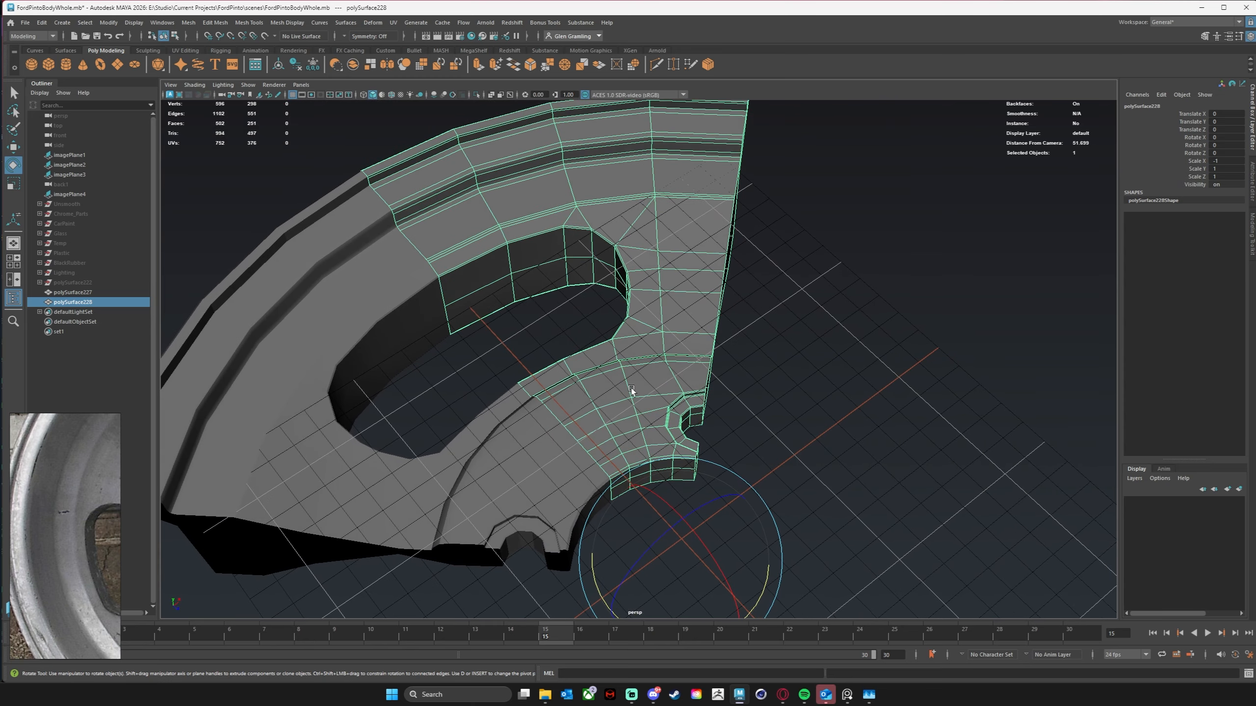
mouse_move(666, 375)
left_mouse_down("alt")
mouse_move(673, 357)
mouse_move(675, 371)
mouse_move(642, 383)
mouse_move(663, 359)
left_mouse_up("alt")
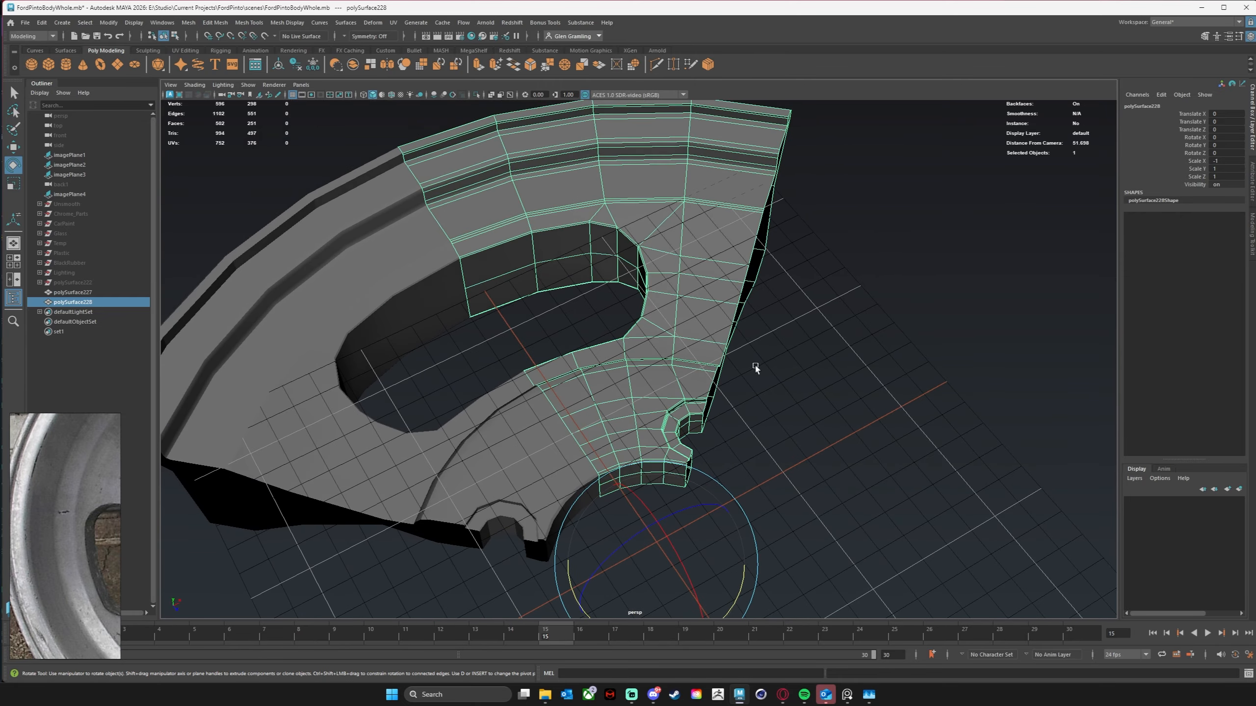
right_click_drag(755, 365, 643, 358, "alt")
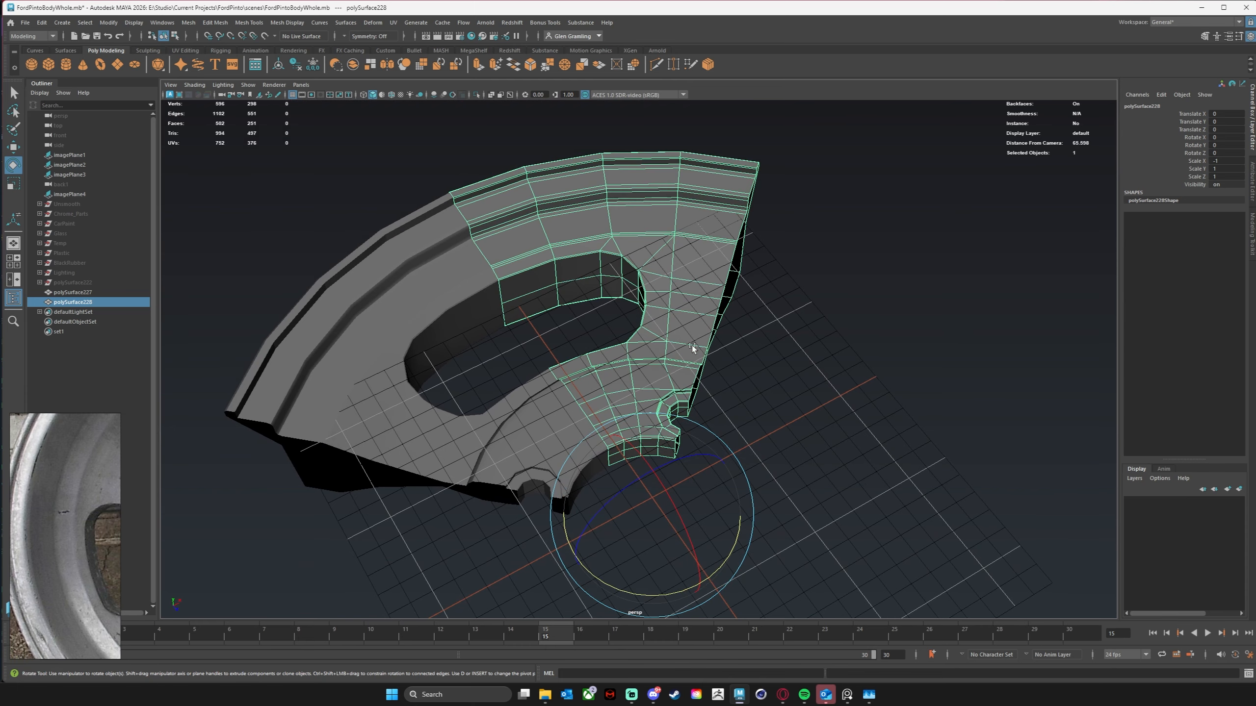
left_click_drag(712, 298, 418, 293, "alt")
left_click(421, 288)
left_click_drag(696, 328, 841, 368, "alt")
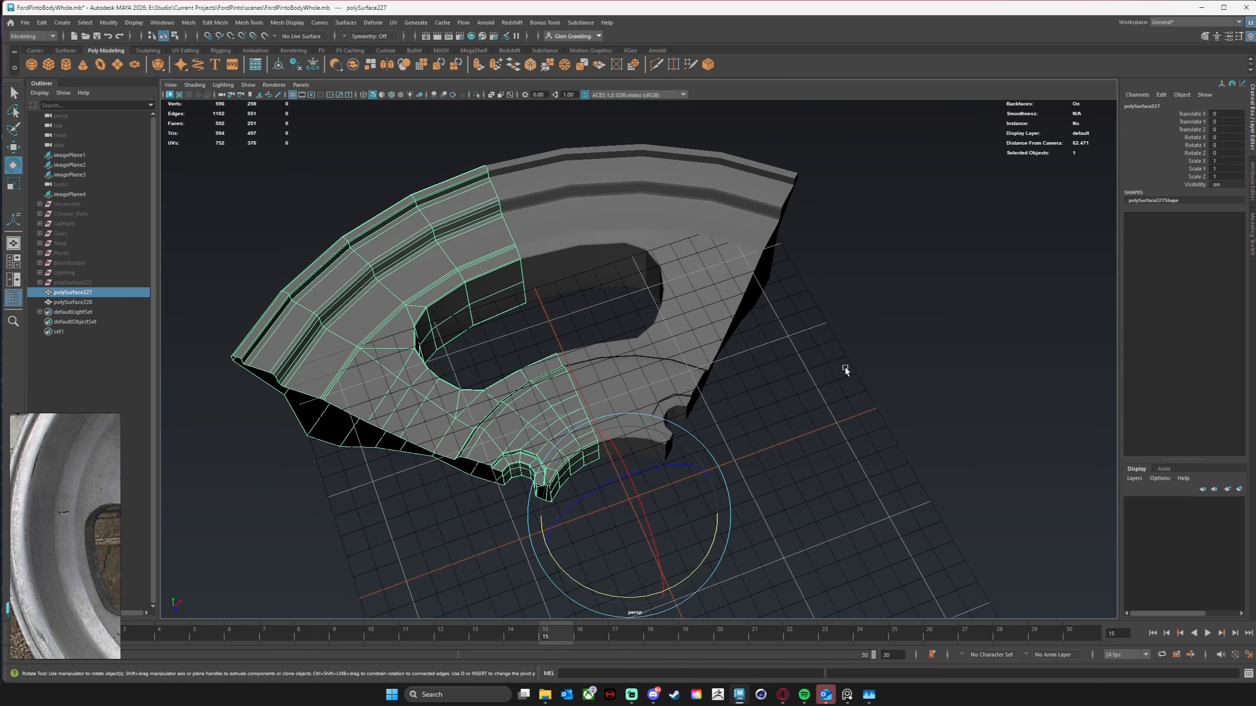
Step: Hide the viewport grid and select the original, unmirrored half of the wheel segment
left_click(841, 367)
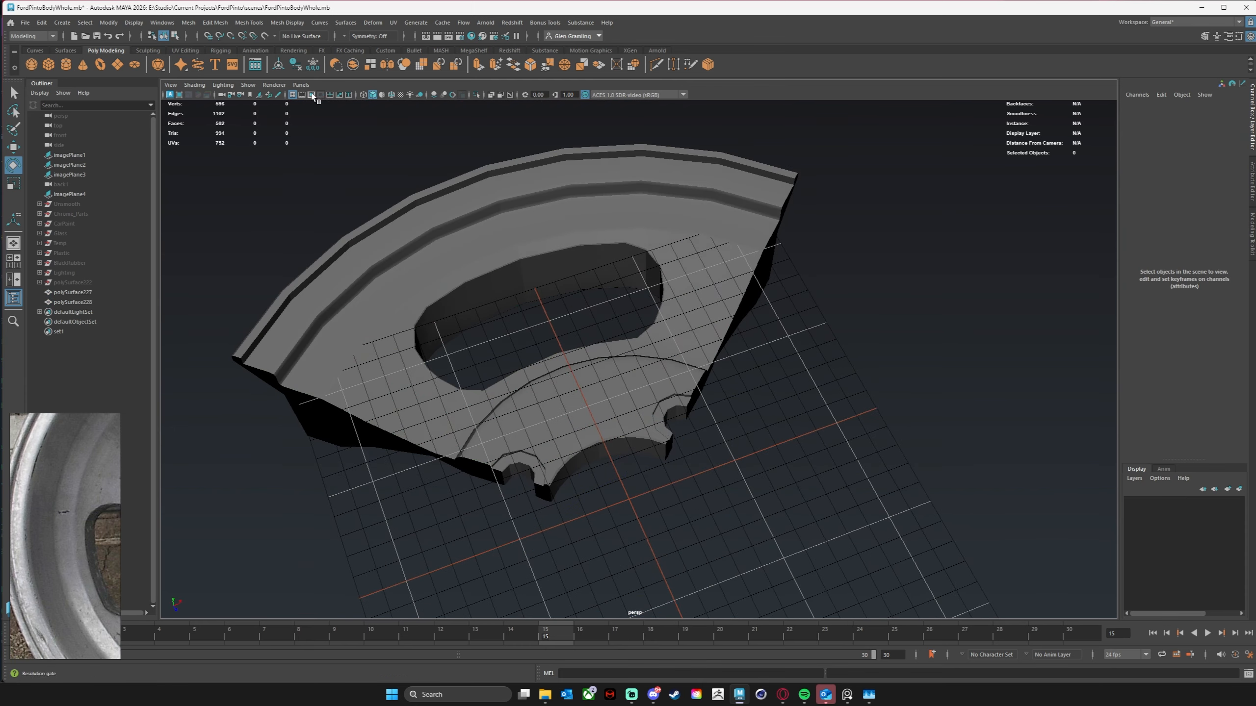
left_click(292, 95)
left_click_drag(724, 401, 680, 401, "alt")
left_click(672, 395)
left_click(514, 411)
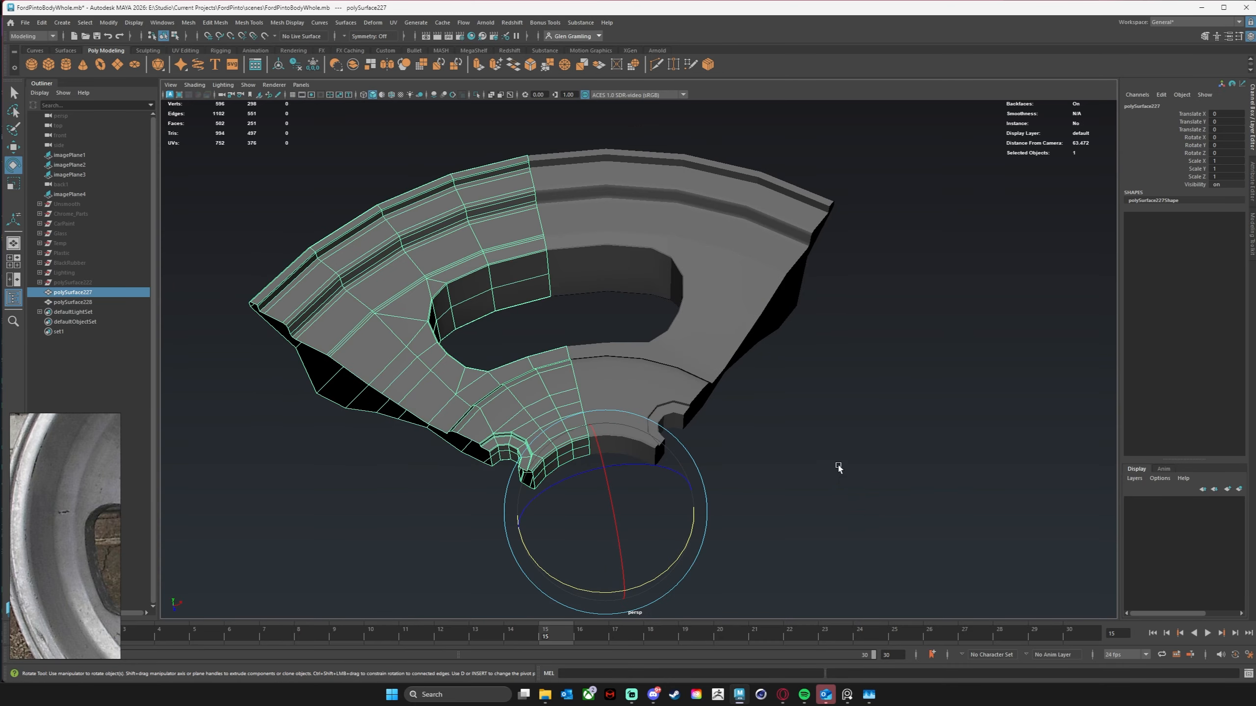
Step: Compare the two halves of the wheel segment by selecting each in turn, checking the spoke opening and lug notches
left_click_drag(839, 468, 544, 415, "alt")
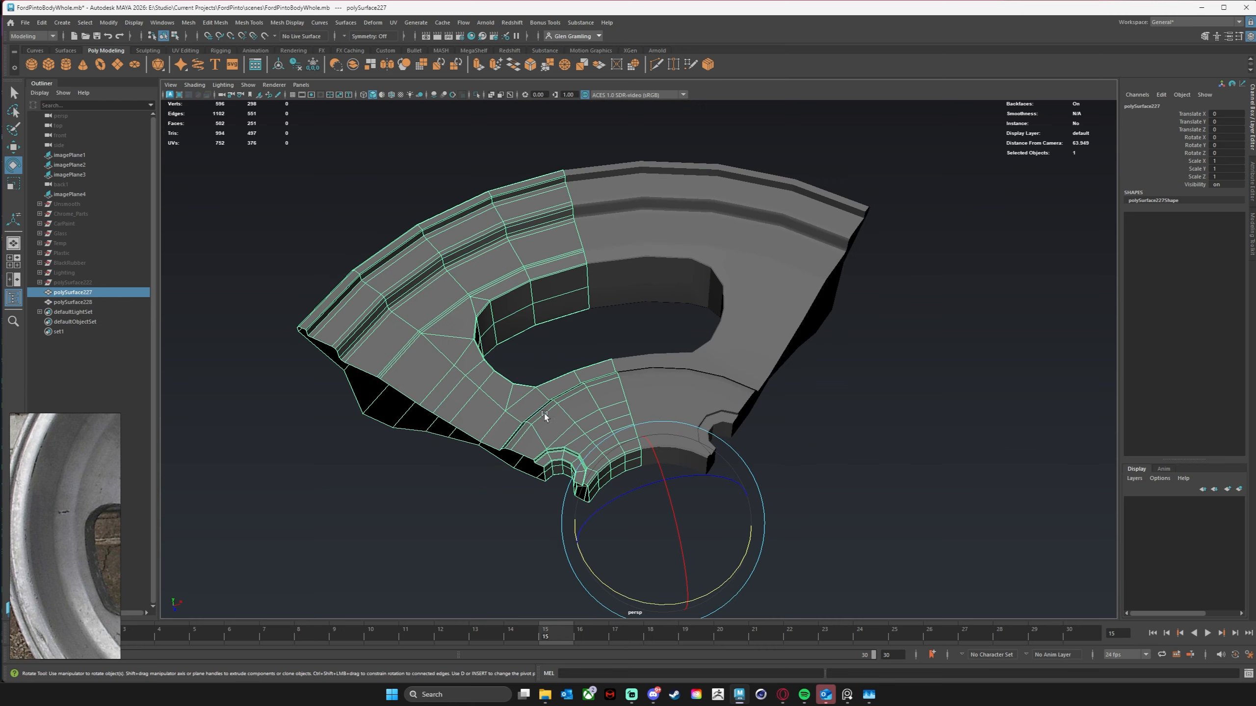
left_click(654, 417)
left_click(880, 440)
left_click(586, 423)
left_click(680, 416, "shift")
left_click(891, 443)
left_click_drag(870, 450, 822, 455, "alt")
left_click(663, 425)
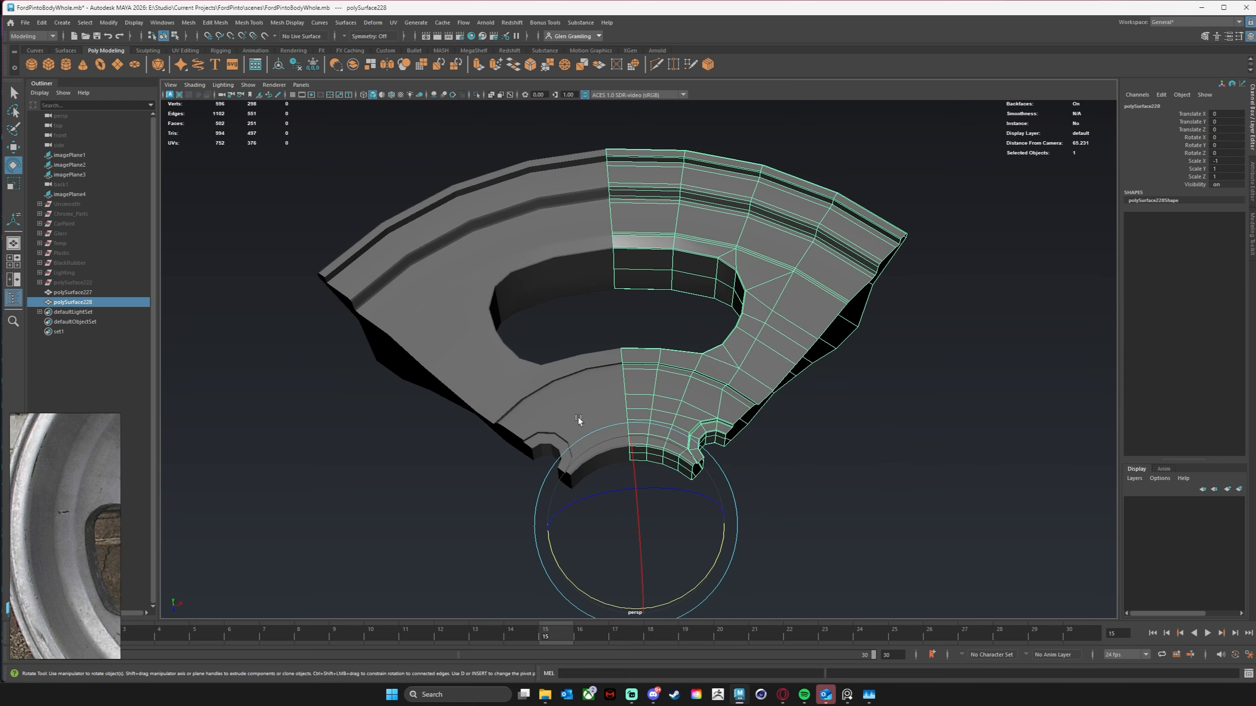
left_click(571, 419)
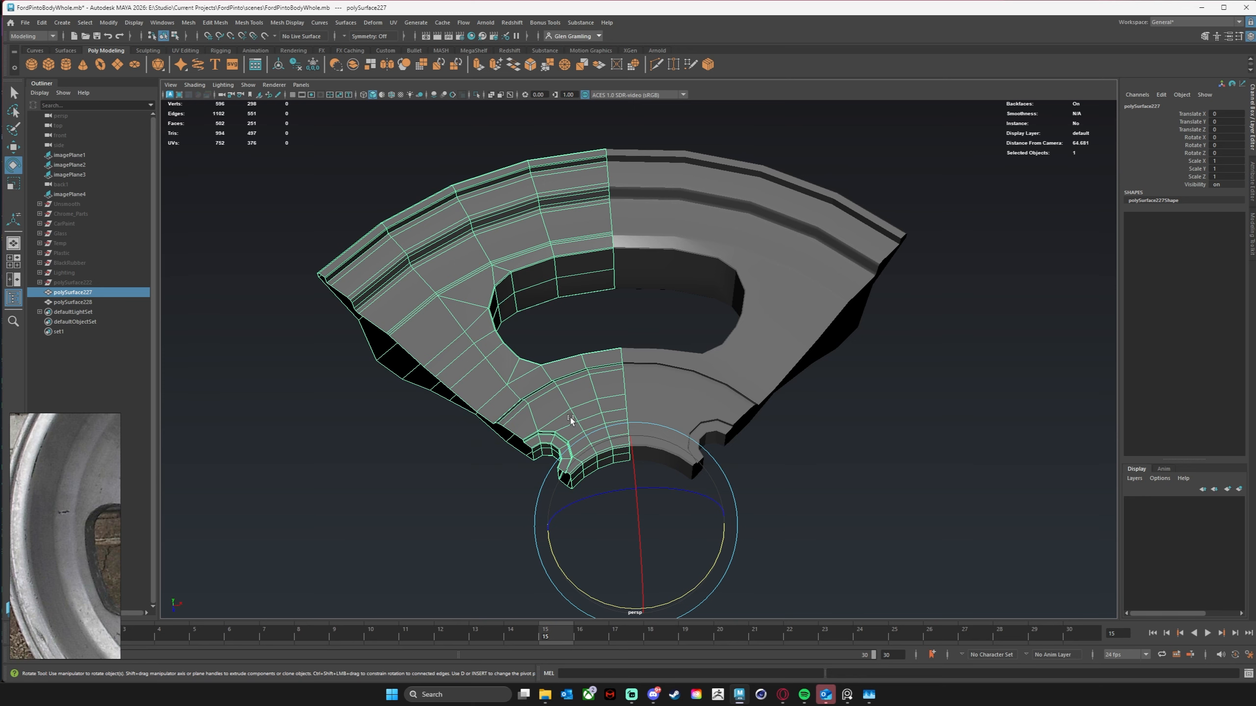
Step: Delete the mirrored half of the wheel segment, keeping only the original half
left_click_drag(593, 424, 576, 441, "alt")
middle_click_drag(671, 349, 713, 273, "alt")
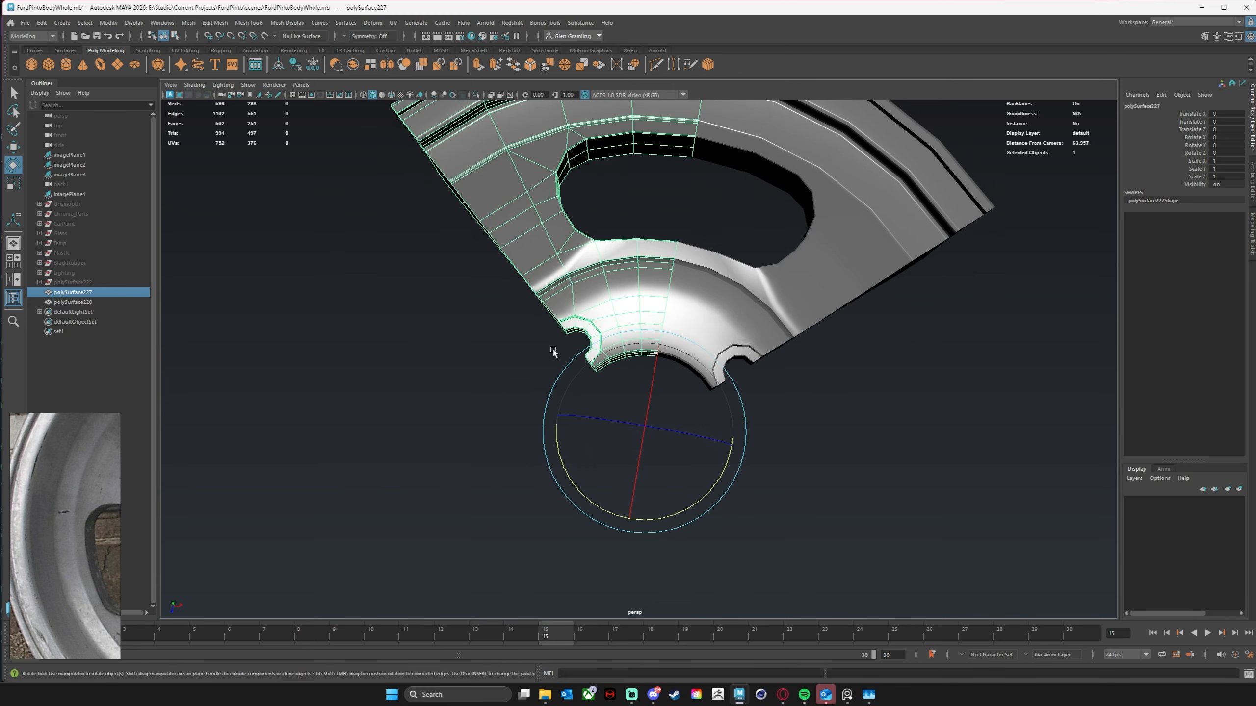
left_click_drag(552, 351, 517, 357, "alt")
right_click_drag(540, 331, 610, 344, "alt")
left_click_drag(575, 337, 560, 417, "alt")
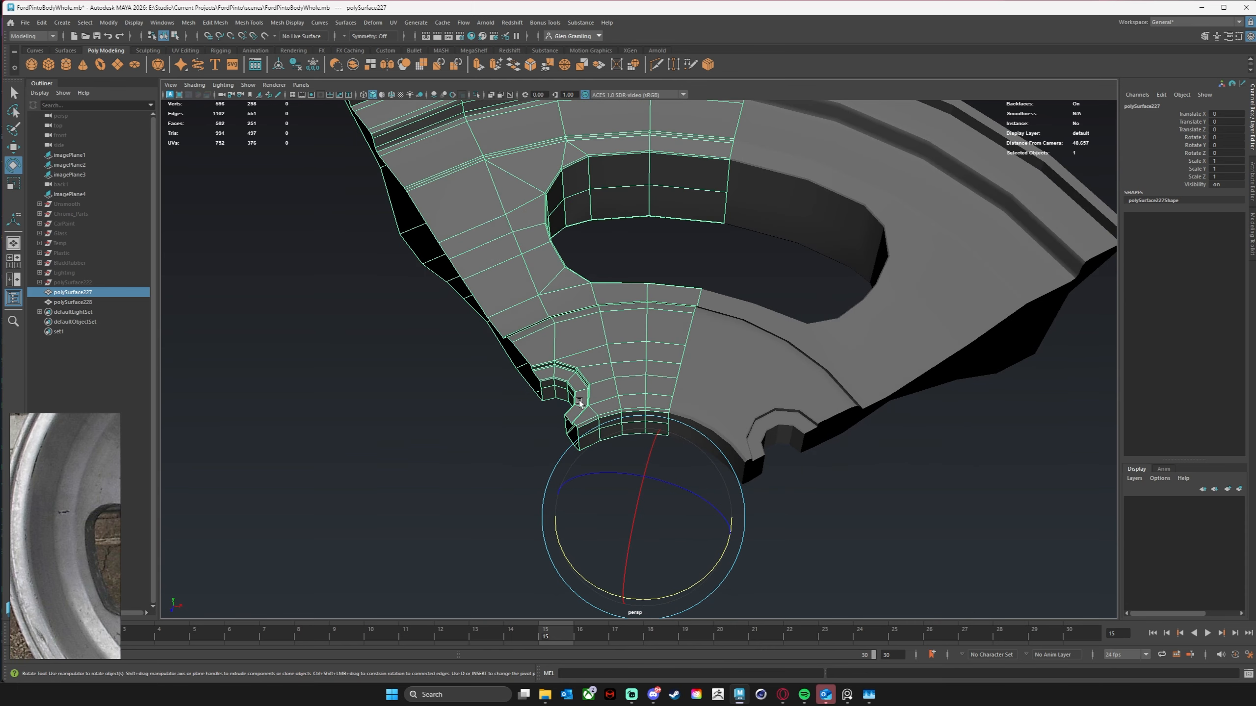
left_click(855, 365)
key("Delete")
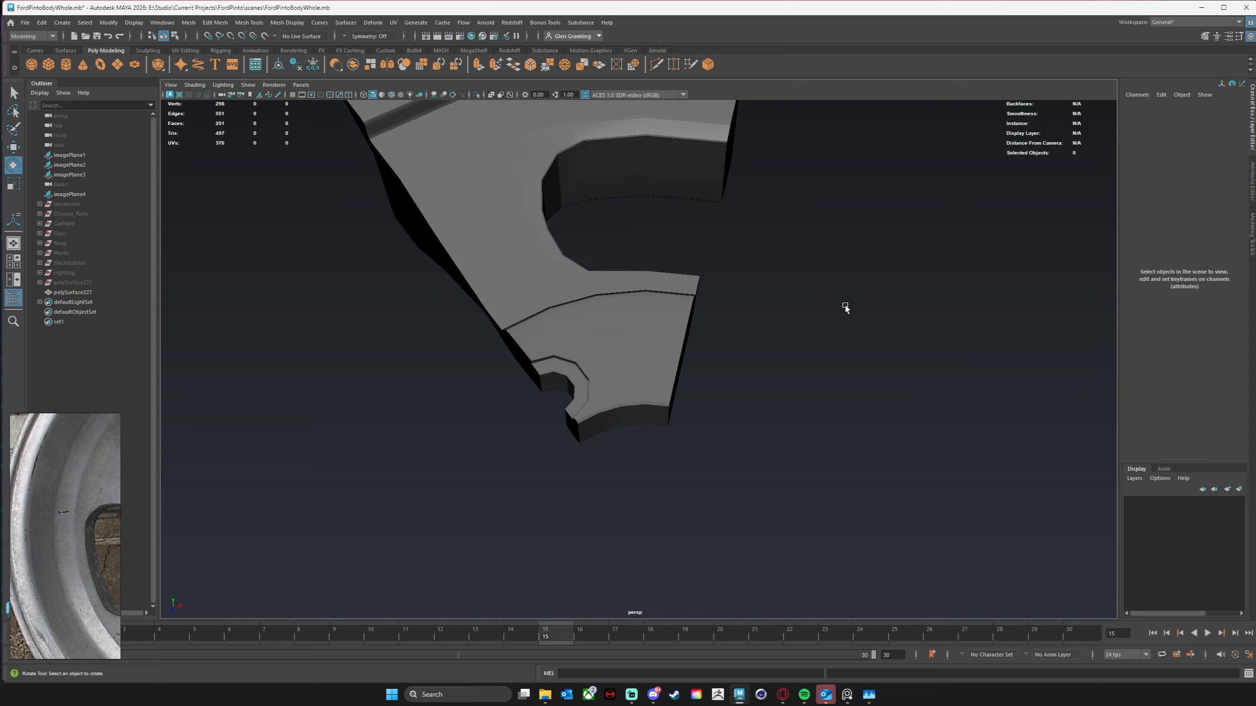
Step: Select the remaining half segment and examine its topology around the spoke, hub step and lug notch
left_click_drag(635, 292, 641, 336, "alt")
left_click(642, 332)
middle_click_drag(737, 272, 759, 390, "alt")
right_click_drag(760, 389, 639, 399, "alt")
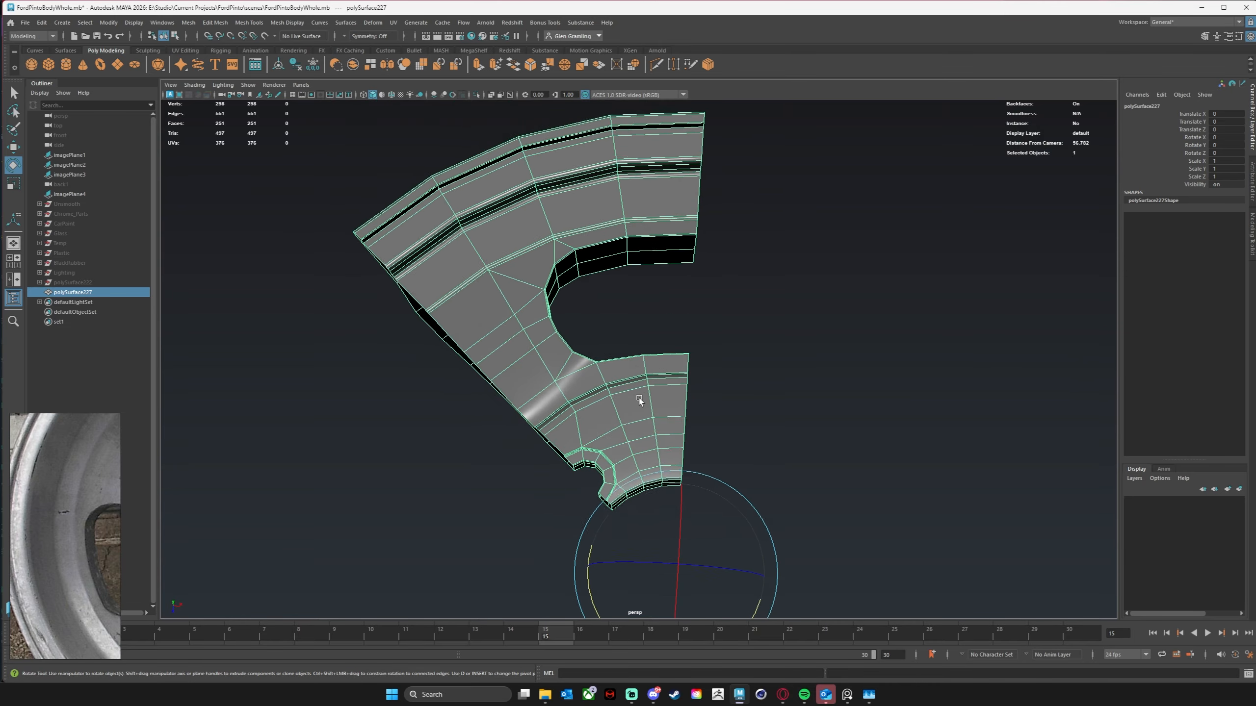
left_click_drag(639, 399, 632, 407, "alt")
right_click_drag(585, 426, 689, 434, "alt")
middle_click_drag(680, 439, 706, 409, "alt")
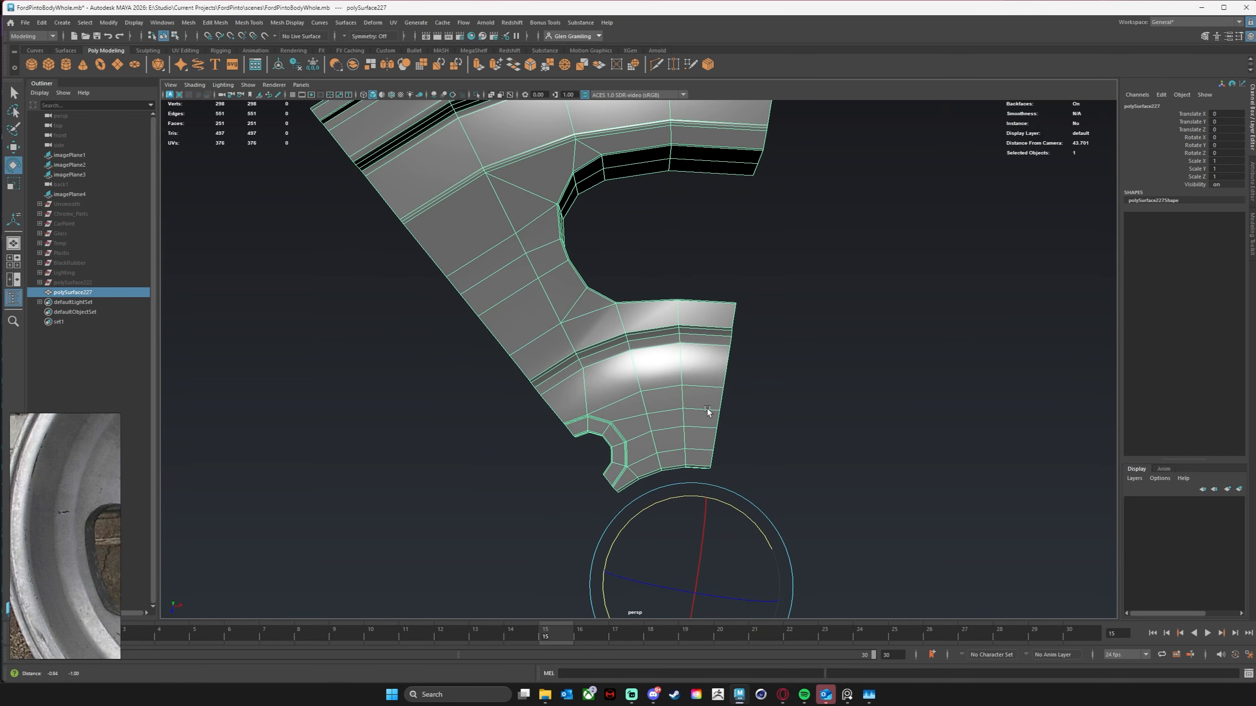
left_click_drag(706, 408, 598, 438, "alt")
middle_click_drag(635, 376, 654, 422, "alt")
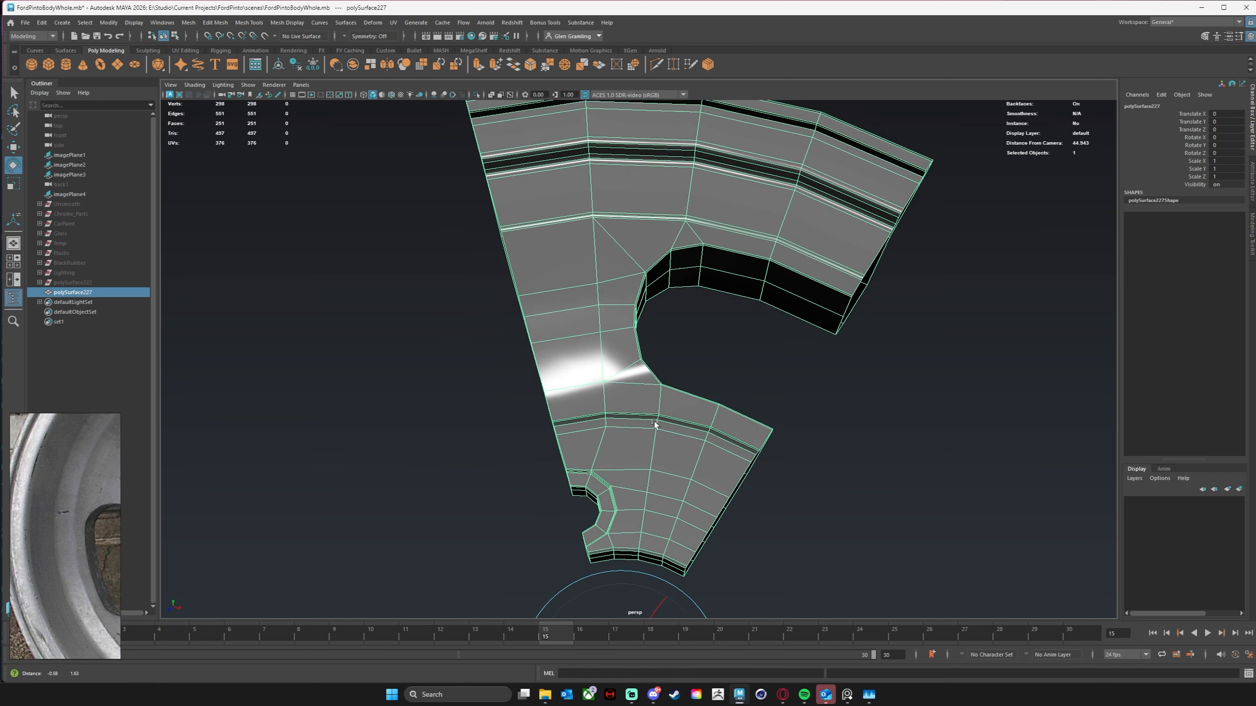
Step: Delete the strip of faces running from the rim down the spoke along the half segment's outer side edge
scroll(654, 424, "down", 3)
middle_click_drag(579, 195, 587, 219, "alt")
right_click_drag(584, 207, 575, 253)
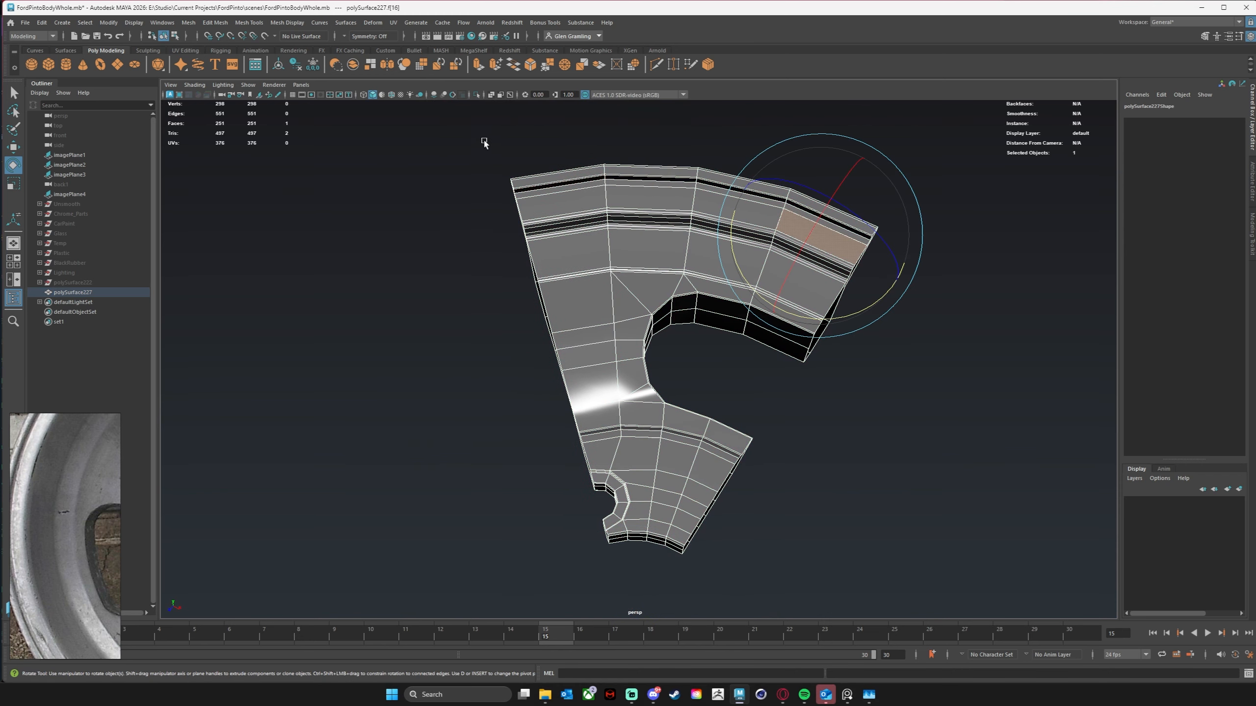
left_click_drag(564, 351, 571, 376)
key("Delete")
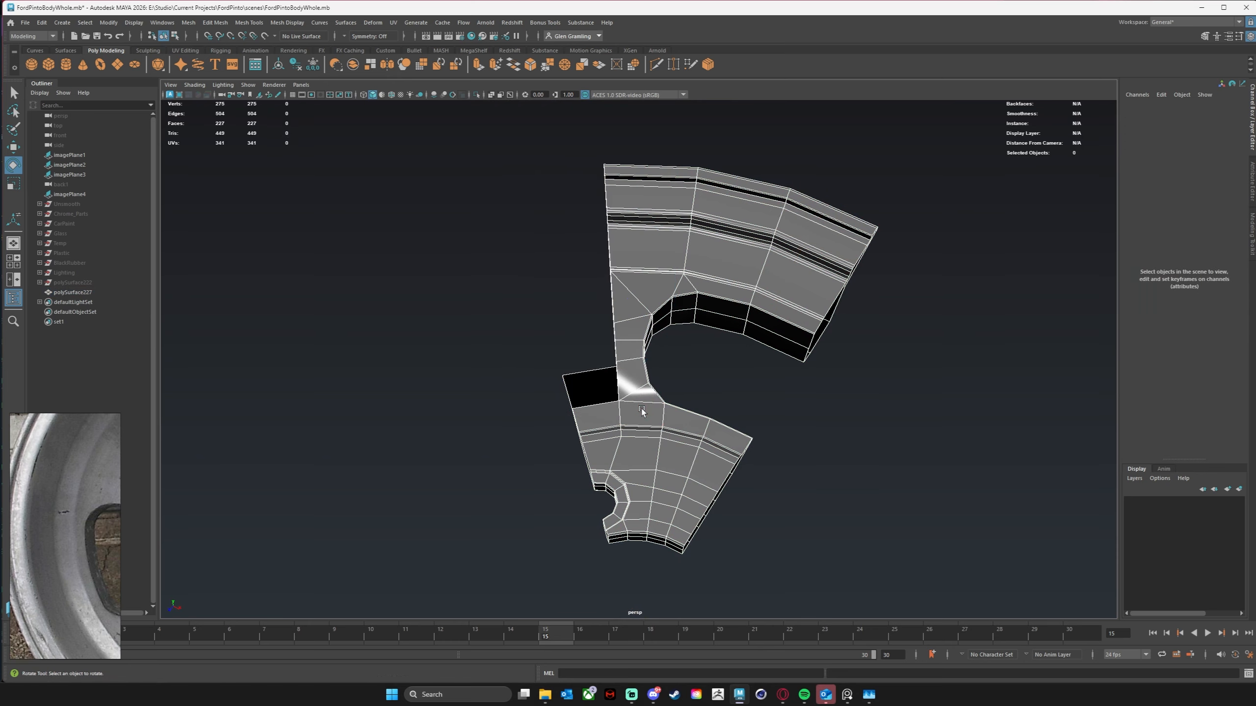
Step: Delete the leftover side-edge faces between the spoke and the lug notch, including the remaining back faces
left_click_drag(642, 334, 451, 277, "alt")
middle_click_drag(577, 382, 544, 299, "alt")
left_click_drag(544, 300, 530, 339, "alt")
right_click_drag(529, 340, 637, 271, "alt")
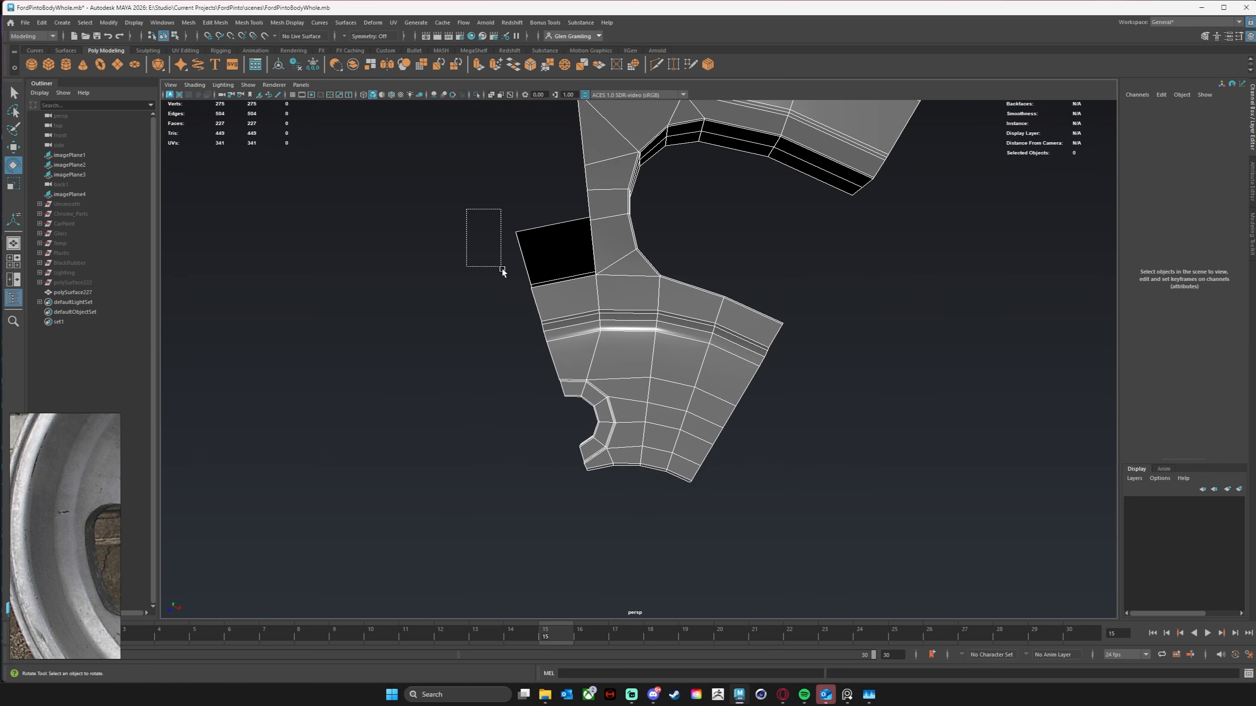
left_click_drag(557, 345, 562, 344)
key("Delete")
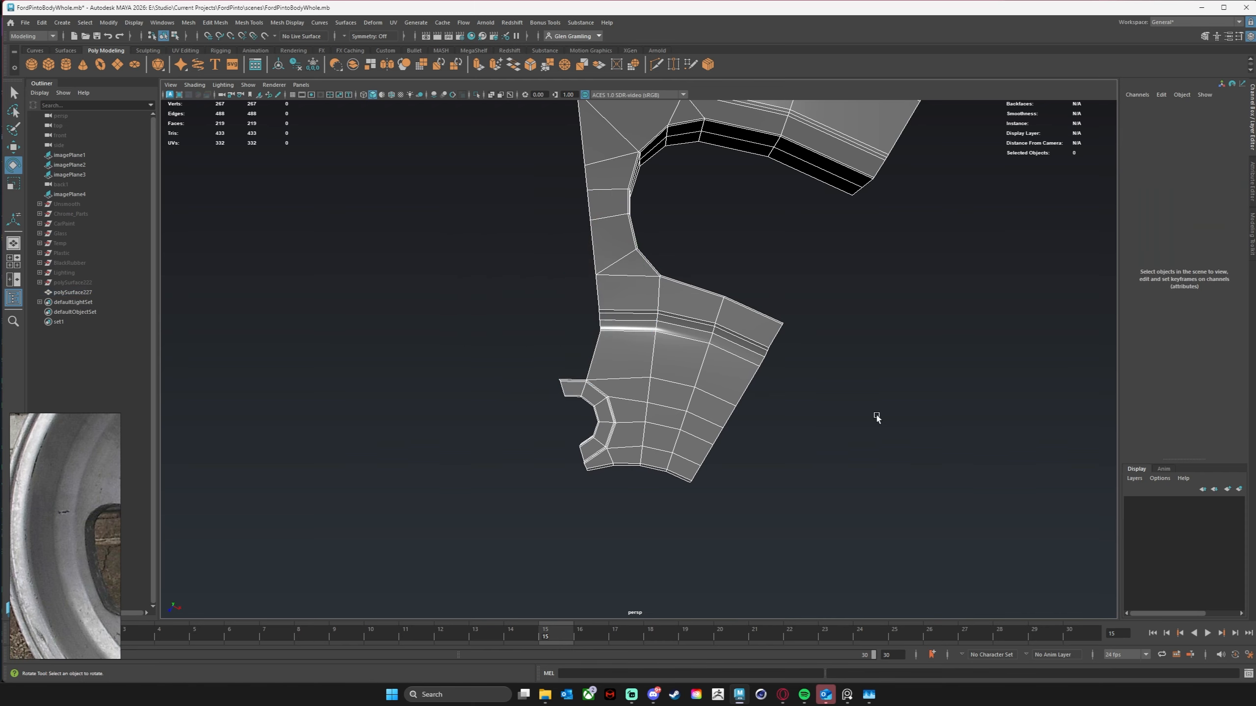
Step: Delete the front and back faces between the hub step and the lug notch, starting from the outer side edge
mouse_move(623, 483)
left_mouse_down("alt")
mouse_move(645, 473)
mouse_move(527, 466)
mouse_move(632, 450)
mouse_move(667, 466)
mouse_move(641, 468)
mouse_move(734, 431)
mouse_move(730, 446)
mouse_move(645, 476)
left_mouse_up("alt")
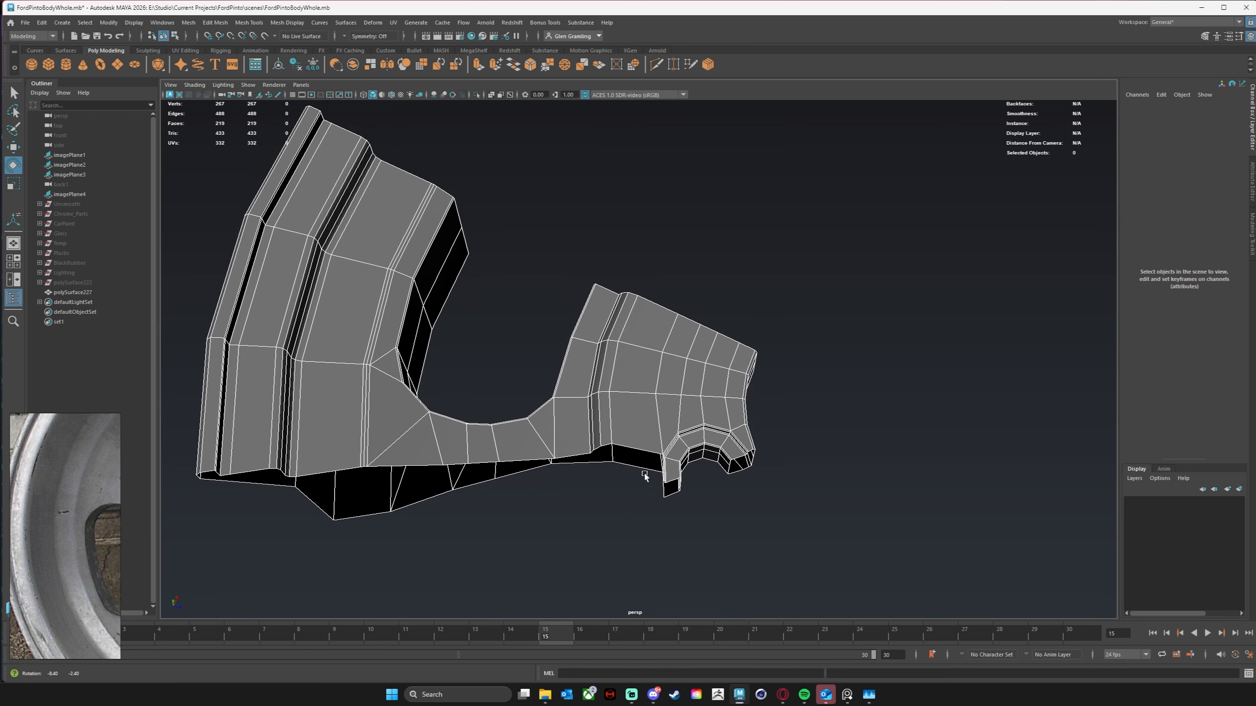
left_click(638, 438)
left_click_drag(644, 496, 658, 529, "alt")
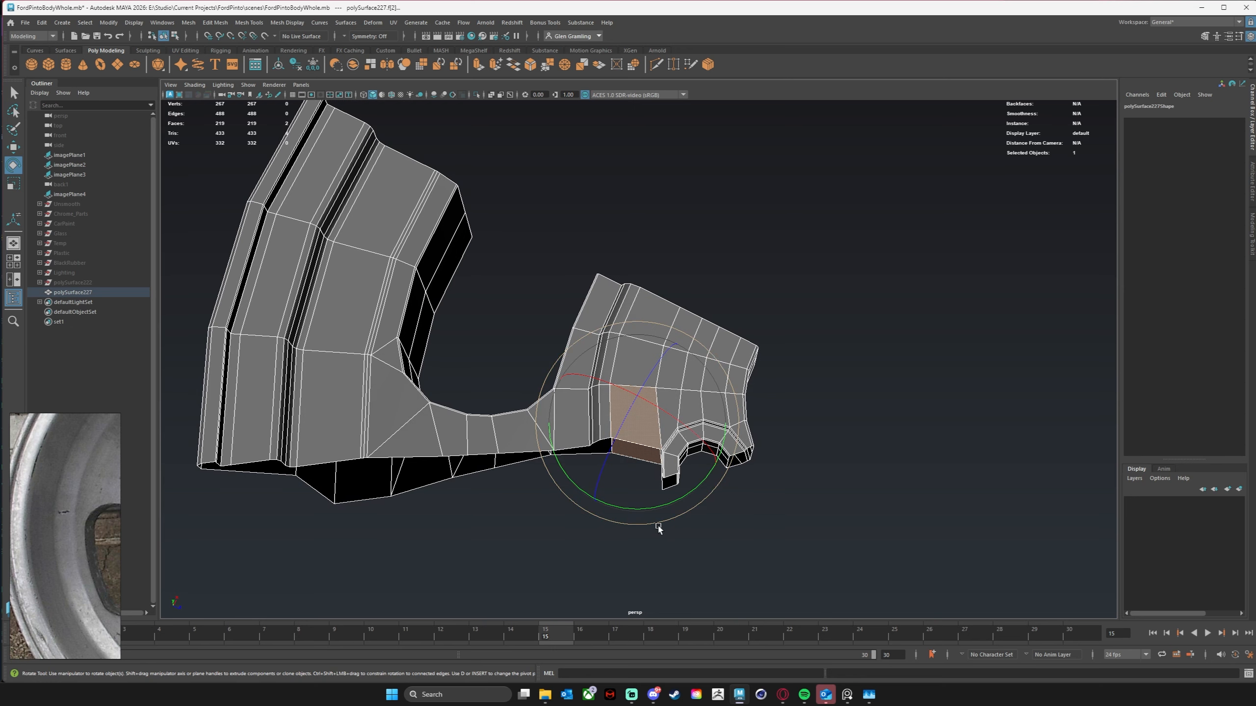
key("Delete")
left_click_drag(611, 399, 634, 377, "alt")
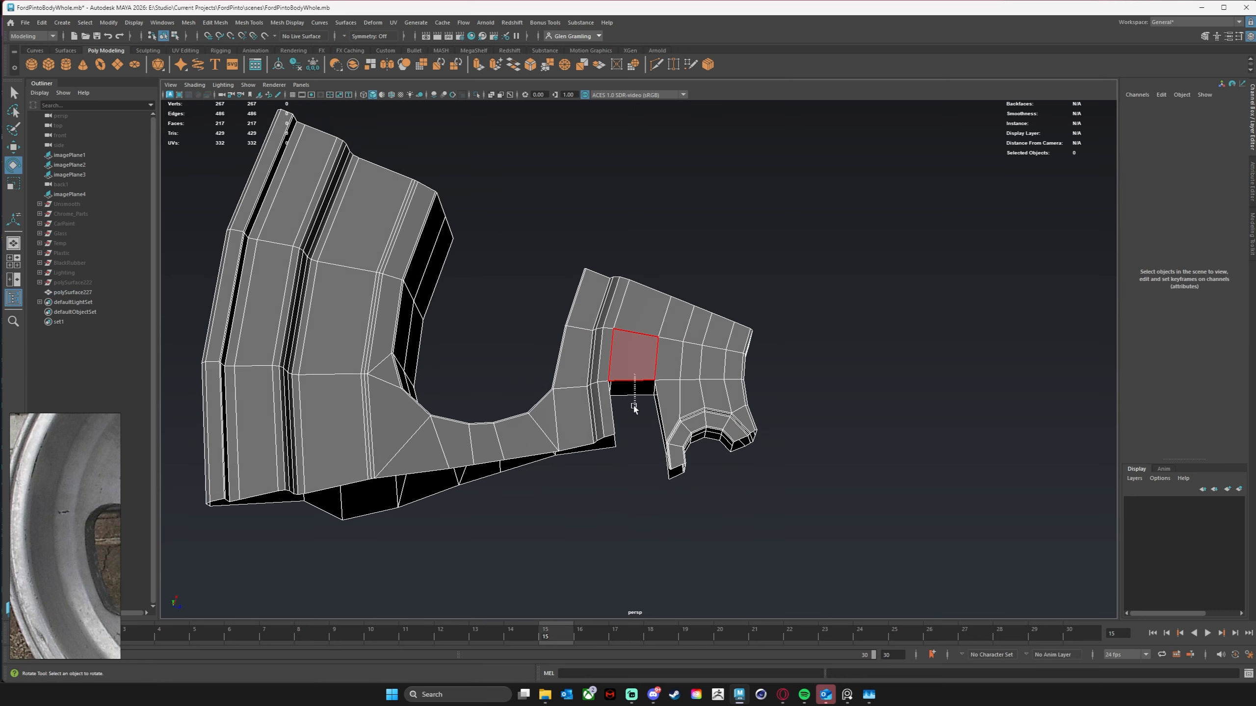
left_click(634, 406)
key("Delete")
Step: Delete the rest of the face band below the hub step to detach the lug notch section from the spoke
left_click_drag(734, 426, 600, 325, "alt")
left_click(611, 336)
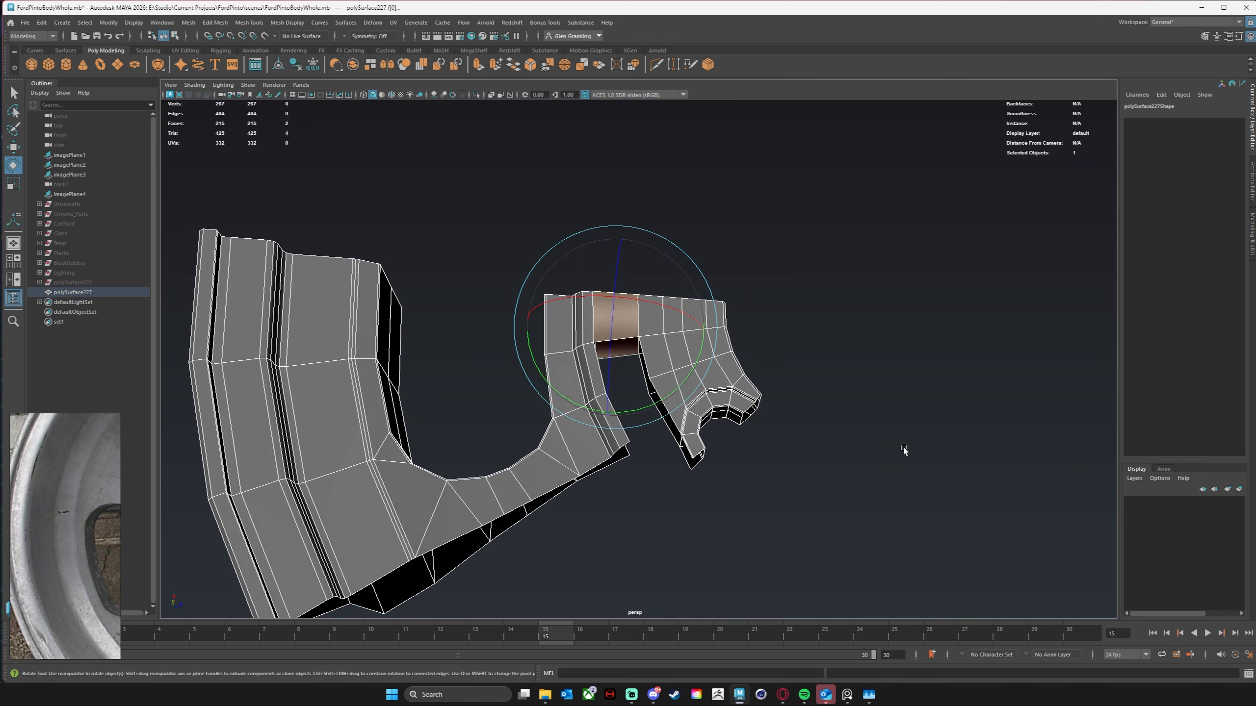
key("Delete")
left_click_drag(736, 425, 714, 402, "alt")
key("Delete")
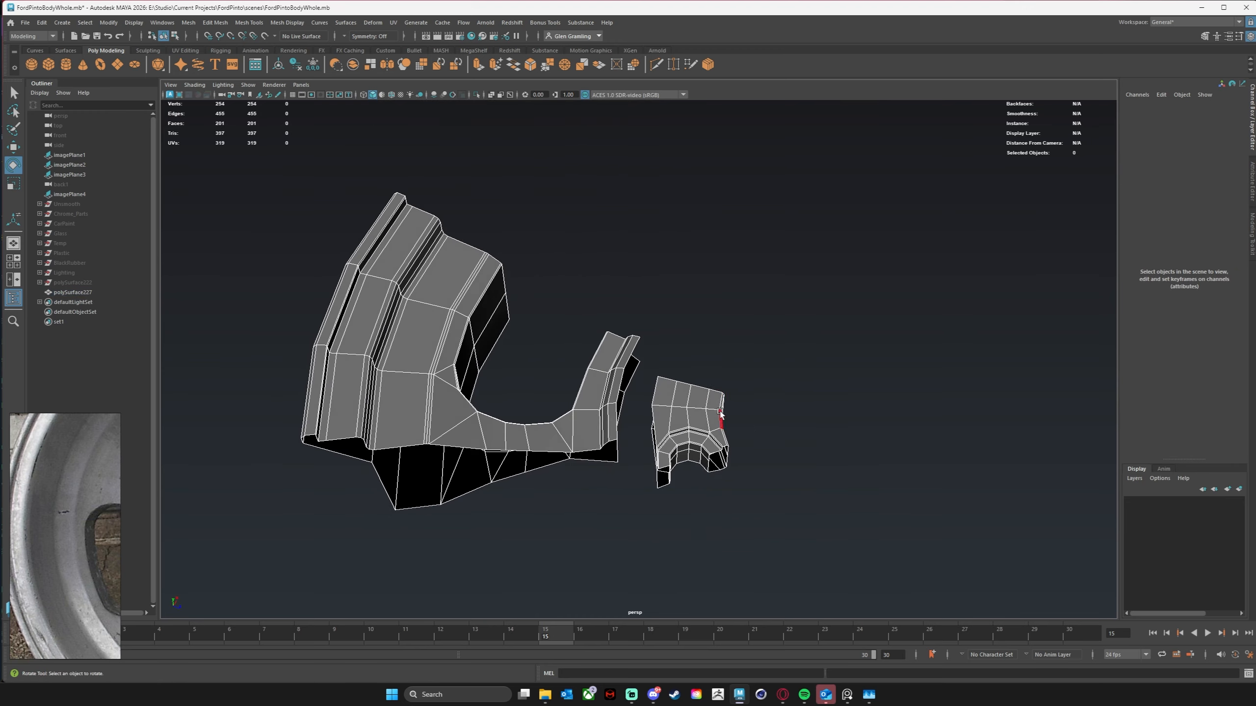
Step: Return to object selection and separate the half segment into a spoke piece and a lug notch piece
right_click_drag(714, 402, 762, 389)
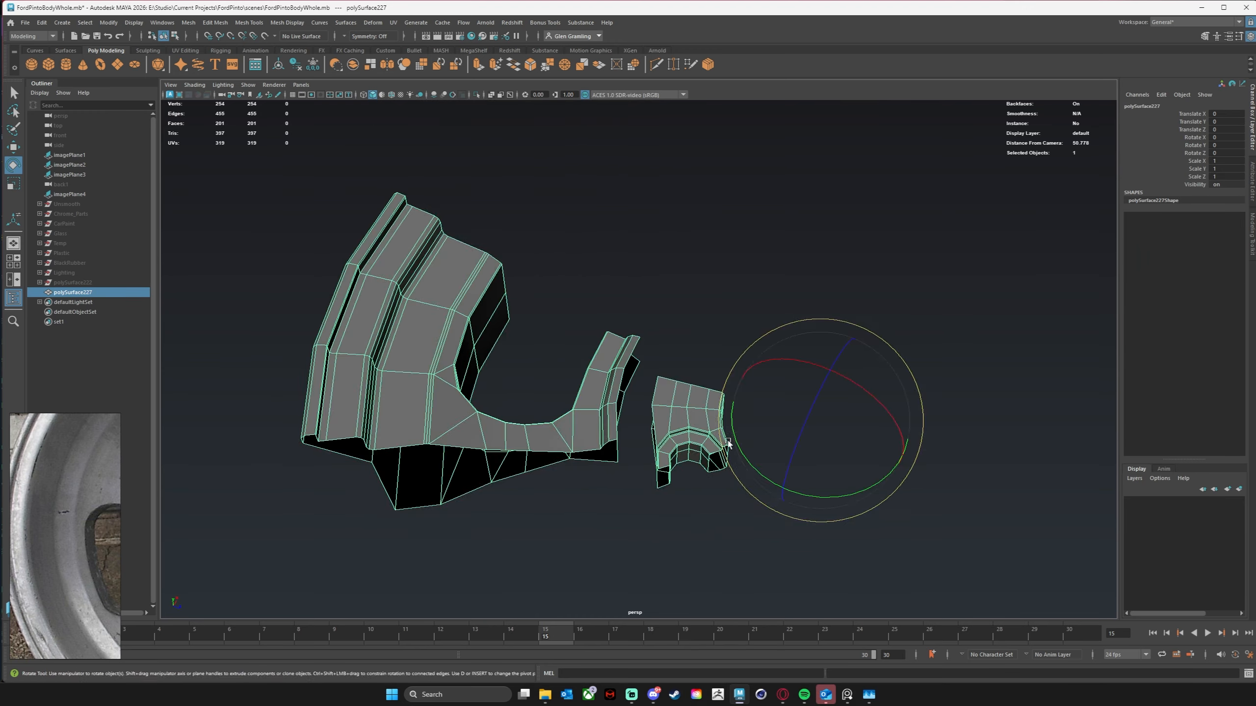
left_click_drag(695, 522, 737, 378, "alt")
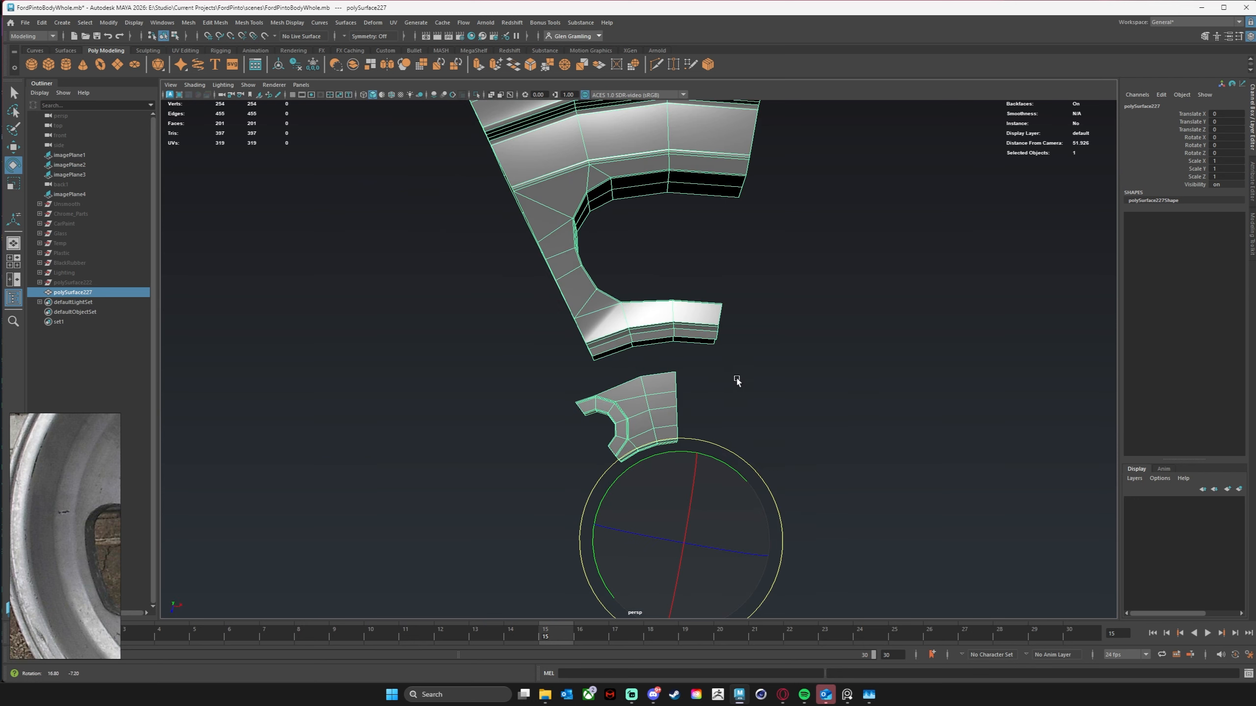
left_click_drag(652, 408, 669, 317, "alt")
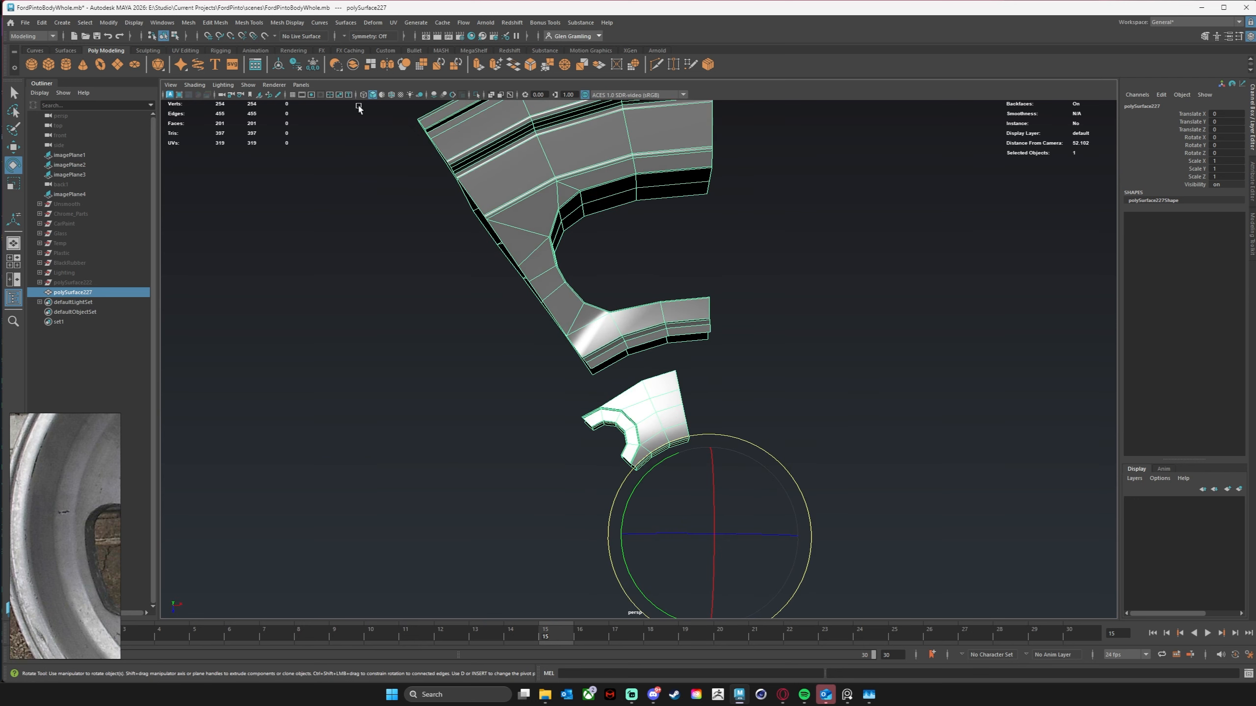
left_click(189, 26)
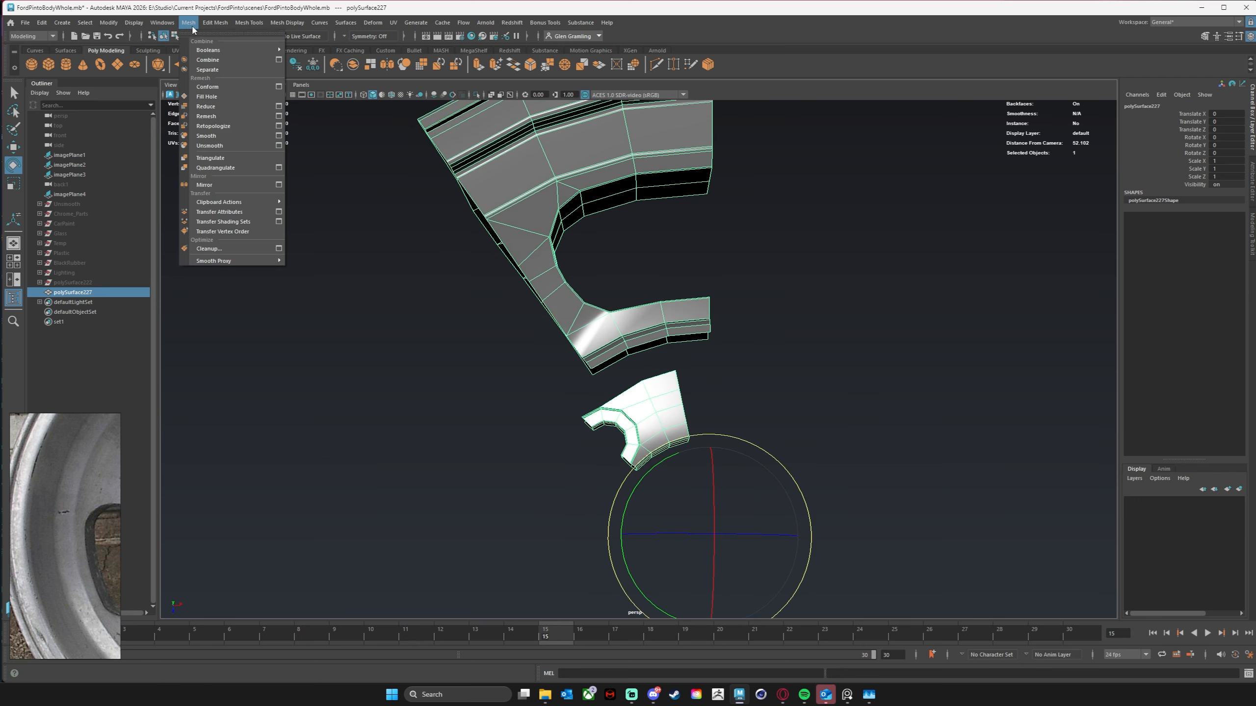
left_click(207, 68)
Step: Rotate only the lug notch piece about -12 degrees around Y, aligning its straight edge with the segment's centre line
left_click_drag(819, 391, 800, 462, "alt")
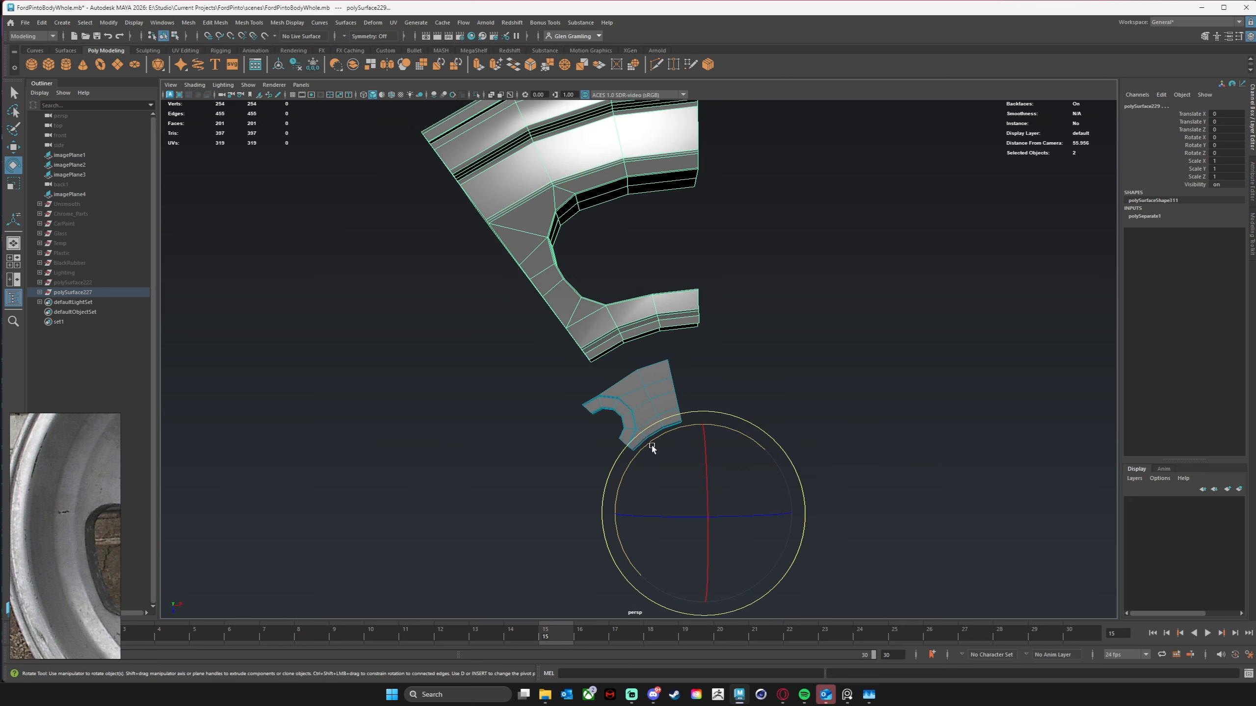
left_click_drag(646, 448, 653, 451)
key("ctrl+z")
left_click(789, 403)
left_click(671, 405)
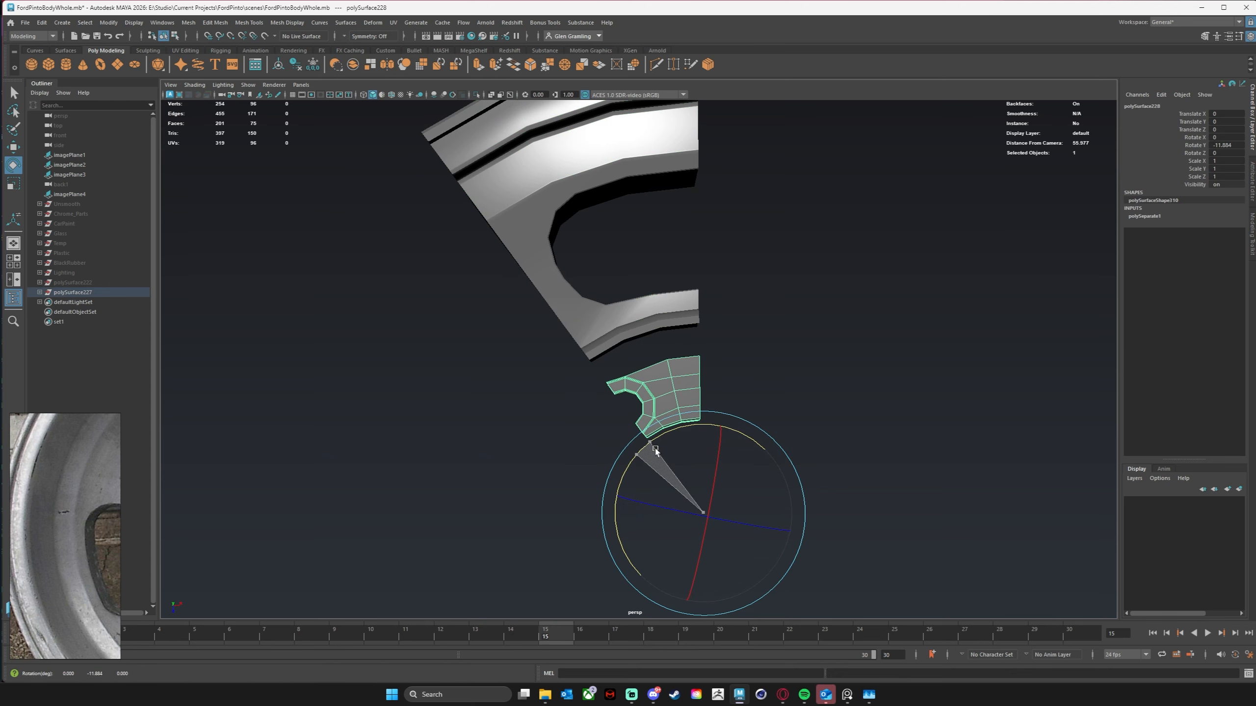
left_click_drag(655, 450, 653, 450)
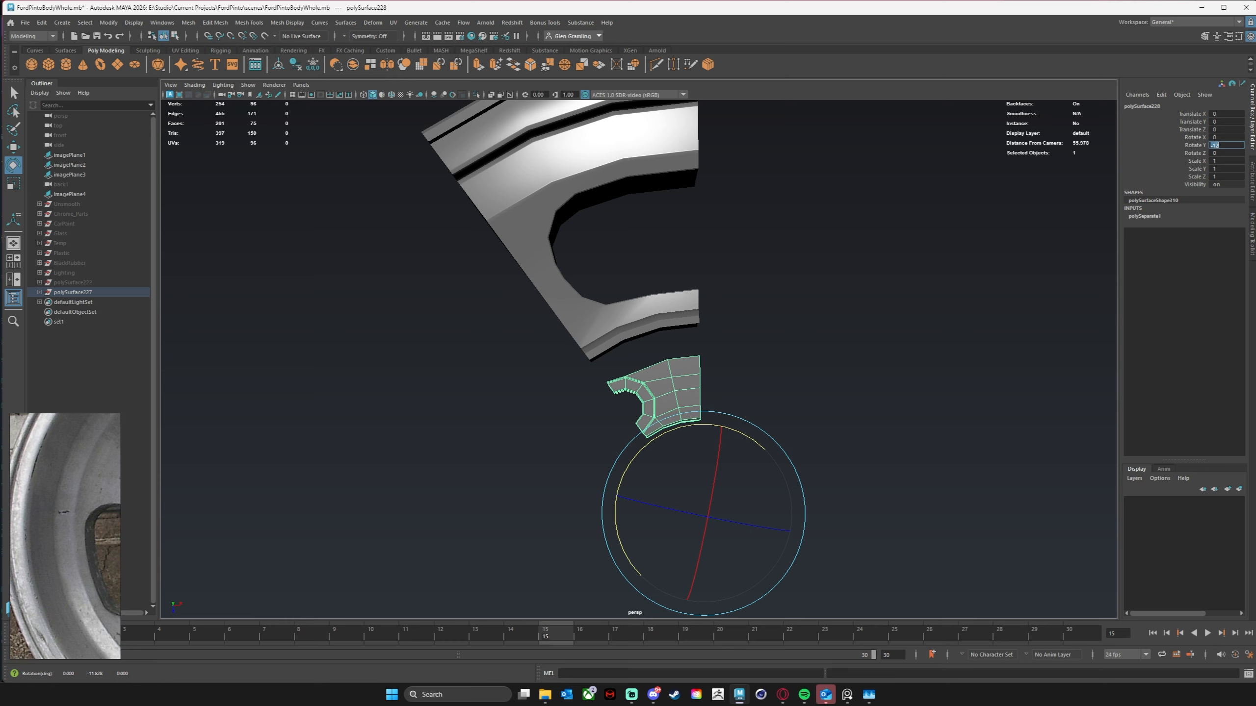
Step: Combine the rotated lug notch piece and the spoke piece into one mesh
left_click_drag(570, 476, 873, 445, "alt")
left_click(673, 471)
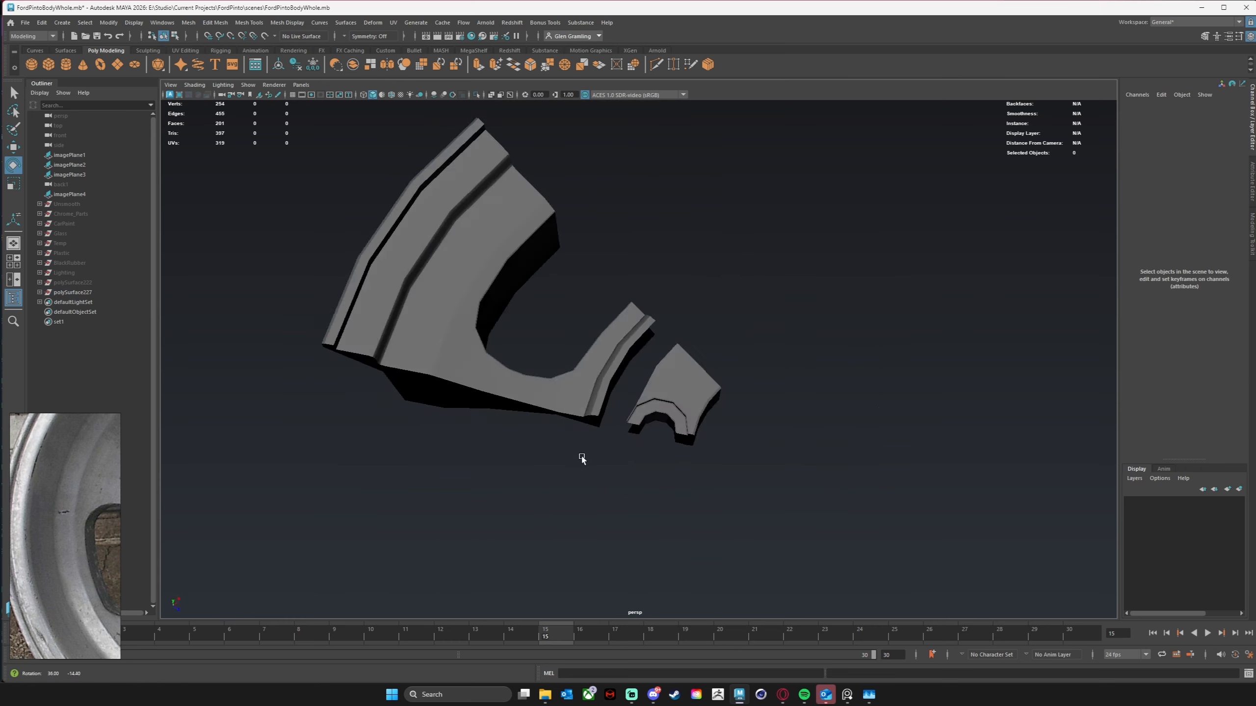
left_click_drag(582, 459, 662, 379, "alt")
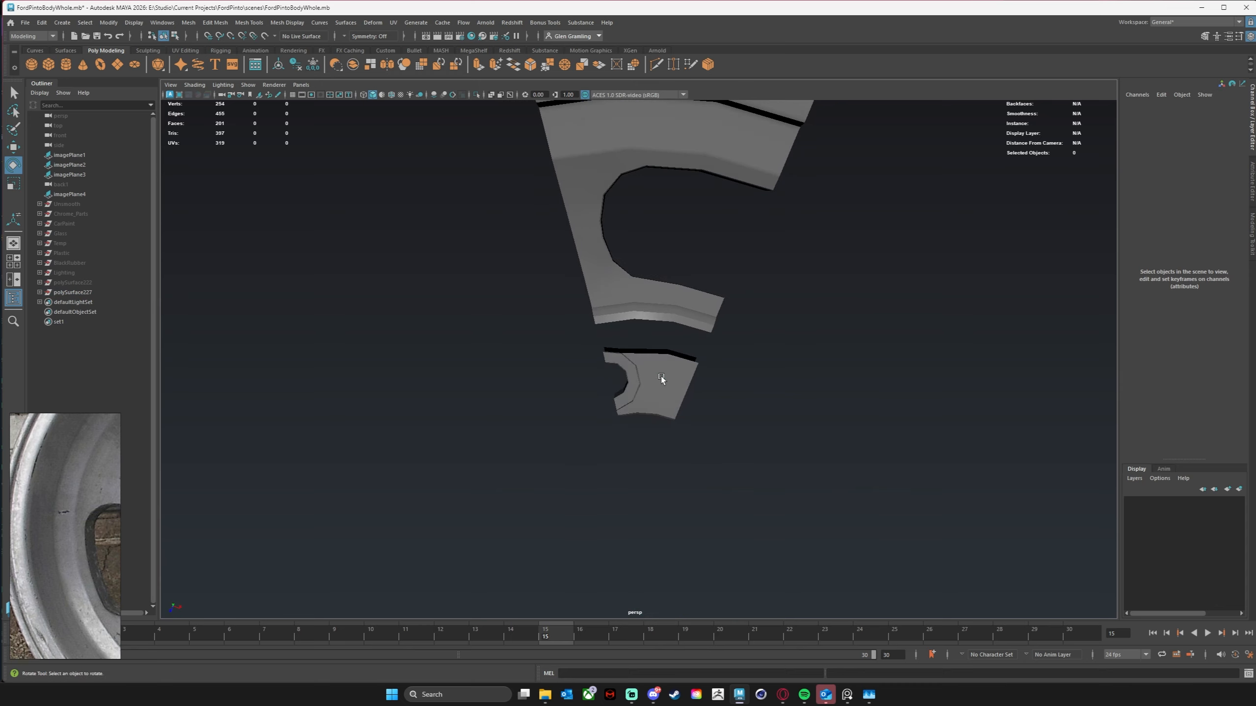
left_click(662, 379)
left_click(612, 273, "shift")
left_click_drag(612, 273, 645, 356, "alt")
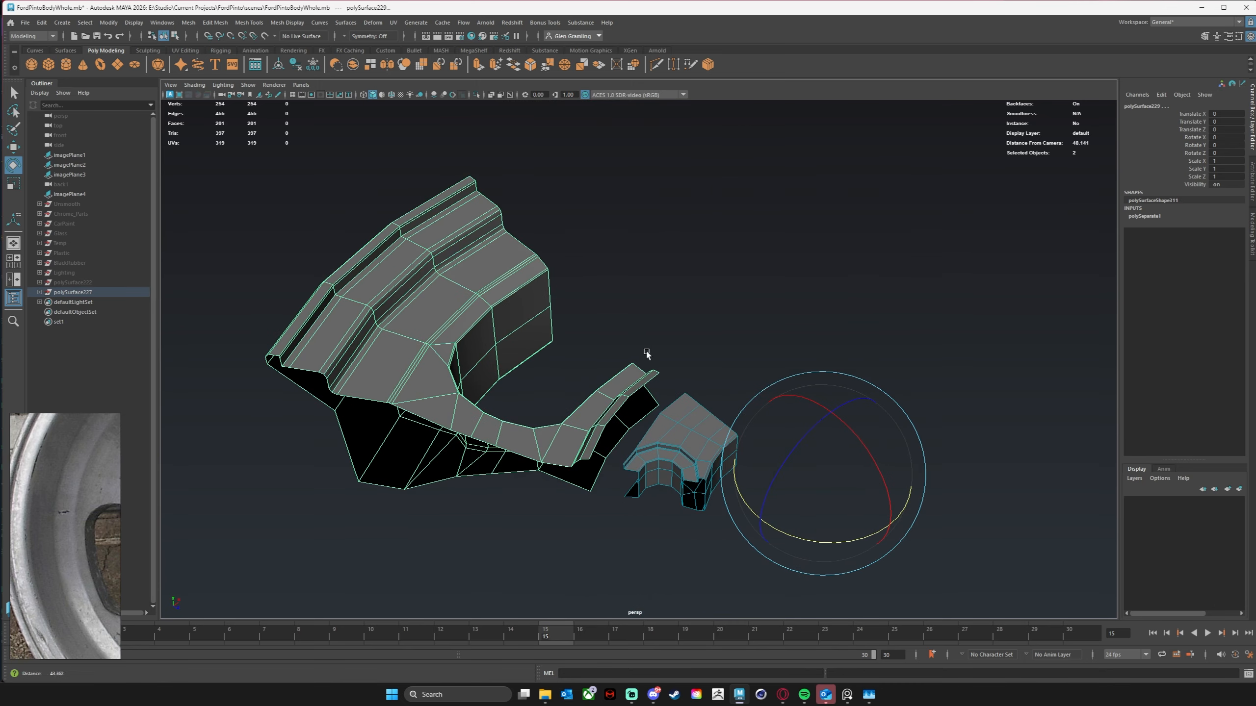
left_click(188, 22)
left_click(200, 65)
Step: Bridge the front edges of the hub step and lug notch section nearest the segment's centre line
left_click_drag(791, 281, 640, 371, "alt")
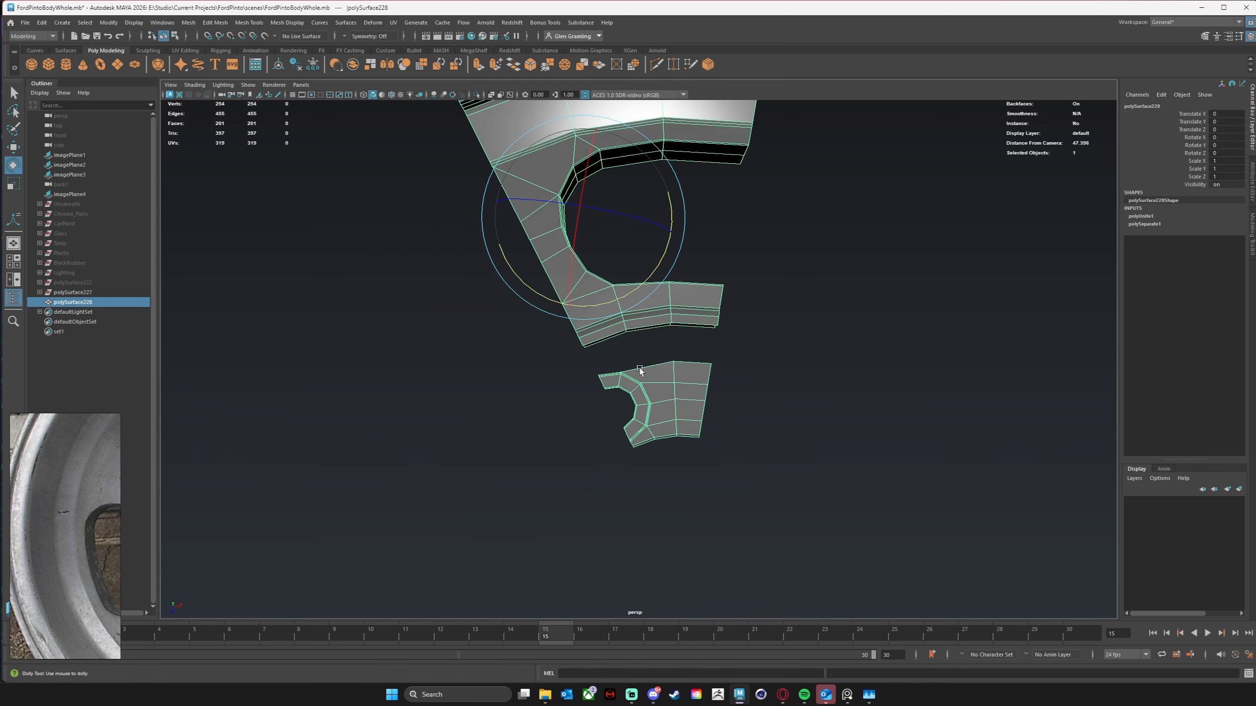
right_click_drag(639, 370, 840, 393, "alt")
middle_click_drag(839, 394, 836, 403, "alt")
right_click_drag(728, 392, 732, 352)
left_click(762, 296)
left_click_drag(663, 394, 724, 394, "alt")
key("w")
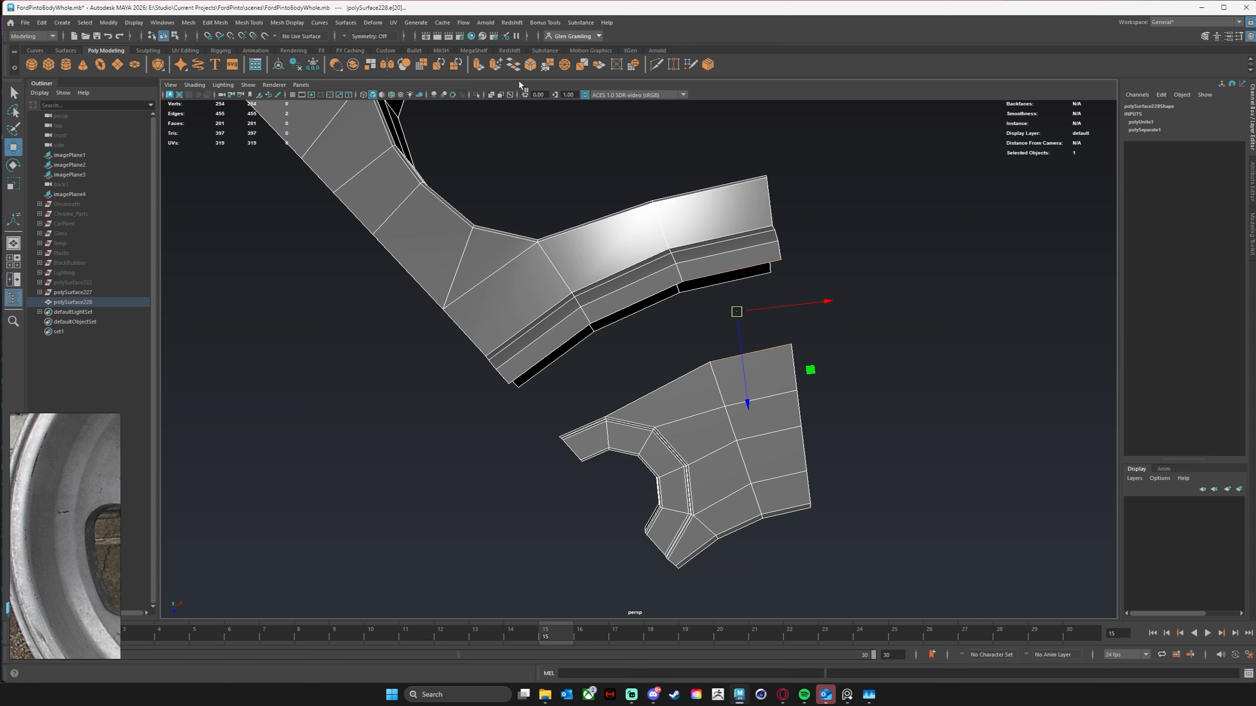
left_click(513, 65)
Step: Bridge the next two edge pairs across the front gap, continuing from the centre strip toward the outer side edge
left_click_drag(660, 330, 684, 297, "alt")
left_click(638, 332)
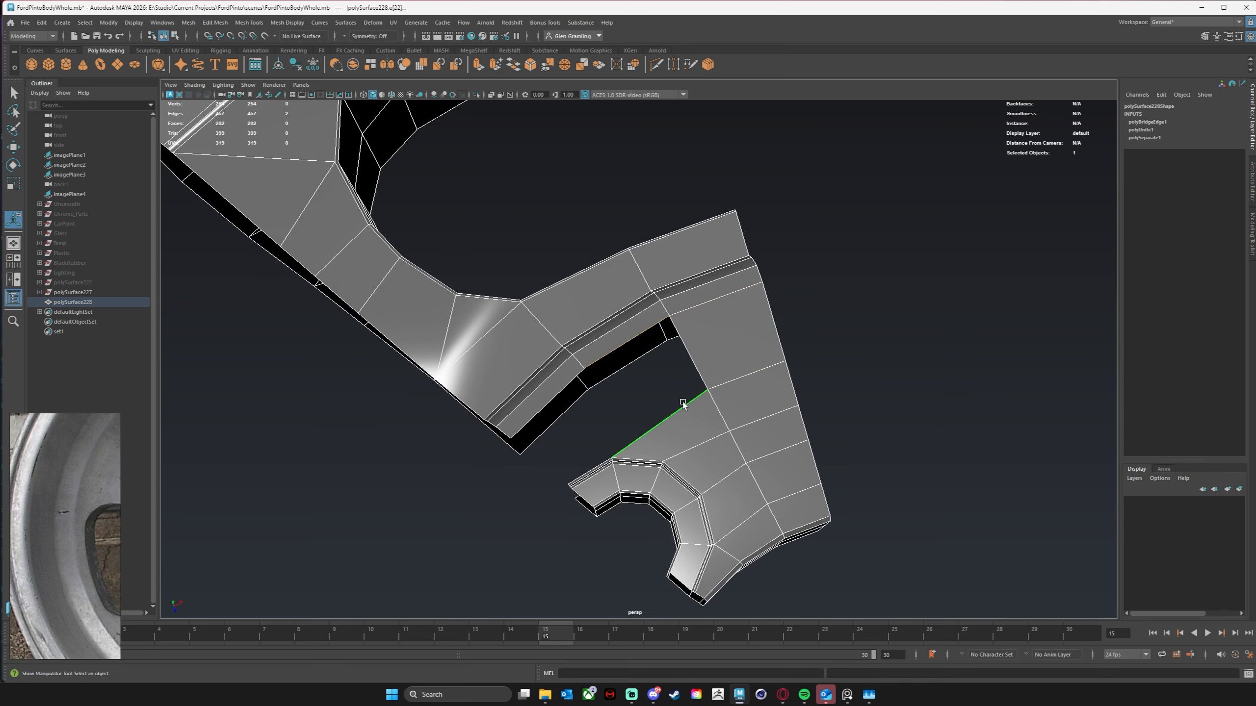
left_click(682, 404, "shift")
key("g")
left_click(559, 397)
left_click_drag(588, 469, 624, 453, "alt")
scroll(786, 508, "up", 3)
middle_click_drag(719, 498, 746, 344, "alt")
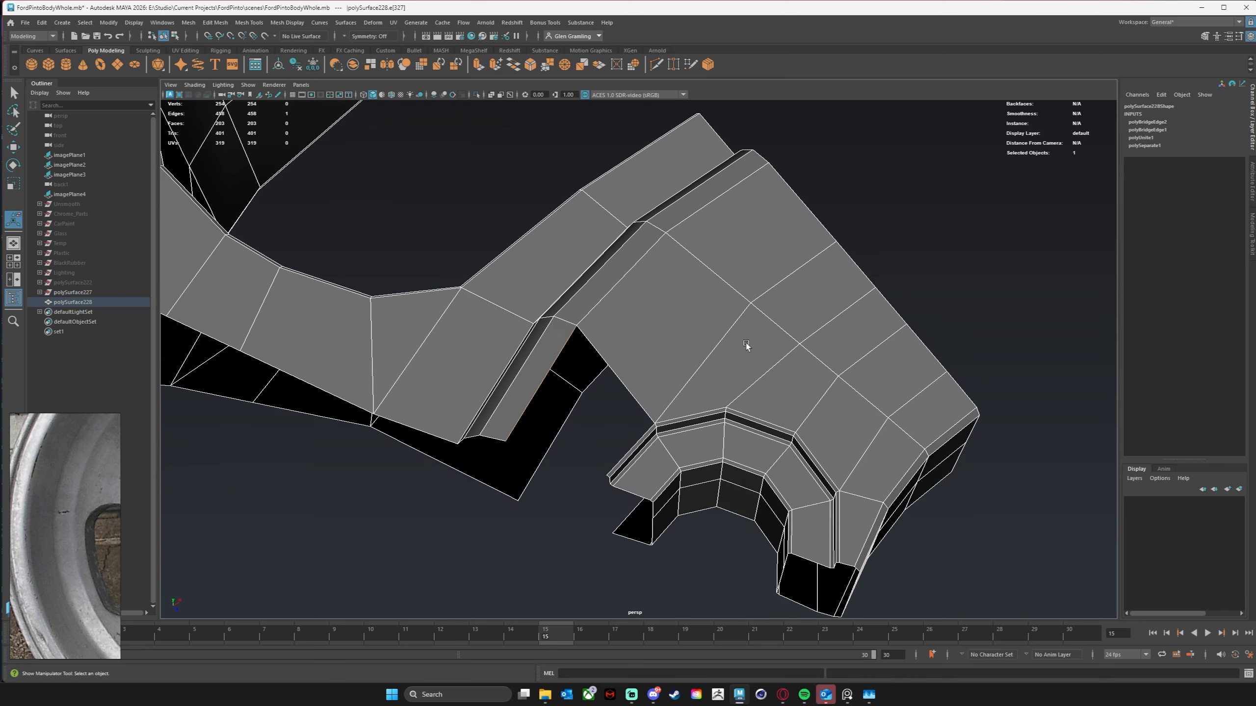
left_click(625, 452, "shift")
key("g")
Step: Bridge two edge pairs across the back of the gap, working outward from the segment's centre line
left_click_drag(637, 494, 591, 325, "alt")
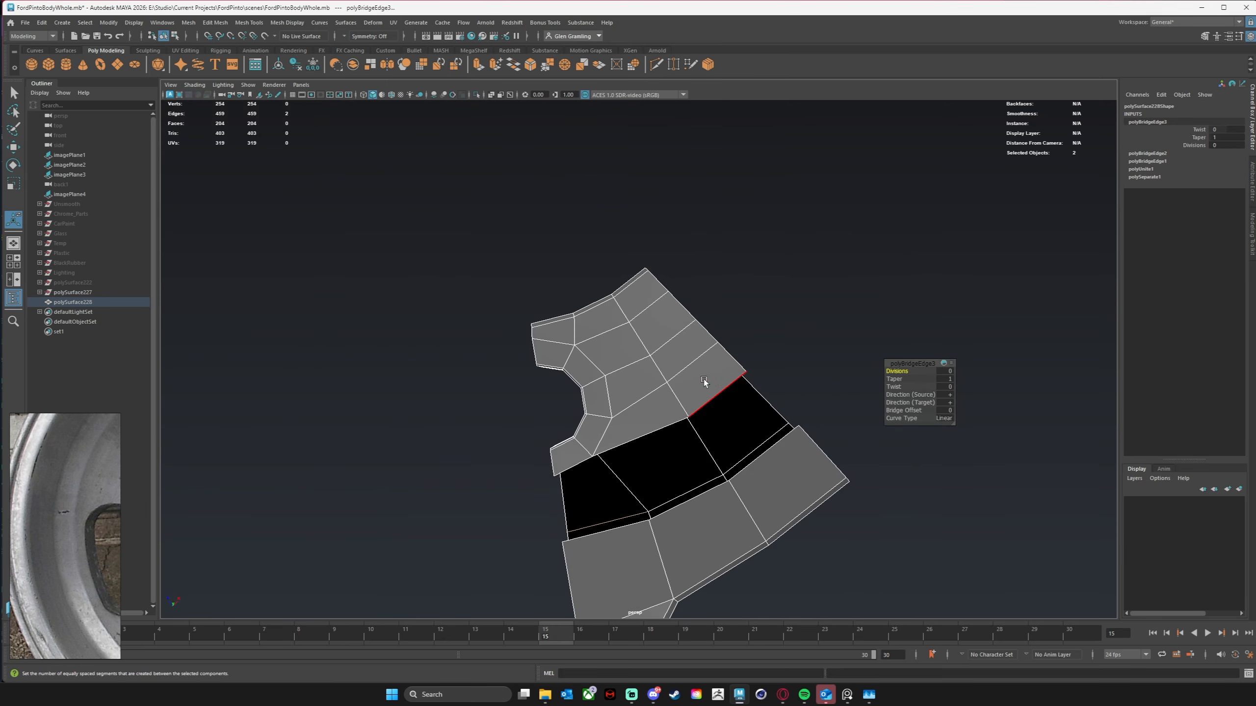
left_click(729, 394)
left_click(784, 458, "shift")
key("g")
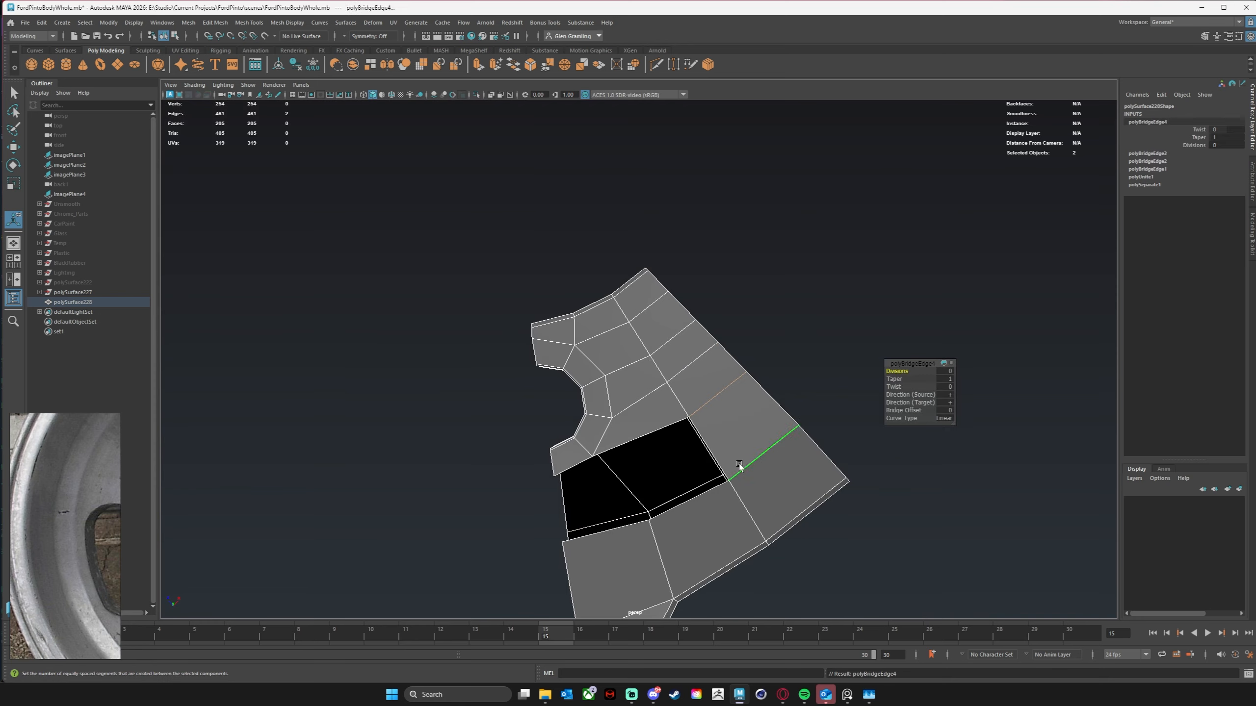
left_click(648, 432)
left_click(702, 497, "shift")
key("g")
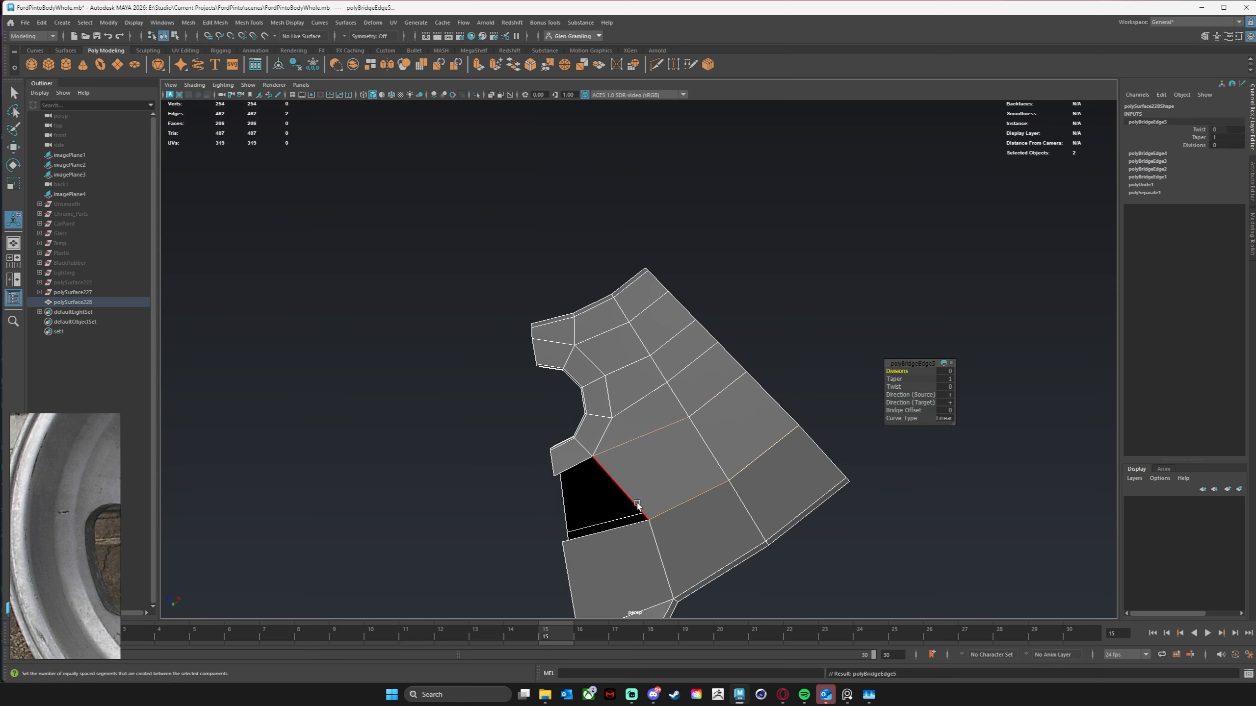
Step: Bridge the next edge pair across the gap beside the lug notch on the back of the half segment
left_click(574, 466)
left_click_drag(835, 396, 668, 262, "alt")
middle_click_drag(669, 262, 587, 472, "alt")
right_click_drag(588, 472, 491, 435, "alt")
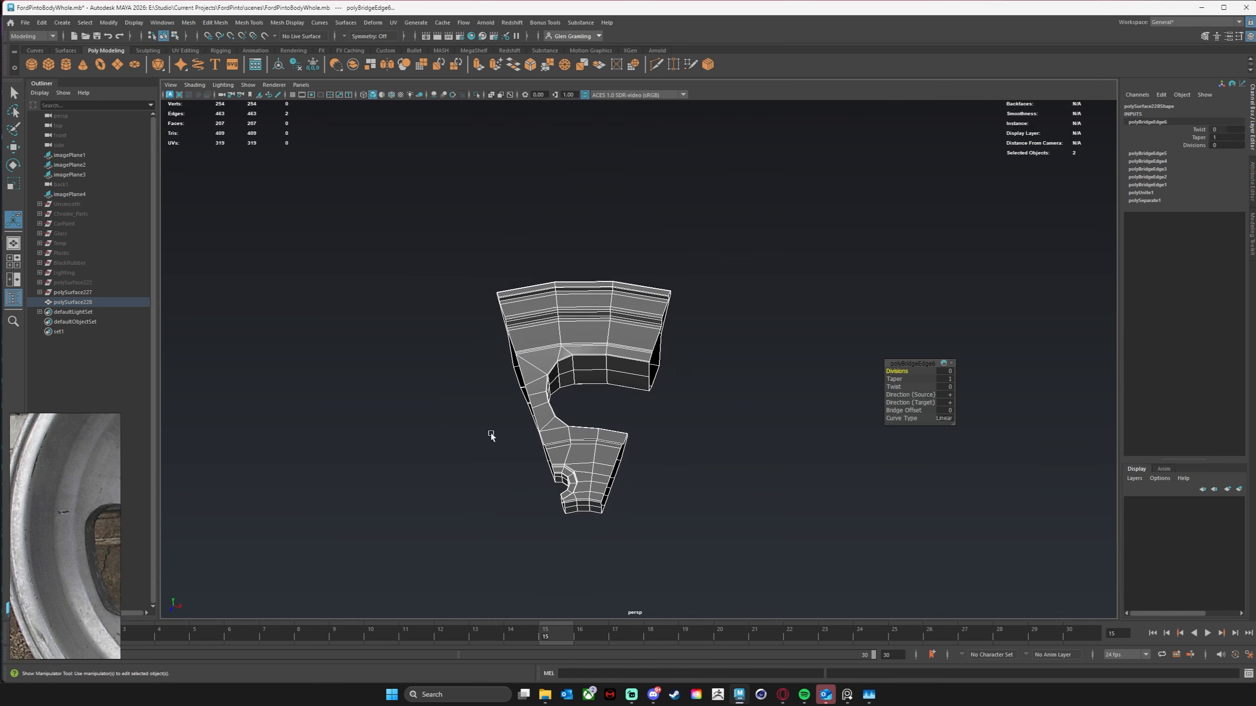
left_click_drag(490, 435, 539, 396, "alt")
Step: Return to object selection, then delete the history and freeze the transformations of the rebuilt half segment
right_click_drag(559, 356, 657, 306)
left_click(665, 431)
left_click_drag(665, 435, 715, 405, "alt")
left_click(616, 404)
scroll(801, 380, "up", 2)
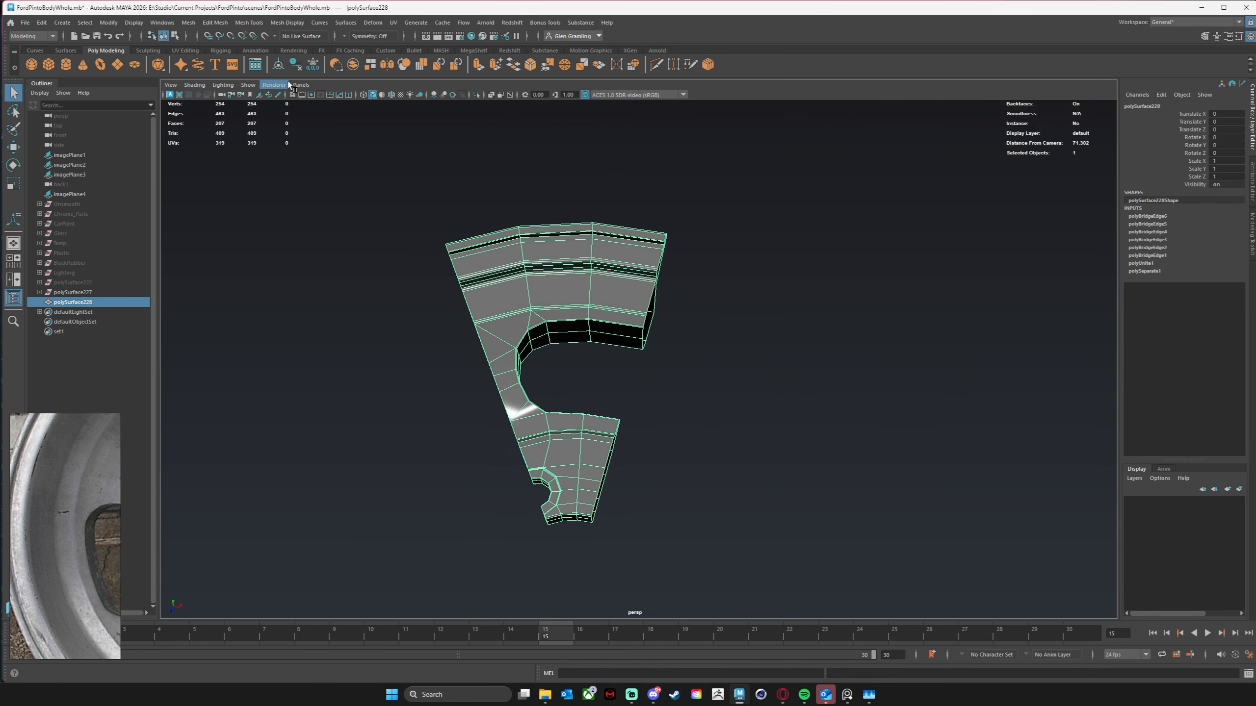
left_click(297, 65)
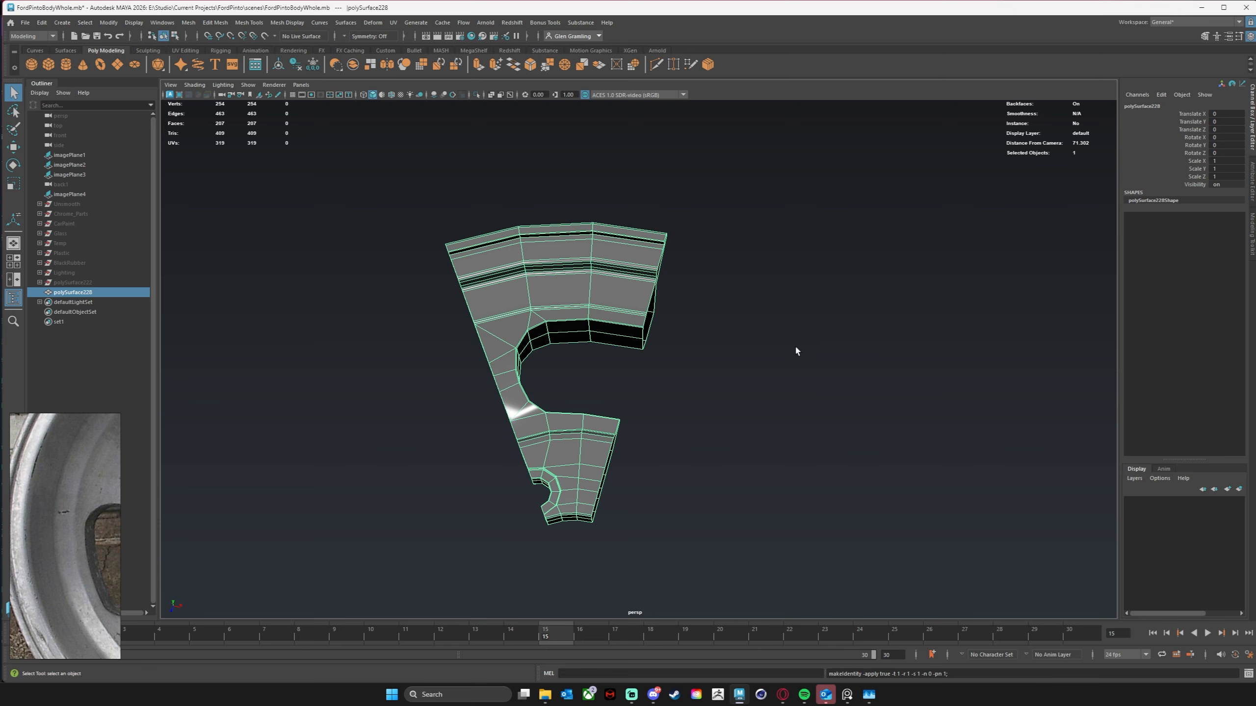
Step: Show the grid and snap the half segment's pivot to the grid origin at the wheel centre
left_click_drag(796, 350, 697, 369, "alt")
key("w")
left_click_drag(510, 357, 494, 327, "alt")
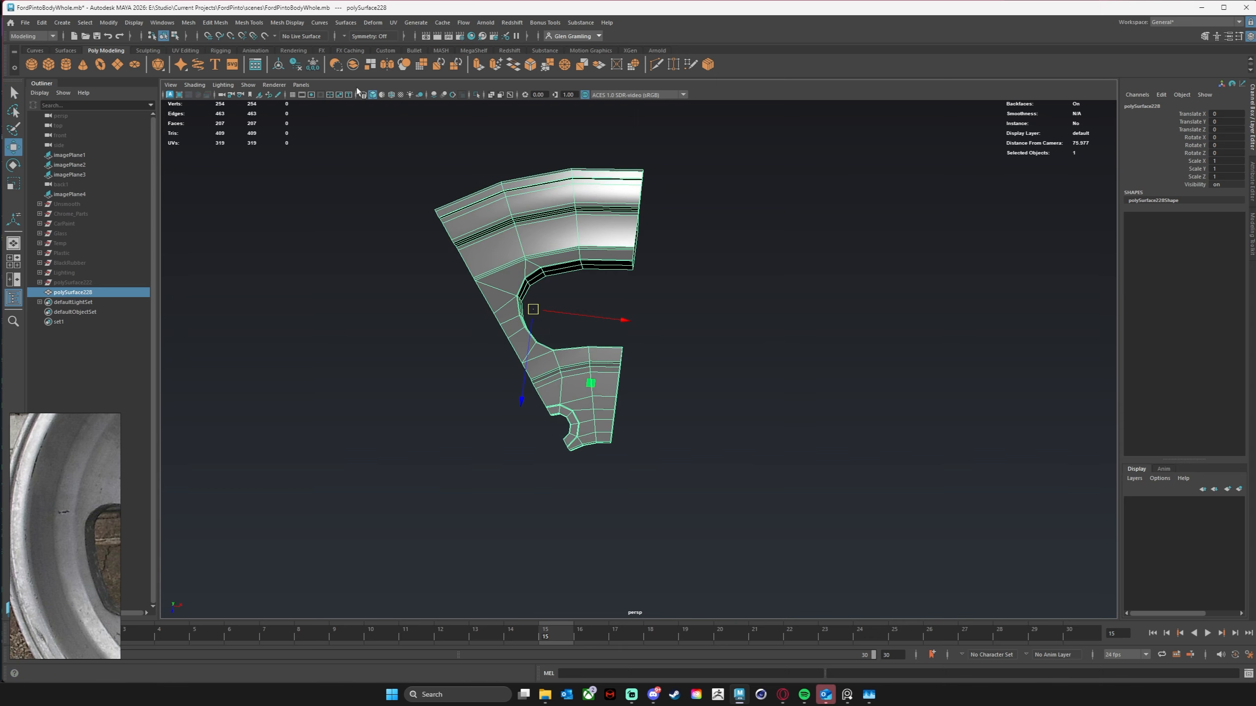
left_click(293, 95)
left_click_drag(796, 359, 628, 309, "alt")
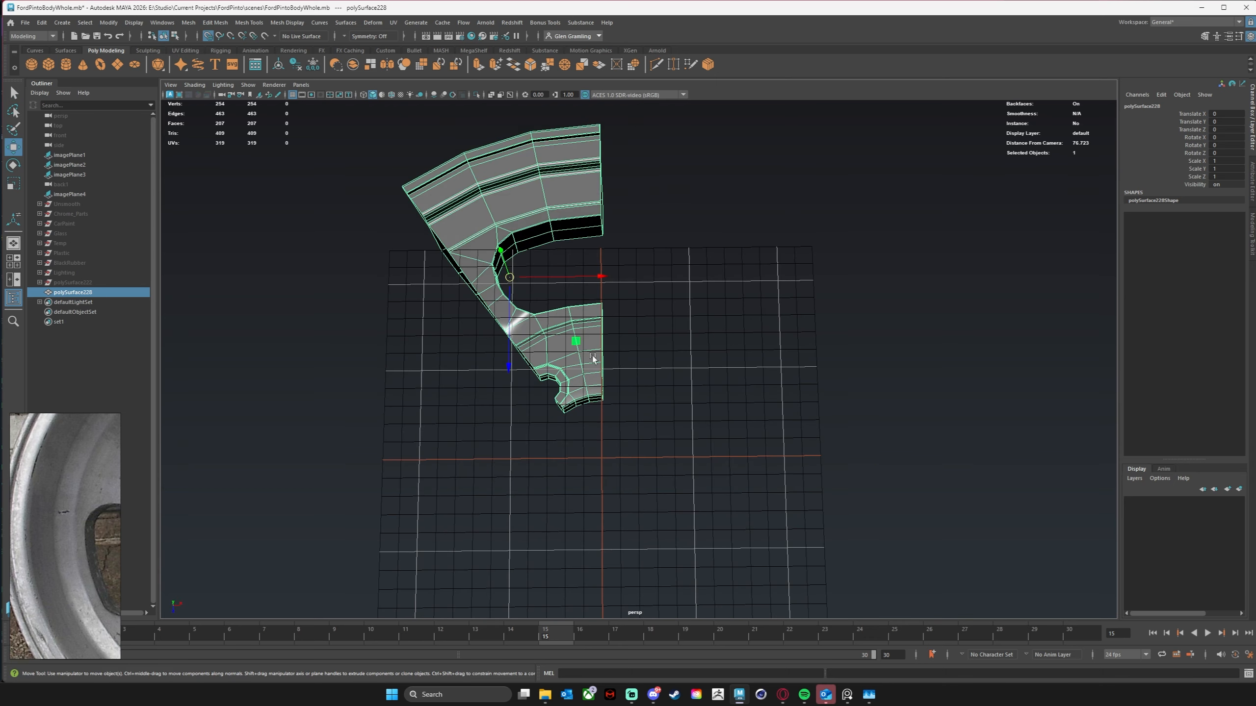
key("d")
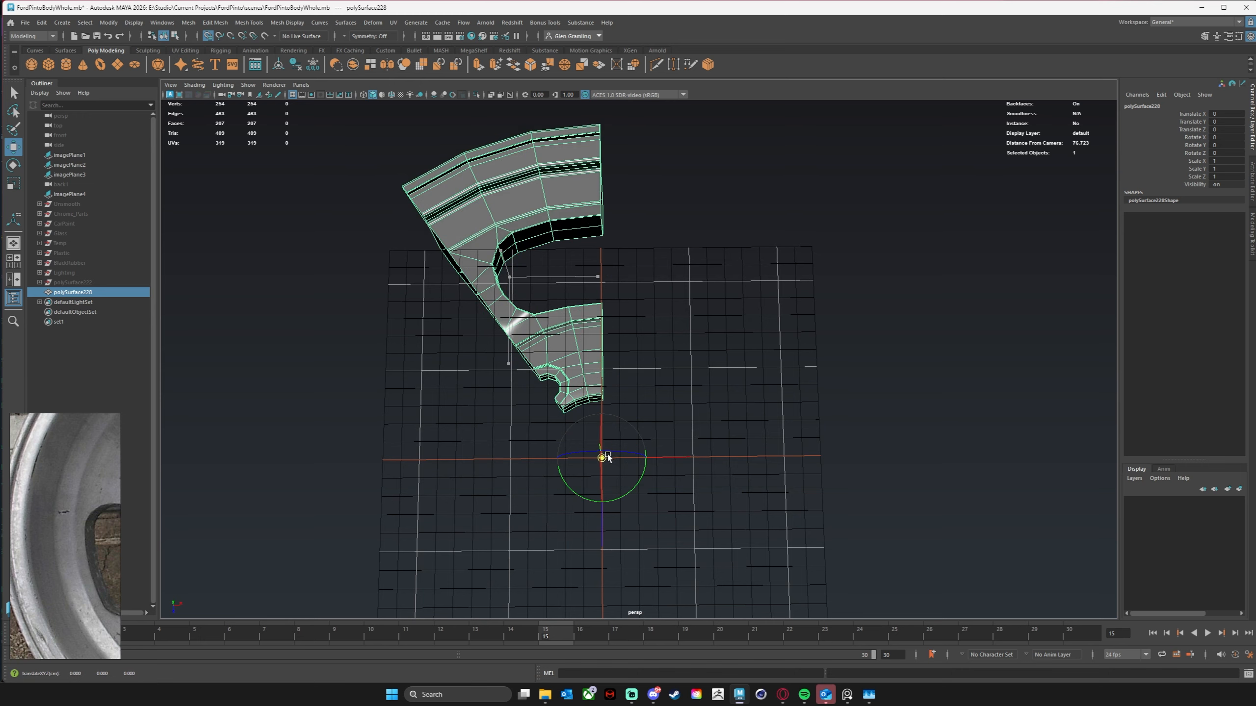
key("d")
left_click_drag(956, 462, 885, 455, "alt")
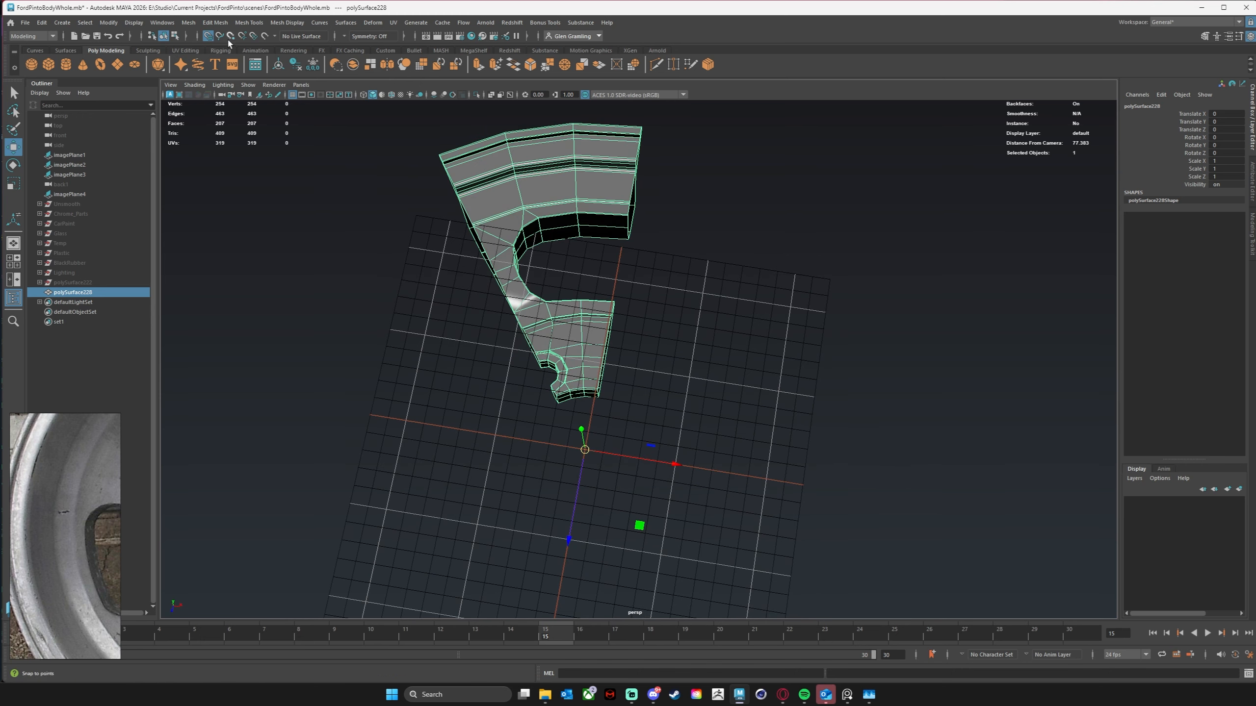
Step: Duplicate the half segment and mirror the copy across the centre line with a negative X scale
left_click_drag(673, 237, 633, 393, "alt")
key("ctrl+d")
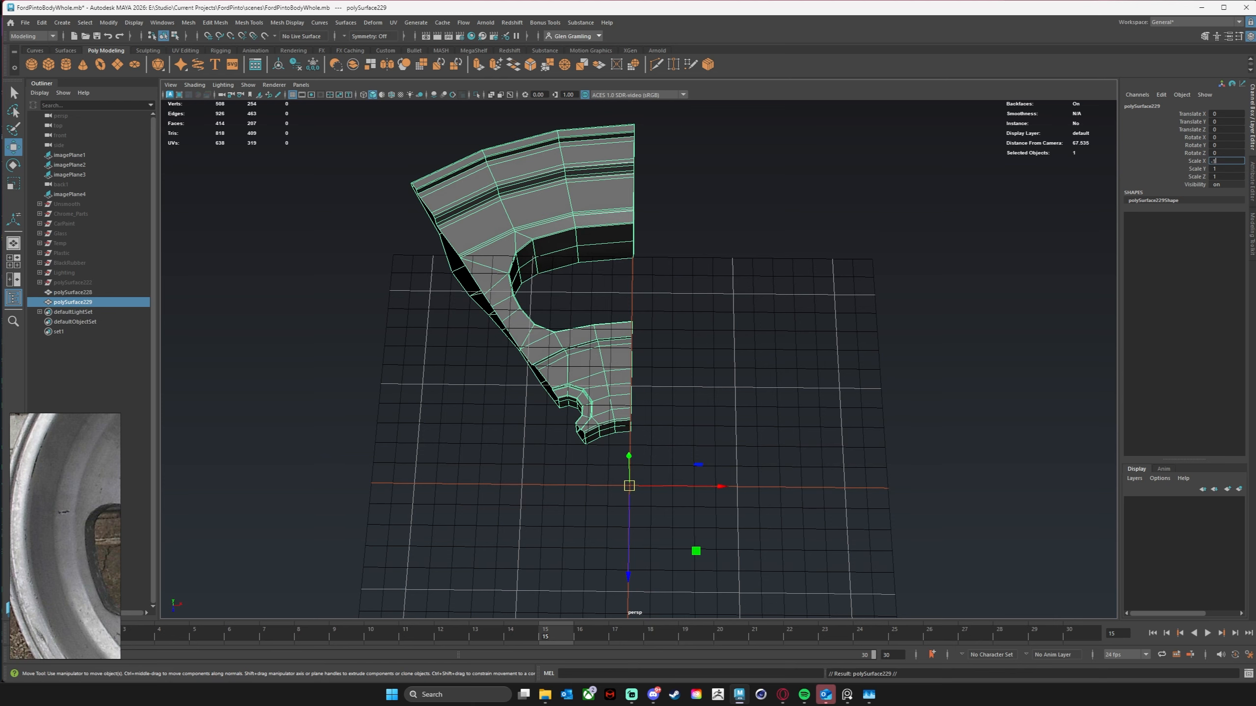
key("Return")
left_click_drag(826, 343, 555, 369, "alt")
Step: Combine the original half segment and its mirrored copy into one mesh
left_click(558, 367, "shift")
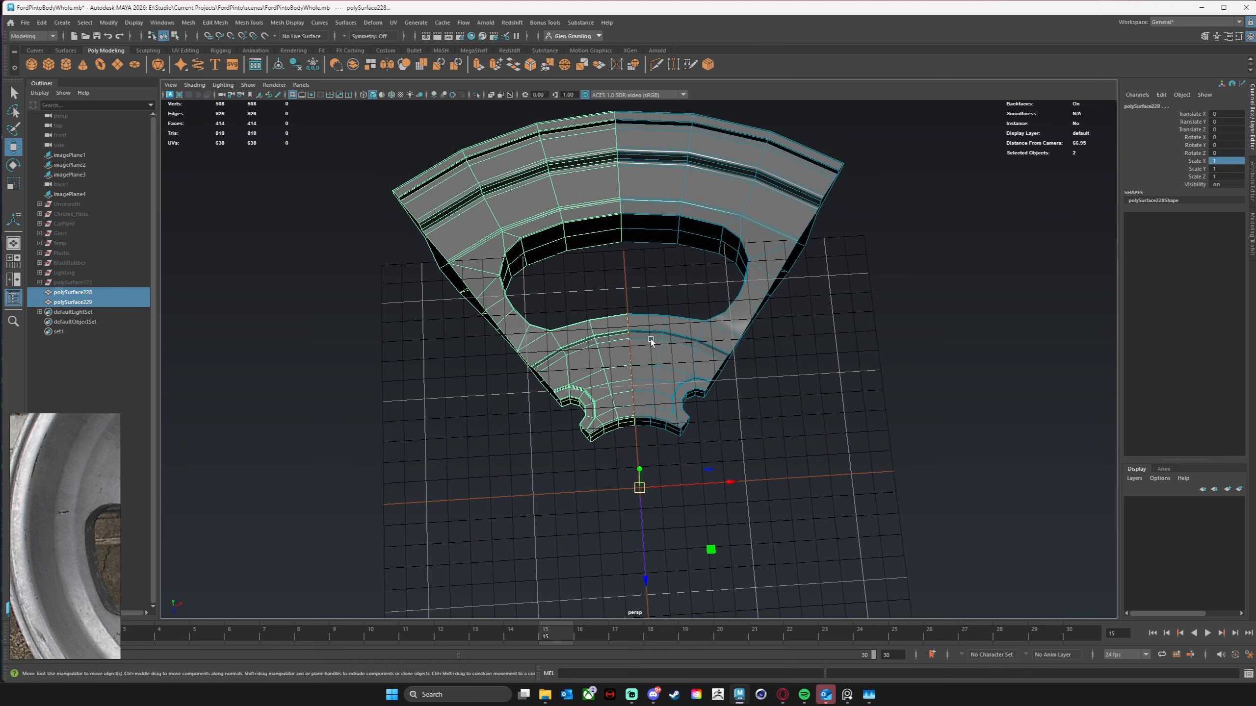
key("space")
left_click_drag(497, 349, 542, 386)
left_click(542, 386)
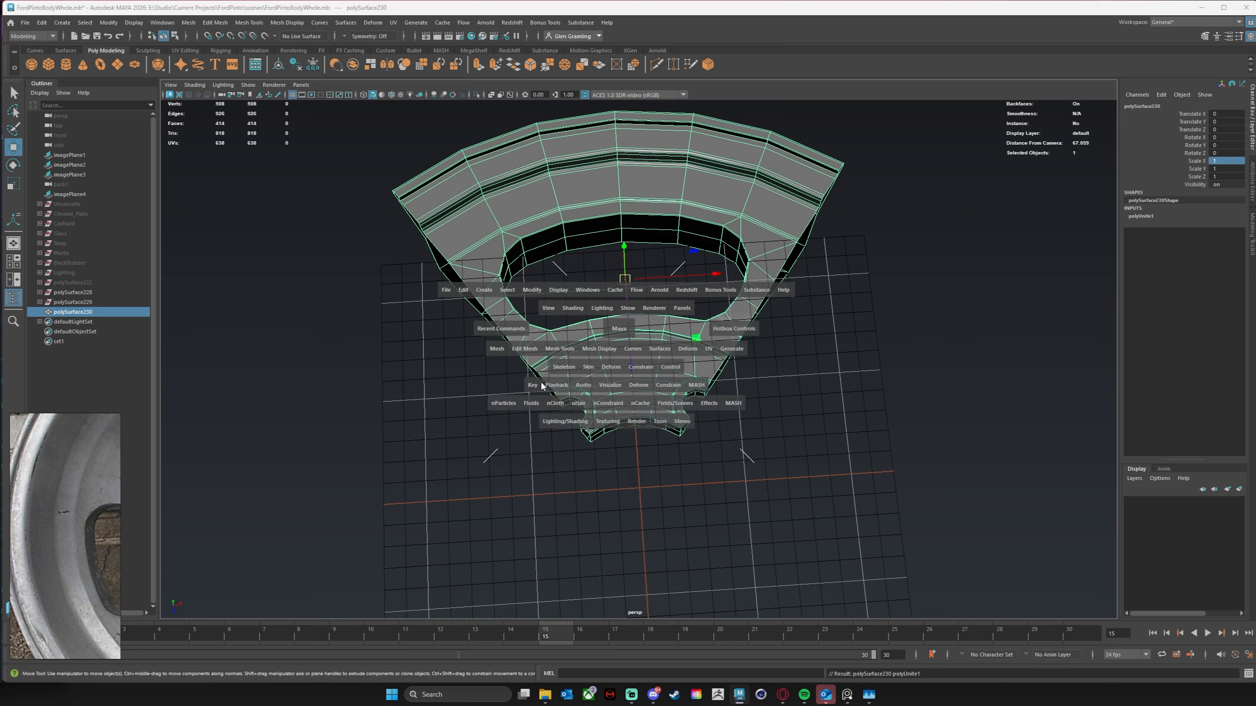
Step: Select the vertices along the centre seam of the combined segment and merge the overlapping pairs
left_click_drag(764, 341, 707, 346, "alt")
right_click_drag(704, 203, 637, 238)
left_click_drag(637, 240, 598, 168, "alt")
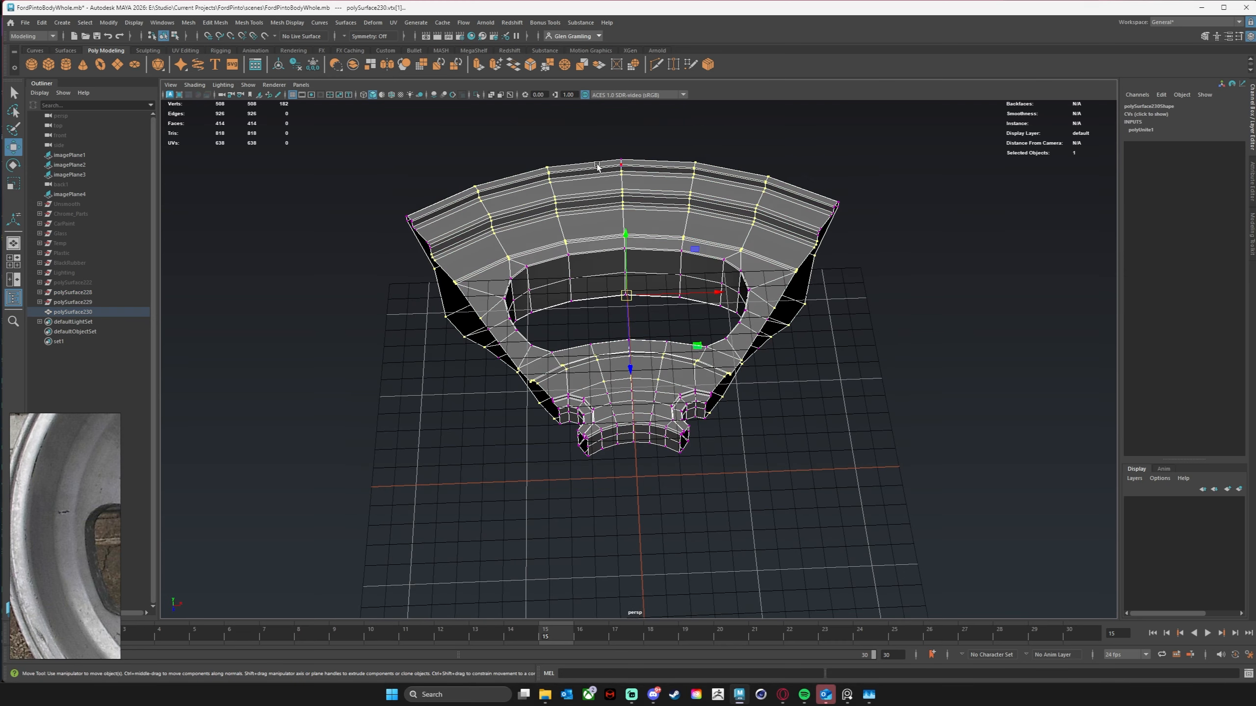
left_click_drag(682, 542, 680, 541, "shift")
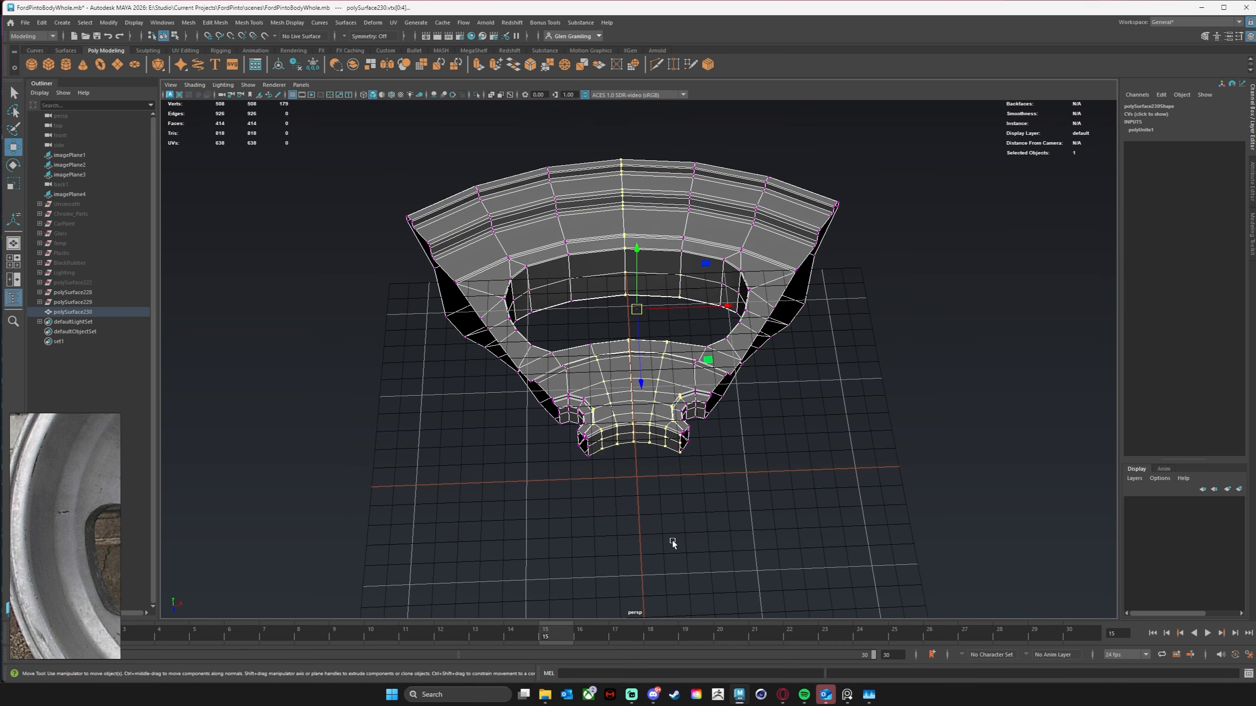
left_click(215, 23)
left_click(226, 138)
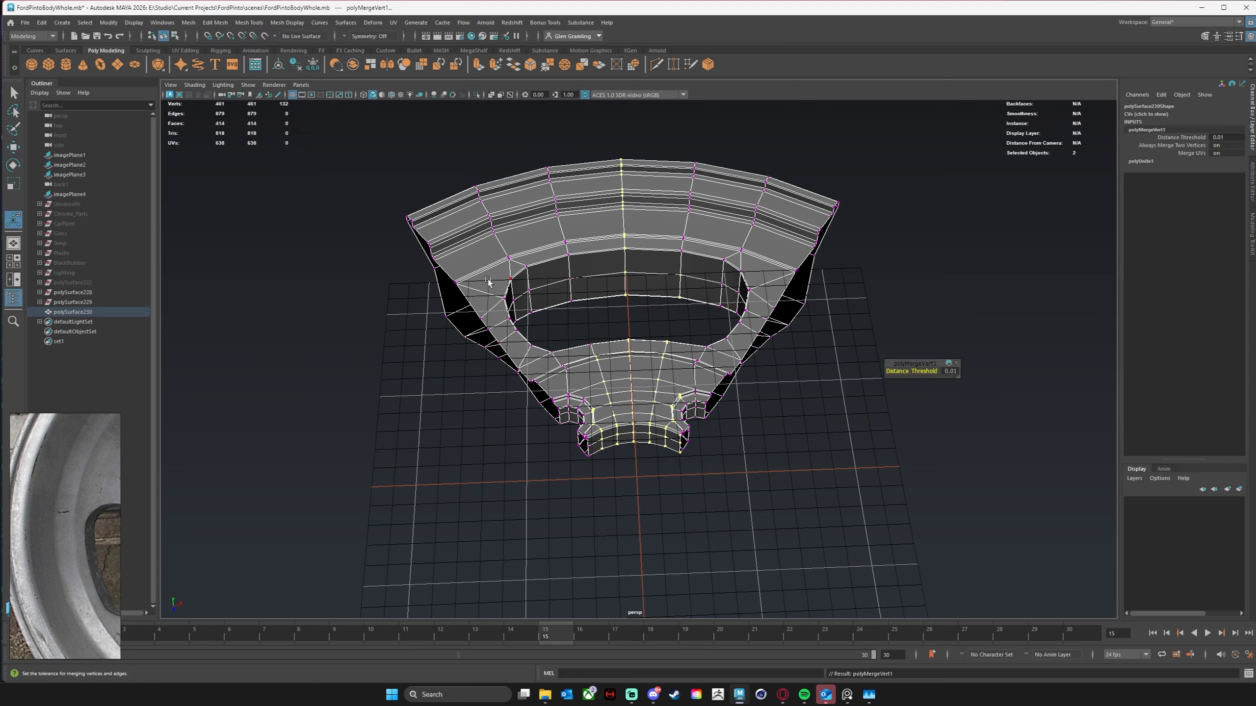
Step: Preview the merged spoke segment smoothed, examine its shading and symmetry, and return to the unsmoothed display
left_click_drag(682, 143, 681, 177, "alt")
right_click_drag(681, 177, 747, 162)
left_click(744, 220)
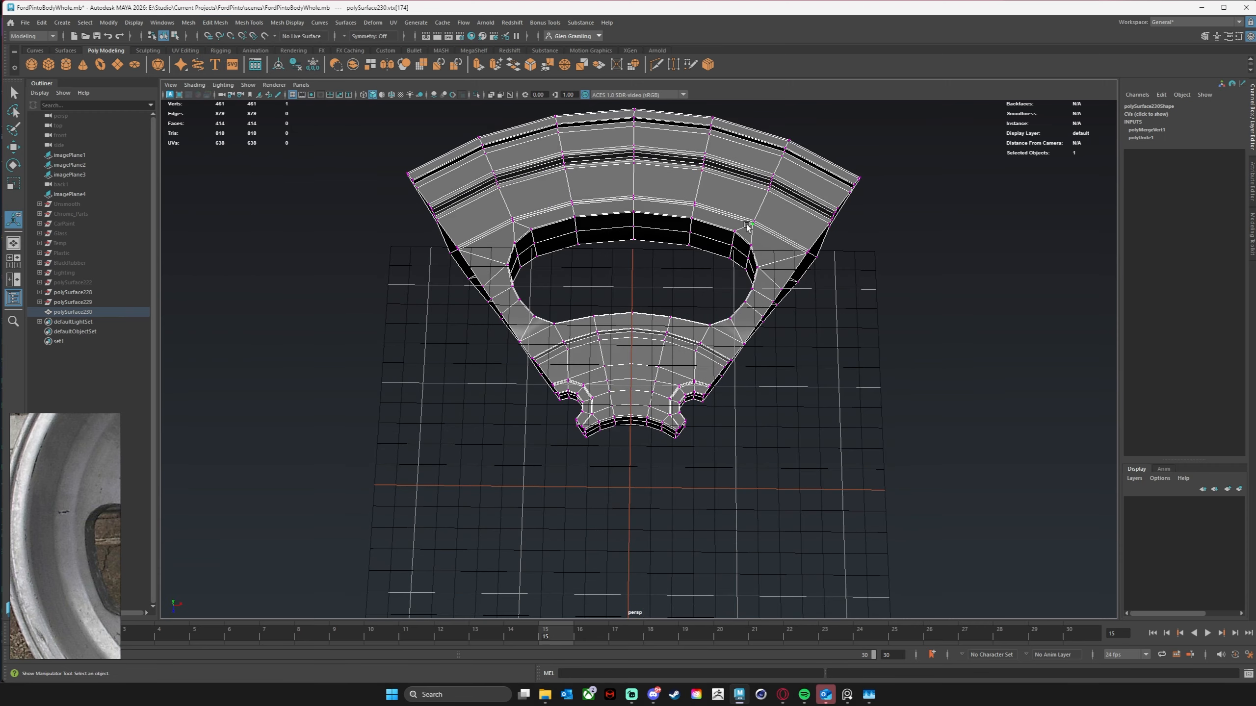
key("3")
left_click(891, 278)
left_click_drag(842, 329, 869, 328, "alt")
right_click_drag(709, 199, 749, 173)
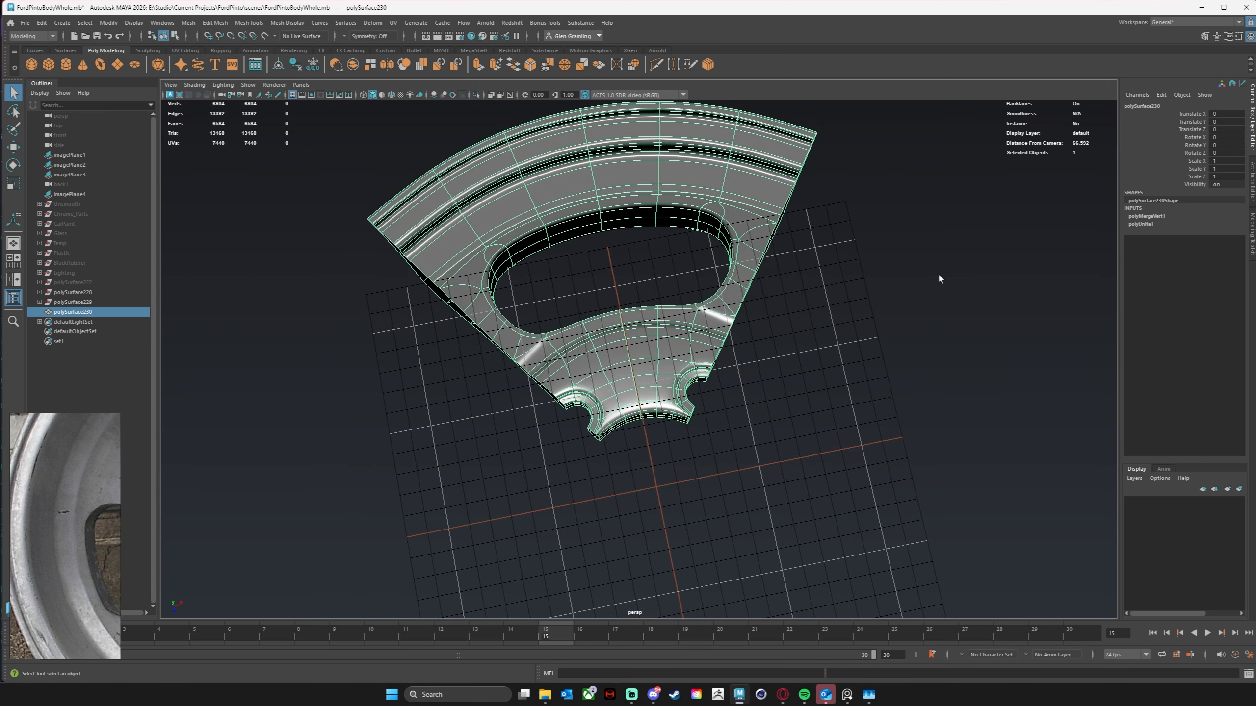
left_click(938, 273)
left_click_drag(876, 297, 851, 285, "alt")
left_click(709, 358)
key("1")
left_click_drag(820, 420, 902, 454, "alt")
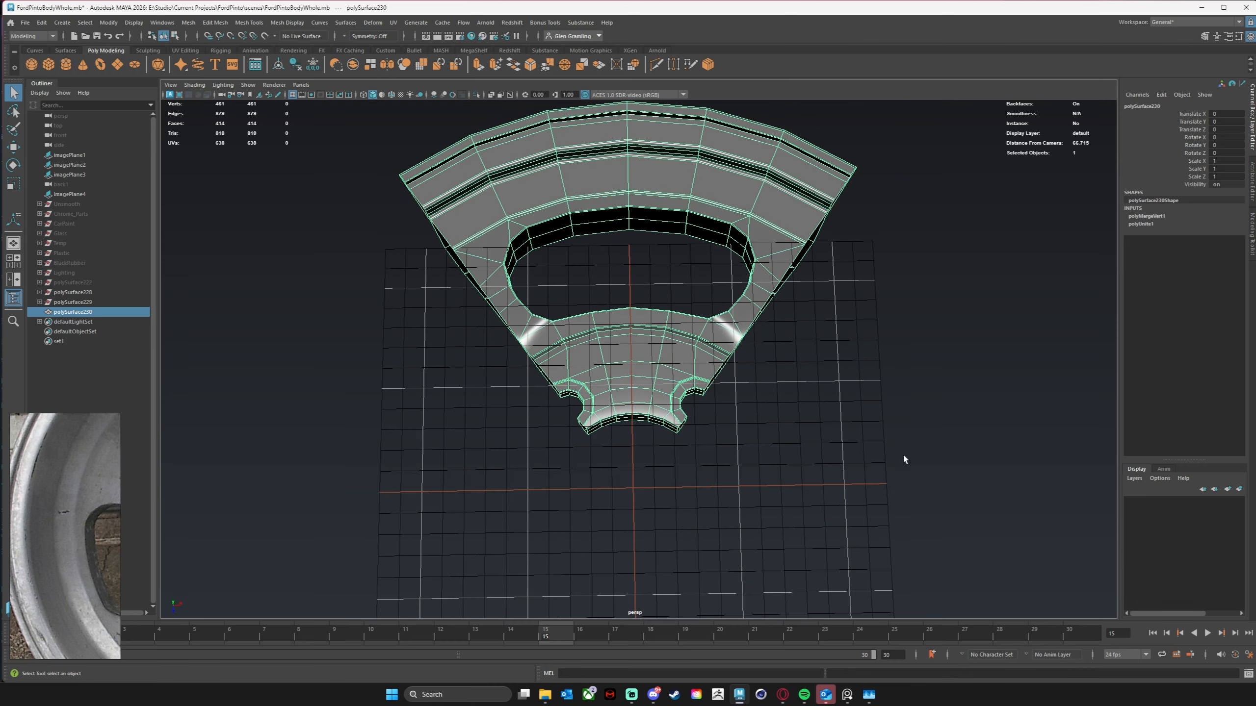
Step: Snap the full segment's pivot to the grid origin at the centre of the wheel
scroll(903, 454, "down", 1)
key("w")
left_click_drag(648, 437, 644, 444, "alt")
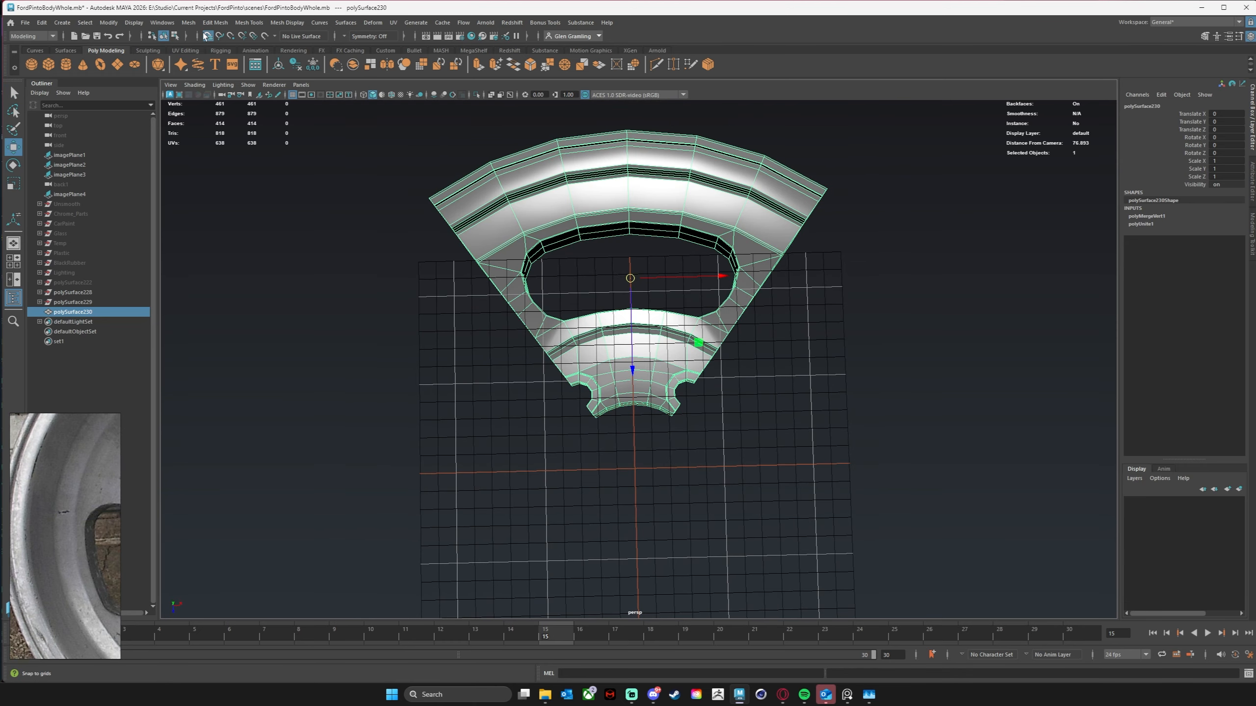
key("d")
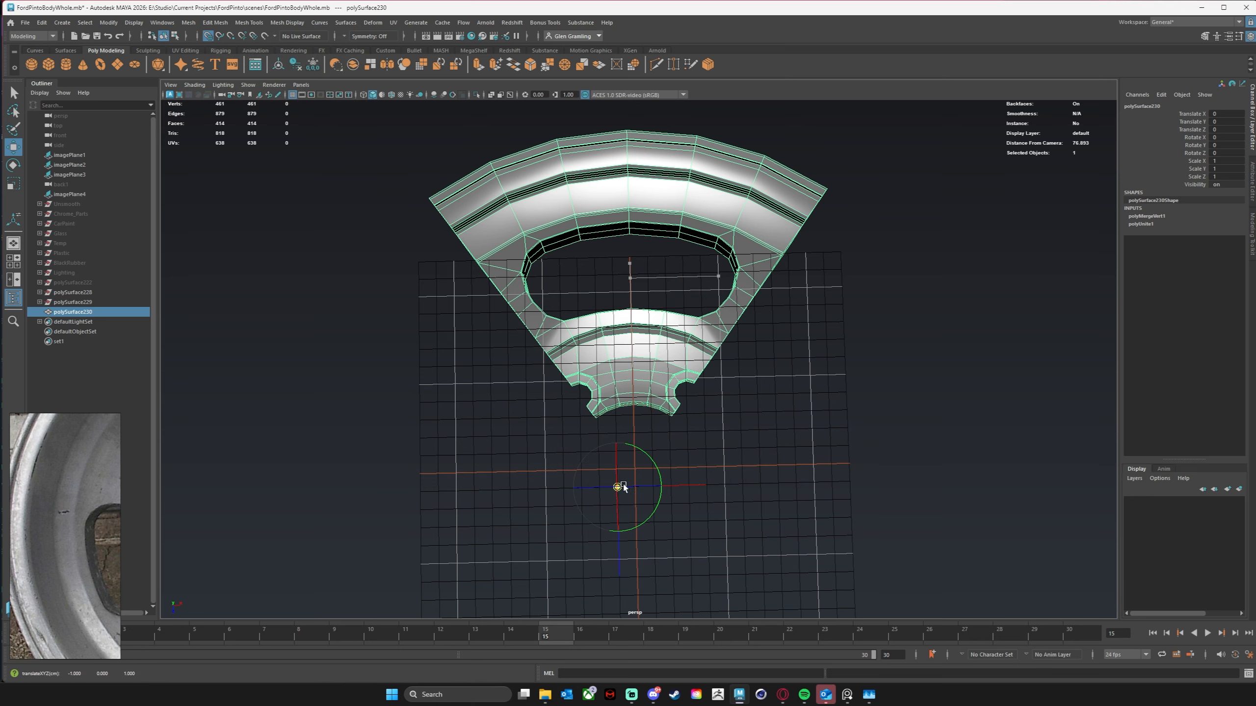
left_click_drag(897, 428, 816, 367, "alt")
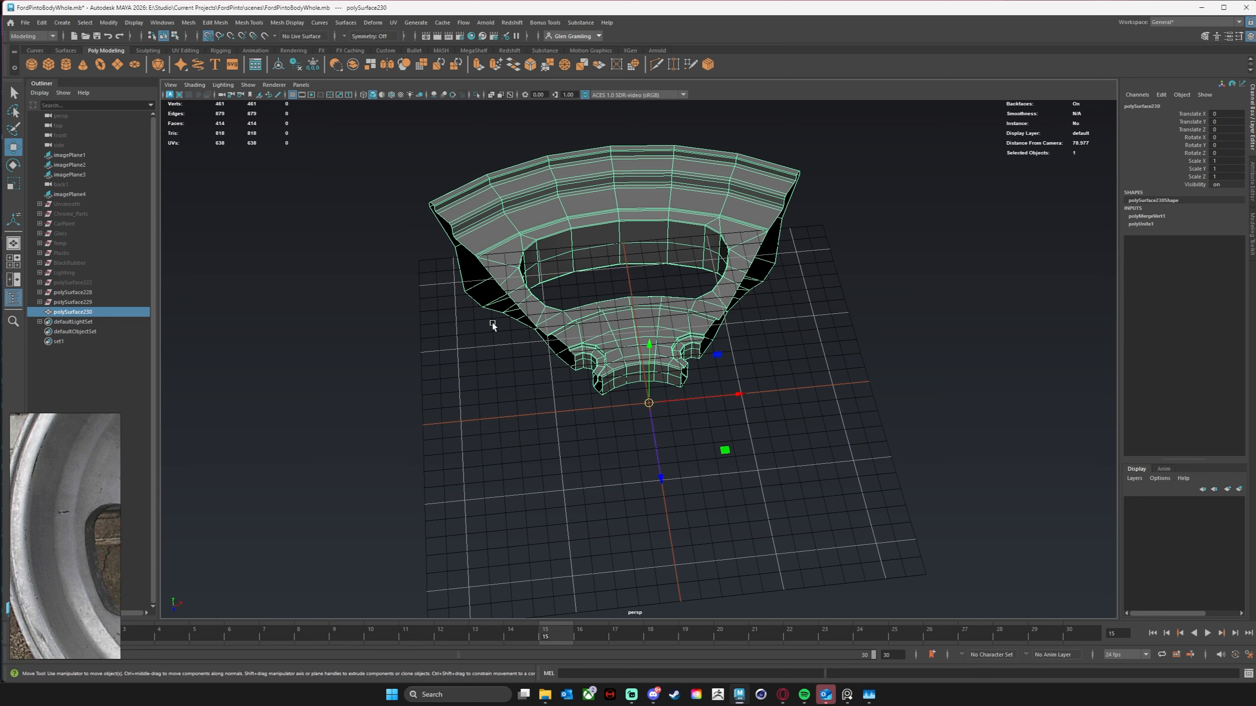
Step: Create four evenly rotated copies of the segment around the hub with Duplicate Special to complete the wheel
middle_click_drag(565, 339, 472, 354, "alt")
right_click_drag(472, 354, 524, 328, "alt")
middle_click_drag(524, 328, 552, 342, "alt")
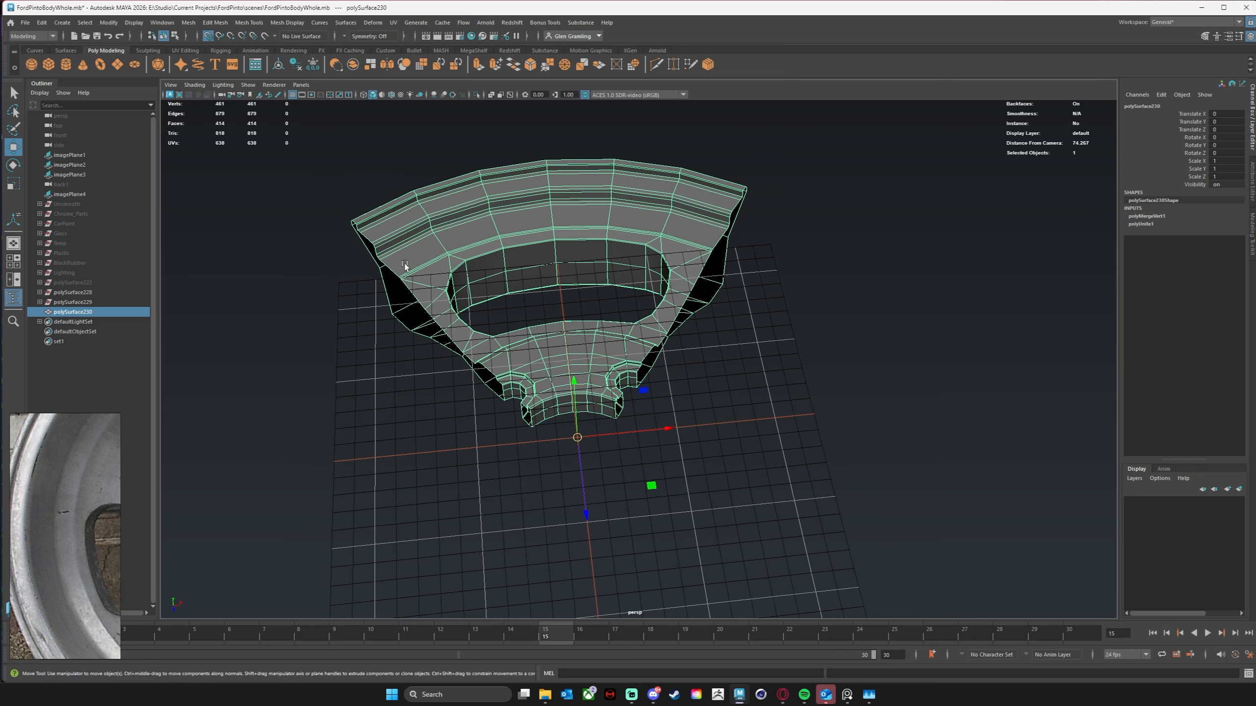
left_click(45, 24)
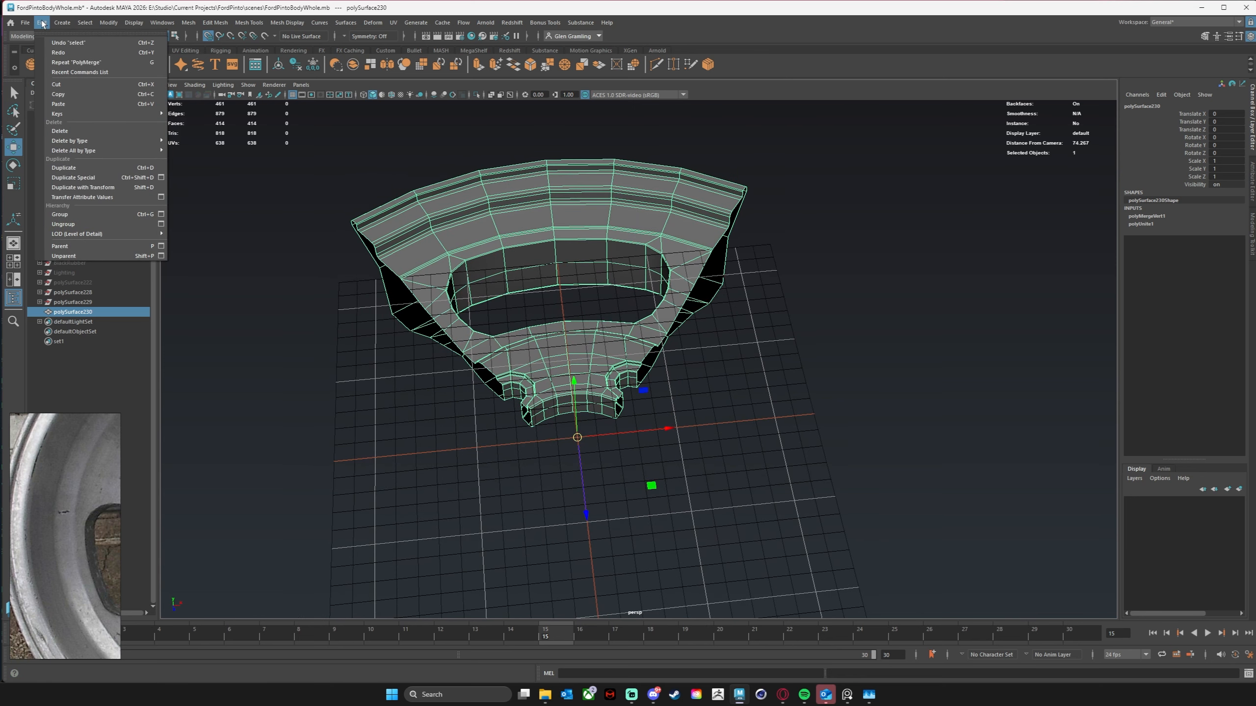
left_click(91, 179)
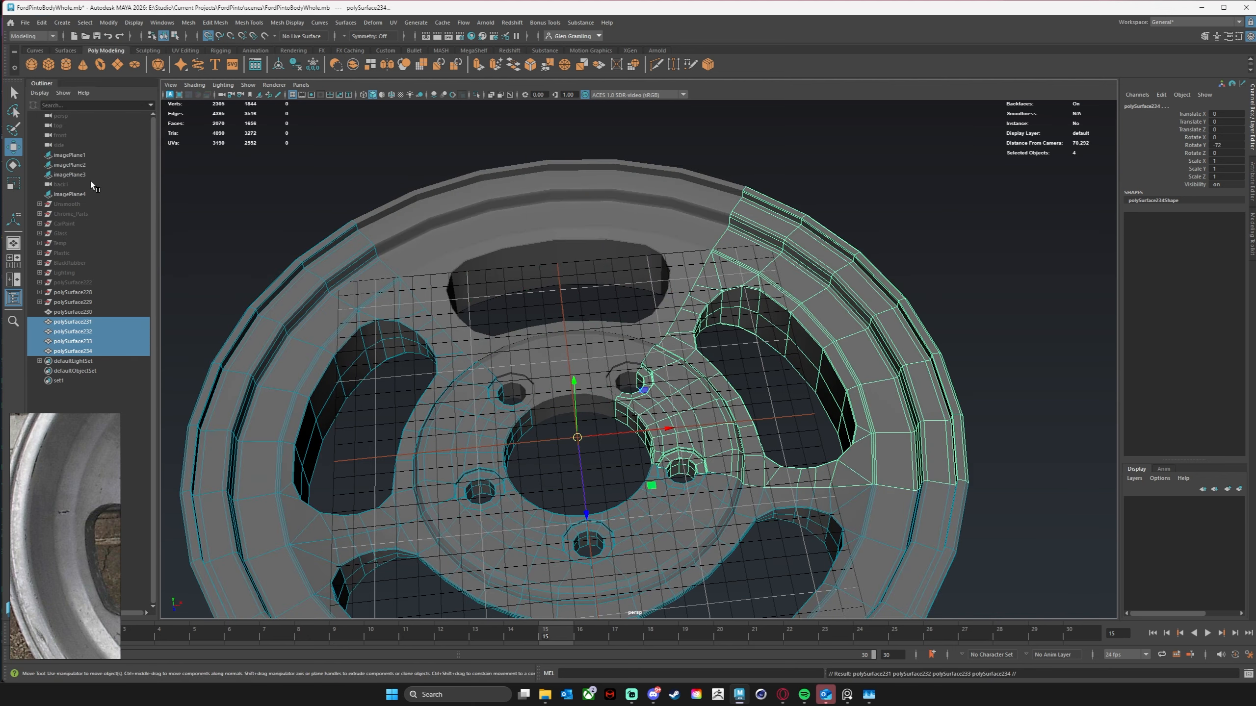
middle_click_drag(900, 528, 913, 420, "alt")
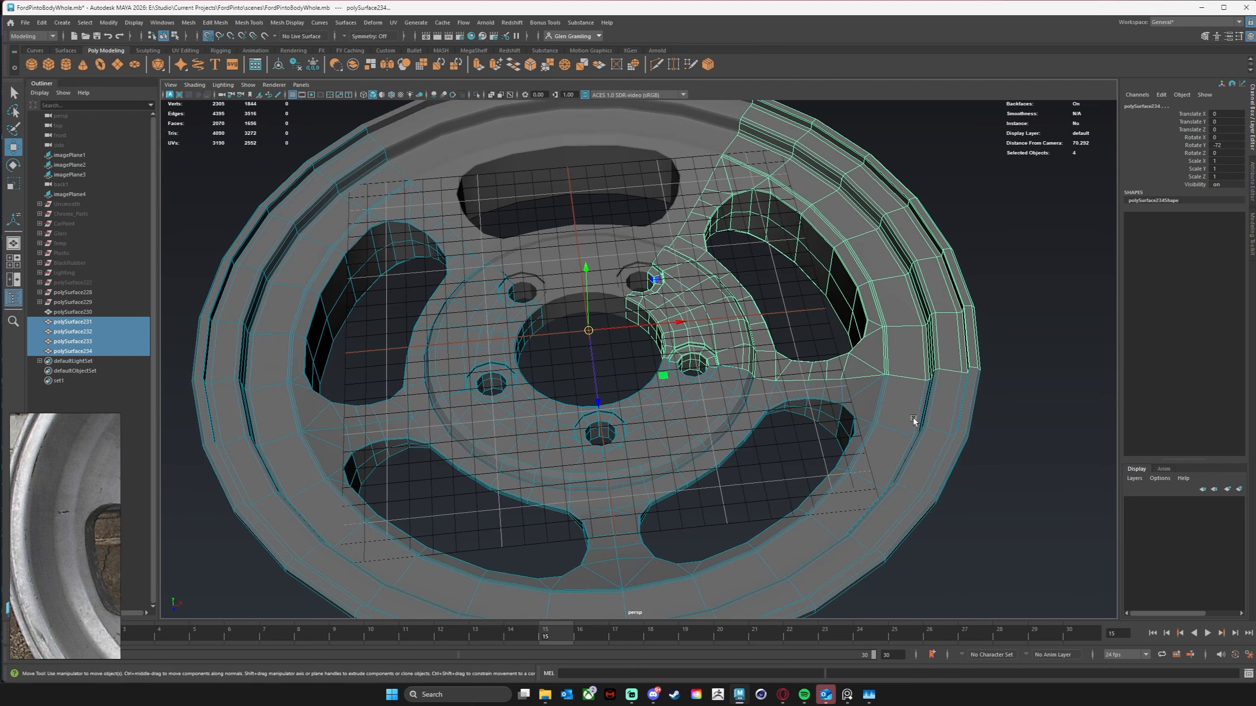
right_click_drag(913, 421, 804, 455, "alt")
left_click(771, 536)
left_click_drag(769, 533, 782, 537, "alt")
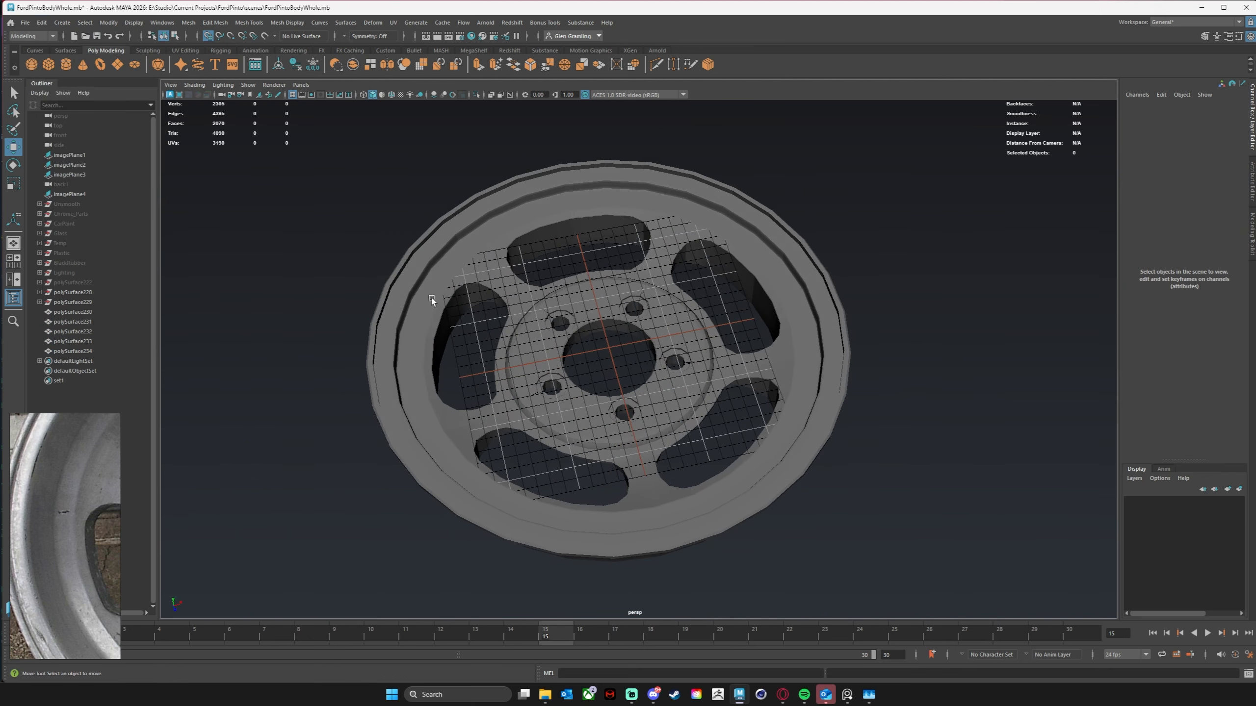
Step: Select all five wheel segments and combine them into one mesh
left_click_drag(466, 260, 466, 261)
left_click_drag(559, 342, 566, 336, "alt")
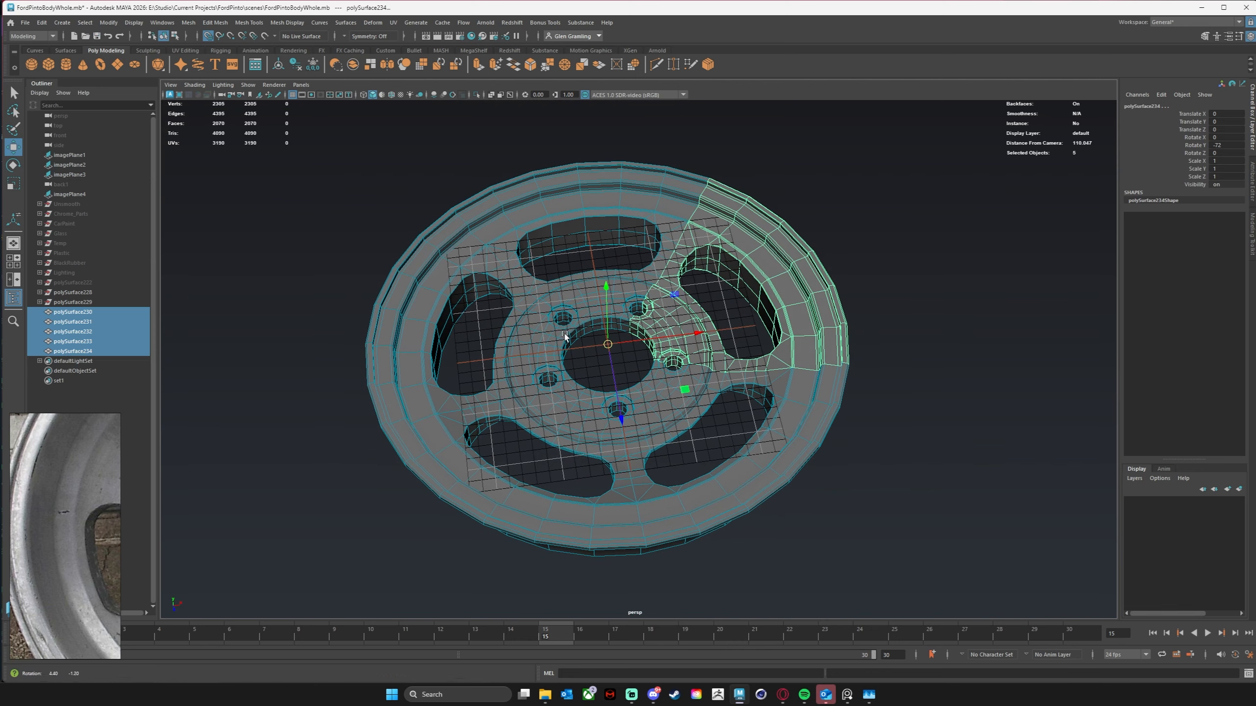
left_click_drag(344, 145, 906, 543)
key("space")
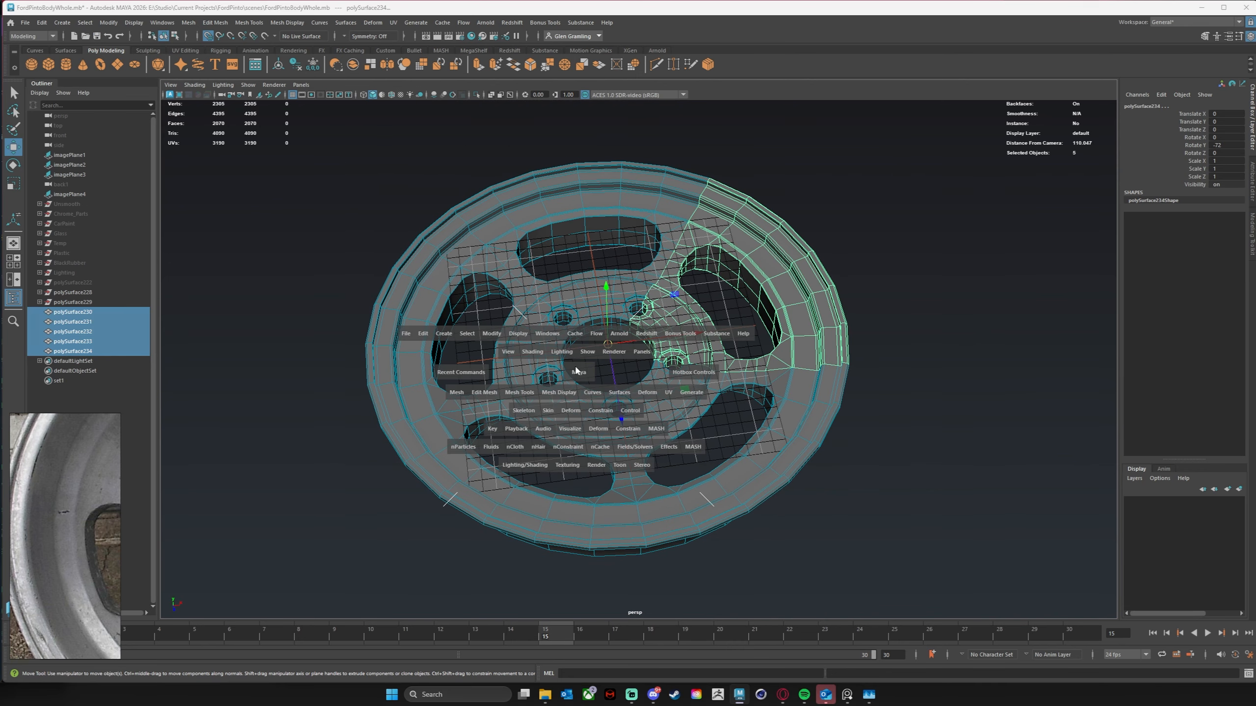
left_click(454, 393)
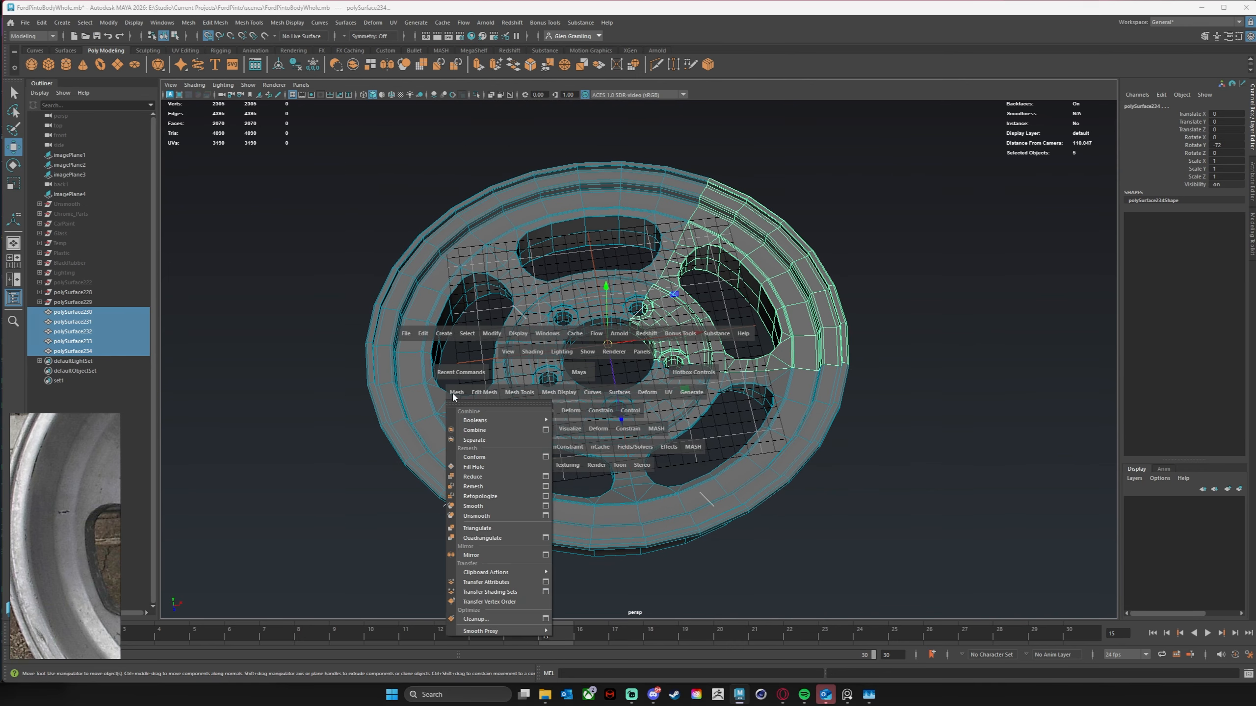
left_click(468, 429)
key("space")
left_click(416, 390)
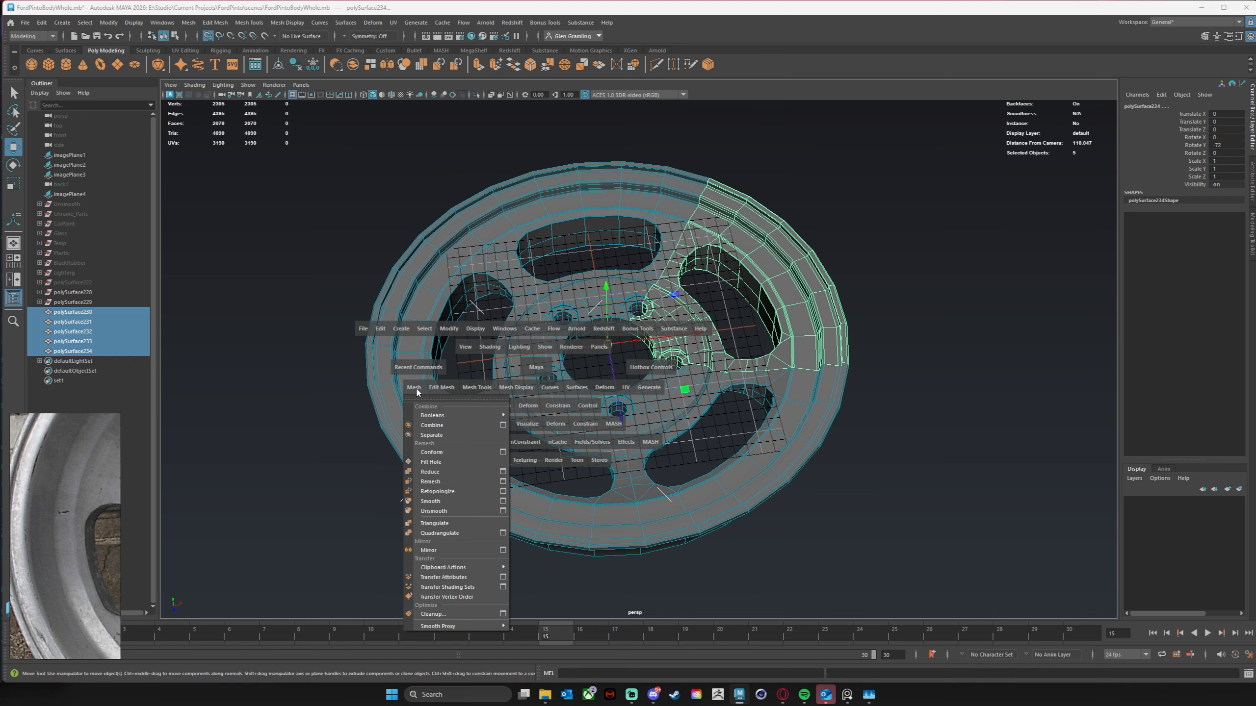
left_click(441, 426)
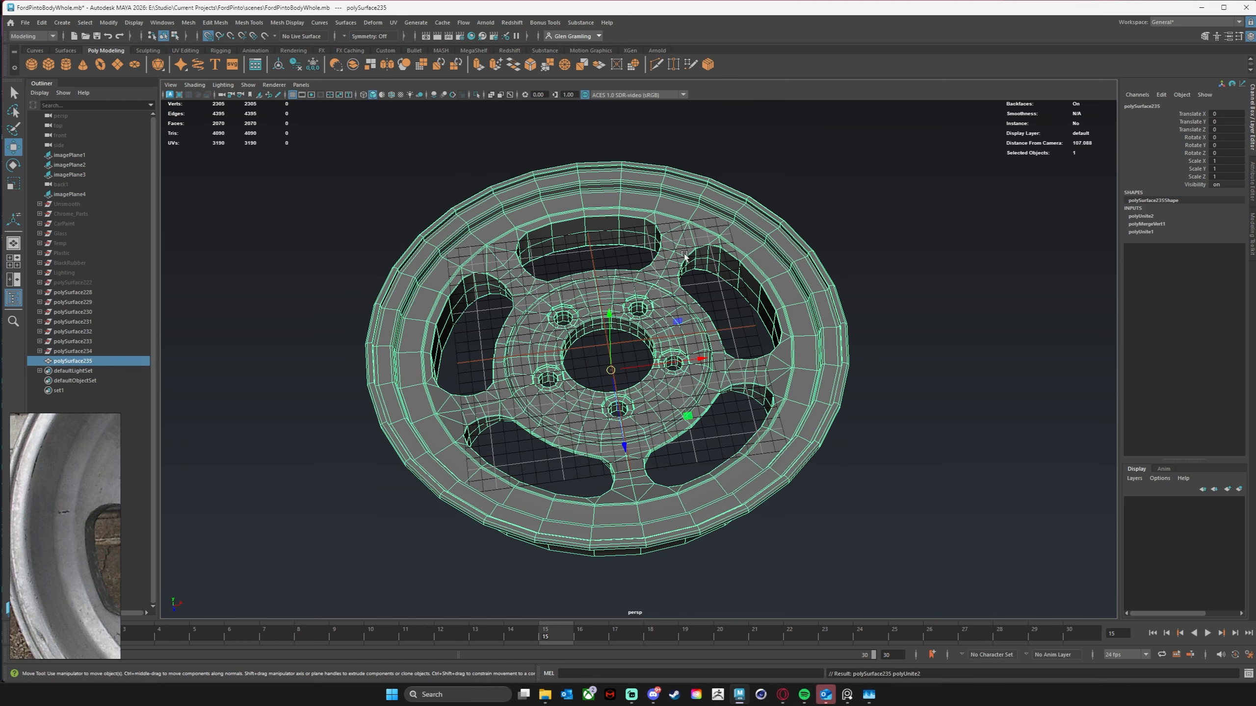
Step: Merge the overlapping vertices across the whole wheel mesh and hide the grid
left_click_drag(677, 371, 669, 368, "alt")
right_click_drag(603, 194, 556, 195)
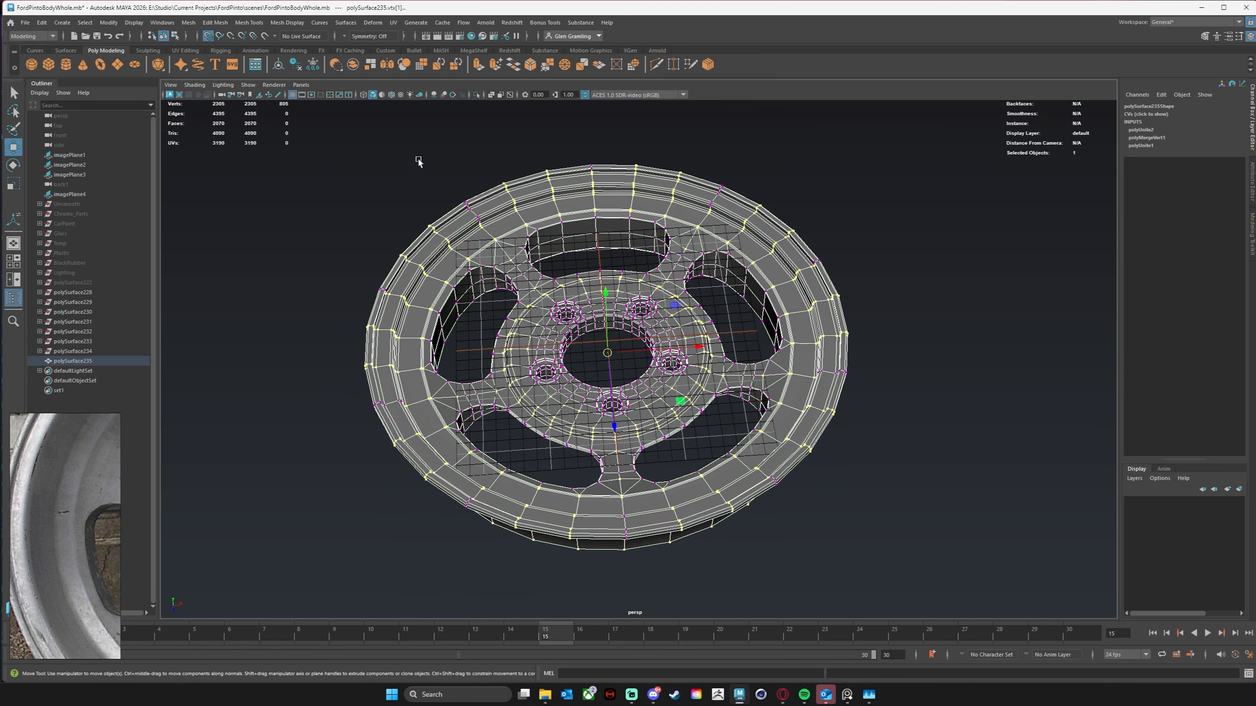
left_click_drag(522, 295, 904, 549)
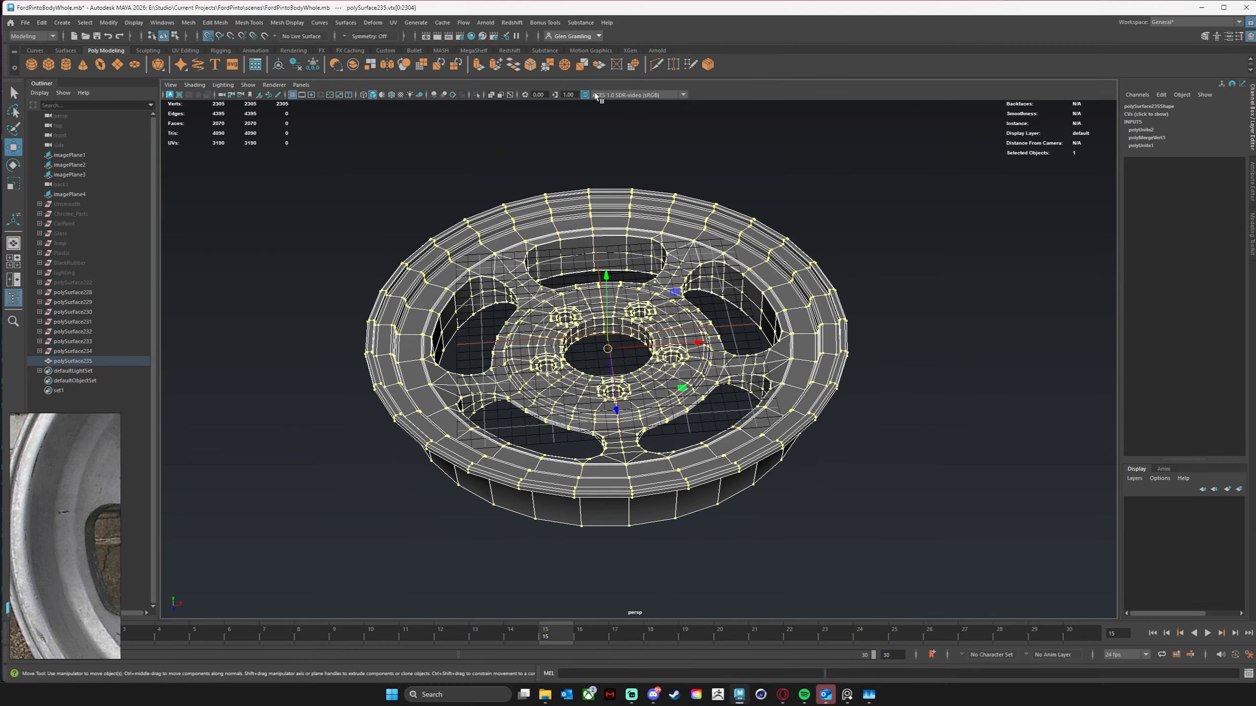
left_click(206, 23)
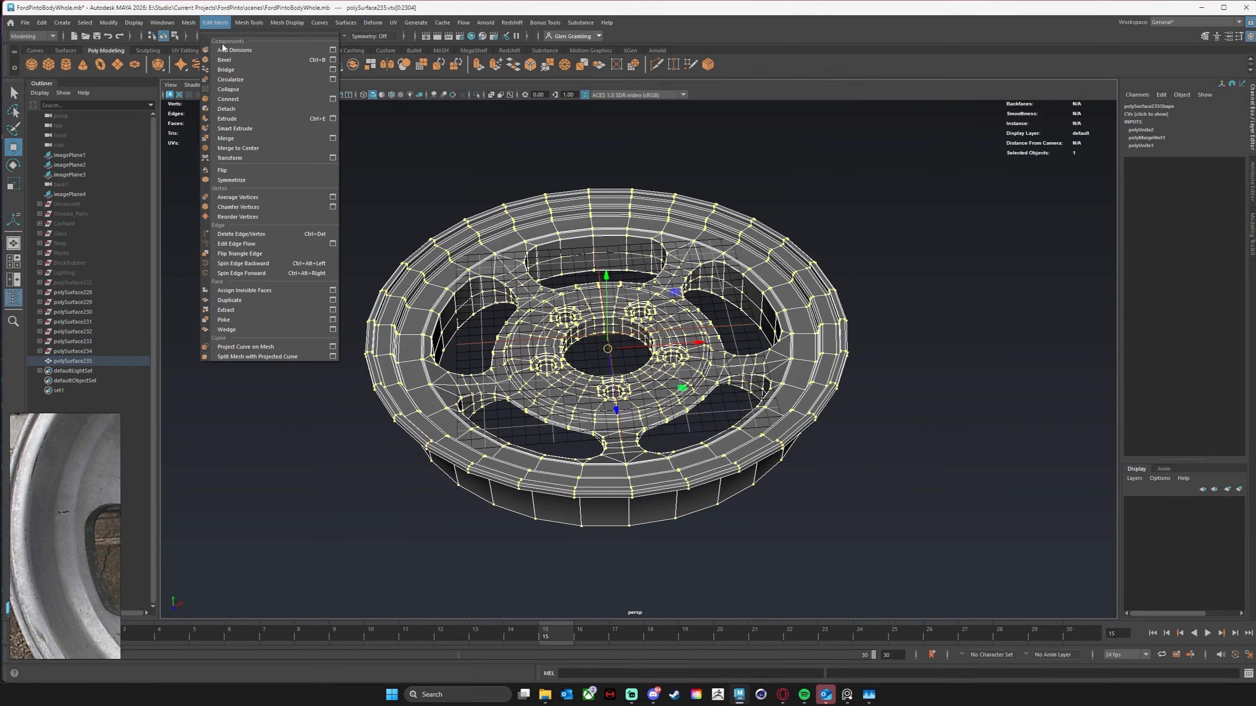
left_click(242, 138)
left_click_drag(308, 160, 692, 215, "alt")
right_click(695, 216)
left_click(738, 199)
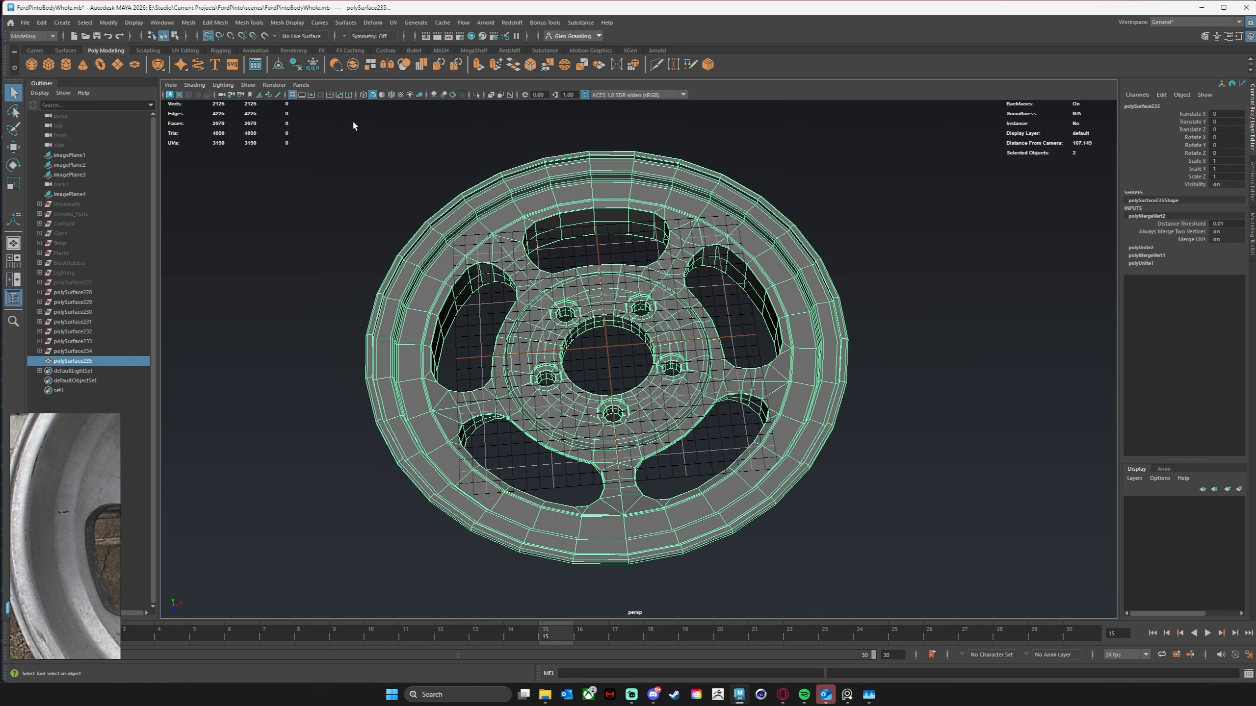
left_click(293, 95)
left_click(869, 276)
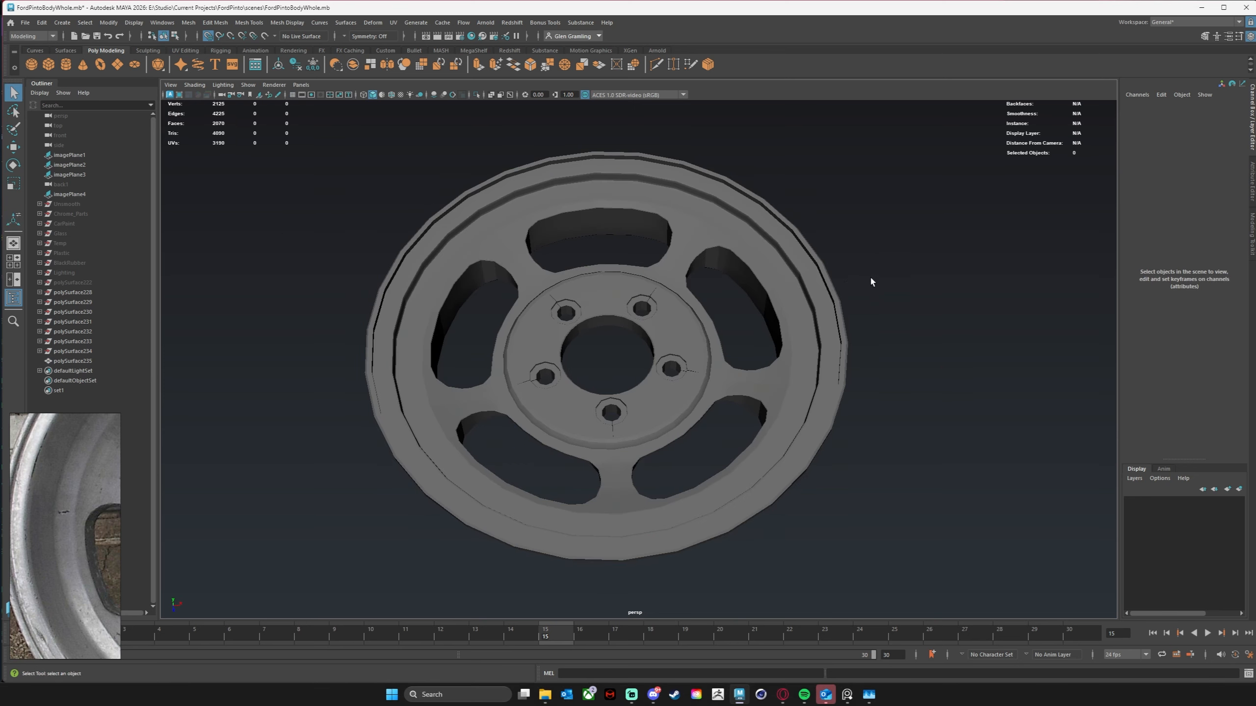
Step: Examine the smoothed wheel up close around the hub and lug holes, returning the mesh to the unsmoothed display
key("3")
left_click(891, 340)
mouse_move(890, 340)
left_mouse_down("alt")
mouse_move(886, 353)
mouse_move(925, 355)
mouse_move(764, 347)
left_mouse_up("alt")
right_click_drag(762, 346, 1097, 360, "alt")
left_click_drag(727, 347, 610, 304, "alt")
left_click(629, 338)
key("1")
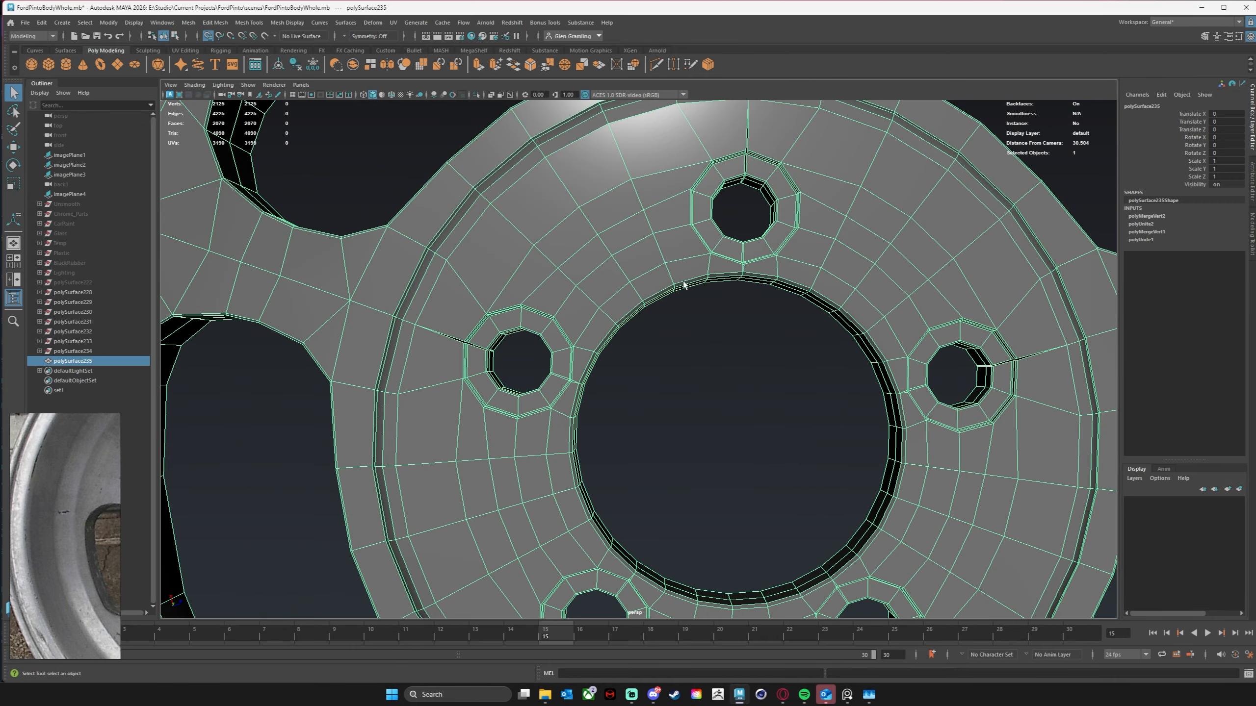
Step: Examine the mesh seam between the top lug hole and the central hub opening up close
right_click_drag(683, 282, 983, 292, "alt")
middle_click_drag(736, 247, 509, 322, "alt")
right_click_drag(509, 321, 889, 309, "alt")
middle_click_drag(487, 200, 528, 291, "alt")
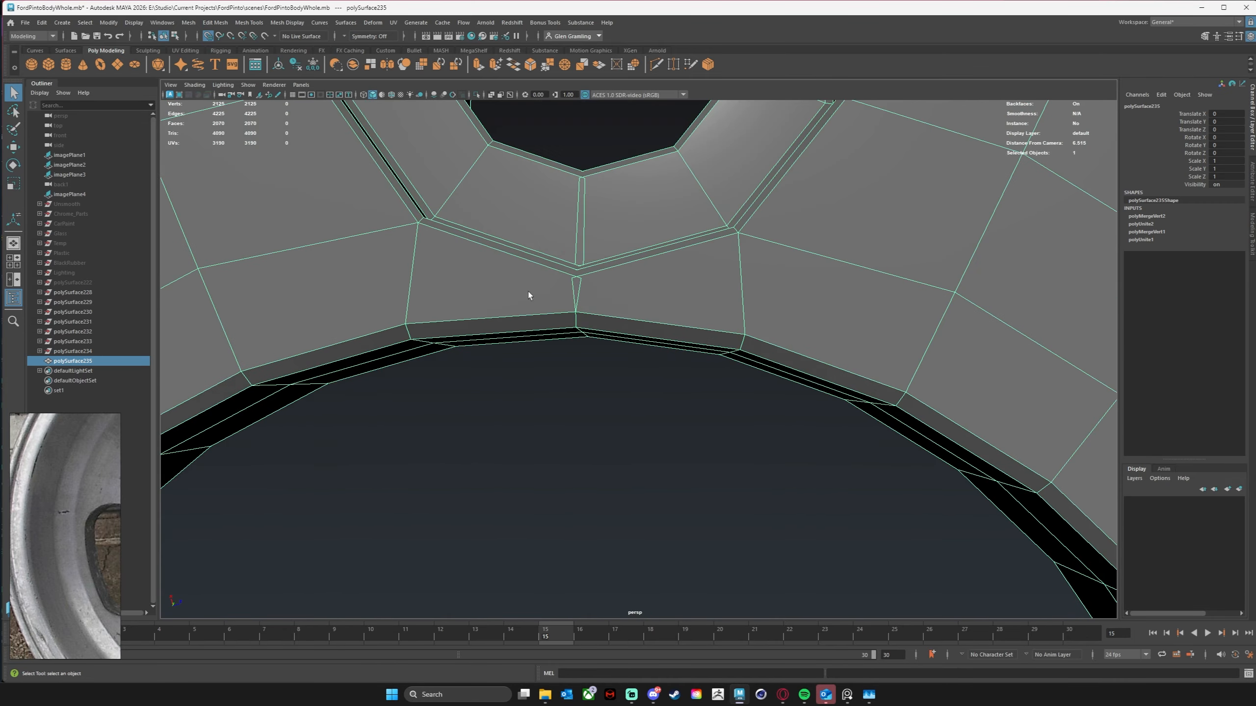
right_click_drag(529, 292, 781, 287, "alt")
middle_click_drag(638, 247, 687, 351, "alt")
left_click_drag(687, 329, 673, 350, "alt")
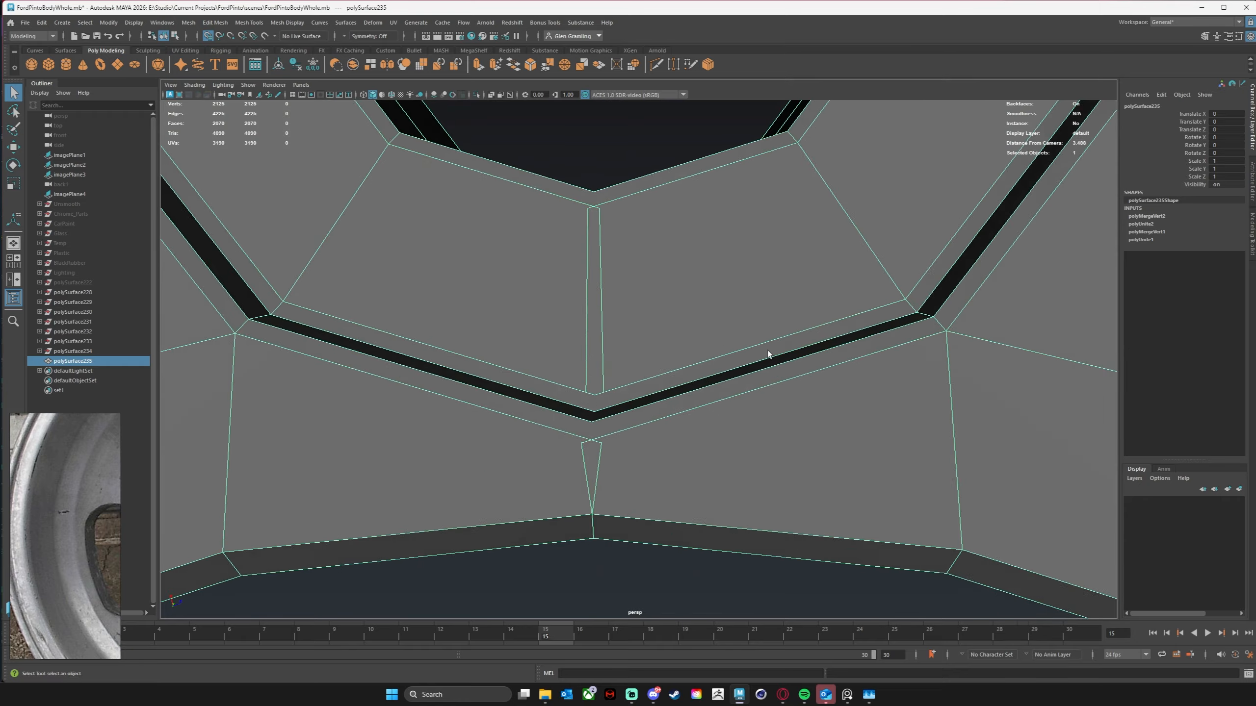
right_click_drag(768, 354, 207, 297, "alt")
middle_click_drag(795, 386, 700, 238, "alt")
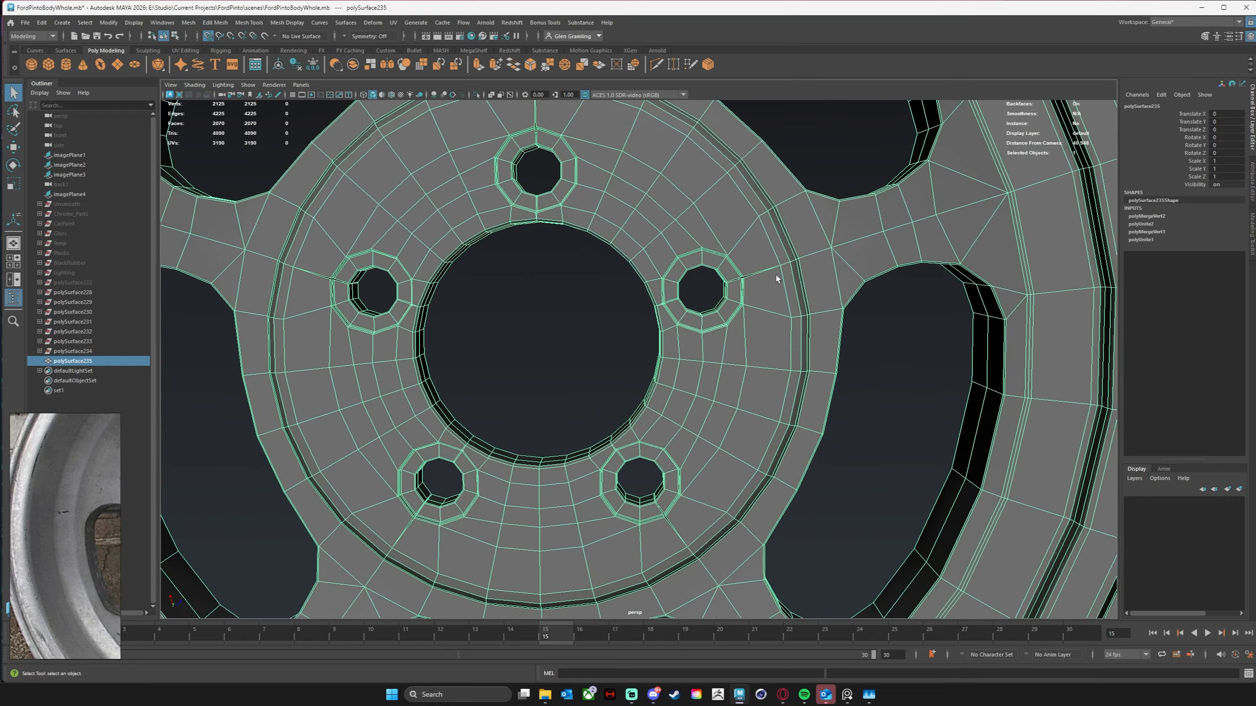
Step: Examine the topology of the whole wheel around the spokes, lug holes and hub opening from several angles
left_click_drag(776, 277, 757, 254, "alt")
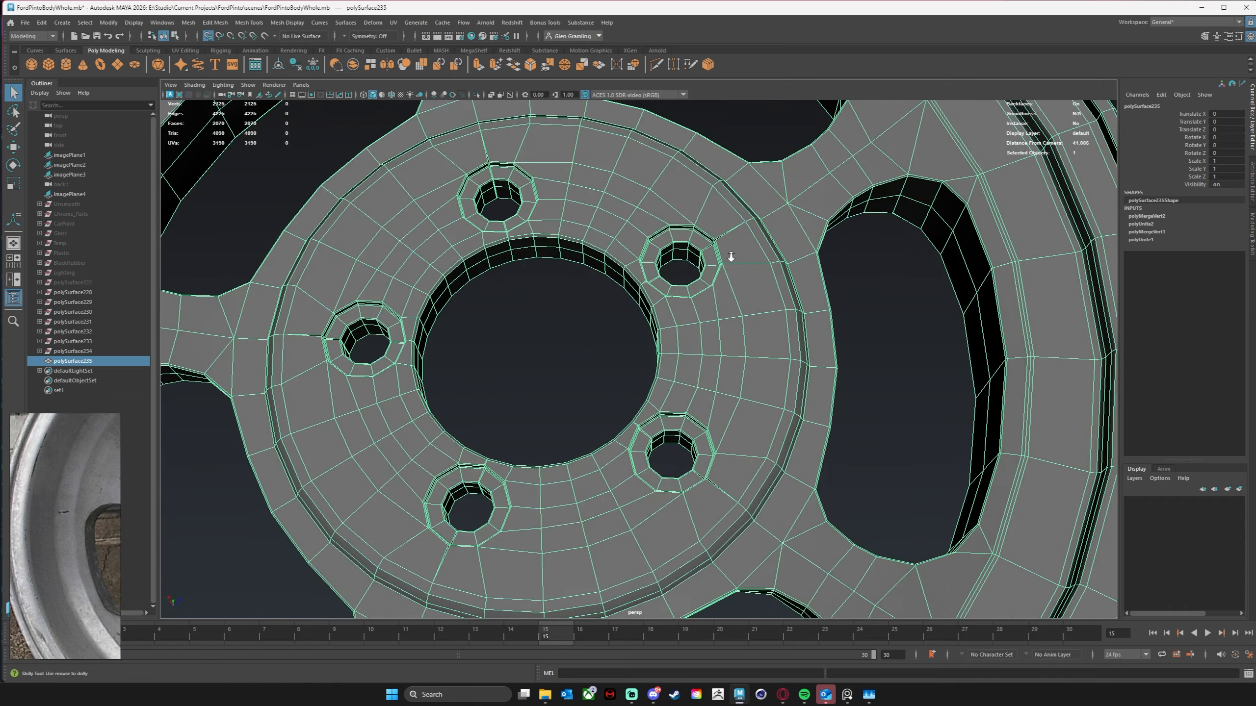
right_click_drag(731, 257, 626, 251, "alt")
left_click_drag(626, 251, 626, 259, "alt")
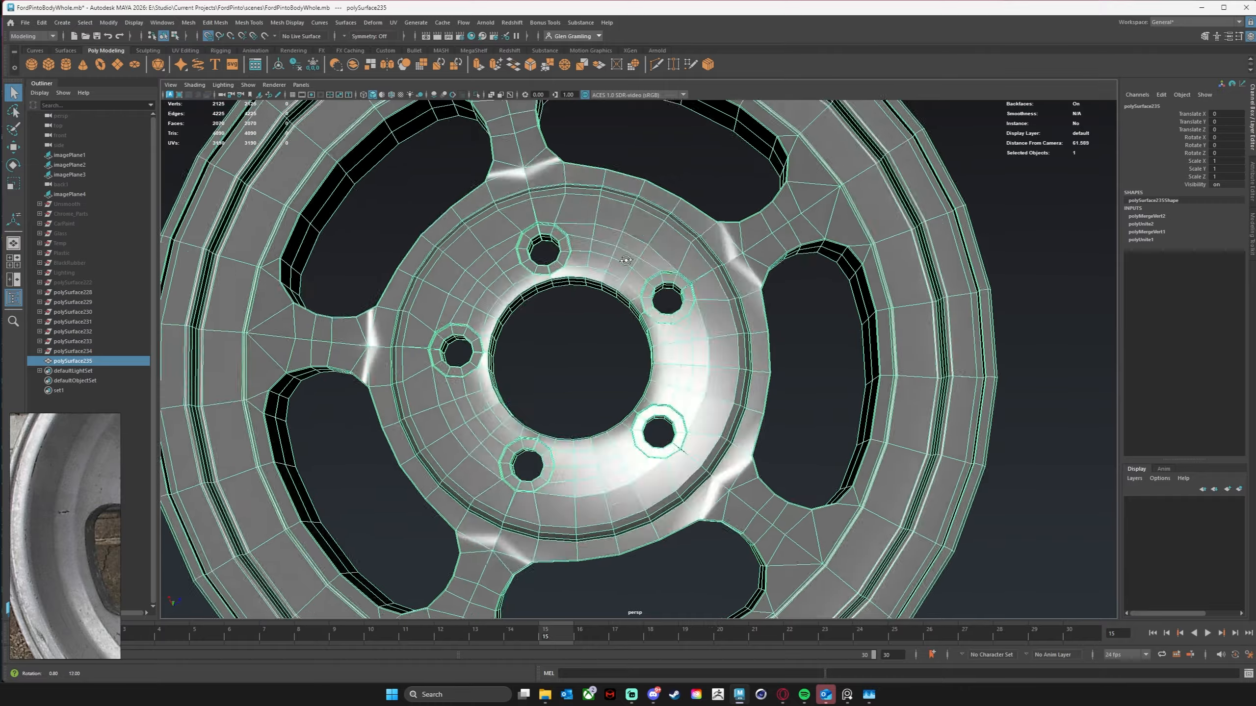
right_click_drag(626, 260, 593, 386, "alt")
middle_click_drag(399, 158, 650, 393, "alt")
left_click_drag(575, 318, 492, 311, "alt")
scroll(643, 299, "up", 2)
scroll(678, 307, "down", 13)
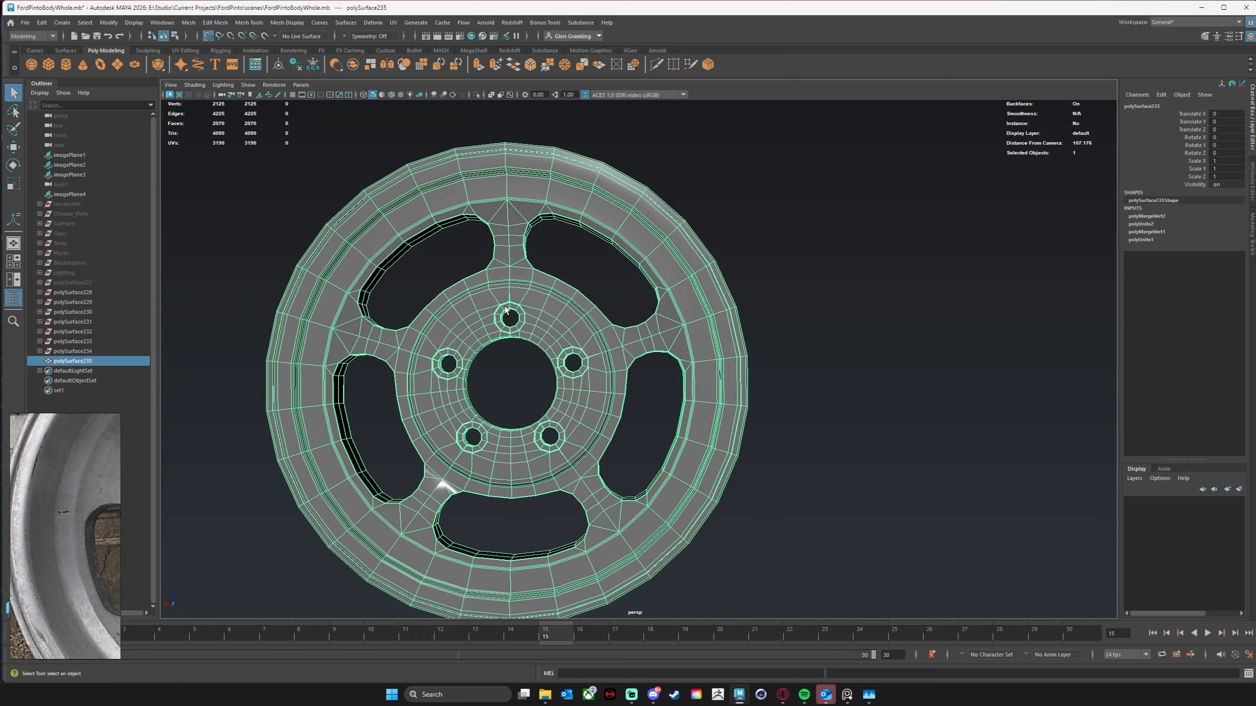
mouse_move(505, 306)
middle_mouse_down("alt")
mouse_move(603, 289)
mouse_move(483, 308)
middle_mouse_up("alt")
right_click_drag(484, 308, 569, 280, "alt")
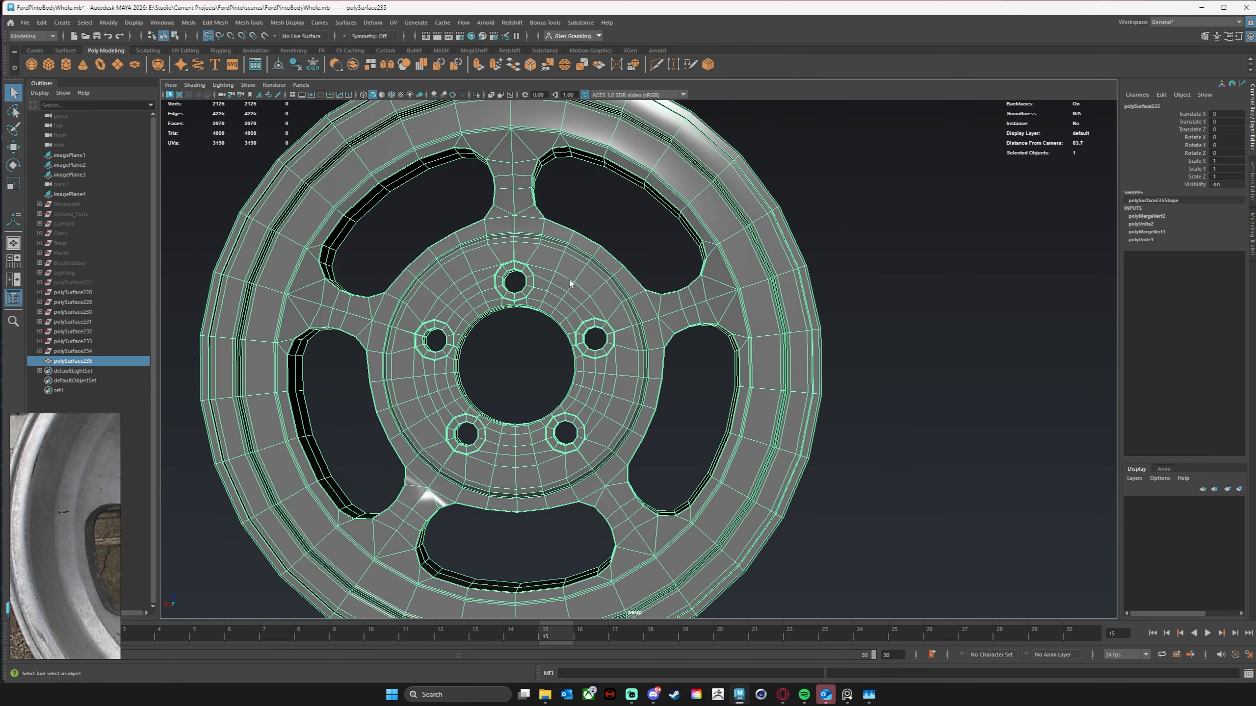
middle_click_drag(569, 280, 582, 331, "alt")
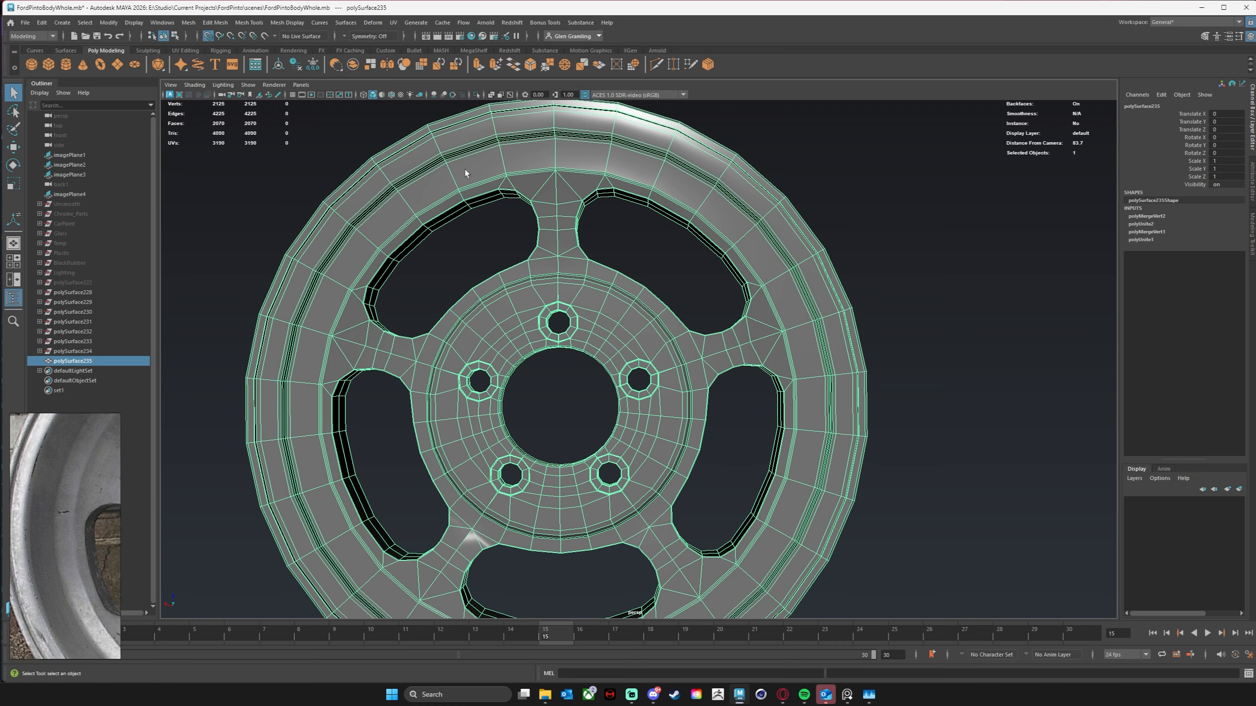
right_click_drag(555, 396, 625, 449, "alt")
left_click(592, 426)
left_click(641, 340)
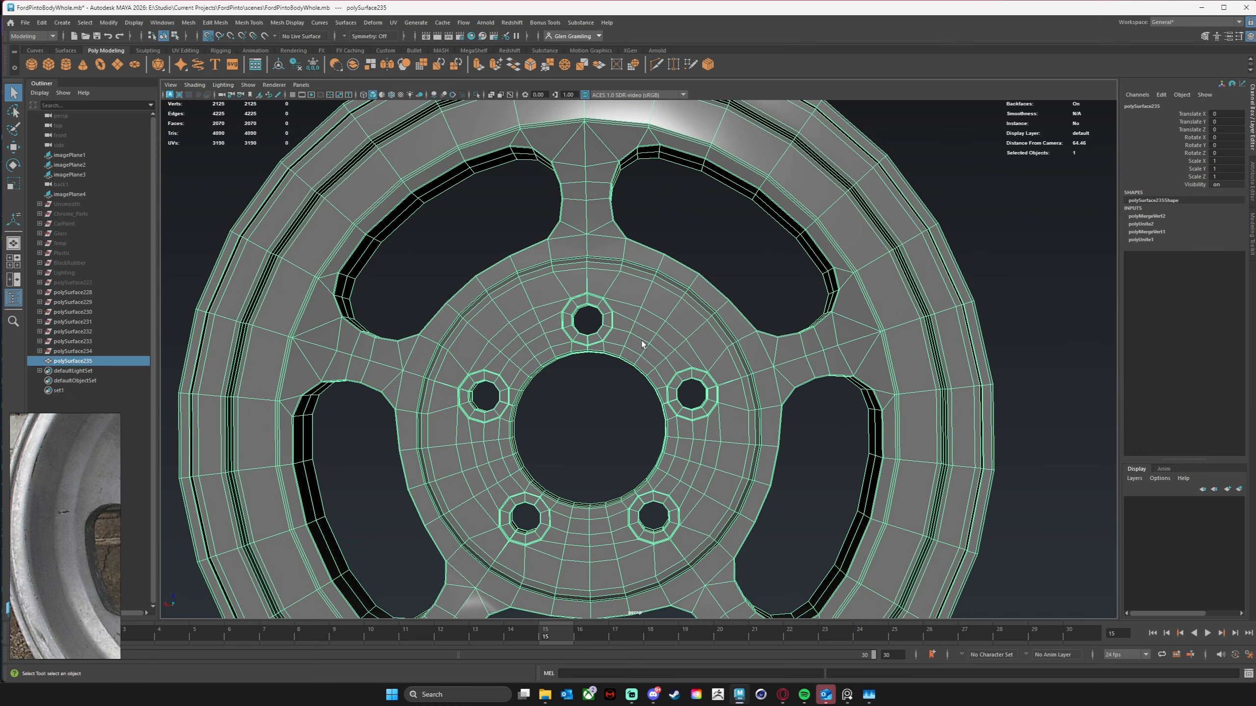
key("w")
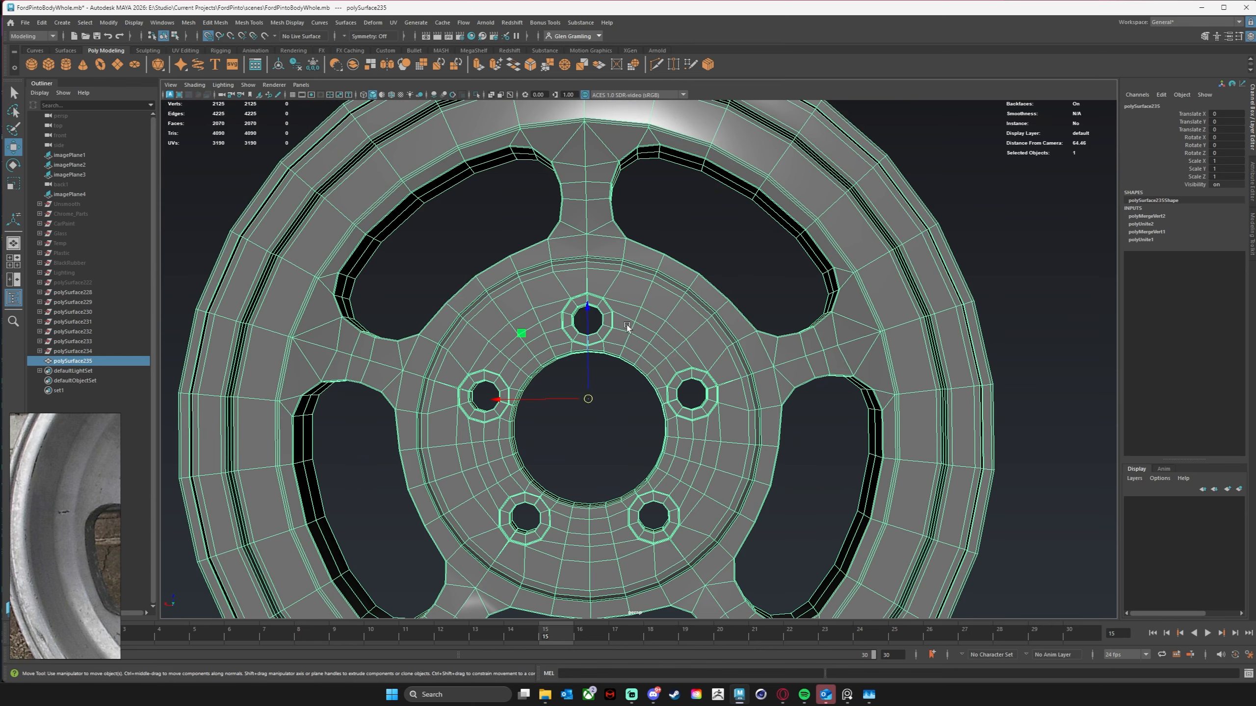
key("space")
key("space")
left_click_drag(714, 293, 695, 270, "alt")
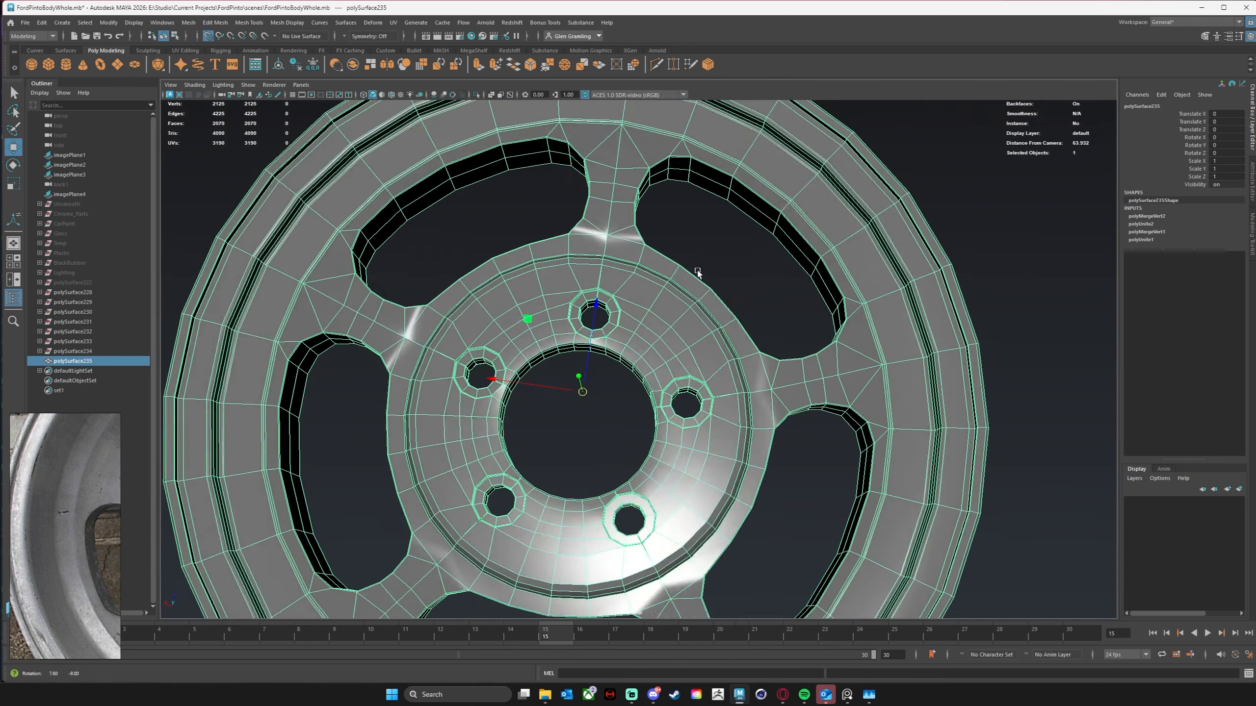
Step: Merge the split vertices where the open seam meets the outer edge of the top lug hole's recess
right_click_drag(697, 271, 869, 322, "alt")
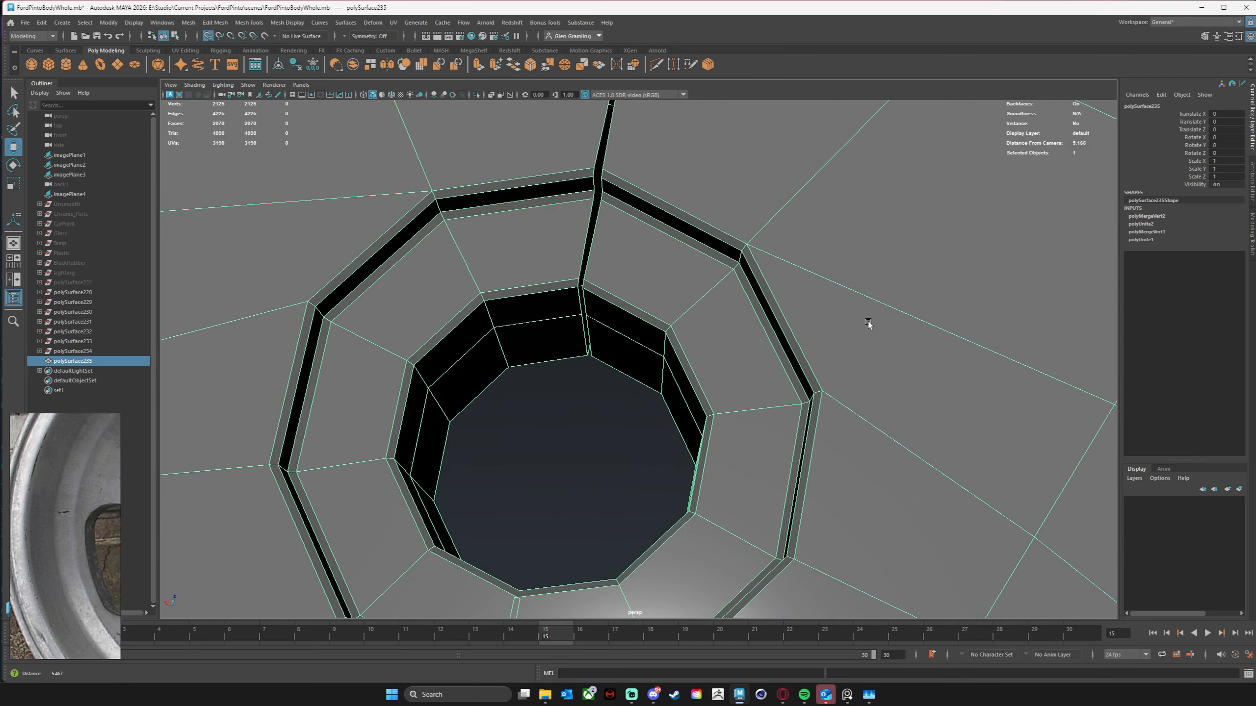
middle_click_drag(577, 168, 600, 260, "alt")
right_click_drag(630, 233, 562, 220)
left_click_drag(665, 289, 656, 332, "alt")
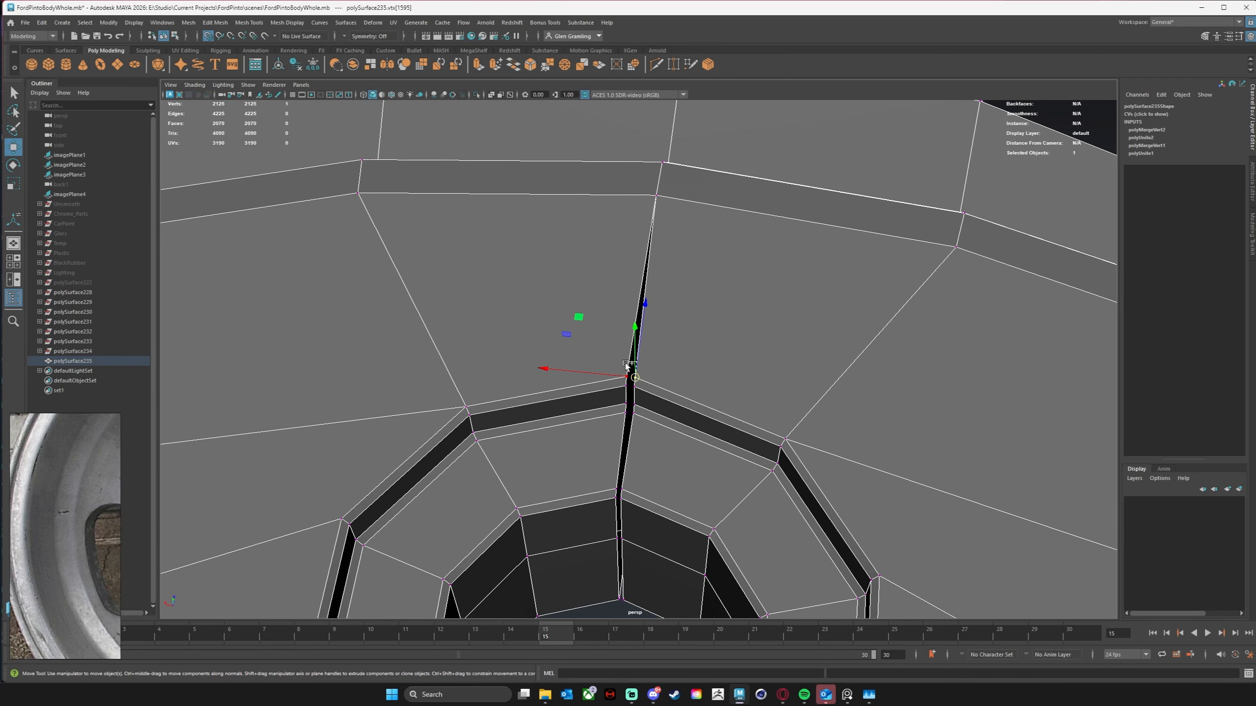
left_click(565, 68)
Step: Merge the three following split vertex pairs down the stepped rim of the lug hole recess
middle_click_drag(731, 339, 724, 262, "alt")
right_click_drag(724, 262, 863, 353, "alt")
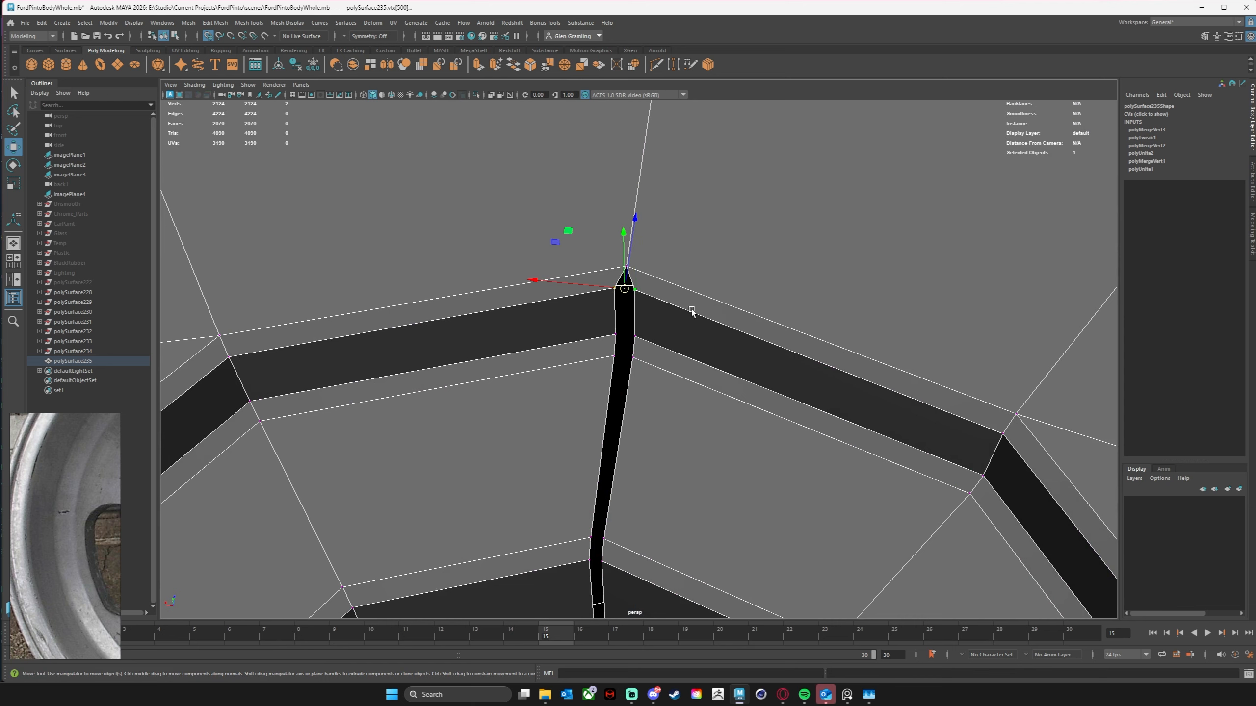
key("g")
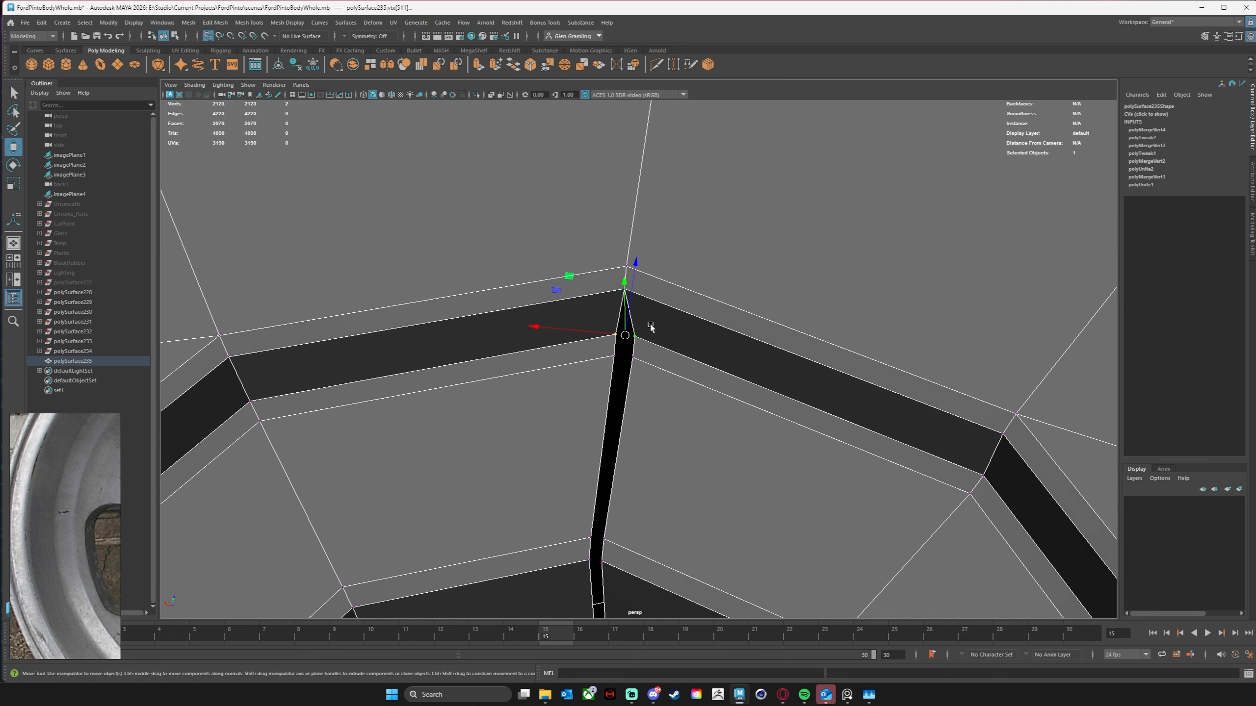
key("g")
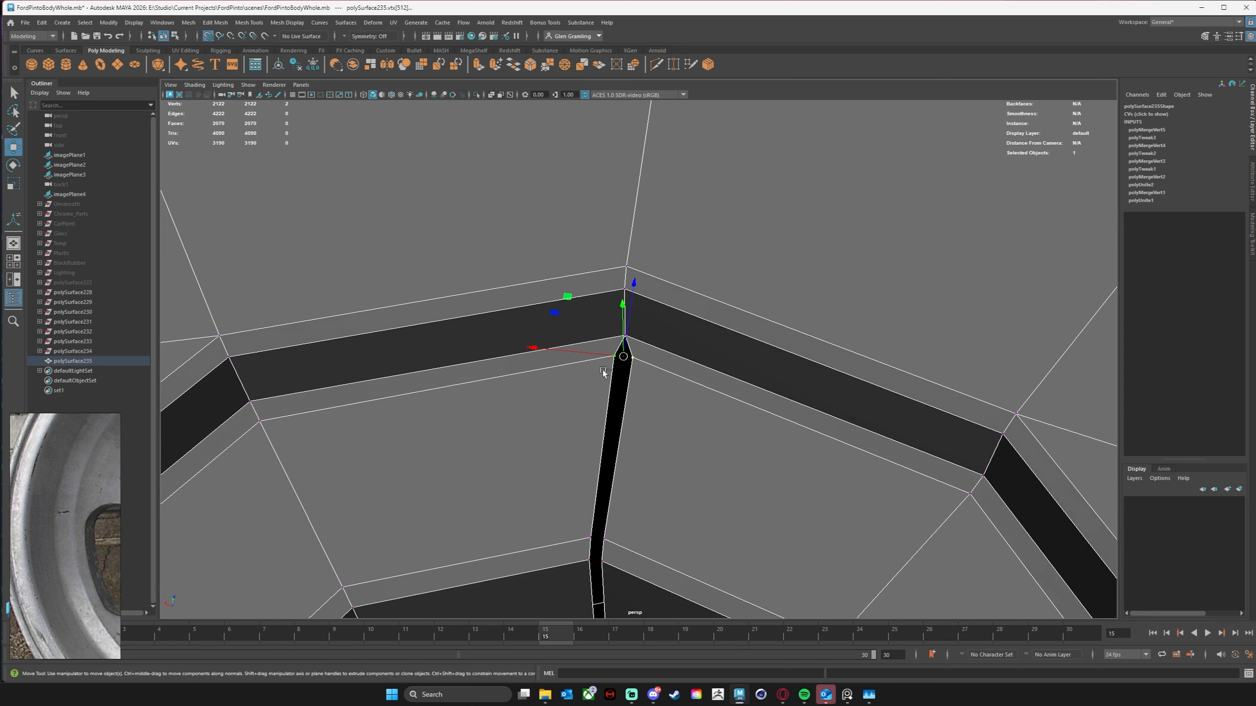
key("g")
middle_click_drag(734, 541, 822, 281, "alt")
scroll(822, 281, "down", 1)
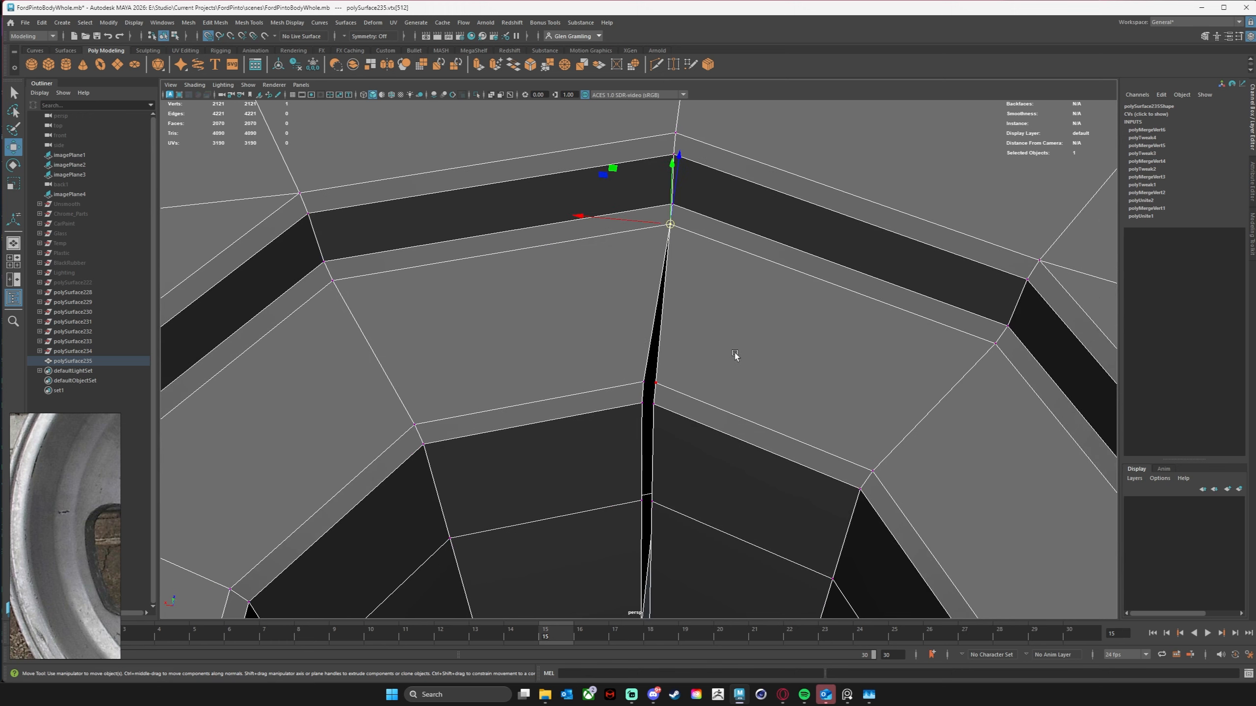
Step: Merge the split vertex pairs along the seam from the lug hole's inner edge down its wall to the innermost edge
left_click_drag(734, 353, 632, 392)
key("g")
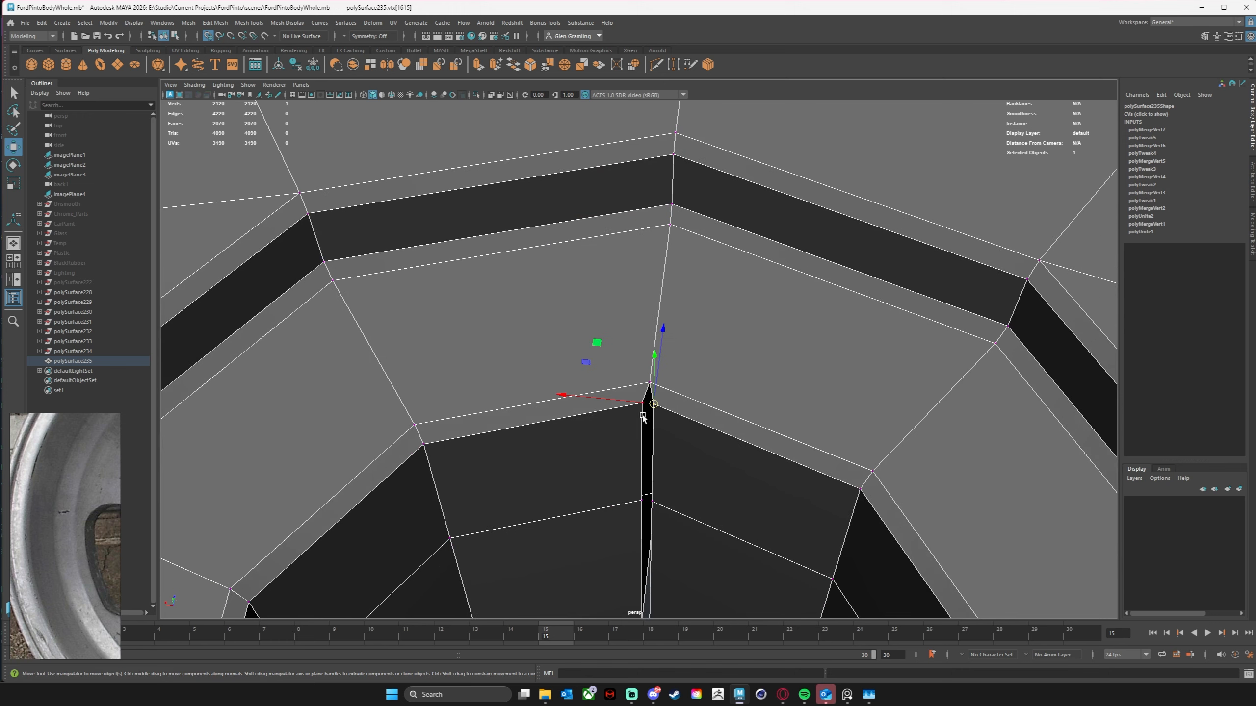
key("g")
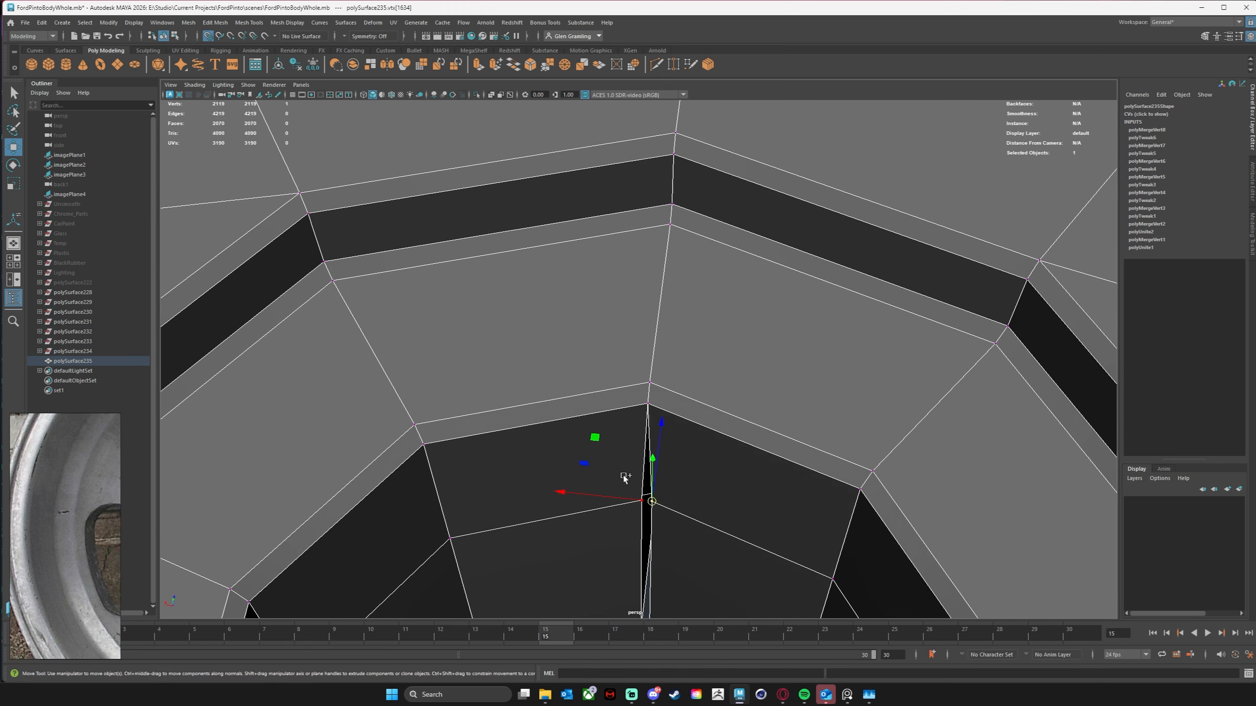
key("g")
key("space")
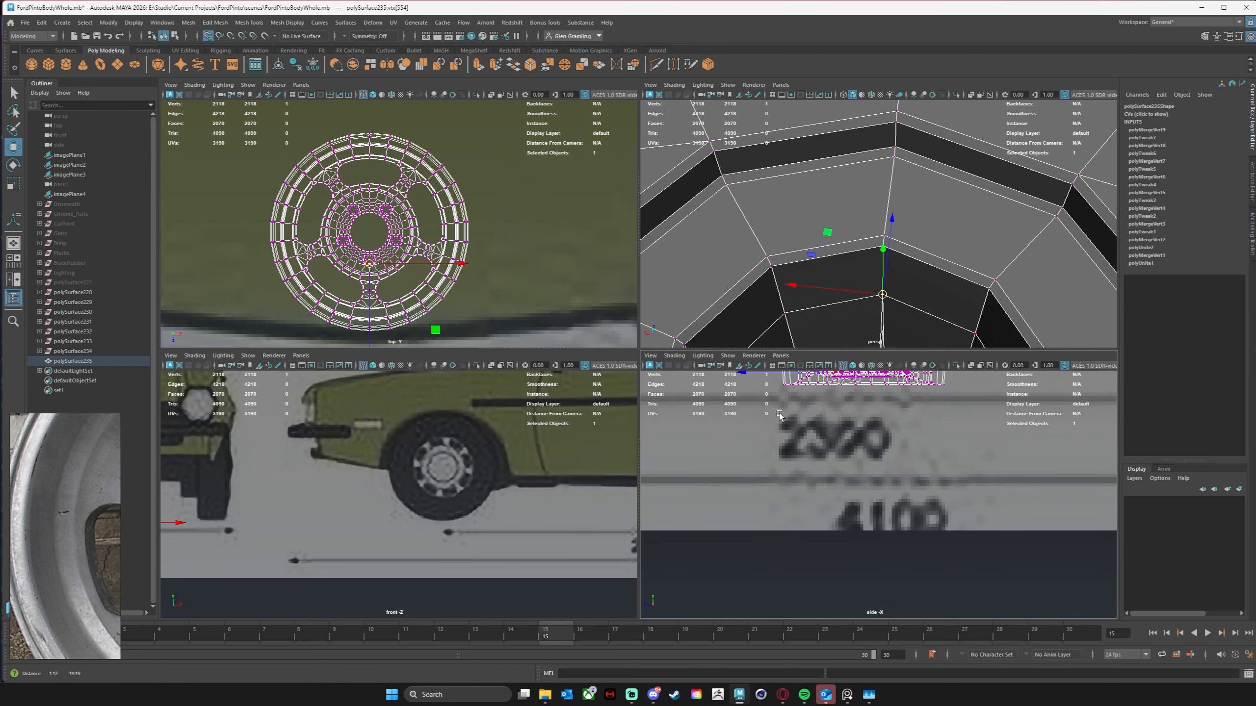
key("space")
middle_click_drag(776, 371, 800, 218, "alt")
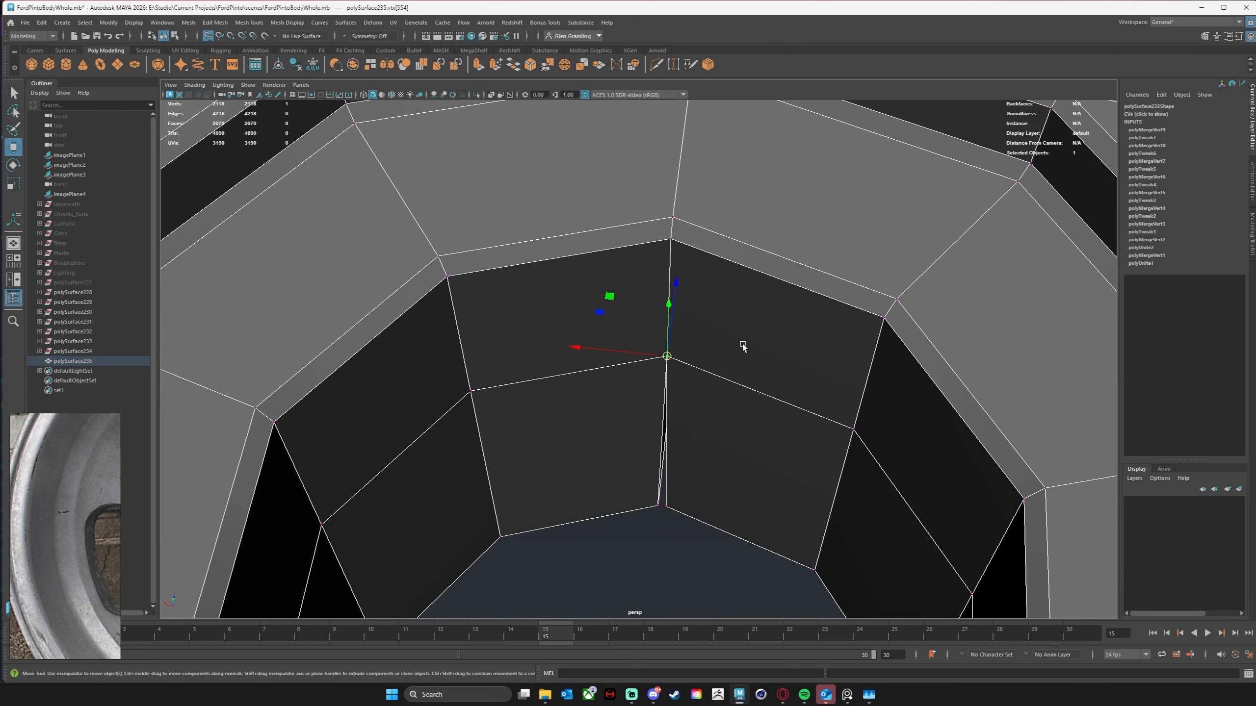
middle_click_drag(695, 443, 740, 305, "alt")
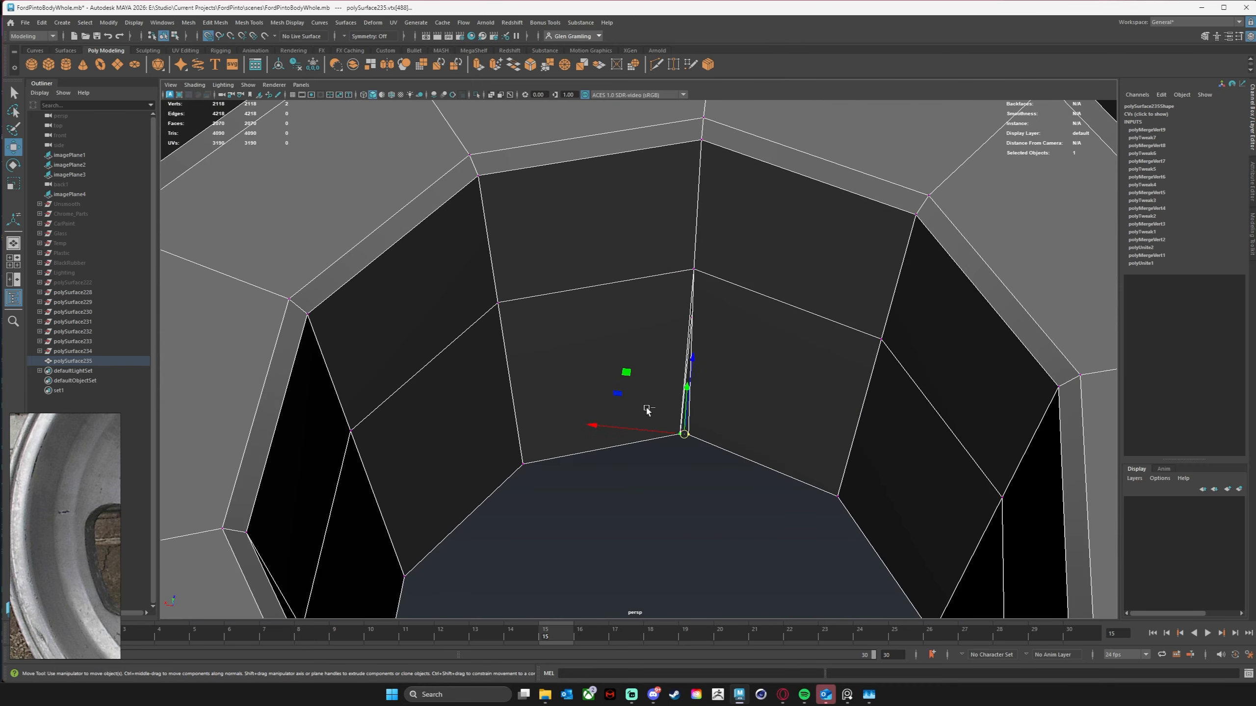
key("g")
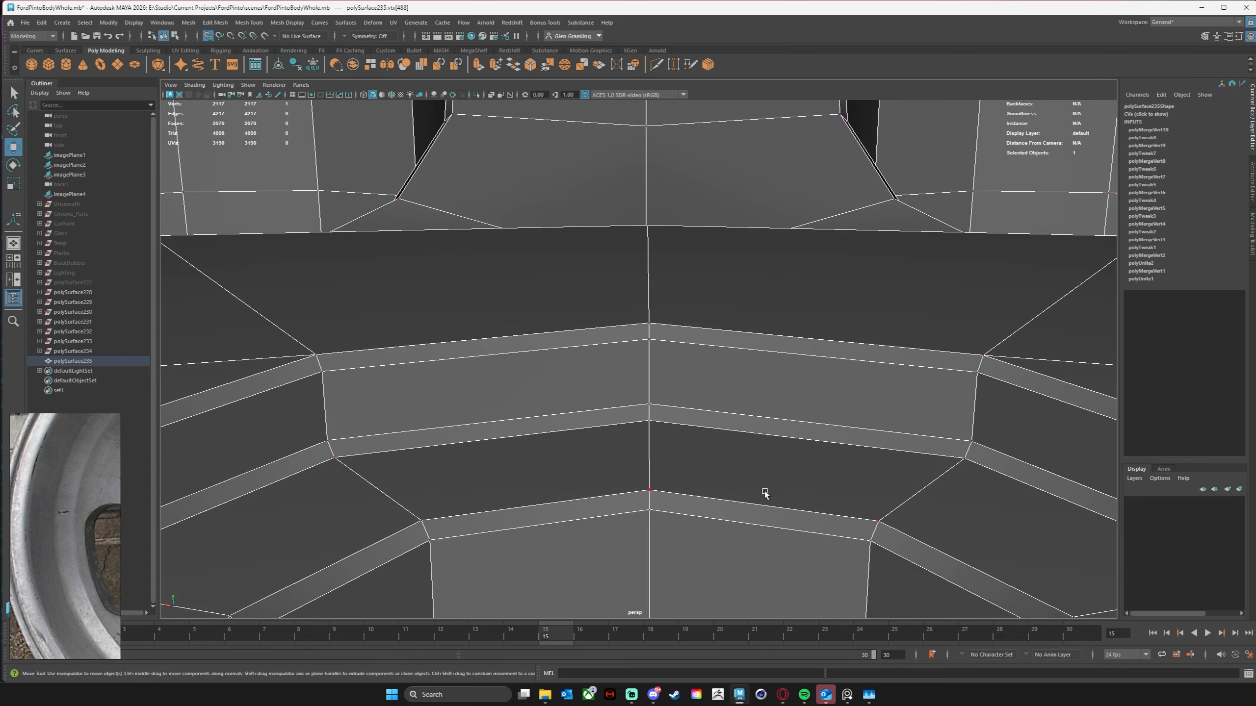
Step: Merge the two remaining split vertex pairs on the back face beside the lug hole to close the gap there
key("f")
right_click_drag(830, 476, 667, 457, "alt")
left_click_drag(667, 457, 677, 383, "alt")
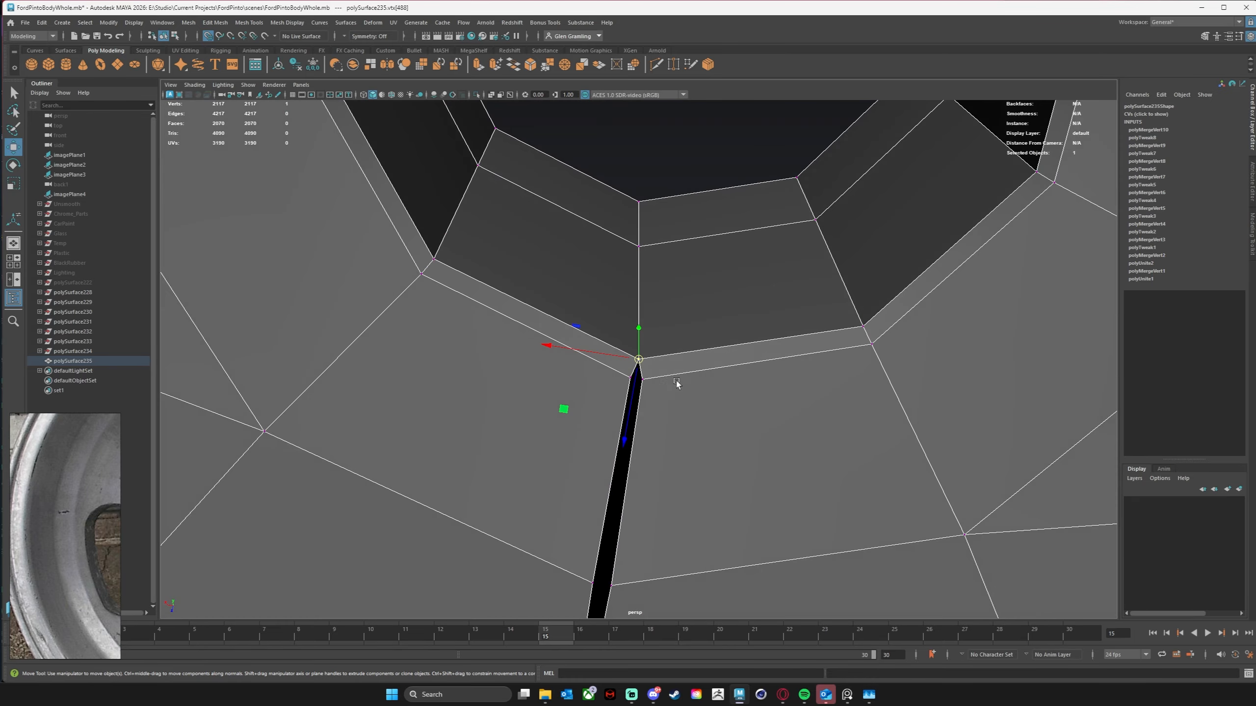
key("g")
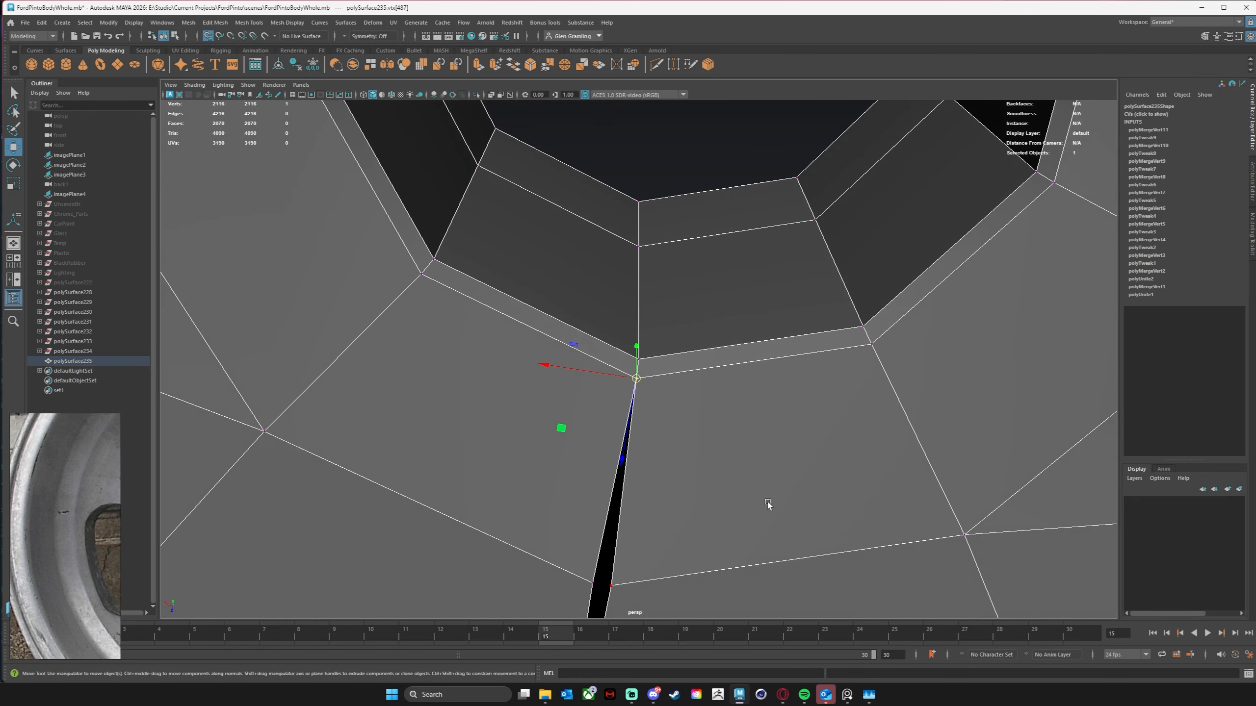
middle_click_drag(767, 503, 835, 327, "alt")
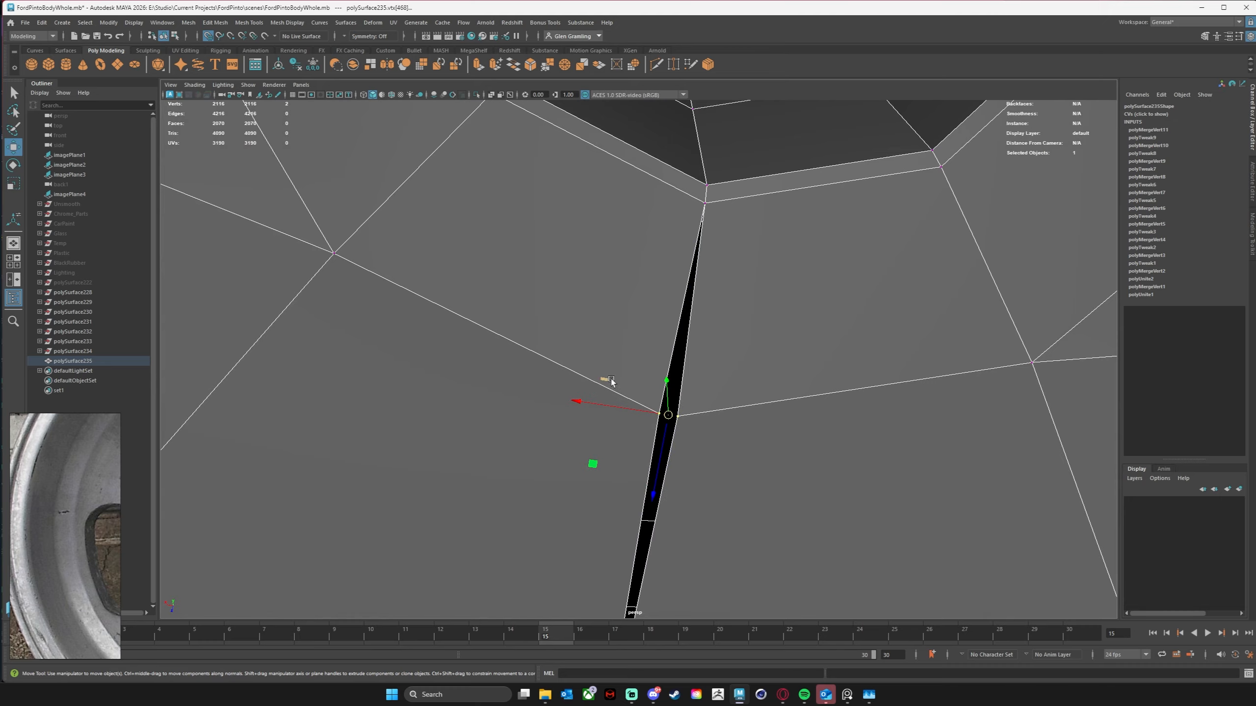
key("g")
Step: Merge the split vertices at the lug hole recess's outer edge on the side facing the hub opening
right_click_drag(820, 457, 395, 427, "alt")
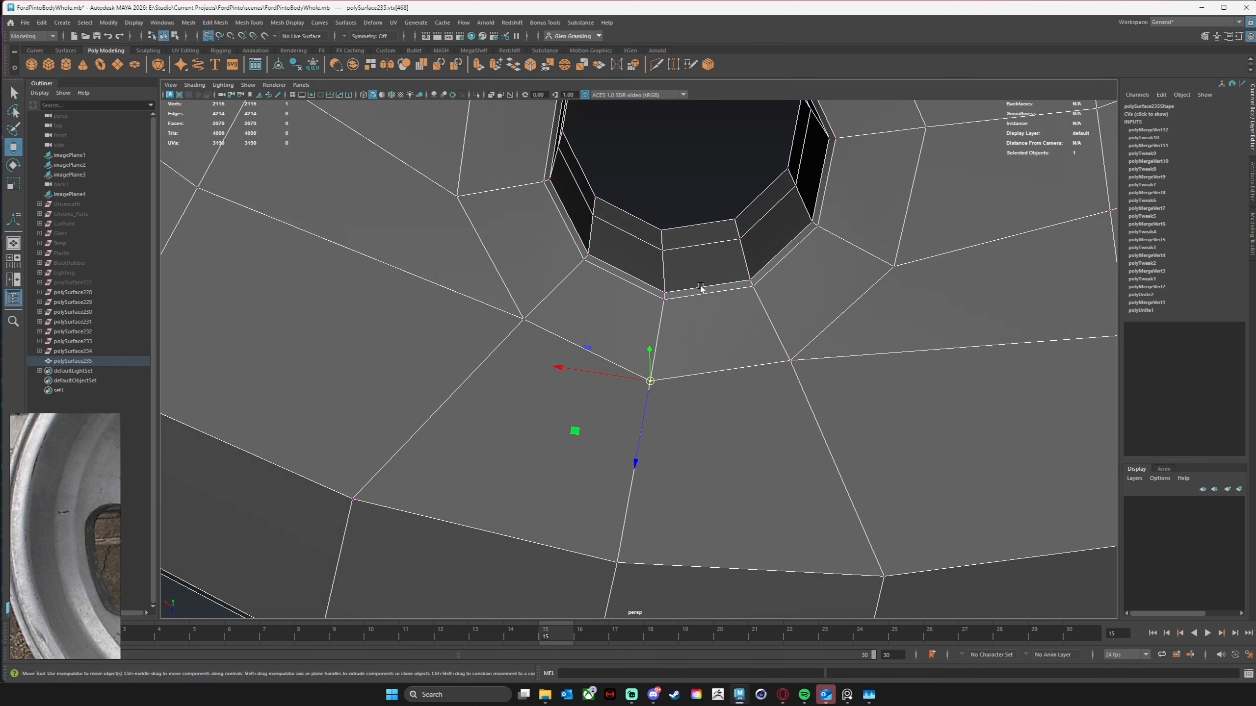
left_click_drag(697, 283, 653, 431, "alt")
right_click_drag(653, 431, 648, 199, "alt")
middle_click_drag(647, 199, 681, 281, "alt")
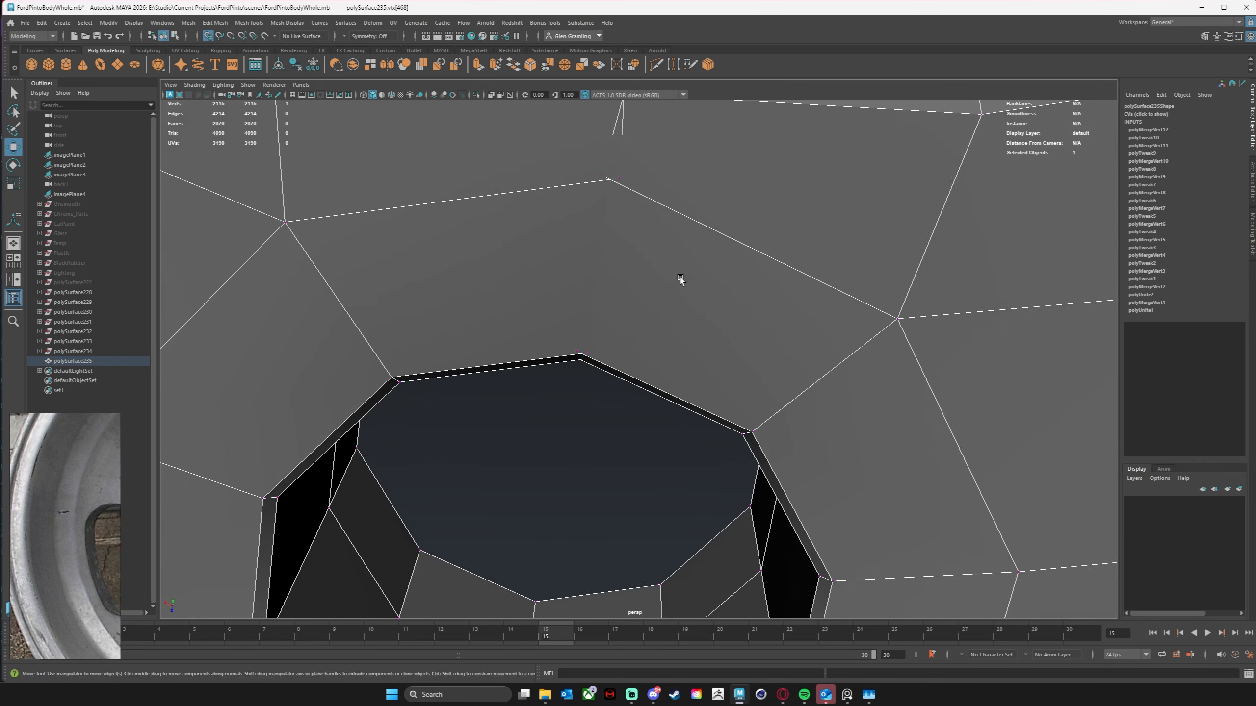
left_click_drag(681, 281, 605, 296, "alt")
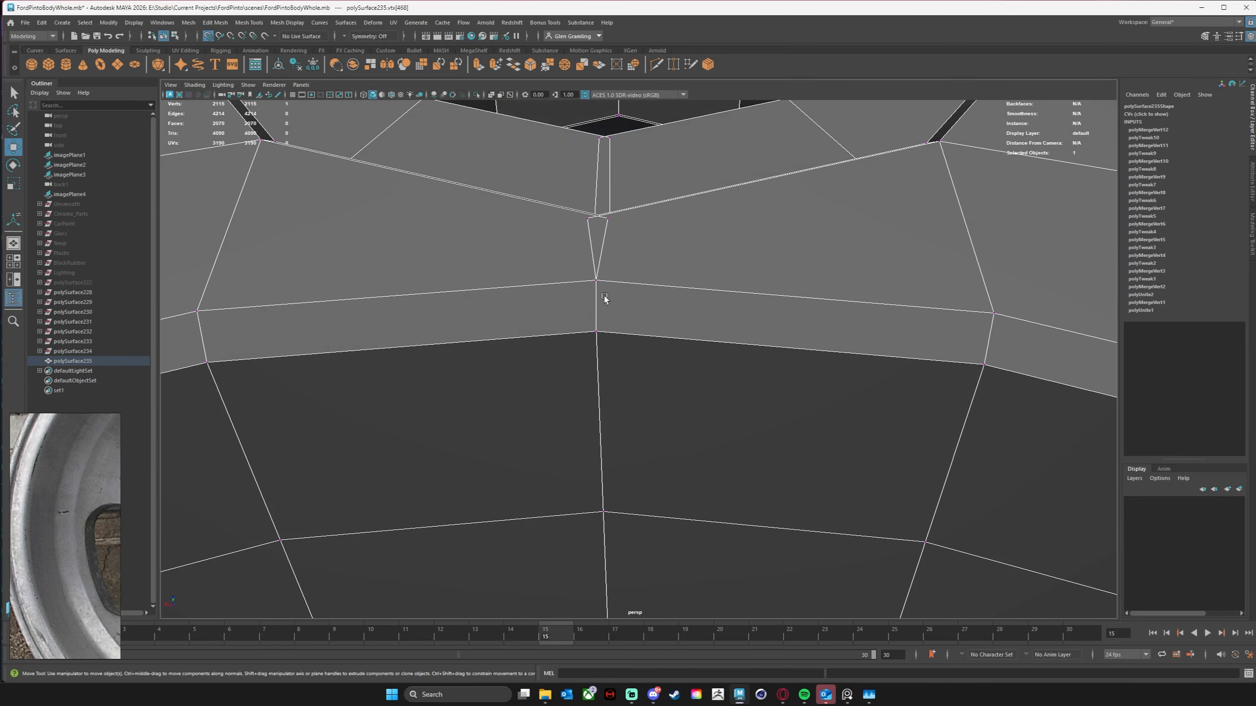
right_click_drag(605, 296, 679, 217, "alt")
middle_click_drag(679, 217, 611, 356, "alt")
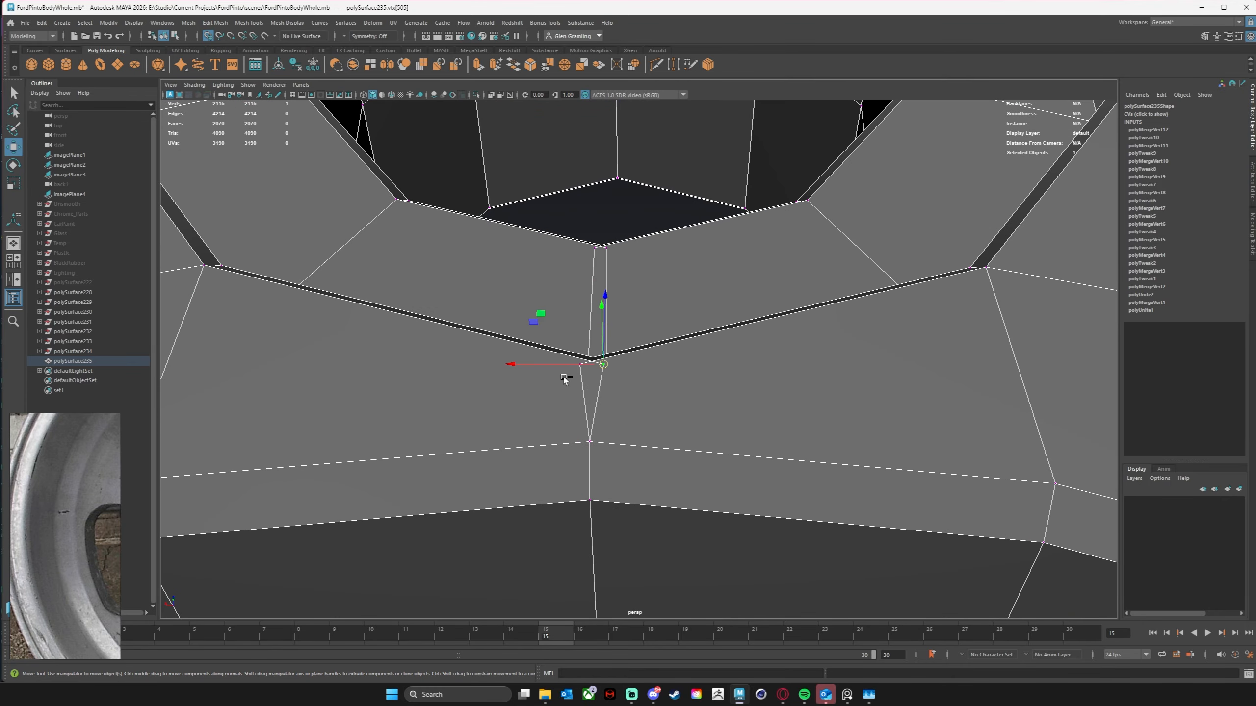
left_click(563, 379)
left_click(577, 369)
left_click(614, 372)
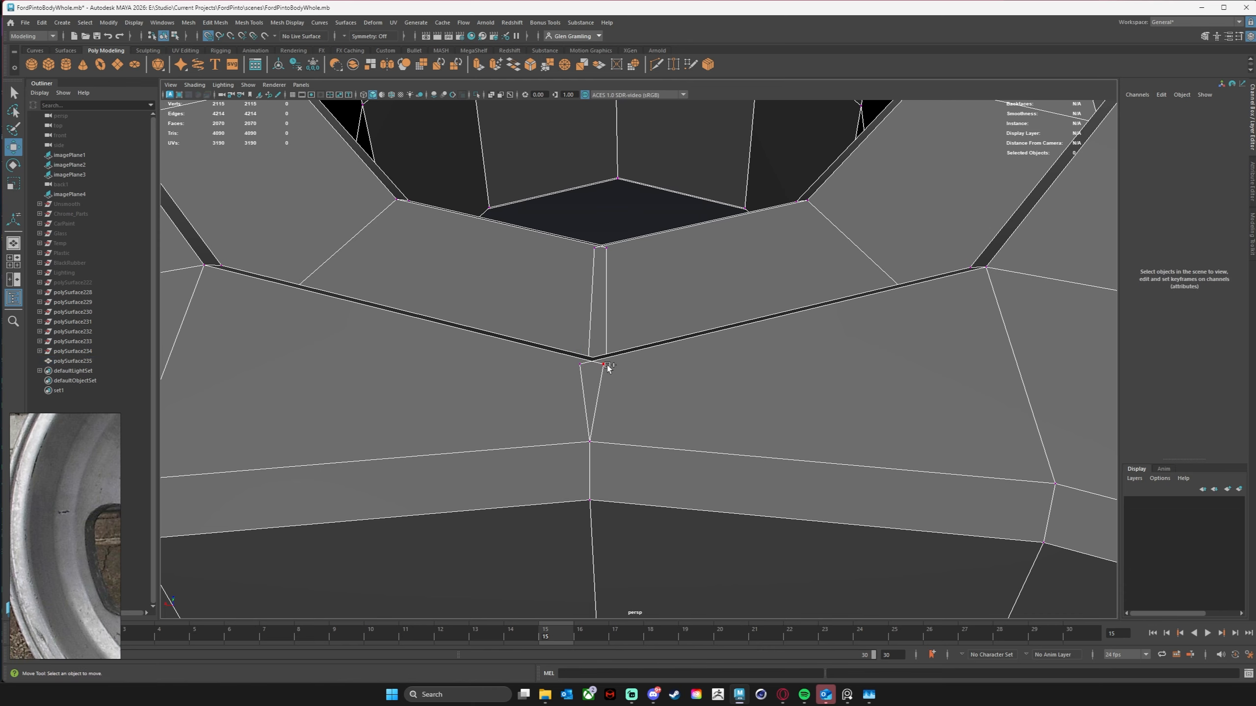
left_click(599, 366)
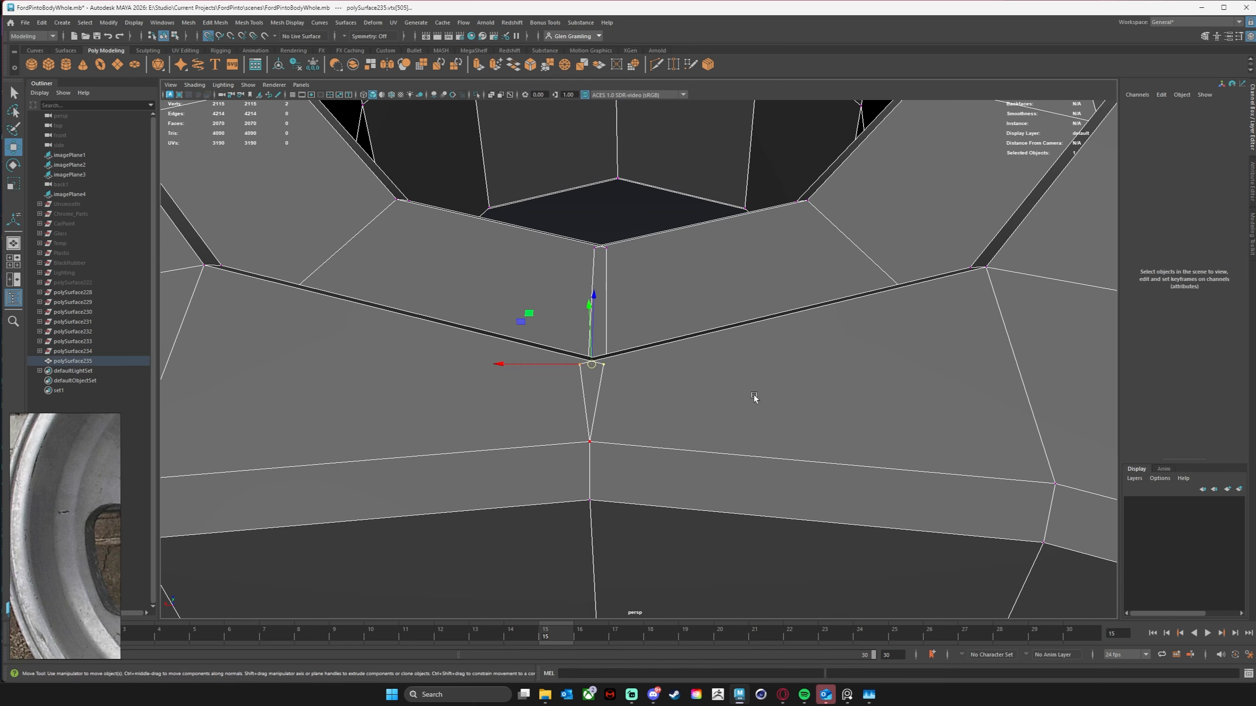
right_click_drag(753, 398, 703, 424, "shift")
Step: Merge the next split vertex pair along the hub-side seam, working from behind the surface
key("f")
left_click_drag(739, 423, 793, 343, "alt")
right_click_drag(618, 410, 1017, 418, "alt")
left_click_drag(766, 388, 807, 434, "alt")
middle_click_drag(766, 465, 773, 429, "alt")
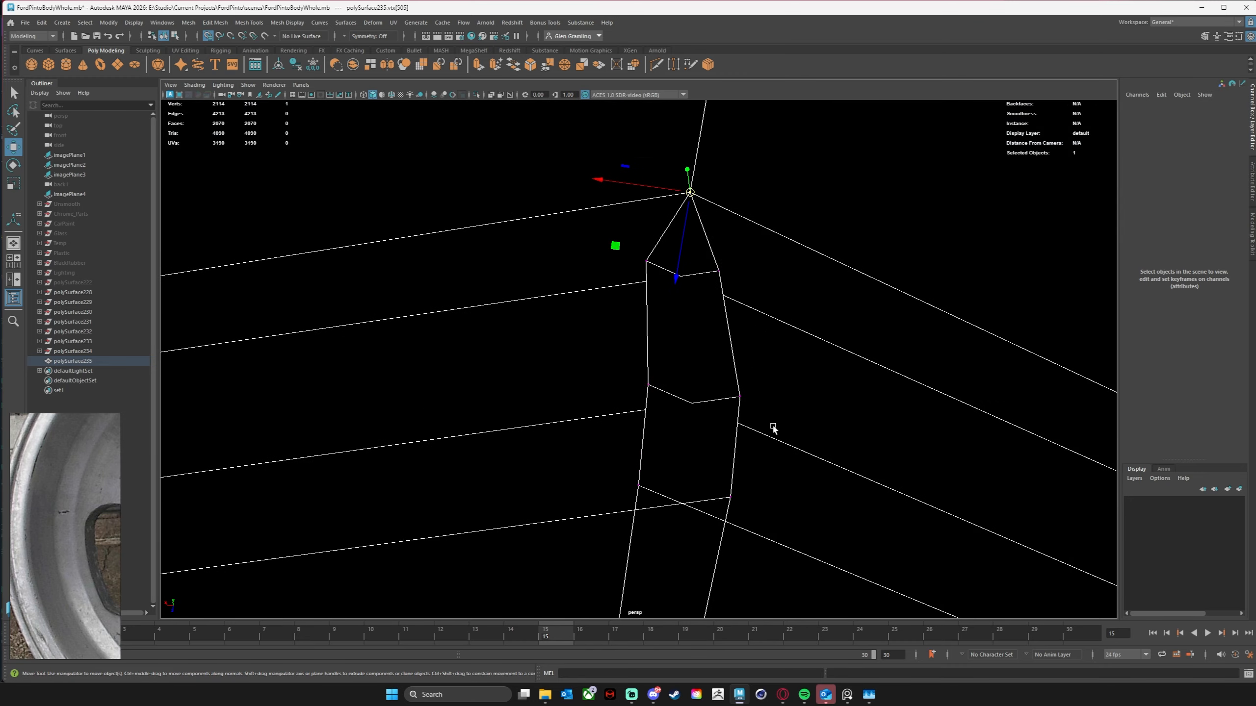
left_click(725, 272)
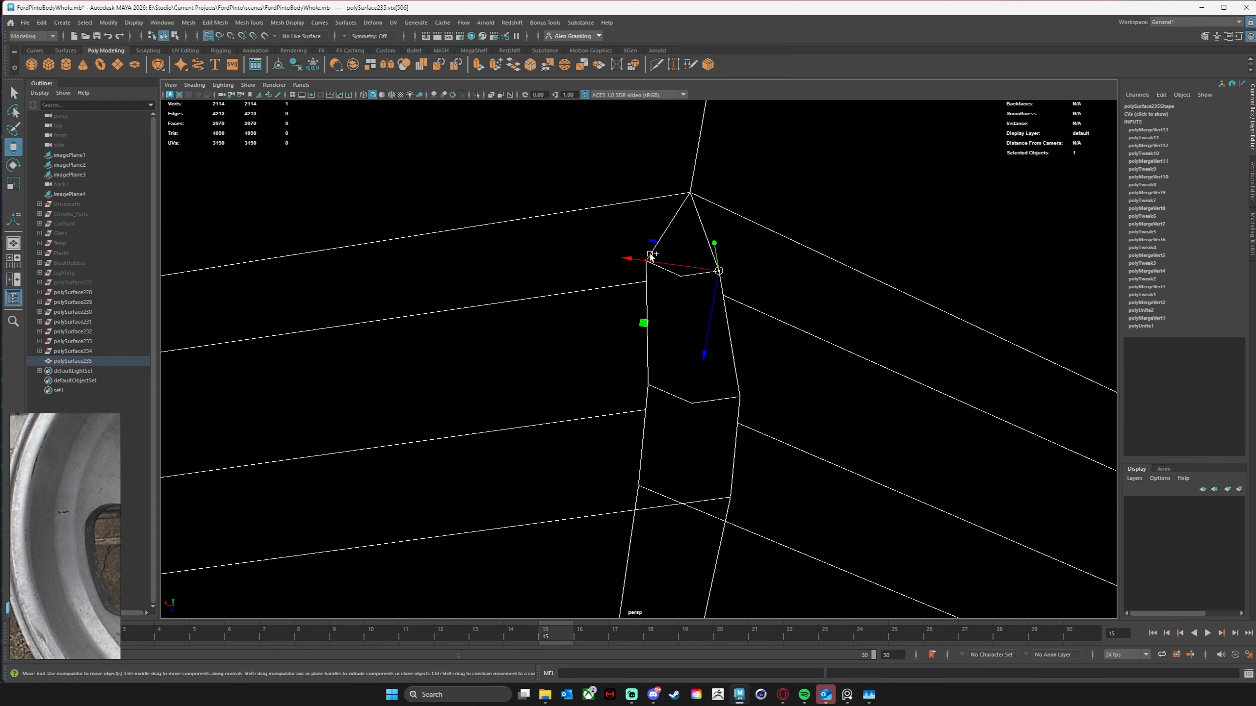
right_click_drag(799, 326, 800, 334, "shift")
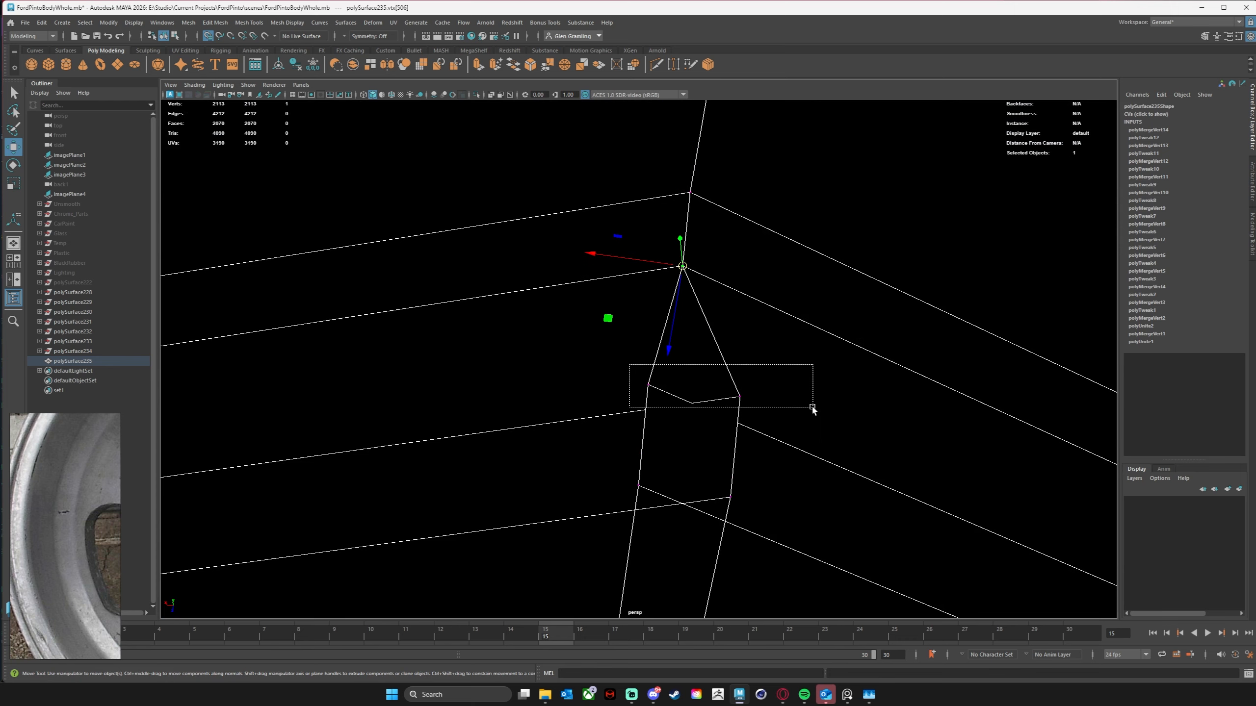
Step: Merge the consecutive split vertex pairs down the rest of the hub-side seam, working from behind the surface
right_click_drag(726, 421, 690, 446, "shift")
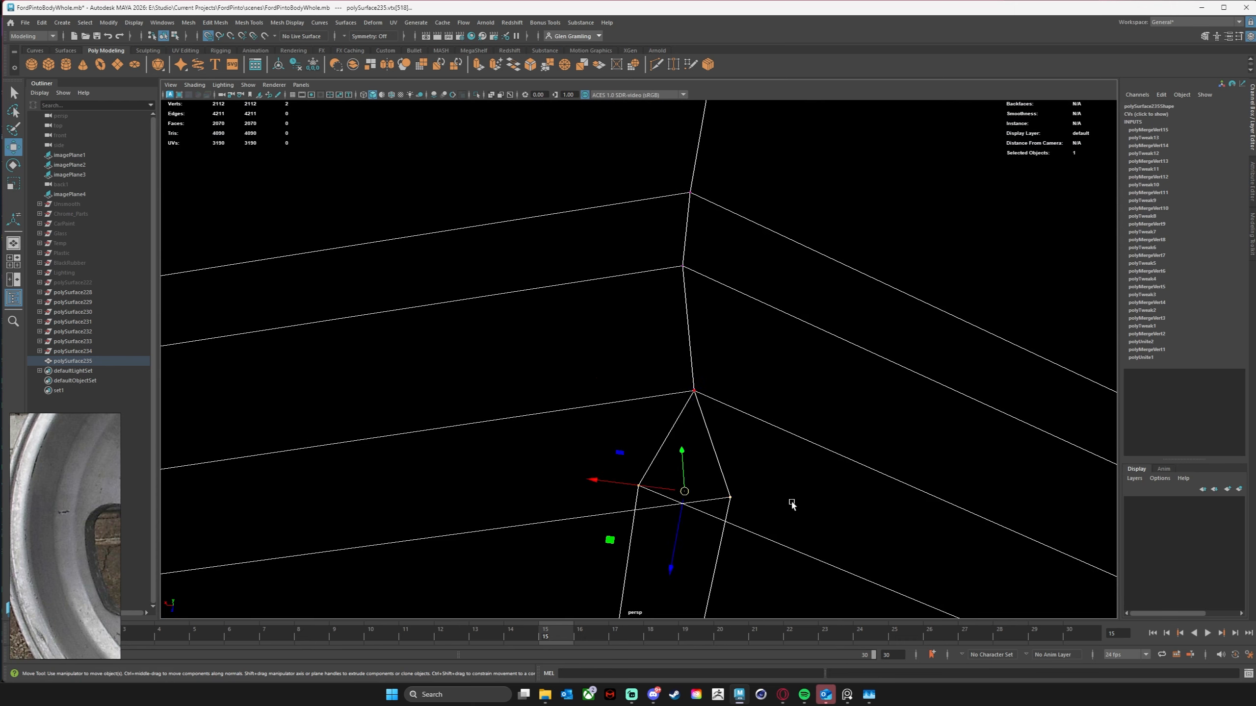
right_click_drag(791, 503, 776, 460, "shift")
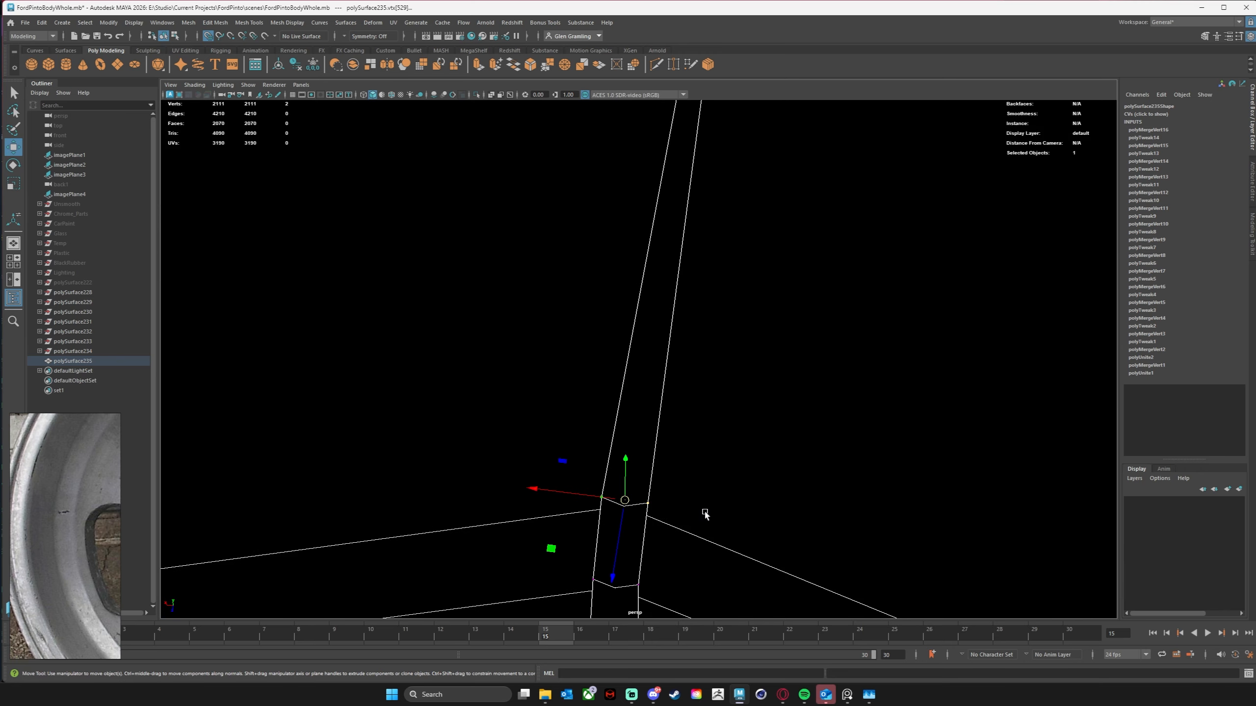
right_click_drag(704, 514, 565, 572, "shift")
right_click_drag(676, 602, 733, 538, "shift")
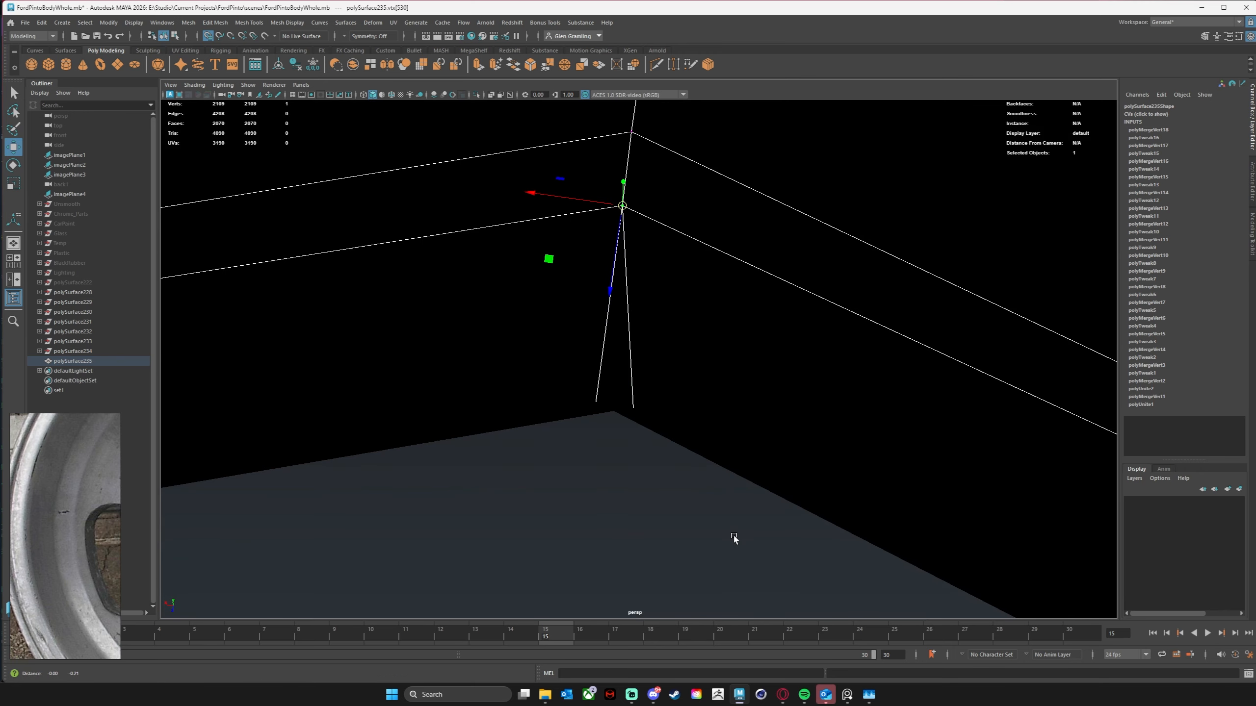
left_click(687, 440)
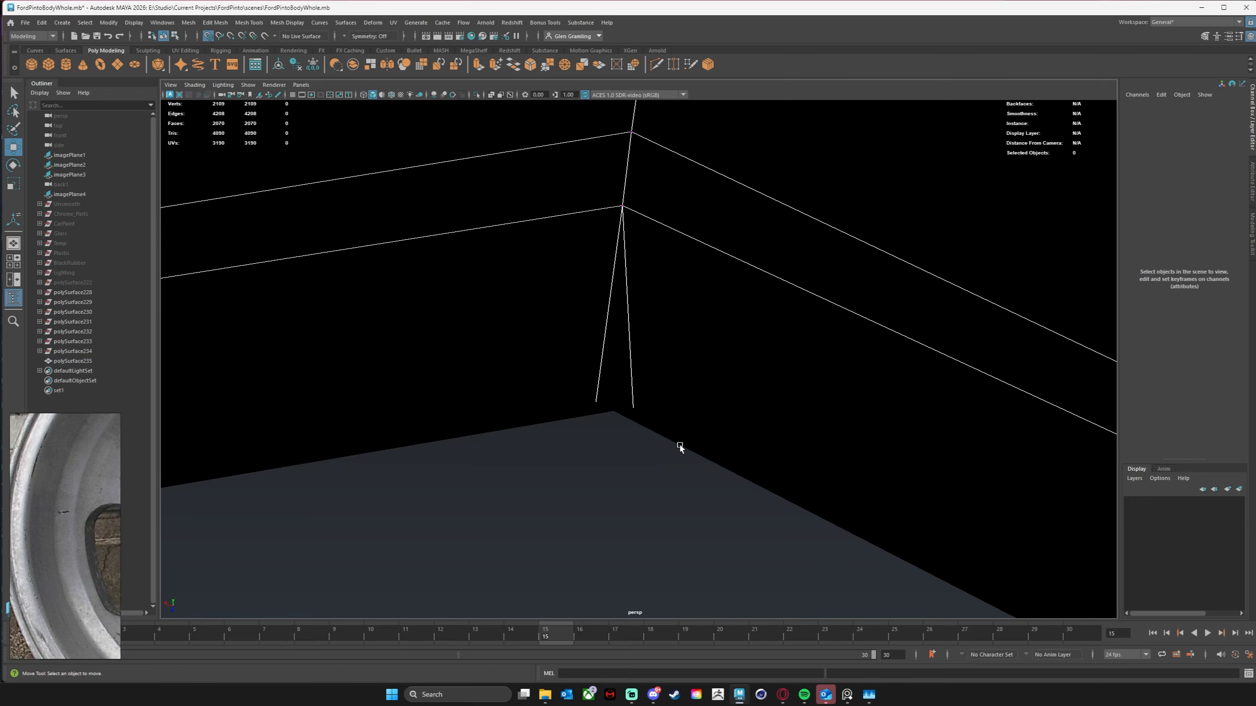
Step: Merge the split vertices along the lug hole's wall seam, from the innermost ring out to the hole's face edge
mouse_move(806, 477)
right_mouse_down("alt")
mouse_move(738, 471)
mouse_move(692, 496)
mouse_move(794, 483)
right_mouse_up("alt")
mouse_move(794, 482)
left_mouse_down("alt")
mouse_move(681, 482)
mouse_move(673, 468)
mouse_move(735, 448)
mouse_move(846, 468)
mouse_move(633, 462)
mouse_move(594, 425)
left_mouse_up("alt")
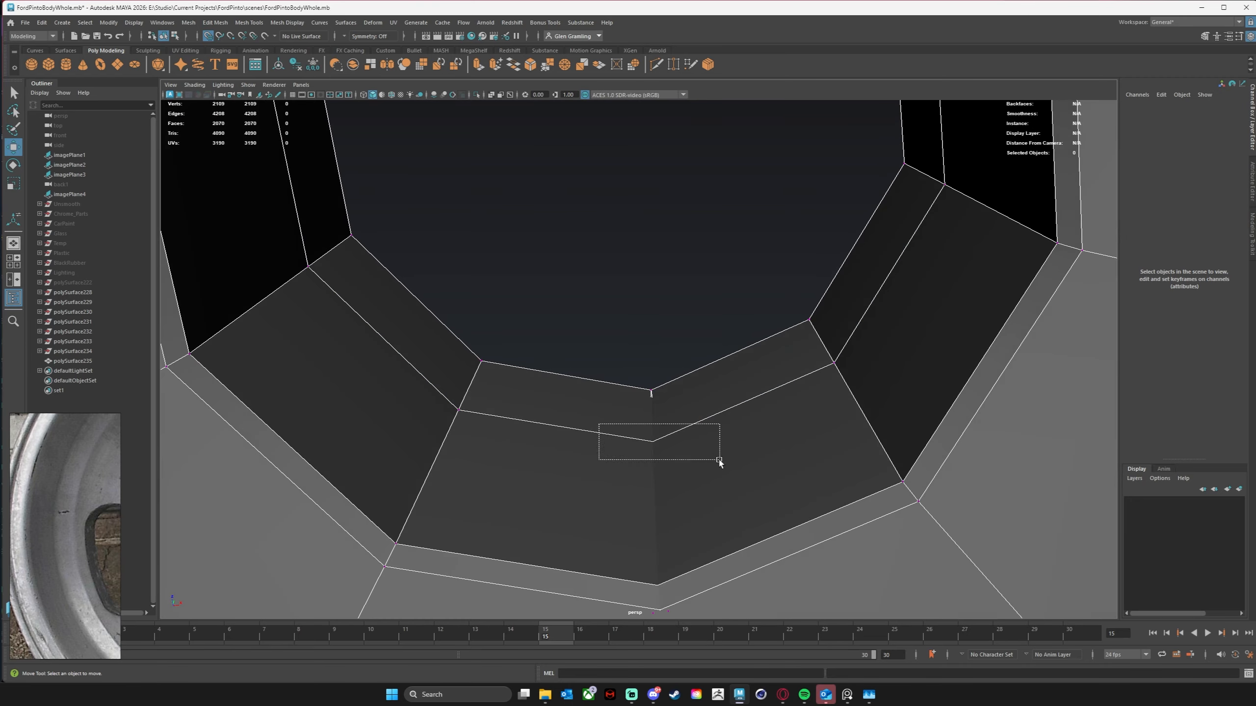
left_click_drag(718, 461, 719, 461)
left_click_drag(702, 469, 701, 462, "alt")
key("g")
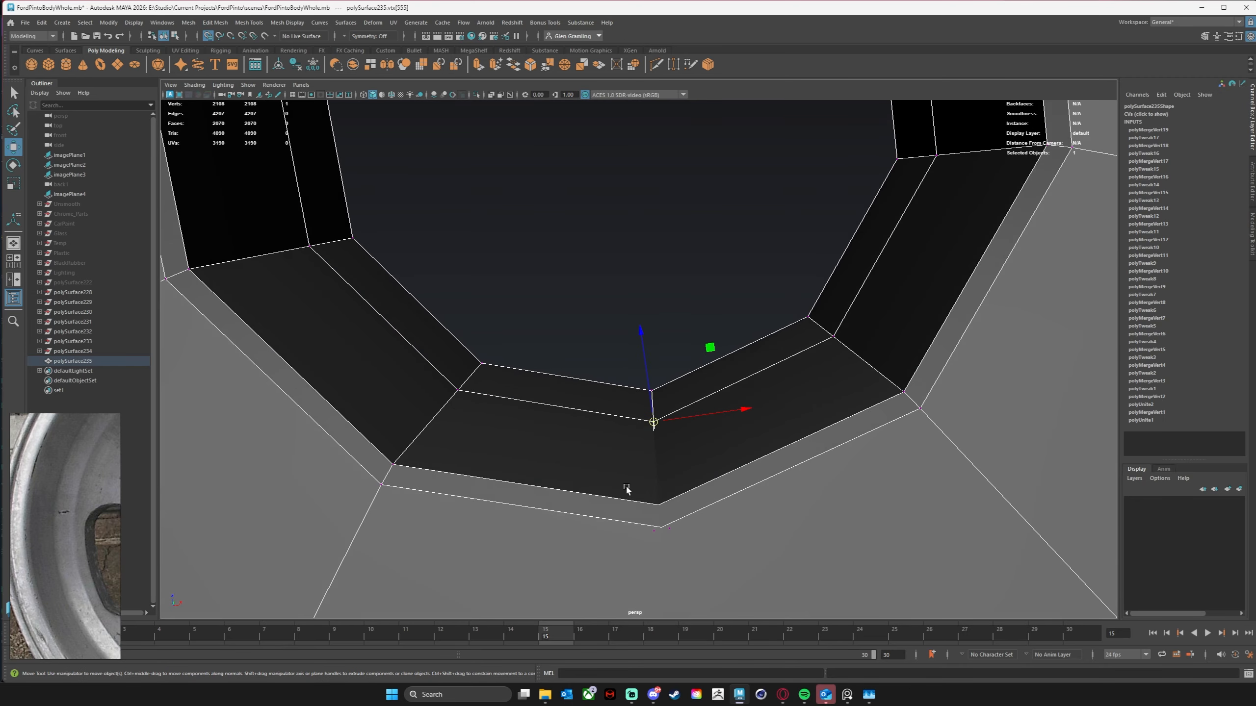
key("g")
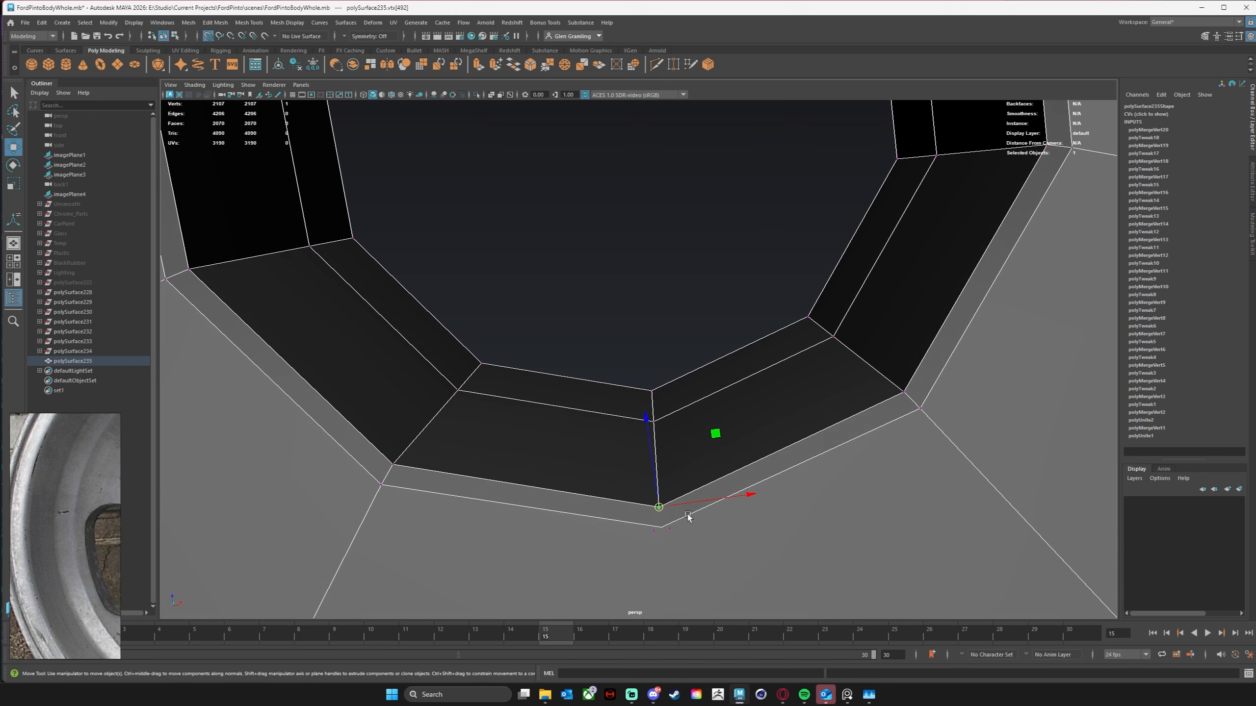
key("g")
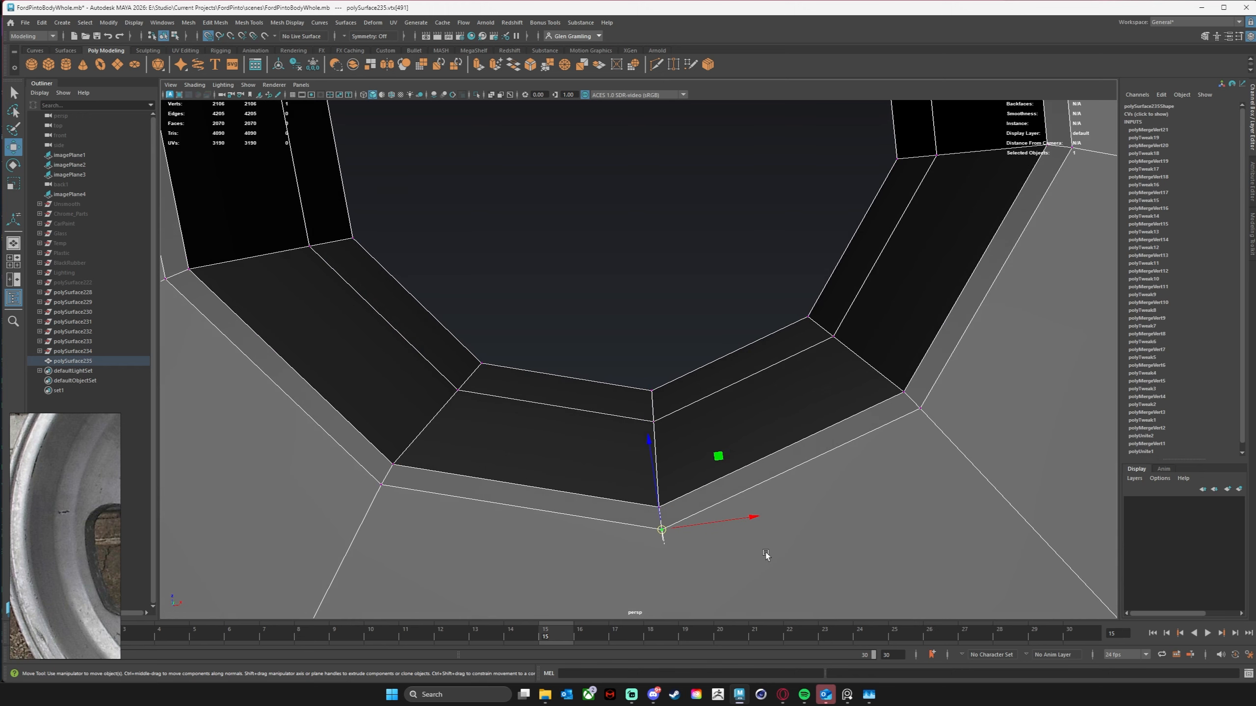
Step: Merge the split vertices on the face between the lug hole and its recess edge
left_click_drag(765, 553, 750, 347, "alt")
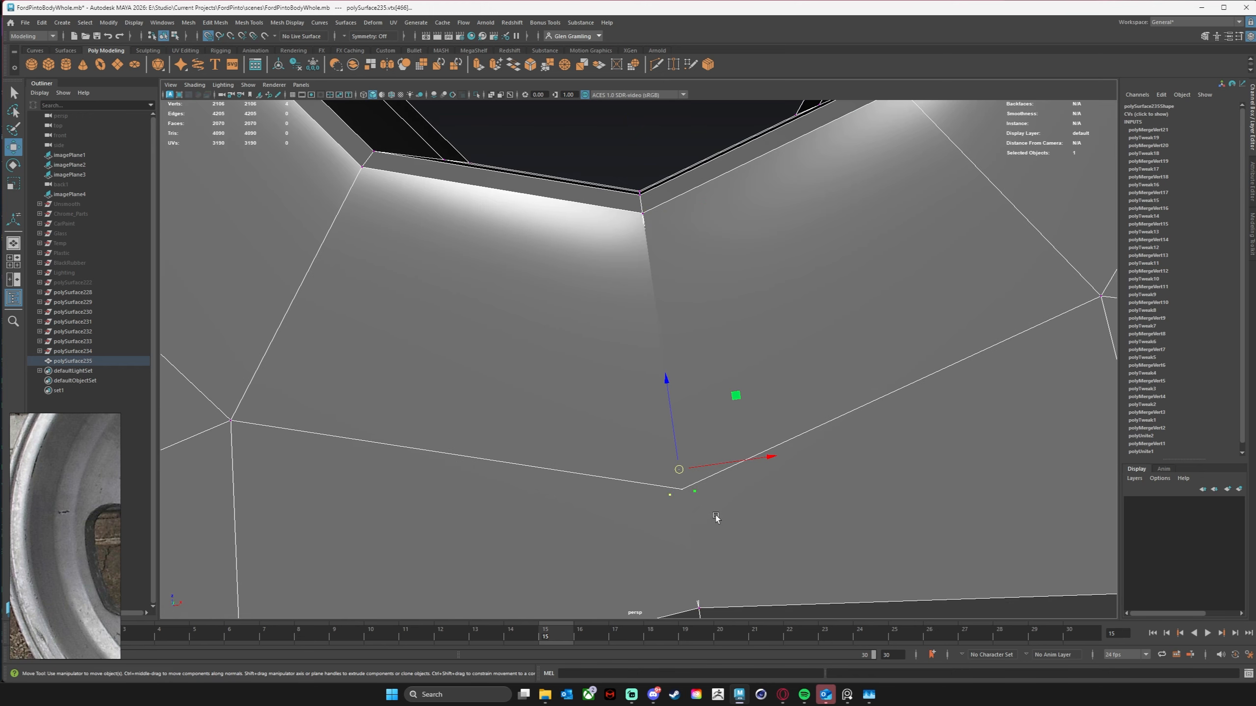
left_click_drag(736, 519, 732, 524, "alt")
left_click_drag(663, 573, 841, 374)
key("g")
scroll(842, 374, "down", 8)
left_click_drag(684, 298, 707, 407, "alt")
middle_click_drag(707, 408, 668, 437, "alt")
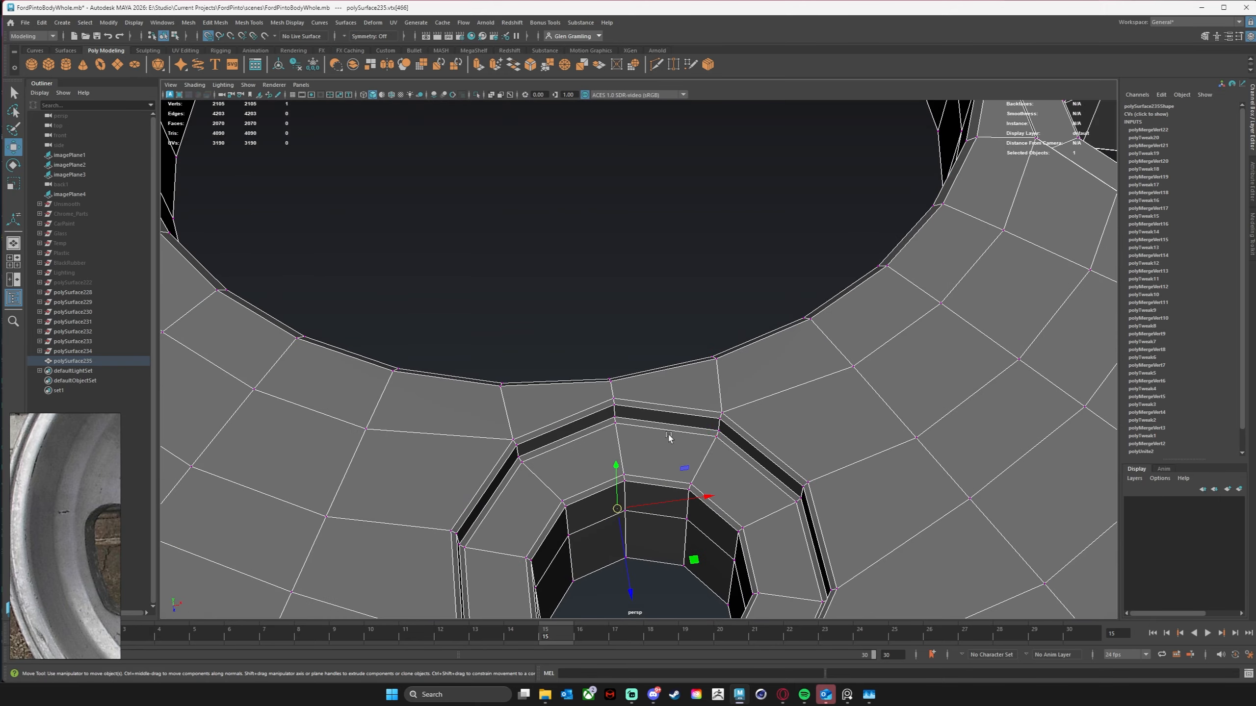
Step: Preview the wheel smoothed in object mode to examine the merged seams, then return to the unsmoothed display
key("3")
left_click_drag(669, 428, 695, 433, "alt")
scroll(692, 435, "down", 3)
right_click_drag(901, 295, 979, 271)
left_click(523, 486)
left_click_drag(459, 501, 568, 503, "alt")
left_click(742, 320)
scroll(791, 346, "down", 8)
left_click_drag(835, 283, 634, 366, "alt")
middle_click_drag(634, 366, 648, 345, "alt")
key("1")
left_click_drag(617, 401, 626, 405, "alt")
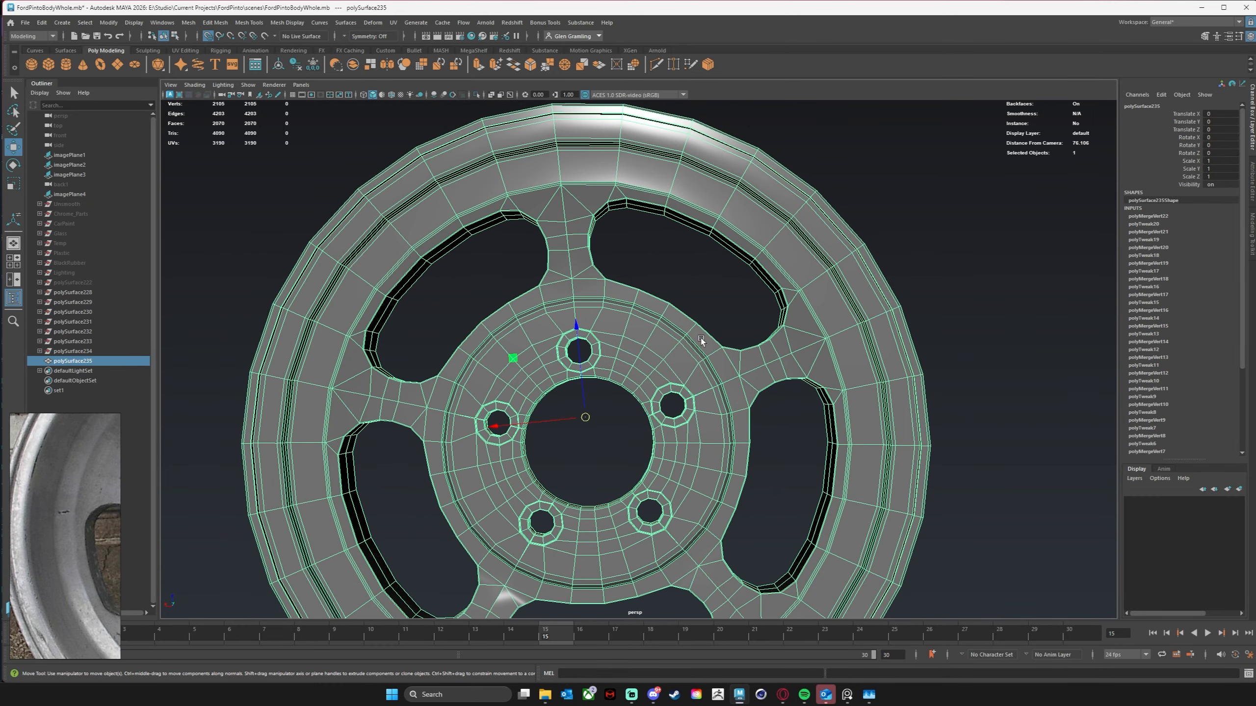
Step: Delete the faces of the wheel's lower half, including the leftover rim and hub strips below the cut
left_click_drag(701, 340, 657, 401, "alt")
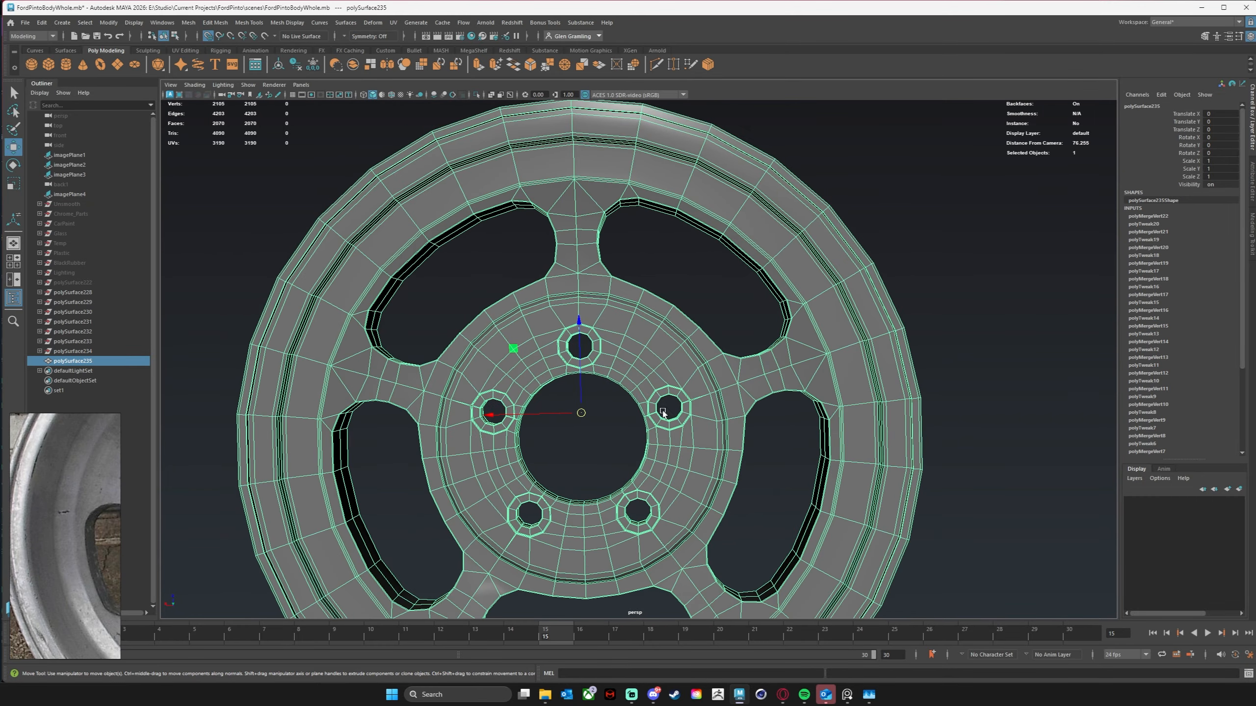
middle_click_drag(664, 412, 636, 384, "alt")
right_click_drag(637, 385, 601, 412, "alt")
right_click_drag(687, 404, 696, 433)
scroll(664, 541, "down", 4)
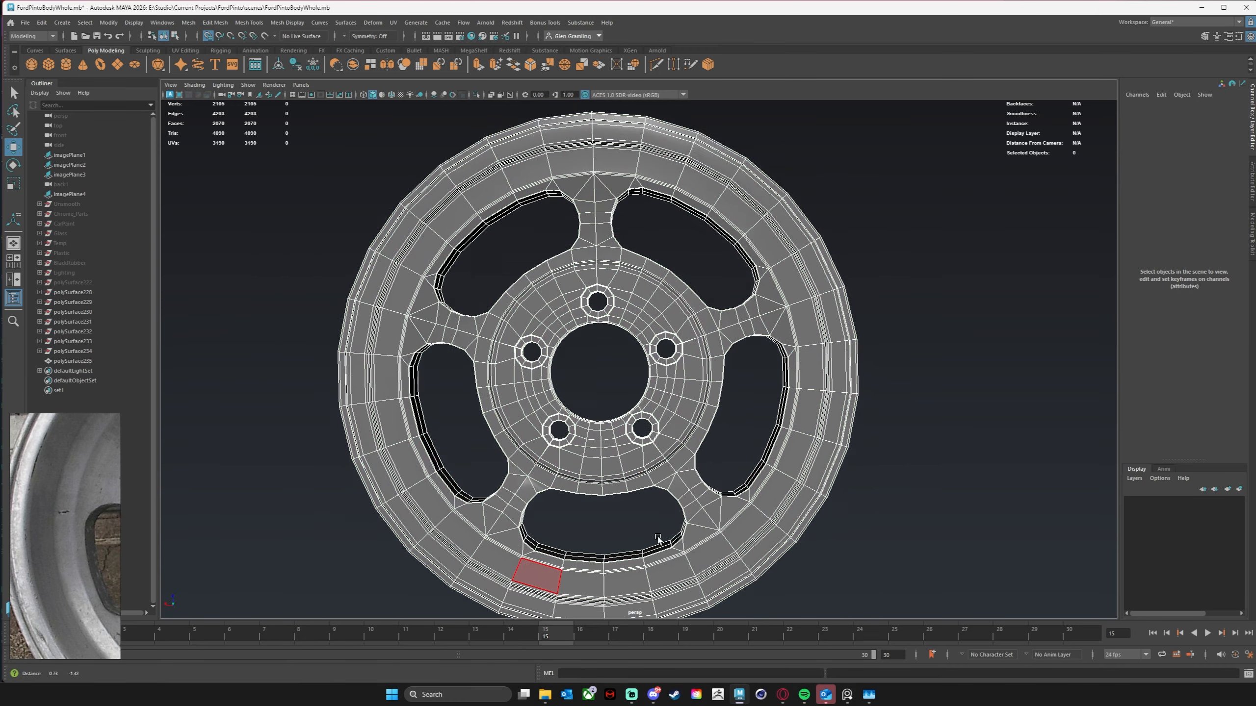
left_click_drag(402, 570, 924, 346)
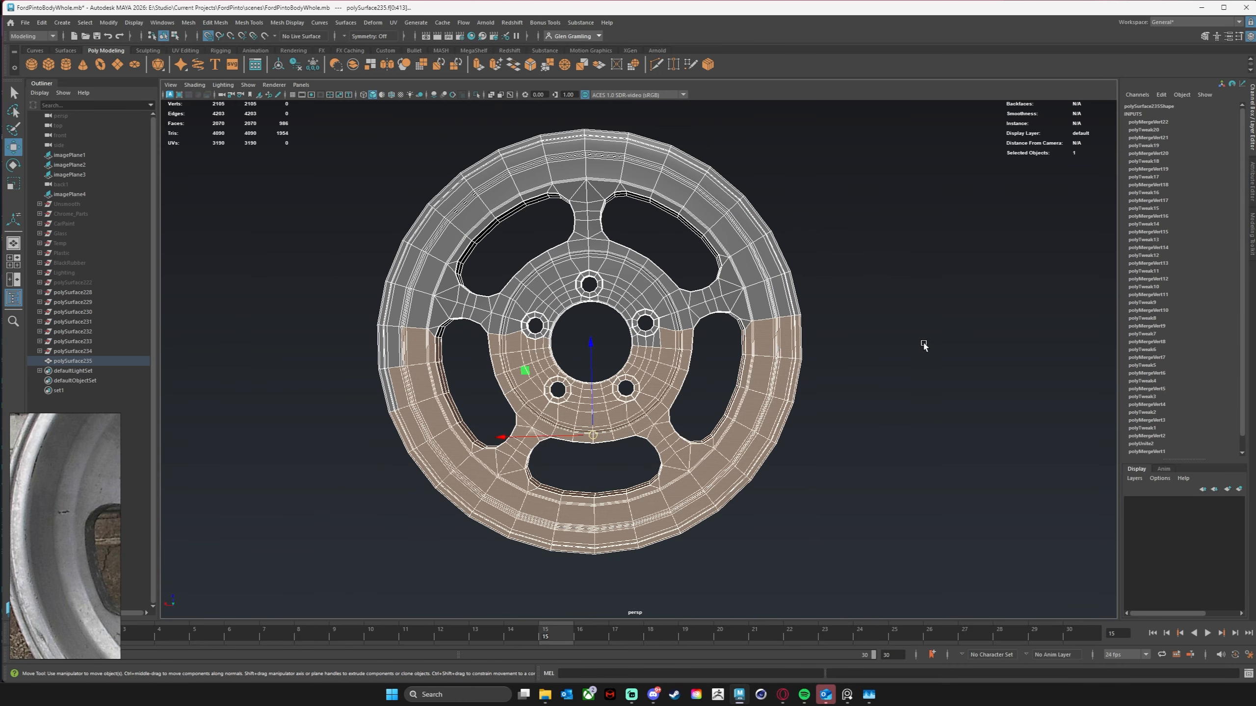
key("Delete")
left_click_drag(267, 515, 770, 341)
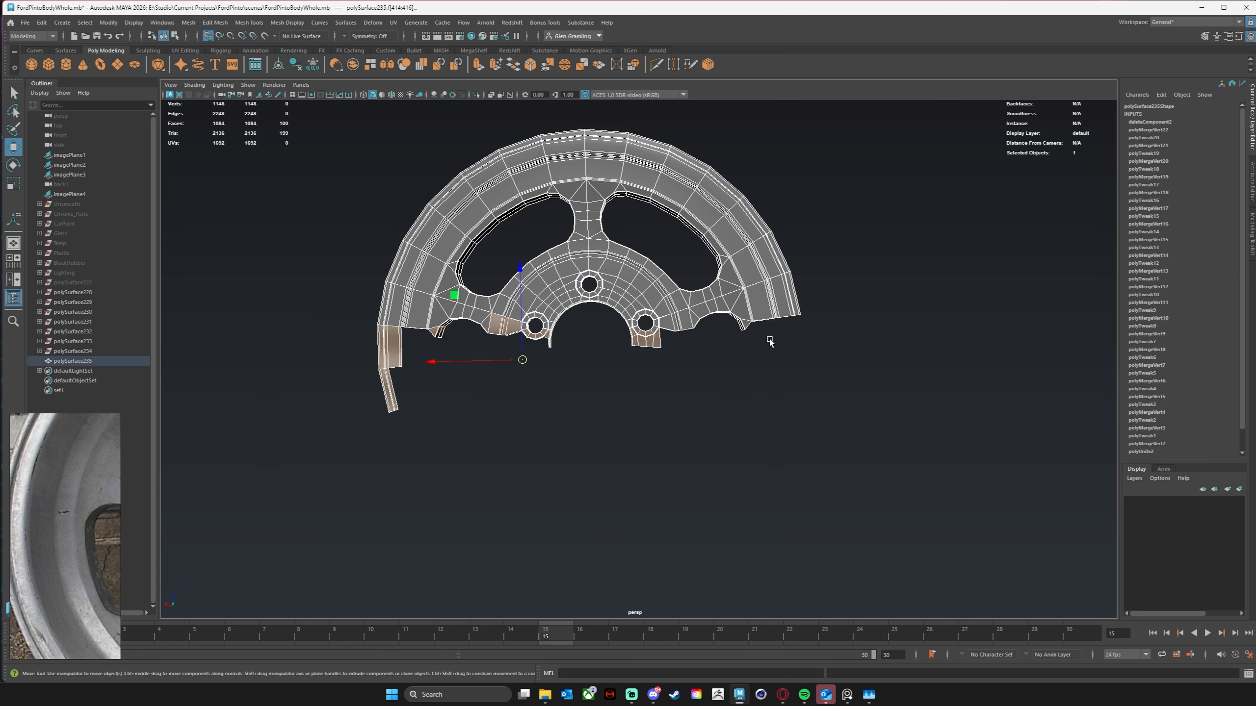
key("Delete")
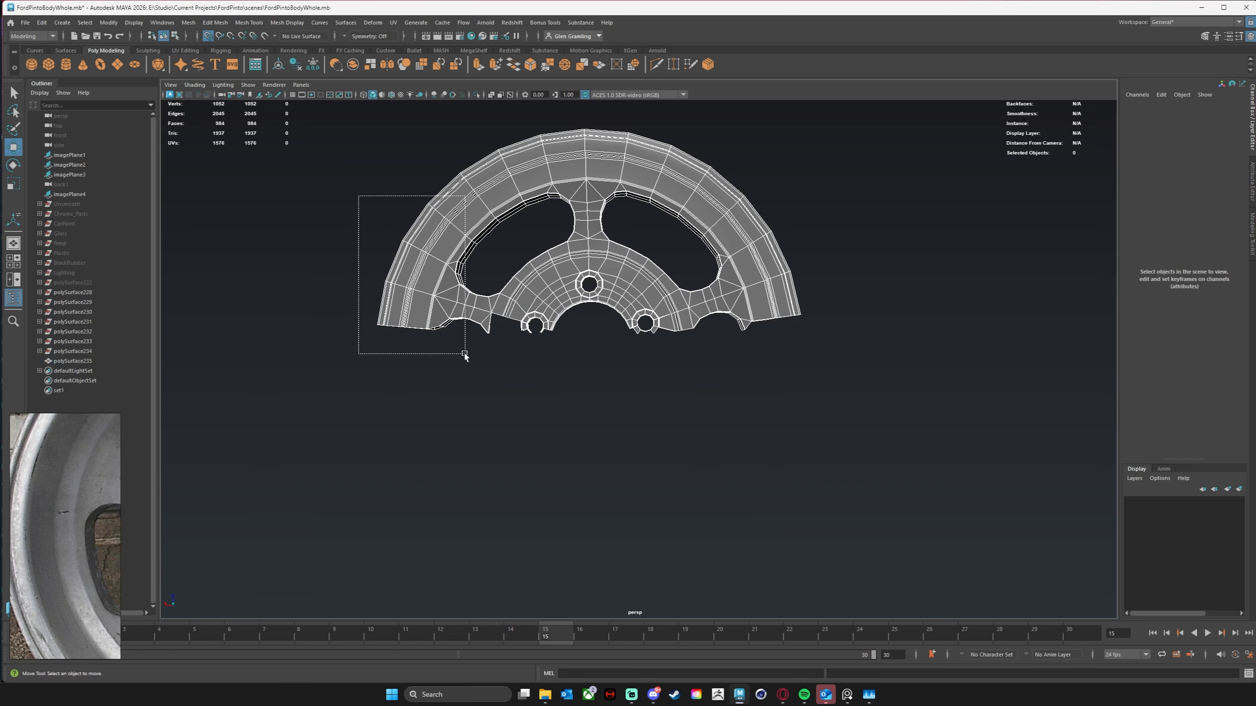
Step: Delete the rim and spoke faces to the left of the upright spoke's section
left_click_drag(464, 354, 486, 334)
key("Delete")
key("Delete")
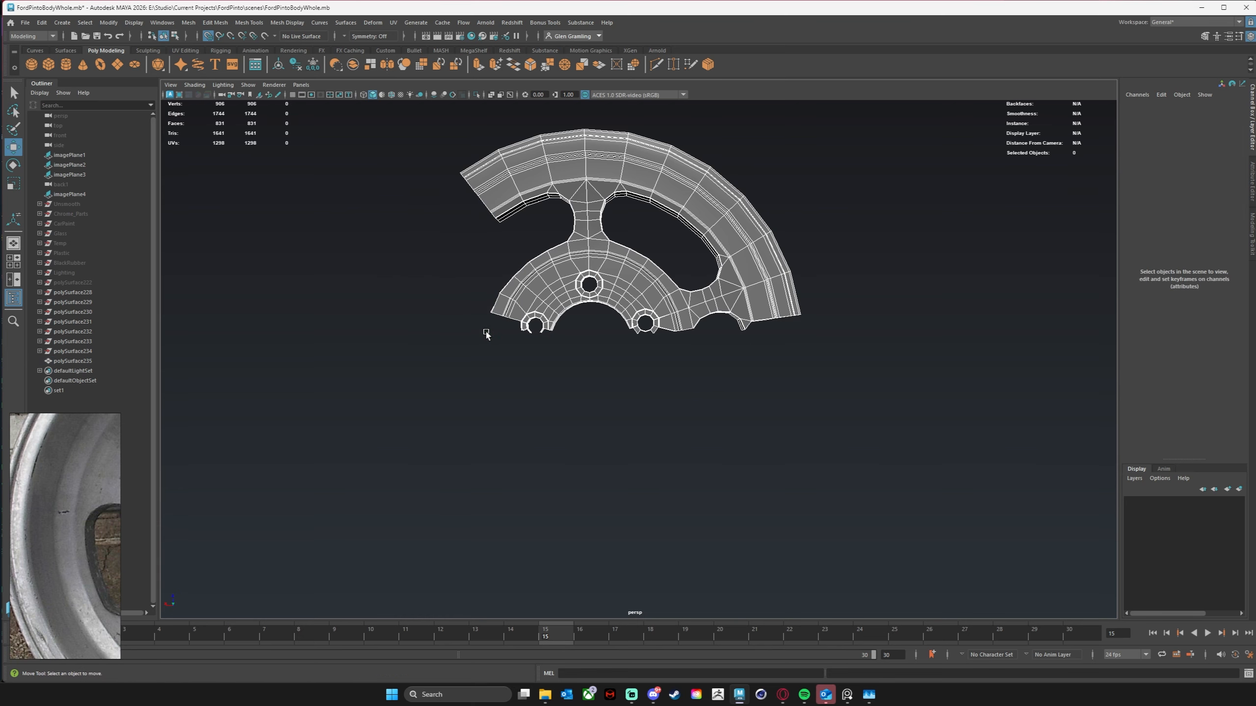
Step: Delete the leftover hub and lug hole faces left of the upright spoke, back to a clean radial edge
scroll(513, 307, "up", 3)
scroll(335, 291, "up", 1)
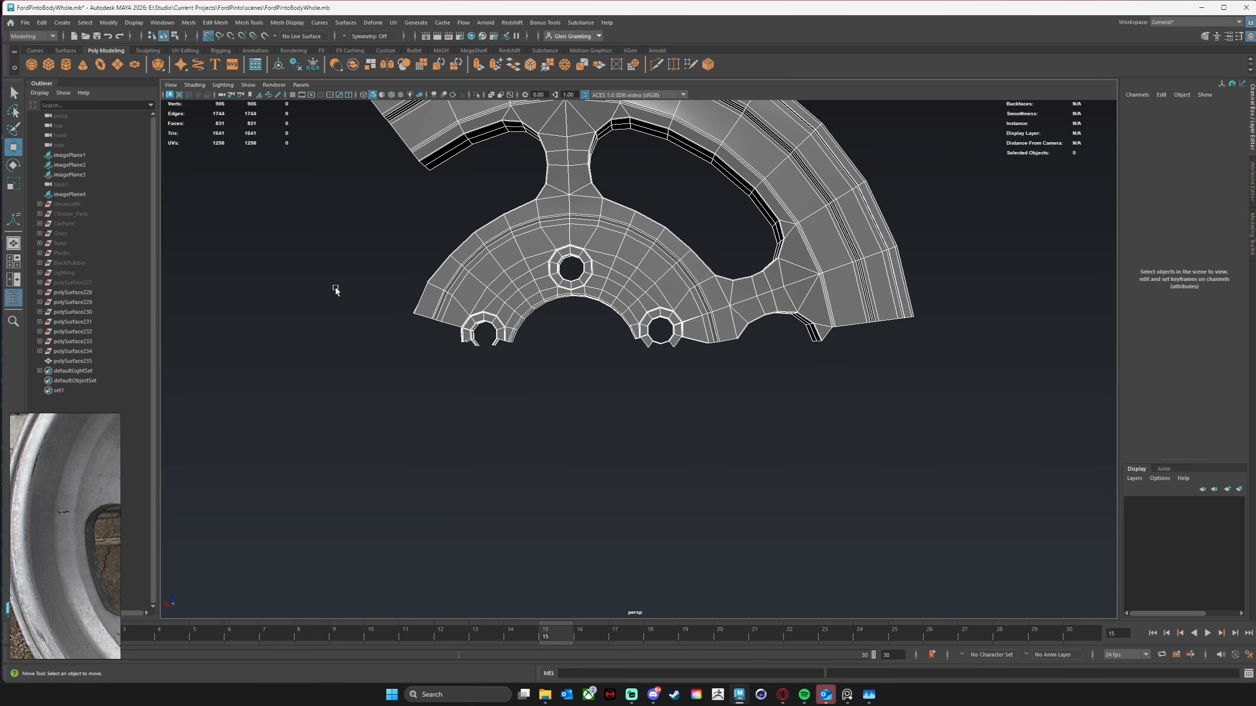
left_click_drag(484, 353, 477, 351)
key("Delete")
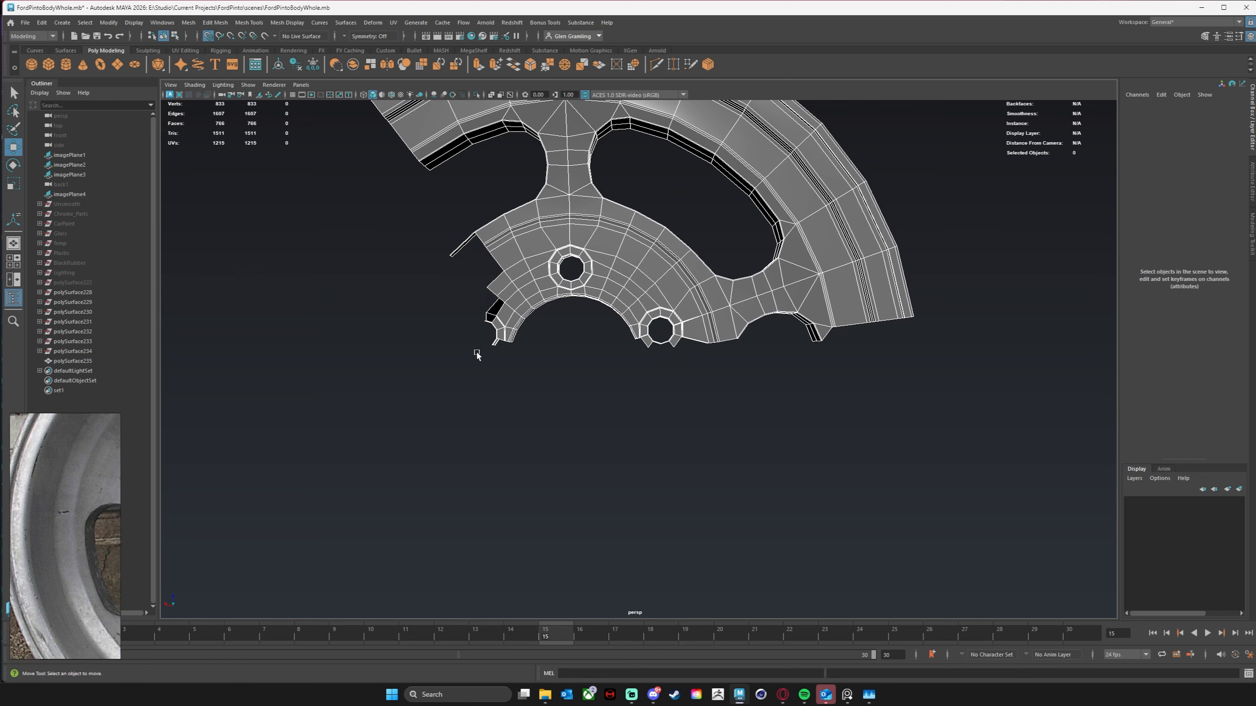
left_click_drag(440, 225, 452, 271)
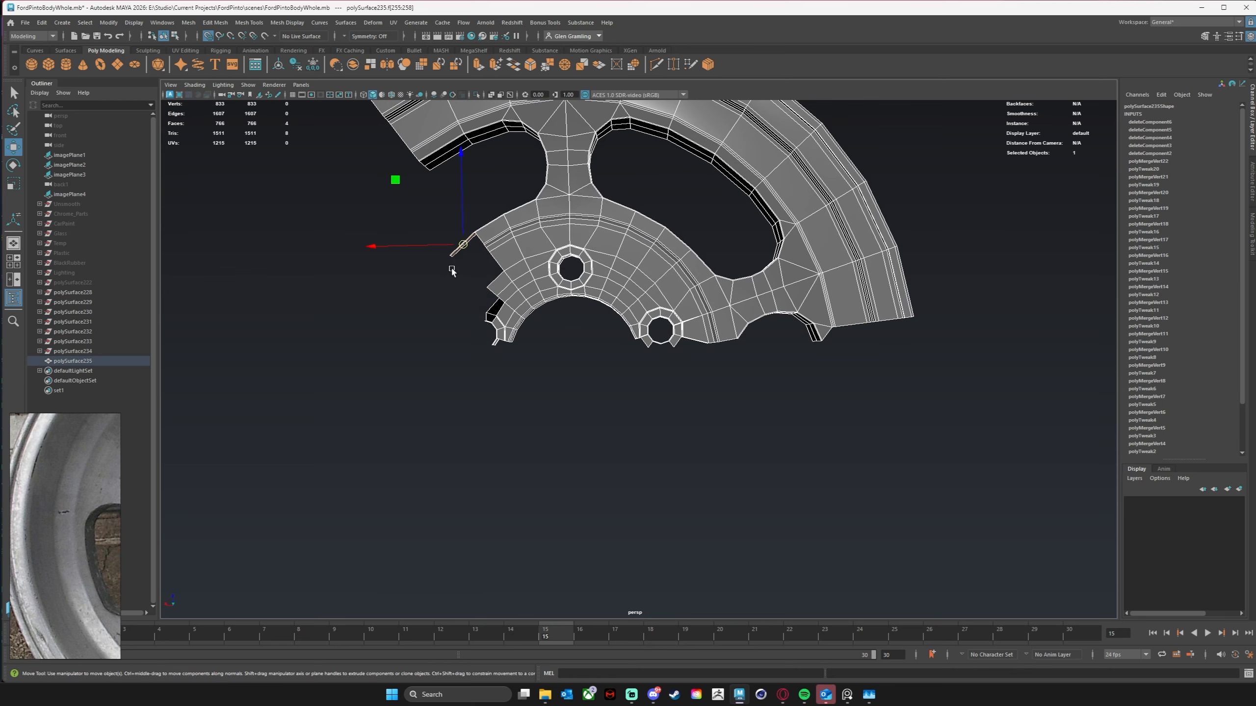
key("Delete")
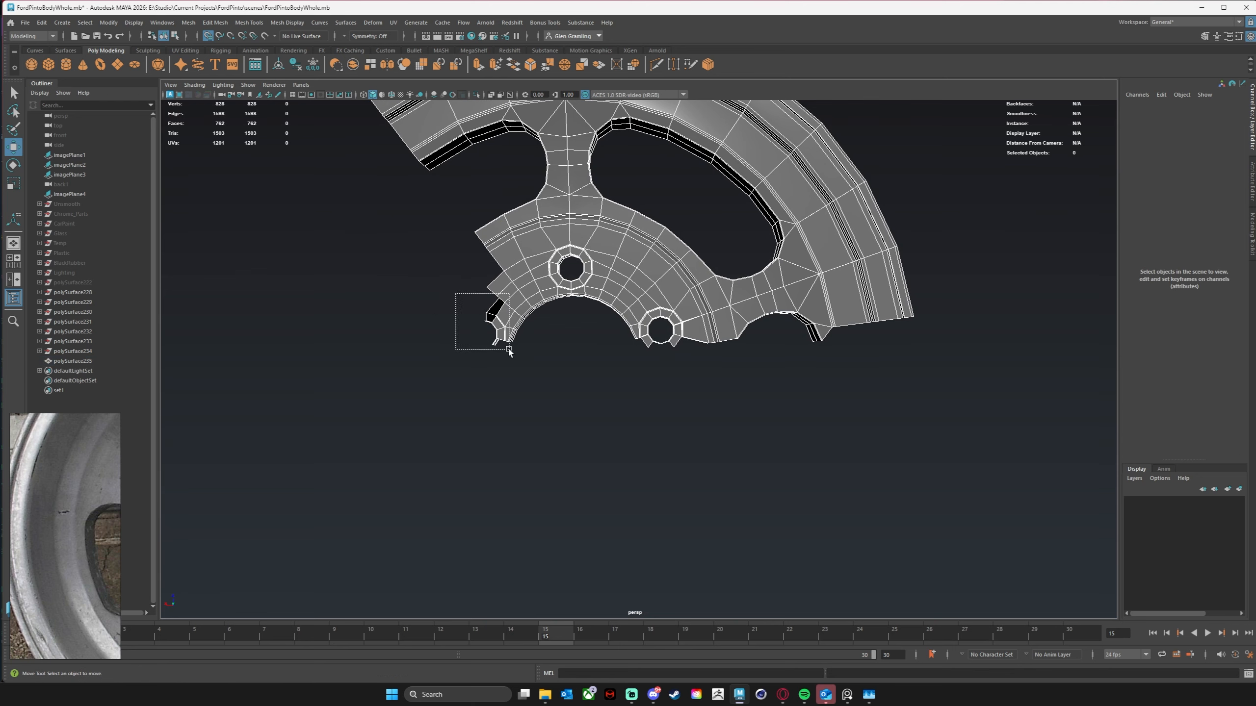
left_click_drag(509, 349, 542, 340)
key("Delete")
key("Delete")
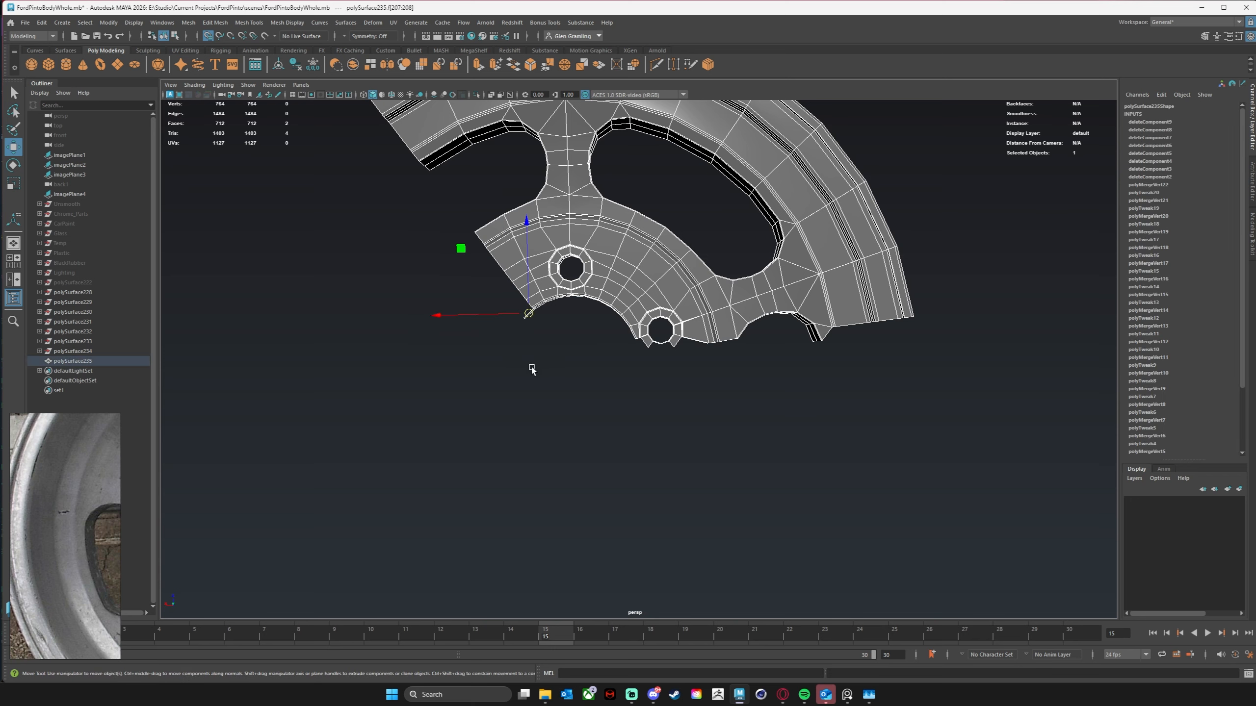
key("Delete")
Step: Delete the faces on the other side of the spoke plus the stray rim strip, leaving a one-fifth wheel section
left_click_drag(460, 152, 753, 326, "alt")
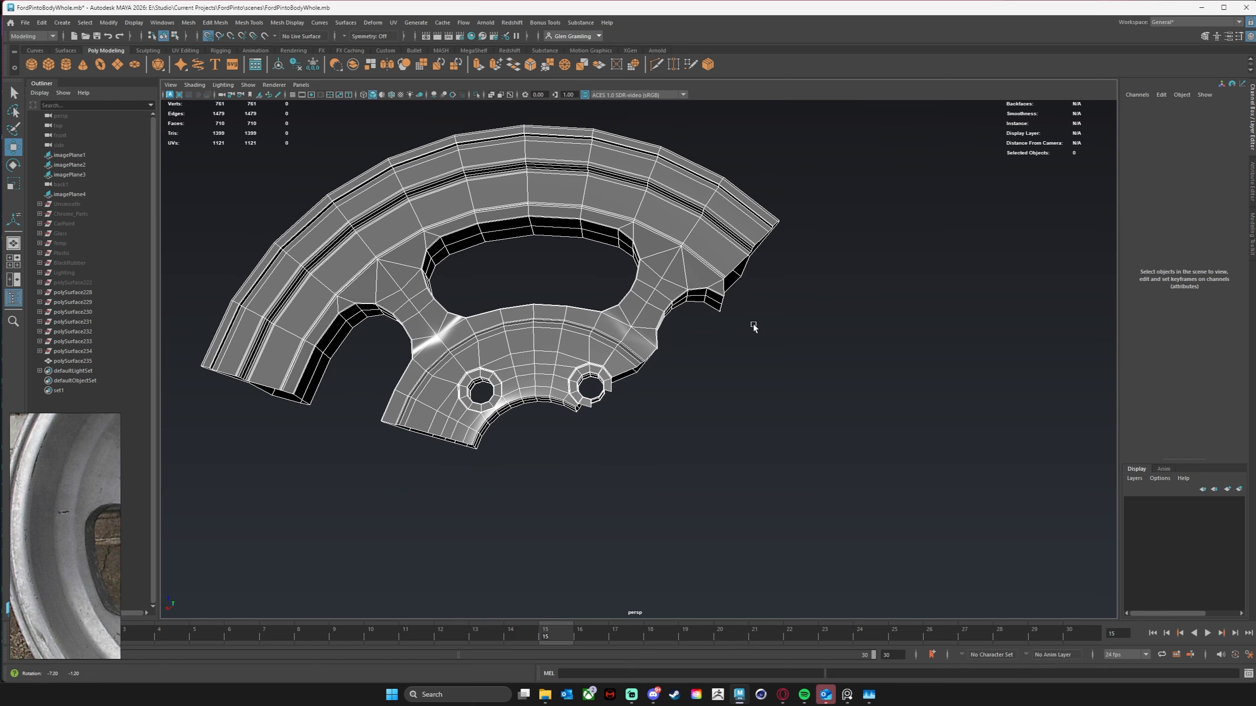
left_click_drag(568, 421, 539, 457)
key("Delete")
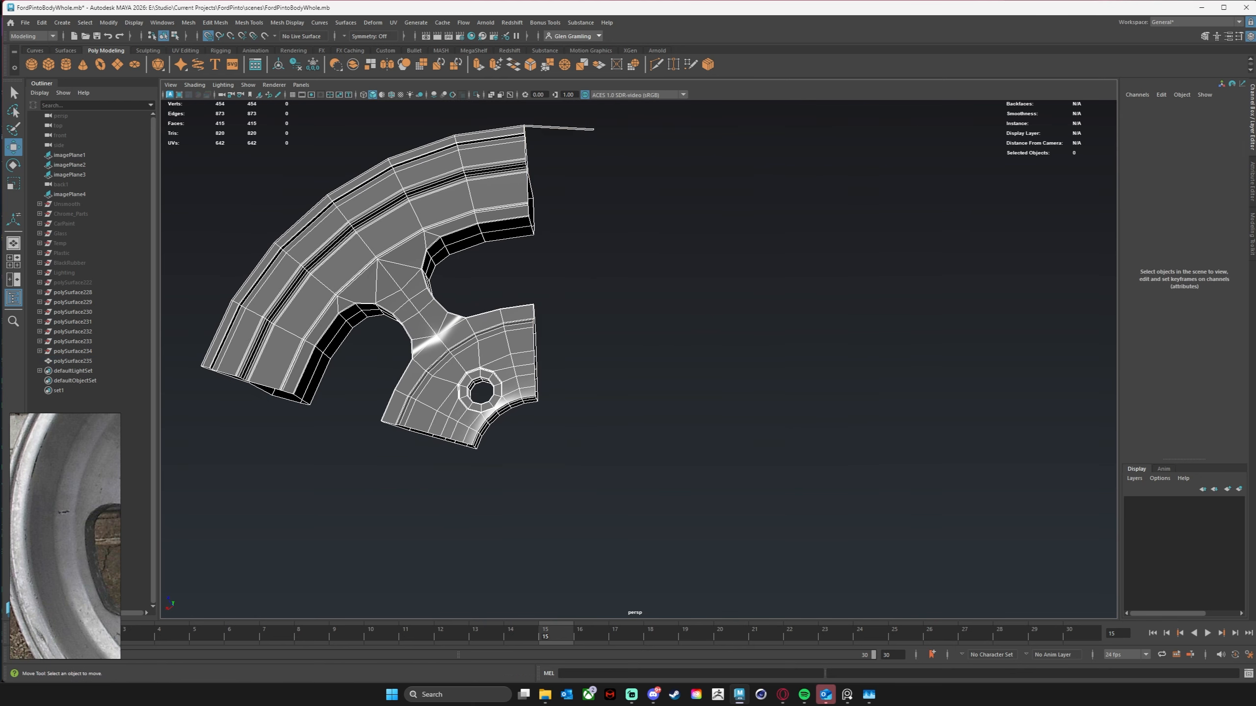
left_click_drag(573, 163, 536, 372)
key("Delete")
Step: Return to object mode and select the remaining one-fifth wheel section
right_click_drag(715, 246, 756, 214)
left_click(792, 317)
left_click_drag(786, 332, 741, 396, "alt")
left_click(711, 276)
mouse_move(777, 354)
left_mouse_down("alt")
mouse_move(773, 372)
mouse_move(770, 362)
left_mouse_up("alt")
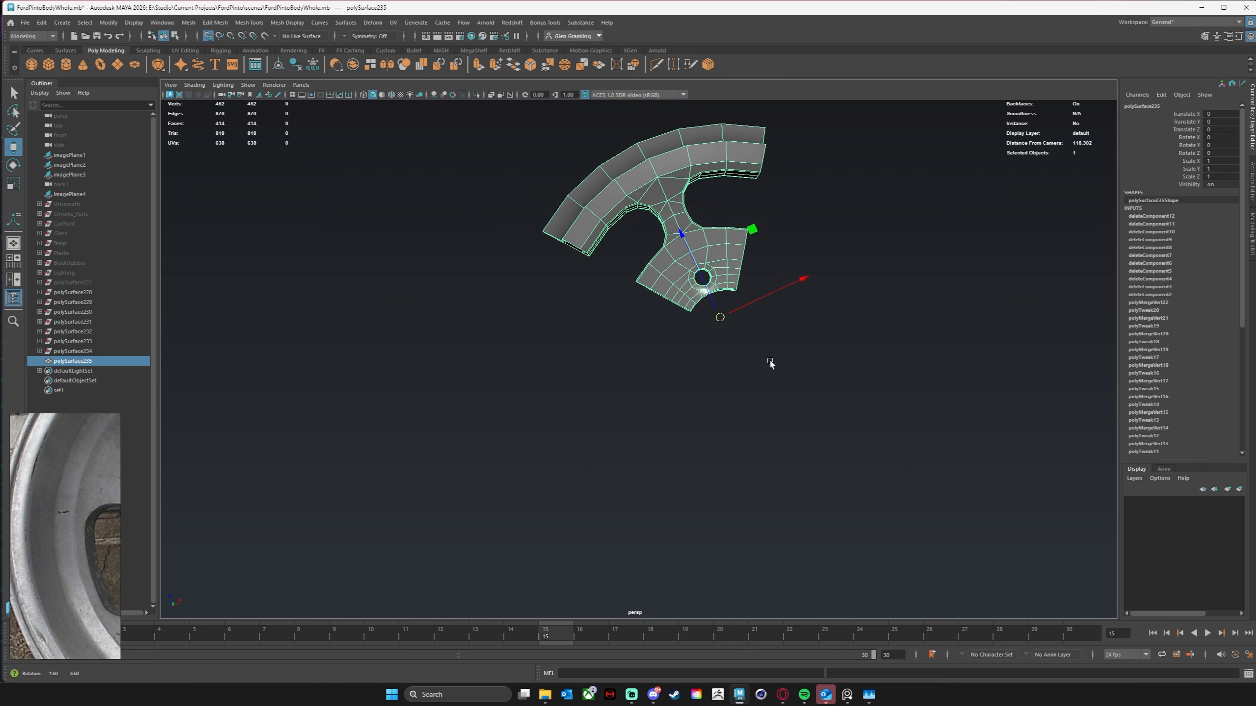
middle_click_drag(861, 368, 709, 387, "alt")
left_click_drag(709, 387, 665, 373, "alt")
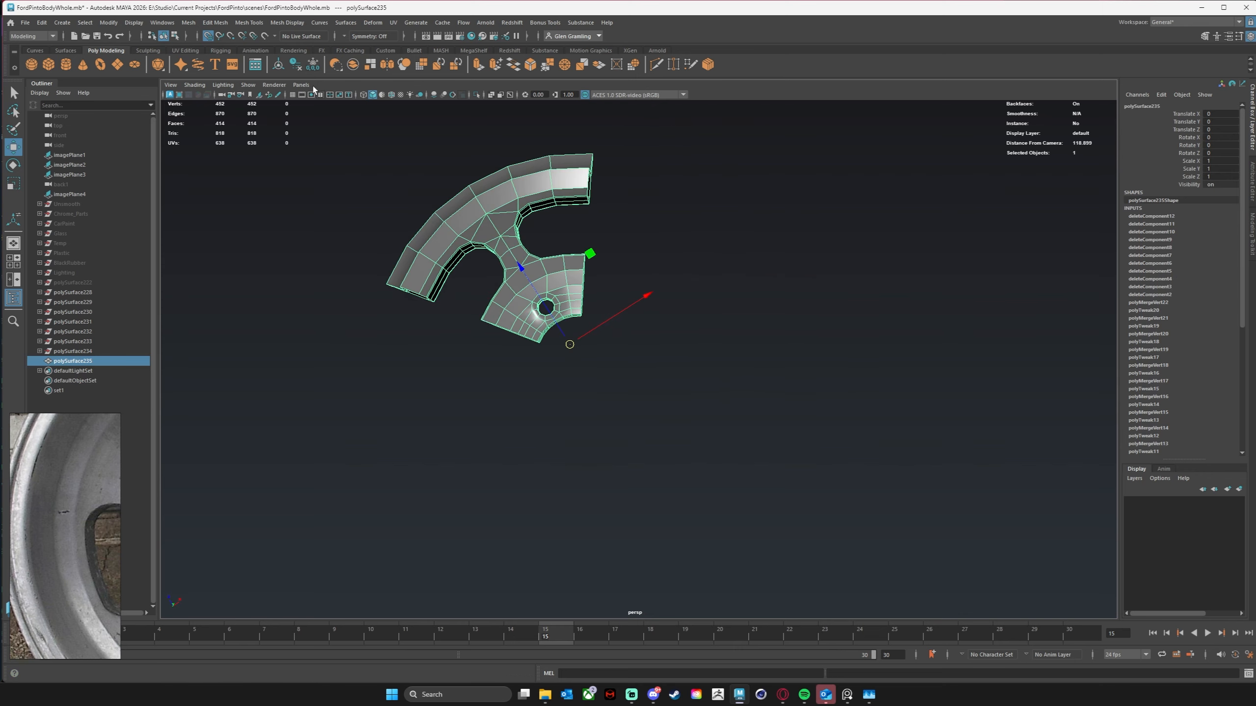
Step: Display the viewport grid and check the wheel section's pivot against the grid origin
left_click(293, 95)
left_click_drag(583, 318, 629, 293, "alt")
right_click_drag(434, 401, 730, 369, "alt")
left_click_drag(498, 327, 514, 351, "alt")
middle_click_drag(514, 211, 578, 360, "alt")
right_click_drag(578, 360, 532, 362, "alt")
left_click_drag(532, 361, 580, 371, "alt")
key("ctrl+z")
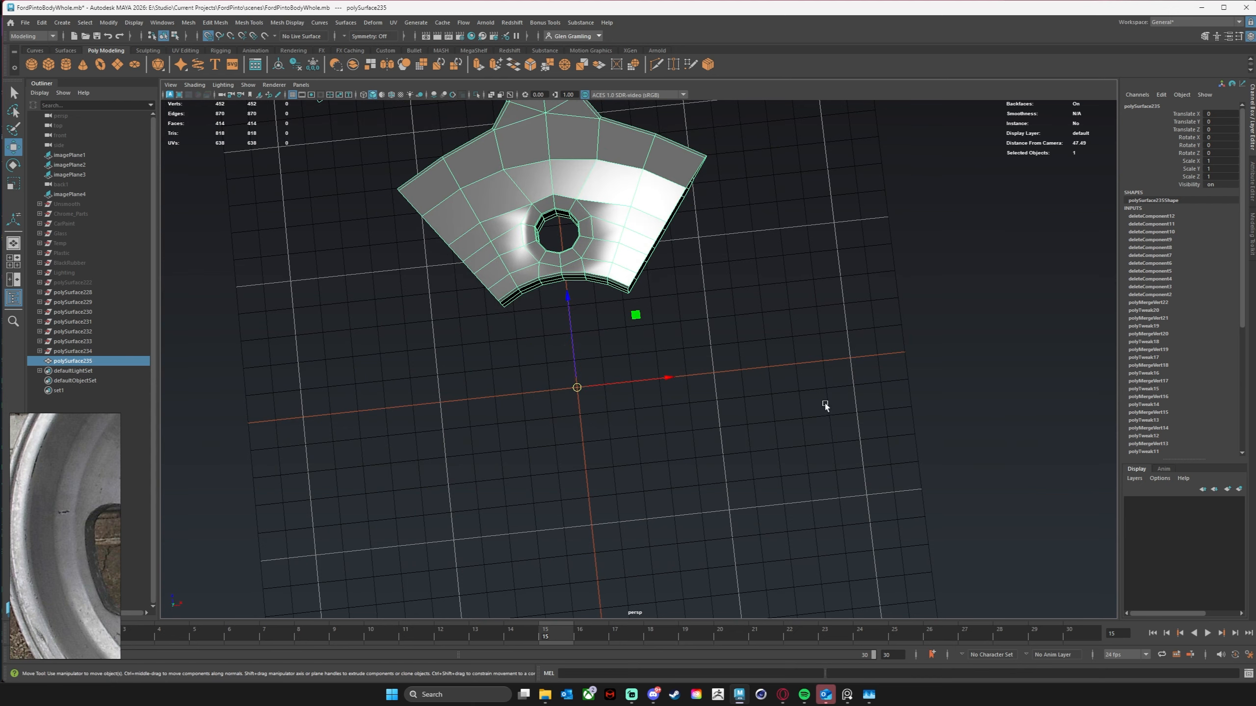
left_click_drag(824, 406, 495, 373, "alt")
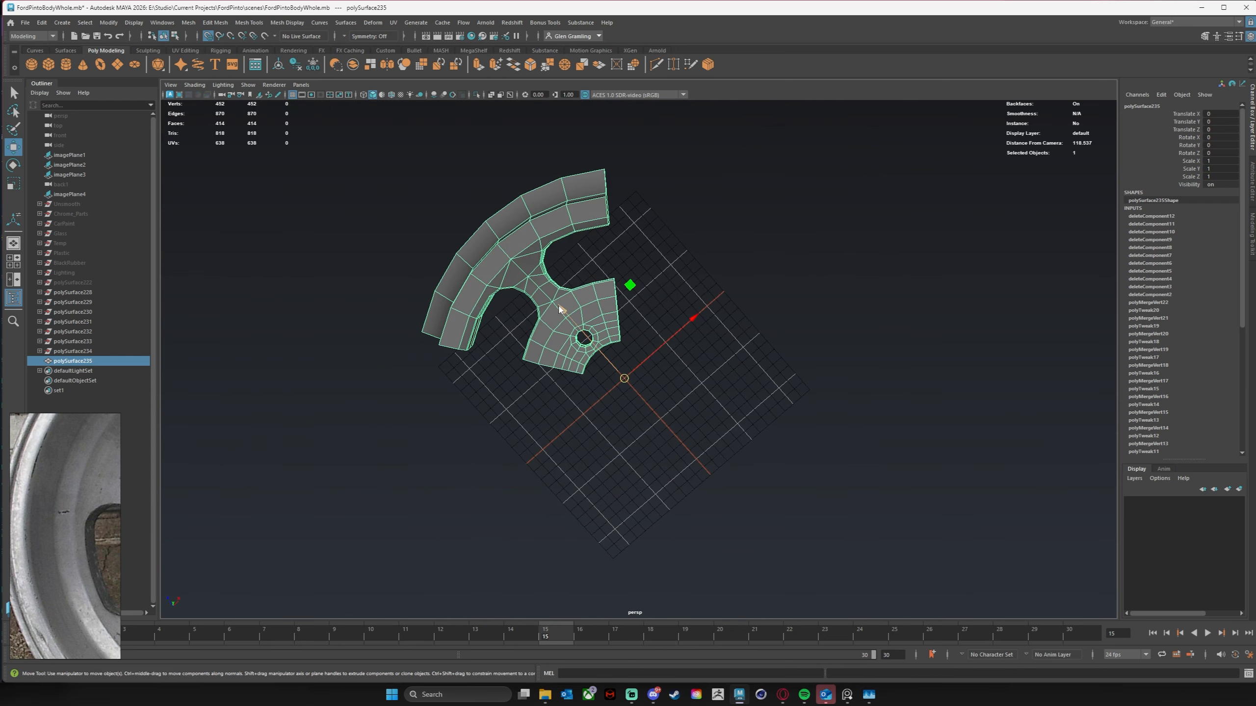
left_click_drag(561, 300, 497, 292, "alt")
left_click_drag(737, 337, 713, 363, "alt")
right_click_drag(713, 363, 765, 364, "alt")
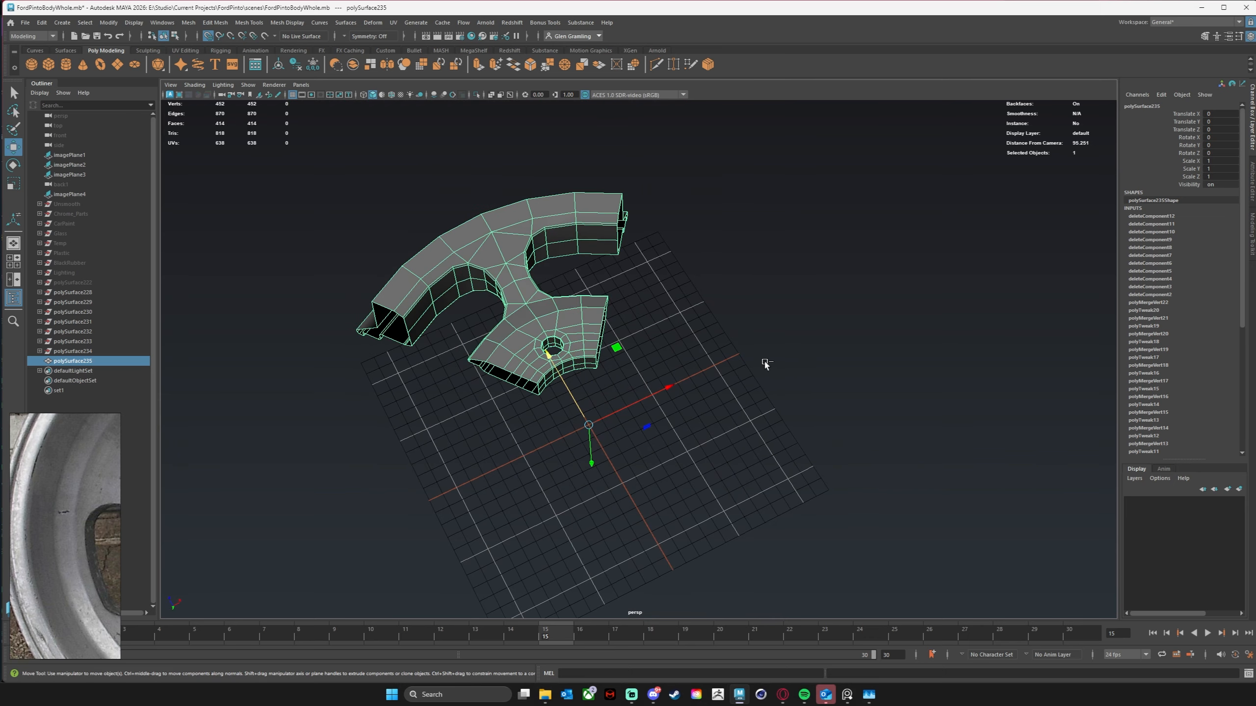
Step: Duplicate the section into four copies rotated in 72-degree increments about the Y axis to complete the wheel
key("ctrl+shift+d")
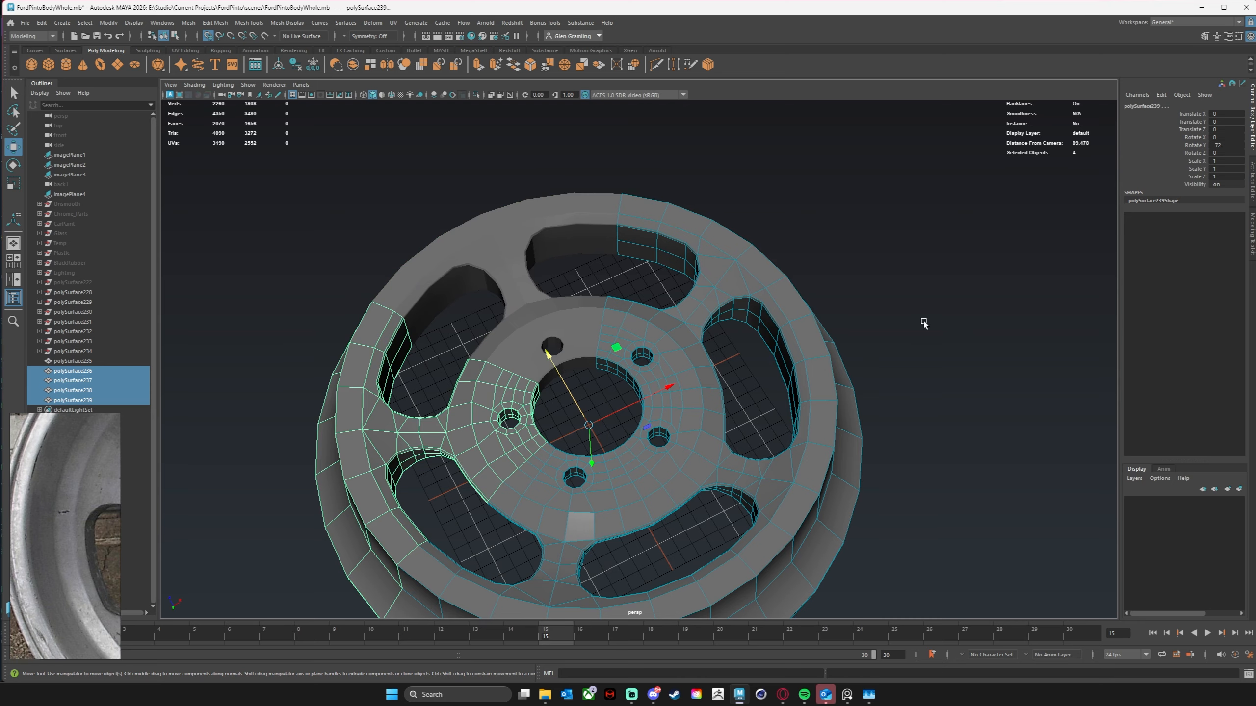
left_click(924, 324)
left_click_drag(924, 323, 630, 428, "alt")
left_click(654, 333)
left_click(527, 325)
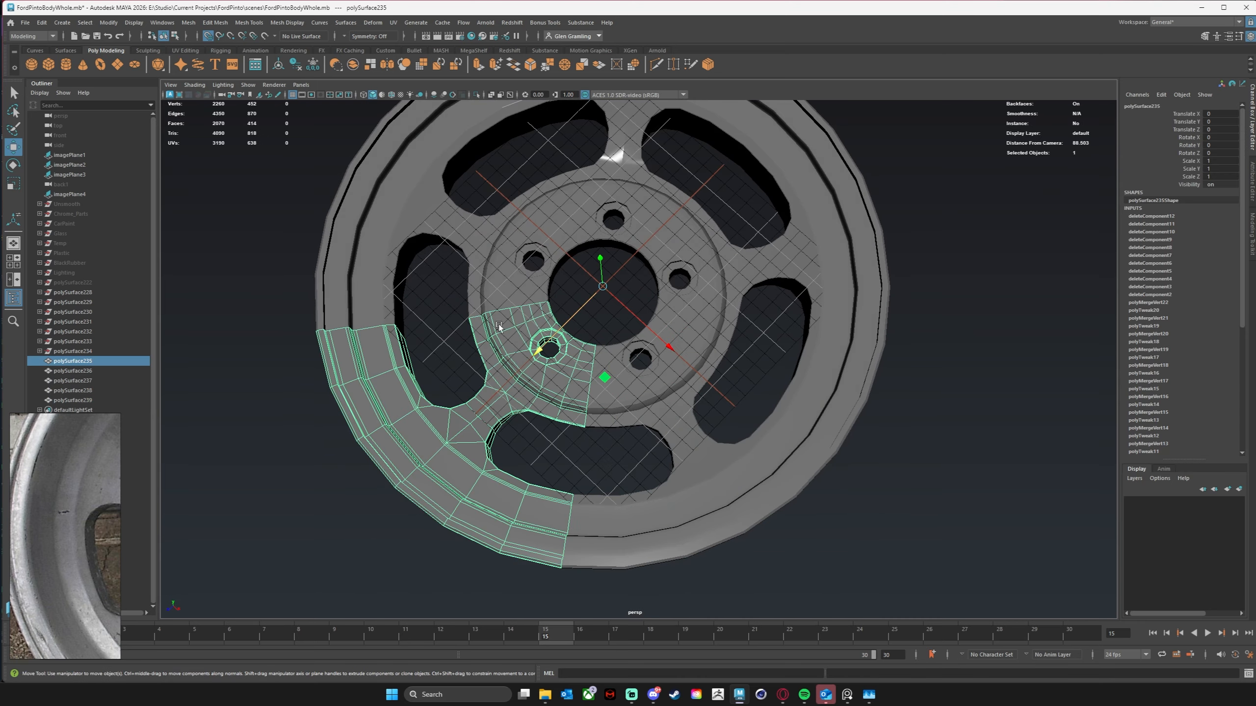
middle_click_drag(503, 297, 512, 360, "alt")
scroll(756, 315, "down", 2)
Step: Combine all five wheel sections into a single mesh
left_click_drag(602, 344, 859, 501)
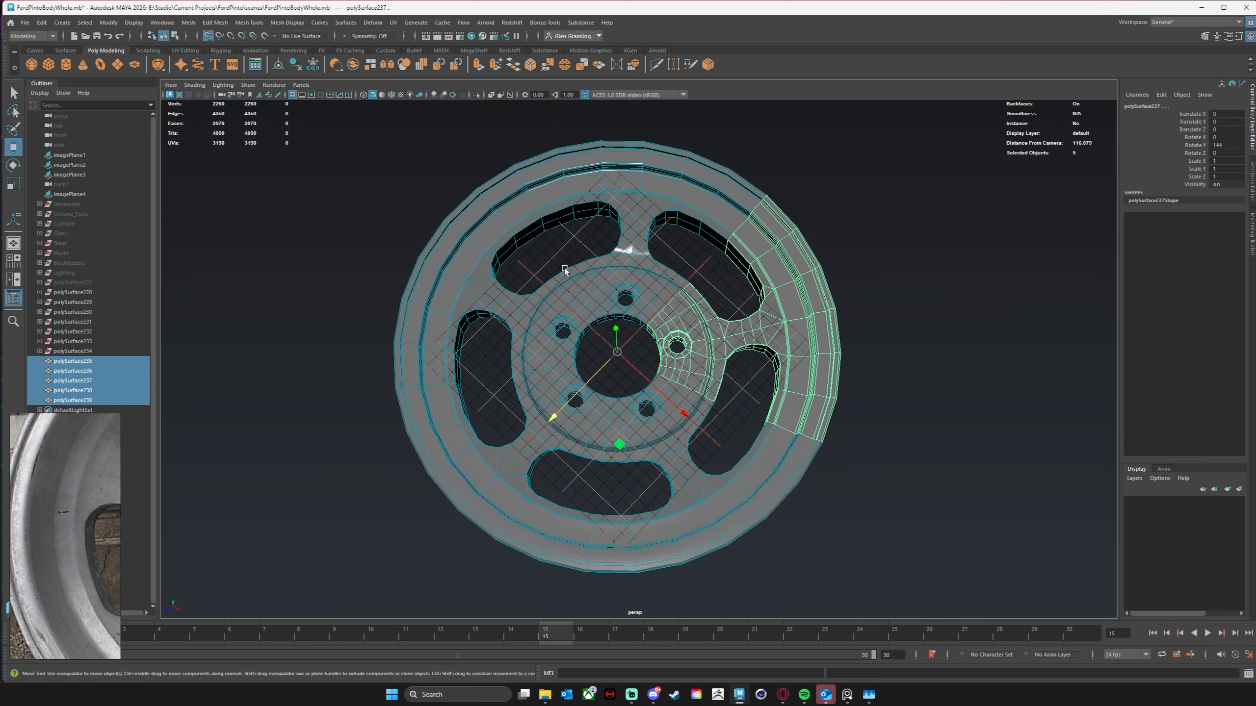
key("space")
left_click(404, 234)
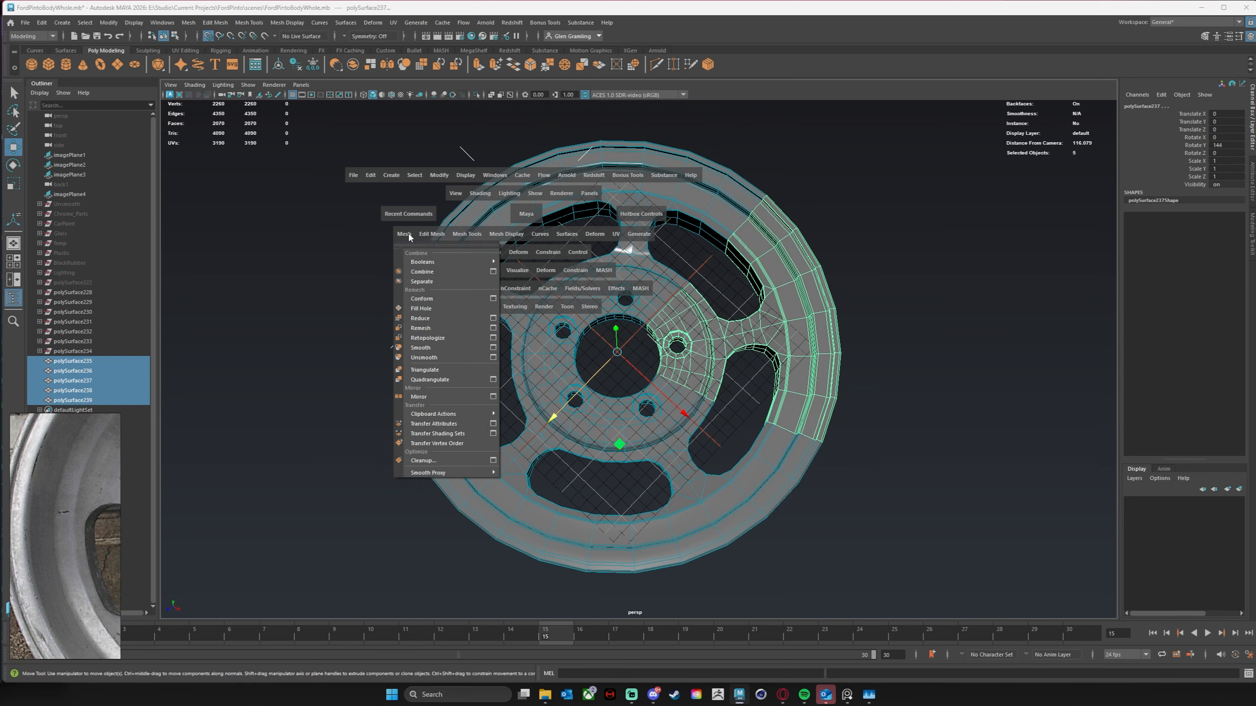
left_click(425, 272)
Step: Merge all the vertices of the combined wheel mesh with a 0.01 distance threshold and return to object mode
left_click_drag(692, 357, 677, 337, "alt")
right_click_drag(672, 228, 624, 228)
left_click_drag(344, 145, 1045, 589)
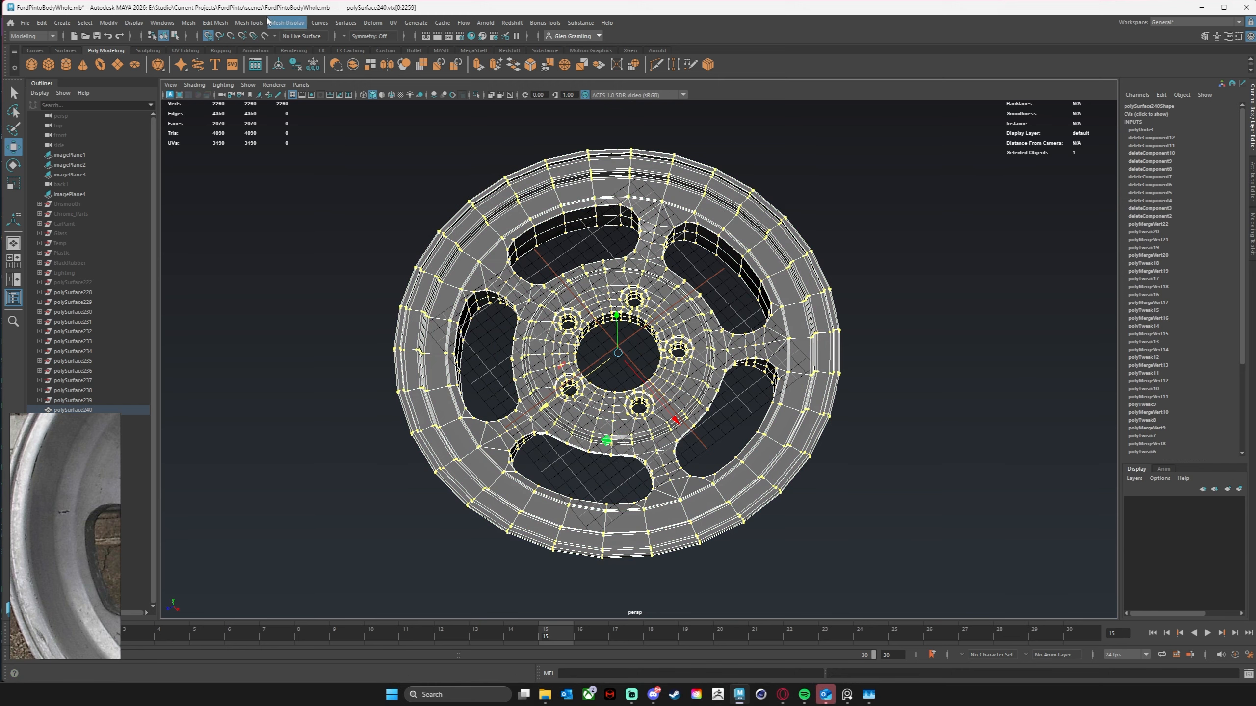
left_click(194, 26)
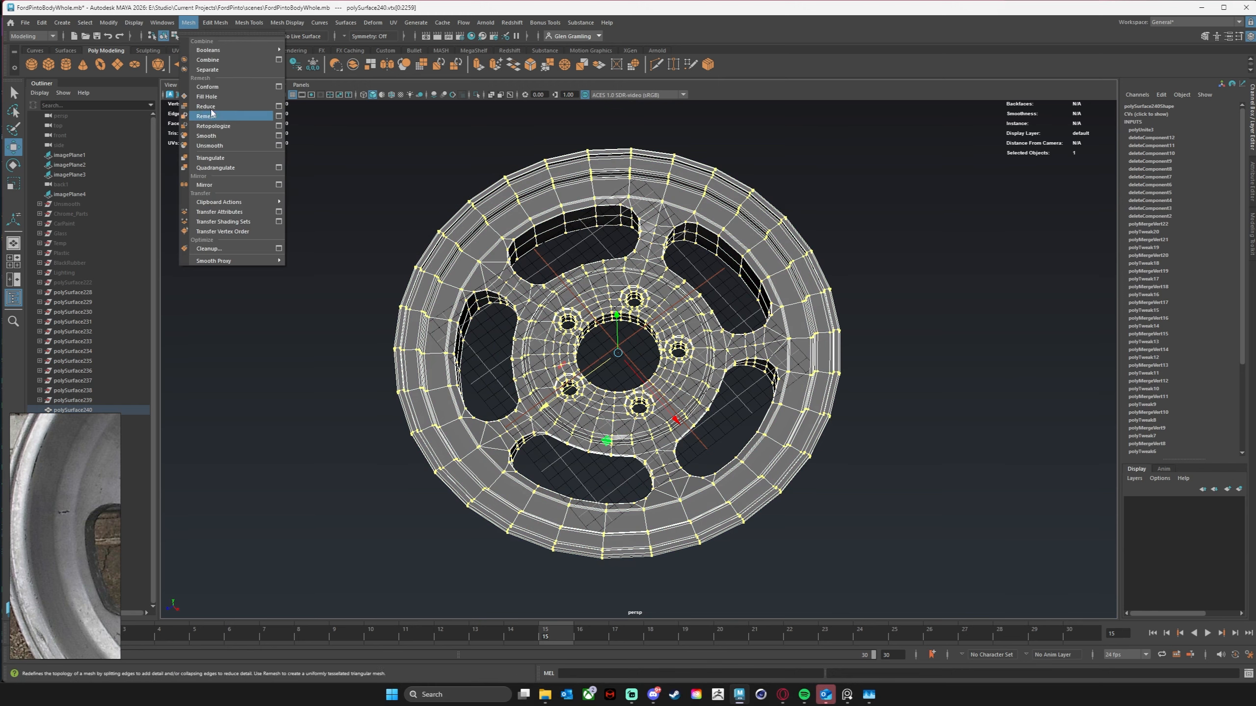
mouse_move(201, 28)
left_click(261, 137)
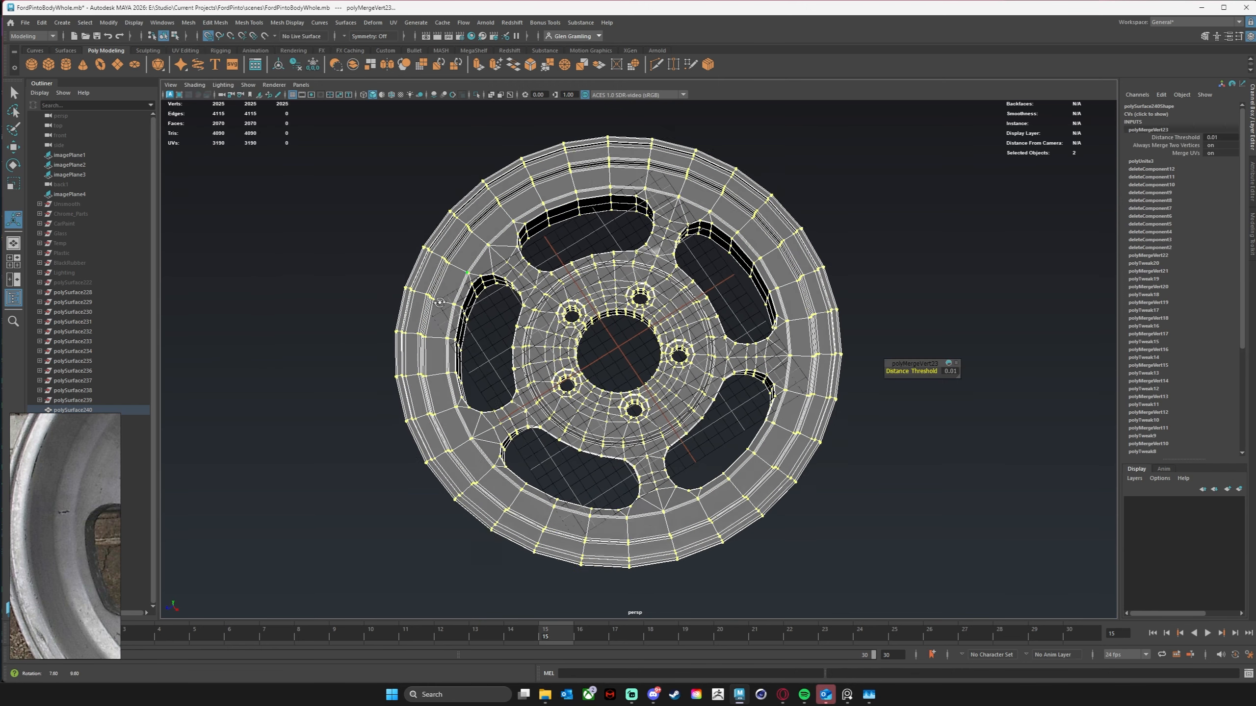
right_click_drag(657, 280, 907, 213)
left_click(907, 213)
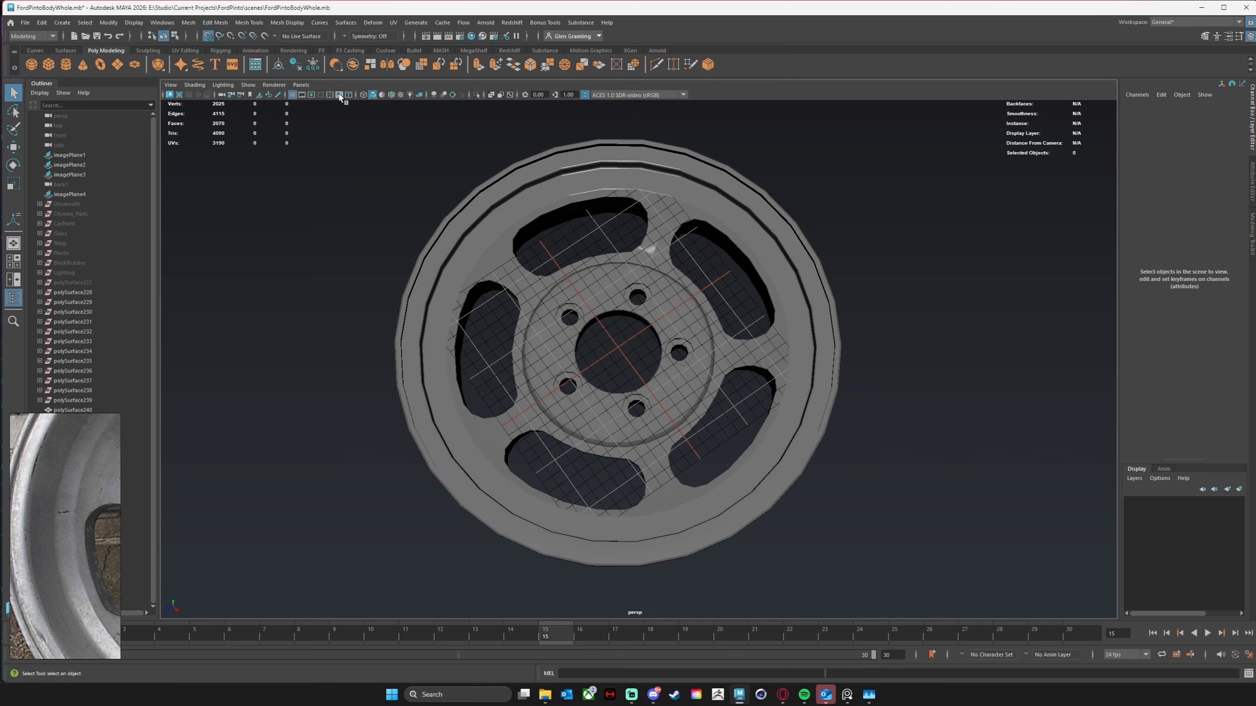
Step: Hide the viewport grid and preview the wheel smoothed, examining the spokes, bolt holes and rim from several angles
left_click(293, 95)
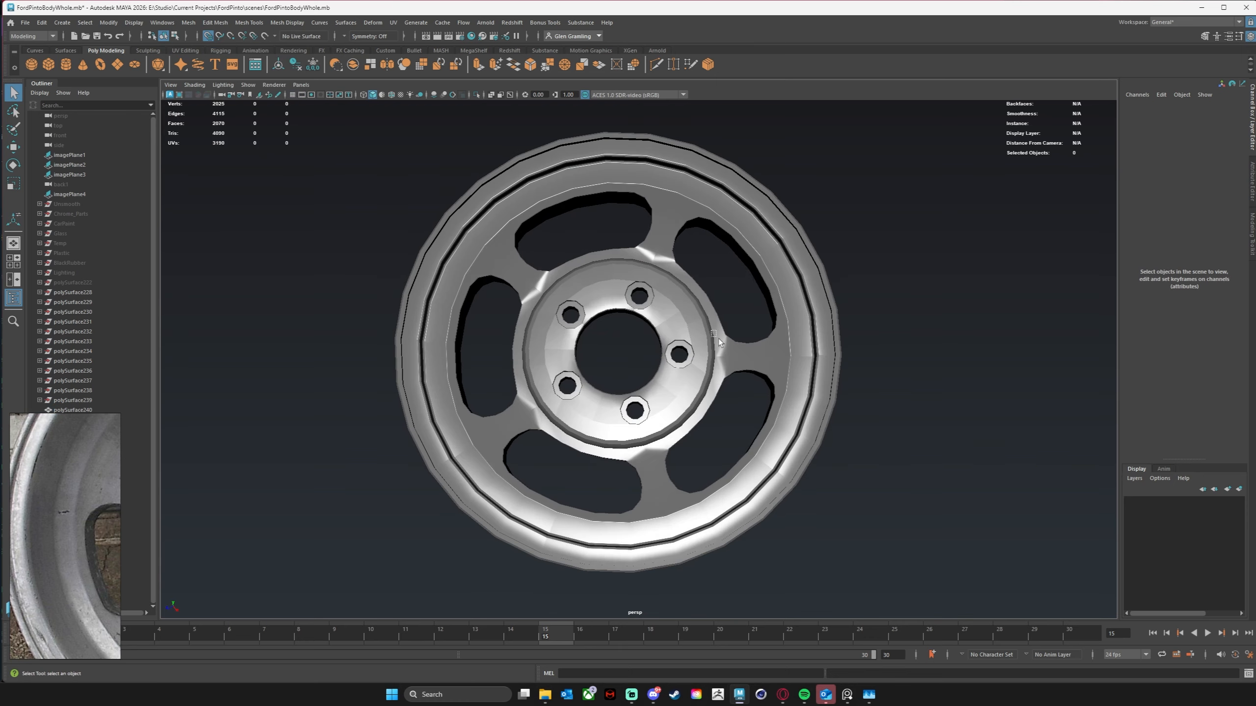
left_click(718, 339)
key("3")
left_click(934, 388)
left_click_drag(930, 389, 946, 355, "alt")
scroll(832, 377, "up", 5)
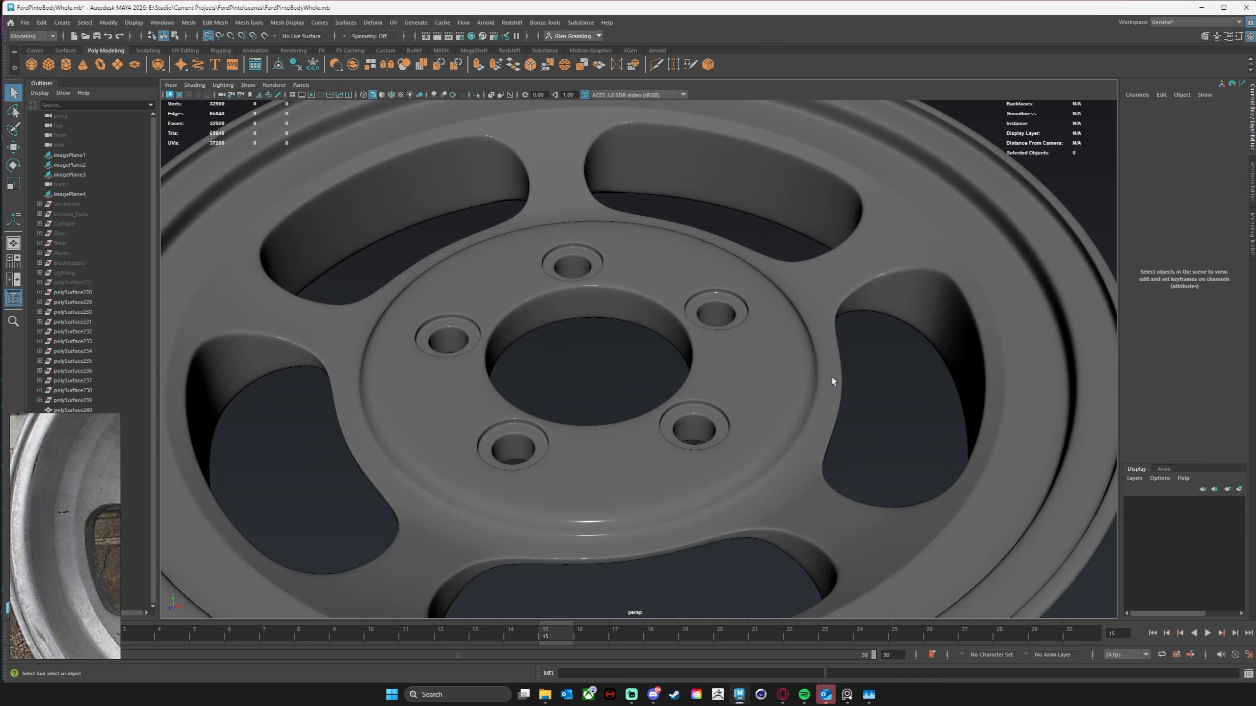
left_click_drag(832, 377, 613, 406, "alt")
scroll(823, 415, "down", 6)
left_click_drag(716, 430, 784, 423, "alt")
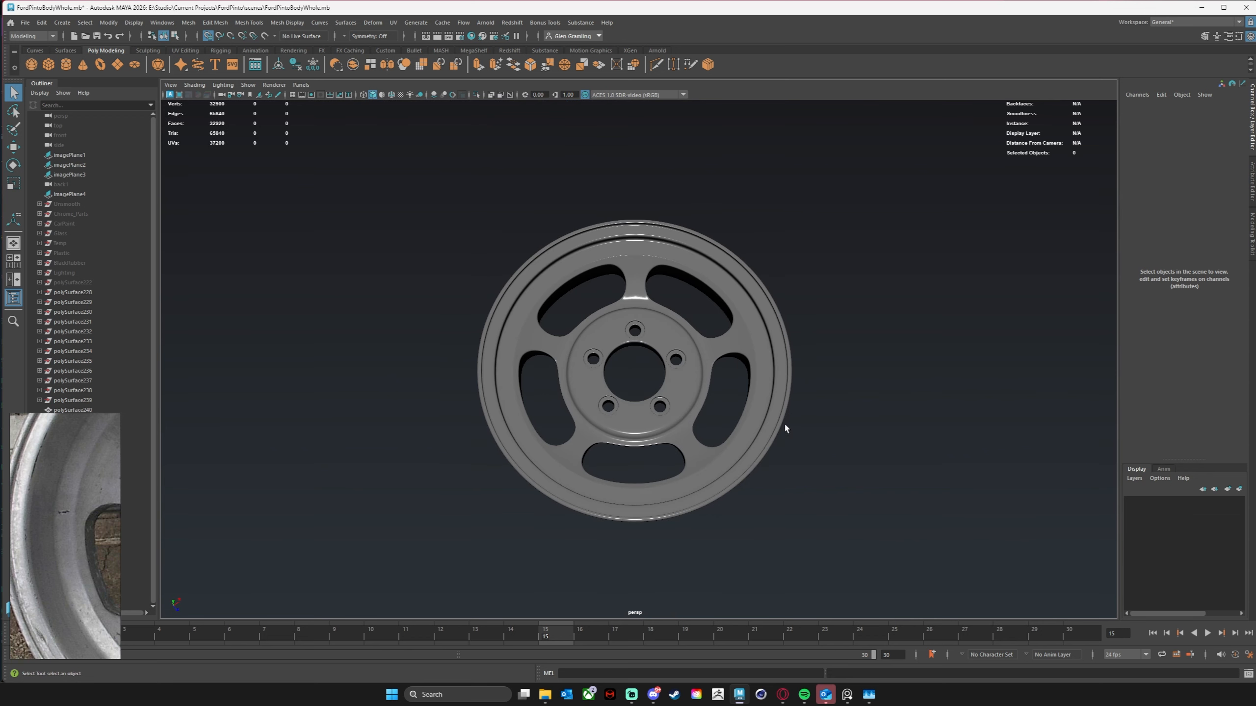
Step: Select the merged wheel and delete its construction history
right_click_drag(858, 420, 613, 413, "alt")
mouse_move(624, 421)
left_mouse_down("alt")
mouse_move(641, 388)
mouse_move(642, 432)
left_mouse_up("alt")
left_click(667, 388)
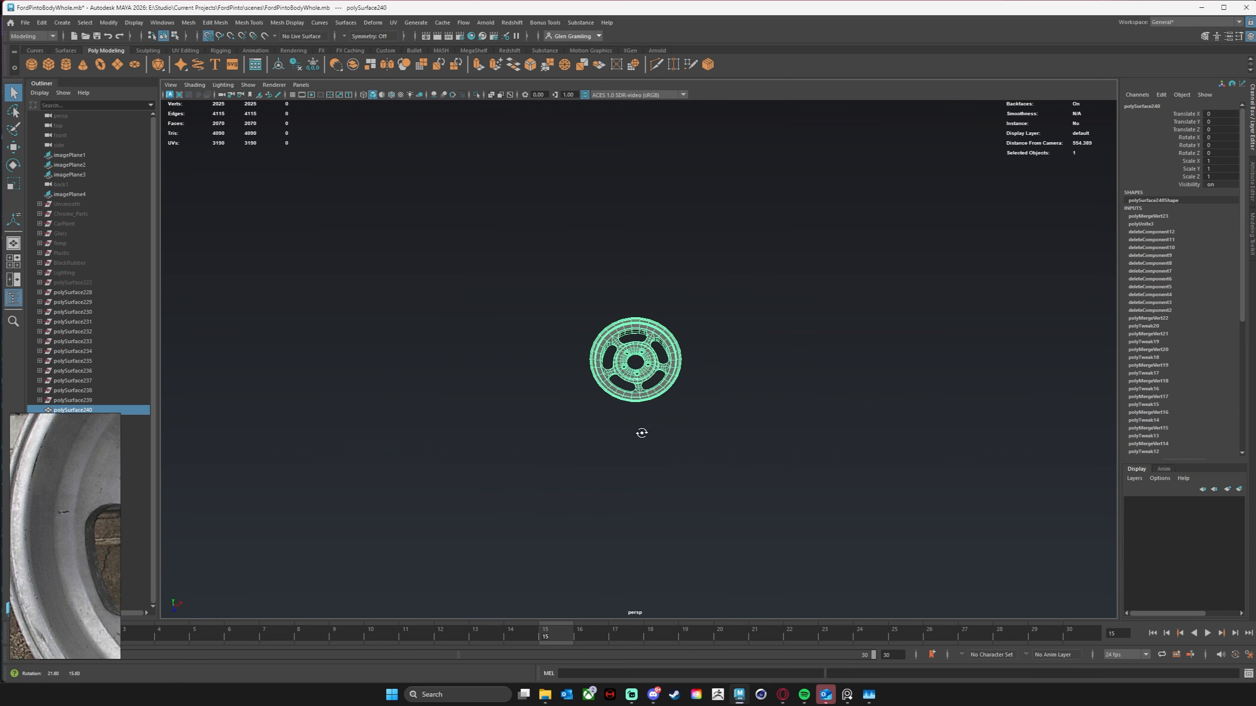
key("f")
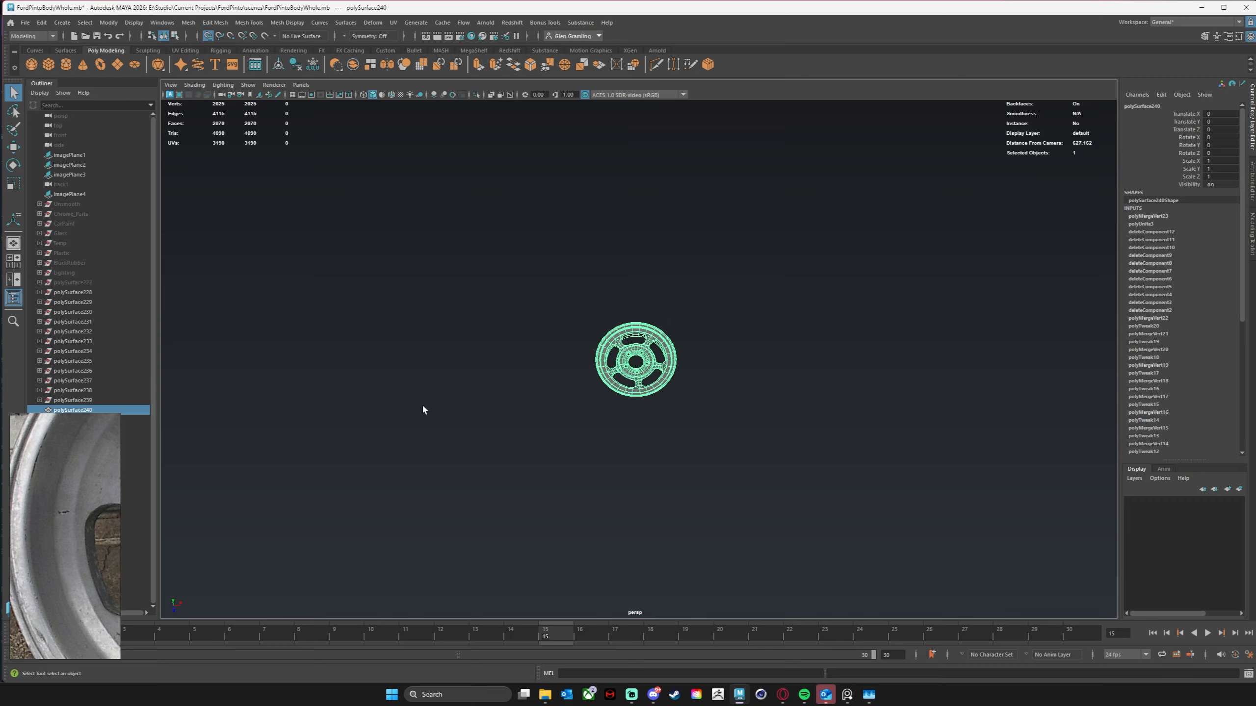
left_click_drag(424, 409, 674, 397, "alt")
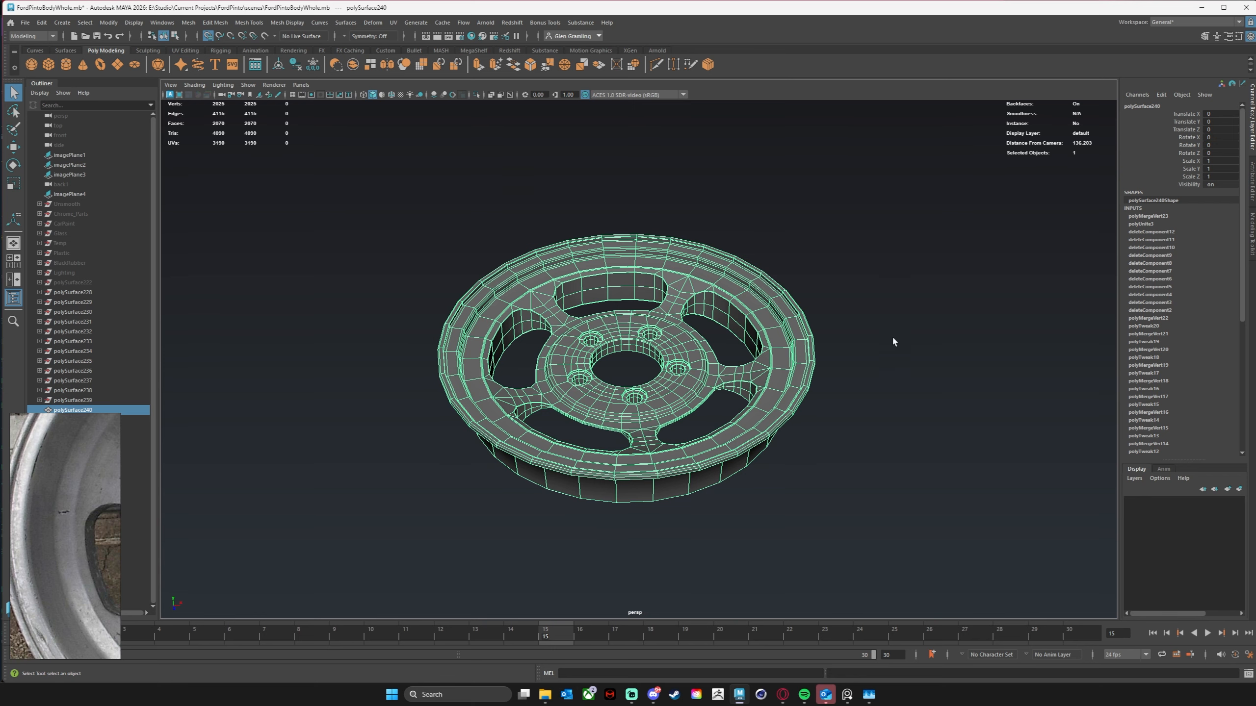
right_click_drag(892, 341, 987, 280, "alt")
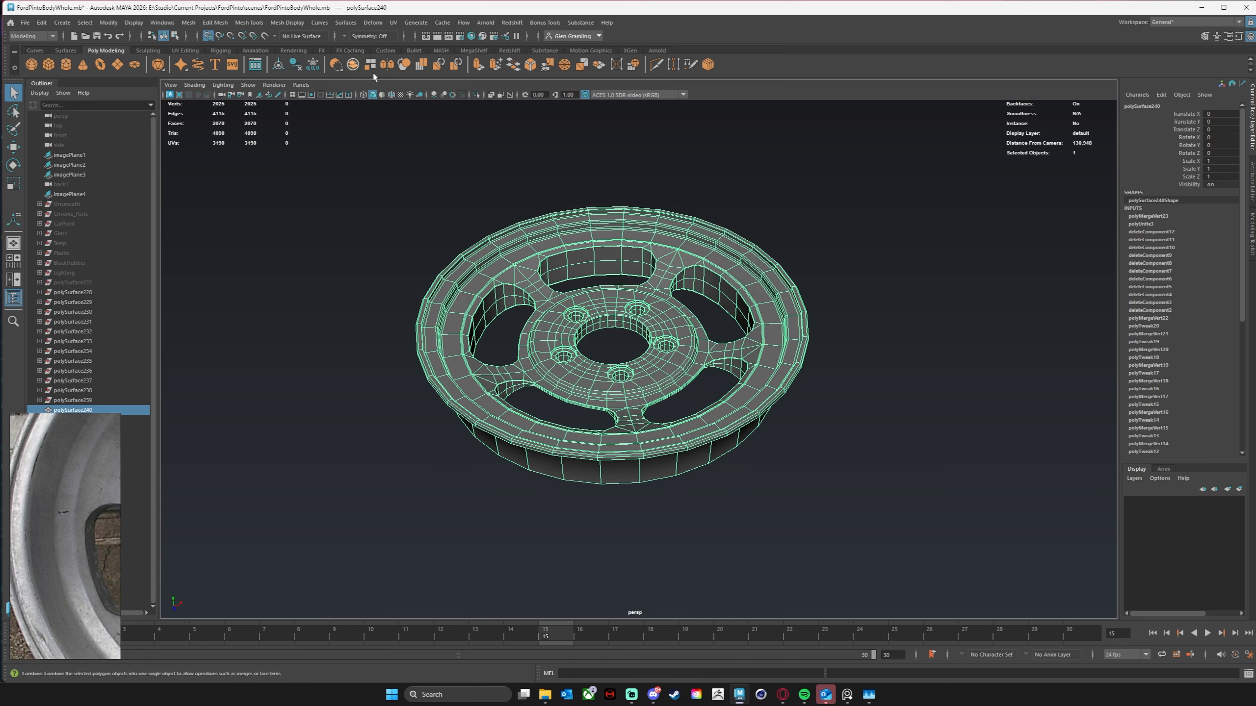
left_click(313, 64)
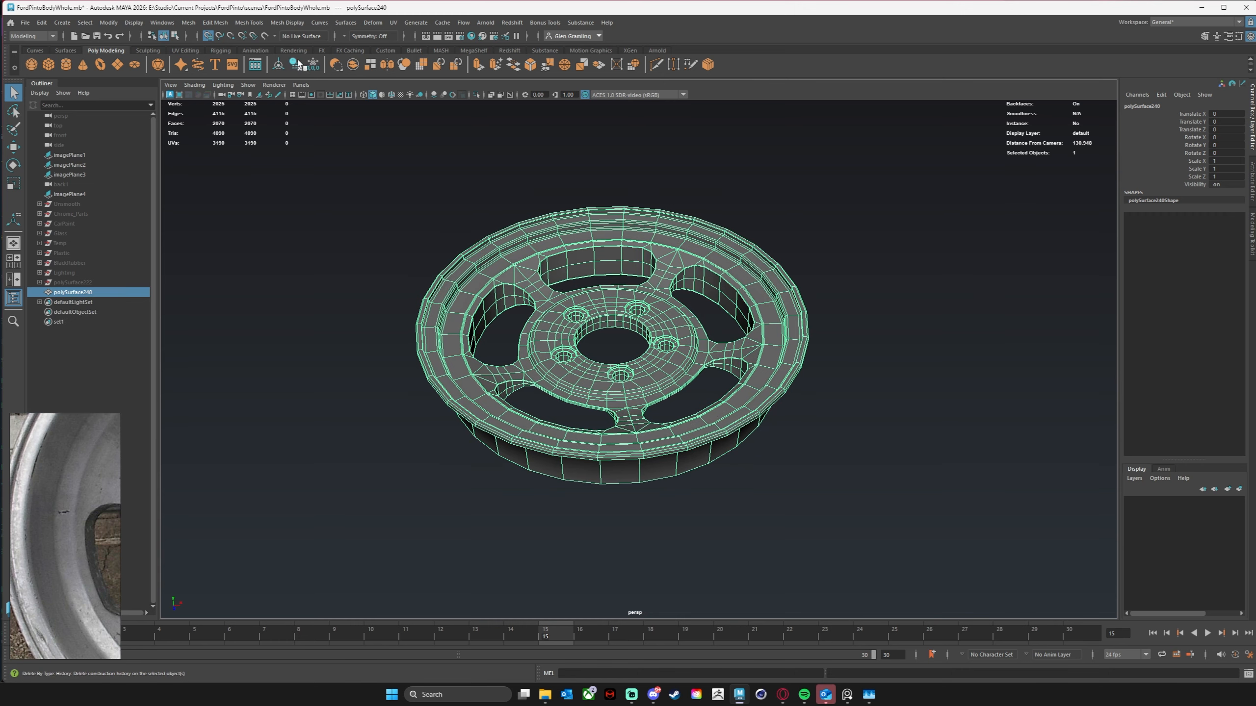
Step: Show the hidden car groups from Unsmooth through polySurface222, and hide the Lighting group again
left_click_drag(770, 278, 758, 272, "alt")
key("w")
scroll(376, 318, "down", 10)
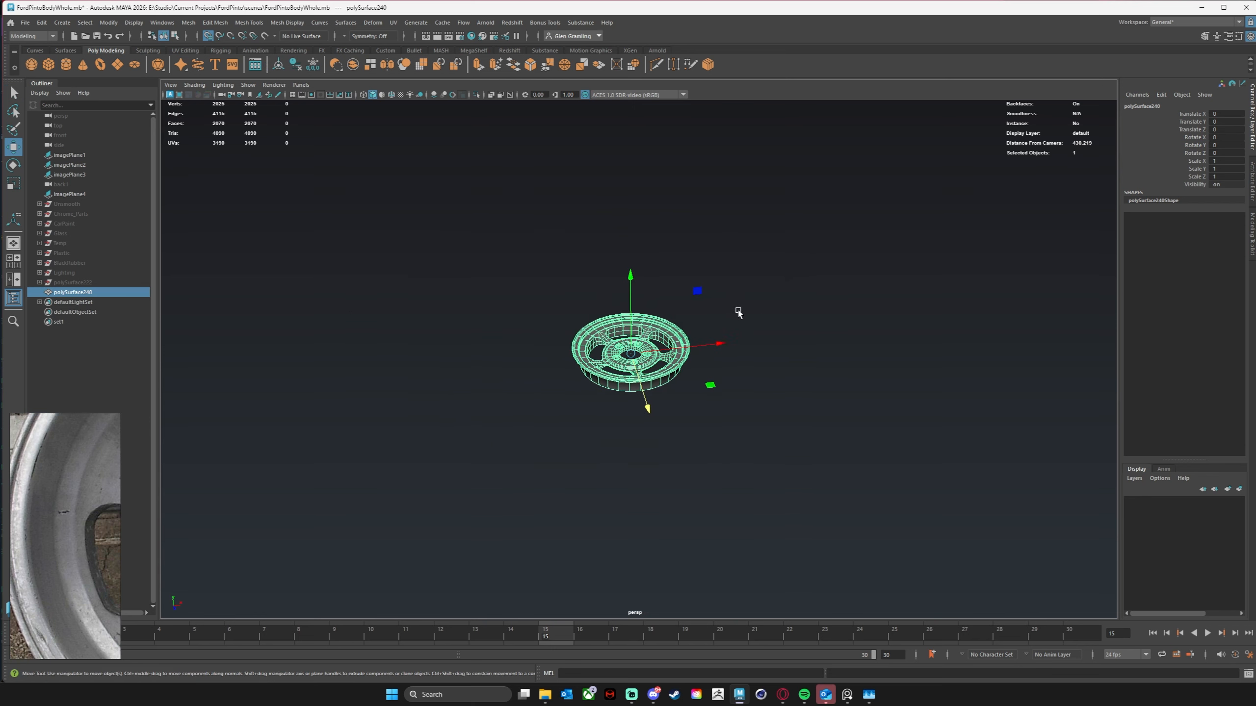
left_click_drag(89, 204, 91, 280)
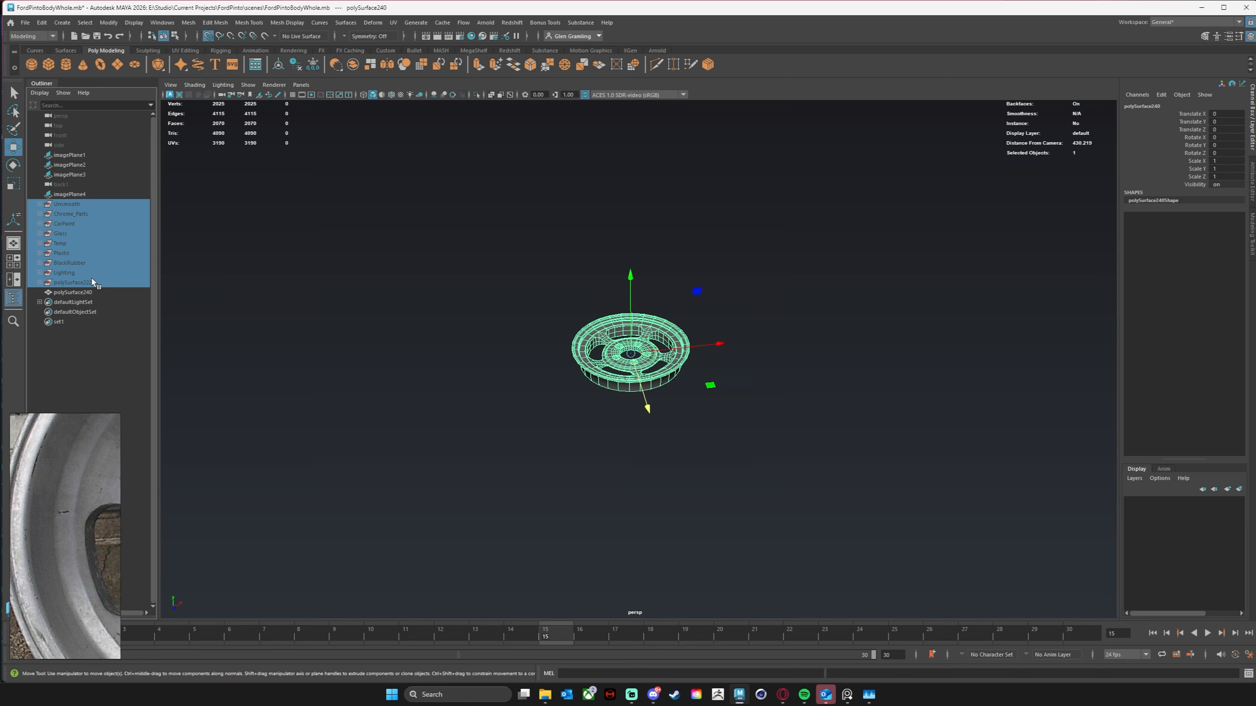
key("shift+h")
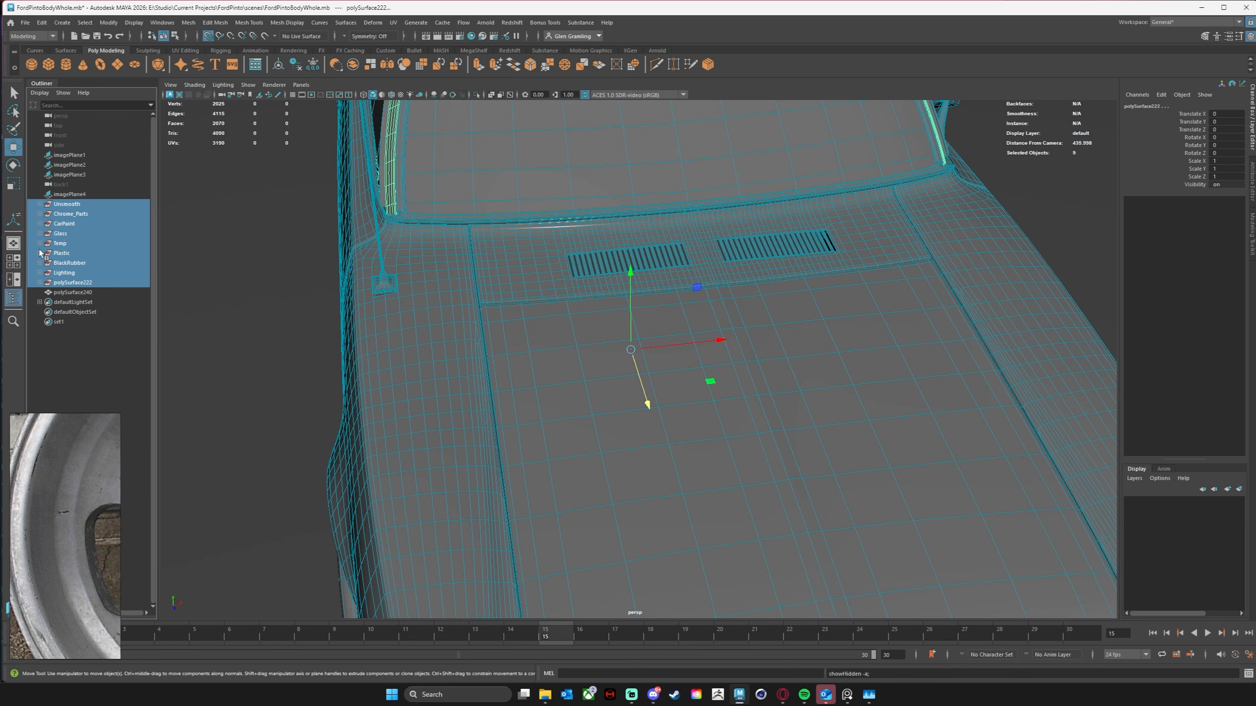
left_click(65, 273)
key("ctrl+h")
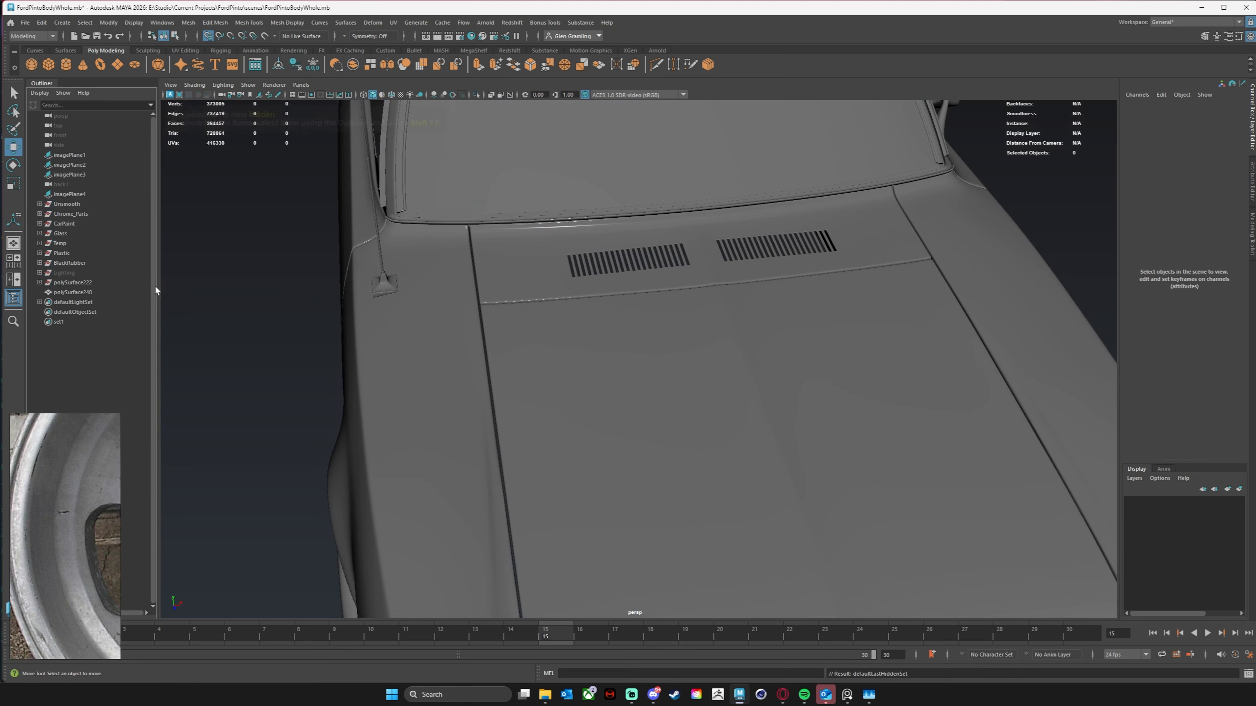
key("a")
left_click_drag(795, 346, 579, 323, "alt")
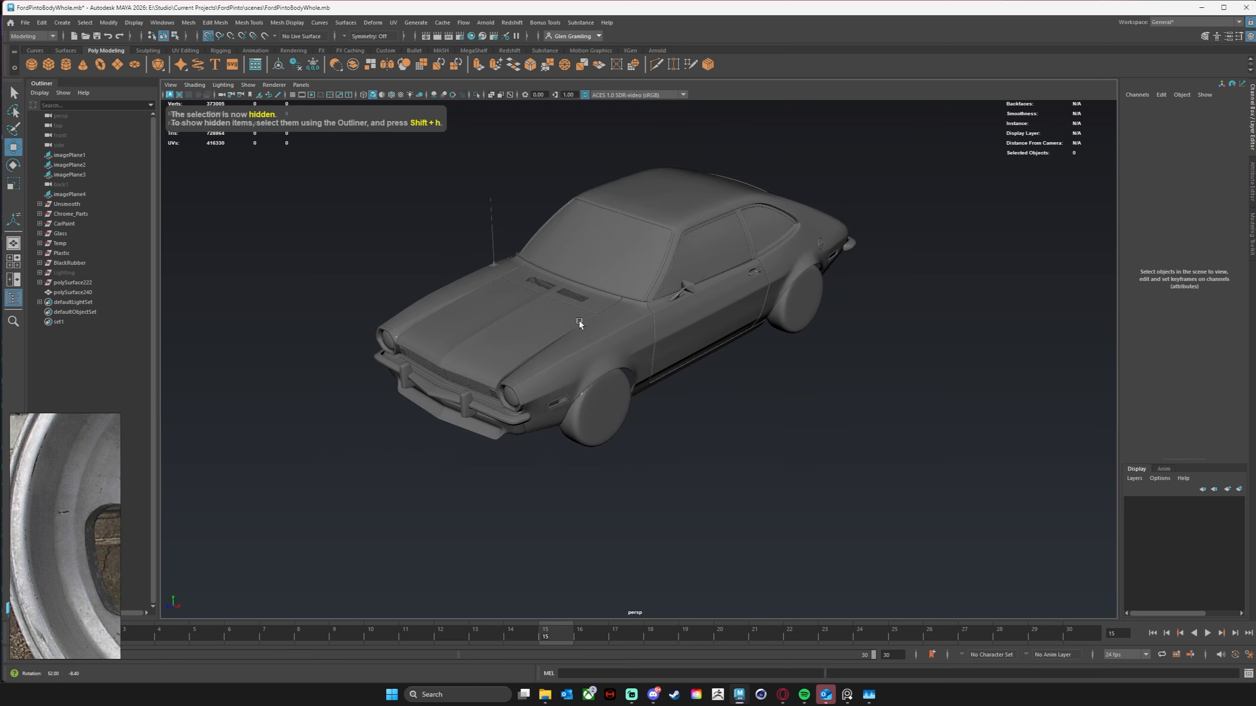
Step: Move the wheel out beside the front of the car, to 150 in X and 100 in Z
left_click_drag(665, 455, 664, 418, "alt")
left_click(74, 292)
left_click_drag(713, 359, 723, 530)
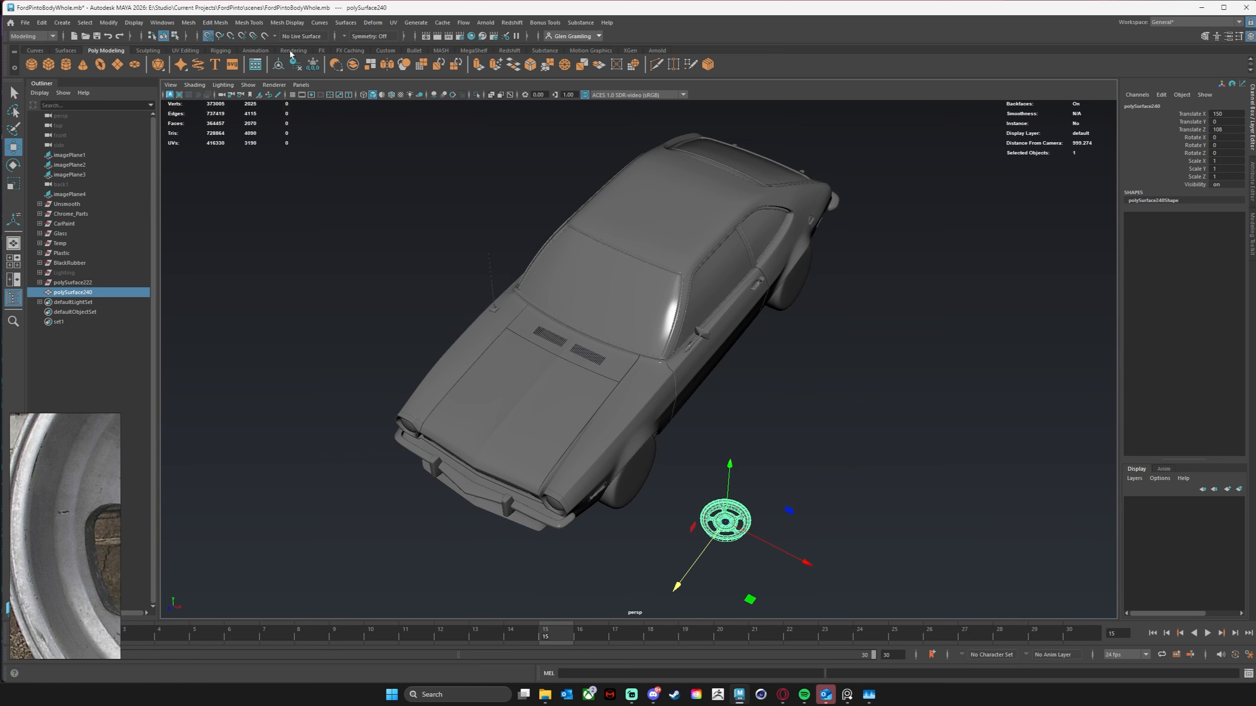
Step: Rotate the wheel to -90 degrees about Z so that it stands upright
scroll(818, 382, "up", 10)
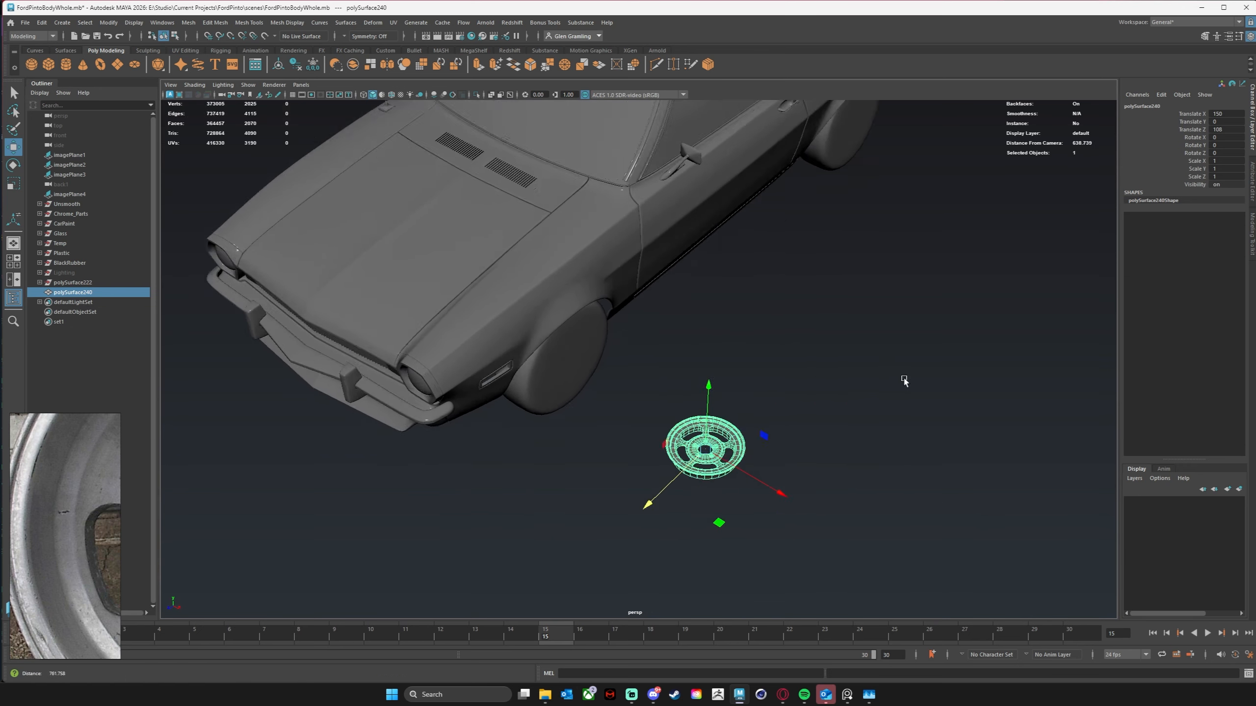
middle_click_drag(892, 383, 928, 398, "alt")
right_click_drag(928, 398, 916, 397, "alt")
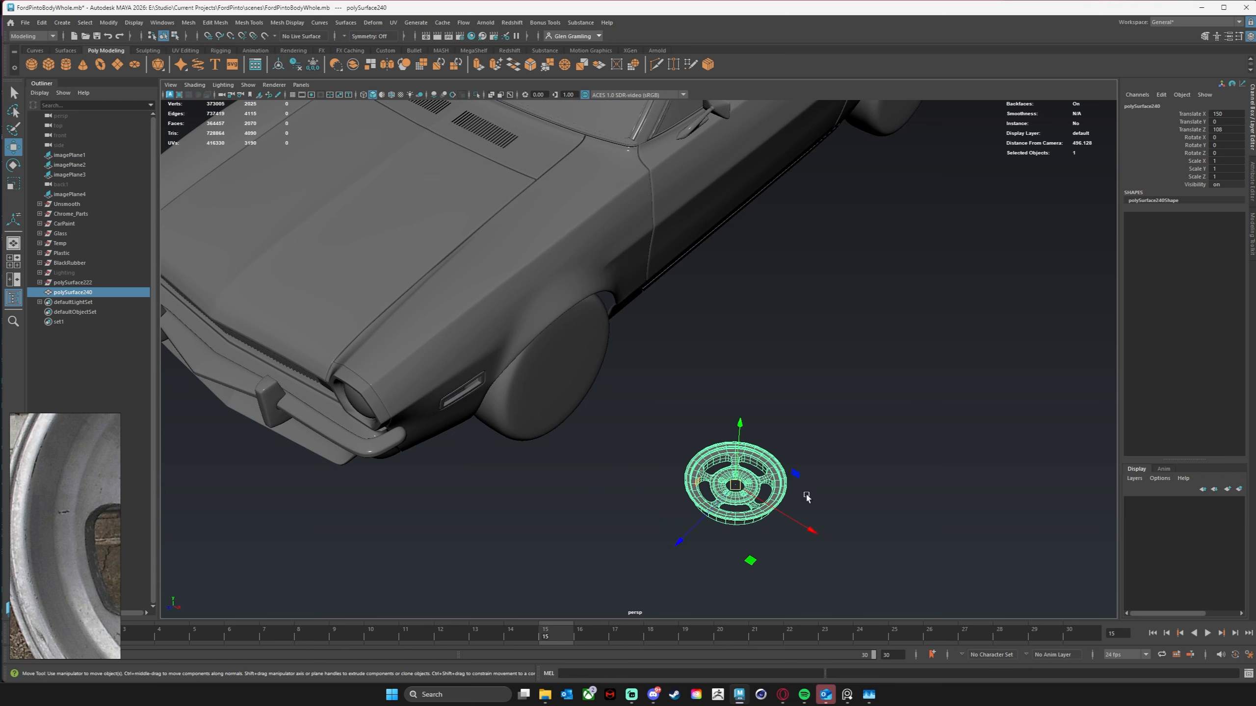
key("e")
middle_click_drag(895, 439, 911, 448)
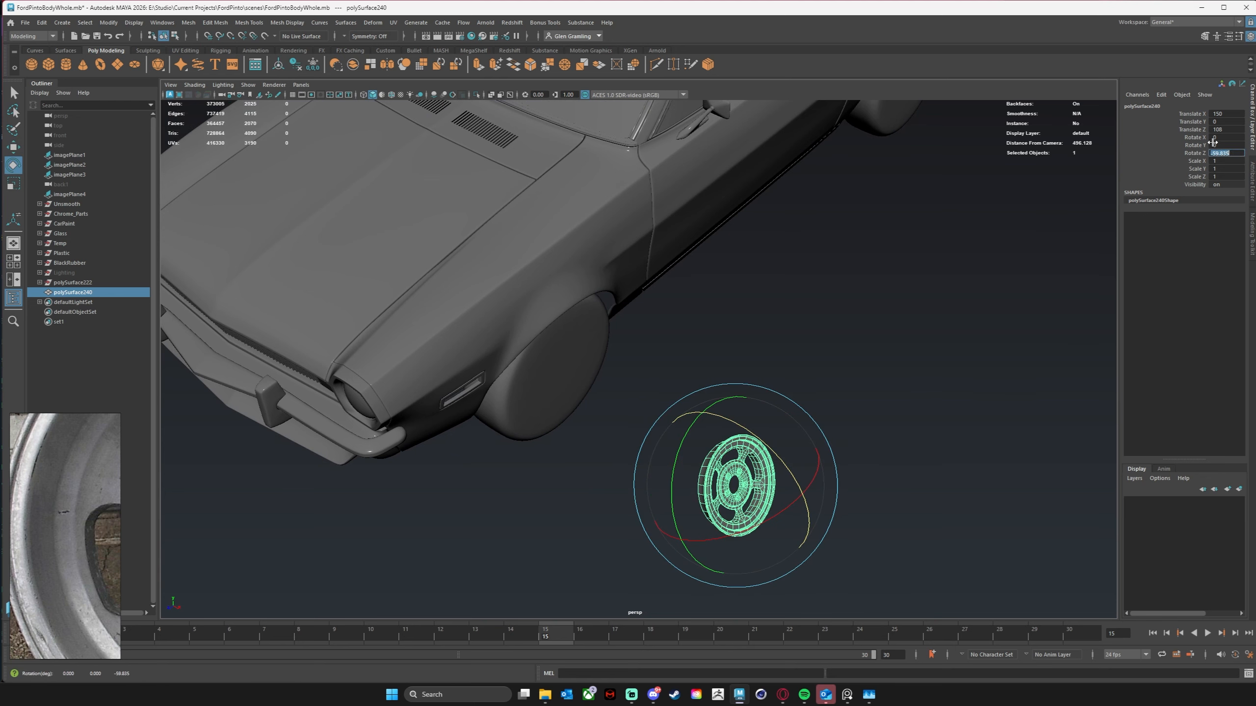
type("-90")
key("Return")
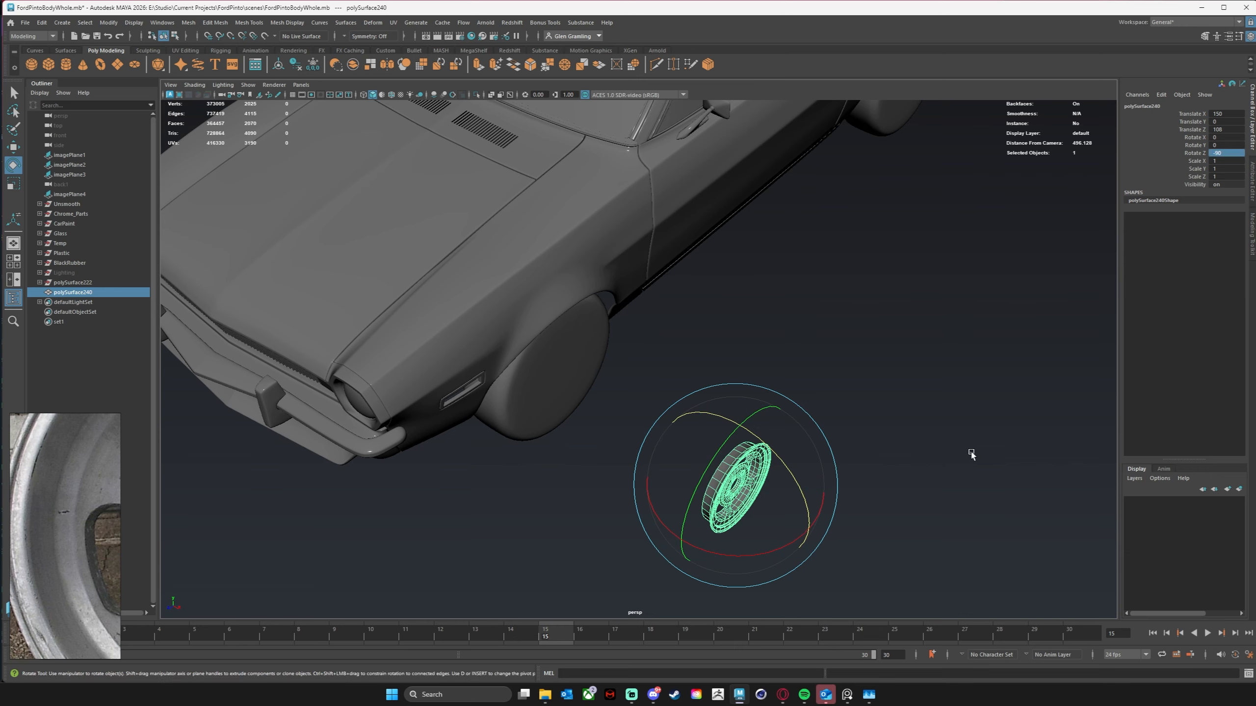
left_click(891, 450)
Step: Move the wheel against the front tire's outer face, to about X 87.86, Y 41.94 and Z 136.84
left_click_drag(891, 450, 788, 465, "alt")
left_click_drag(375, 326, 585, 255, "alt")
left_click(485, 361)
key("w")
mouse_move(401, 315)
left_mouse_down("alt")
mouse_move(477, 305)
mouse_move(404, 329)
left_mouse_up("alt")
right_click_drag(404, 329, 850, 338, "alt")
left_click_drag(741, 391, 791, 324, "alt")
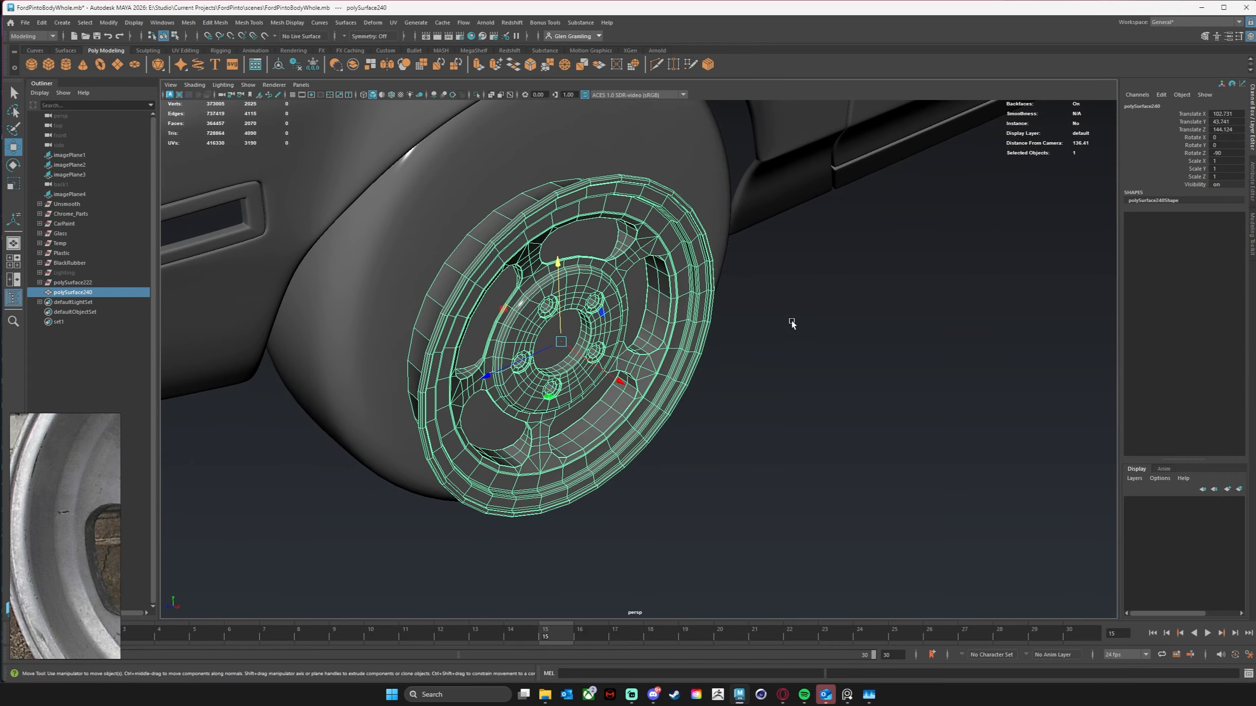
left_click_drag(496, 371, 549, 347)
left_click_drag(690, 371, 568, 342, "alt")
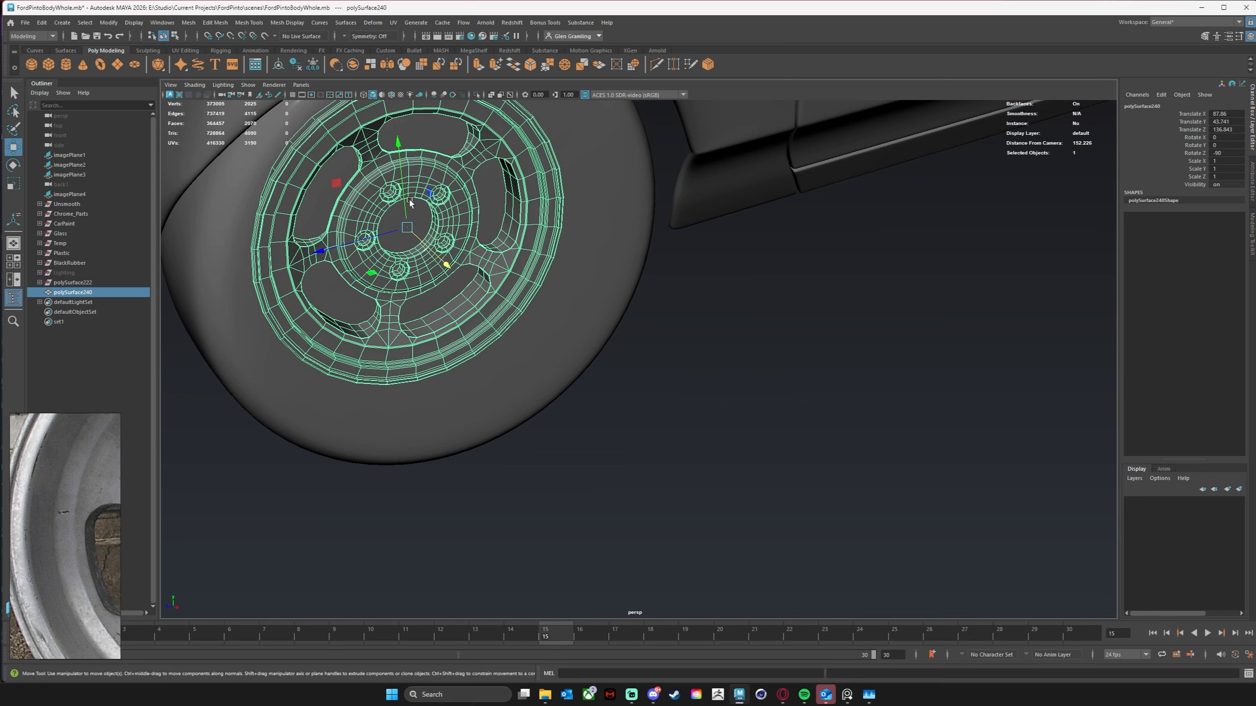
left_click(405, 222)
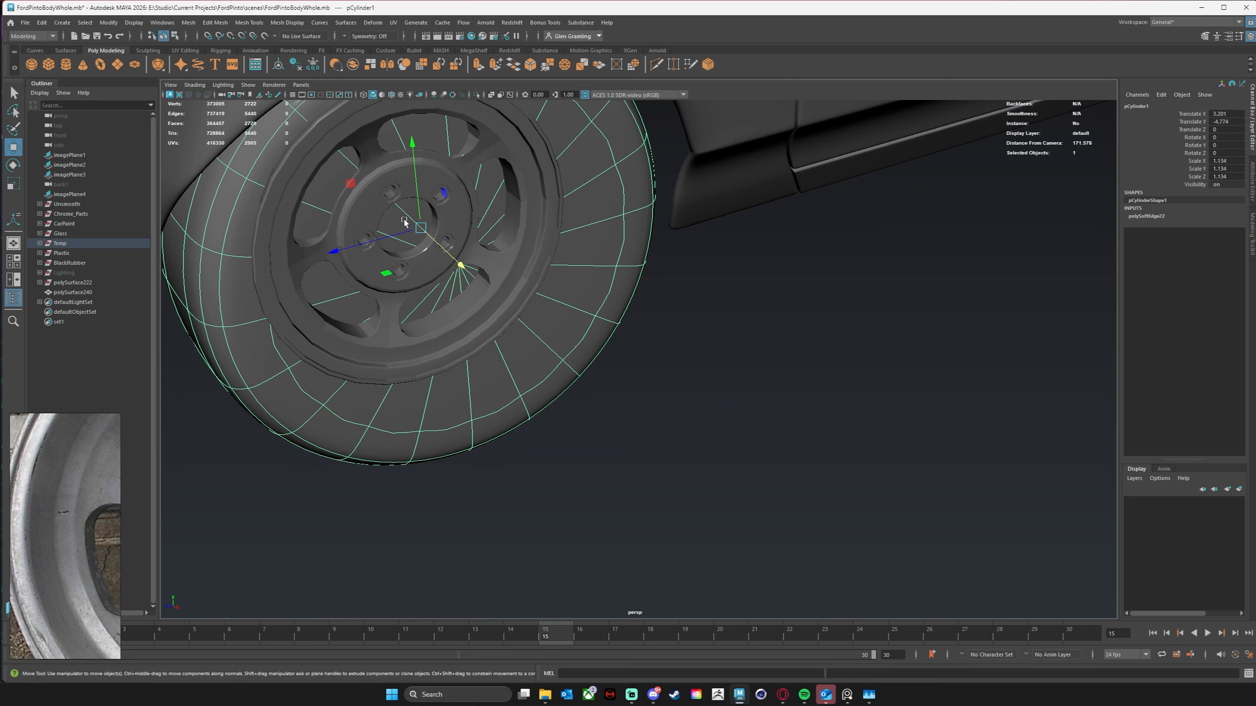
left_click(464, 218)
left_click_drag(413, 193, 416, 242)
Step: Center the wheel on the front tire in the side view, at about Y 32.75 and Z 128.70
key("space")
key("space")
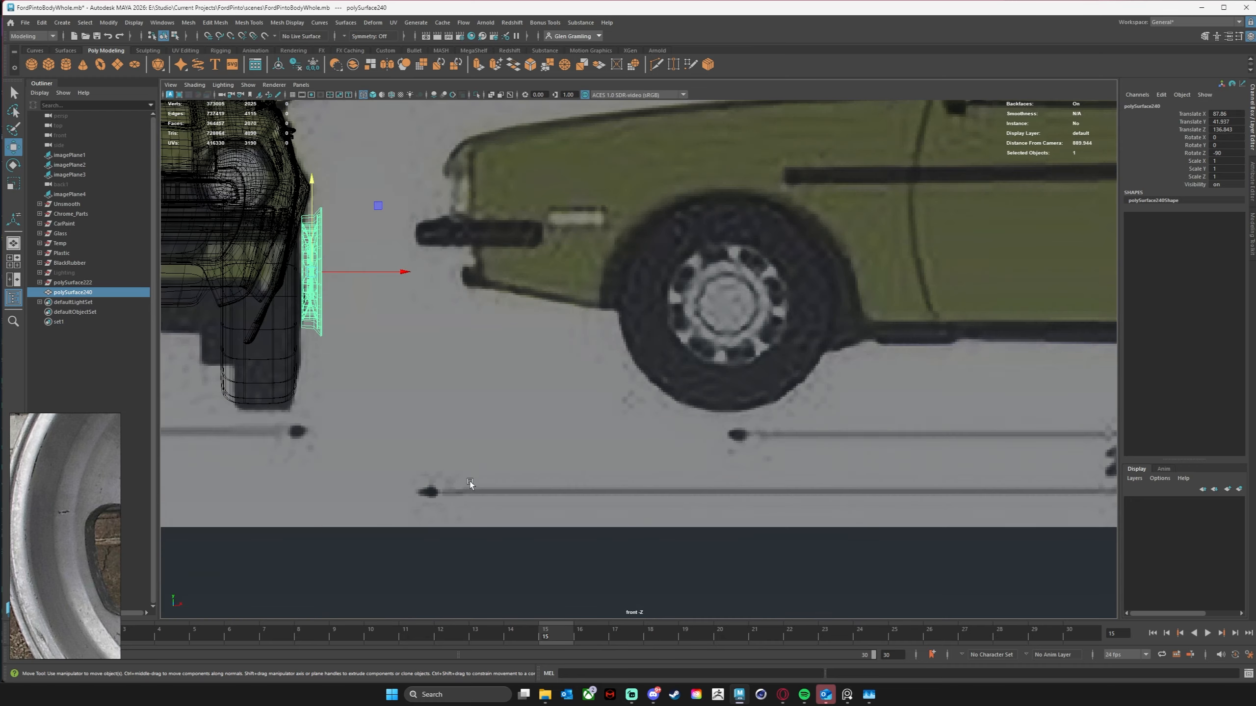
key("space")
key("space")
middle_click_drag(748, 436, 790, 374, "alt")
right_click_drag(496, 411, 384, 336, "alt")
middle_click_drag(505, 285, 640, 346, "alt")
right_click_drag(640, 346, 783, 328, "alt")
middle_click_drag(504, 299, 804, 390, "alt")
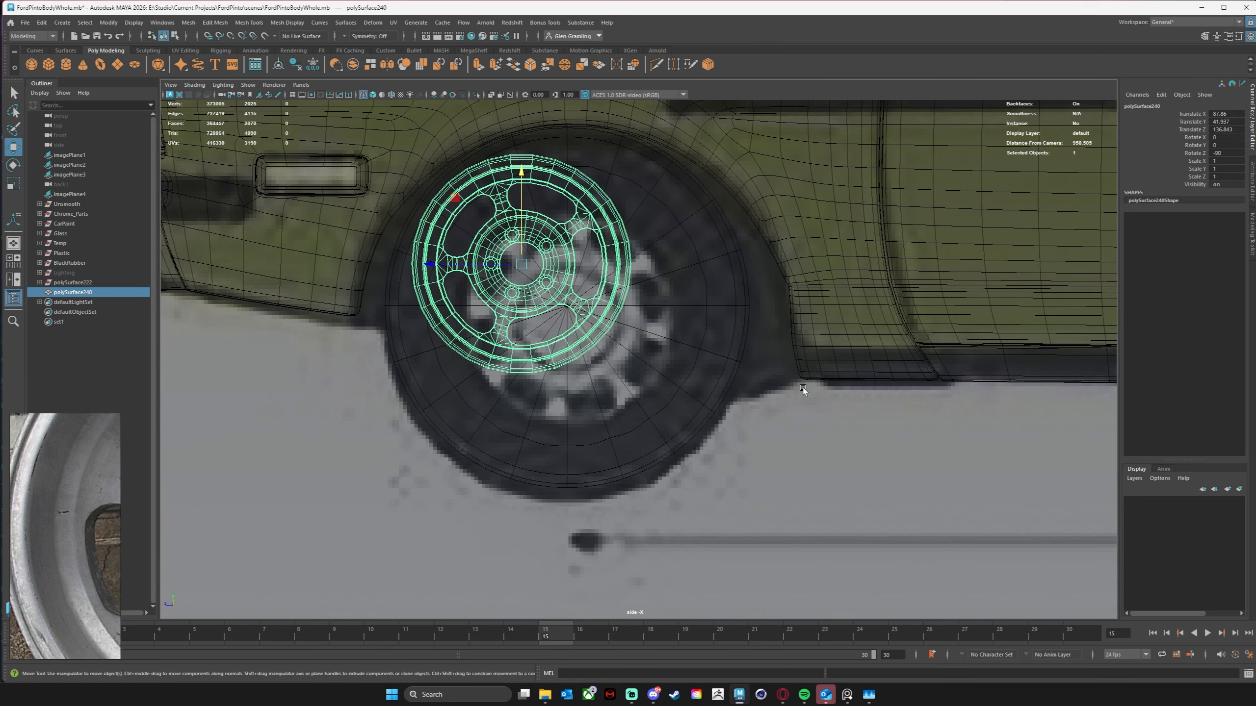
right_click_drag(805, 390, 868, 380, "alt")
left_click_drag(498, 244, 557, 310)
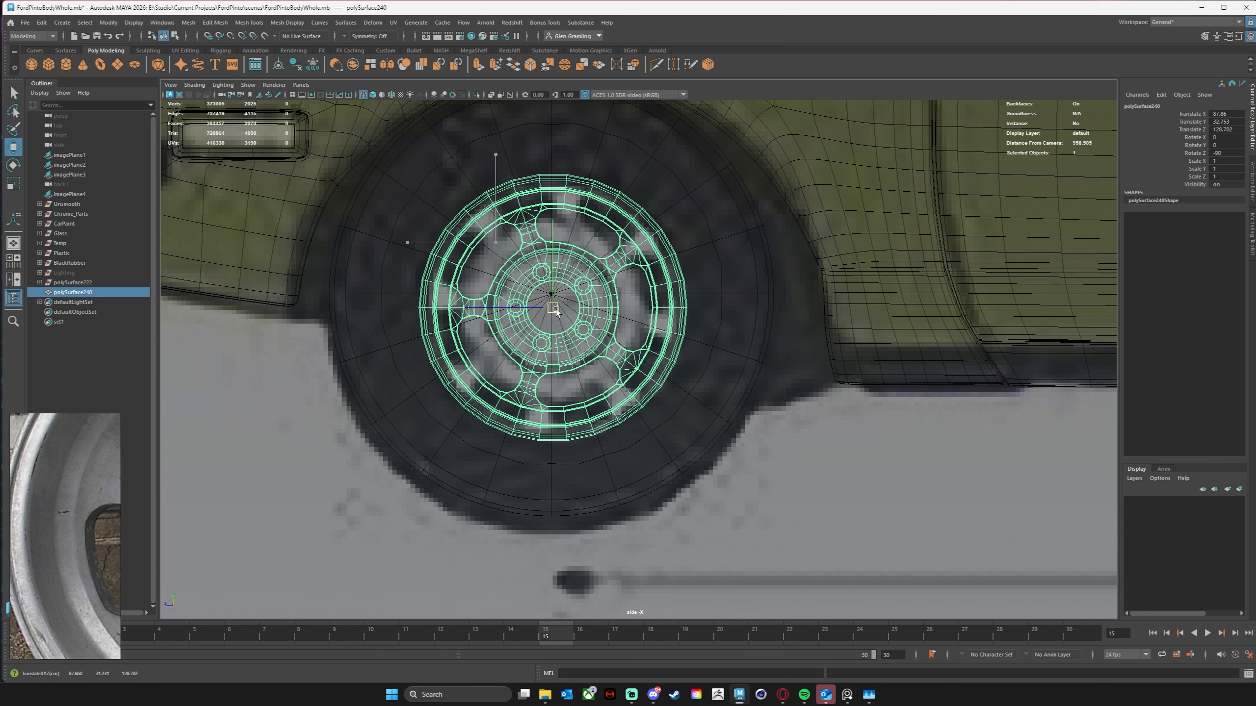
left_click(808, 501)
left_click(604, 275)
Step: Return to the perspective view and examine how the wheel sits against the front tire
key("space")
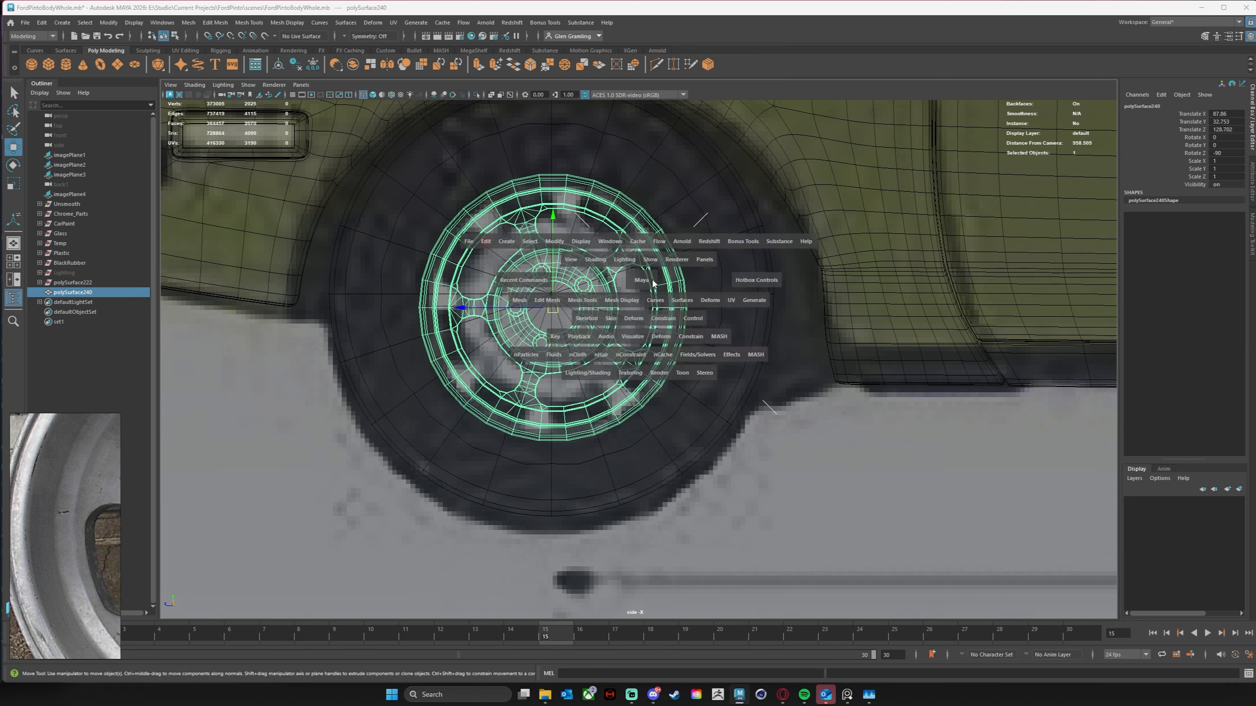
key("space")
left_click_drag(714, 258, 757, 275, "alt")
scroll(756, 275, "down", 7)
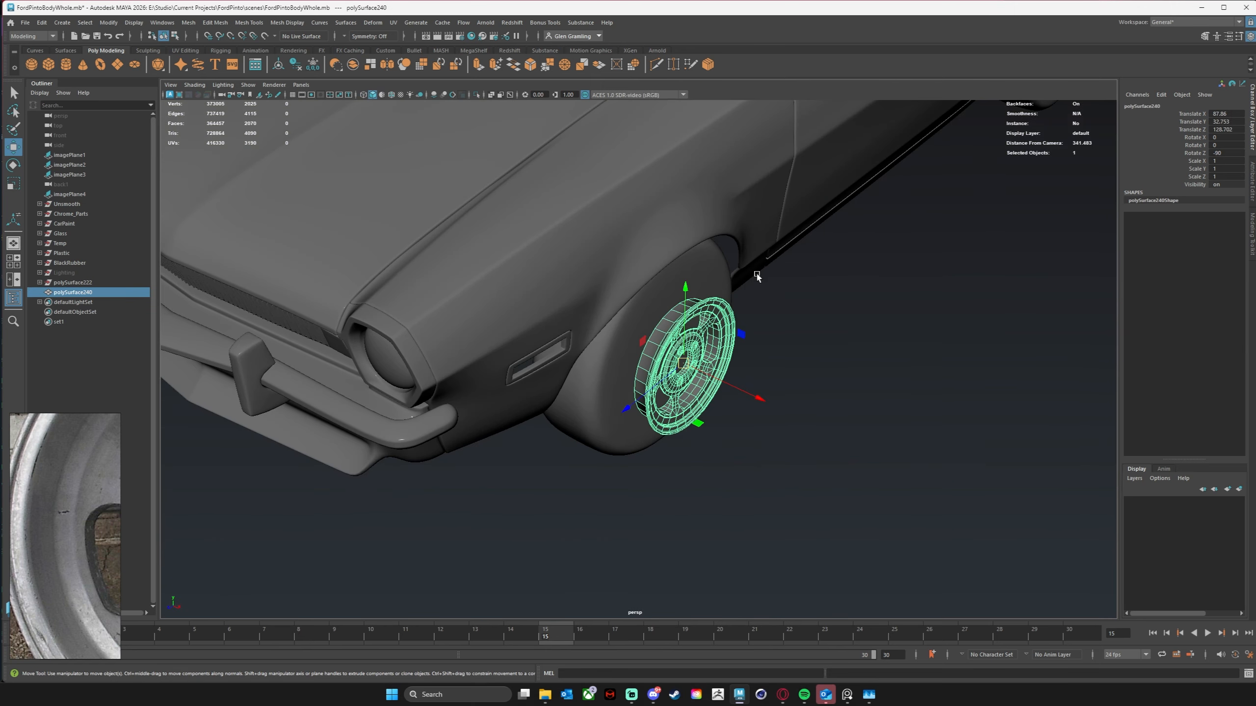
left_click(695, 275)
left_click_drag(810, 416, 720, 398, "alt")
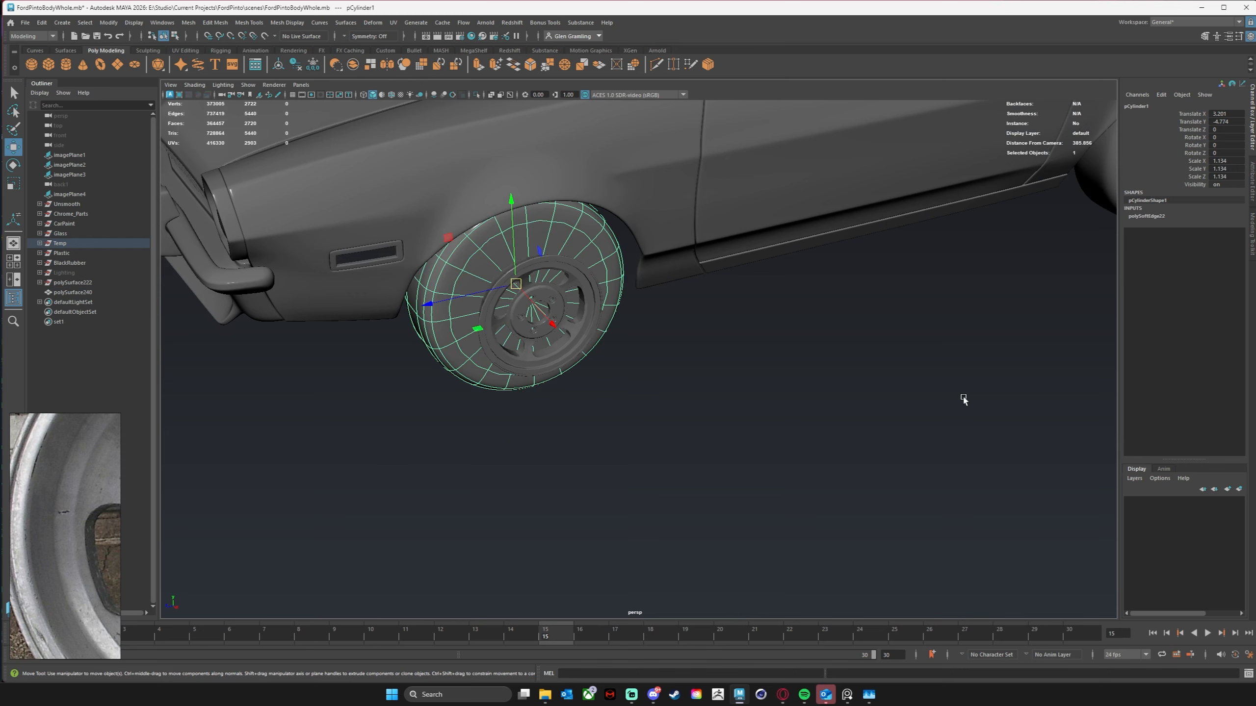
left_click_drag(558, 355, 749, 300, "alt")
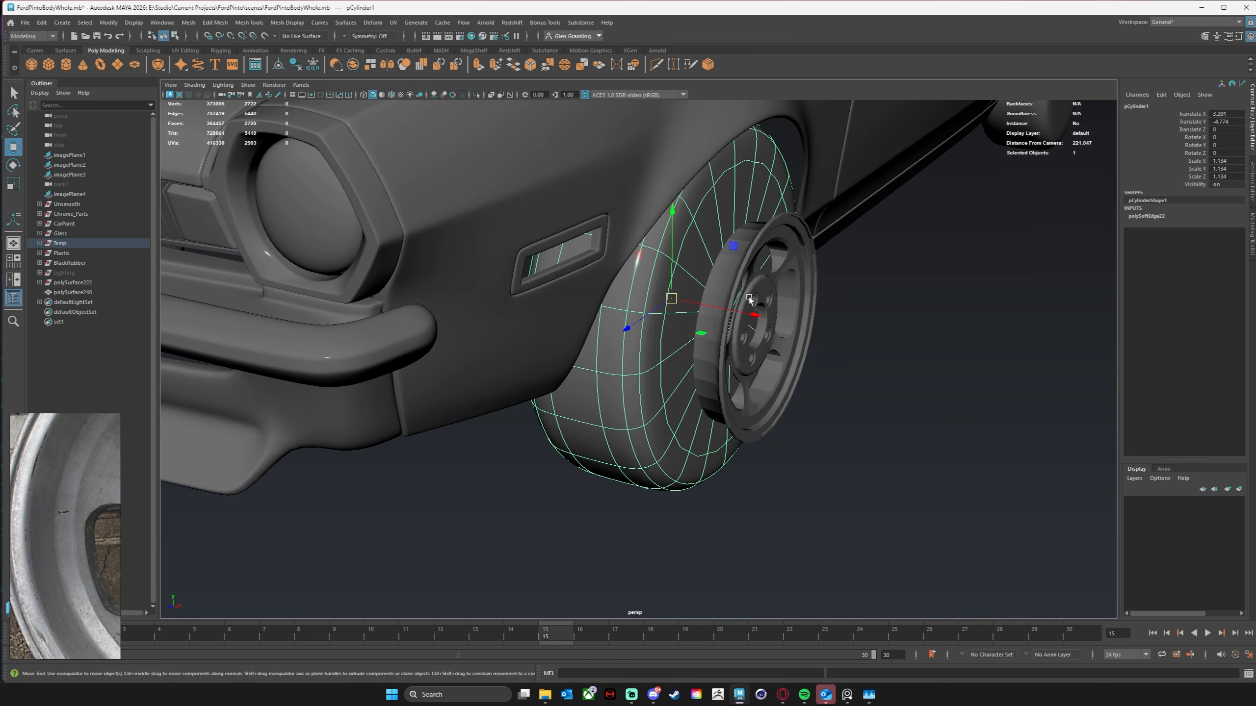
Step: Apply a soft edge operation to the wheel mesh and check its shading beside the tire
left_click(747, 270)
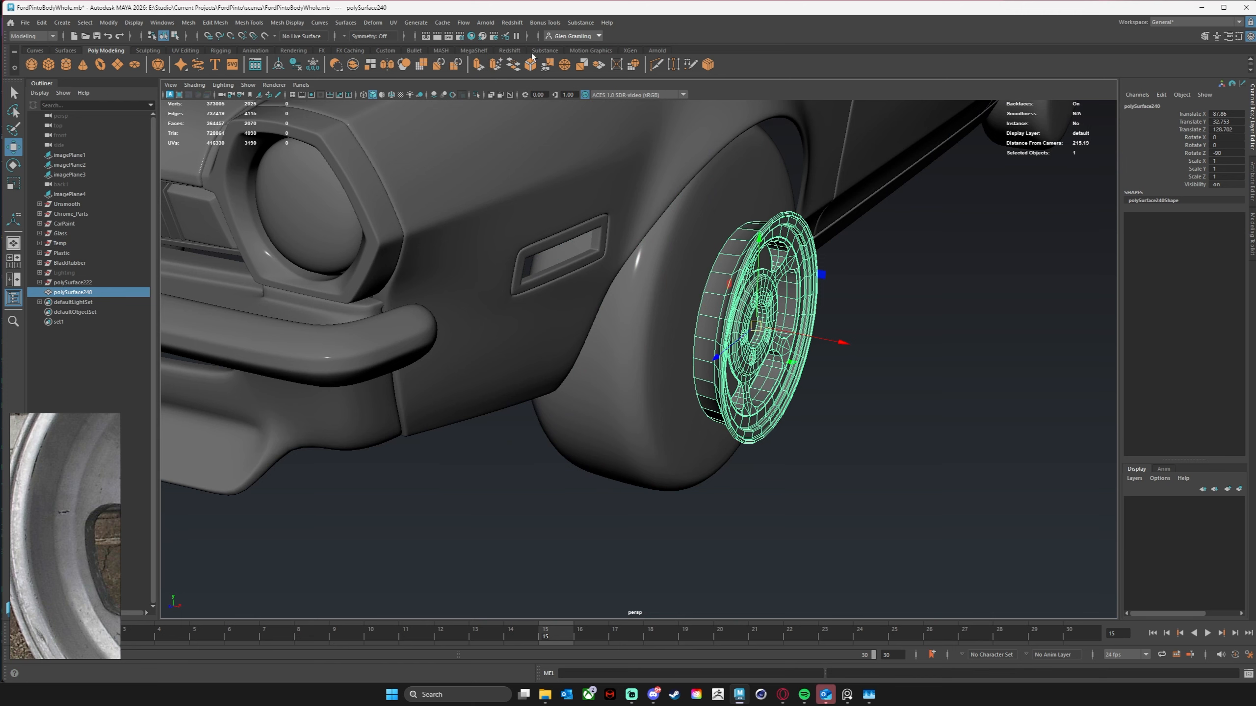
left_click(474, 50)
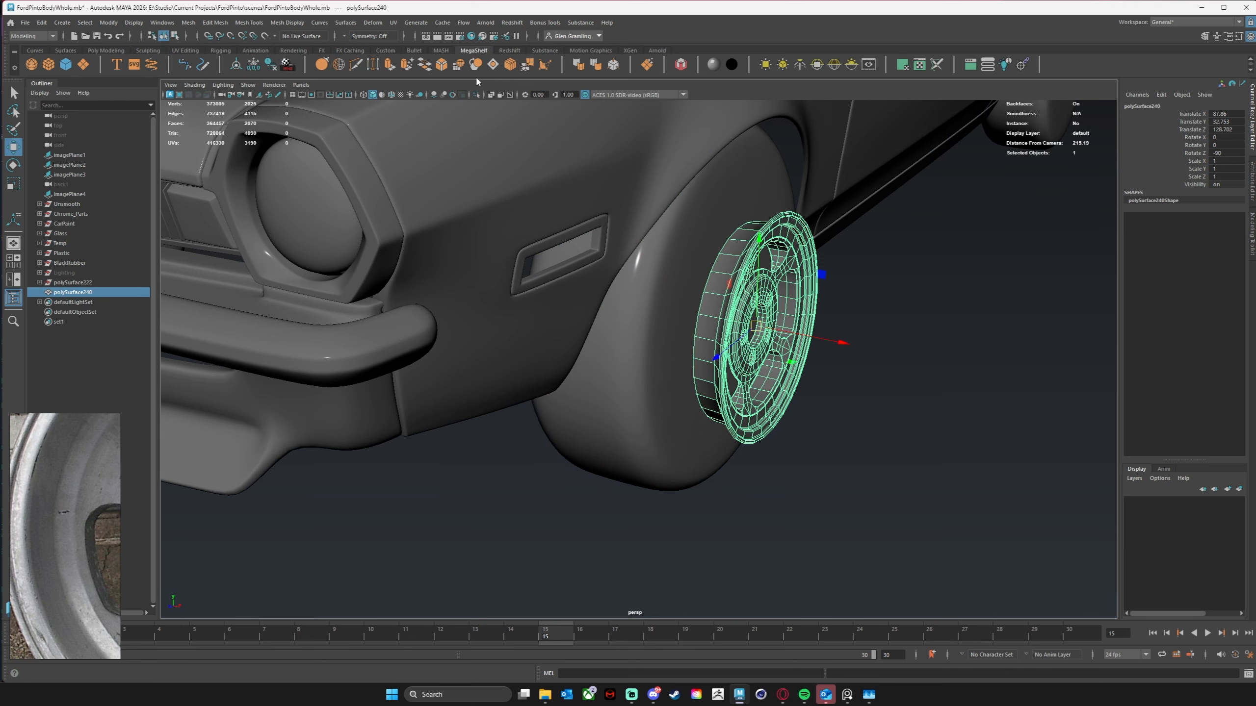
left_click(595, 65)
left_click(928, 455)
left_click_drag(928, 457, 821, 458, "alt")
left_click(662, 304)
left_click_drag(756, 364, 703, 361, "alt")
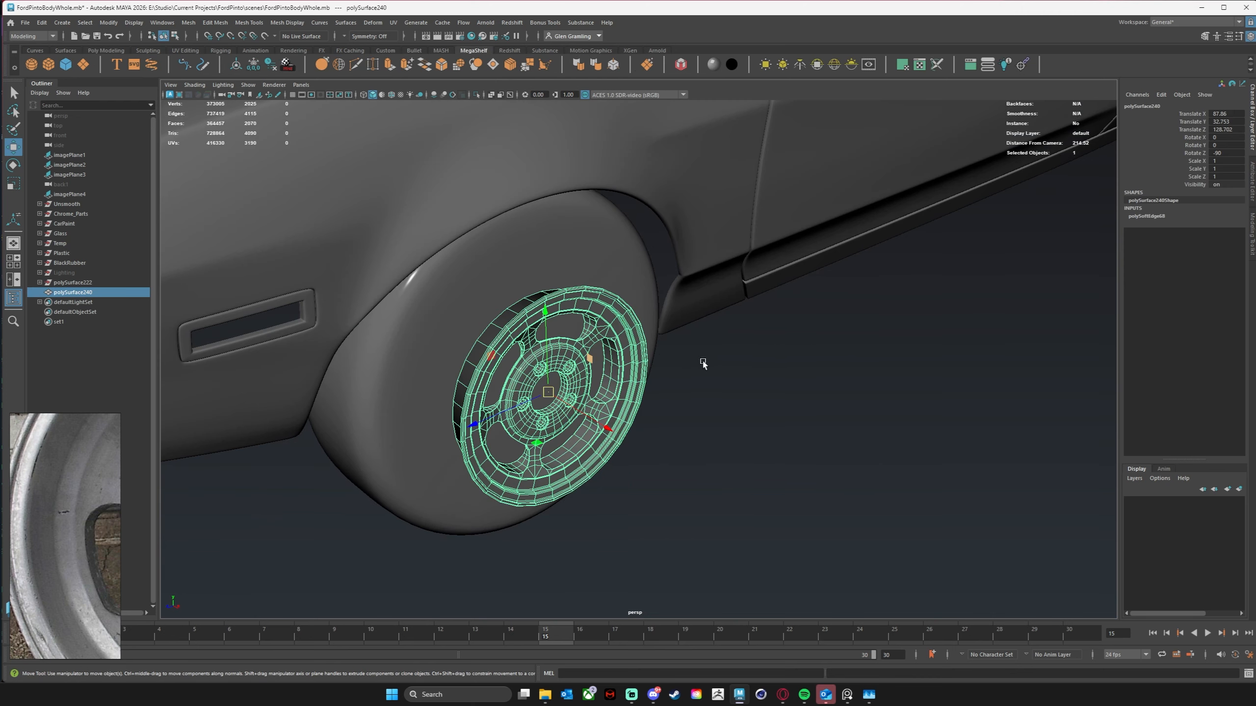
Step: Extrude the edge loop behind the wheel's outer lip and scale it outward into a ring around the rim
right_click_drag(702, 363, 743, 340, "alt")
left_click_drag(549, 322, 565, 298, "alt")
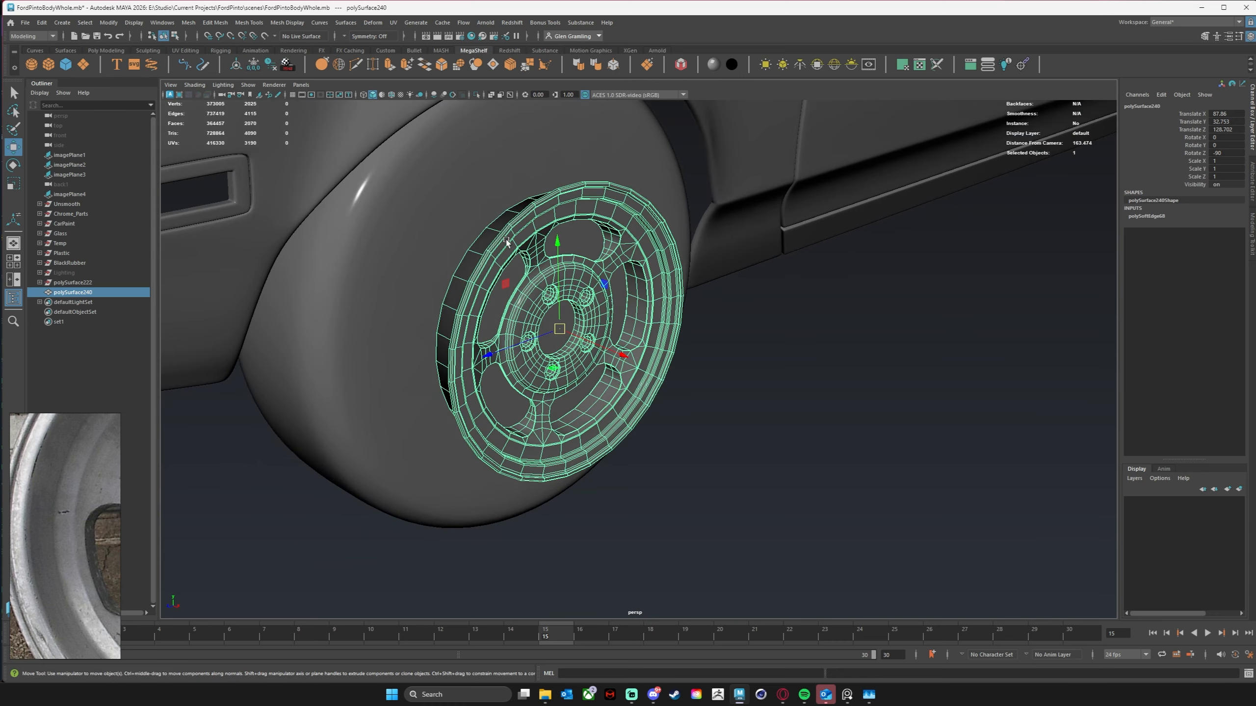
left_click_drag(597, 194, 727, 277, "alt")
right_click_drag(726, 278, 863, 257, "alt")
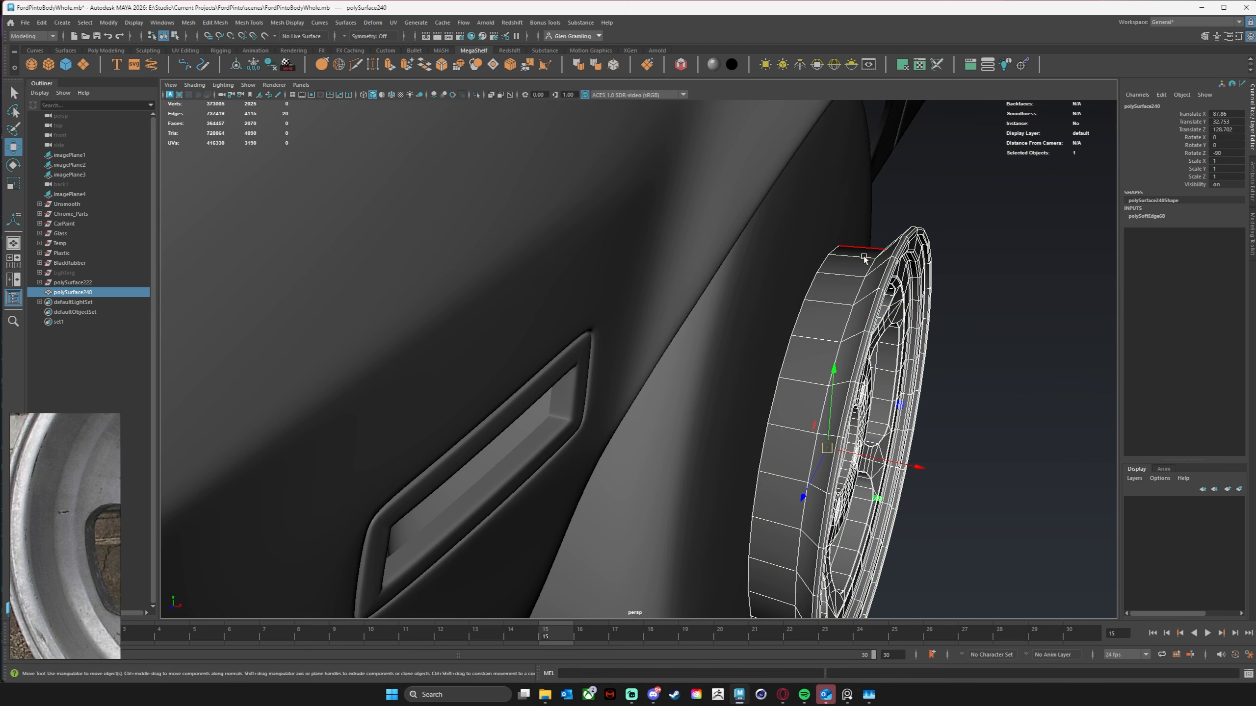
double_click(875, 310)
middle_click_drag(938, 388, 940, 378, "alt")
right_click_drag(939, 378, 844, 341, "alt")
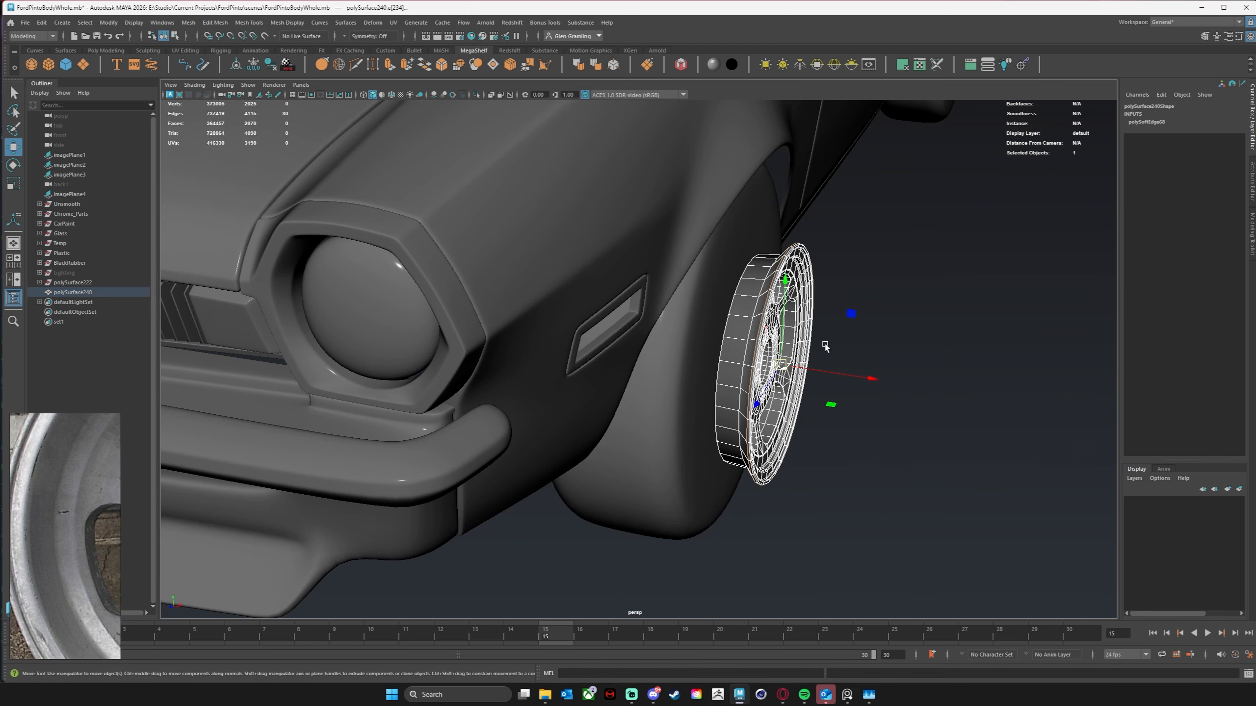
left_click_drag(824, 344, 859, 361, "alt")
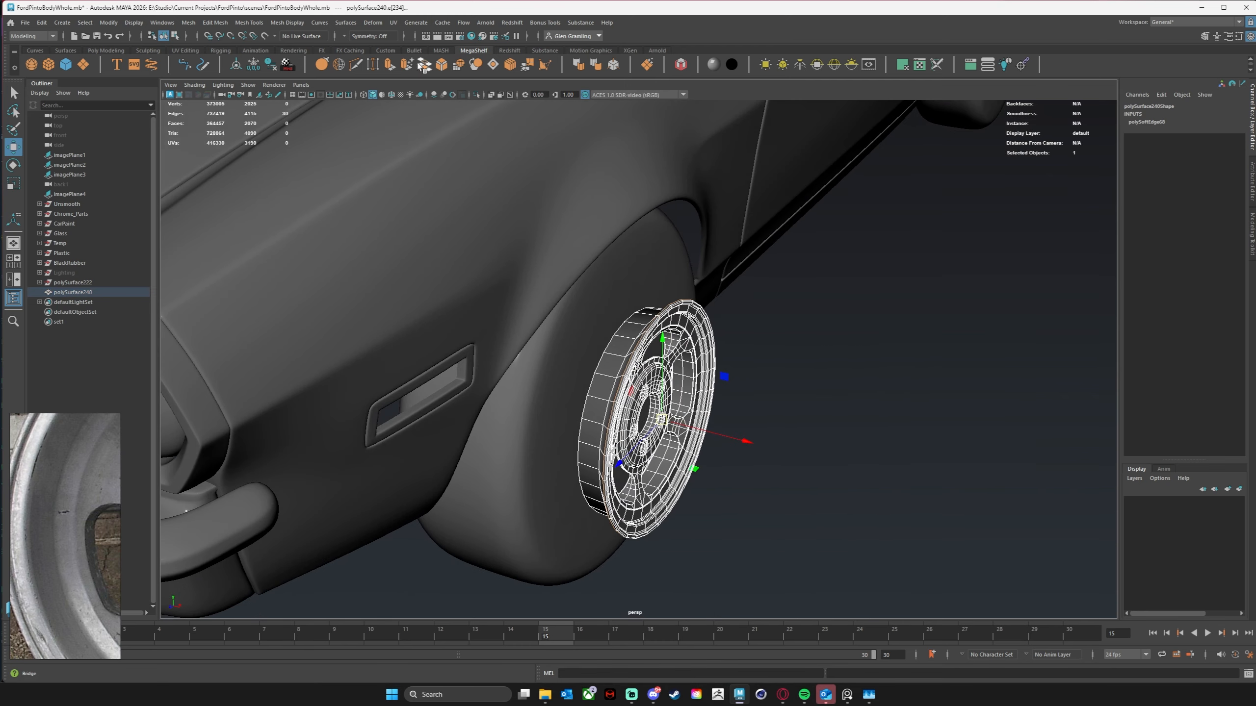
left_click(391, 71)
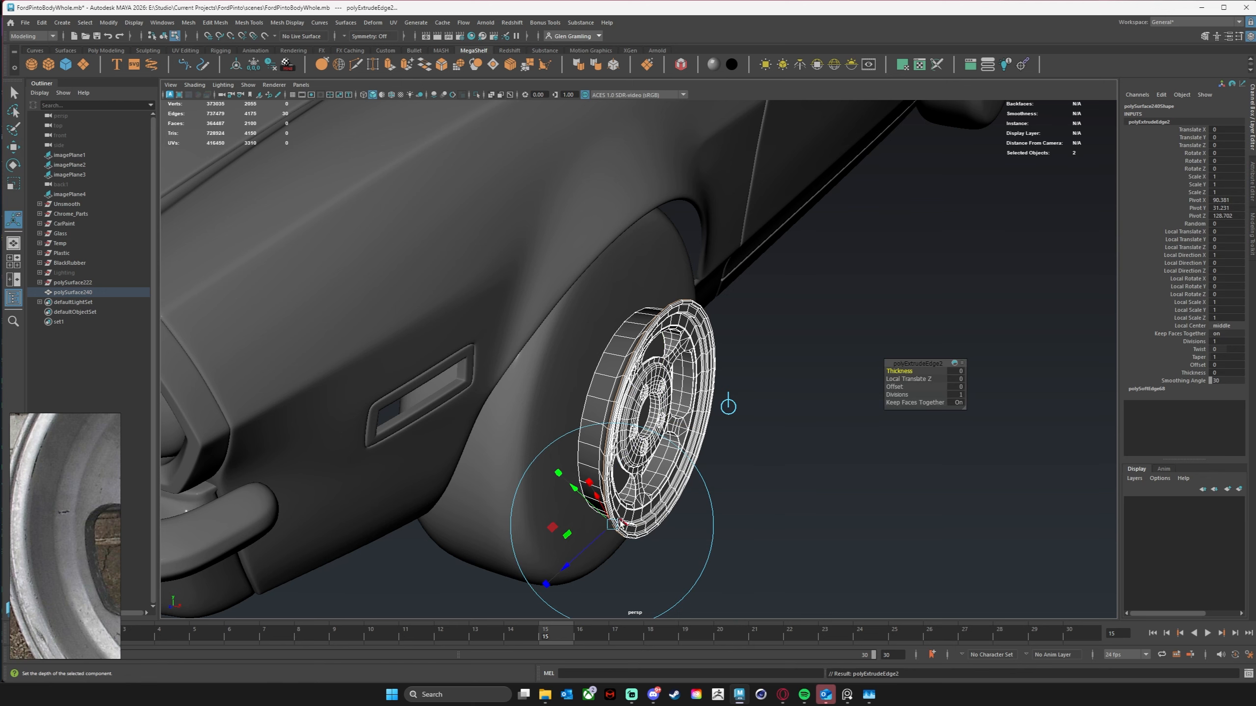
key("w")
key("e")
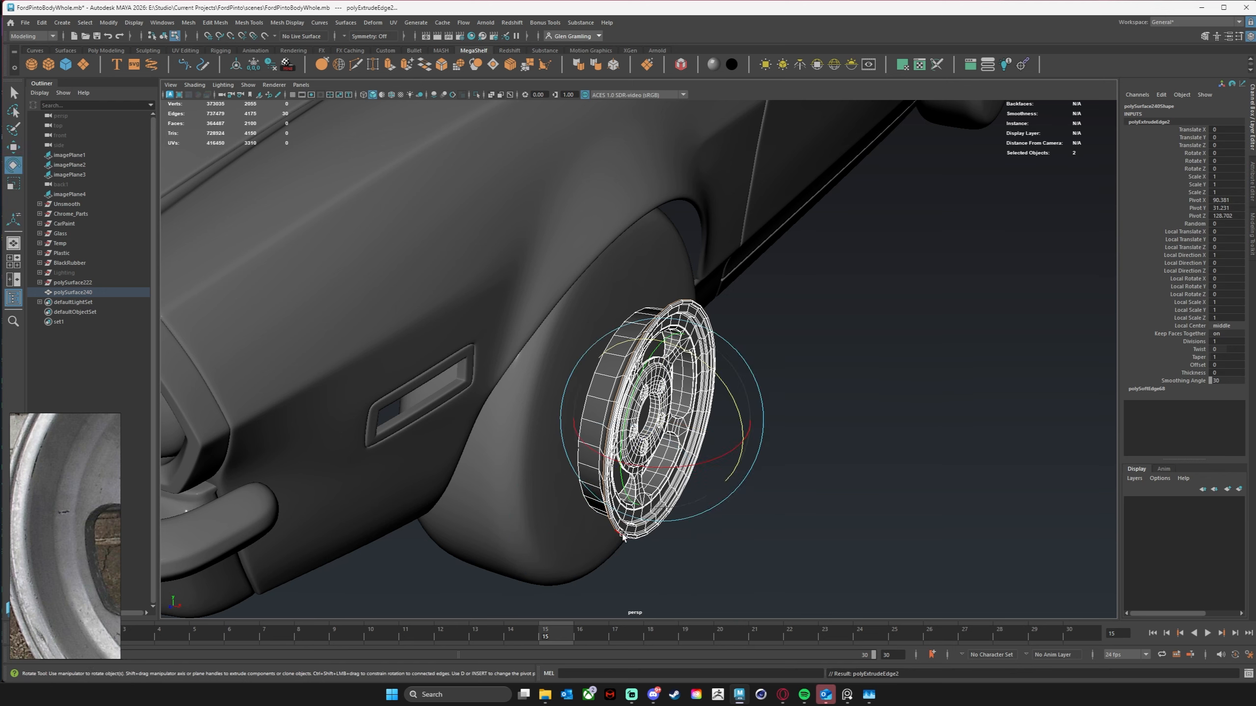
key("r")
left_click_drag(663, 419, 792, 373)
Step: Scale the ring's outer edge down to a narrower band and adjust its position along the X axis
key("w")
key("r")
left_click_drag(703, 365, 599, 396)
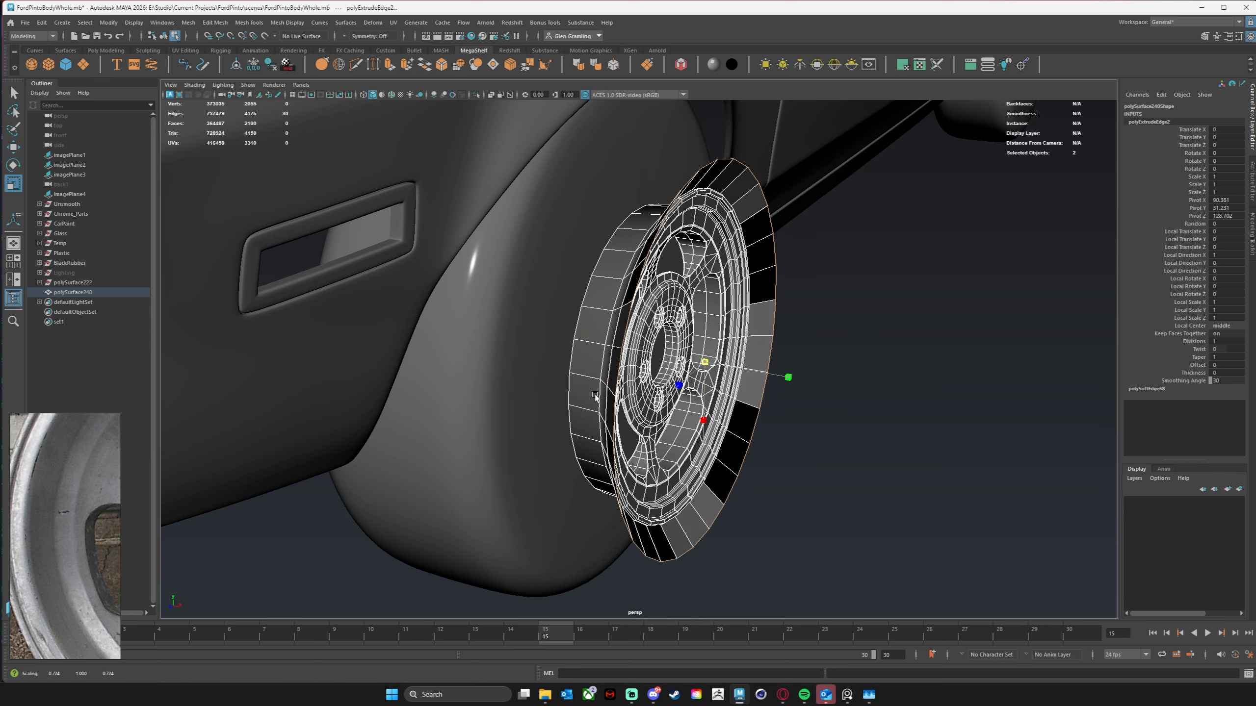
key("w")
left_click_drag(789, 377, 787, 374)
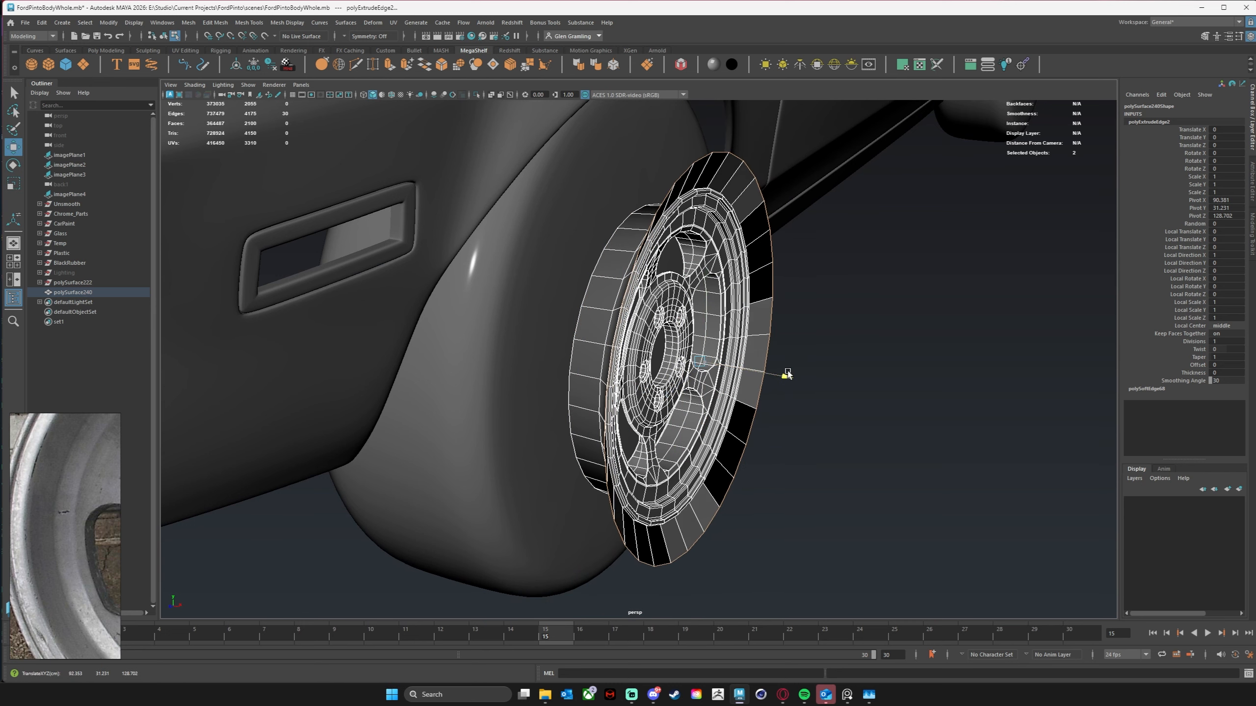
left_click_drag(700, 335, 700, 335)
left_click_drag(751, 388, 712, 383, "alt")
key("e")
key("r")
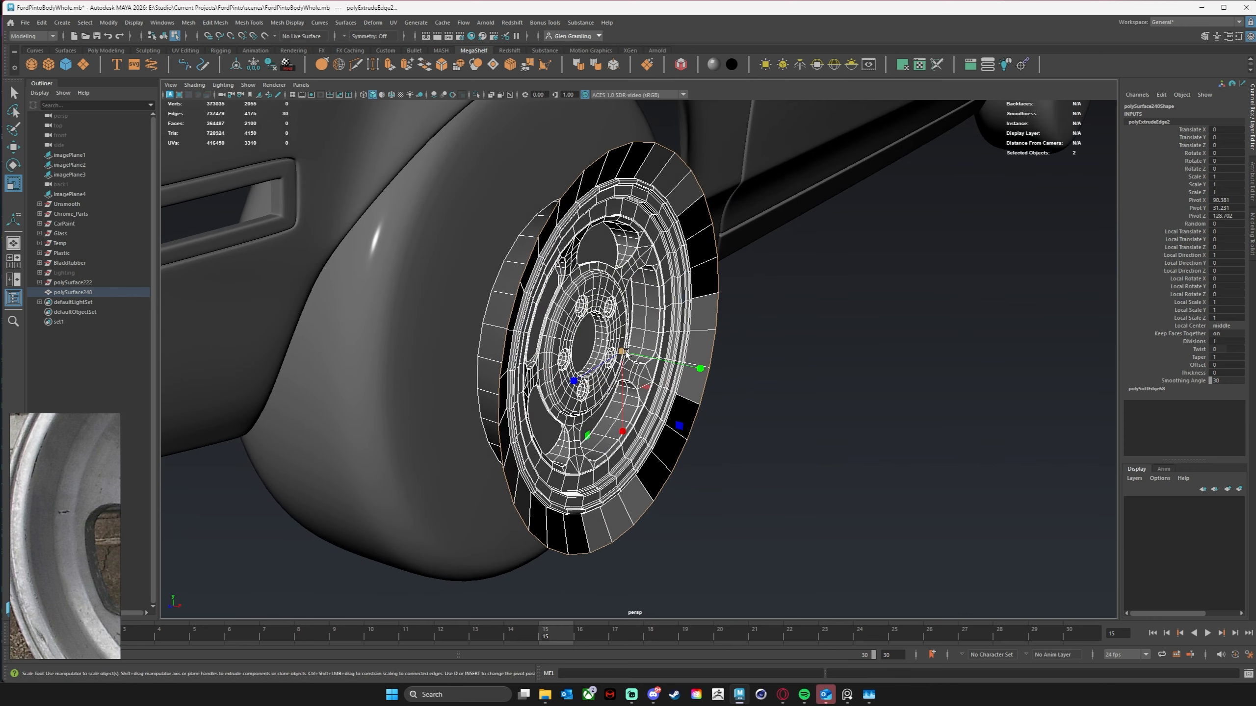
left_click_drag(623, 355, 616, 358)
Step: Select the full loop of ring faces around the rim and extract them from the wheel as a separate mesh
left_click_drag(811, 391, 754, 384, "alt")
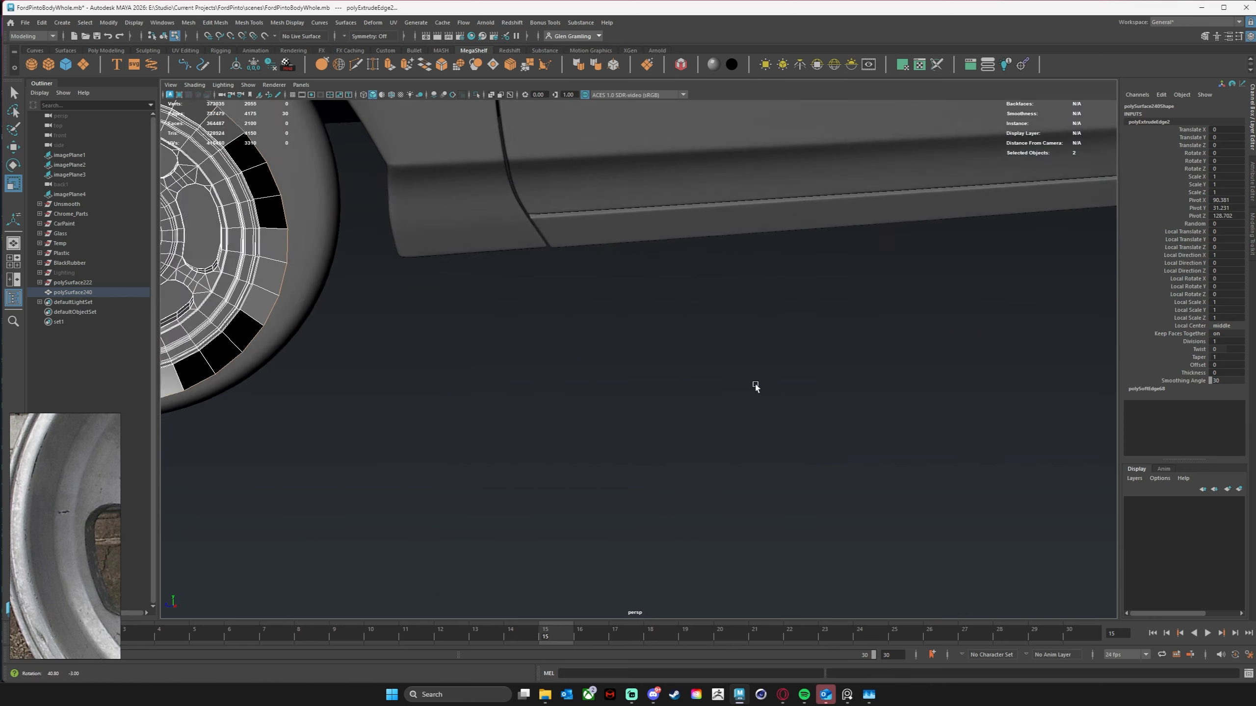
middle_click_drag(754, 384, 1008, 458, "alt")
scroll(646, 236, "up", 1)
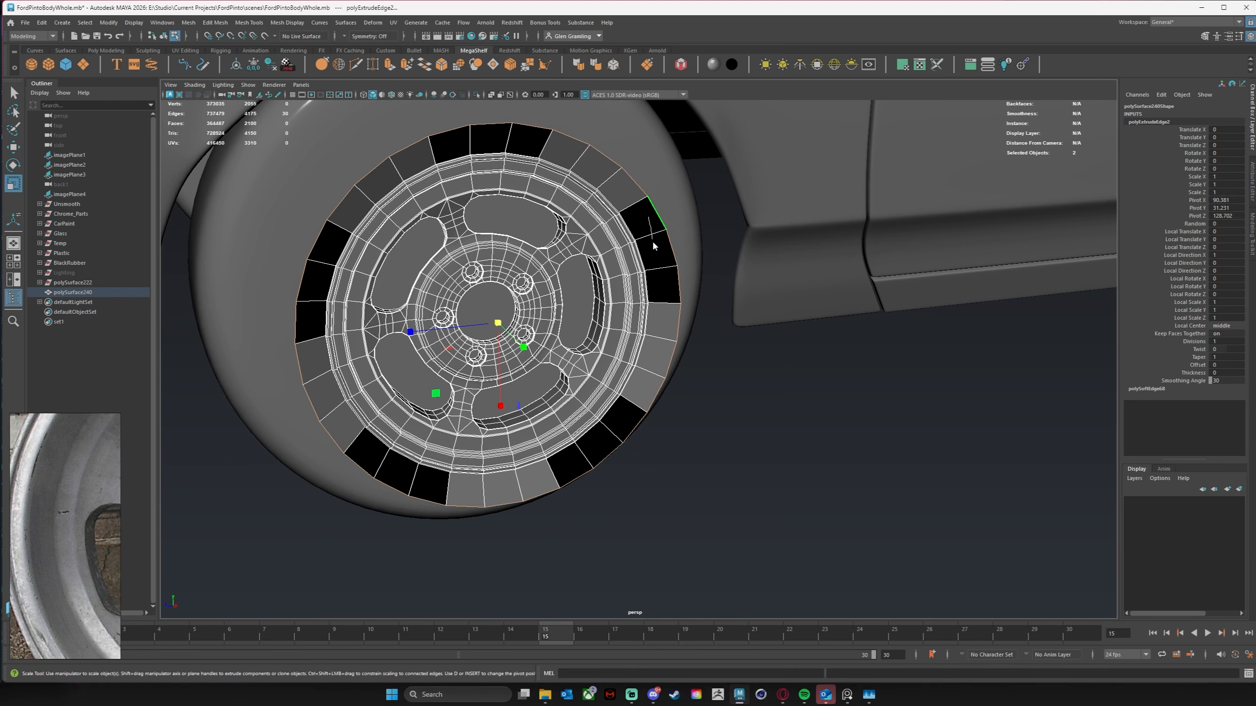
left_click(658, 251)
left_click(645, 222, "shift")
double_click(645, 222, "shift")
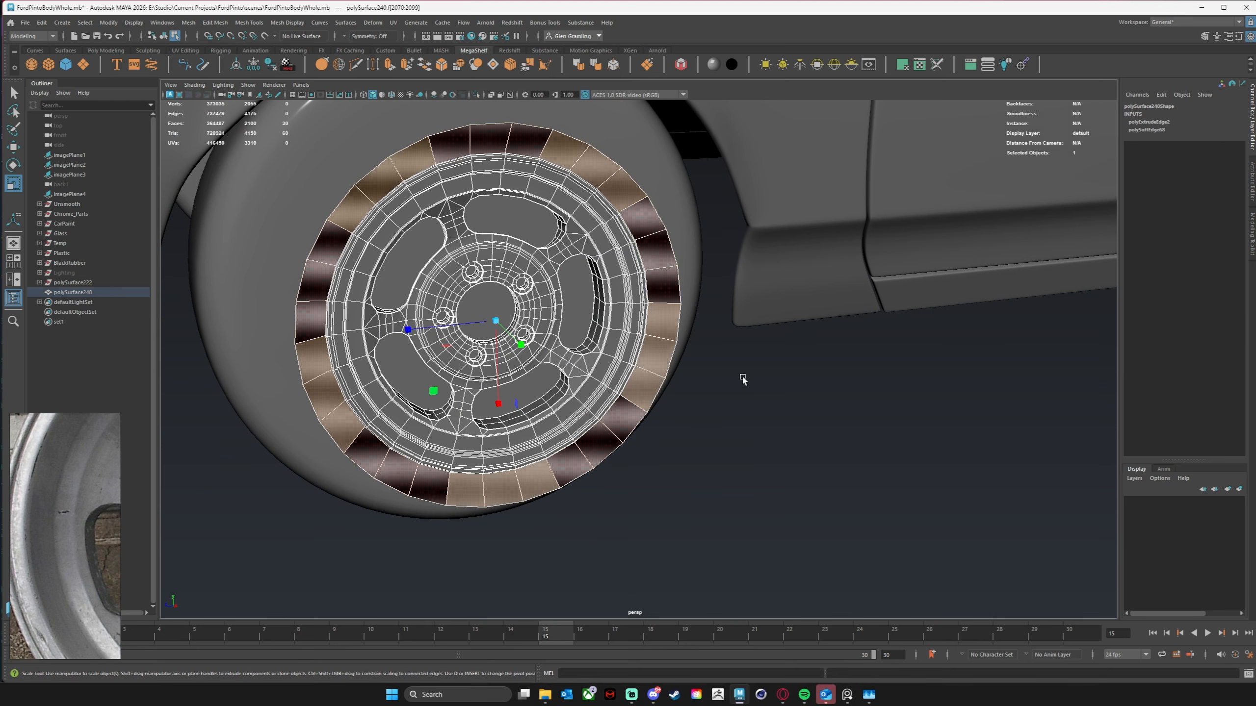
left_click_drag(742, 373, 569, 257, "alt")
left_click(215, 22)
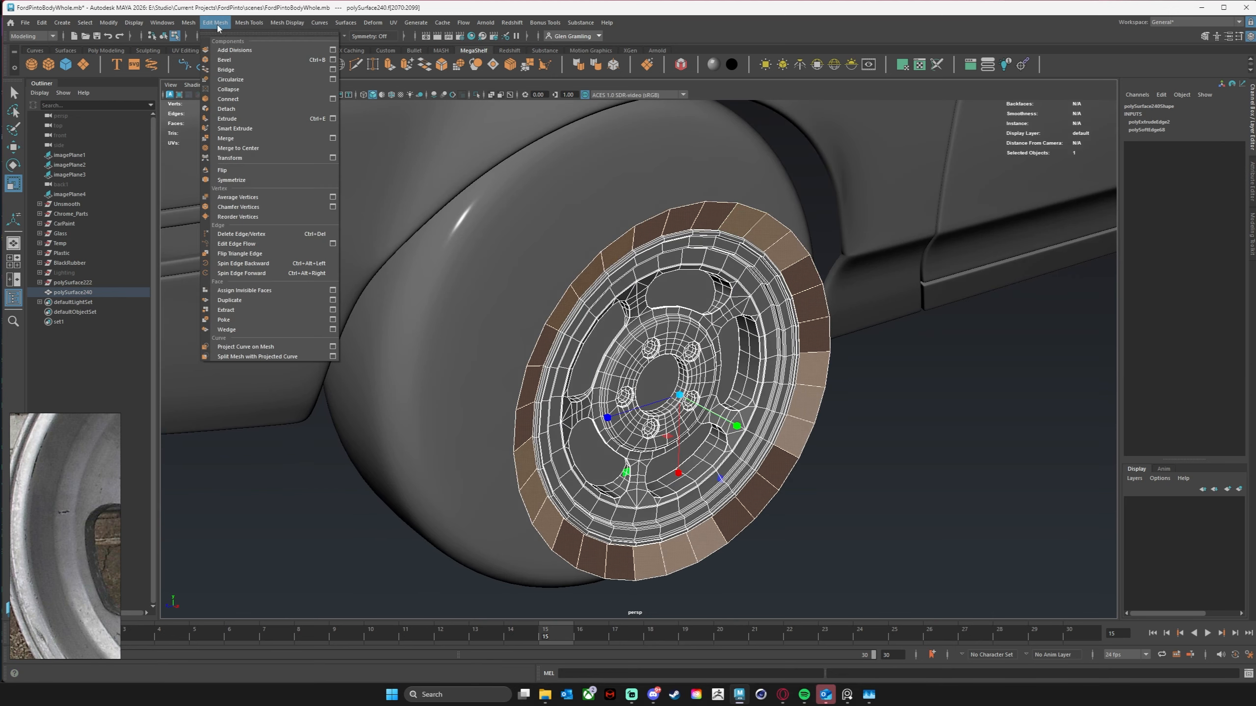
left_click(248, 313)
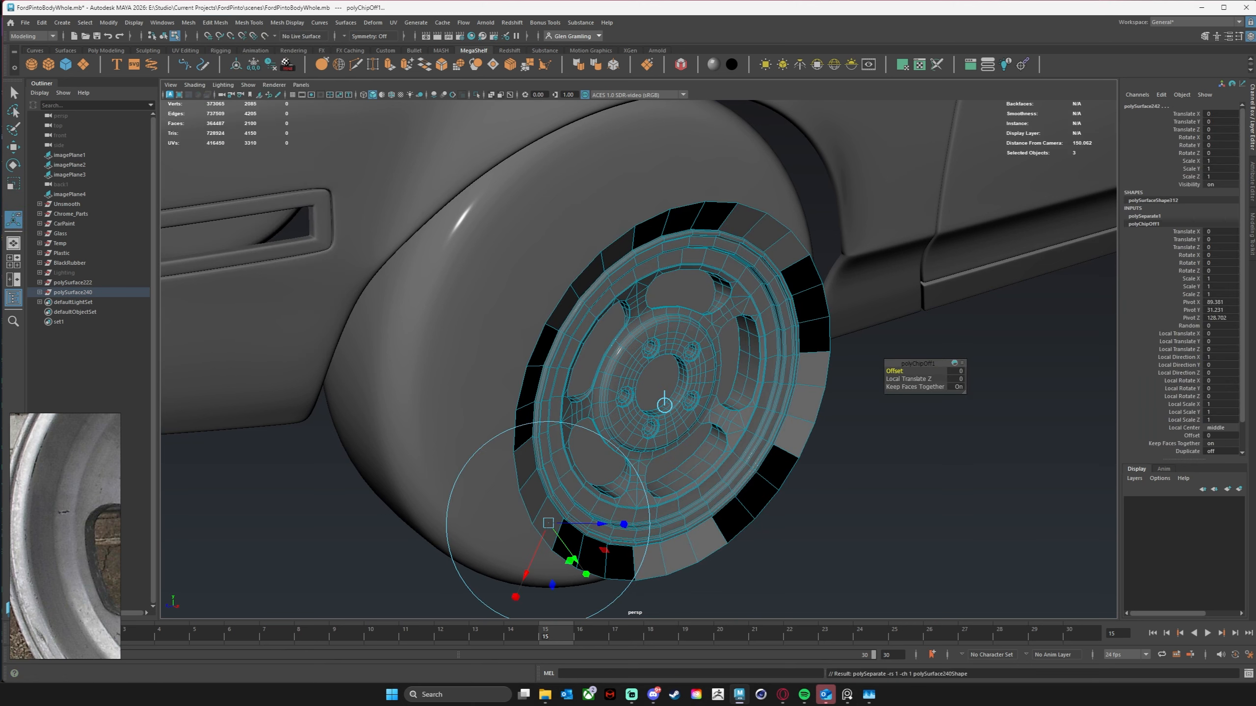
key("q")
left_click(907, 452)
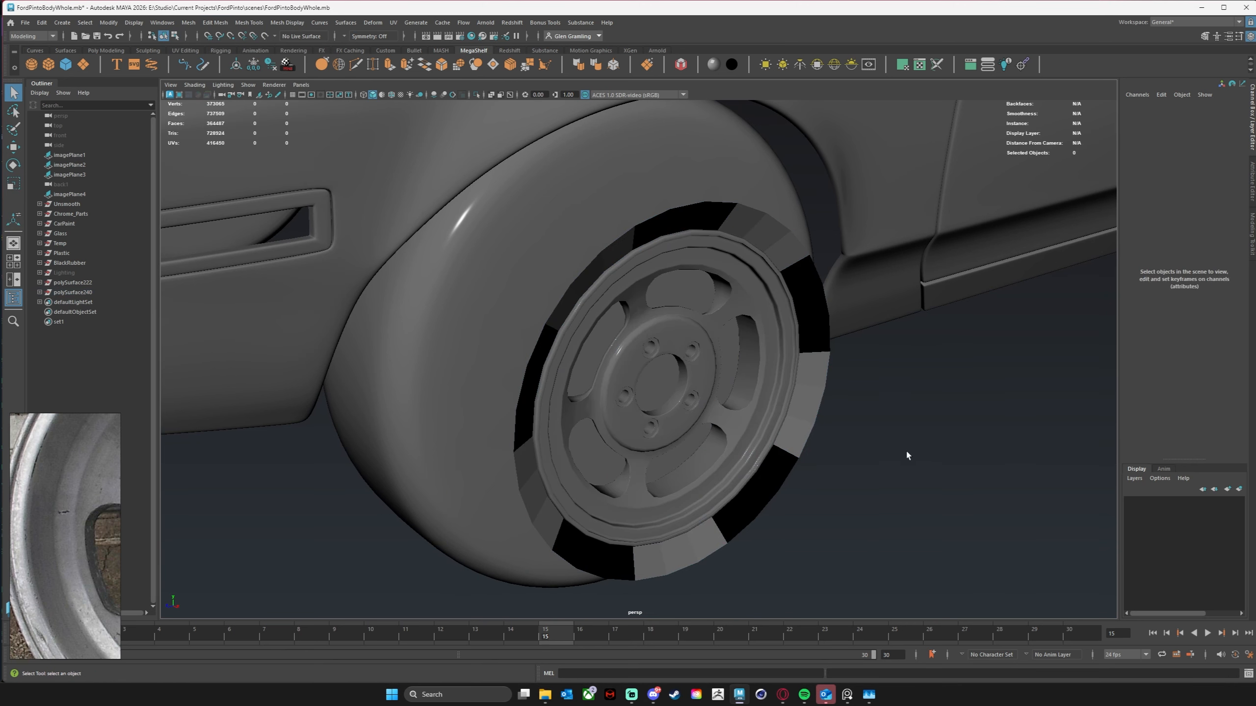
Step: Reverse the normals of the extracted ring mesh
left_click(822, 397)
middle_click_drag(971, 396, 951, 390, "alt")
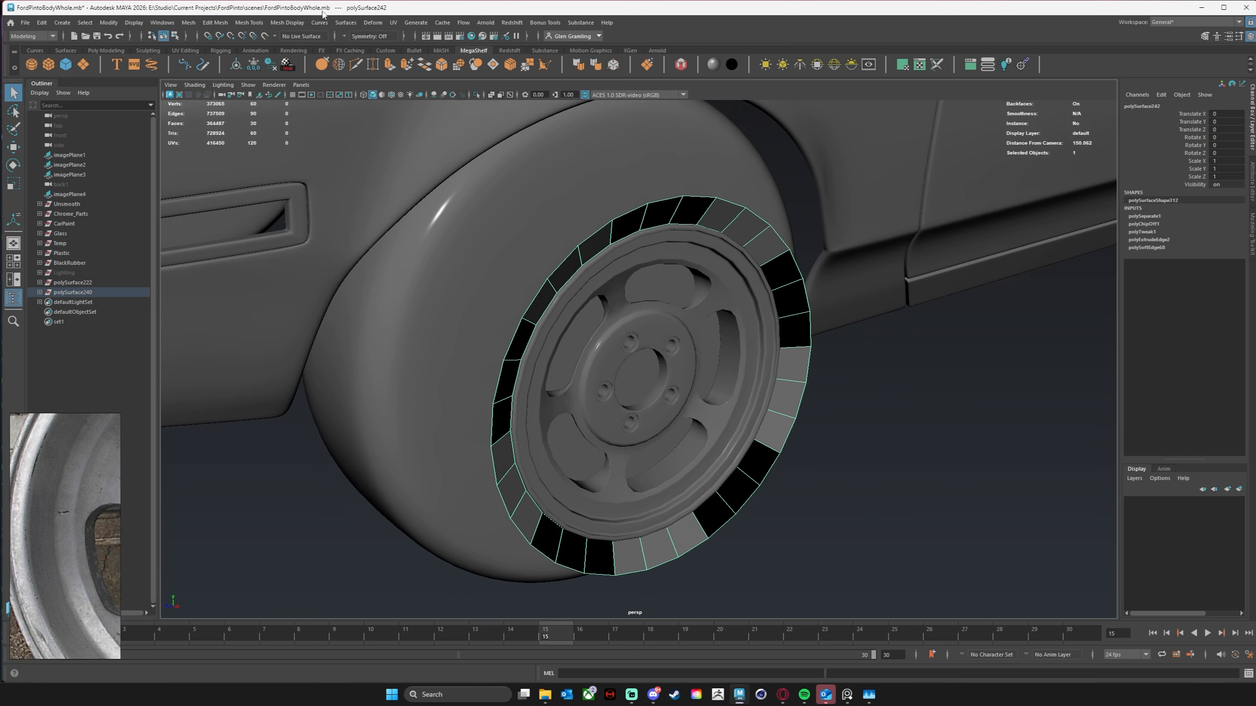
left_click(275, 22)
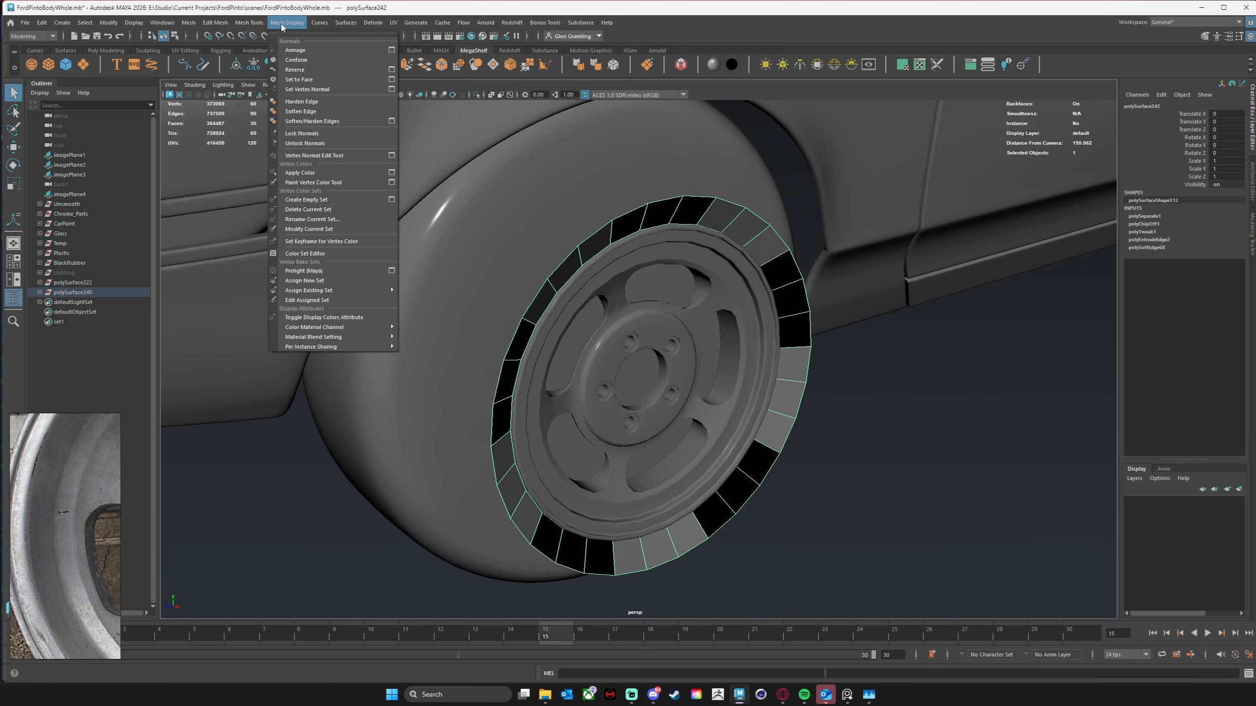
left_click(318, 62)
left_click(1024, 482)
Step: Extrude the ring's outer edge loop and scale it outward to form the outer sidewall of a new tire
left_click_drag(821, 373, 794, 368, "alt")
left_click(792, 366)
right_click_drag(735, 237, 738, 238, "alt")
right_click_drag(667, 198, 653, 146)
double_click(653, 199)
key("ctrl+e")
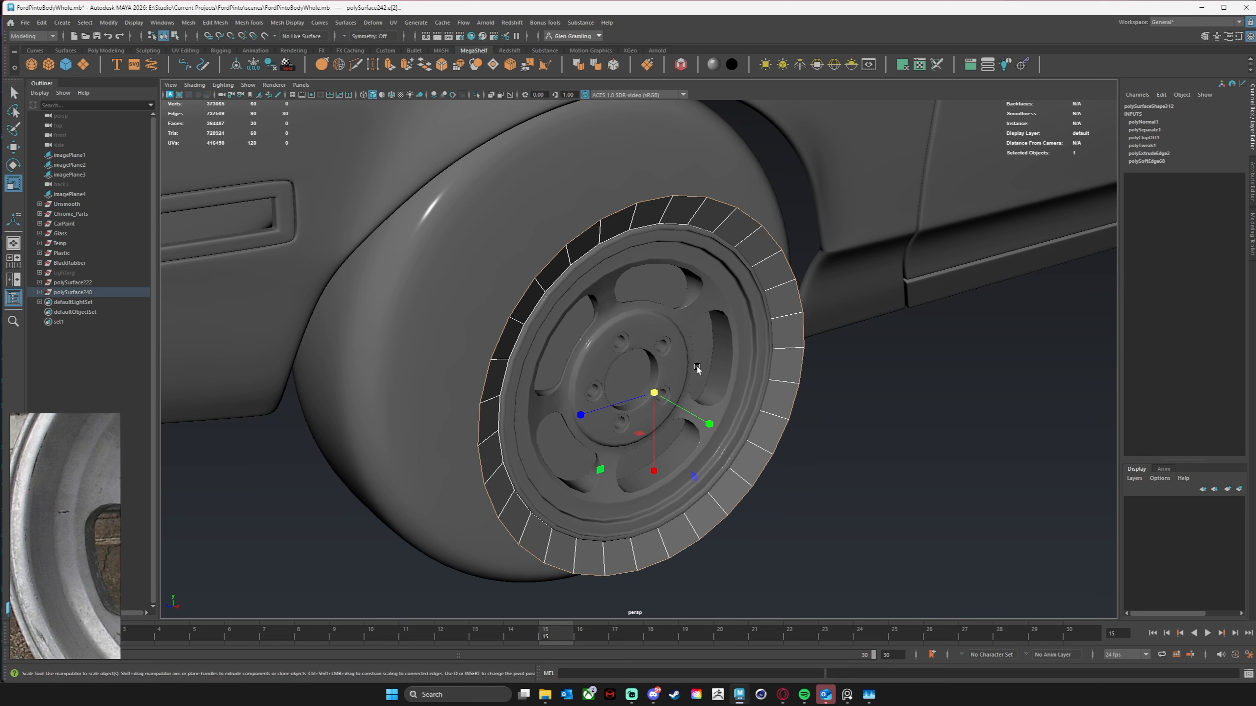
left_click_drag(654, 392, 715, 400)
key("w")
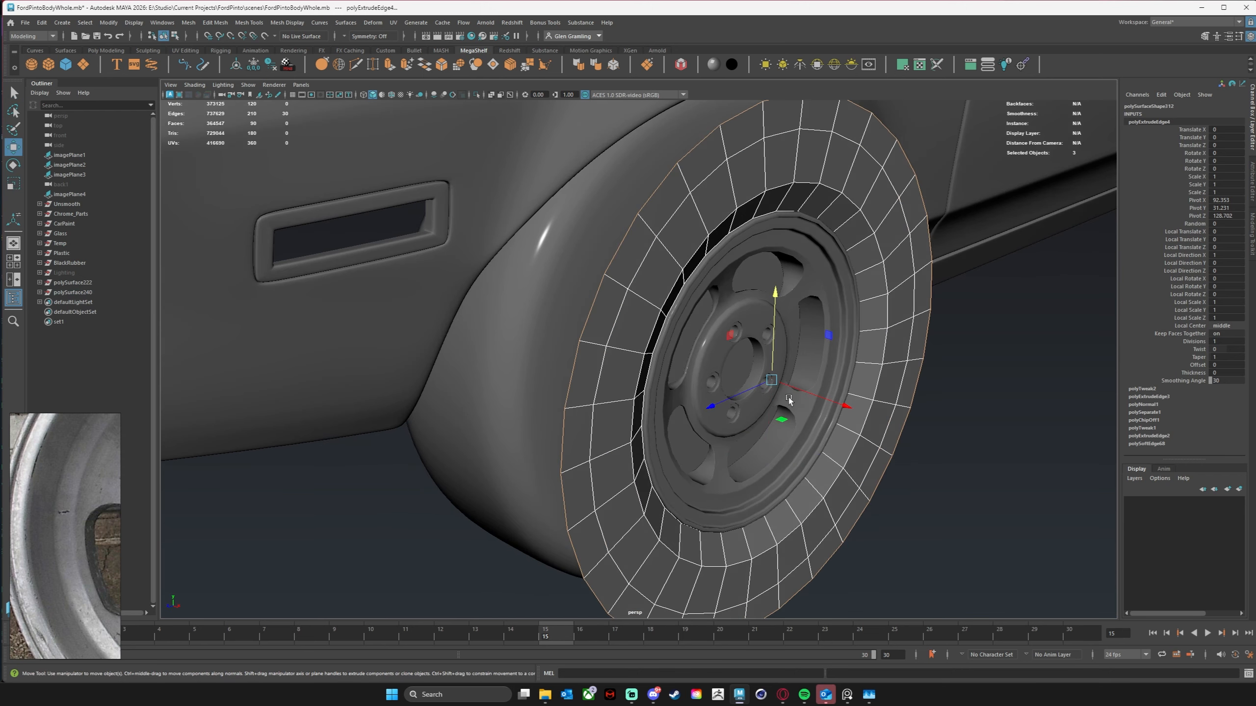
left_click_drag(822, 399, 735, 344)
key("r")
scroll(787, 364, "down", 3)
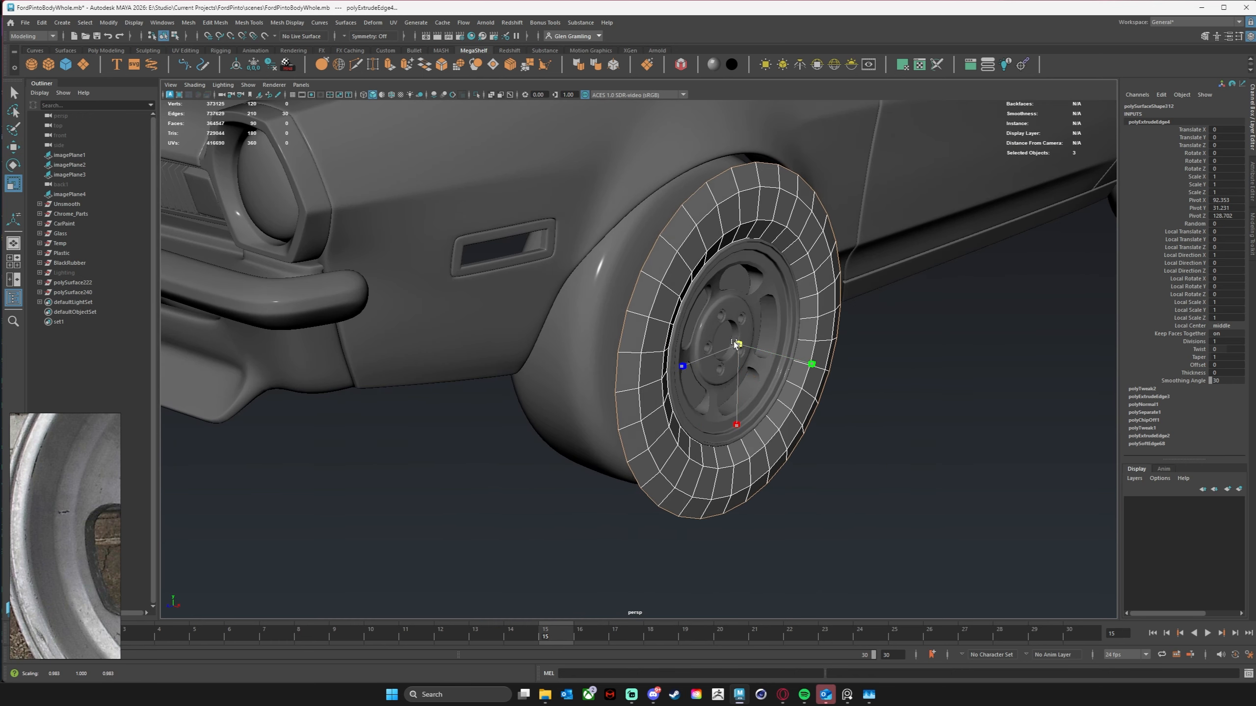
Step: Extrude the sidewall's outer edge toward the car to about X 89.74 and scale it slightly to shape the shoulder
key("w")
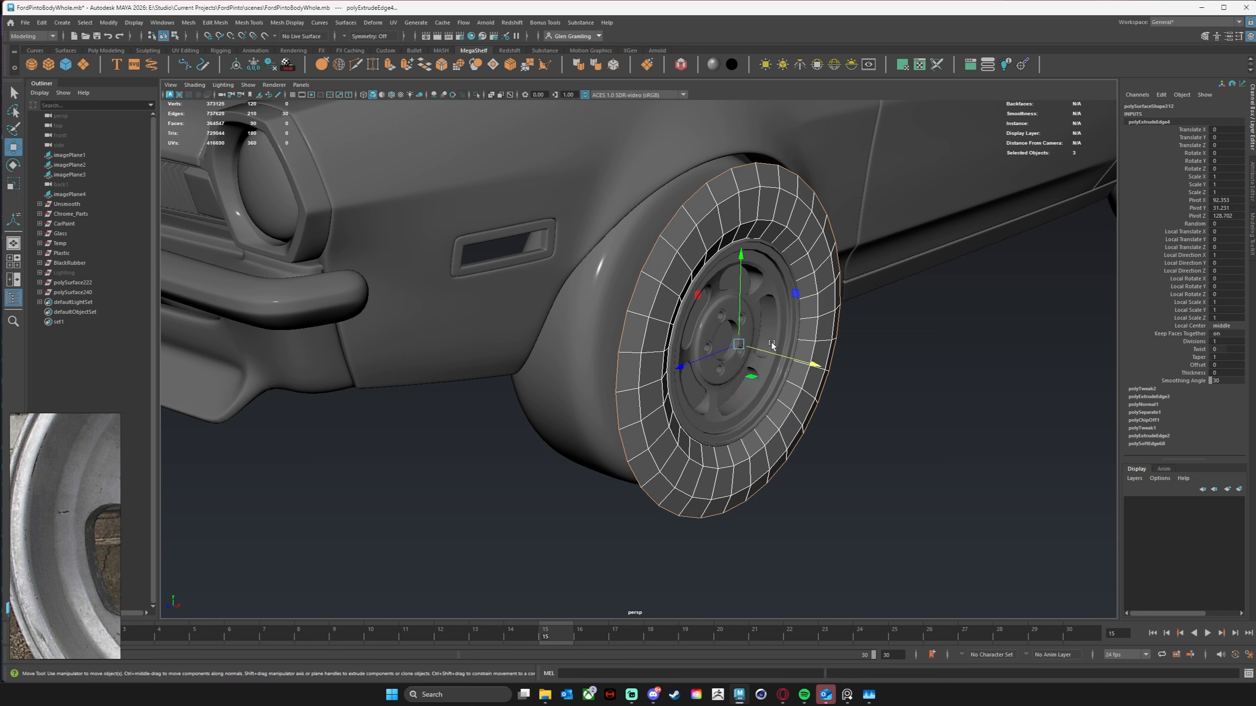
left_click_drag(815, 362, 811, 363)
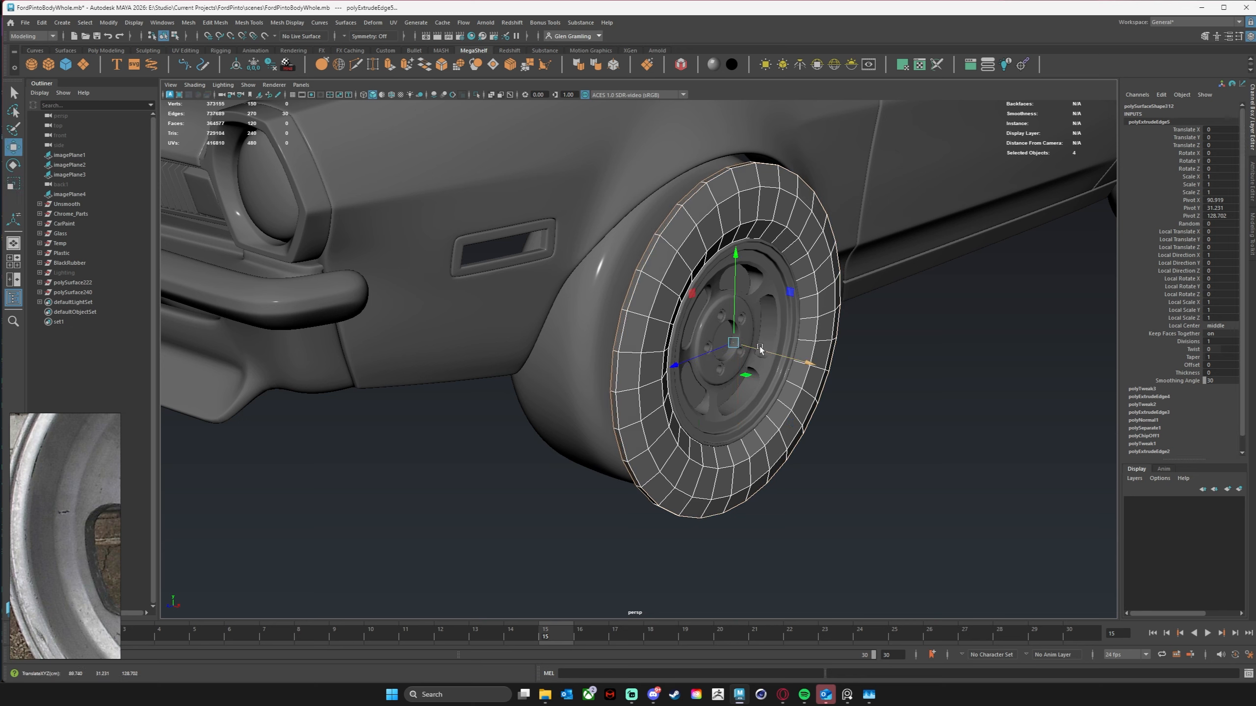
key("r")
left_click_drag(736, 345, 736, 344)
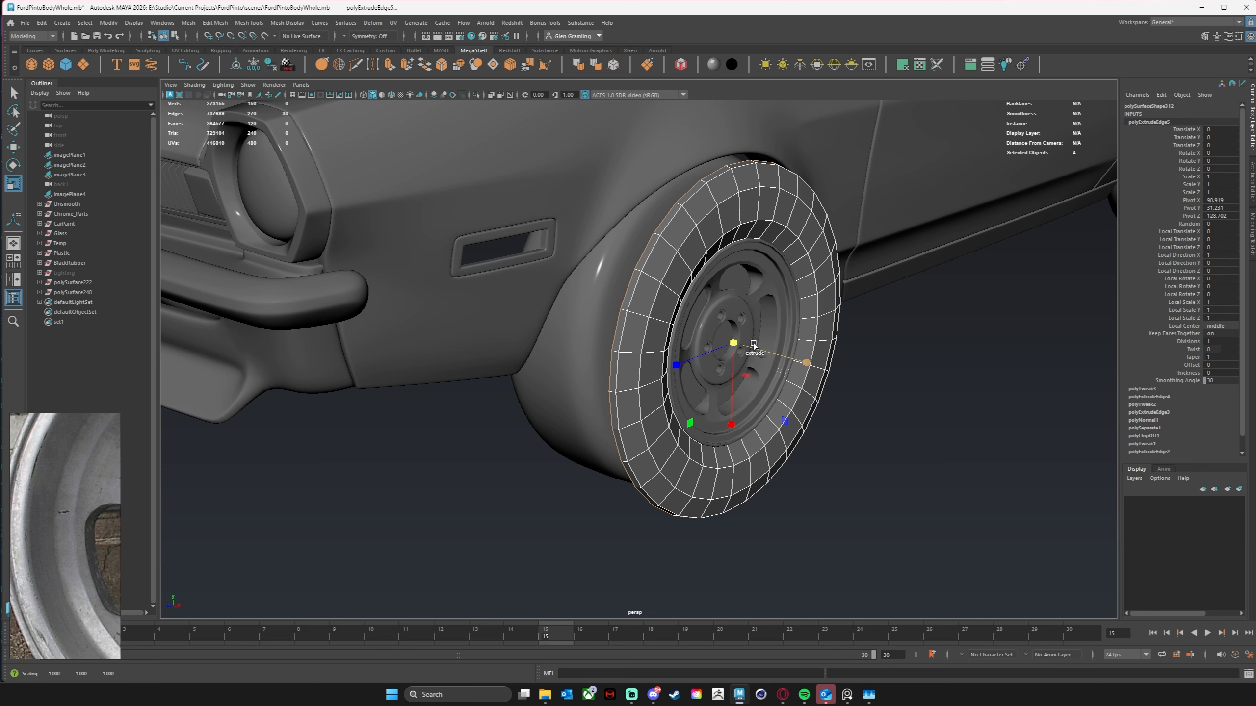
Step: Extrude the shoulder edge toward the car to about X 78.35 as the tread's first section and scale it
key("w")
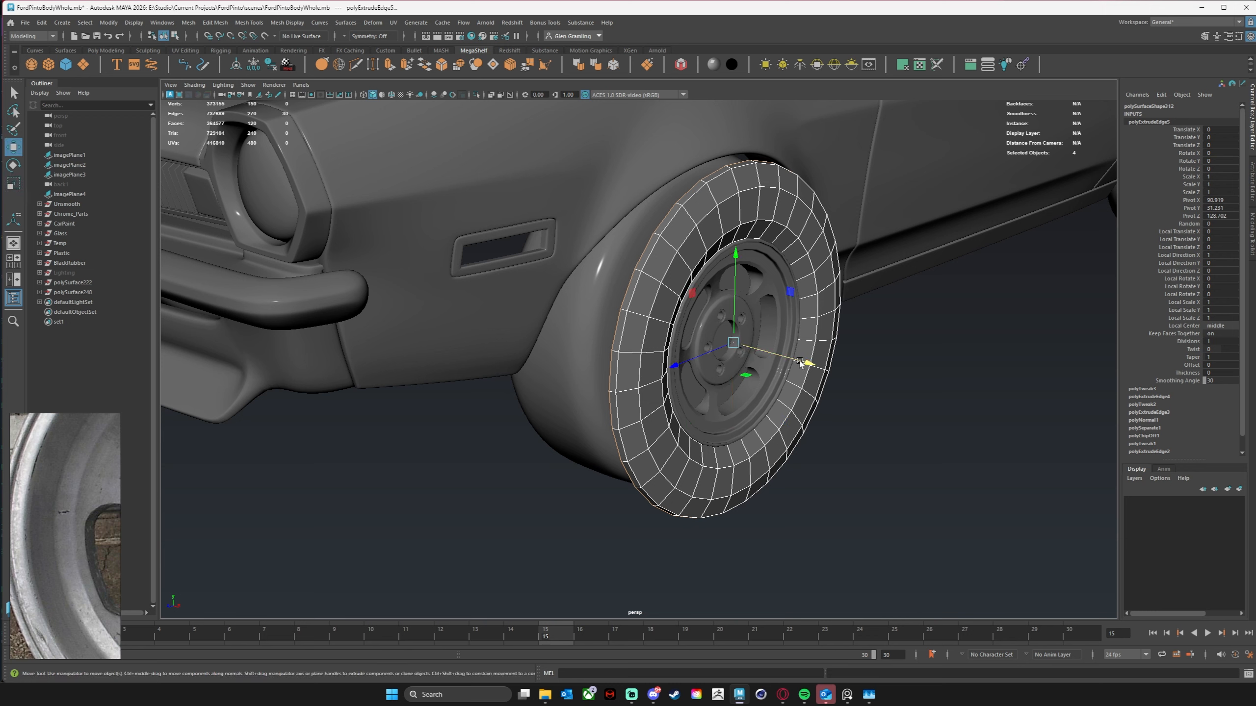
left_click_drag(797, 362, 787, 323, "shift")
key("r")
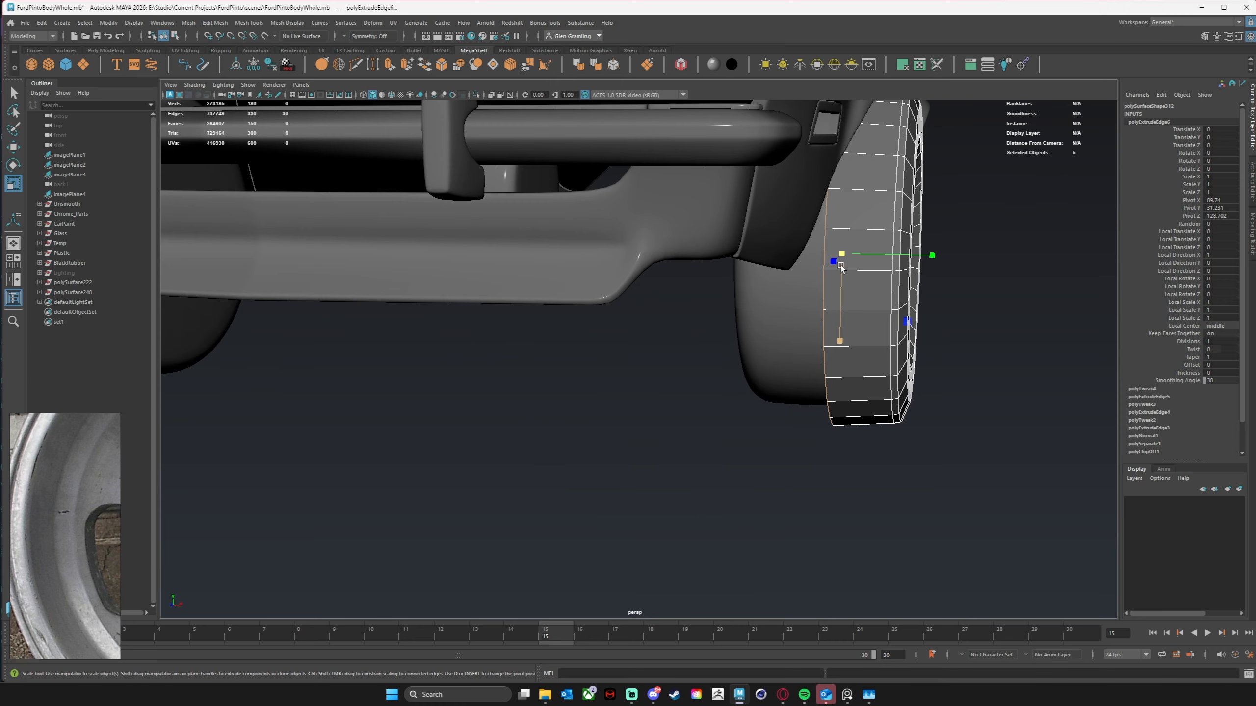
mouse_move(840, 268)
left_mouse_down()
mouse_move(801, 307)
mouse_move(849, 278)
left_mouse_up()
left_click_drag(814, 323, 825, 319, "alt")
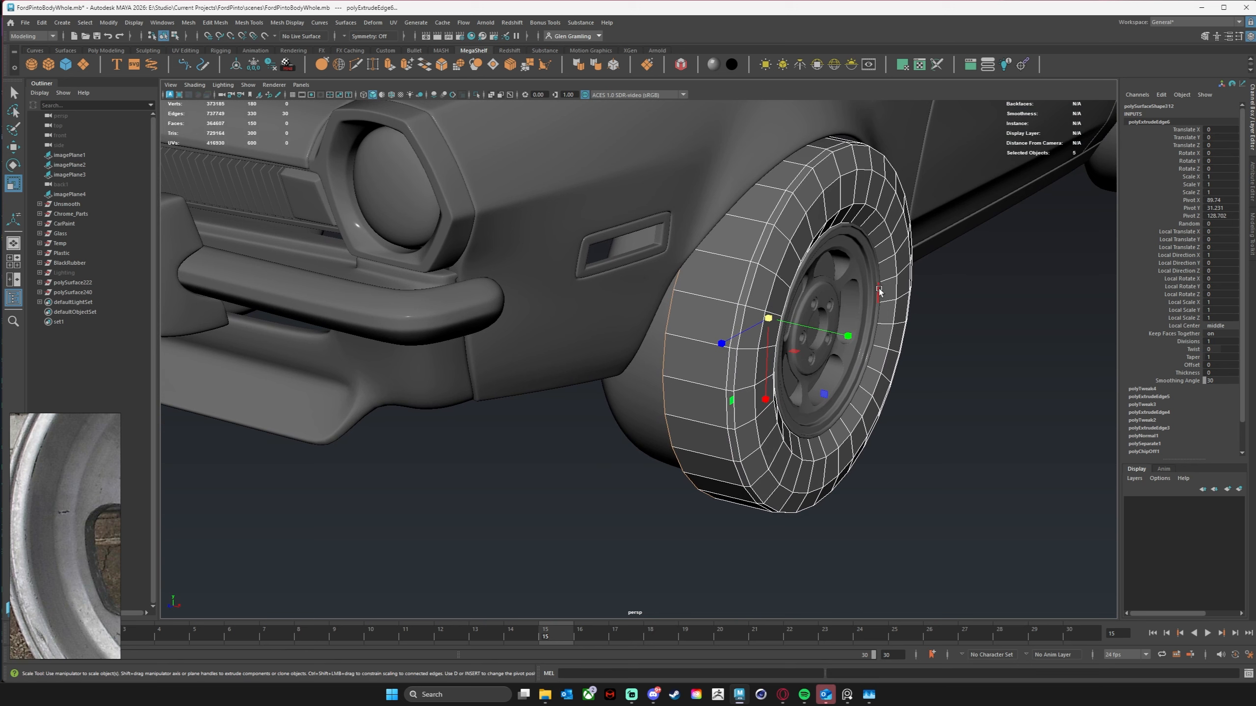
Step: Extrude the tread's second section, scale its edge loop and set it at about X 72.03
key("w")
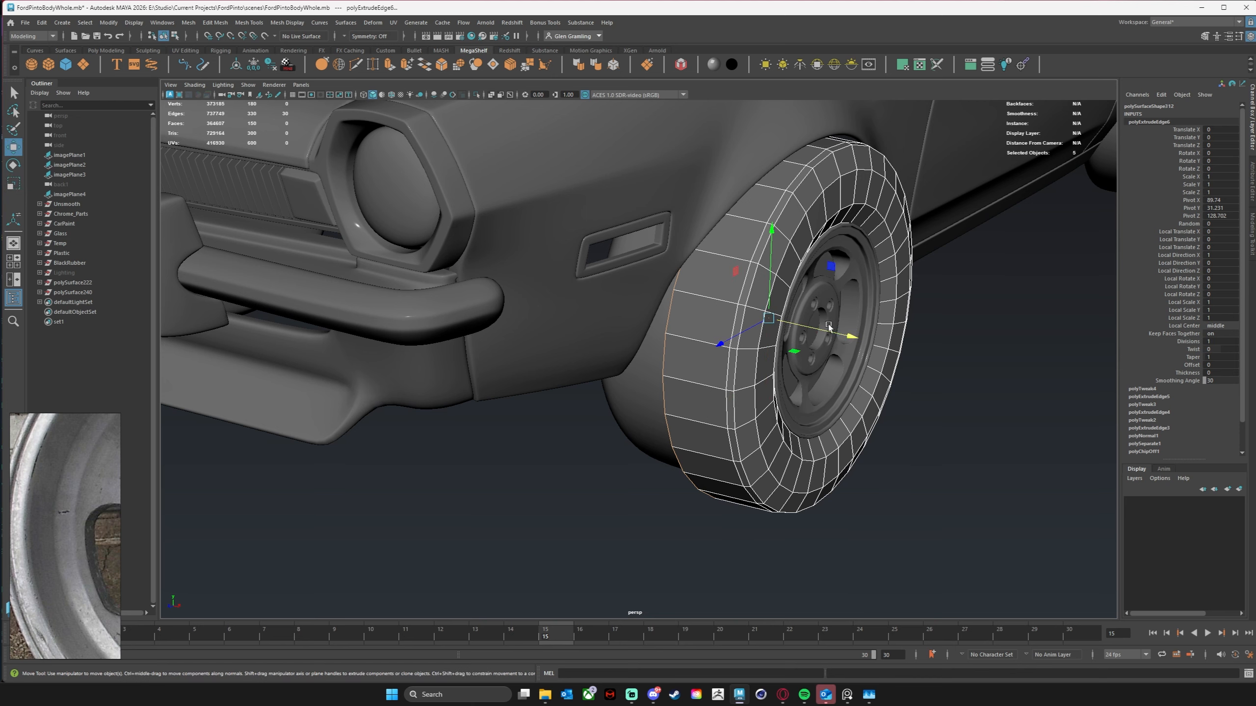
left_click_drag(846, 336, 826, 313, "shift")
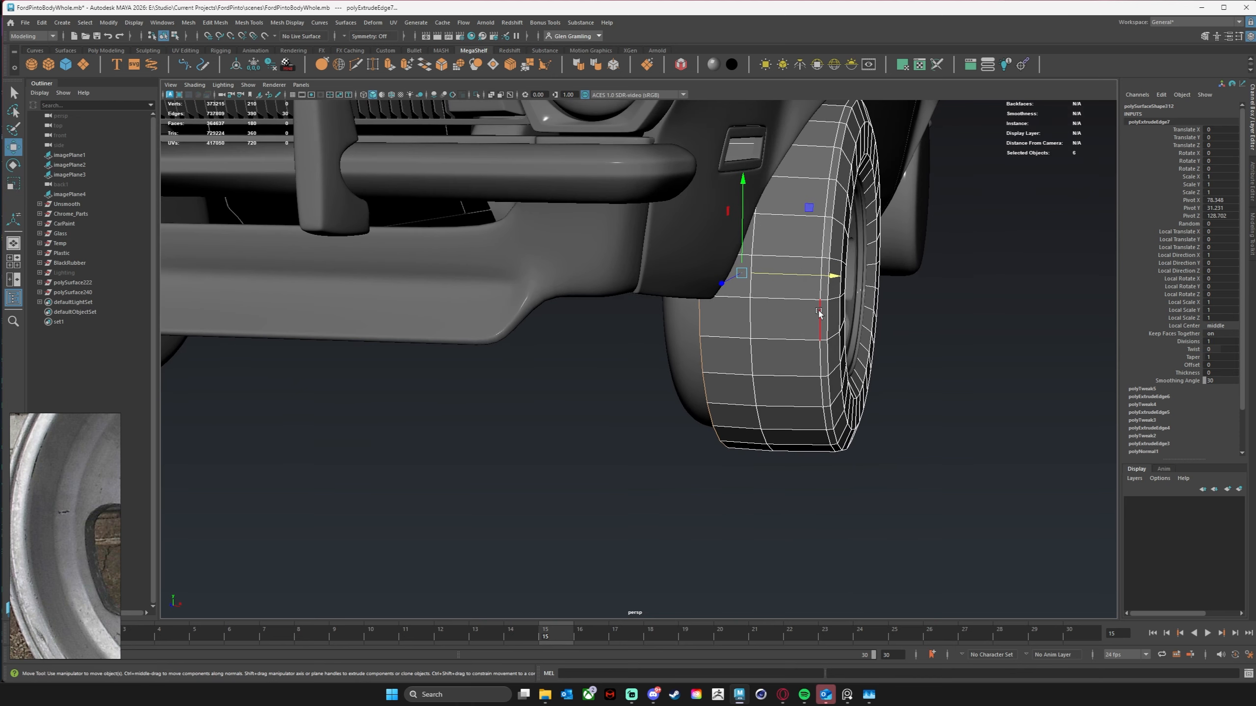
key("r")
left_click_drag(742, 272, 799, 275)
key("w")
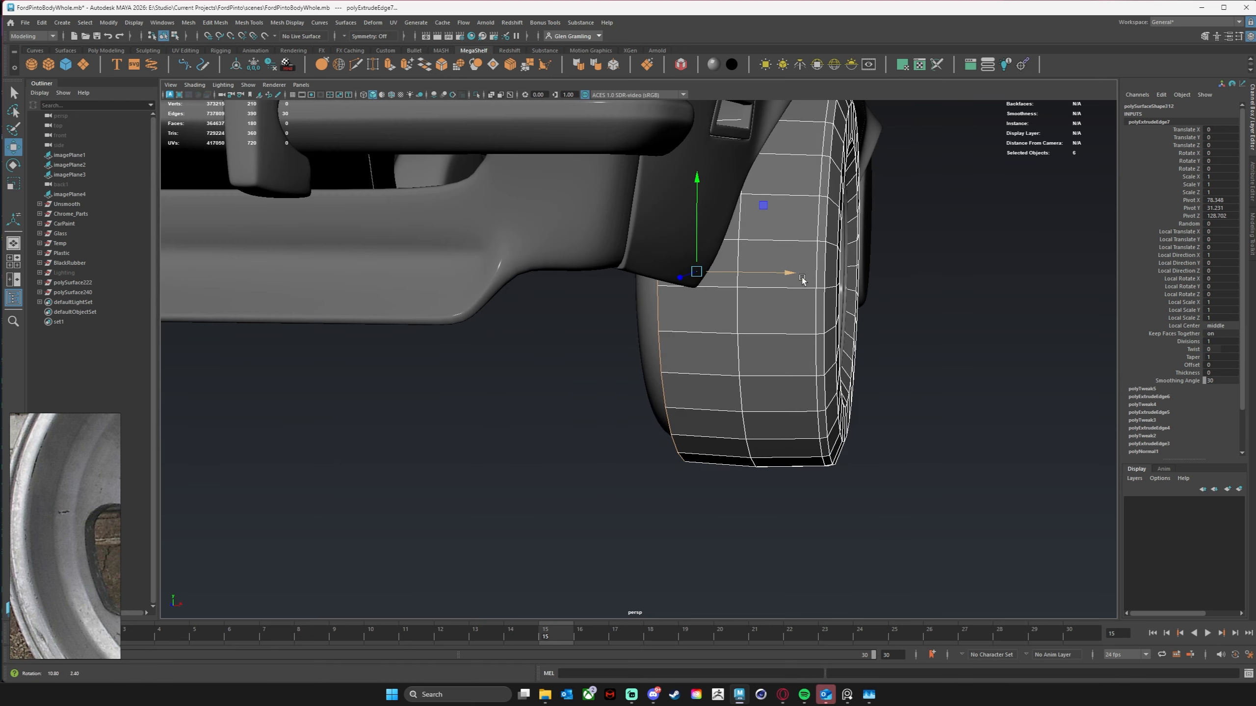
double_click(743, 315, "shift")
left_click_drag(834, 275, 800, 275)
left_click(688, 358)
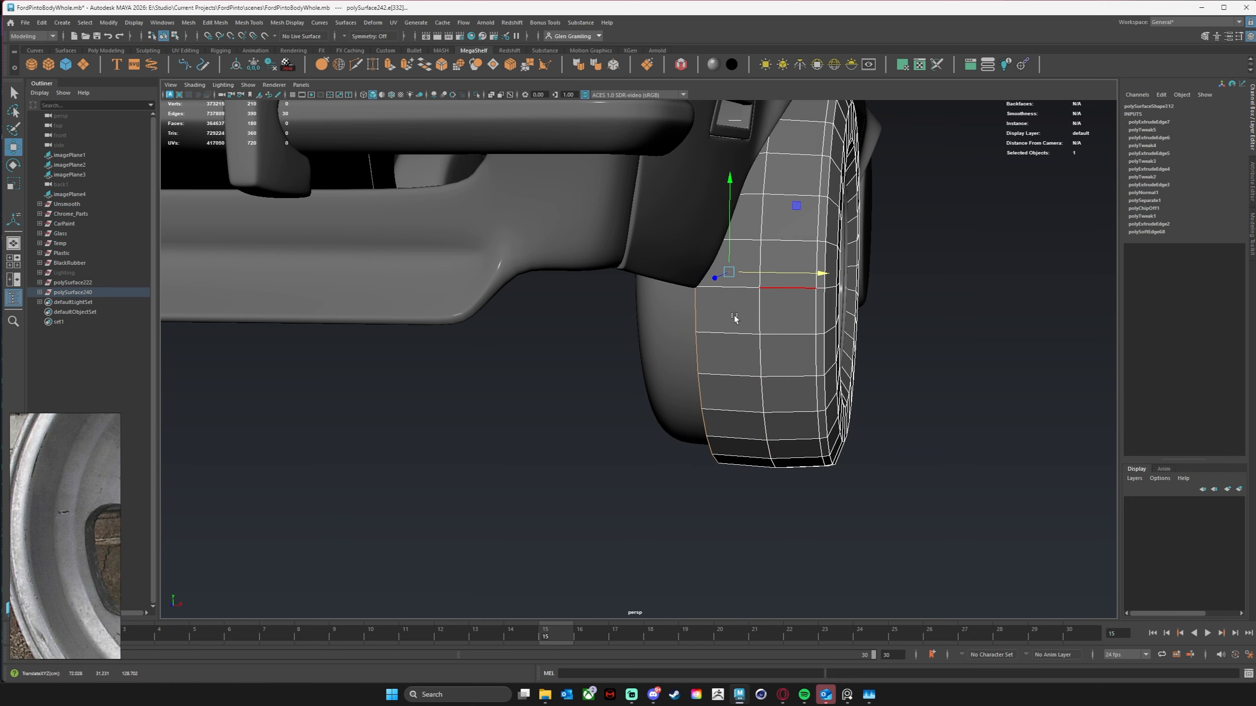
Step: Extrude the tread's inboard edge a short distance toward the car and scale it in to form the inner shoulder
left_click_drag(735, 318, 802, 342, "alt")
key("e")
key("r")
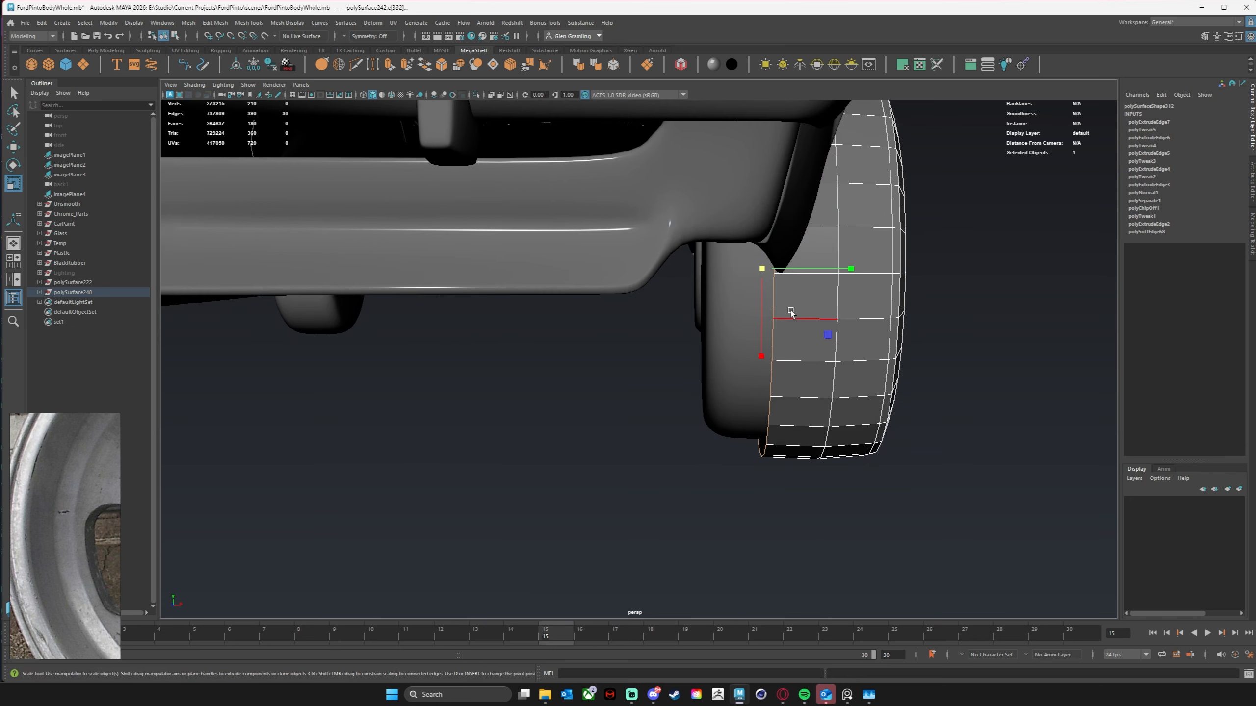
left_click_drag(762, 268, 841, 270, "shift")
key("w")
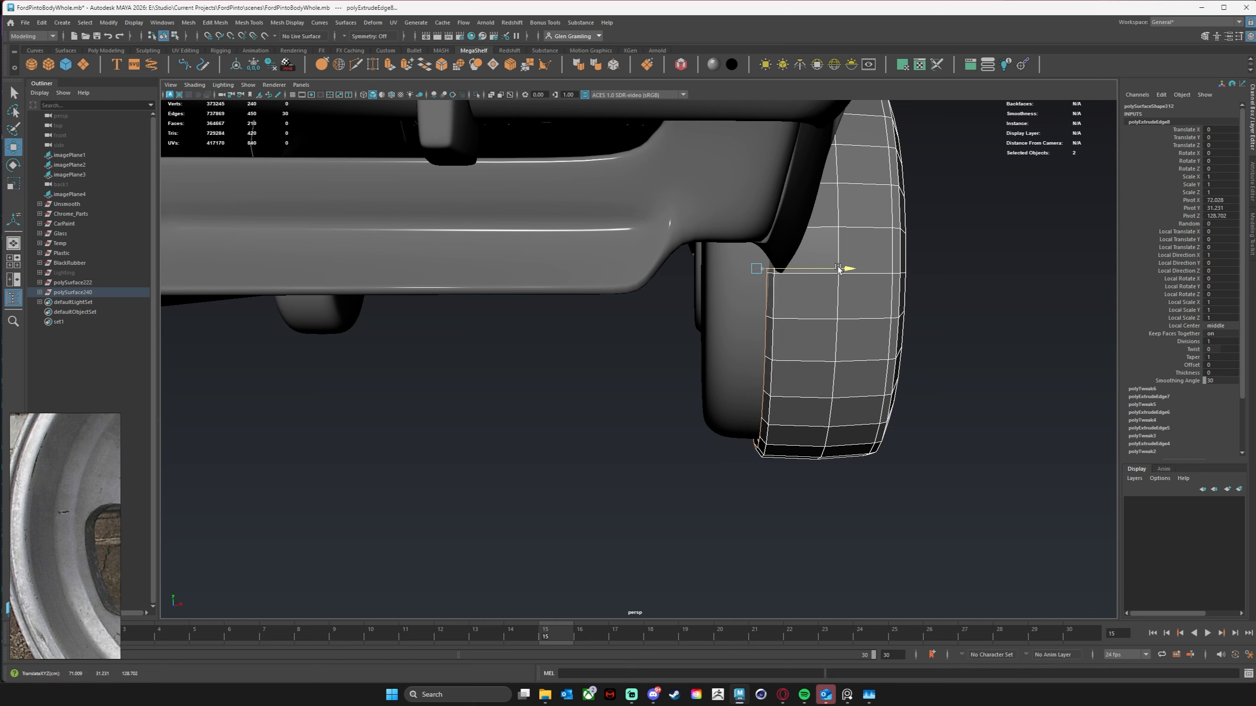
Step: Extrude the inner shoulder's edge loop and scale it inward to start the tire's inner sidewall
key("e")
key("r")
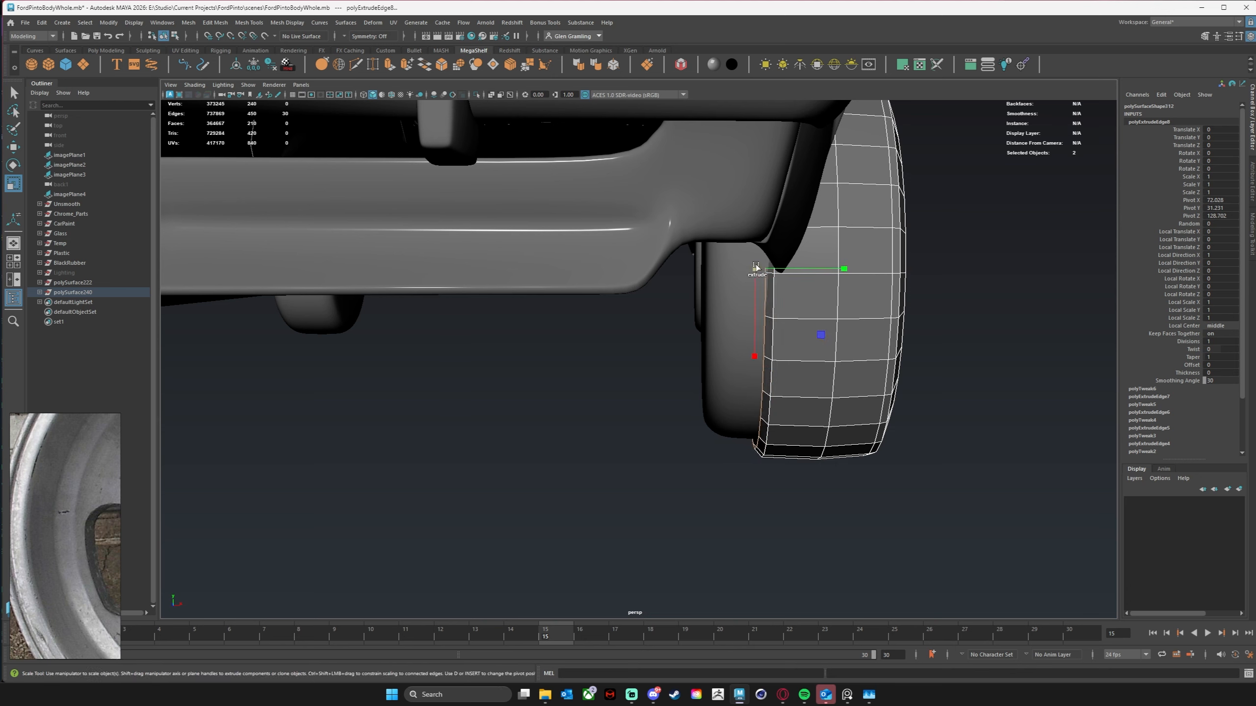
left_click_drag(755, 268, 751, 399, "shift")
right_click_drag(751, 398, 876, 378, "alt")
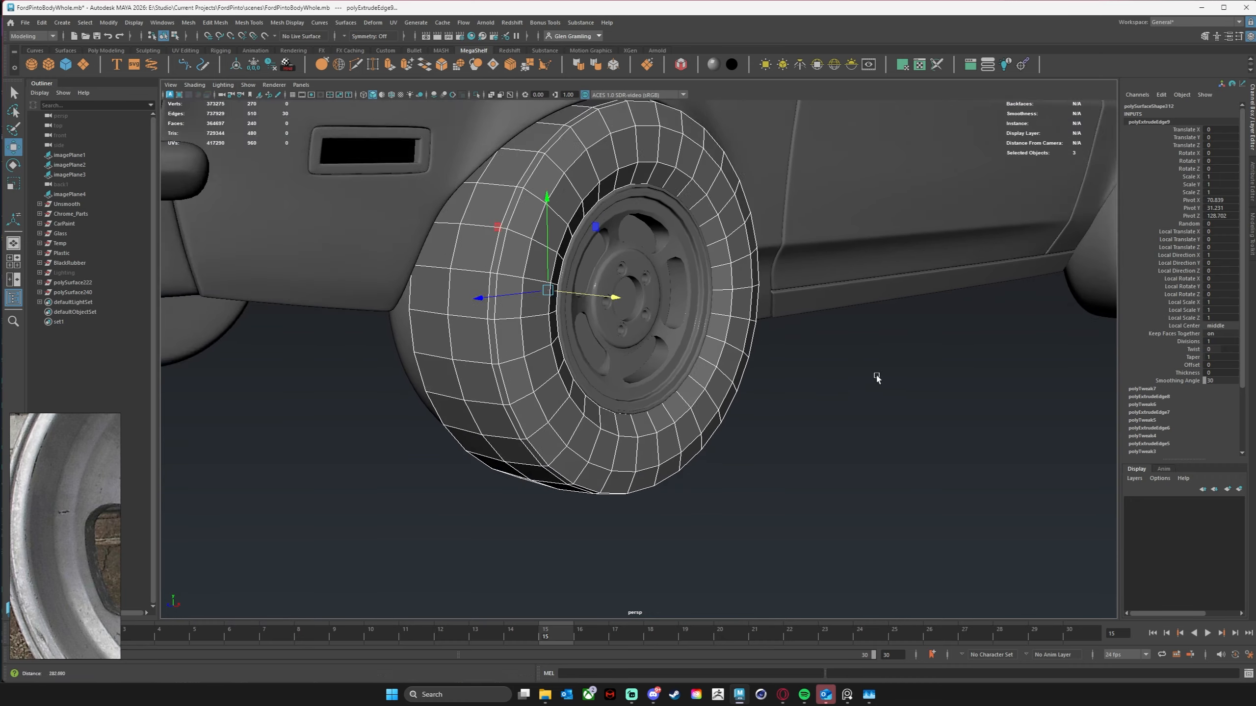
Step: Return the new tire to object mode and delete the placeholder wheel overlapping it at the front wheel position
scroll(841, 358, "up", 2)
scroll(801, 348, "down", 5)
right_click(623, 223)
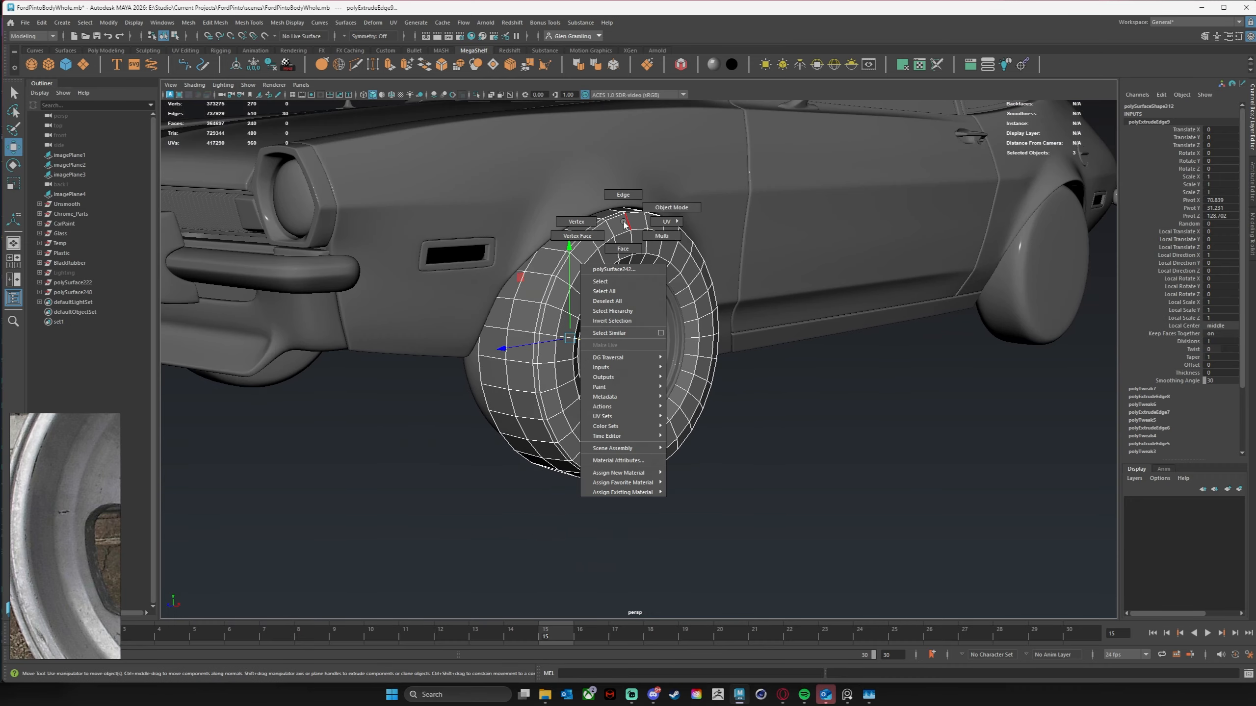
right_click_drag(624, 224, 665, 210)
left_click_drag(666, 211, 581, 289, "alt")
right_click_drag(581, 289, 687, 261, "alt")
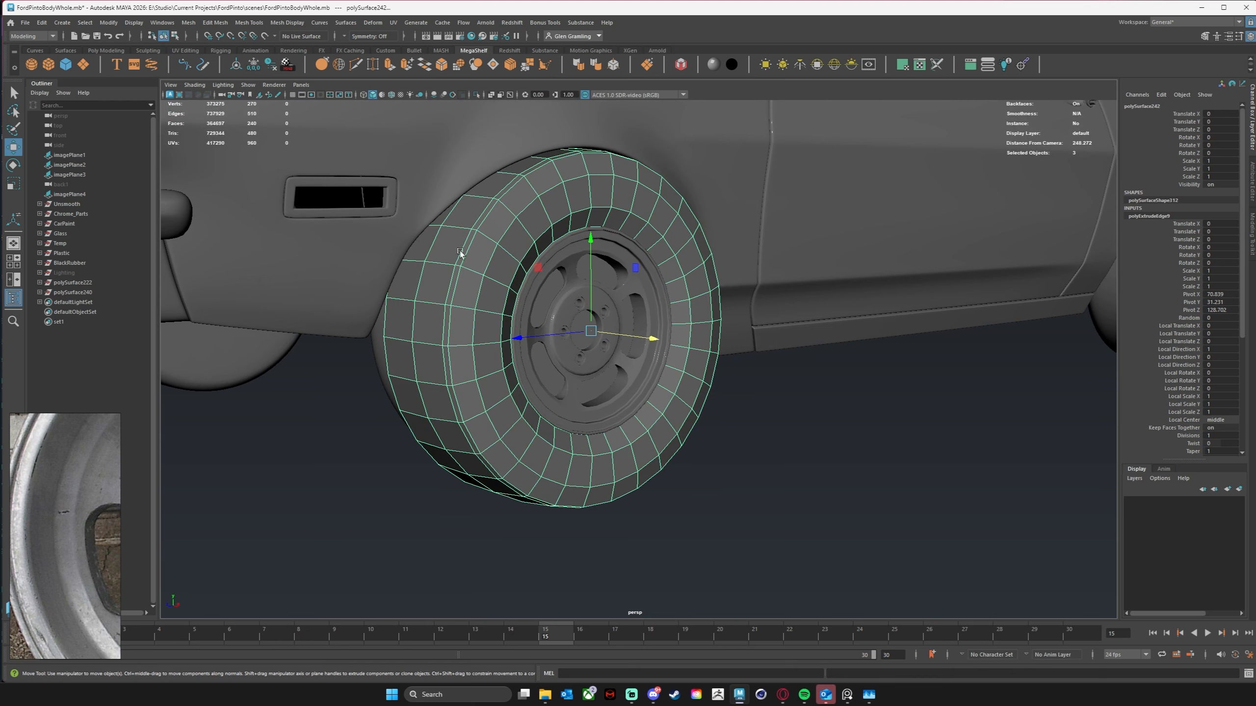
left_click_drag(388, 313, 541, 298, "alt")
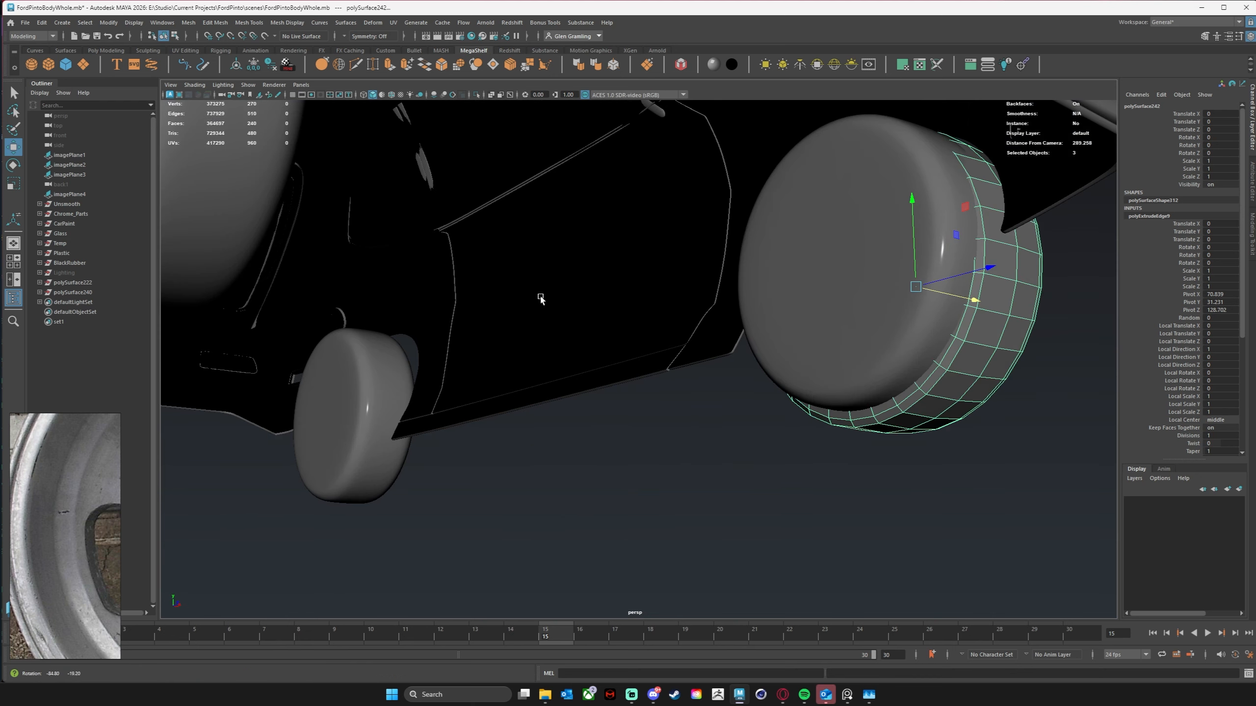
left_click(832, 322)
key("Delete")
left_click_drag(804, 310, 1002, 247, "alt")
left_click_drag(1045, 500, 995, 479, "alt")
Step: Select the tire's circular edge loops, scale them down to about 0.94 and shift them slightly along X
left_click(866, 237)
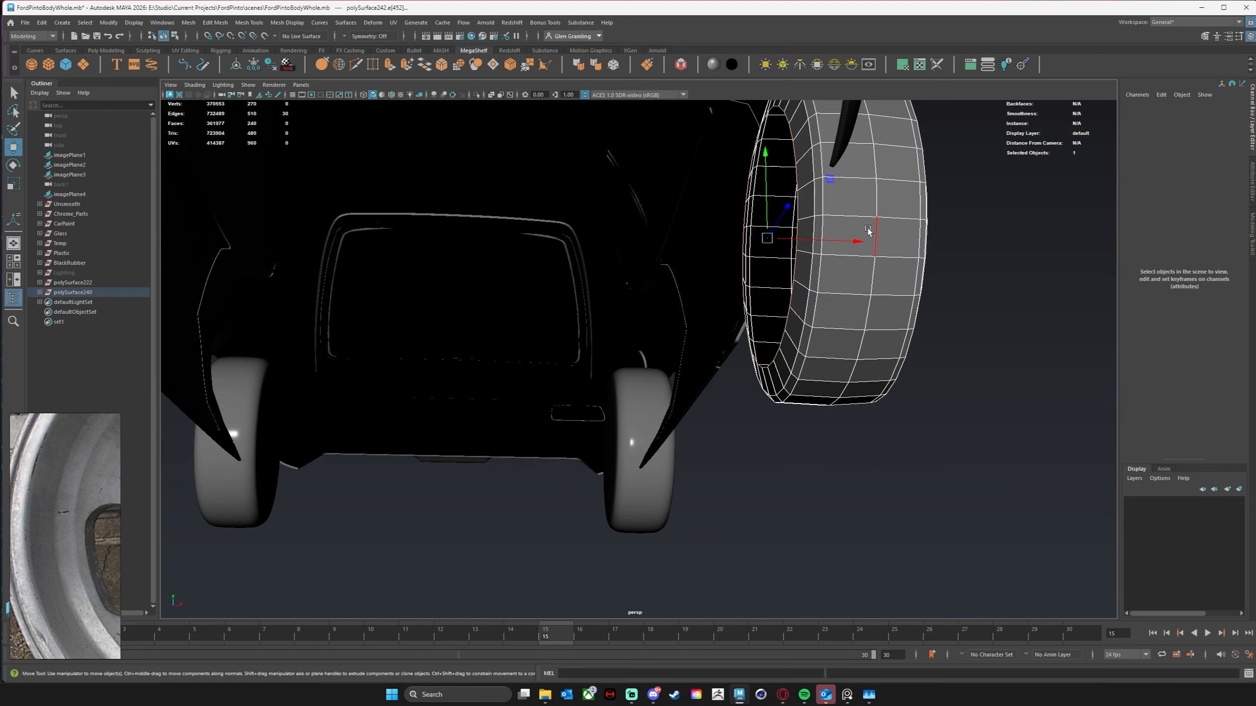
left_click_drag(866, 237, 875, 437, "alt")
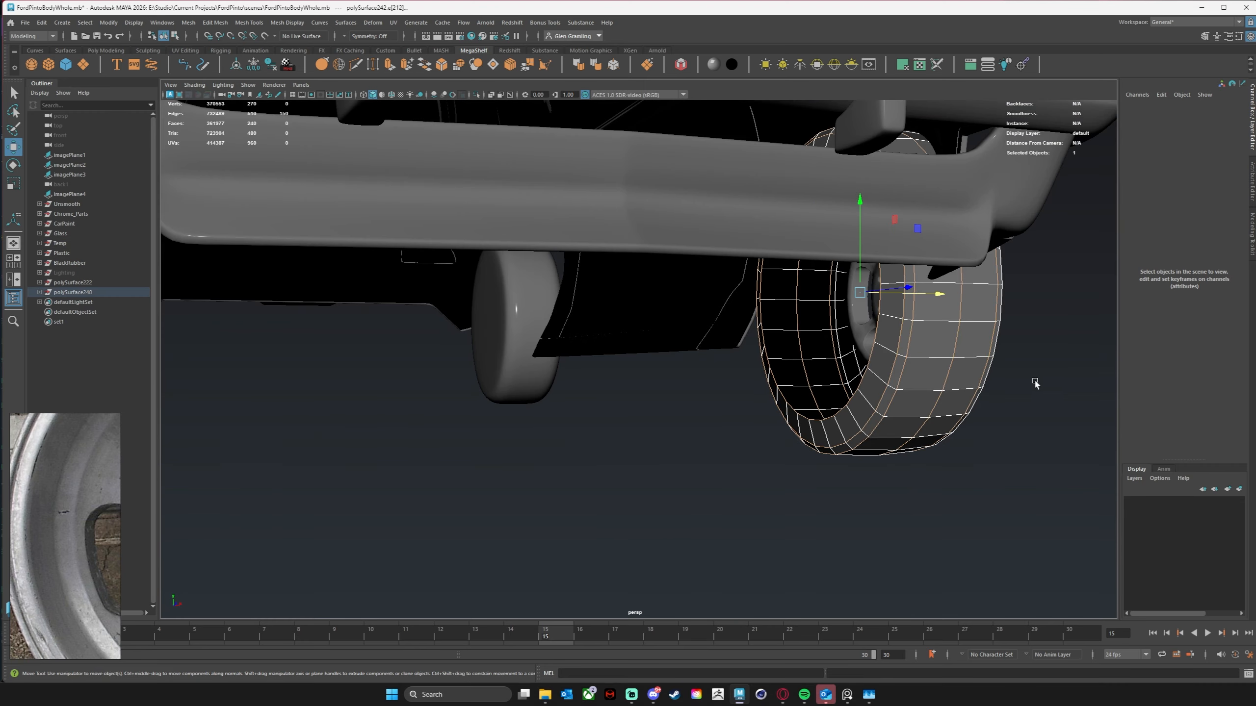
left_click_drag(1035, 383, 658, 439, "alt")
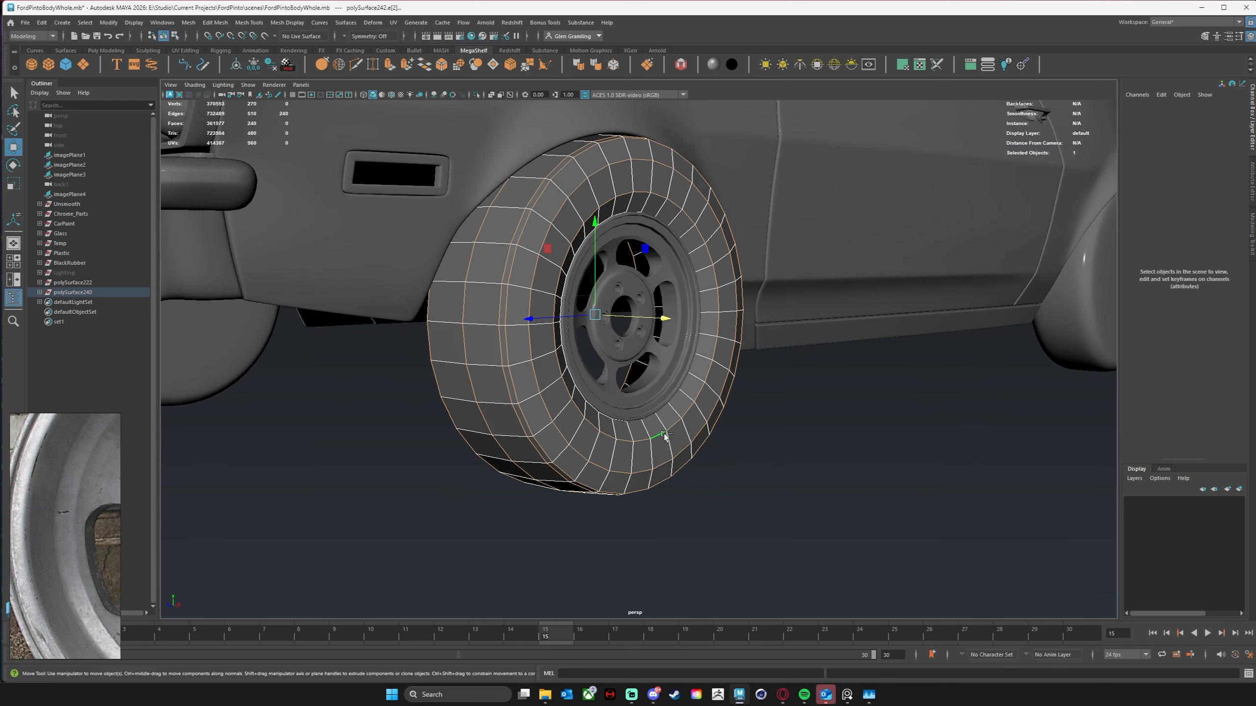
left_click_drag(597, 401, 680, 387, "alt")
key("r")
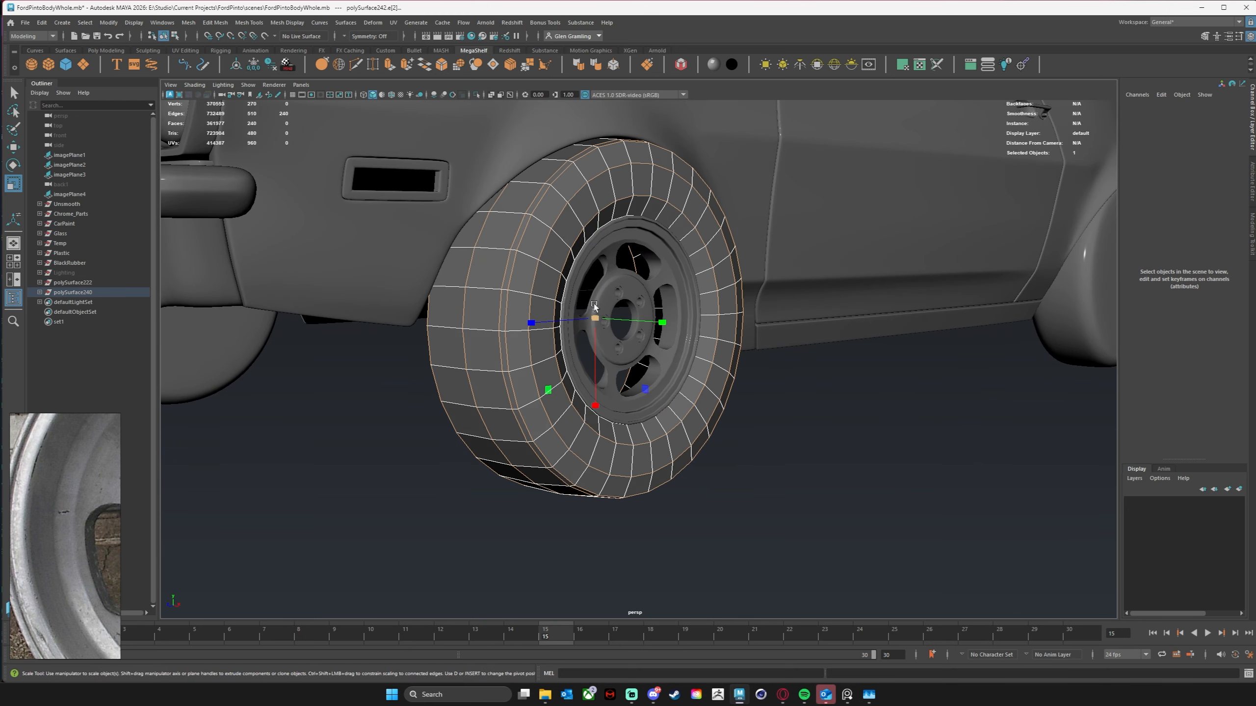
left_click_drag(595, 318, 578, 327)
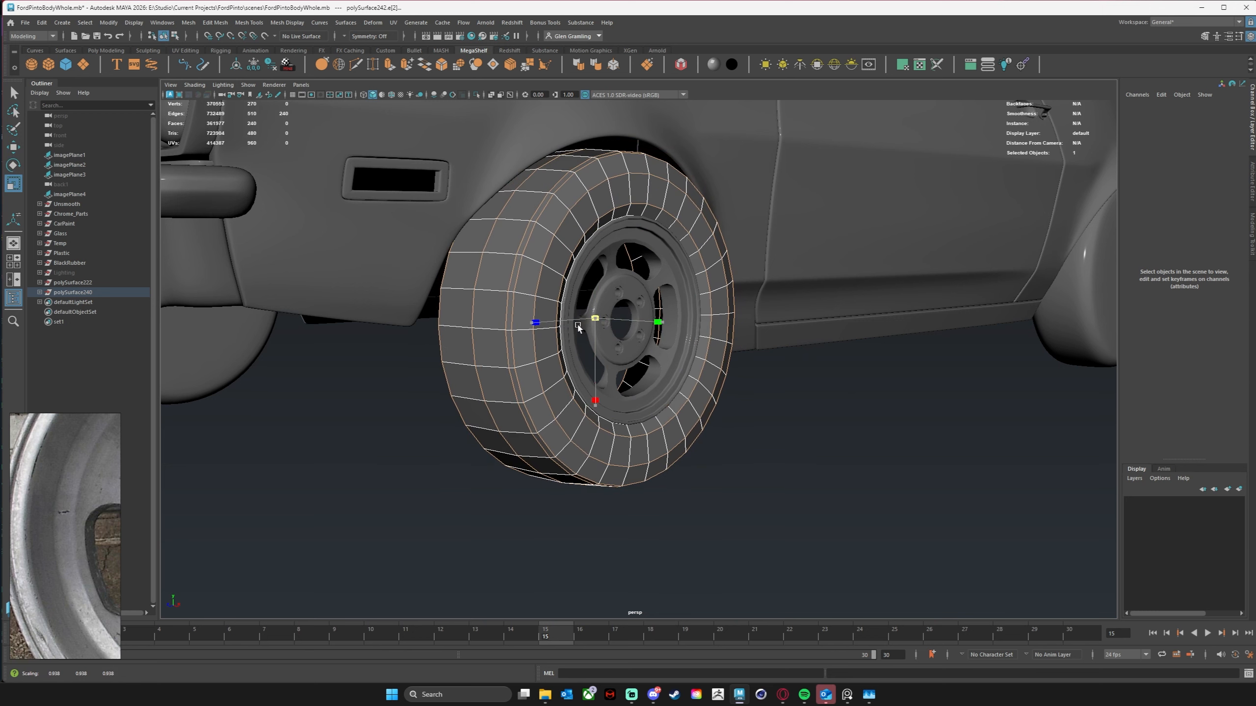
key("w")
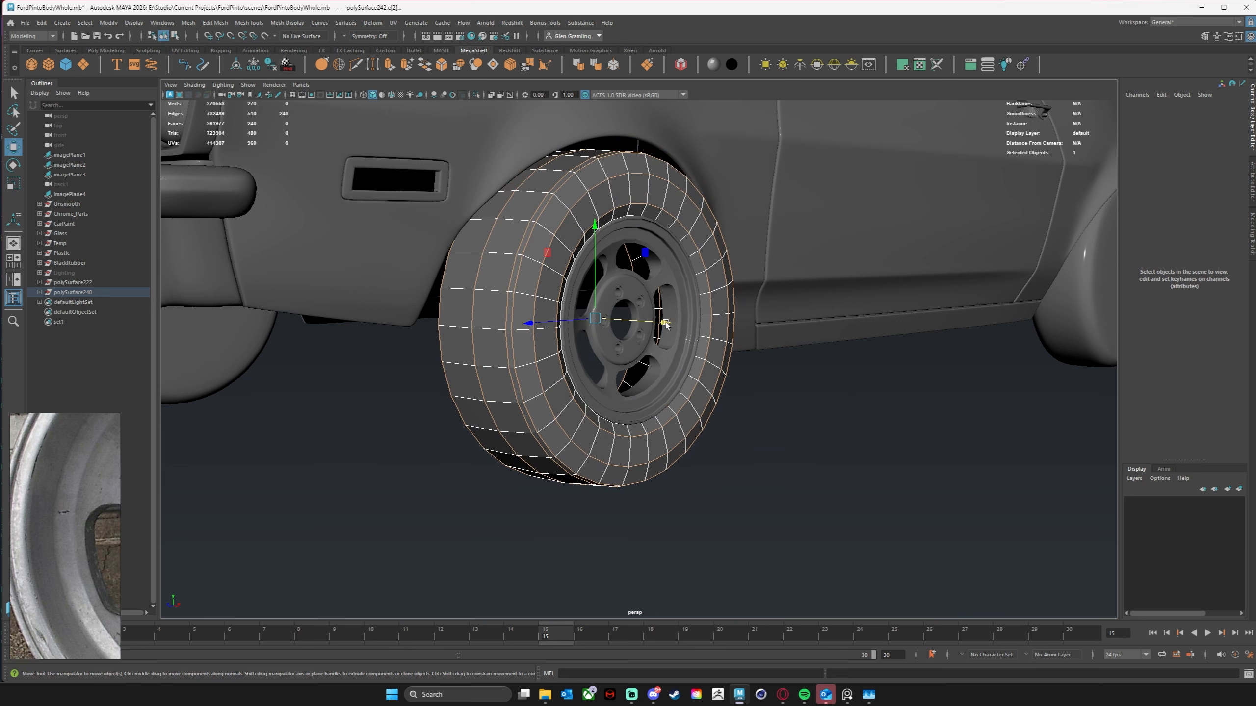
left_click_drag(664, 323, 664, 323)
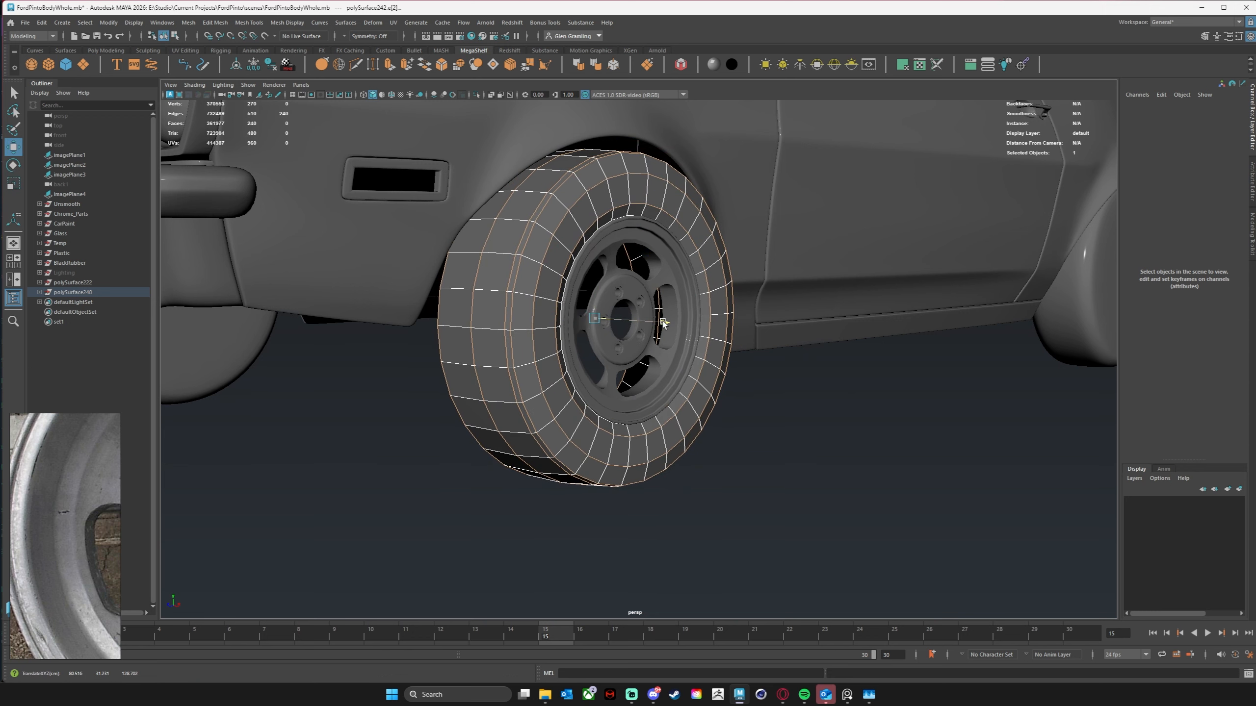
Step: Show the tire in smooth preview and nudge the tire and rim together along X
left_click(860, 412)
left_click_drag(855, 414, 576, 502, "alt")
key("3")
left_click(768, 468)
left_click_drag(650, 427, 651, 428)
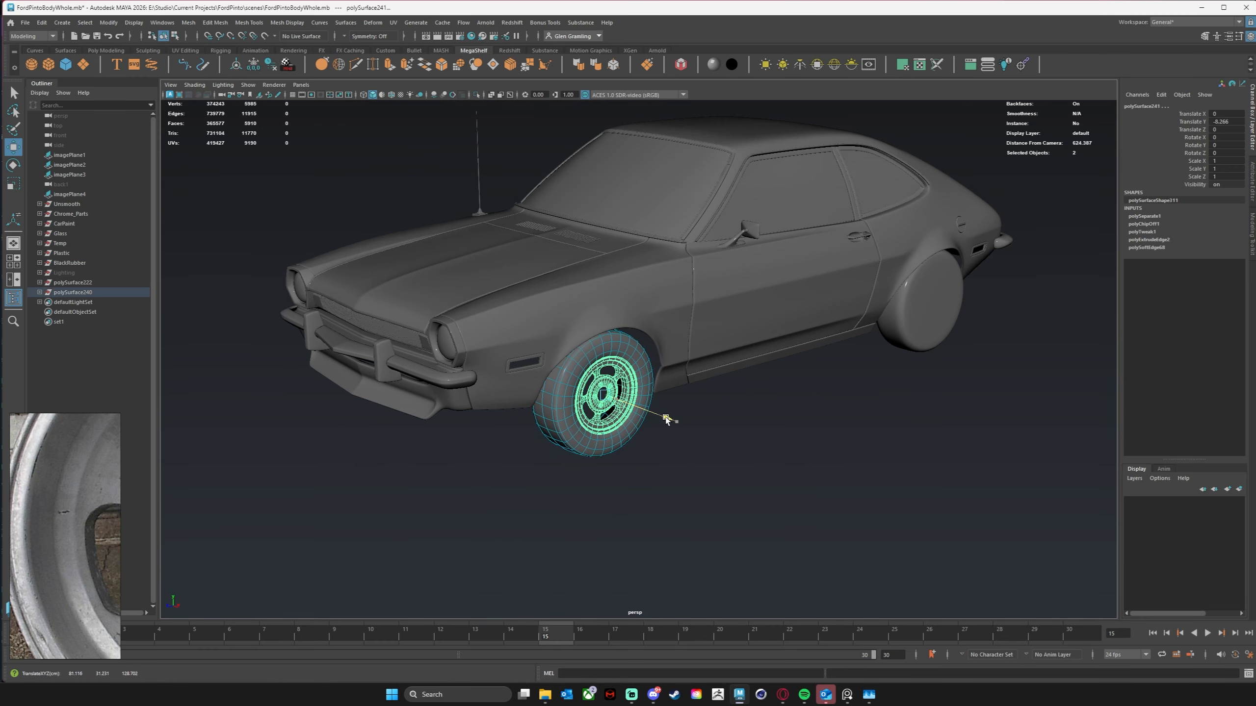
left_click_drag(668, 421, 666, 419)
left_click(790, 493)
Step: Scale the tire and rim together to 1.036 and move them into the wheel arch at Translate X -3.281, Y -7.697
left_click_drag(790, 493, 725, 490, "alt")
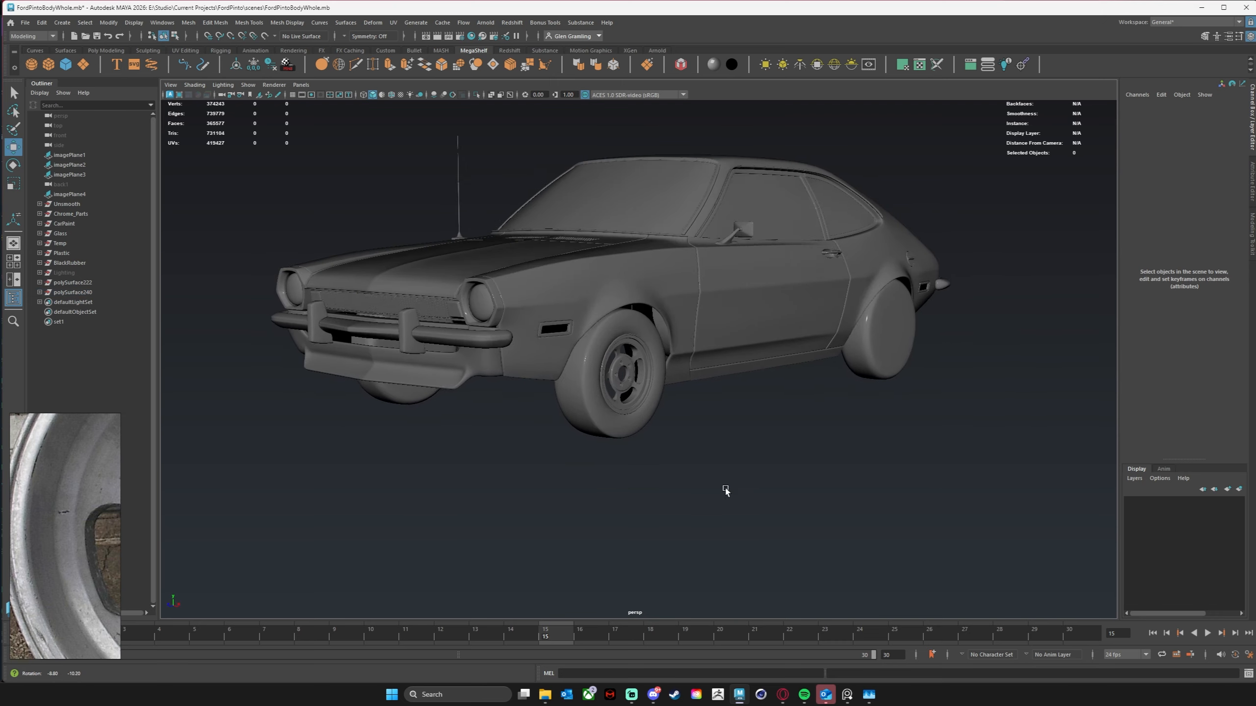
right_click_drag(725, 490, 940, 452, "alt")
left_click_drag(941, 452, 1001, 458, "alt")
right_click_drag(1000, 458, 922, 458, "alt")
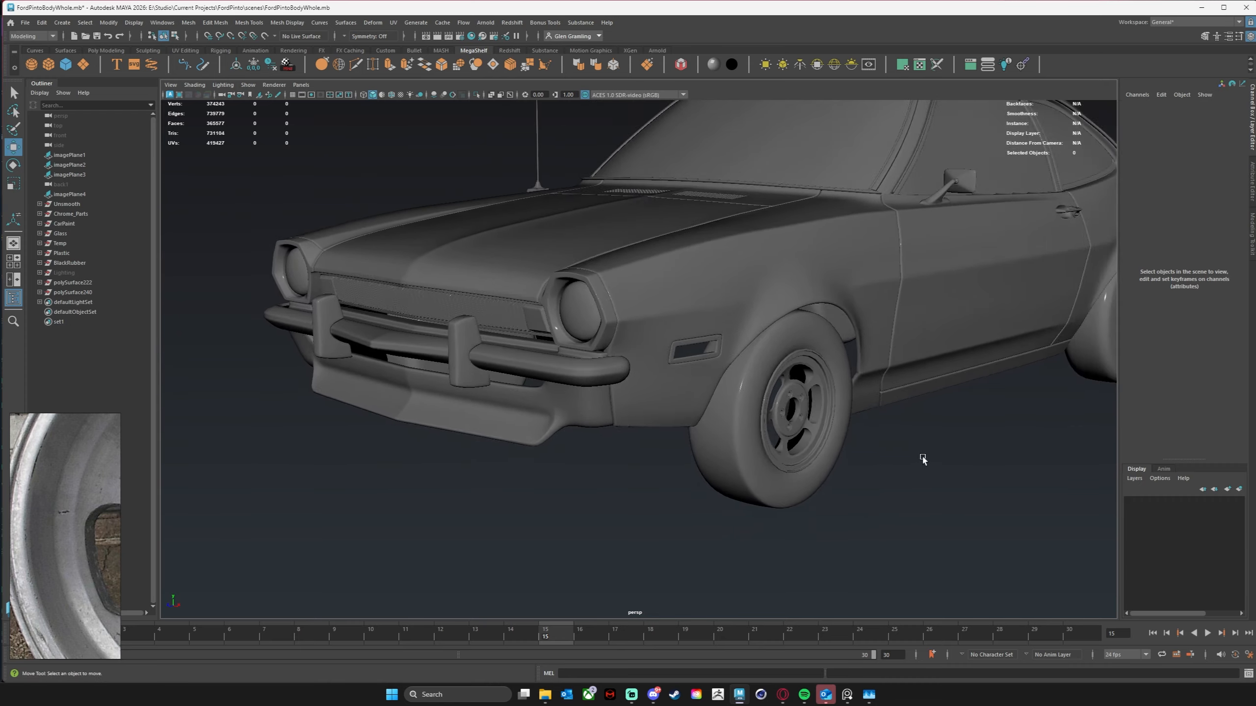
left_click_drag(922, 458, 720, 435, "alt")
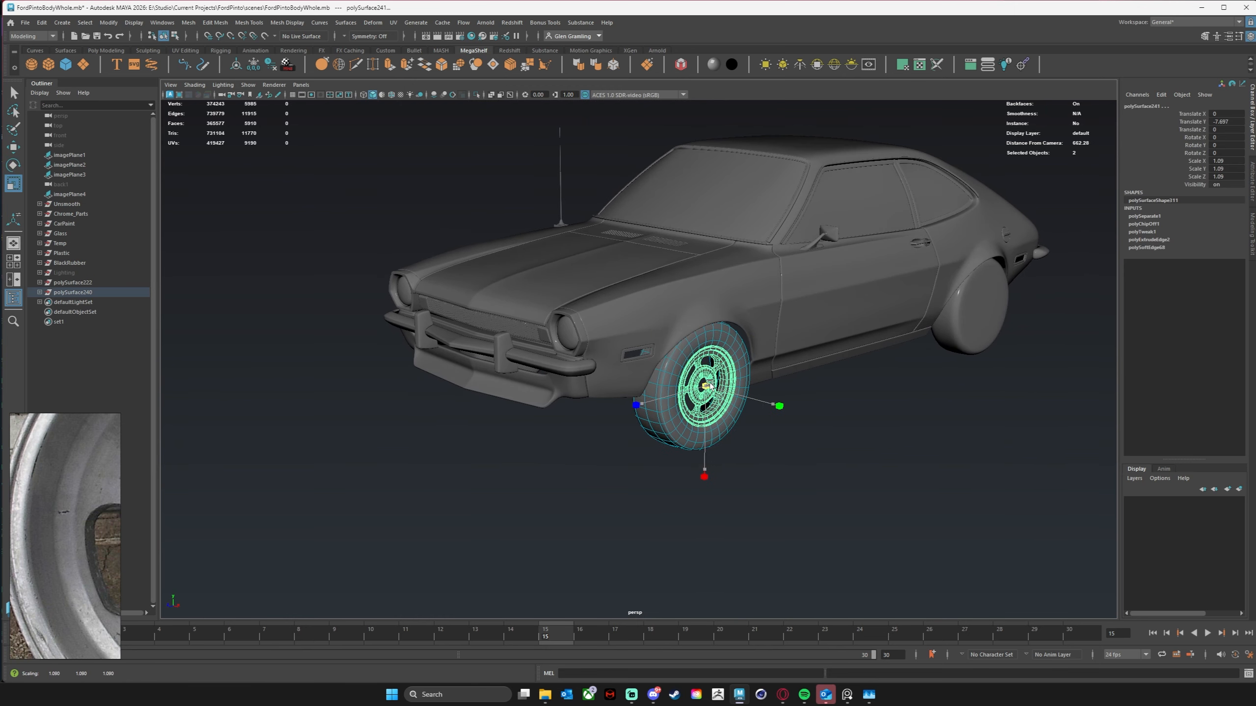
left_click(793, 458)
left_click_drag(793, 458, 662, 434, "alt")
left_click(636, 448)
key("w")
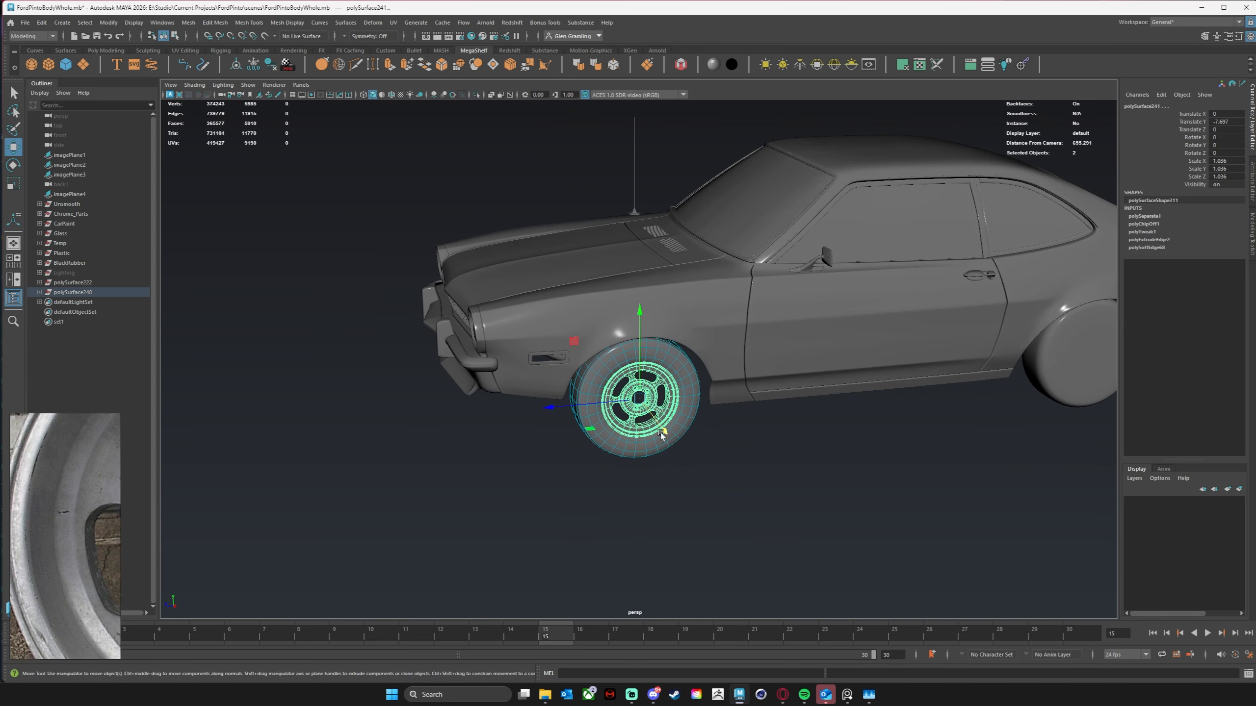
left_click(762, 498)
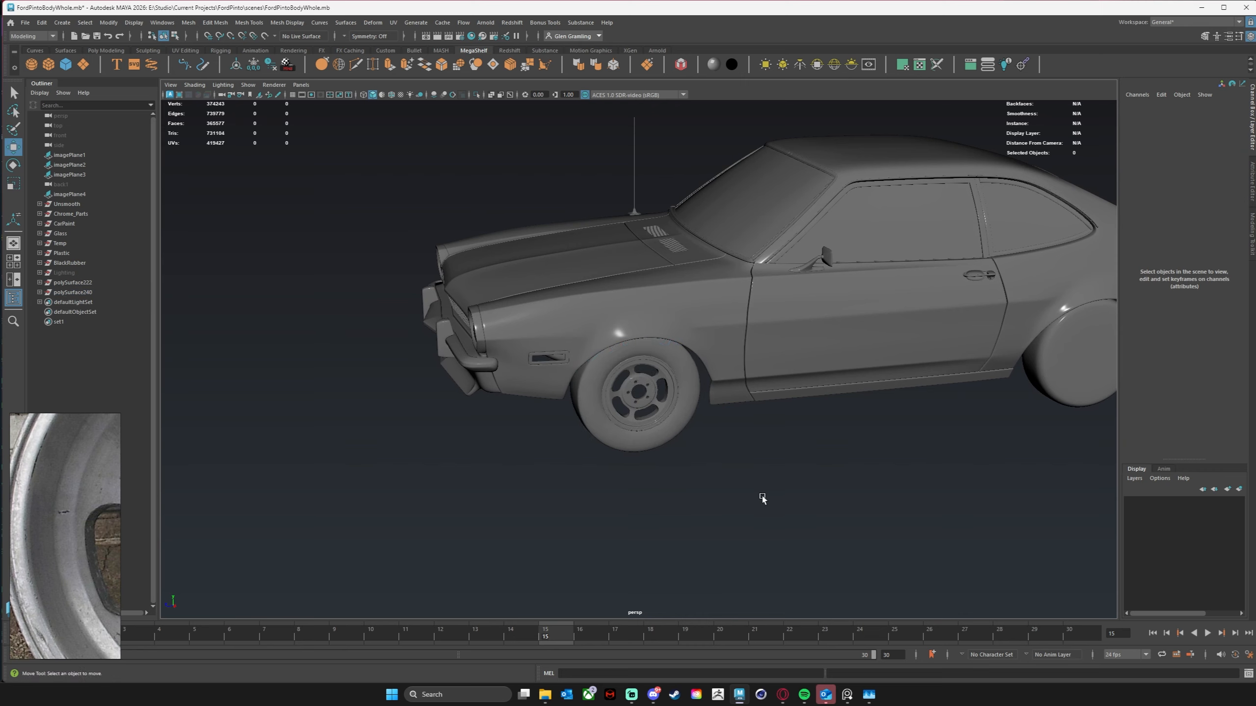
left_click_drag(763, 498, 731, 504, "alt")
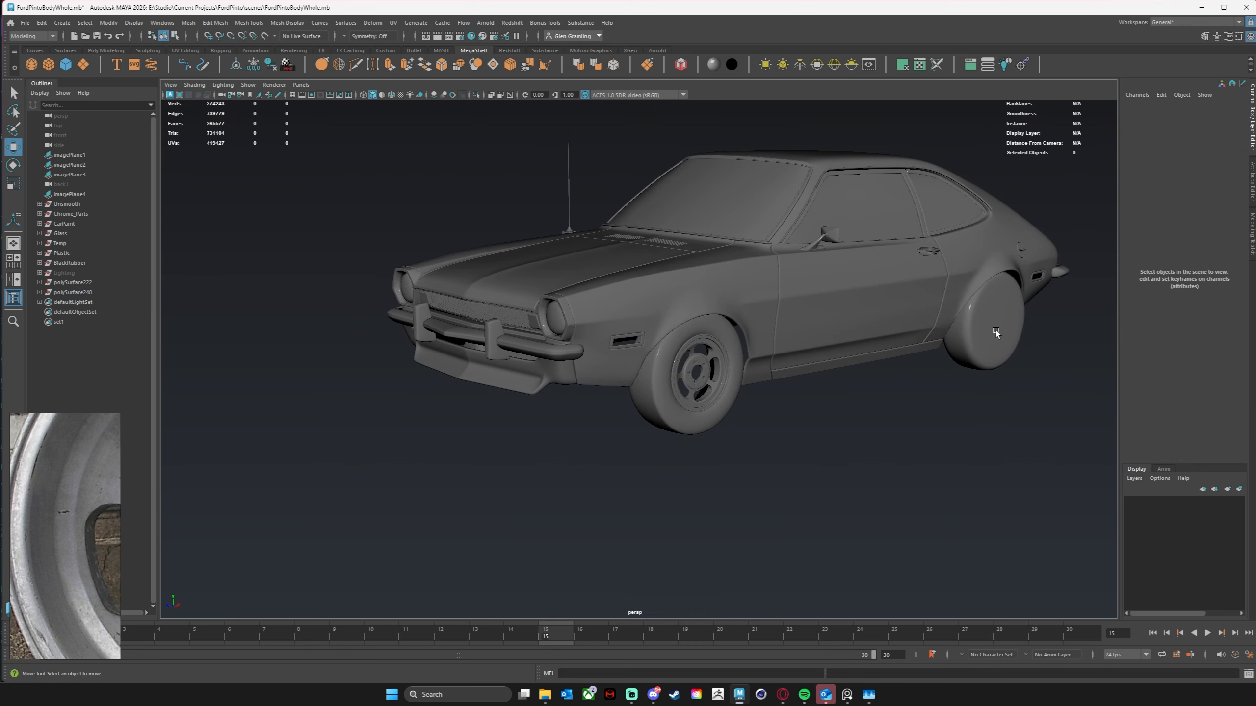
Step: Delete the three remaining placeholder wheels: the rear one on the new wheel's side and both on the opposite side
left_click(996, 334)
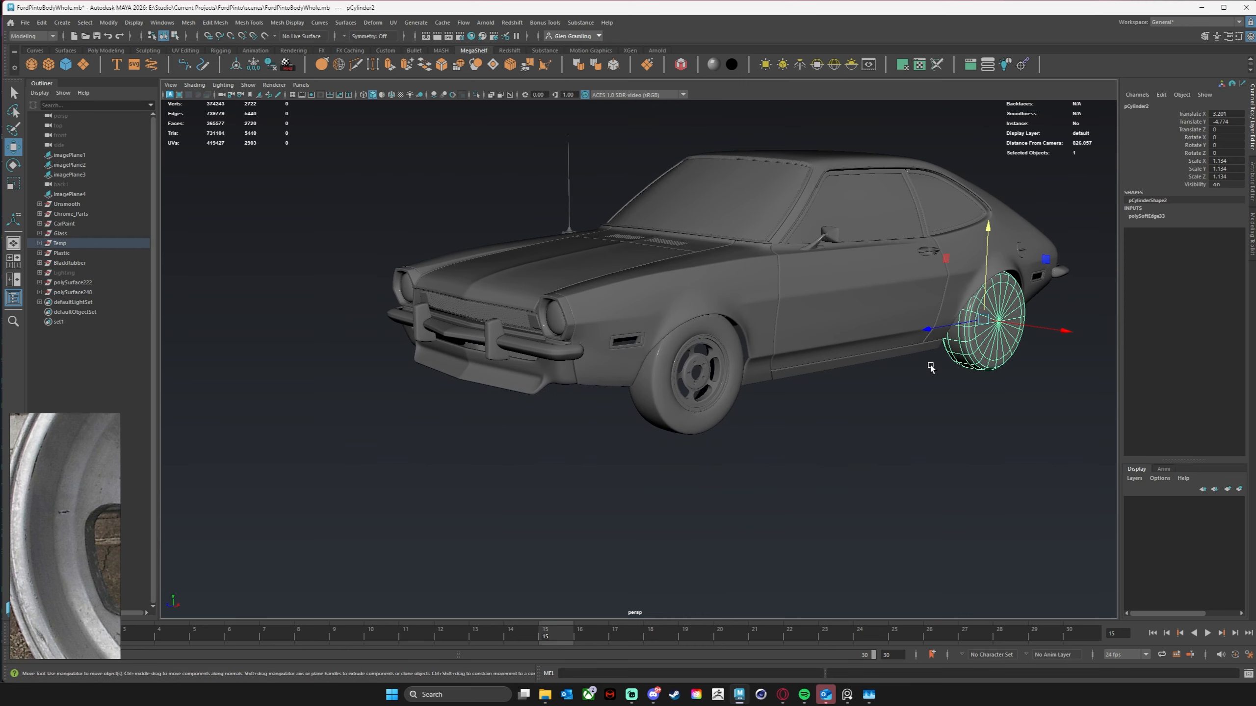
key("Delete")
left_click_drag(976, 341, 812, 415, "alt")
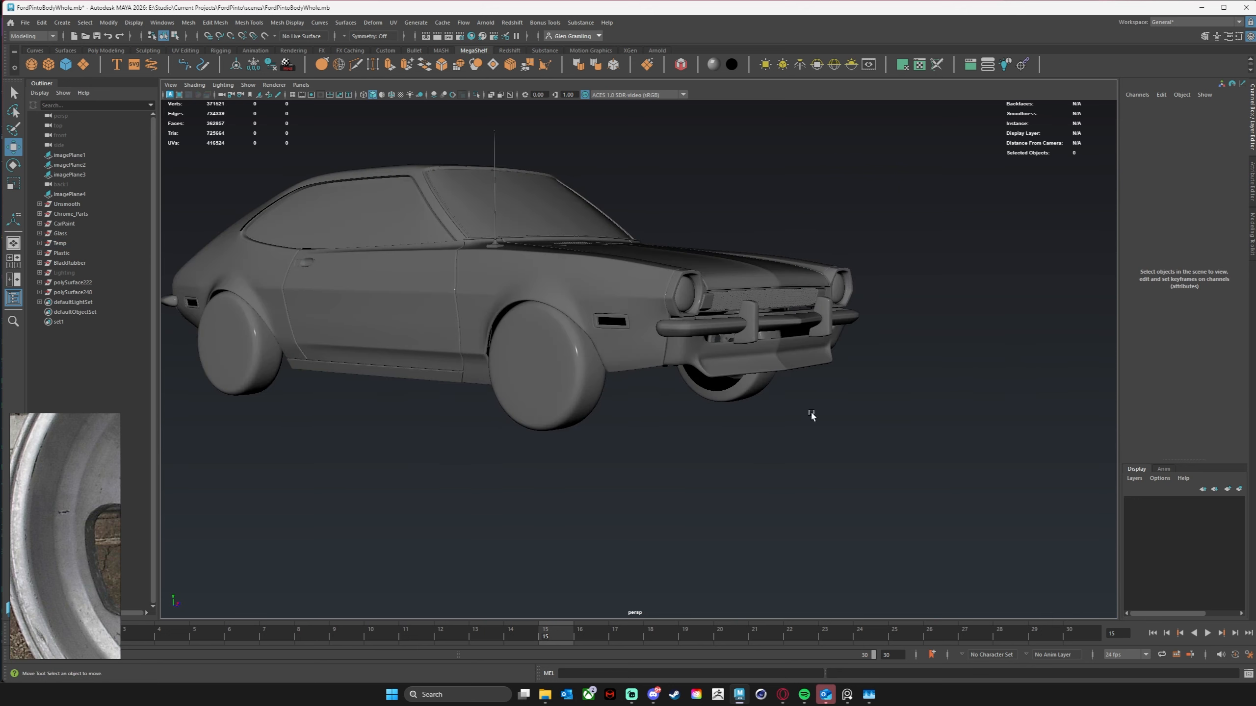
left_click(531, 393)
key("Delete")
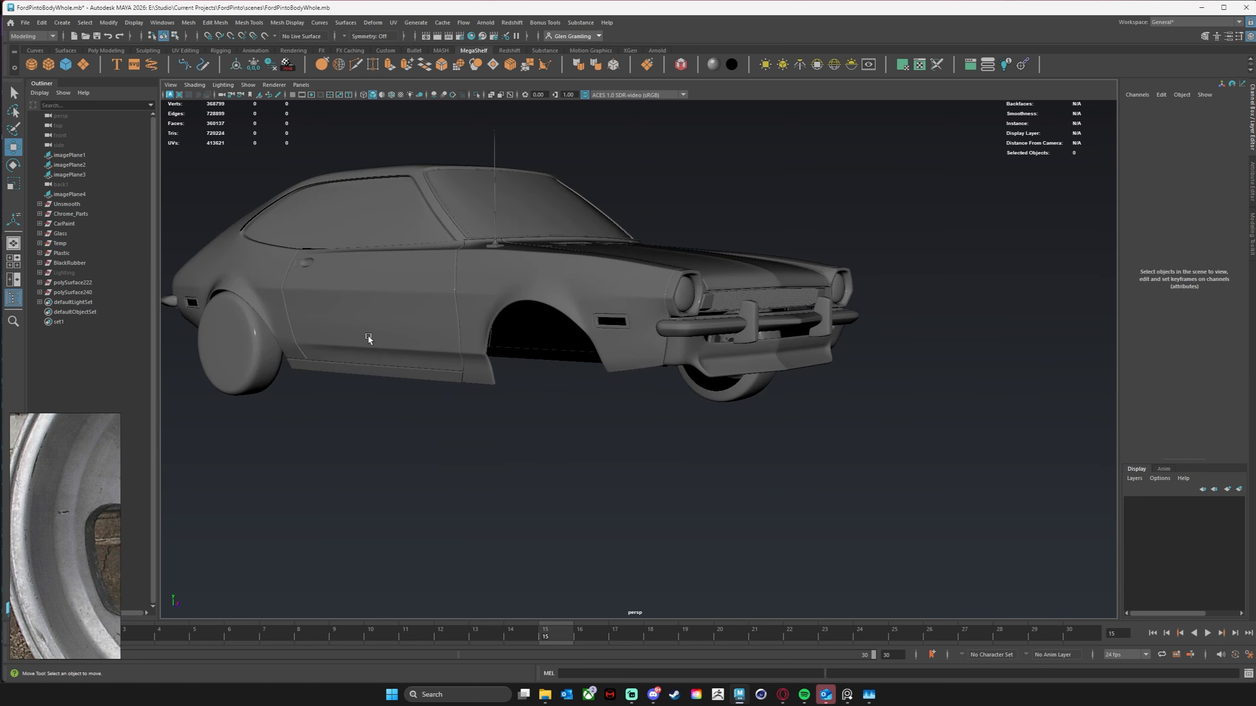
left_click(250, 371)
key("Delete")
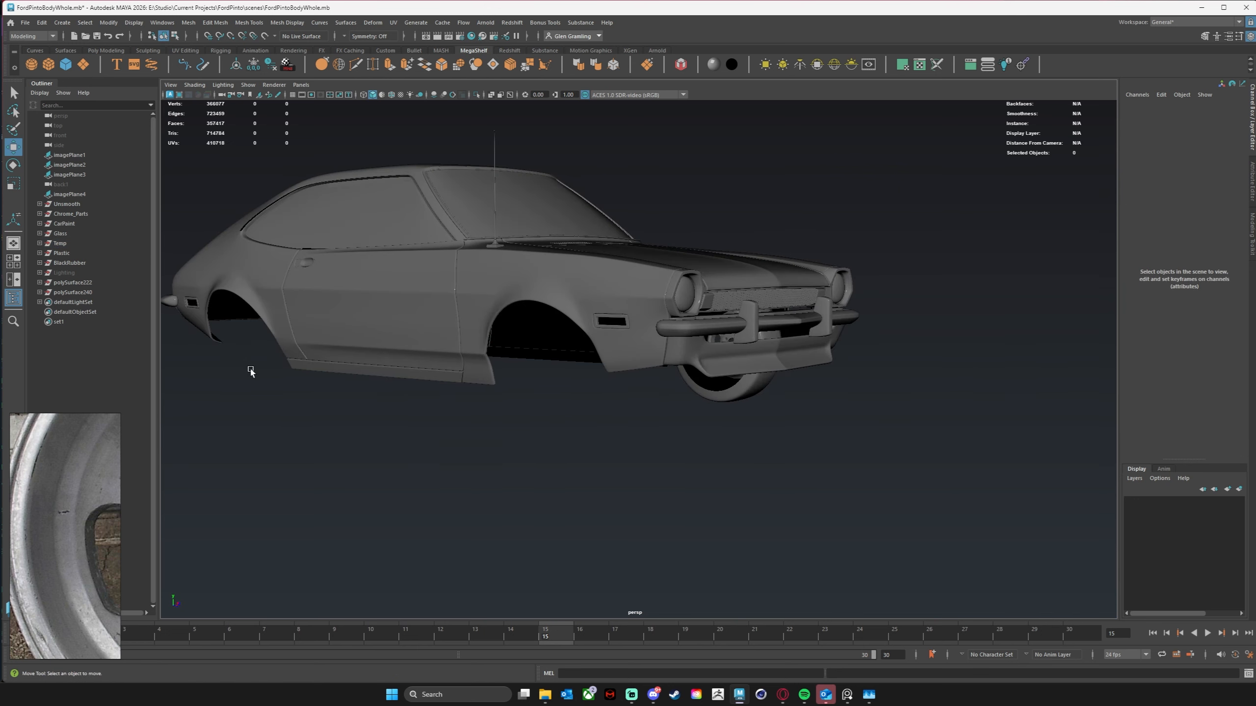
Step: Examine how the new front wheel sits in its arch from the side and from front three-quarter angles
left_click_drag(752, 434, 665, 399, "alt")
left_click(628, 423)
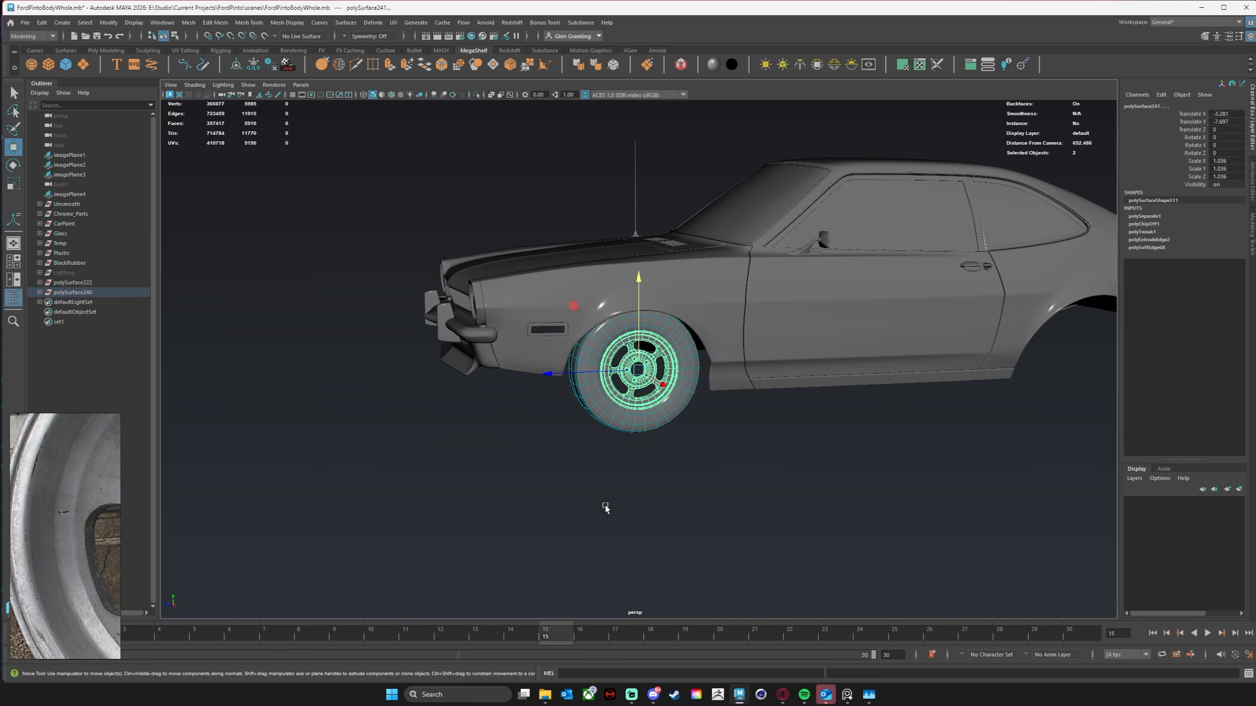
left_click(606, 509)
left_click_drag(606, 509, 461, 487, "alt")
left_click_drag(728, 378, 756, 396, "alt")
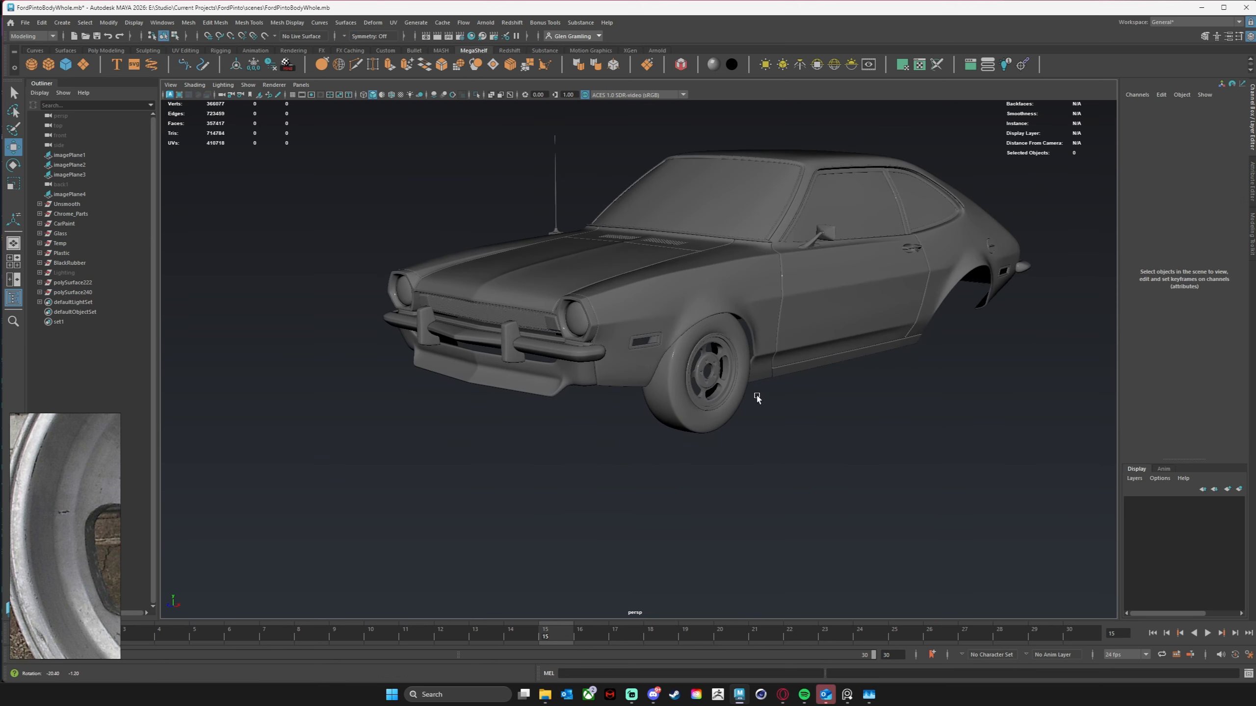
middle_click_drag(765, 358, 821, 385, "alt")
right_click_drag(820, 385, 860, 401, "alt")
left_click_drag(861, 401, 869, 275, "alt")
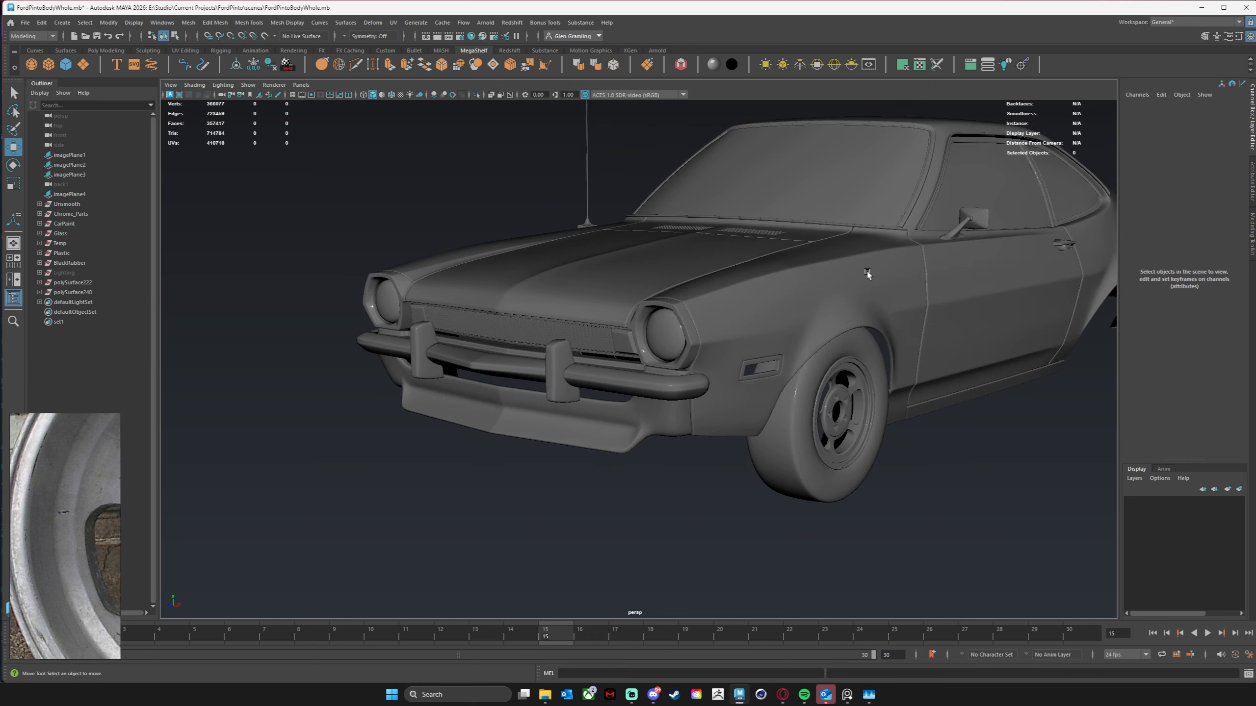
middle_click_drag(855, 349, 804, 378, "alt")
right_click_drag(895, 373, 860, 374, "alt")
left_click_drag(903, 348, 710, 295, "alt")
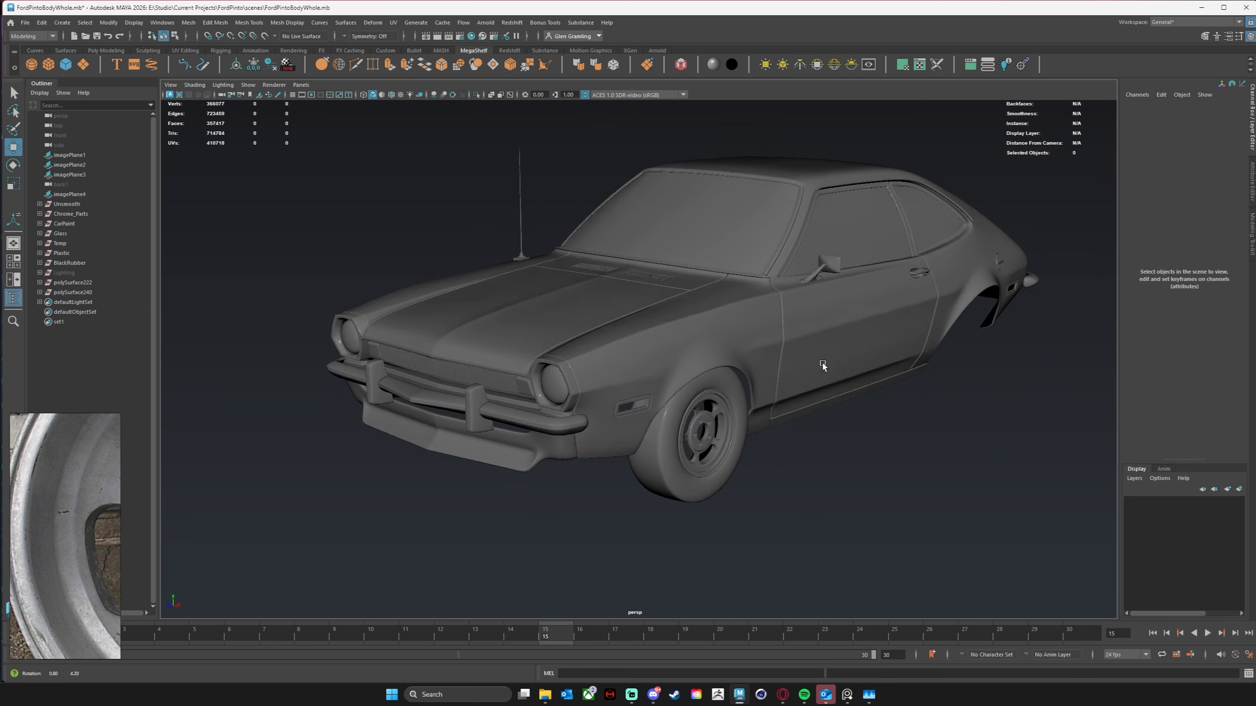
Step: Assign the existing PlasticOPBR material to the whole car, including the new wheel and tire
left_click_drag(334, 146, 1032, 517)
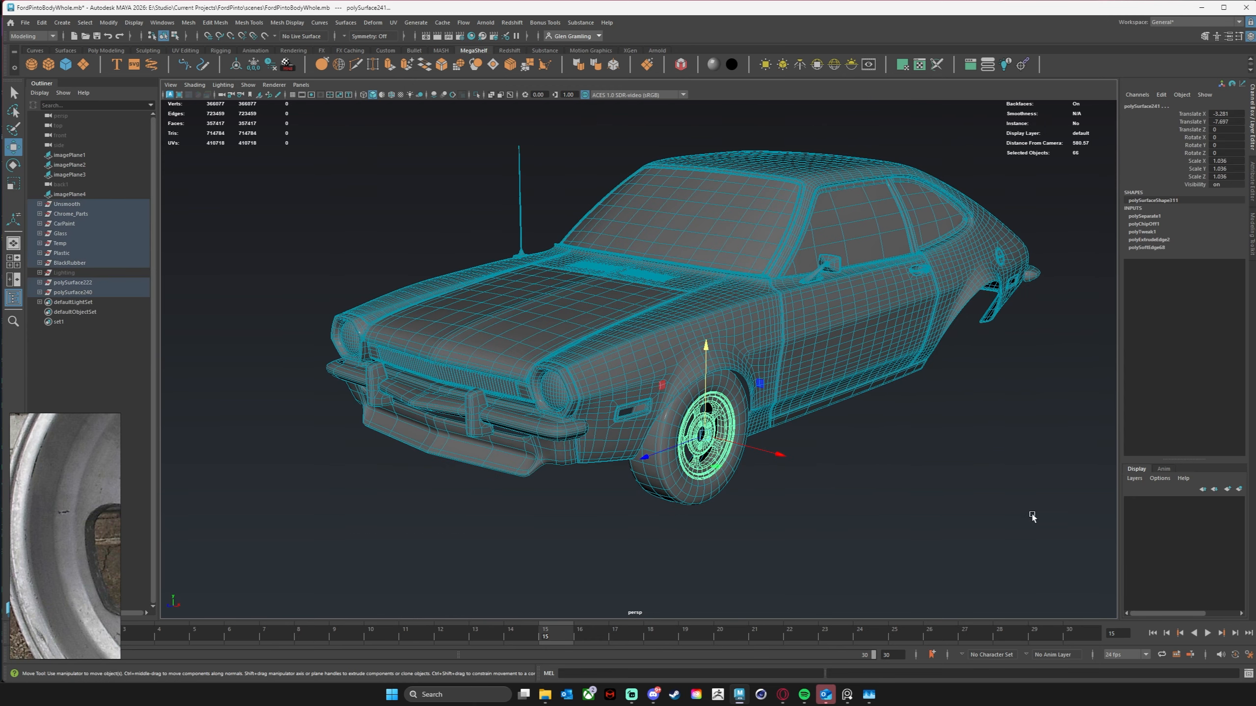
right_click(652, 317)
mouse_move(653, 587)
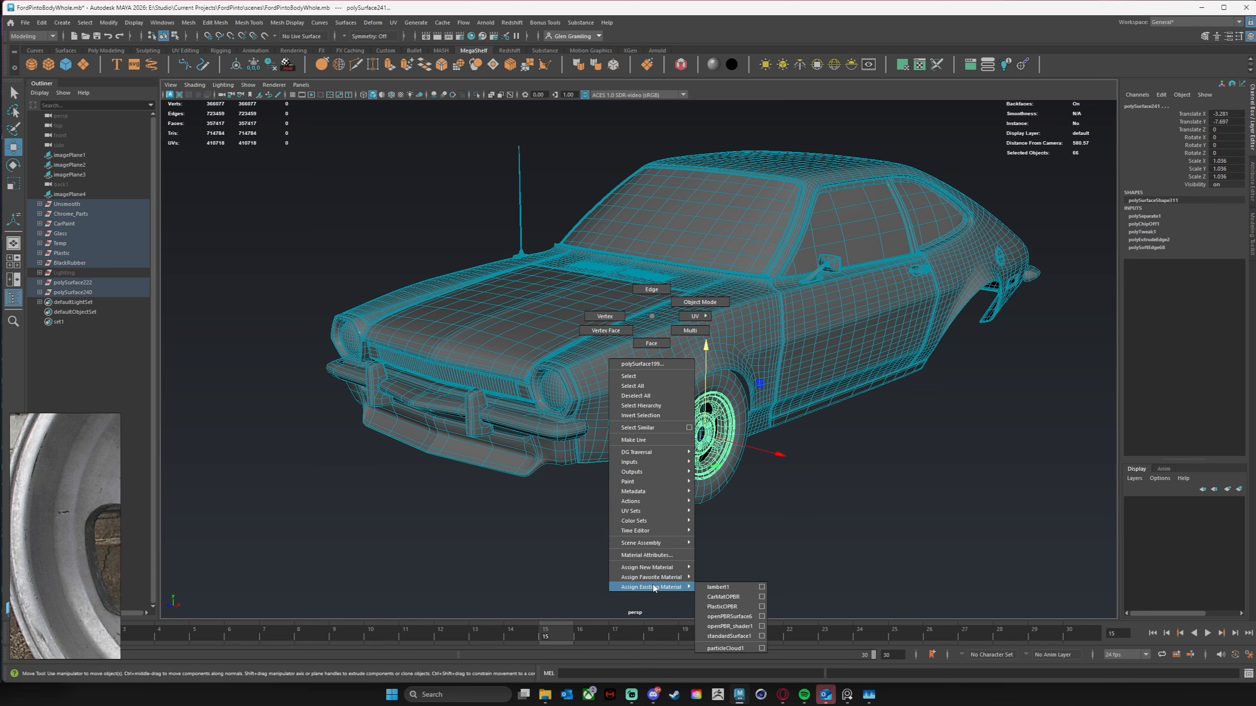
left_click(736, 608)
left_click(902, 548)
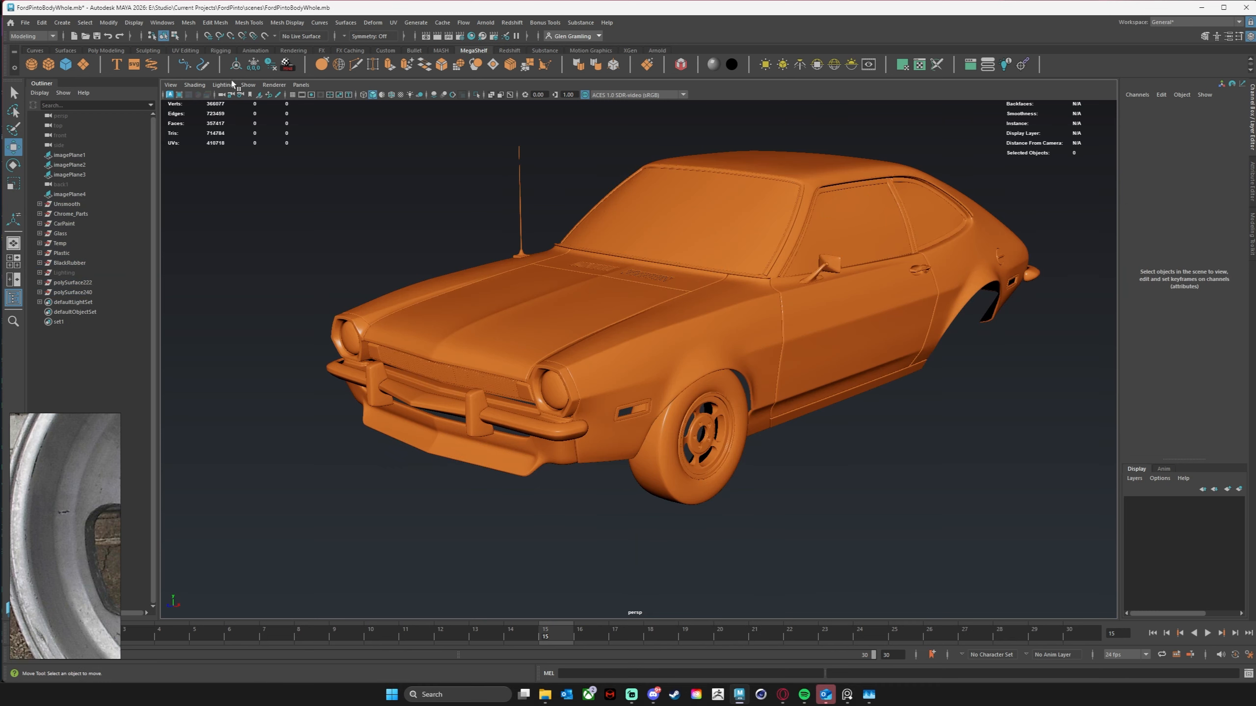
Step: Unhide the Lighting group and open the Arnold RenderView for a close three-quarter view of the front fender and wheel
left_click(89, 272)
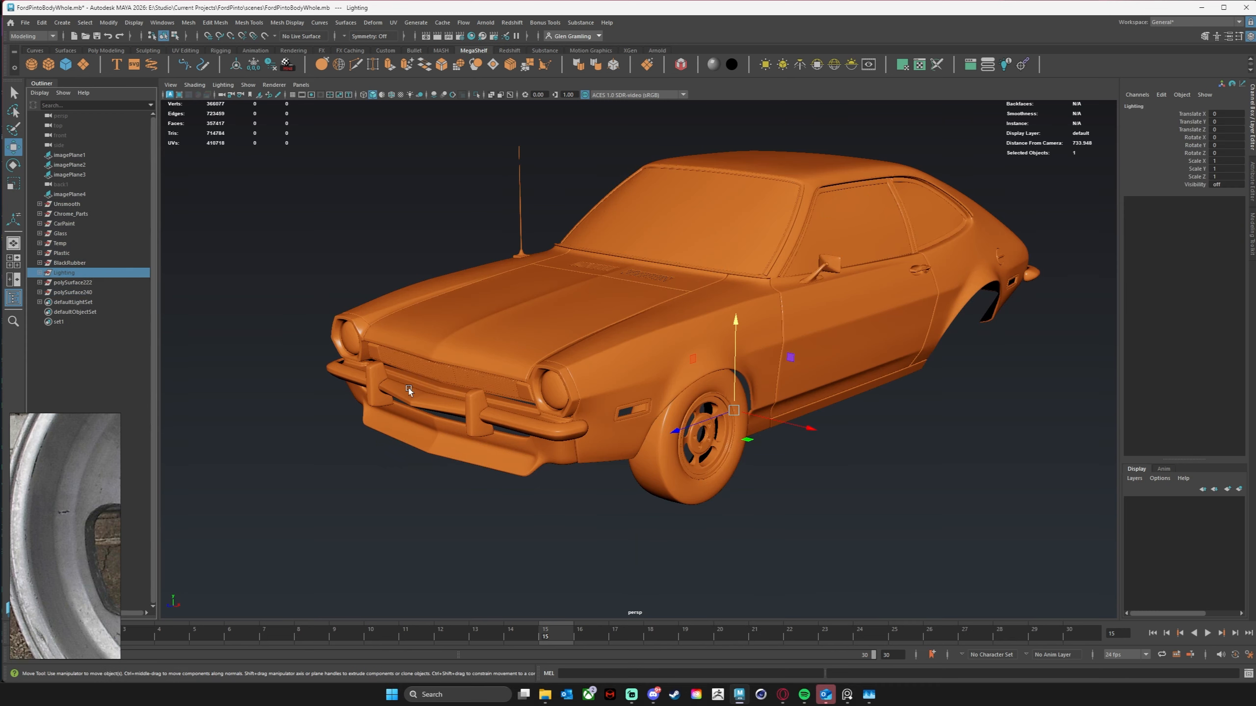
key("shift+h")
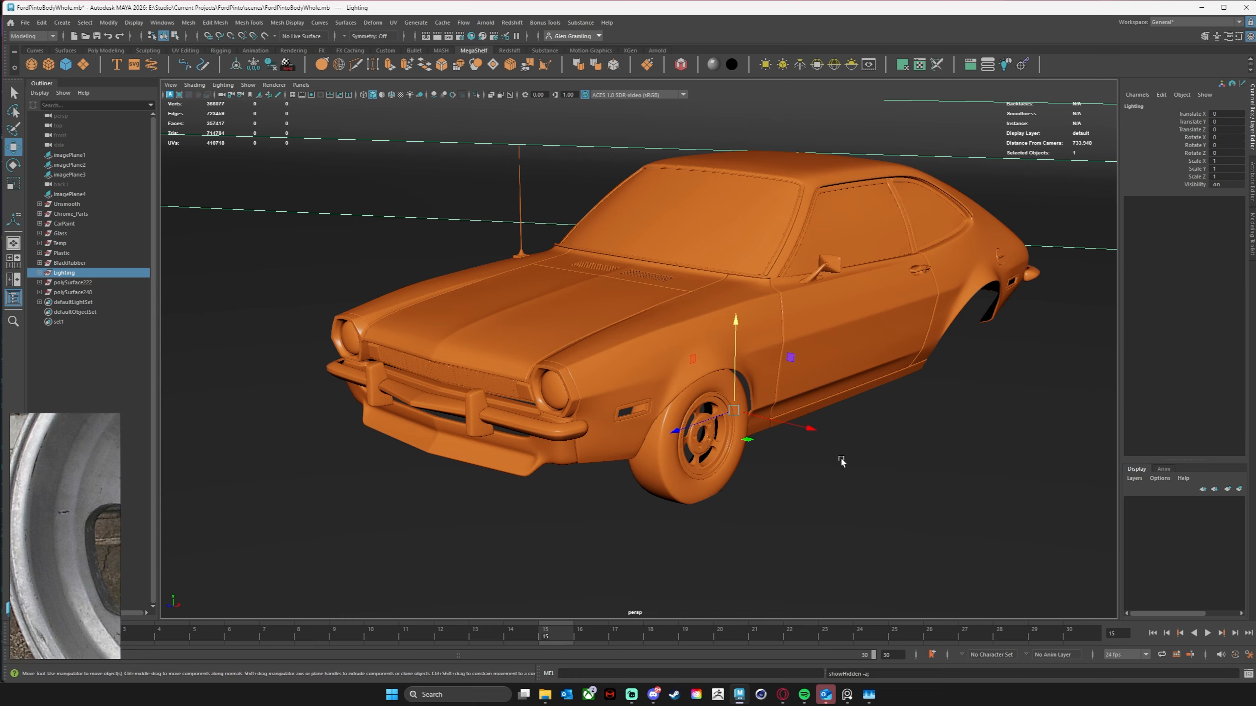
right_click_drag(841, 461, 1142, 299, "alt")
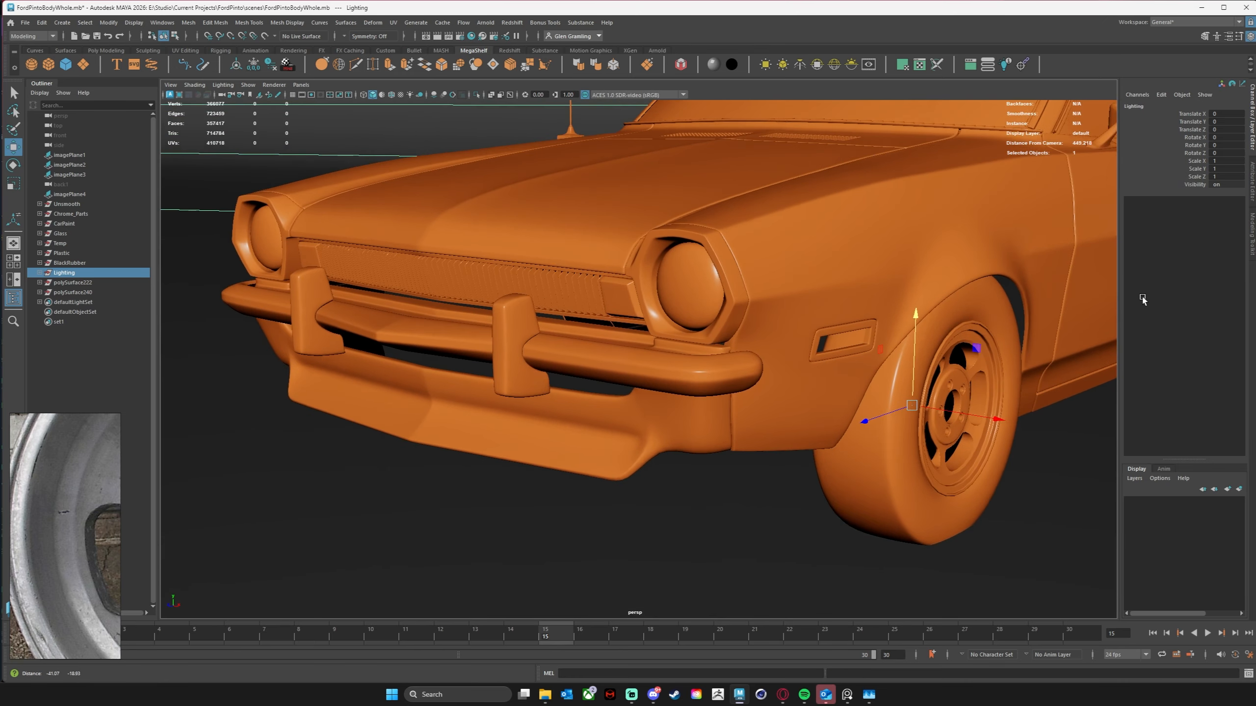
left_click_drag(1142, 299, 1067, 353, "alt")
right_click_drag(1046, 536, 1049, 533, "alt")
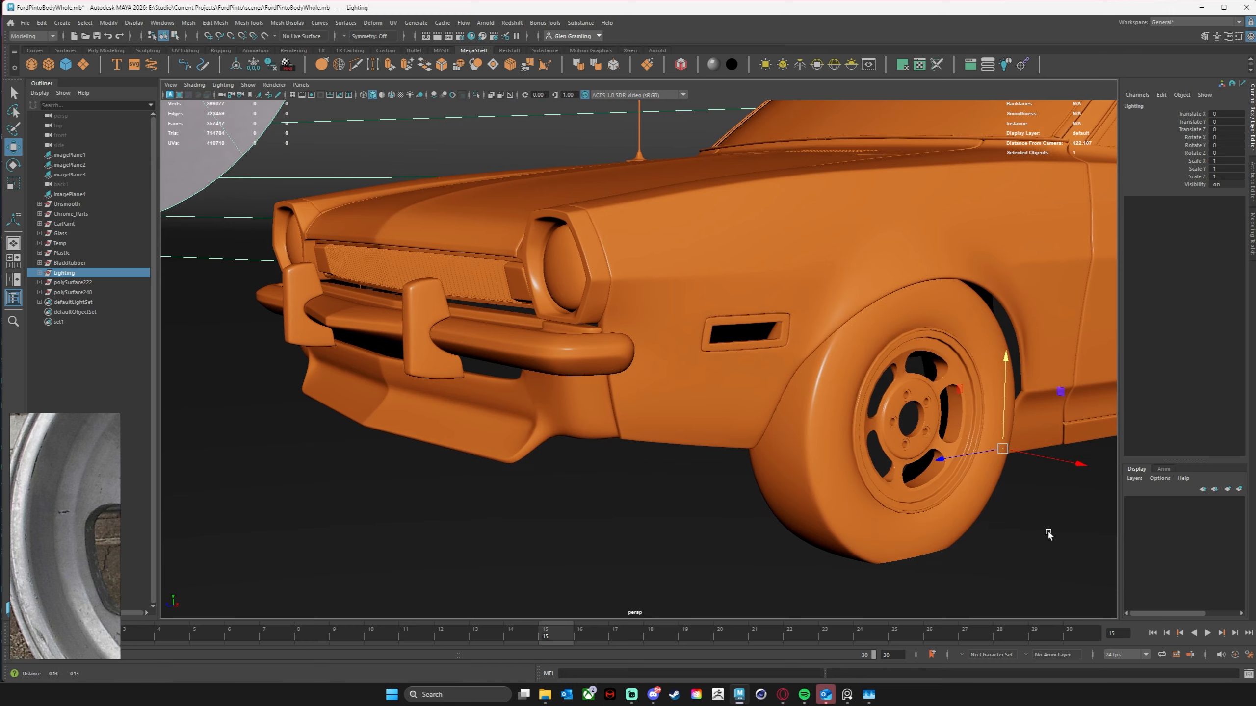
mouse_move(1048, 534)
left_mouse_down("alt")
mouse_move(1065, 478)
mouse_move(1051, 546)
mouse_move(1027, 546)
mouse_move(1038, 531)
left_mouse_up("alt")
middle_click_drag(1039, 531, 800, 517, "alt")
left_click_drag(799, 518, 855, 515, "alt")
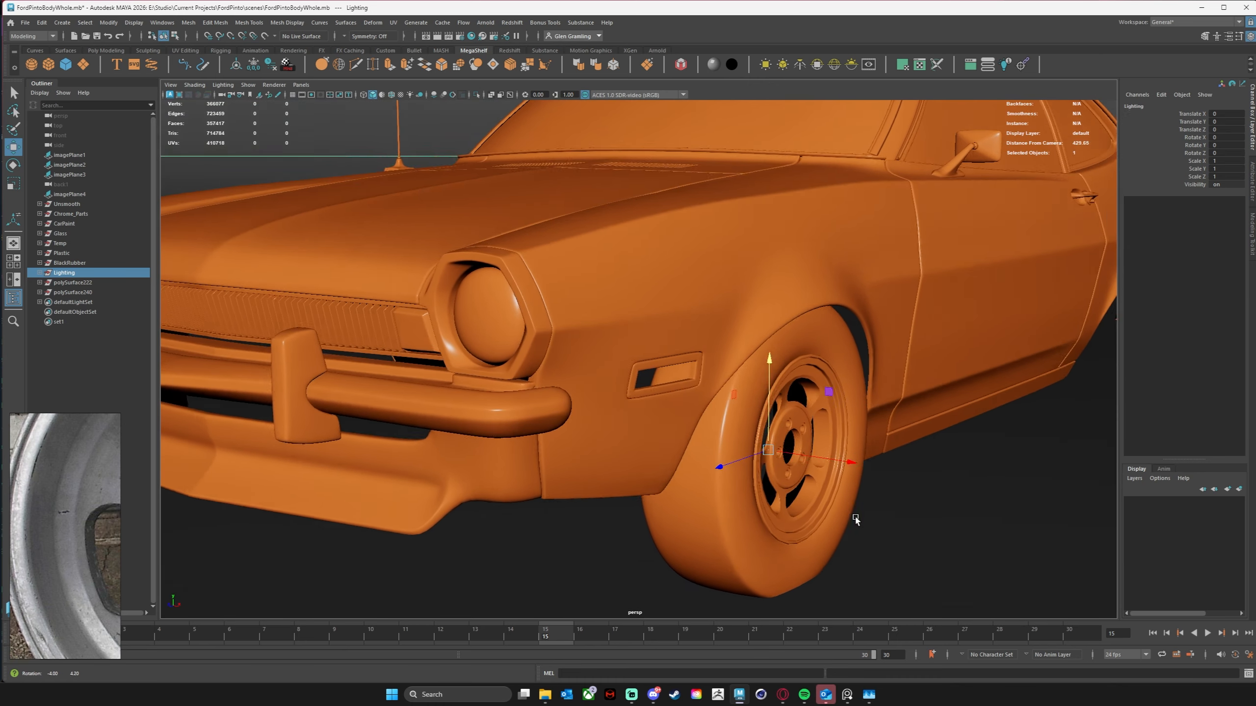
middle_click_drag(855, 515, 891, 526, "alt")
left_click_drag(891, 525, 889, 527, "alt")
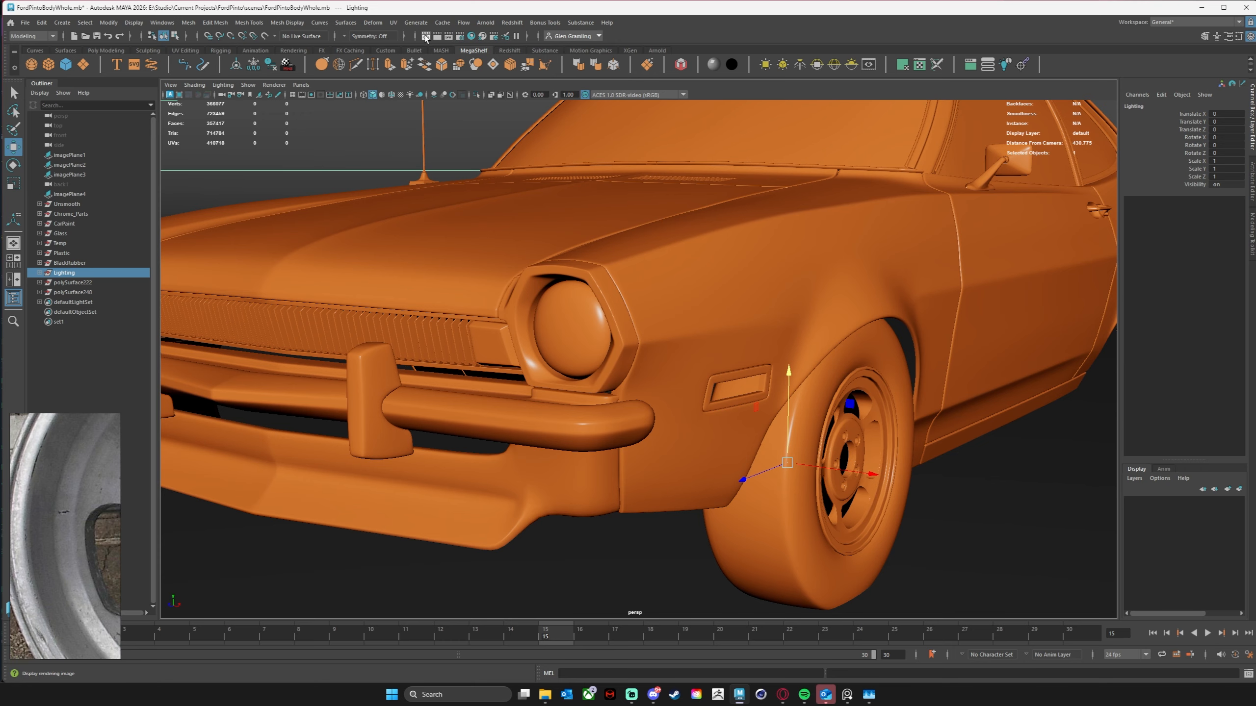
left_click(426, 36)
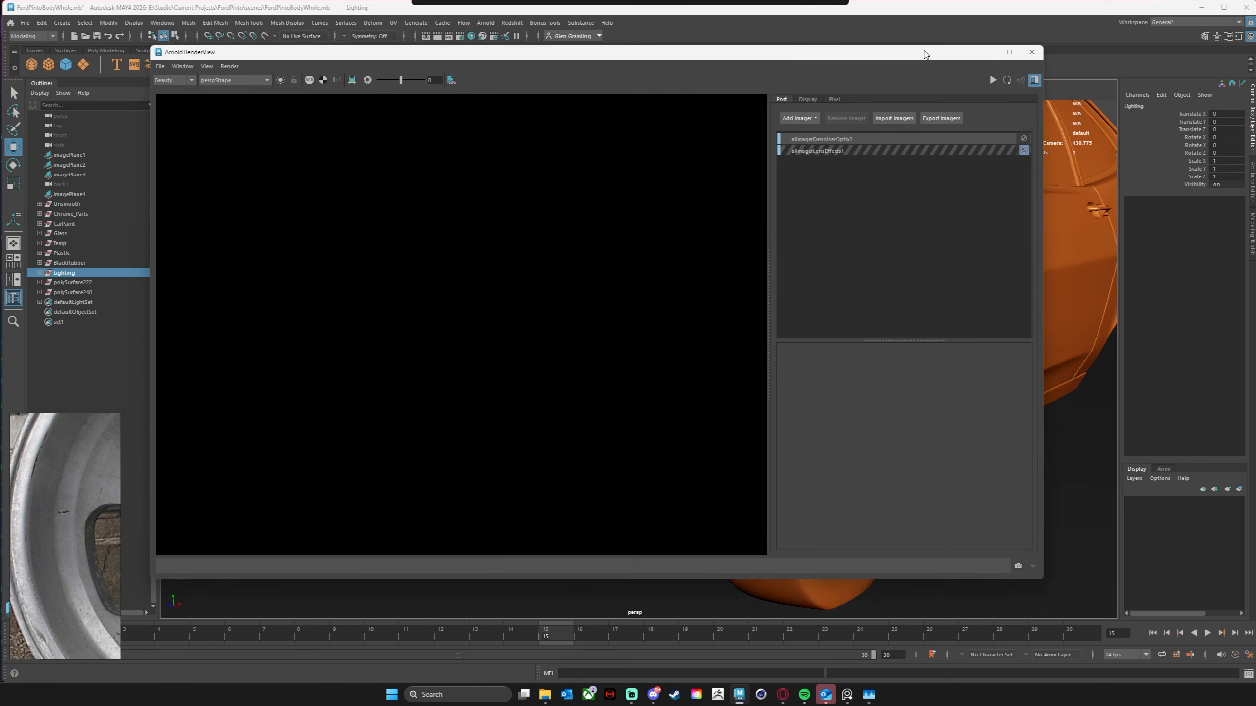
Step: Render the car live in the Arnold RenderView, place its window beside the viewport, and frame the front wheel close up
left_click_drag(925, 55, 948, 48)
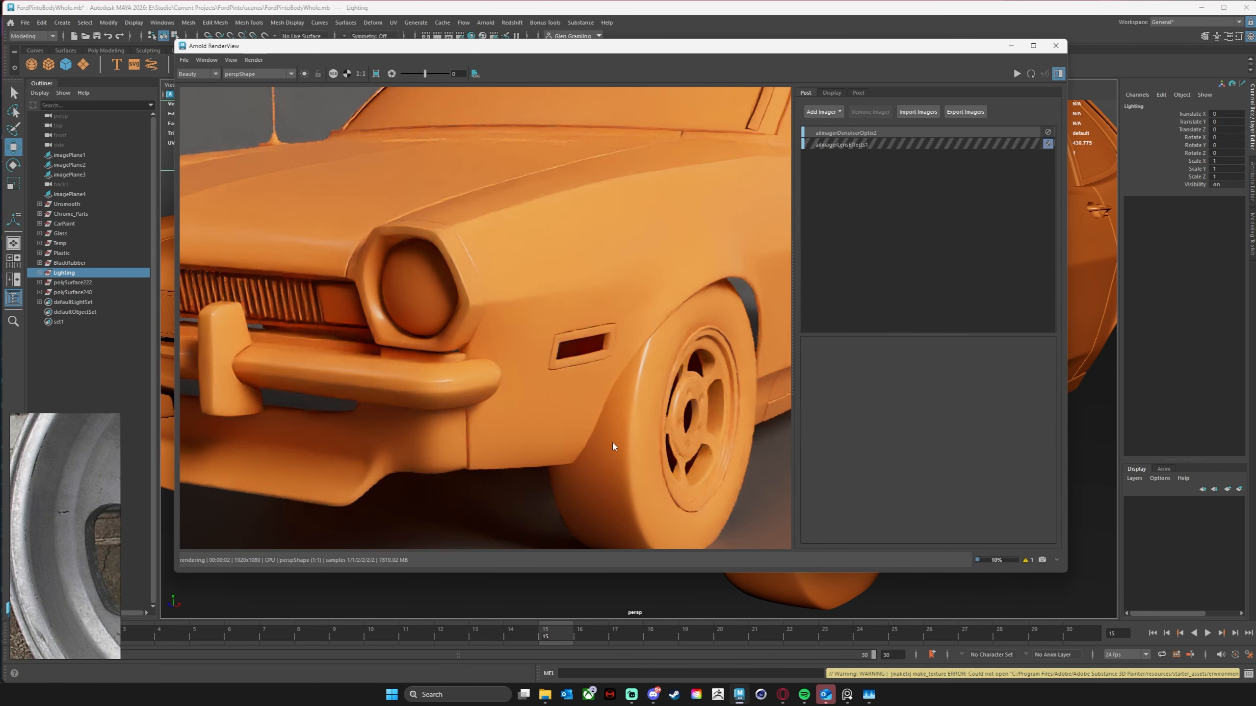
scroll(613, 446, "down", 2)
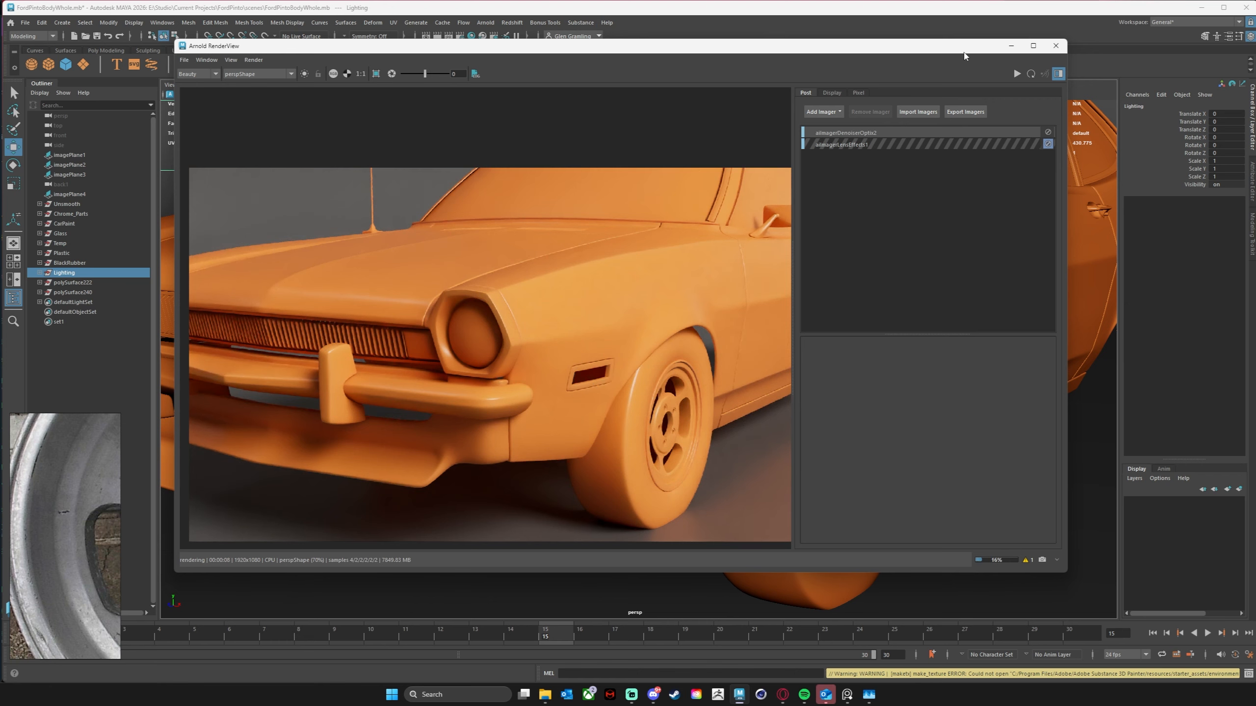
left_click_drag(963, 56, 678, 54)
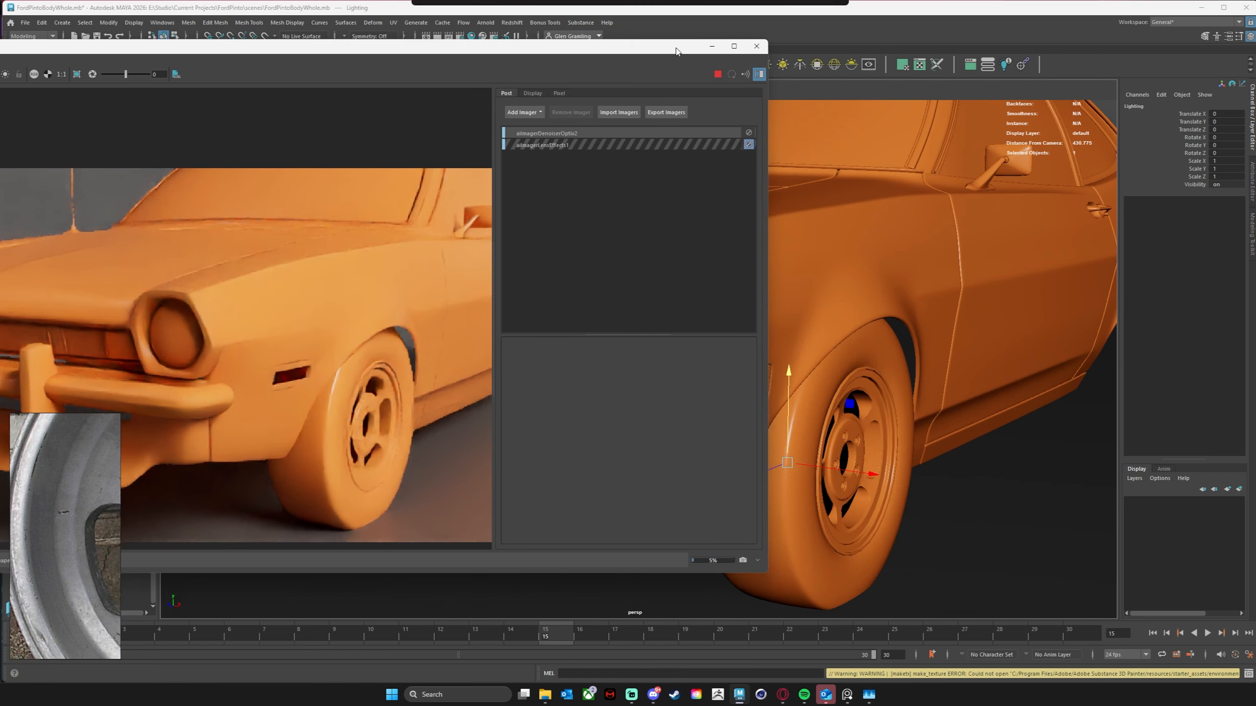
left_click_drag(1011, 386, 1082, 377, "alt")
right_click_drag(1082, 376, 1084, 388, "alt")
middle_click_drag(1083, 388, 1098, 293, "alt")
left_click_drag(1099, 293, 1104, 311, "alt")
middle_click_drag(1110, 319, 1106, 321, "alt")
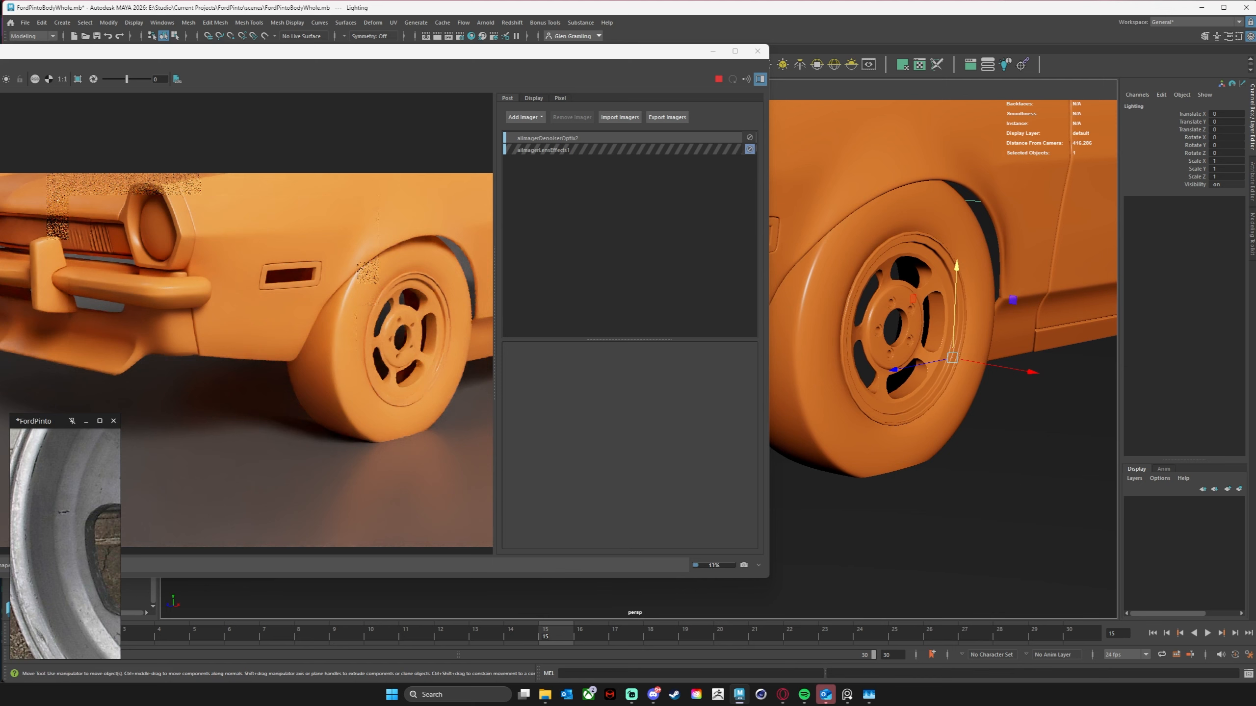
Step: Select the BackDrop object and lower it about 1 unit vertically beneath the car's tire
left_click(943, 528)
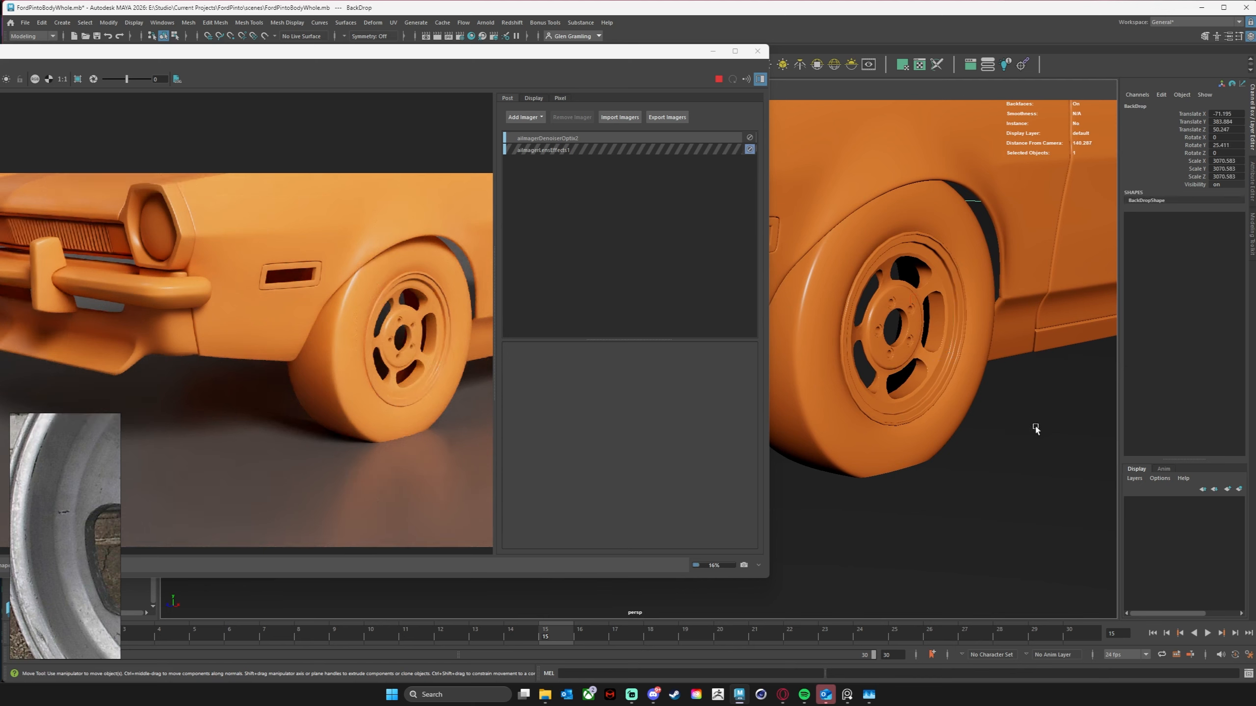
right_click_drag(1035, 452, 657, 434, "alt")
middle_click_drag(848, 431, 1068, 423, "alt")
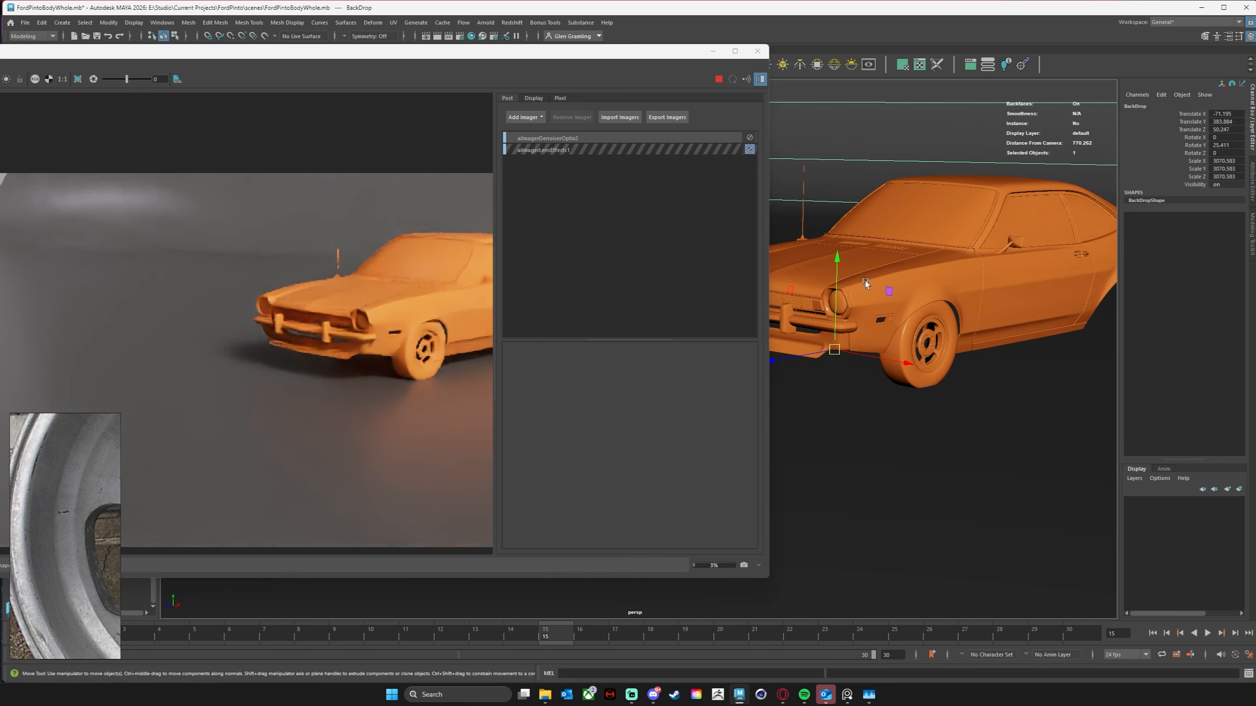
left_click_drag(838, 257, 839, 259)
right_click_drag(920, 399, 1025, 381, "alt")
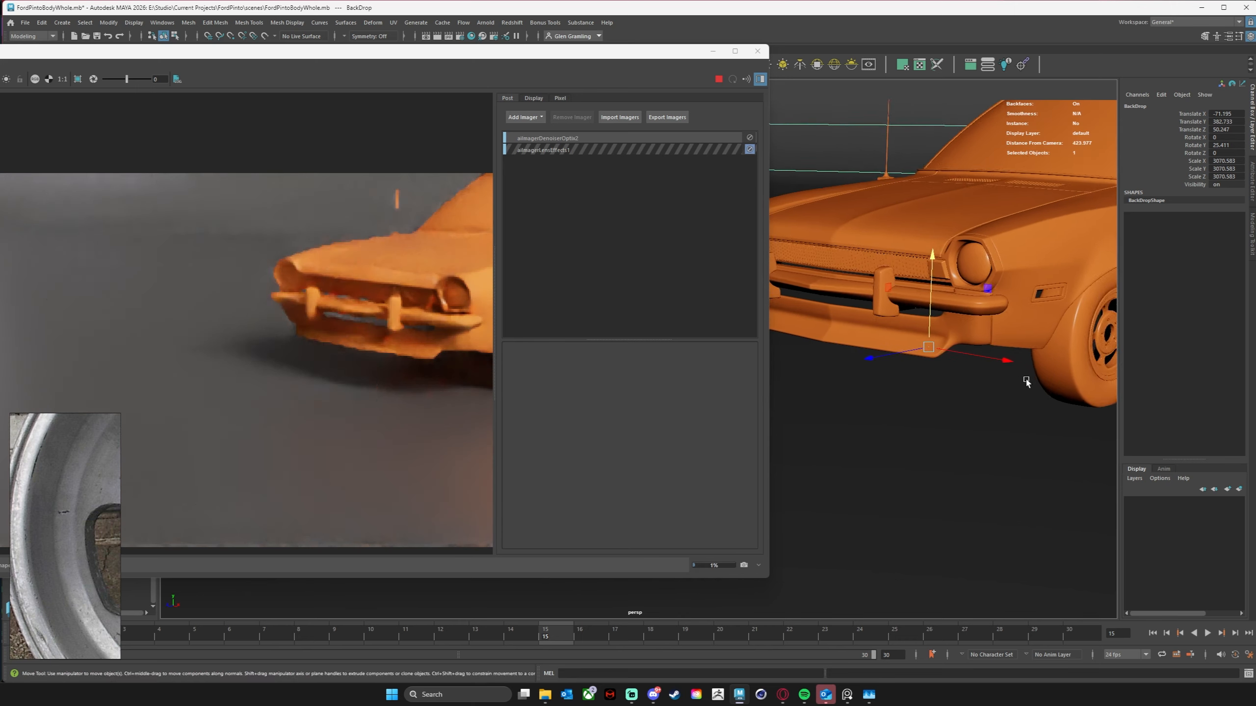
Step: Examine the front wheel, its arch and the tire's contact with the backdrop in the live render from several three-quarter angles
middle_click_drag(1026, 382, 787, 399, "alt")
left_click_drag(929, 455, 941, 458, "alt")
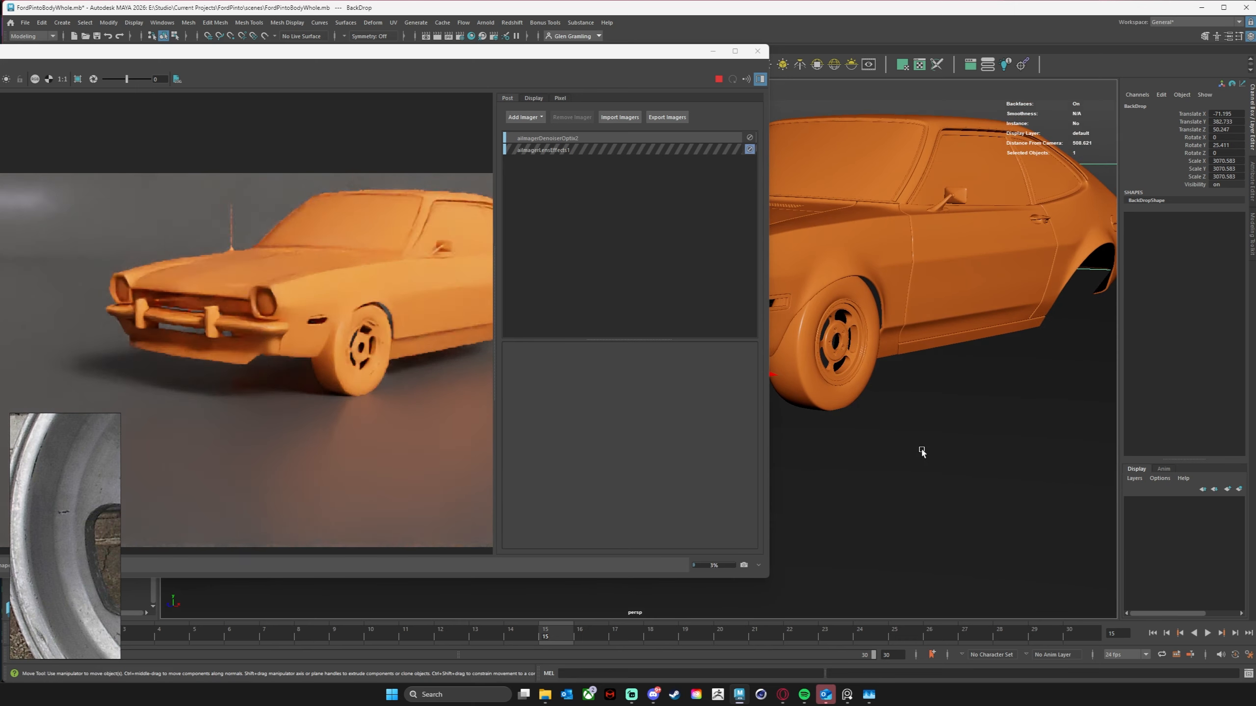
middle_click_drag(920, 452, 969, 443, "alt")
right_click_drag(971, 444, 1090, 449, "alt")
middle_click_drag(984, 442, 835, 447, "alt")
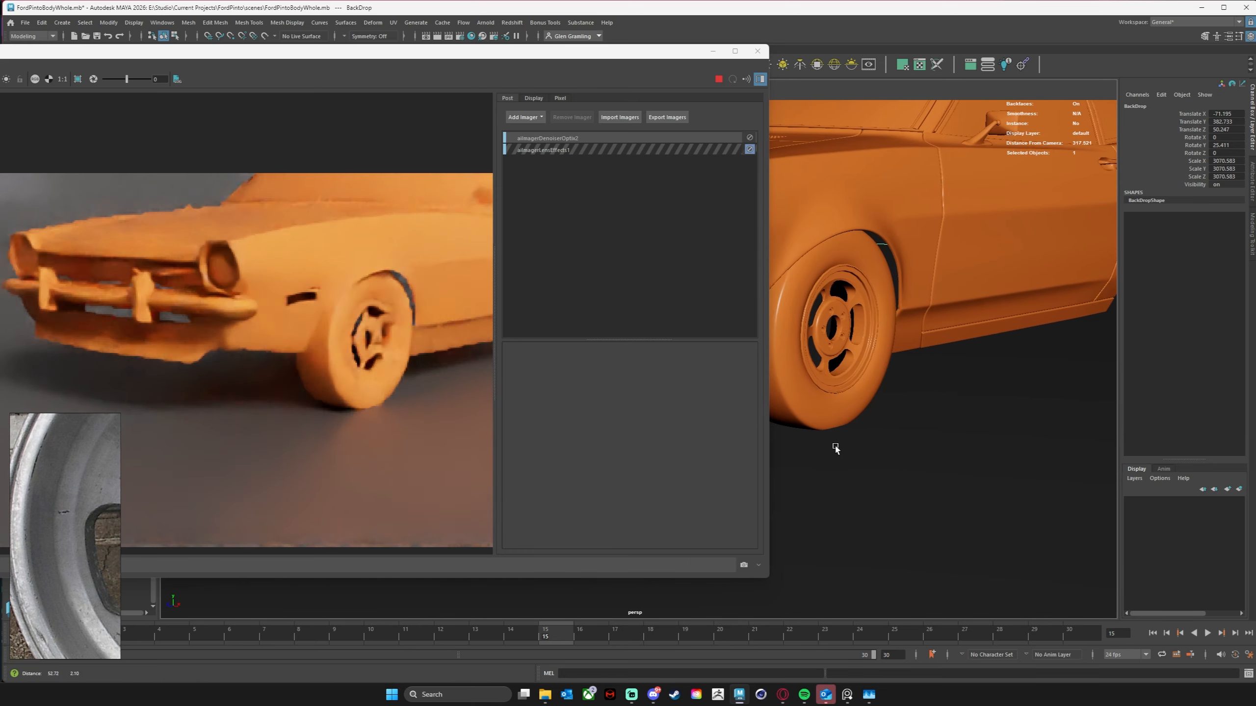
right_click_drag(836, 448, 1029, 440, "alt")
middle_click_drag(1029, 440, 1022, 457, "alt")
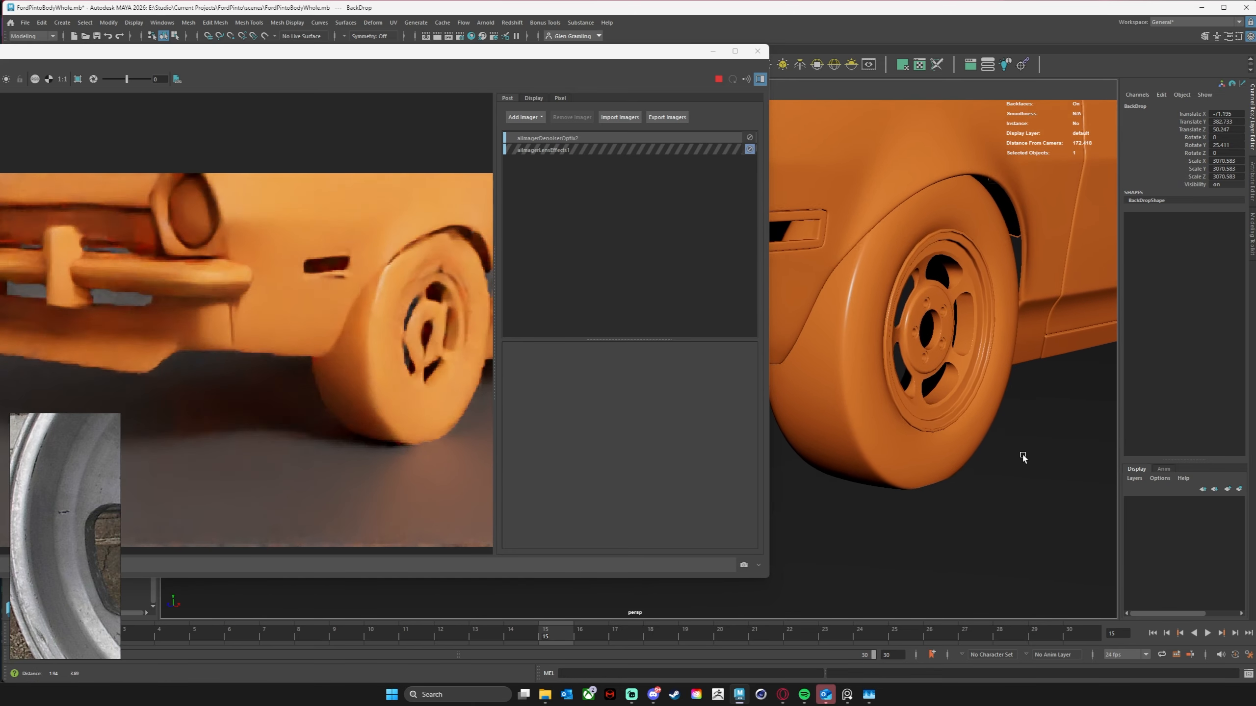
left_click_drag(1023, 456, 1005, 463, "alt")
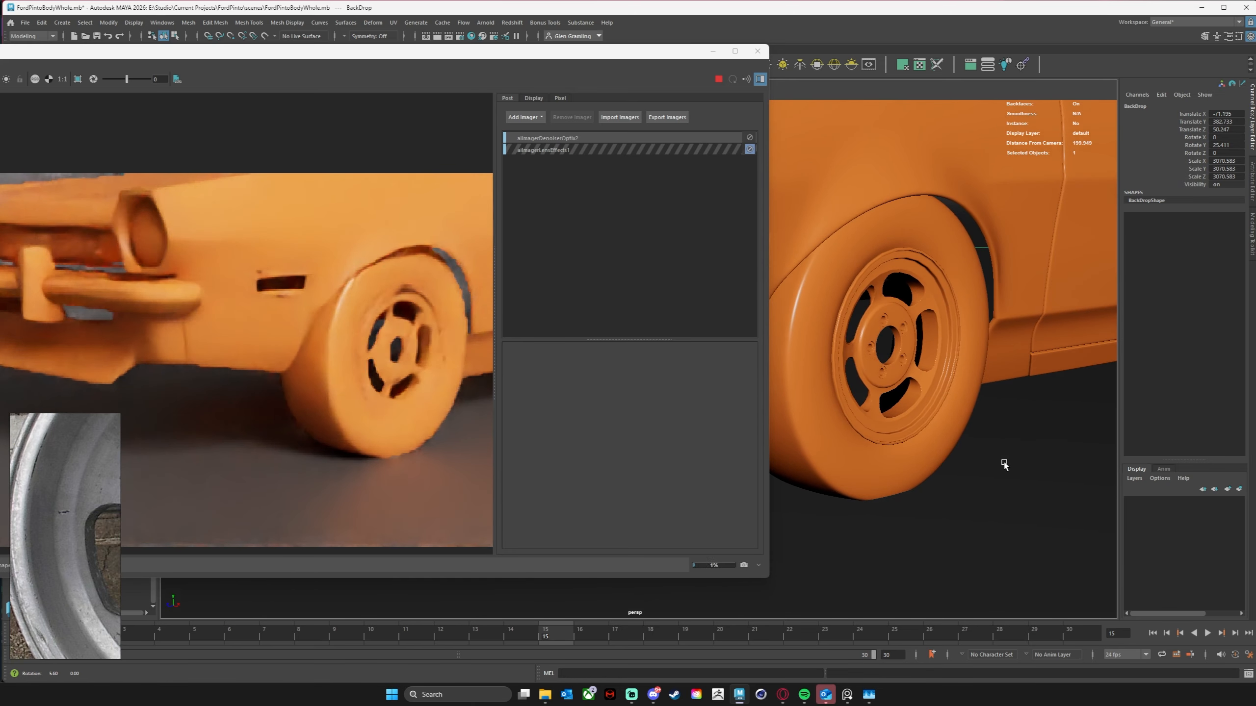
right_click_drag(1001, 457, 1000, 477, "alt")
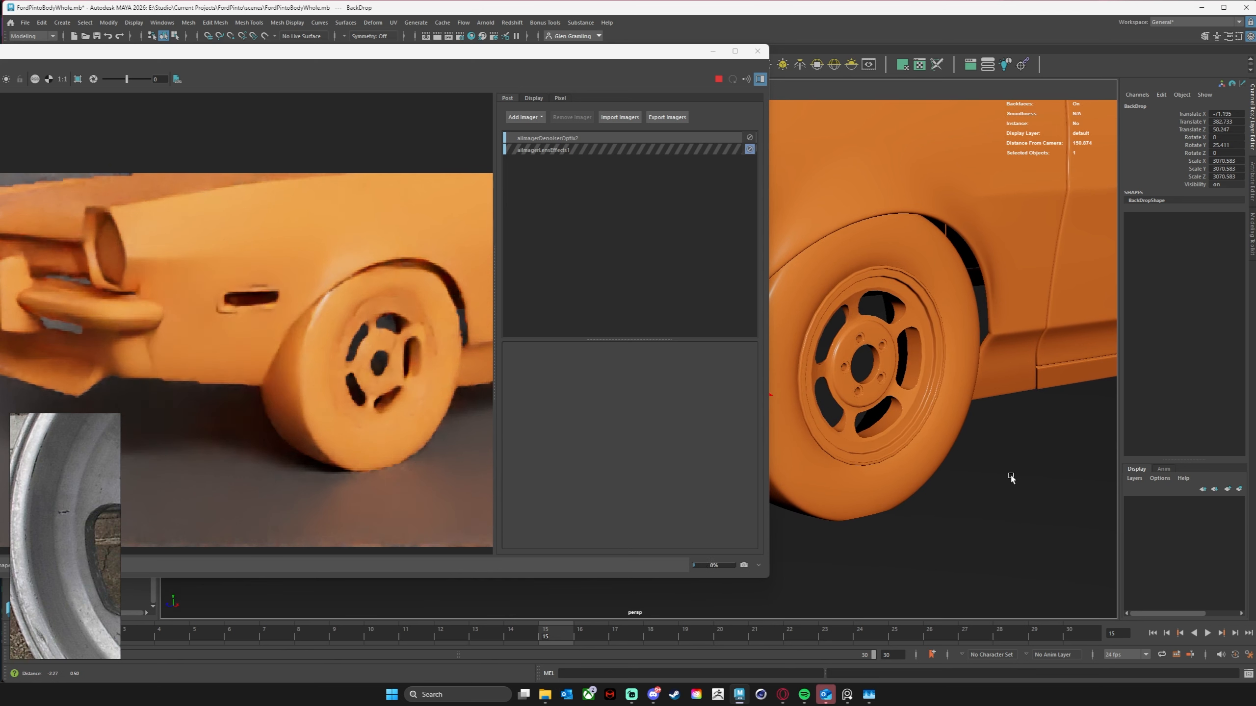